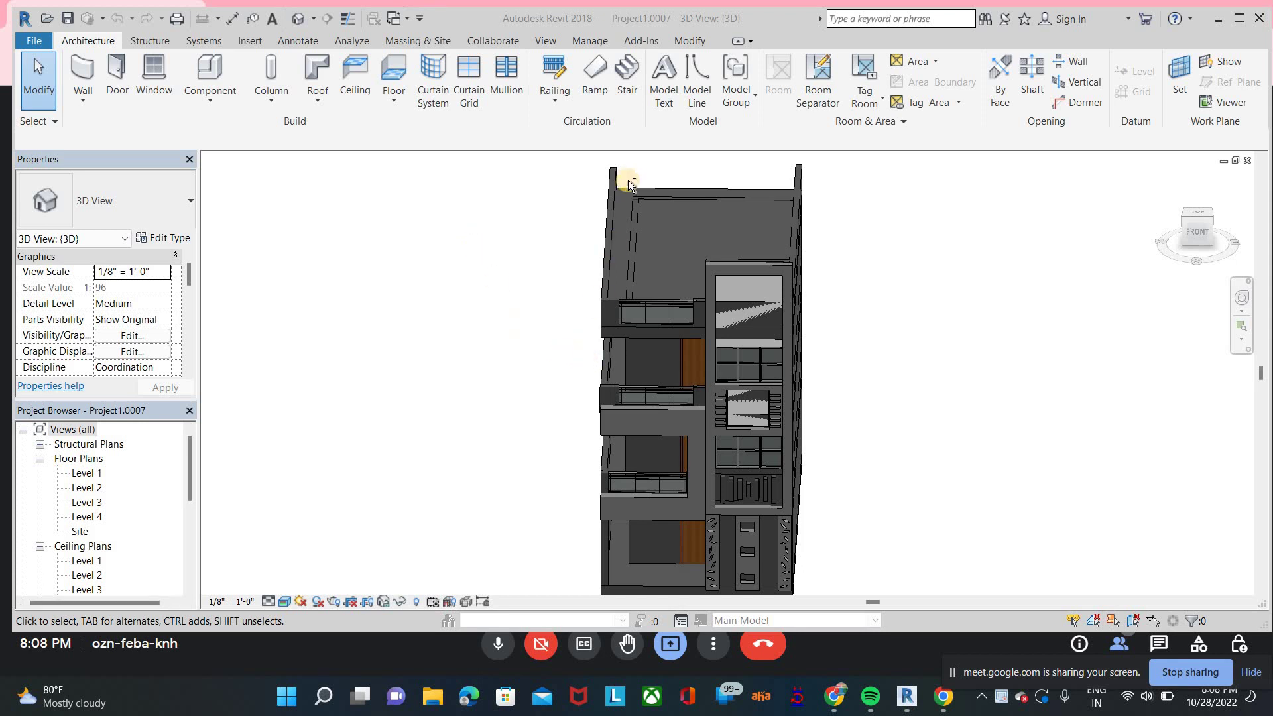
Step: Orbit the building to a corner isometric view, admit a call participant, and show the Roof options
middle_click_drag(737, 396, 762, 358, "shift")
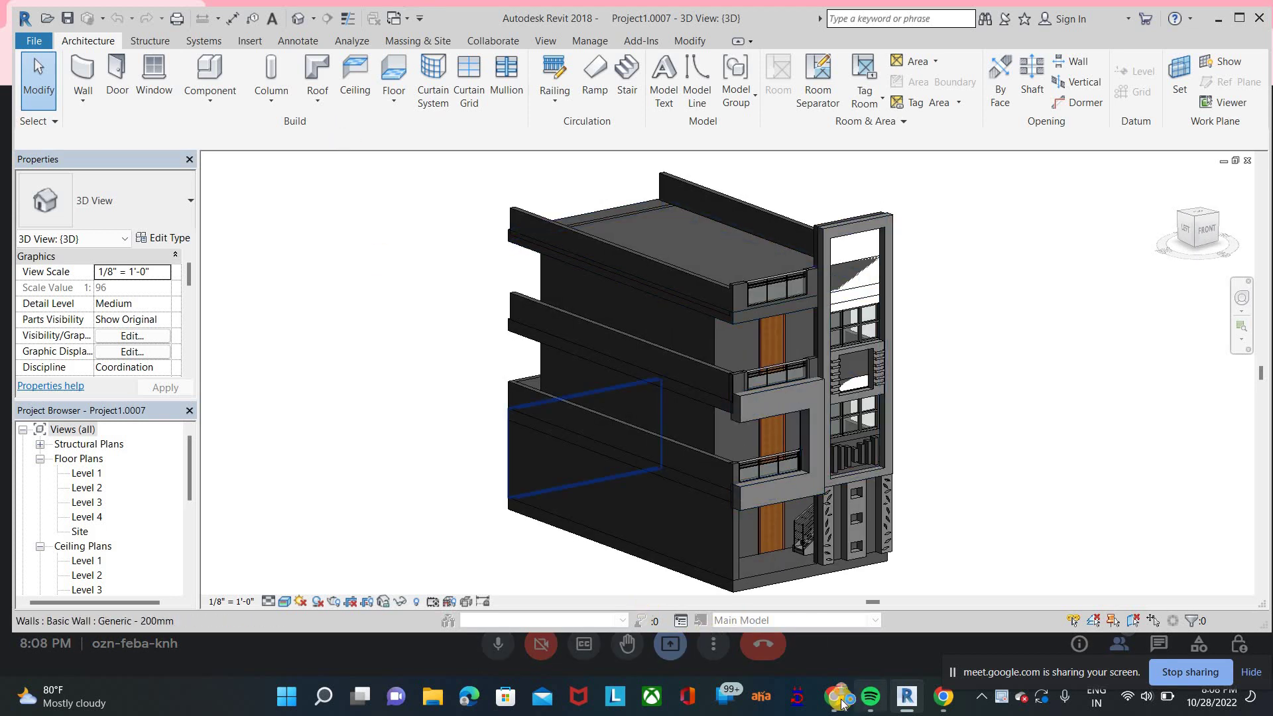
key("alt+Tab")
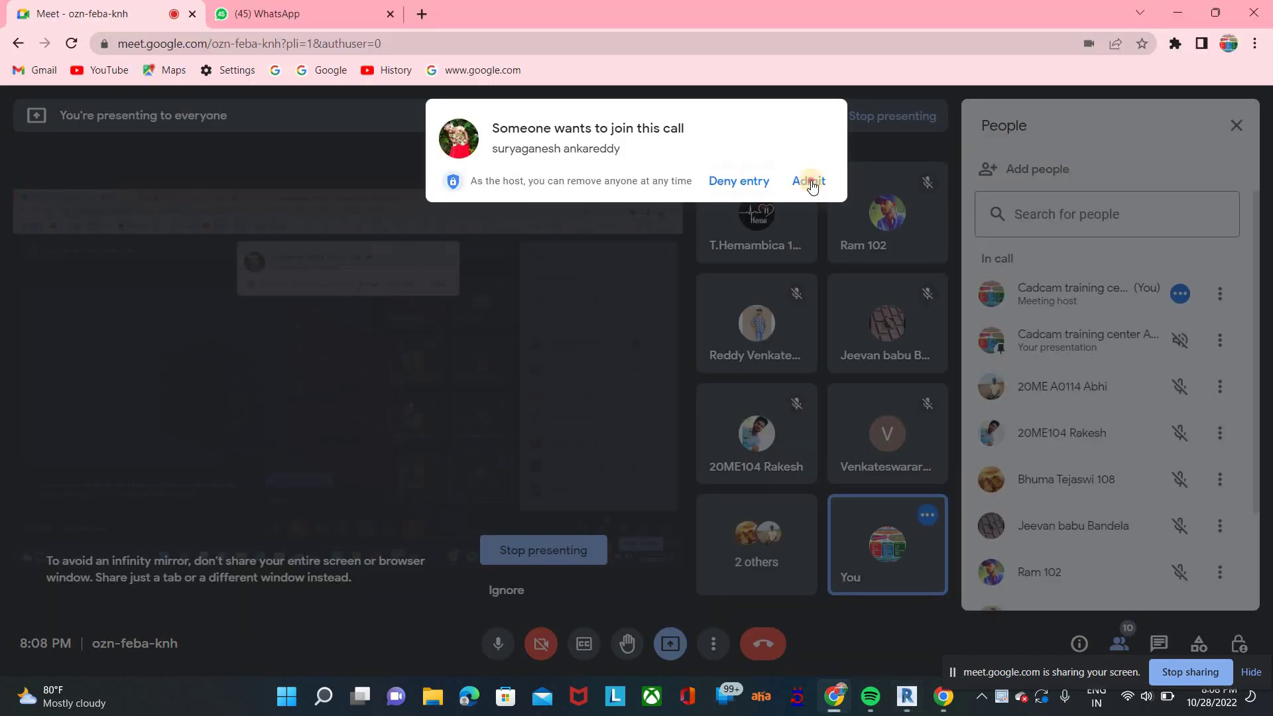
left_click(806, 178)
key("alt+Tab")
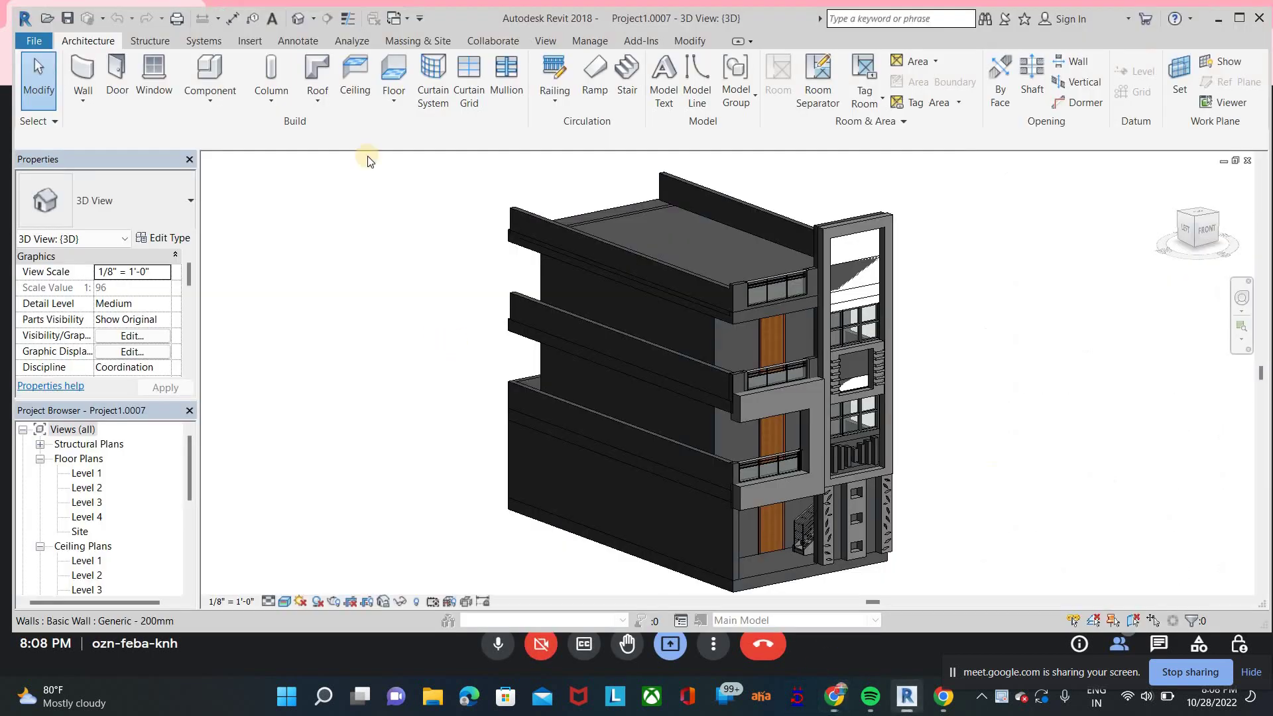
left_click(315, 101)
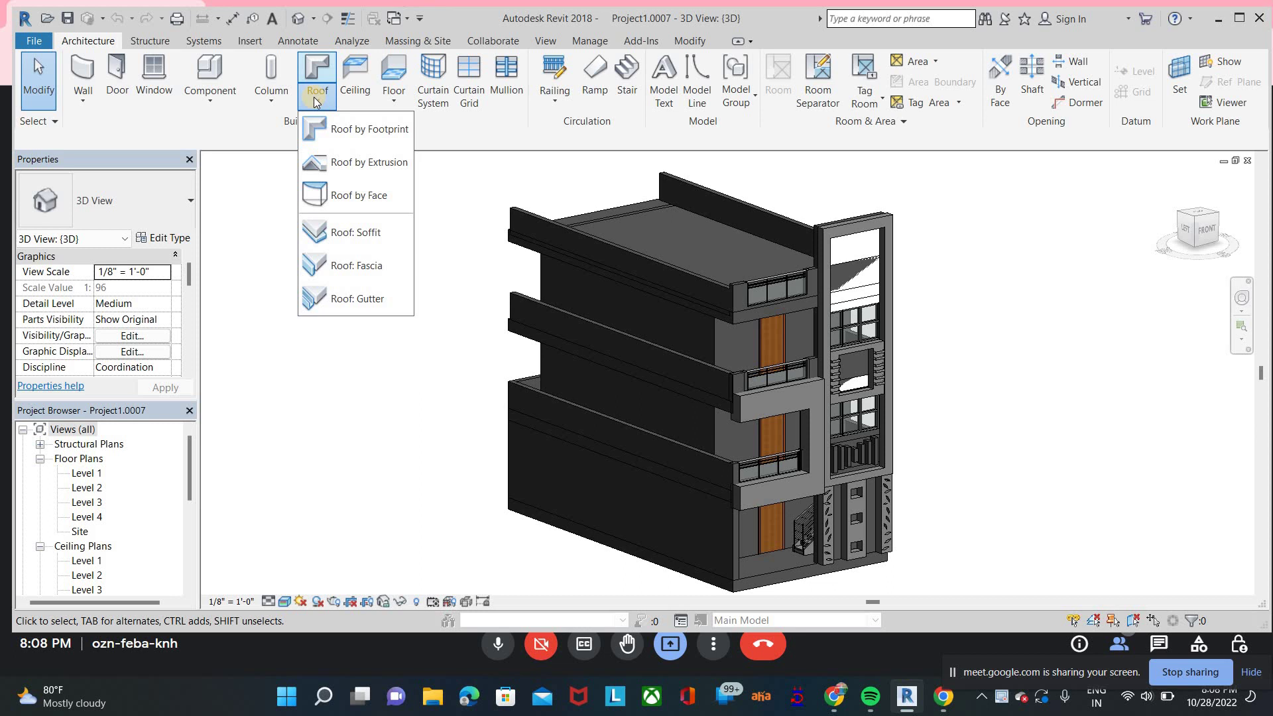
Step: Activate the Mullion tool with Rectangular Mullion 50mm x 150mm, briefly checking the Railing options
left_click(498, 109)
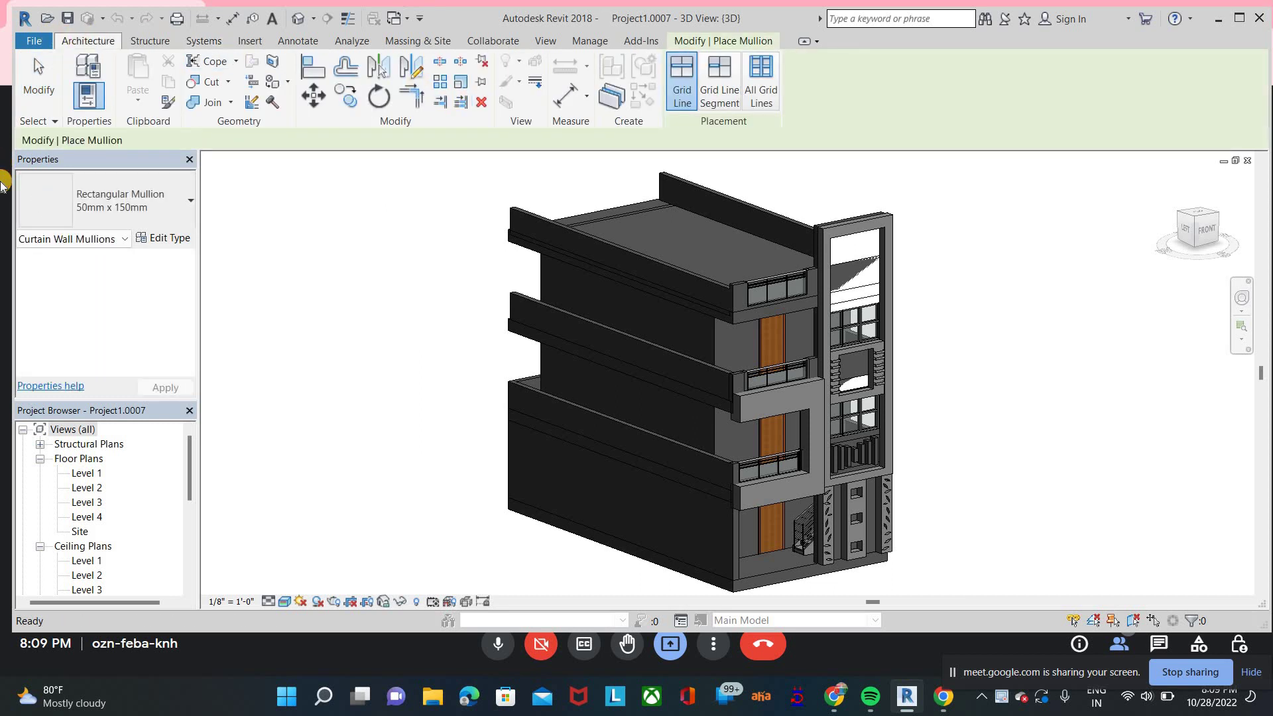
left_click(89, 41)
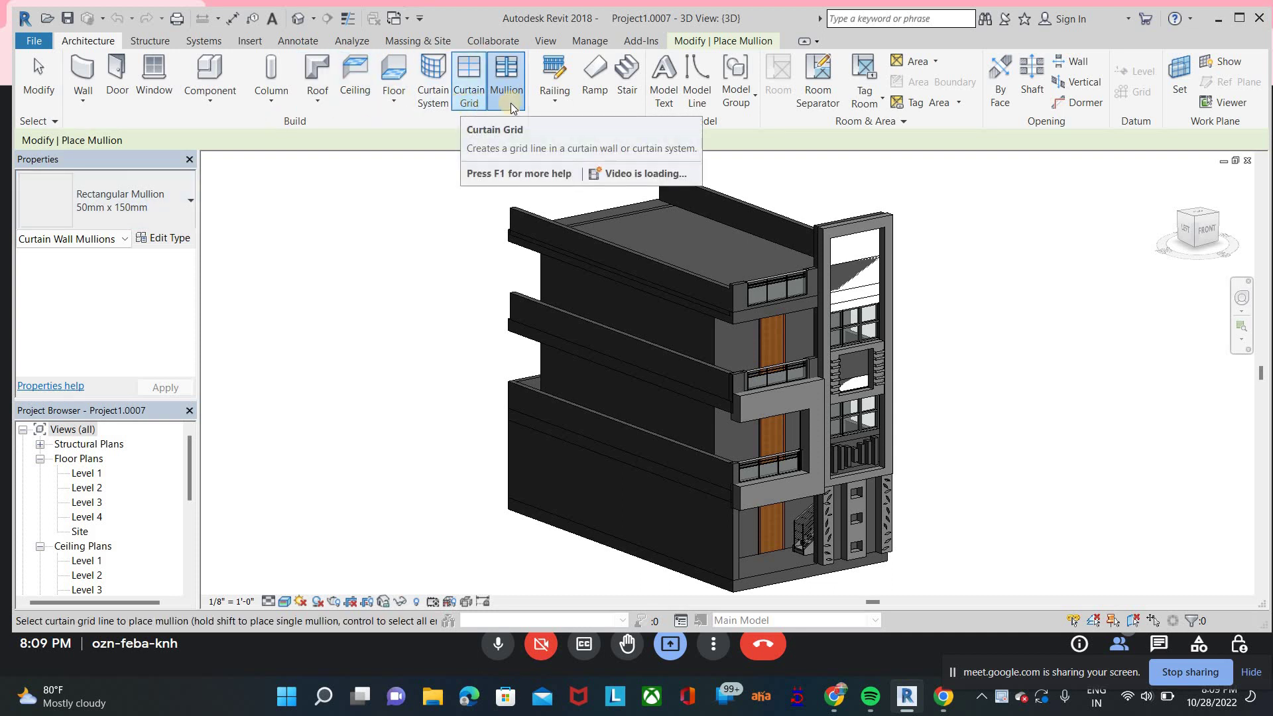
left_click(556, 105)
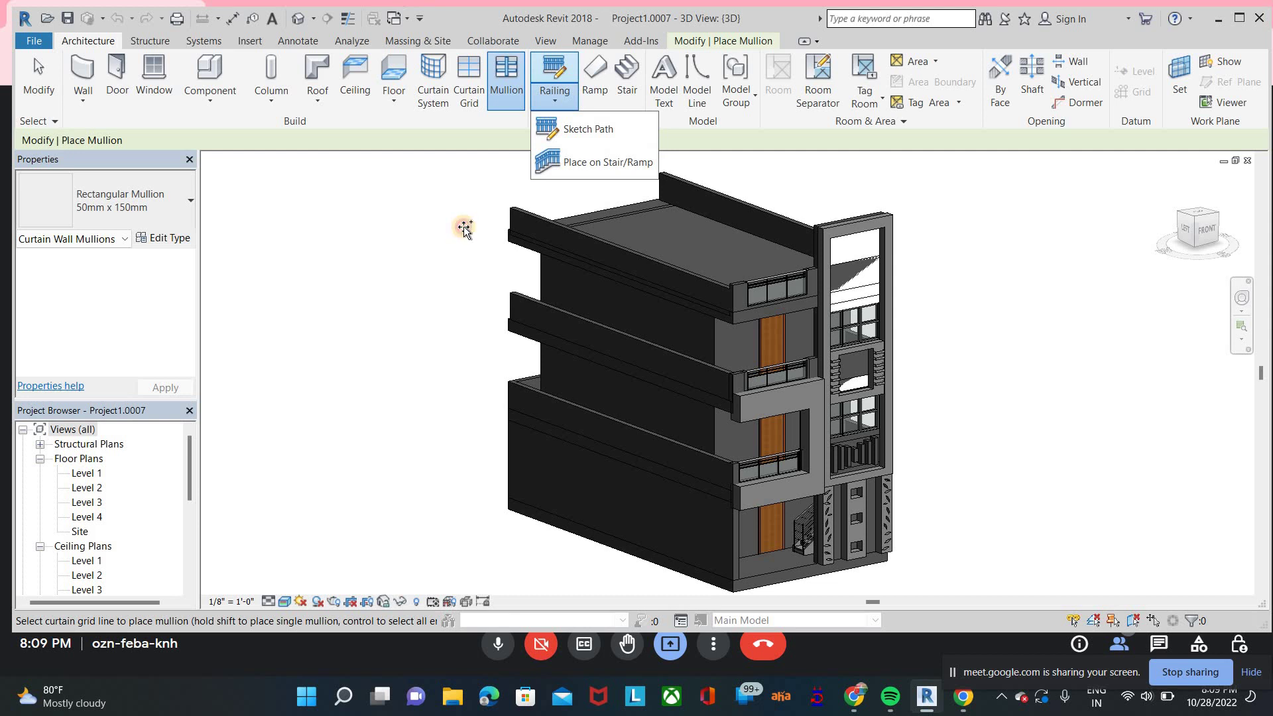
left_click(615, 101)
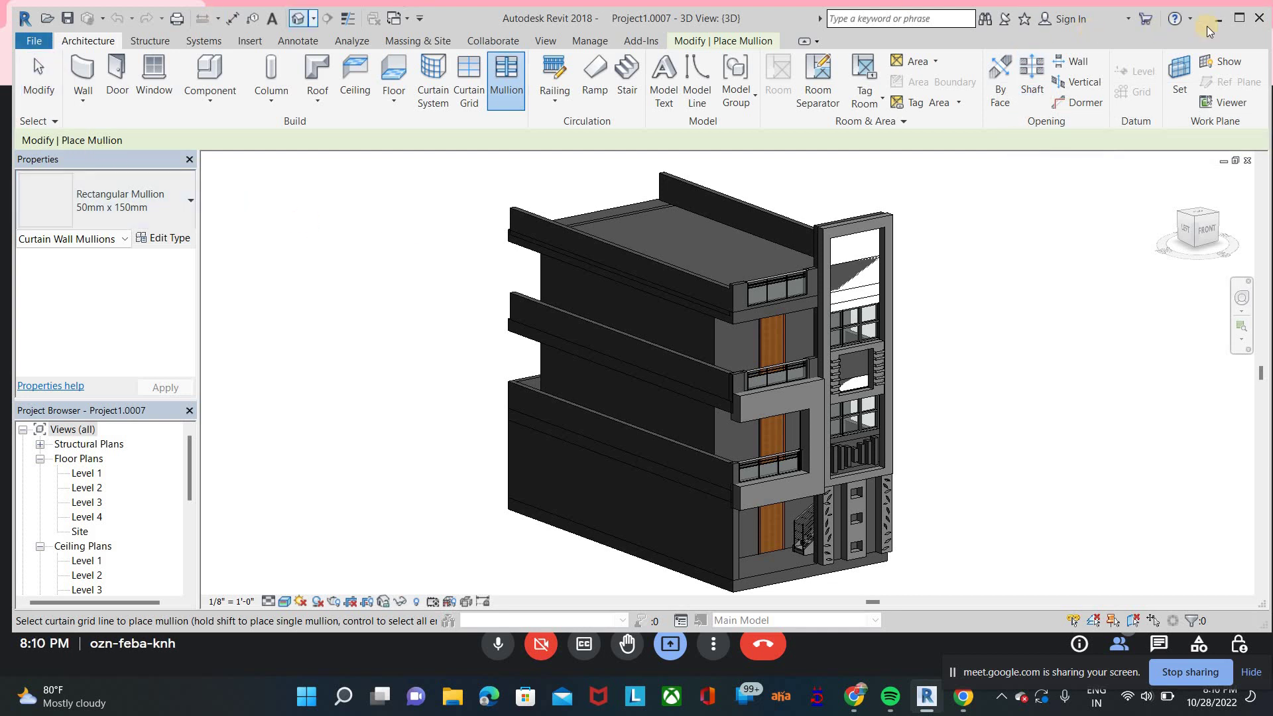
Step: Maximize the Revit window, briefly minimize it to see the video call, then restore it
left_click(1239, 20)
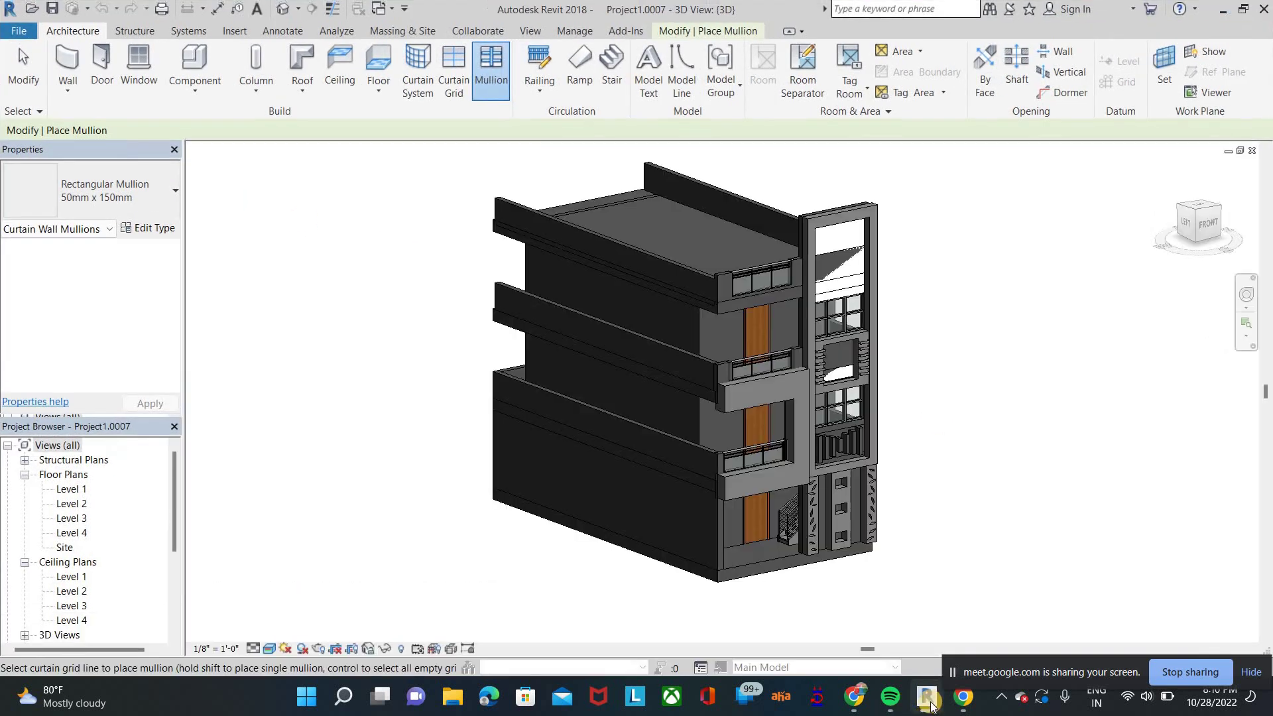
left_click(930, 704)
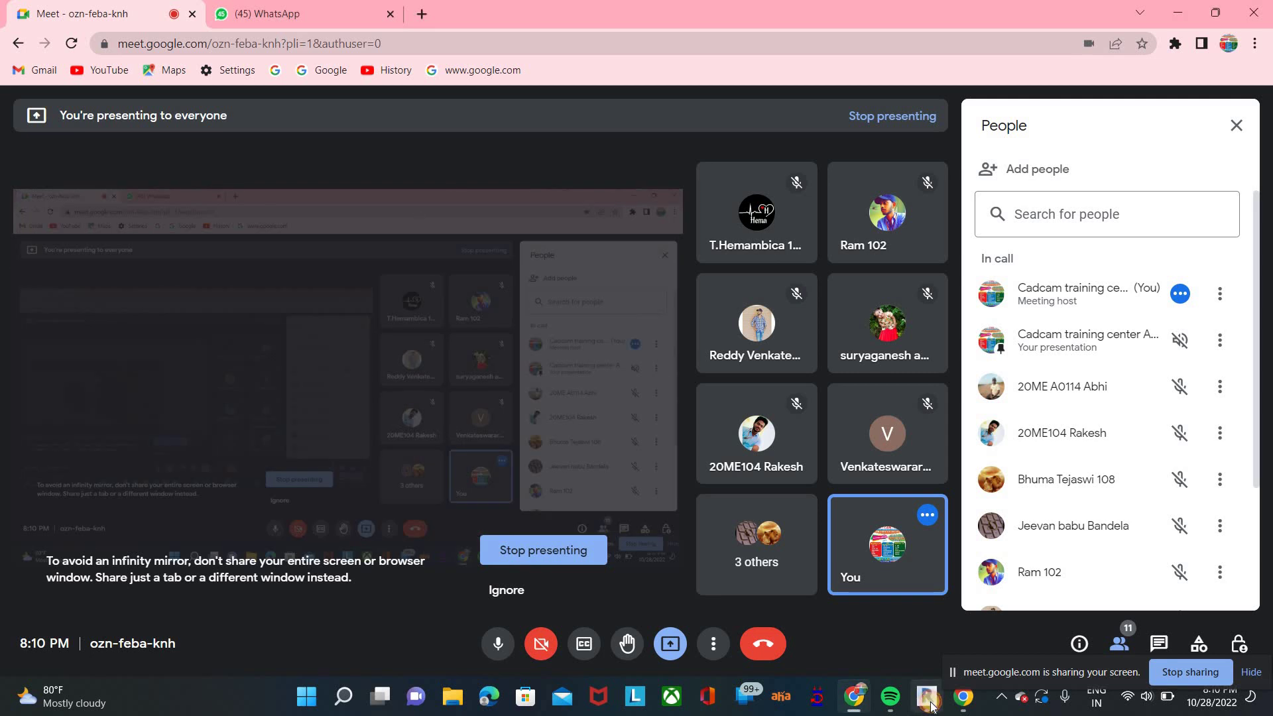
left_click(930, 704)
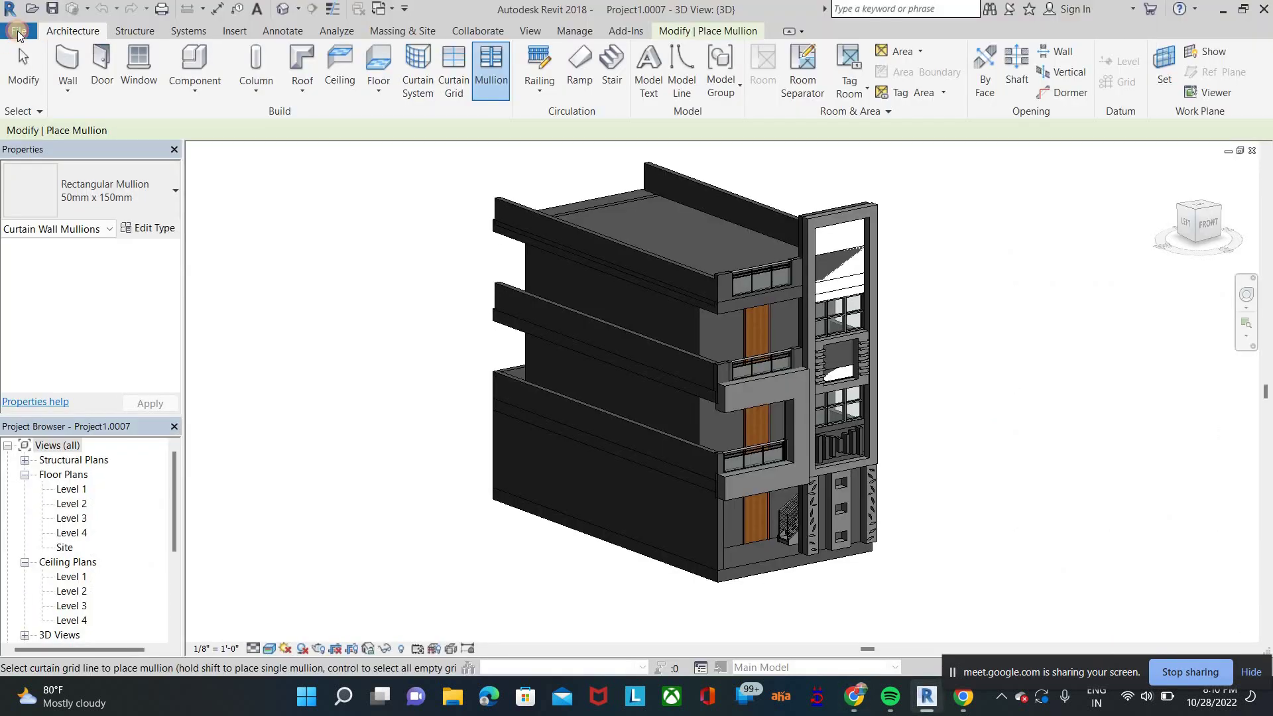
Step: Create a new project from the Architectural Template
left_click(19, 33)
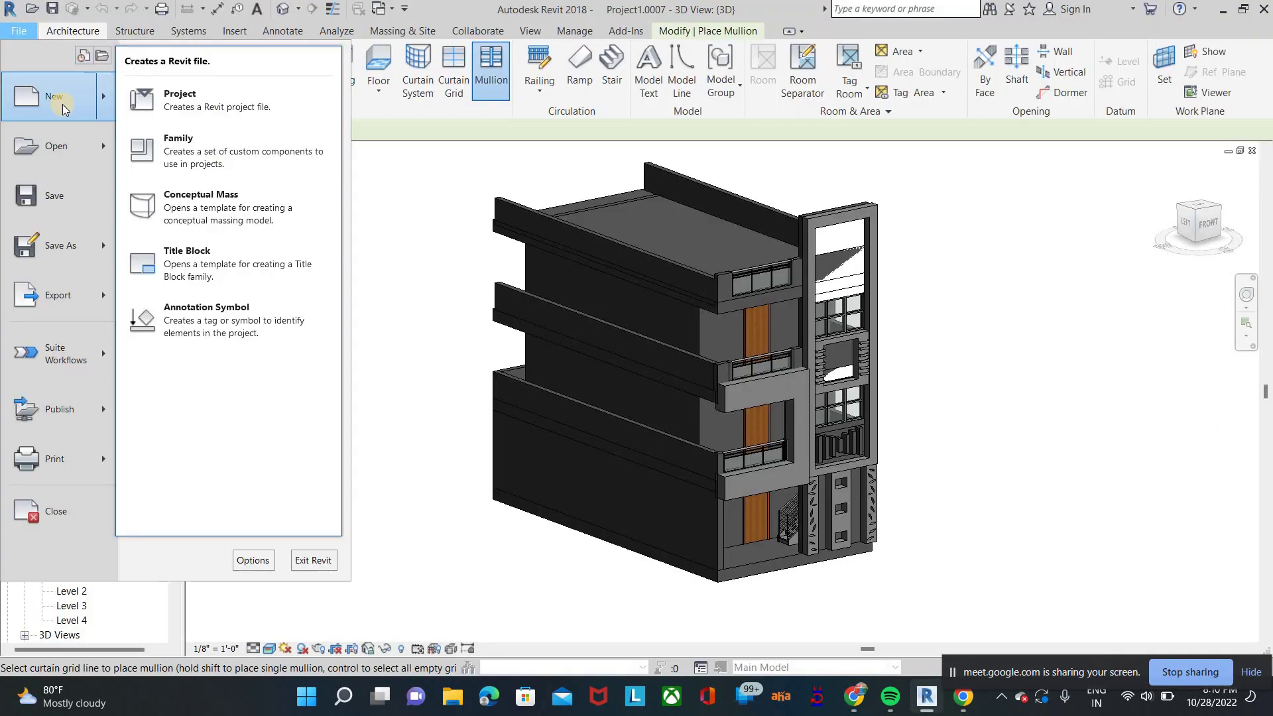
left_click(65, 108)
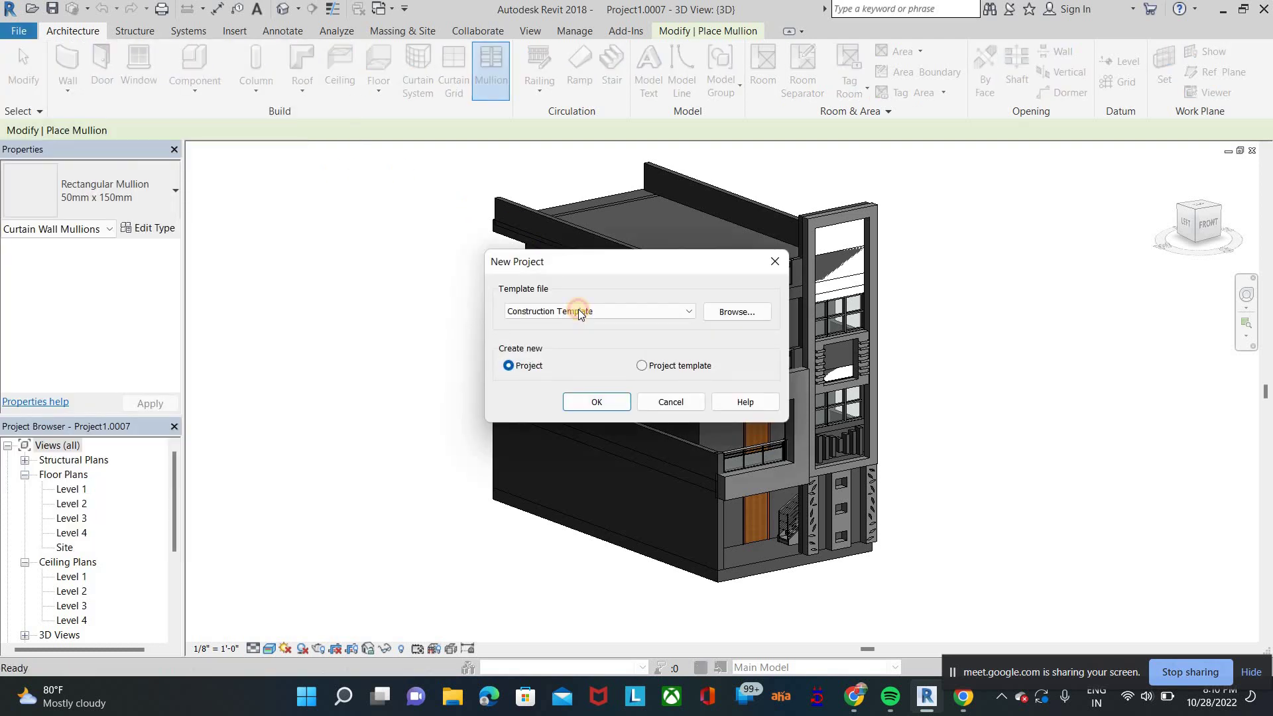
left_click(576, 312)
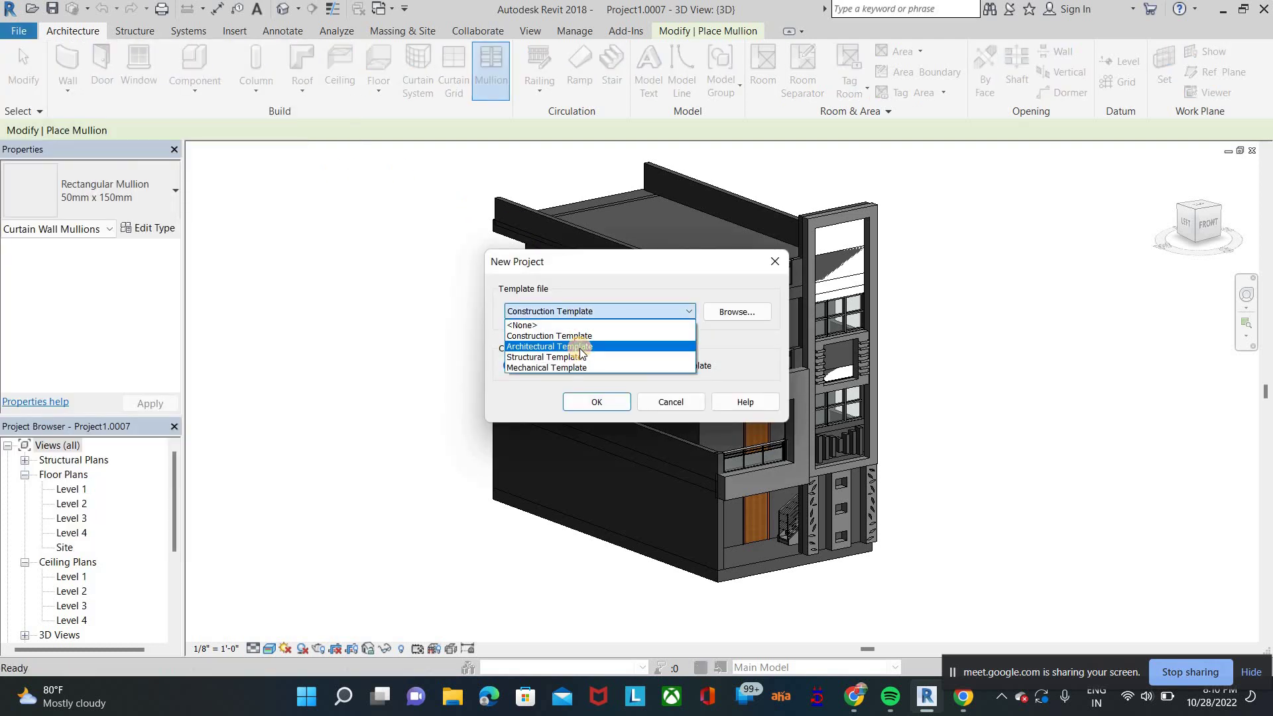
left_click(581, 346)
left_click(597, 404)
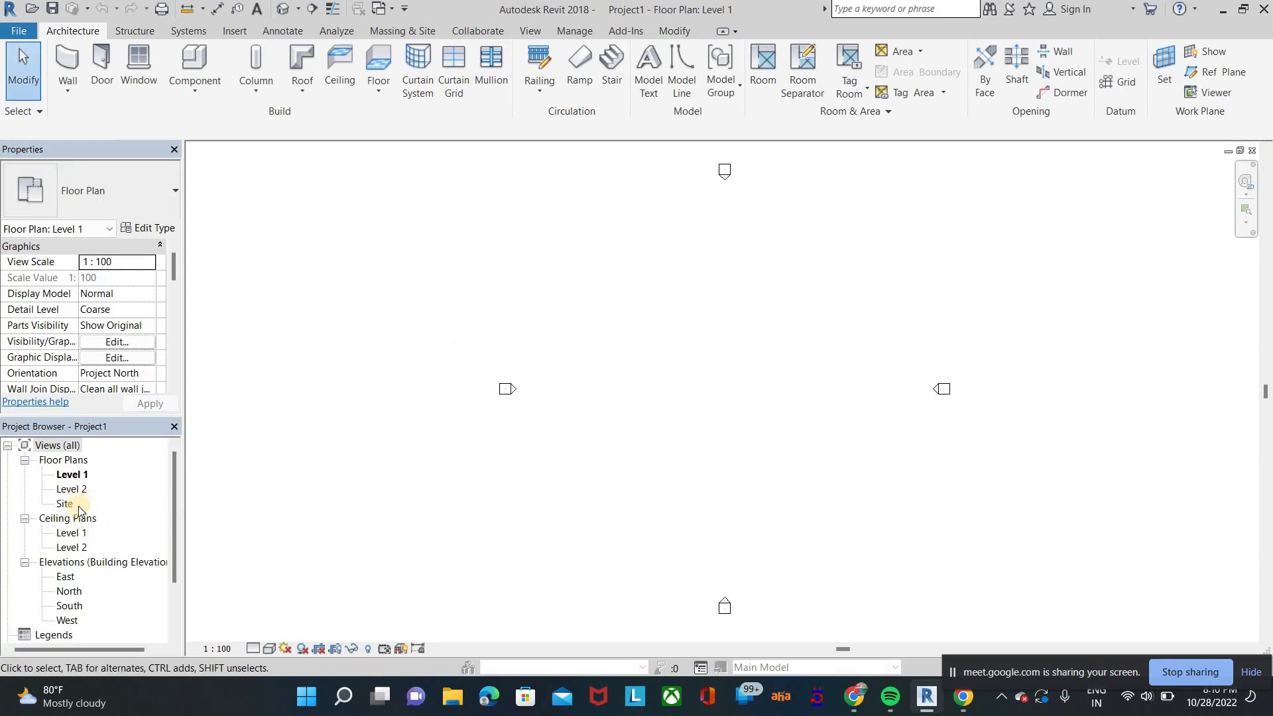
Step: Set the project length units to feet and fractional inches using the UN command
double_click(62, 577)
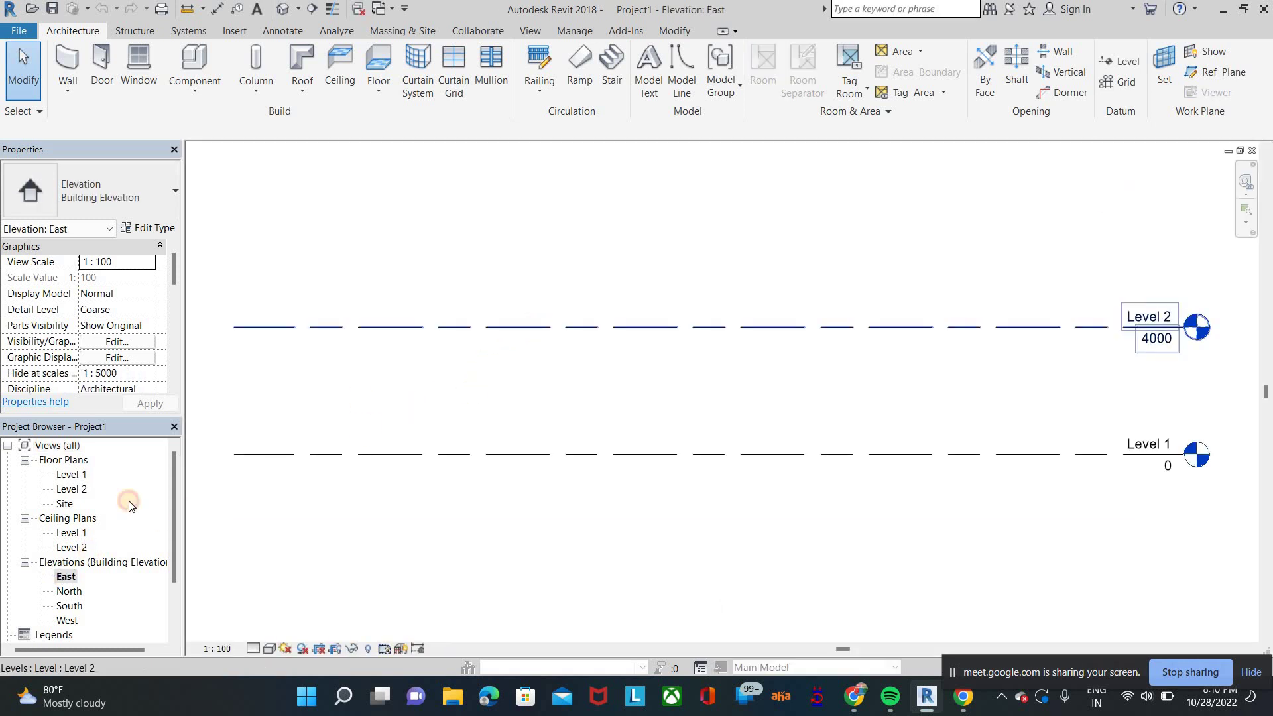
double_click(72, 475)
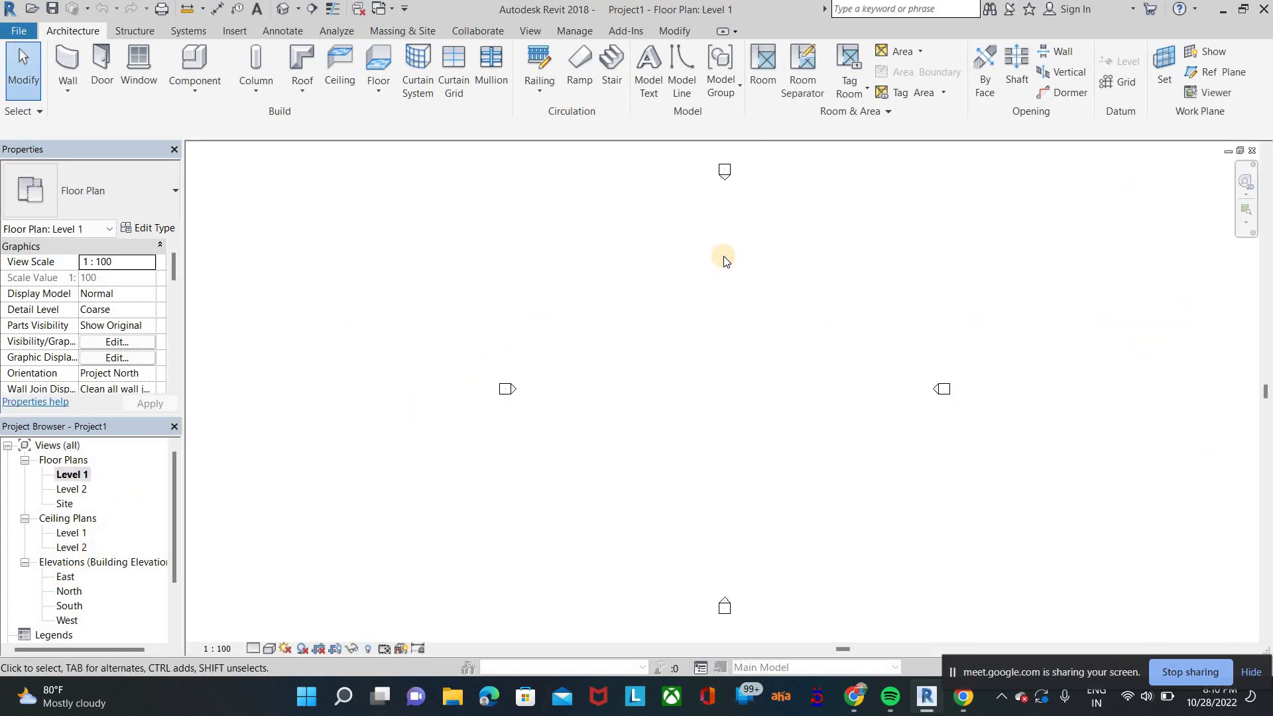
key("u")
key("n")
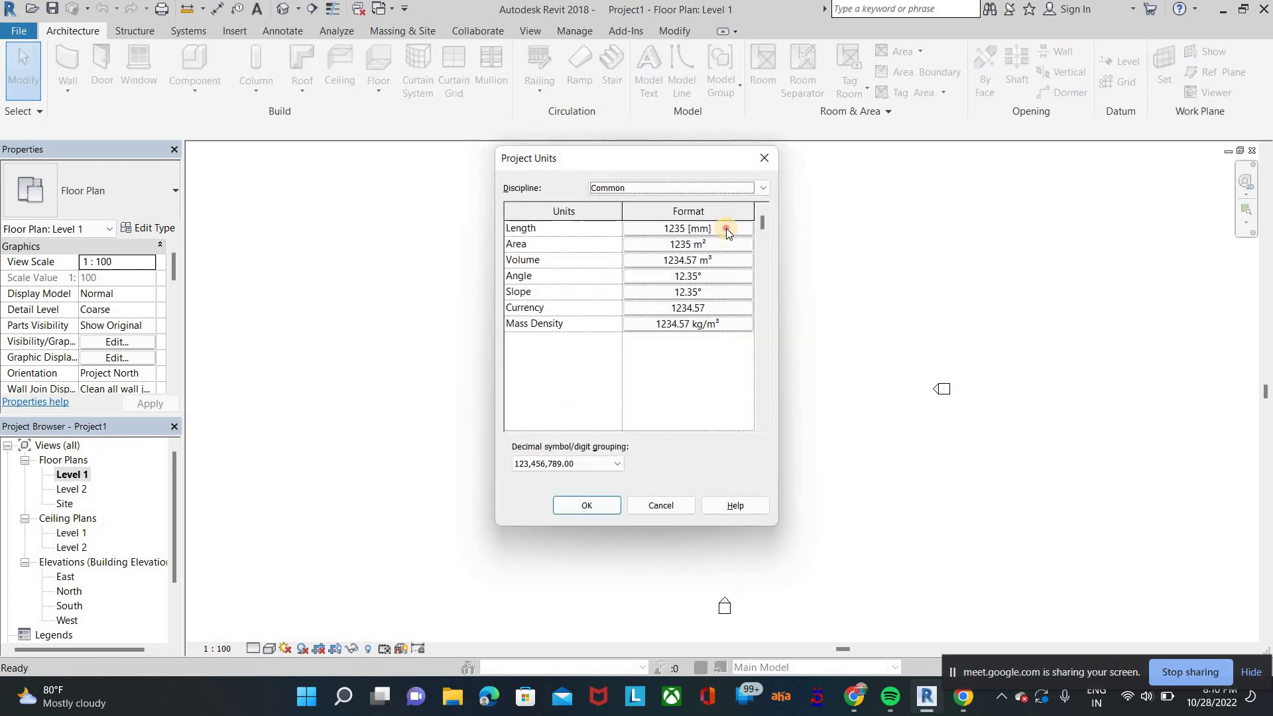
left_click(724, 230)
left_click(677, 257)
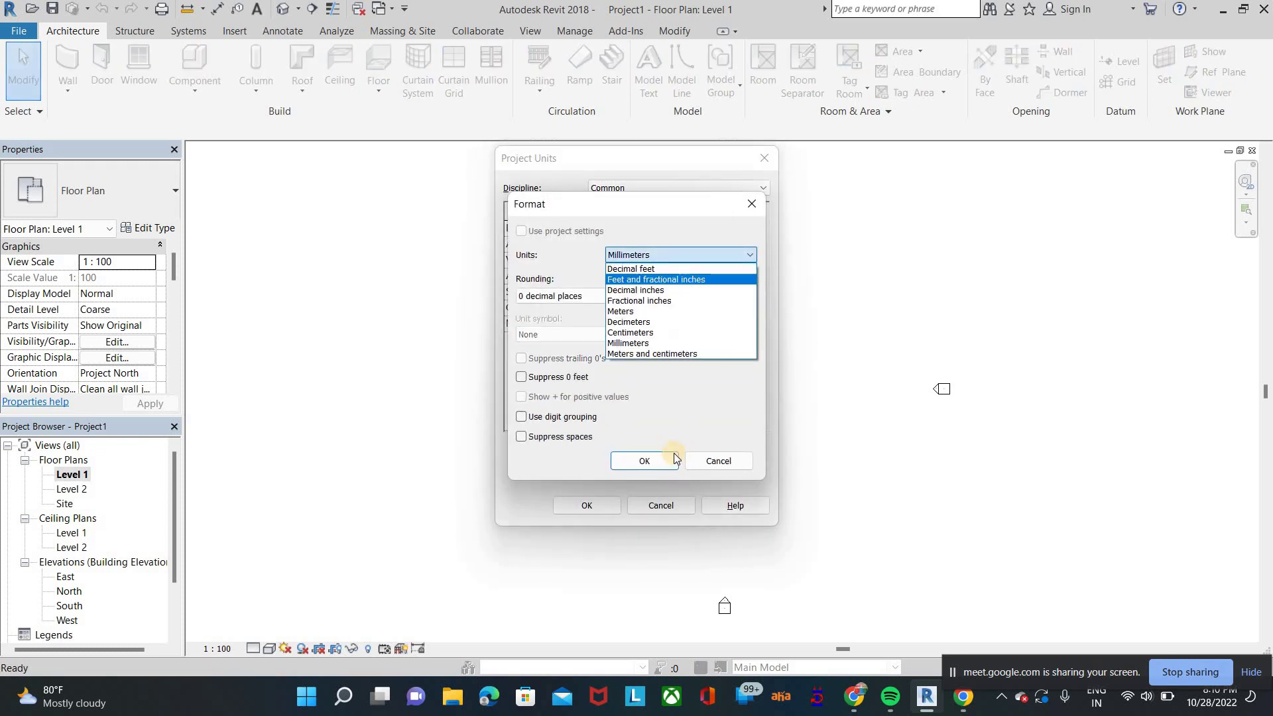
left_click(663, 277)
left_click(610, 506)
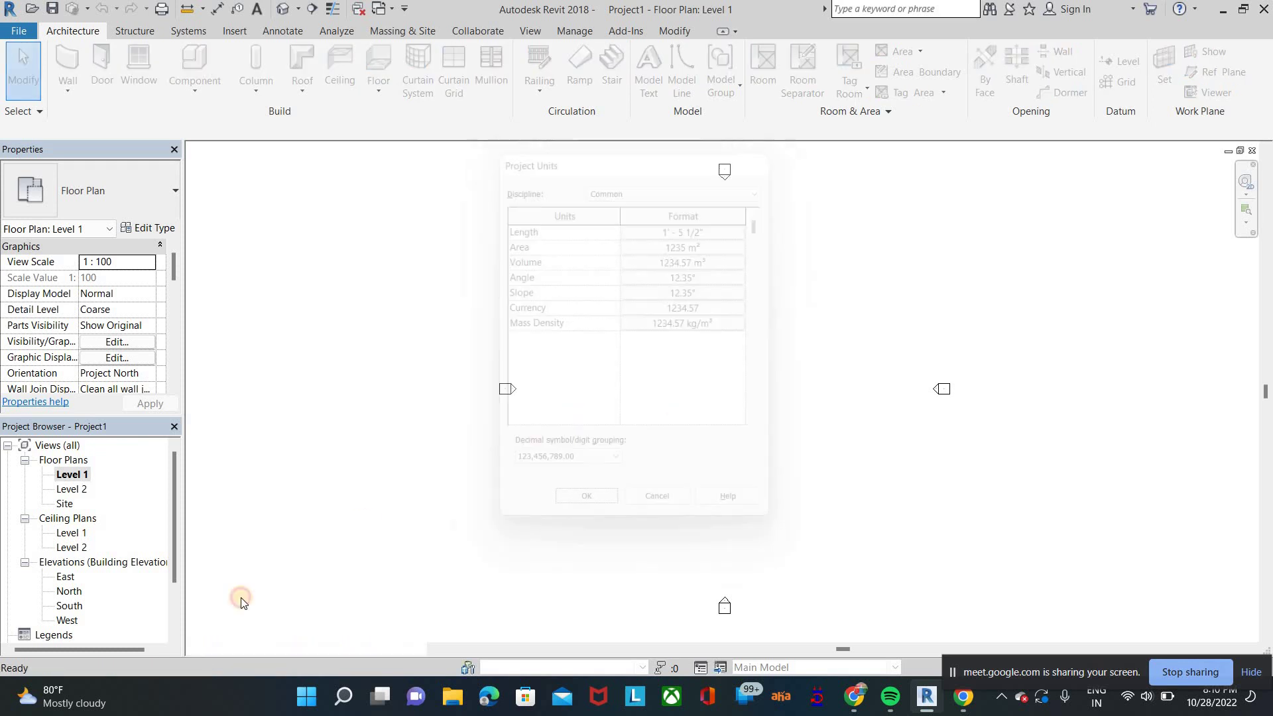
Step: In the East elevation, set Level 2 to 10' 0" above Level 1, then return to Level 1
left_click(65, 578)
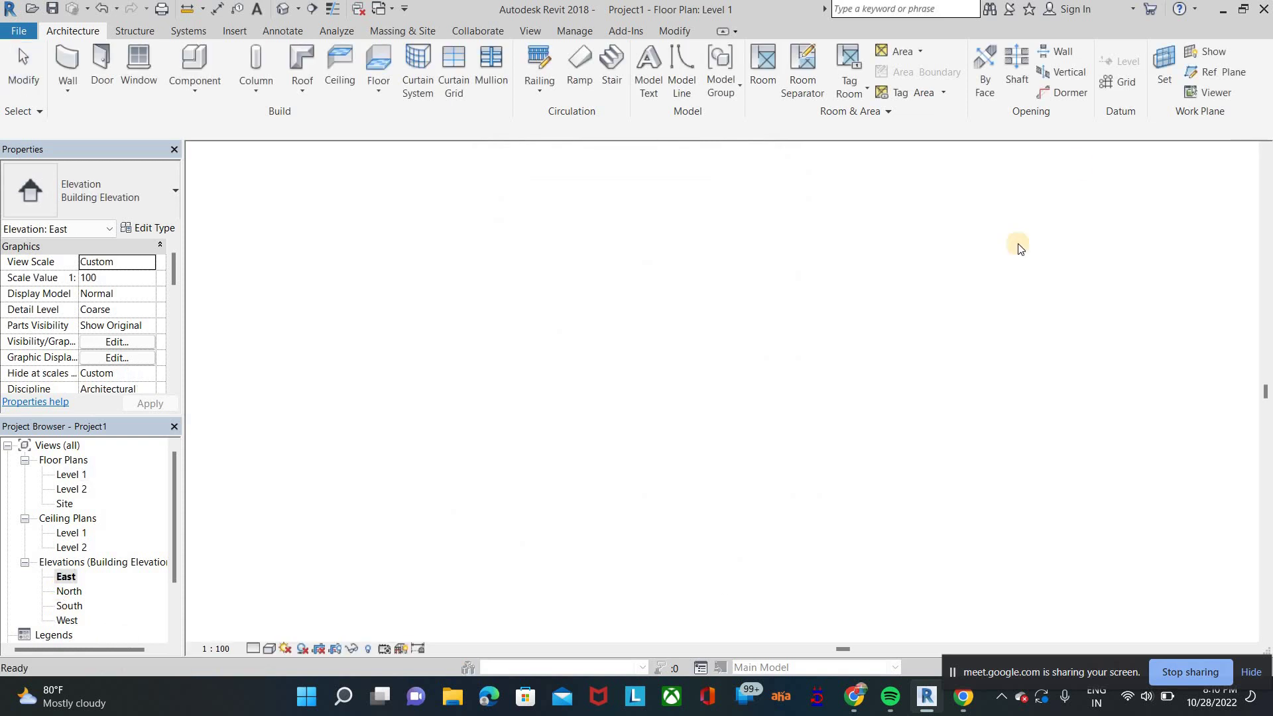
left_click(960, 322)
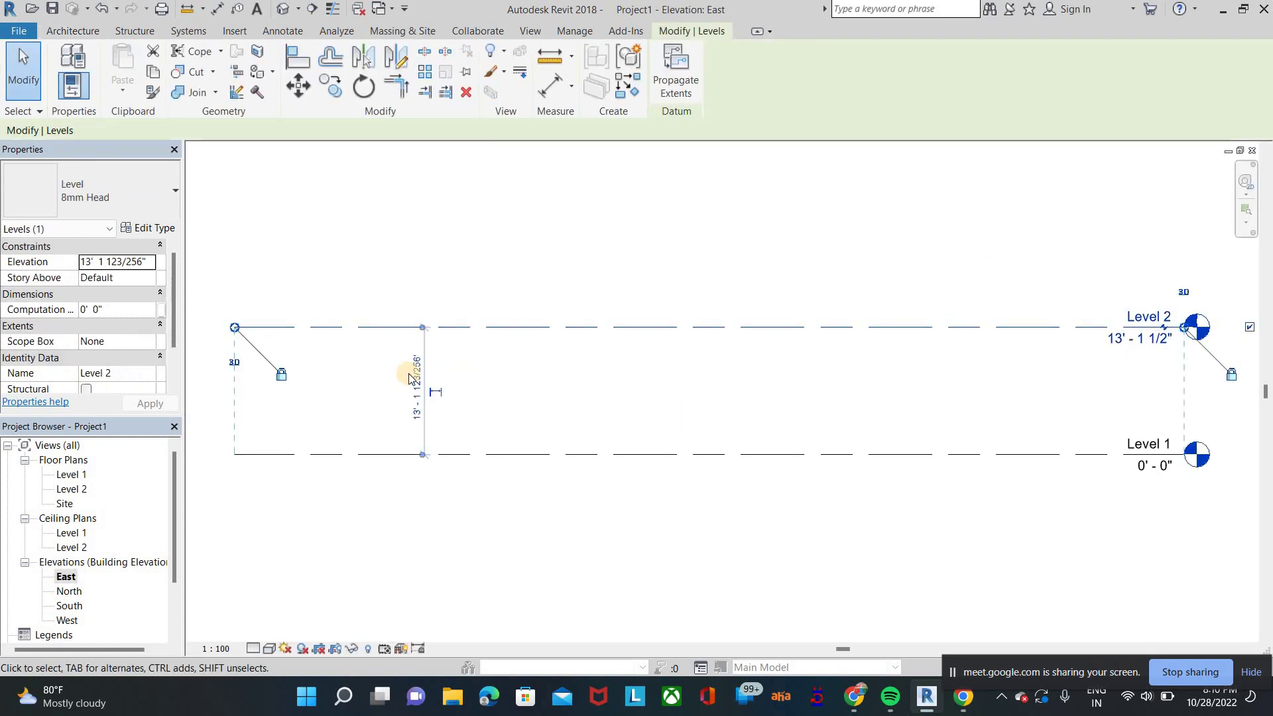
left_click(409, 378)
type("10")
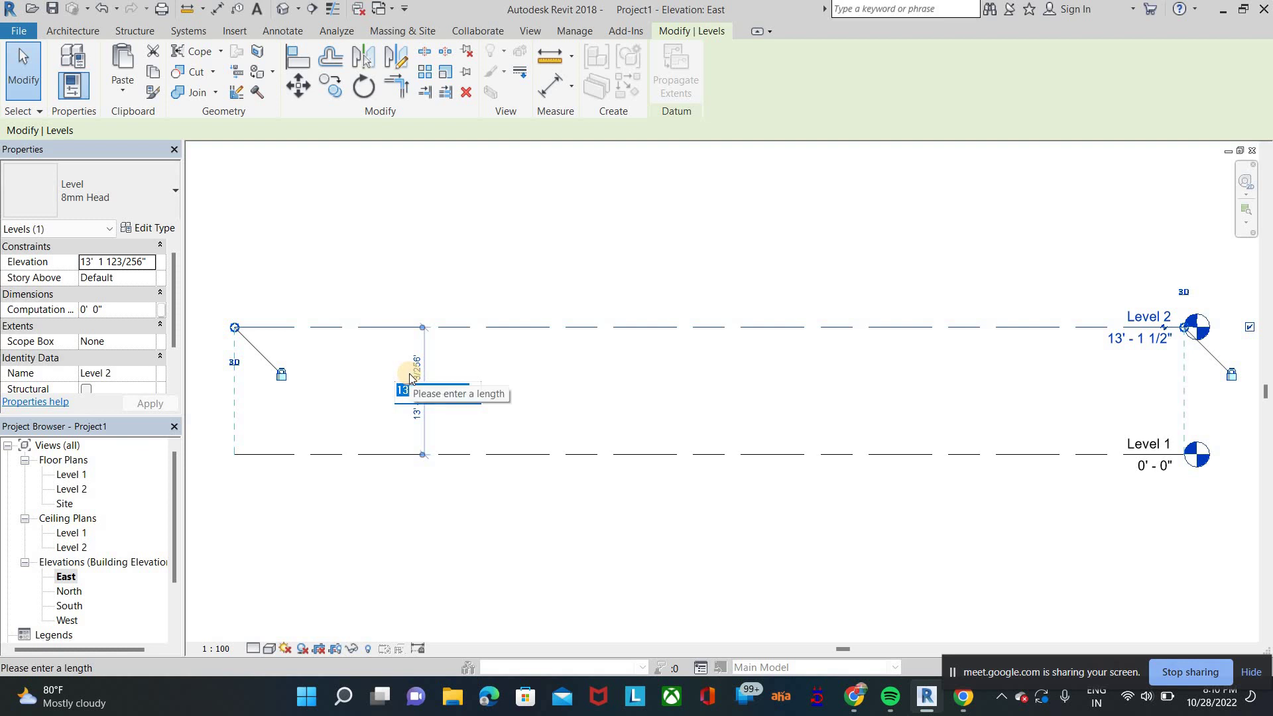
key("Return")
left_click(513, 243)
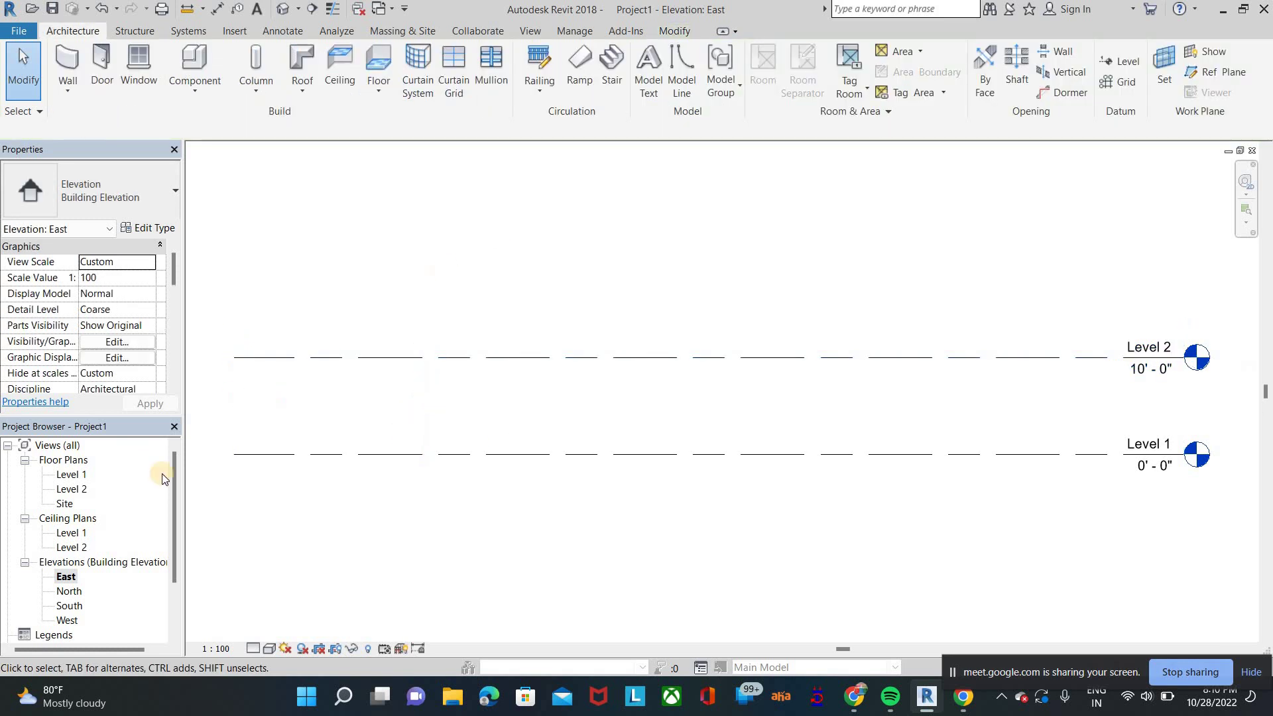
double_click(71, 475)
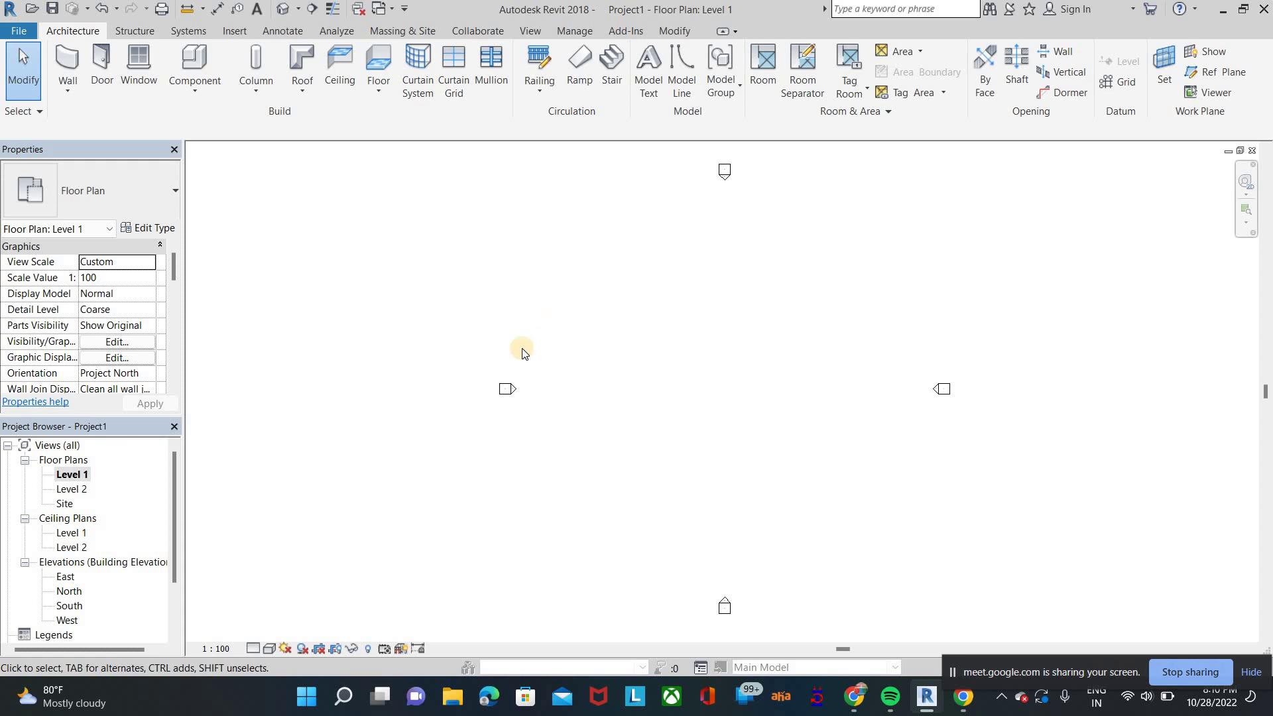
Step: Draw a rectangle of four 10' 0" high walls on the Level 1 plan
left_click(68, 61)
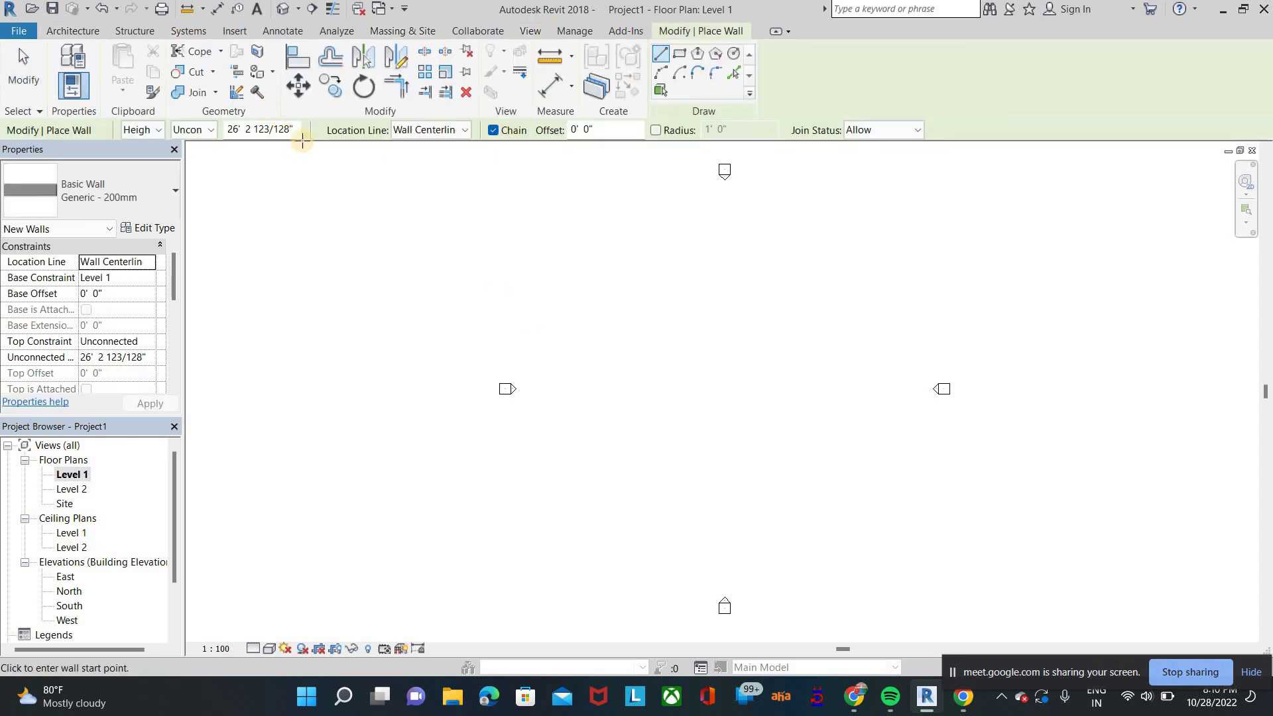
left_click_drag(297, 129, 173, 144)
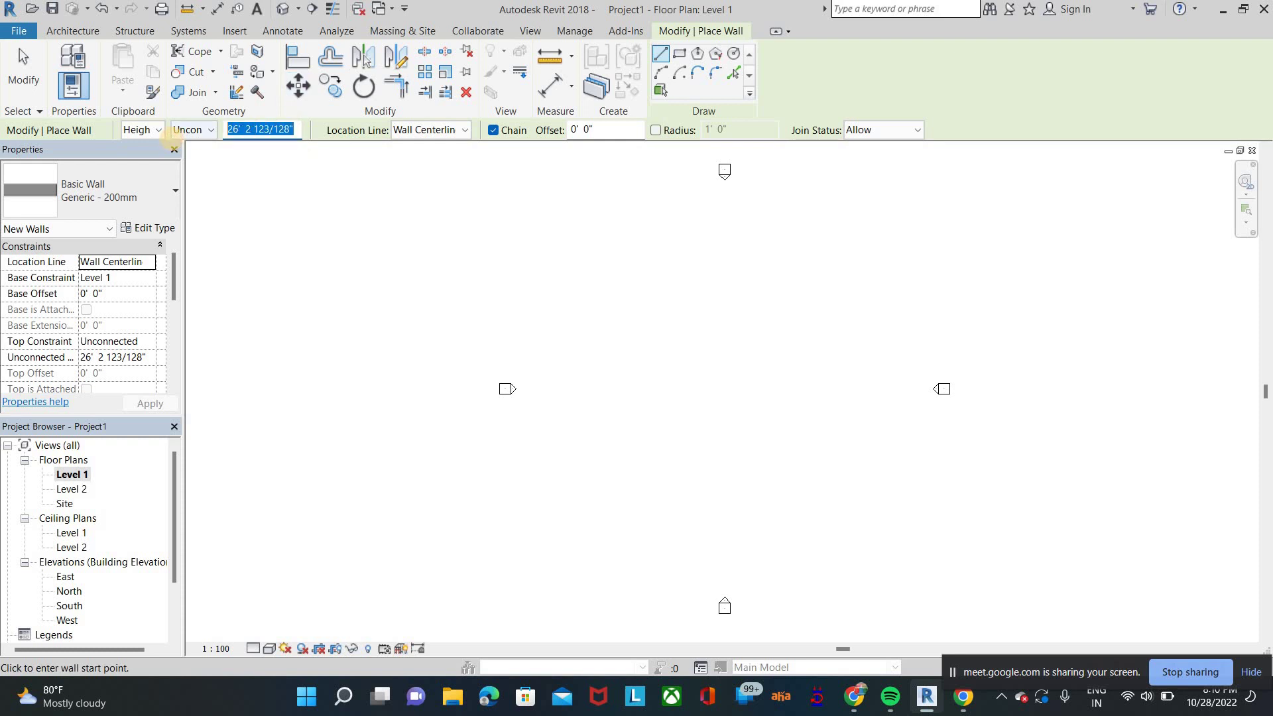
type("10")
key("Return")
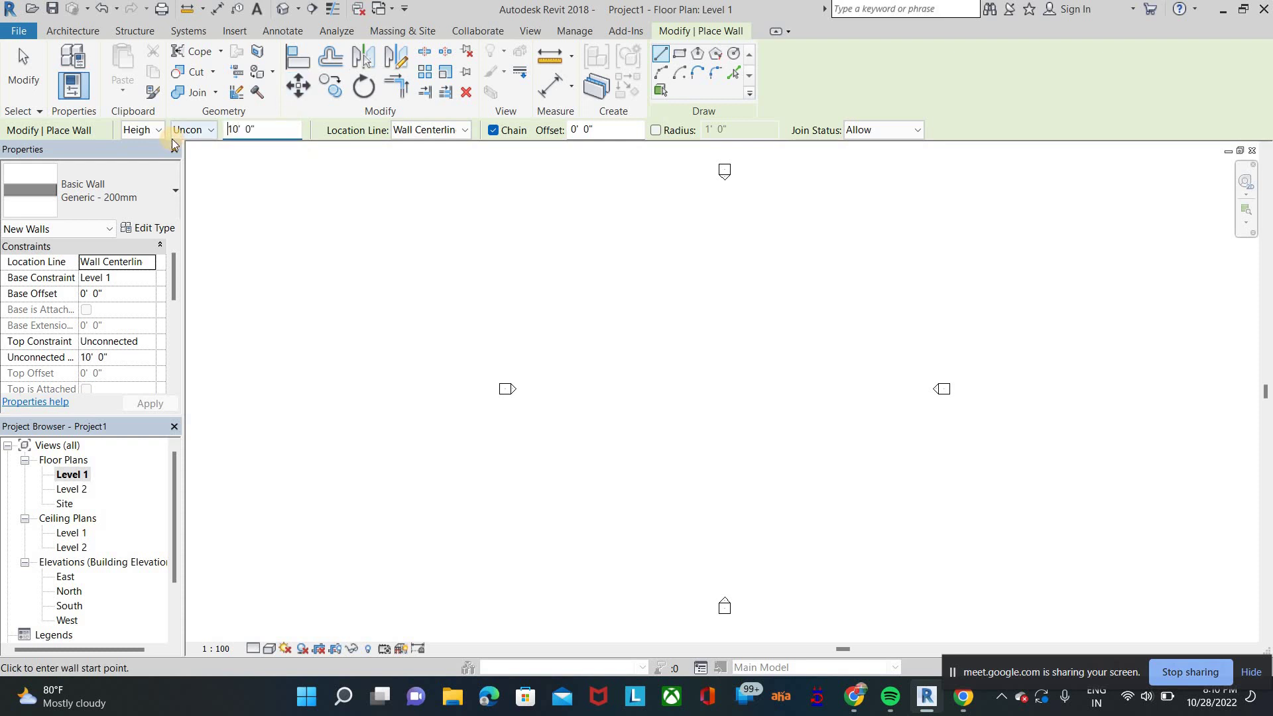
left_click(686, 54)
scroll(703, 331, "up", 1)
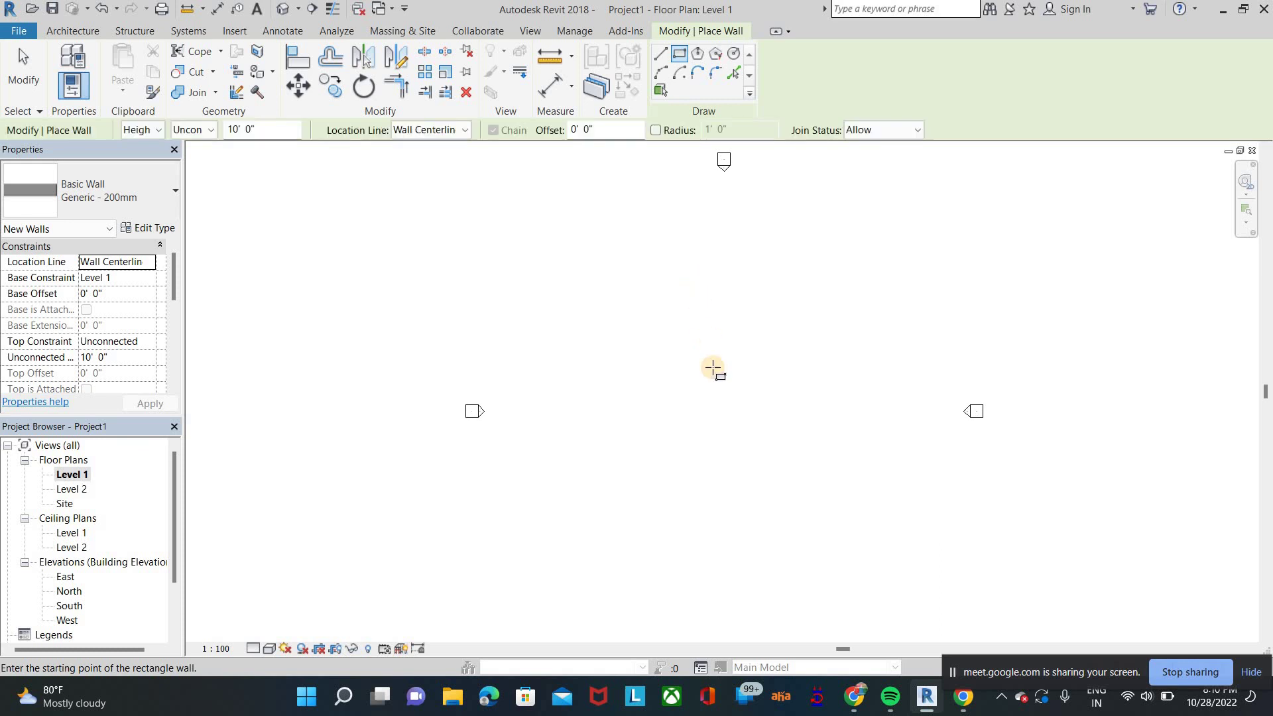
left_click(695, 278)
scroll(712, 305, "up", 2)
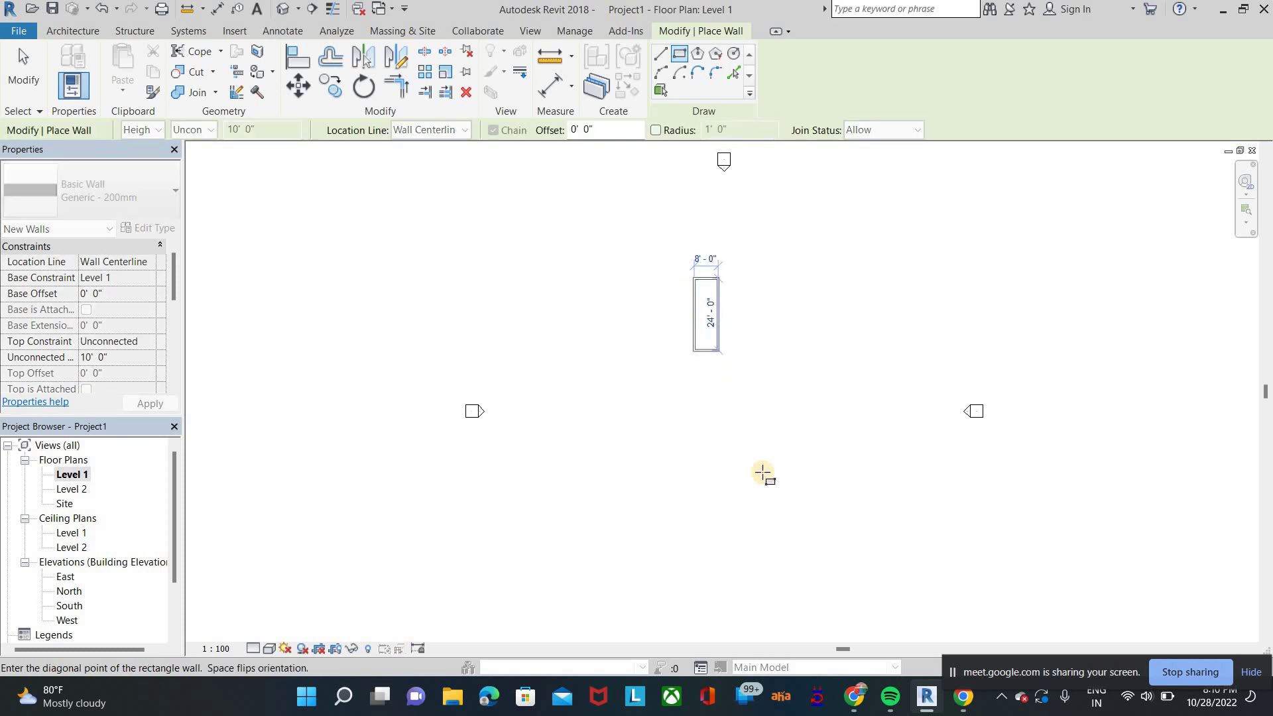
left_click(842, 537)
right_click(980, 312)
left_click(975, 335)
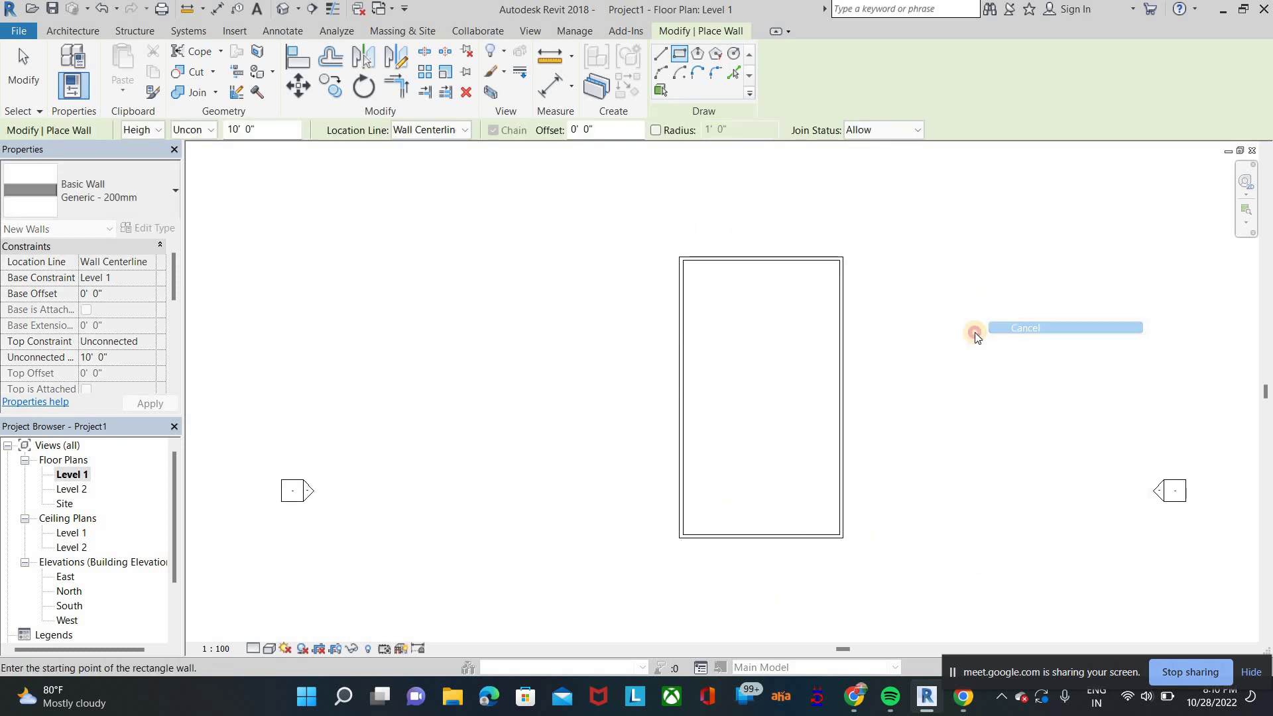
right_click(988, 305)
left_click(1000, 318)
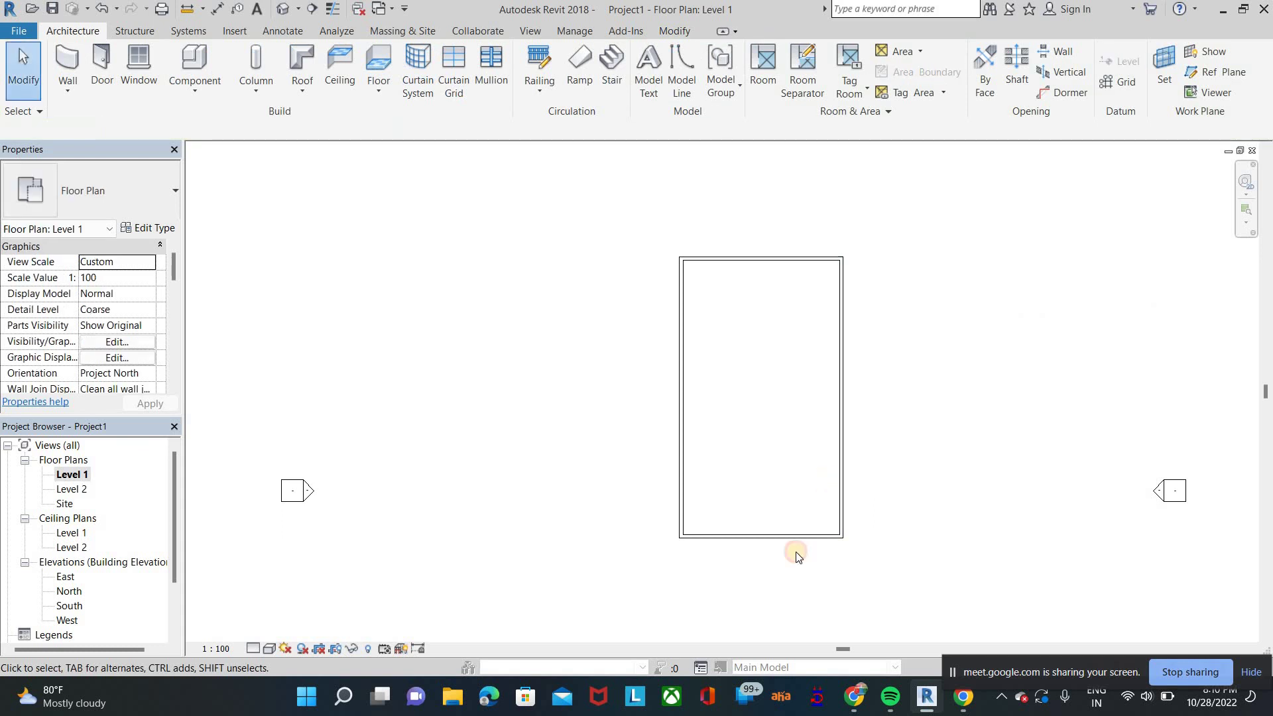
Step: Resize the wall outline's width from 30'-6" to 25' and length from 53' to 45'
left_click(841, 517)
left_click(761, 591)
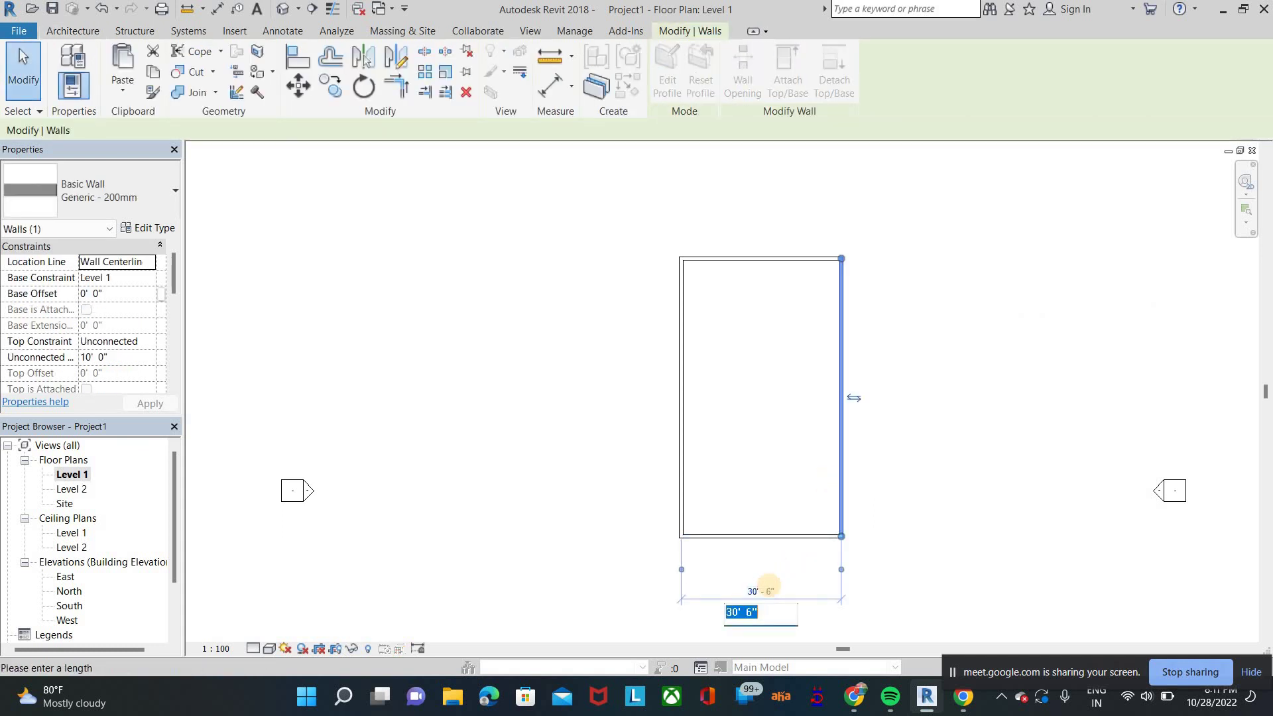
type("25")
key("Return")
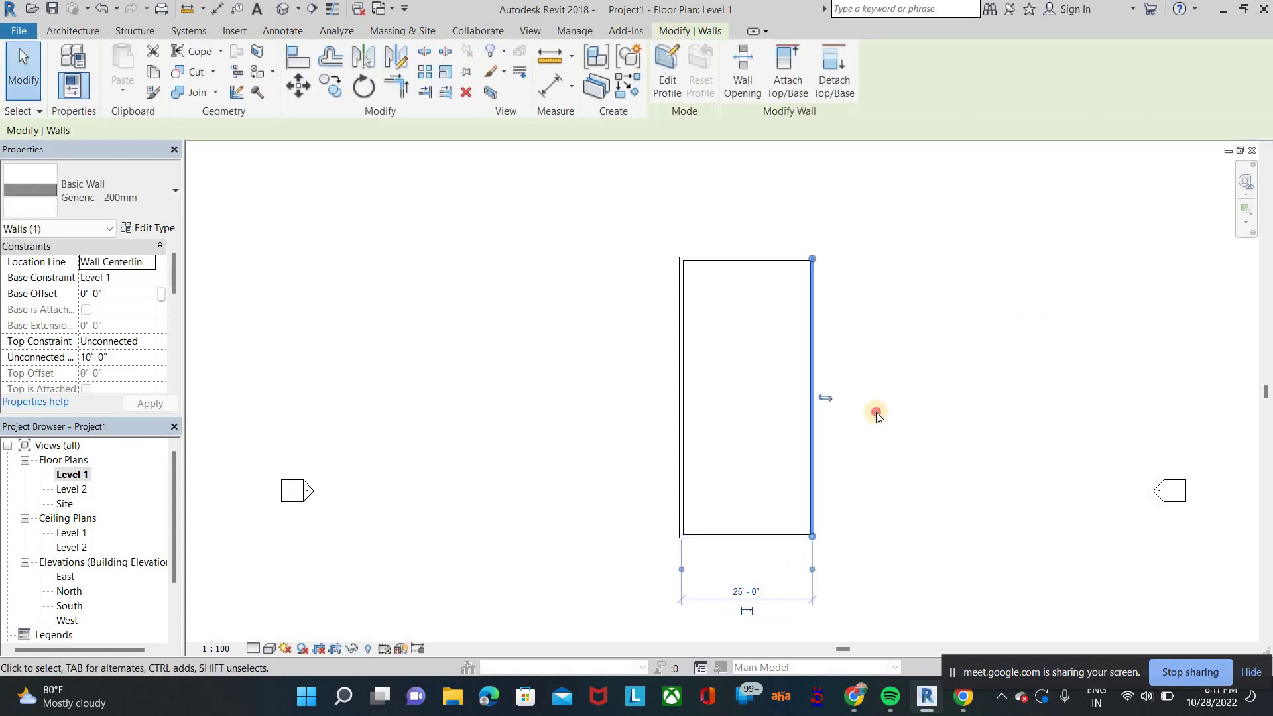
left_click(779, 545)
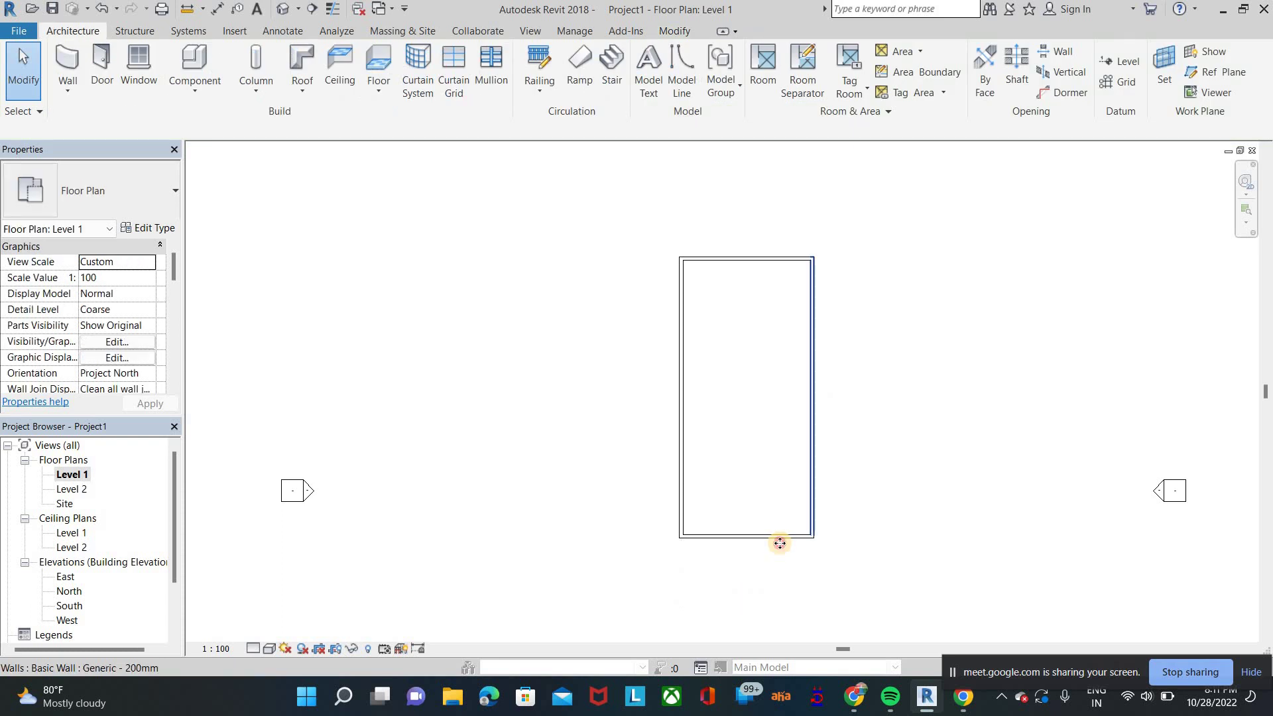
left_click(639, 404)
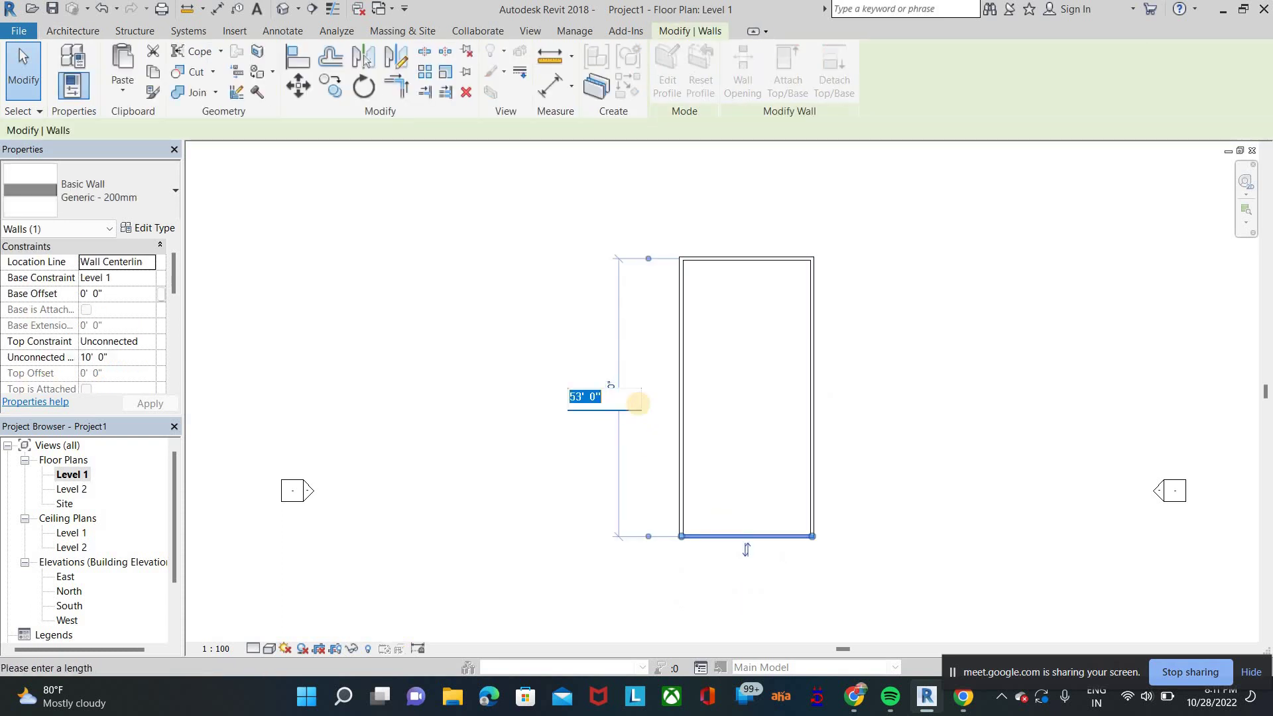
type("45")
key("Return")
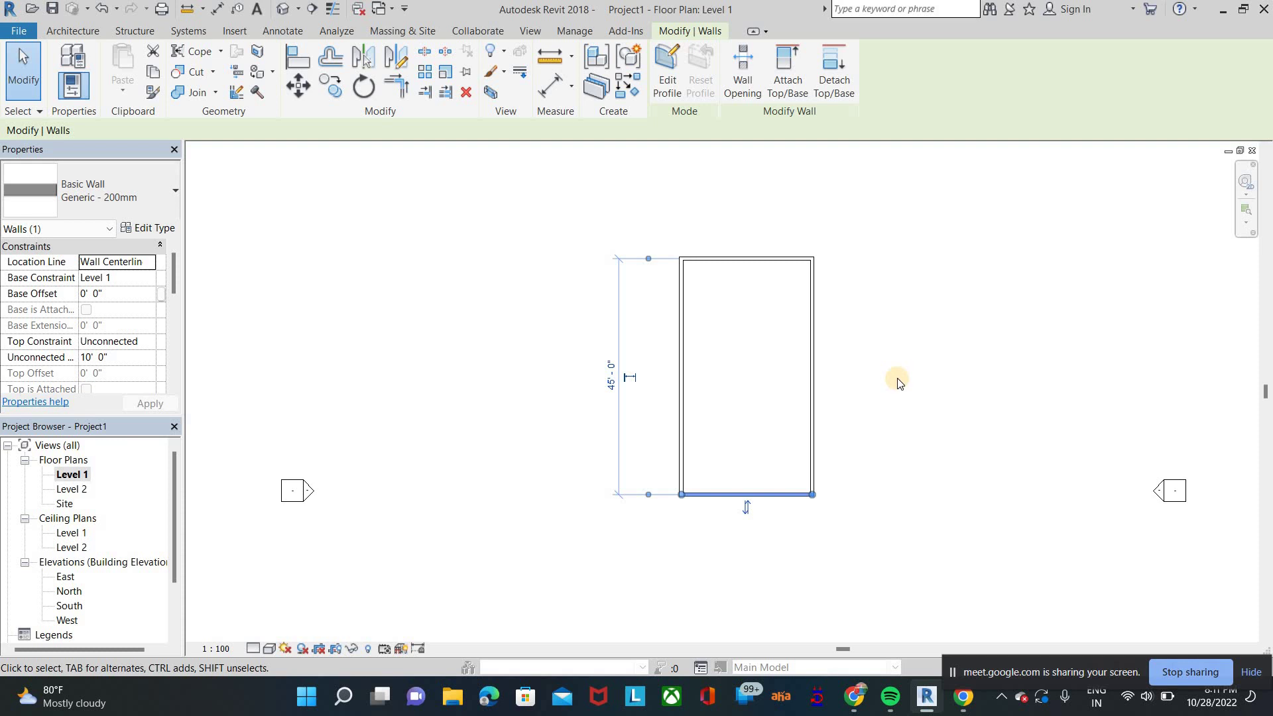
left_click(893, 405)
middle_click_drag(495, 208, 407, 195)
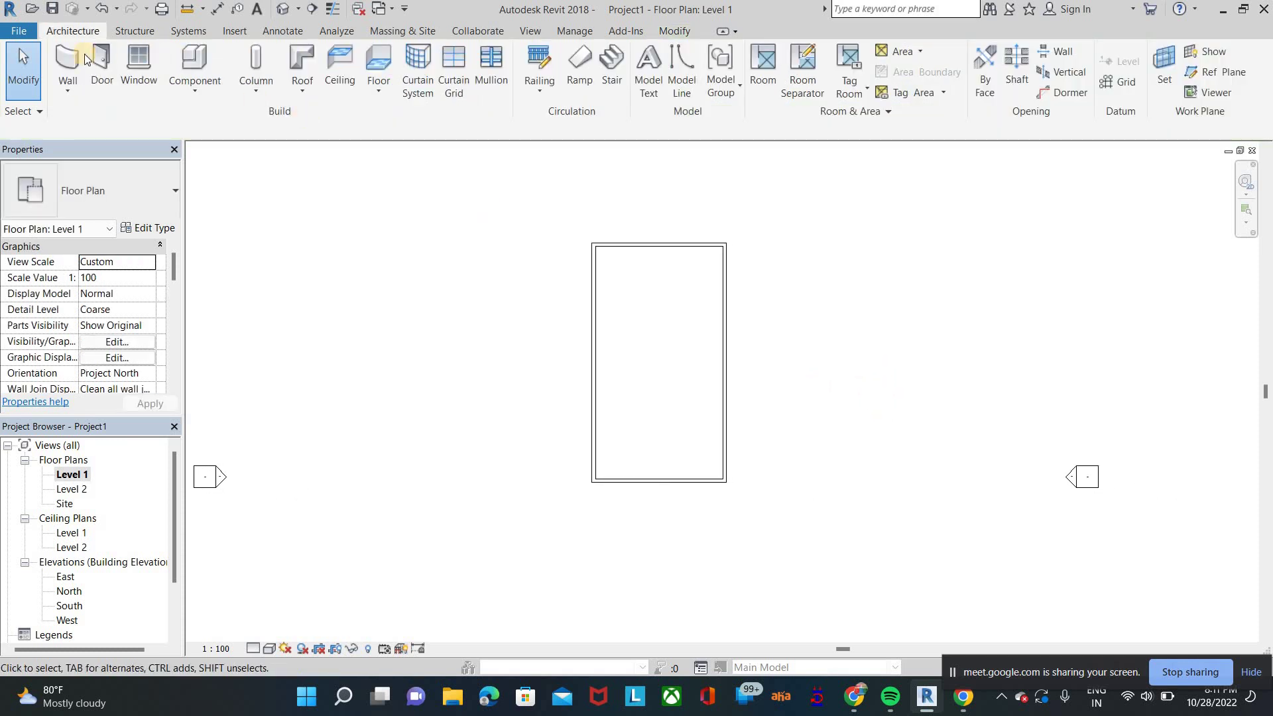
Step: Sketch a 15' interior wall down to the bottom wall, plus a cross wall spanning the outline
left_click(68, 55)
scroll(748, 412, "up", 1)
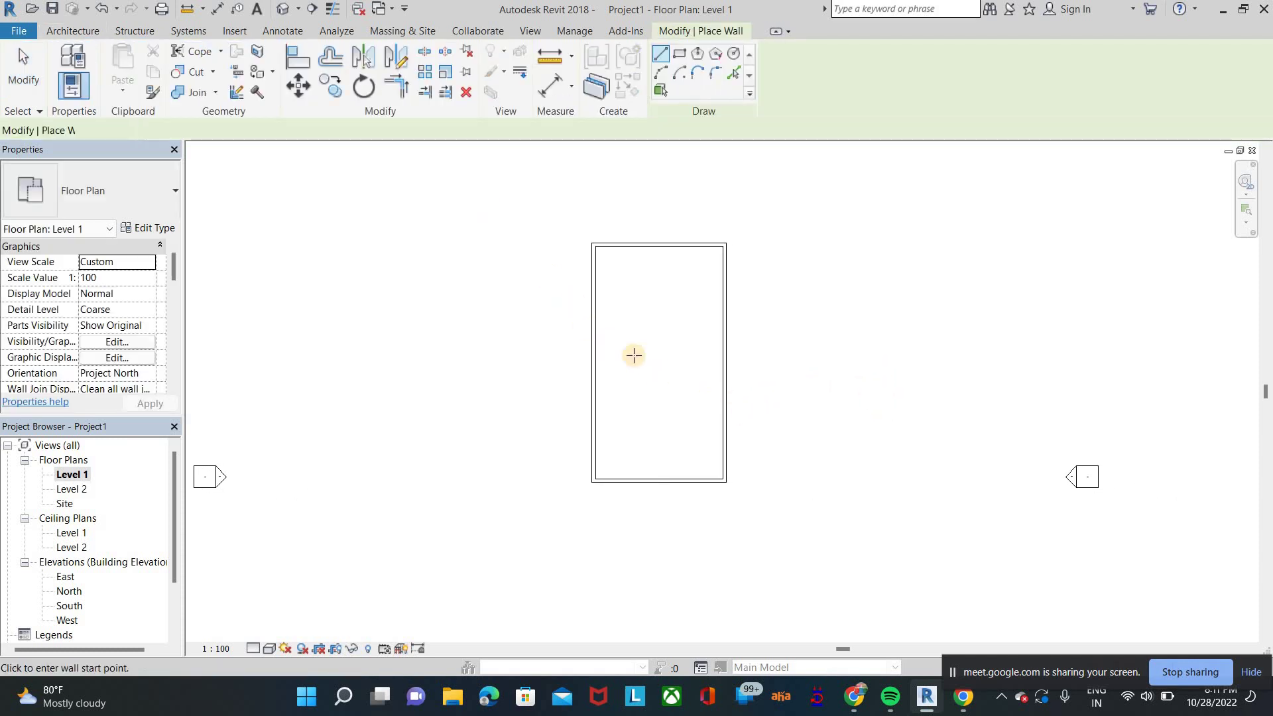
left_click(572, 422)
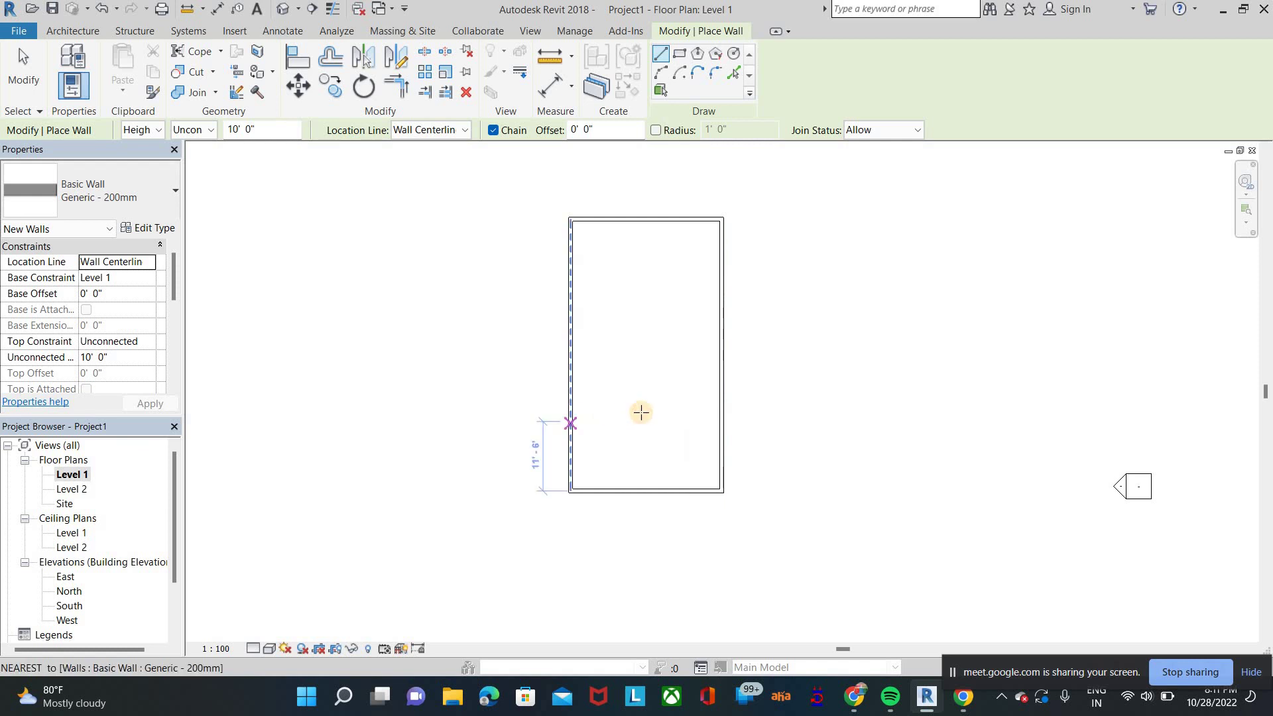
left_click(661, 422)
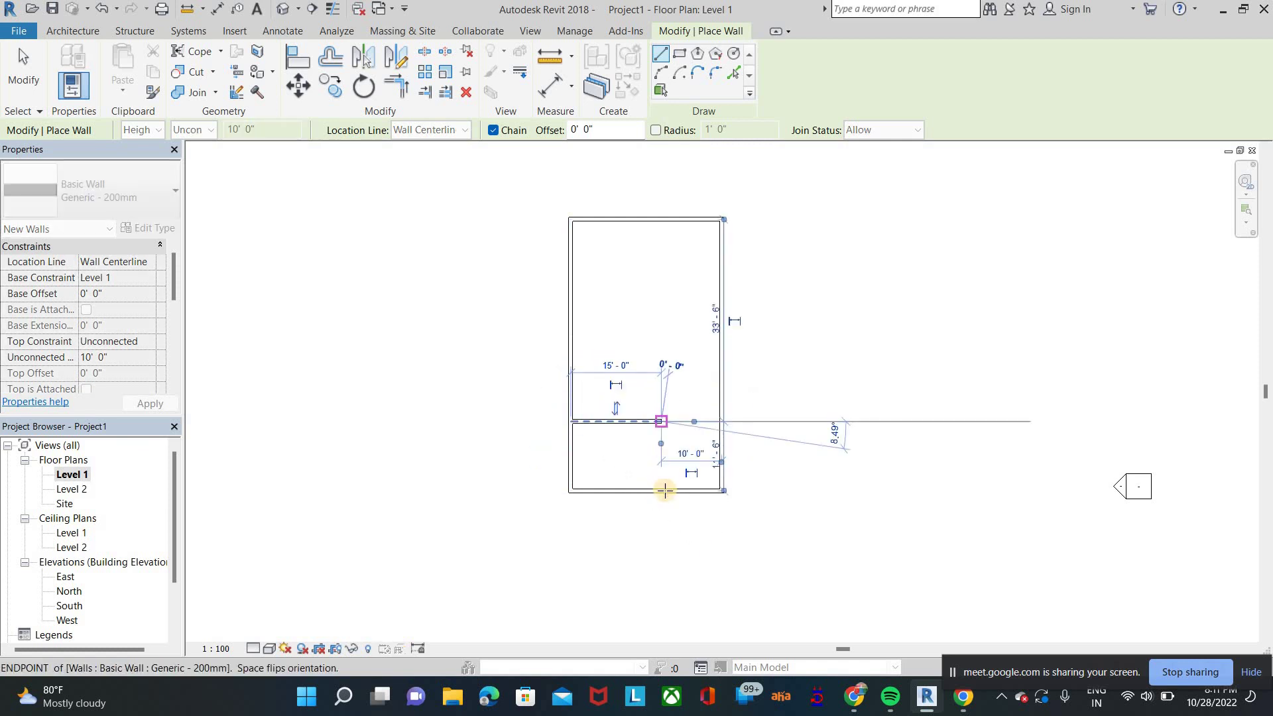
left_click(662, 489)
left_click(666, 60)
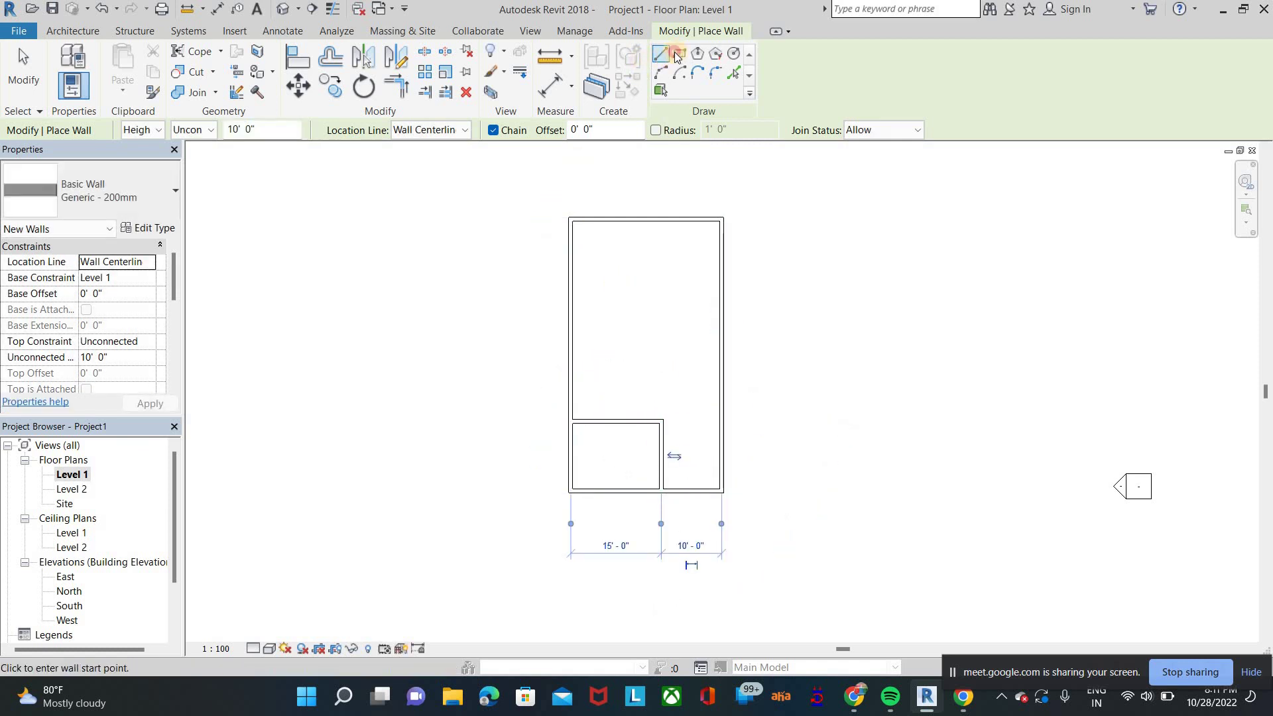
left_click(677, 55)
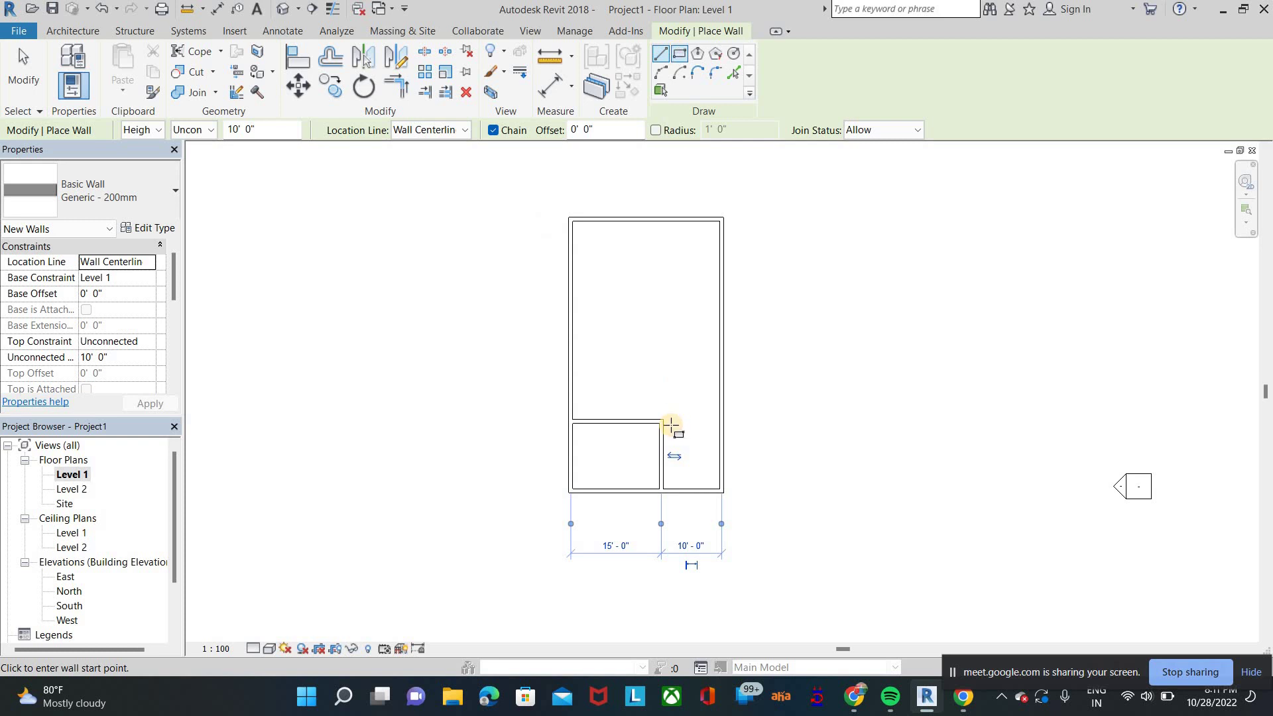
left_click(570, 330)
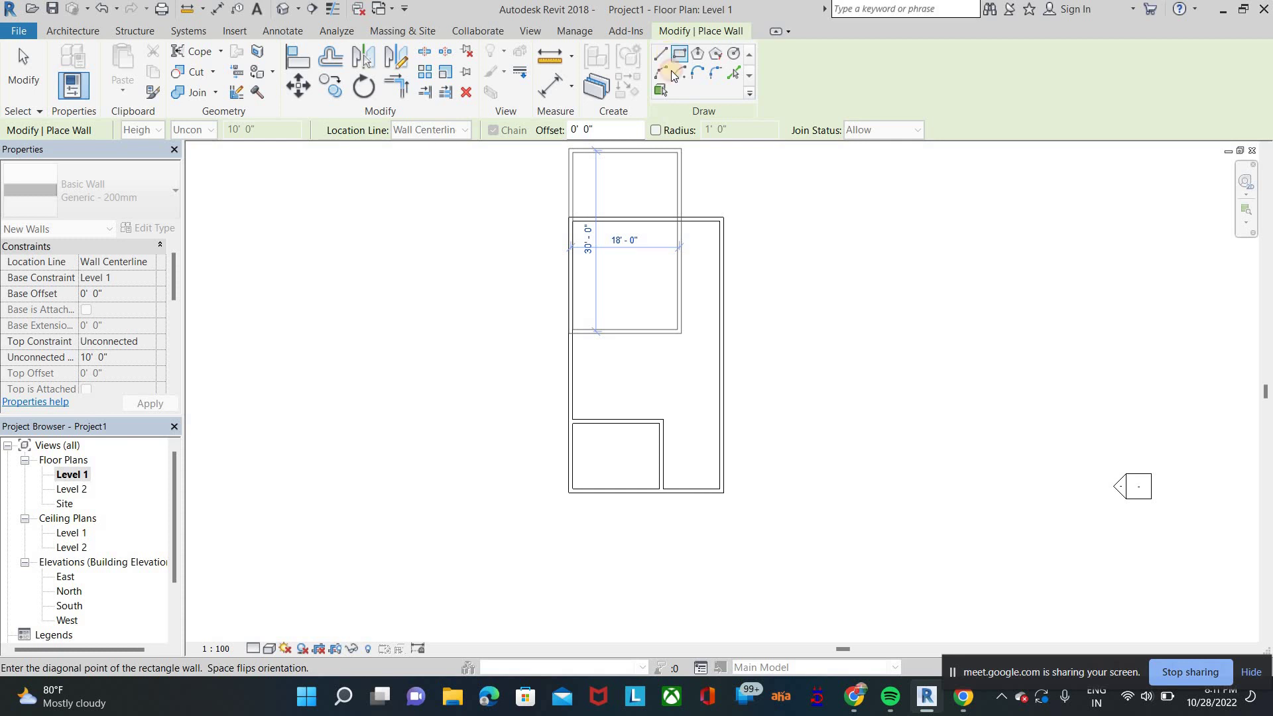
left_click(662, 55)
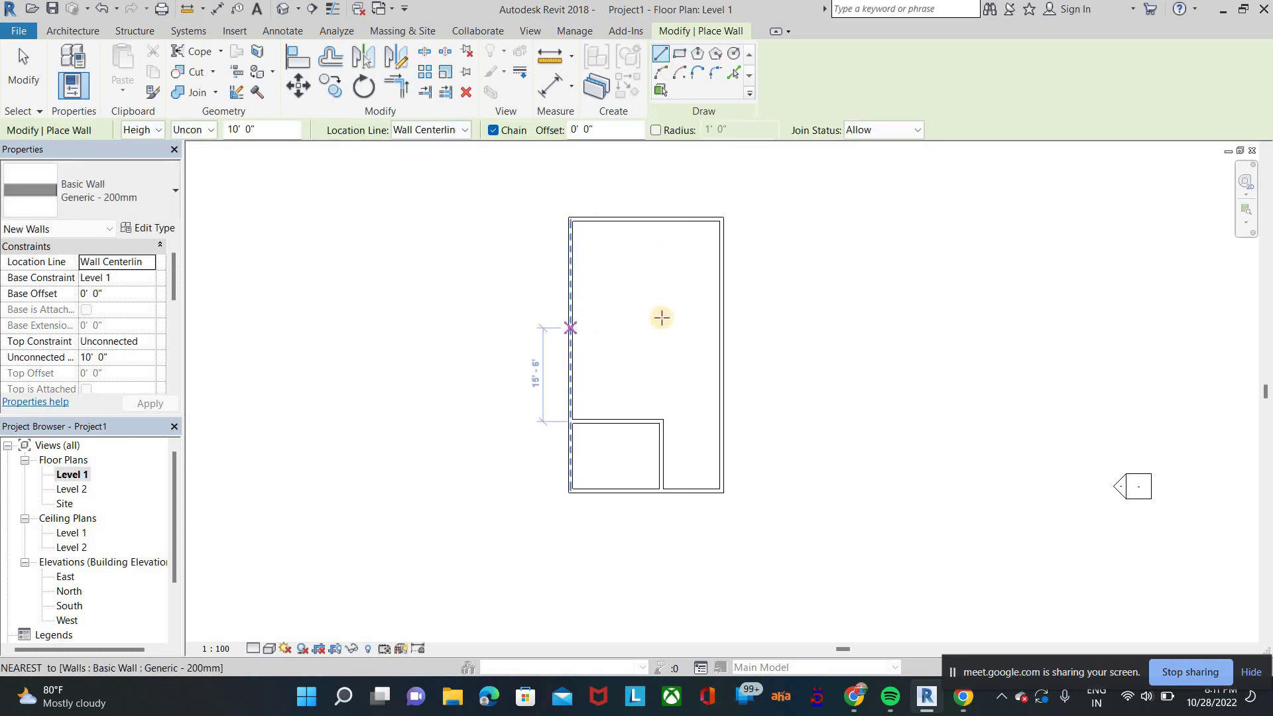
left_click(662, 318)
left_click(720, 328)
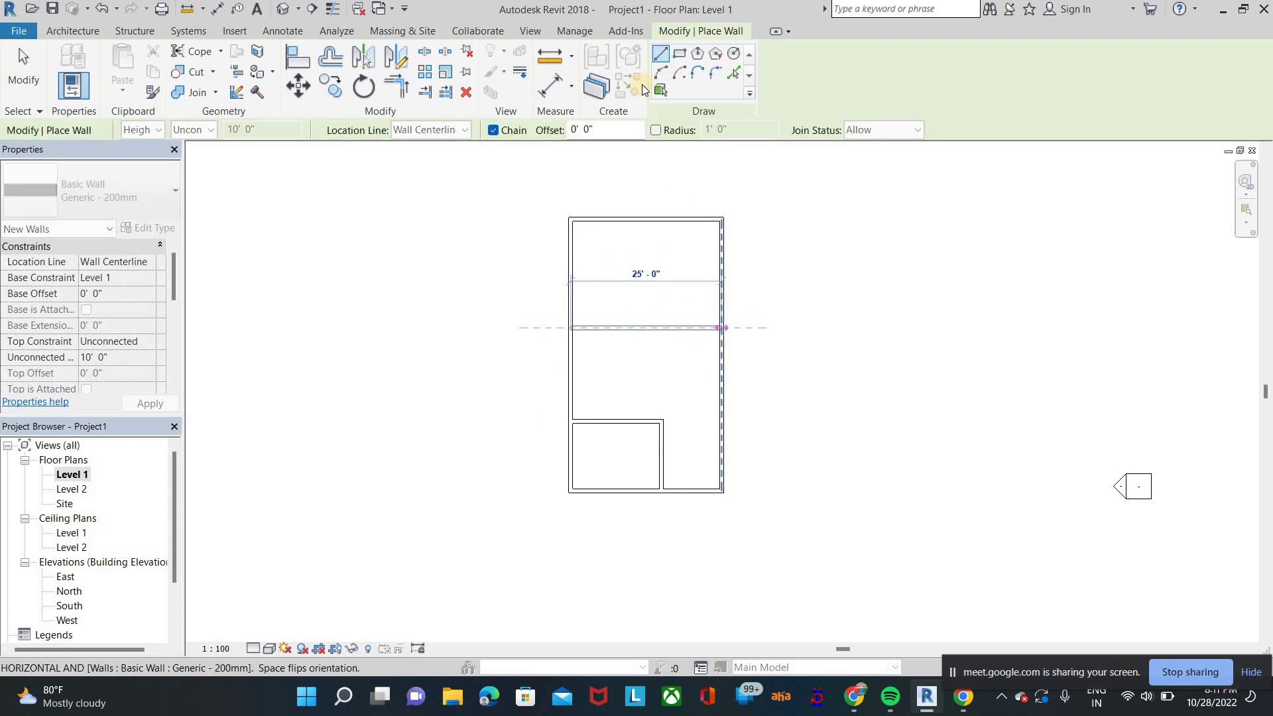
left_click(662, 57)
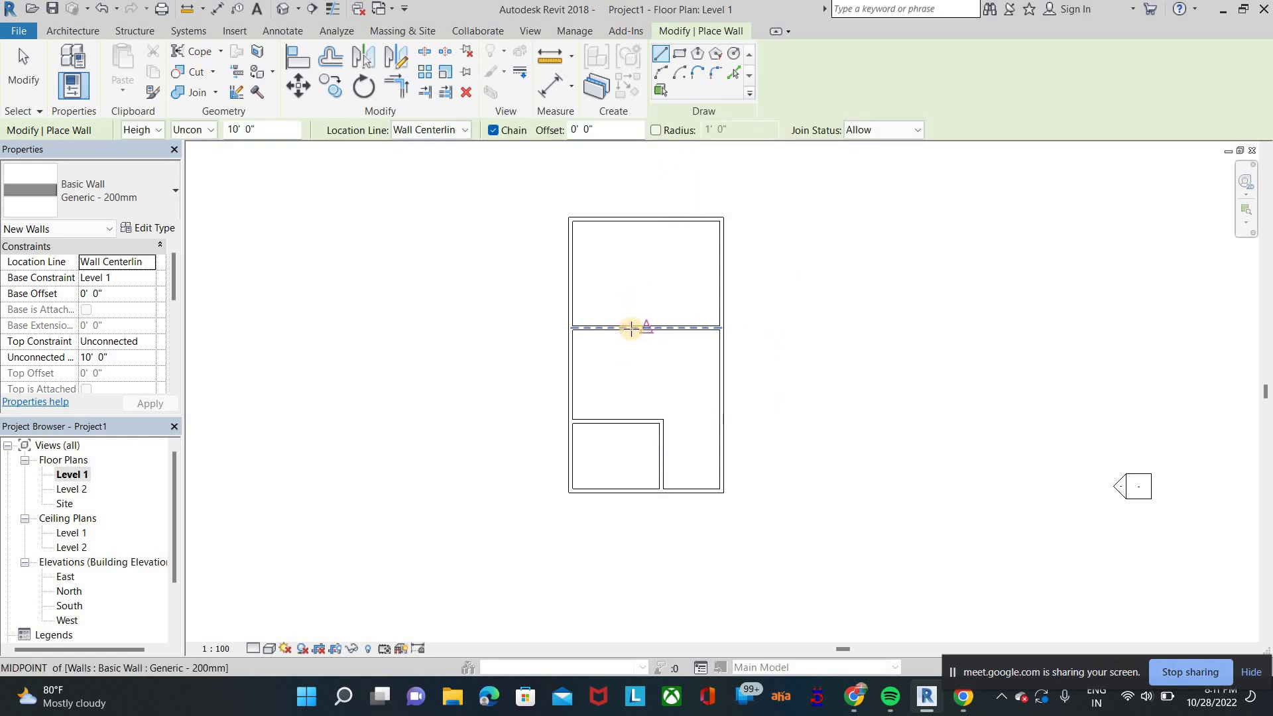
Step: Add a vertical wall from the cross wall to the top wall and walls enclosing a small left room
left_click(630, 328)
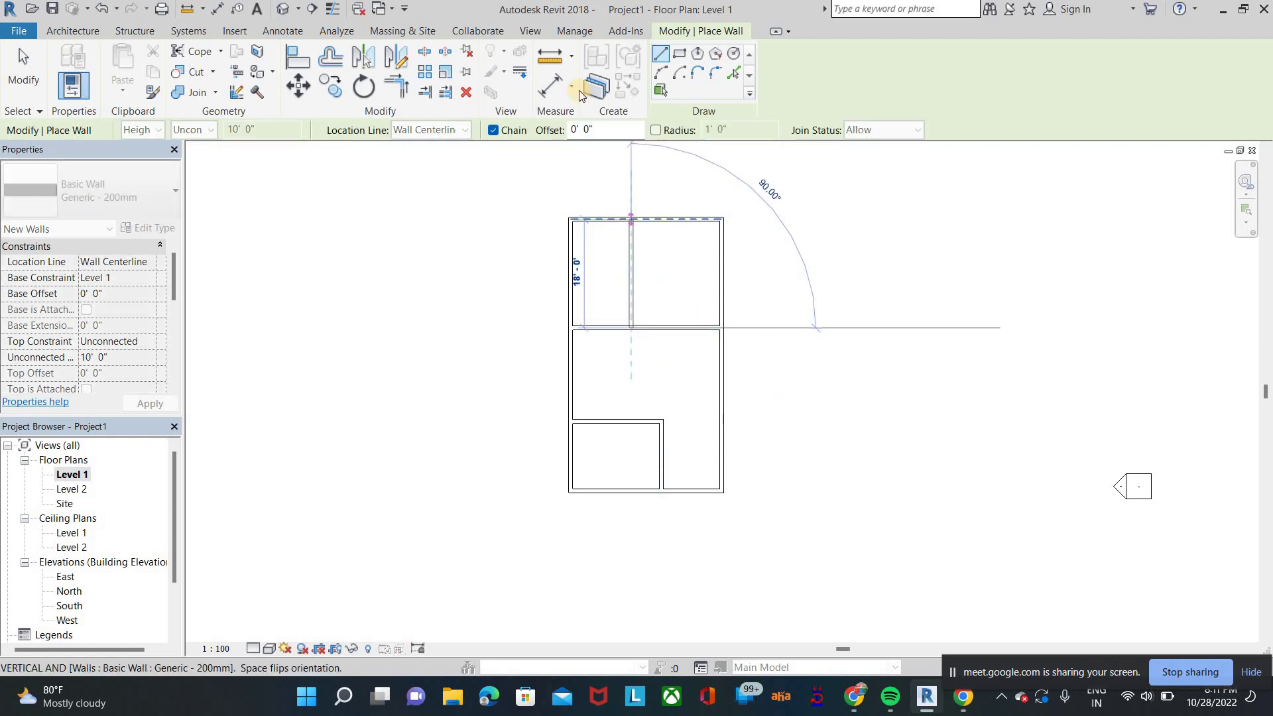
left_click(628, 220)
key("Escape")
left_click(666, 59)
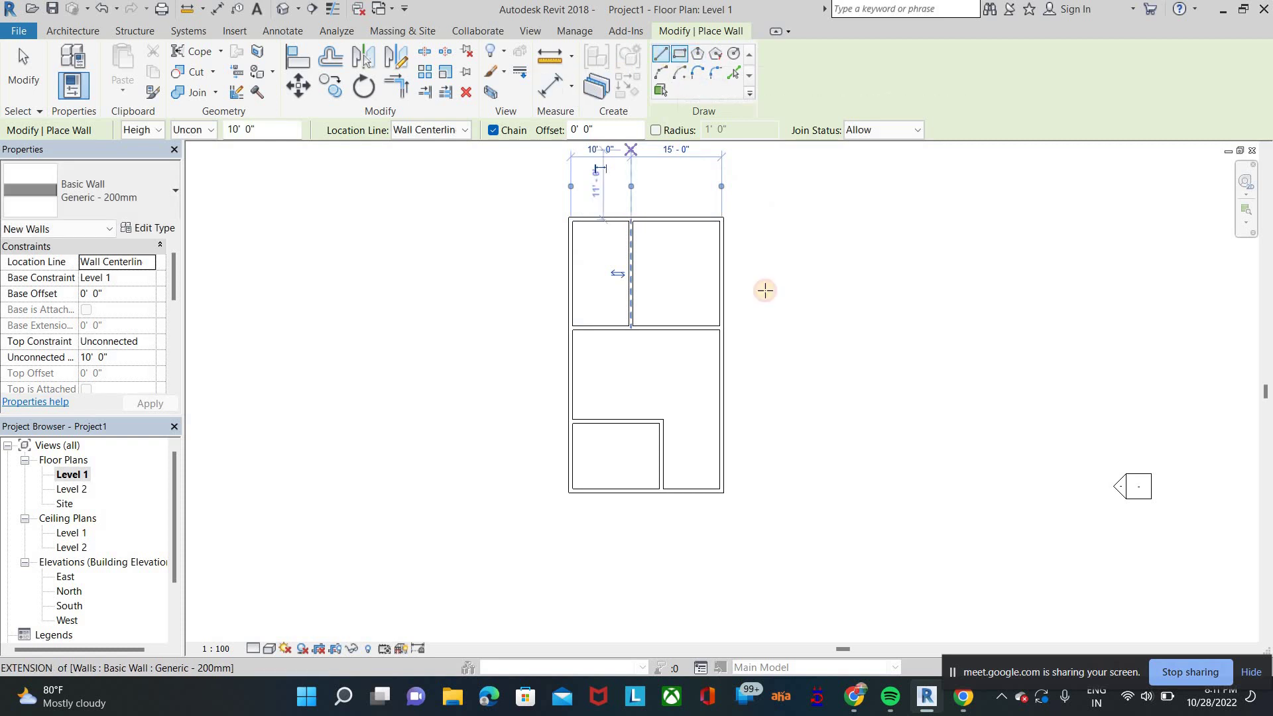
left_click(571, 373)
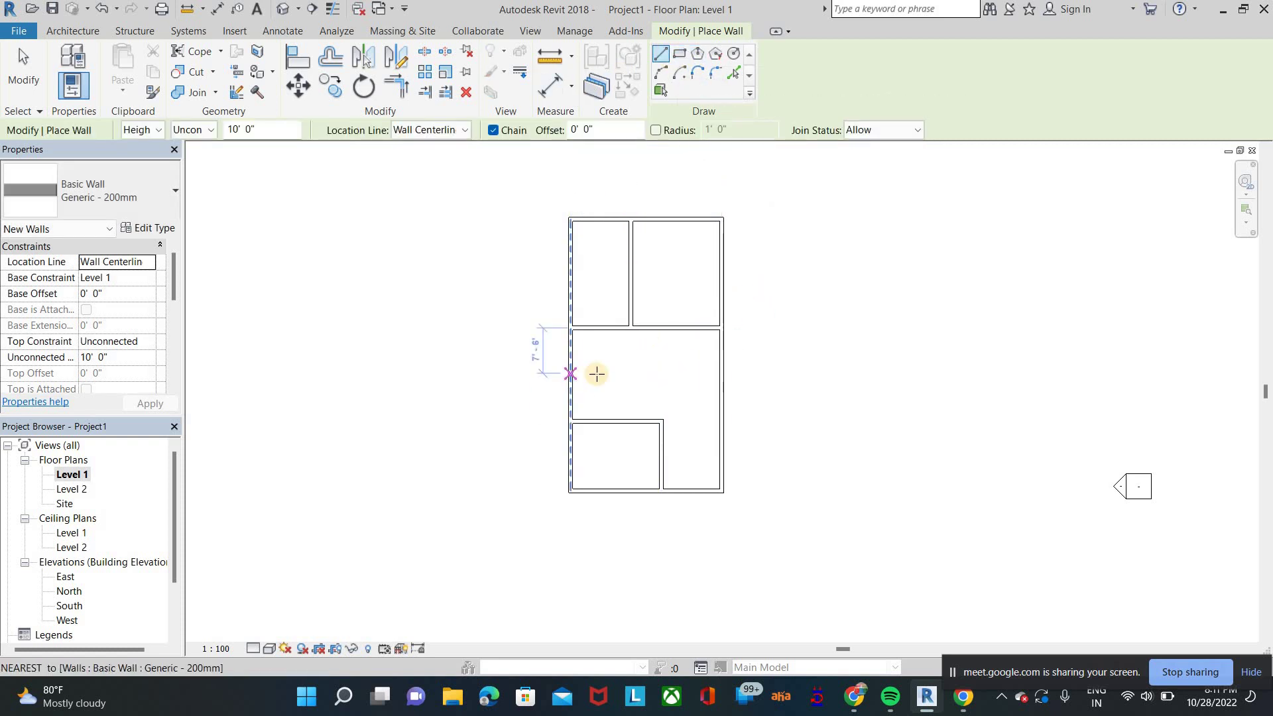
left_click(631, 373)
left_click(631, 420)
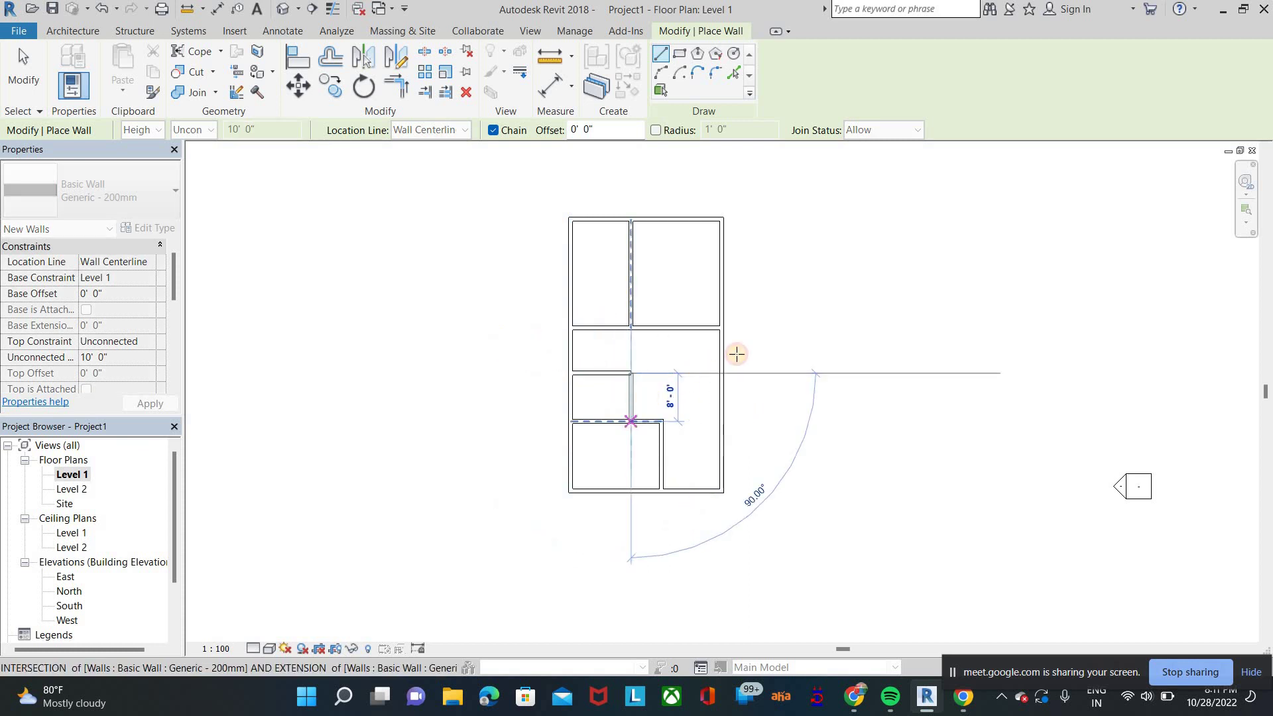
key("Escape")
right_click(777, 319)
left_click(790, 334)
right_click(786, 324)
left_click(794, 332)
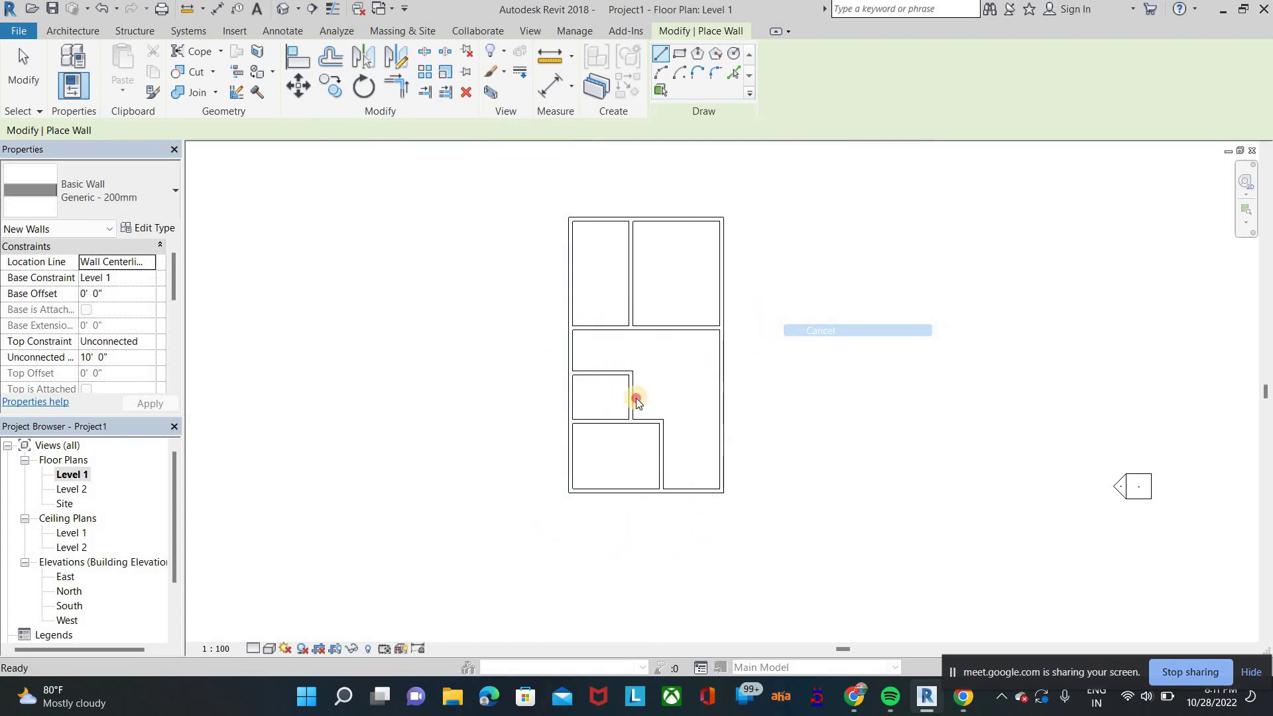
left_click(636, 399)
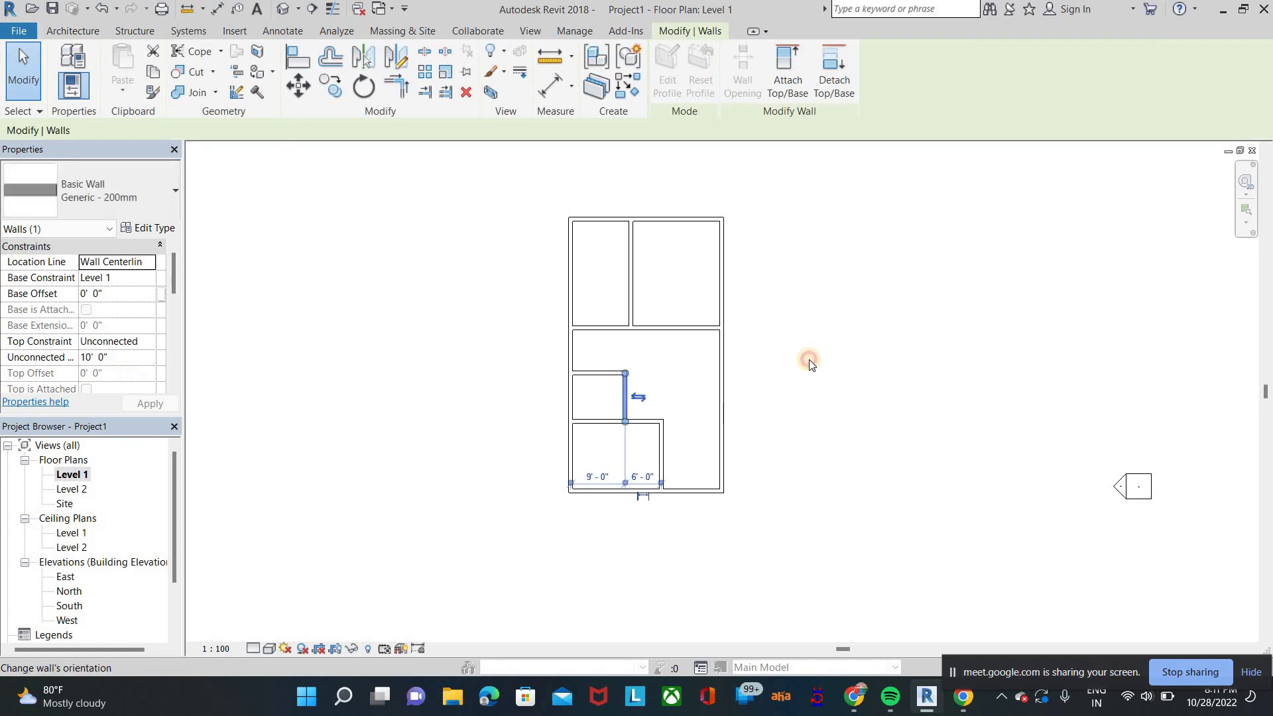
left_click(792, 398)
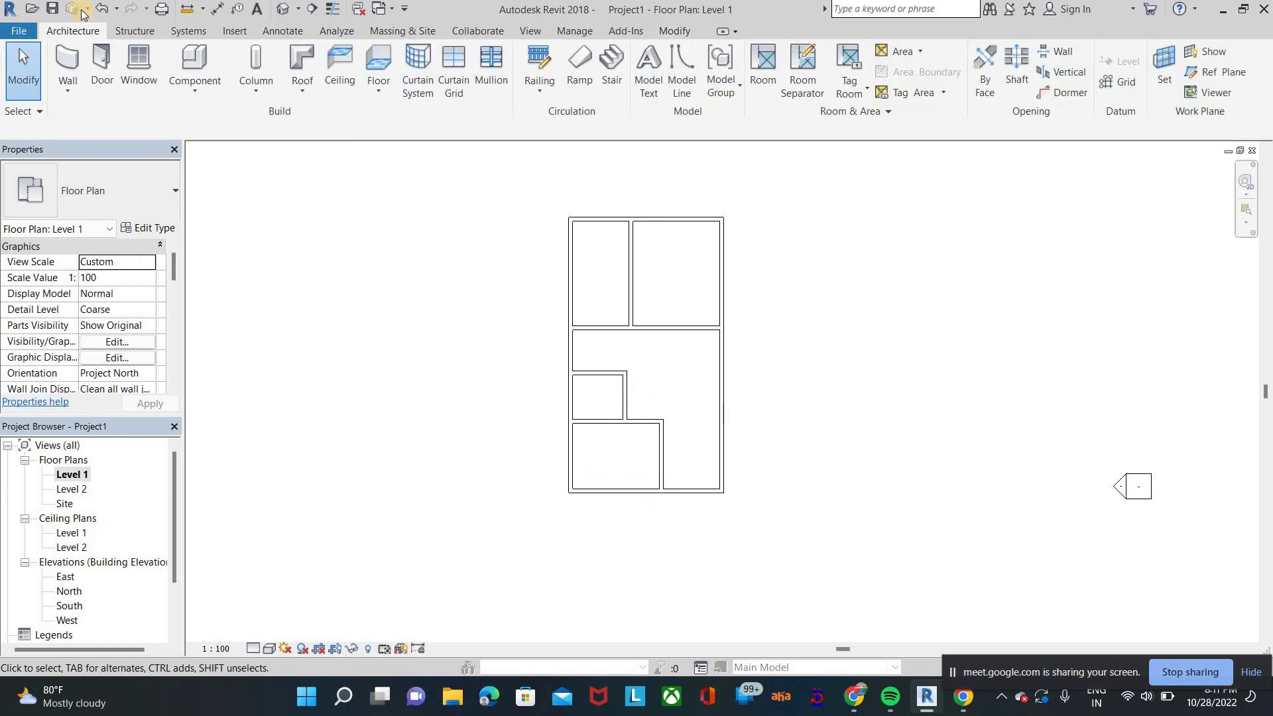
Step: Place an M_Single-Flush 0915 x 2134mm door in the bottom-right room's exterior wall, admitting a call participant
left_click(102, 67)
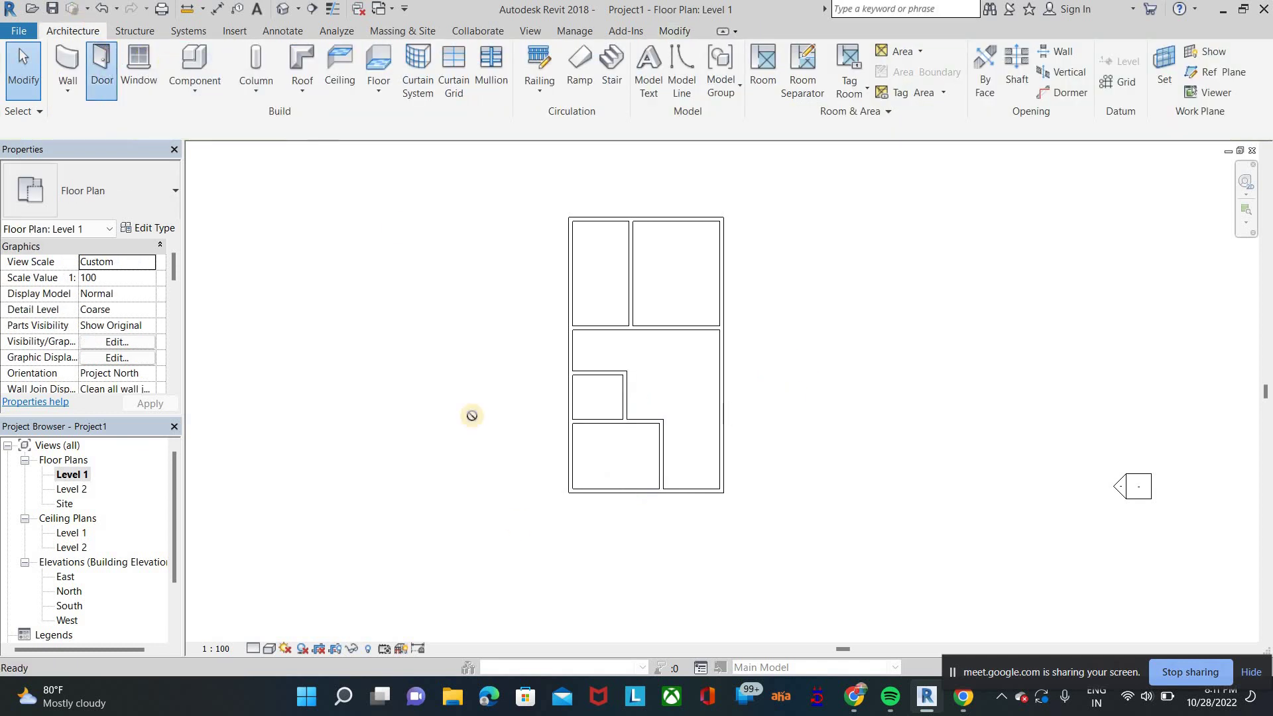
scroll(719, 500, "up", 2)
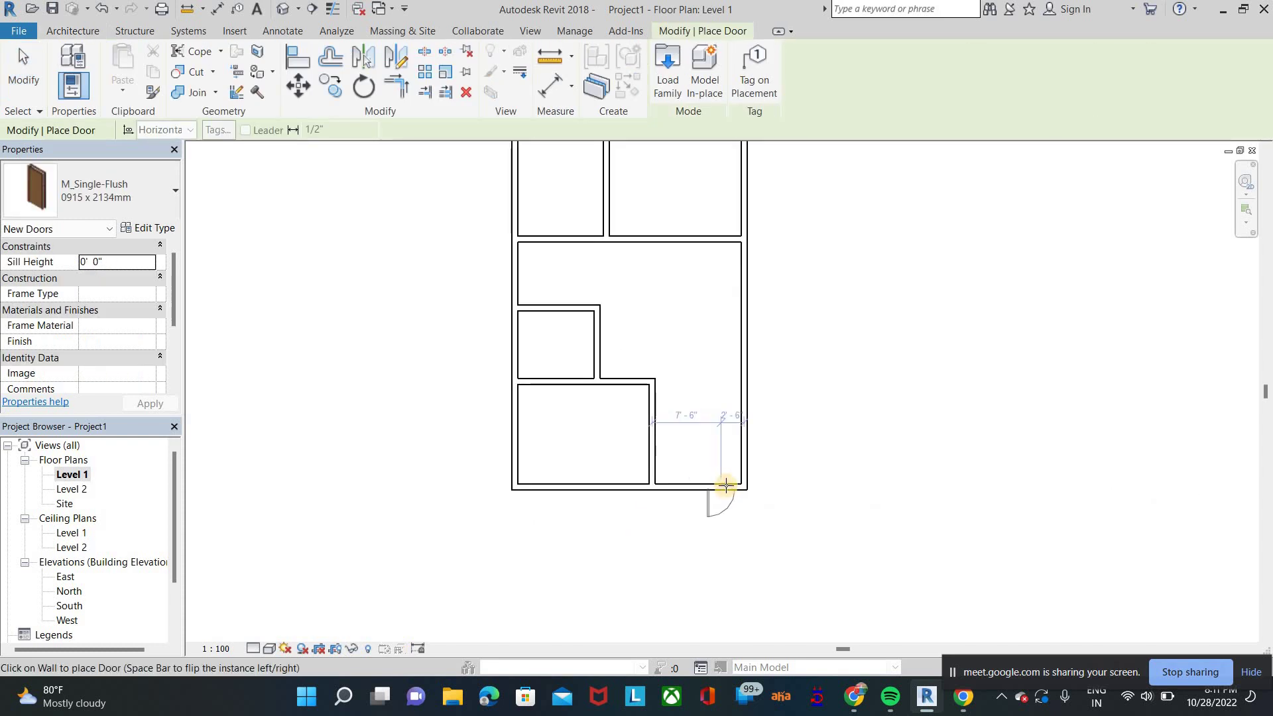
scroll(724, 486, "up", 2)
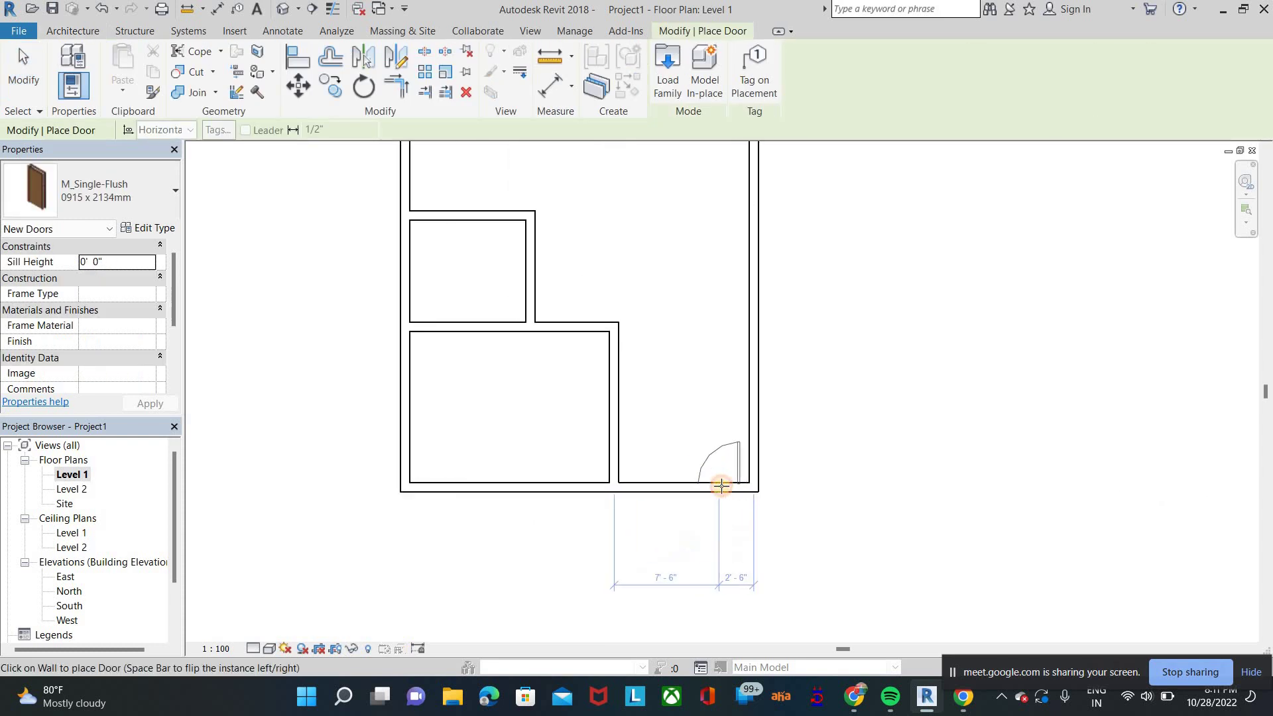
left_click(855, 711)
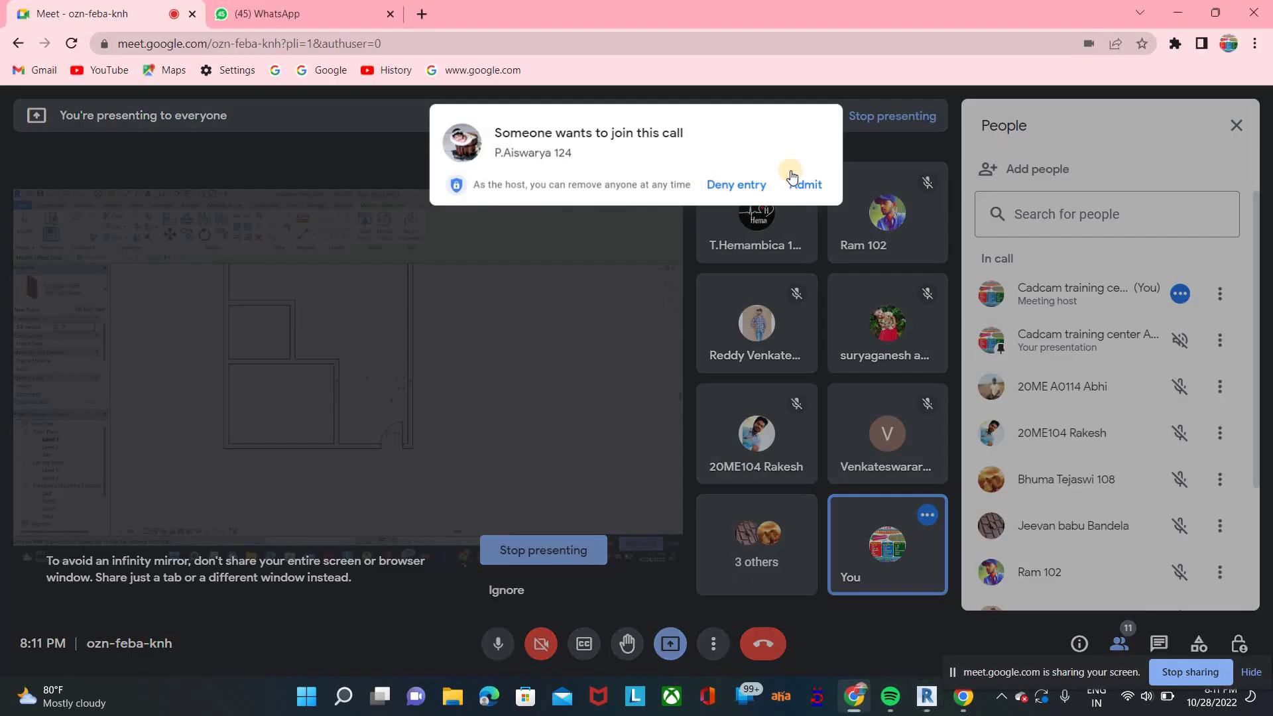
left_click(803, 180)
left_click(936, 698)
key("alt+Tab")
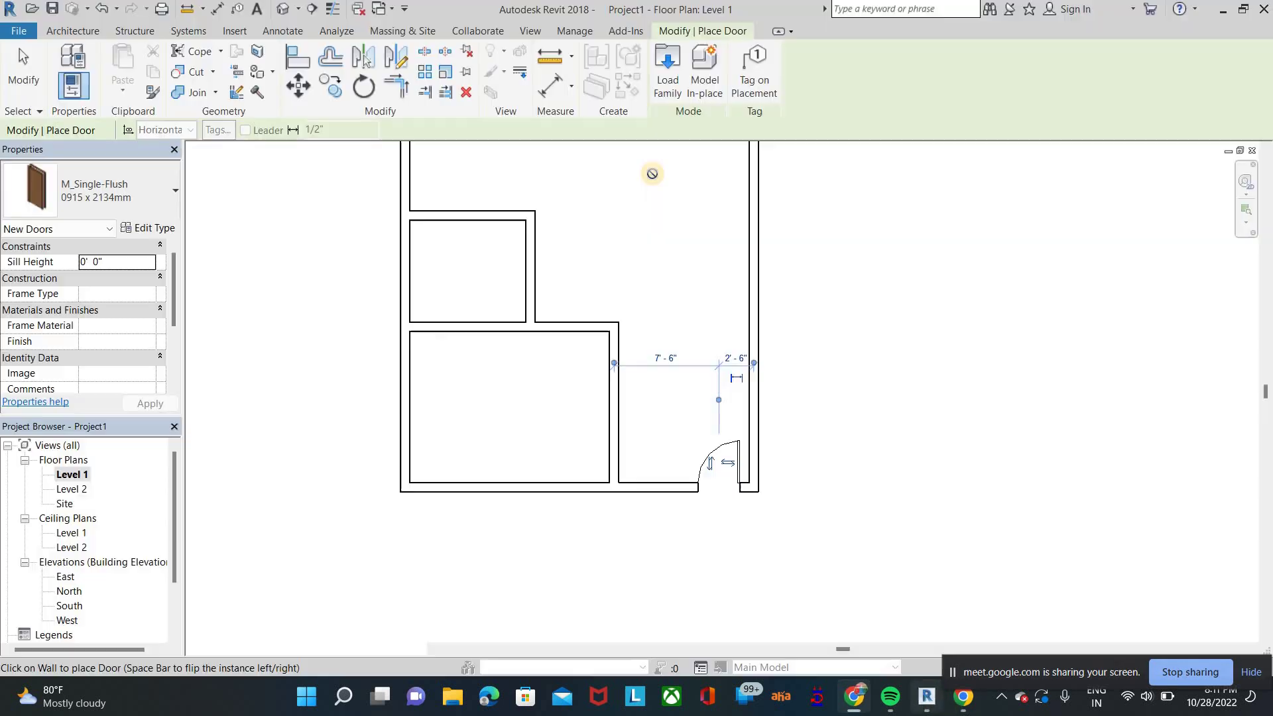
Step: Add doors into the small left, bottom-left, upper-left and upper-right rooms
middle_click_drag(527, 313, 549, 428)
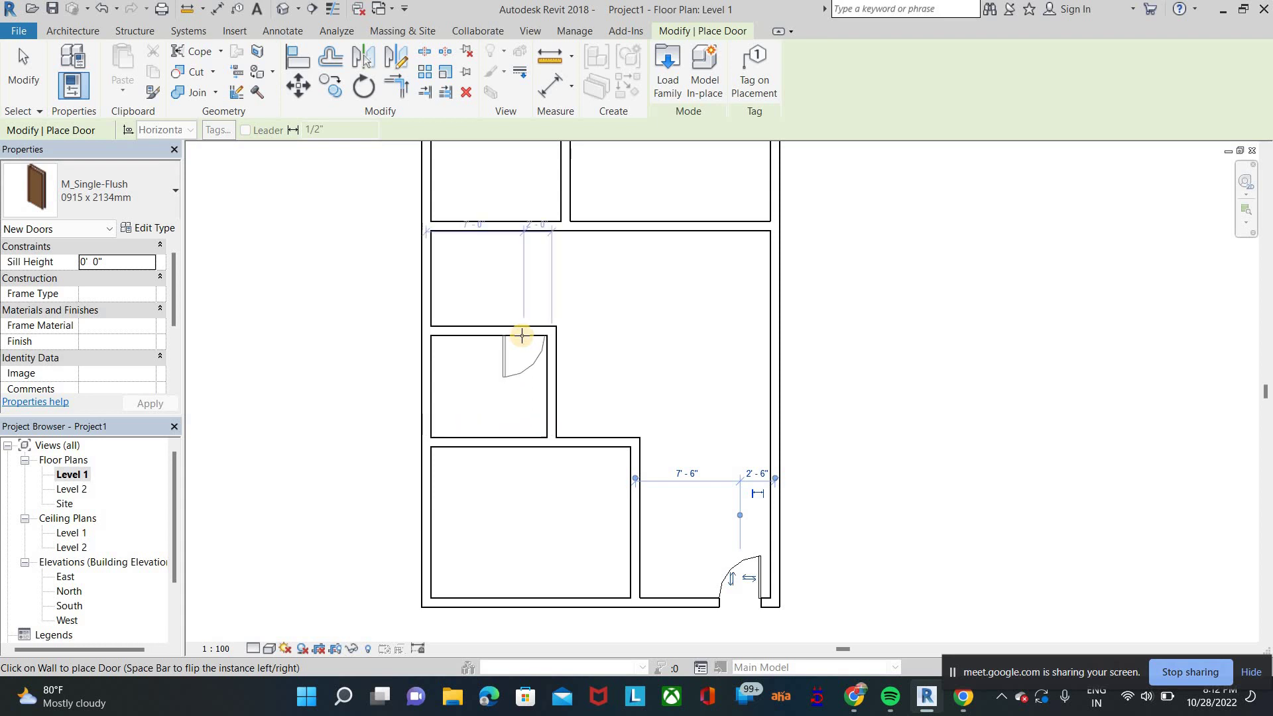
left_click(567, 440)
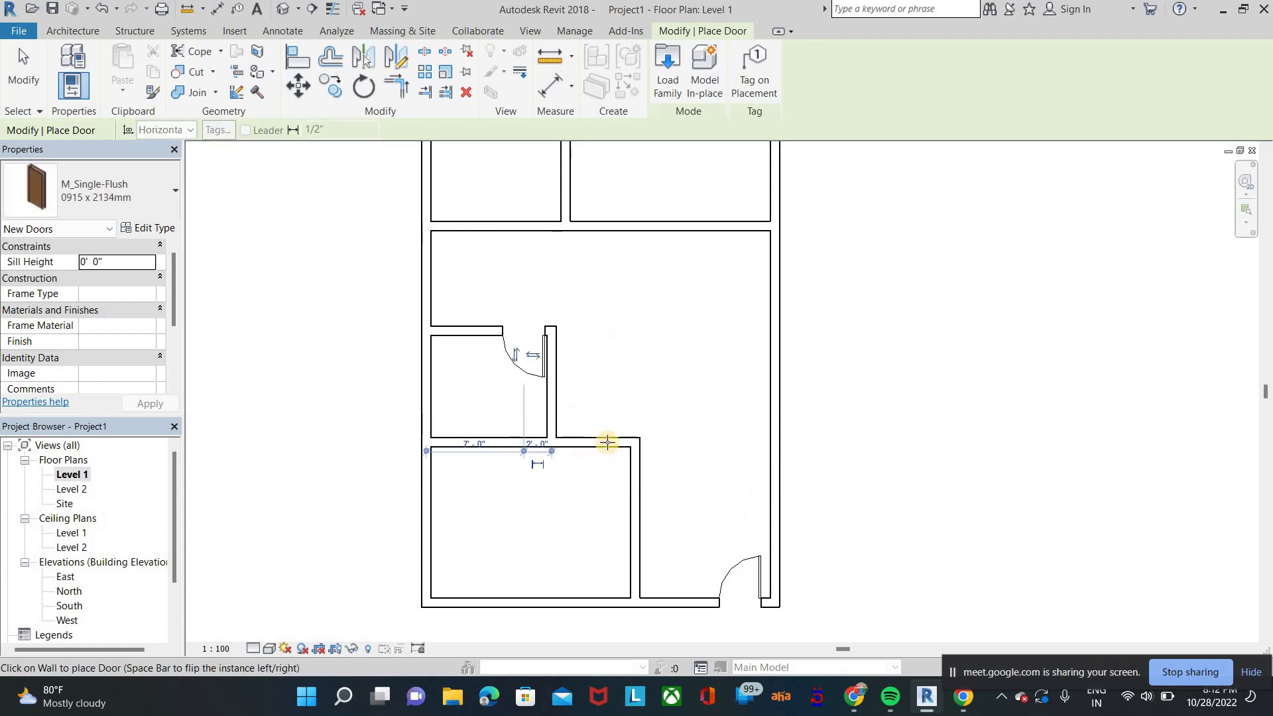
left_click(602, 446)
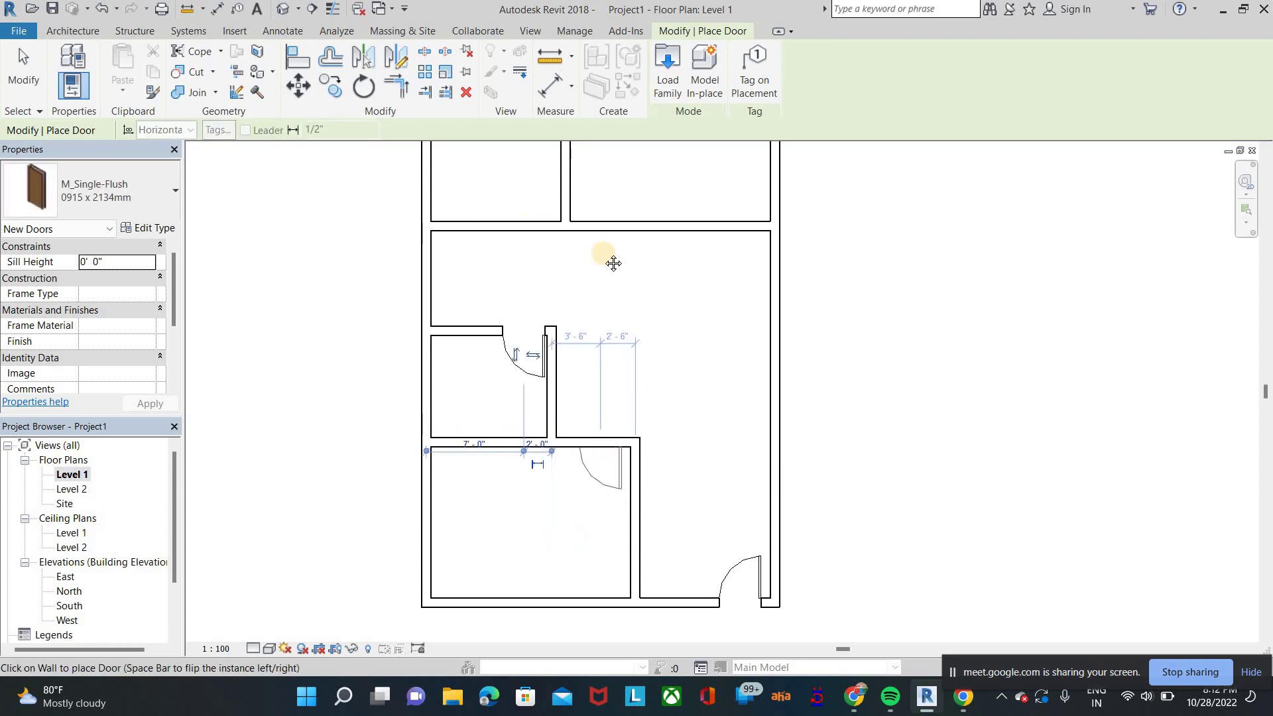
scroll(558, 336, "up", 3)
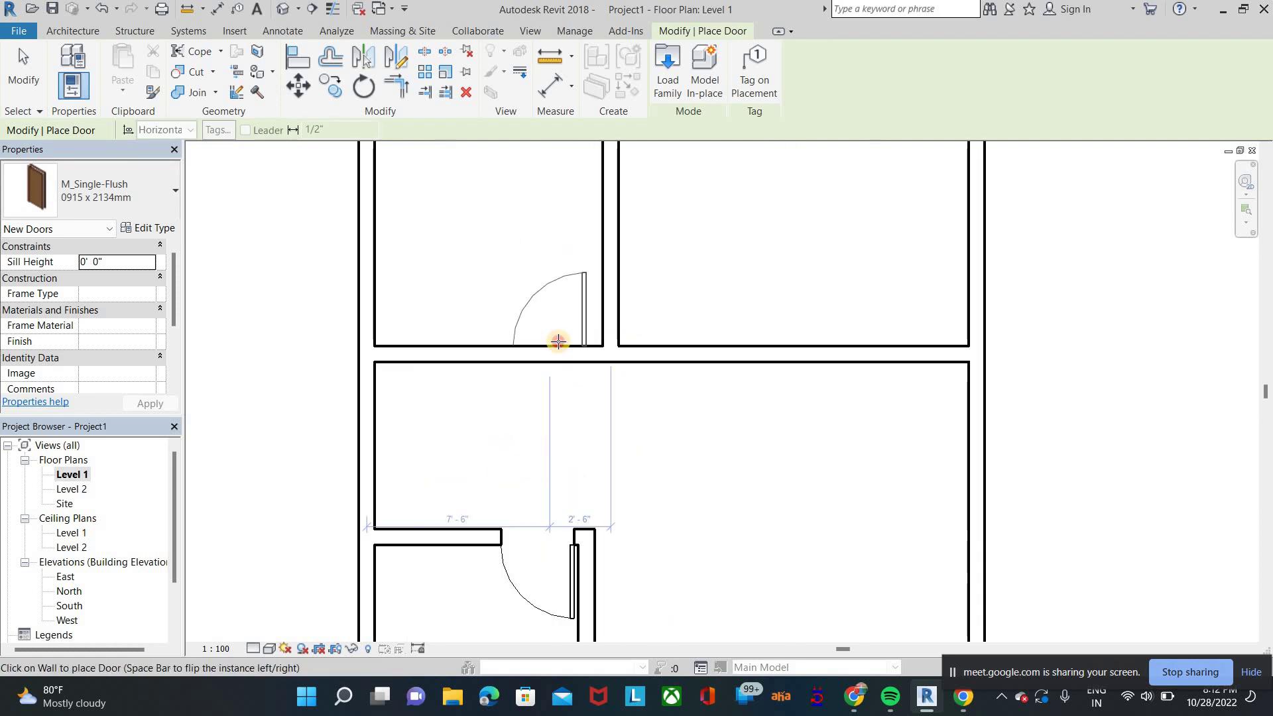
left_click(558, 340)
scroll(739, 360, "up", 2)
scroll(837, 355, "down", 1)
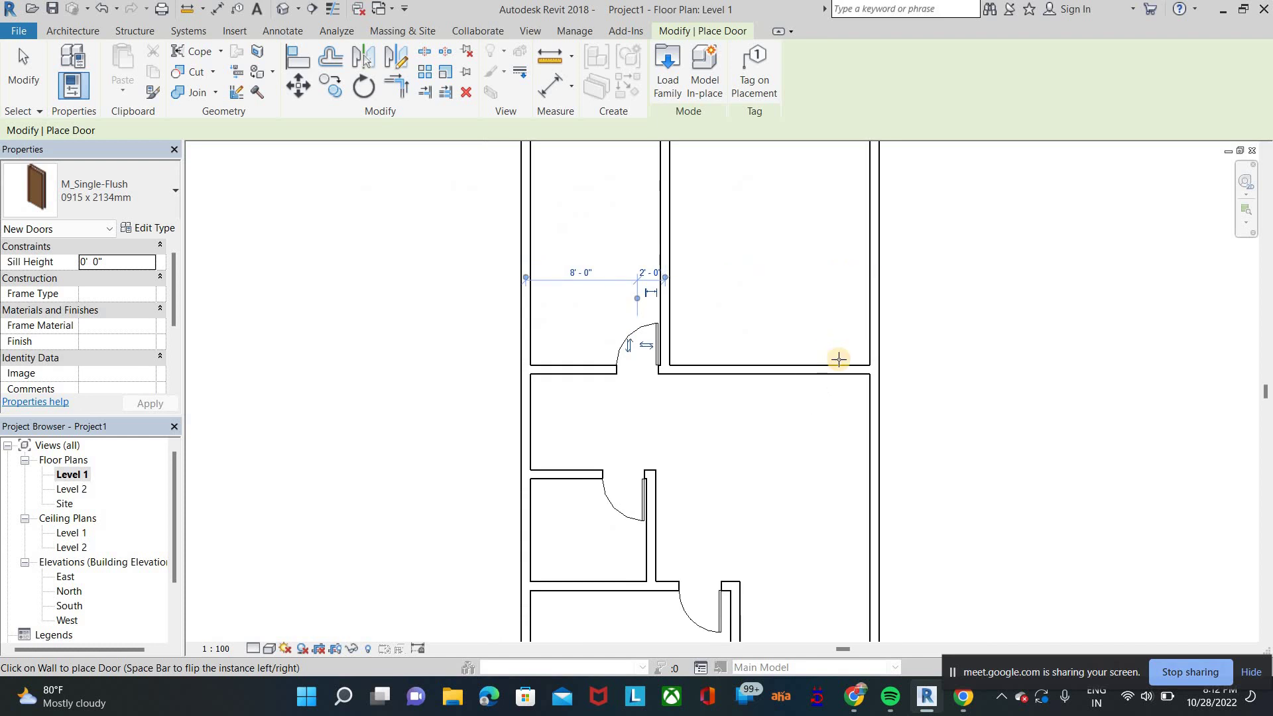
left_click(839, 365)
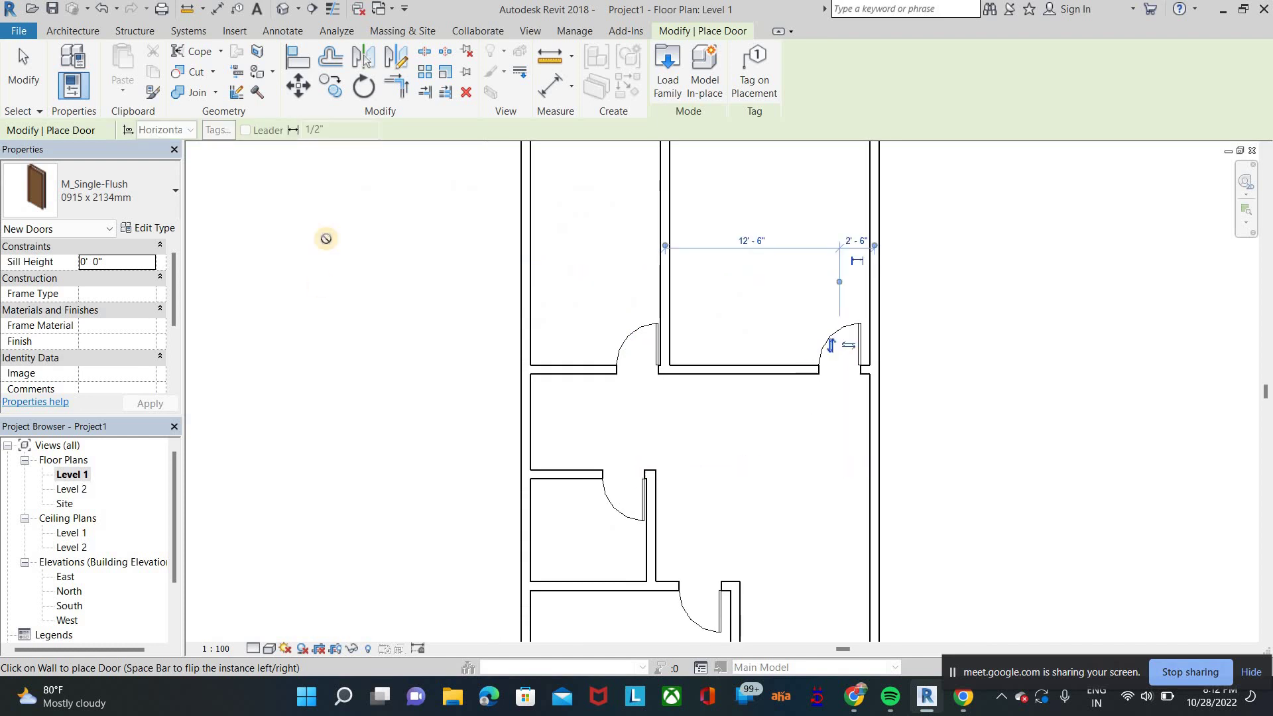
scroll(326, 239, "down", 2)
left_click(76, 26)
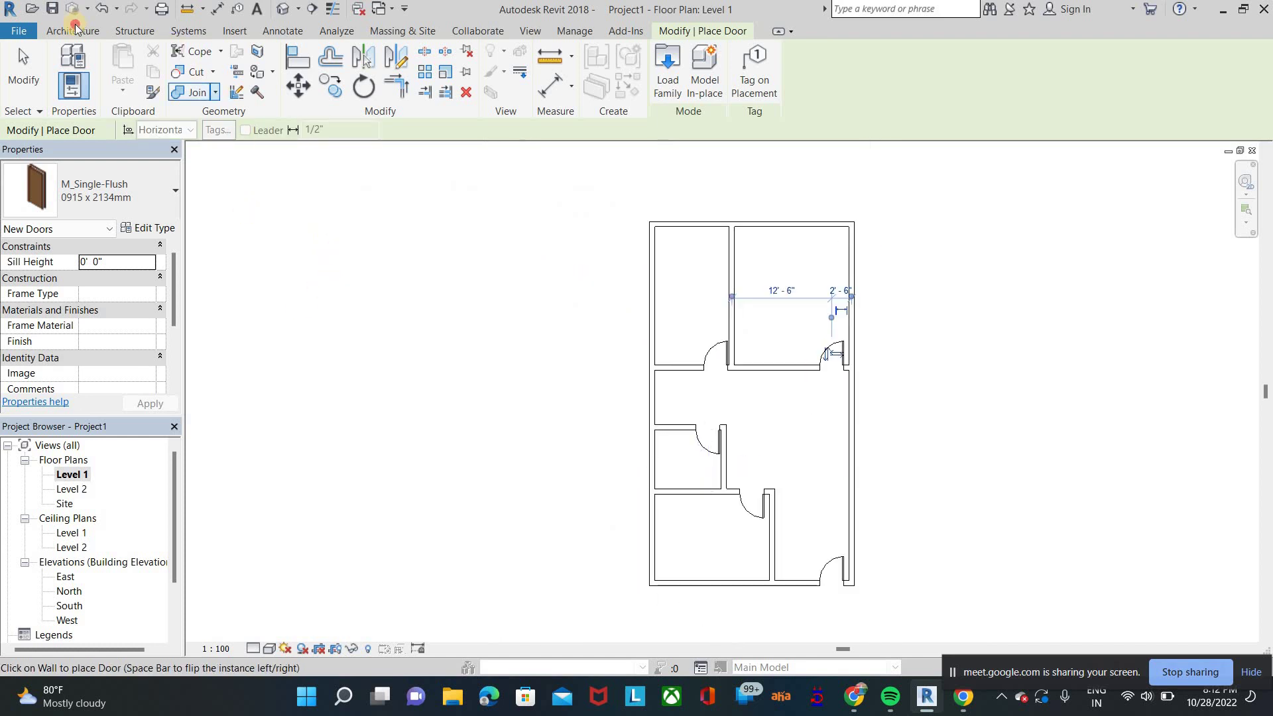
left_click(74, 29)
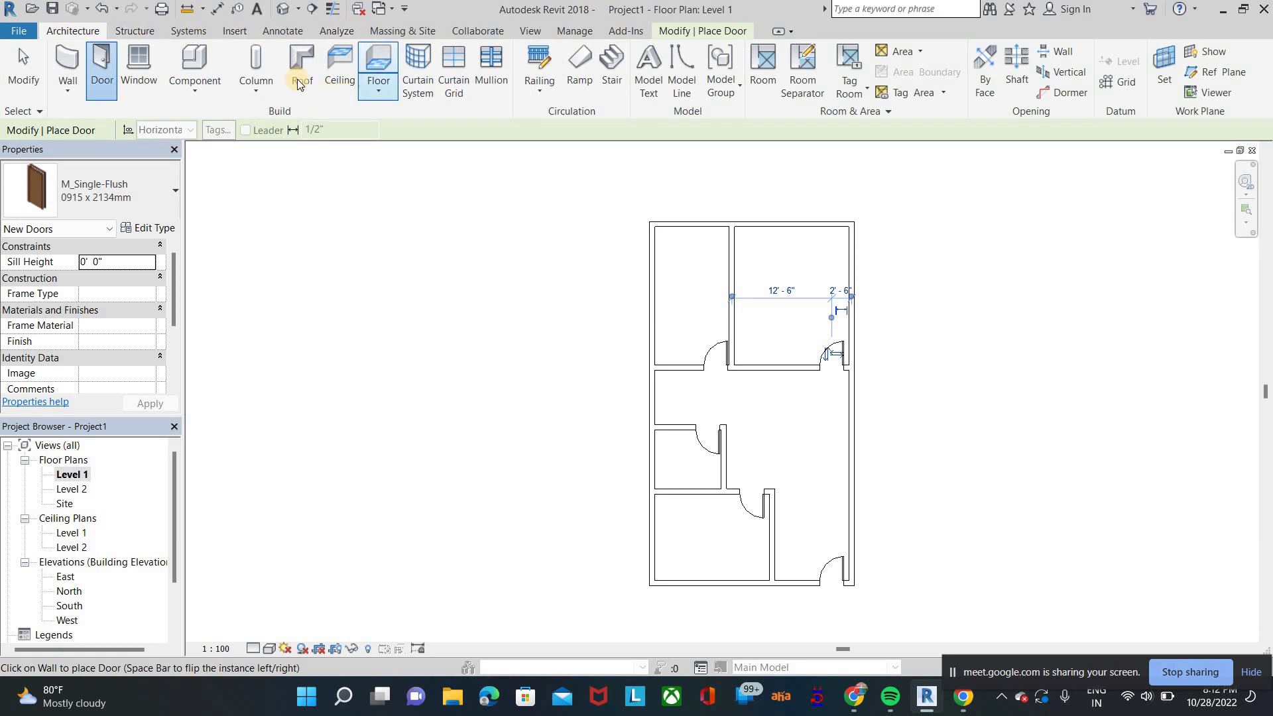
Step: Choose the M_Fixed 0915 x 1830mm window type and admit a waiting meeting participant
left_click(137, 96)
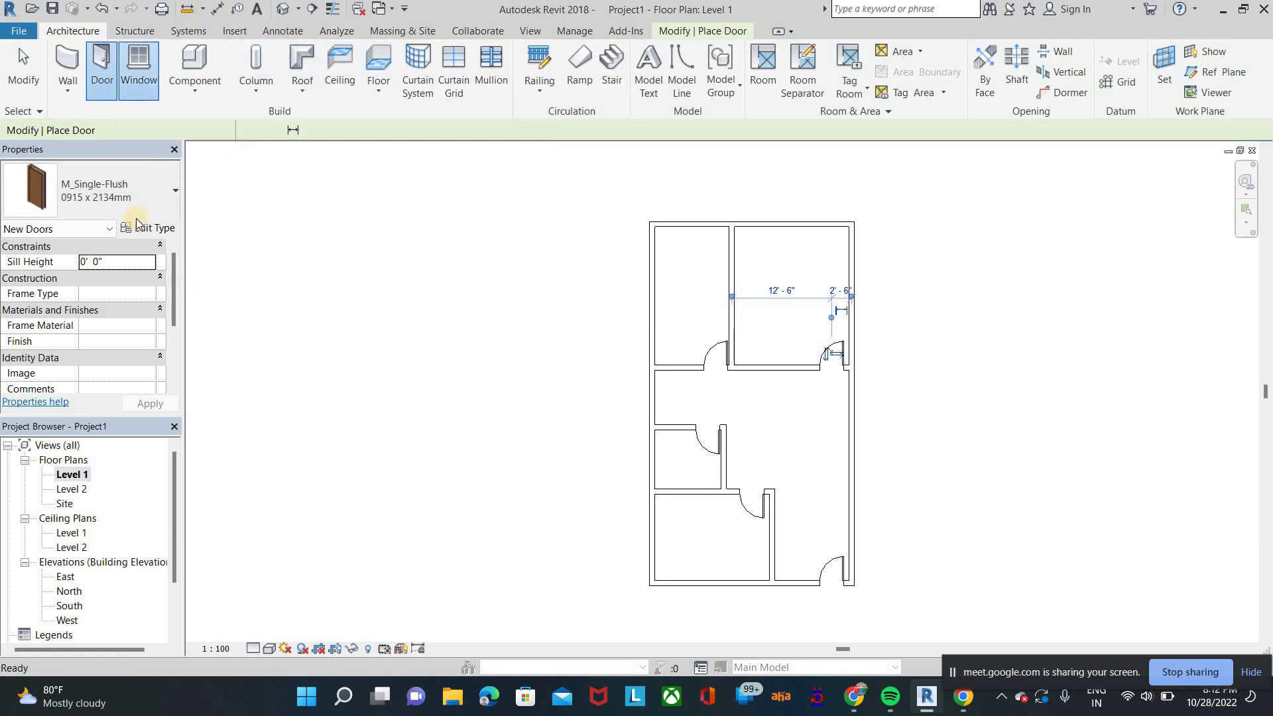
left_click(99, 192)
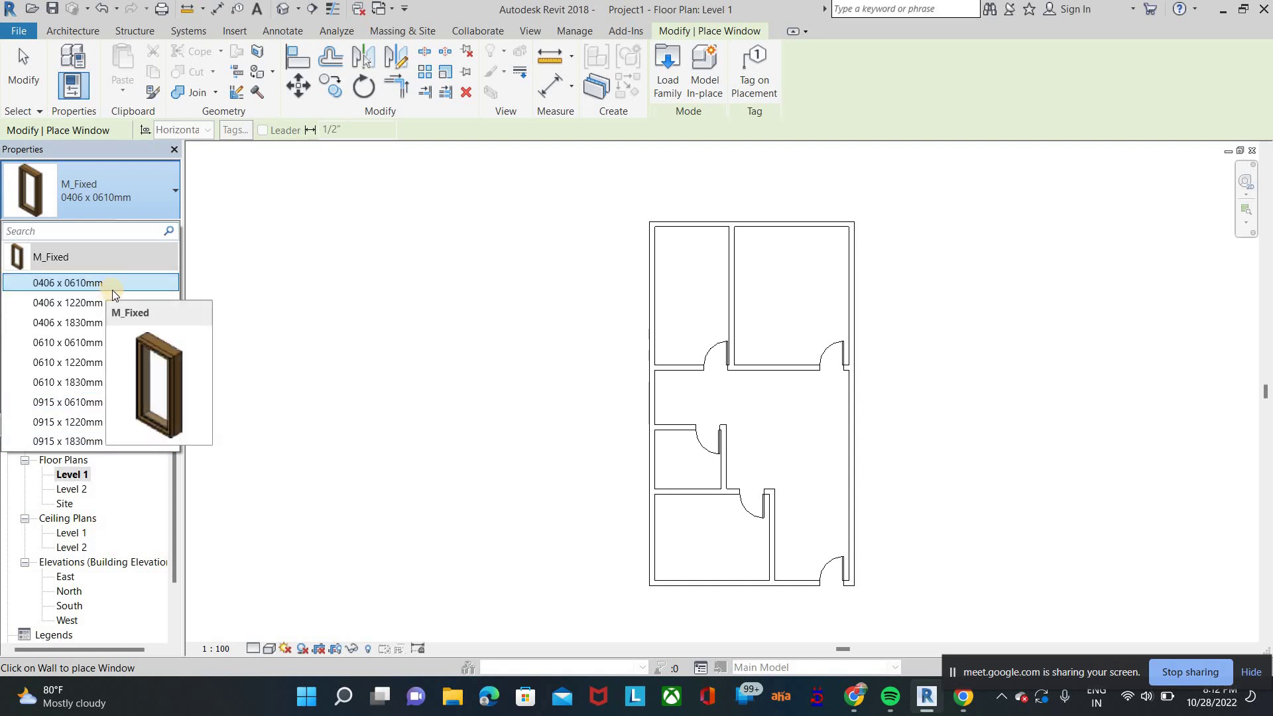
left_click(101, 441)
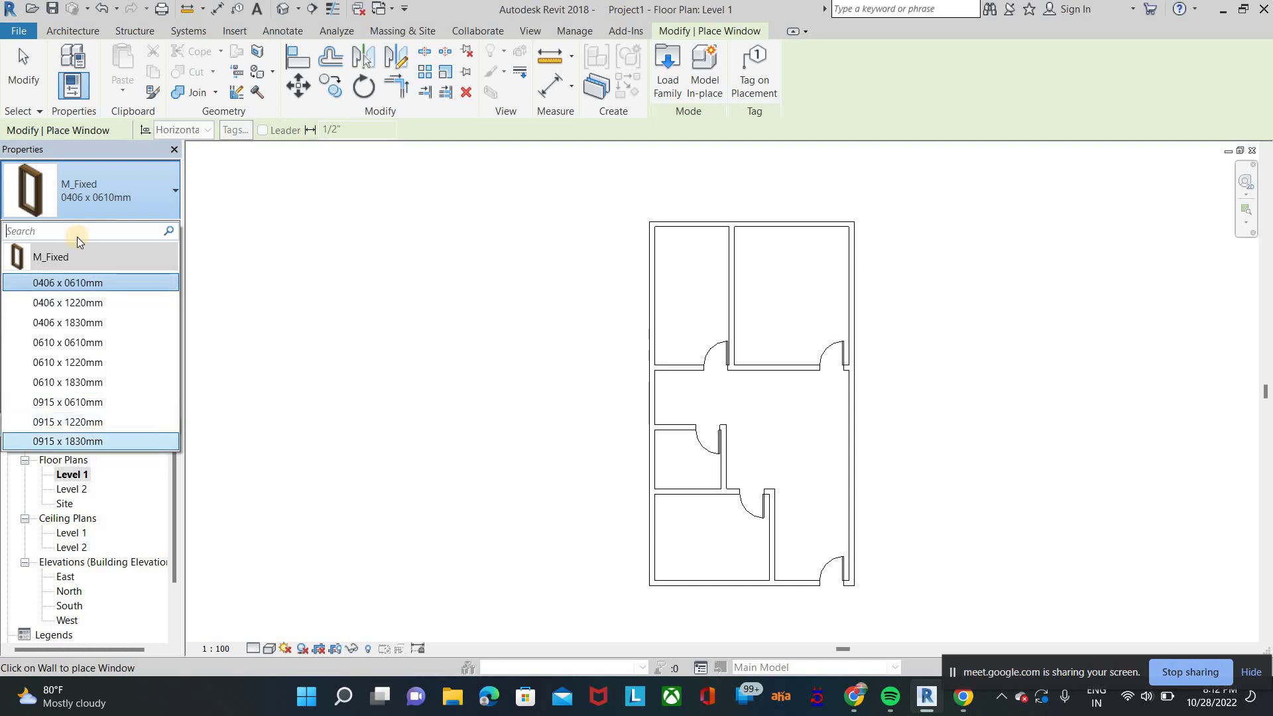
left_click(849, 701)
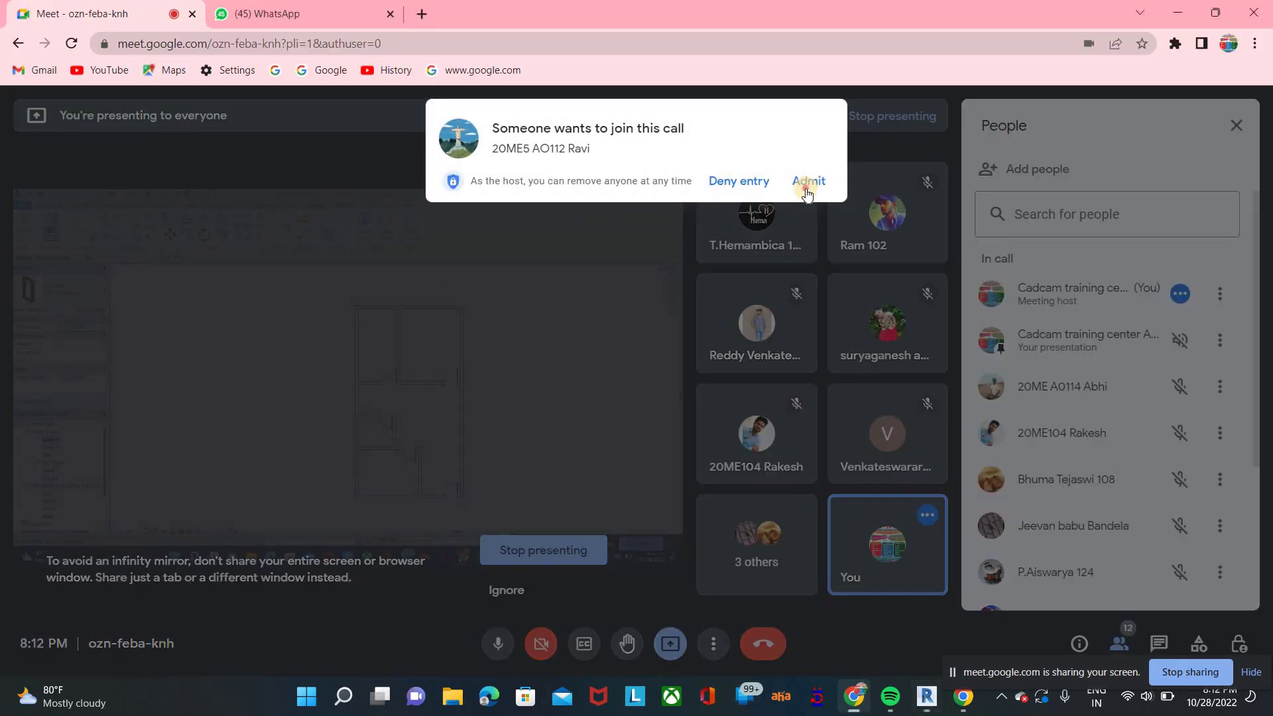
left_click(805, 184)
left_click(924, 702)
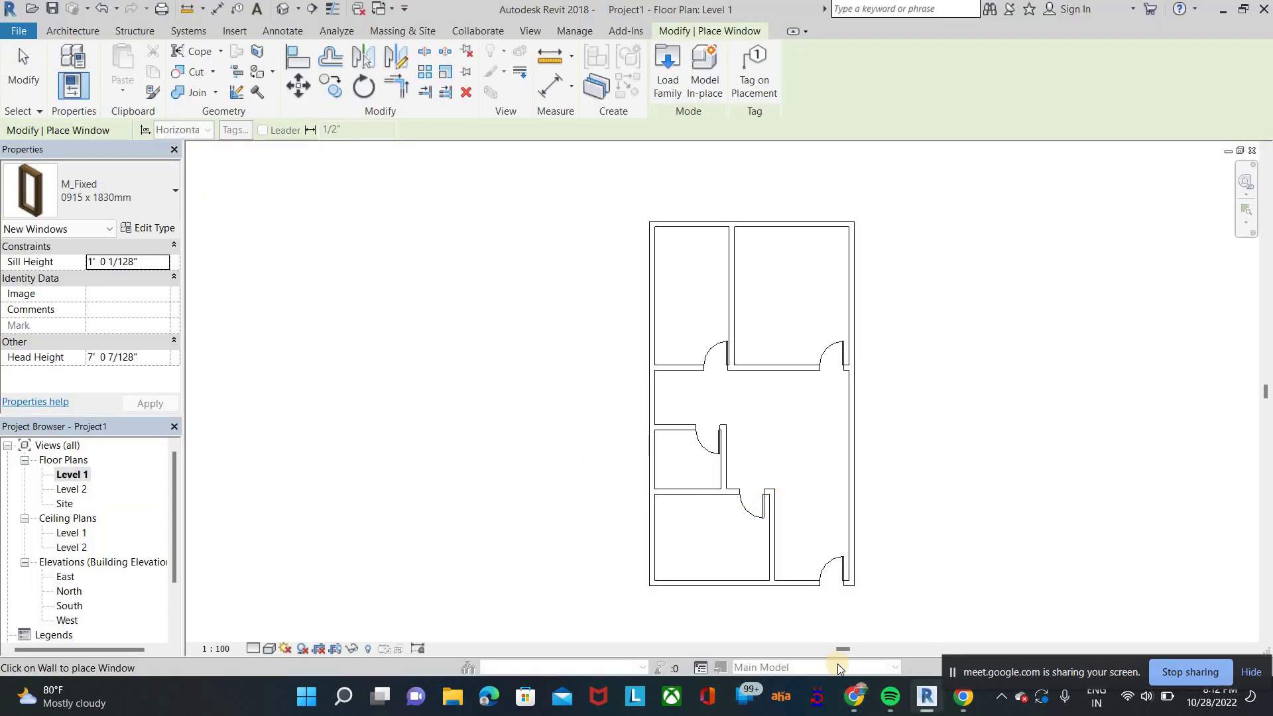
Step: Place windows along the bottom and left exterior walls
scroll(760, 530, "up", 2)
left_click(823, 621)
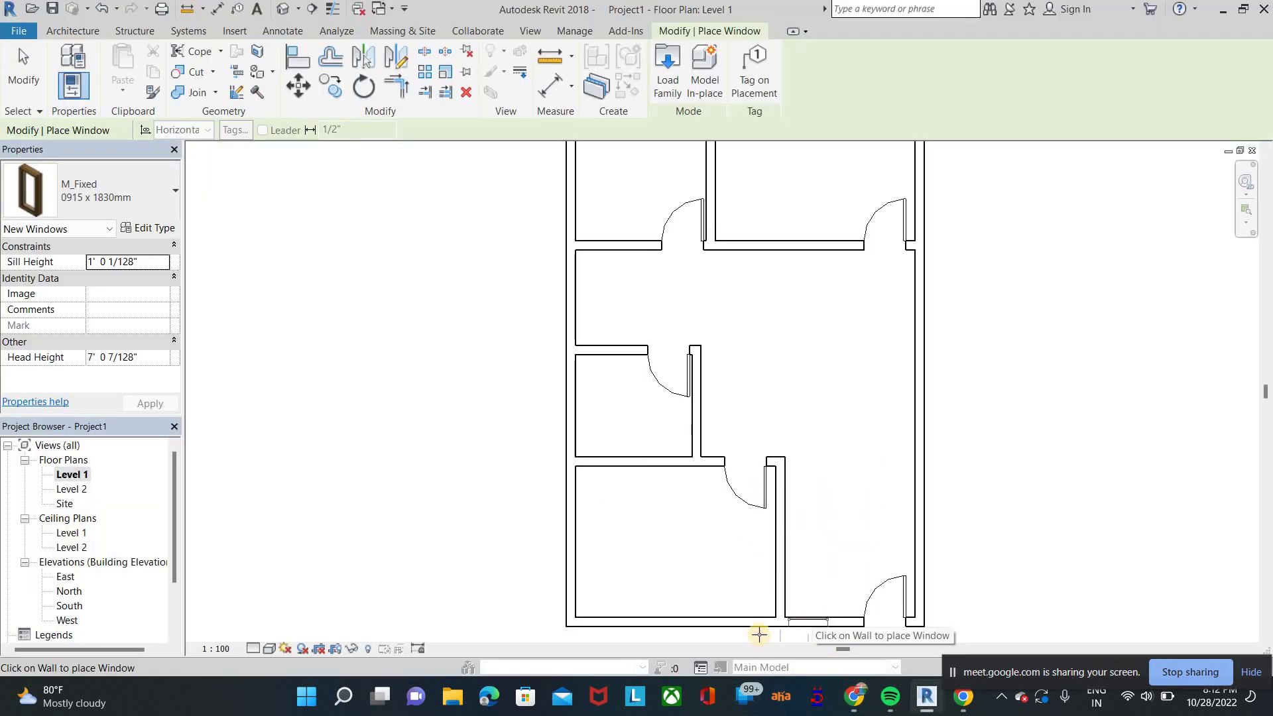
middle_click_drag(556, 476, 560, 455)
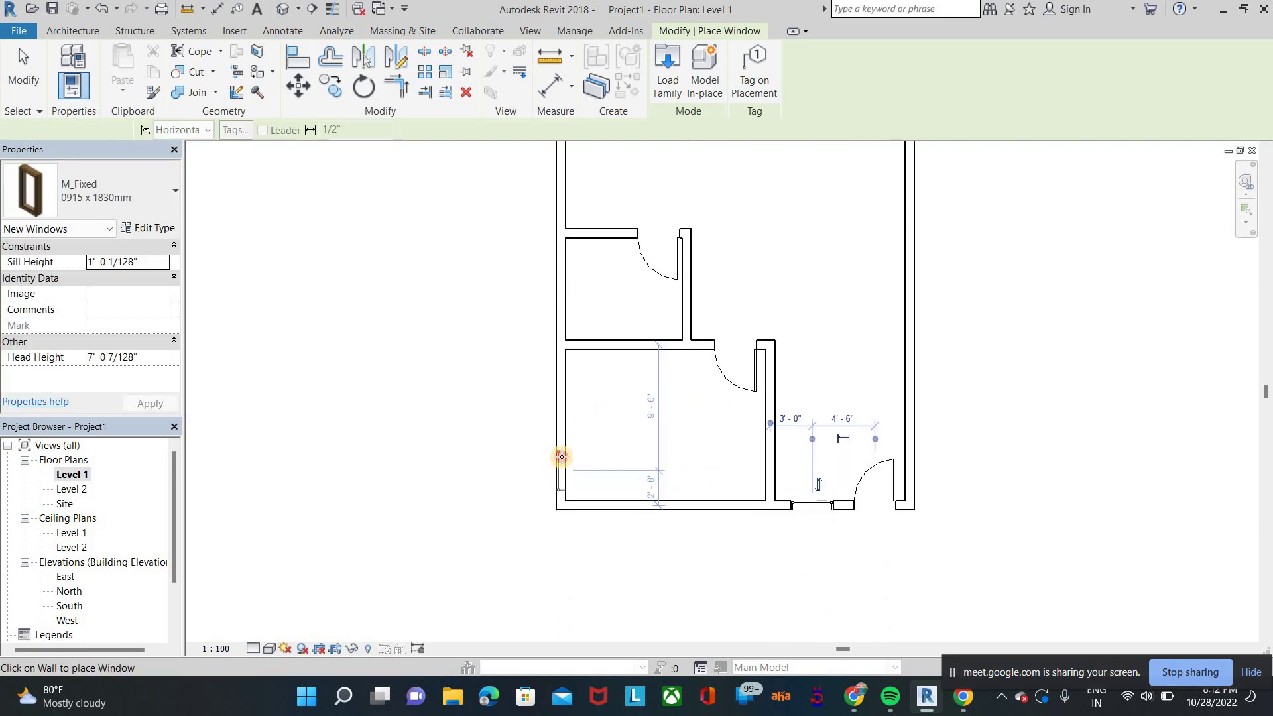
left_click(560, 455)
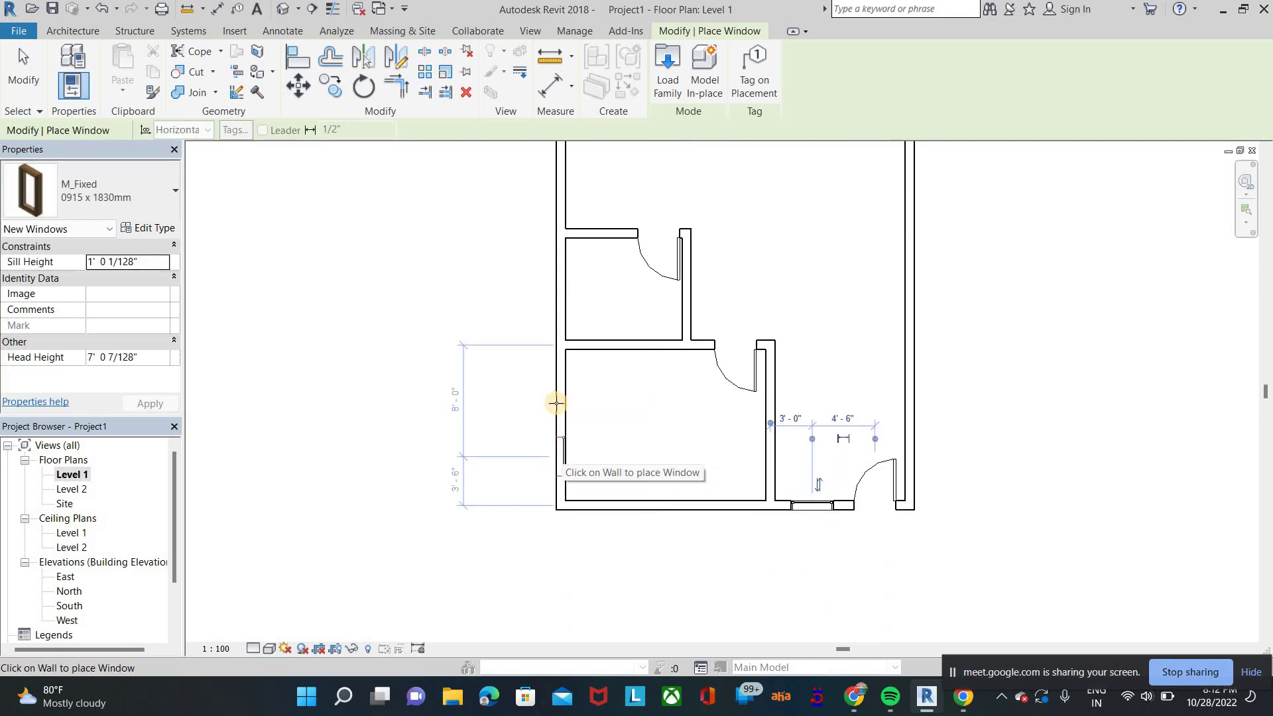
left_click(671, 507)
left_click(565, 289)
middle_click_drag(614, 255, 691, 622)
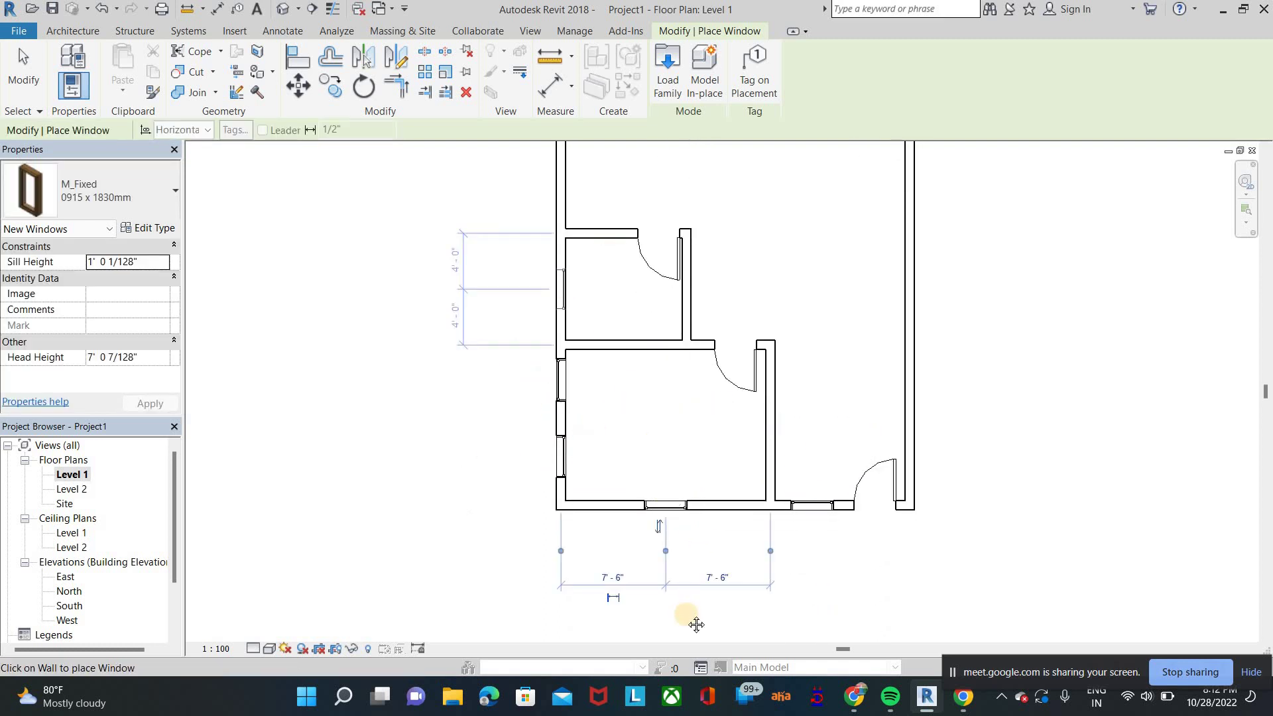
left_click(634, 553)
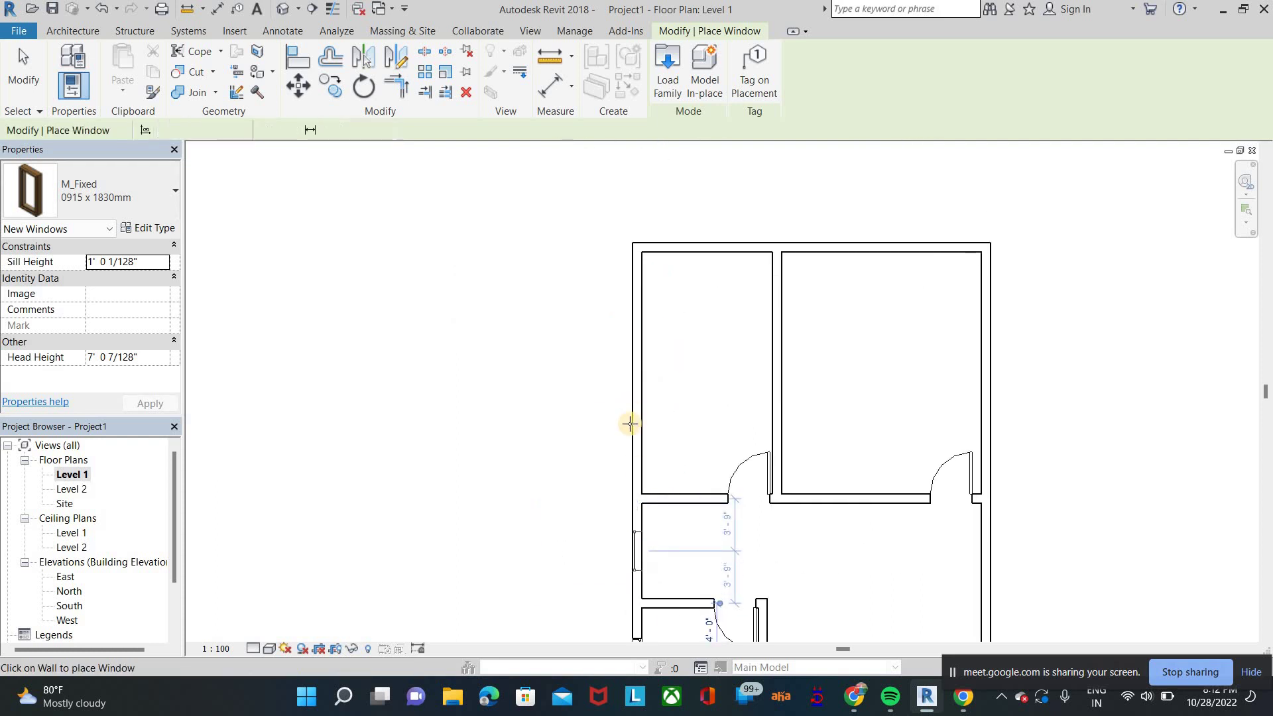
left_click(632, 317)
Step: Place windows along the top and right exterior walls, then end window placement
left_click(706, 248)
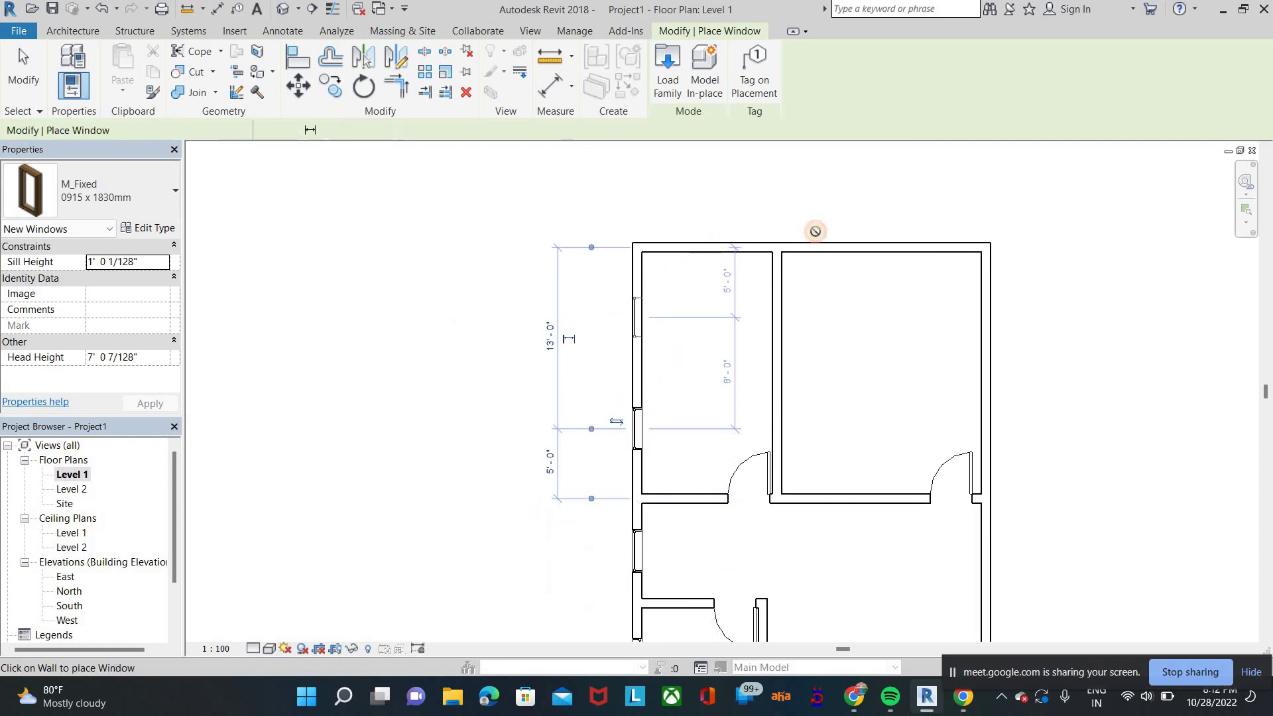
left_click(882, 247)
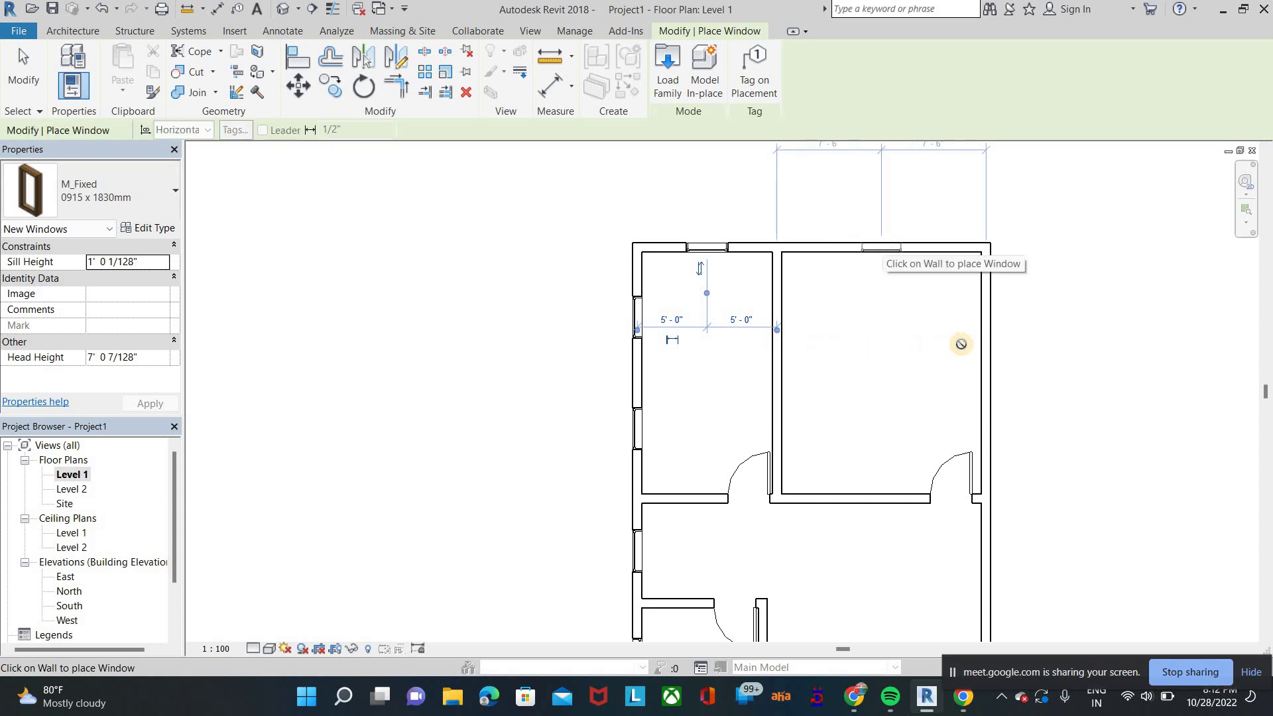
left_click(986, 352)
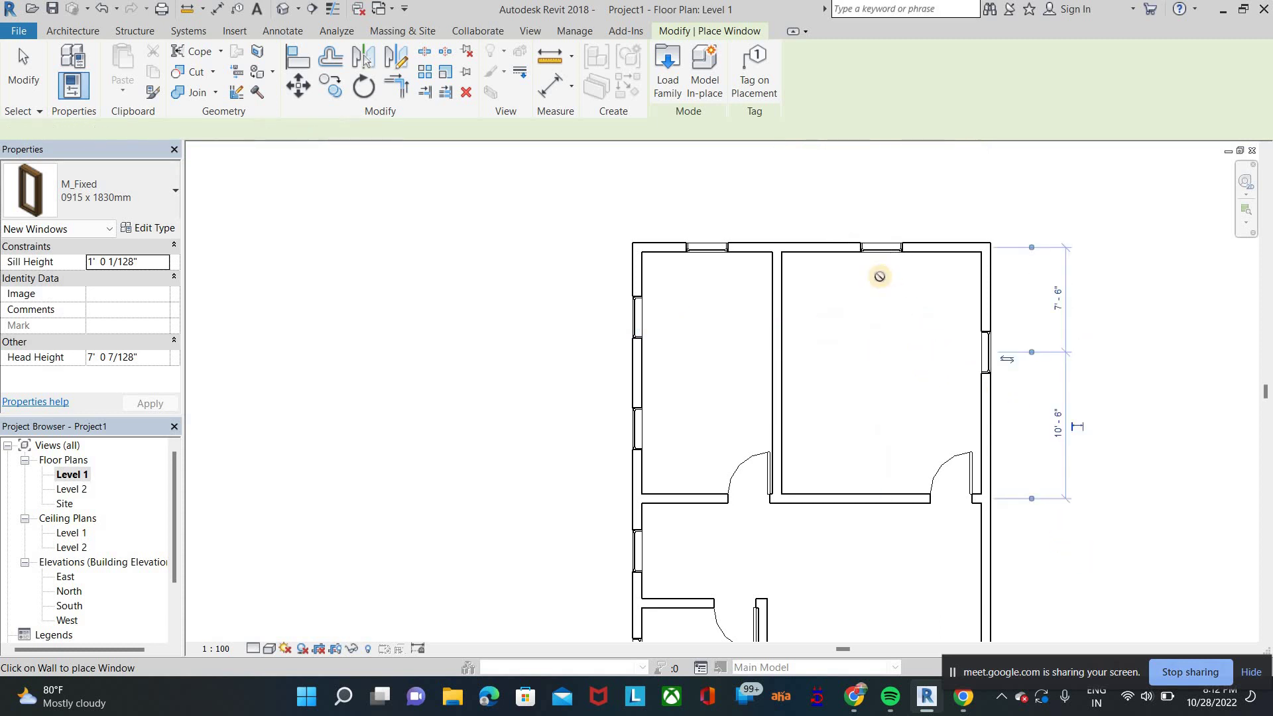
middle_click_drag(929, 493, 755, 247)
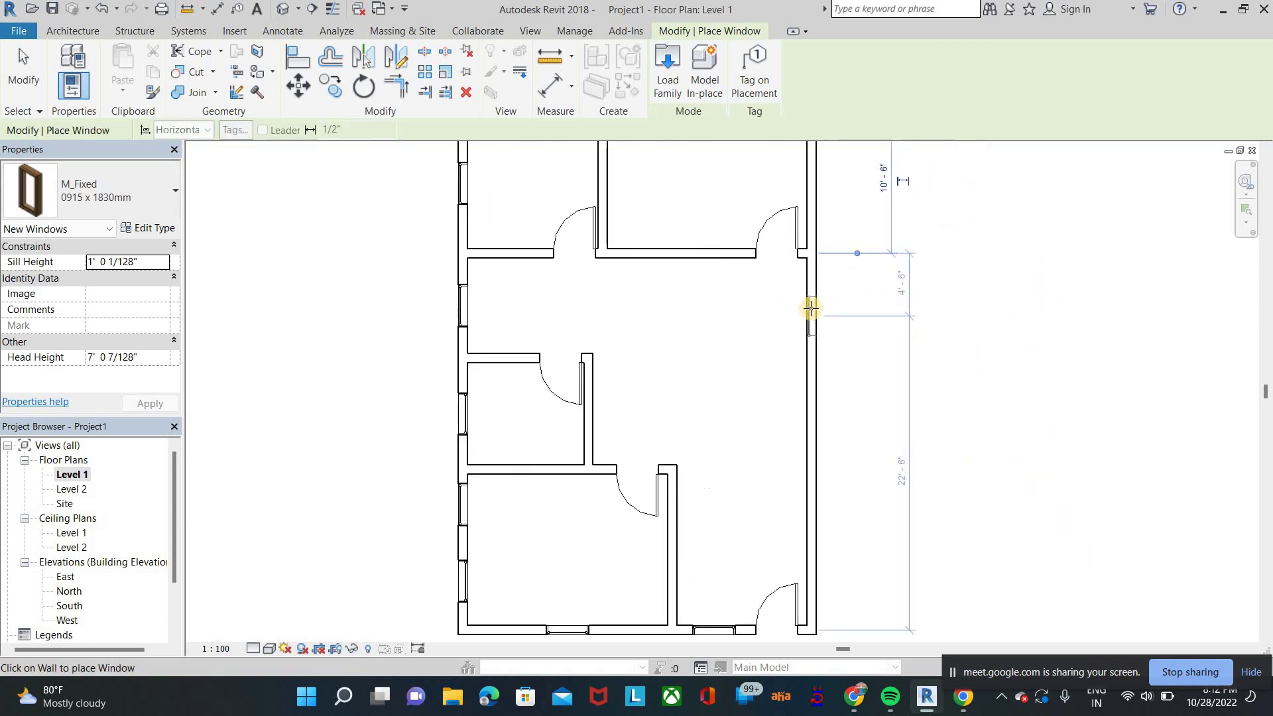
left_click(810, 309)
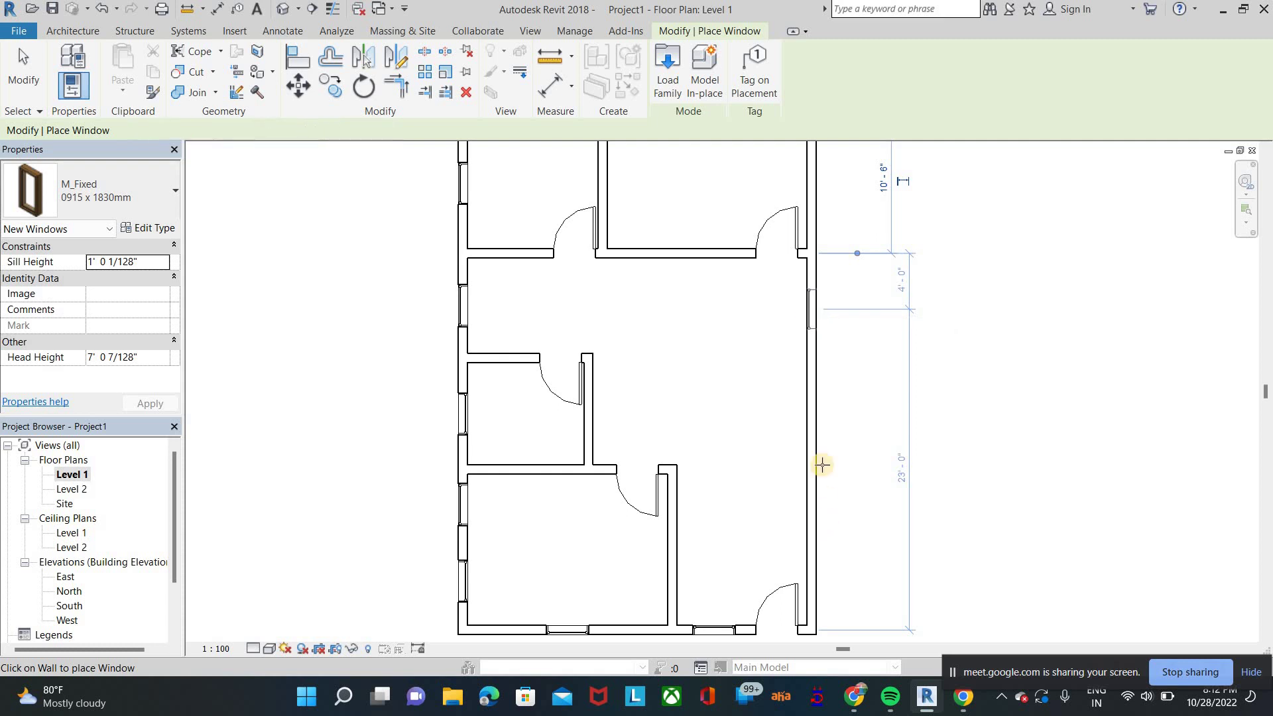
left_click(816, 415)
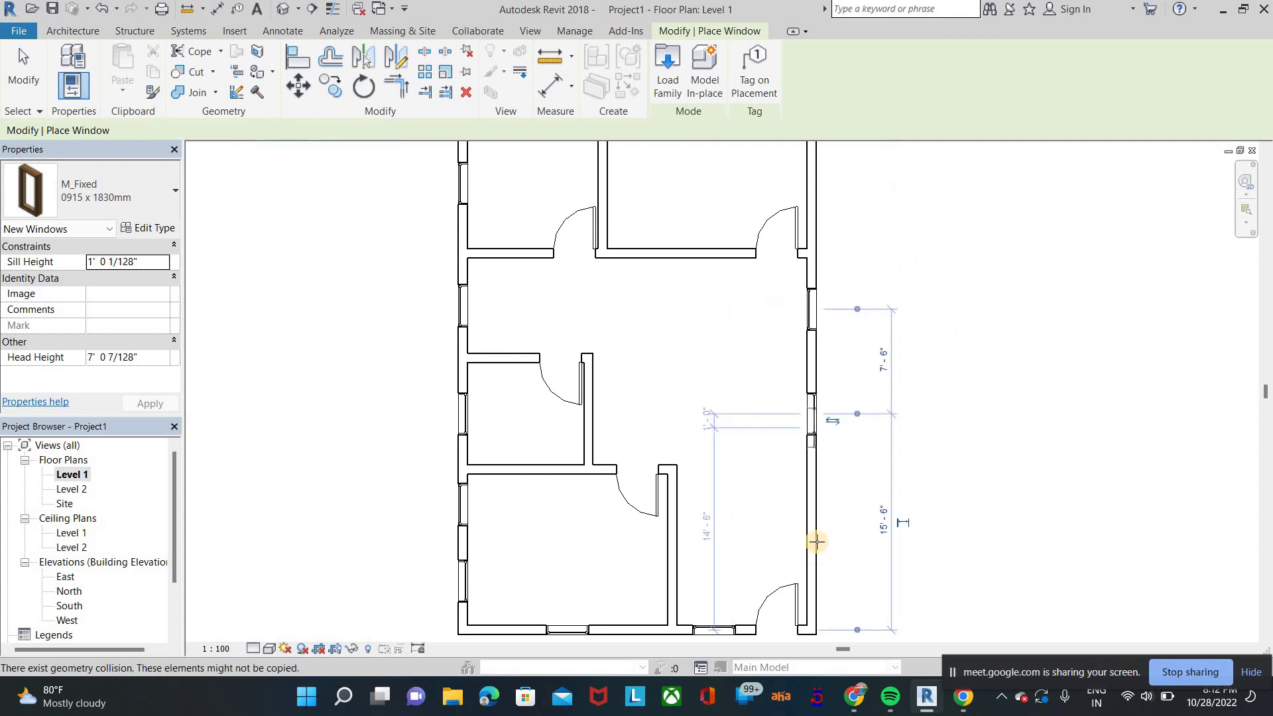
scroll(495, 336, "down", 3)
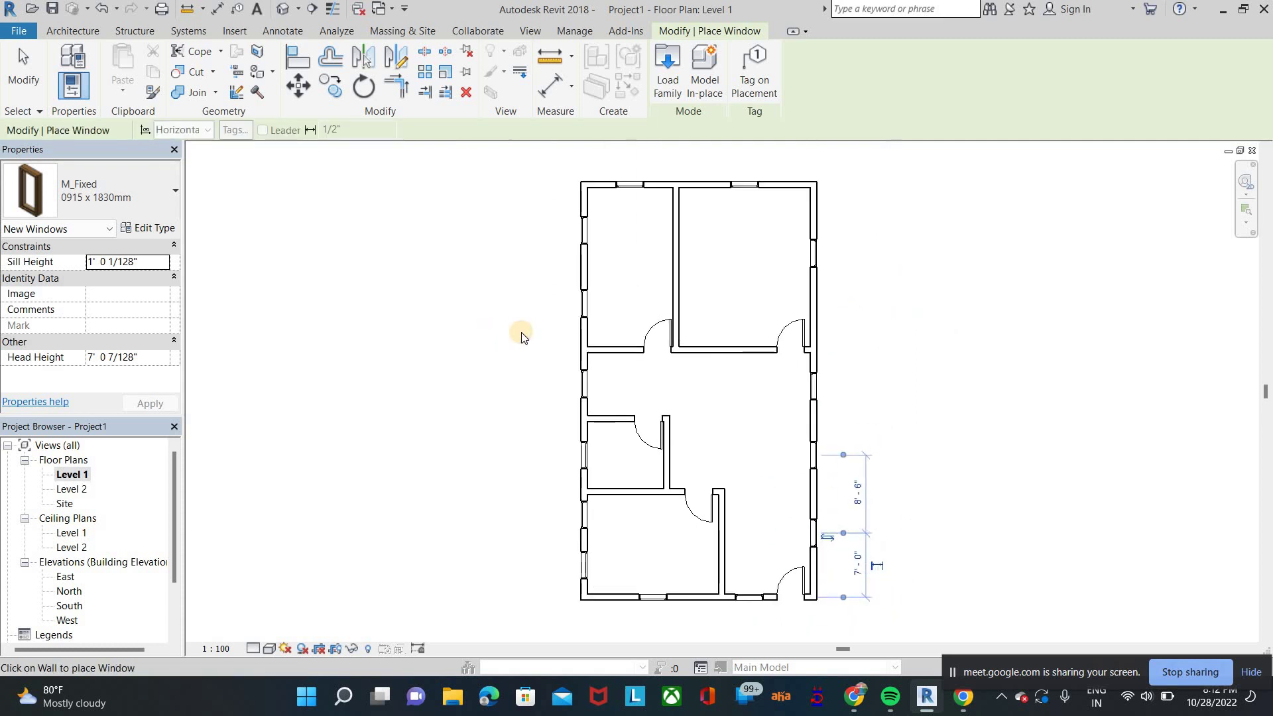
right_click(495, 337)
left_click(508, 343)
right_click(493, 310)
Step: Create a Generic Floor - 400mm architectural floor from a rectangular boundary around the whole plan
left_click(497, 318)
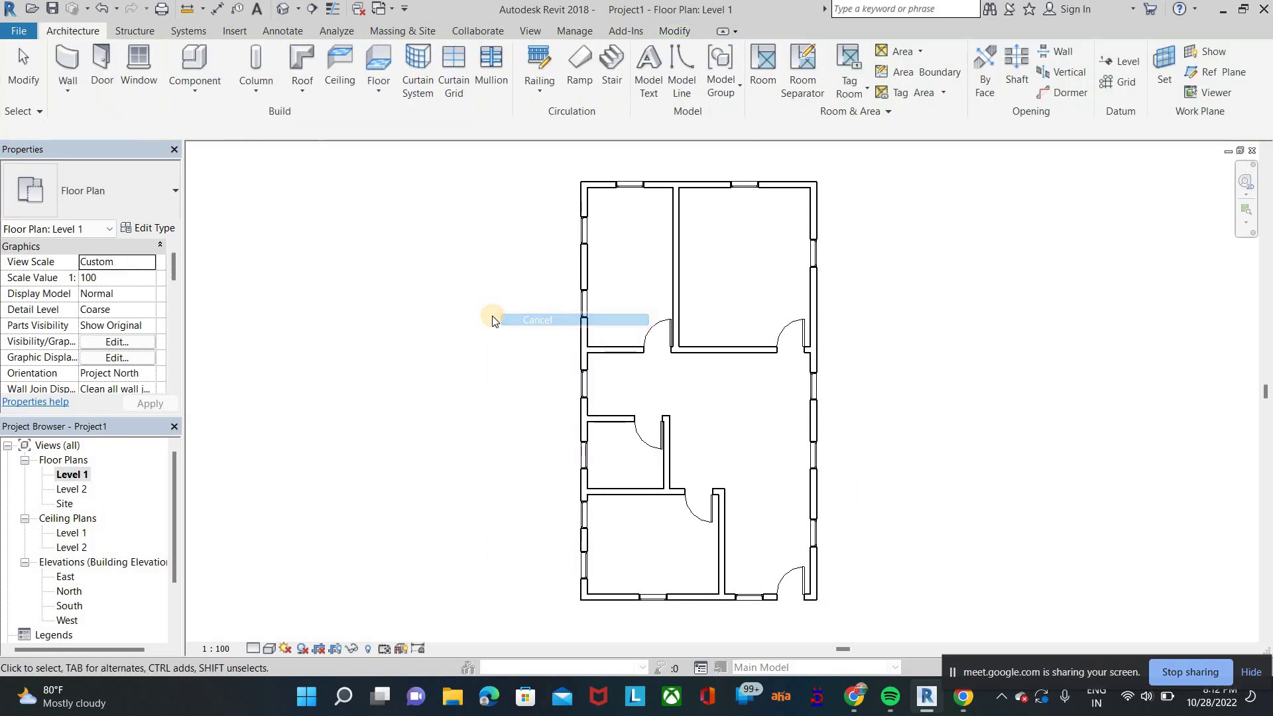
scroll(488, 319, "down", 1)
left_click(374, 91)
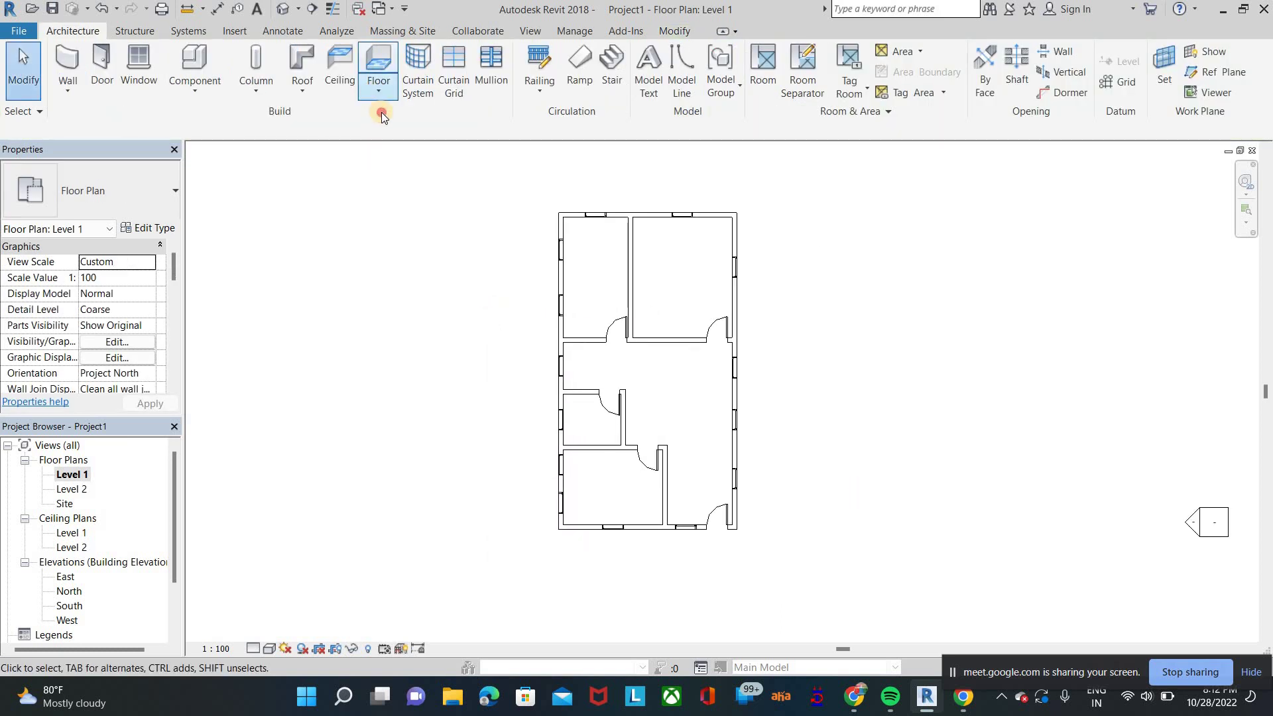
left_click(412, 113)
left_click(806, 53)
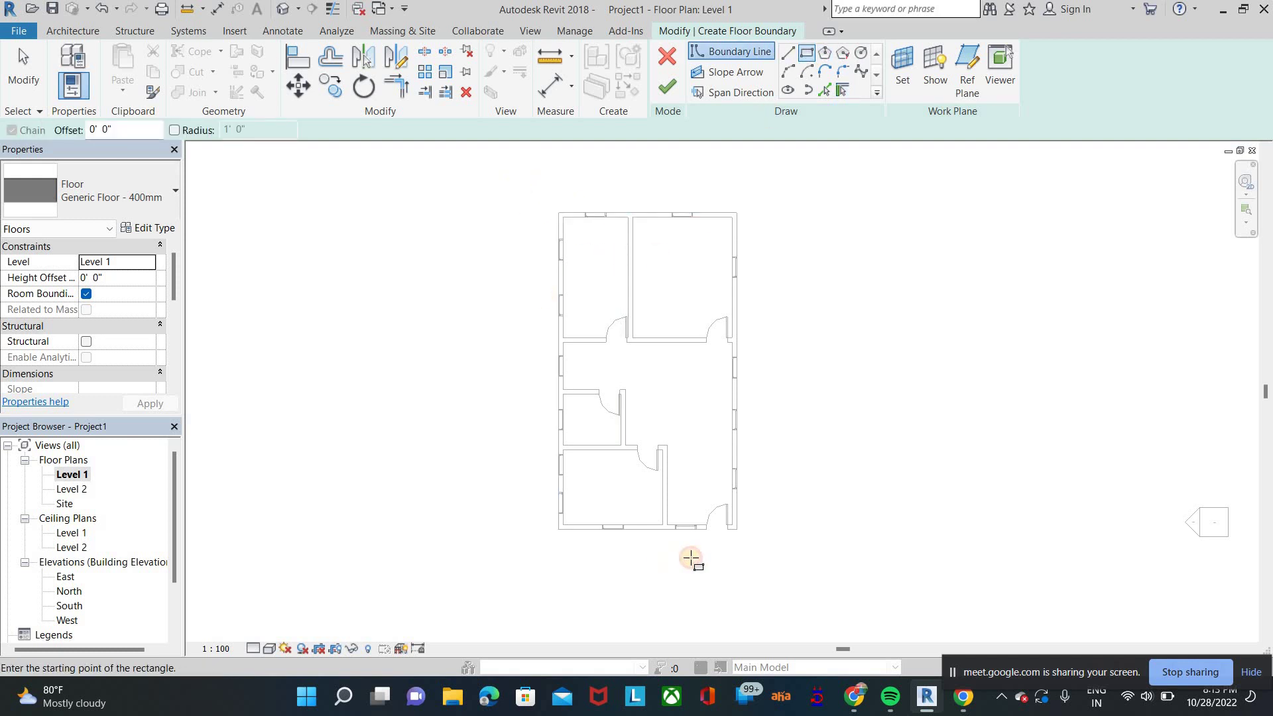
left_click(755, 568)
left_click(670, 89)
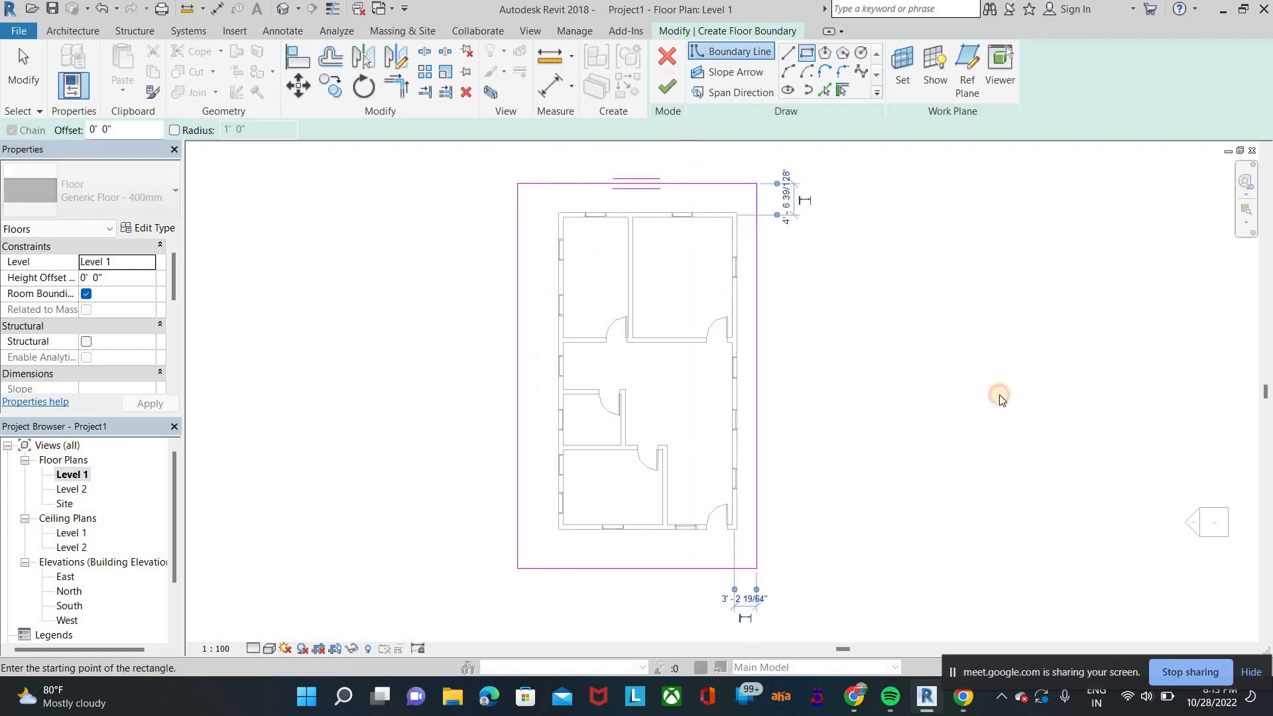
left_click(1013, 393)
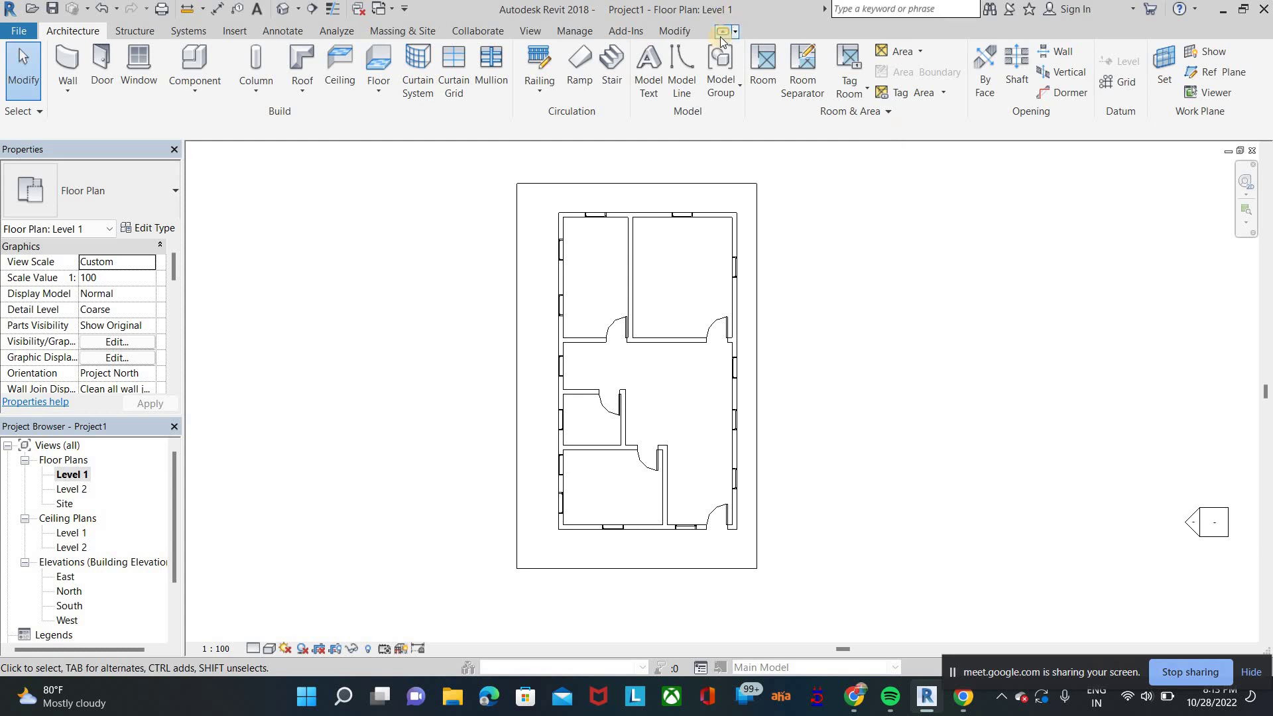
left_click(771, 81)
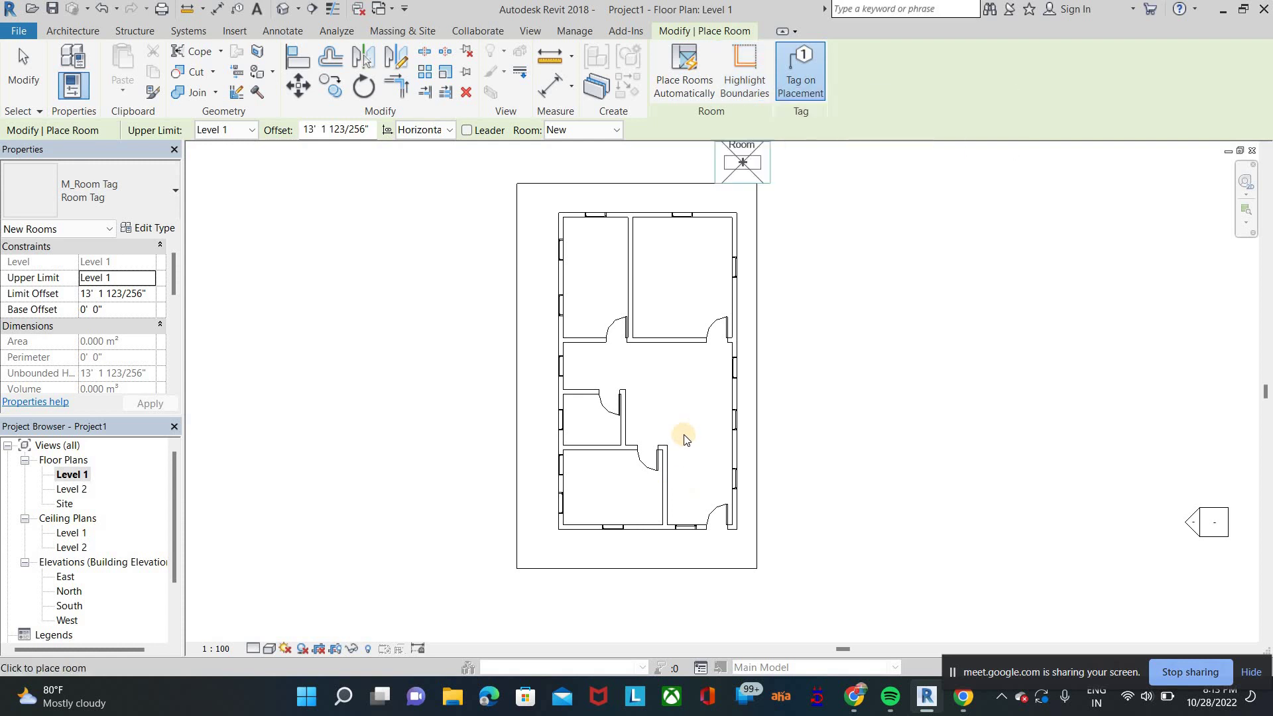
Step: Place rooms 1–5 in the upper-right, upper-left, lower-left and bottom-left spaces and the central corridor
scroll(683, 279, "up", 2)
left_click(681, 273)
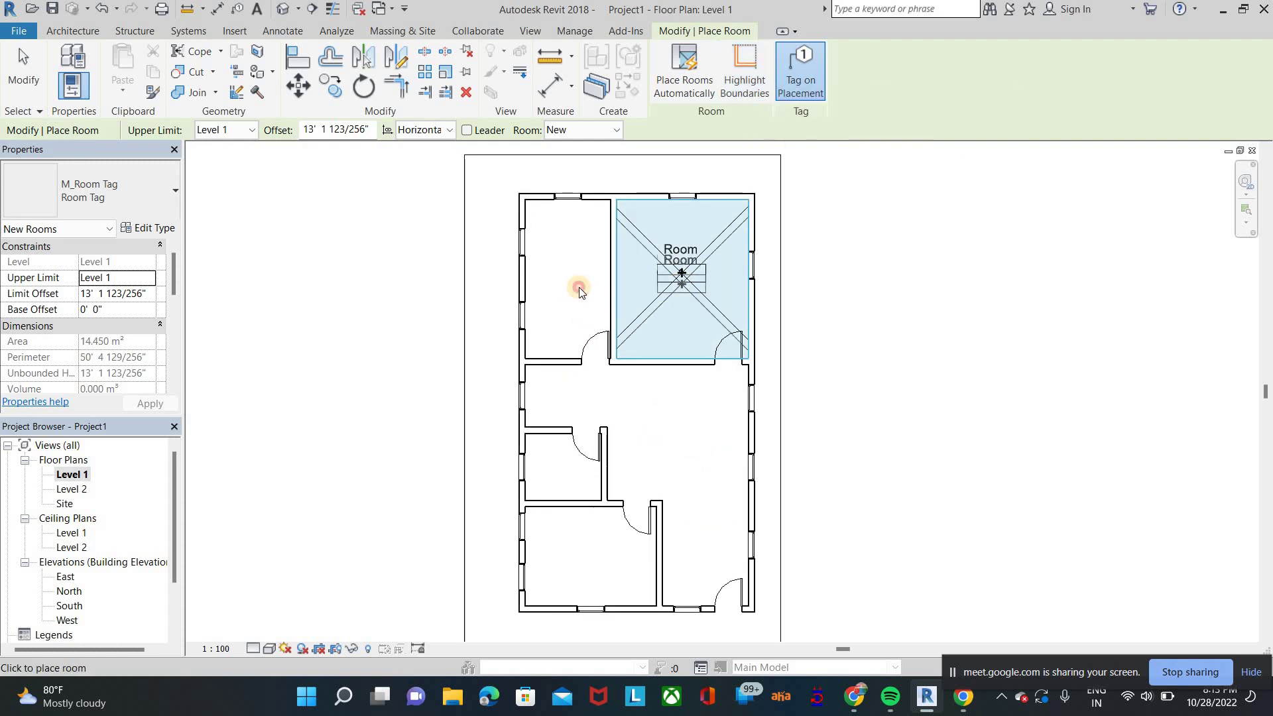
left_click(579, 288)
left_click(560, 471)
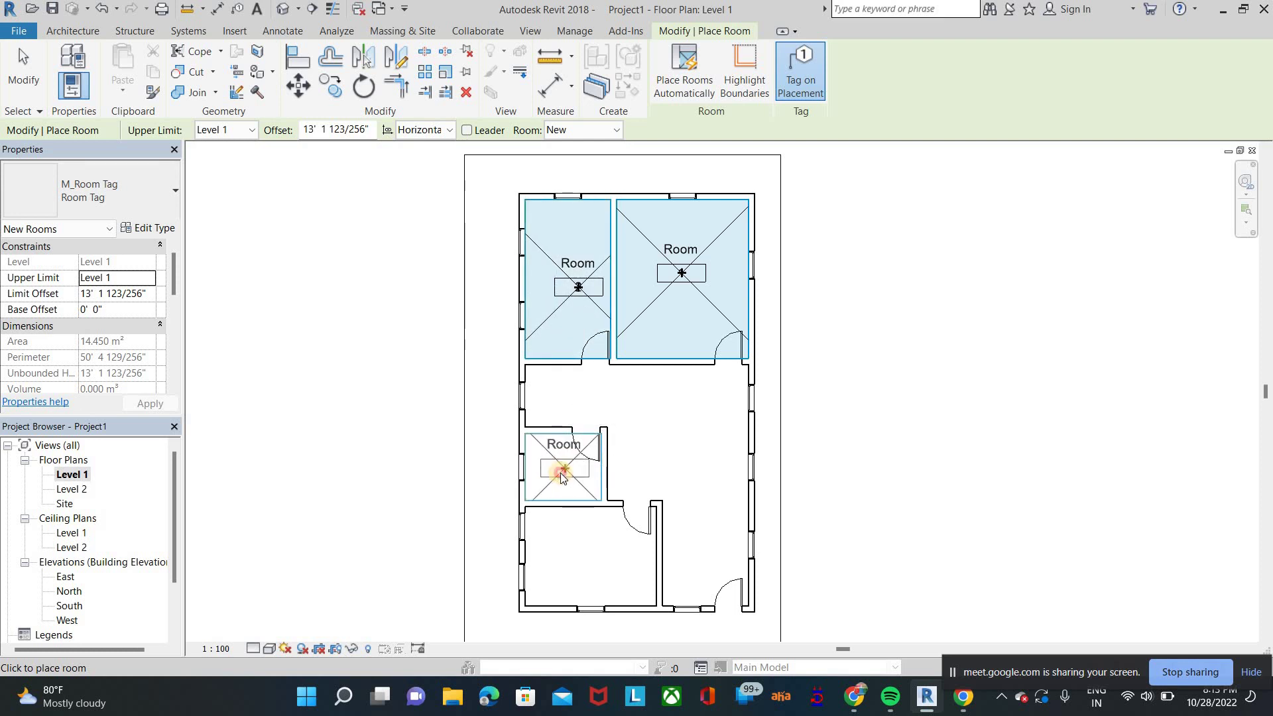
left_click(591, 566)
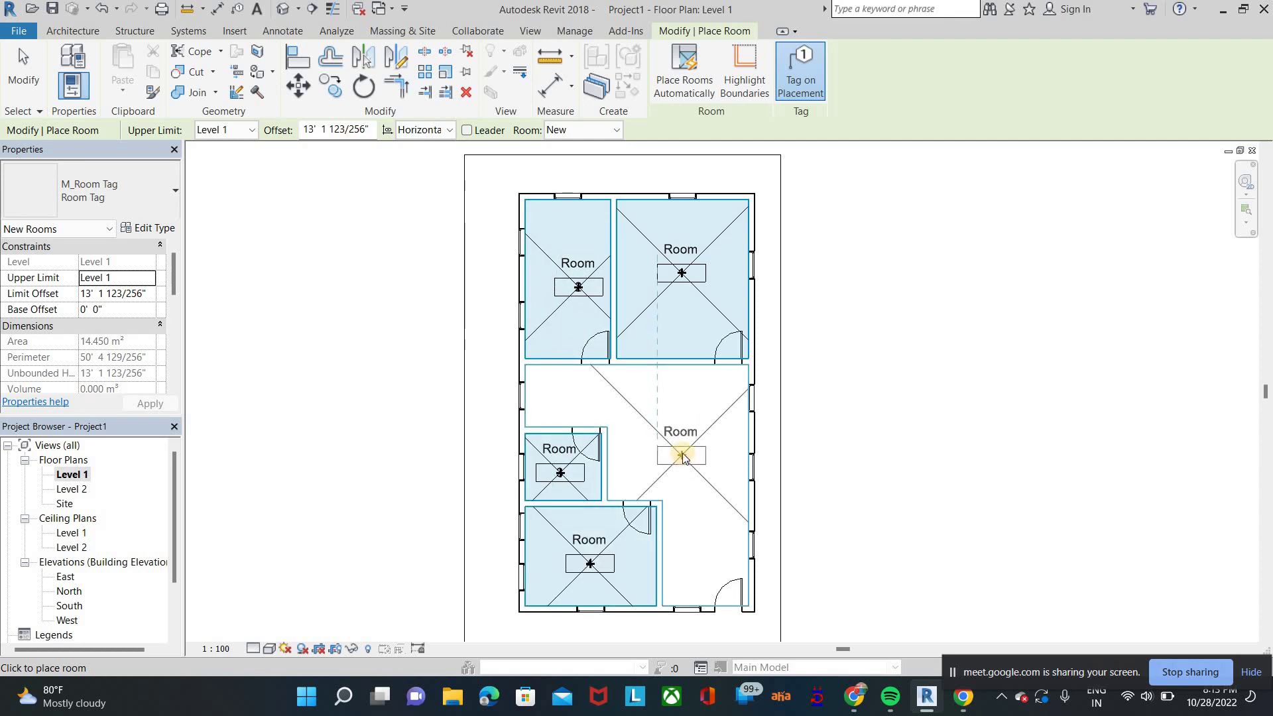
left_click(928, 360)
right_click(927, 351)
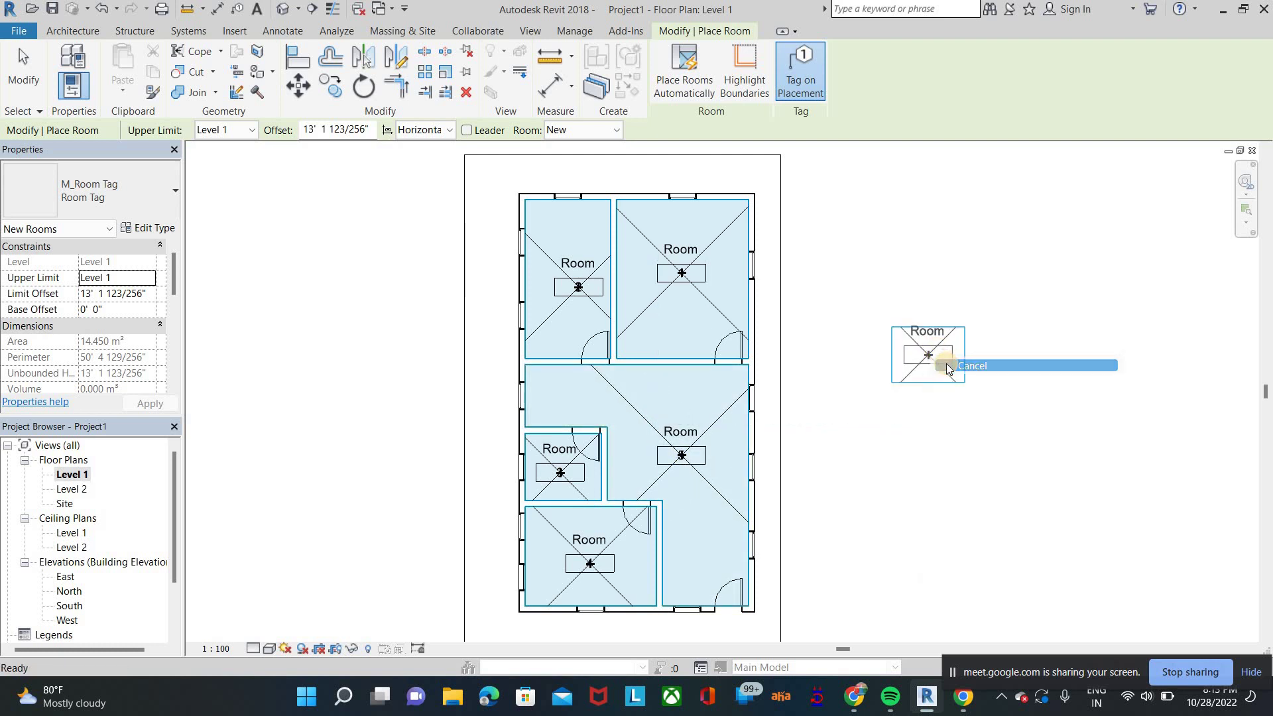
left_click(962, 359)
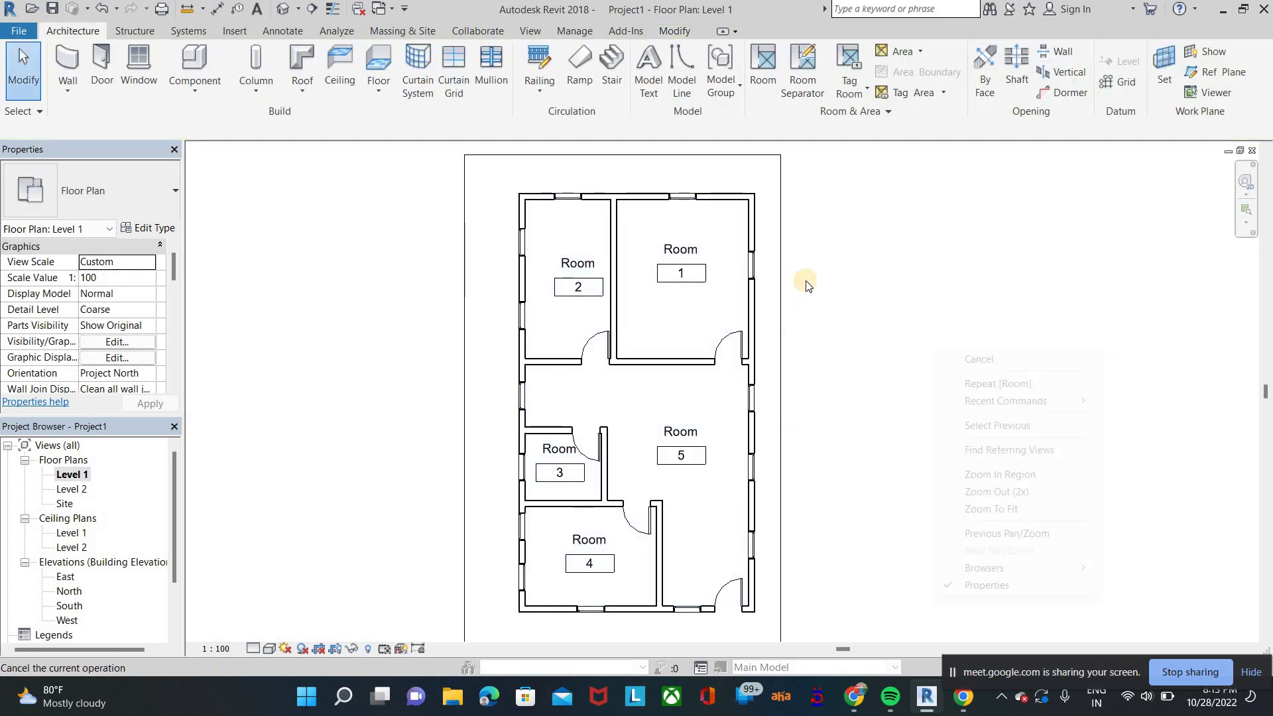
Step: Rename the room 1 tag to 'M BED ROOM'
left_click(686, 254)
left_click(687, 251)
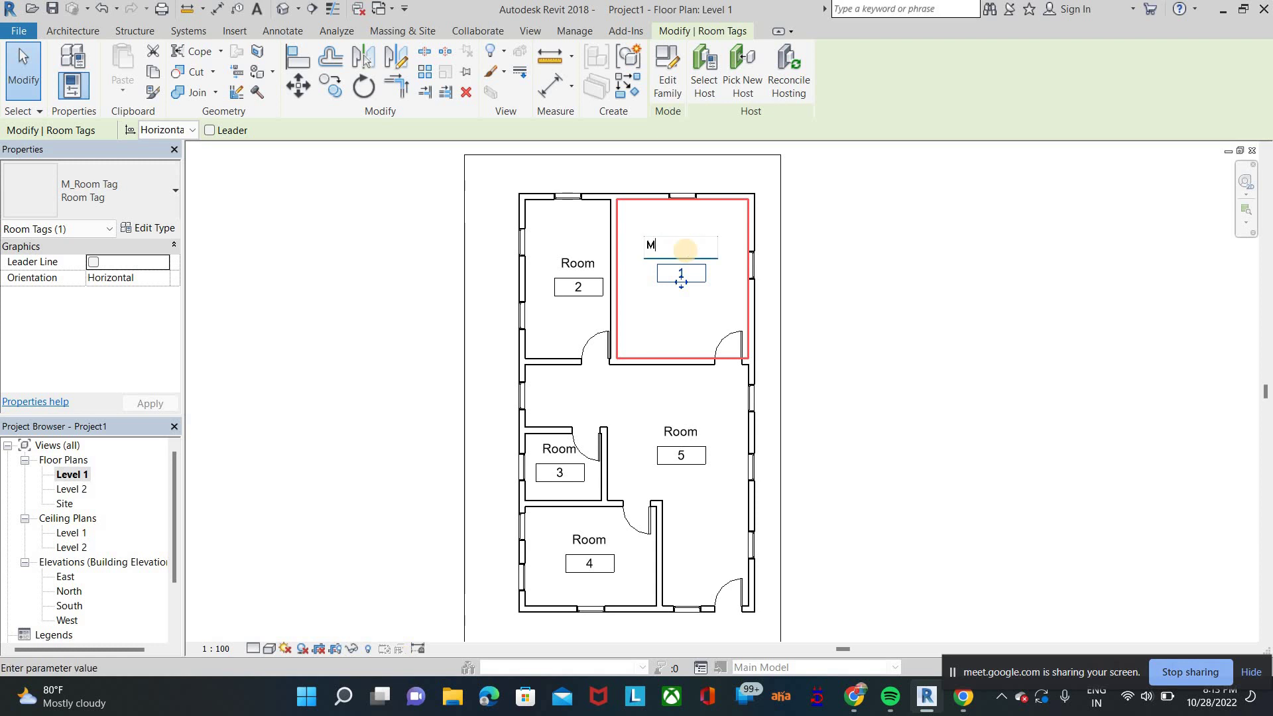
type("M BED ROOM")
left_click(930, 282)
Step: Rename the room 2 tag to 'C BED ROOM'
left_click(576, 264)
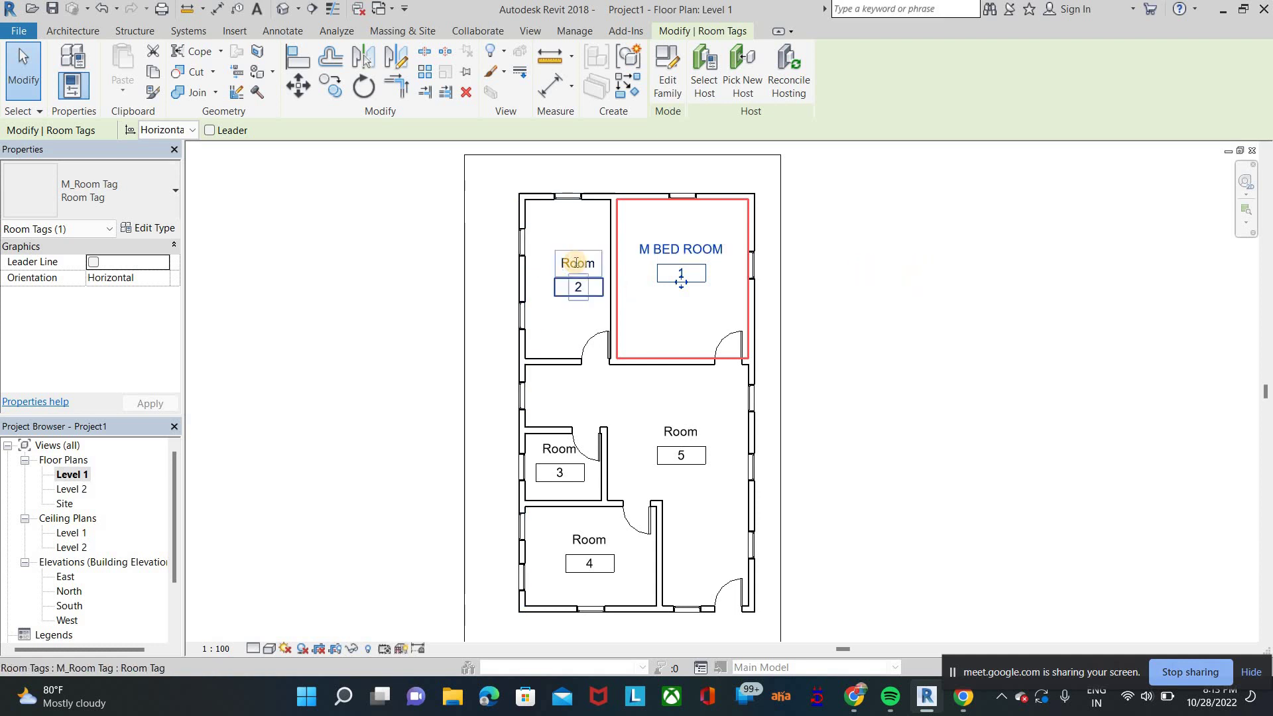
left_click(576, 262)
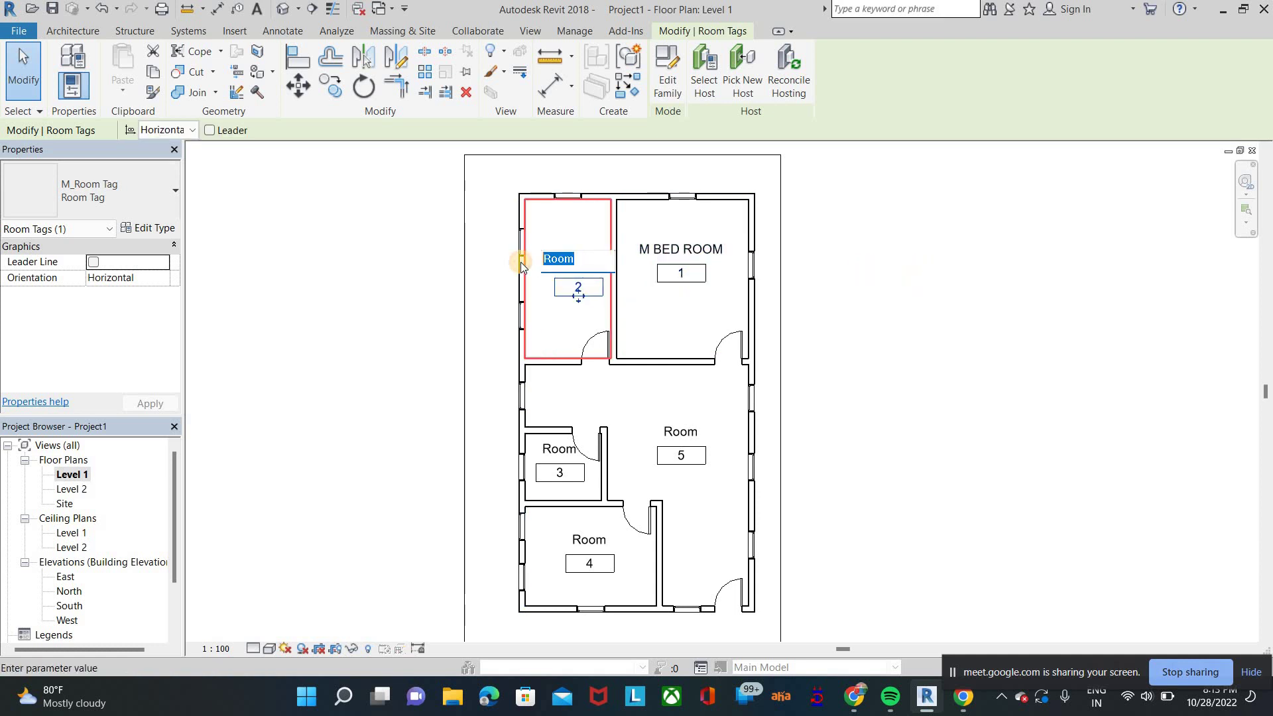
type("C BED ")
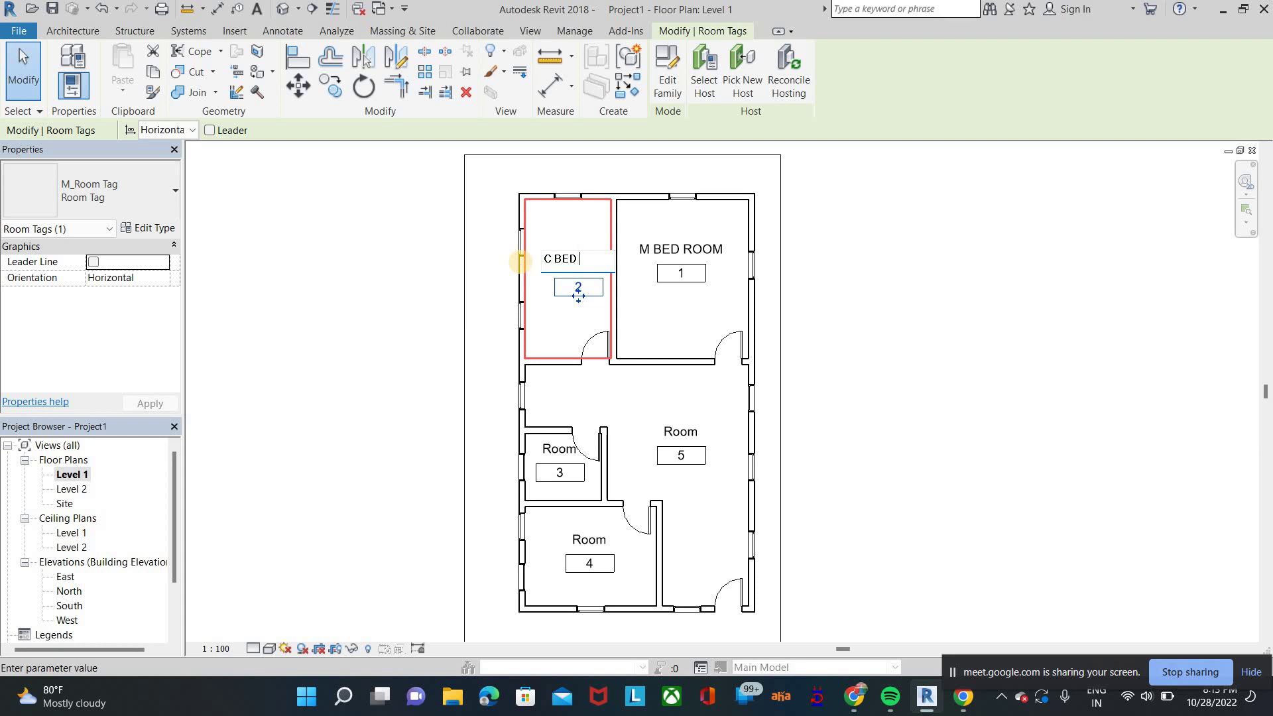
type("ROOM")
left_click(633, 290)
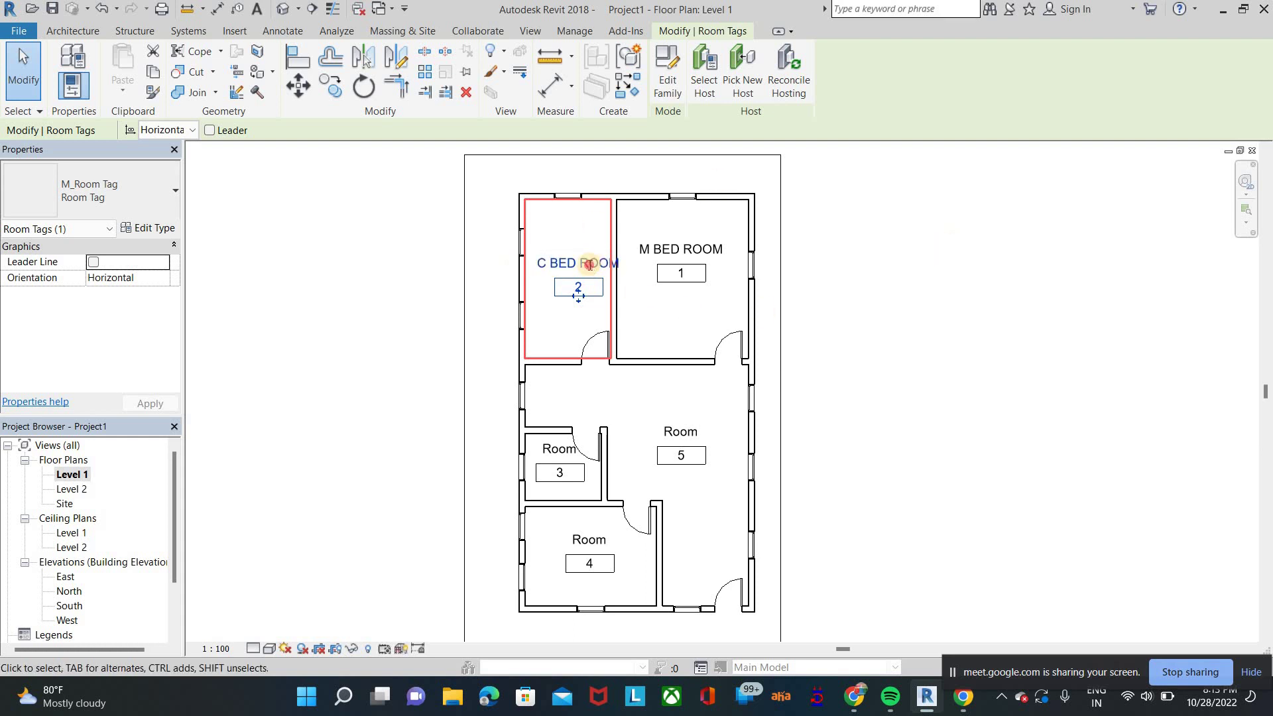
left_click(588, 266)
left_click(424, 298)
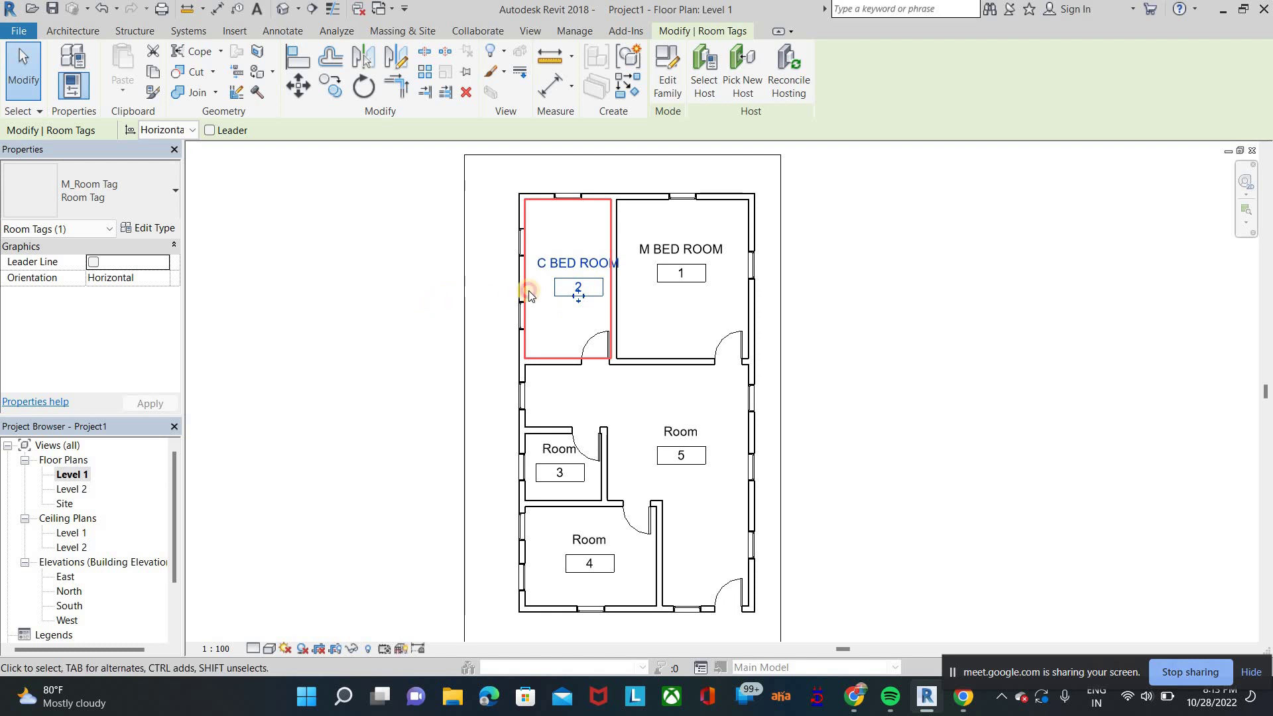
key("Escape")
Step: Nudge the C BED ROOM tag slightly left inside its room
key("Left")
key("Left")
key("Left")
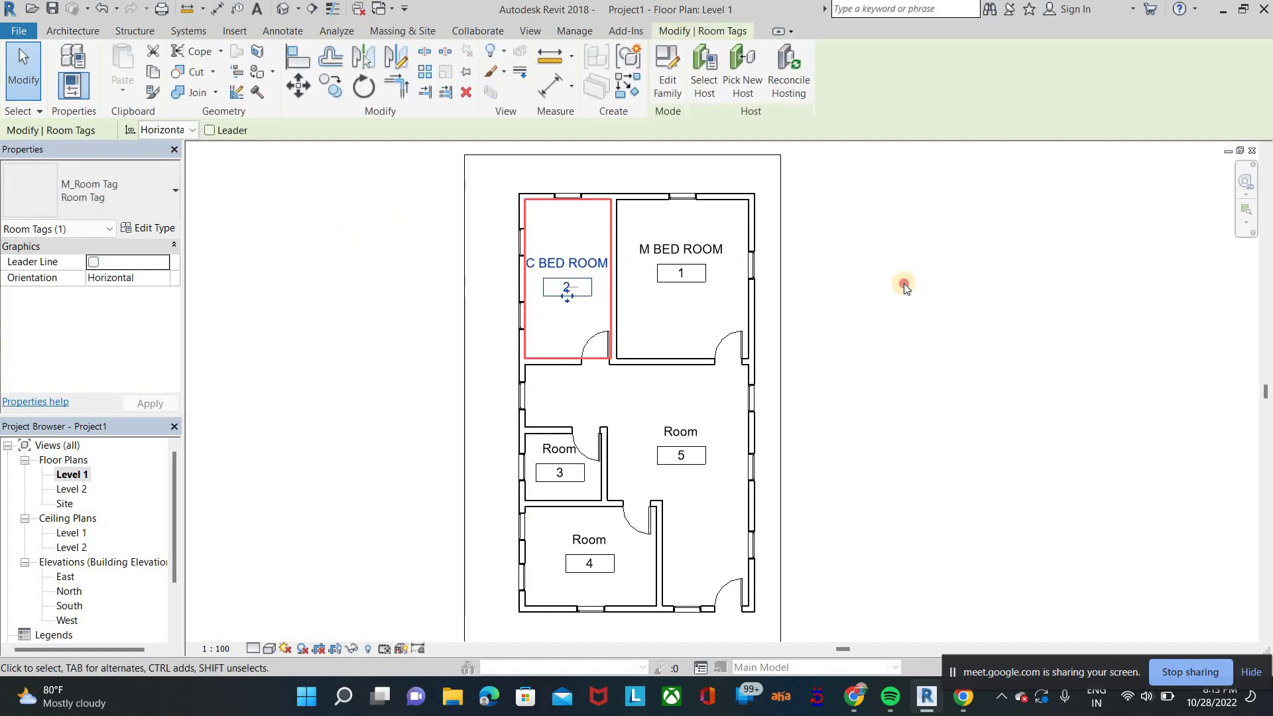
key("Escape")
scroll(692, 305, "down", 2)
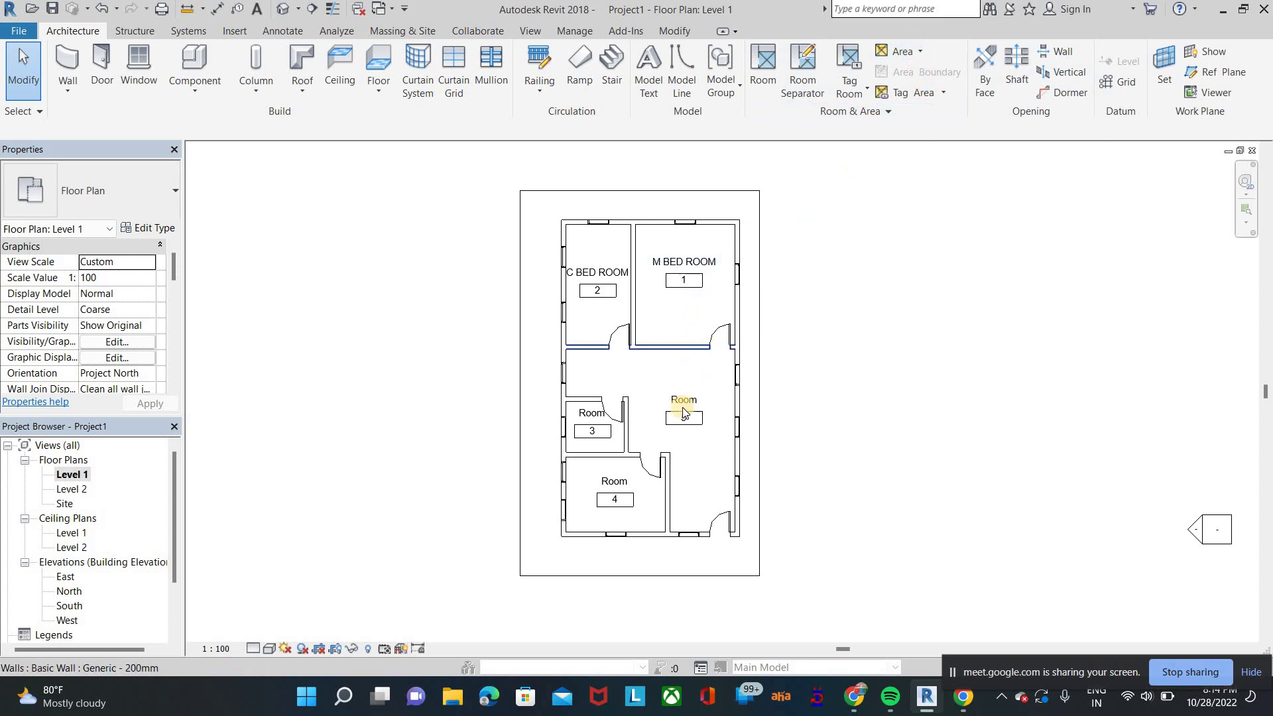
Step: Name room 5 'HALL', room 3 'POOJA' and room 4 'KITCHEN'
scroll(682, 398, "up", 2)
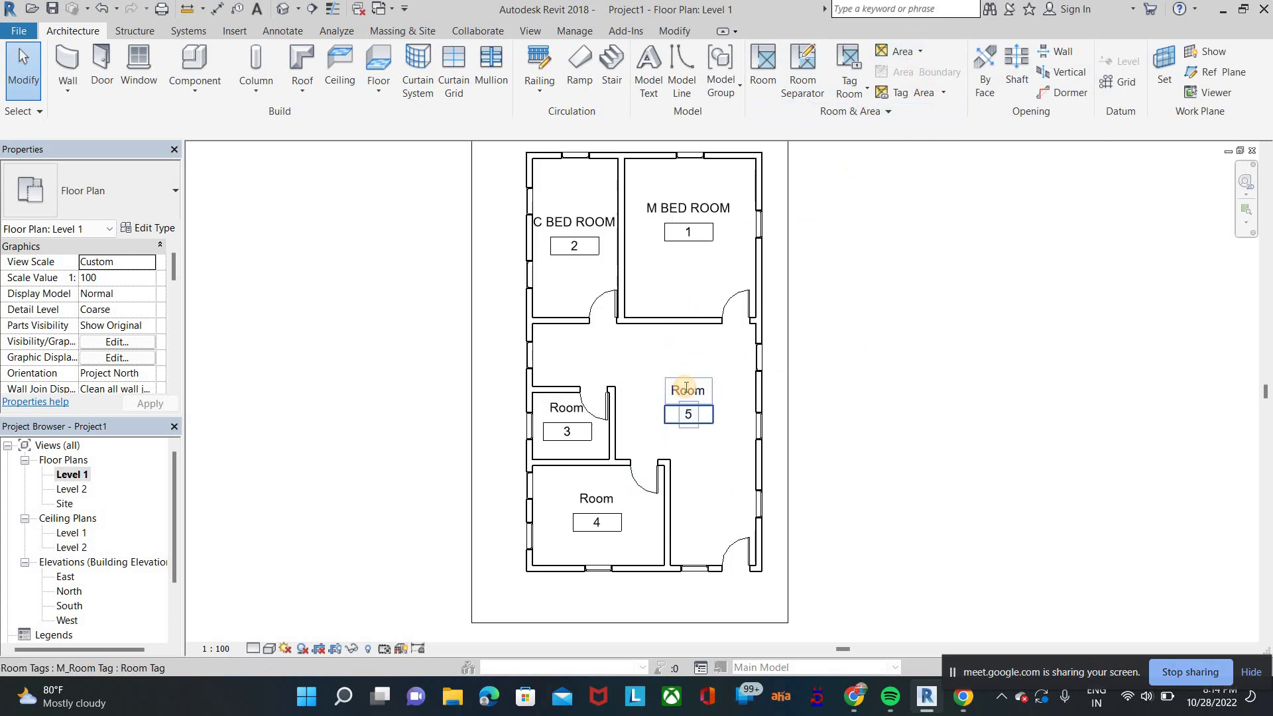
double_click(685, 386)
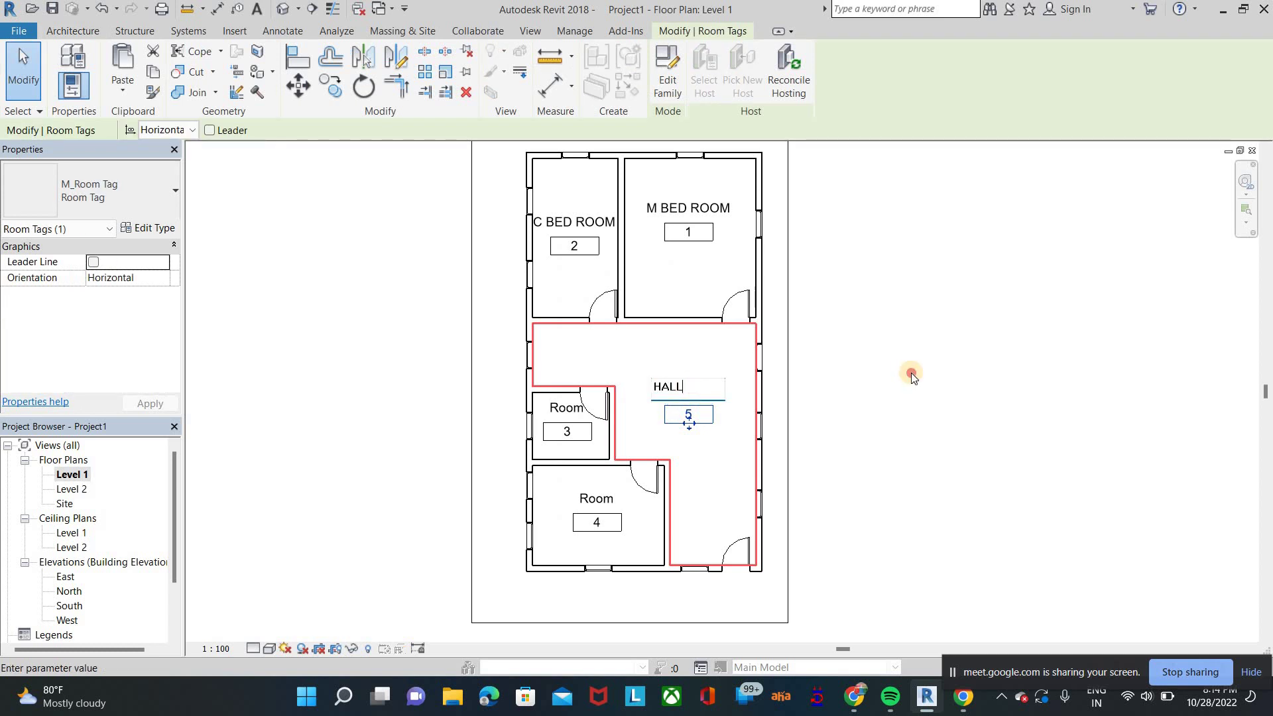
left_click(554, 409)
left_click(556, 410)
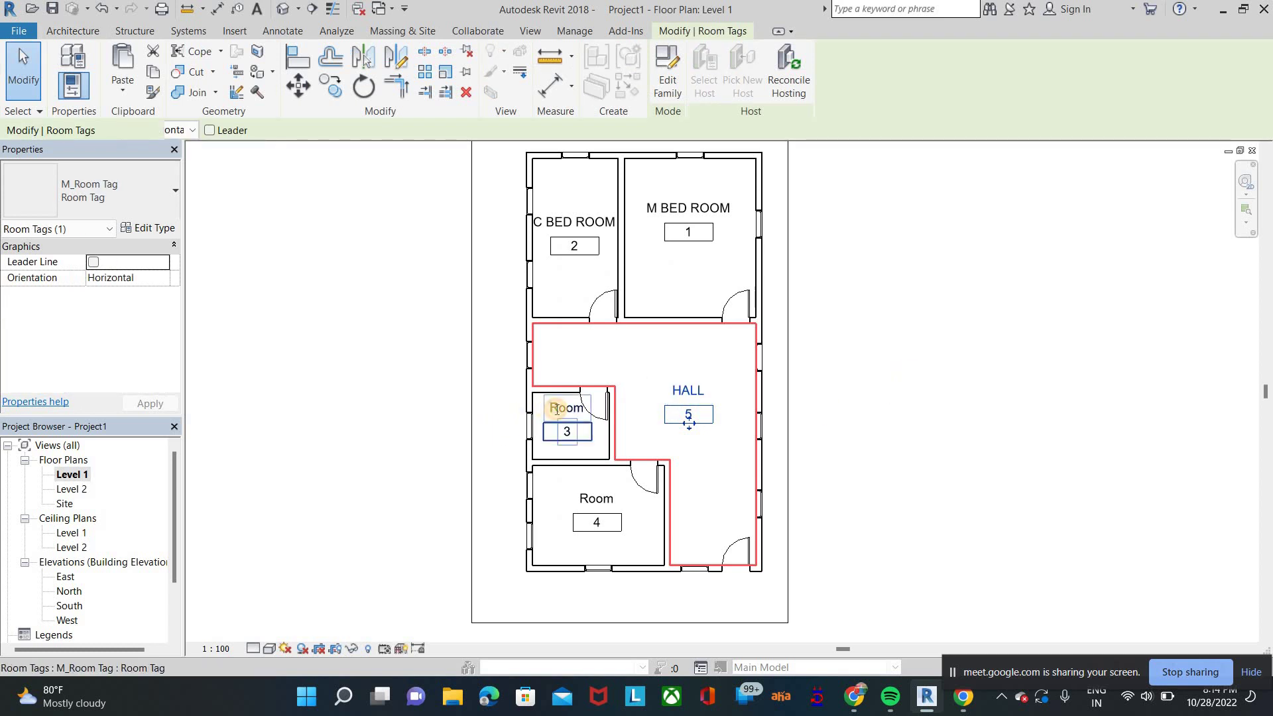
double_click(557, 408)
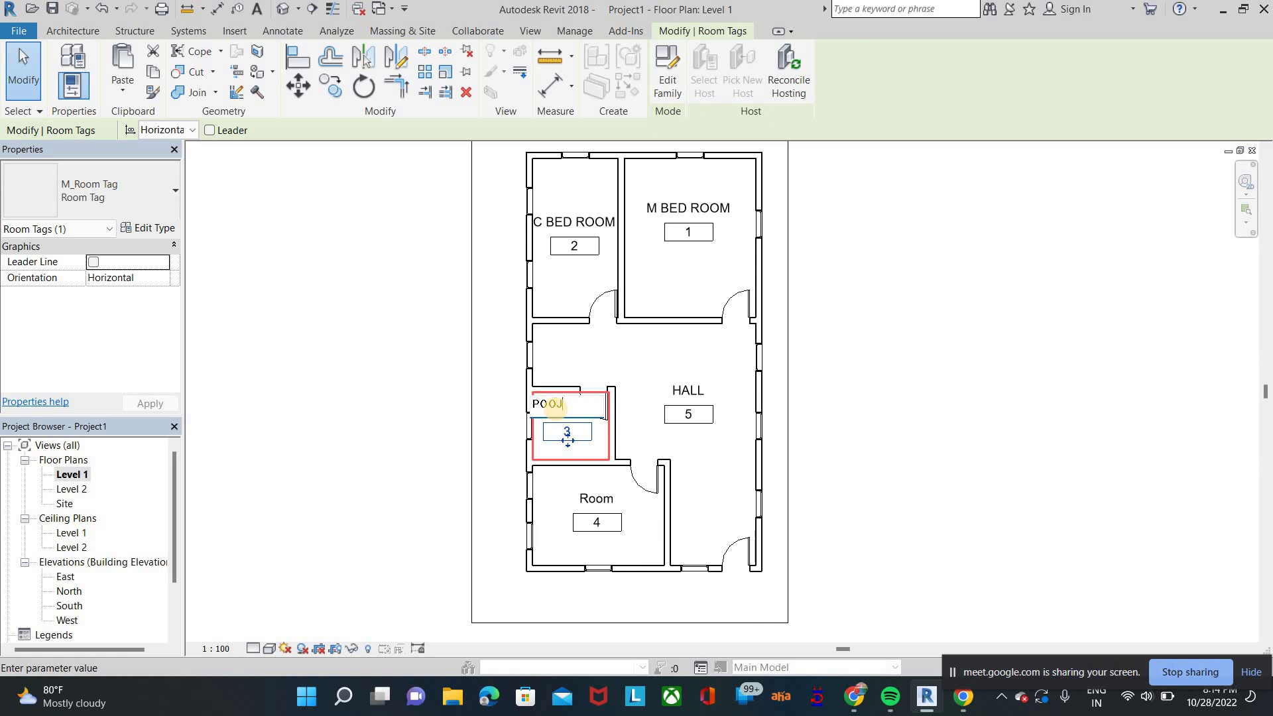
left_click(619, 501)
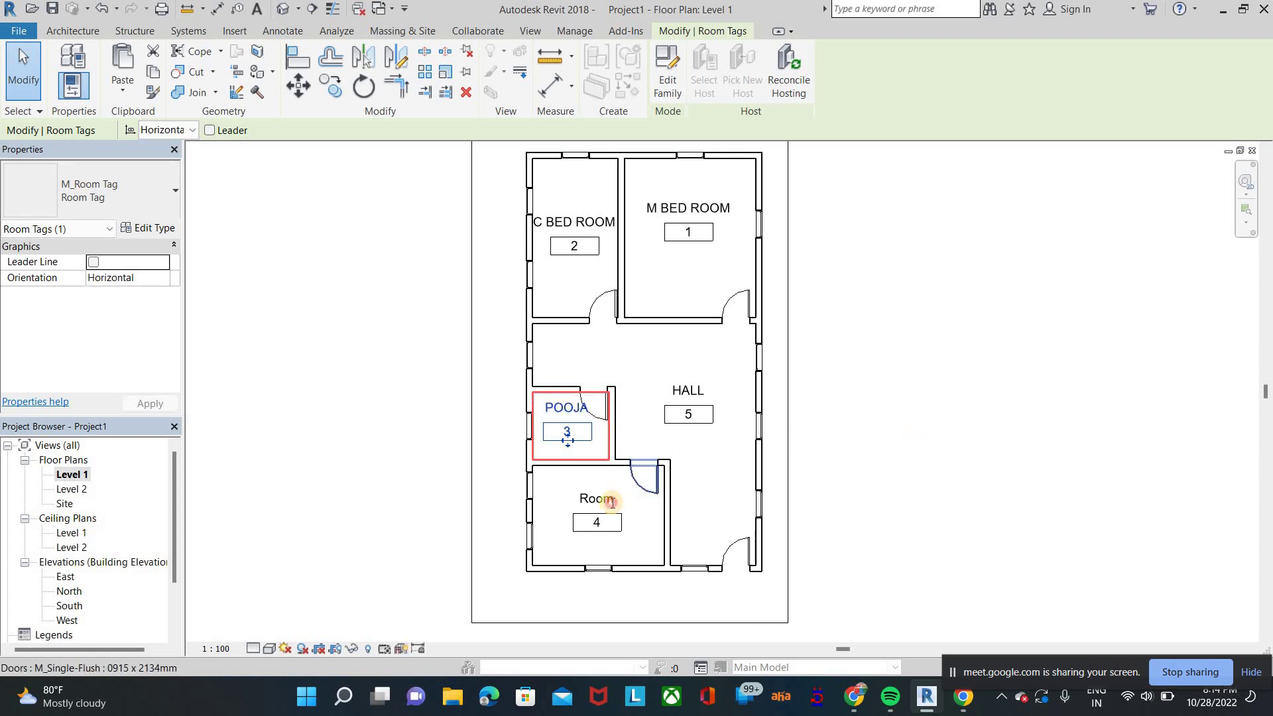
double_click(612, 502)
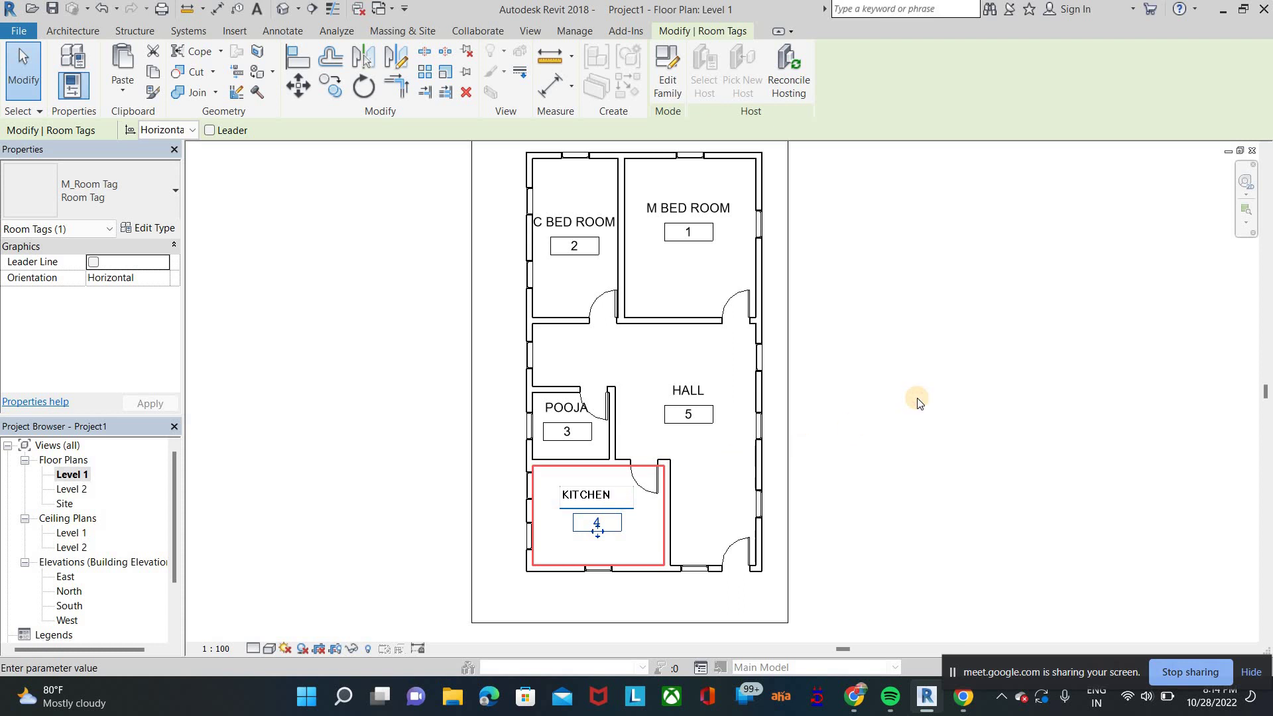
left_click(917, 401)
left_click(917, 402)
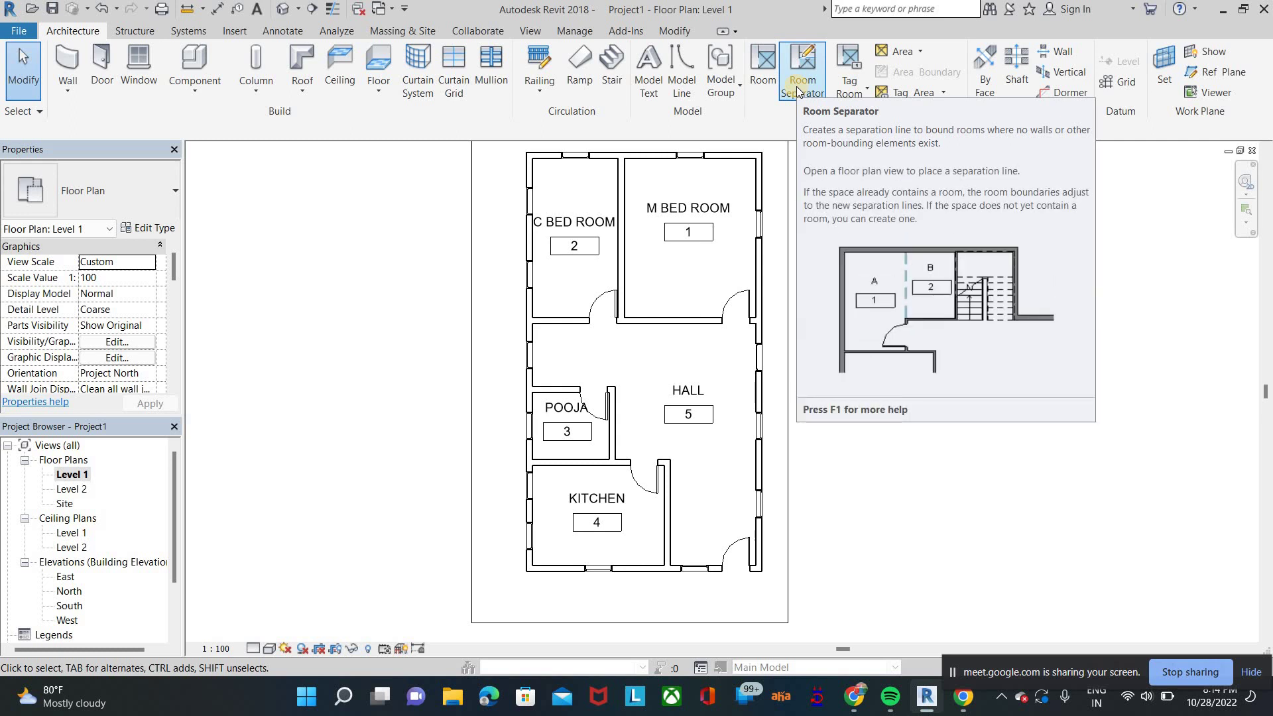
Step: Check existing room areas with the Room tool, cancel it, and activate Room Separator
left_click(762, 70)
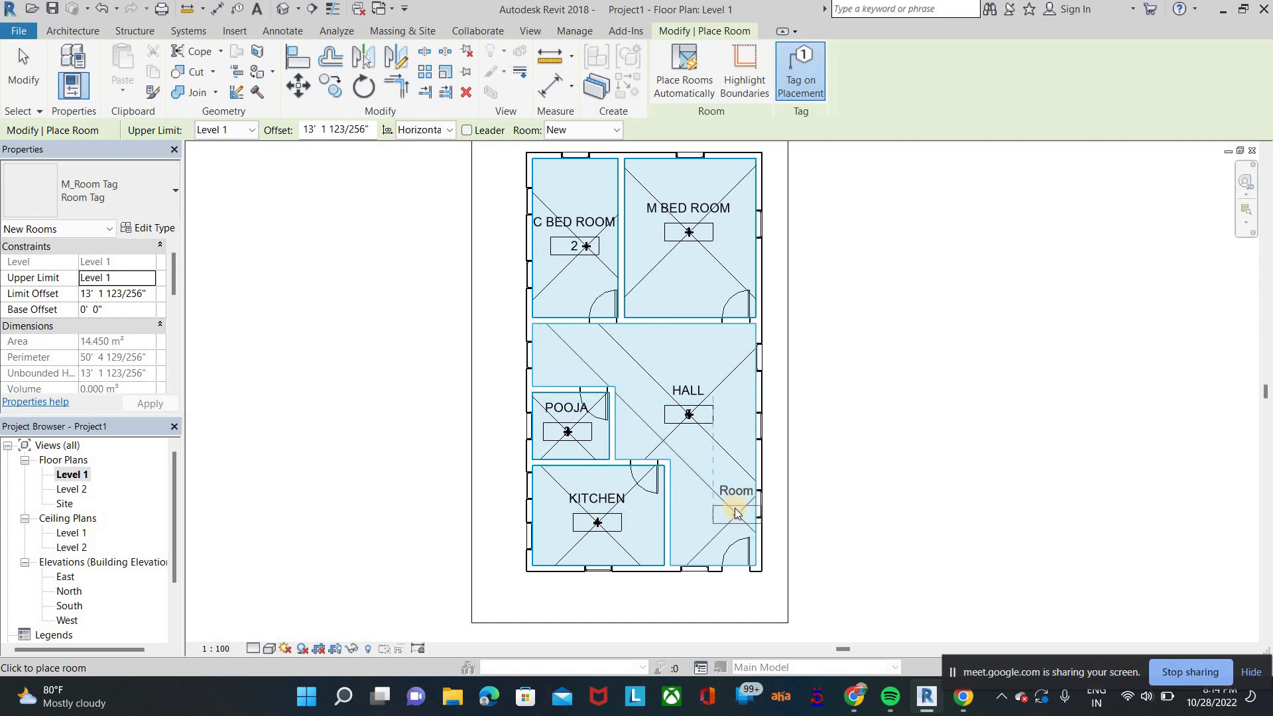
right_click(749, 242)
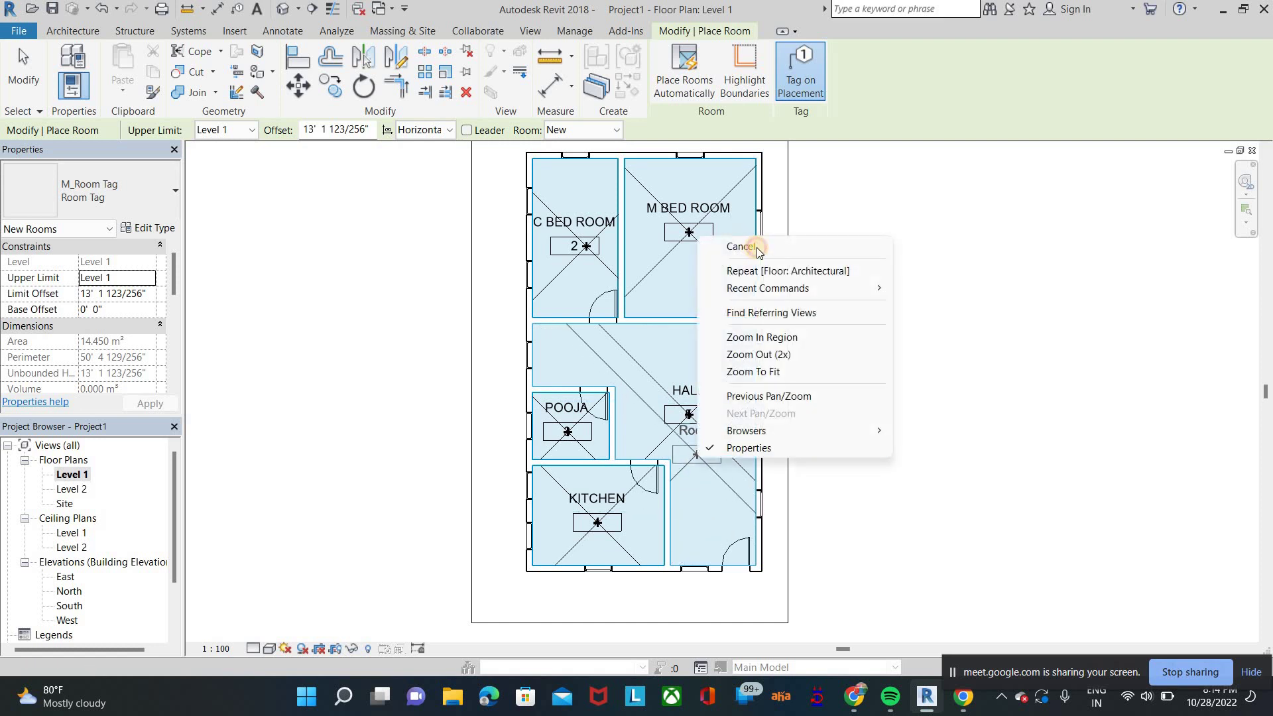
key("Return")
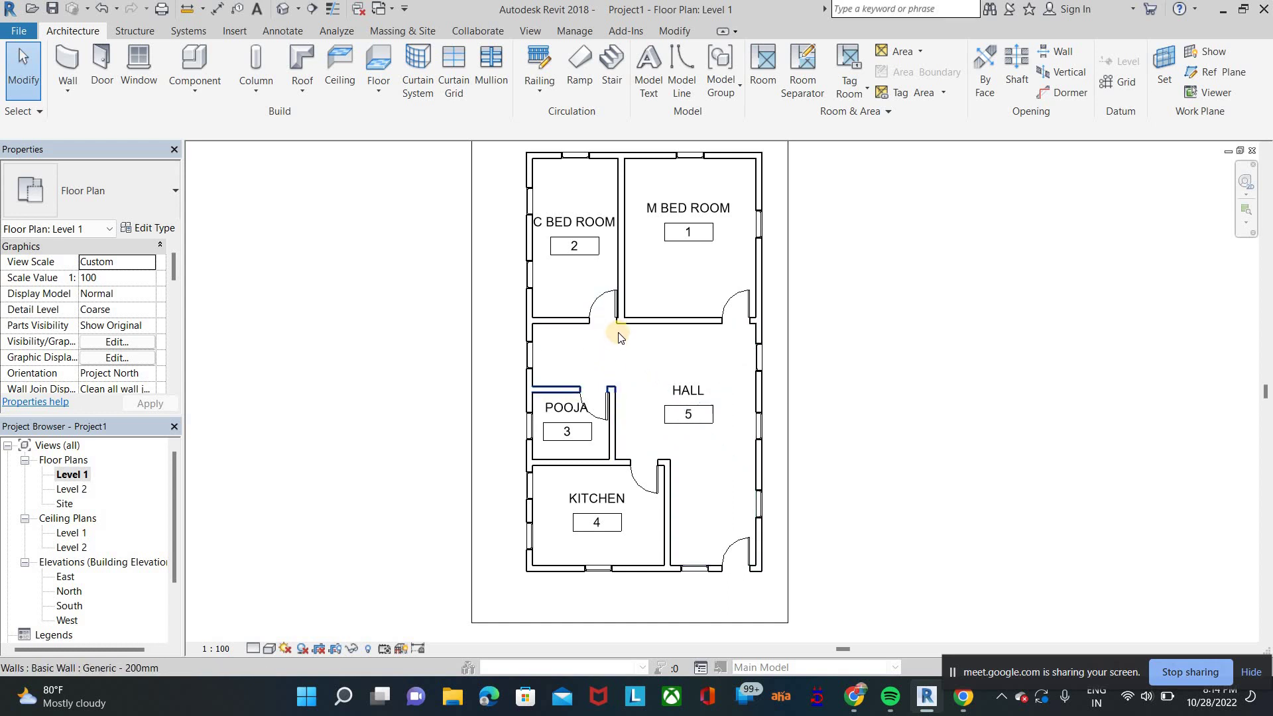
left_click(801, 60)
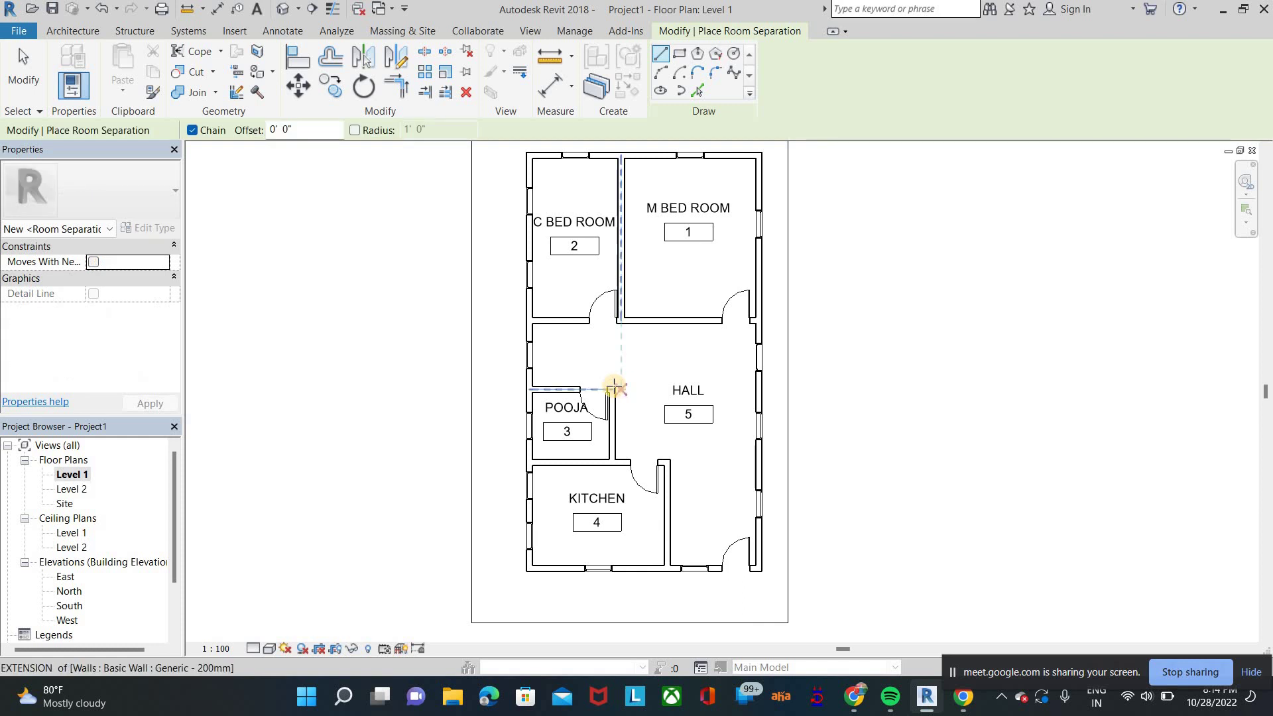
Step: Draw a vertical room separation line from the POOJA wall end up to the bedroom wall
left_click(612, 389)
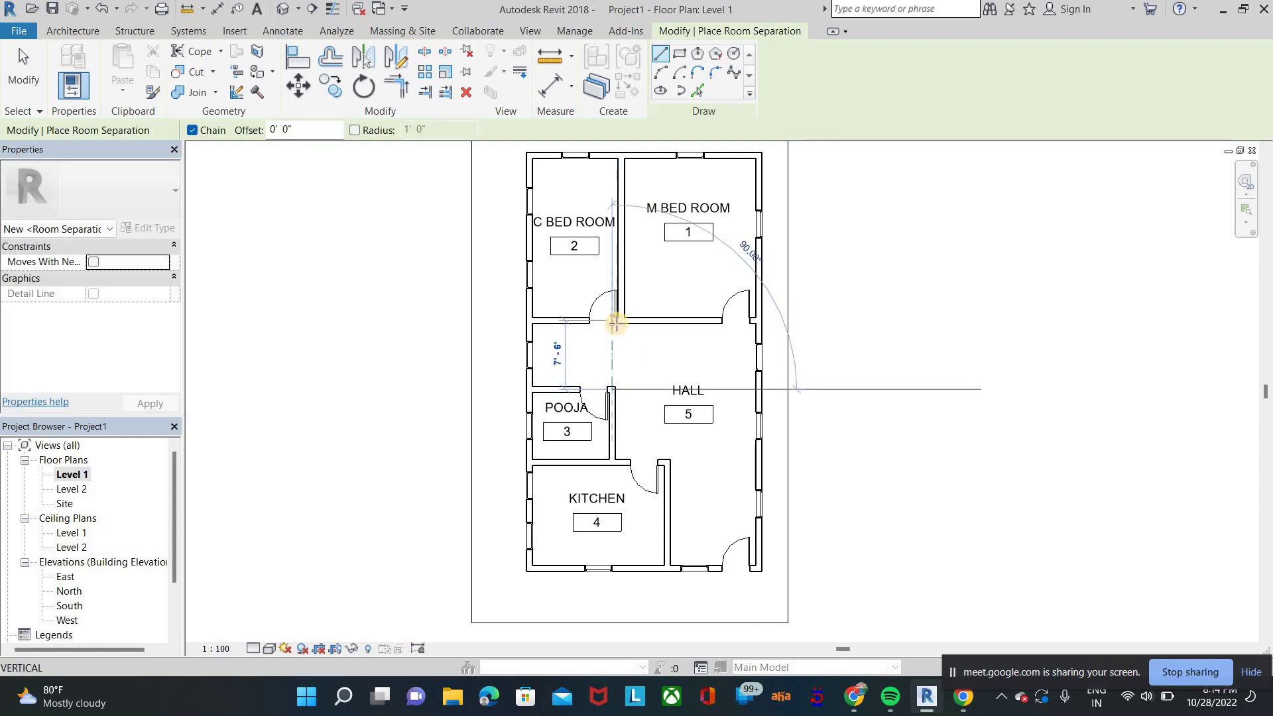
scroll(617, 324, "up", 2)
scroll(609, 323, "up", 2)
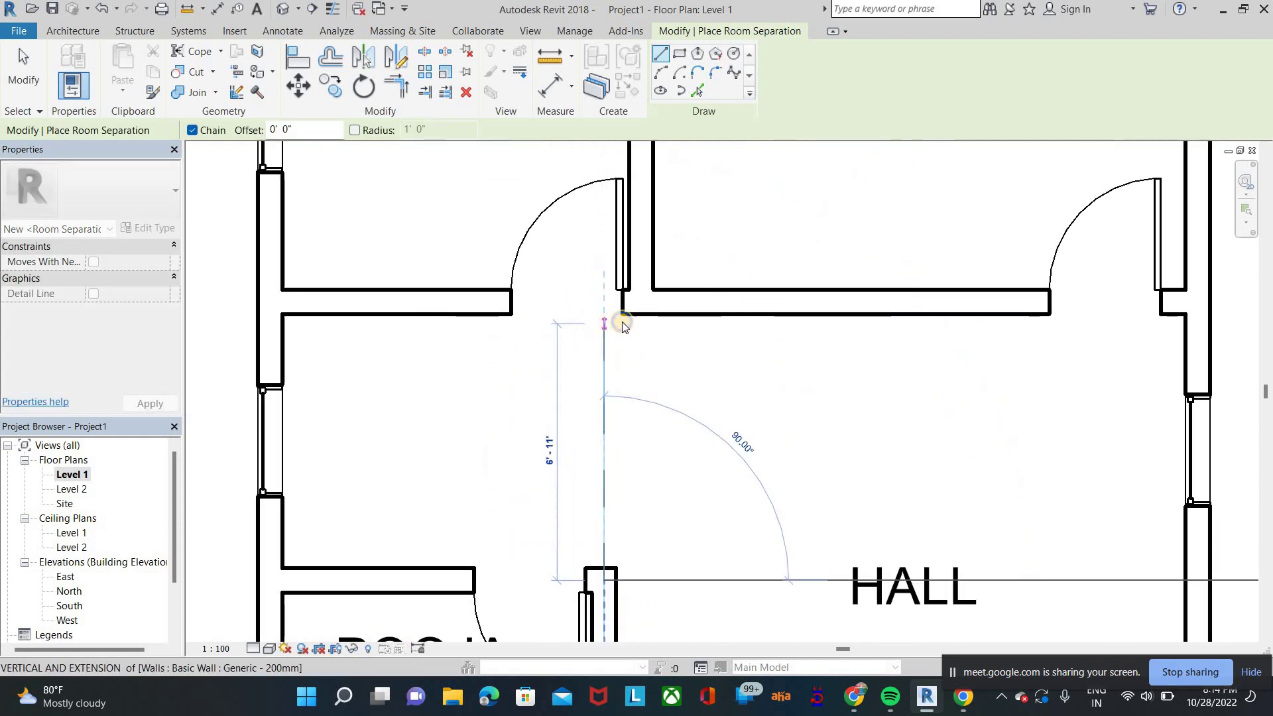
left_click(609, 325)
right_click(613, 327)
left_click(662, 335)
right_click(629, 333)
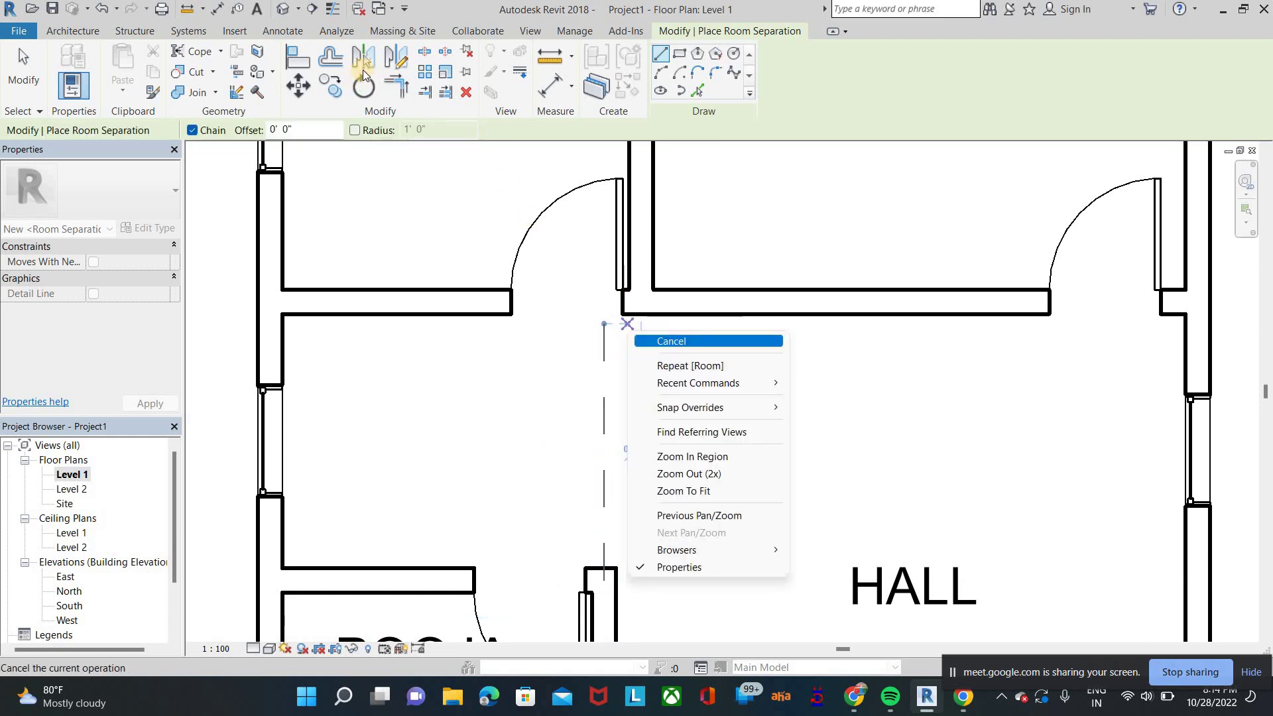
left_click(671, 341)
Step: Align the separation line with the wall face
left_click(675, 31)
left_click(298, 57)
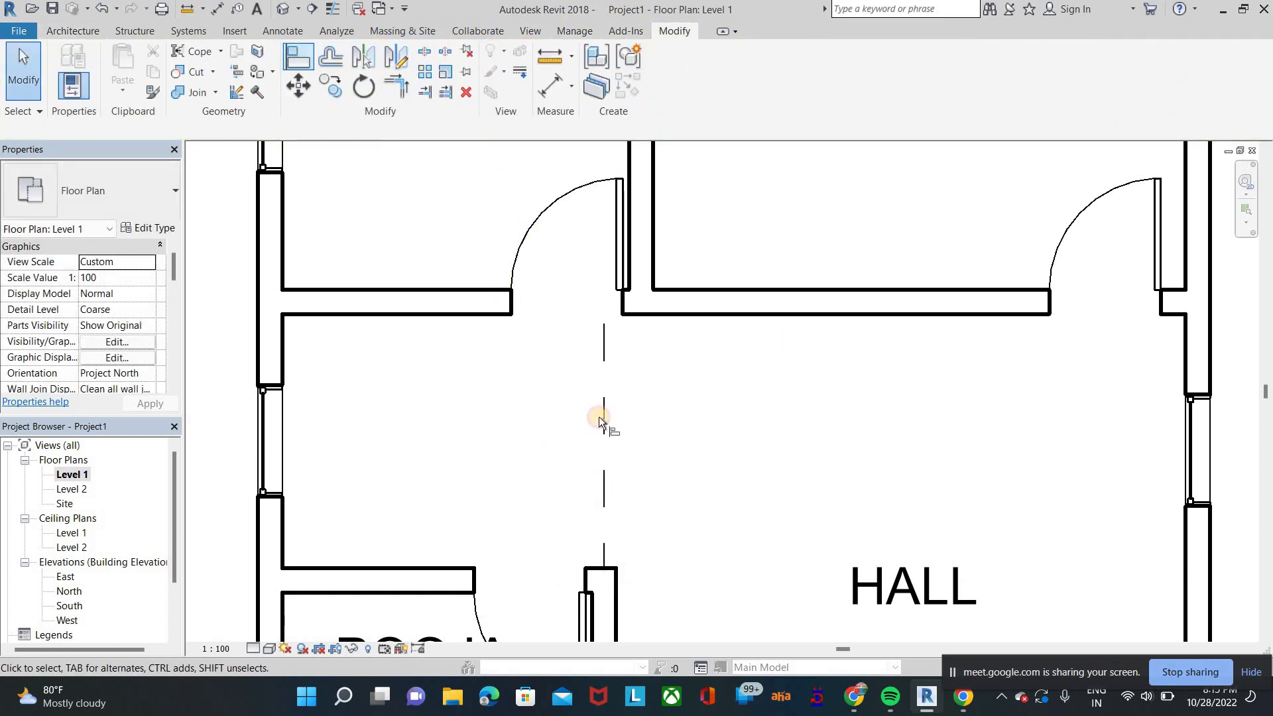
left_click(603, 428)
key("a")
key("l")
left_click(623, 304)
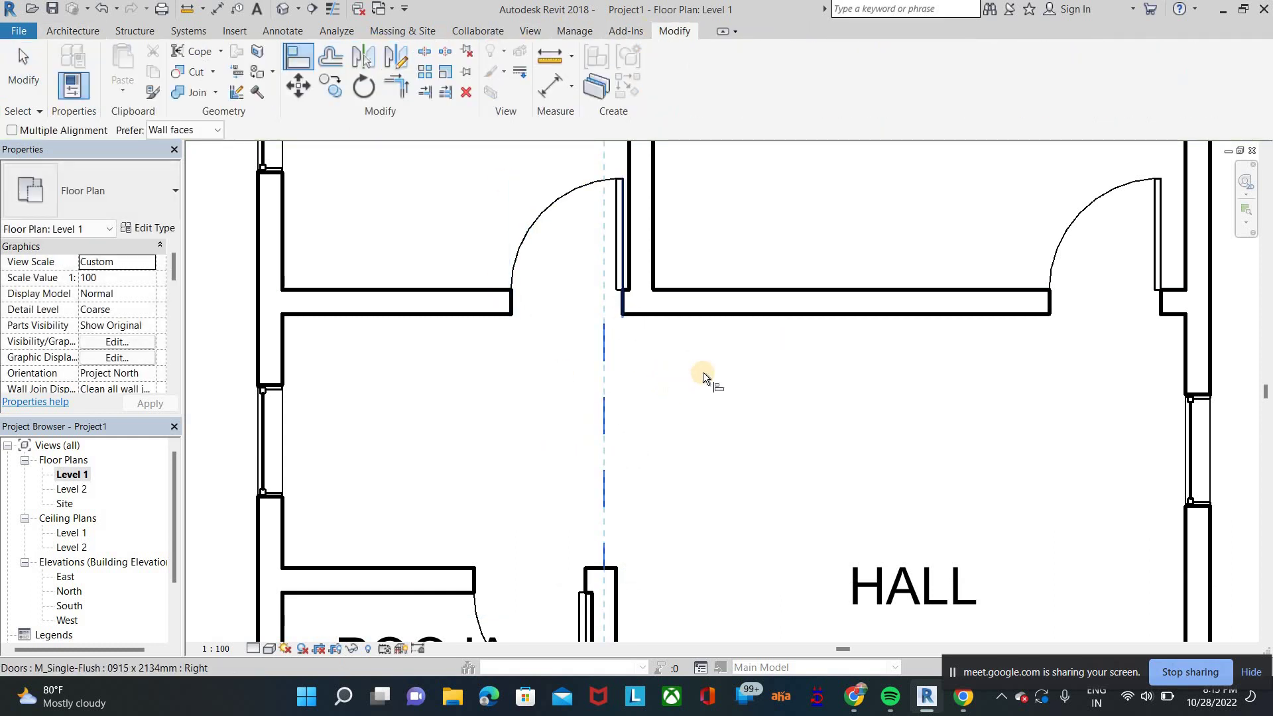
left_click(621, 252)
scroll(1060, 285, "down", 2)
right_click(1060, 285)
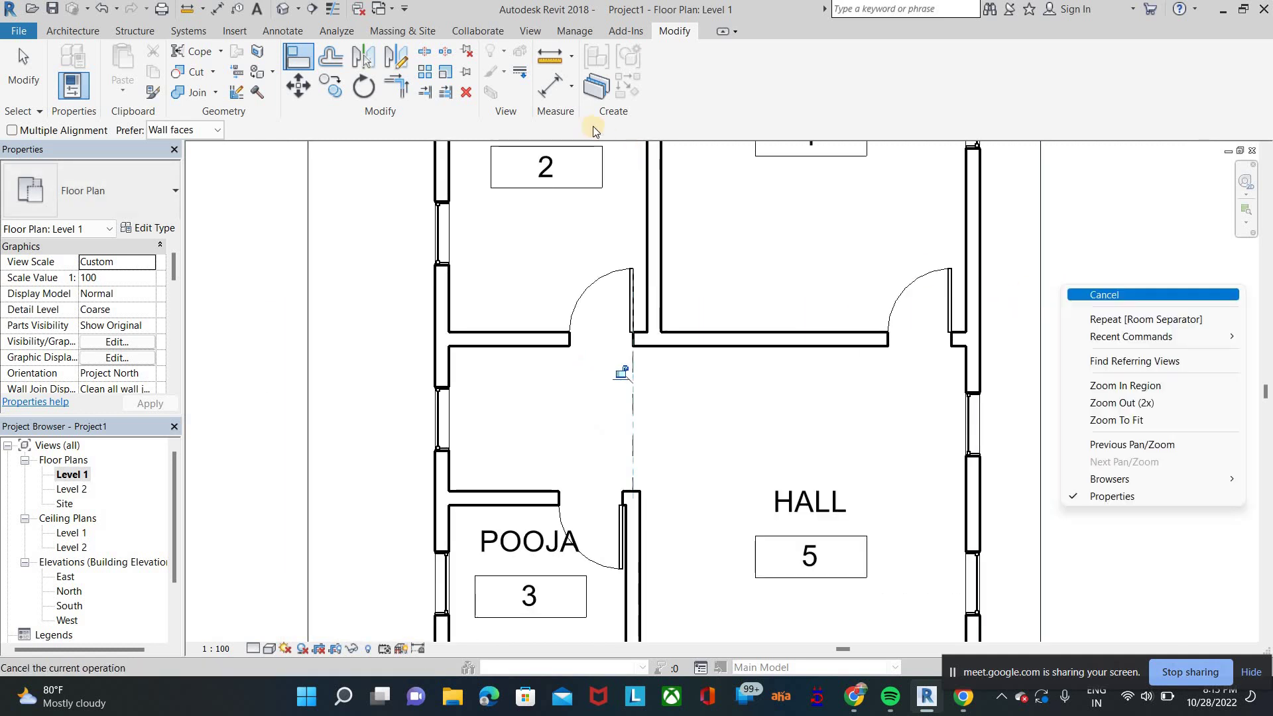
left_click(1078, 293)
left_click(73, 31)
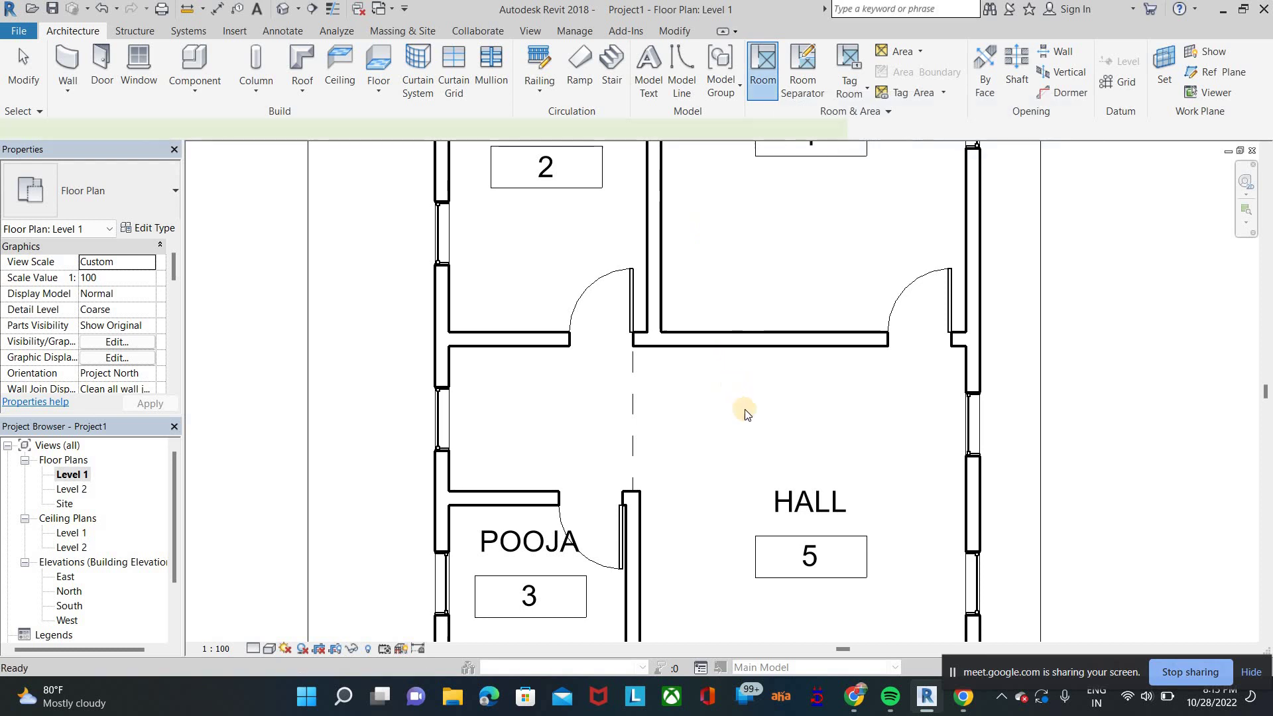
key("r")
key("m")
scroll(749, 392, "down", 2)
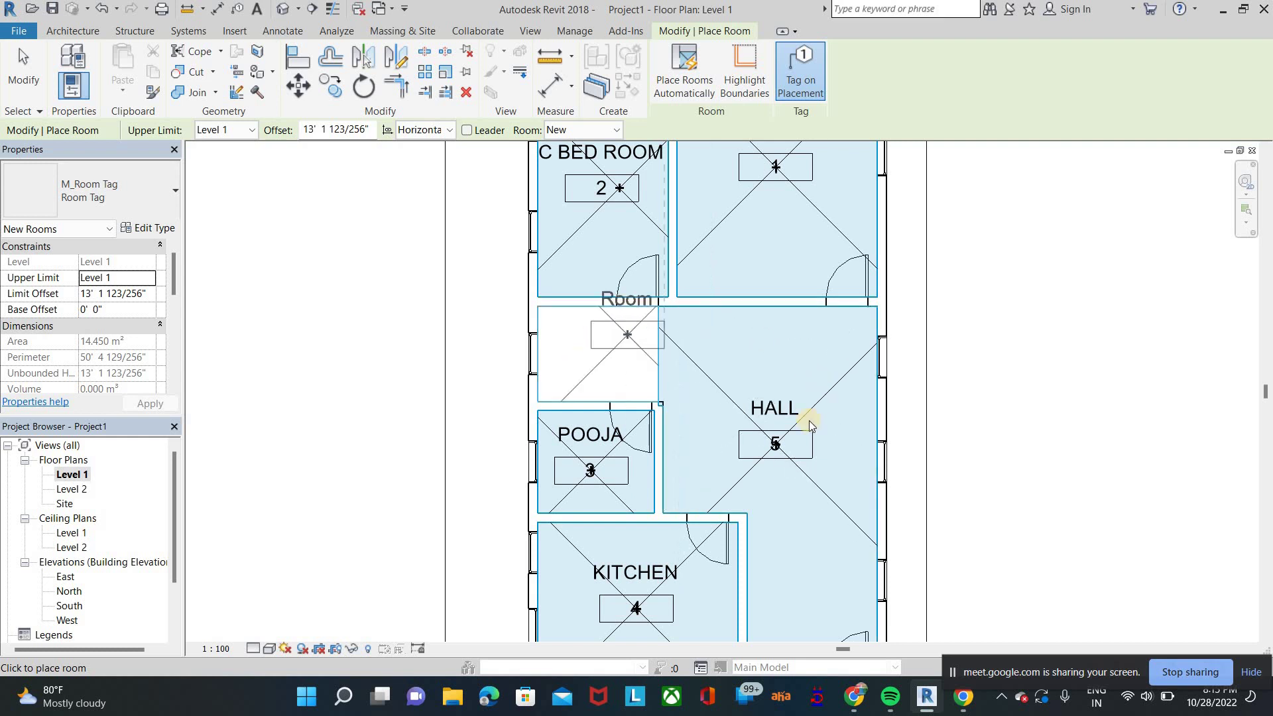
left_click(588, 358)
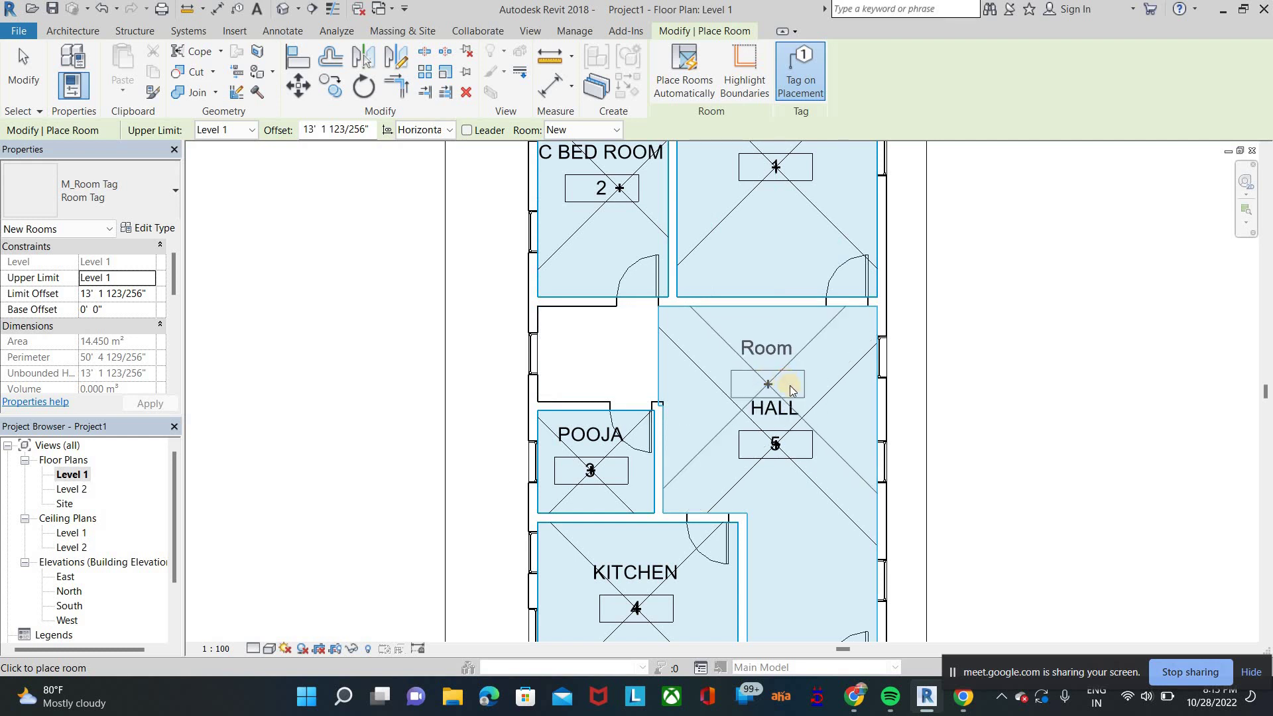
right_click(769, 380)
left_click(793, 389)
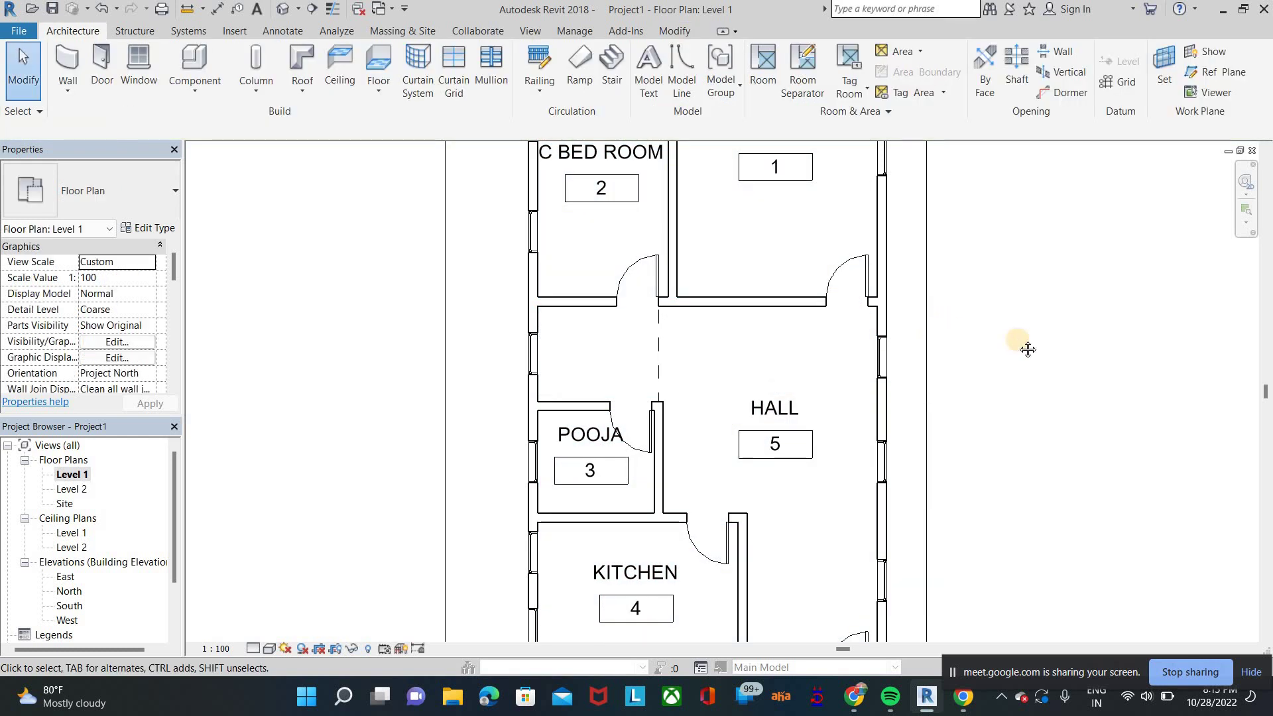
scroll(1001, 358, "down", 2)
middle_click_drag(980, 364, 945, 369)
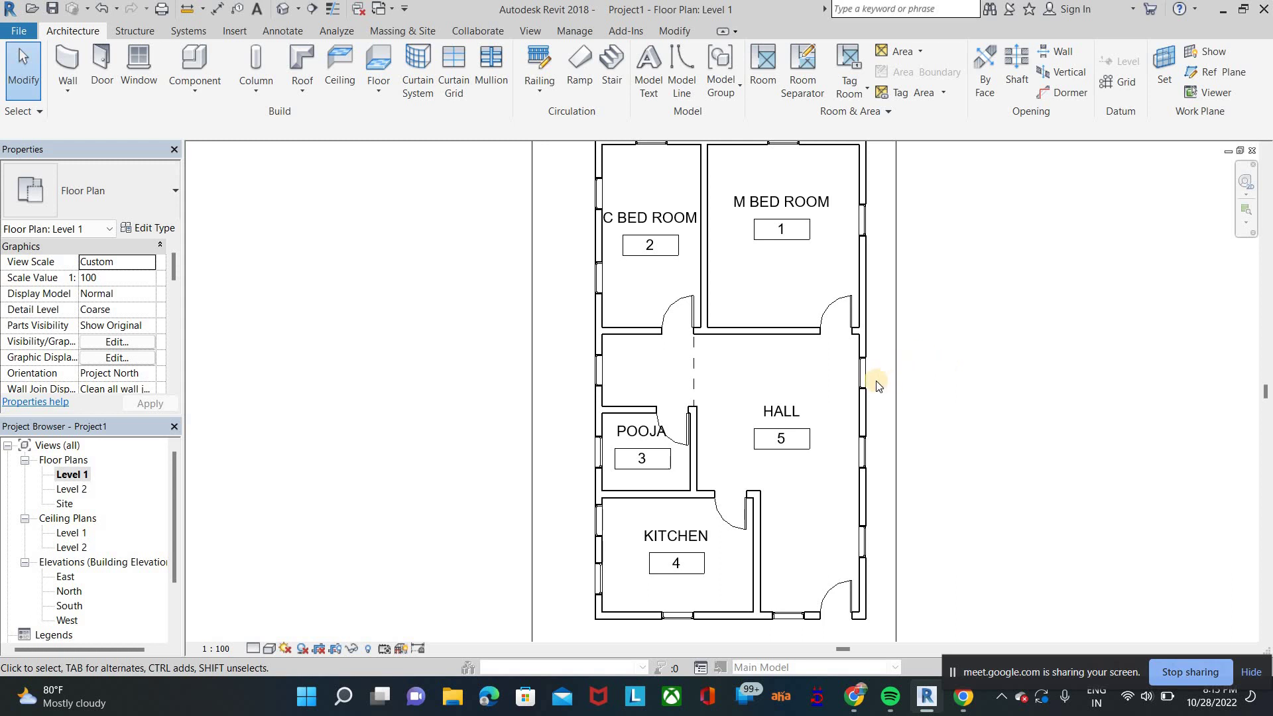
Step: Tag the POOJA room with a room tag and exit the Tag Room command
left_click(851, 88)
left_click(856, 122)
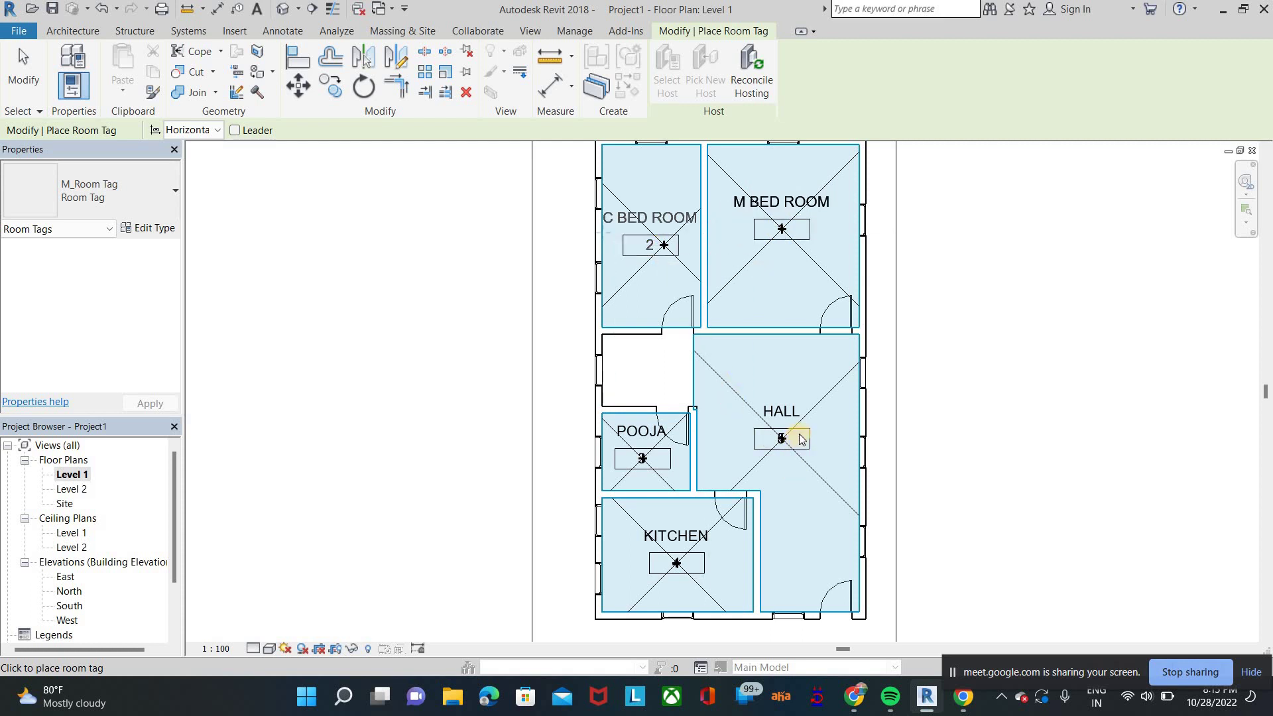
left_click(643, 464)
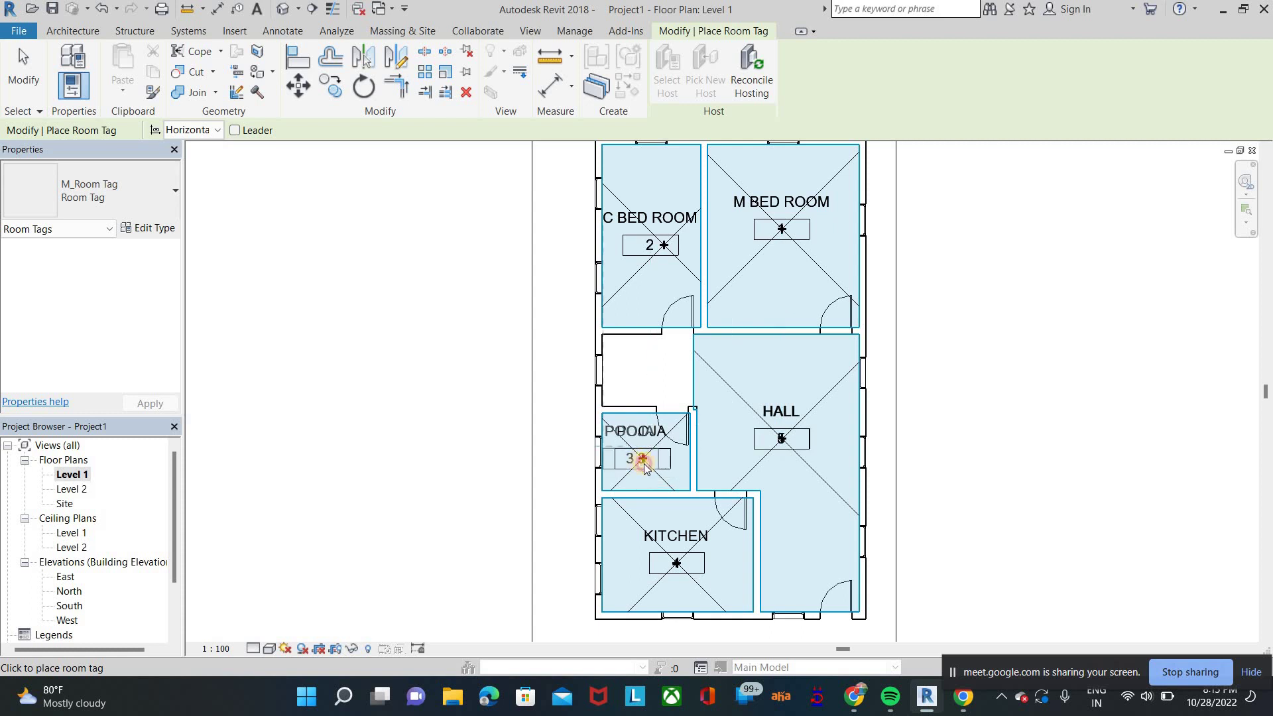
right_click(948, 258)
left_click(985, 264)
right_click(993, 281)
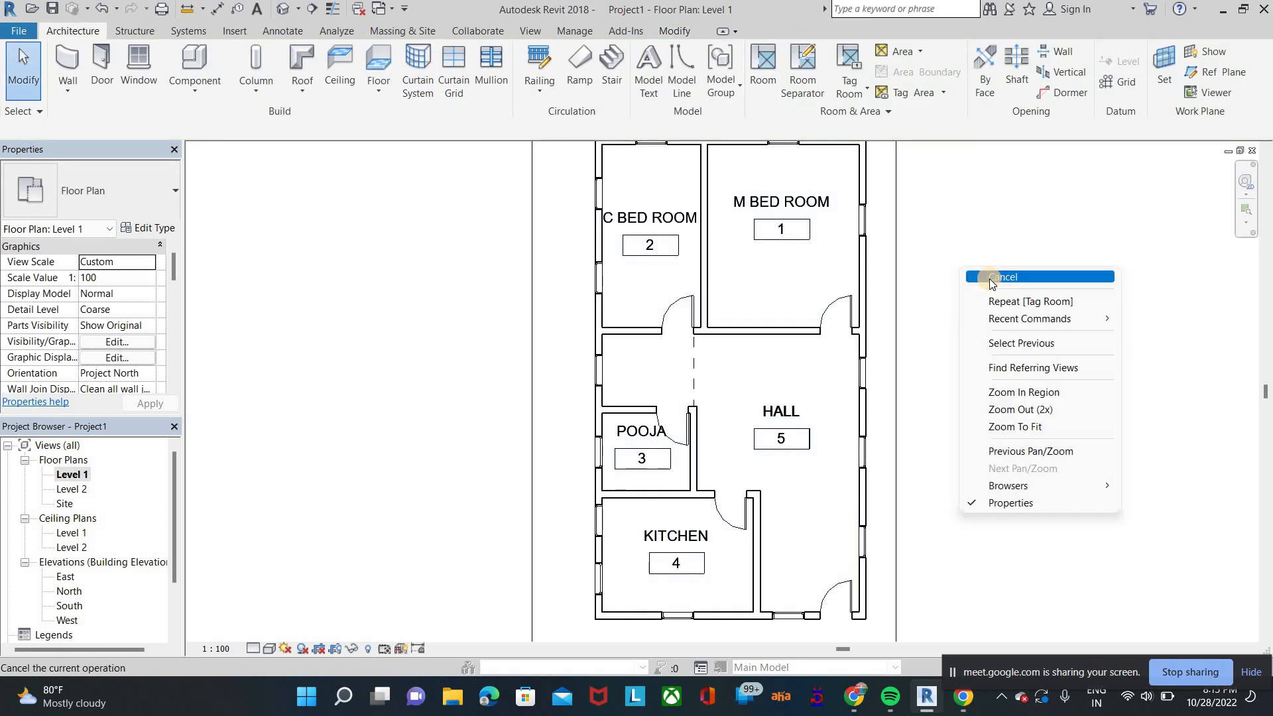
left_click(991, 278)
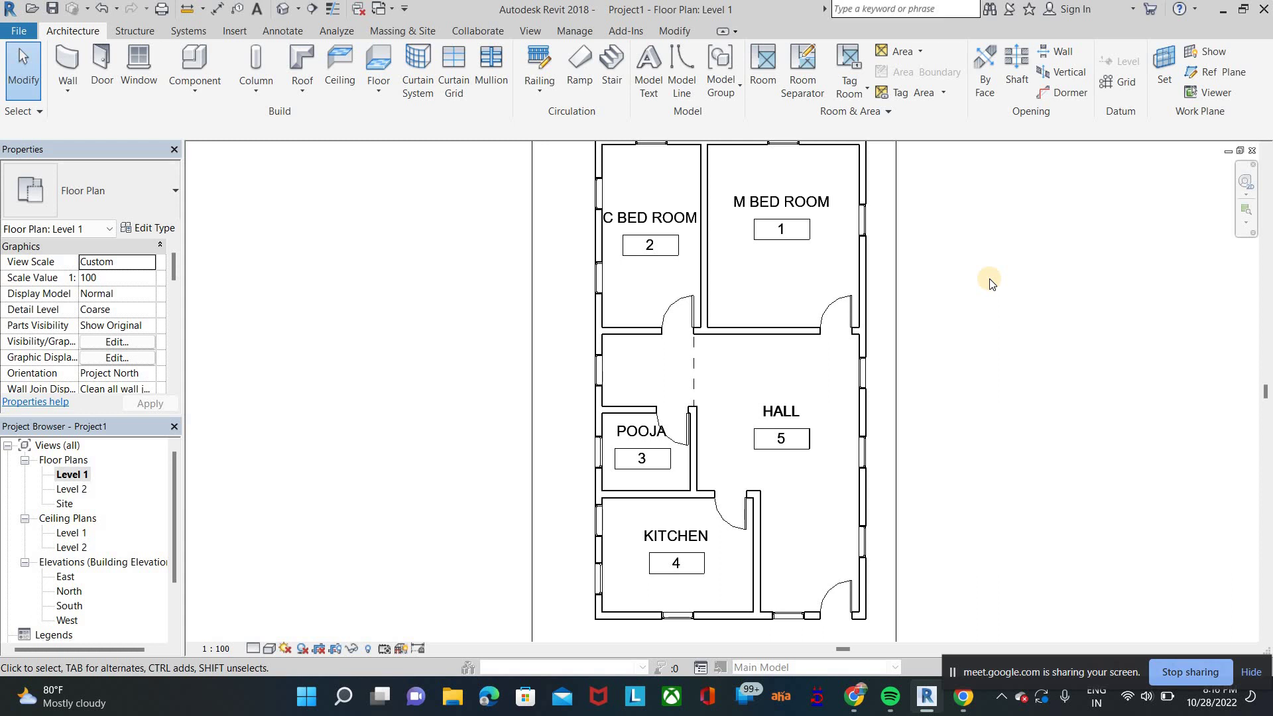
Step: Create a Rentable area plan for Level 1 with automatic boundary lines on external walls
left_click(914, 53)
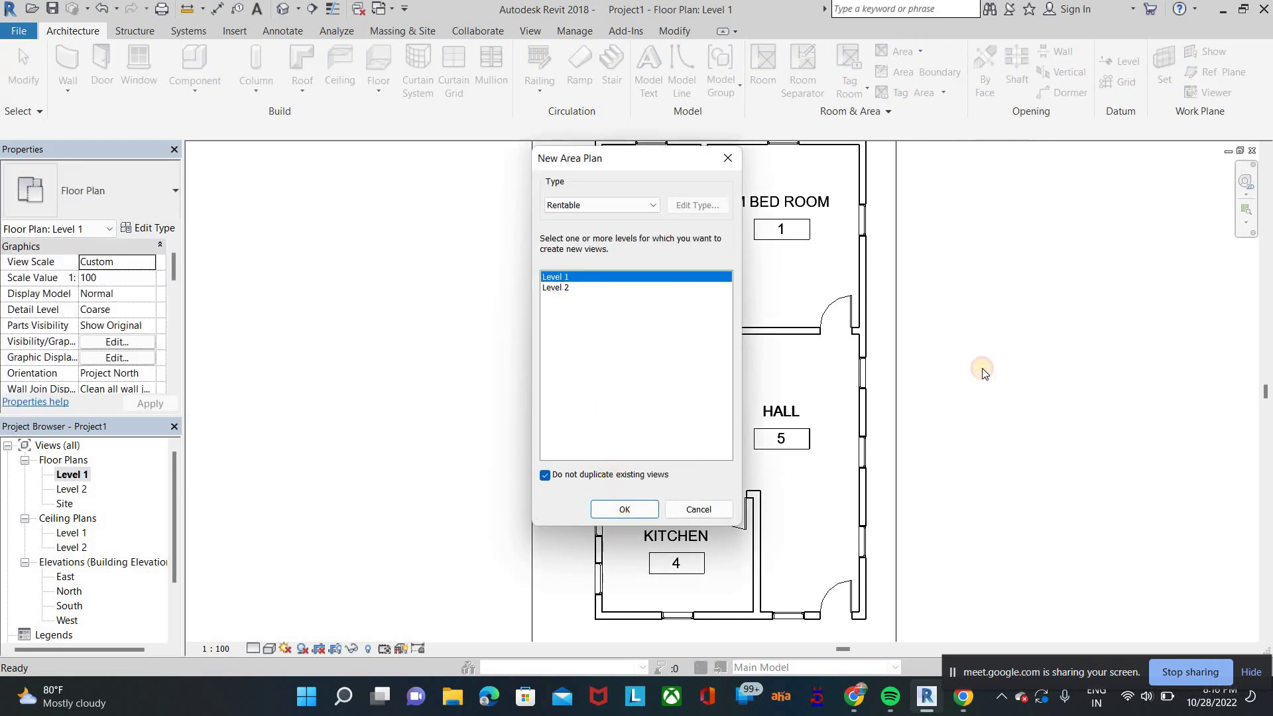
key("Return")
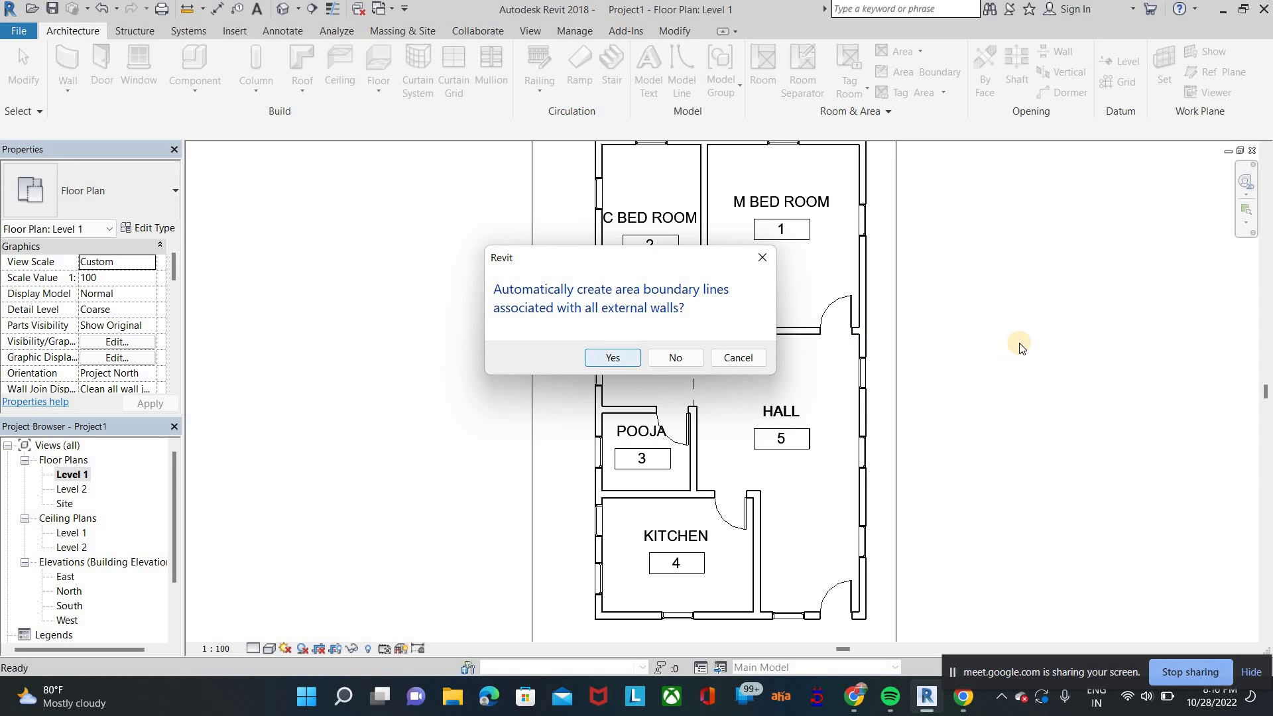
key("Return")
Step: Try placing an area in the plan, cancel it, and start Tag Area
scroll(734, 311, "up", 4)
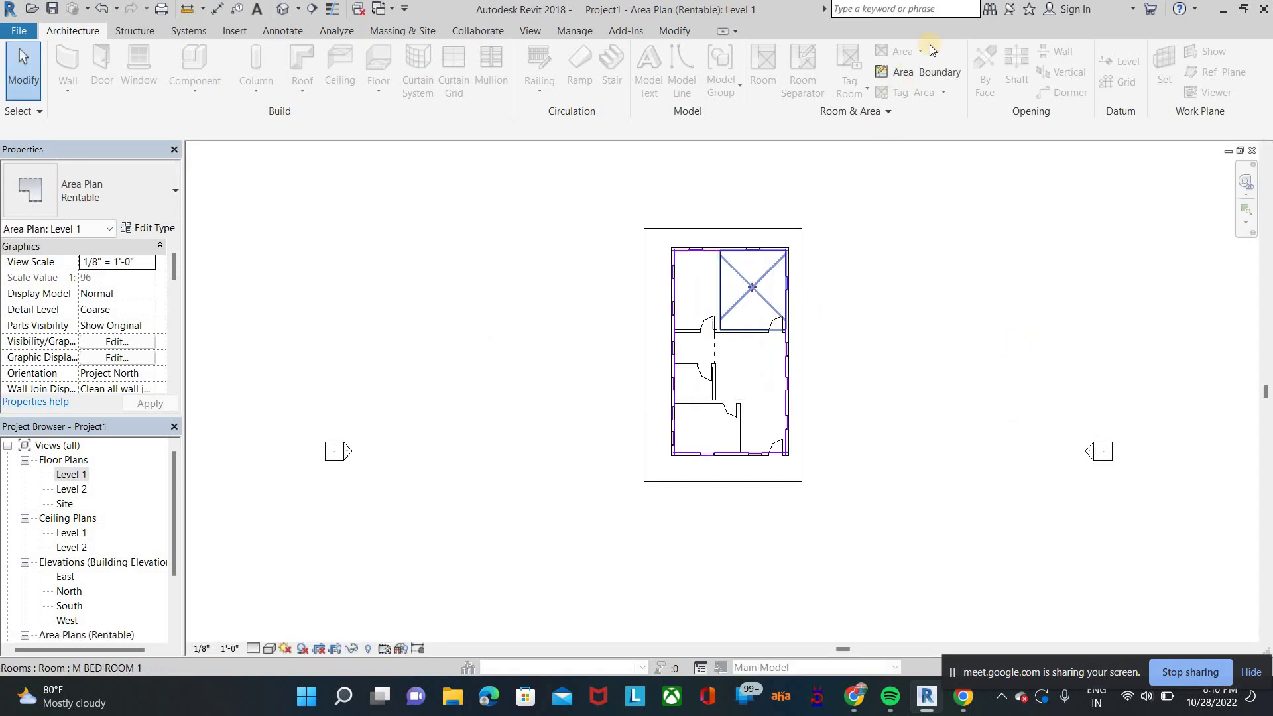
left_click(918, 51)
left_click(915, 114)
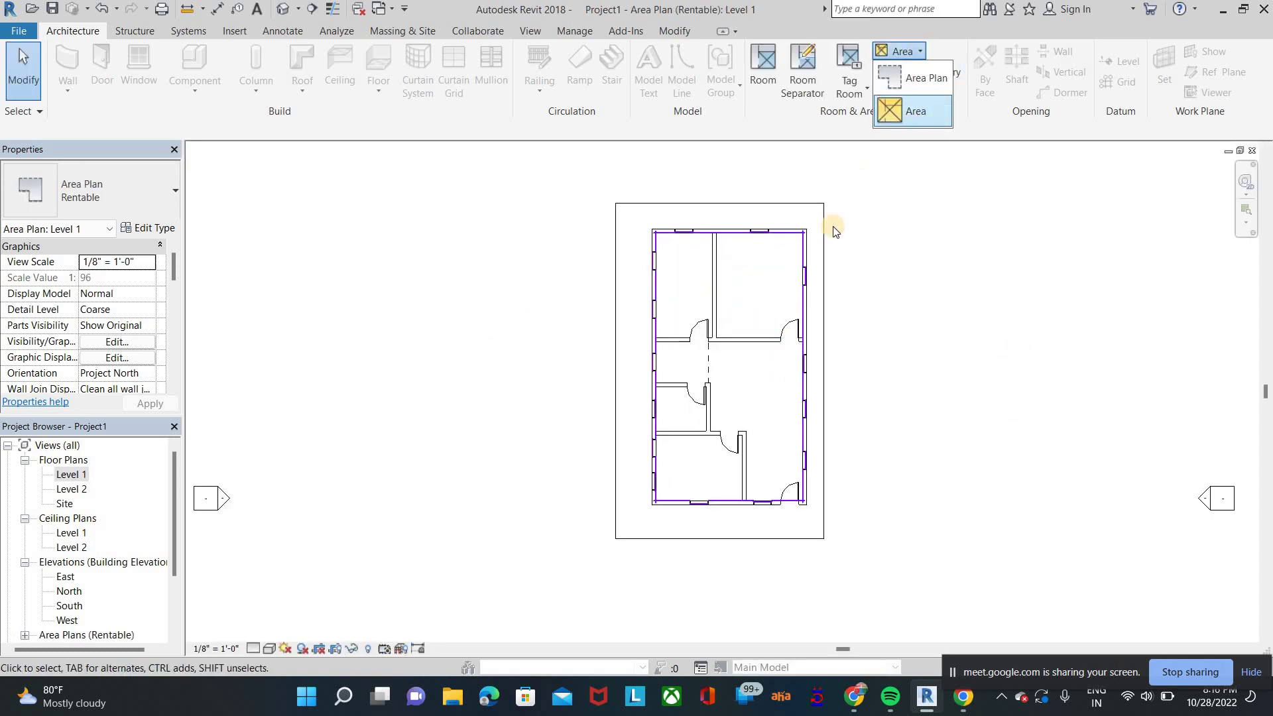
left_click(739, 332)
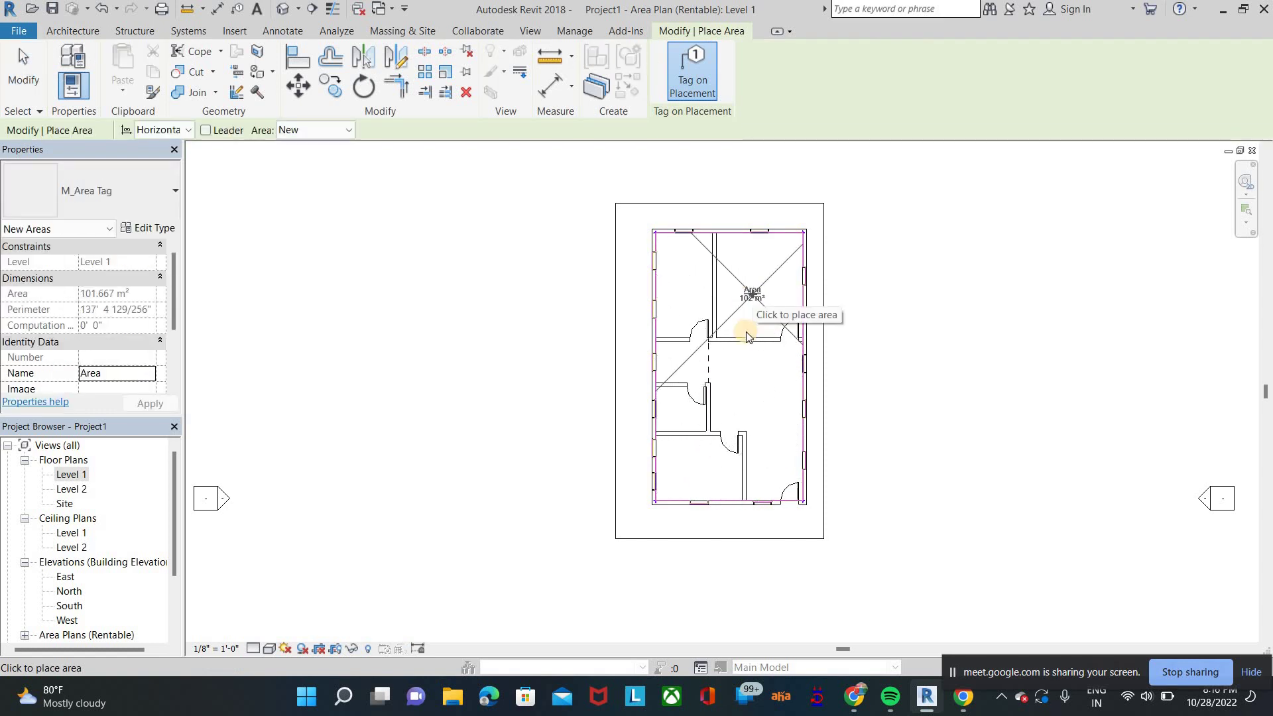
scroll(748, 332, "up", 4)
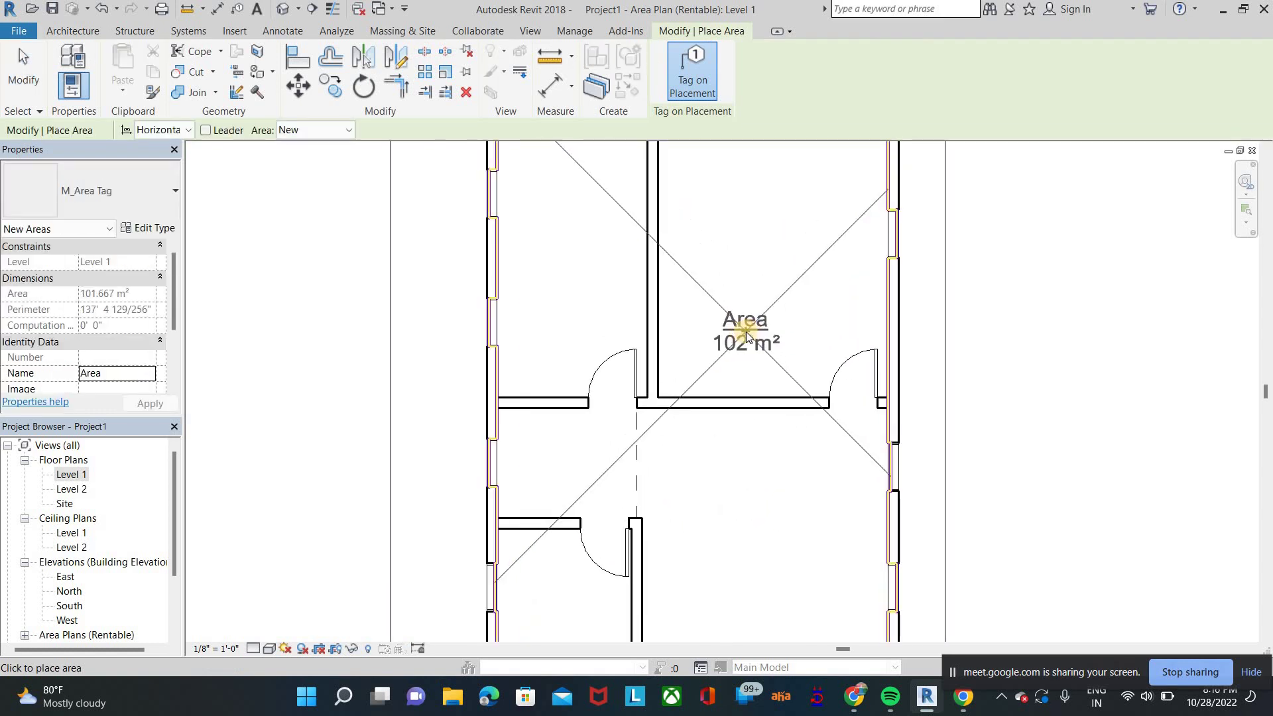
scroll(747, 335, "down", 4)
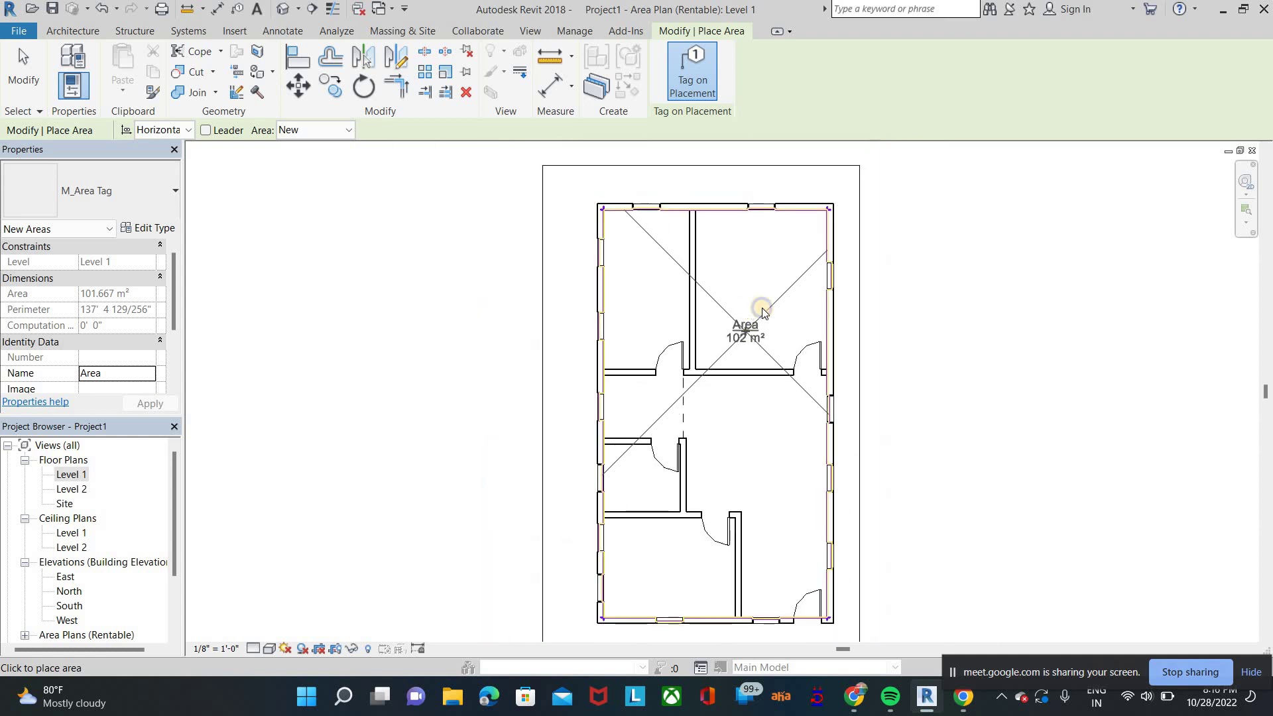
right_click(765, 311)
left_click(819, 316)
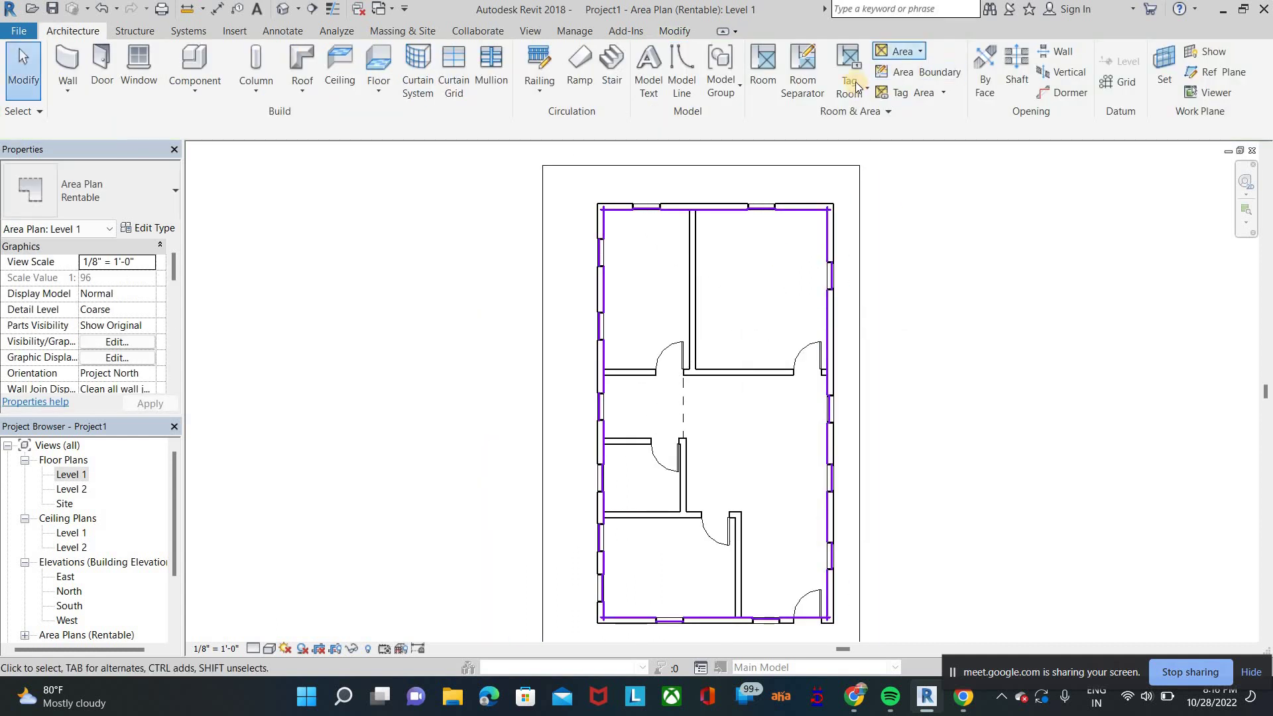
left_click(920, 94)
Step: Draw rectangular area boundaries around the M BED ROOM and C BED ROOM
left_click(71, 31)
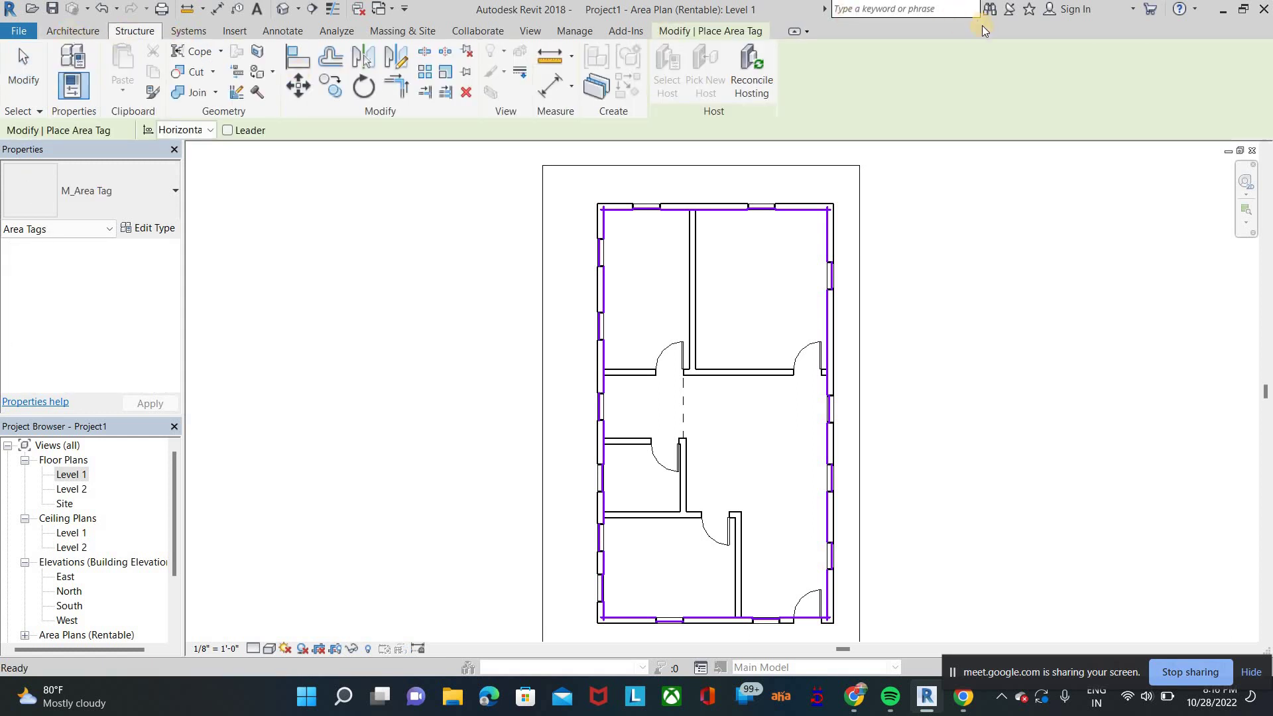
left_click(918, 71)
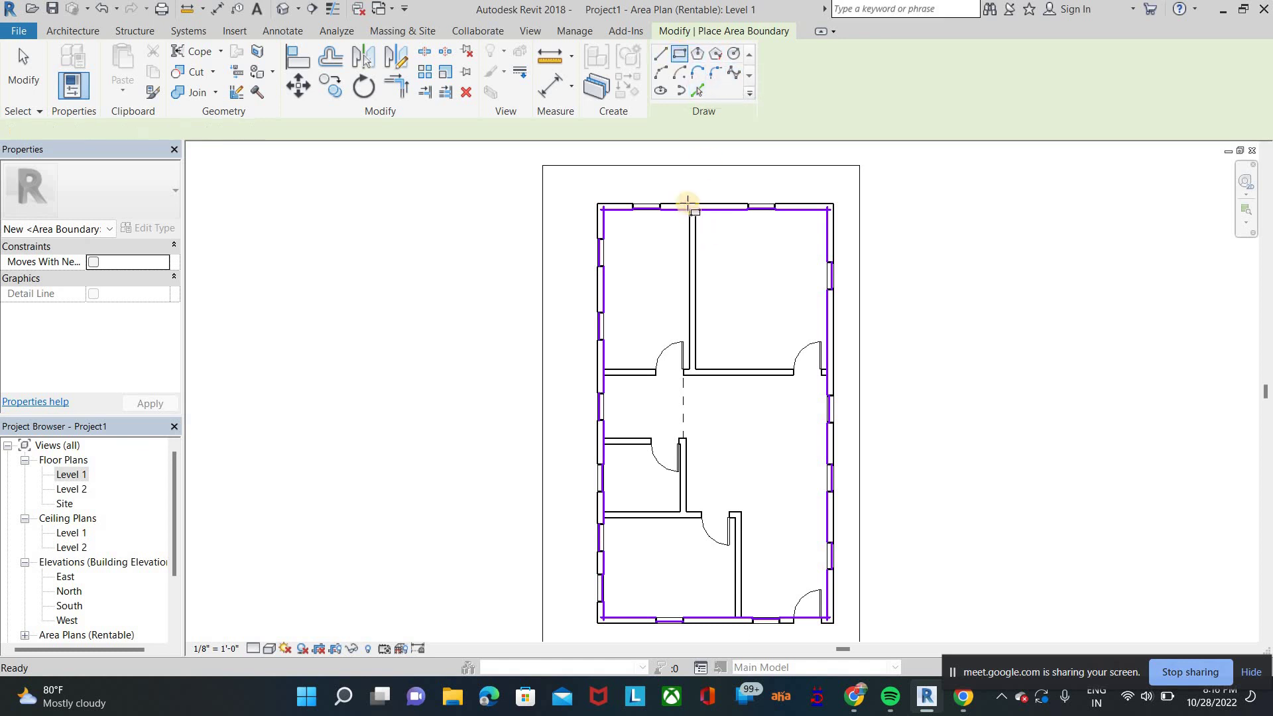
scroll(690, 195, "up", 2)
left_click(679, 53)
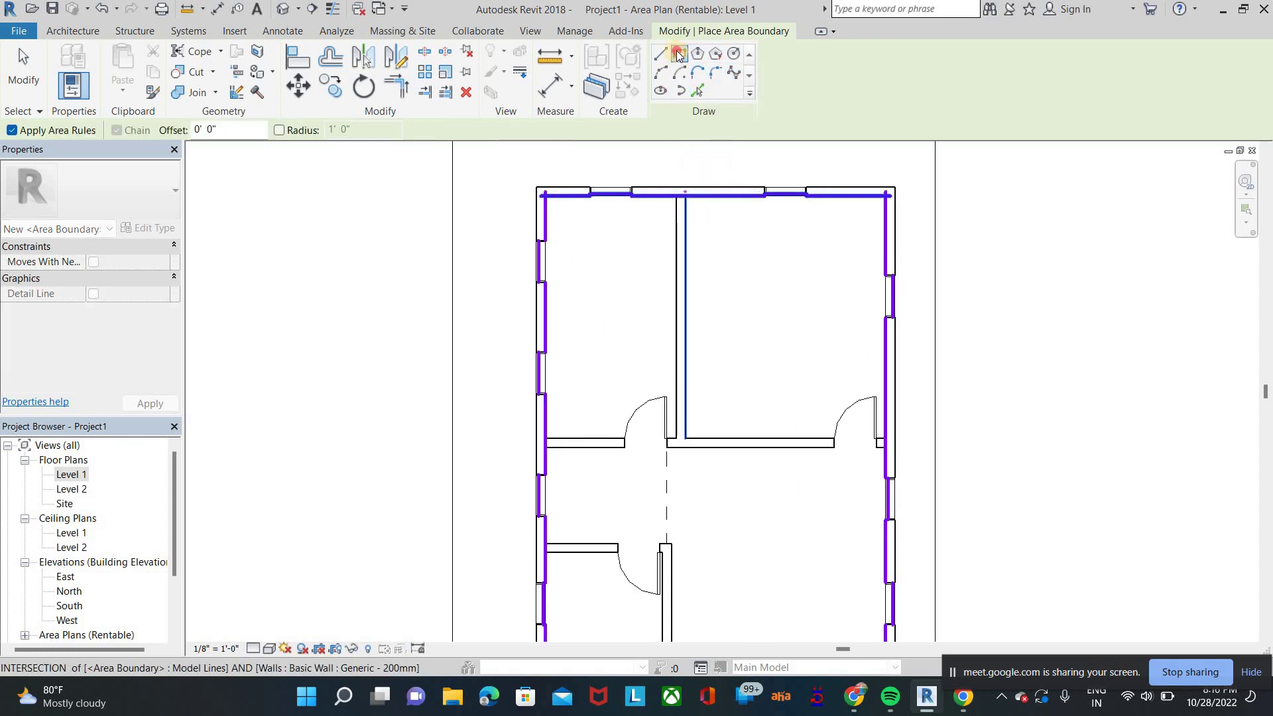
left_click(687, 197)
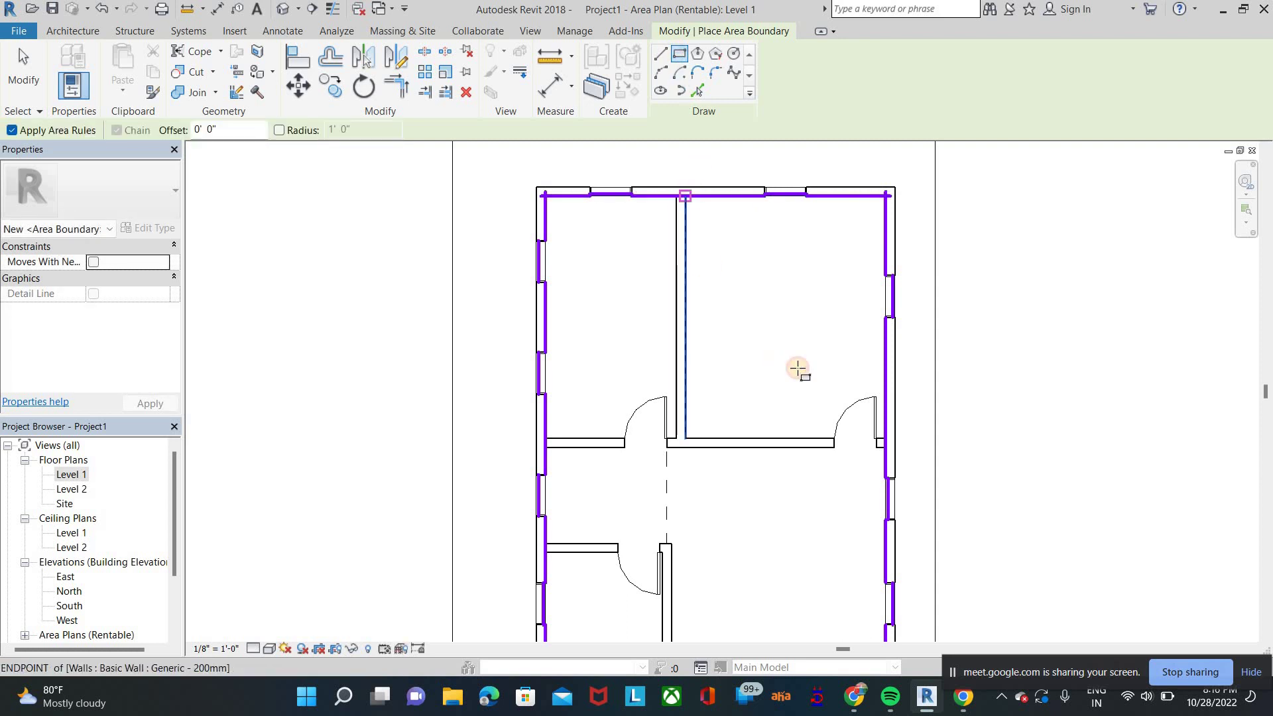
left_click(880, 438)
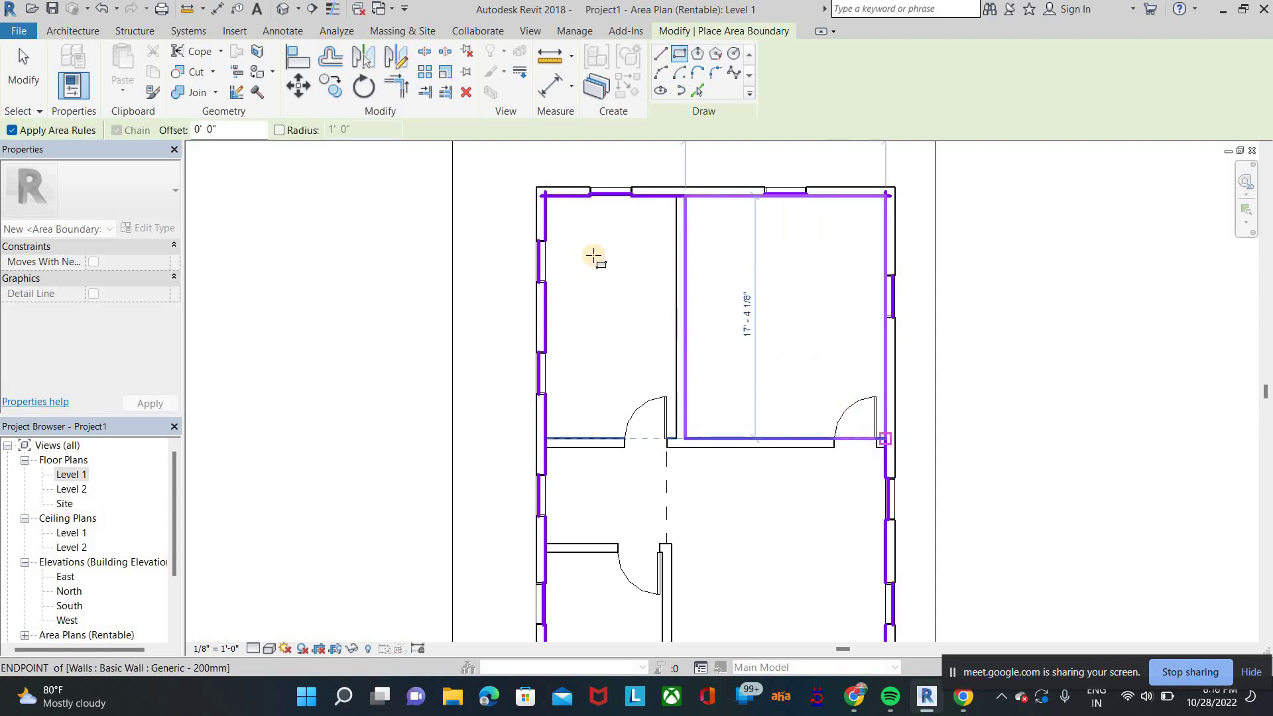
left_click(544, 194)
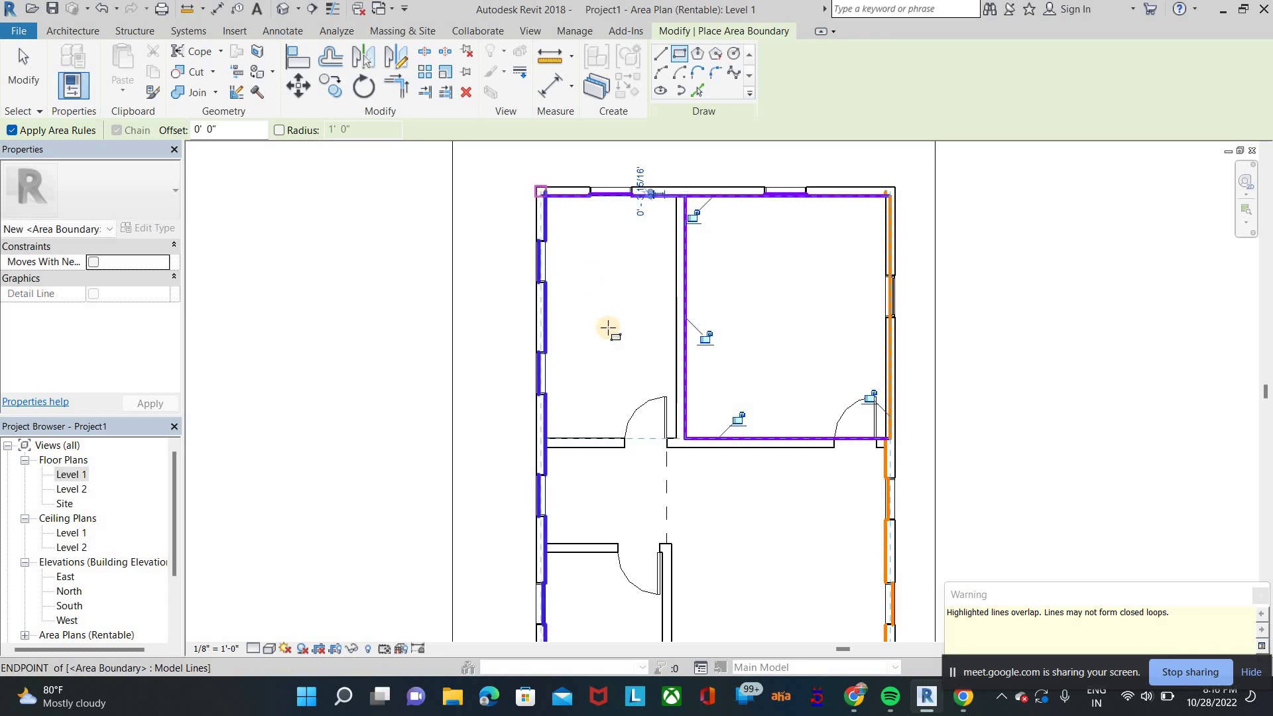
left_click(674, 440)
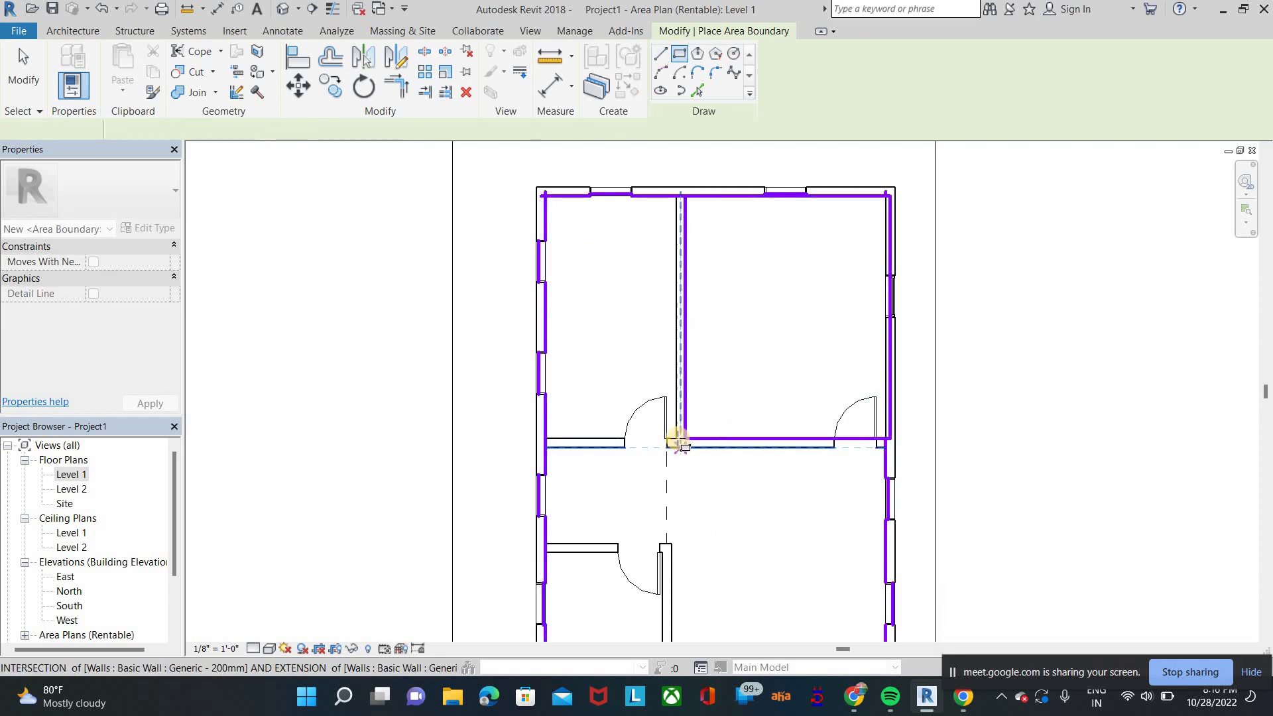
scroll(549, 196, "up", 4)
left_click(553, 197)
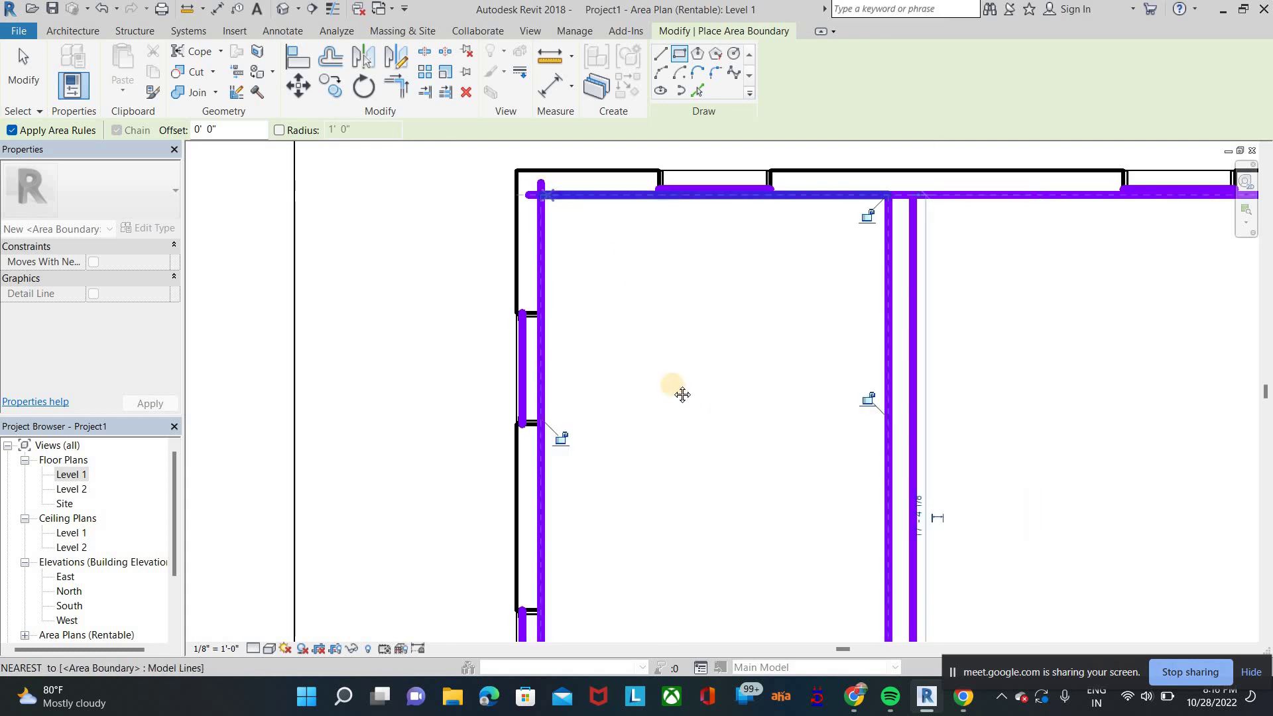
Step: Draw rectangular area boundaries around the POOJA room and the KITCHEN
middle_click_drag(679, 392, 606, 279)
scroll(604, 273, "down", 4)
middle_click_drag(557, 530, 478, 323)
scroll(470, 434, "up", 3)
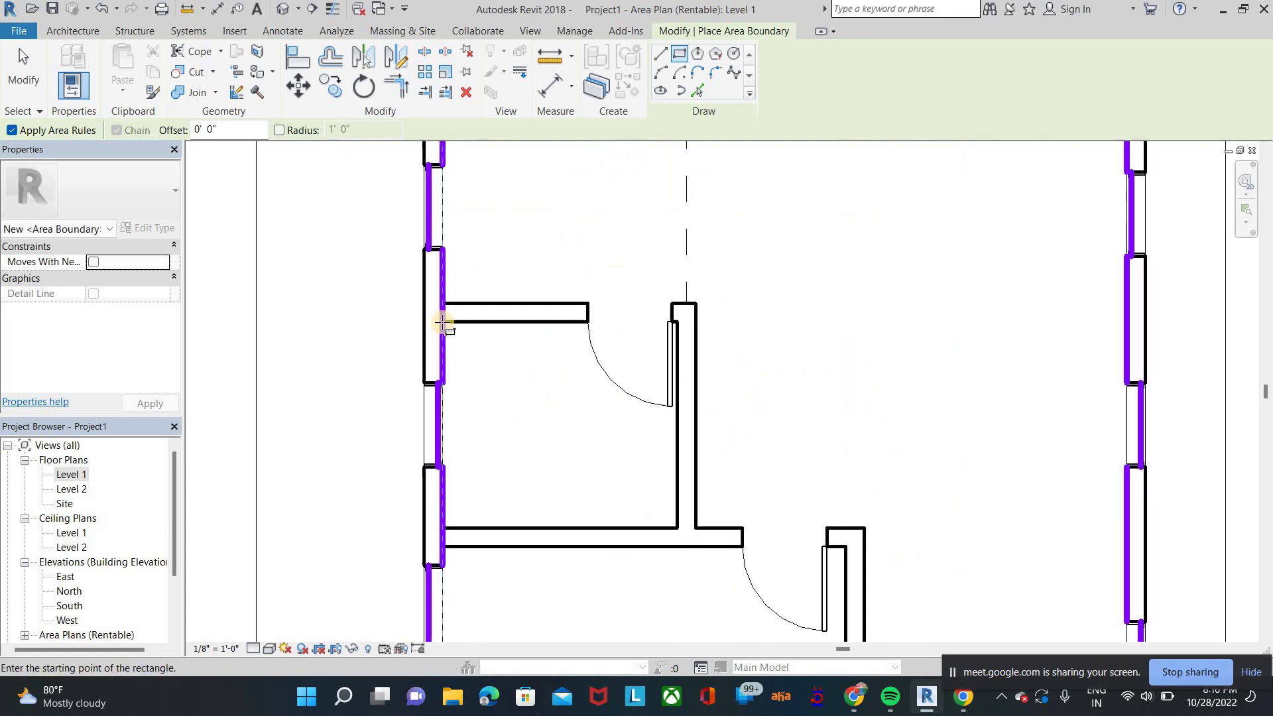
left_click(445, 323)
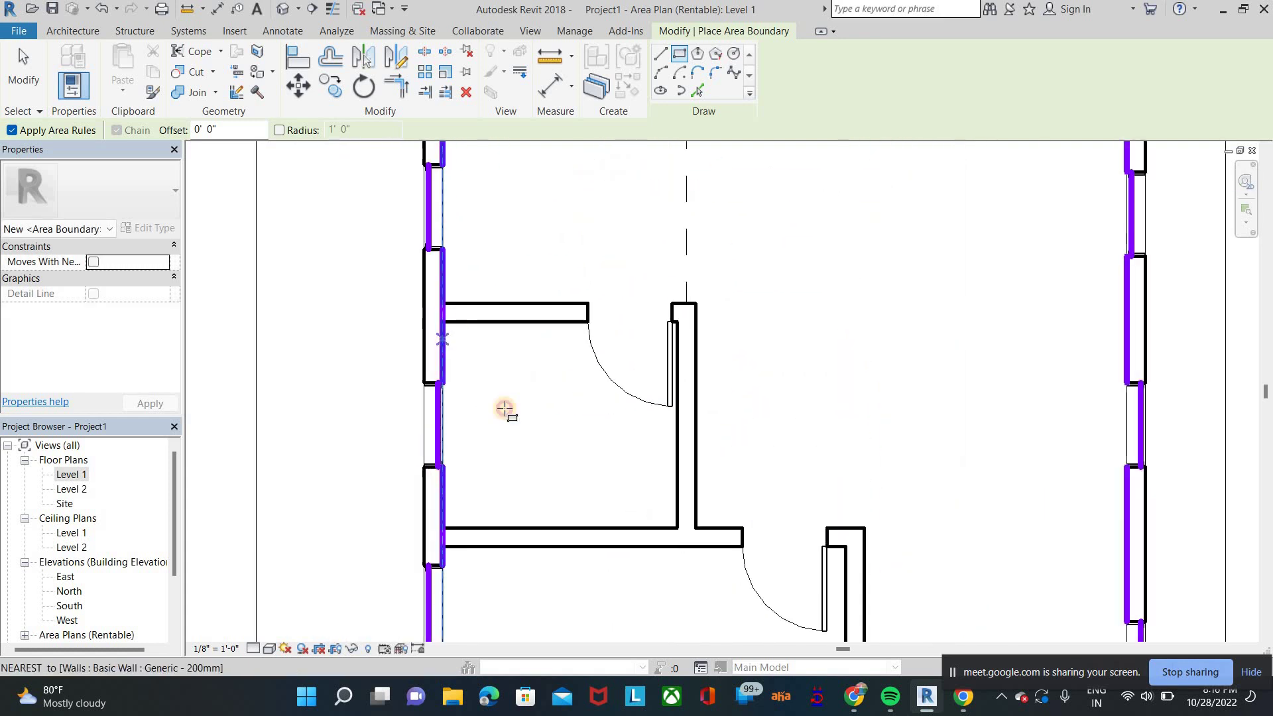
left_click(676, 528)
scroll(586, 420, "down", 3)
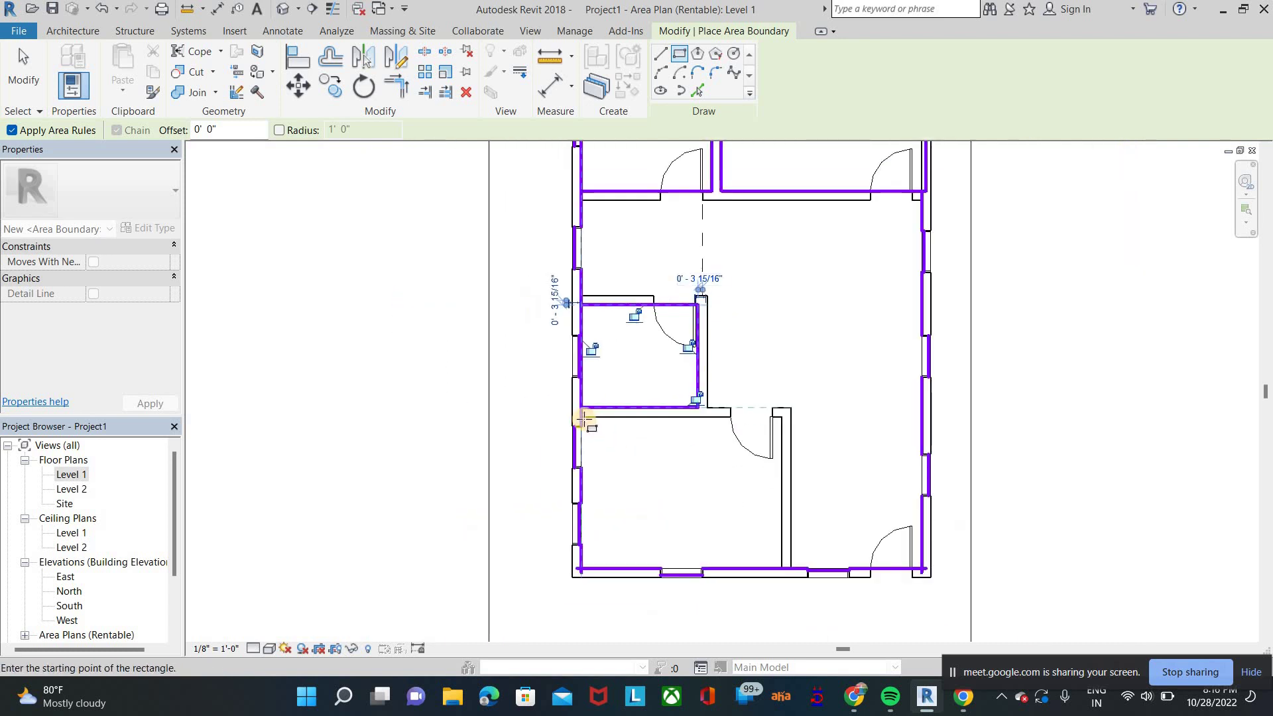
scroll(583, 419, "up", 3)
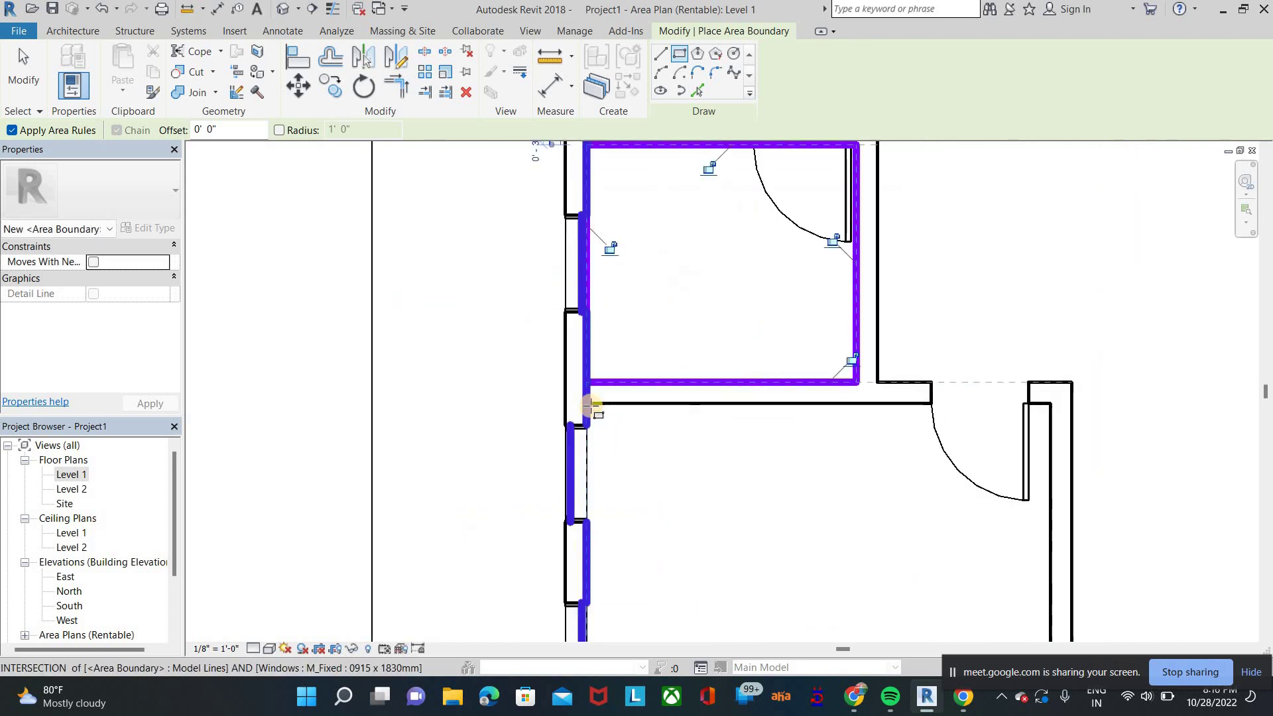
left_click(591, 405)
scroll(808, 565, "down", 2)
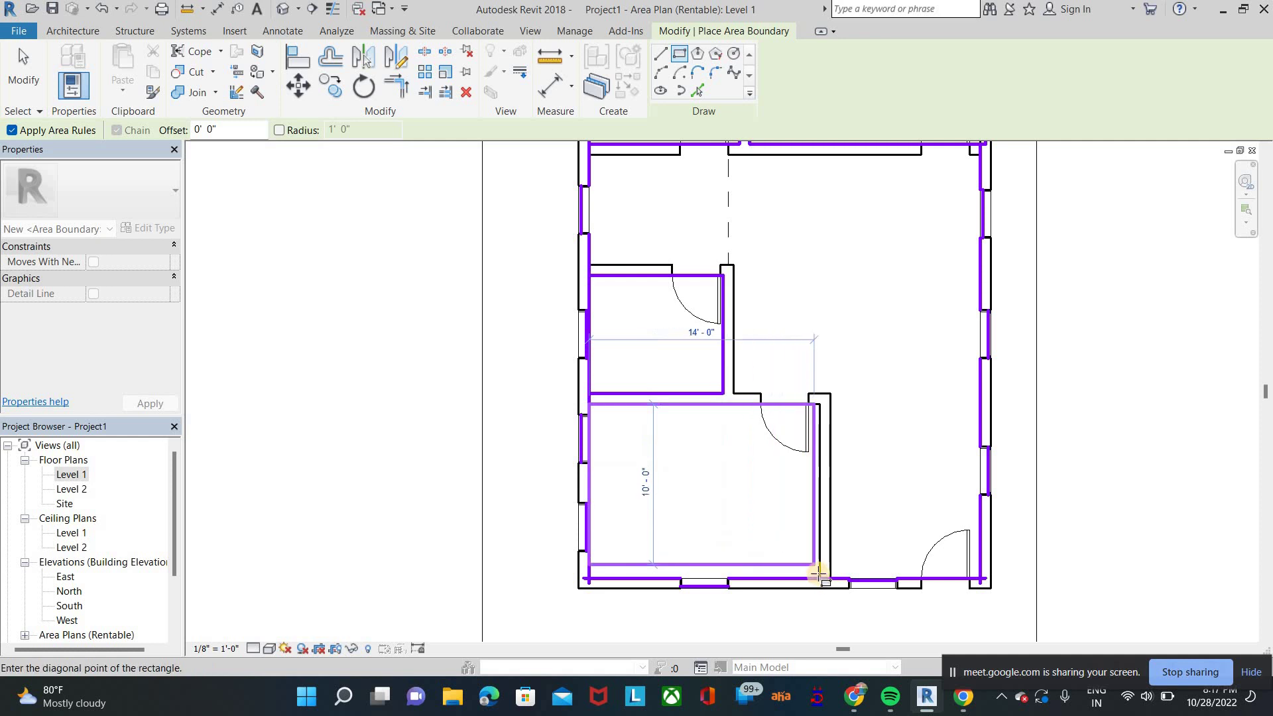
left_click(821, 577)
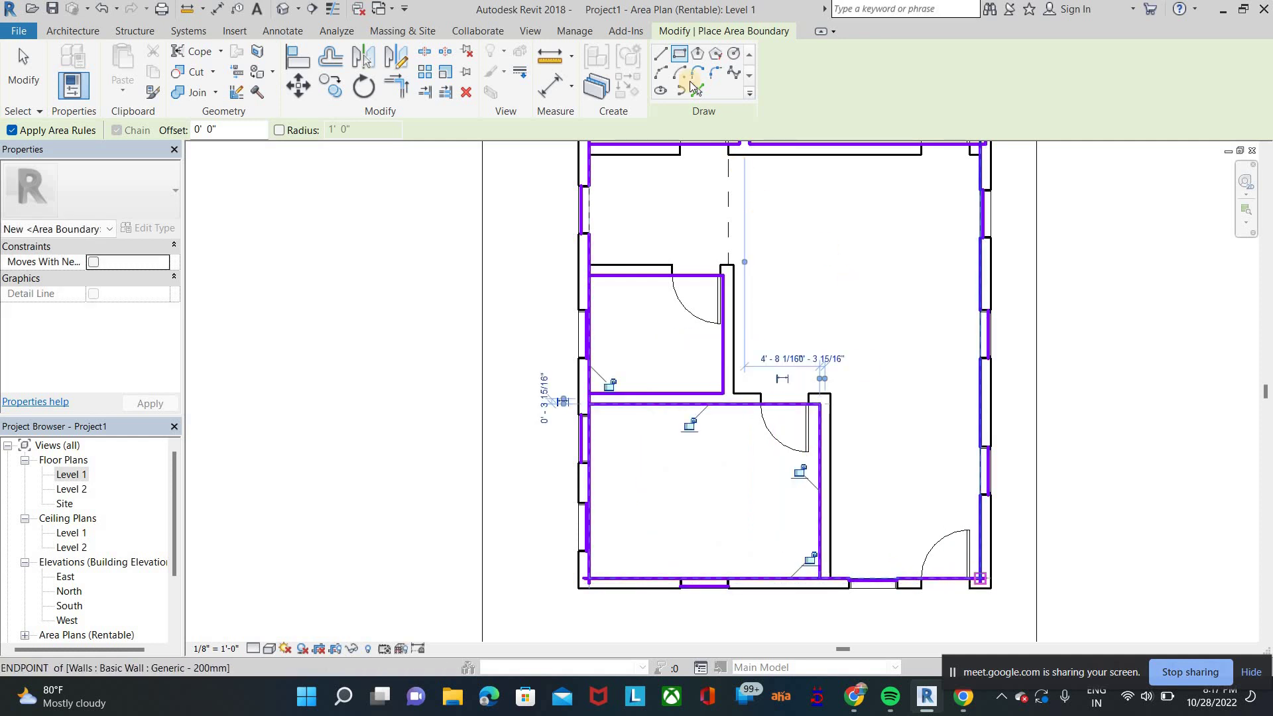
Step: Draw a chained boundary line along the top, right and bottom walls around the hall
left_click(660, 53)
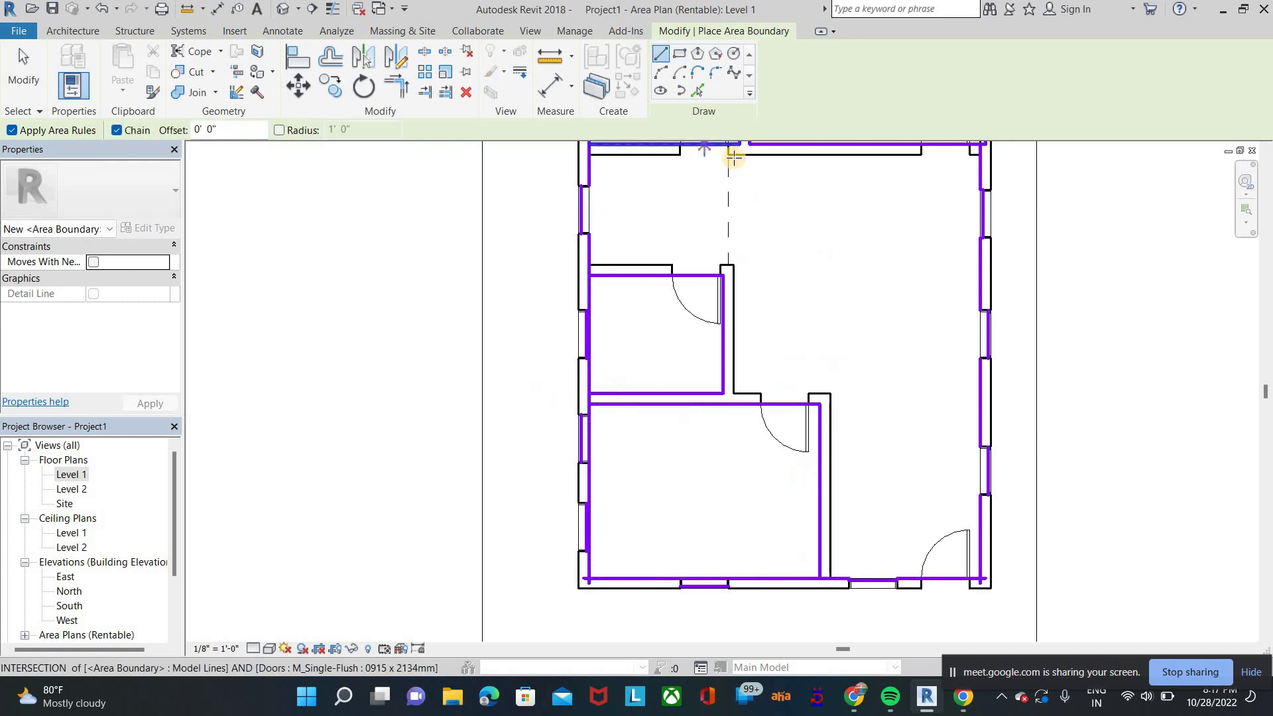
left_click(728, 155)
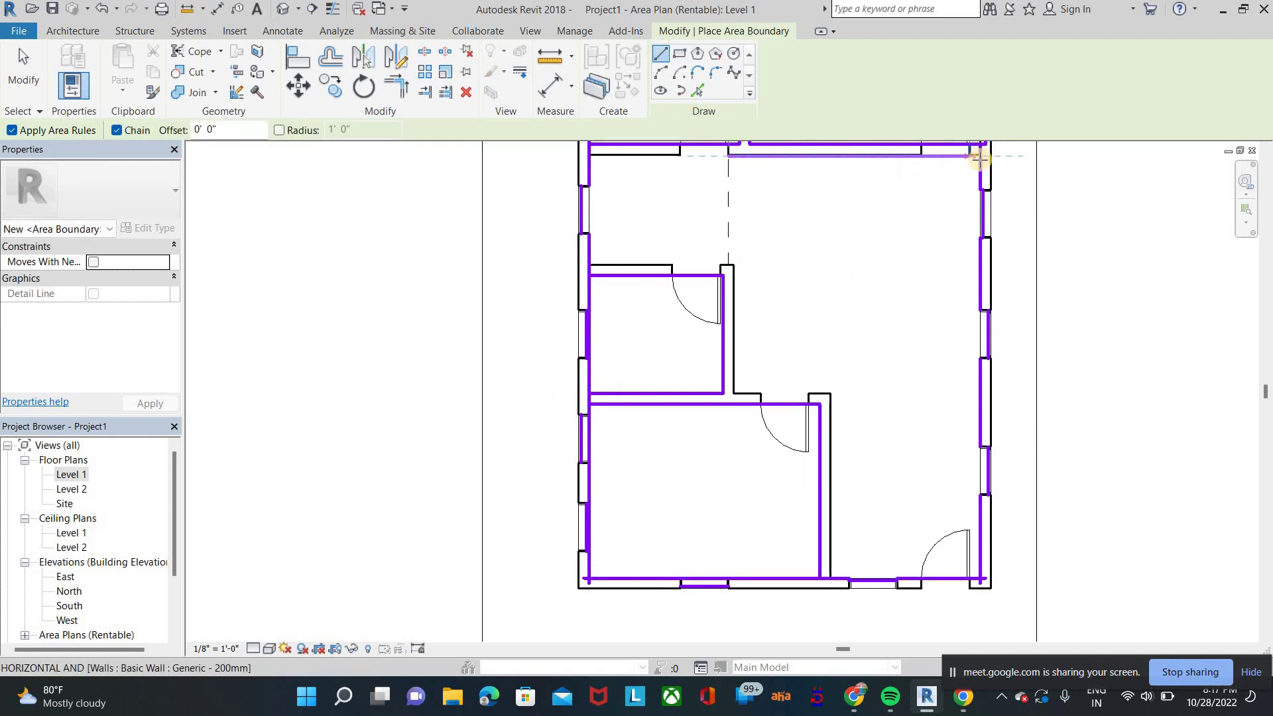
left_click(980, 155)
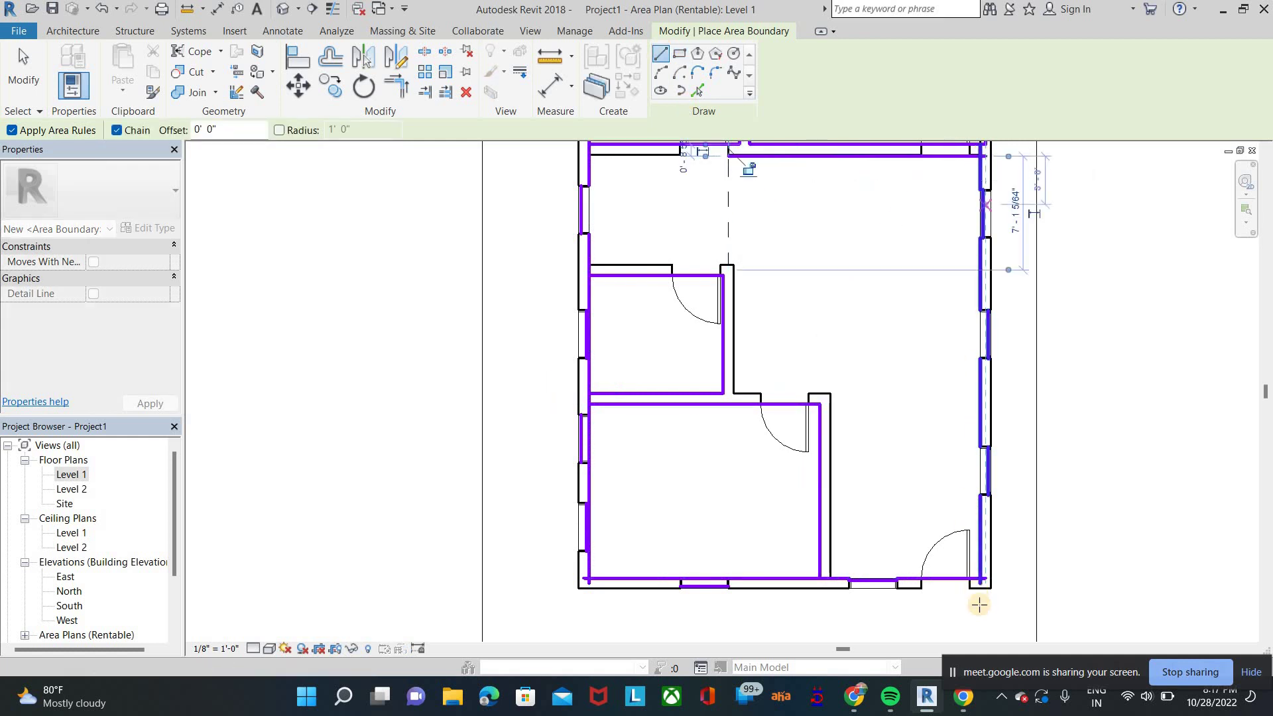
left_click(980, 581)
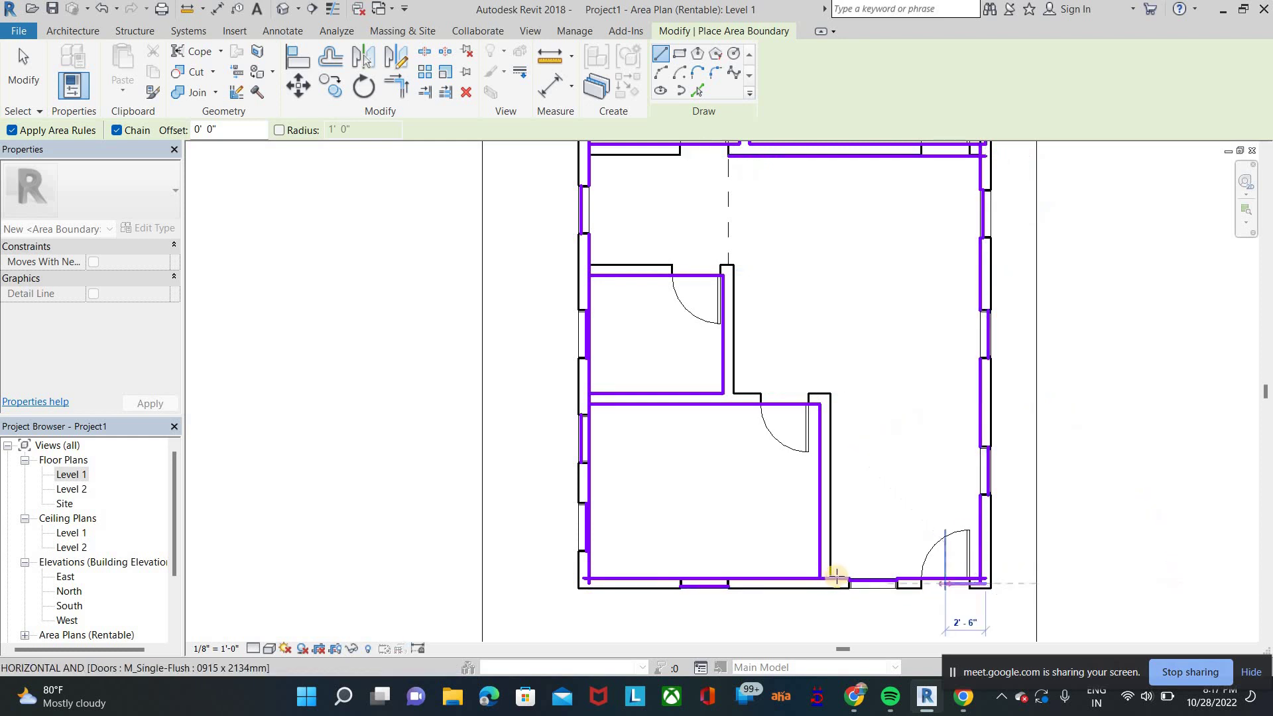
left_click(830, 583)
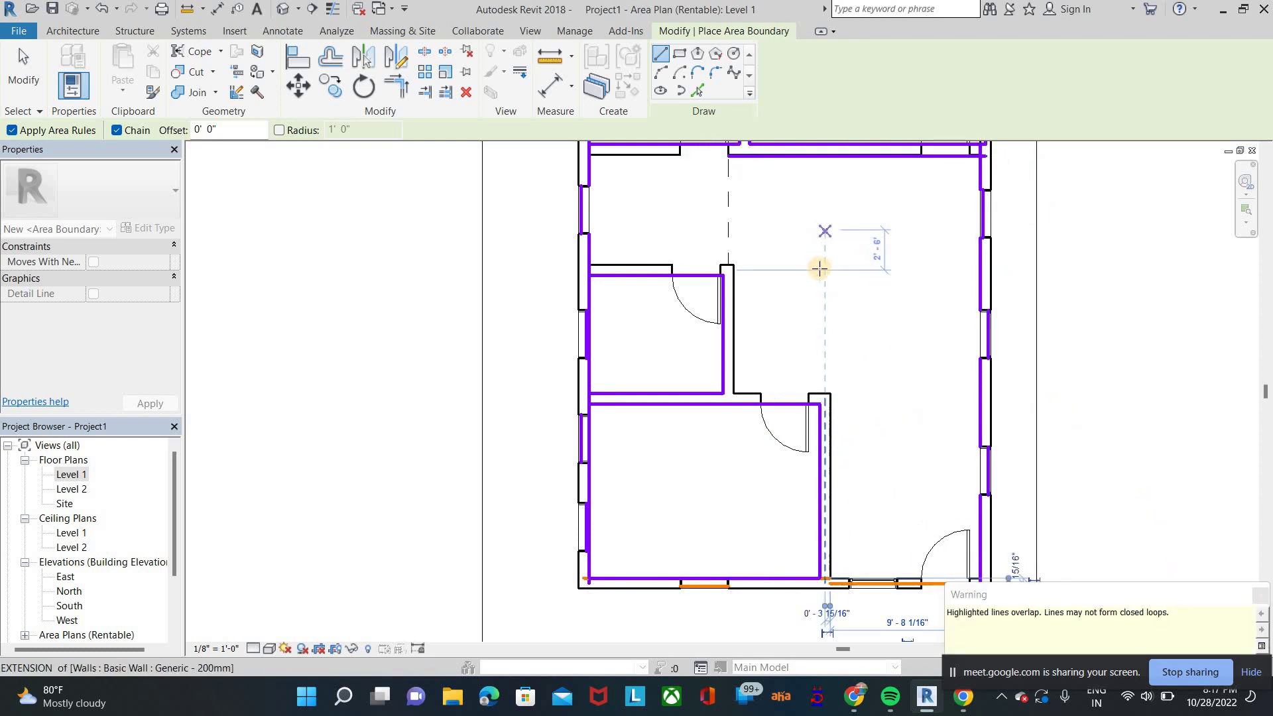
left_click(820, 270)
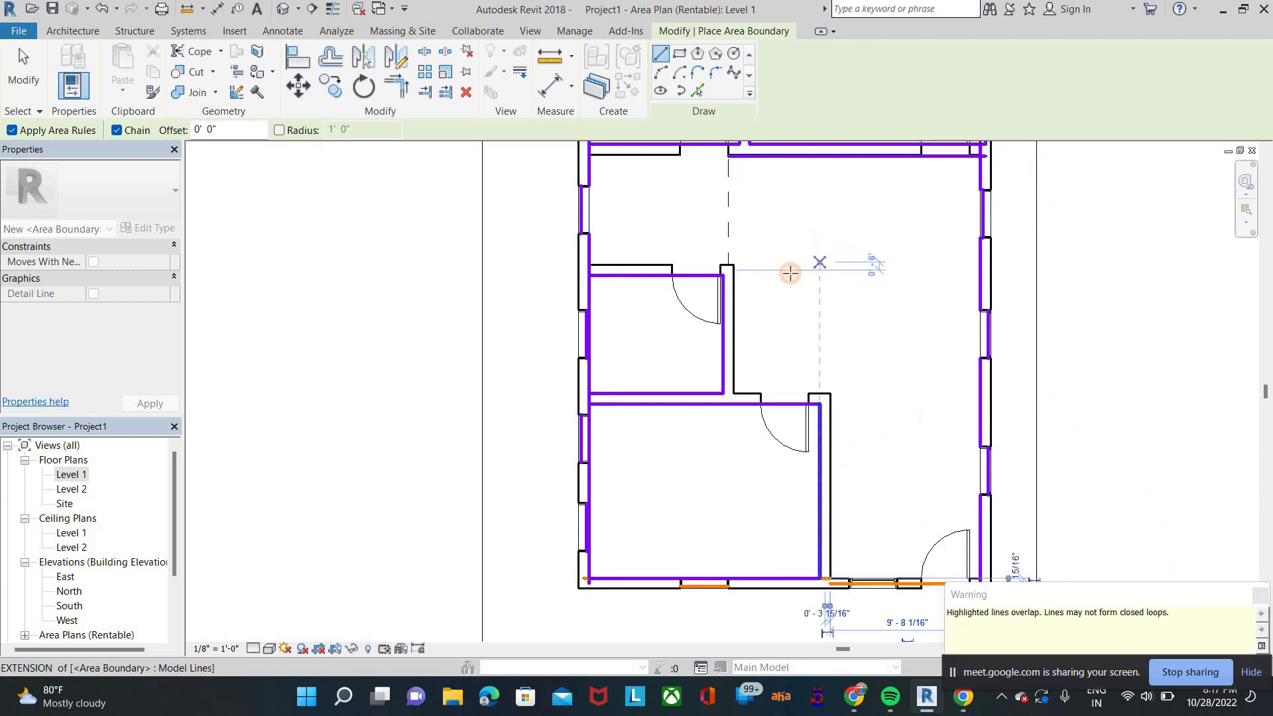
left_click(731, 271)
Step: Exit area boundary drawing and zoom in on the upper rooms
right_click(815, 212)
left_click(855, 207)
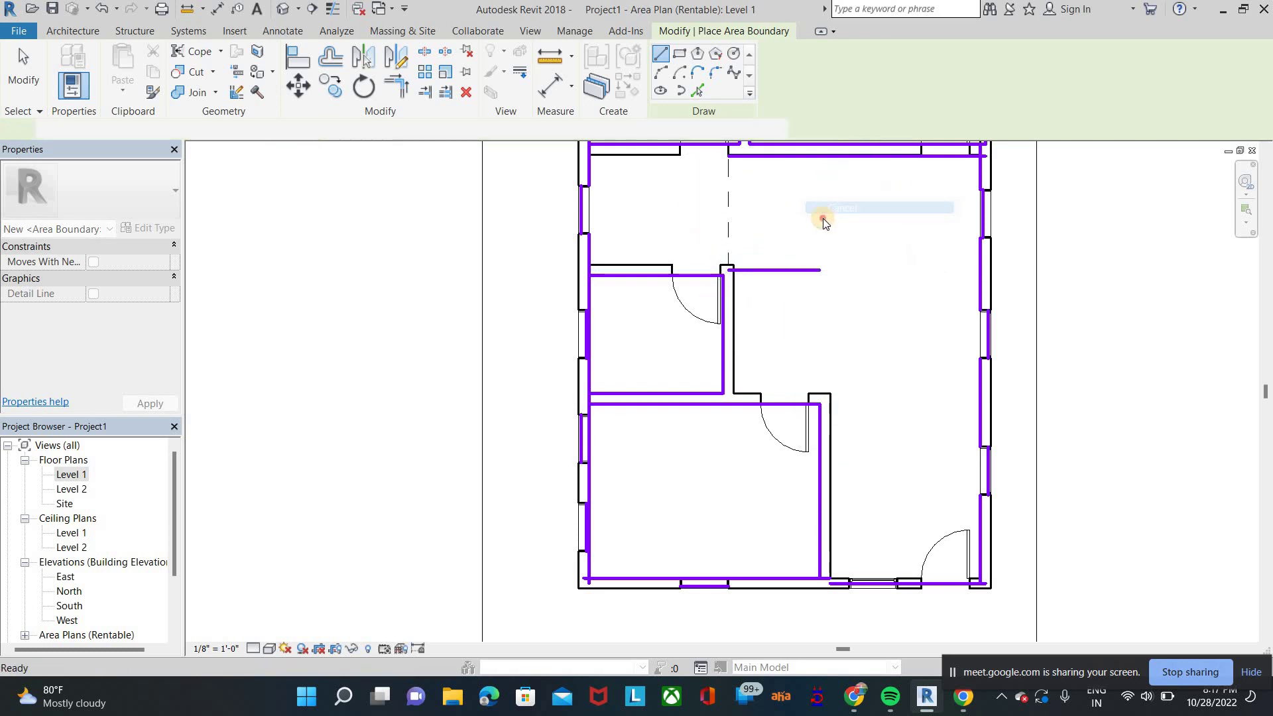
right_click(820, 216)
left_click(858, 221)
right_click(816, 227)
left_click(855, 236)
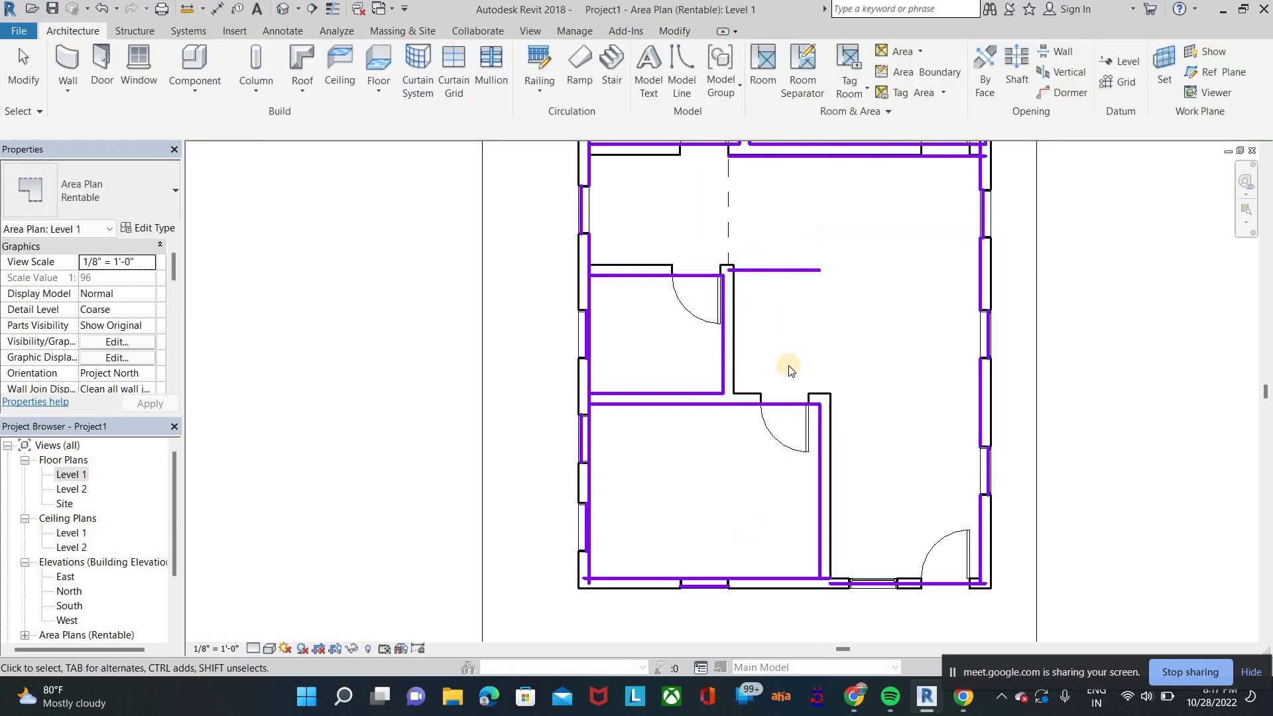
scroll(796, 358, "down", 2)
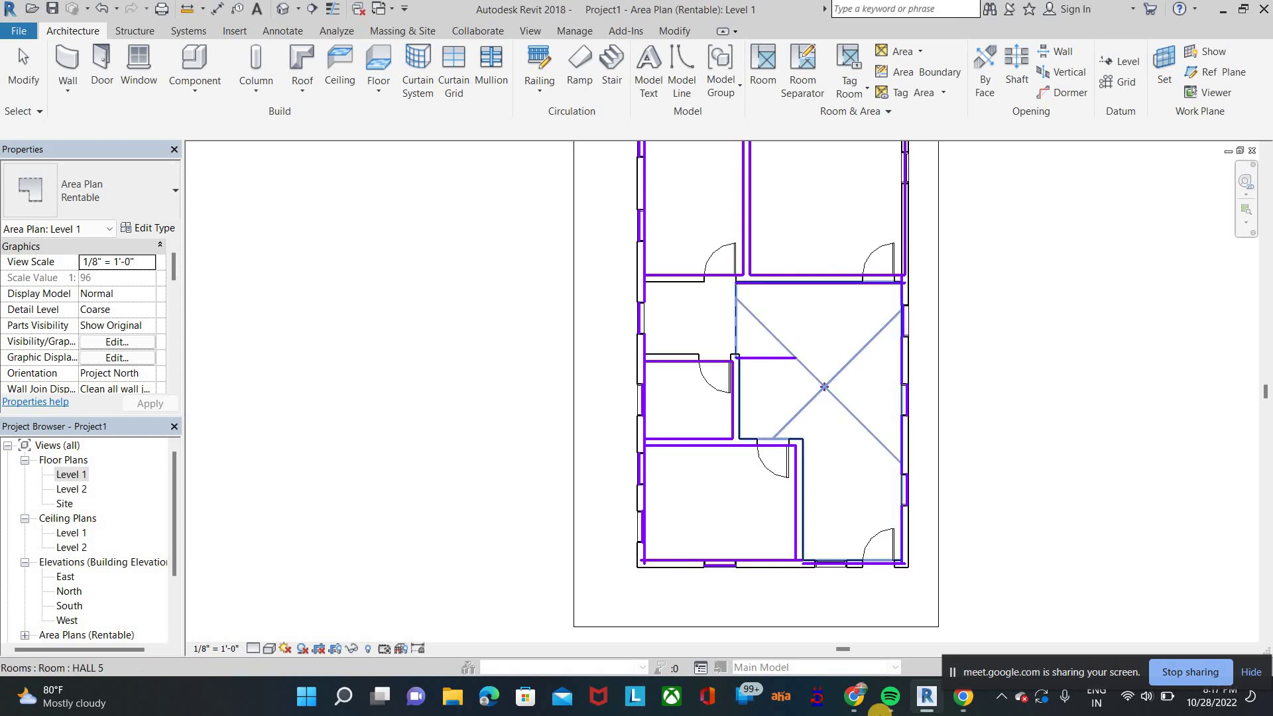
left_click(856, 697)
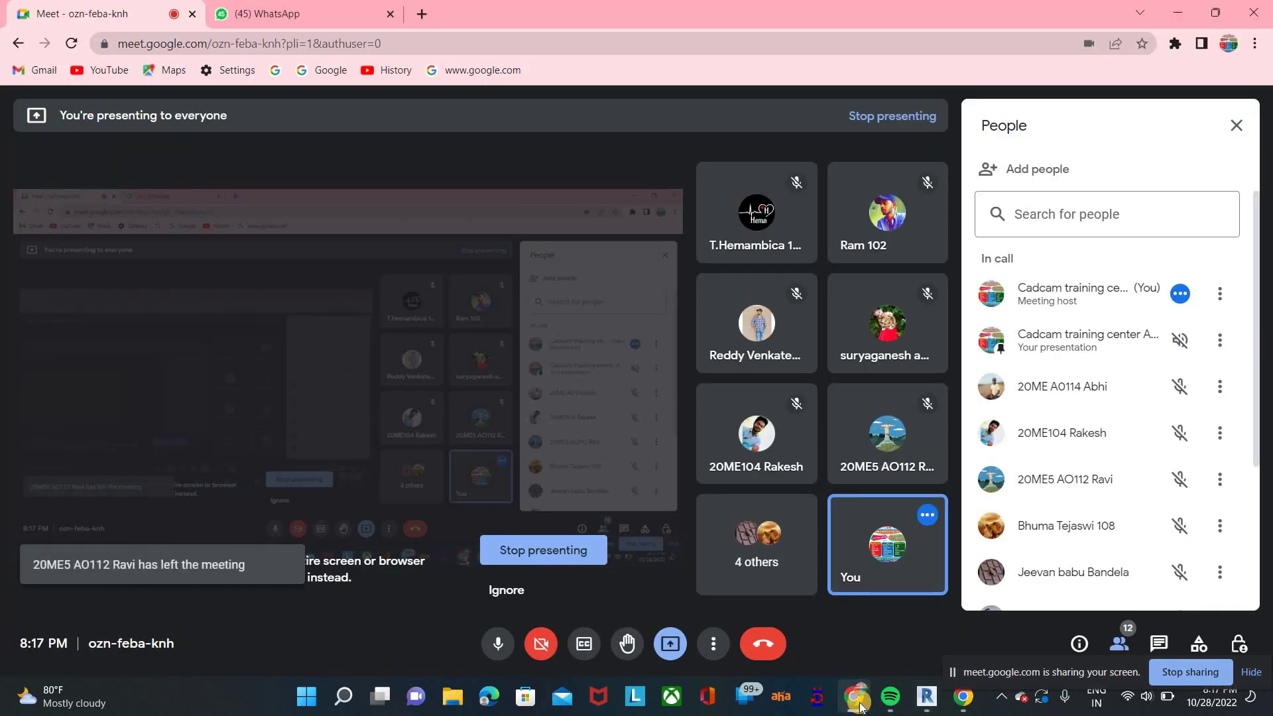
left_click(856, 697)
middle_click_drag(759, 247, 669, 318)
scroll(626, 385, "up", 1)
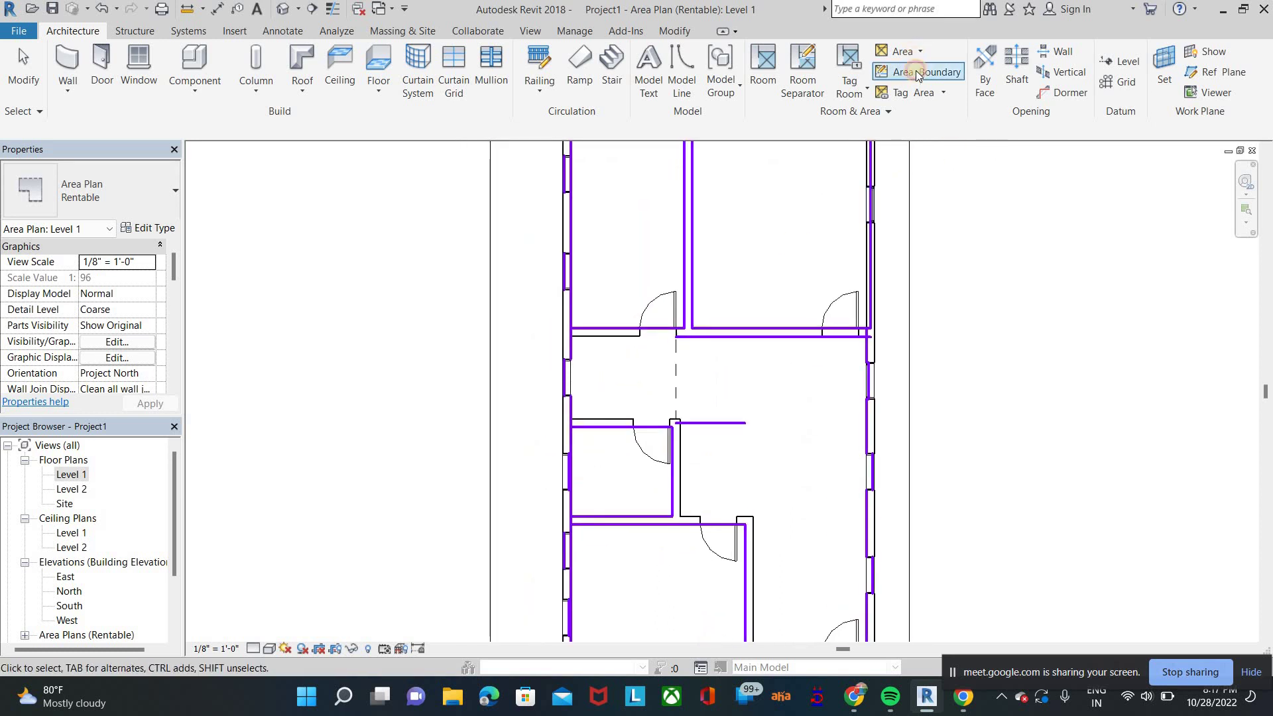
Step: Place areas of 15, 24, 43, 14 and 6 m² in the five bounded rooms
left_click(912, 51)
left_click(621, 210)
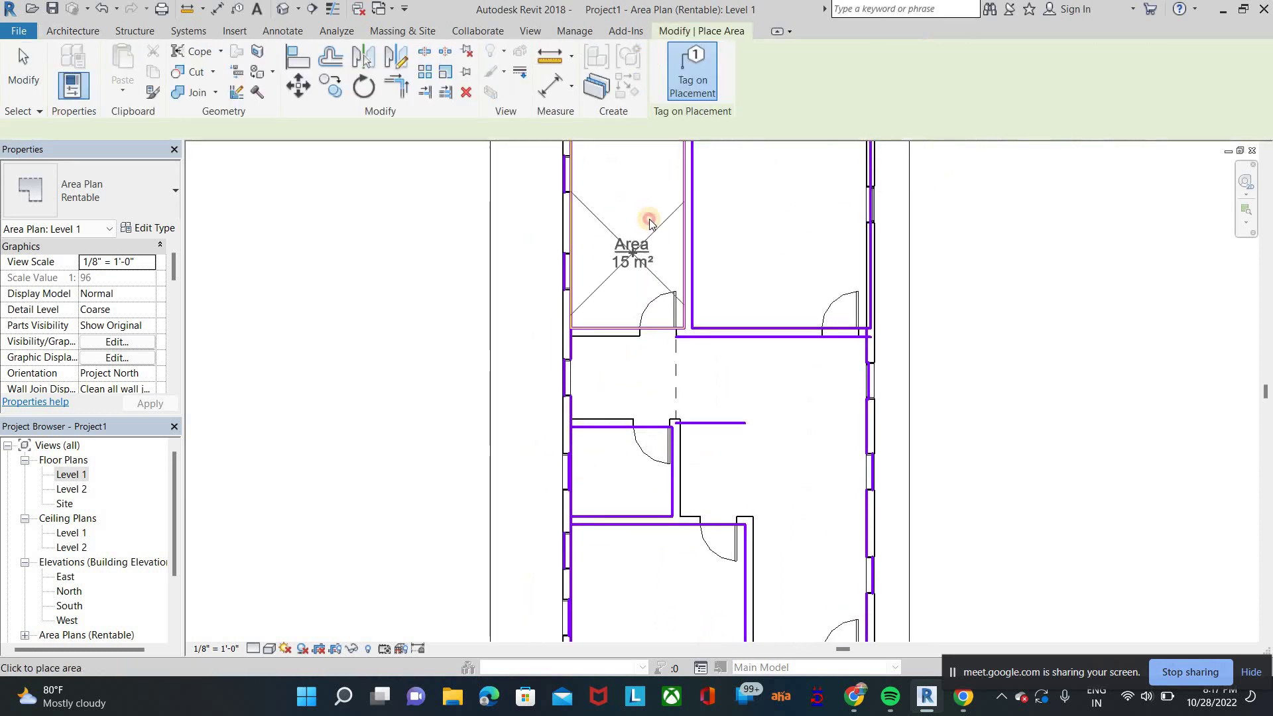
left_click(764, 212)
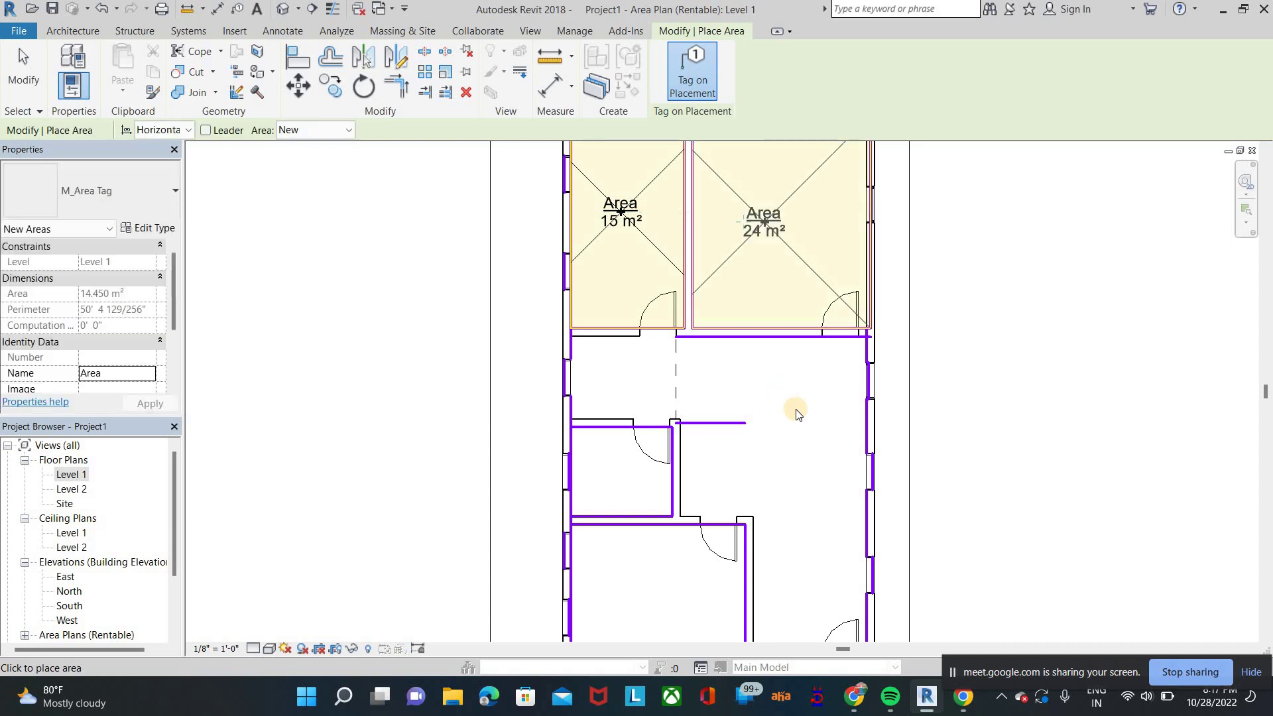
left_click(795, 410)
middle_click_drag(805, 454, 844, 314)
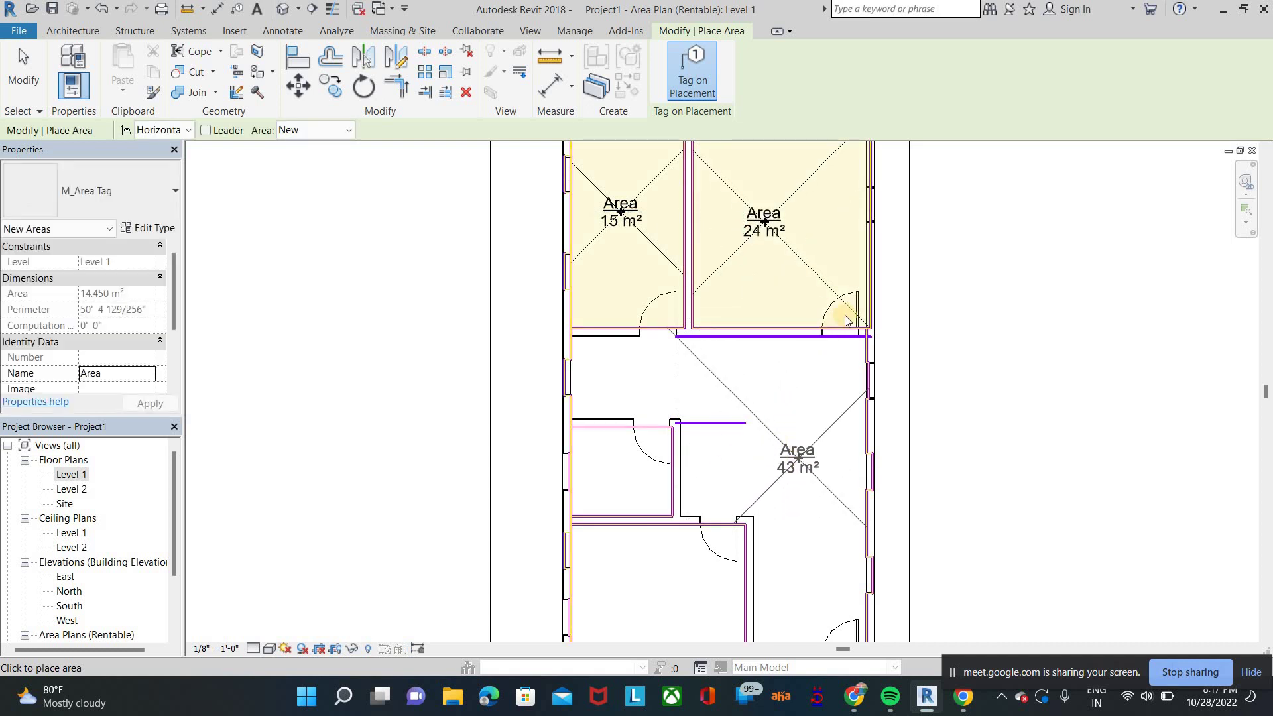
left_click(845, 314)
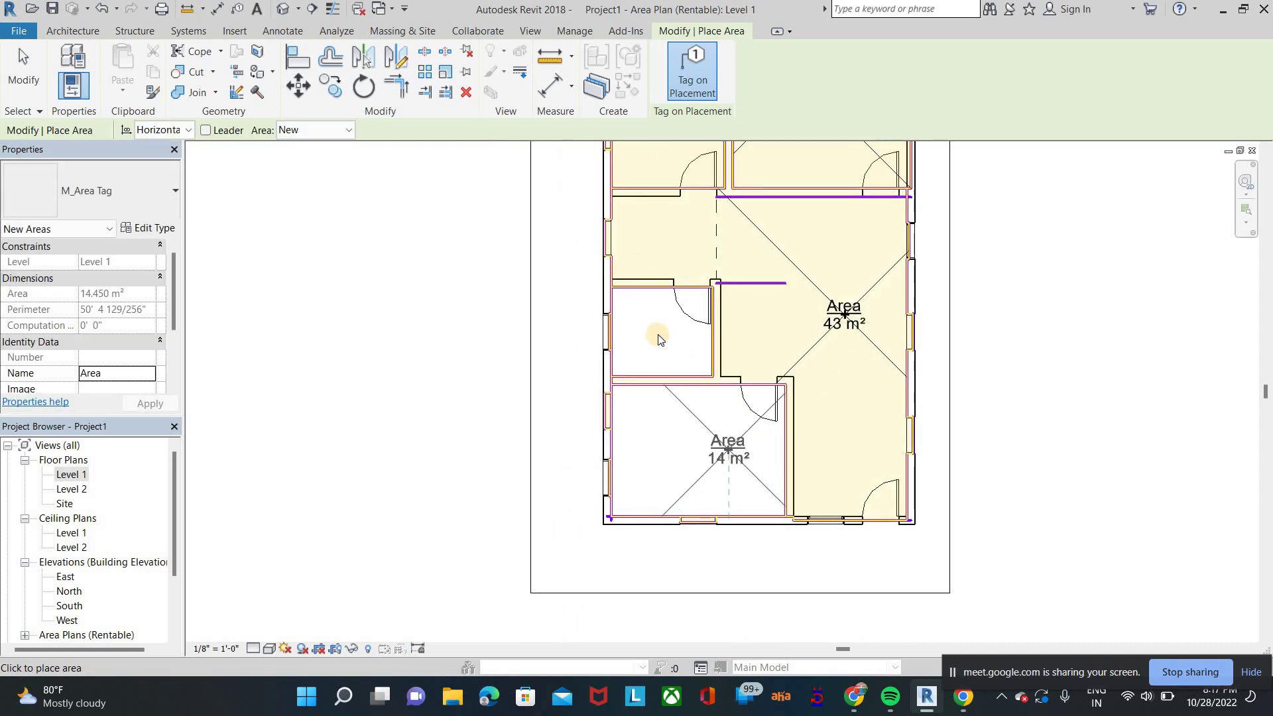
left_click(659, 333)
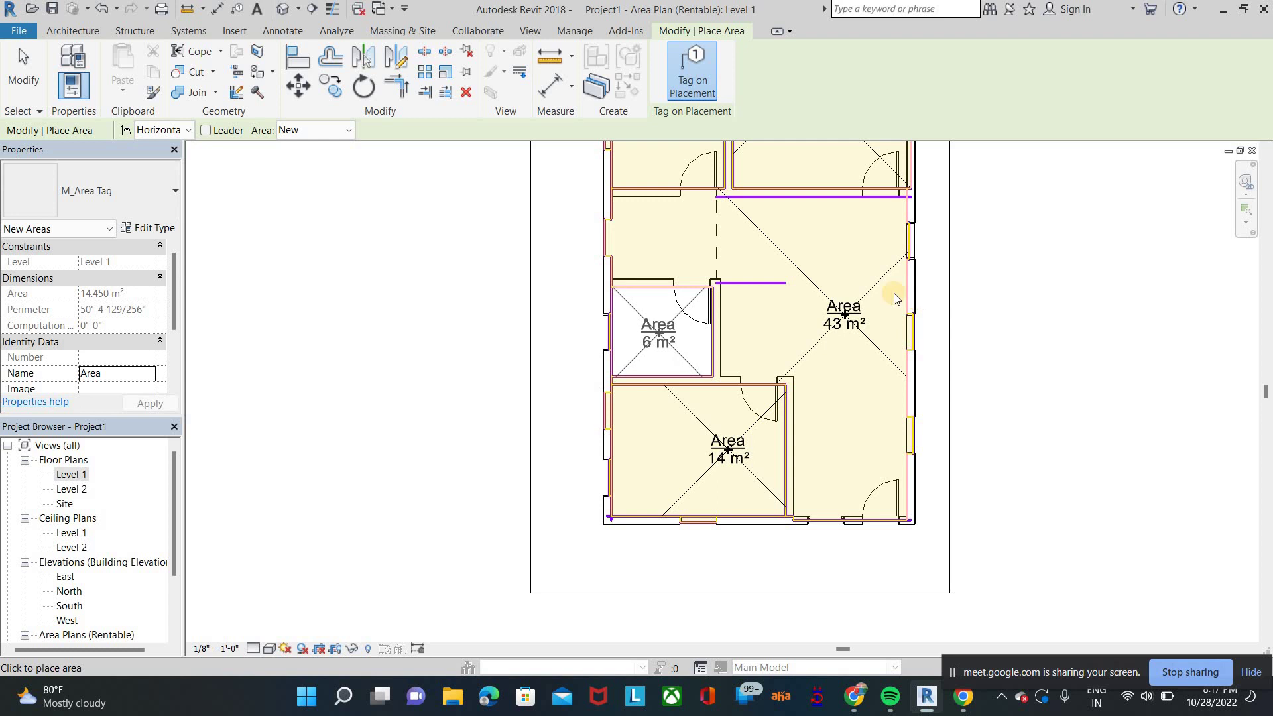
right_click(1053, 297)
left_click(1047, 287)
right_click(1027, 306)
Step: Name the 24 m² area M BED ROOM and the 15 m² area C BED ROOM
left_click(1039, 317)
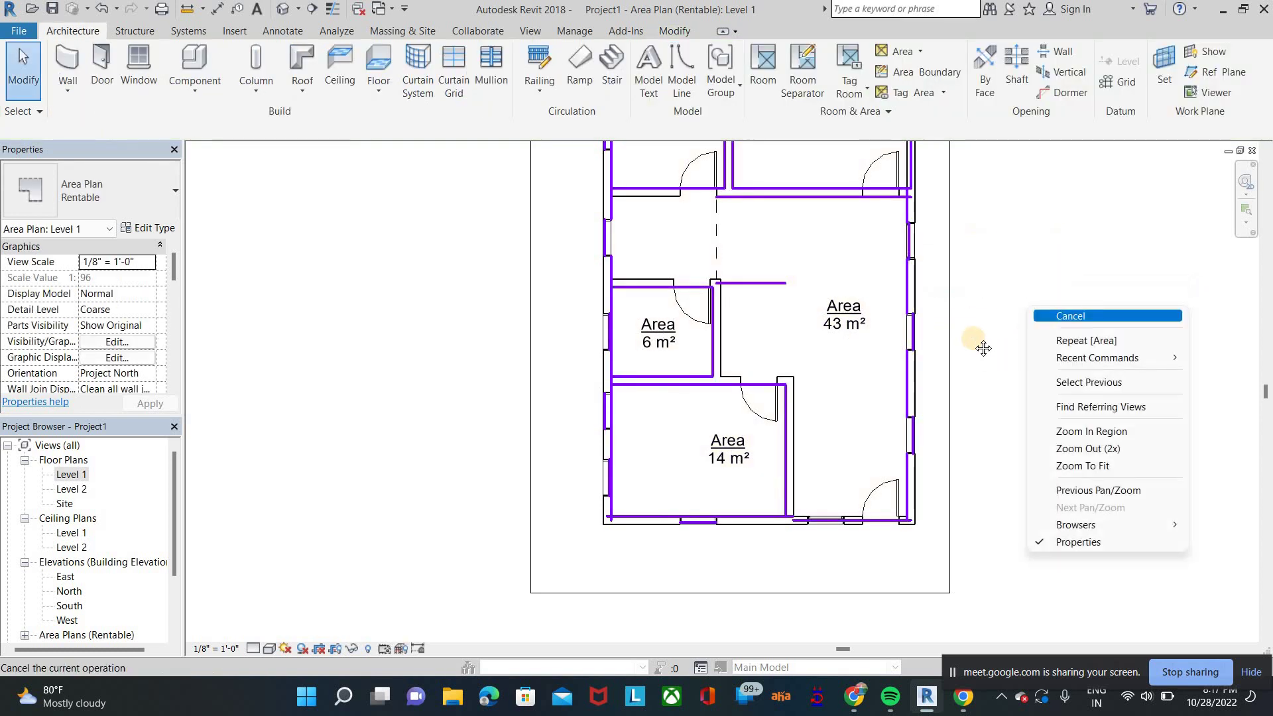
middle_click_drag(980, 344, 982, 511)
middle_click_drag(796, 232, 796, 235)
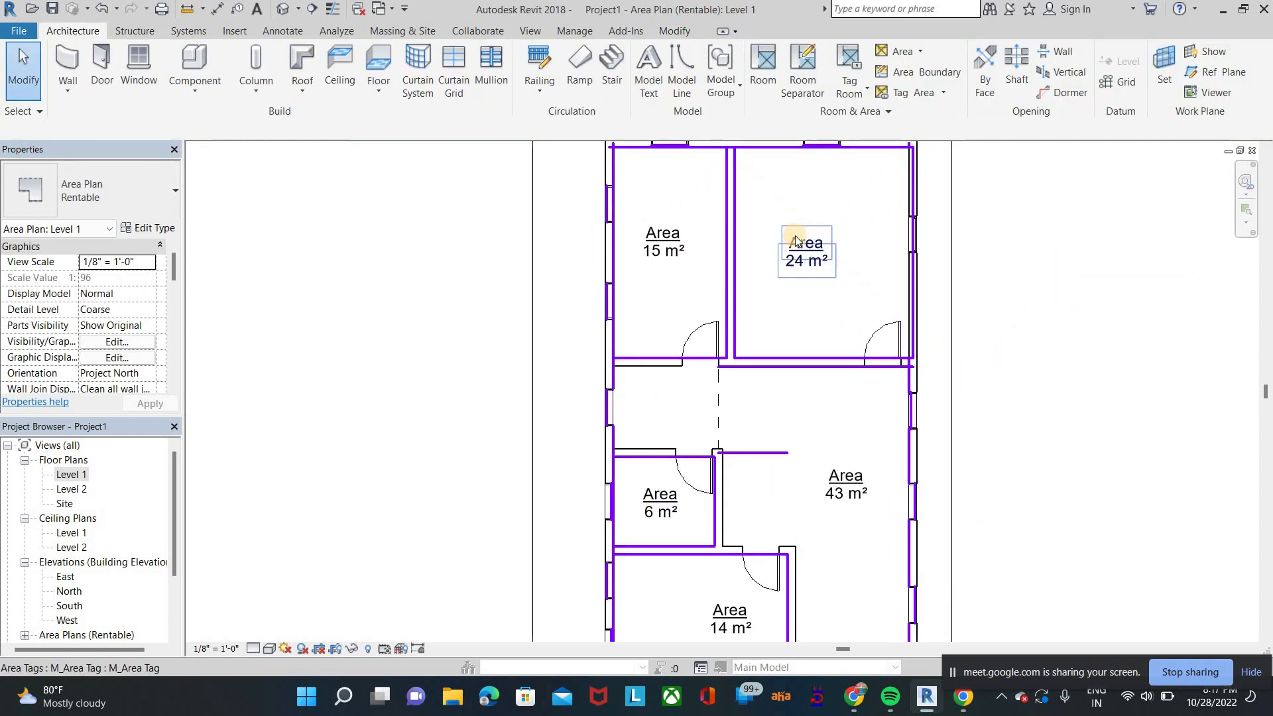
left_click(796, 242)
left_click(798, 242)
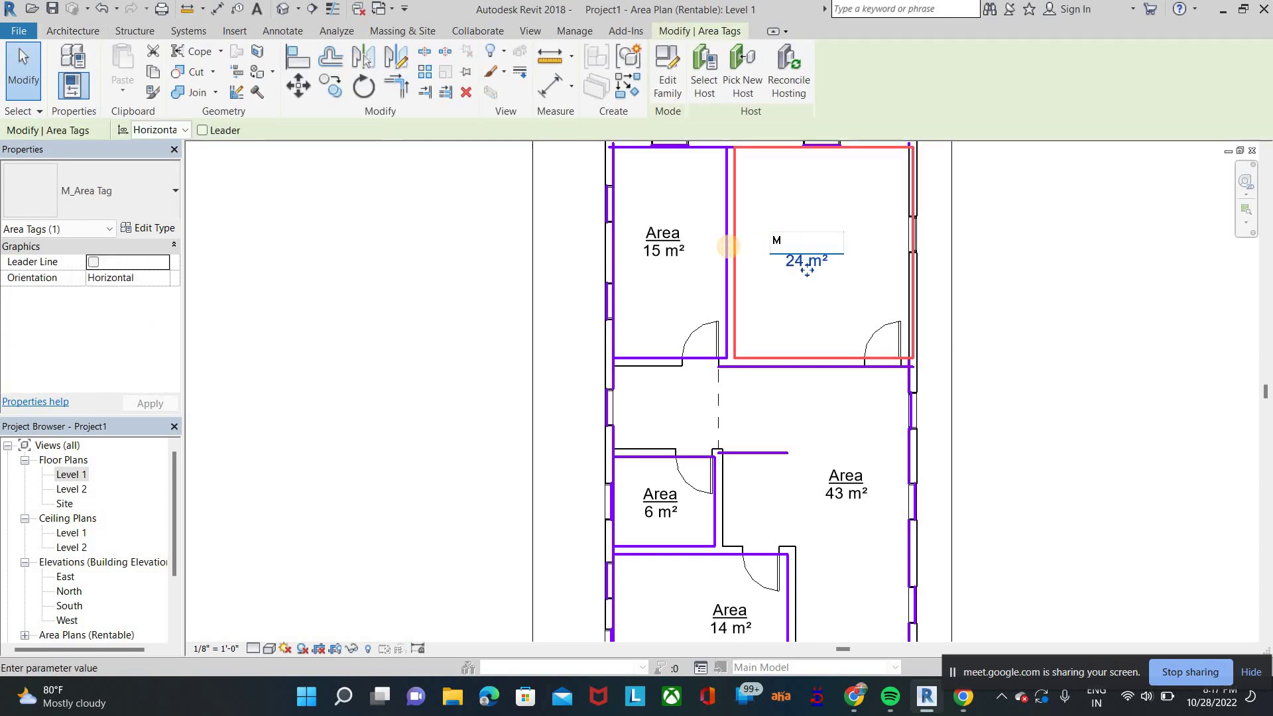
type("M BED ROOM")
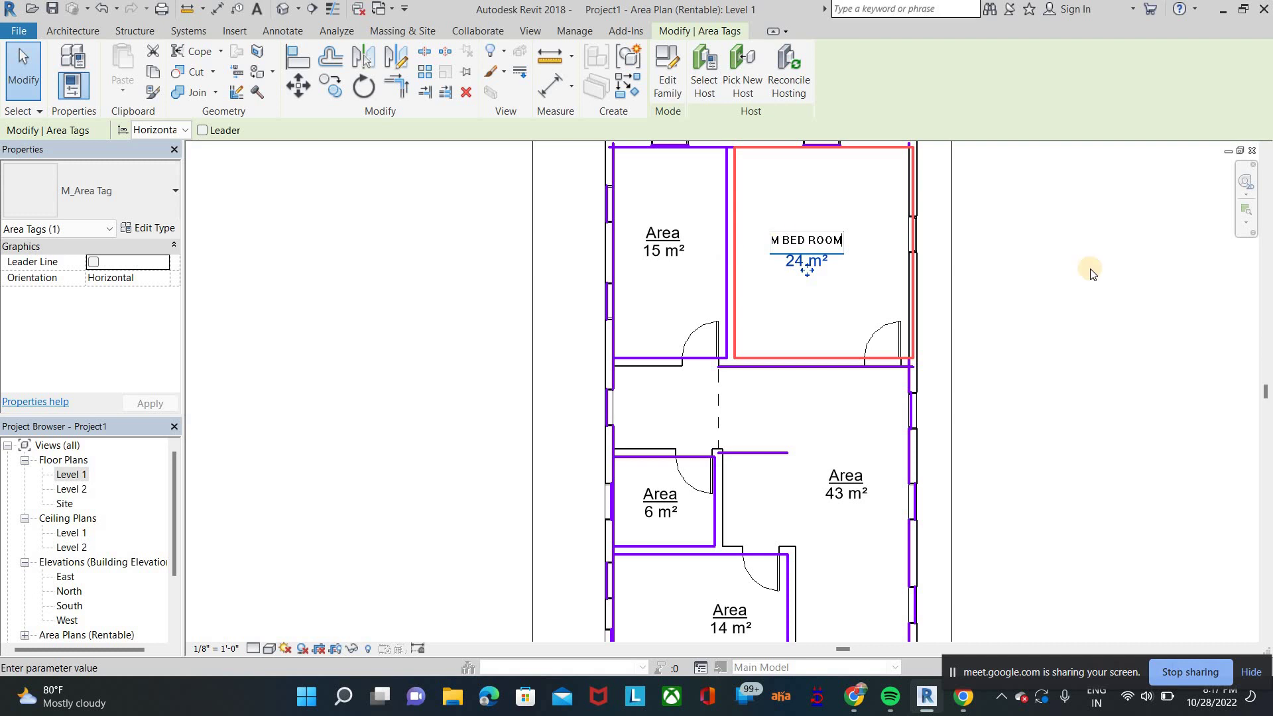
left_click(660, 232)
left_click(658, 231)
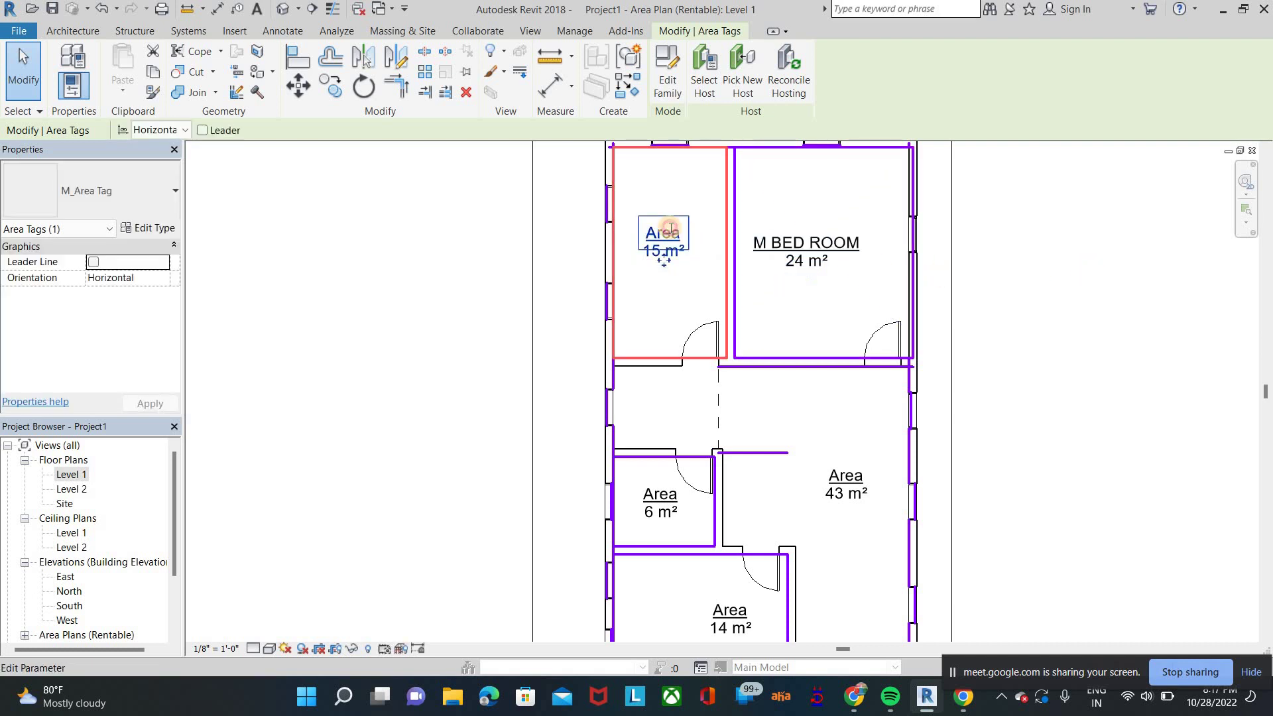
left_click(633, 226)
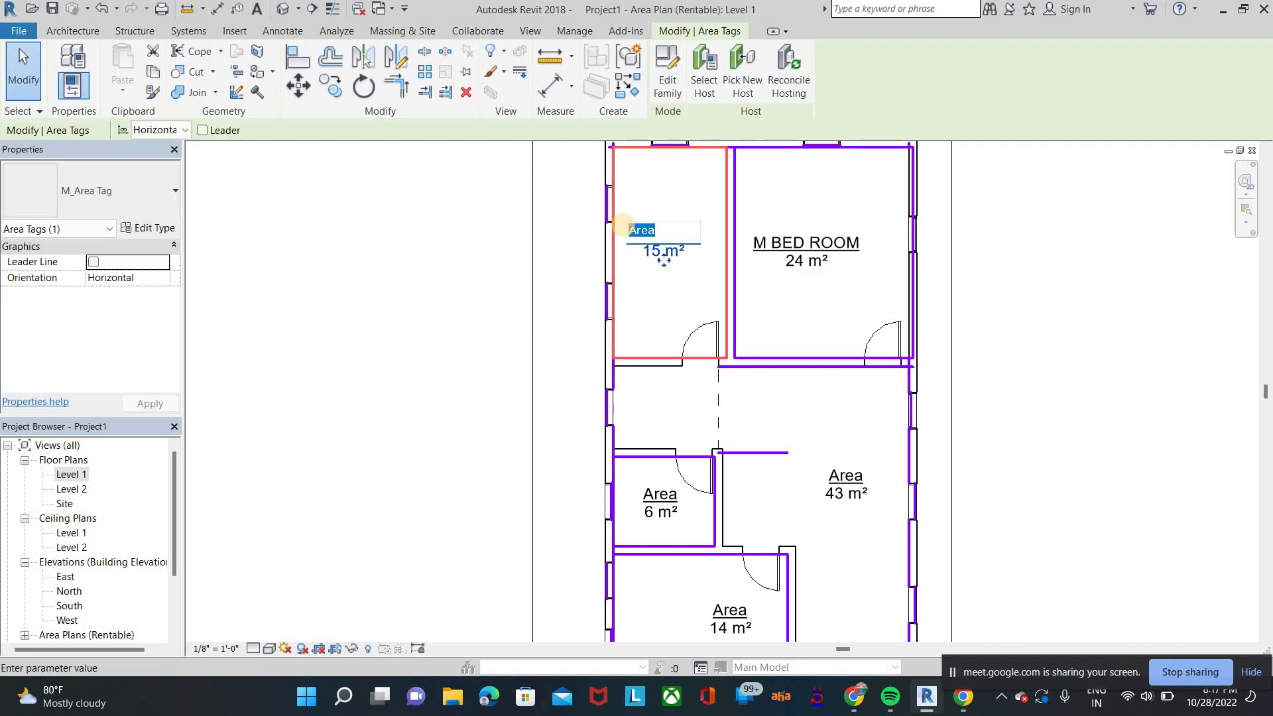
type("C BED ROOM")
left_click(949, 367)
Step: Name the 43 m² area HALL, the 14 m² area KITCHEN and the 6 m² area POOJA
middle_click_drag(828, 440, 764, 355)
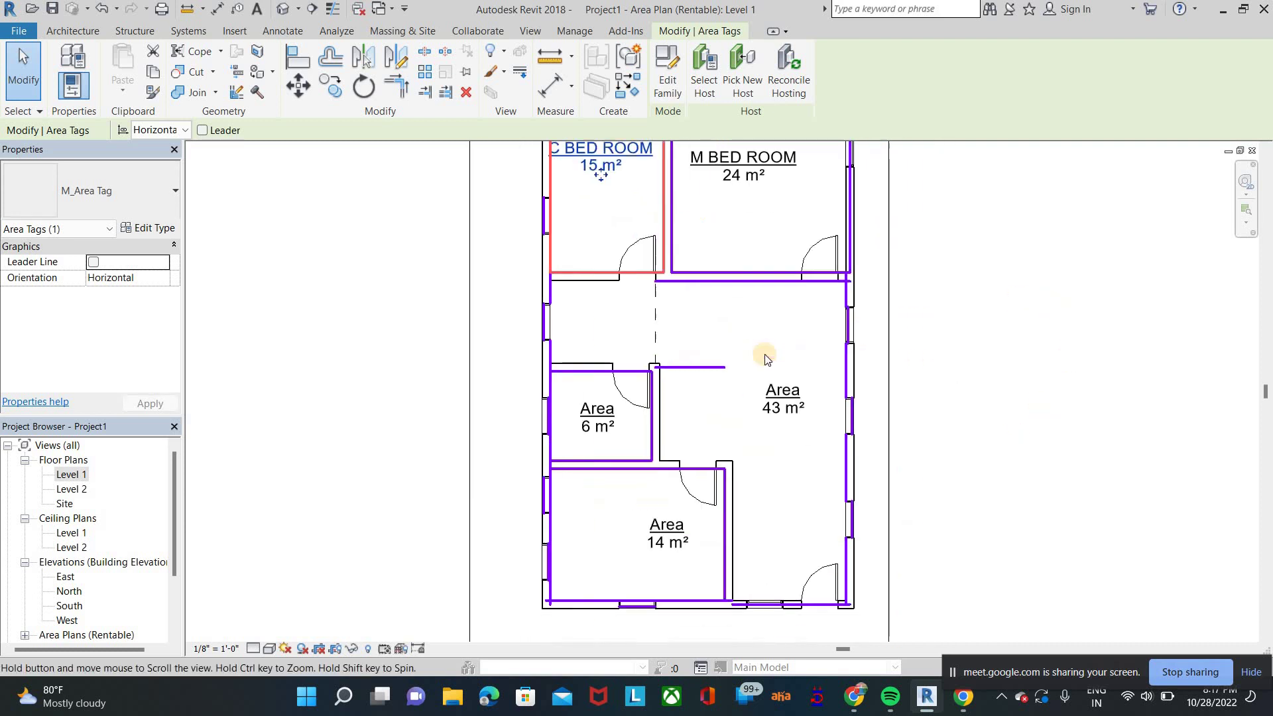
left_click(762, 362)
left_click(764, 353)
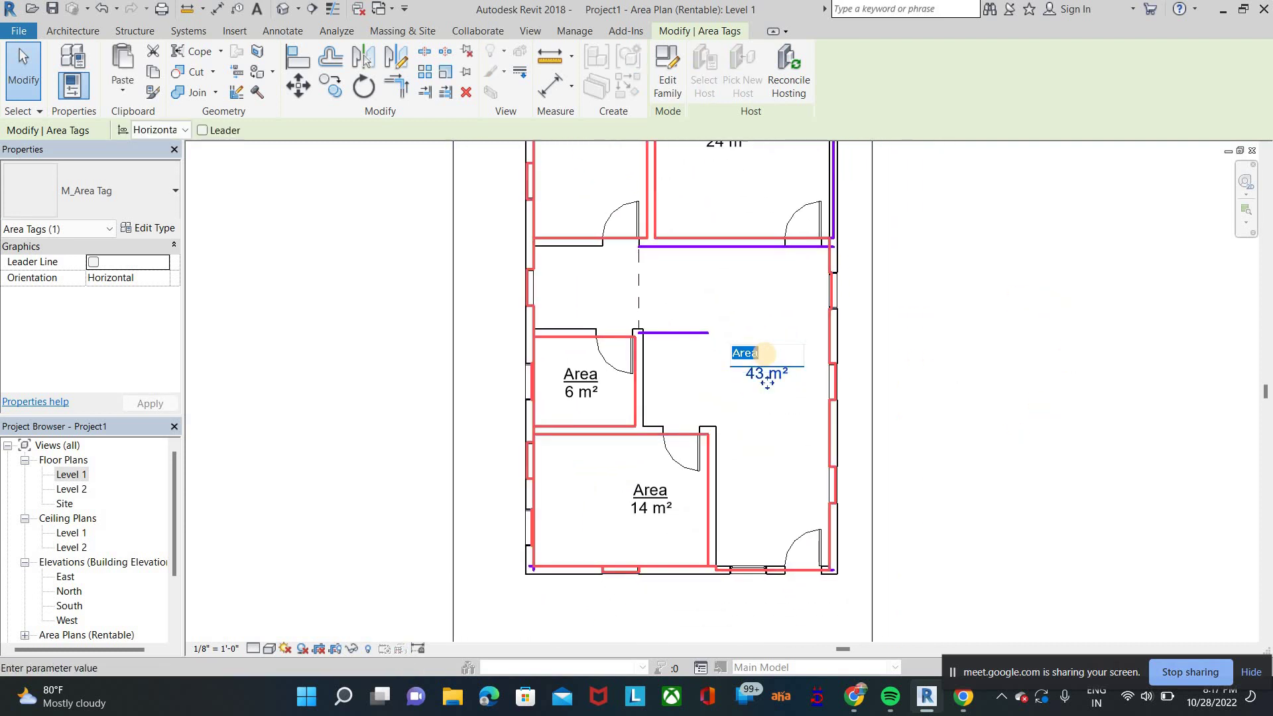
type("HALL")
left_click(649, 495)
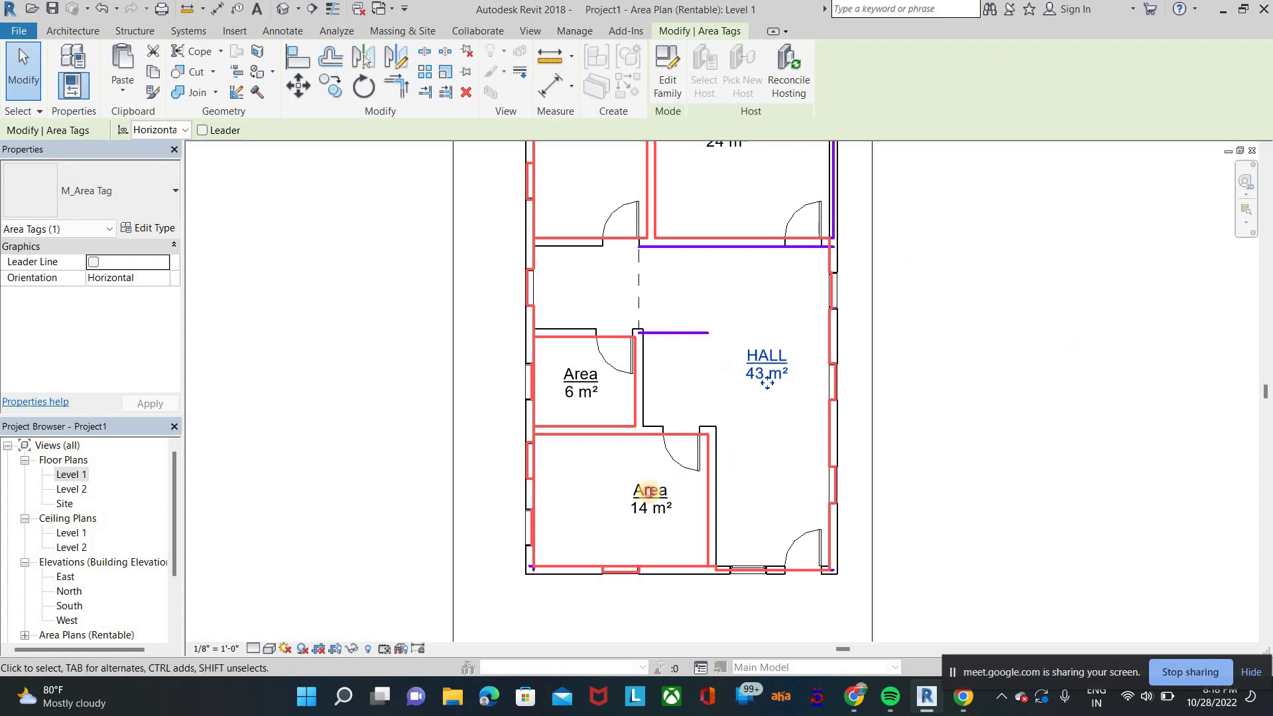
left_click(649, 492)
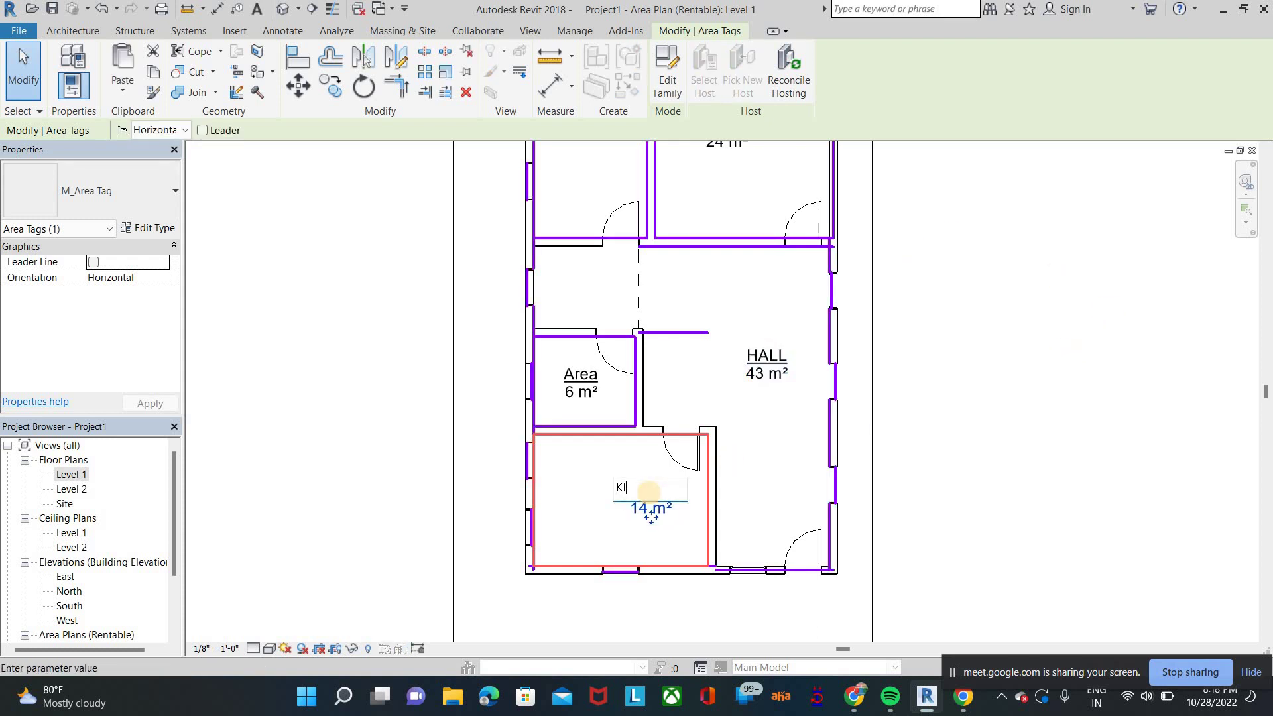
left_click(565, 373)
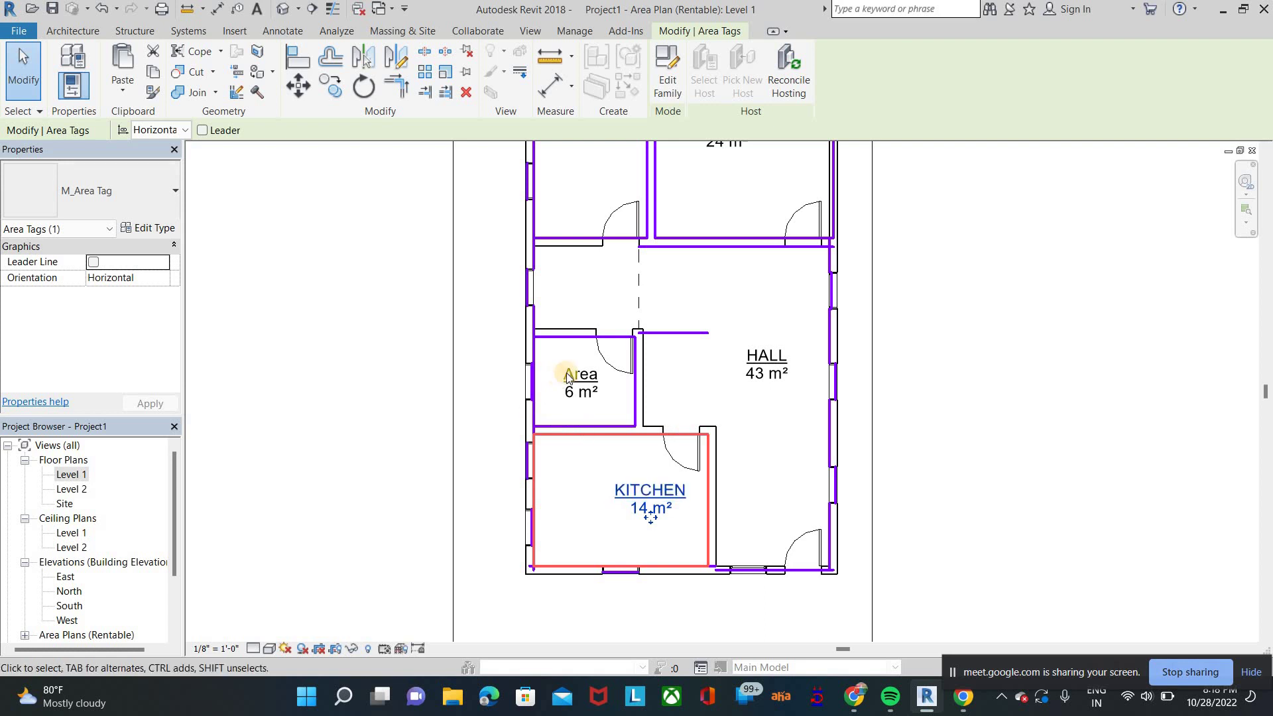
left_click(567, 374)
left_click(567, 374)
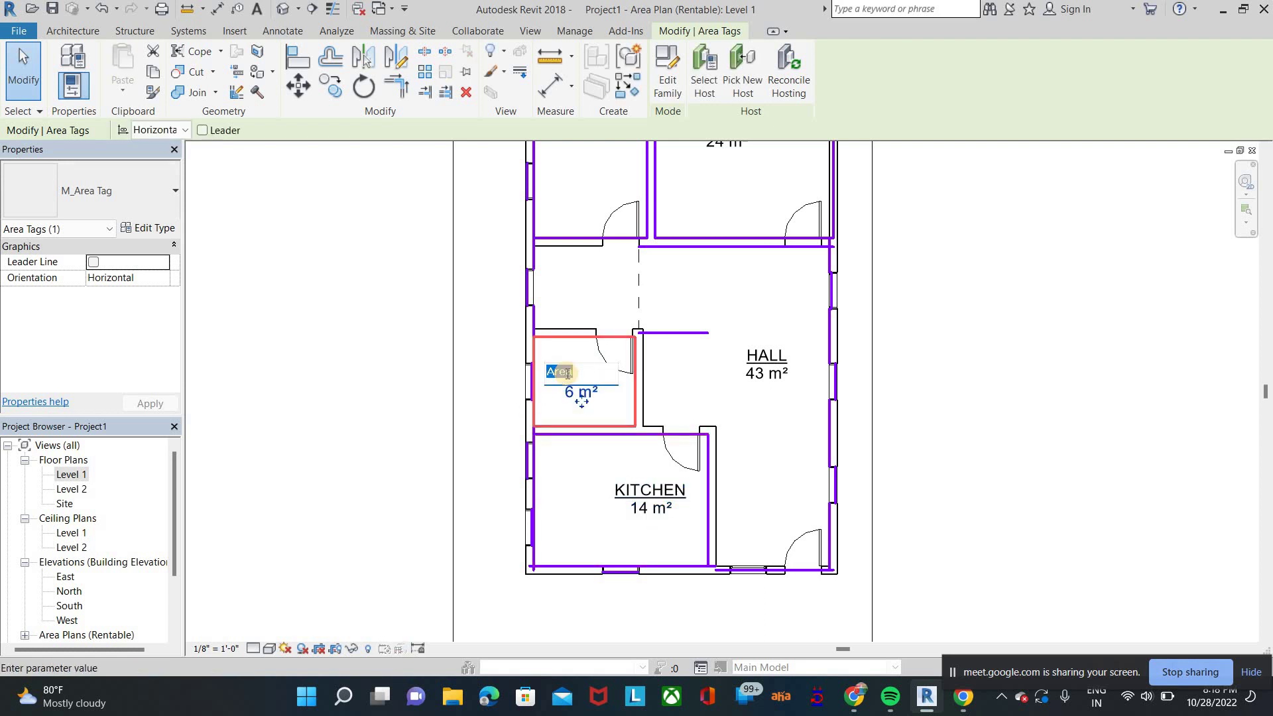
type("POOJ")
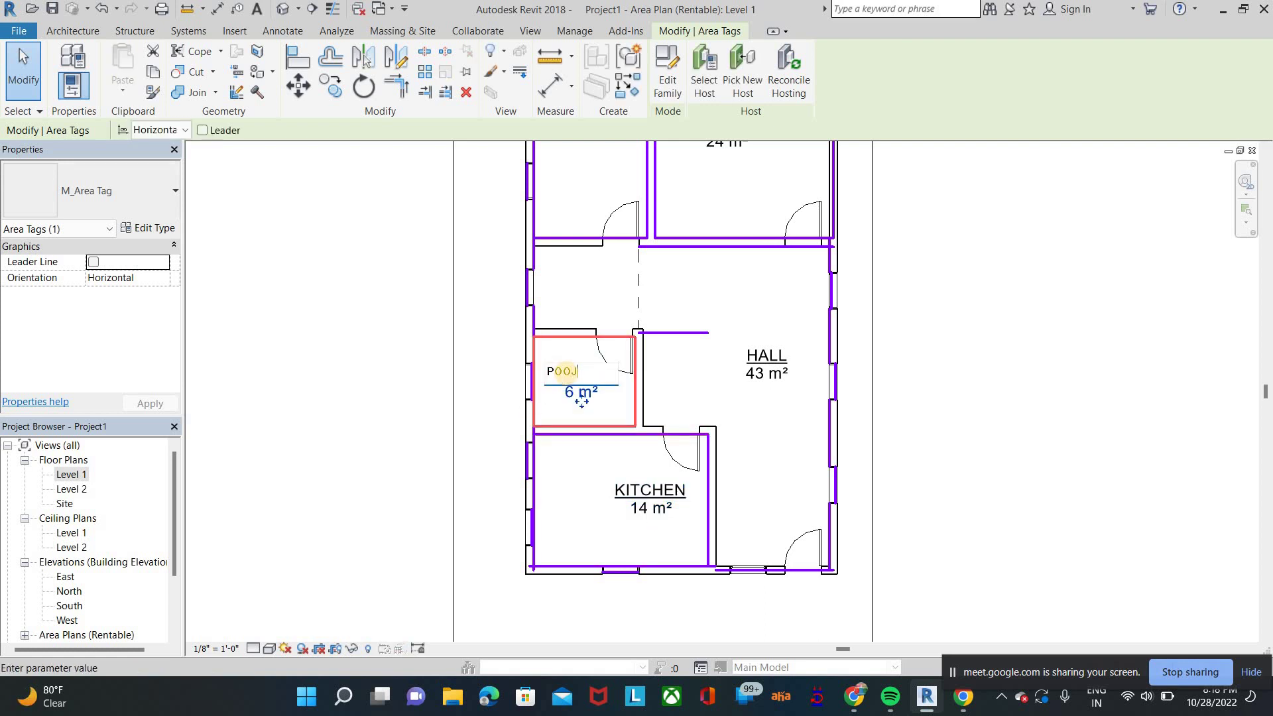
type("A")
left_click(1058, 379)
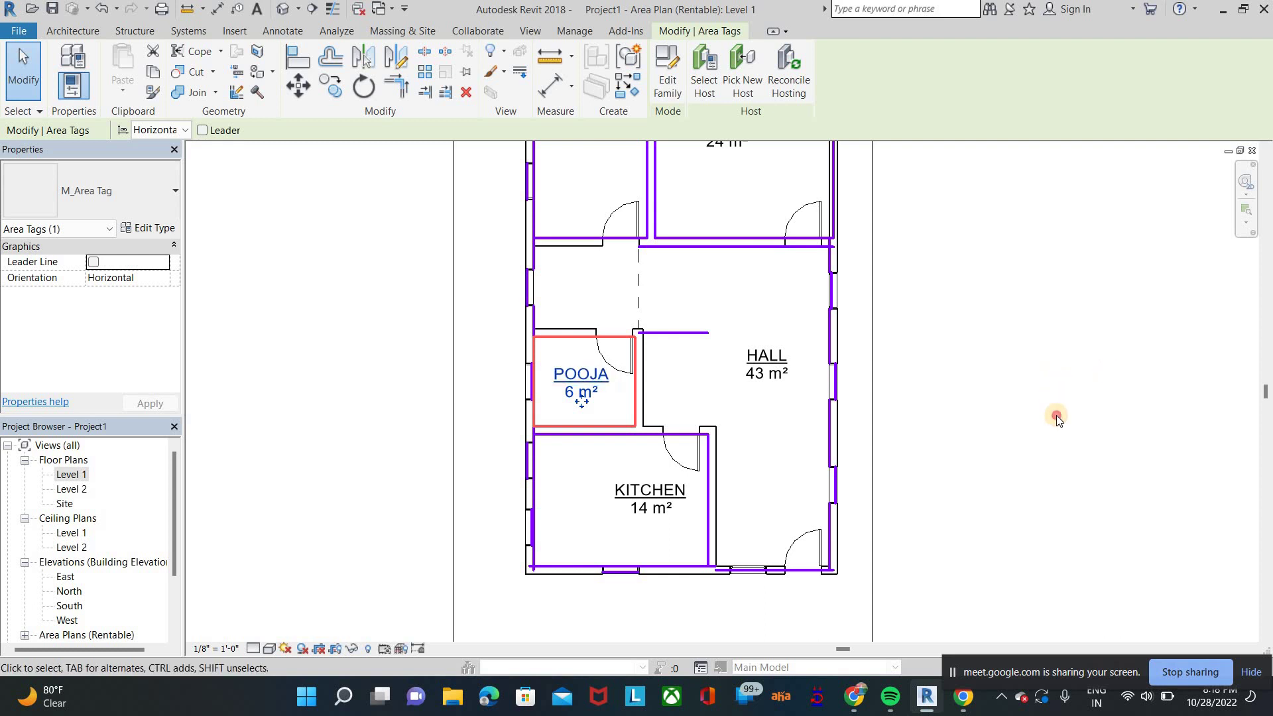
Step: Clear the selection and zoom out to fit the whole plan in view
scroll(1056, 398, "down", 2)
left_click(997, 356)
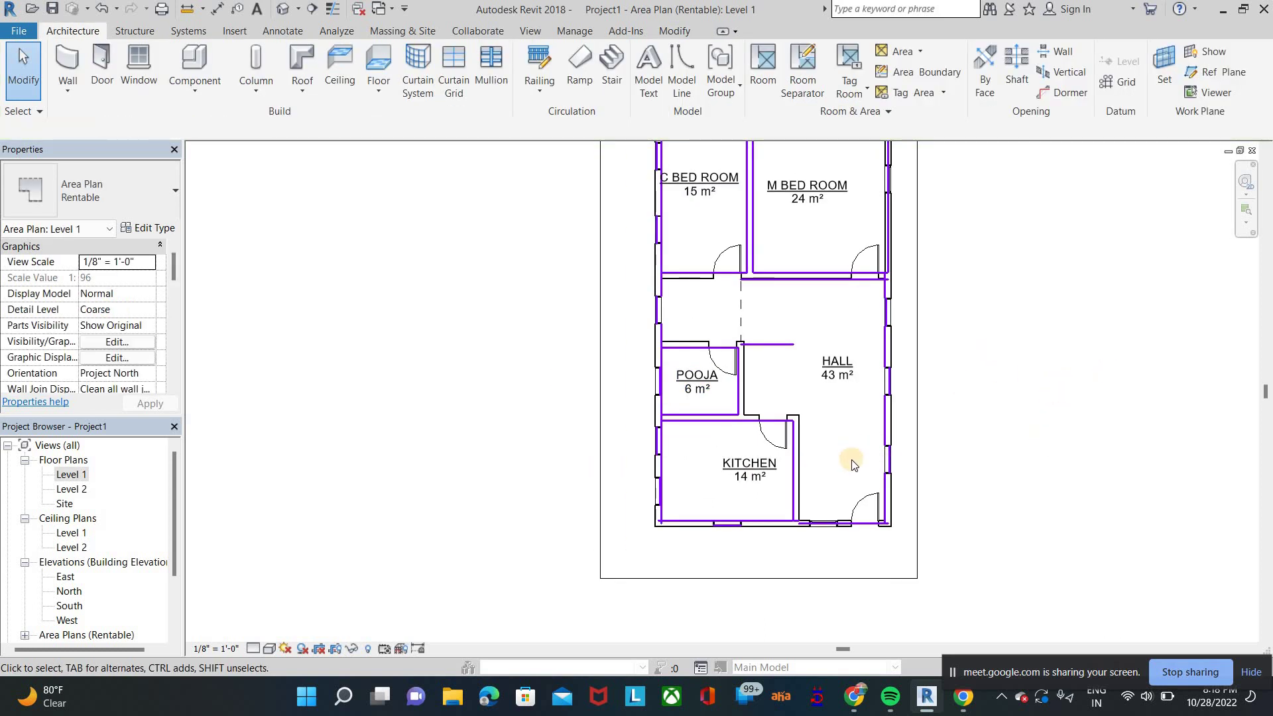
middle_click_drag(846, 455, 728, 548)
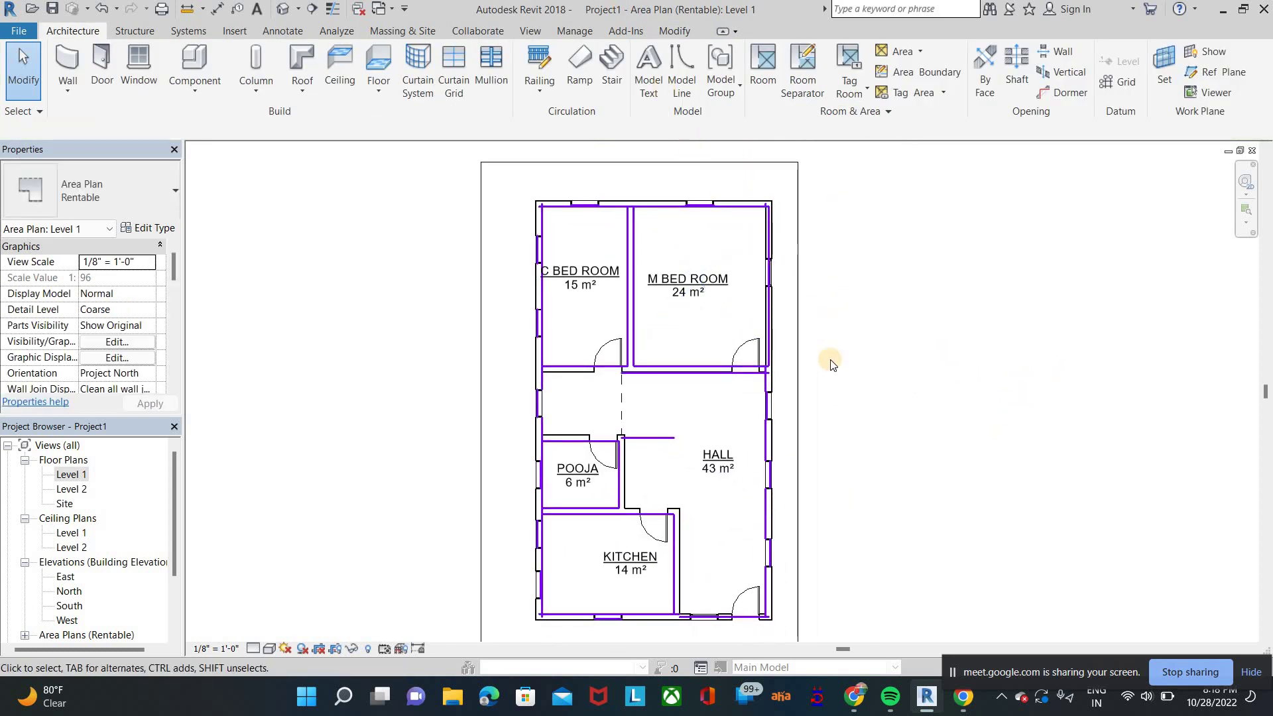
scroll(745, 334, "down", 2)
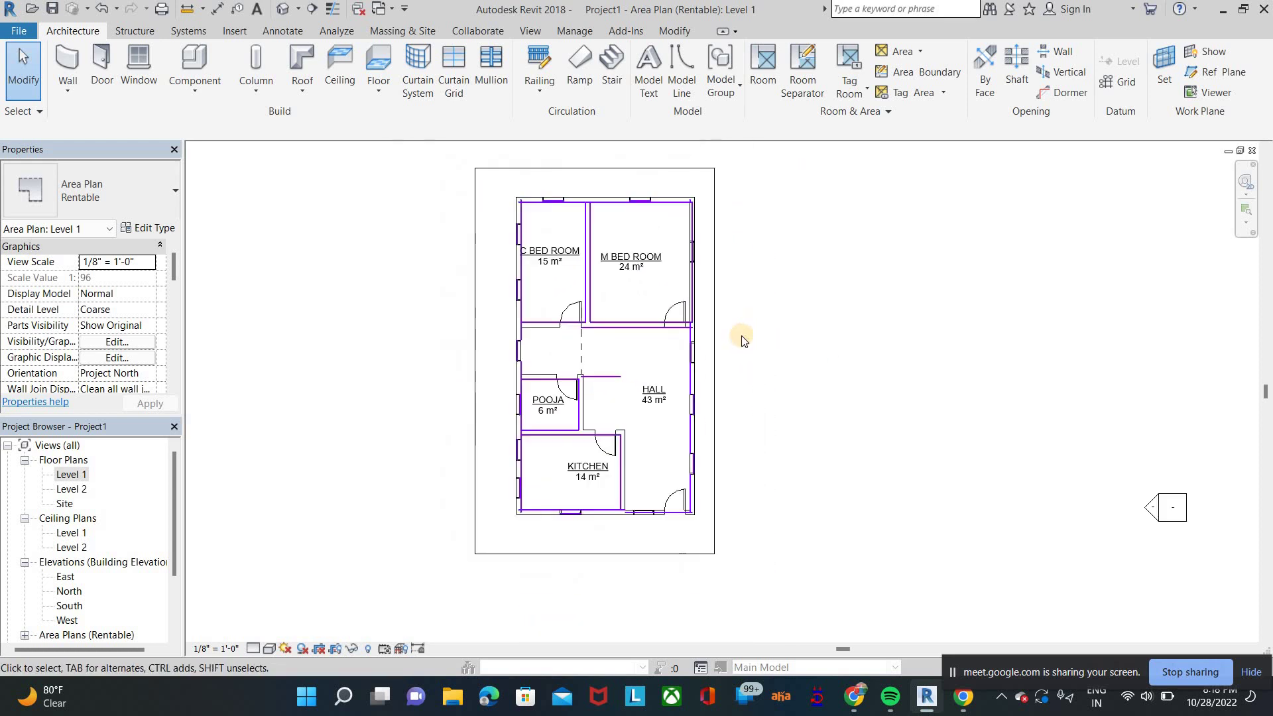
Step: Place a colour fill legend for the rentable area scheme to the right of the plan
left_click(289, 31)
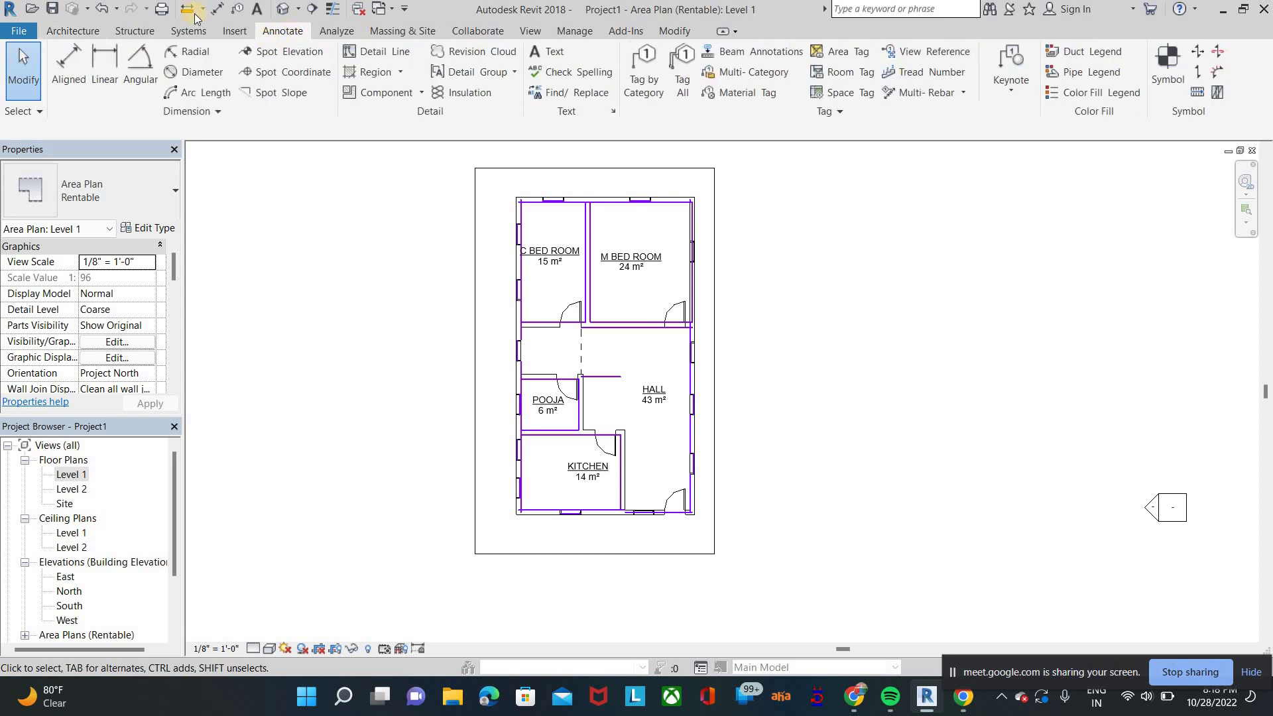
left_click(1085, 92)
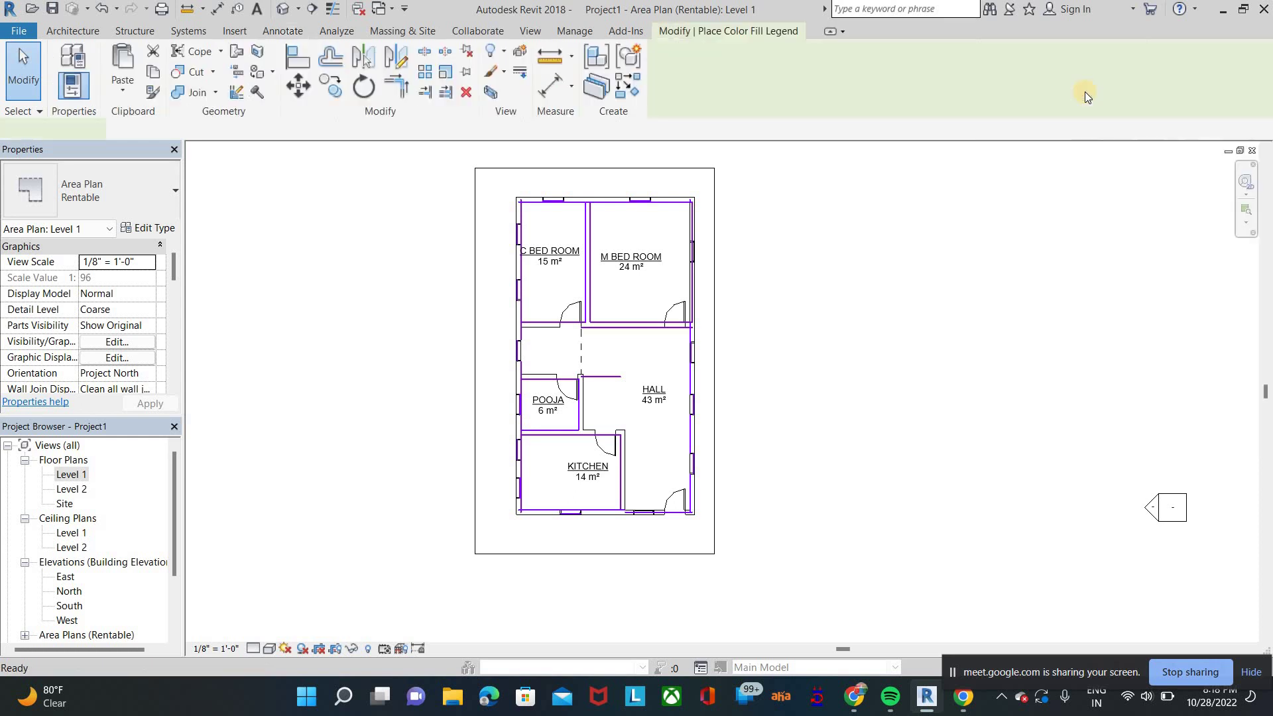
left_click(824, 277)
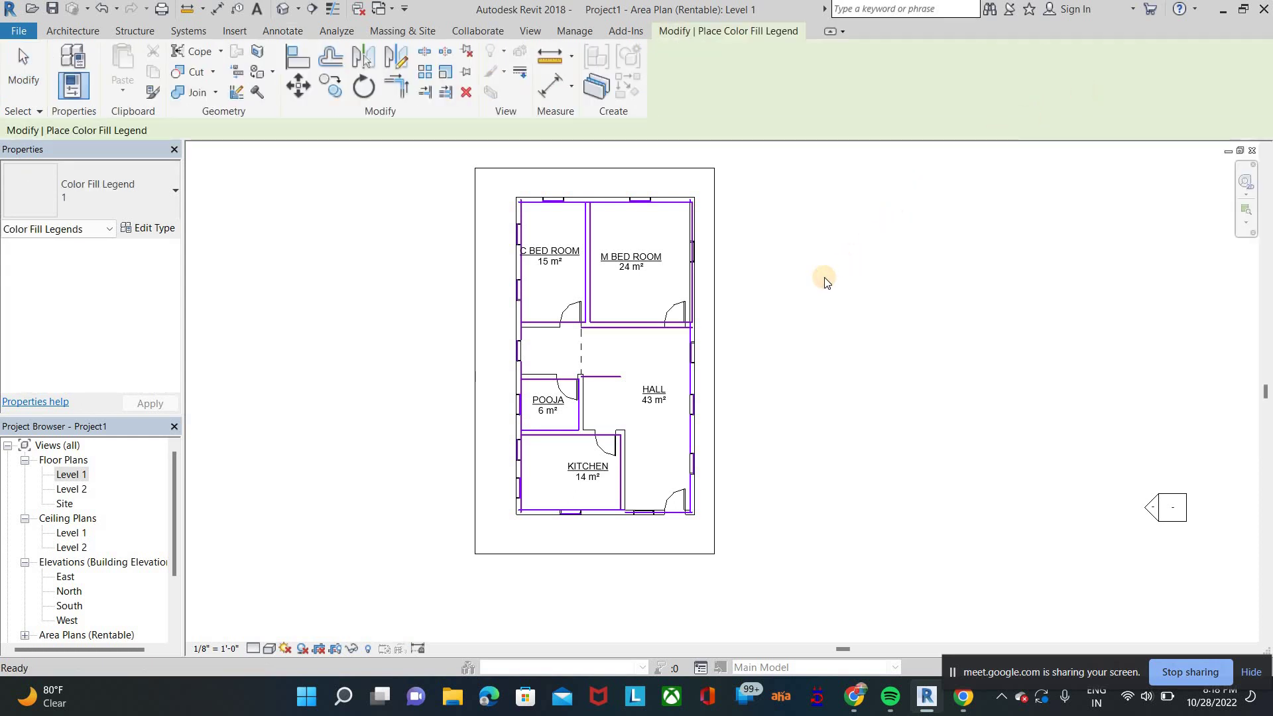
key("Return")
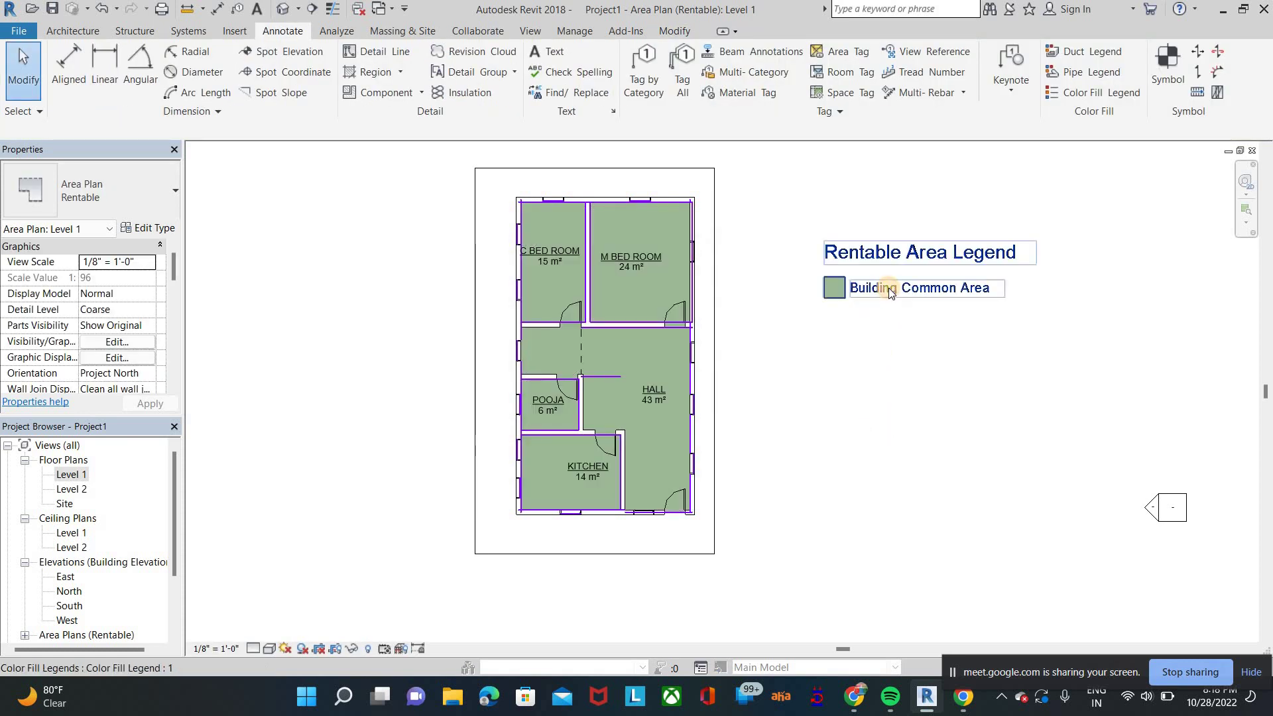
Step: Set the legend's colour scheme to colour by Area, accepting the colour-reset warning
left_click(889, 289)
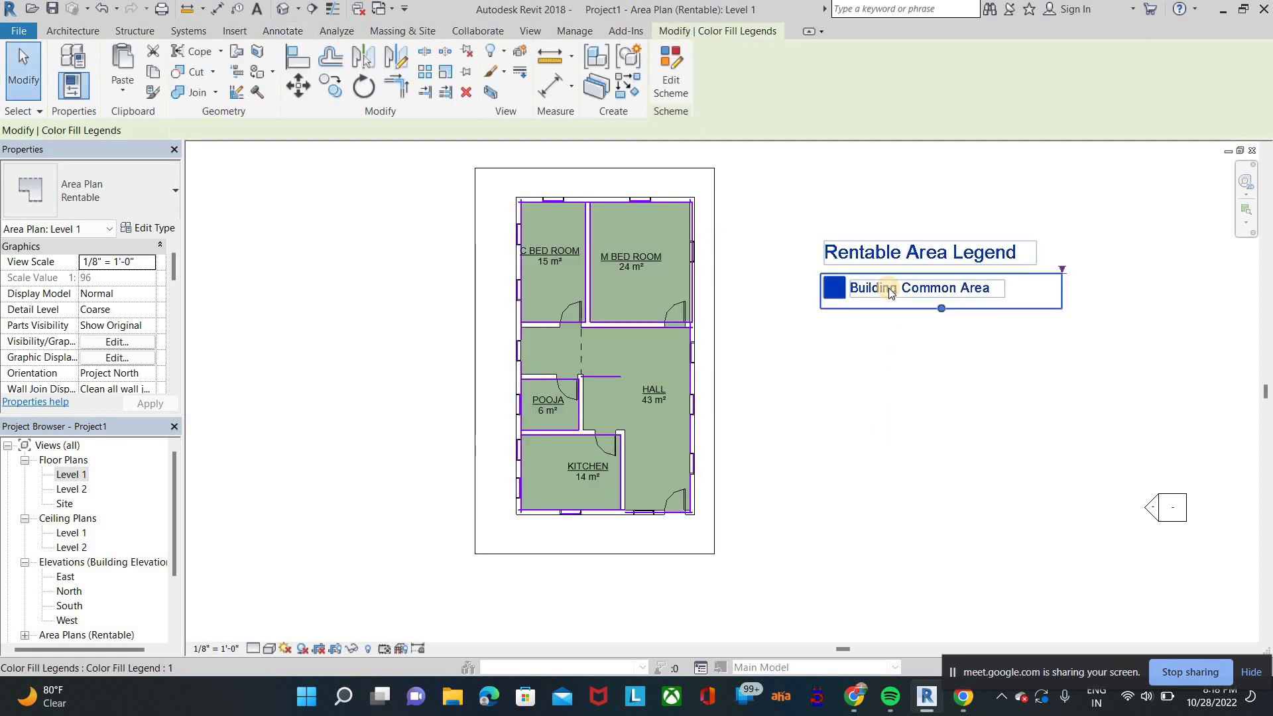
left_click(671, 86)
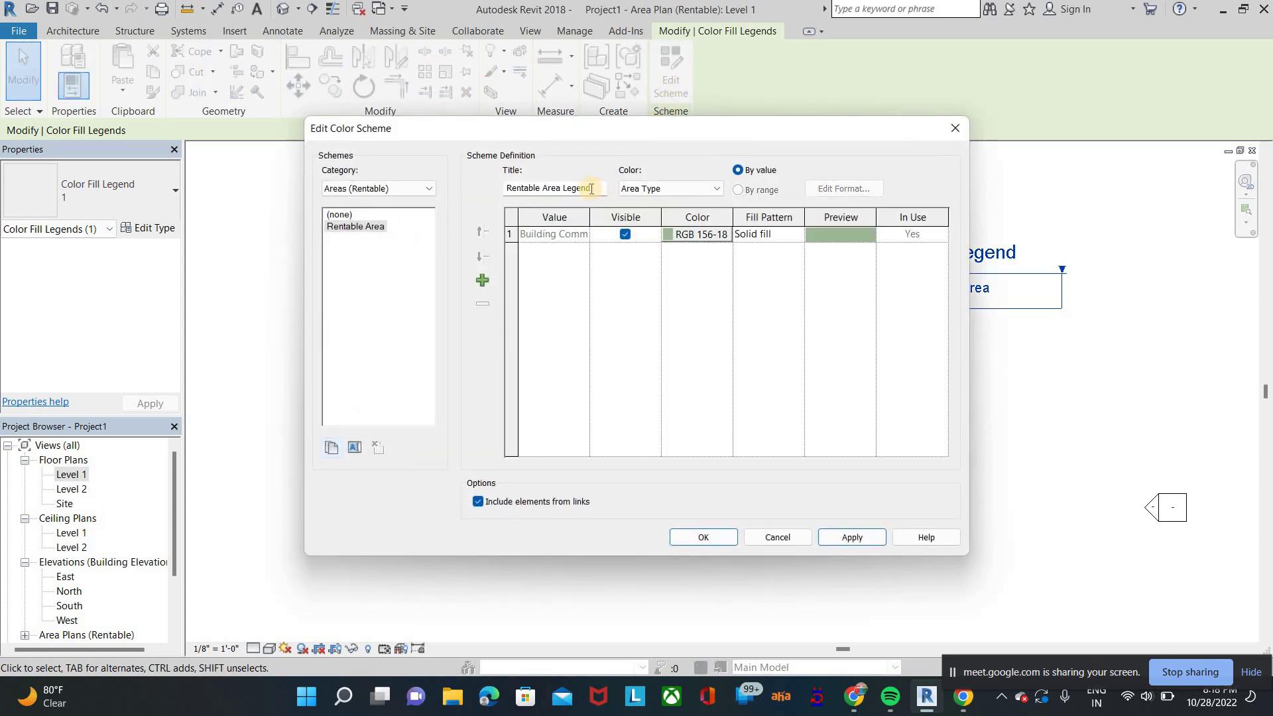
left_click(665, 187)
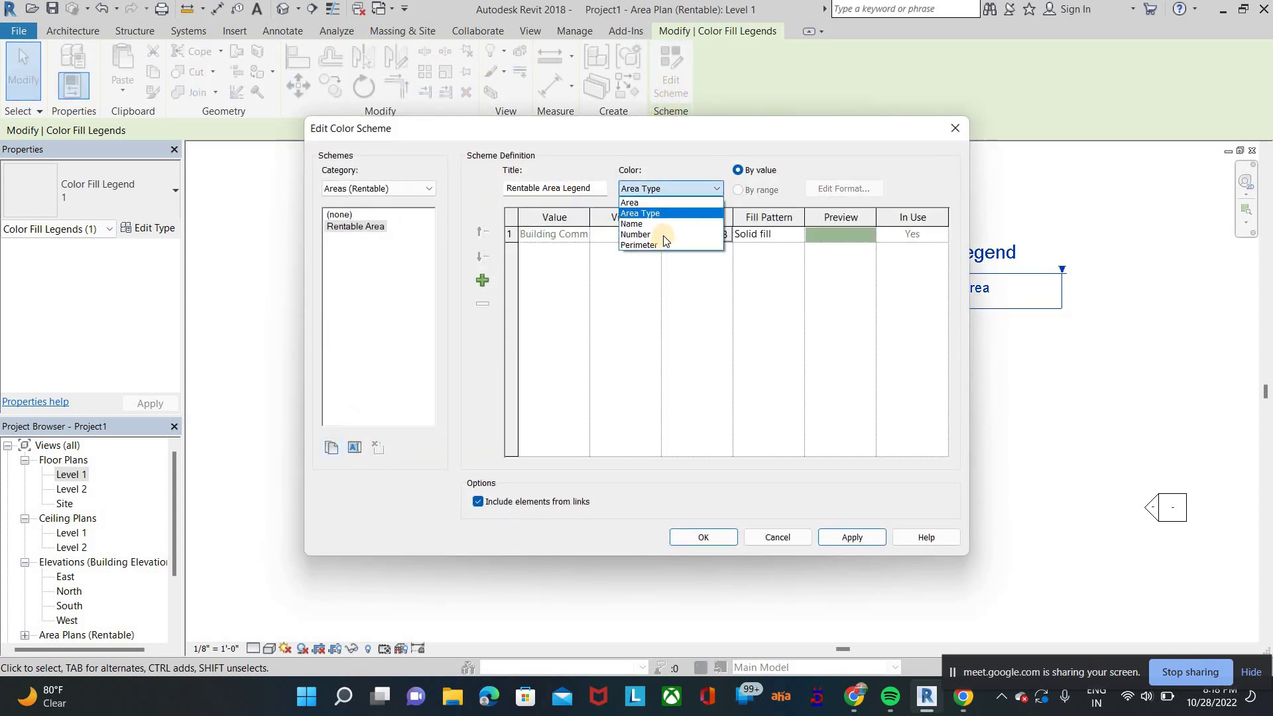
left_click(663, 200)
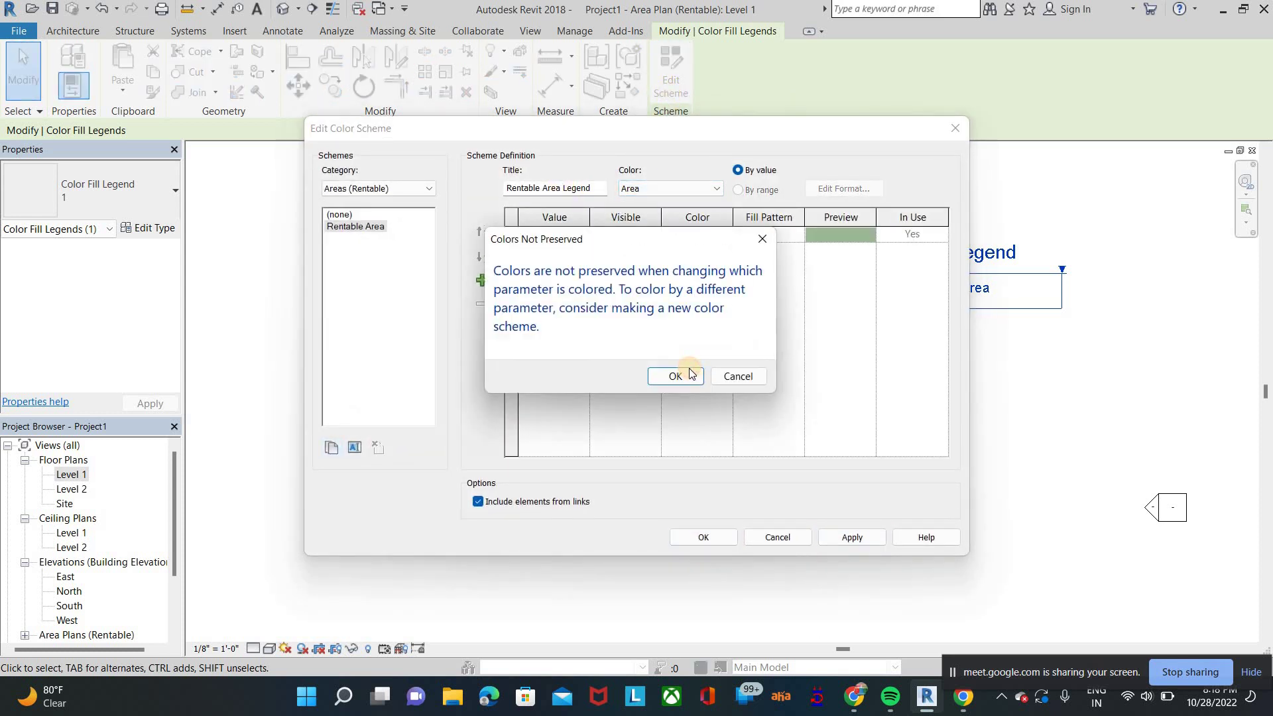
left_click(676, 375)
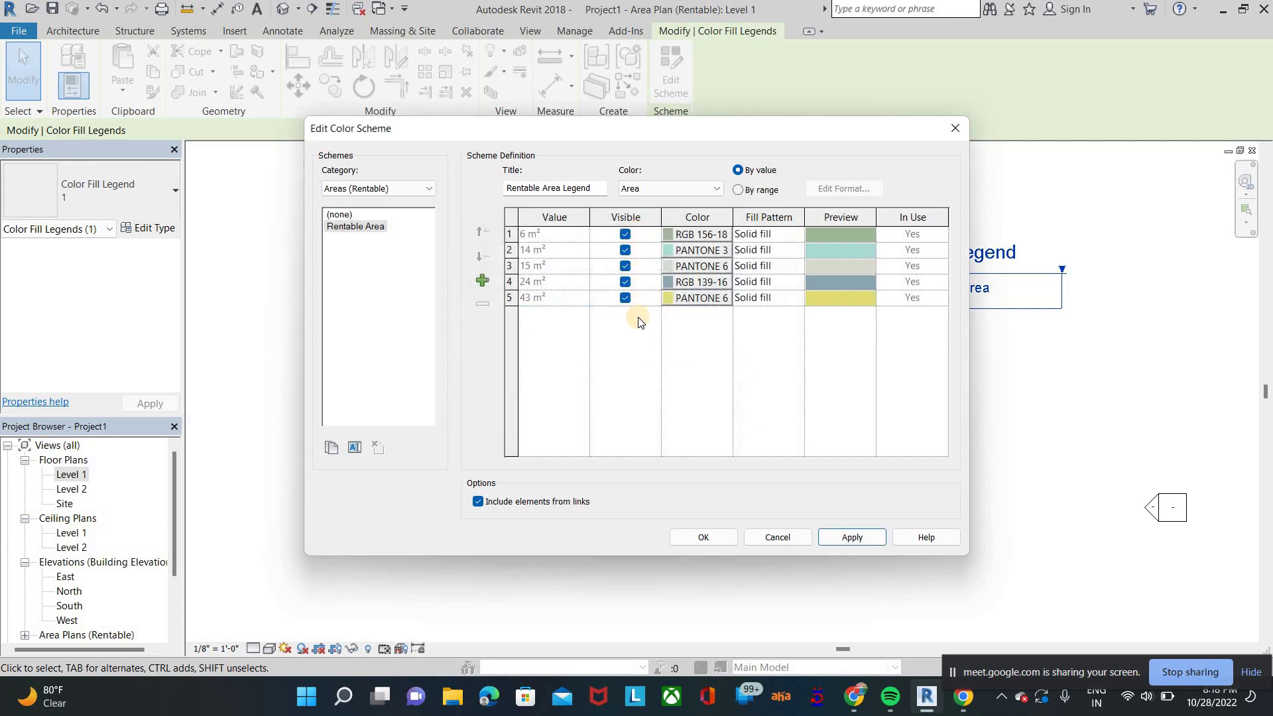
left_click(716, 535)
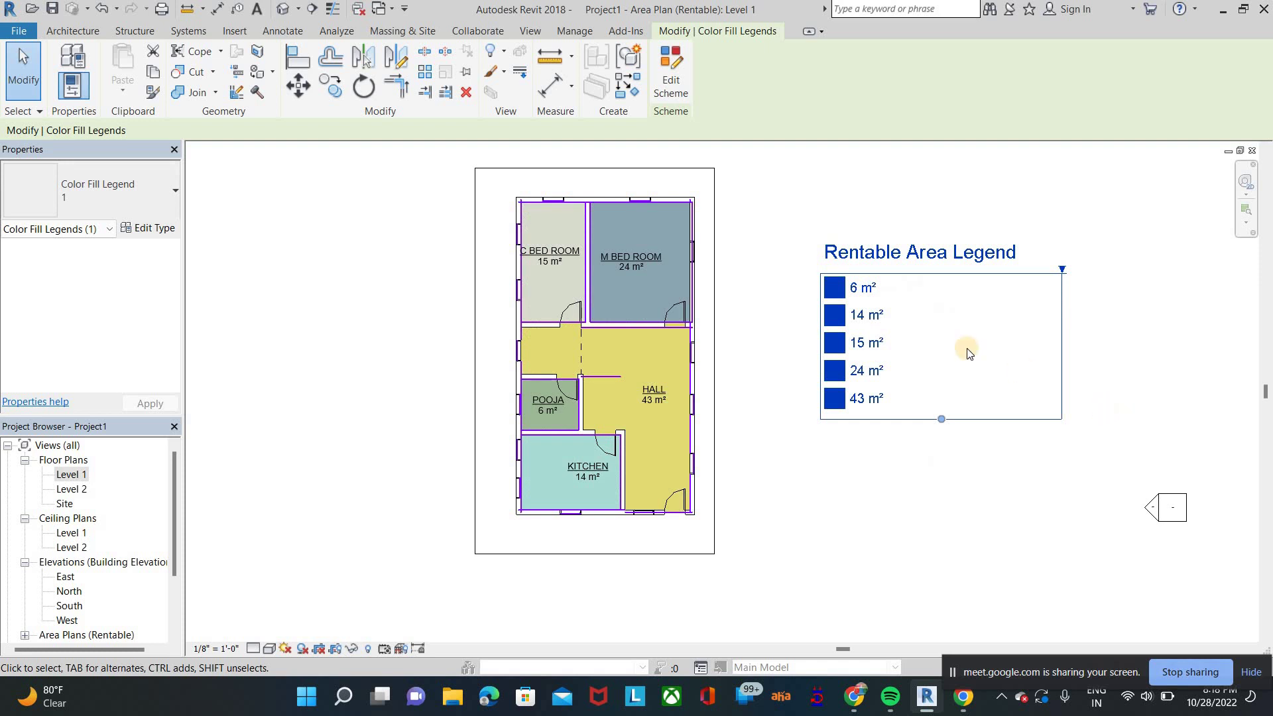
left_click(965, 349)
scroll(879, 302, "up", 1)
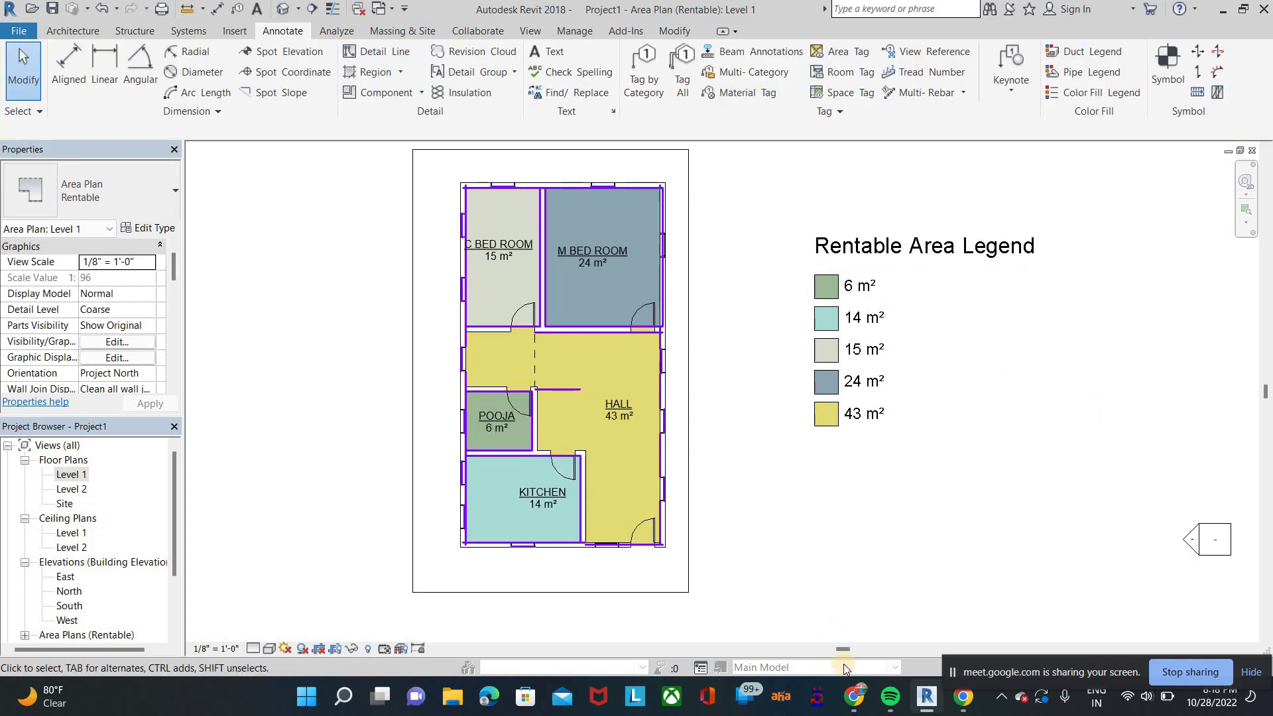
key("alt+Tab")
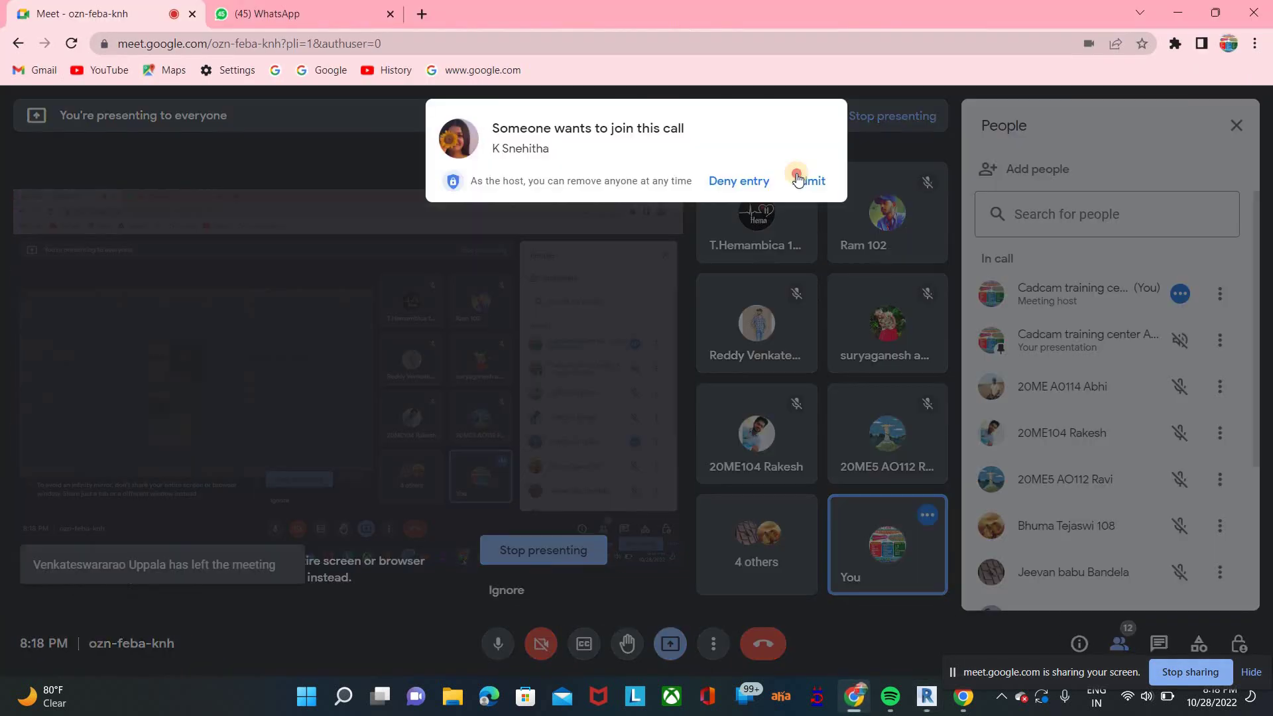
left_click(800, 179)
key("alt+Tab")
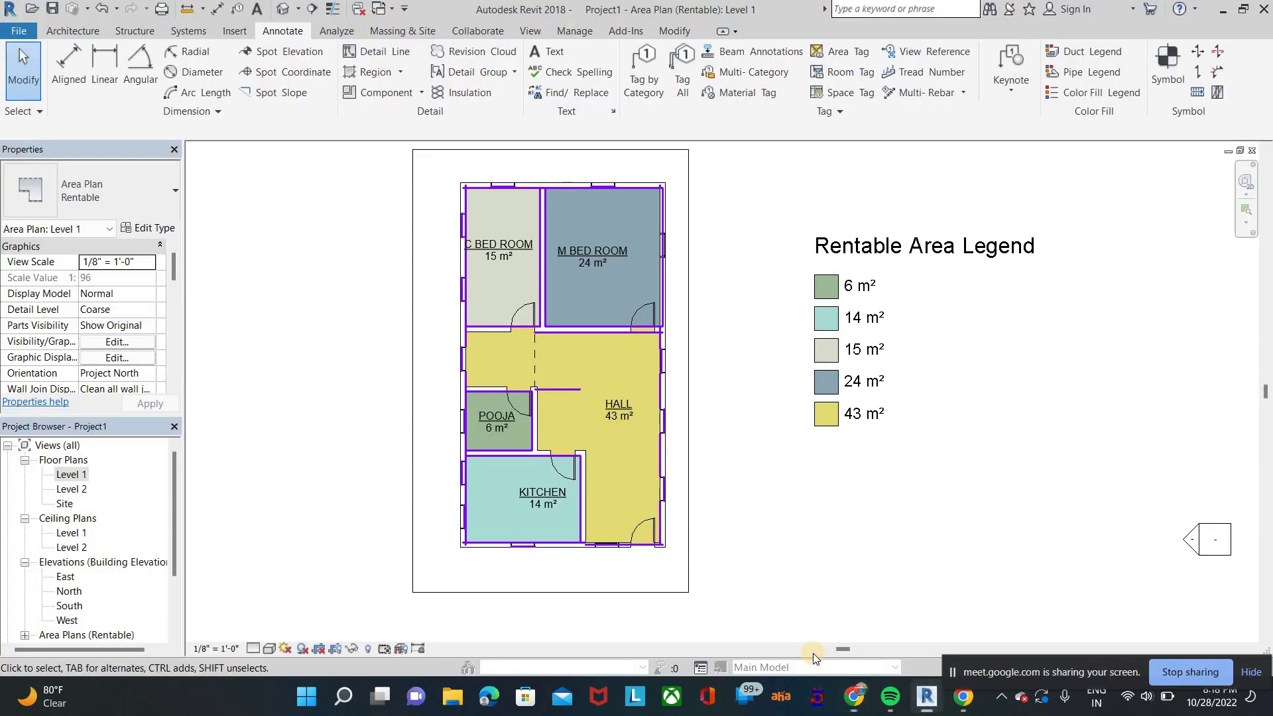
scroll(818, 322, "up", 1)
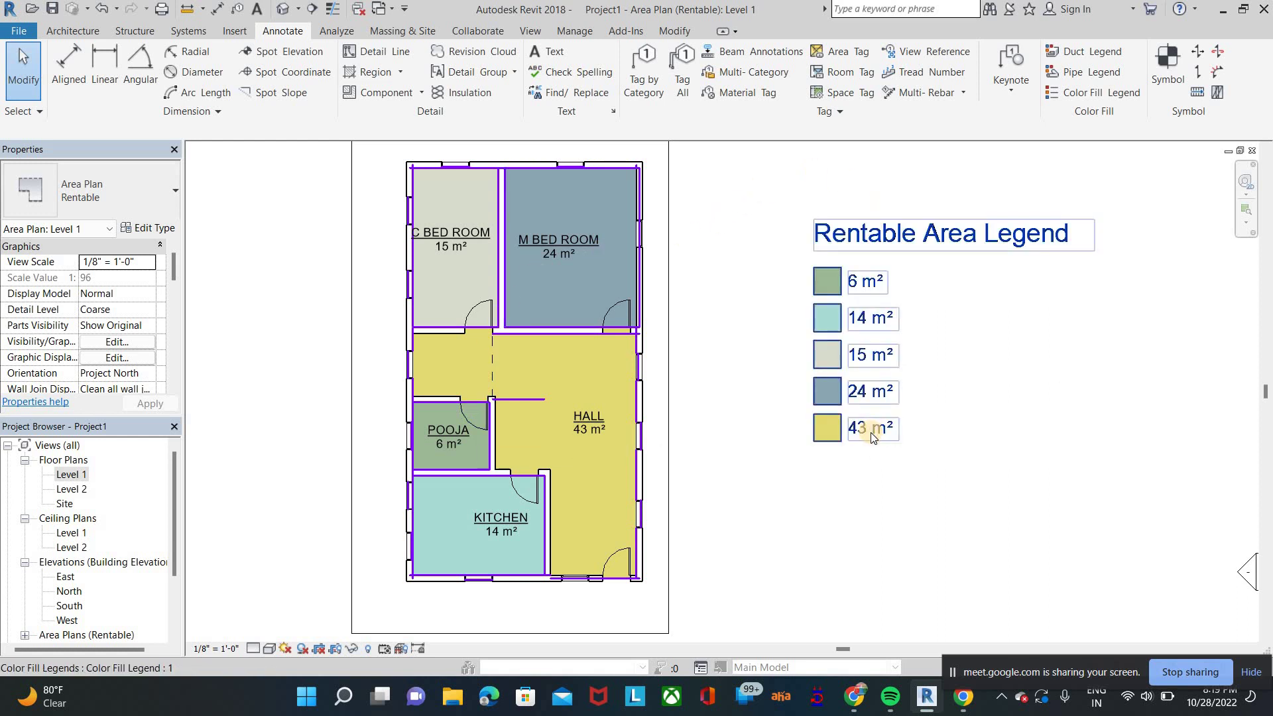
Step: Switch the Rentable Area colour scheme to colour by Name, accepting the reset warnings
left_click(833, 265)
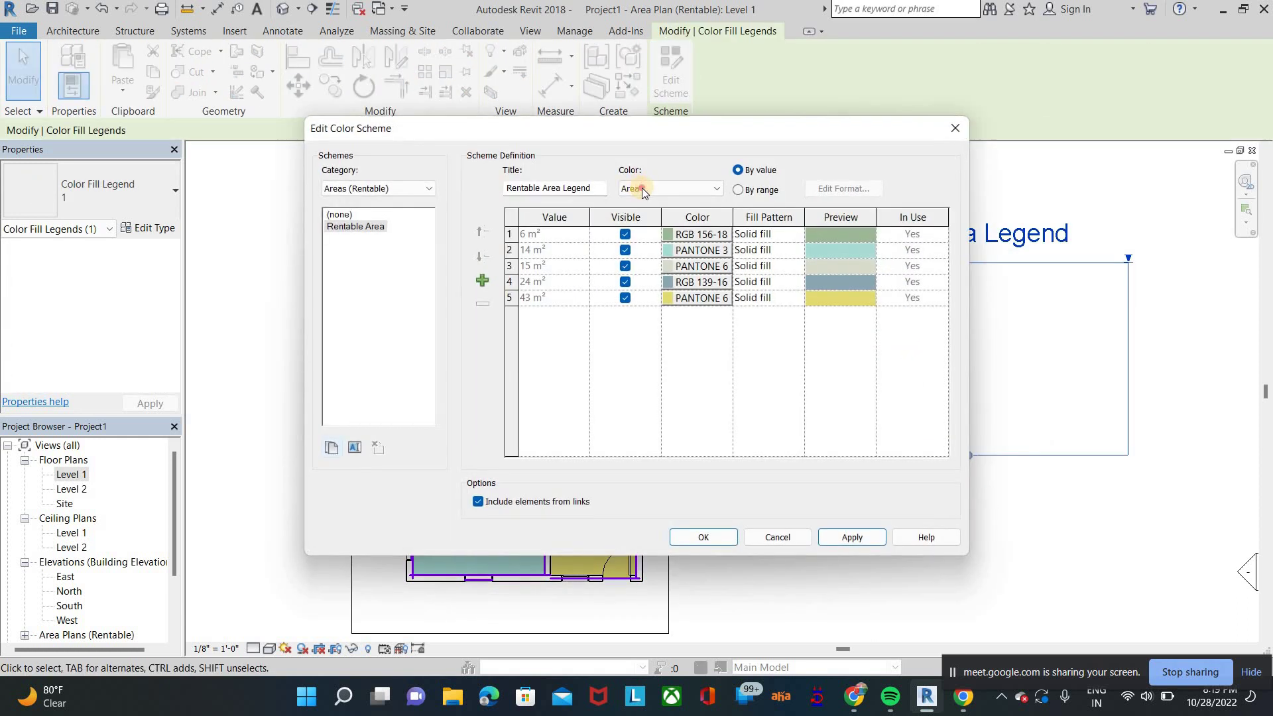
left_click(642, 188)
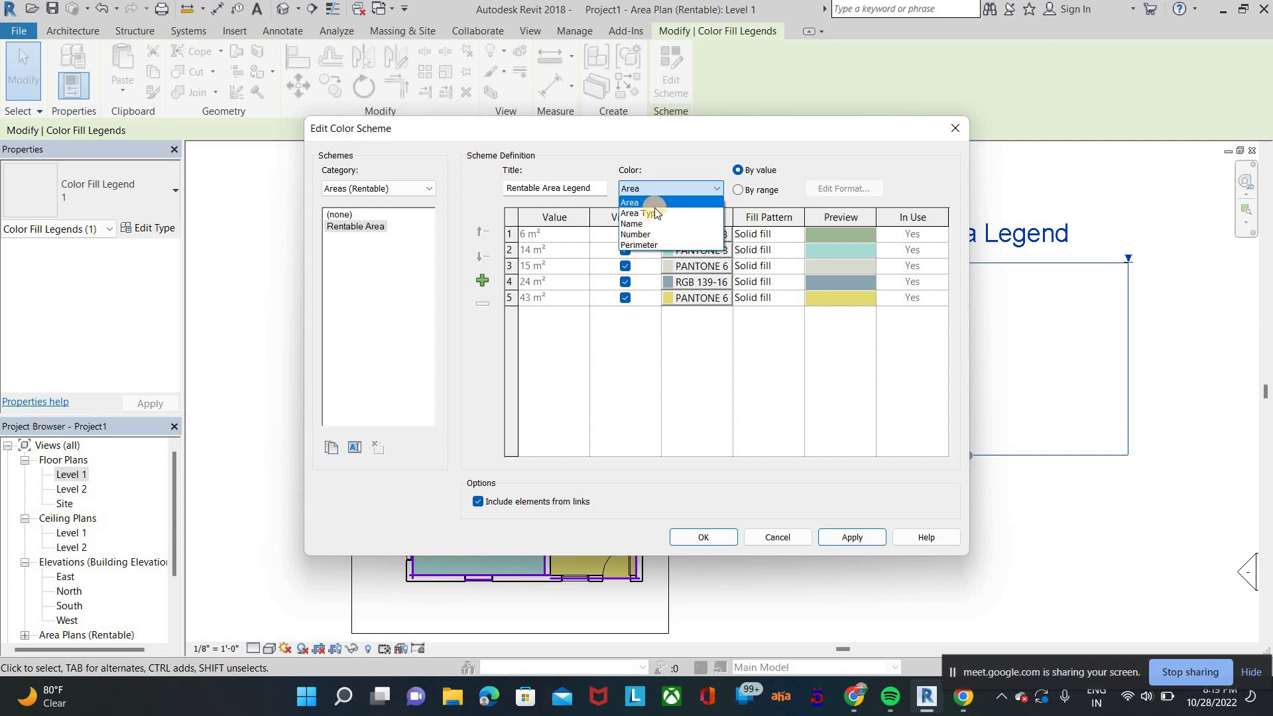
left_click(654, 213)
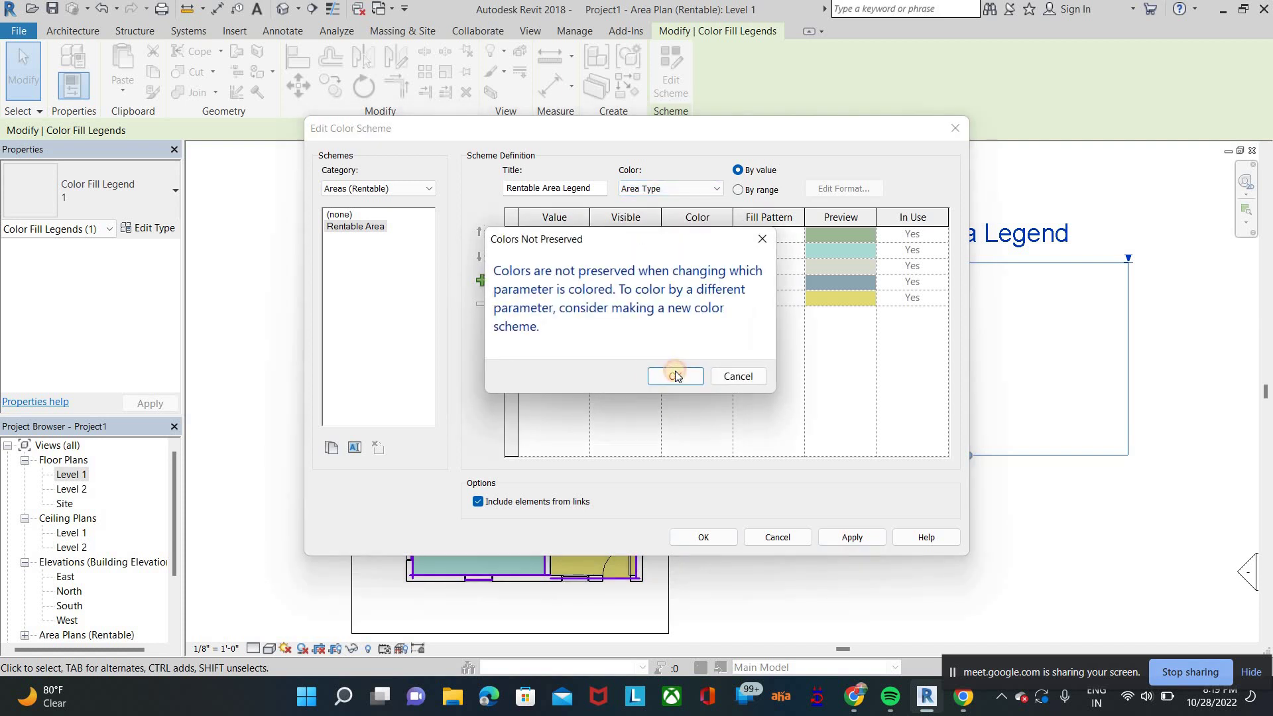
left_click(673, 375)
left_click(686, 193)
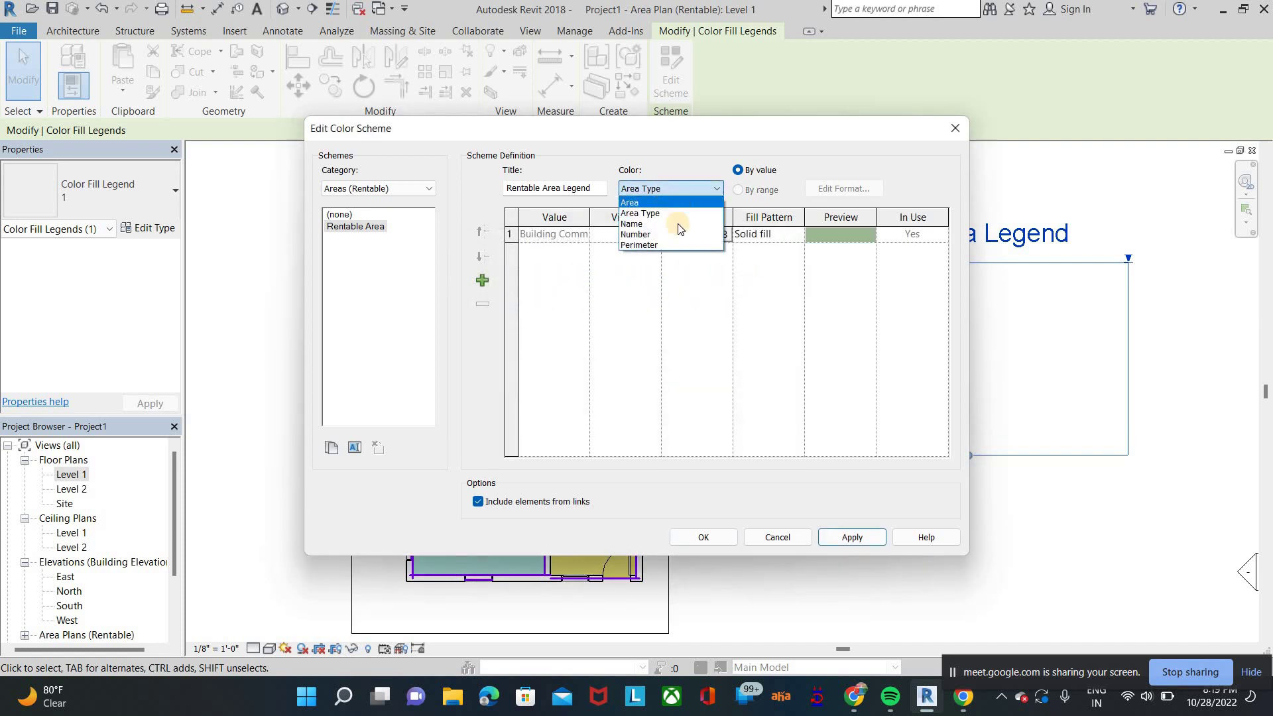
left_click(677, 224)
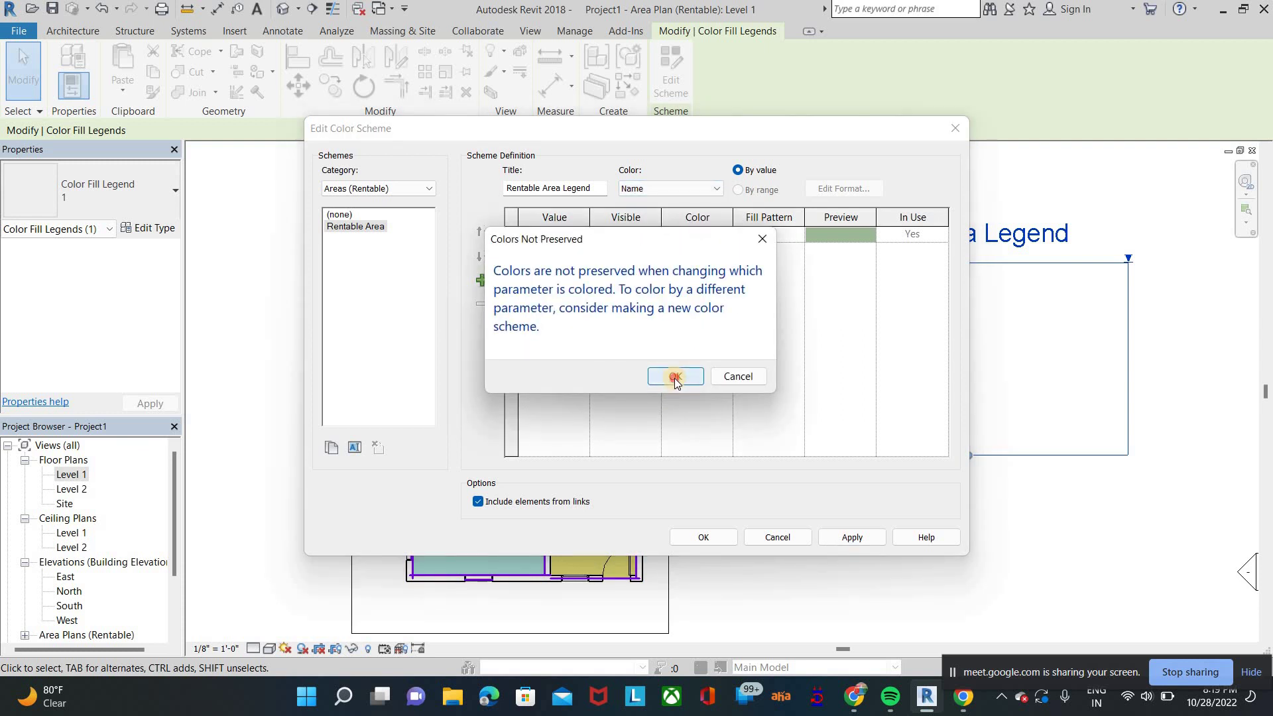
left_click(675, 378)
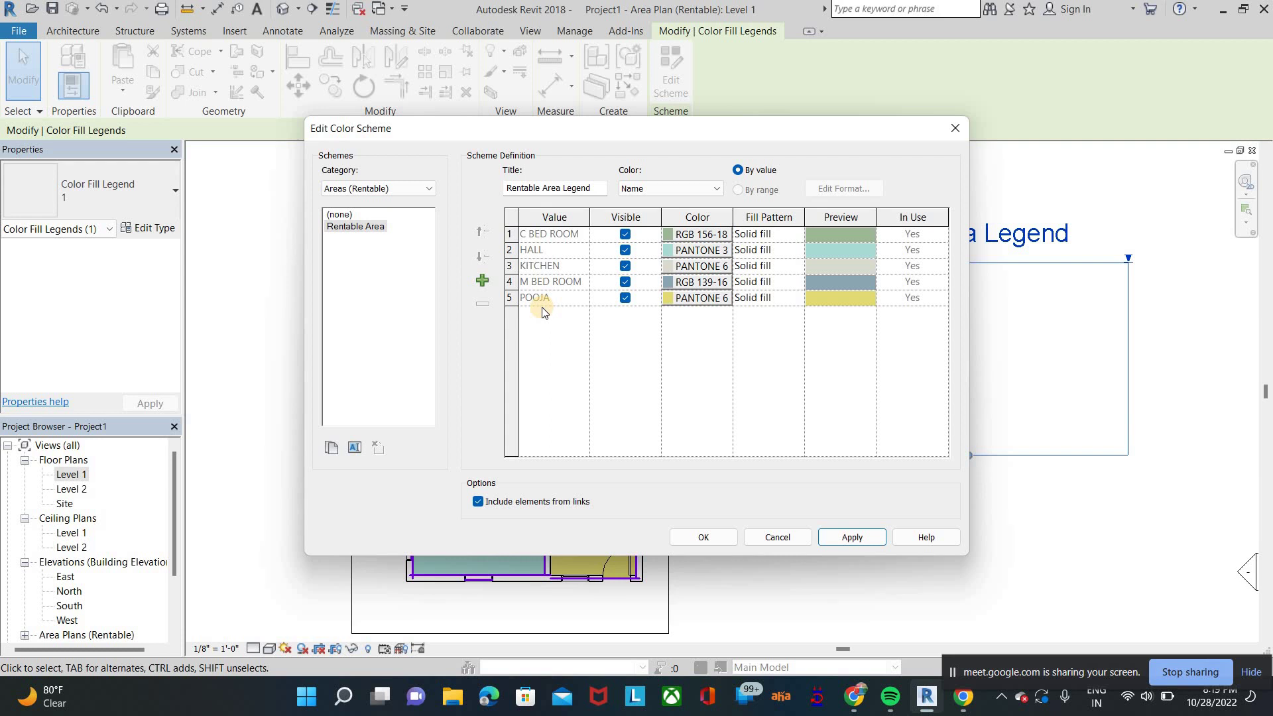
Step: Give C BED ROOM a violet fill colour
left_click(670, 236)
left_click(686, 224)
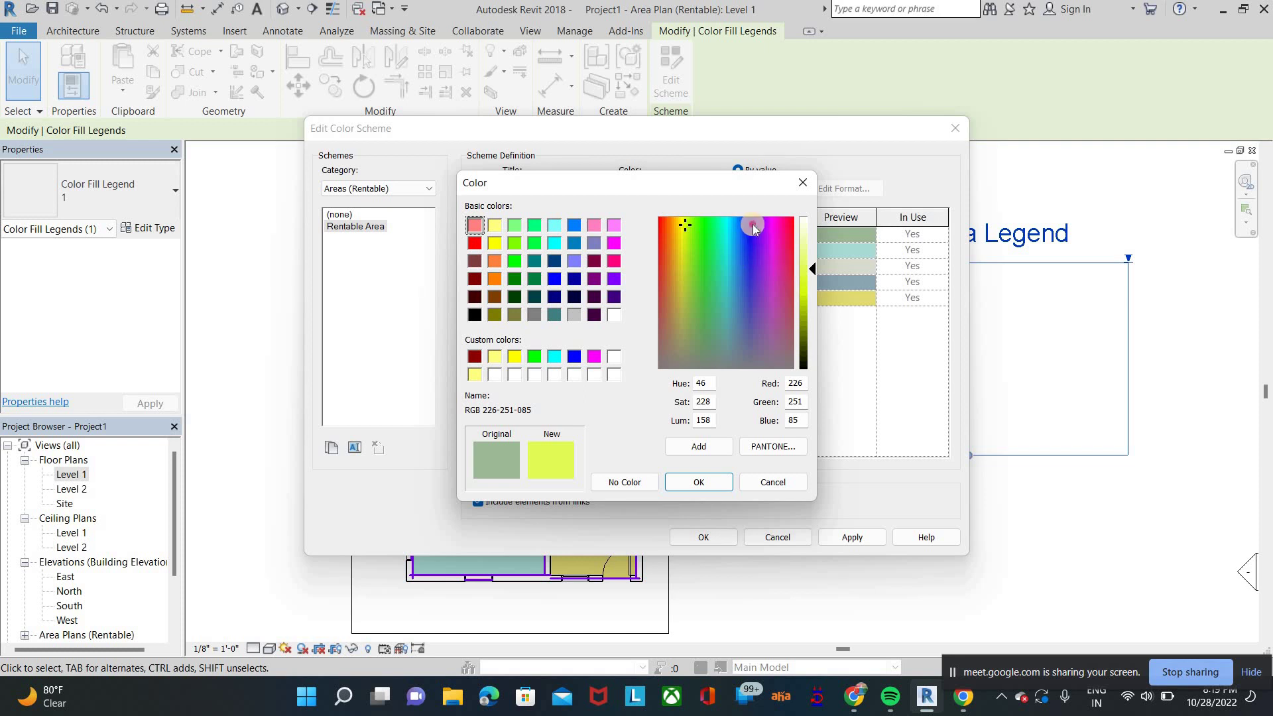
left_click(735, 245)
left_click(753, 225)
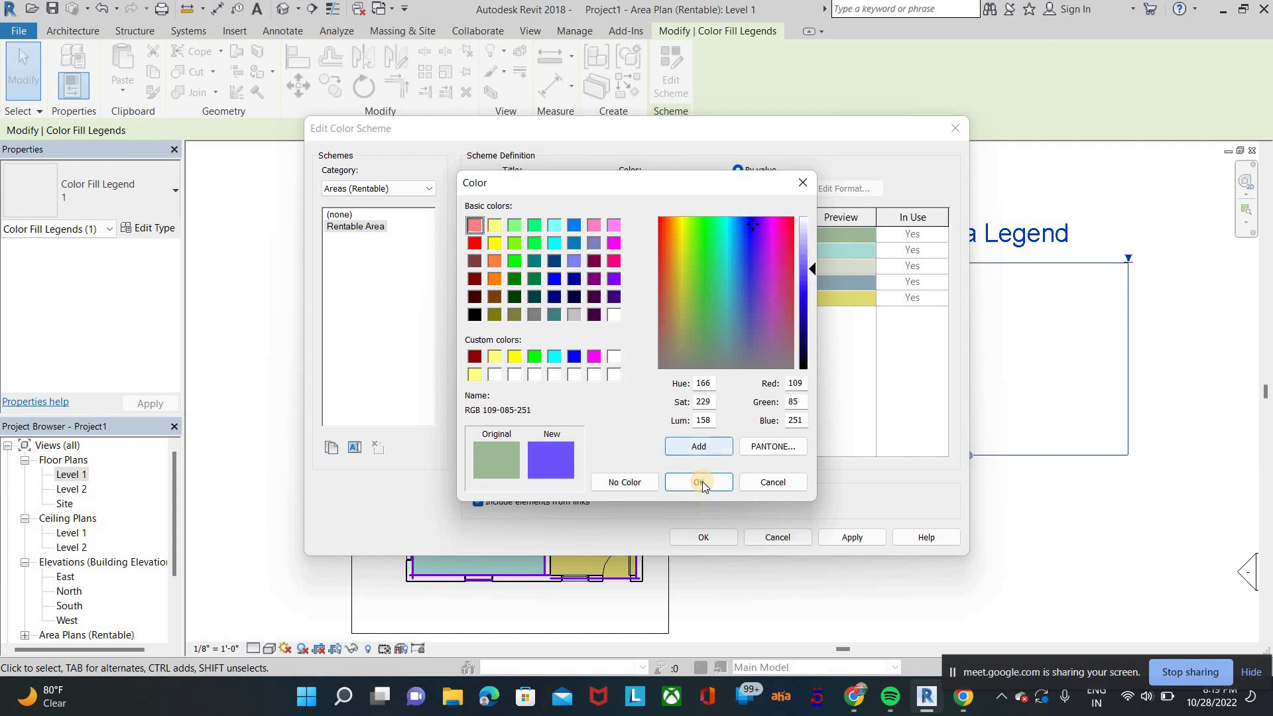
left_click(702, 481)
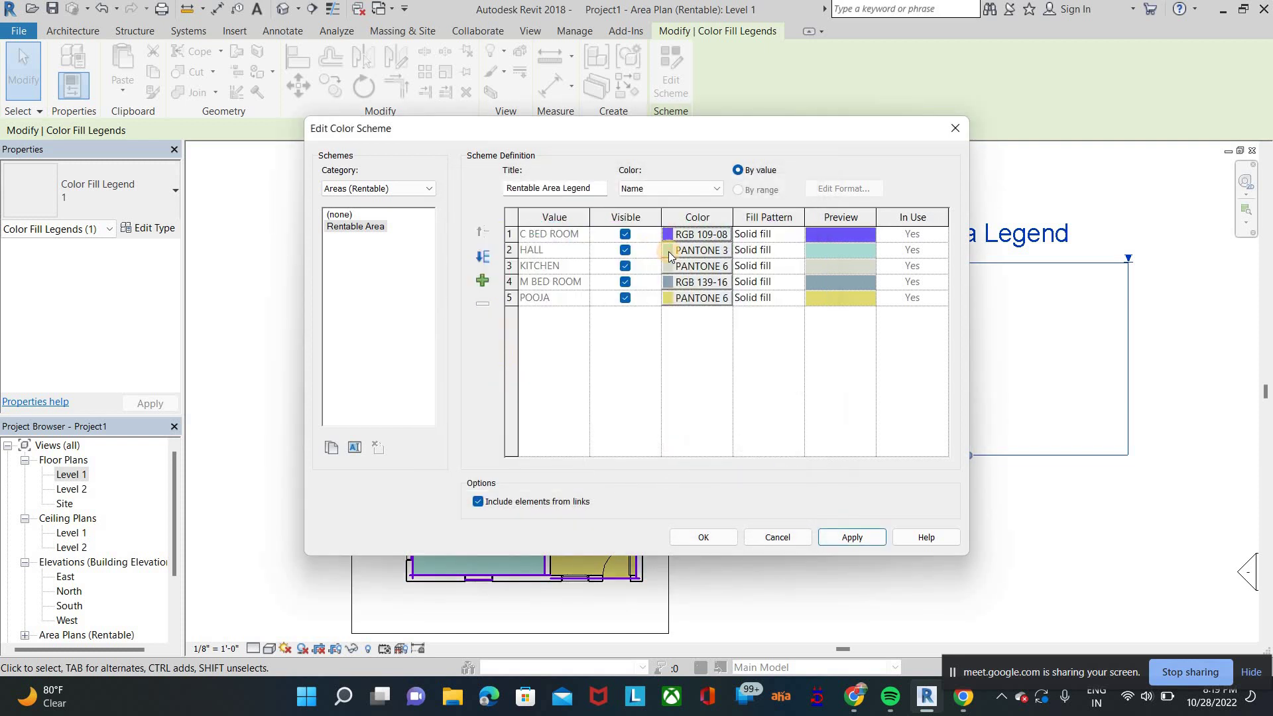
Step: Colour HALL yellow and KITCHEN green
left_click(668, 252)
left_click(494, 244)
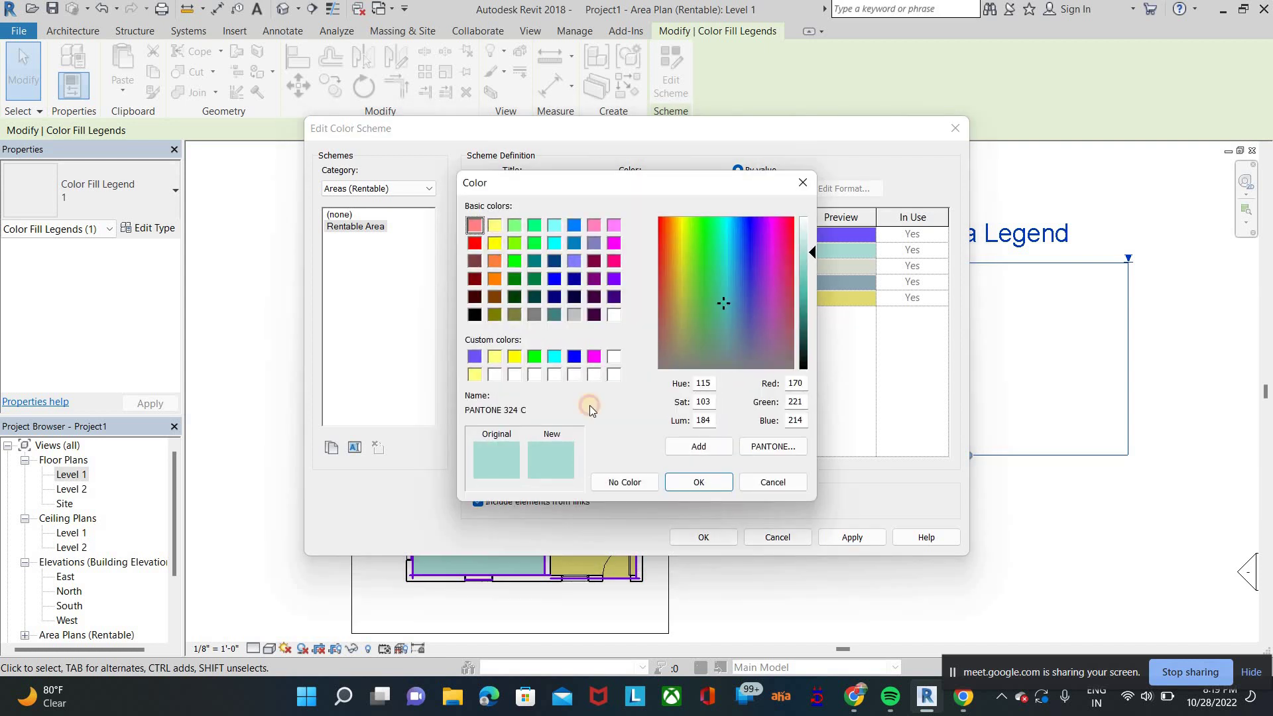
left_click(677, 490)
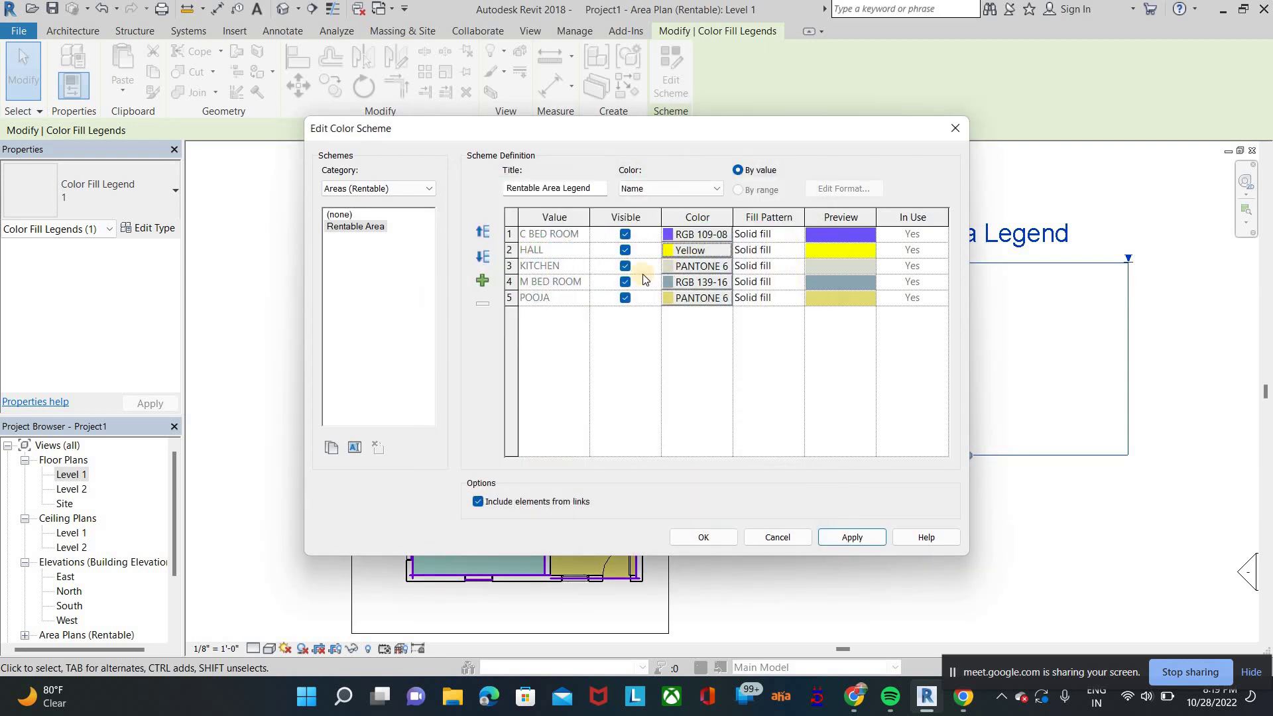
left_click(668, 266)
left_click(514, 261)
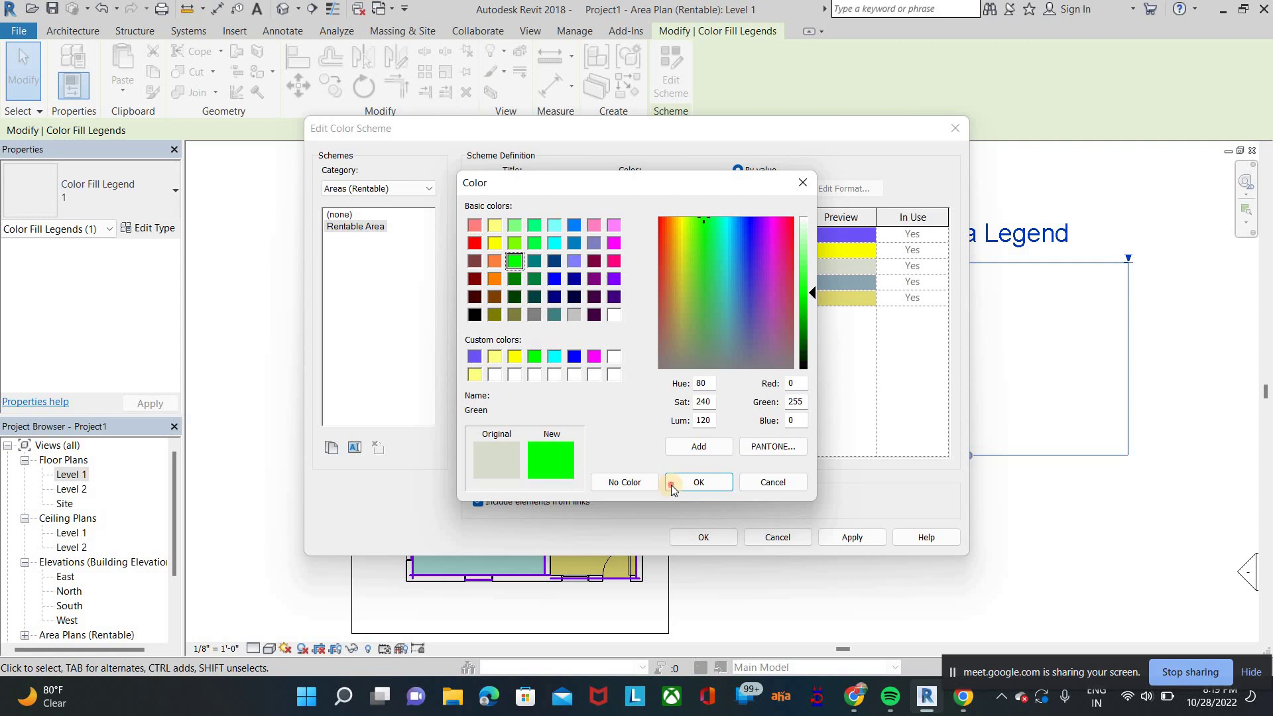
left_click(671, 486)
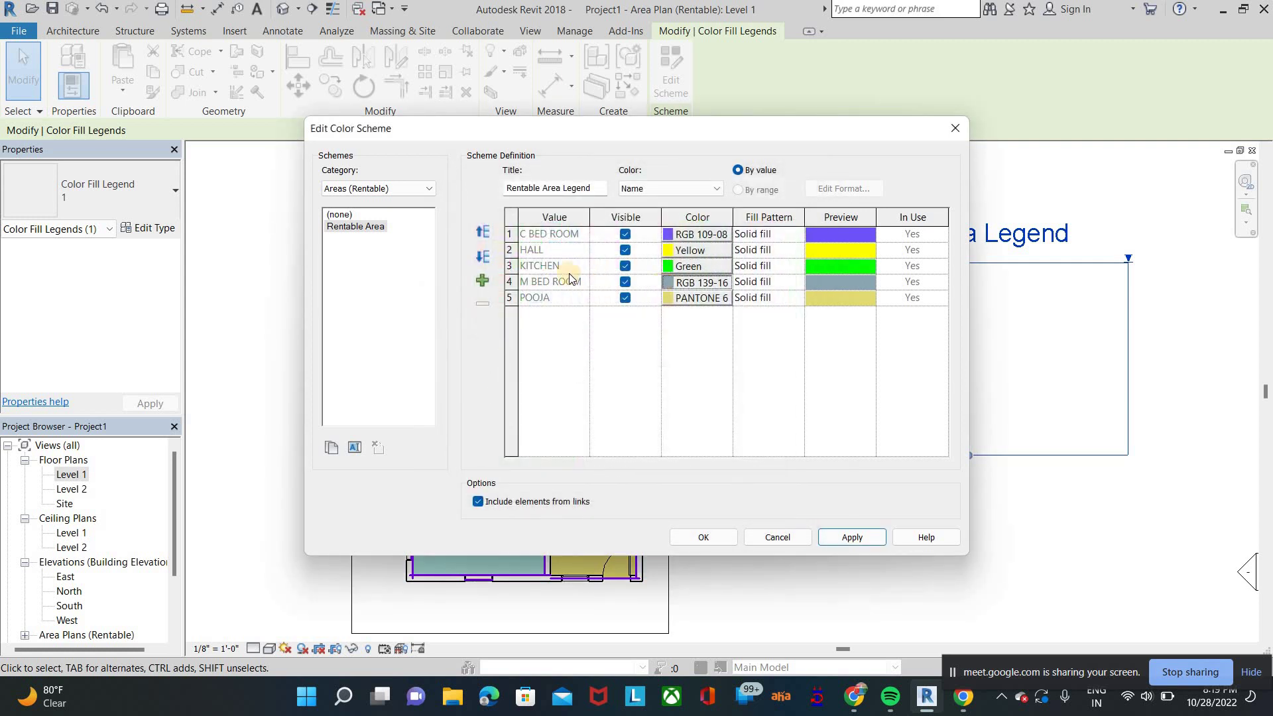
Step: Colour M BED ROOM dark blue and POOJA brown, then apply the scheme
left_click(667, 282)
left_click(556, 262)
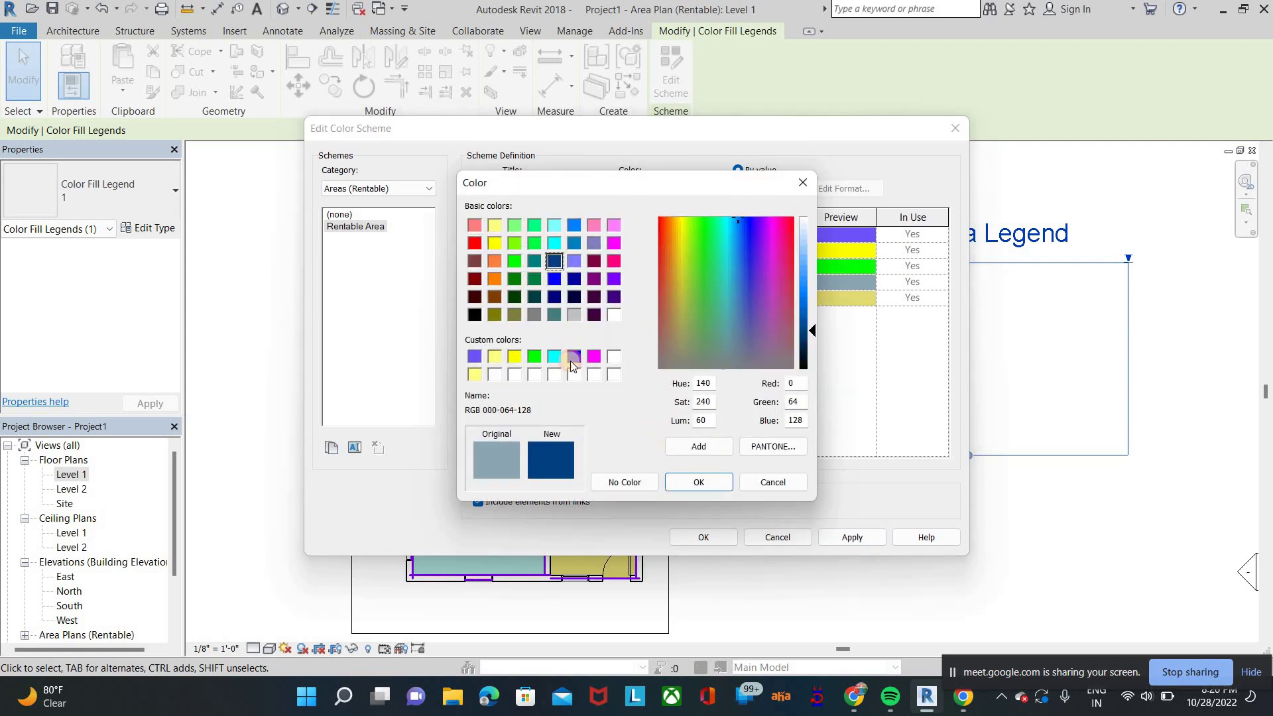
key("Return")
left_click(668, 299)
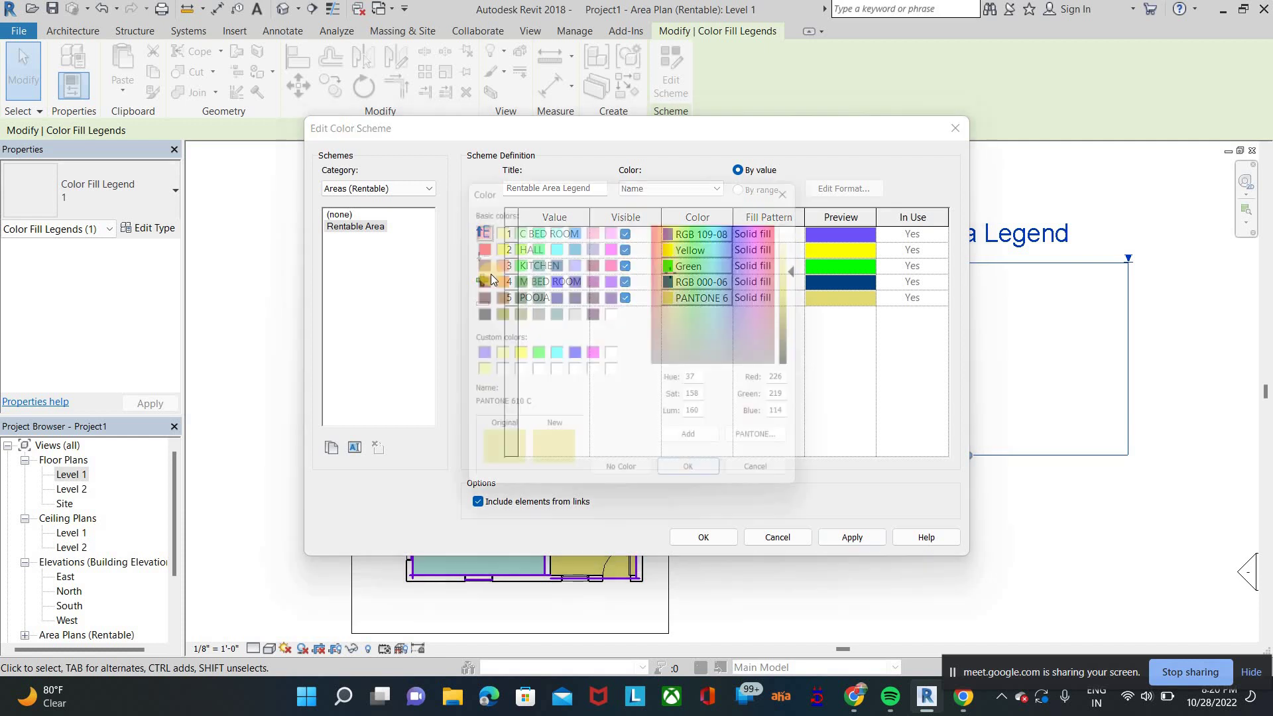
left_click(475, 262)
left_click(715, 489)
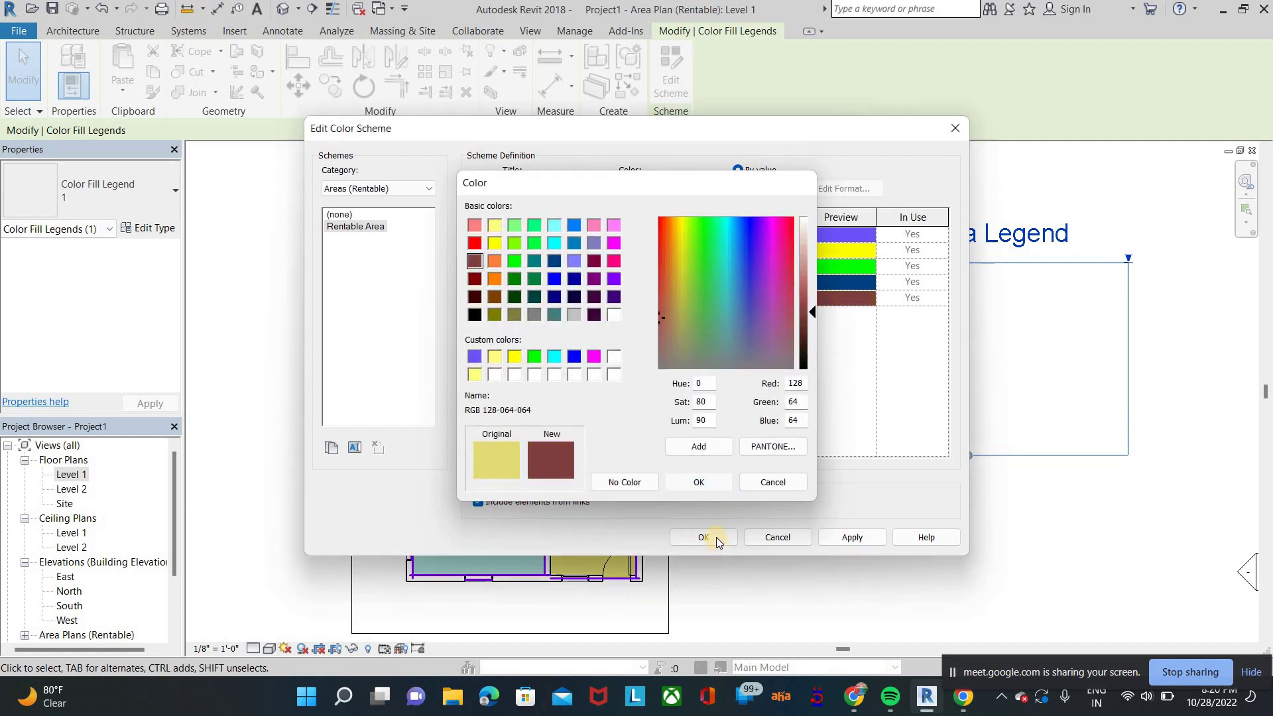
left_click(716, 536)
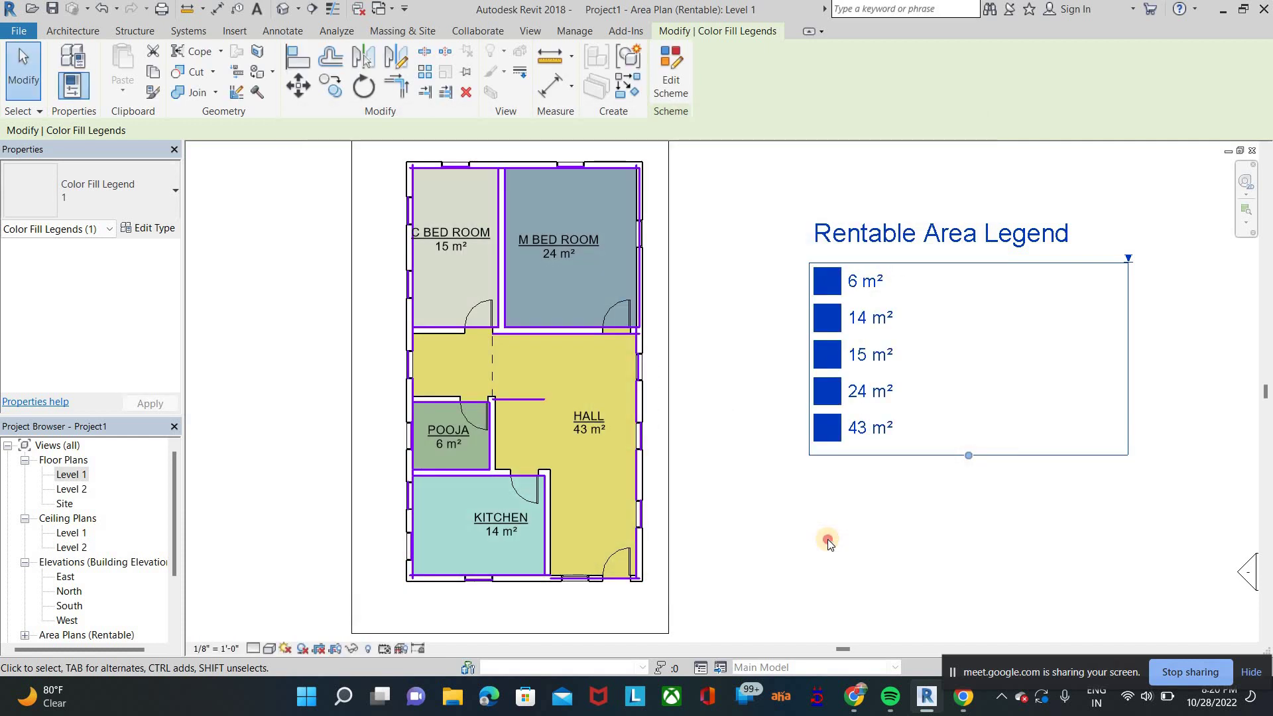
Step: Deselect the legend to refresh the room colours and recentre the plan with its legend
left_click(828, 540)
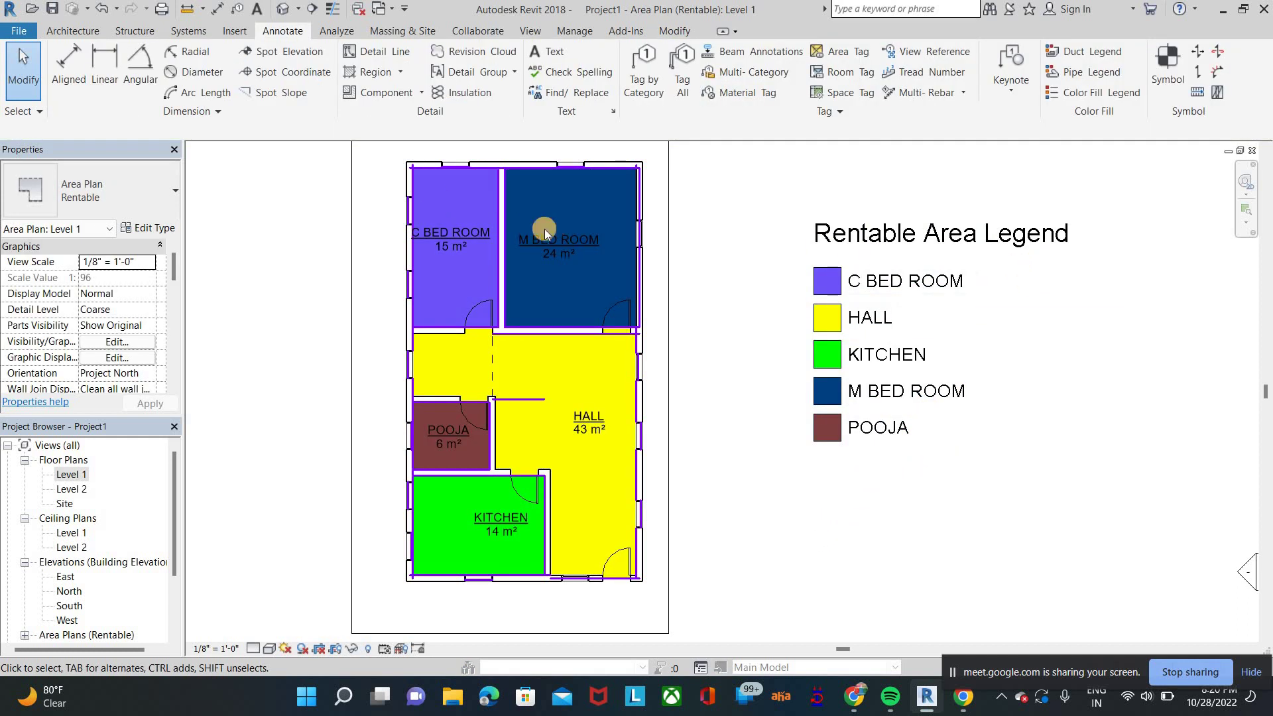
left_click(836, 284)
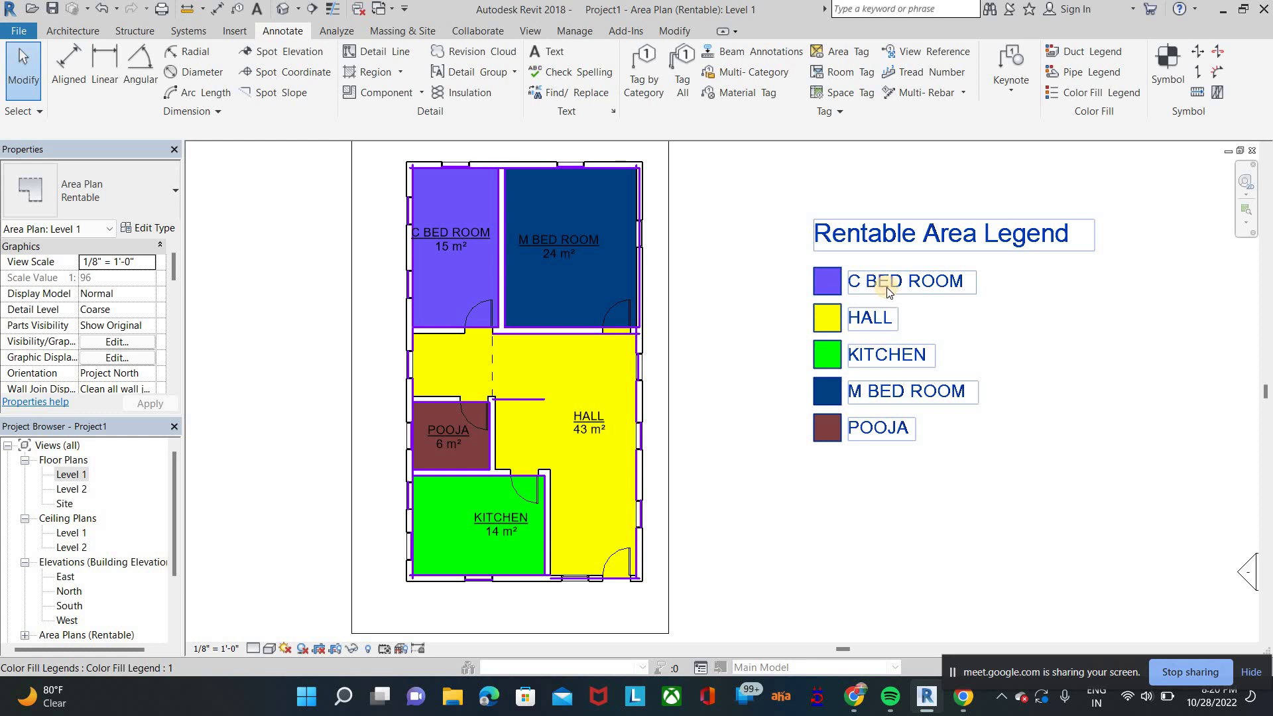
left_click(551, 221)
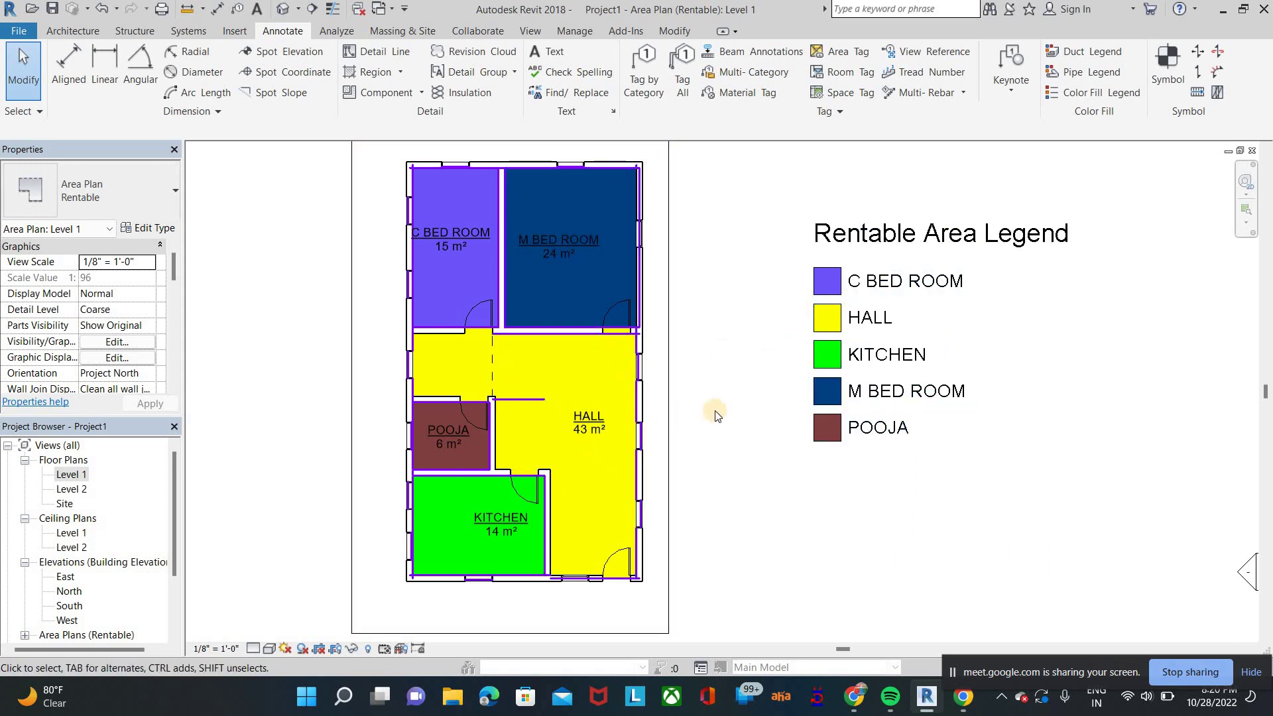
scroll(724, 417, "down", 1)
middle_click_drag(771, 331, 829, 308)
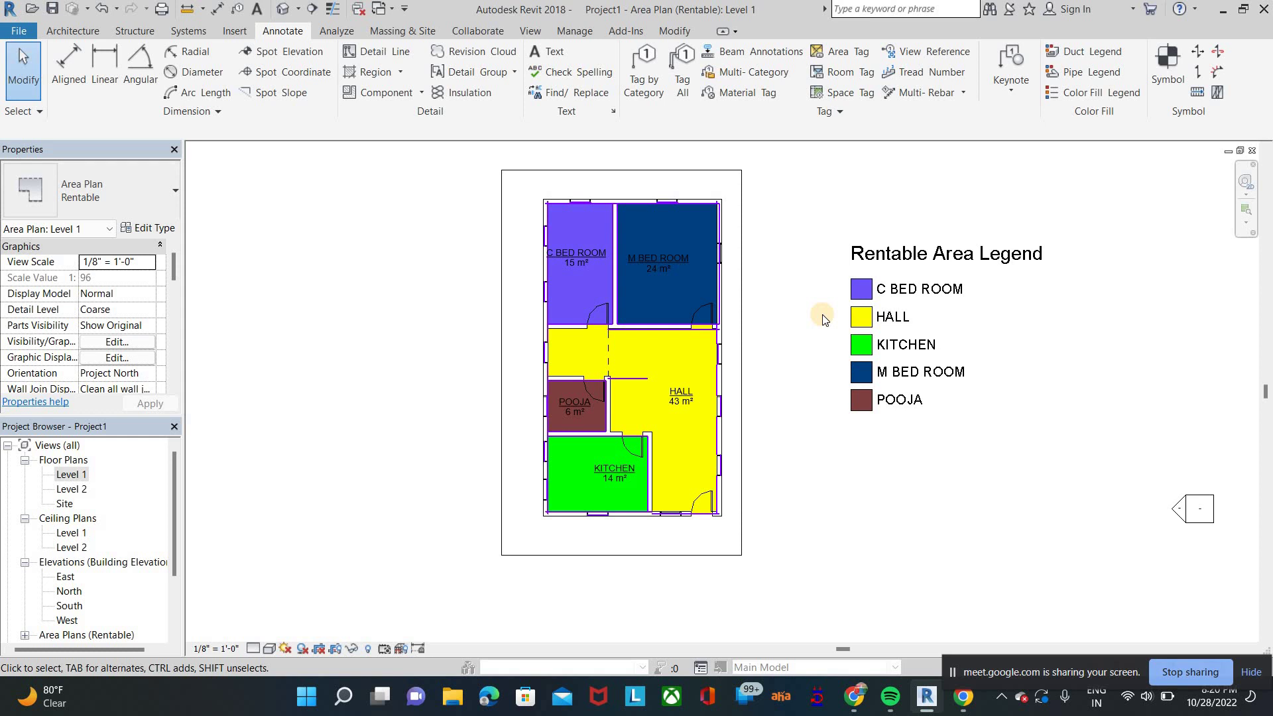
Step: Admit a caller in the video call window, then return to Revit
left_click(854, 697)
left_click(808, 183)
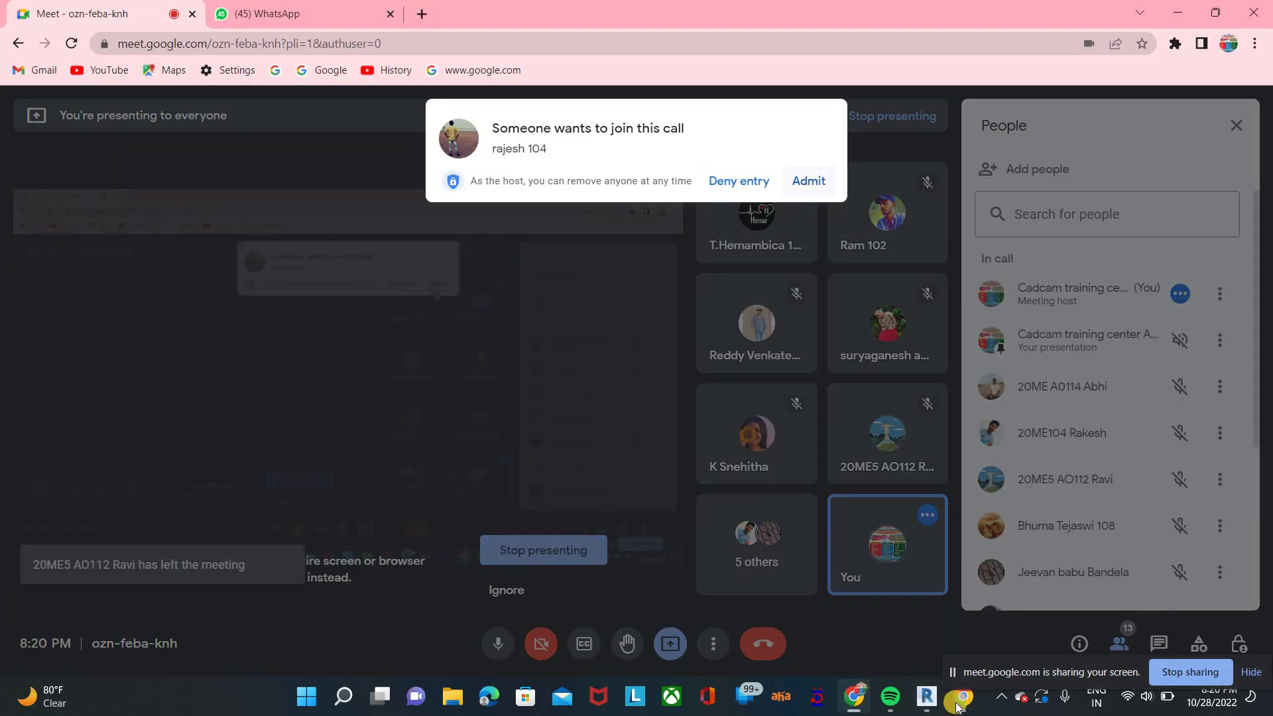
left_click(934, 696)
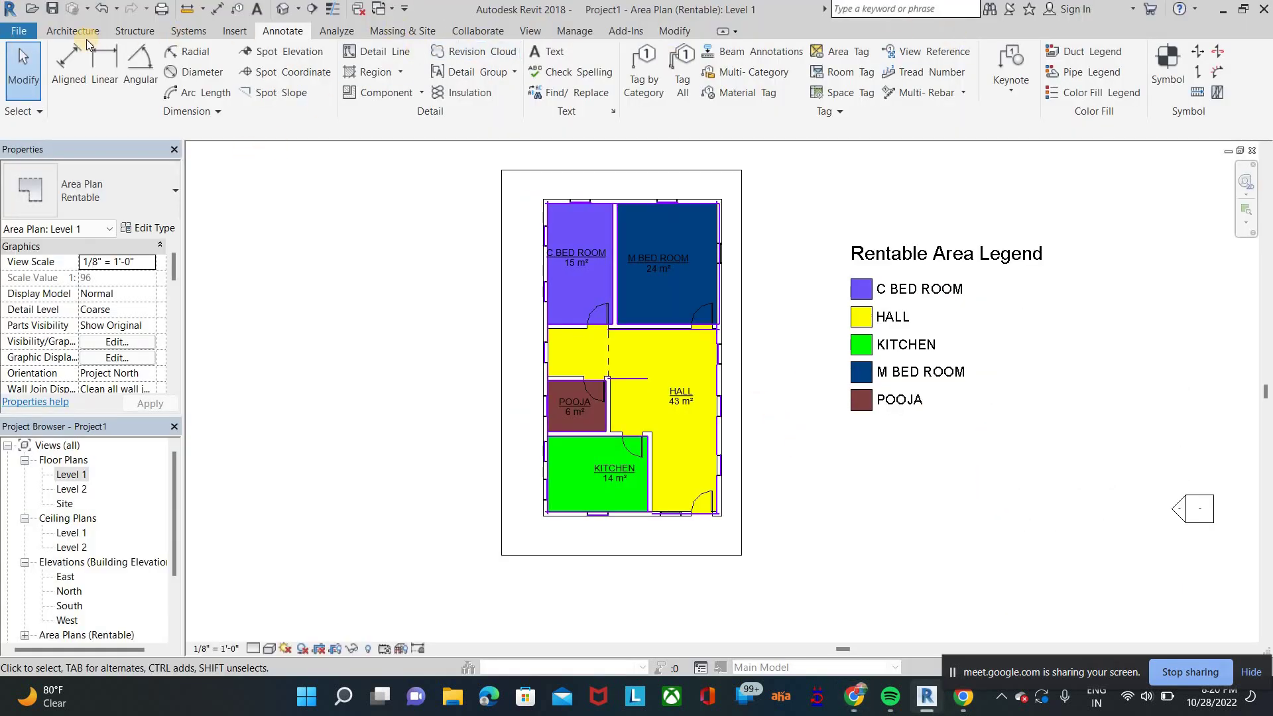
scroll(820, 25, "up", 4)
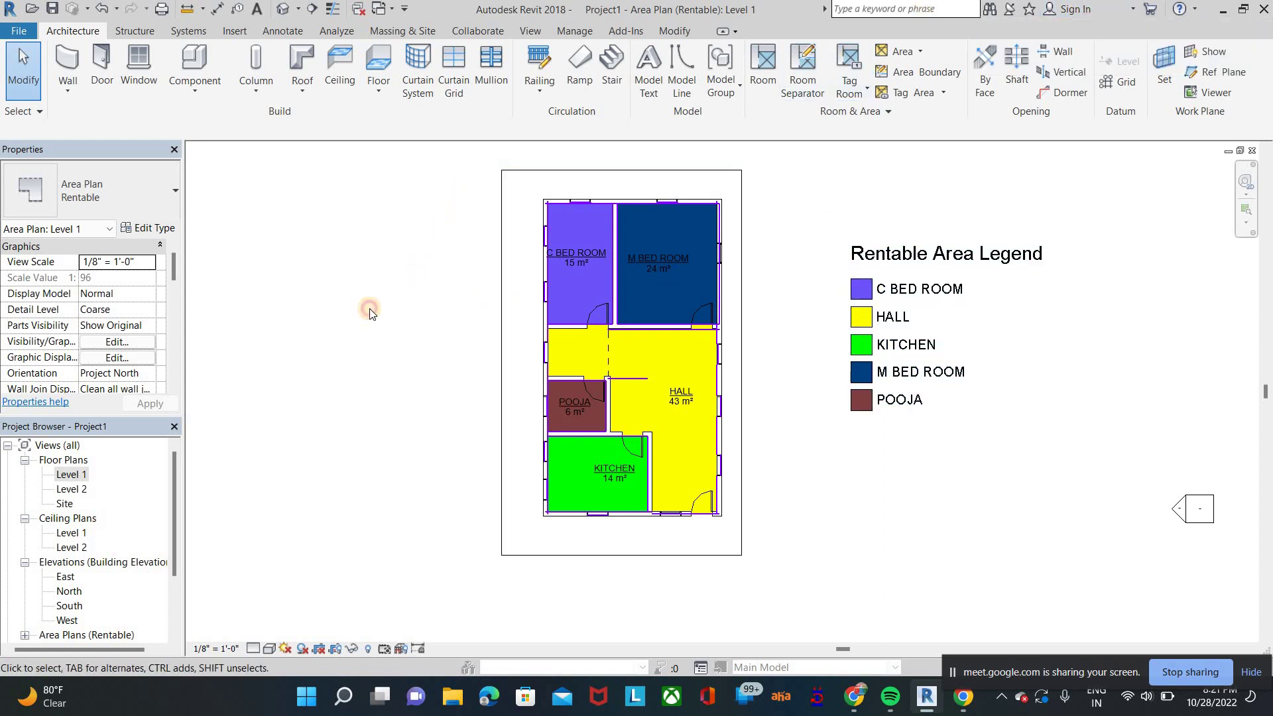
Step: Show the house model in the default 3D view from the Quick Access Toolbar
left_click(289, 9)
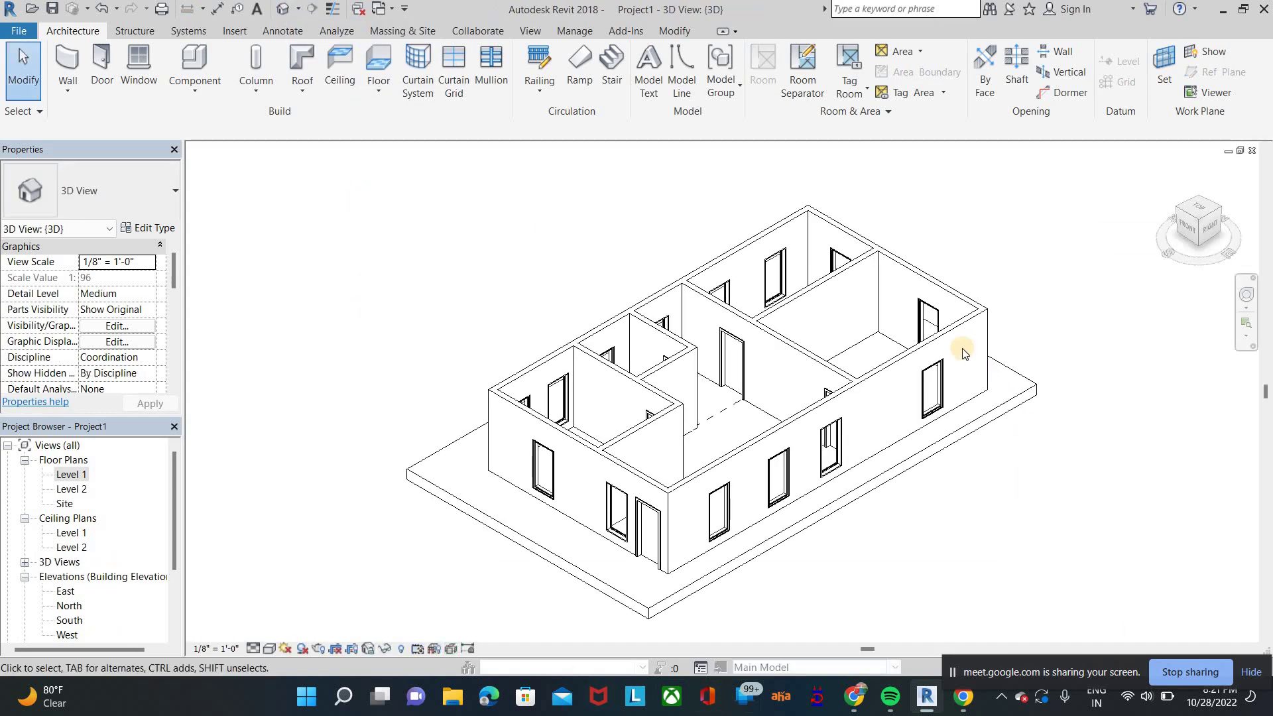
Step: Open the Level 1 plan and pan to show the tagged bedrooms, pooja, kitchen and hall
scroll(965, 350, "up", 2)
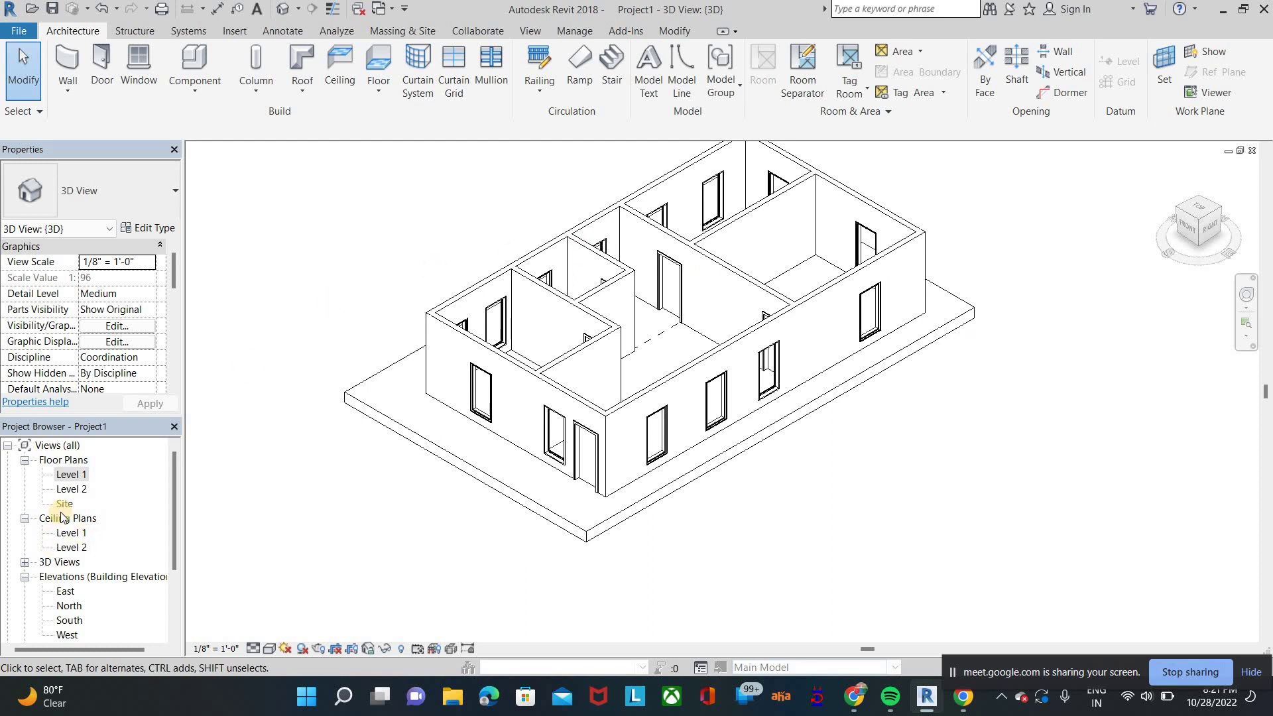
double_click(81, 475)
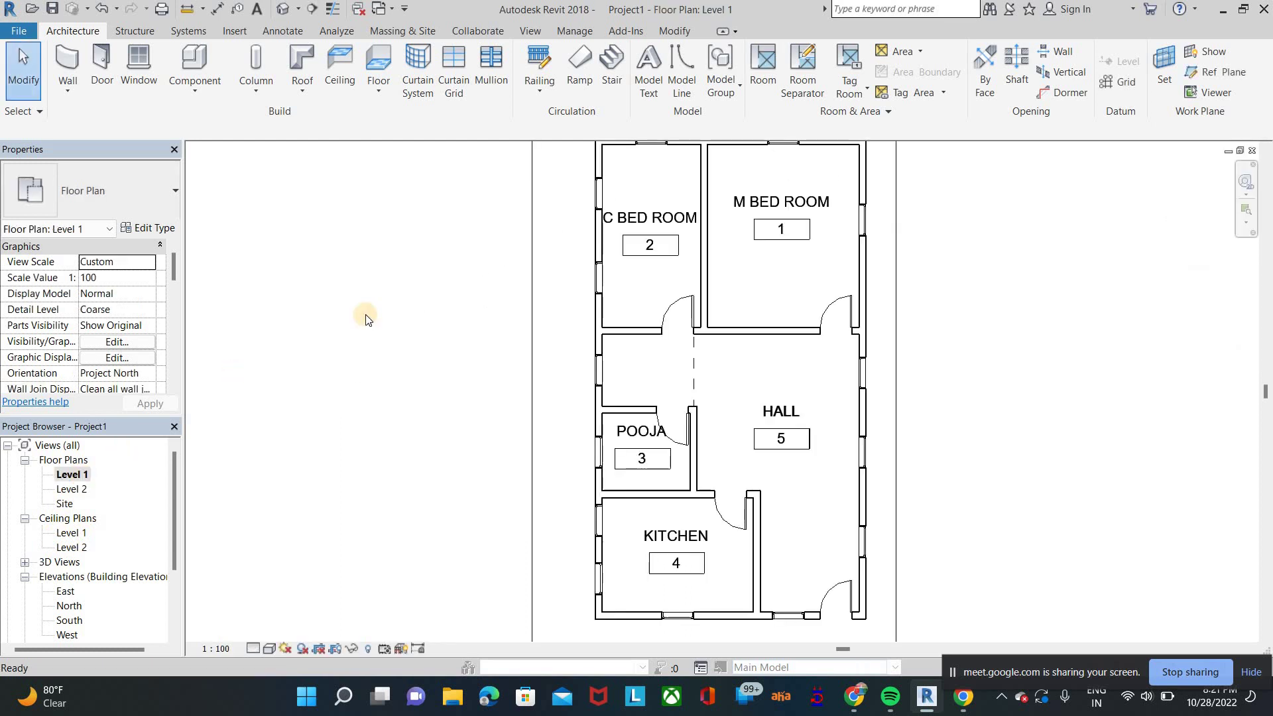
middle_click_drag(400, 321, 379, 376)
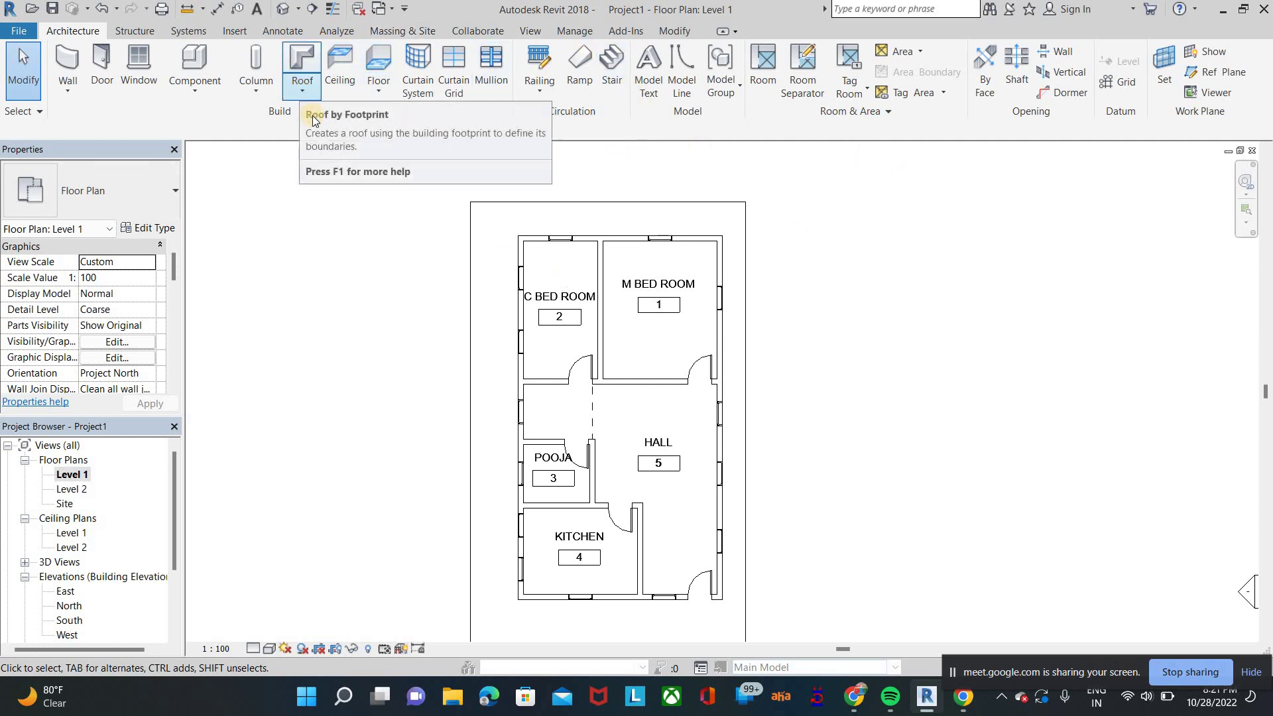
Step: Draw a rectangular Generic Floor - 400mm slab on Level 1 extending past the walls, then view it in 3D
left_click(301, 91)
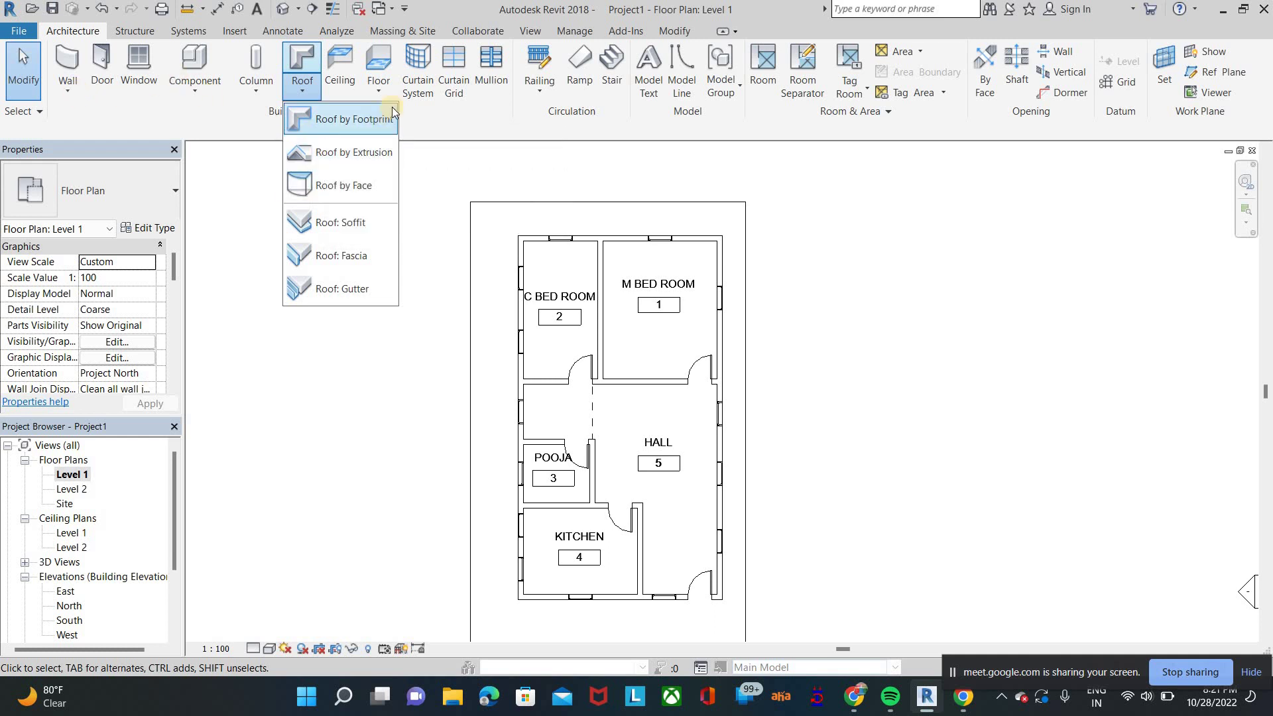
left_click(72, 489)
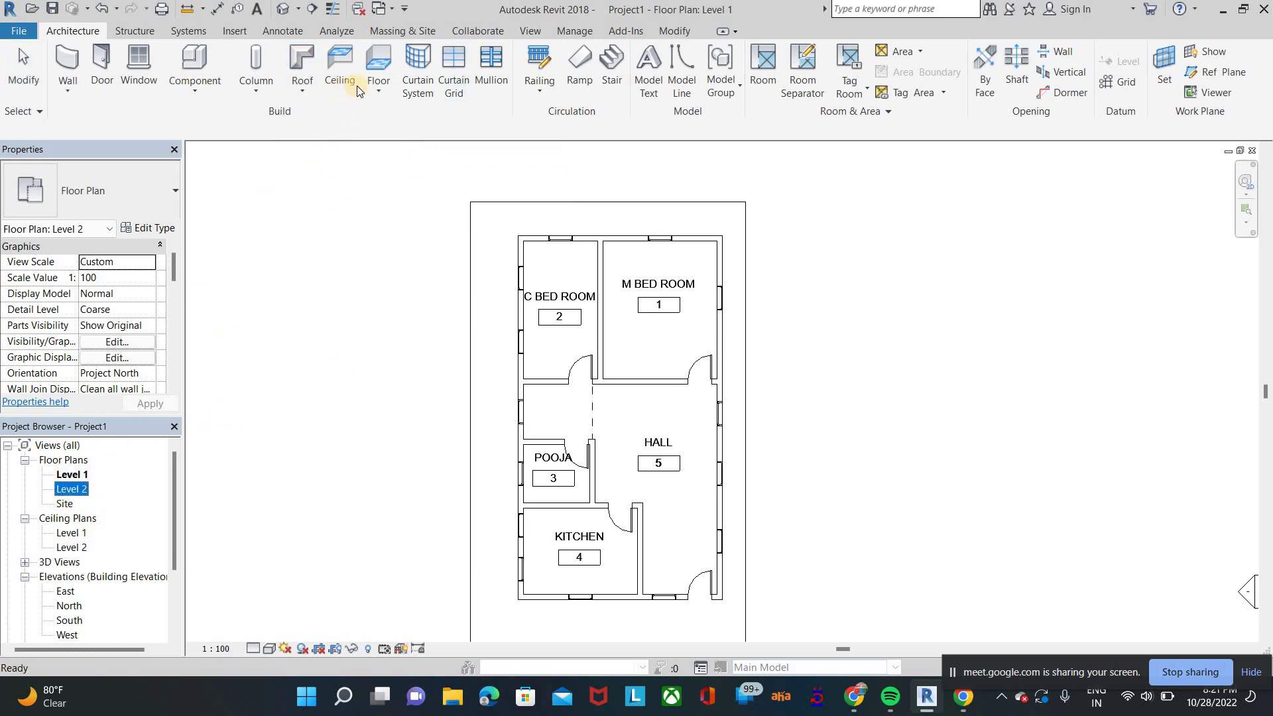
left_click(378, 93)
left_click(427, 117)
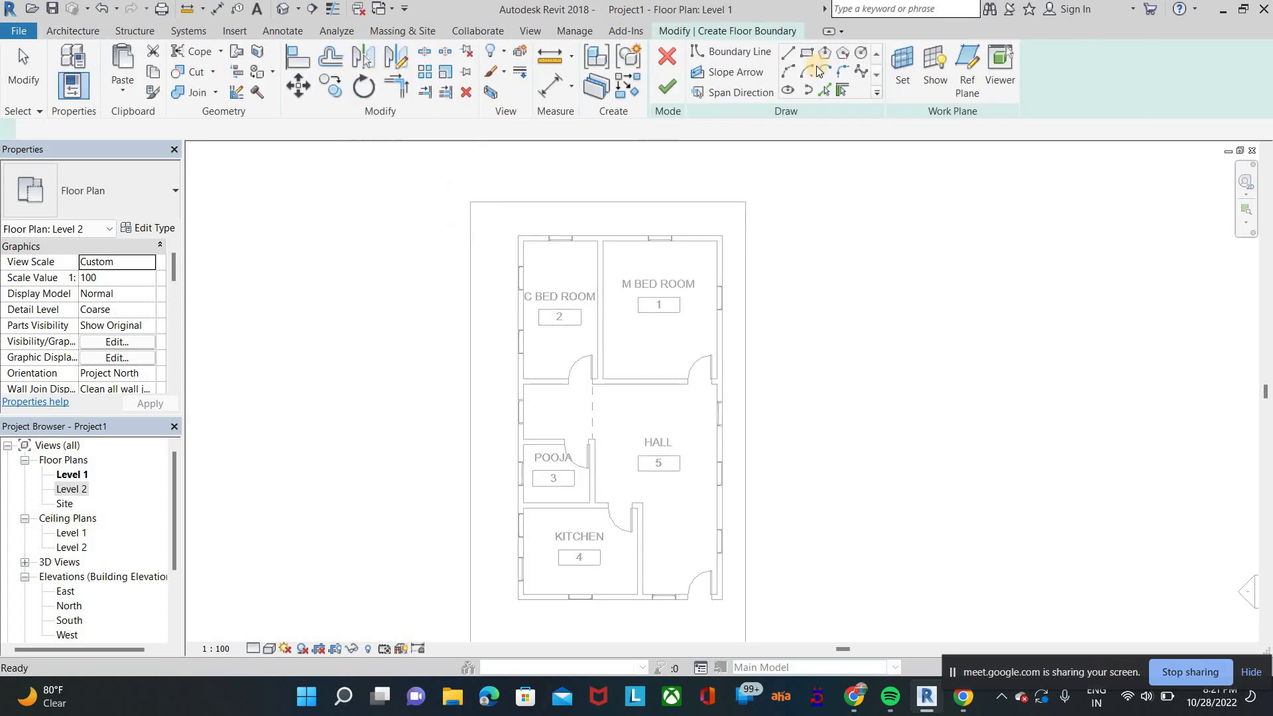
left_click(807, 54)
left_click(470, 202)
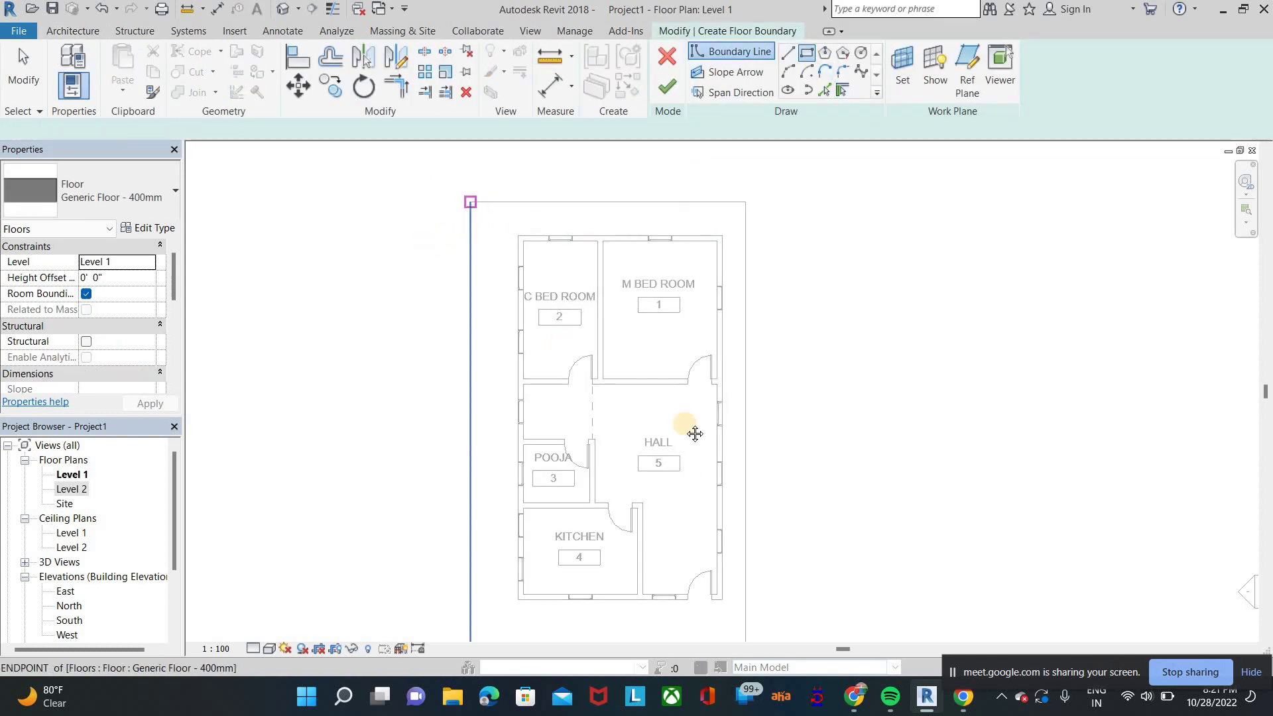
middle_click_drag(744, 512, 764, 375)
left_click(666, 82)
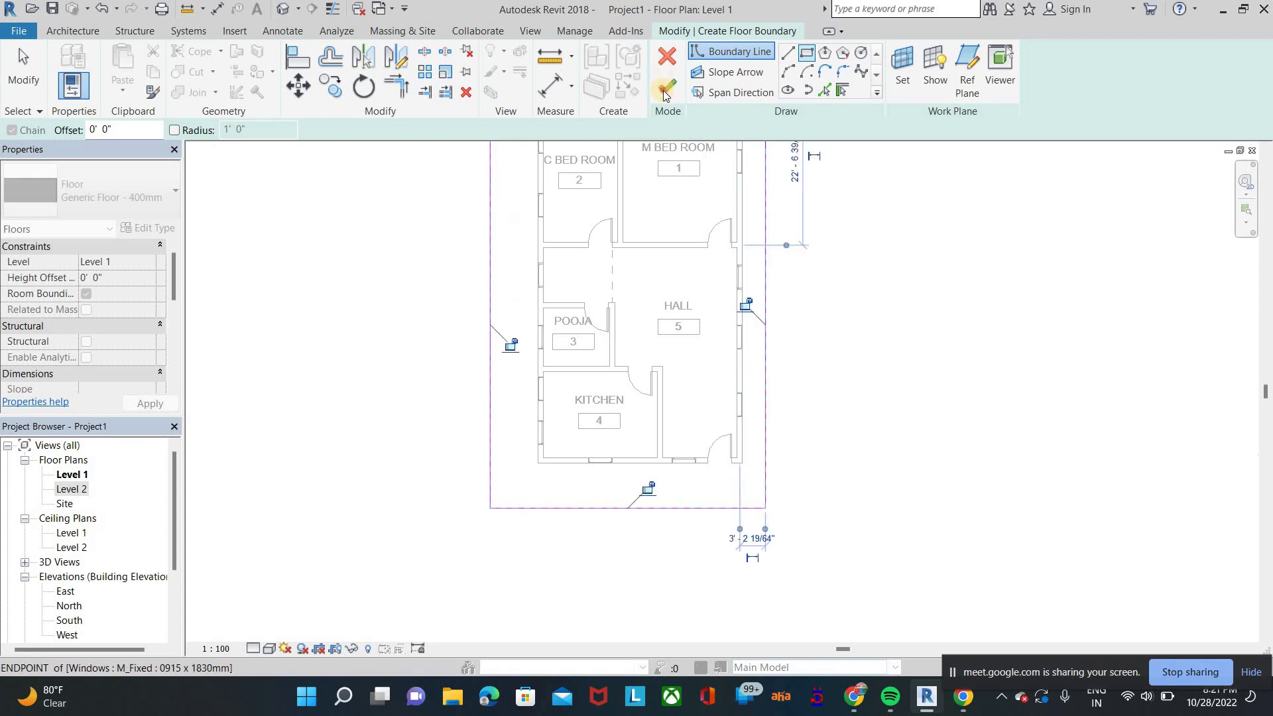
left_click(901, 431)
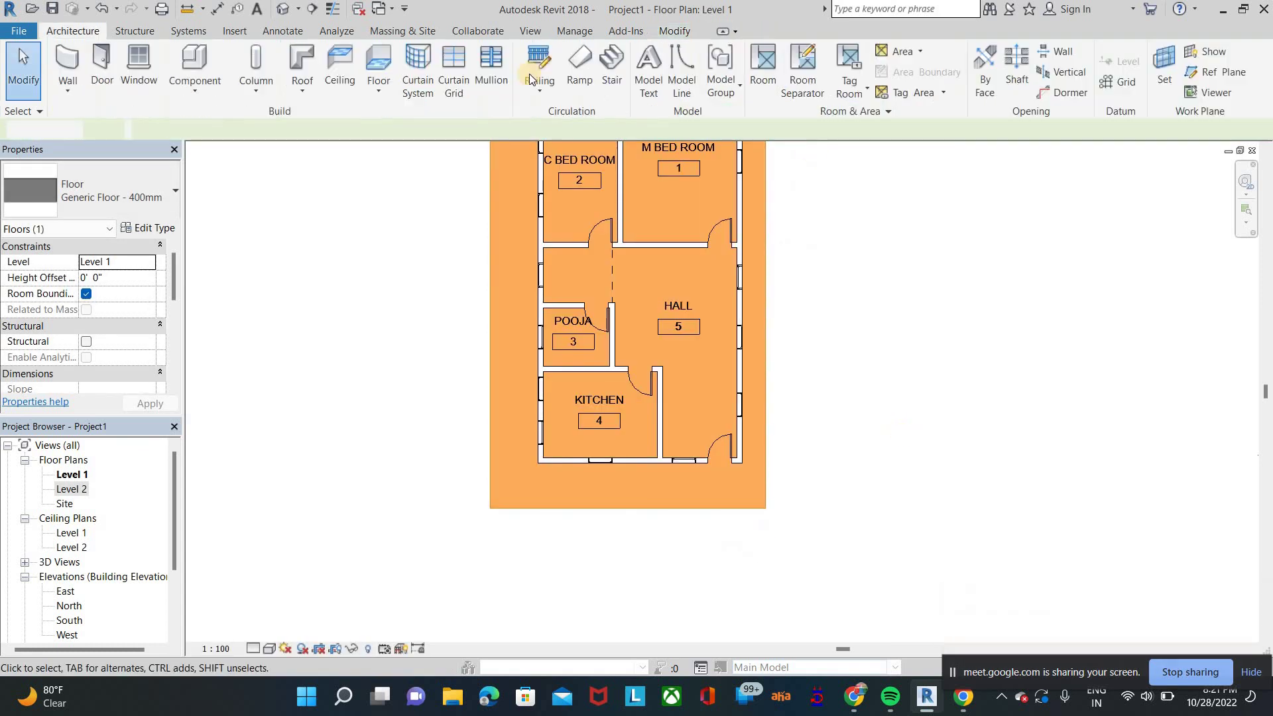
key("3")
key("d")
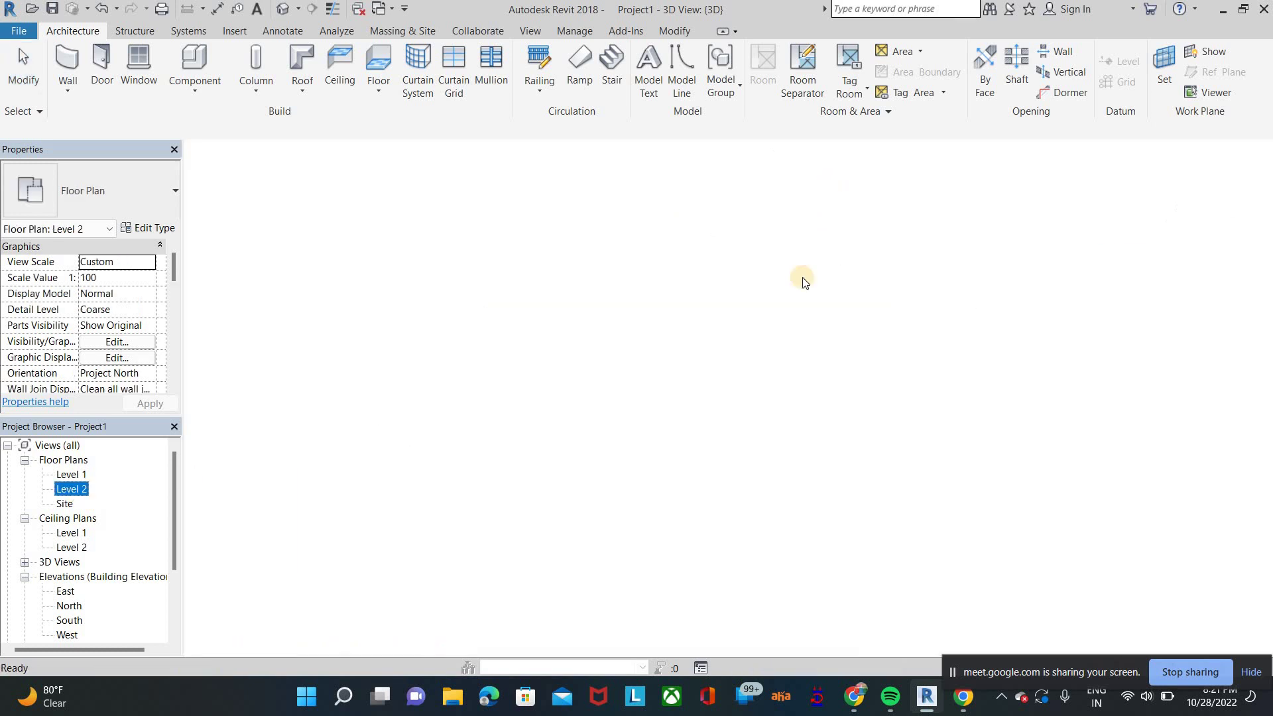
Step: Sketch a rectangular floor boundary around the house on Level 2 and finish the slab
scroll(772, 345, "down", 1)
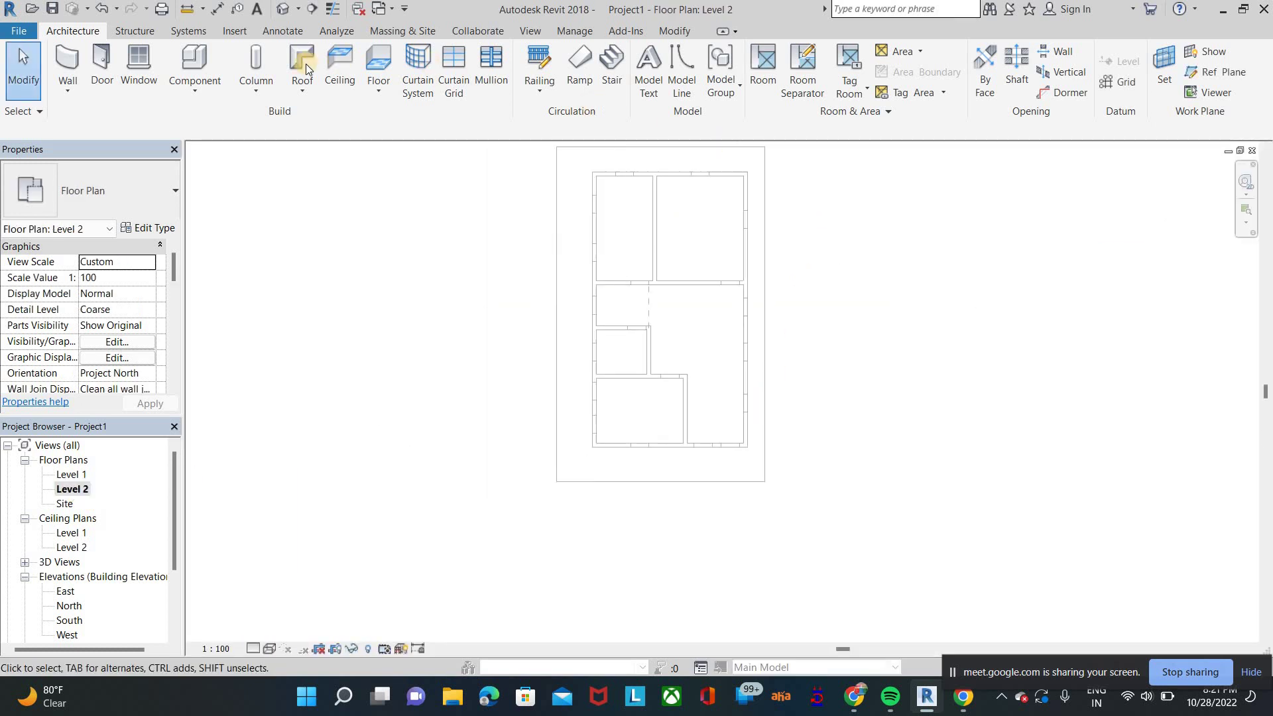
left_click(378, 91)
left_click(425, 120)
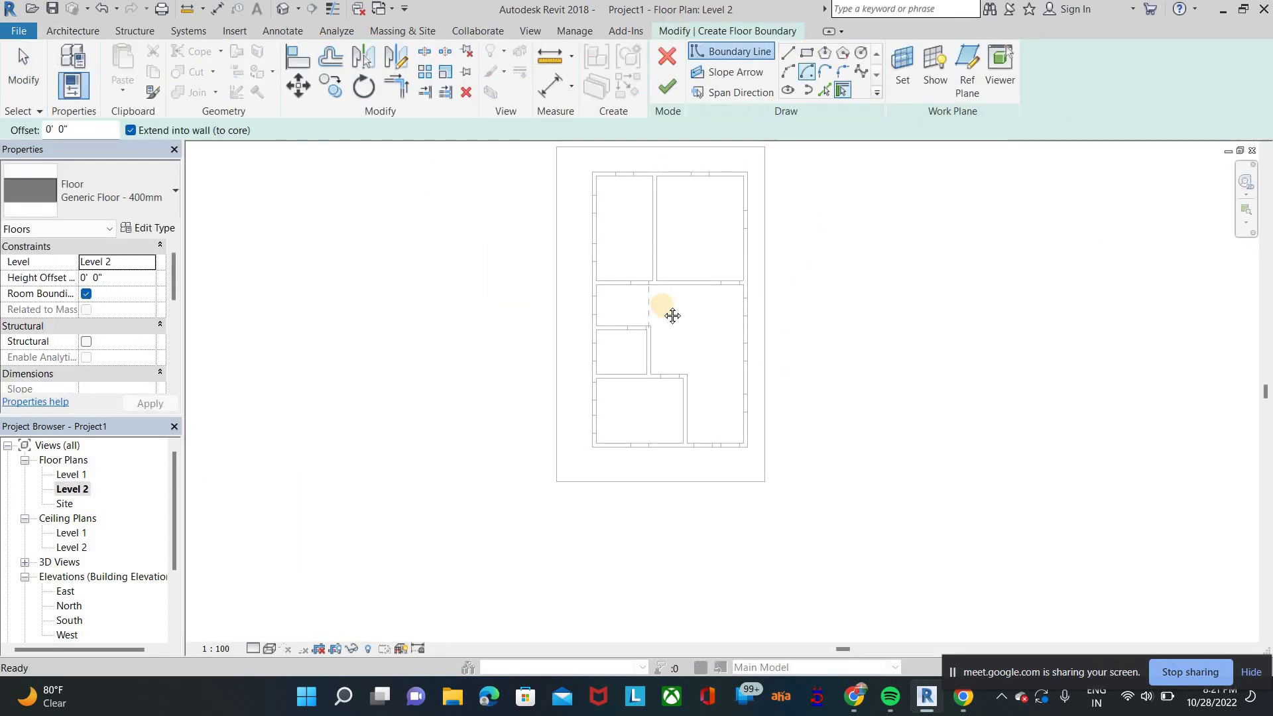
left_click(559, 174)
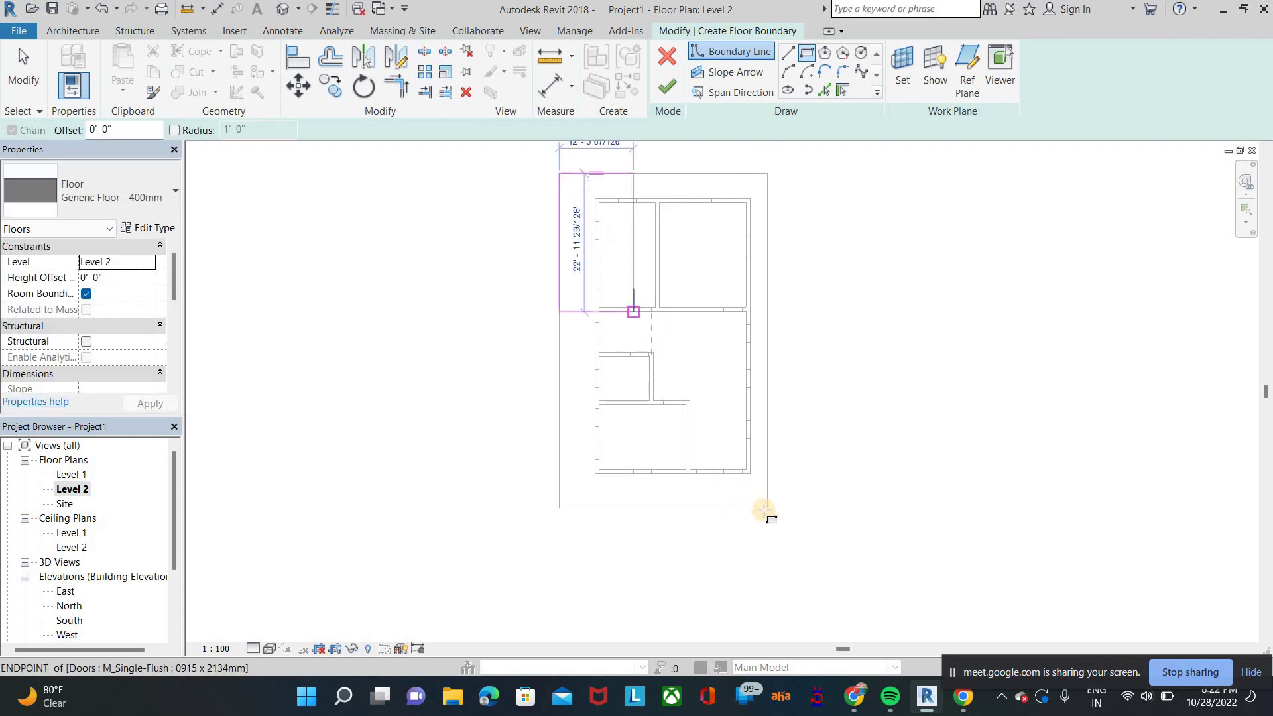
left_click(767, 509)
left_click(667, 87)
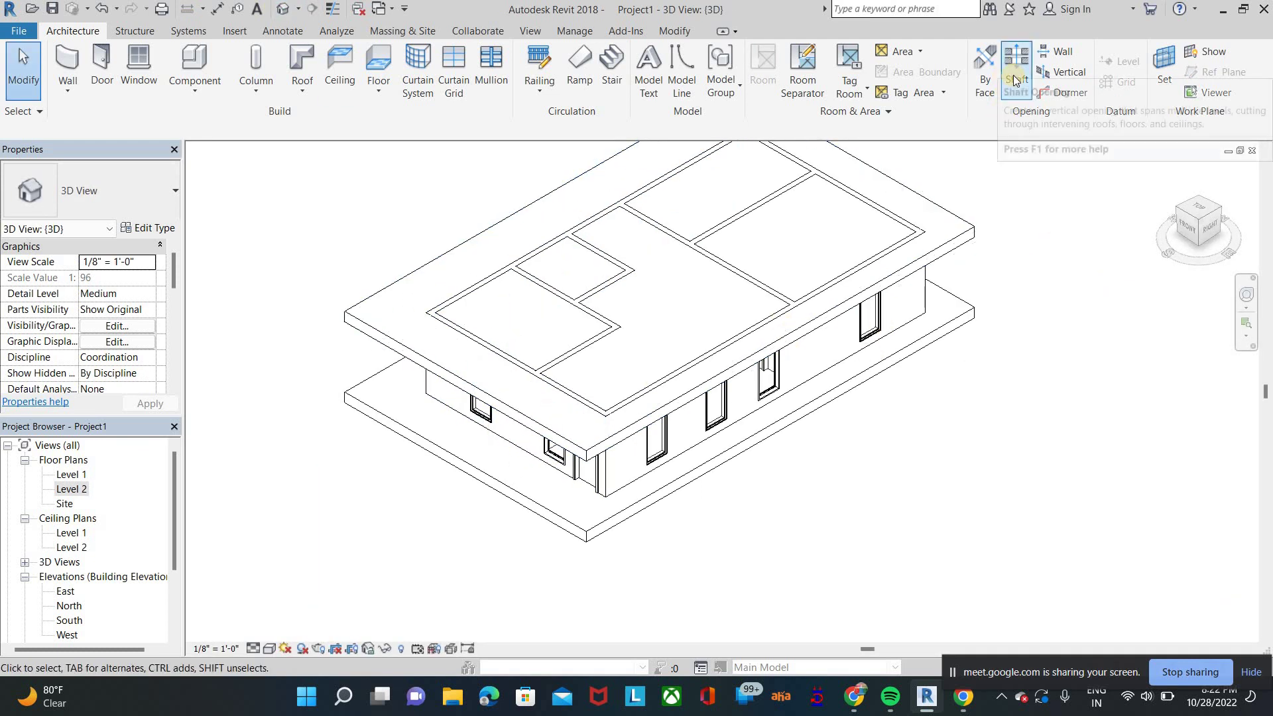
Step: Edit the Level 2 floor boundary, pushing its front-left edge out 14'-0"
left_click(509, 415)
double_click(510, 416)
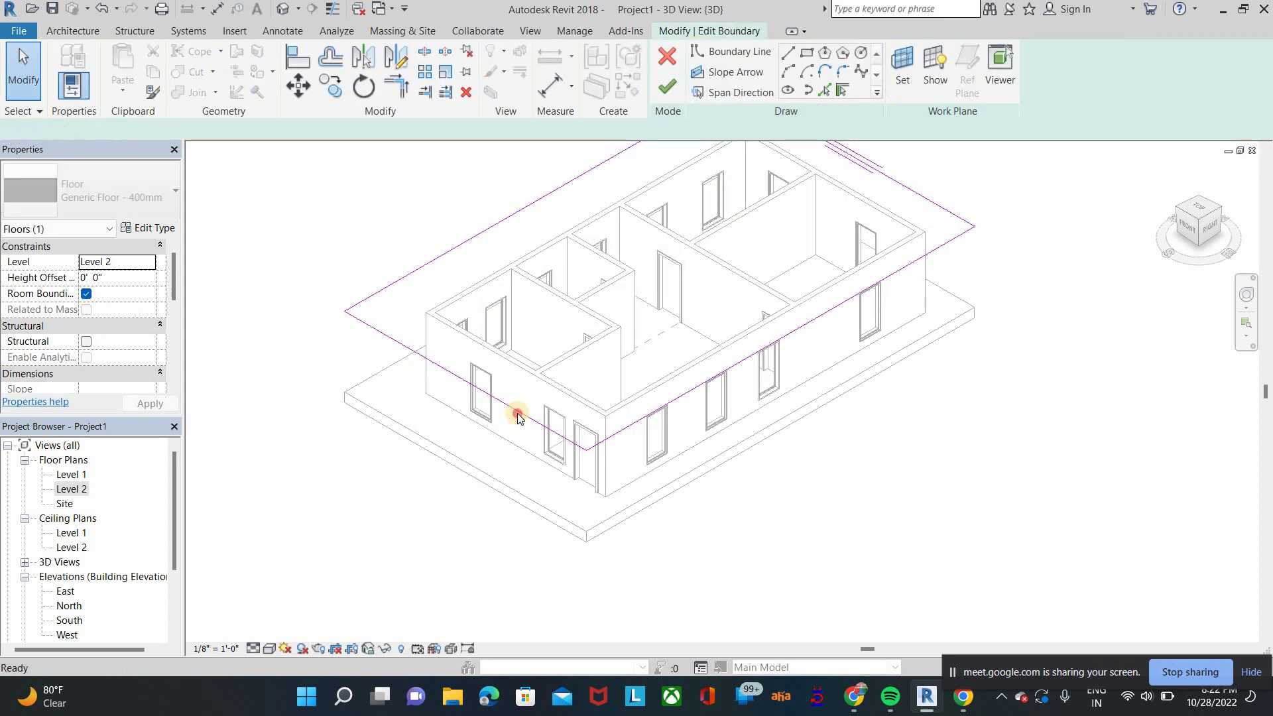
left_click_drag(474, 455, 551, 520)
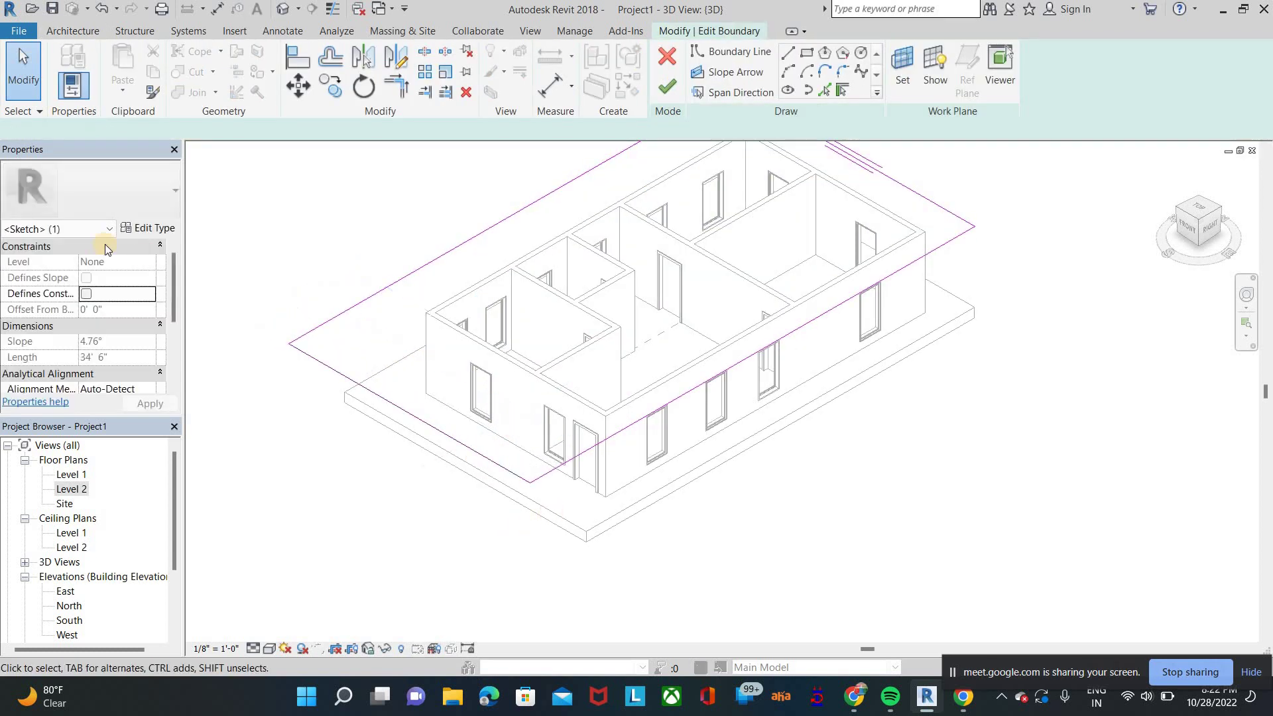
left_click(210, 335)
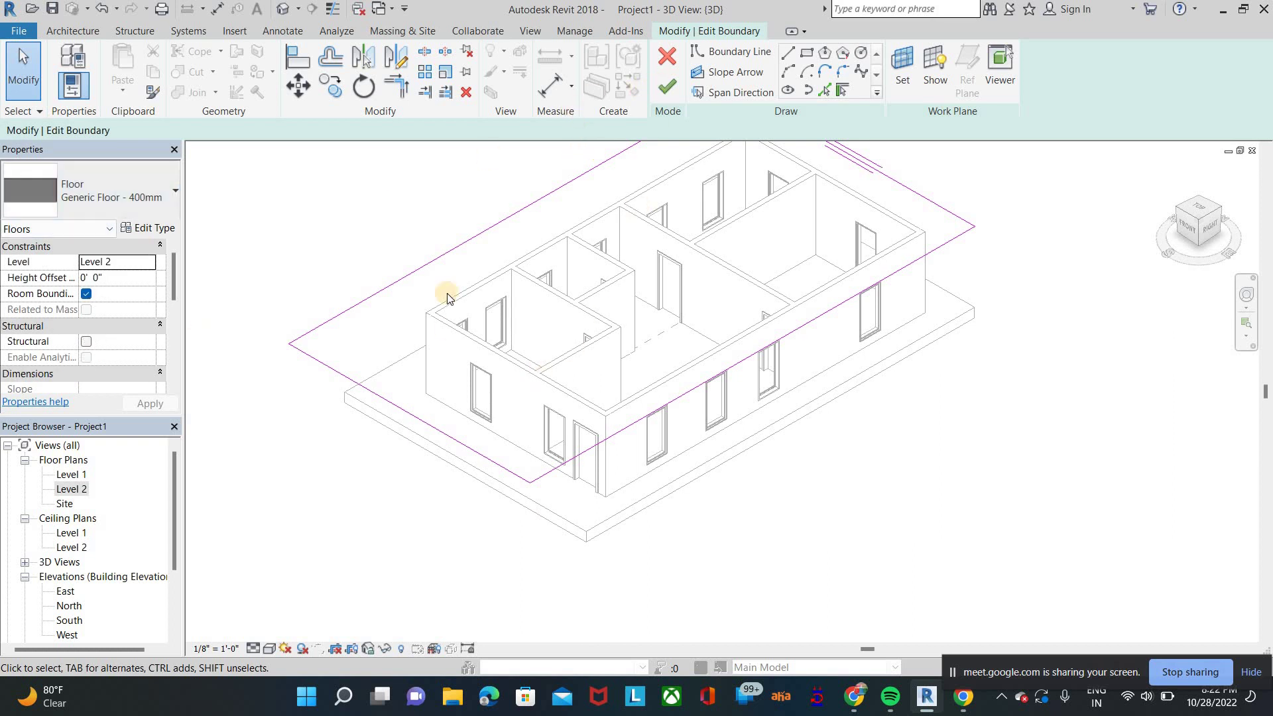
left_click(667, 86)
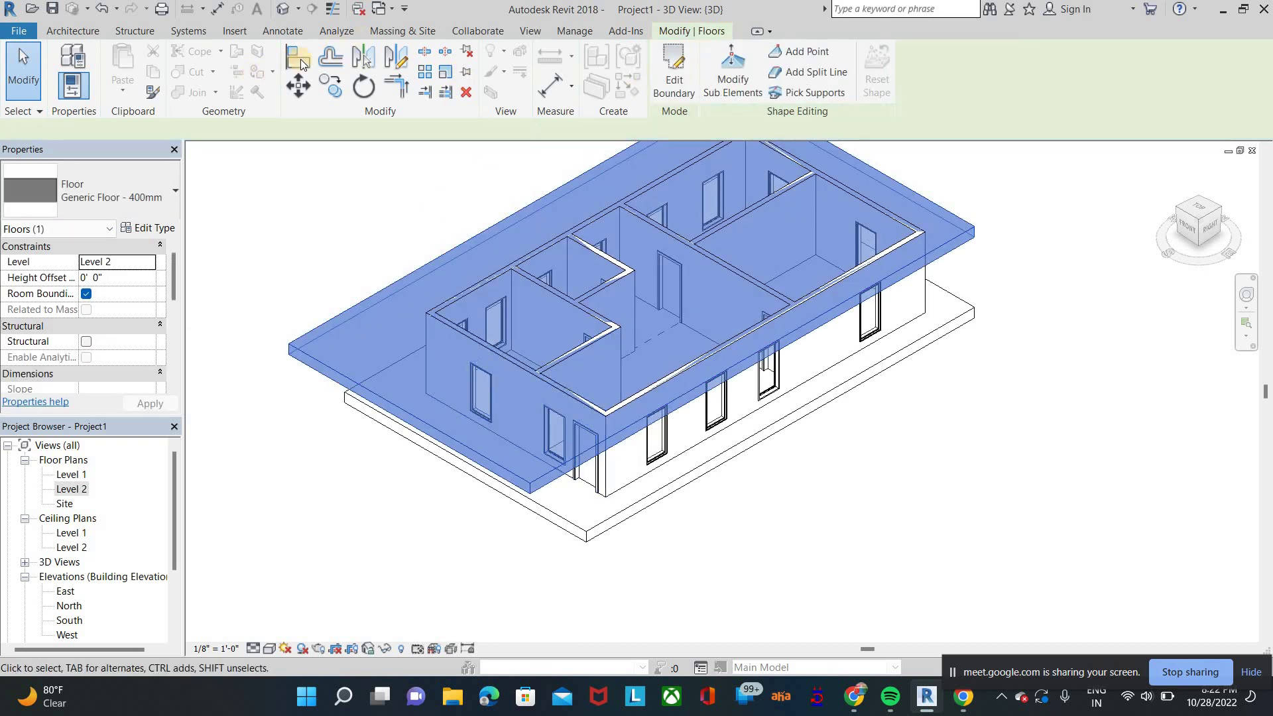
Step: Align the lower floor's edge with the extended edge of the upper slab
left_click(356, 392)
left_click(378, 421)
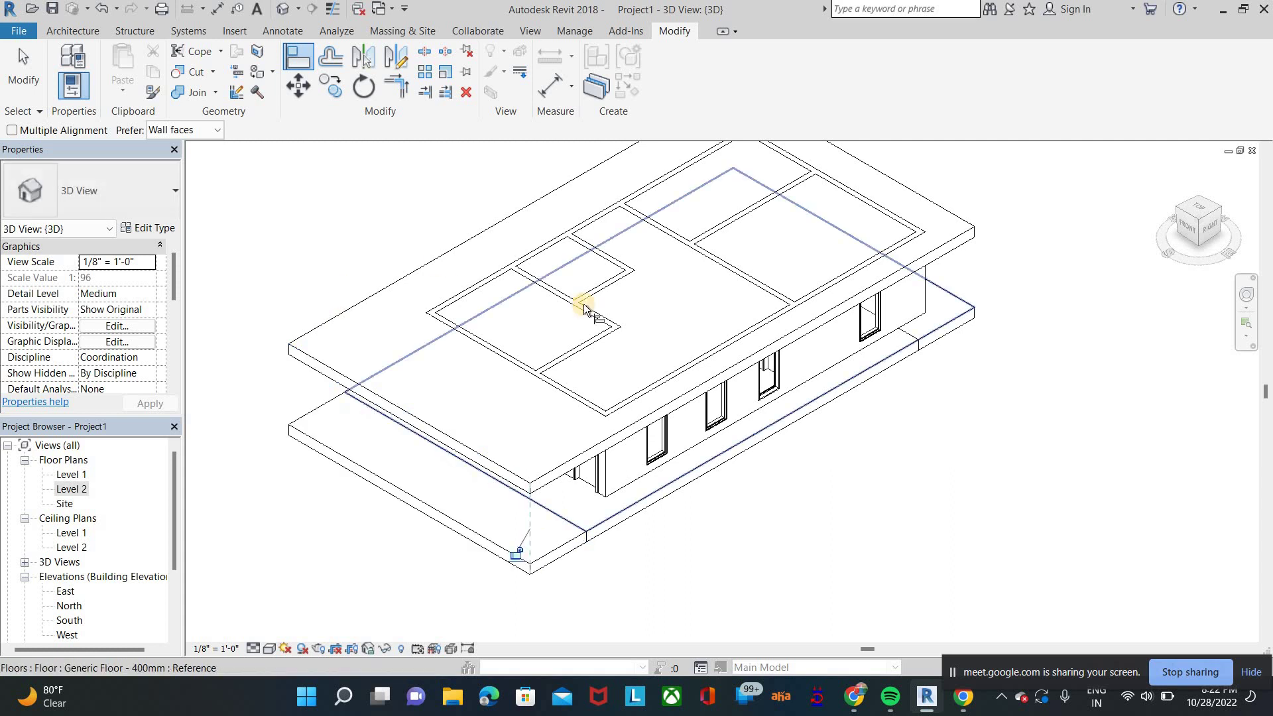
right_click(812, 453)
left_click(854, 462)
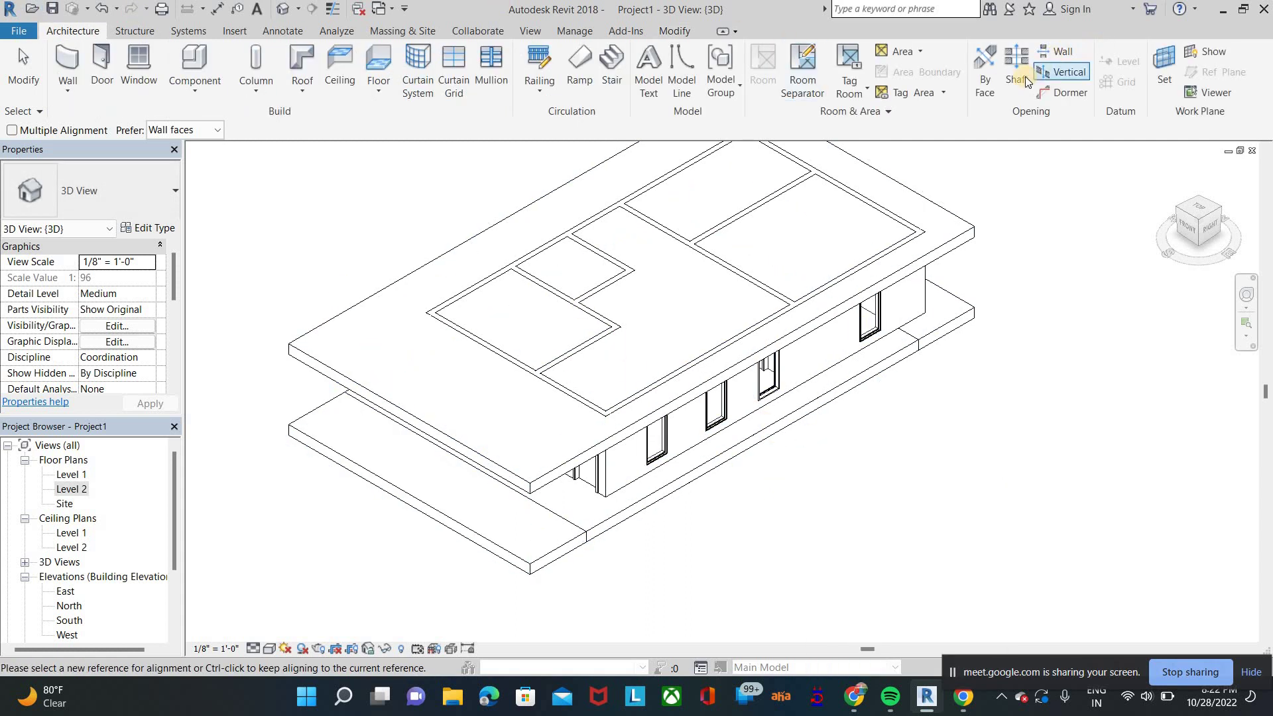
Step: Cut a rectangular shaft opening through the floor slabs from a top-down view
left_click(1025, 79)
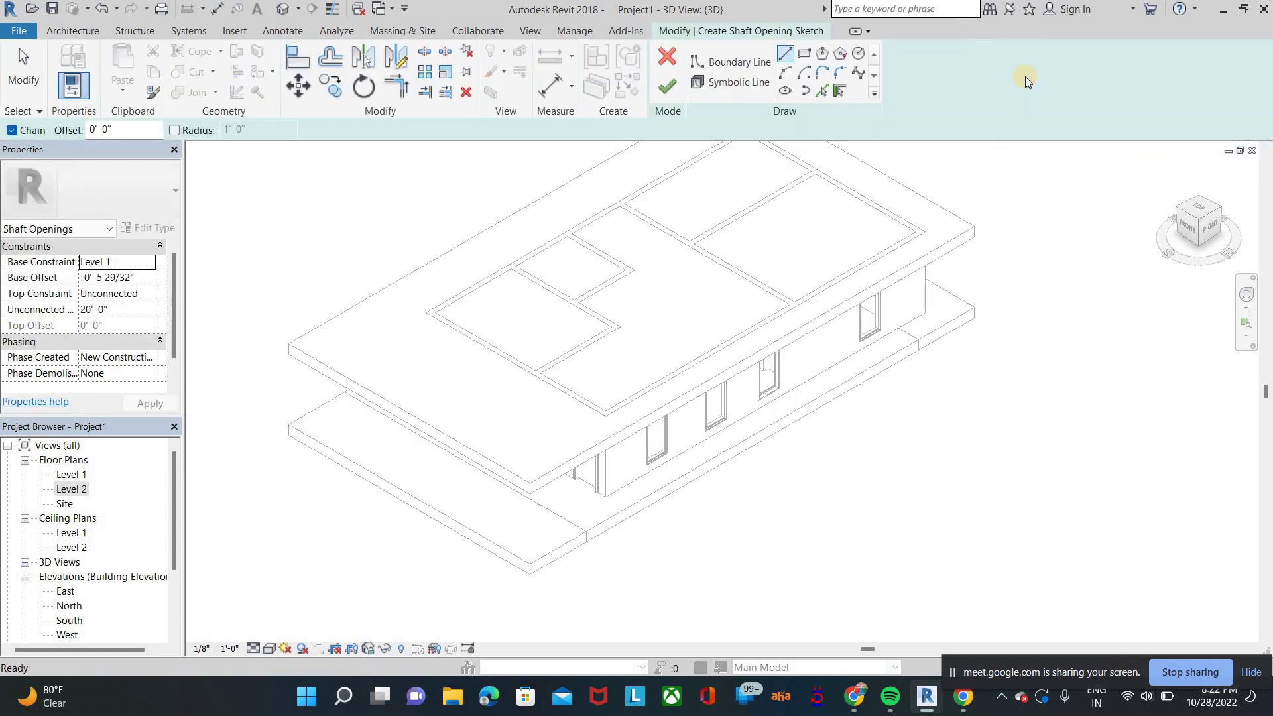
left_click(805, 53)
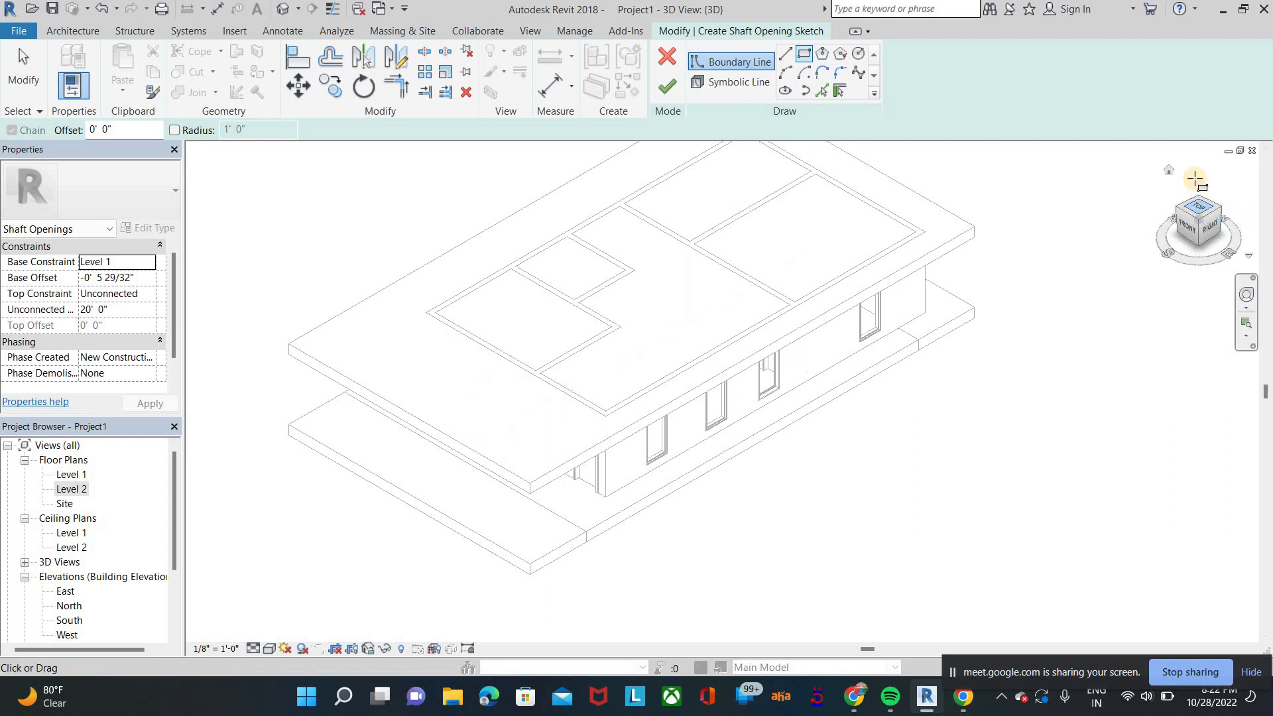
left_click(1198, 204)
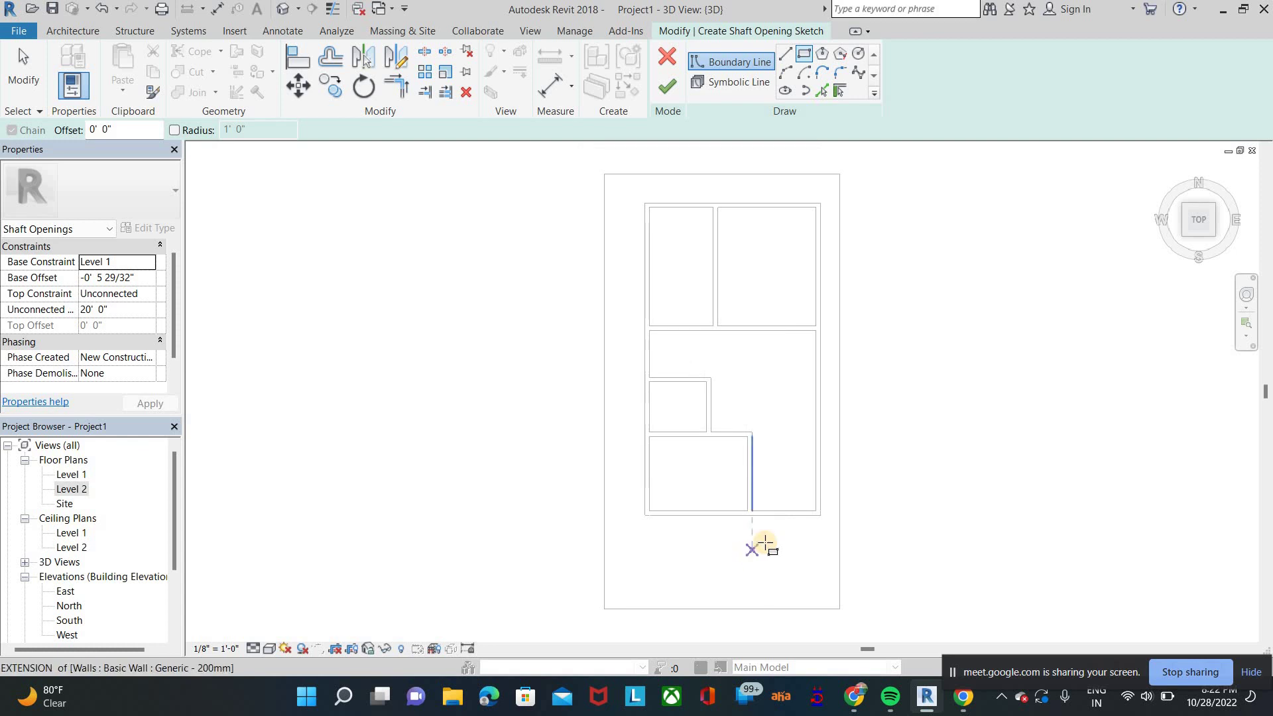
middle_click_drag(765, 517, 776, 416)
left_click(762, 452)
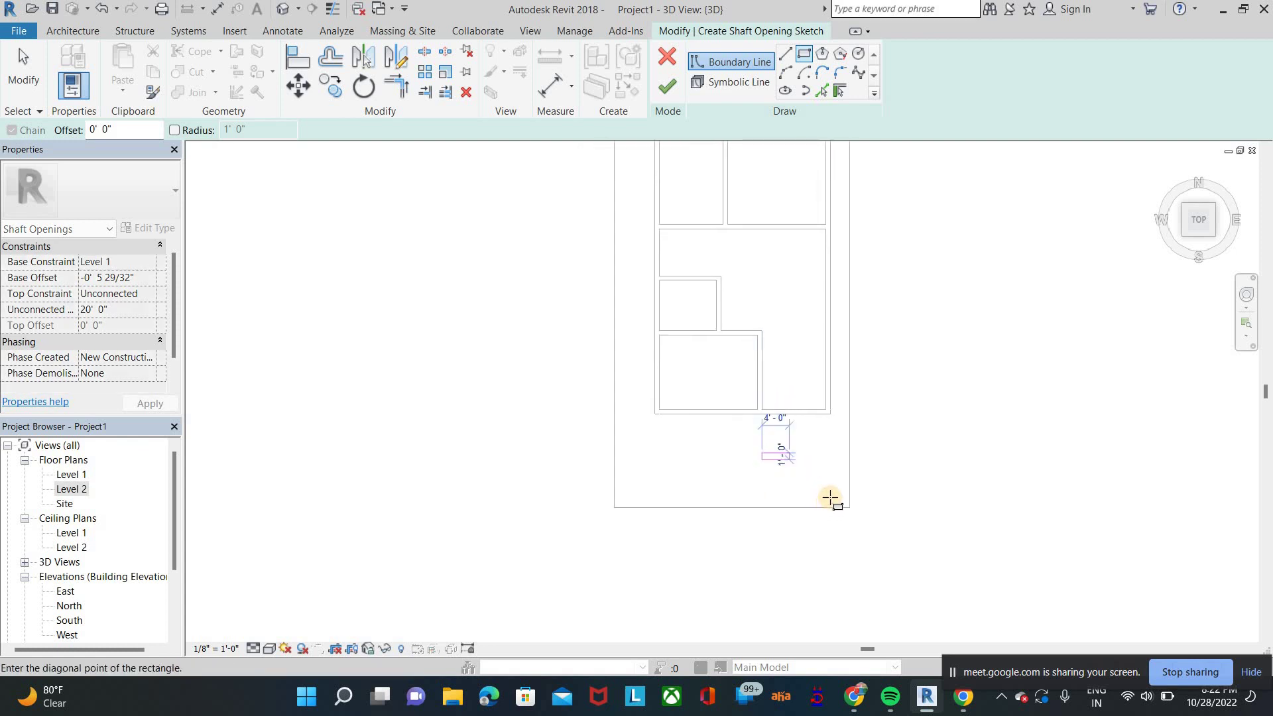
left_click(829, 494)
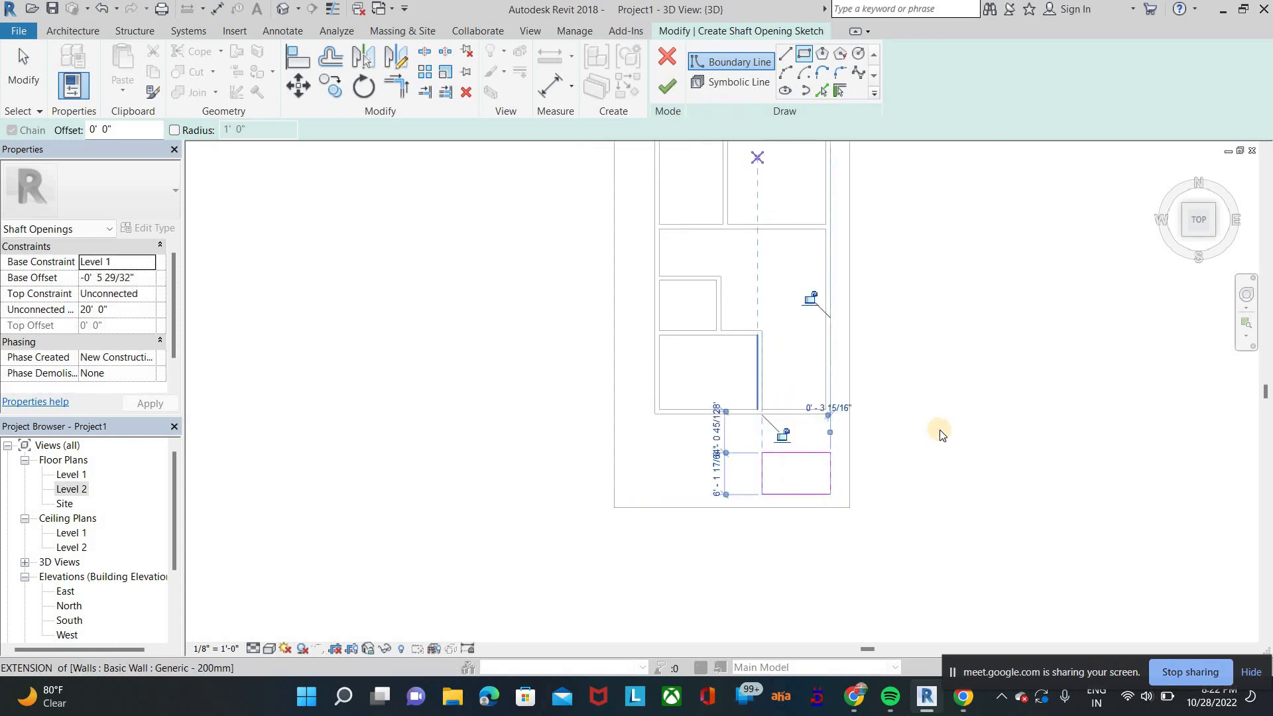
left_click(967, 450)
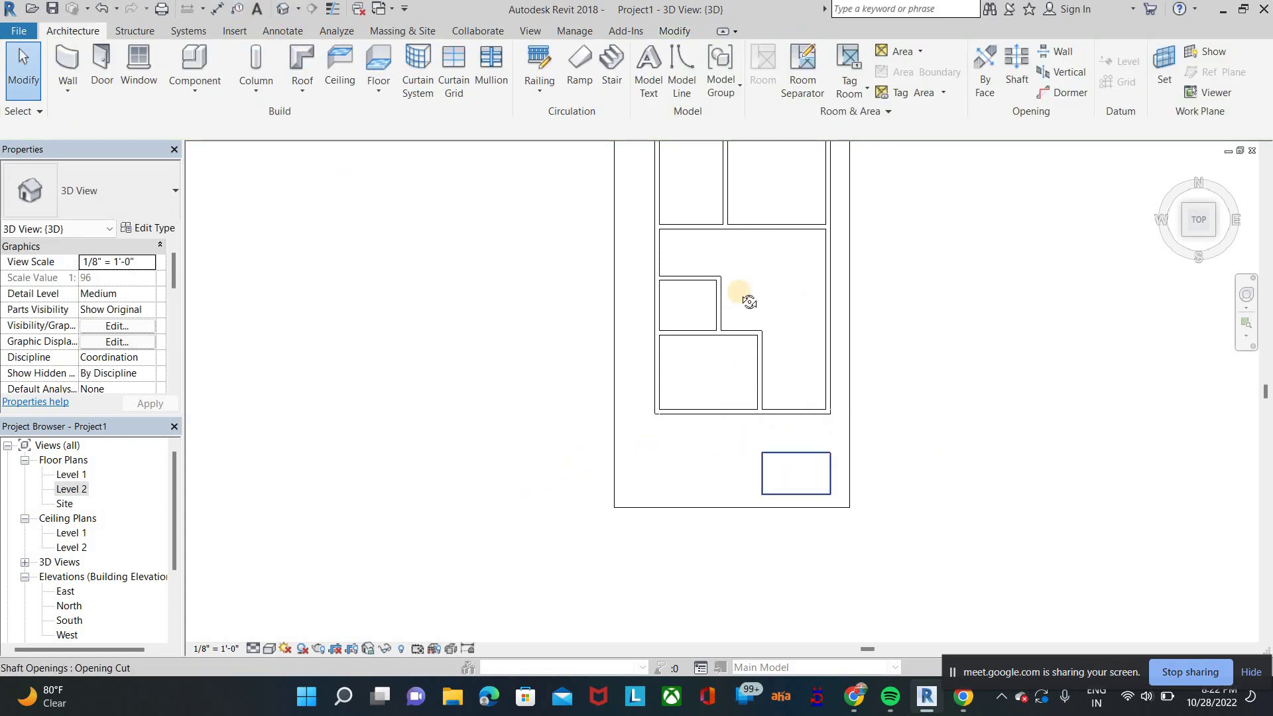
Step: Render the model in Shaded visual style and orbit to see the windowed wall
middle_click_drag(745, 293, 242, 616, "shift")
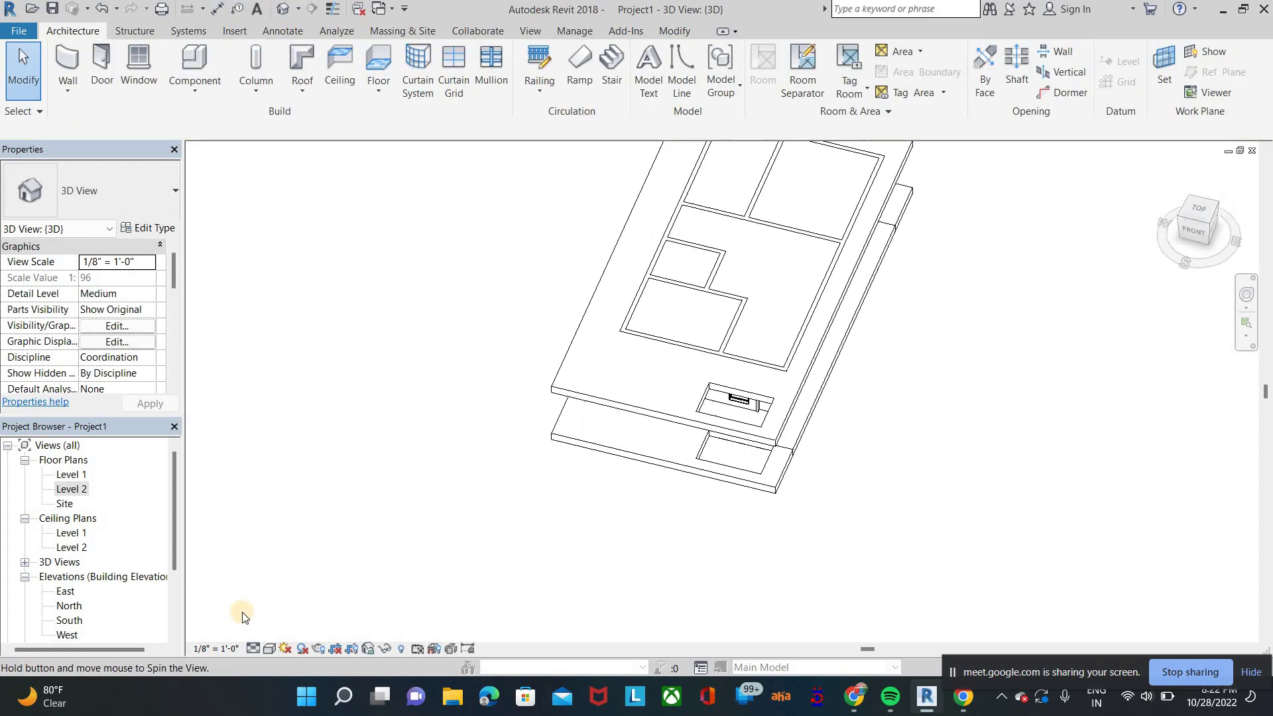
left_click(269, 648)
left_click(338, 582)
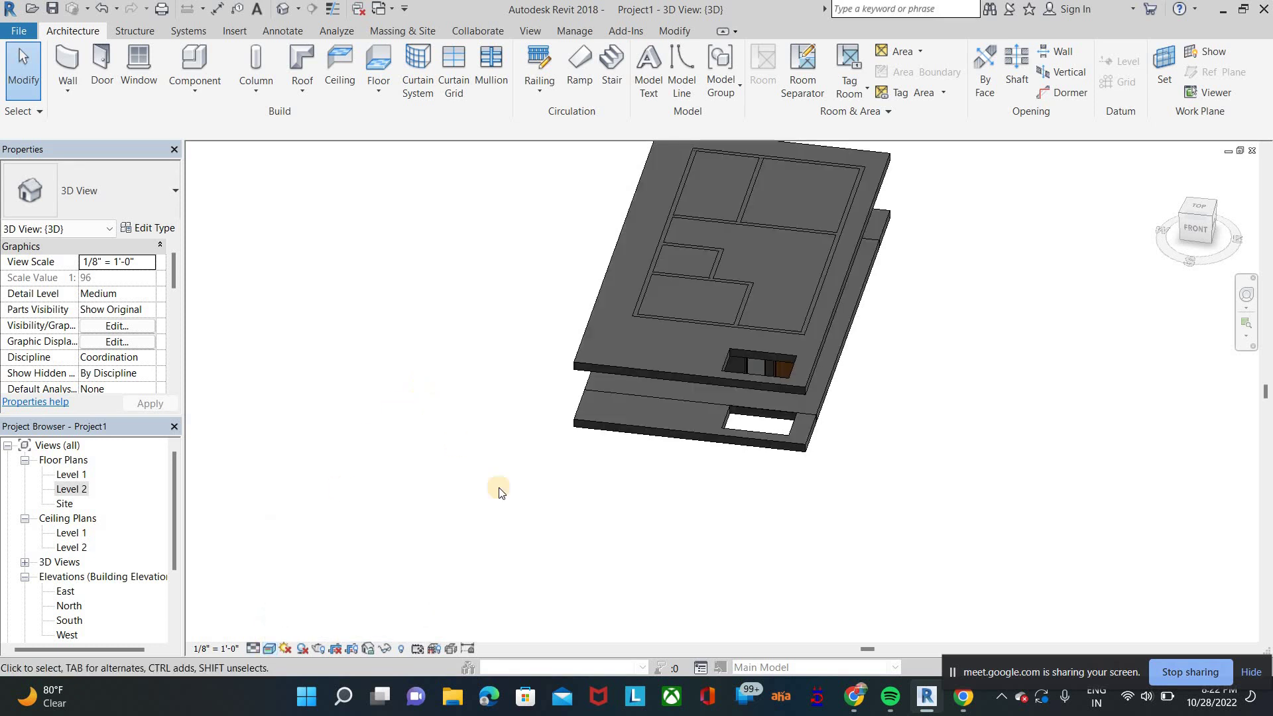
mouse_move(663, 527)
middle_mouse_down("shift")
mouse_move(653, 431)
mouse_move(975, 335)
mouse_move(982, 375)
middle_mouse_up("shift")
scroll(973, 333, "up", 2)
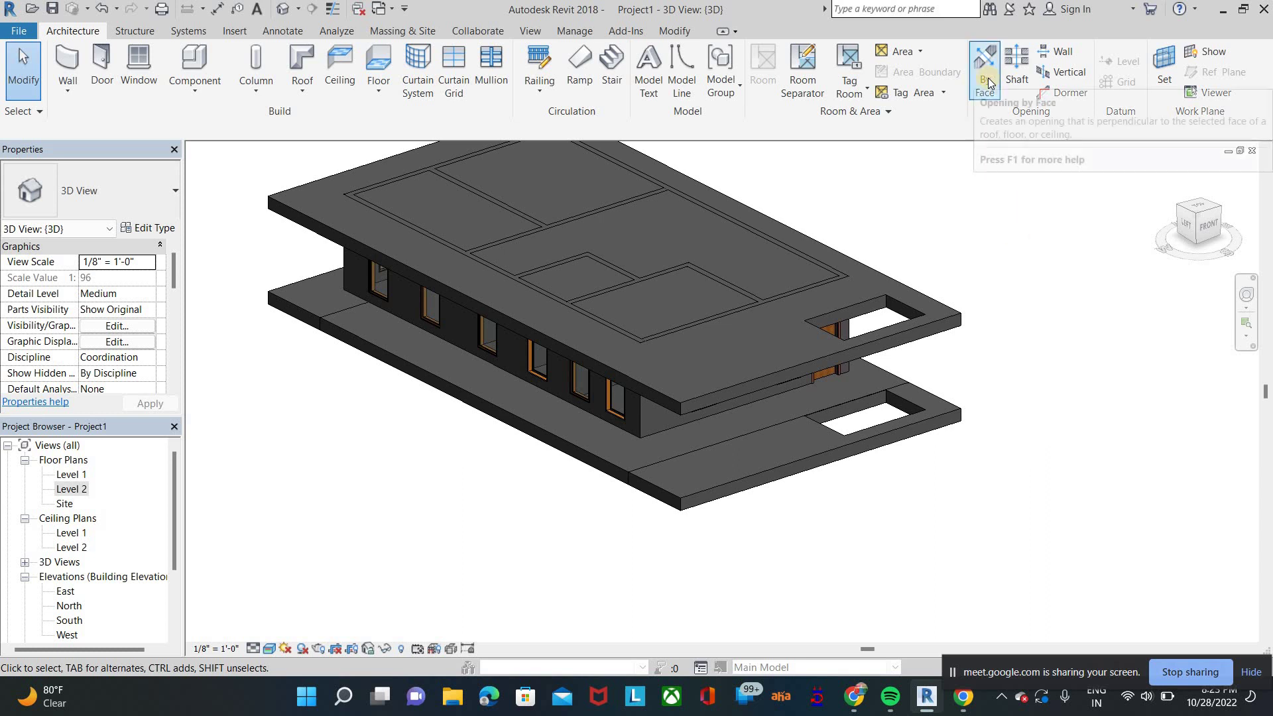
Step: Open the East elevation and window-select the building elements
double_click(65, 596)
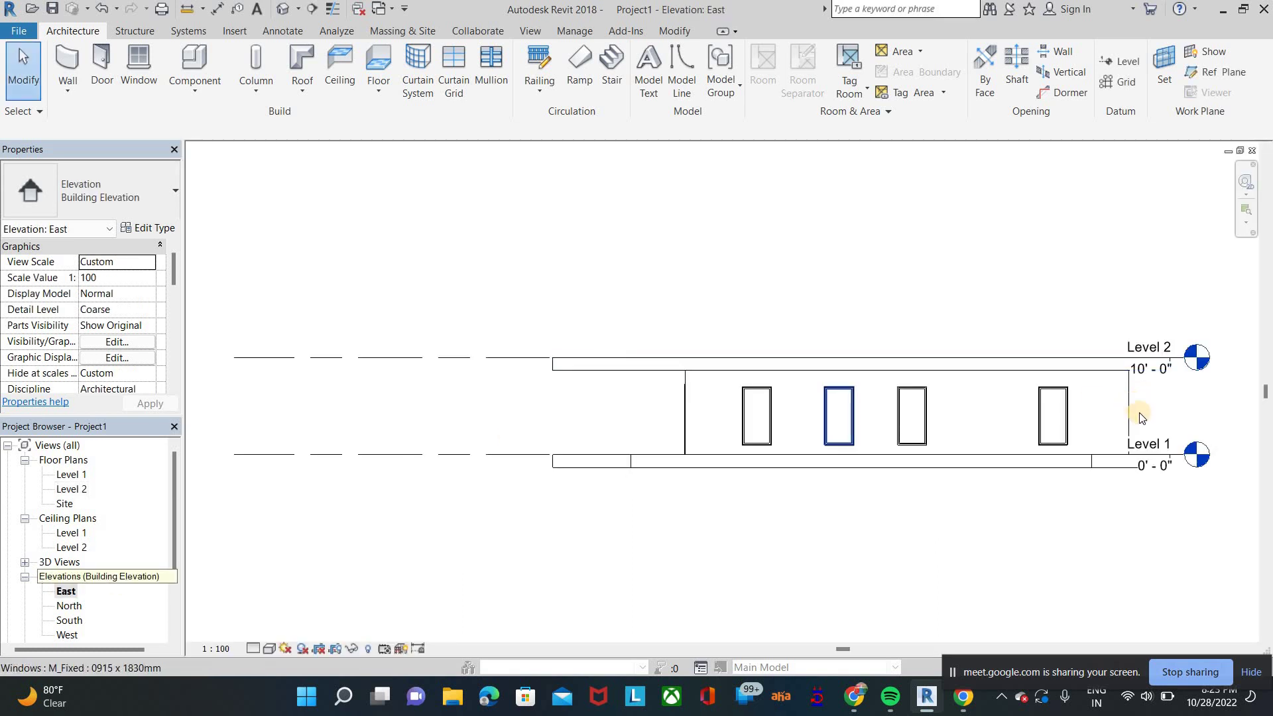
left_click_drag(1142, 418, 560, 322)
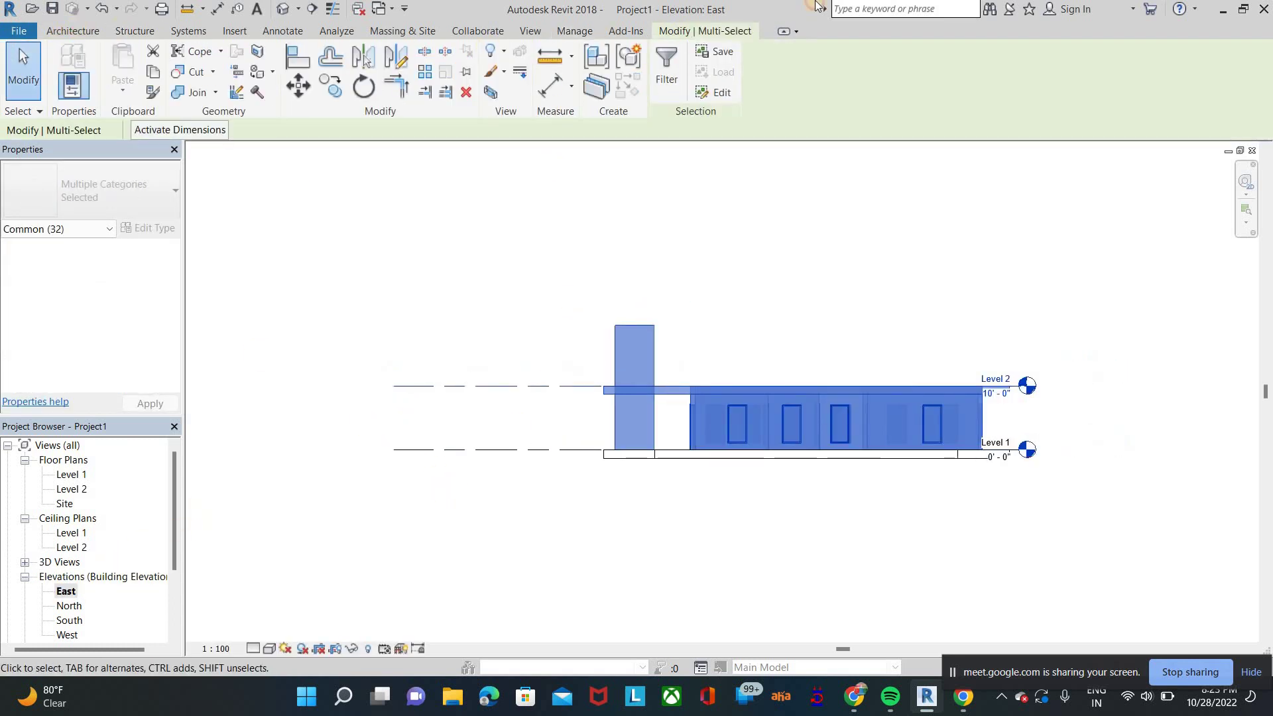
Step: Add Level 3 at 20'-0" and Level 4 at 30'-0", then open the Level 1 plan
key("l")
key("l")
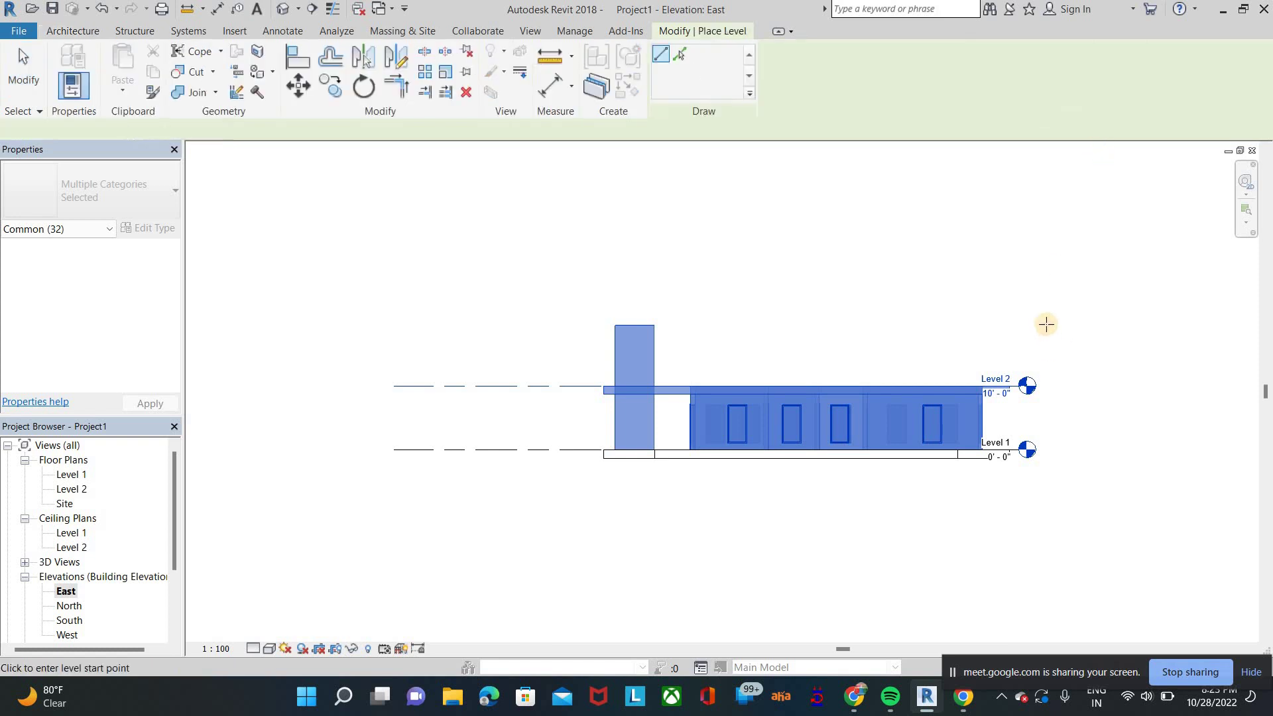
left_click(422, 374)
left_click(422, 374)
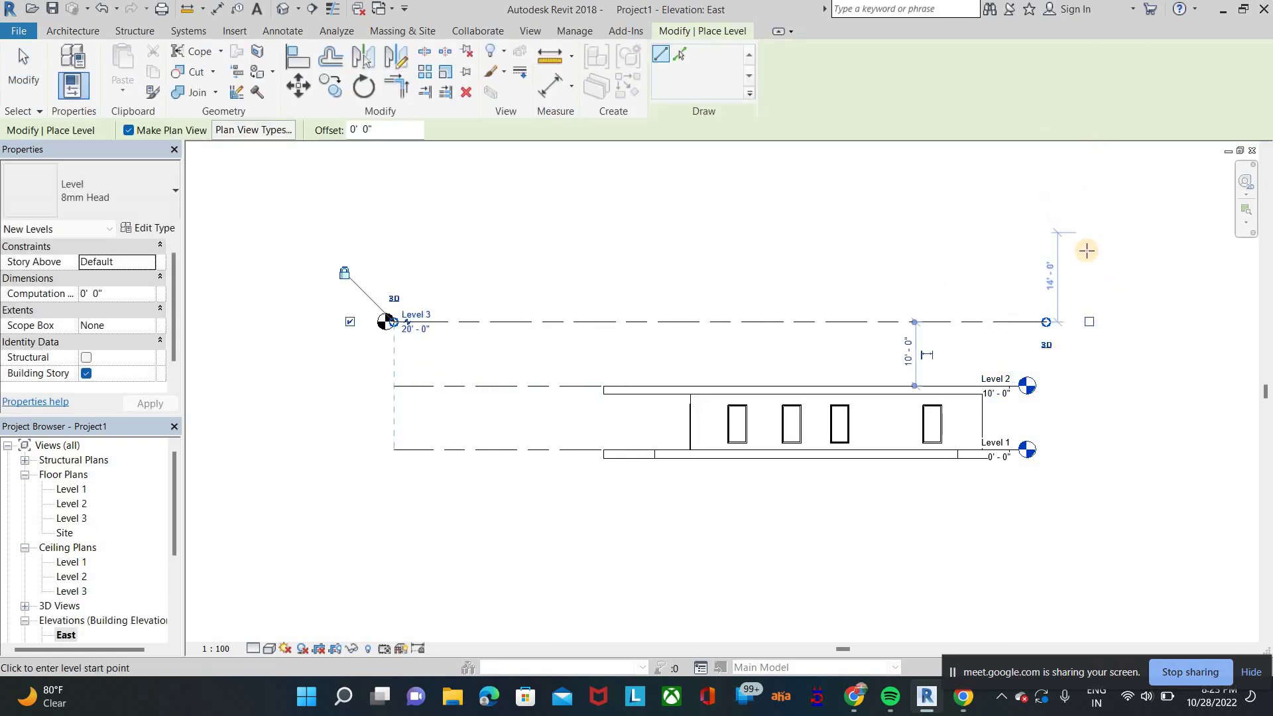
left_click(390, 267)
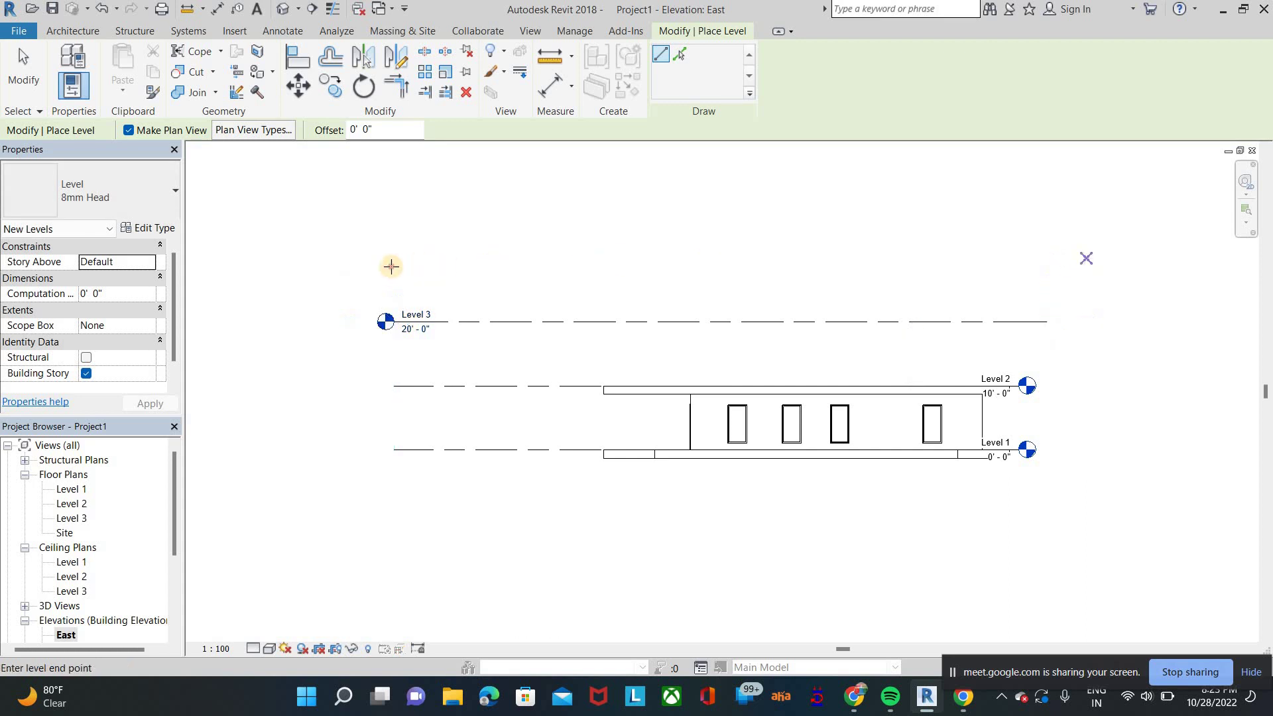
left_click(78, 491)
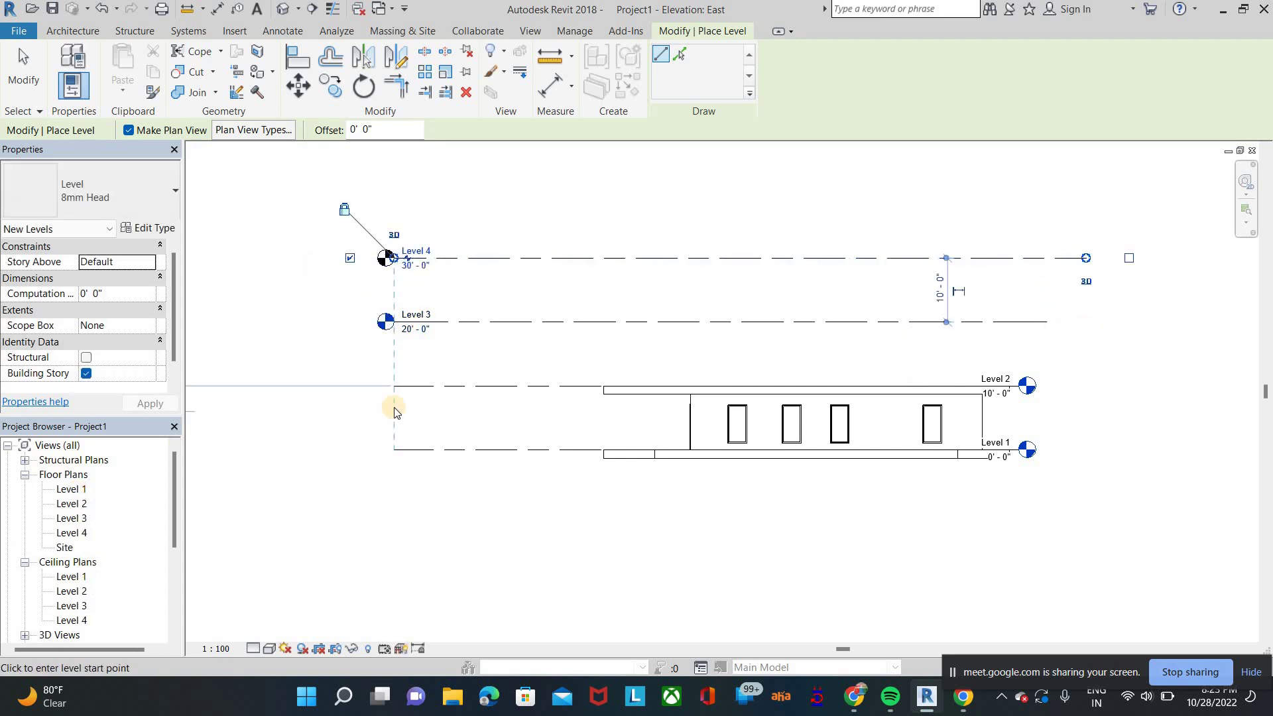
double_click(71, 489)
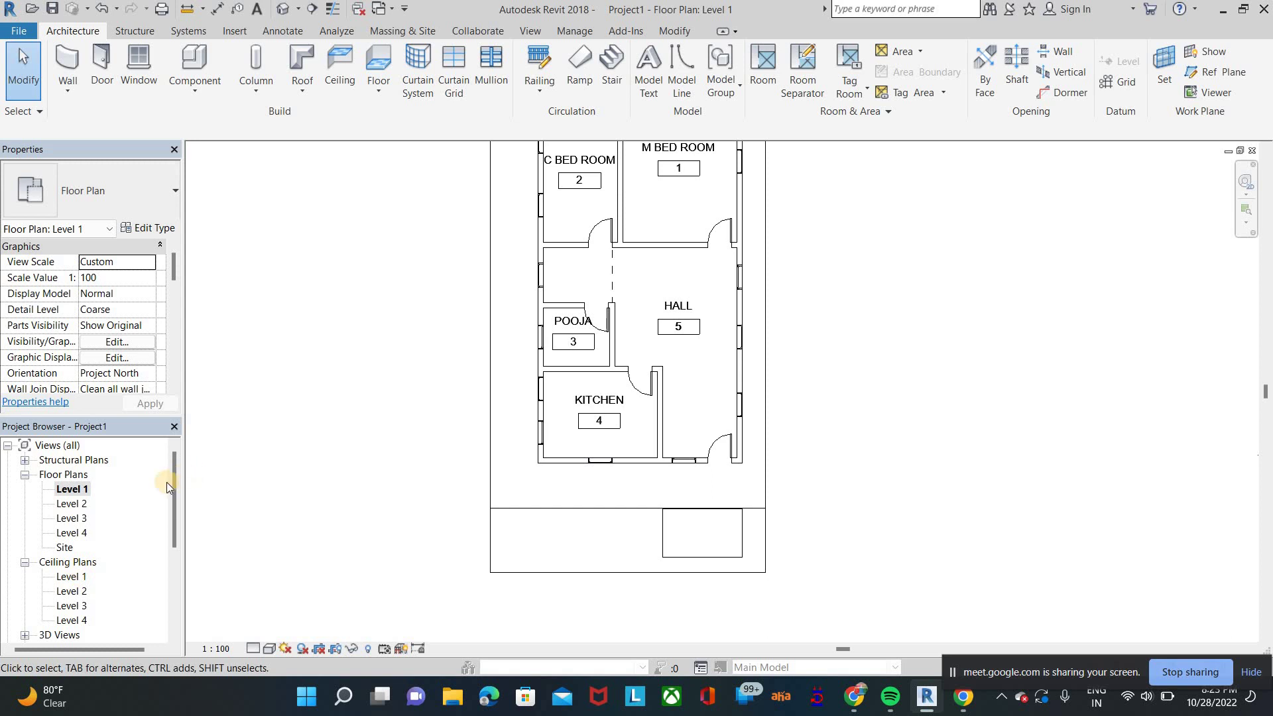
Step: In East elevation, copy the storey and Level 2 up 10'-0", creating Level 5 at 20'-0"
scroll(170, 524, "down", 2)
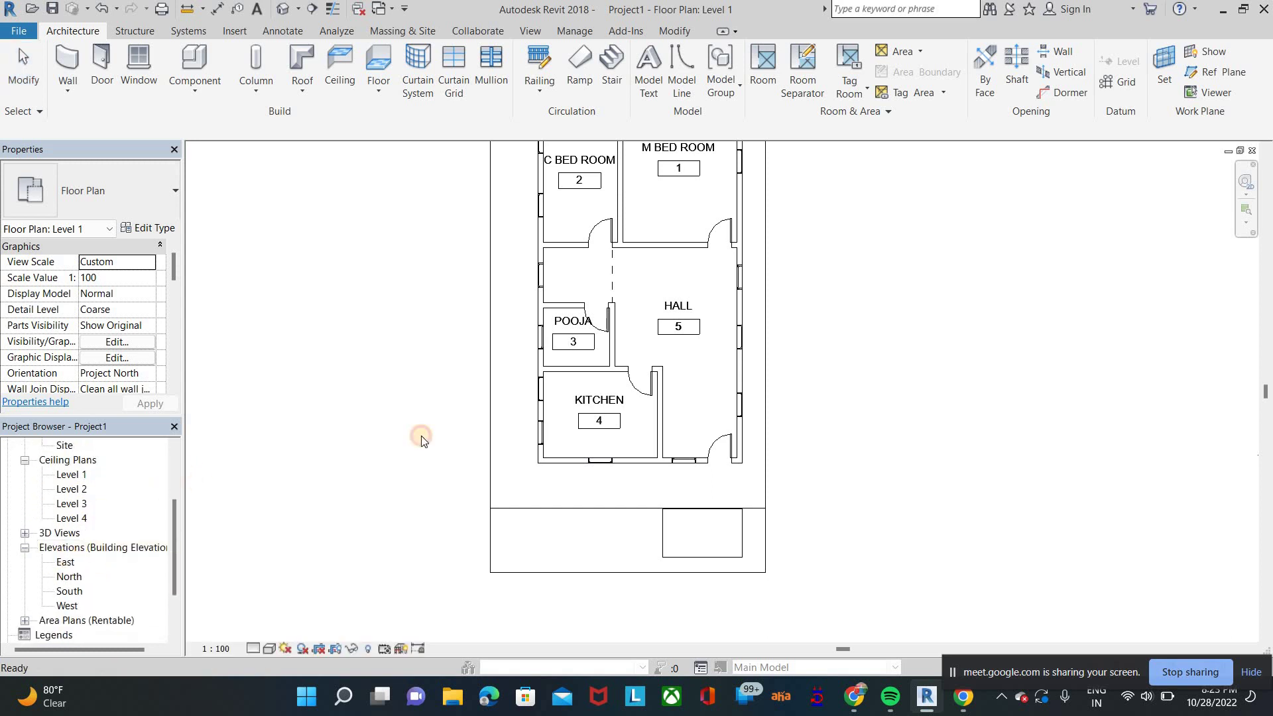
double_click(66, 562)
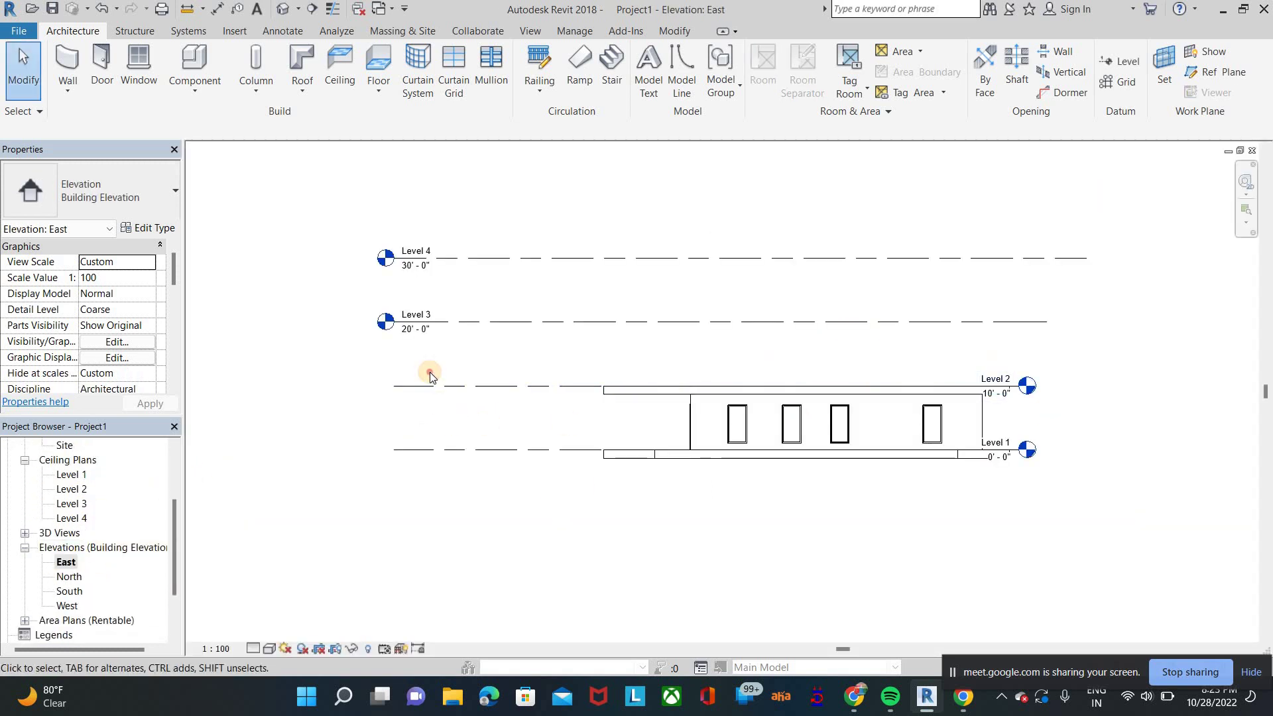
left_click_drag(430, 377, 1037, 458)
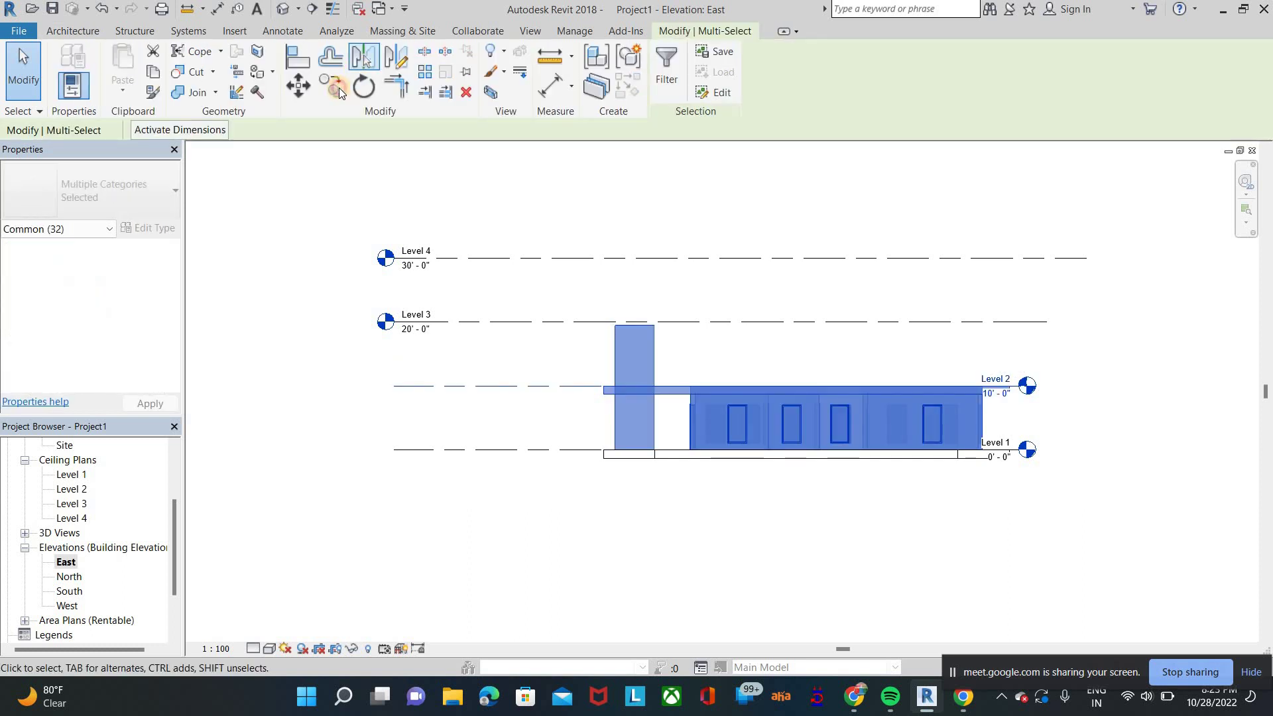
left_click(339, 87)
left_click(566, 450)
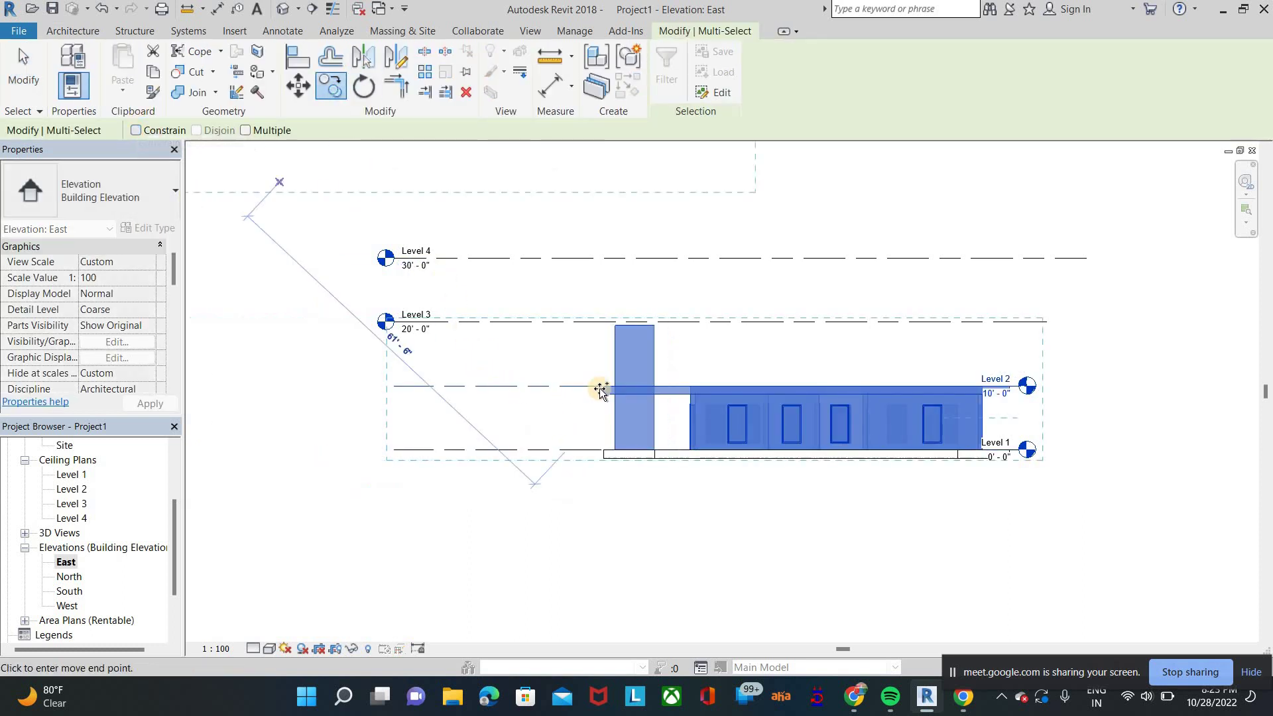
left_click(566, 323)
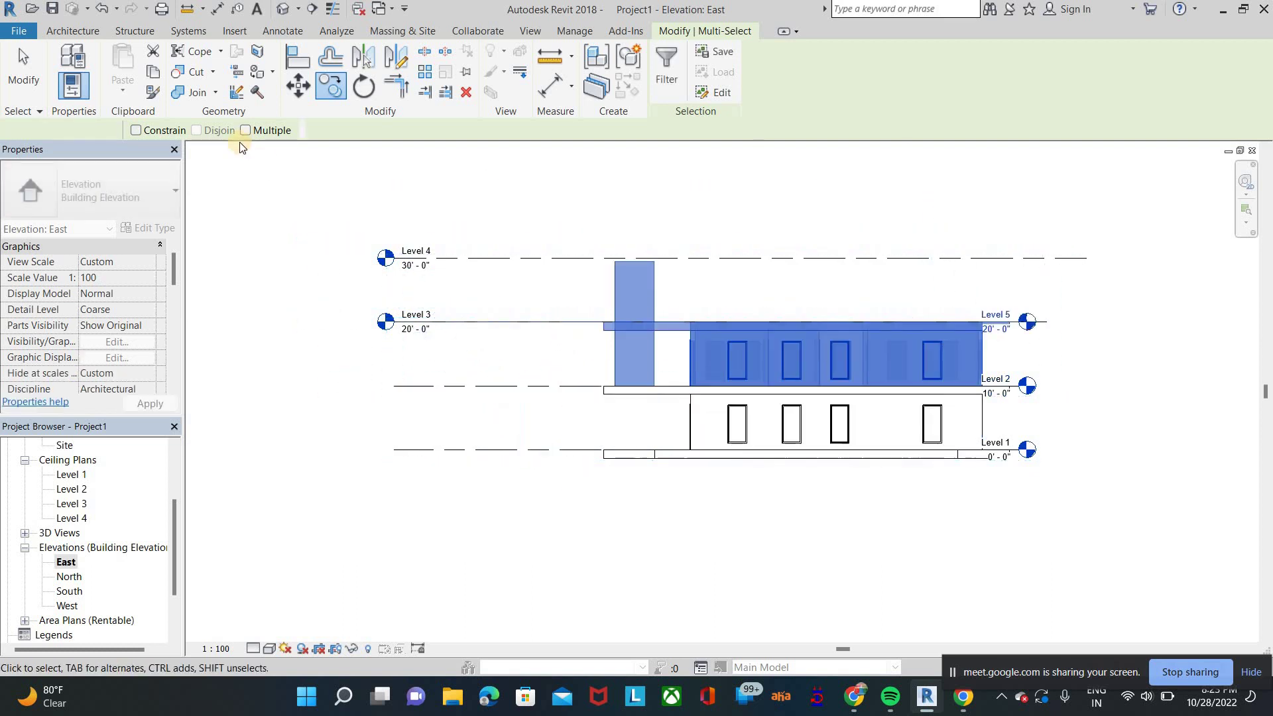
Step: Copy the storey again 10'-0" higher with orthogonal constraint off, creating Level 6 at 30'-0"
left_click(329, 98)
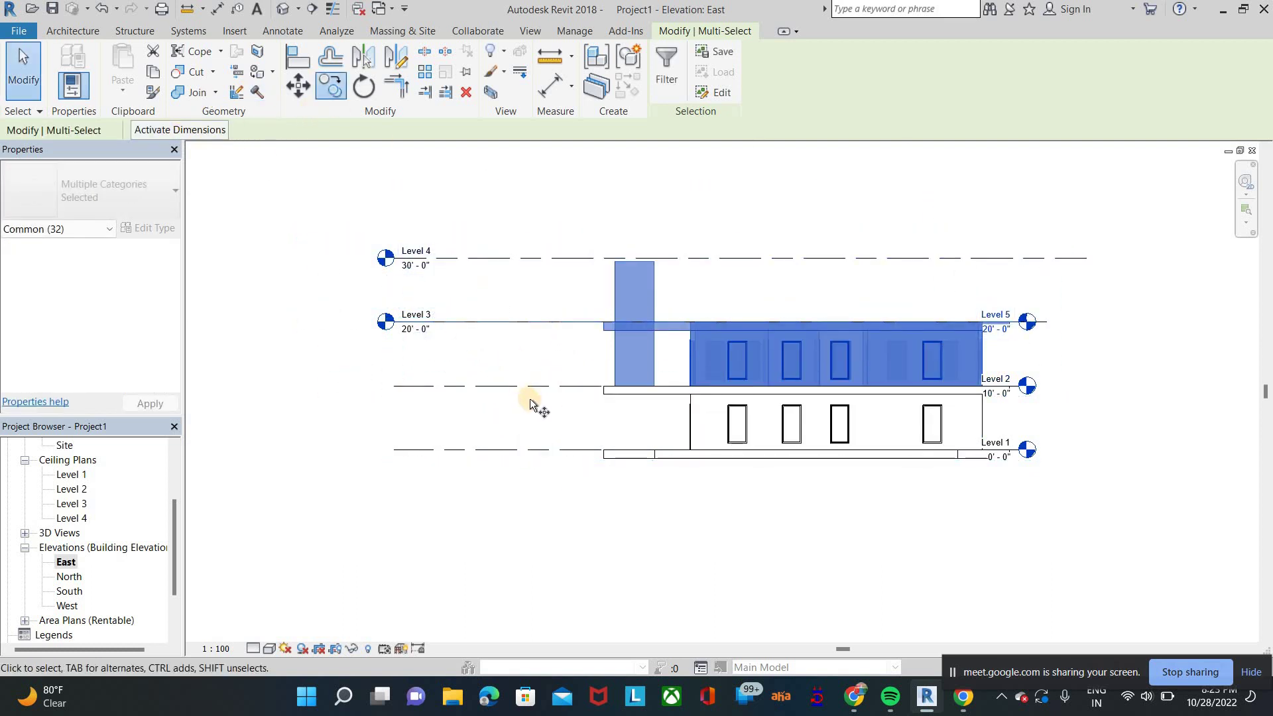
left_click(535, 385)
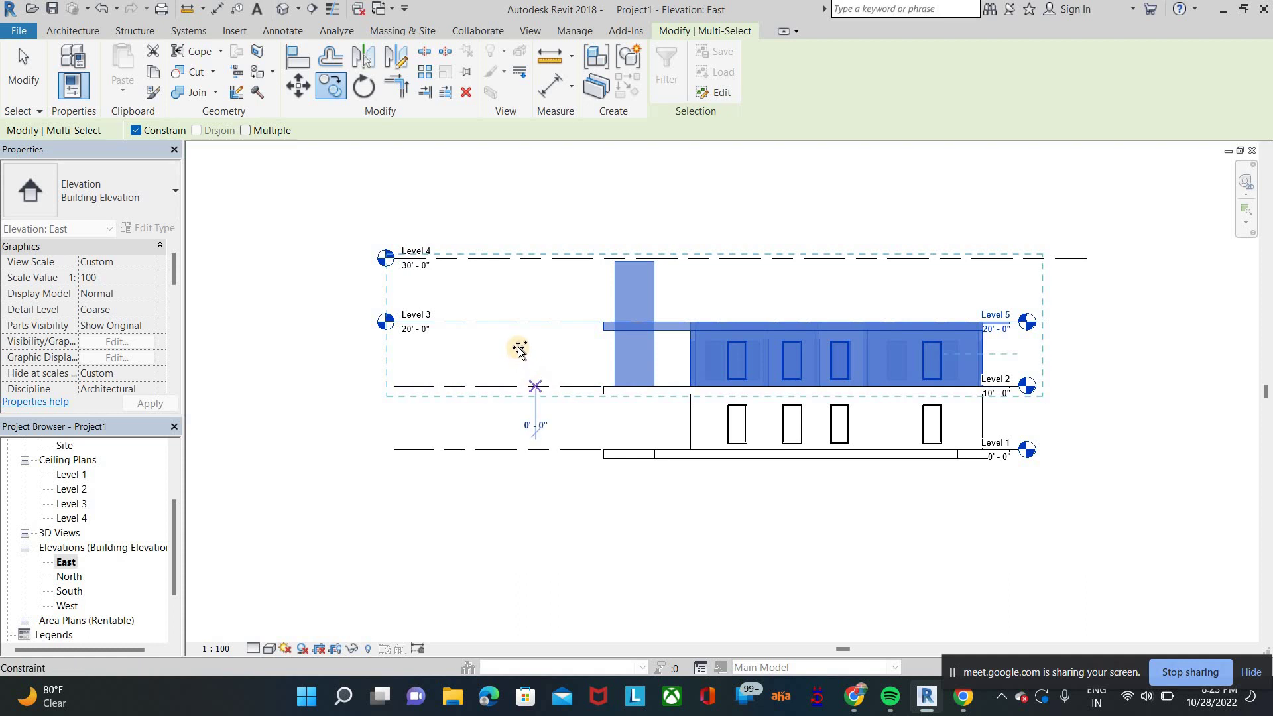
left_click(157, 137)
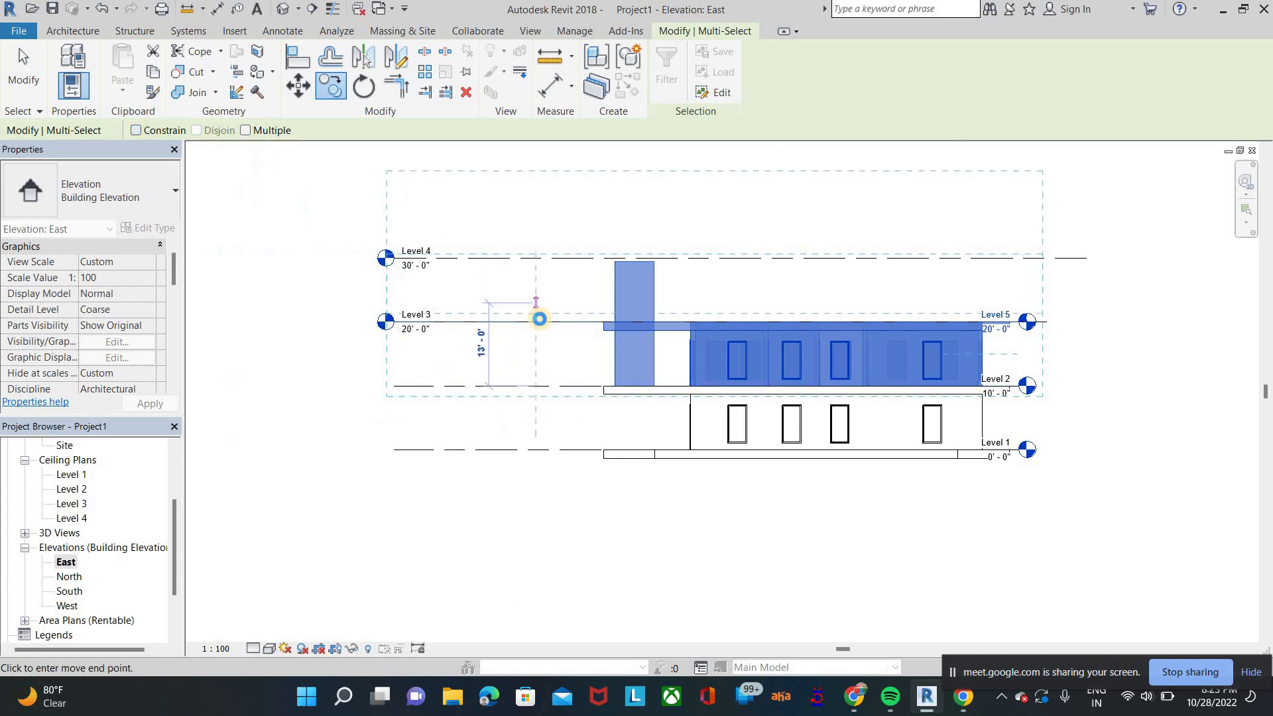
left_click(363, 238)
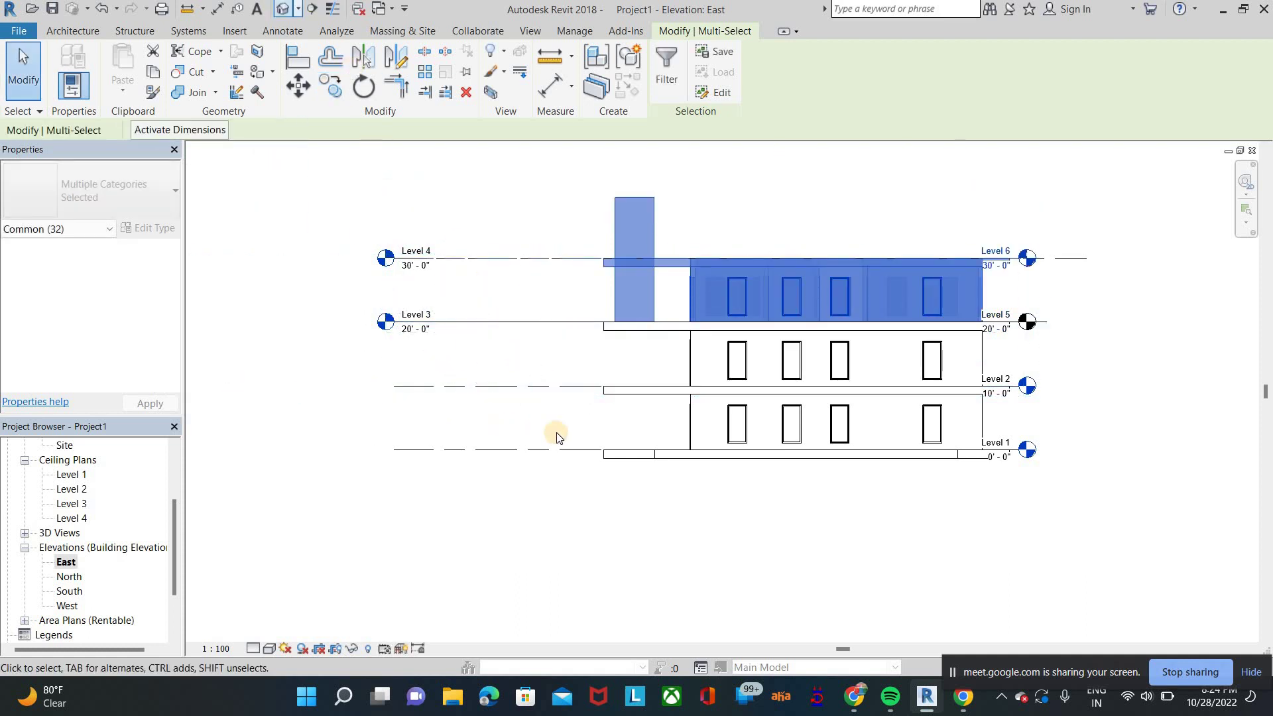
Step: Zoom out and orbit the 3D view to inspect the three storeys and four slabs with openings
scroll(755, 489, "down", 2)
middle_click_drag(850, 340, 523, 449, "shift")
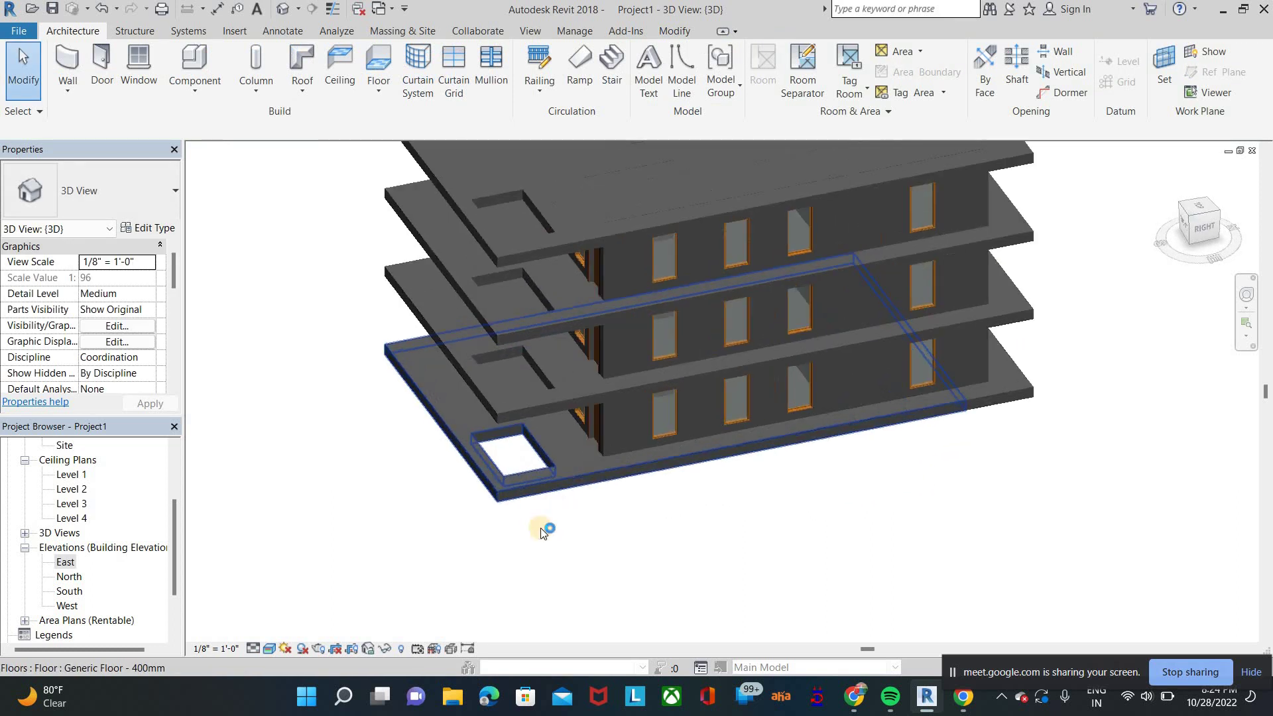
middle_click_drag(539, 528, 607, 403, "shift")
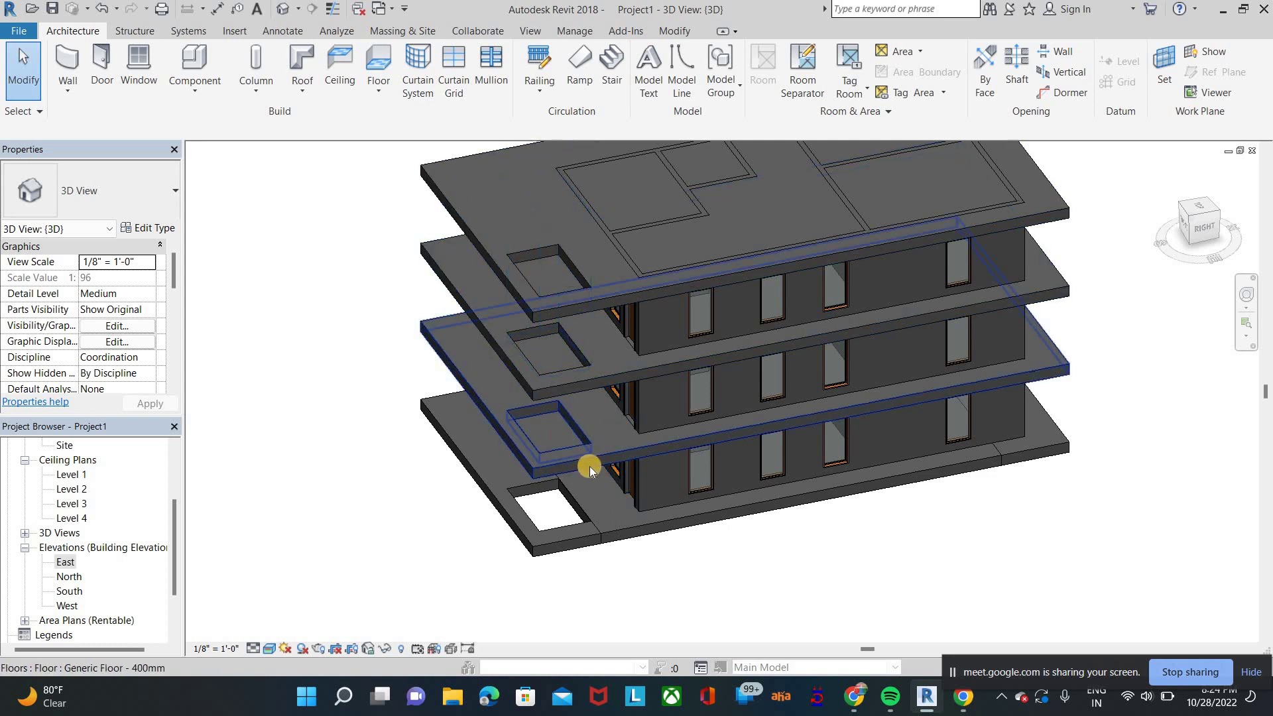
middle_click_drag(839, 455, 1092, 382, "shift")
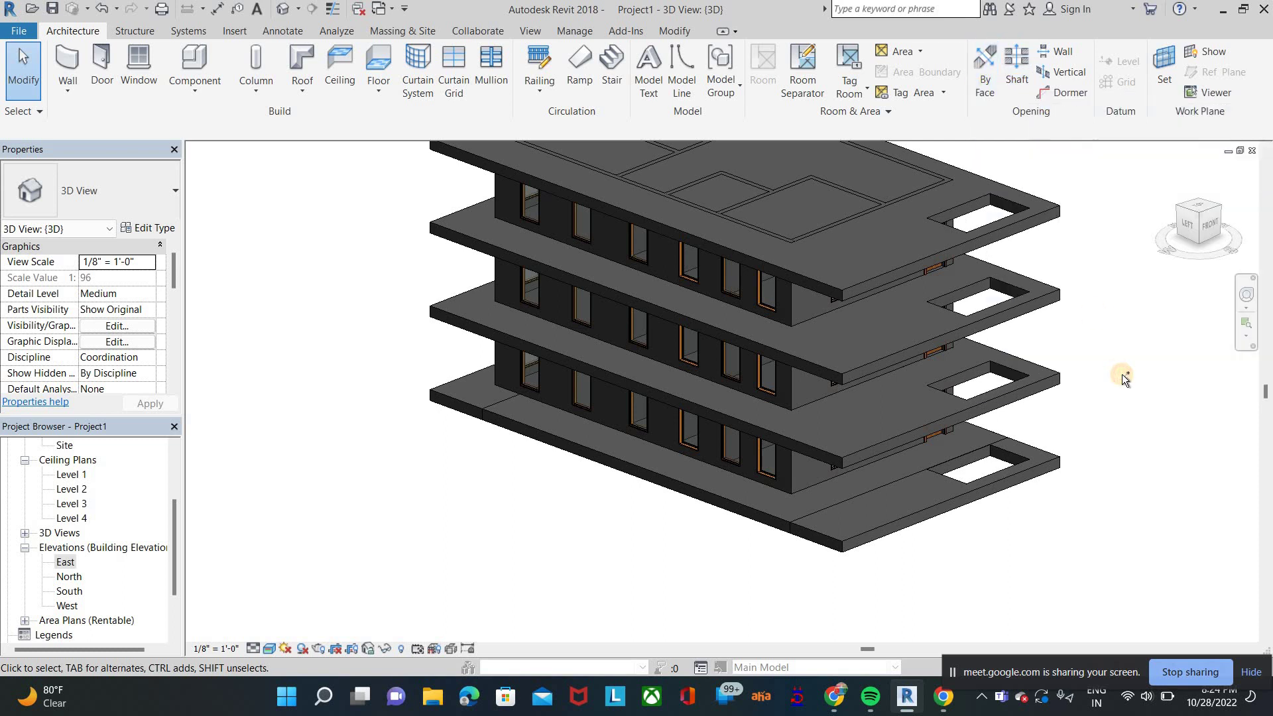
Step: Undo the last five edits, removing the upper storeys and the floor boundary lines
key("ctrl+z")
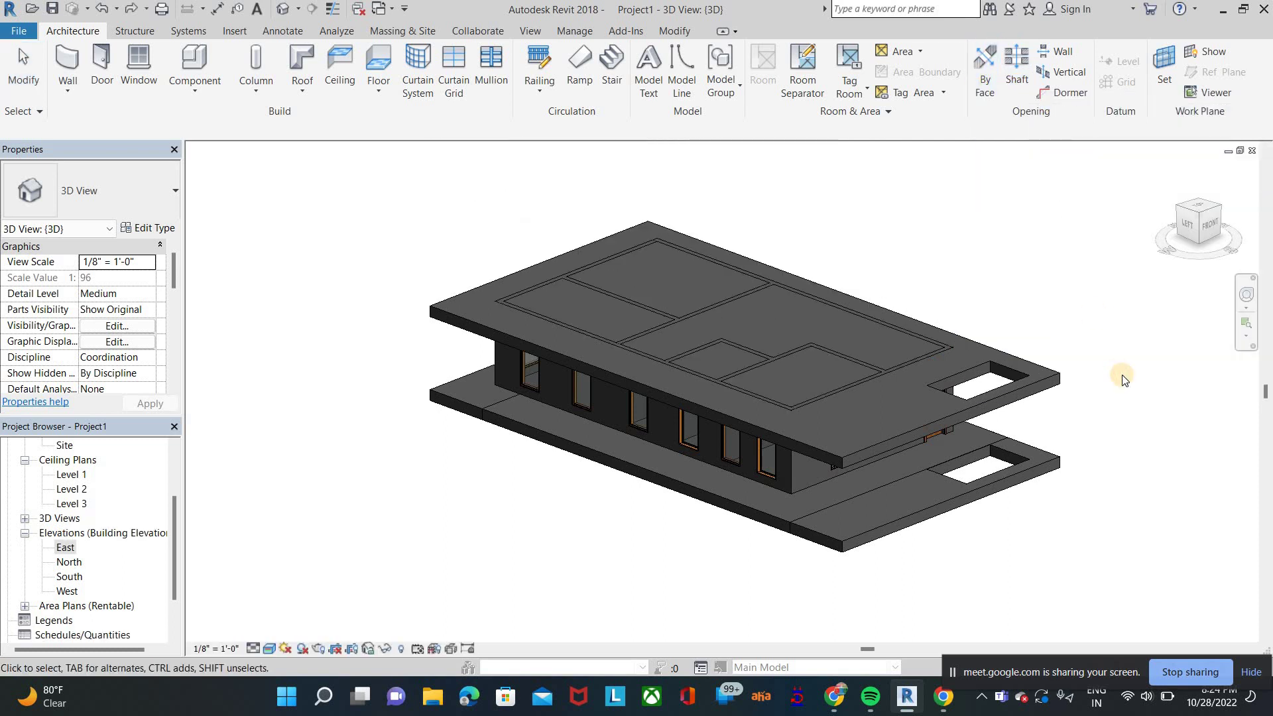
key("ctrl+z")
key("ctrl+z")
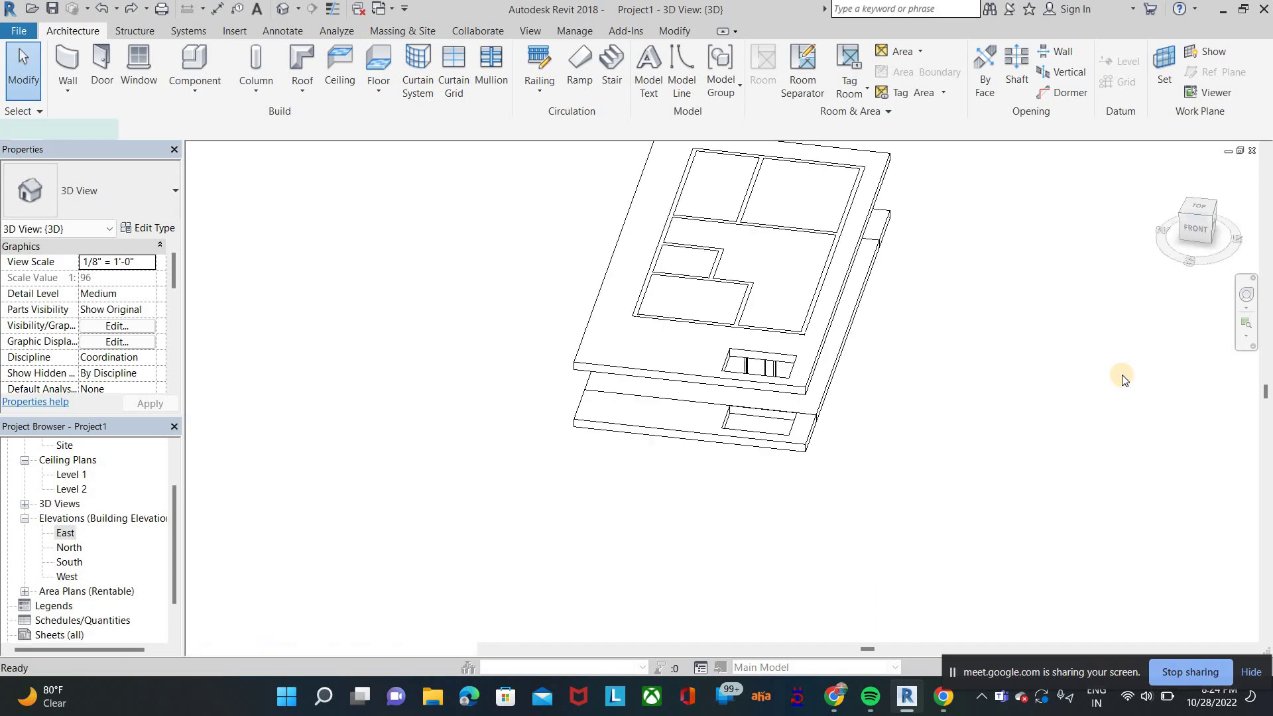
key("ctrl+z")
key("ctrl+z")
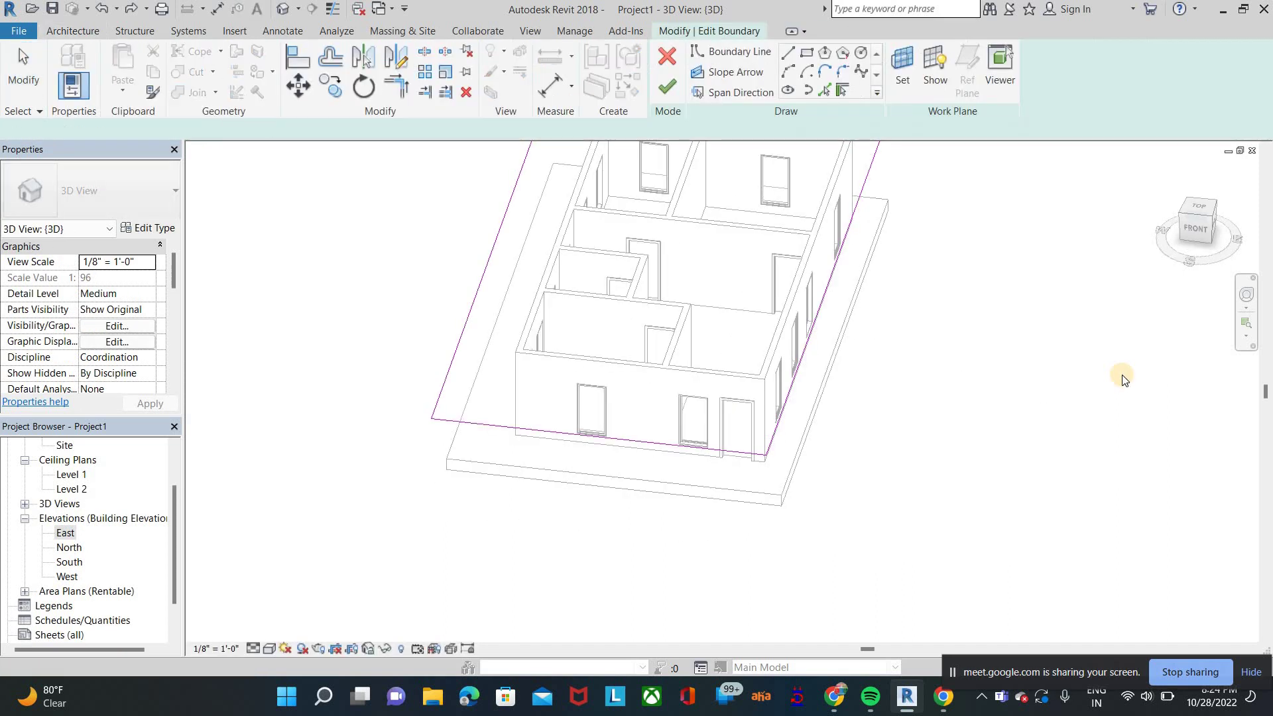
key("ctrl+z")
key("ctrl+z")
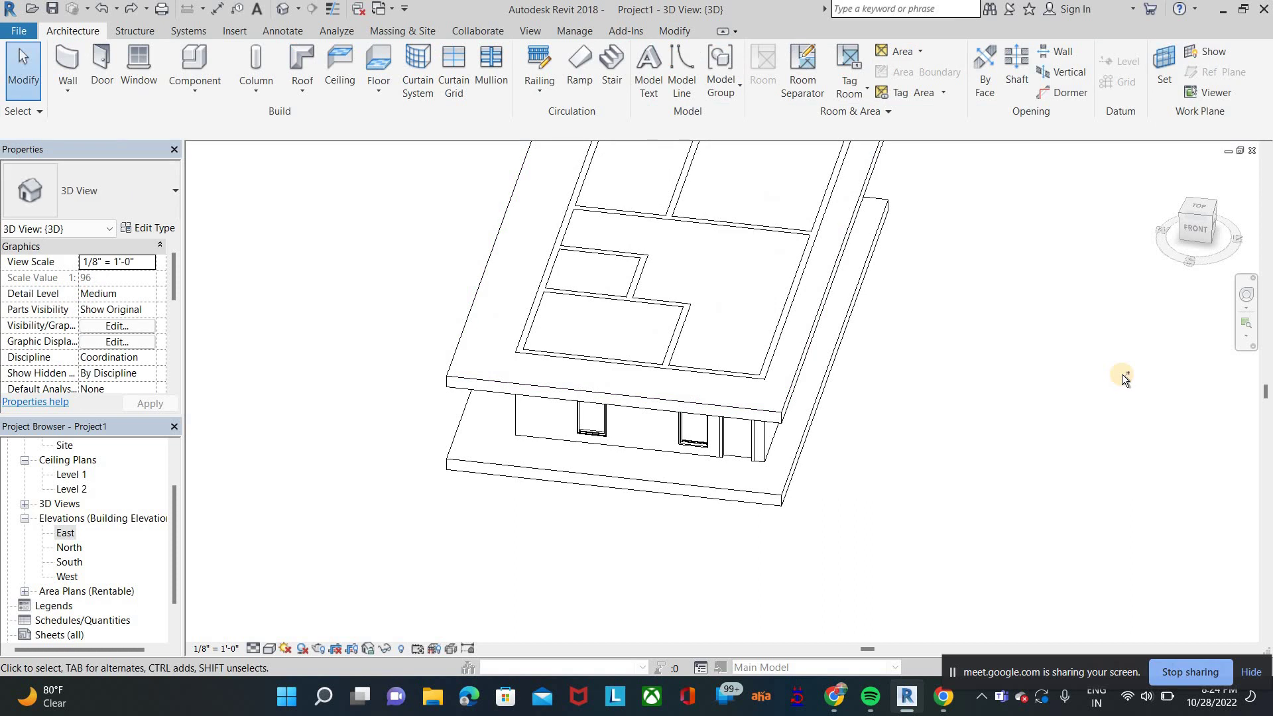
key("ctrl+z")
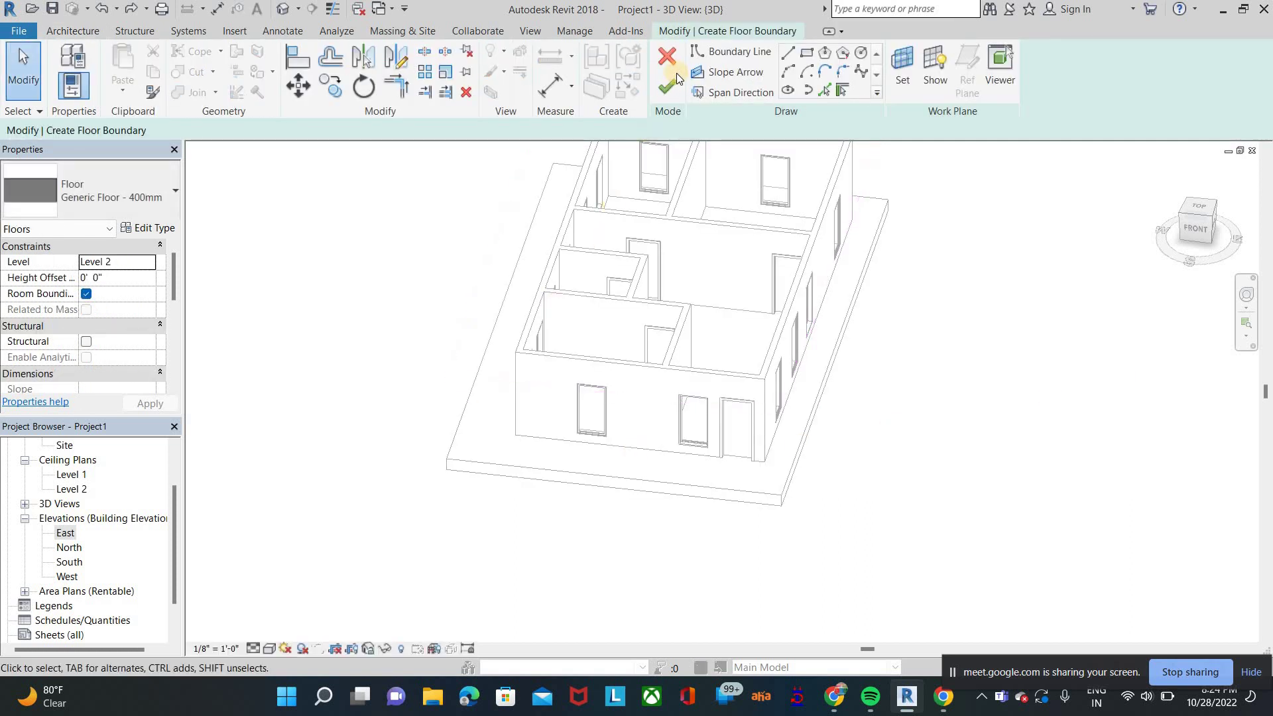
Step: Cancel the empty floor sketch, confirm discarding it, and scroll the Project Browser up
left_click(667, 86)
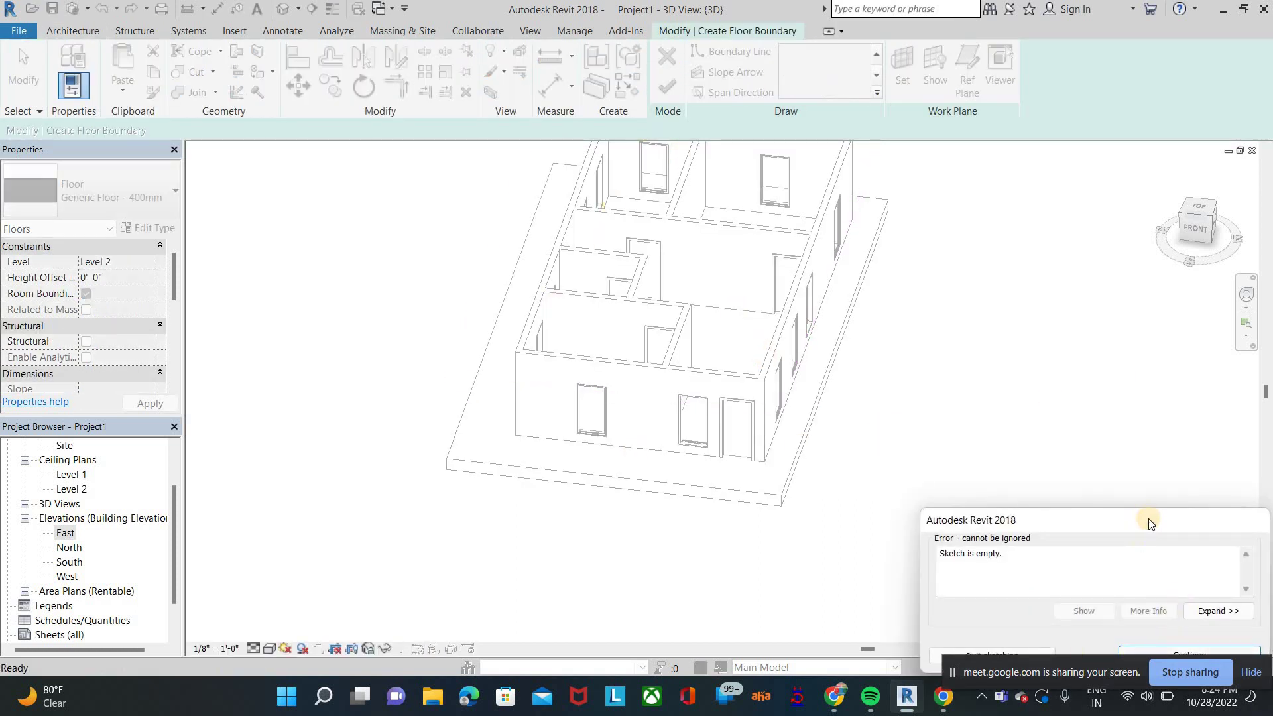
left_click(1165, 509)
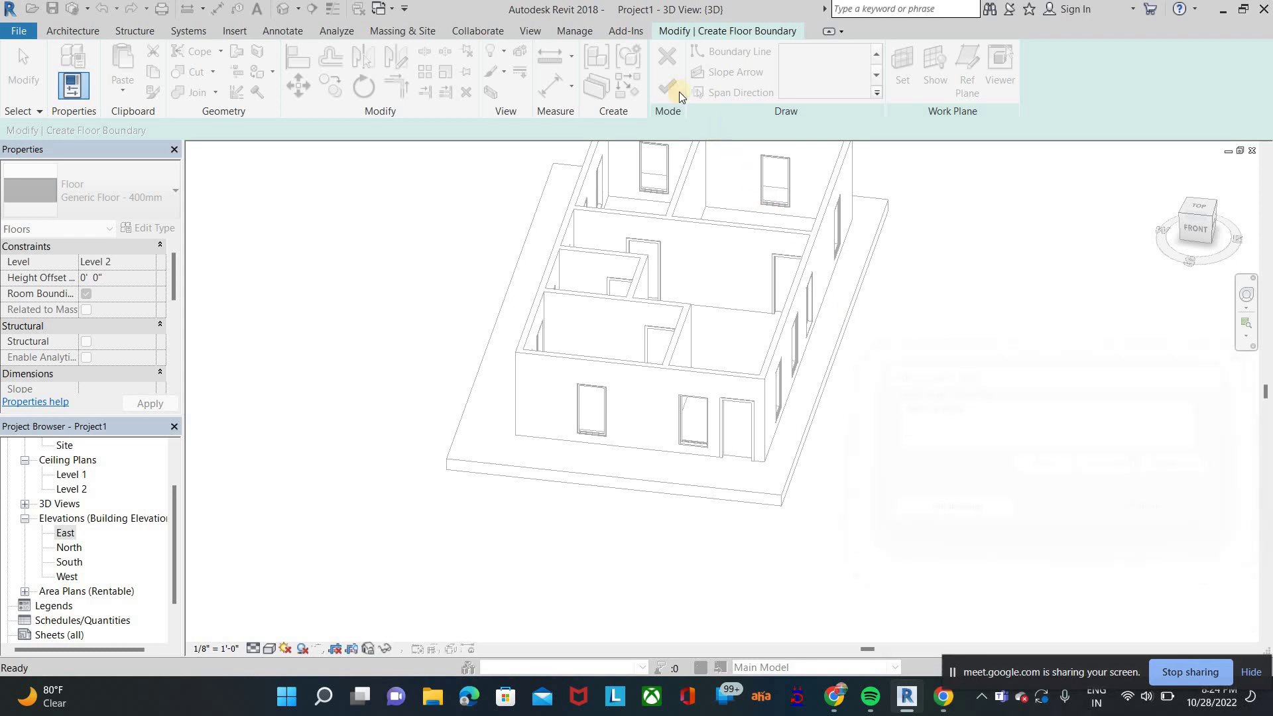
left_click(666, 53)
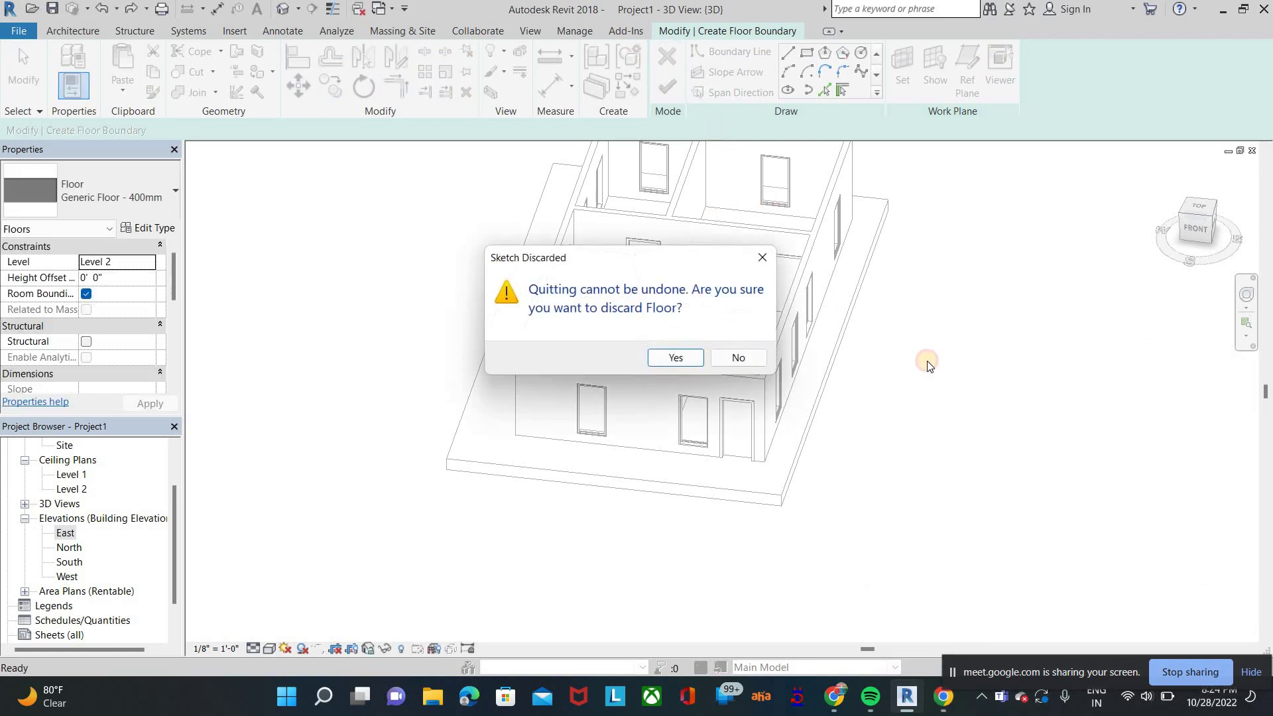
key("Return")
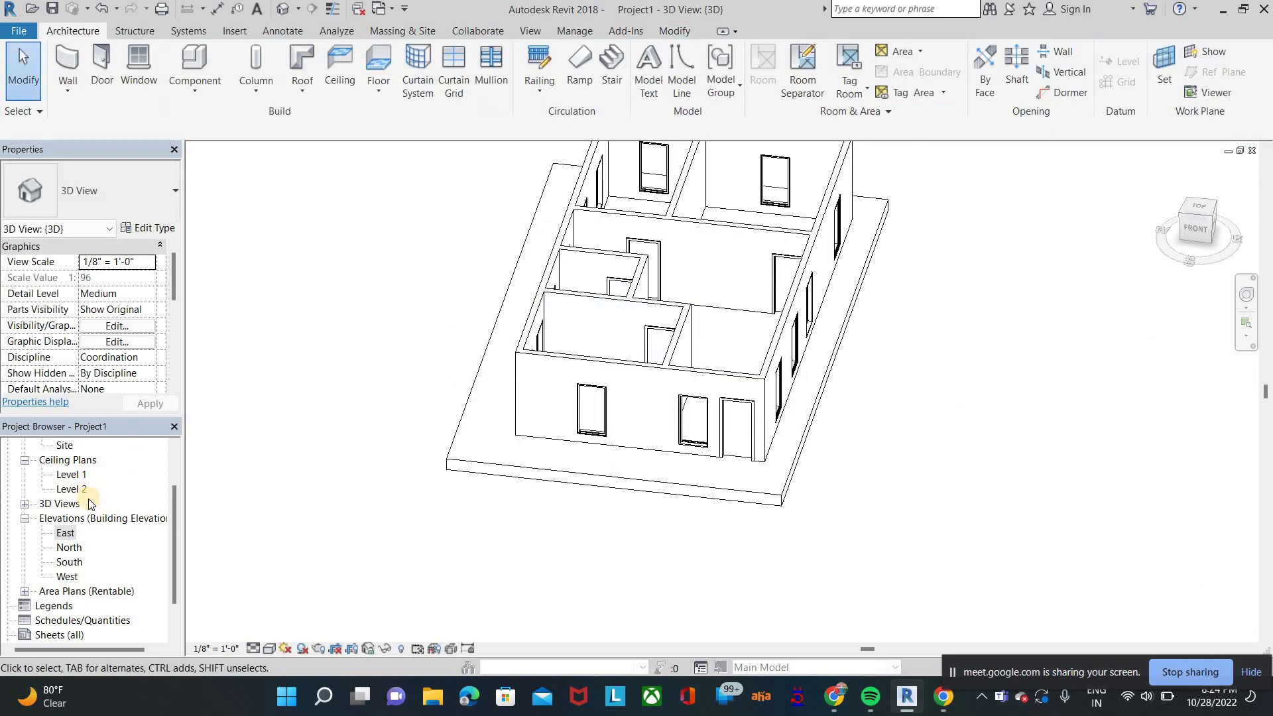
scroll(83, 503, "up", 2)
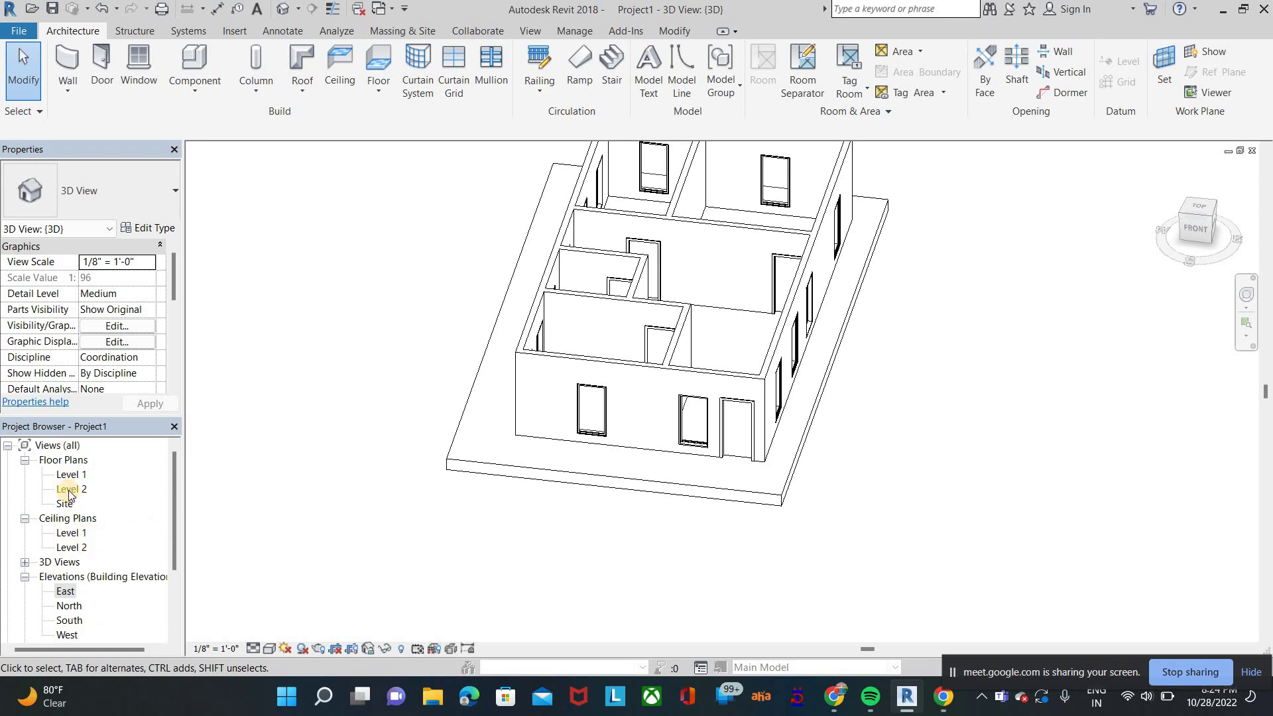
Step: On the Level 2 plan, sketch a rectangular Roof by Footprint boundary around the house
double_click(85, 494)
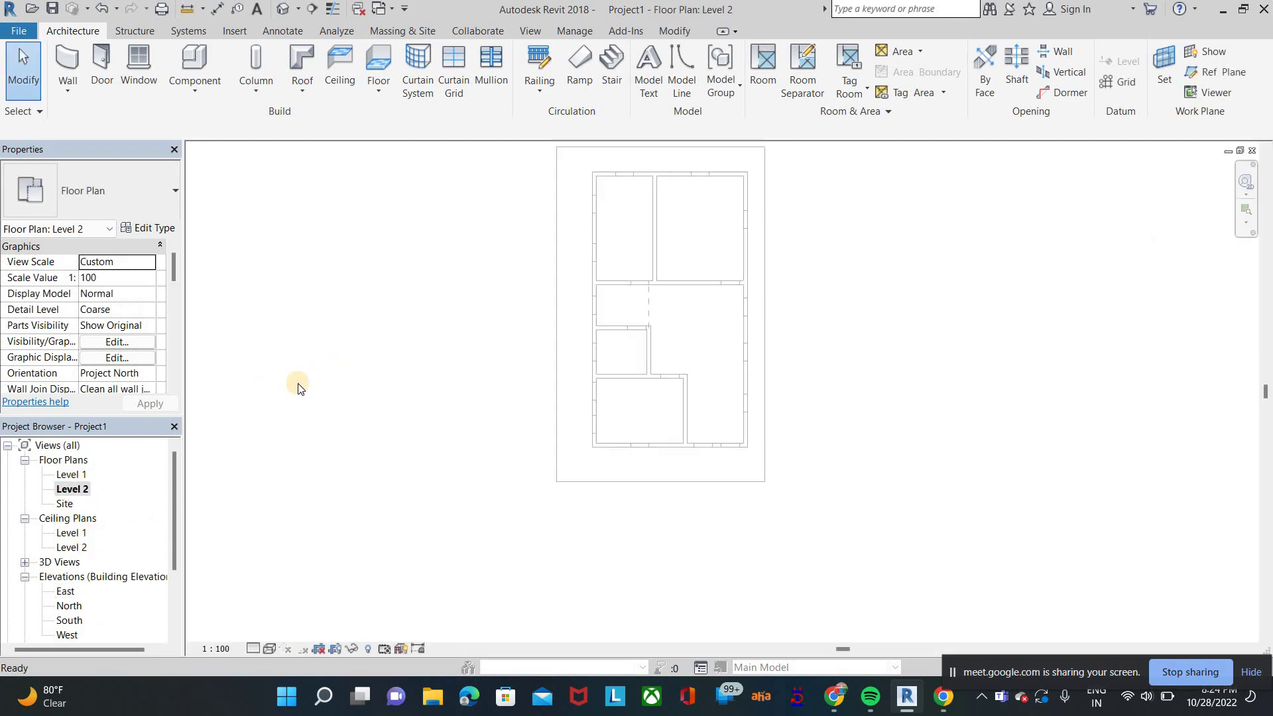
left_click(305, 89)
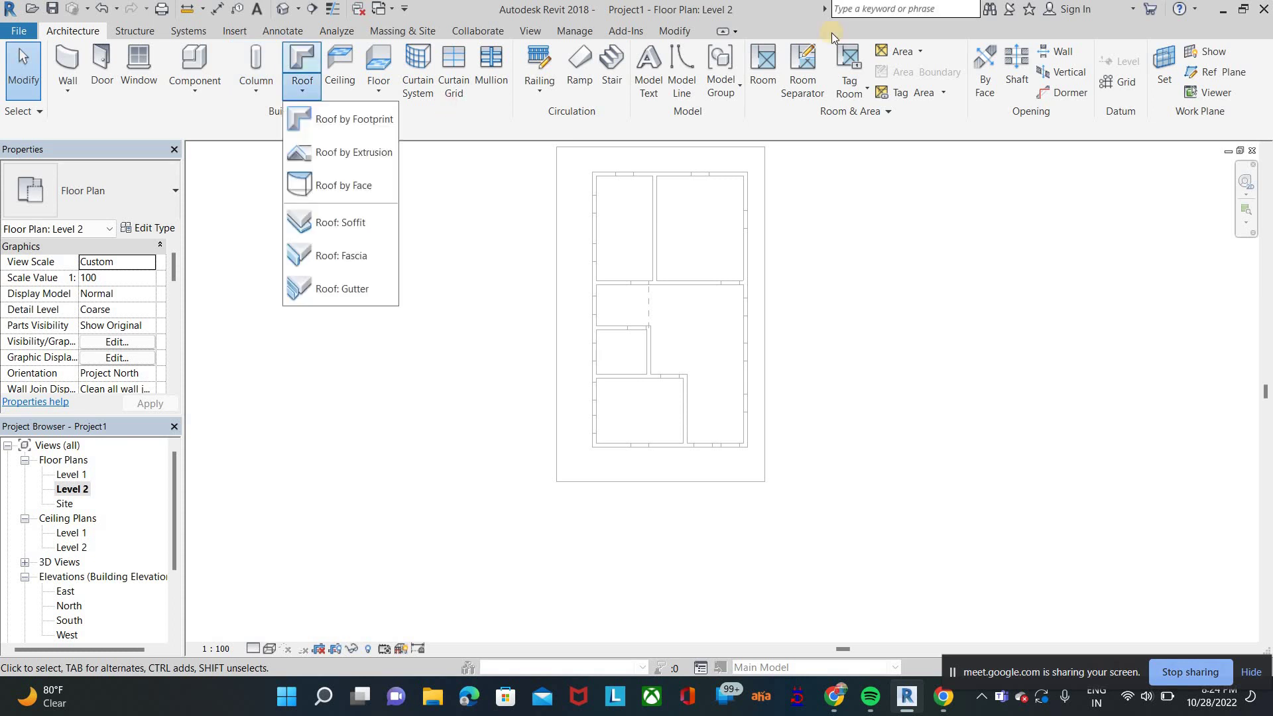
left_click(338, 118)
left_click(803, 55)
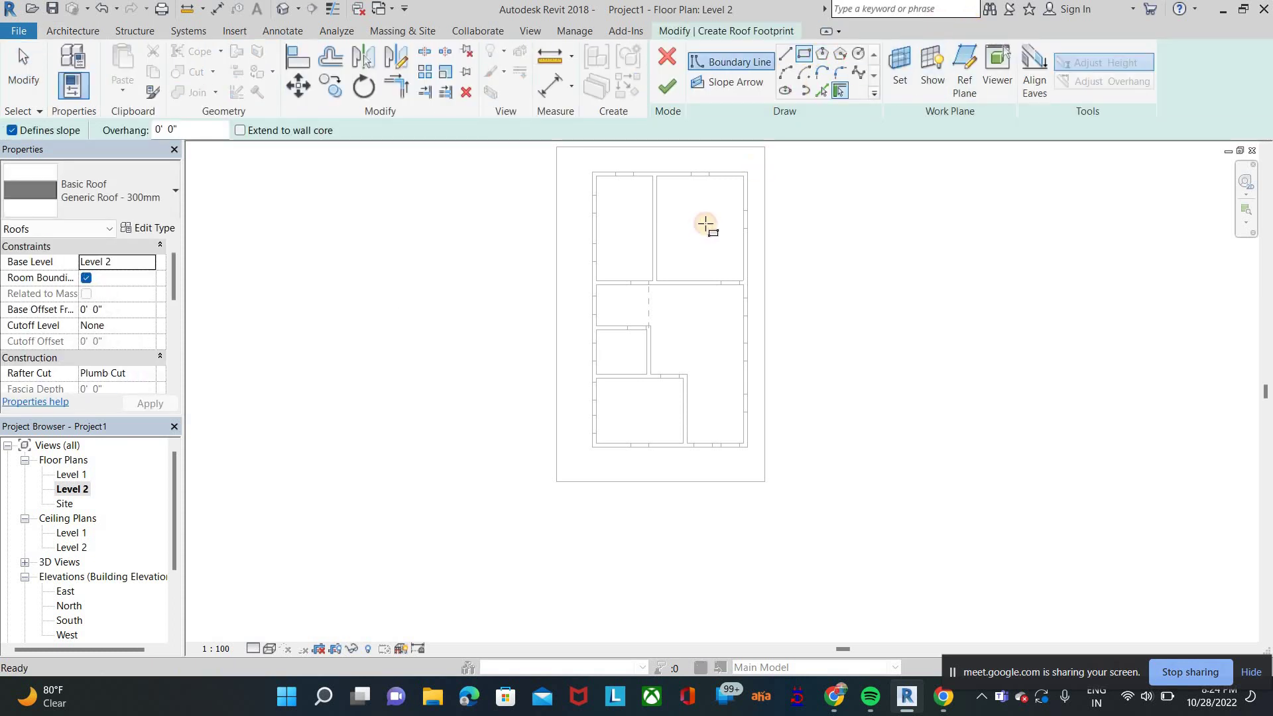
middle_click_drag(580, 165, 603, 180)
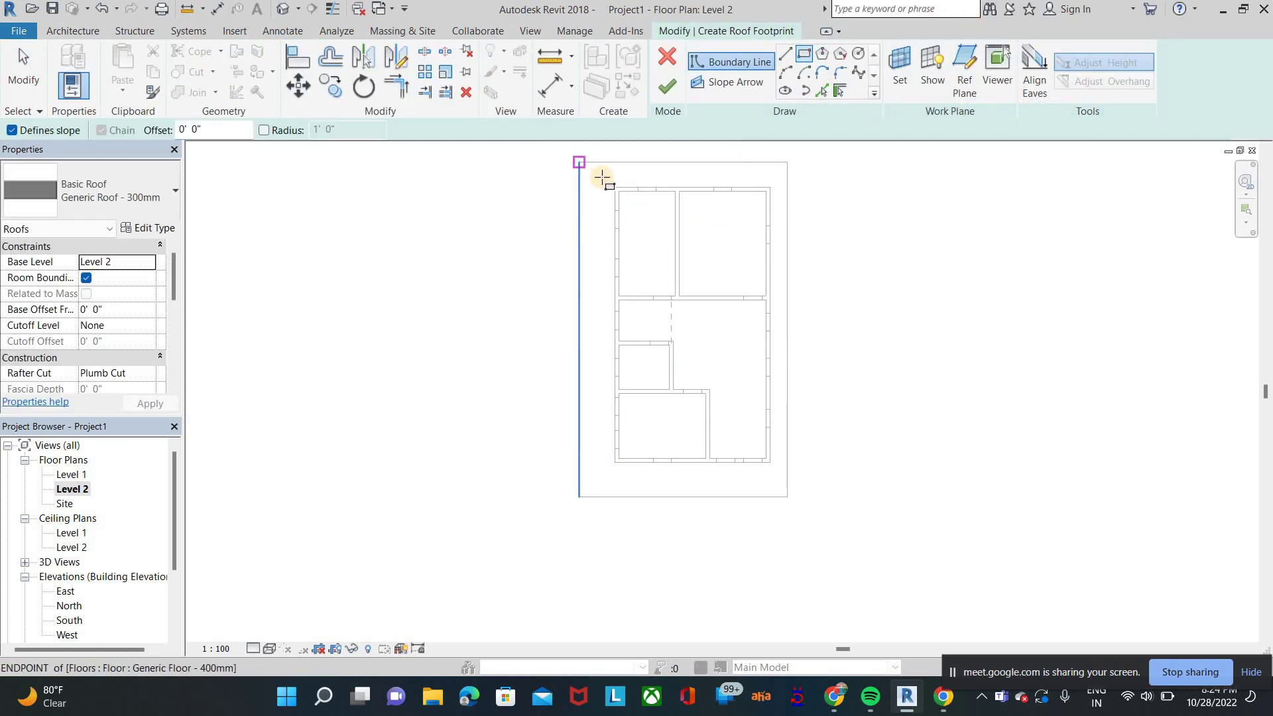
left_click(604, 176)
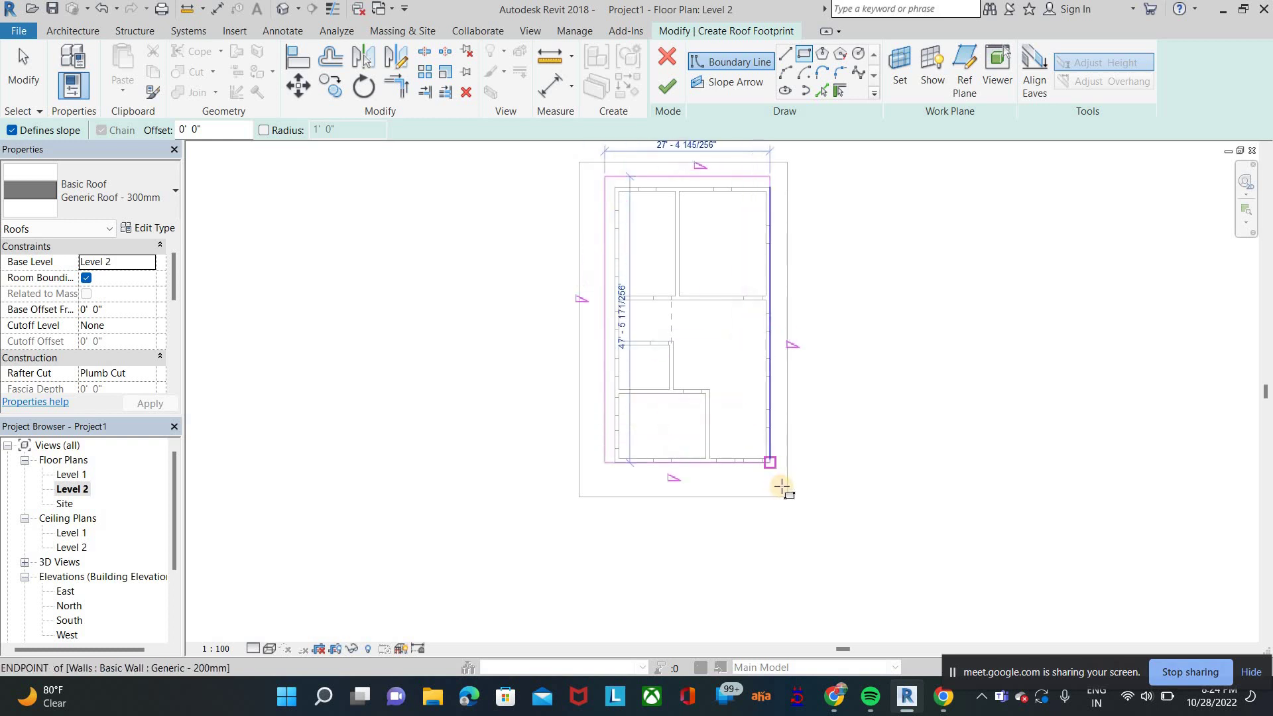
scroll(781, 480, "up", 2)
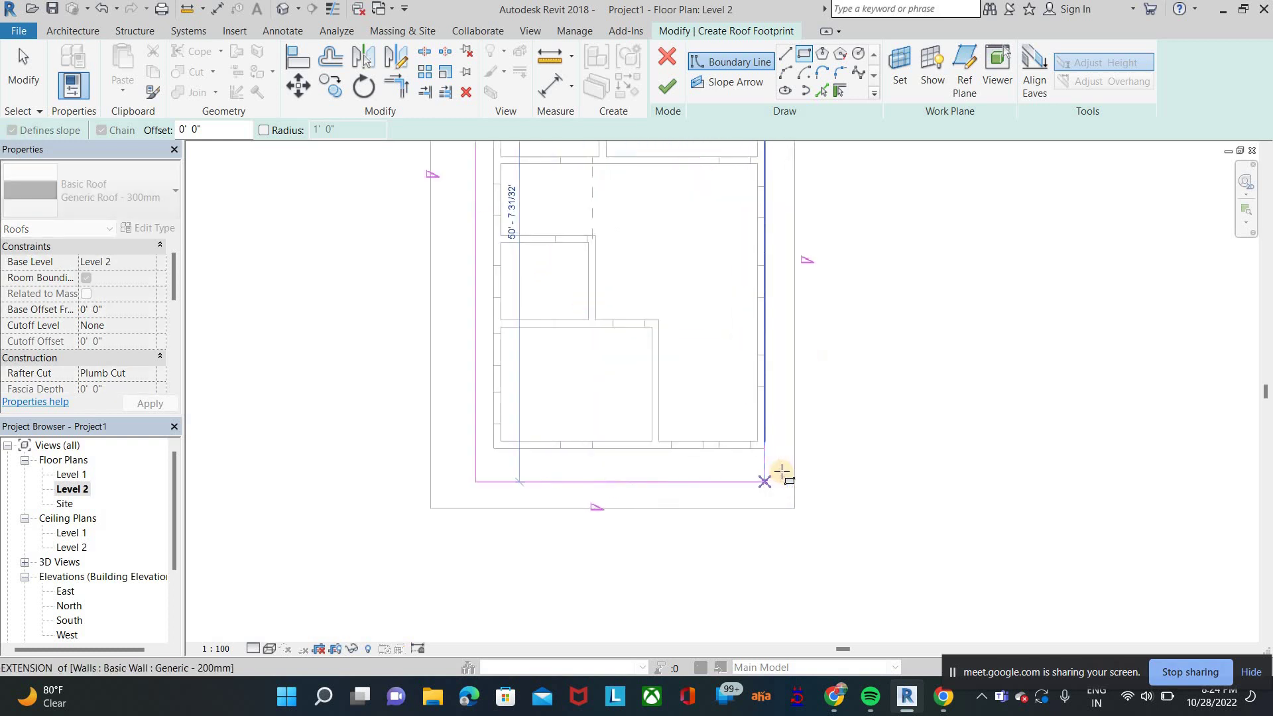
left_click(781, 470)
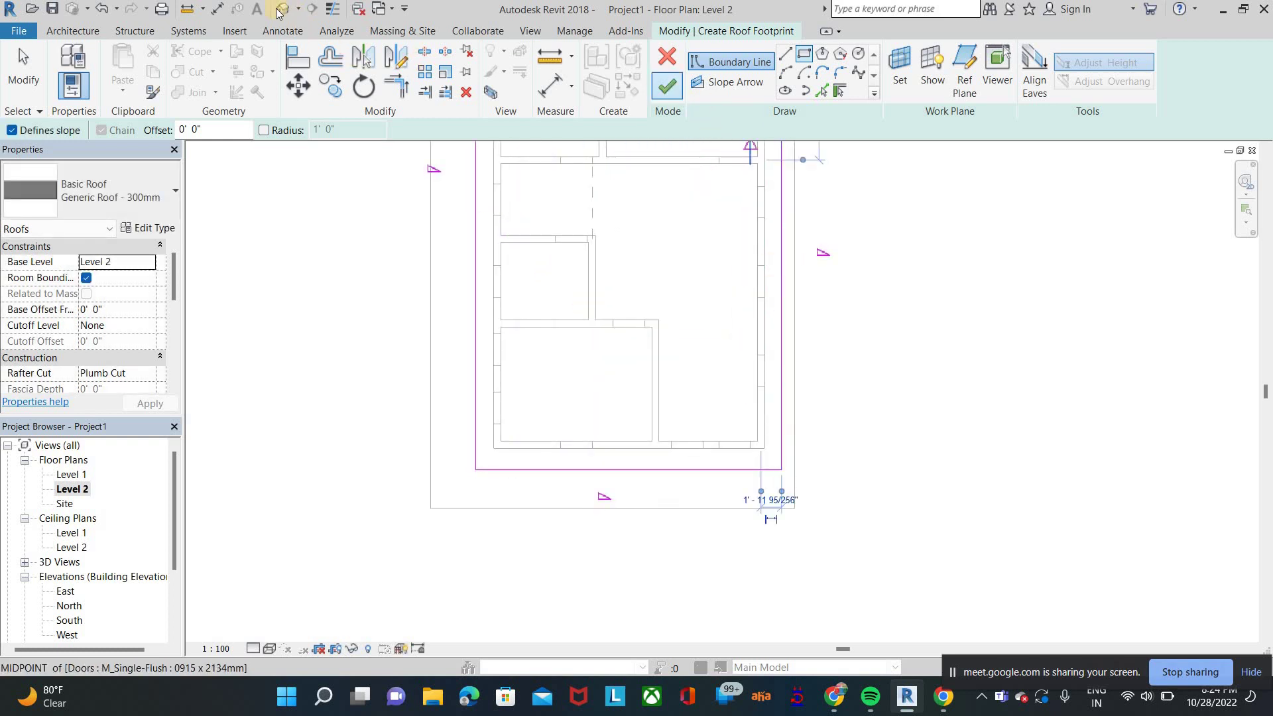
Step: Finish the roof footprint, answer the attach-walls prompt, and return to the 3D view
left_click(667, 86)
scroll(480, 222, "down", 4)
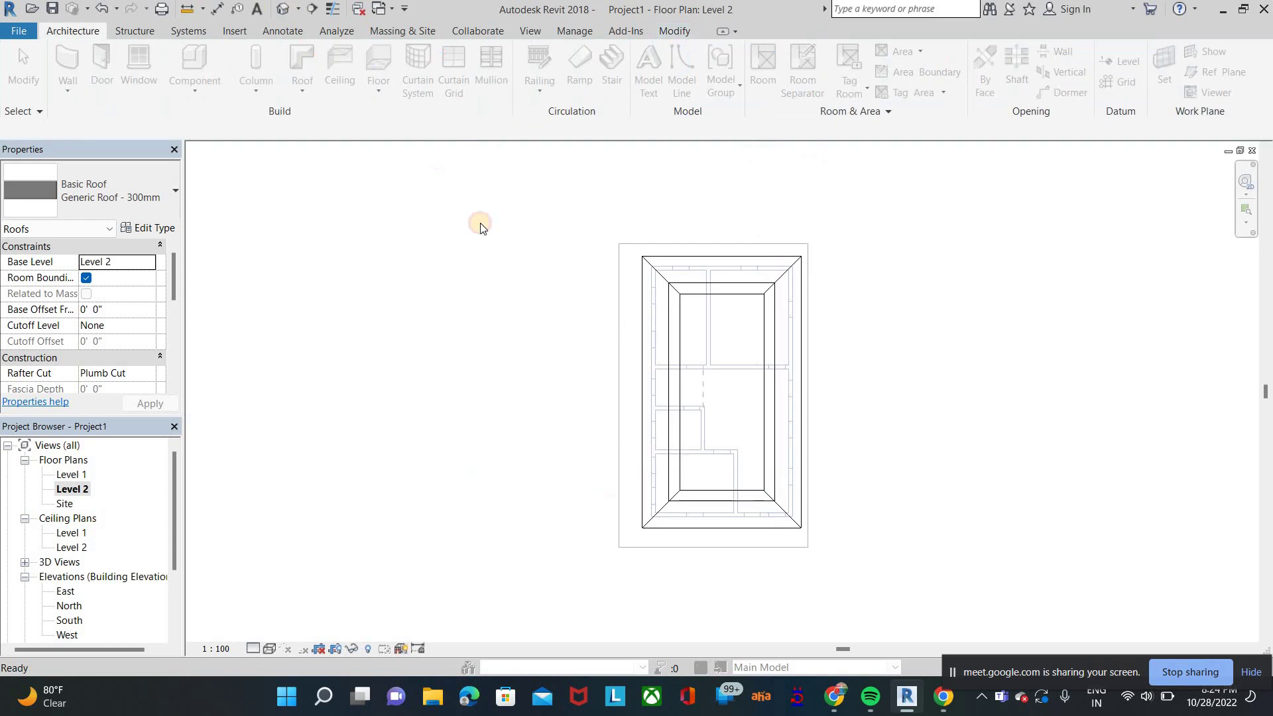
key("Return")
left_click(284, 8)
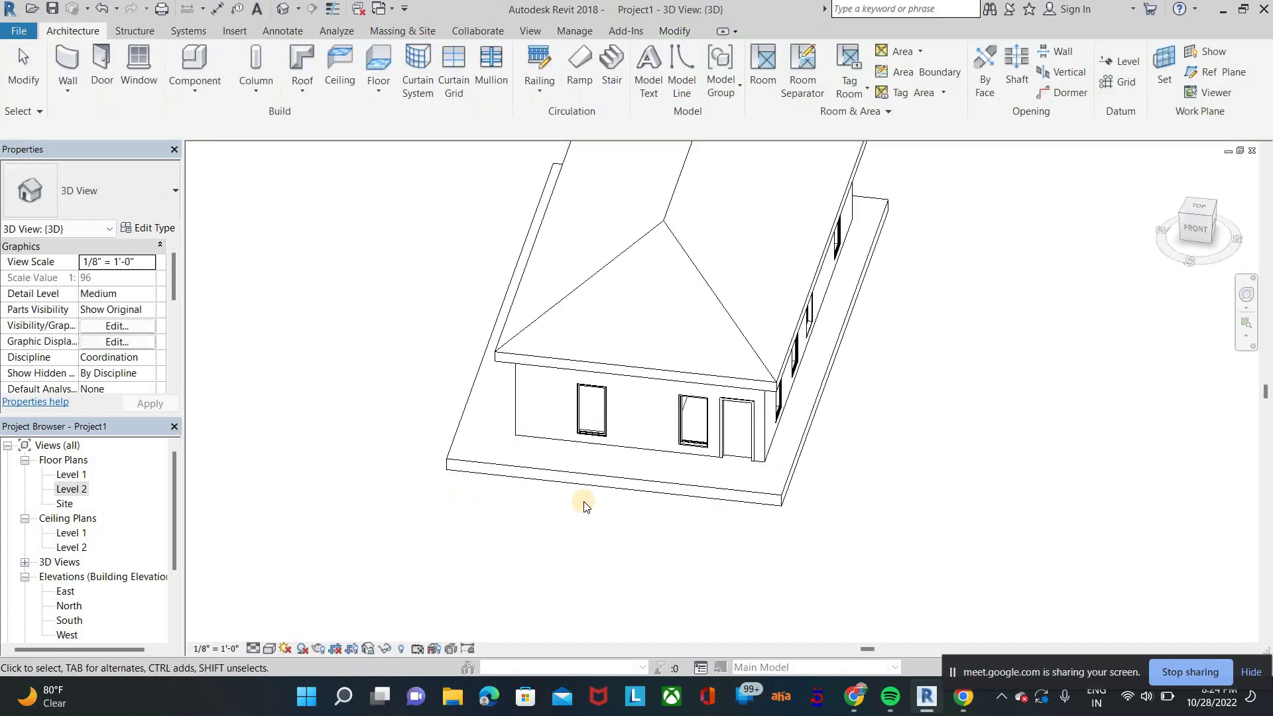
Step: Orbit to a near-horizontal view and switch the visual style to Realistic
scroll(583, 502, "down", 1)
middle_click_drag(521, 245, 360, 654, "shift")
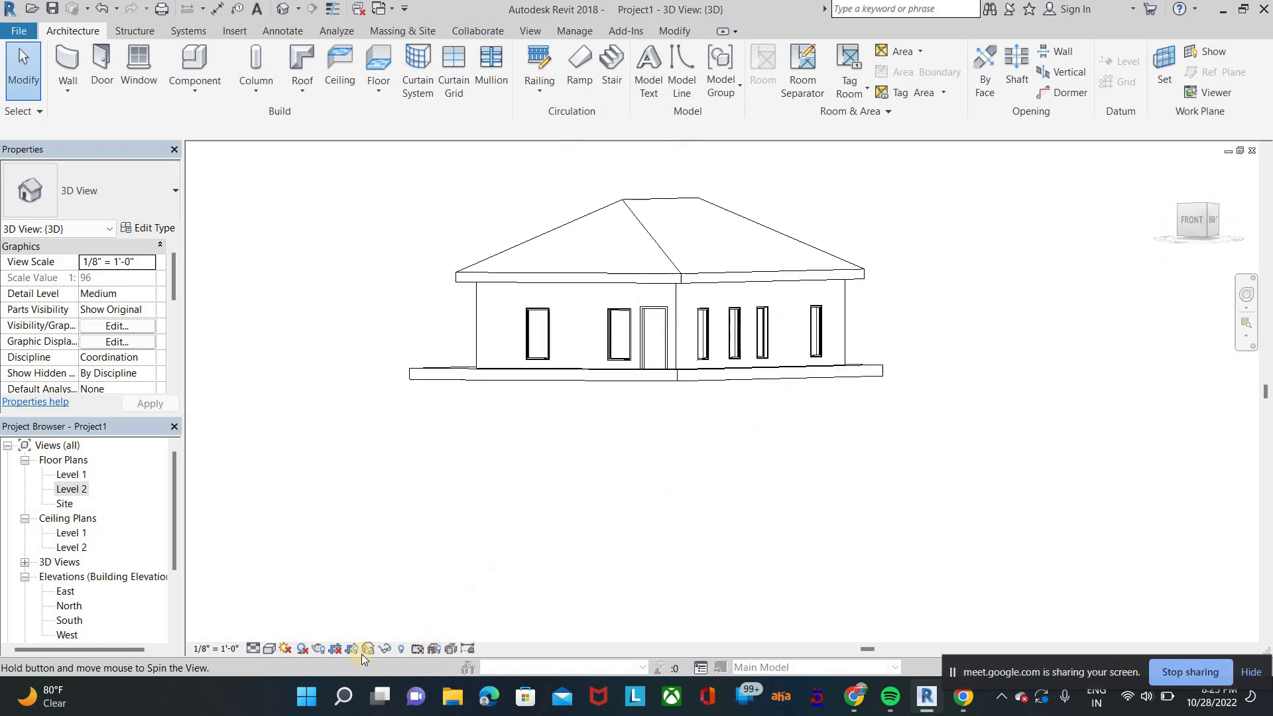
left_click(269, 648)
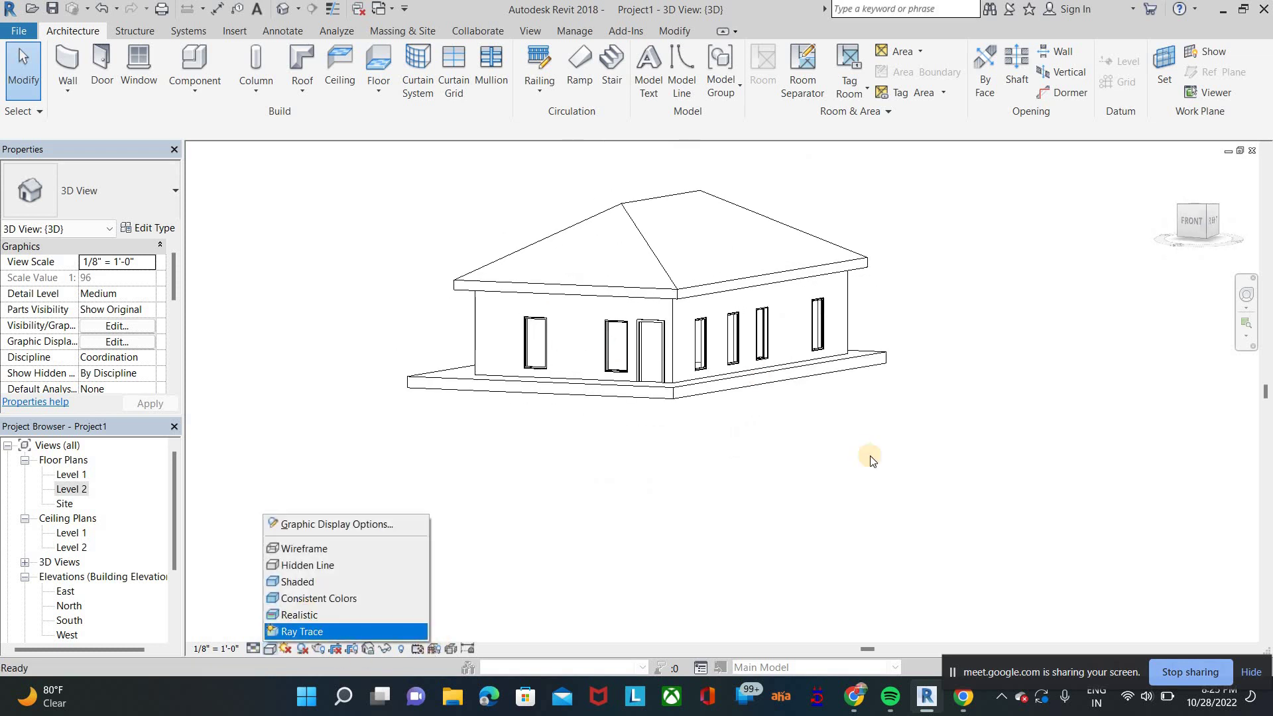
left_click(296, 614)
mouse_move(787, 381)
middle_mouse_down("shift")
mouse_move(897, 401)
mouse_move(810, 276)
mouse_move(909, 265)
mouse_move(859, 422)
mouse_move(798, 345)
mouse_move(734, 360)
middle_mouse_up("shift")
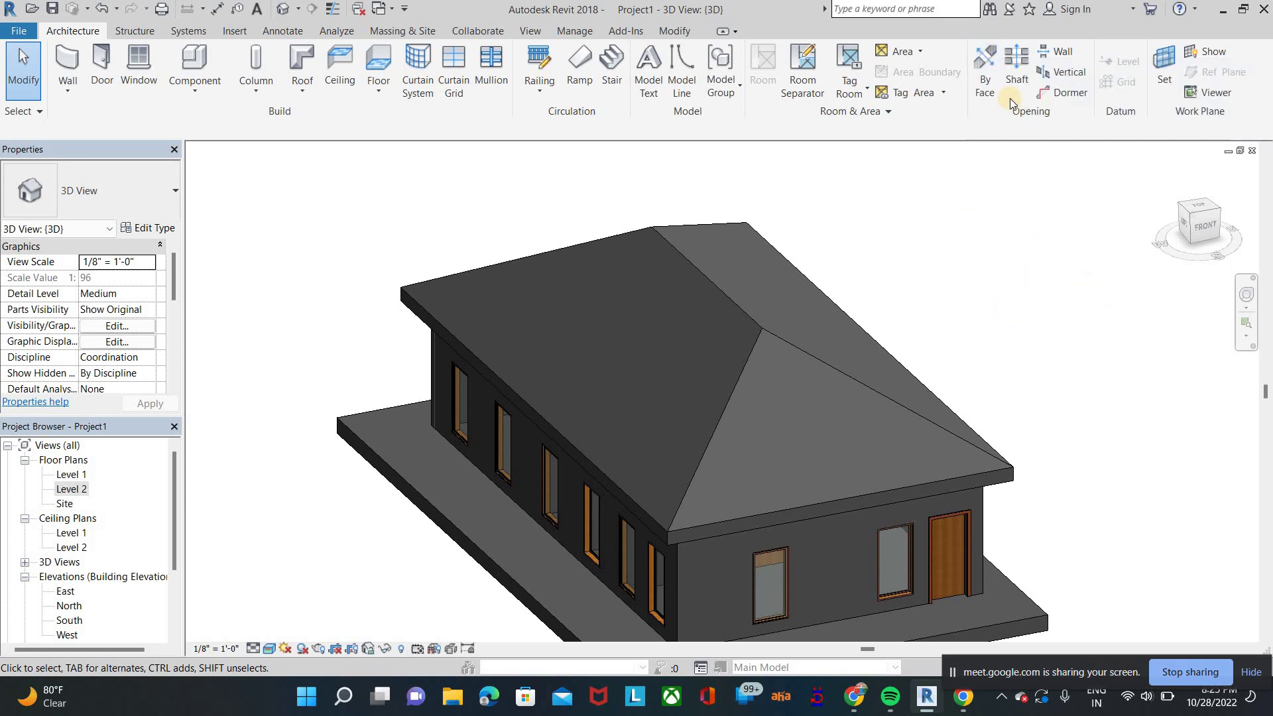
Step: Cut a rectangular By Face opening through the roof slope, unjoining wall and roof
left_click(980, 75)
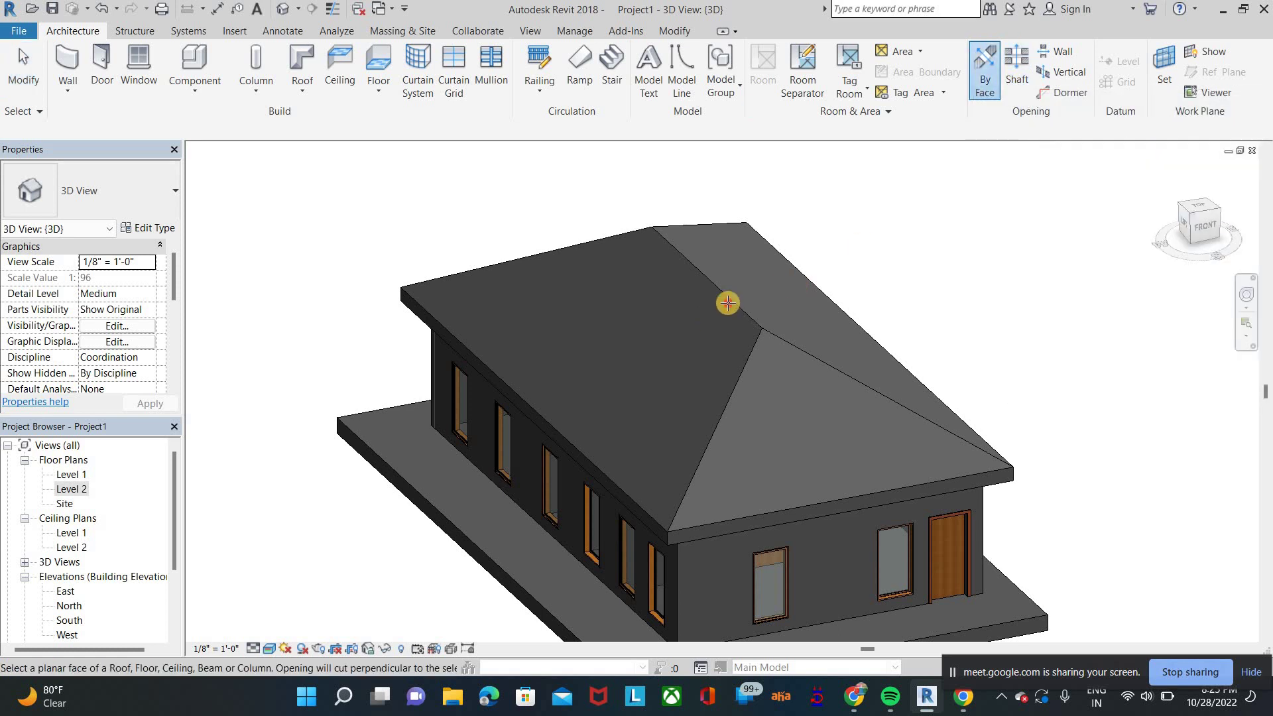
left_click(796, 250)
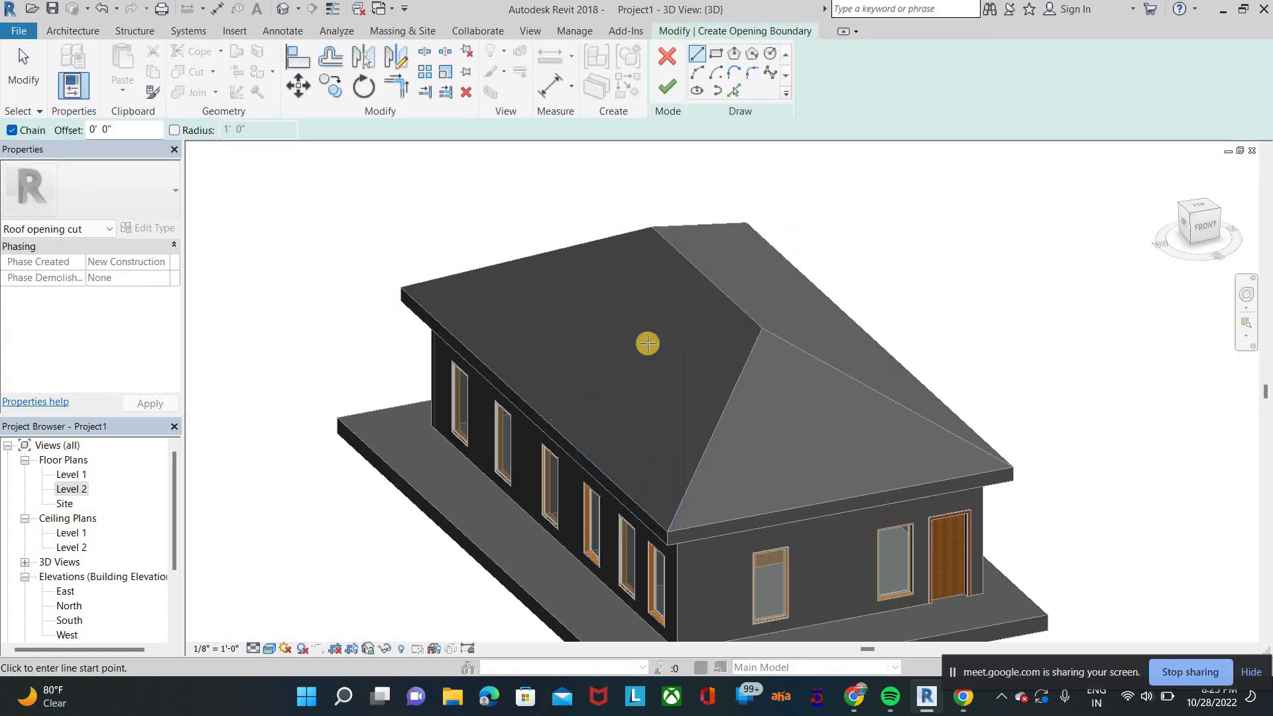
key("r")
key("c")
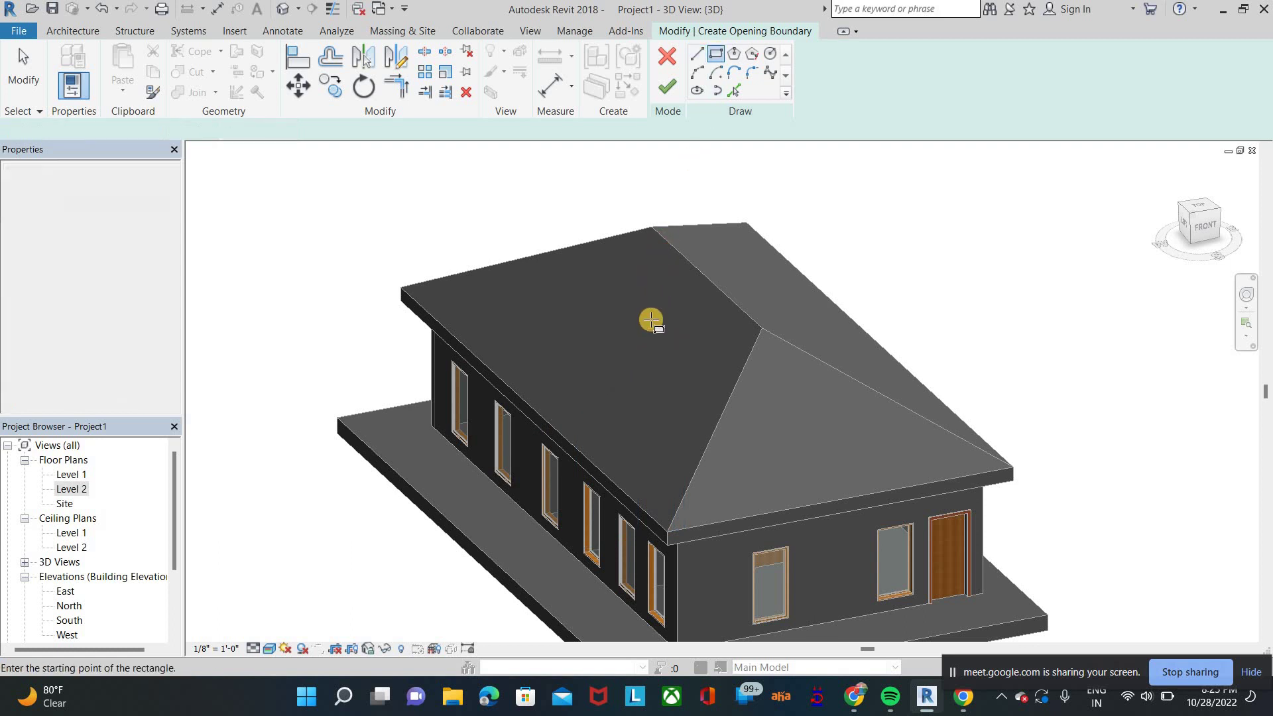
left_click(650, 321)
scroll(663, 331, "up", 1)
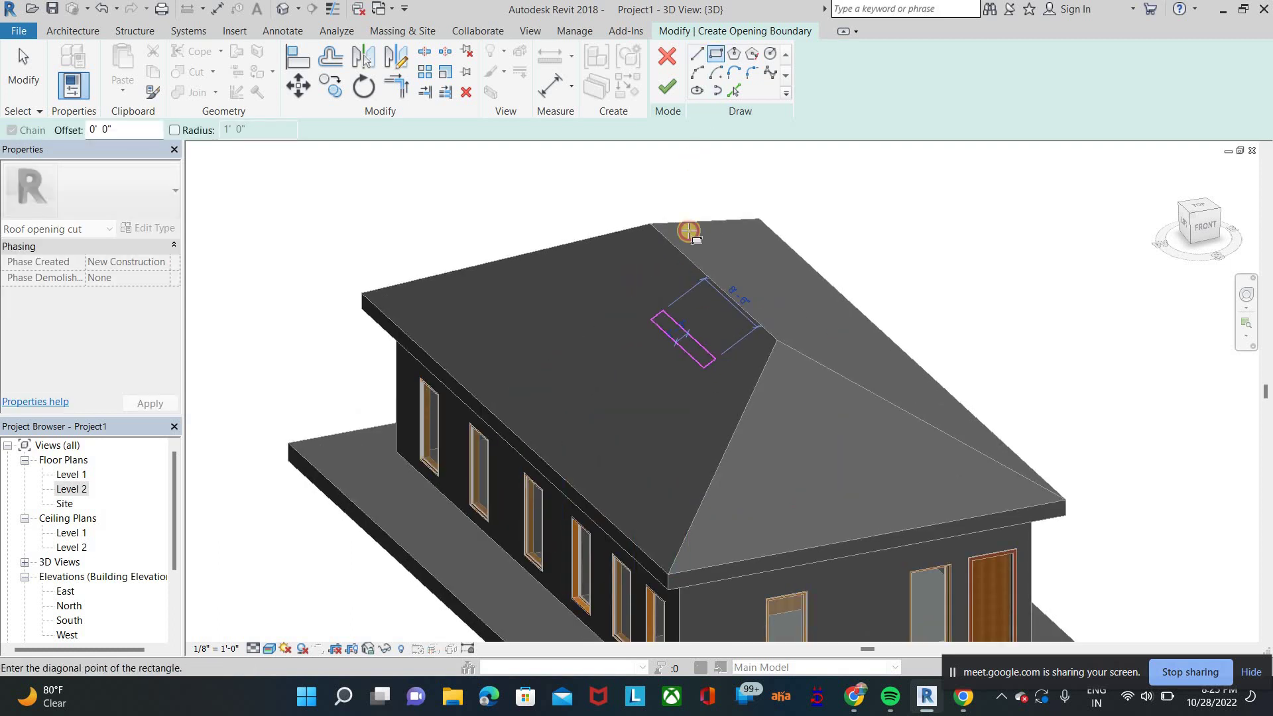
left_click(658, 88)
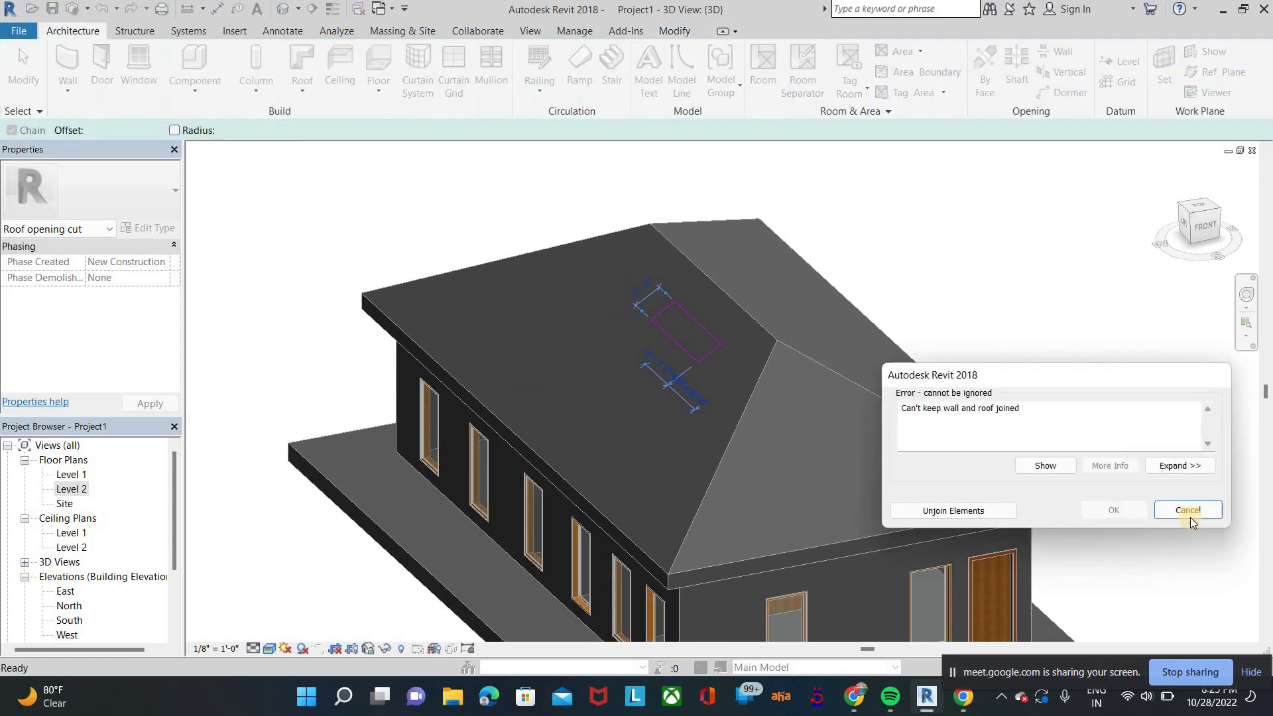
left_click(1191, 509)
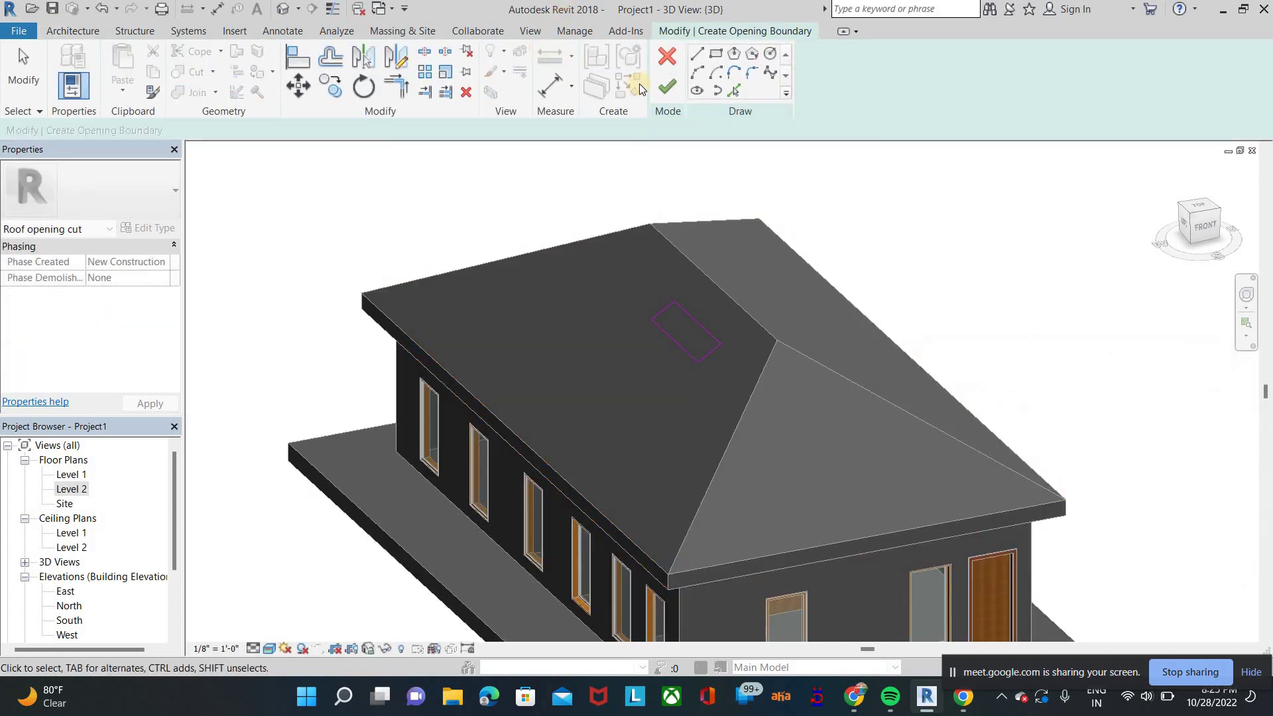
left_click(997, 511)
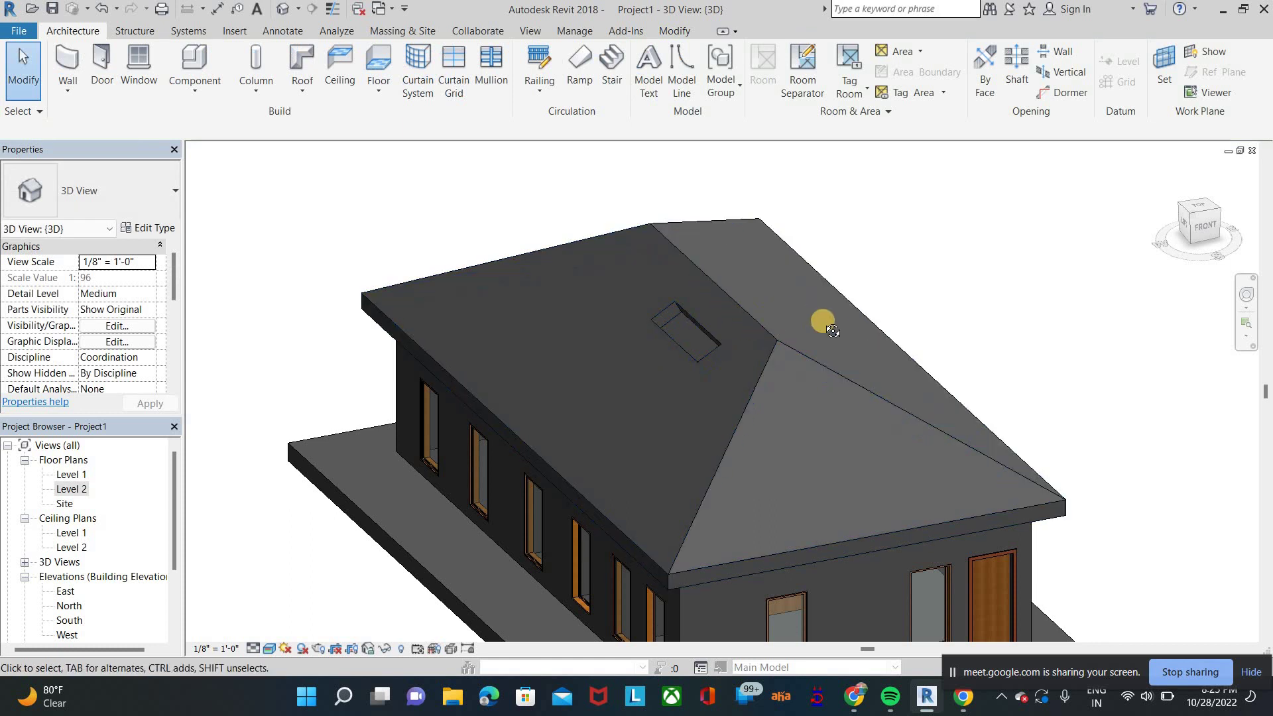
Step: Orbit around the roof to inspect the new opening, ending on a front view
middle_click_drag(824, 321, 776, 370, "shift")
scroll(694, 463, "up", 5)
middle_click_drag(694, 463, 785, 339, "shift")
scroll(785, 339, "down", 5)
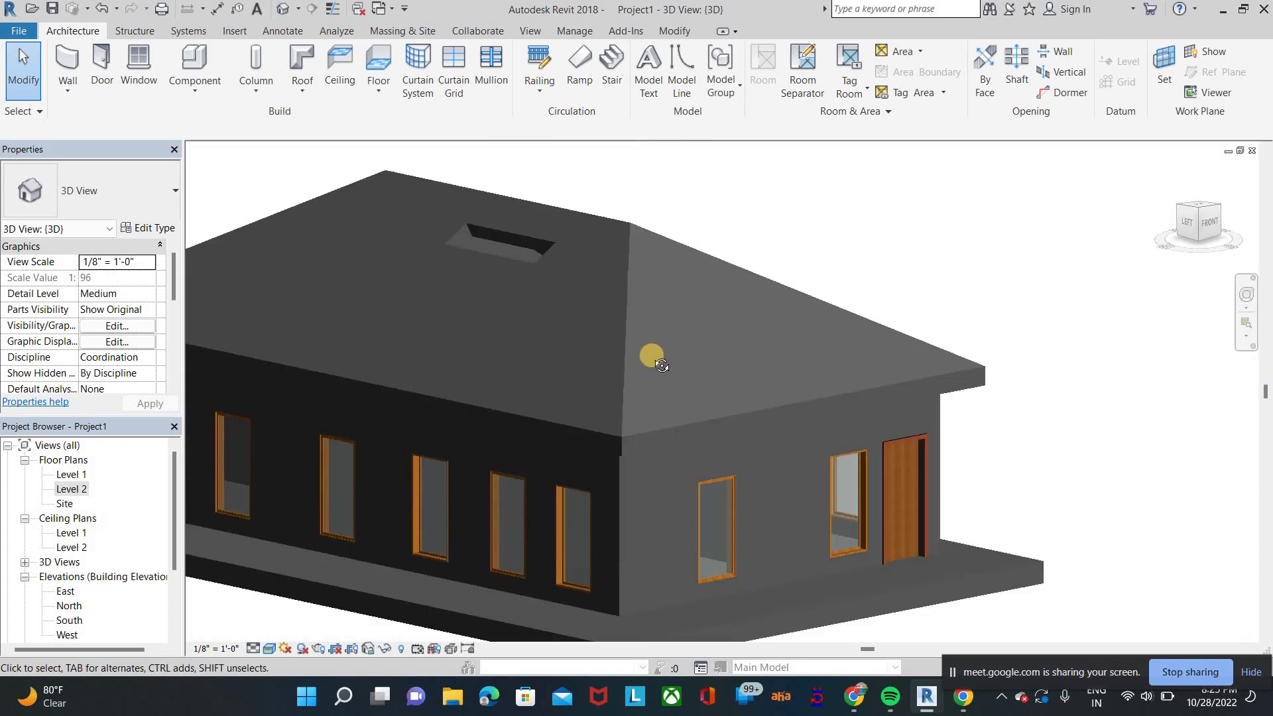
middle_click_drag(650, 358, 748, 235, "shift")
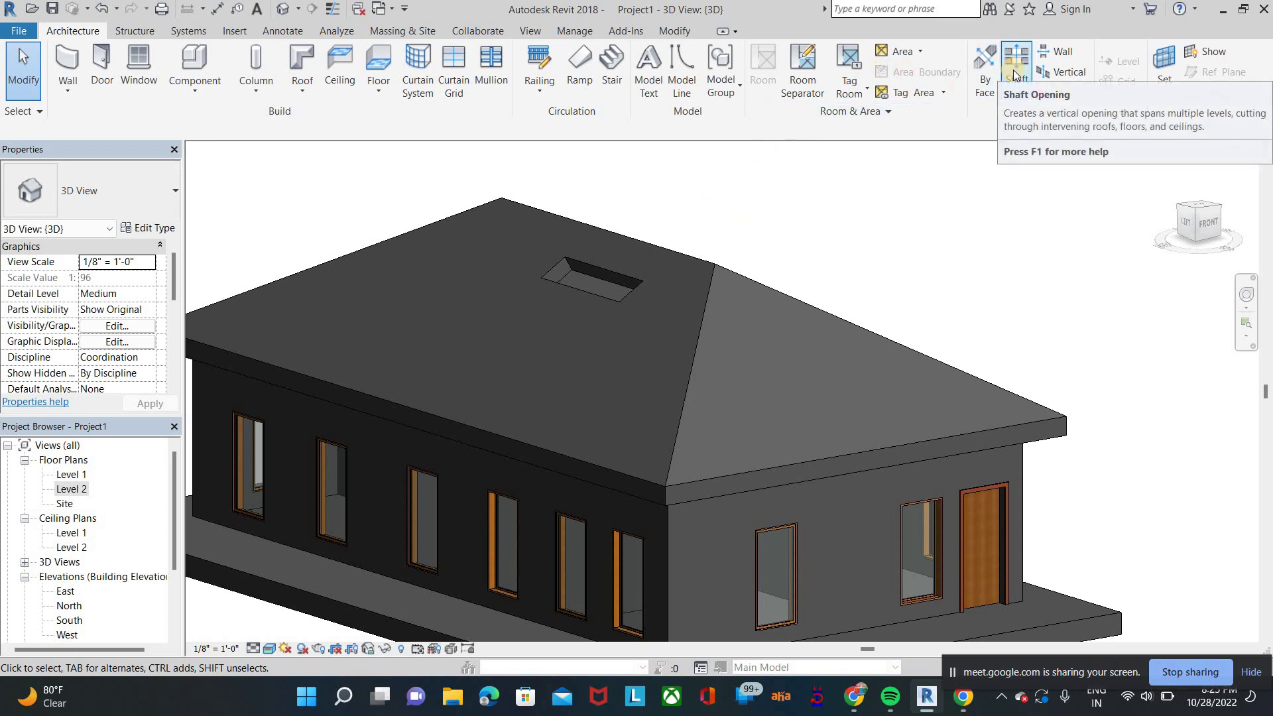
left_click(1057, 53)
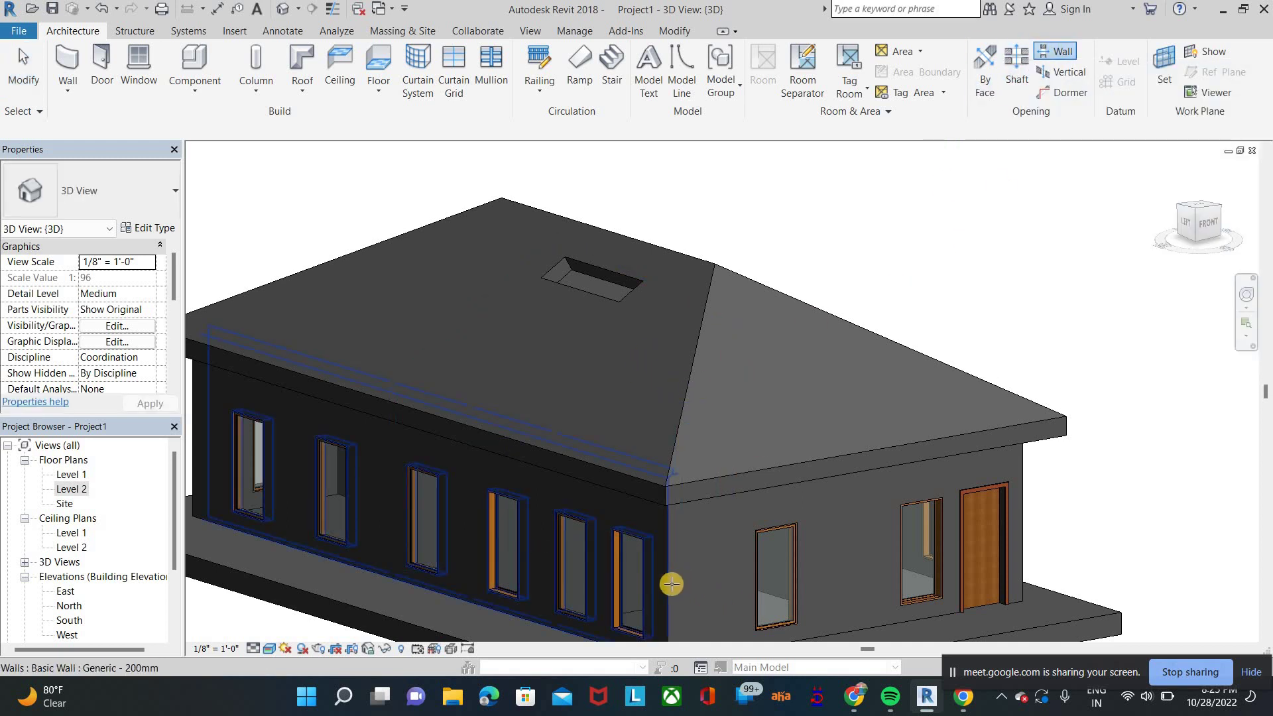
left_click(671, 583)
middle_click_drag(632, 507, 827, 423)
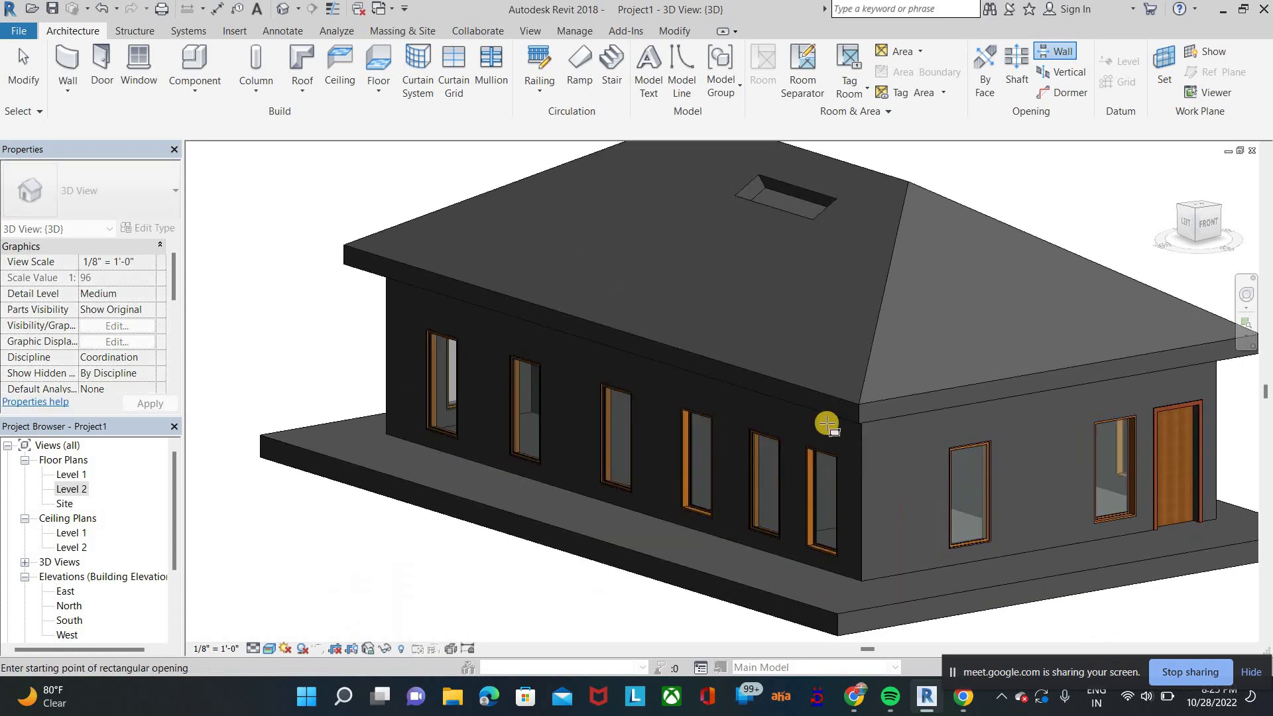
scroll(831, 379, "up", 3)
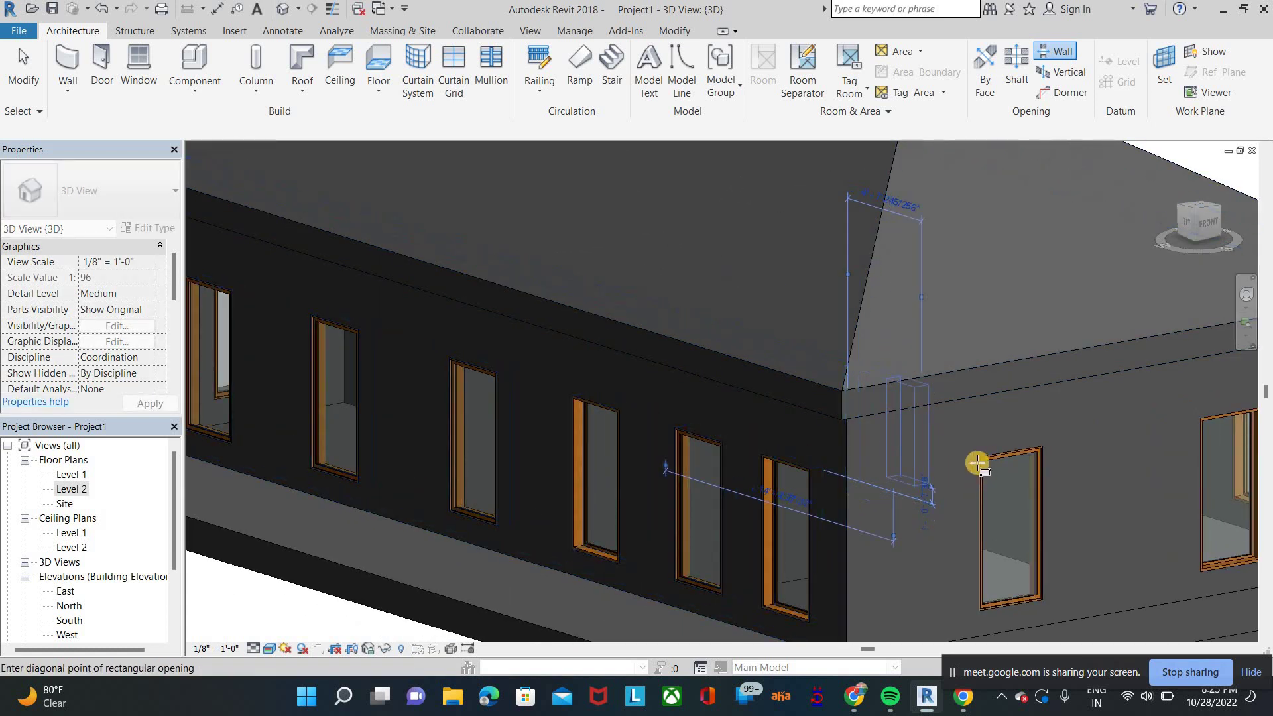
left_click(984, 426)
left_click(1175, 511)
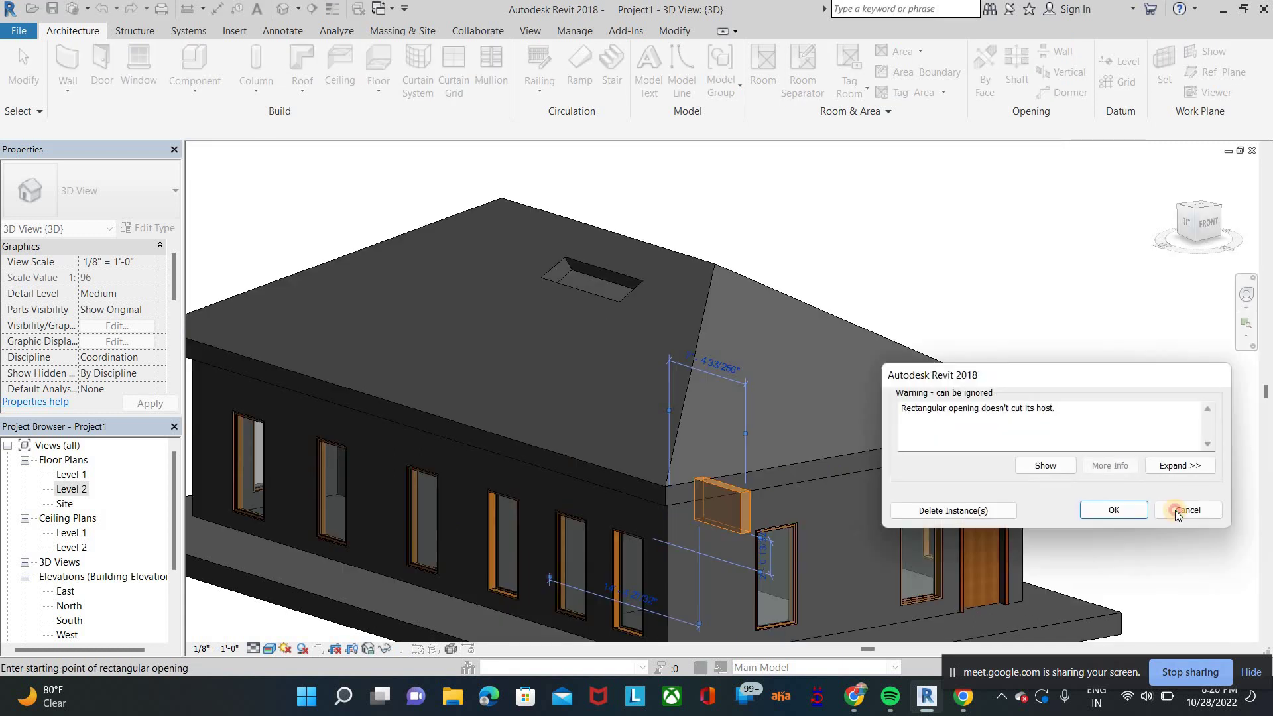
left_click(1187, 510)
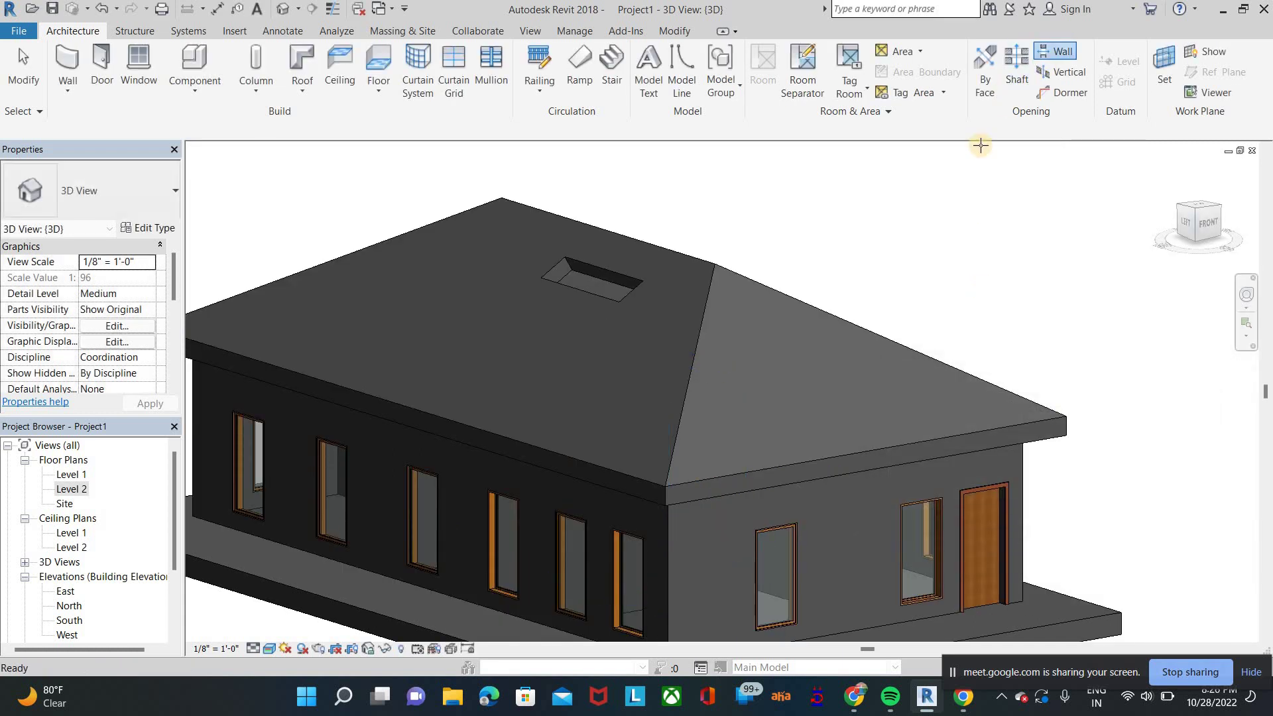
Step: Exit the opening tool and delete the roof
right_click(917, 285)
left_click(918, 285)
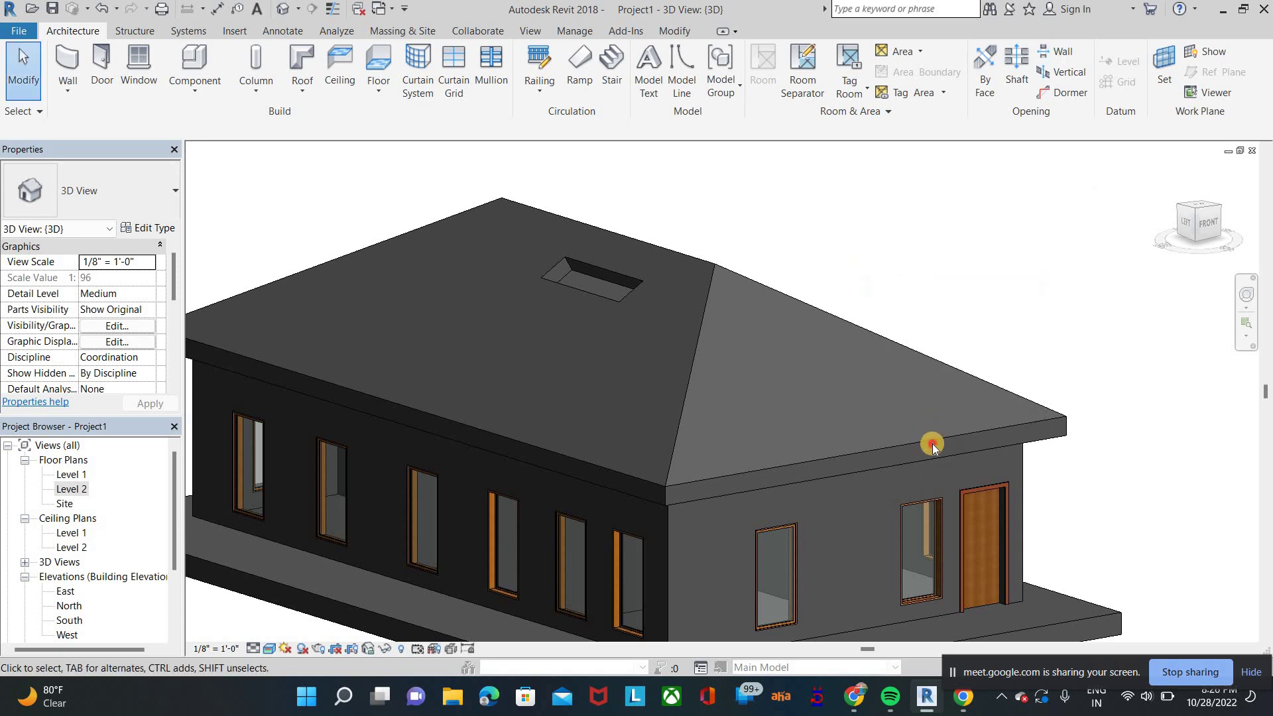
left_click(932, 444)
key("Delete")
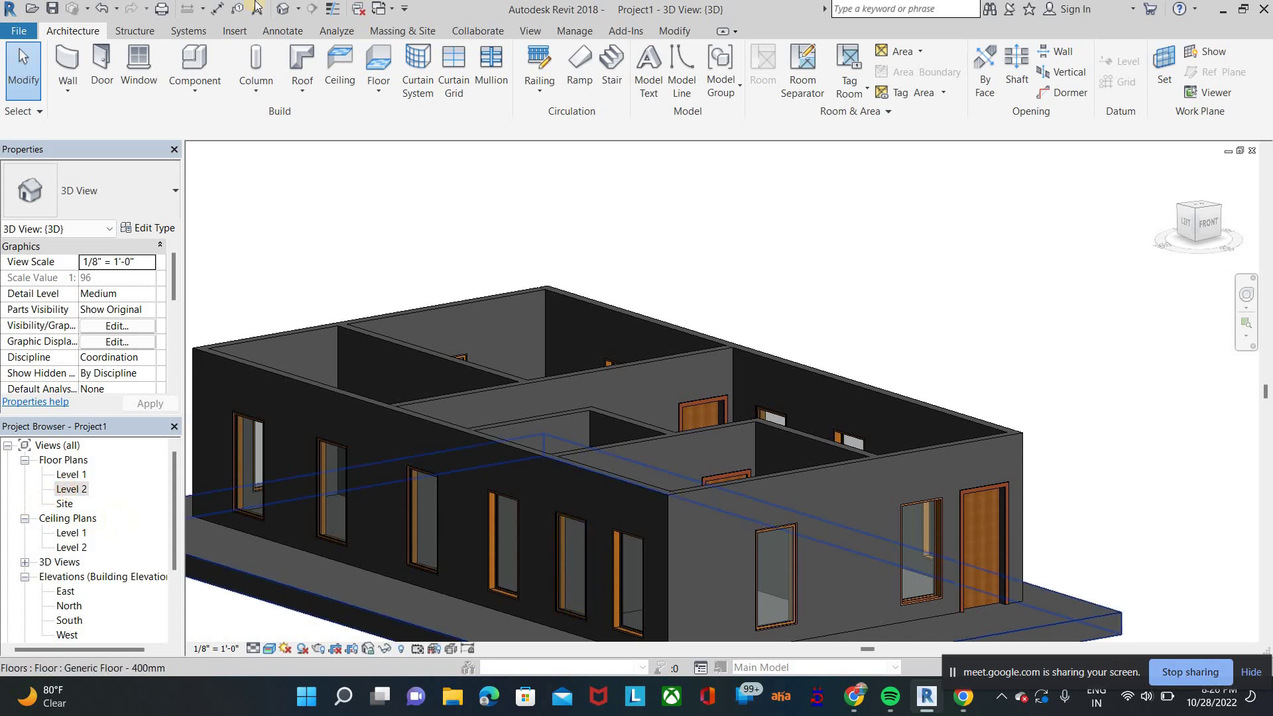
scroll(535, 383, "down", 3)
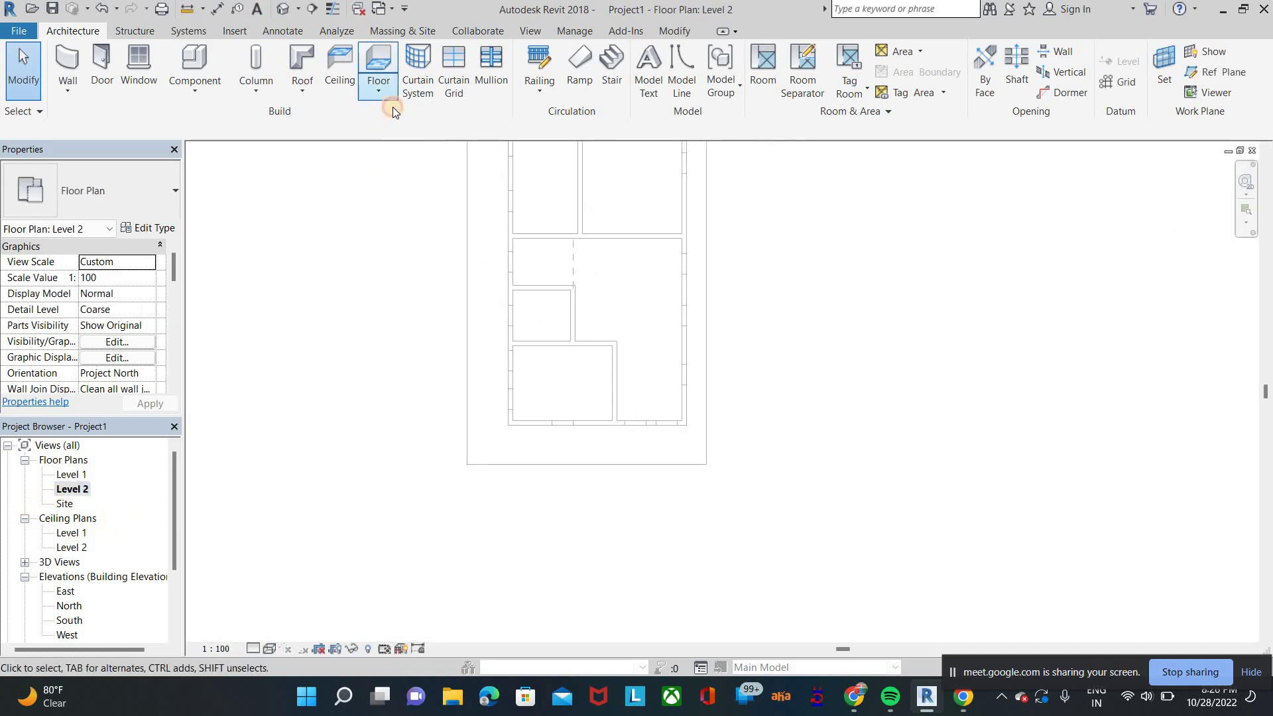
Step: Sketch a rectangular architectural floor around the outer walls on Level 2 and finish it
left_click(380, 93)
left_click(415, 119)
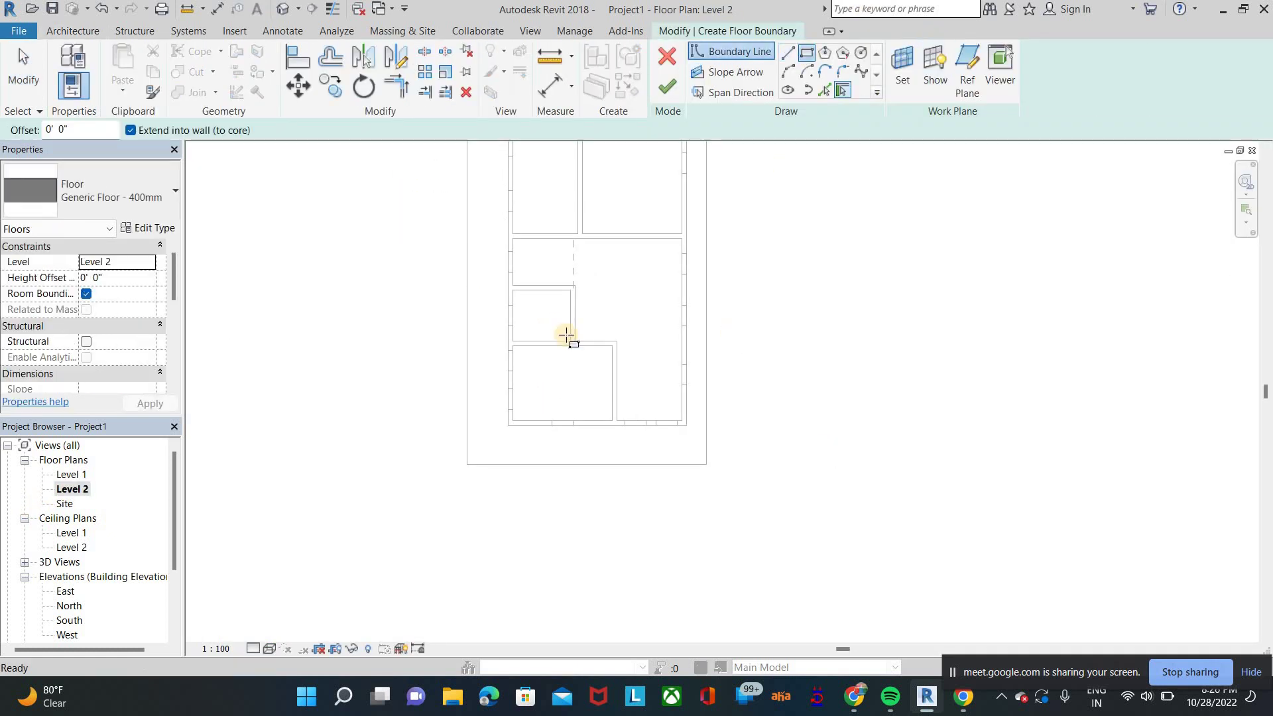
middle_click_drag(539, 161, 627, 267)
scroll(574, 204, "up", 1)
left_click(605, 222)
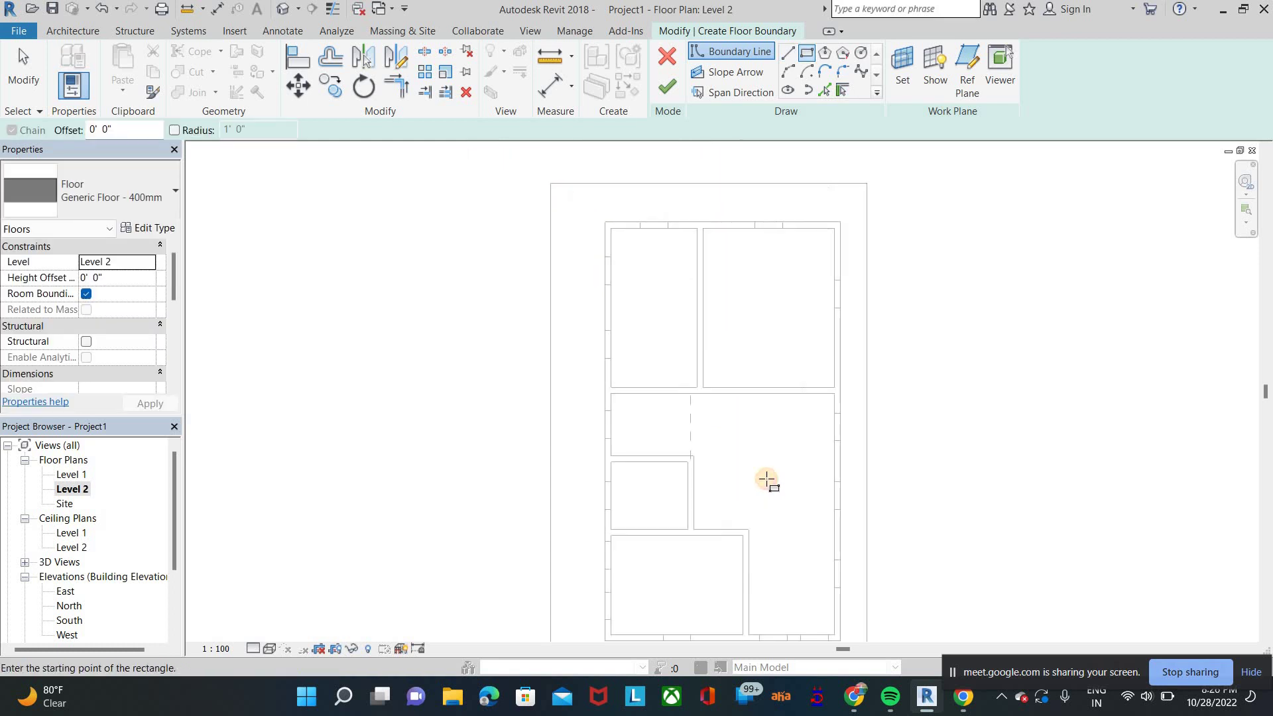
middle_click_drag(765, 480, 730, 336)
left_click(817, 515)
left_click(668, 81)
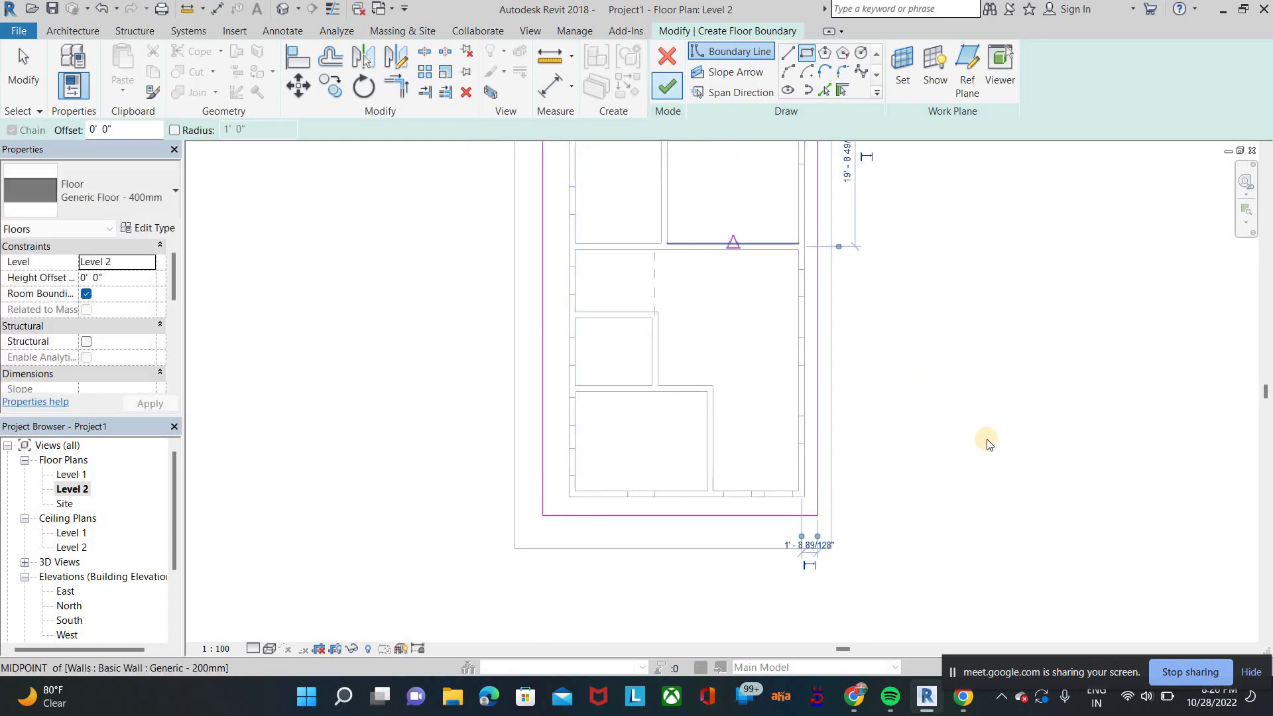
Step: In plan, place a wall opening on the bottom wall by picking two corners
key("Escape")
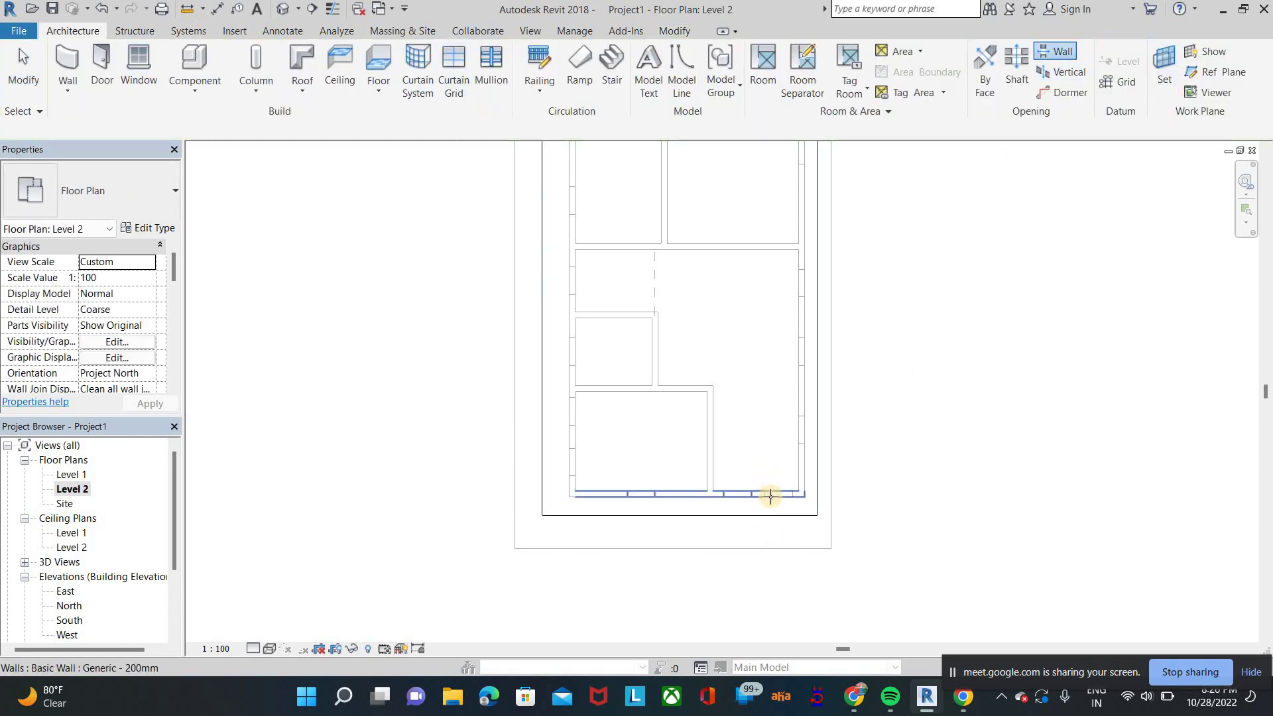
scroll(769, 497, "up", 3)
scroll(596, 511, "up", 3)
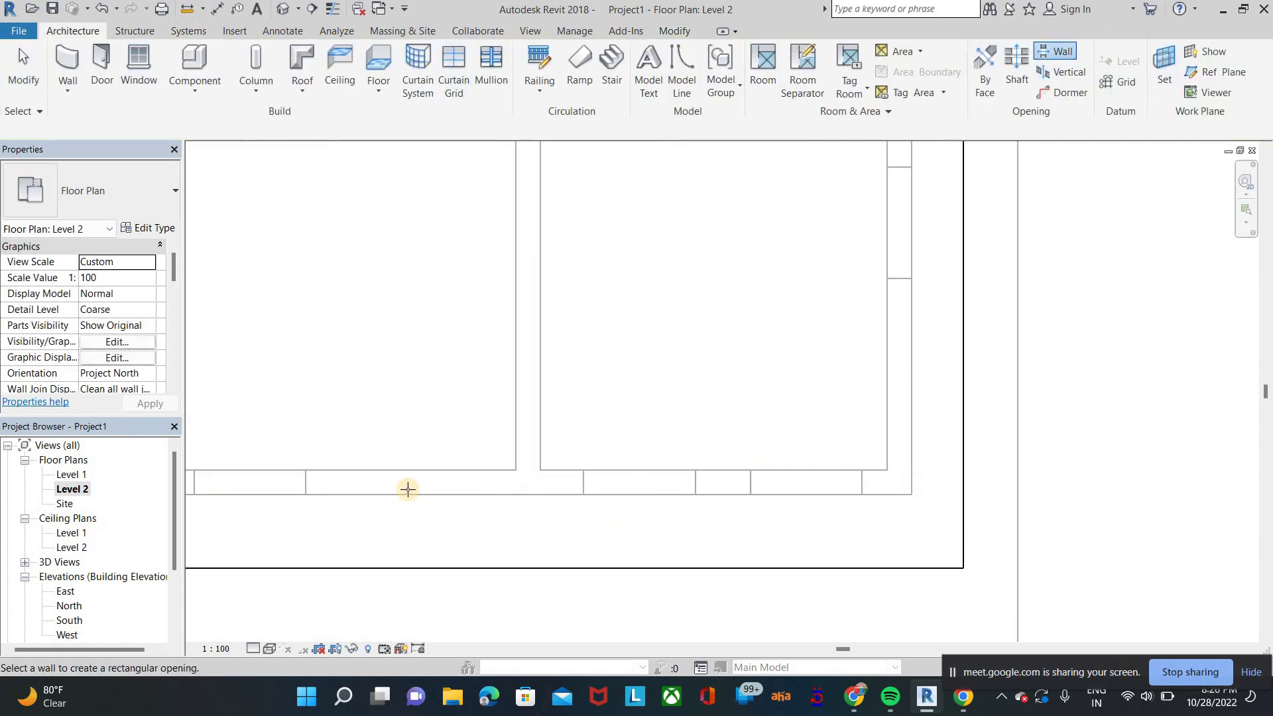
left_click(407, 491)
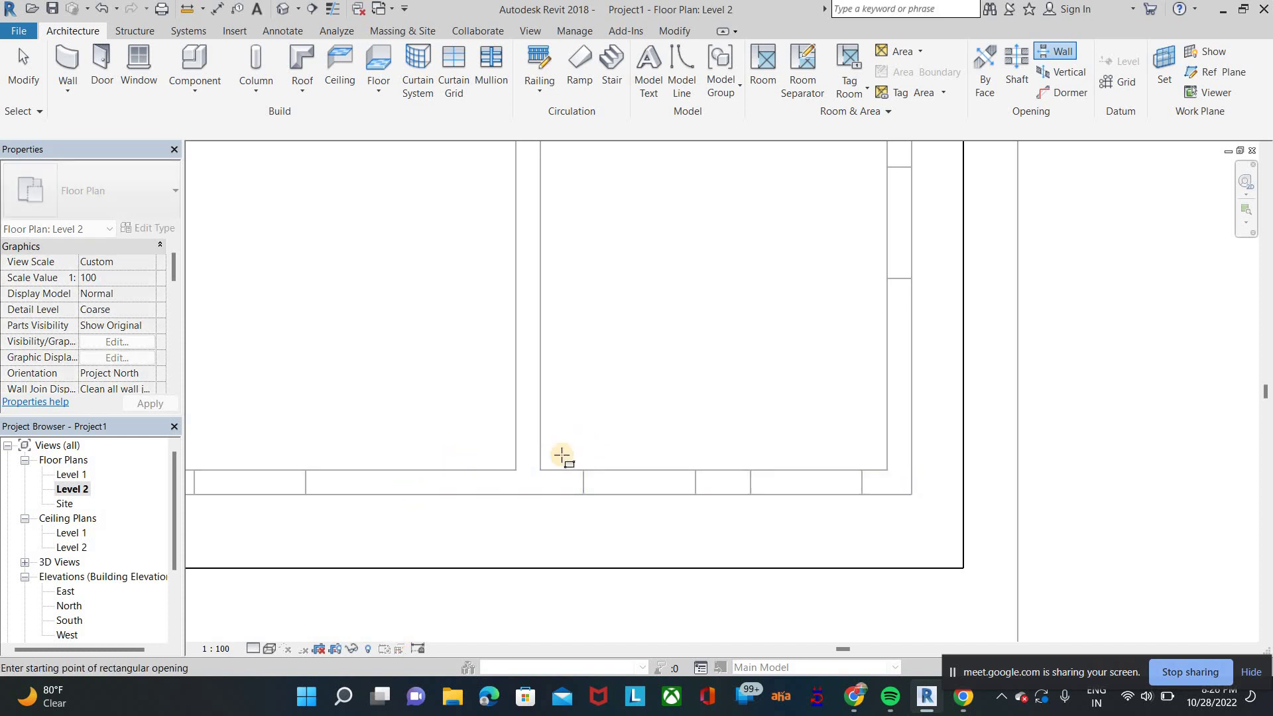
middle_click_drag(440, 465, 559, 455)
left_click(561, 464)
middle_click_drag(656, 456, 730, 432)
scroll(701, 427, "up", 2)
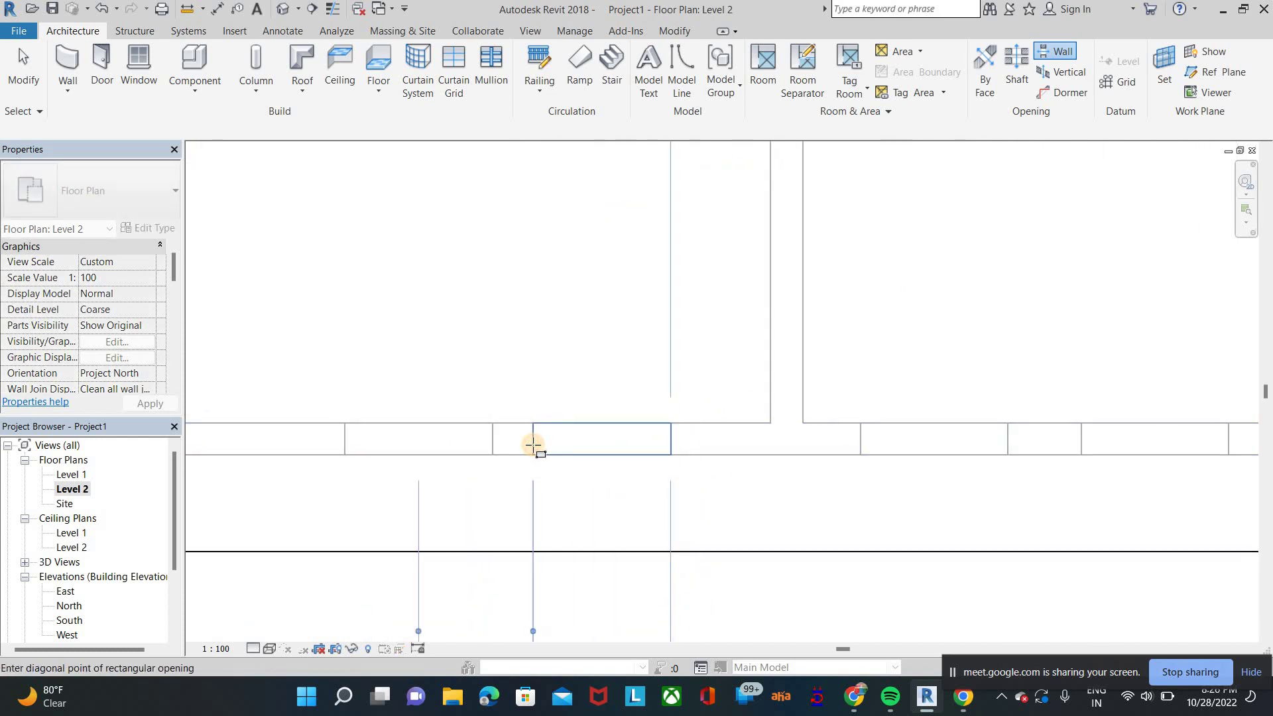
left_click(534, 446)
scroll(534, 446, "down", 2)
Step: In the 3D view, cut a rectangular opening in the front wall between its two windows
left_click(284, 9)
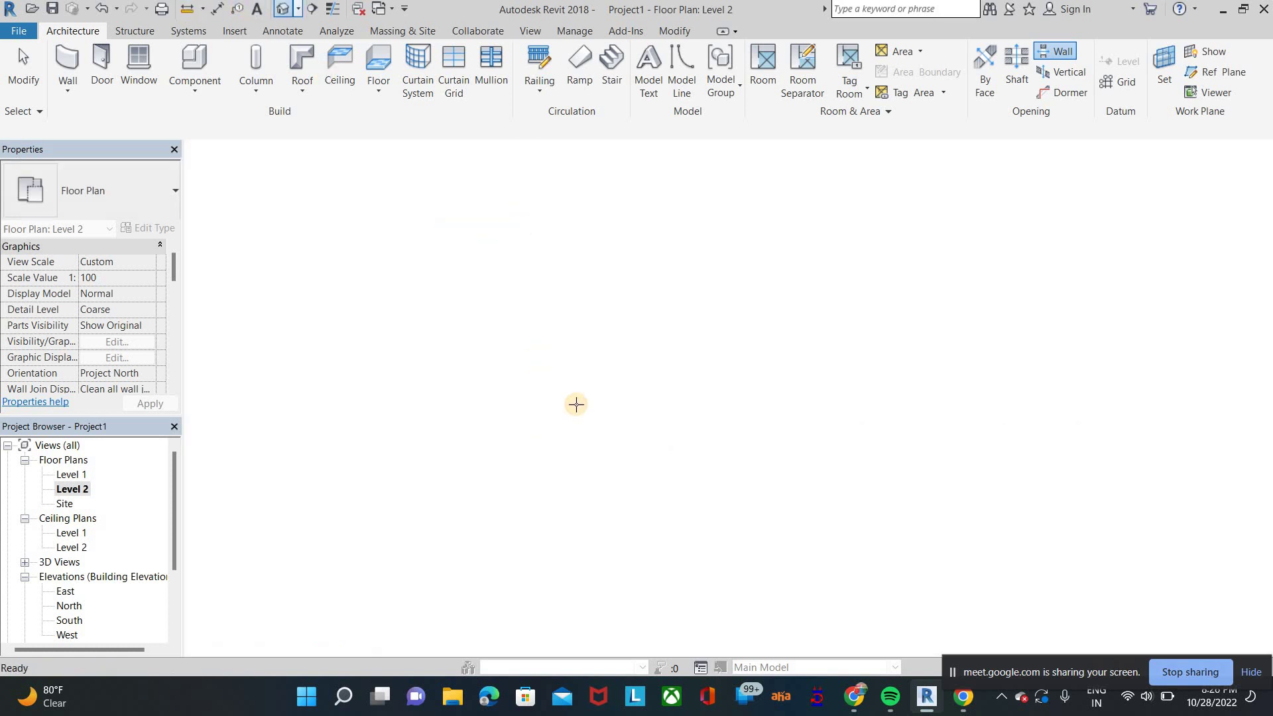
middle_click_drag(901, 515, 829, 458, "shift")
middle_click_drag(712, 565, 682, 478)
scroll(775, 531, "up", 3)
scroll(813, 516, "down", 2)
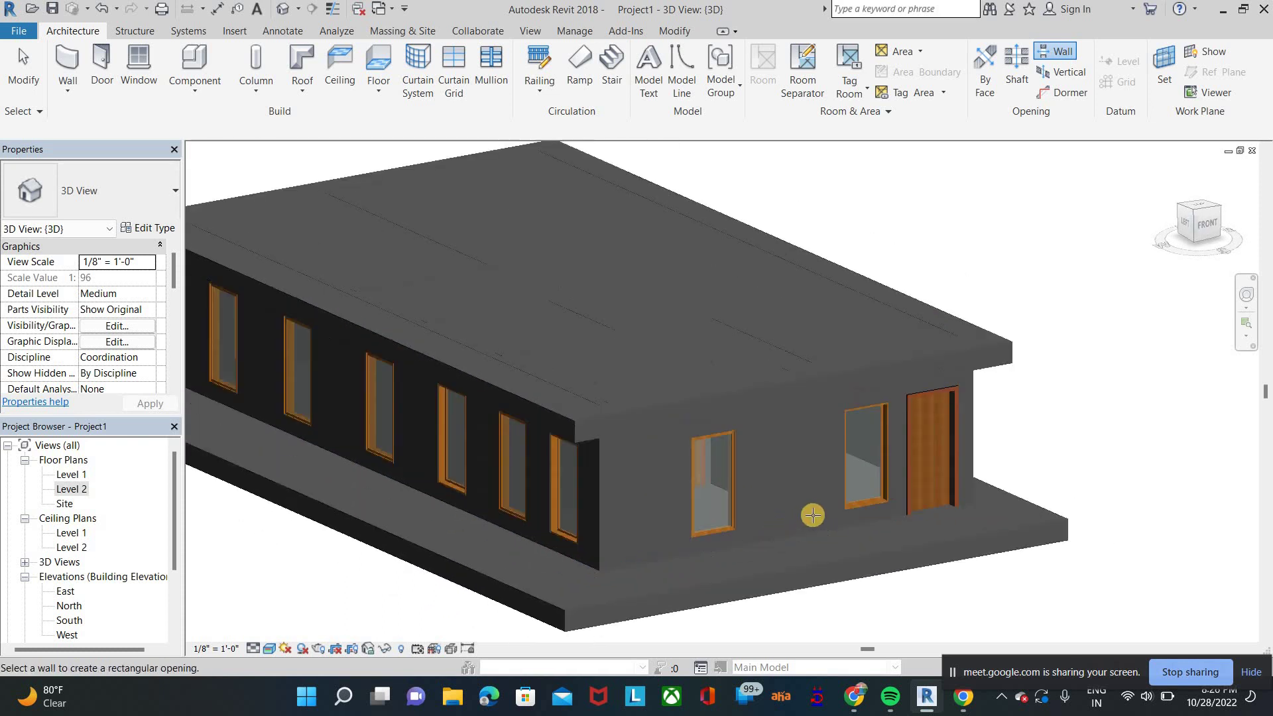
middle_click_drag(778, 521, 778, 535, "shift")
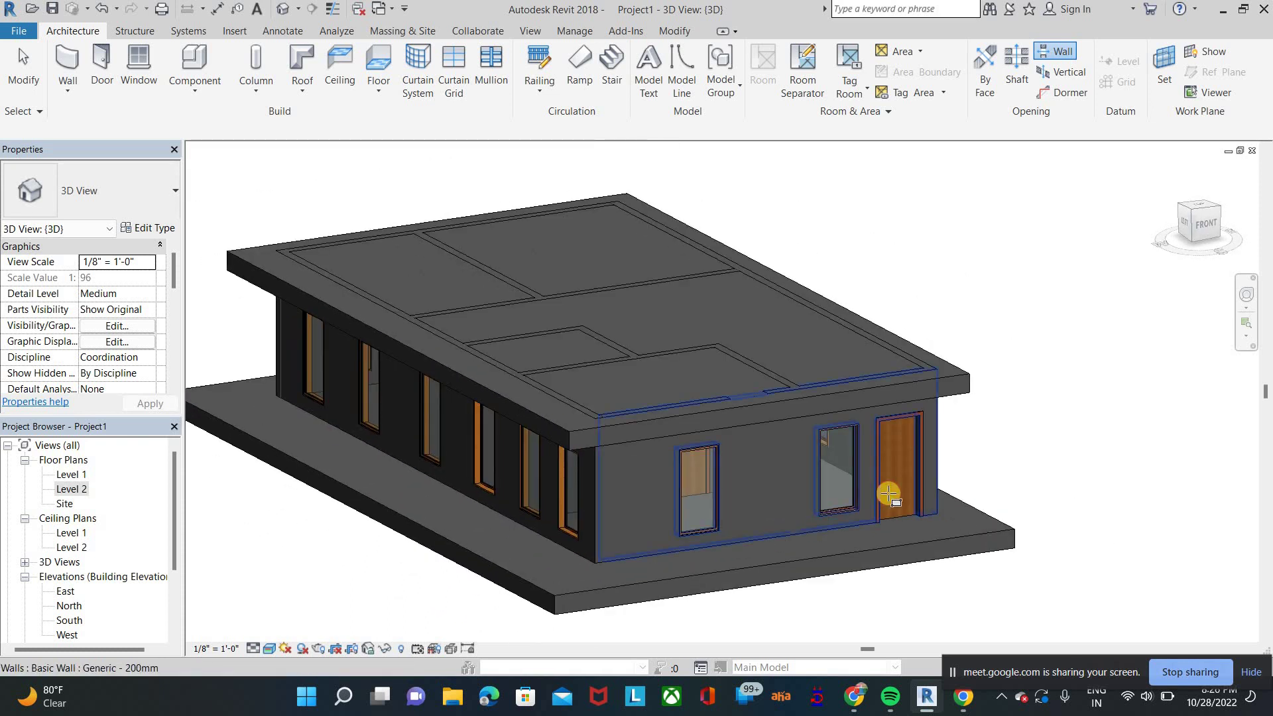
left_click(888, 494)
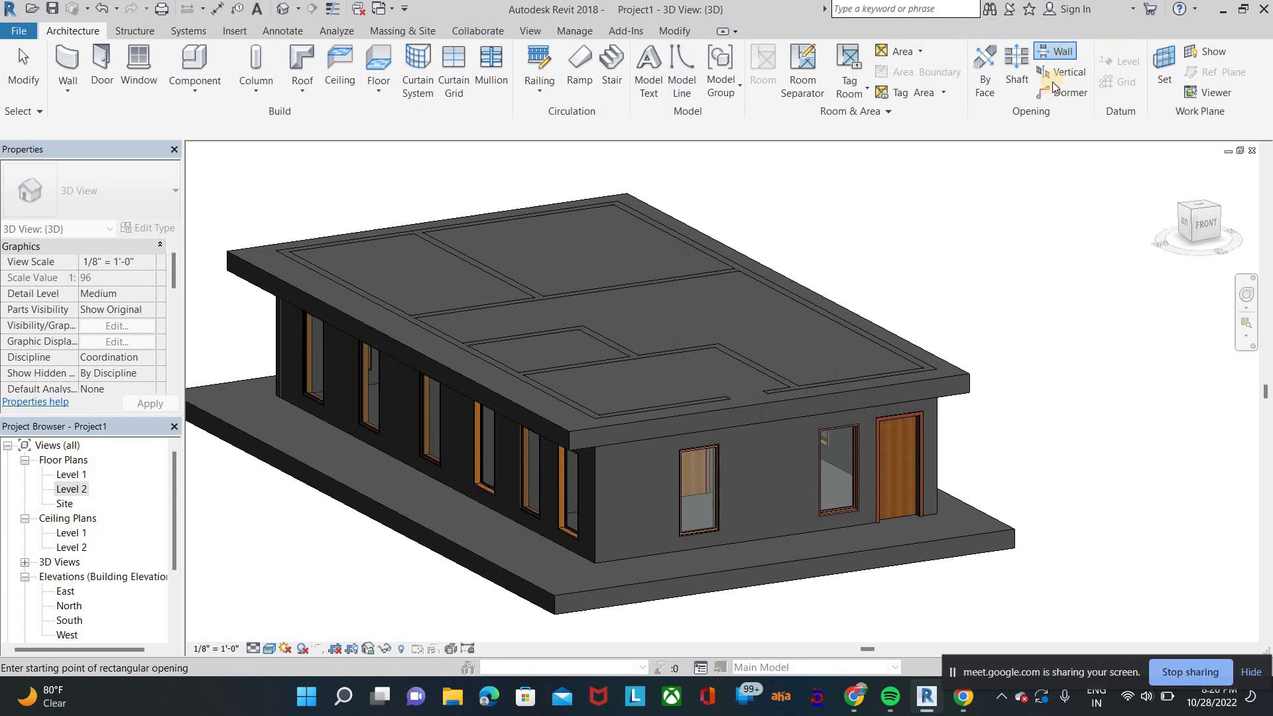
left_click(1059, 53)
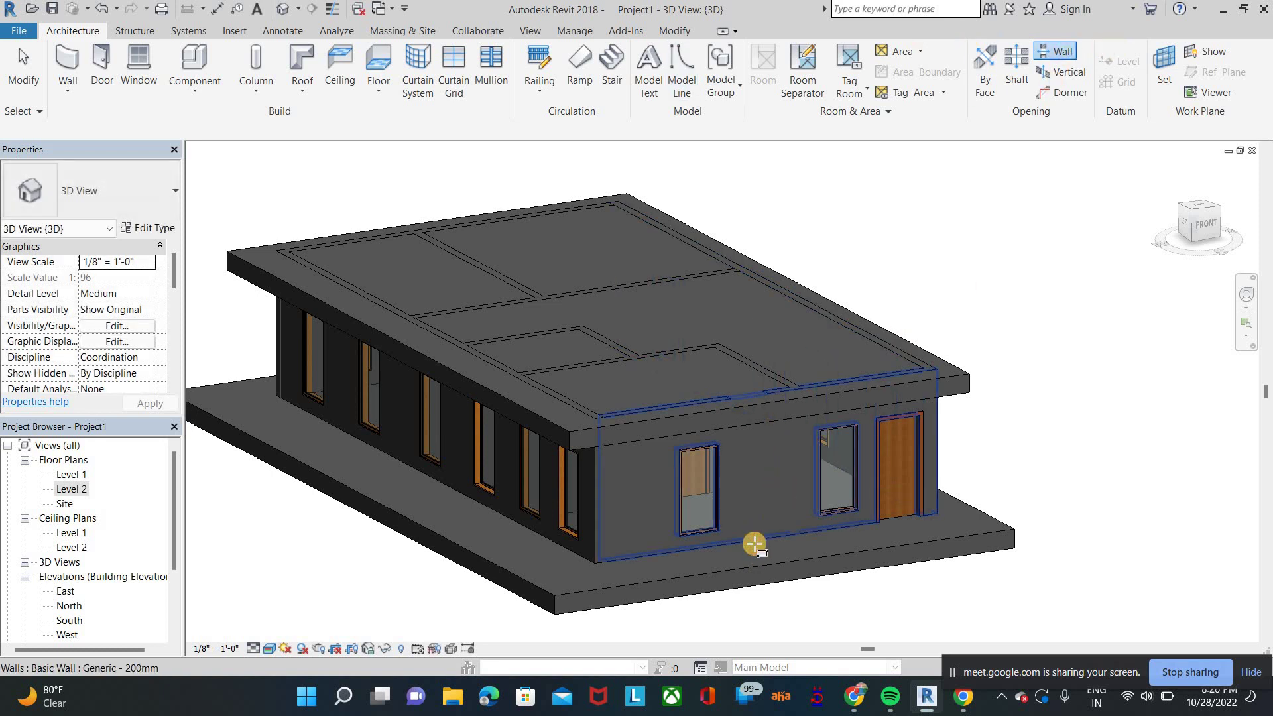
left_click(755, 544)
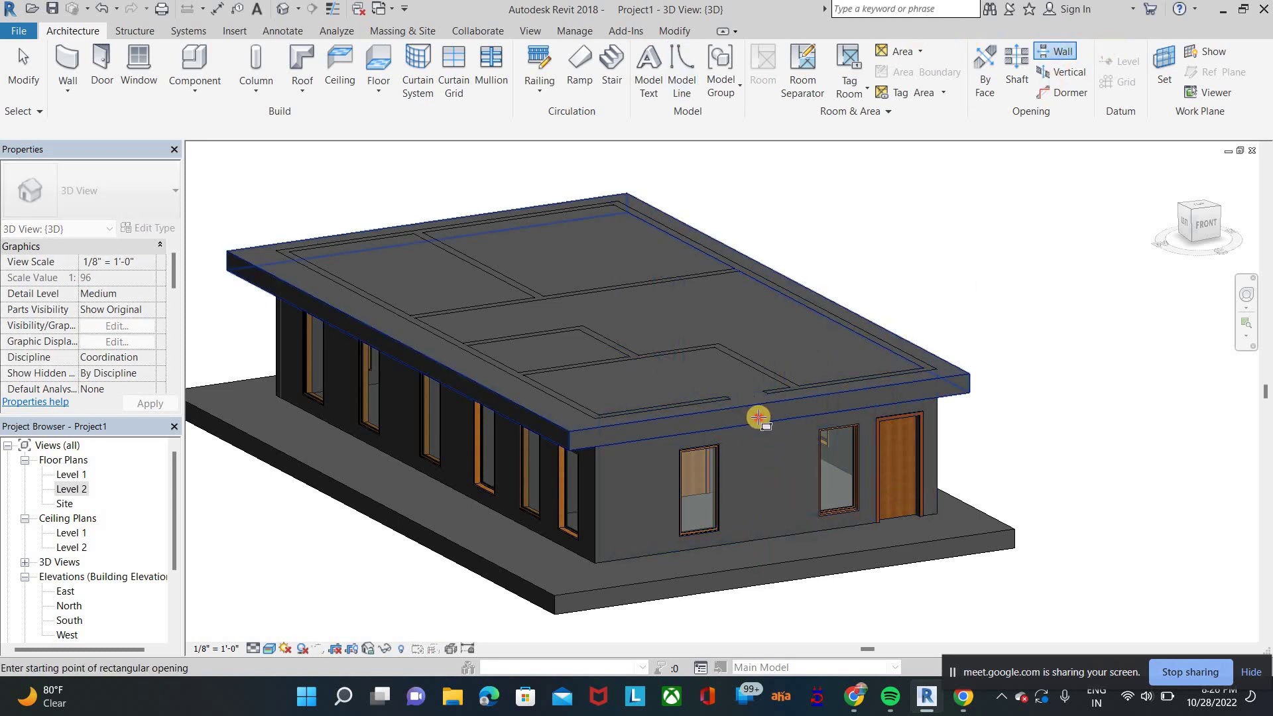
left_click(681, 440)
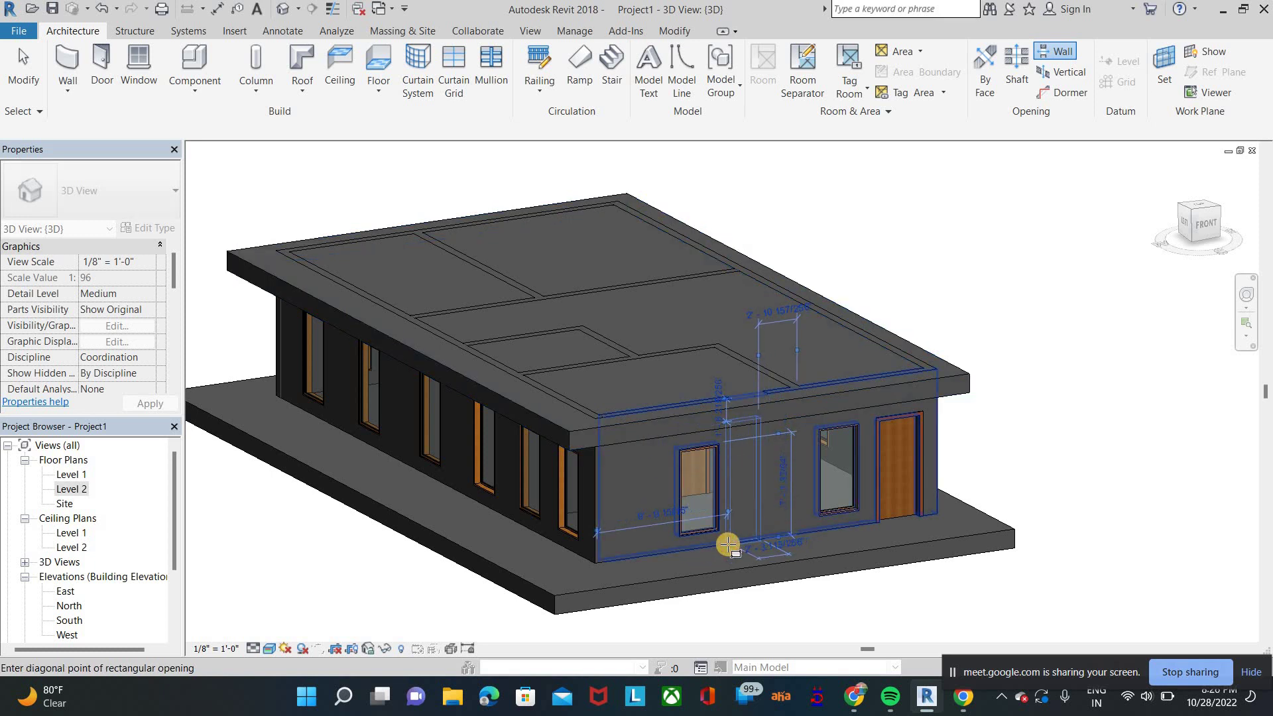
left_click(728, 545)
Step: Orbit to face the wall and cancel the still-active opening command
scroll(653, 451, "up", 3)
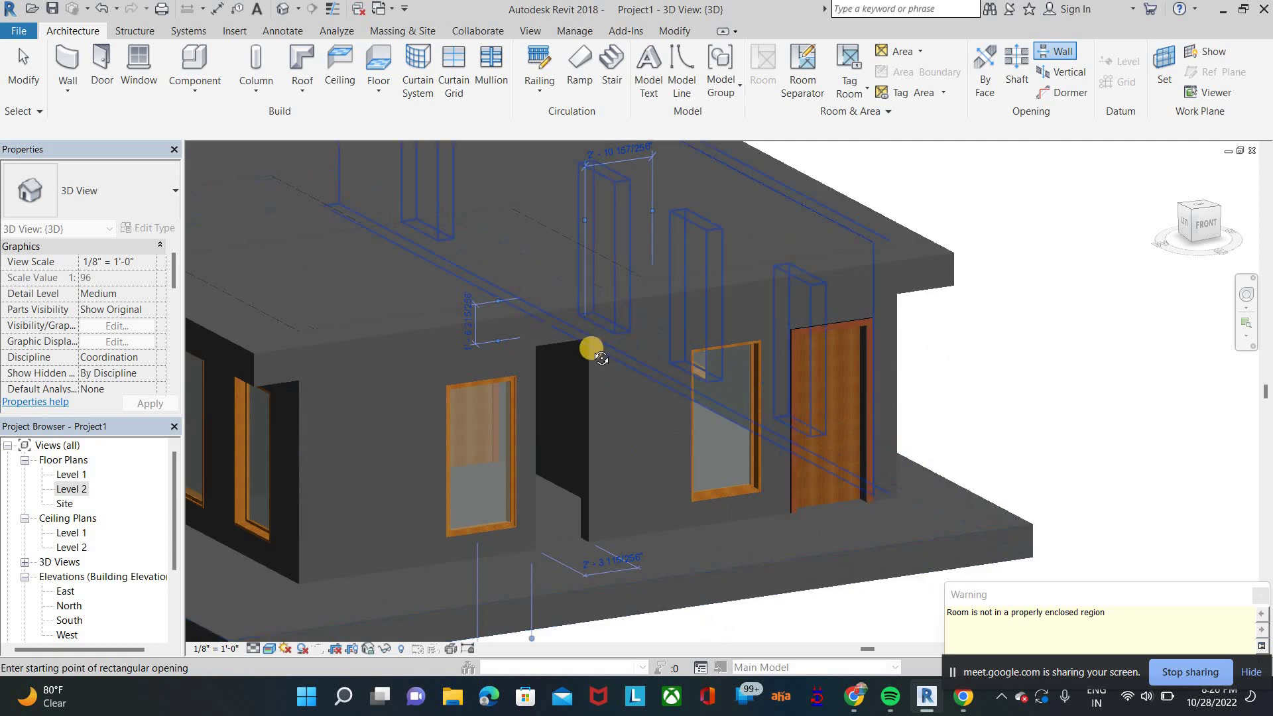
middle_click_drag(591, 348, 1098, 180, "shift")
right_click(1087, 172)
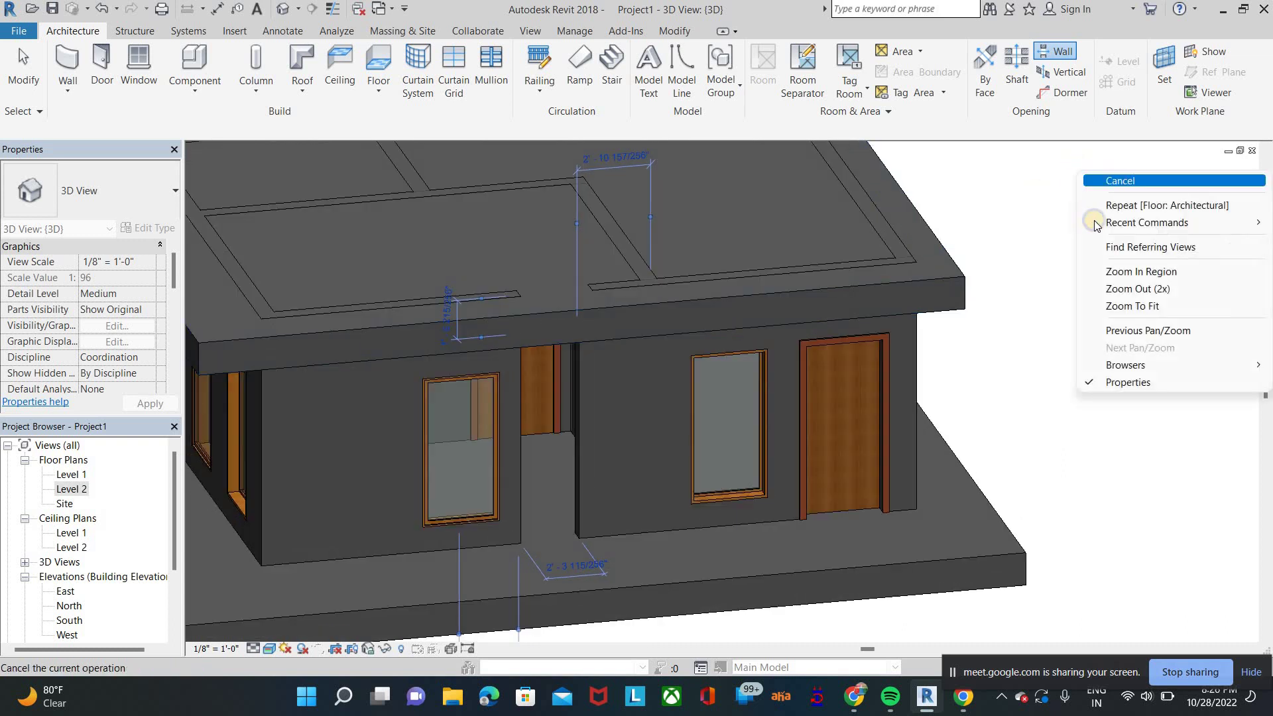
left_click(1094, 182)
right_click(1035, 194)
key("Escape")
key("Escape")
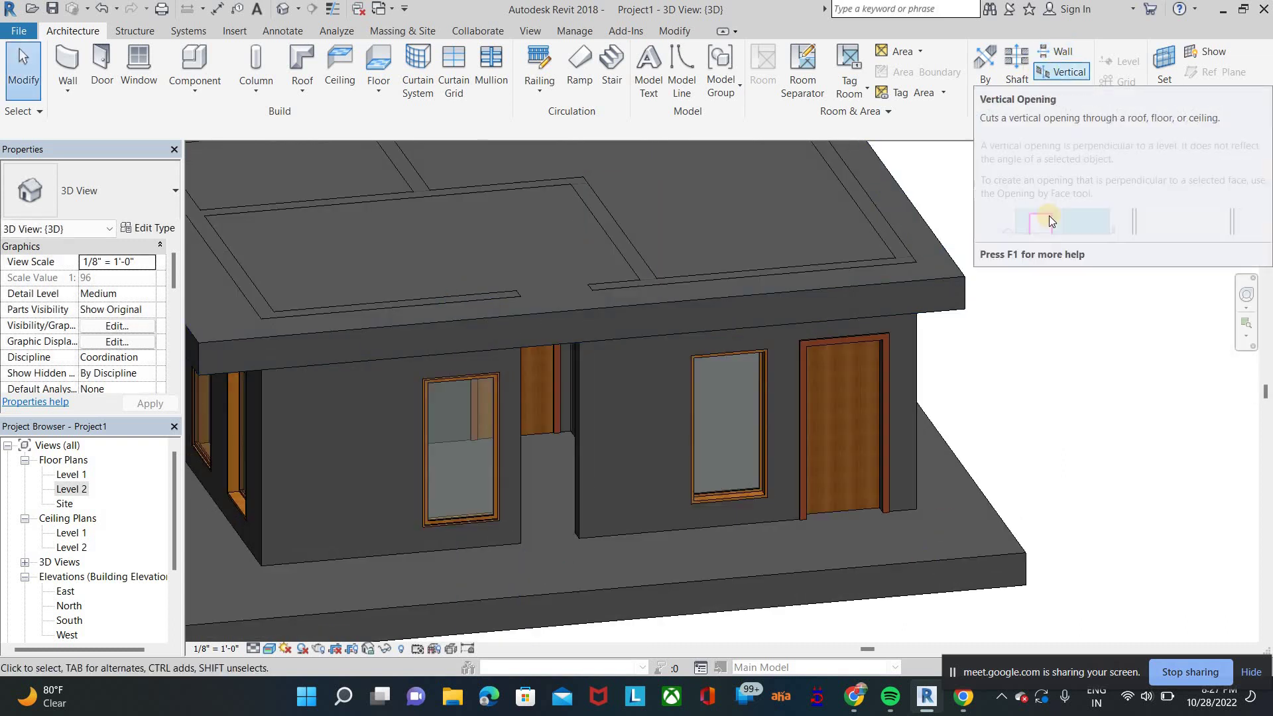
Step: Start a vertical opening on the top floor slab, then cancel the sketch
left_click(1053, 79)
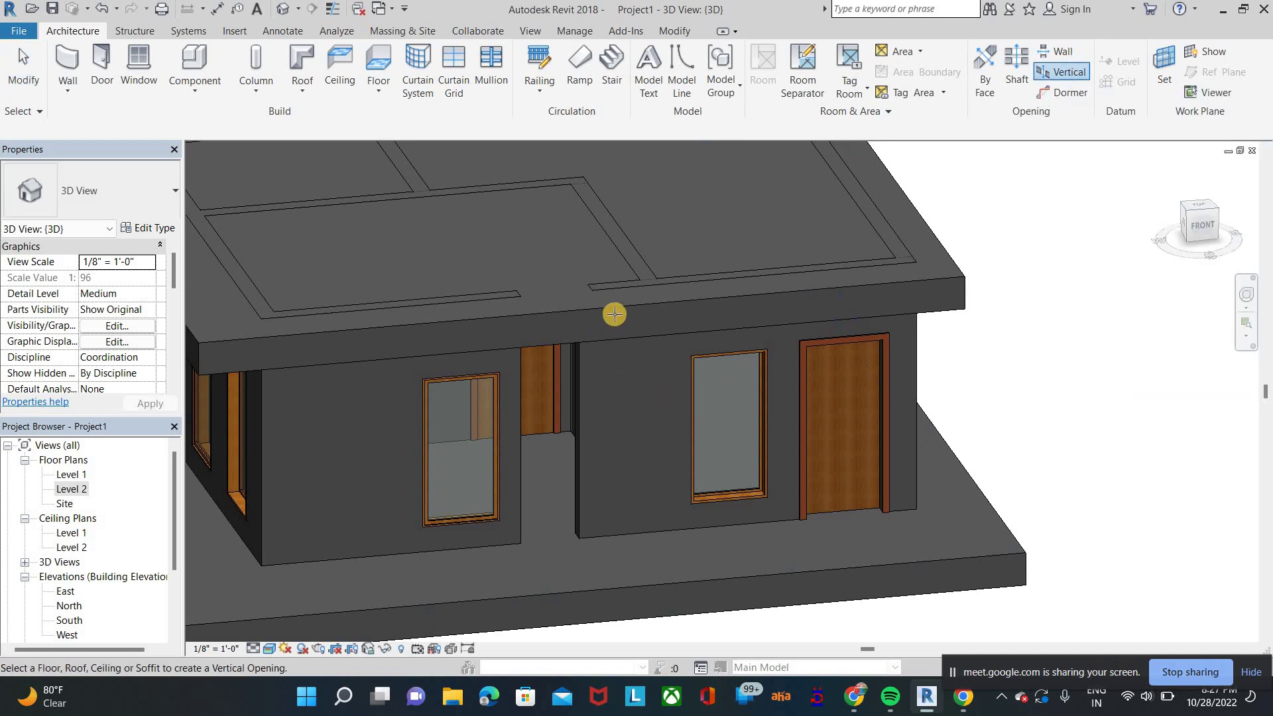
middle_click_drag(630, 319, 763, 362)
left_click(764, 361)
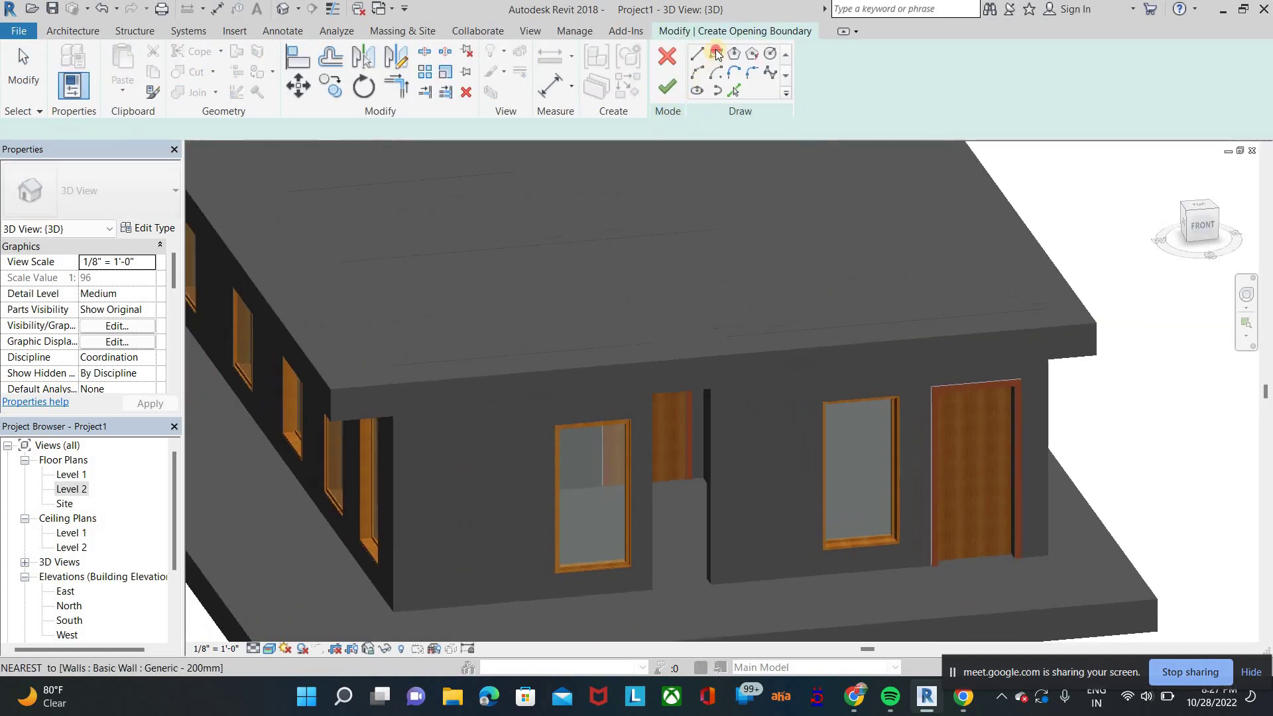
left_click(713, 52)
left_click(667, 360)
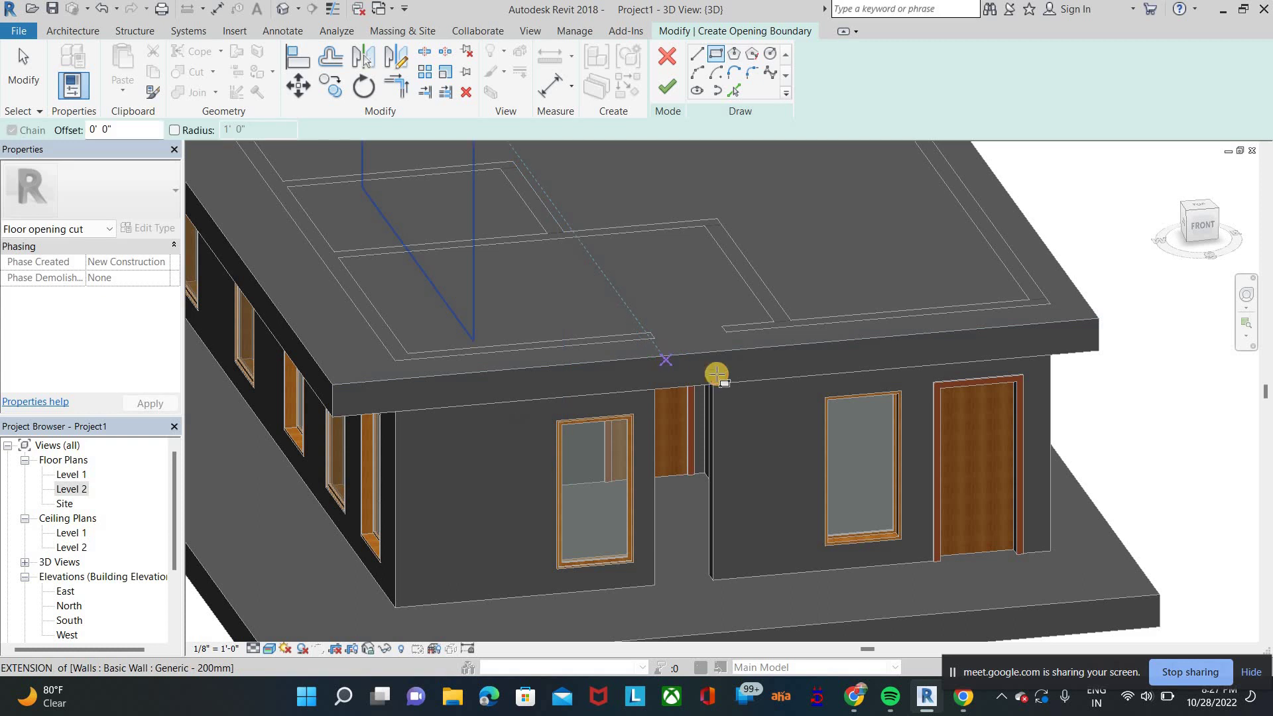
left_click(665, 63)
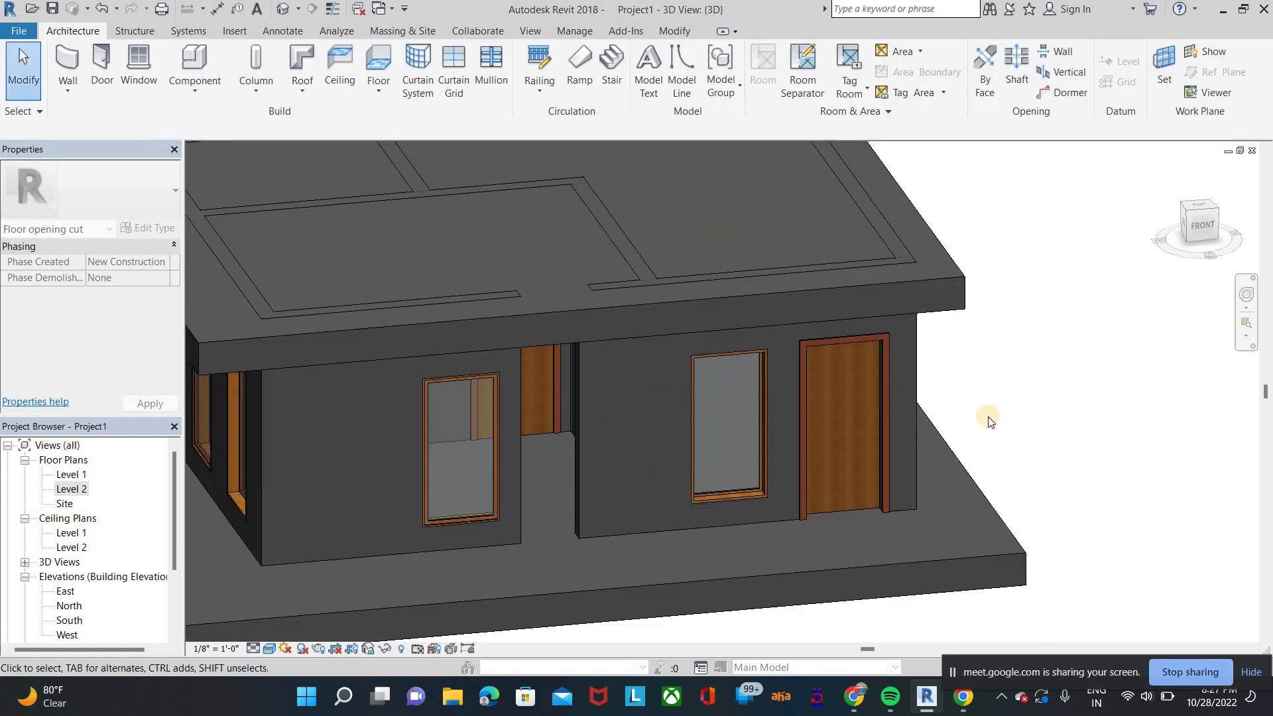
Step: Orbit to see the top slab and undo the Level 2 floor
scroll(991, 412, "down", 3)
mouse_move(992, 406)
middle_mouse_down("shift")
mouse_move(997, 360)
mouse_move(1021, 324)
middle_mouse_up("shift")
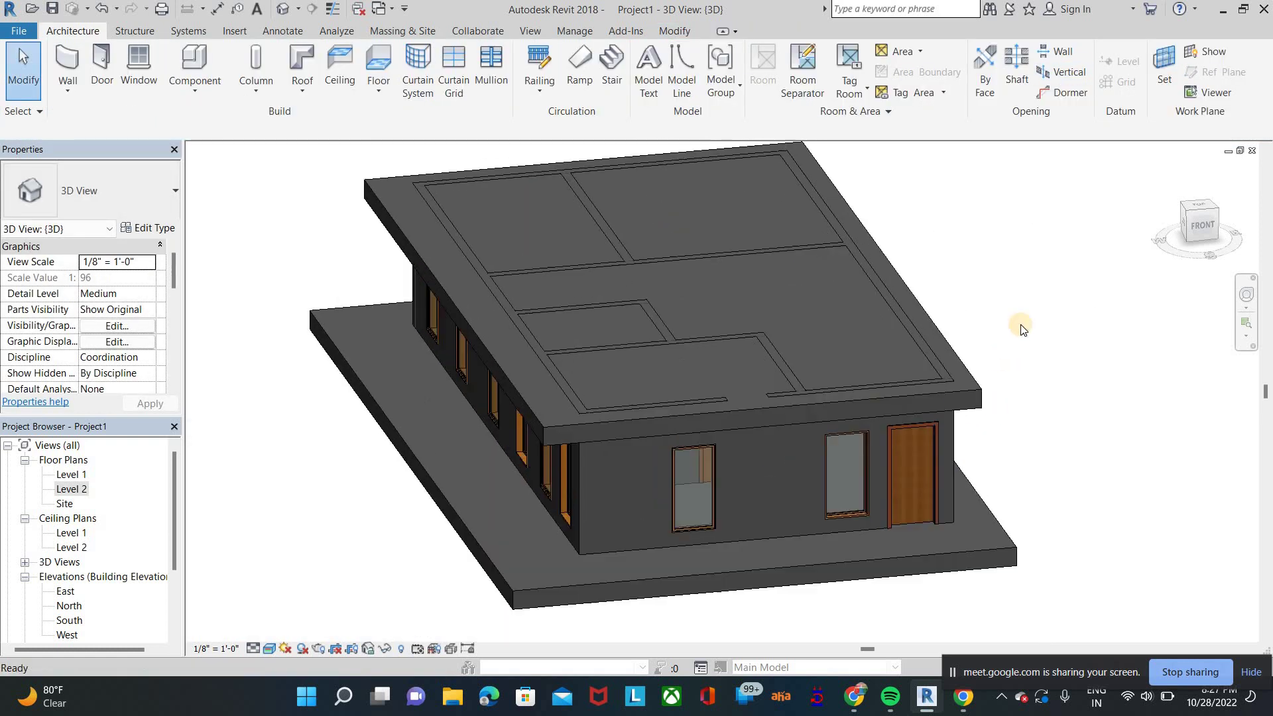
key("ctrl+z")
key("ctrl+z")
key("ctrl+z")
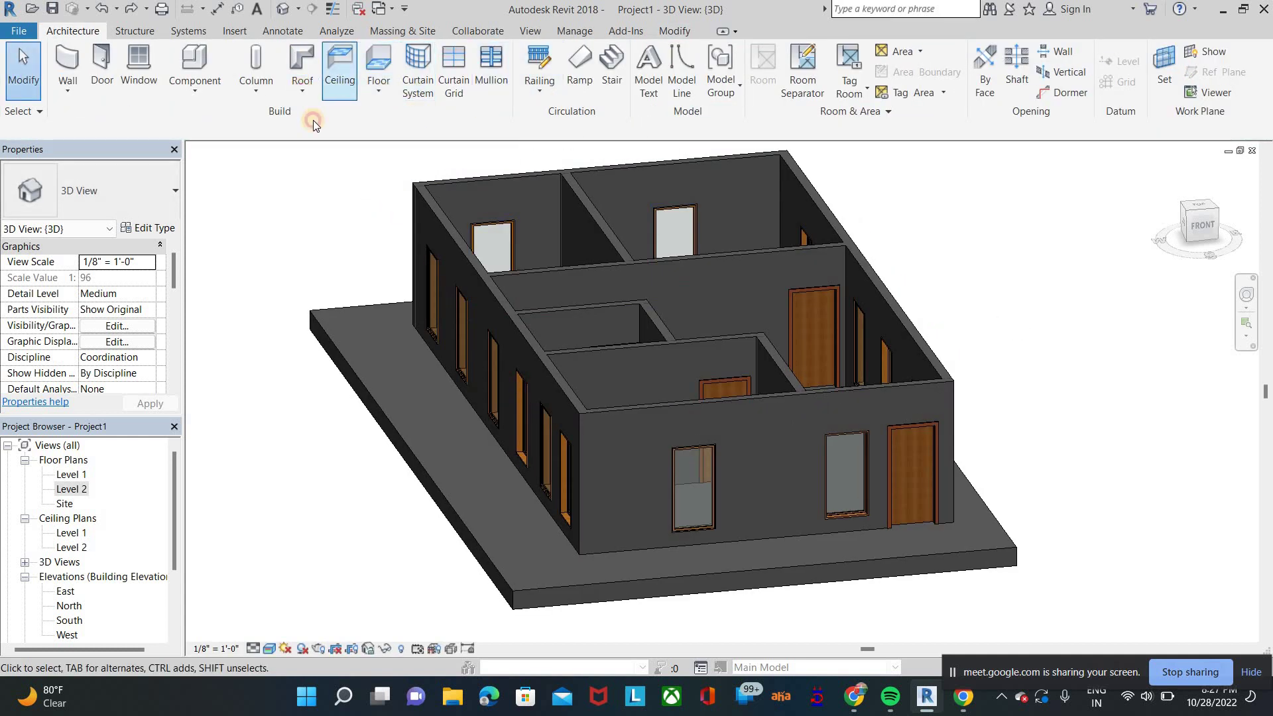
Step: Start a Roof by Extrusion using the front wall face as the work plane
left_click(303, 90)
left_click(708, 209)
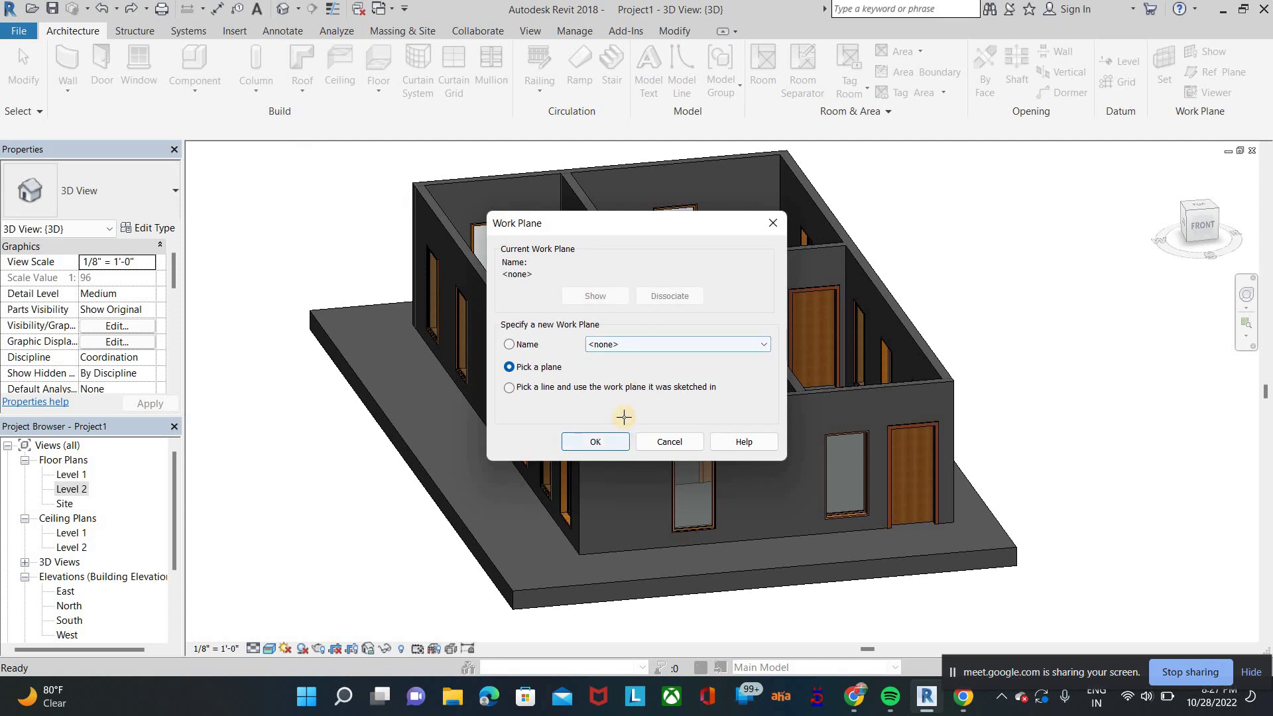
left_click(611, 440)
scroll(623, 414, "up", 5)
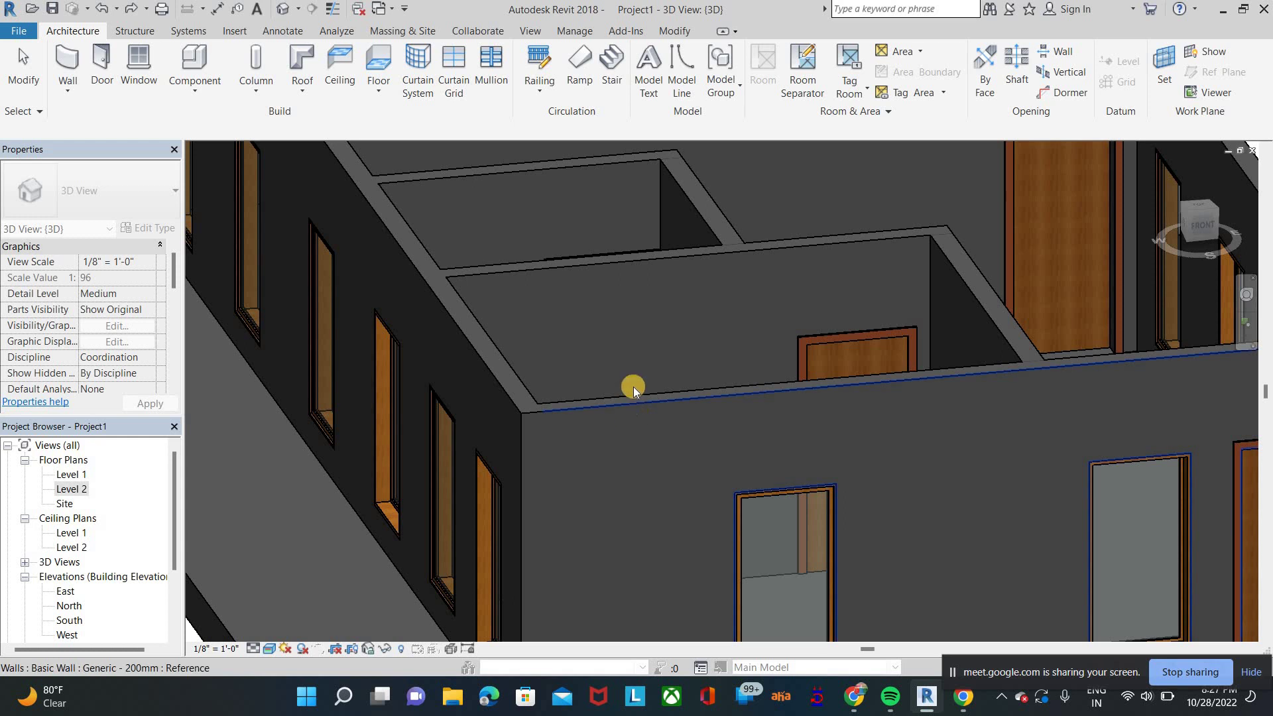
left_click(634, 387)
left_click(638, 375)
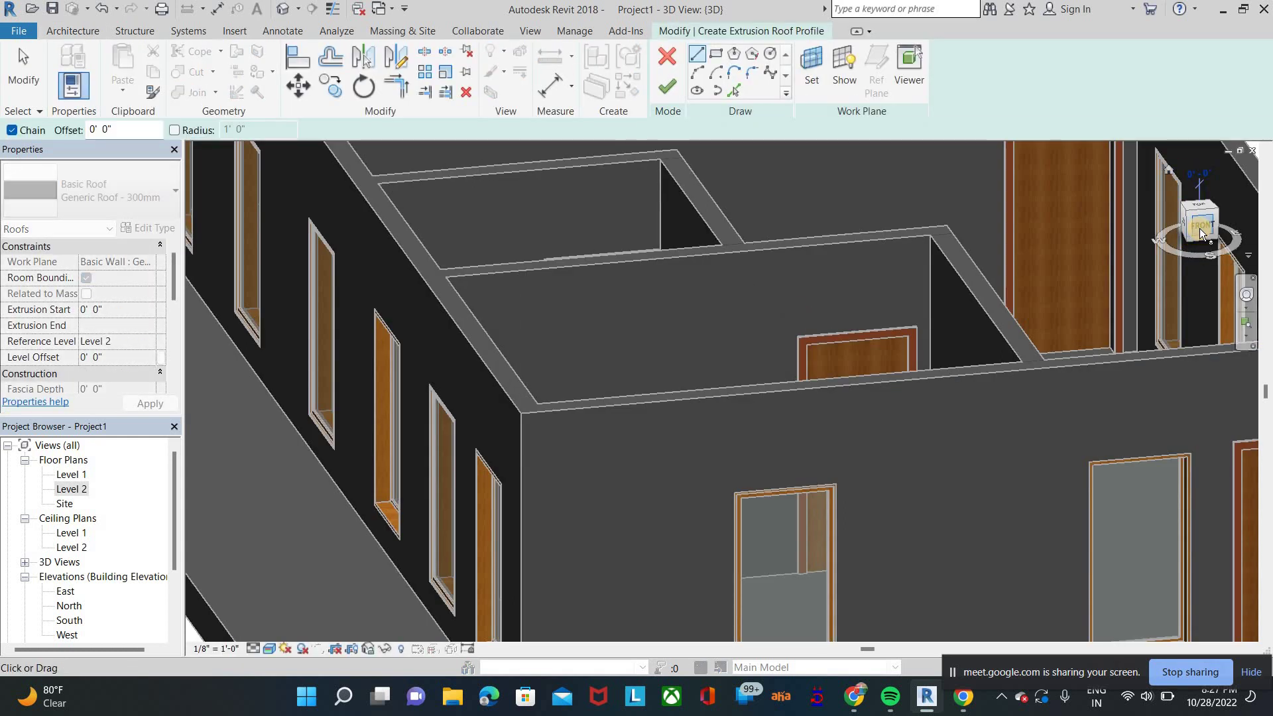
scroll(618, 341, "down", 6)
Step: Sketch two sloped roof lines from the left eave up to a peak and down right
left_click(702, 336)
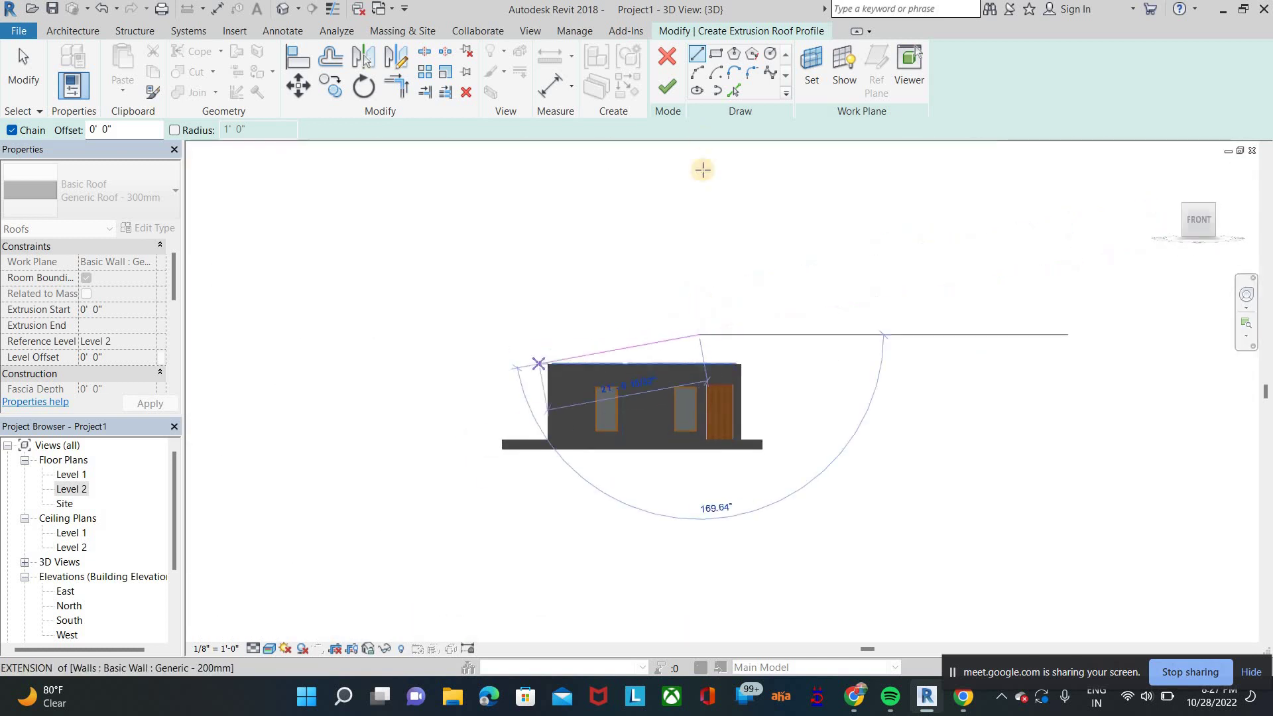
scroll(701, 367, "up", 4)
key("Escape")
scroll(595, 343, "up", 3)
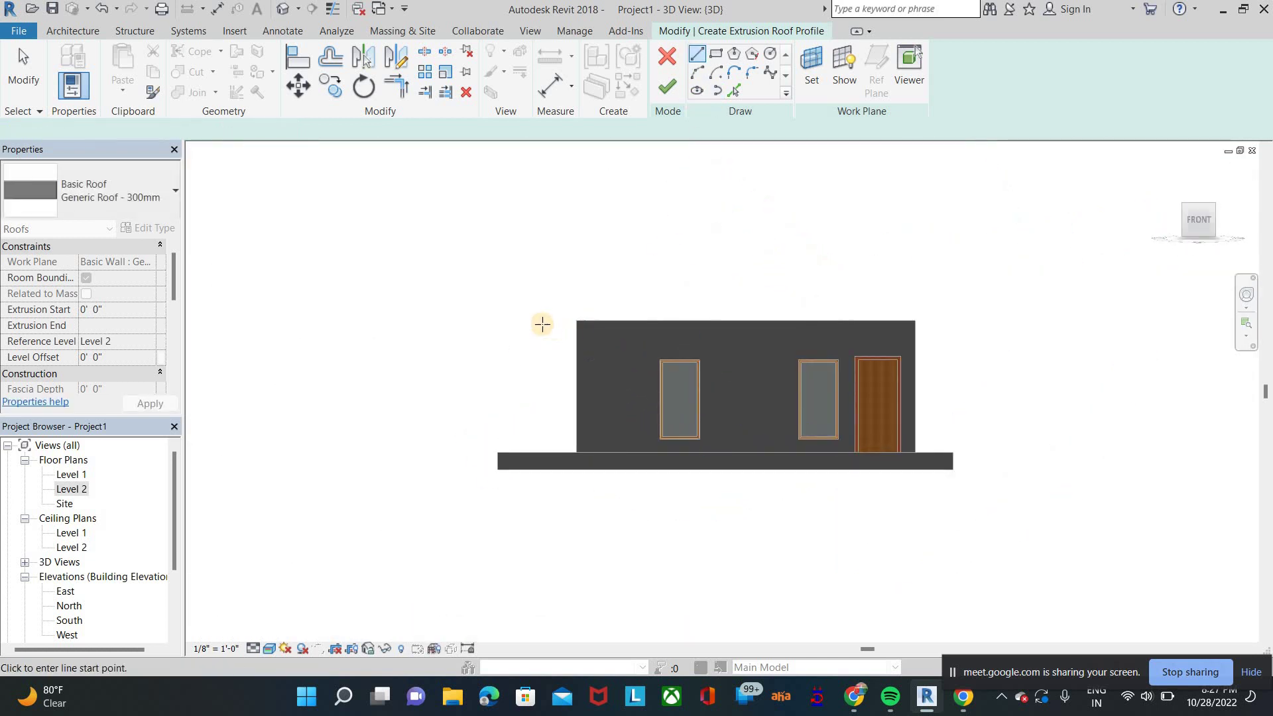
left_click(547, 324)
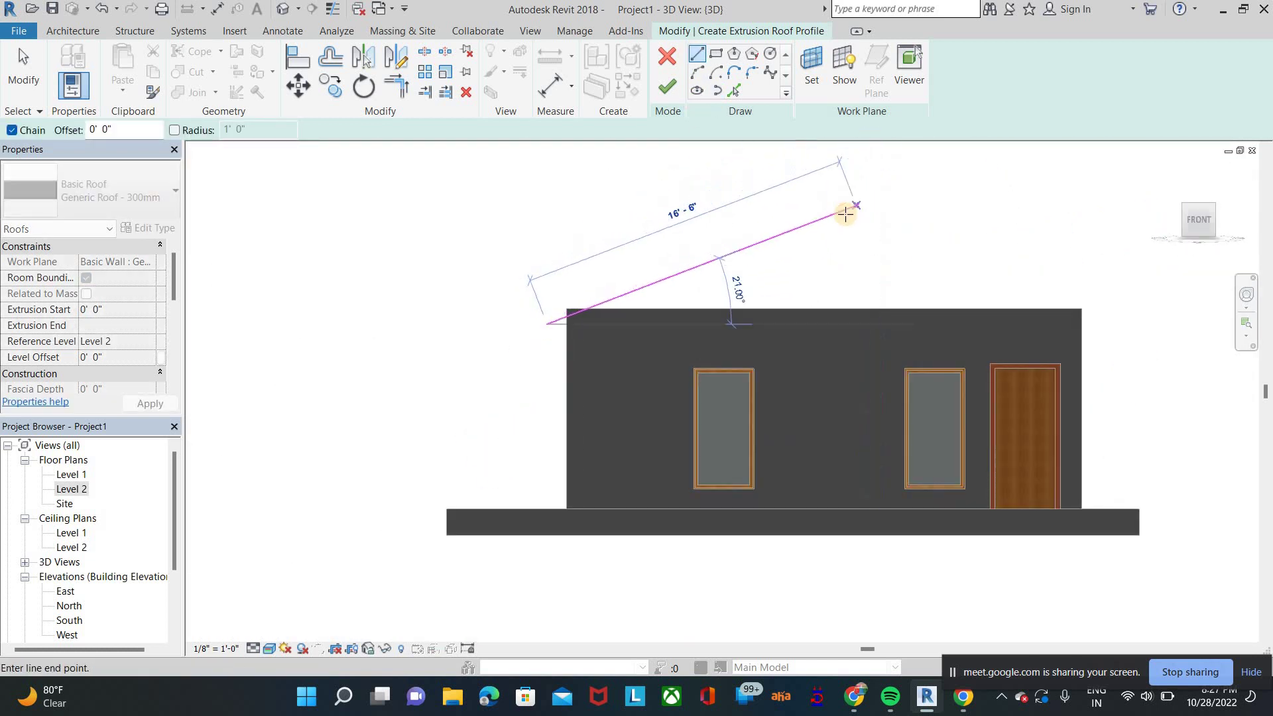
left_click(808, 220)
left_click(1100, 308)
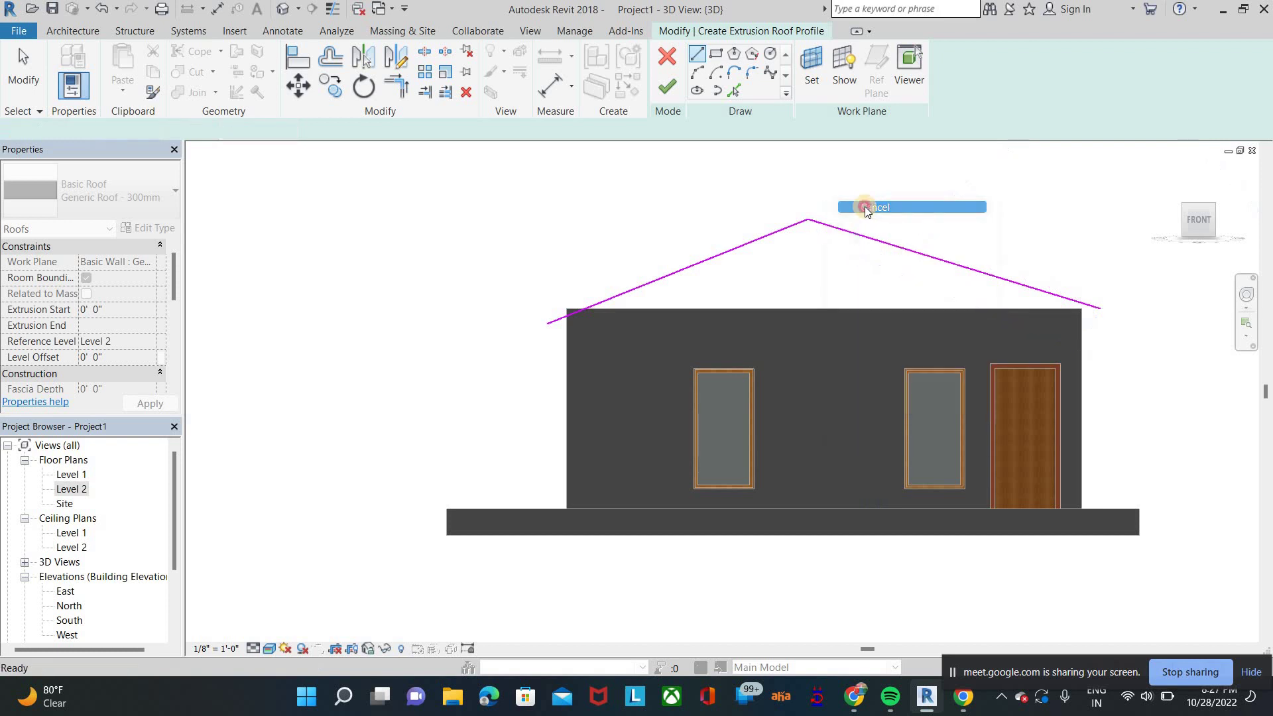
right_click(856, 200)
left_click(897, 207)
key("Escape")
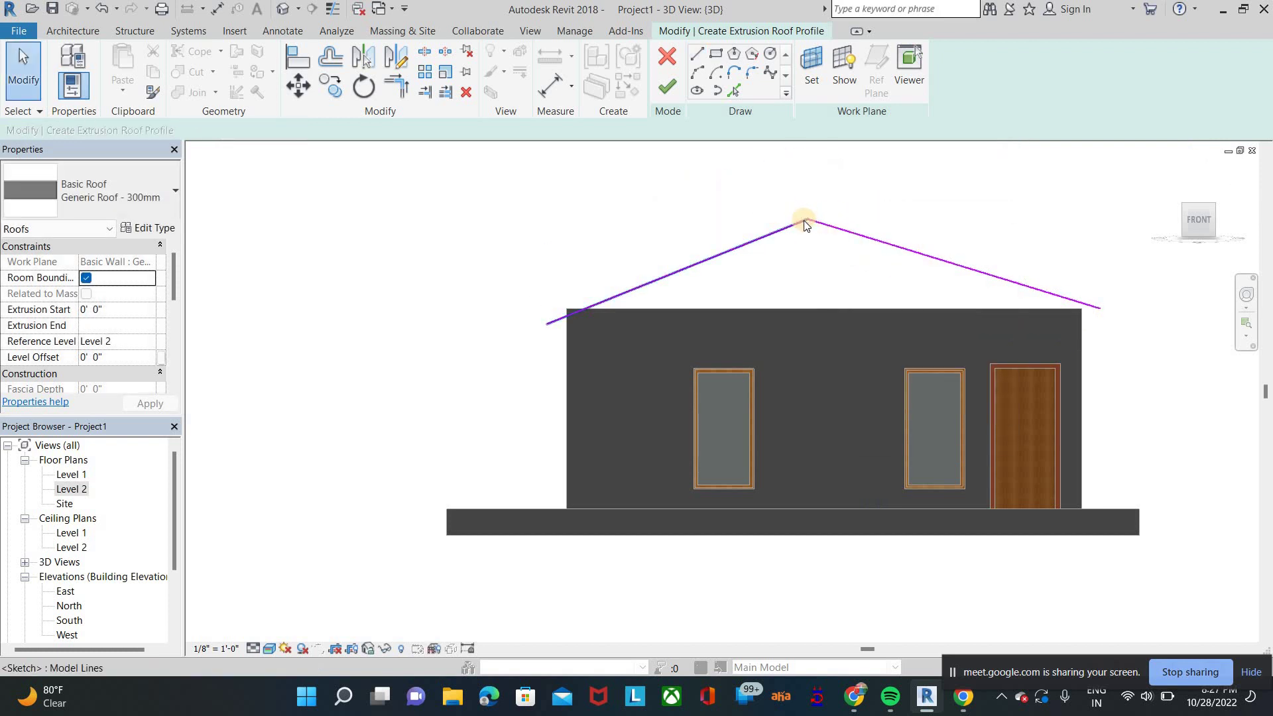
Step: Adjust the roof line ends, extend the right slope past the wall, and finish the gable roof
left_click(807, 218)
left_click_drag(808, 218, 532, 341)
left_click(541, 322)
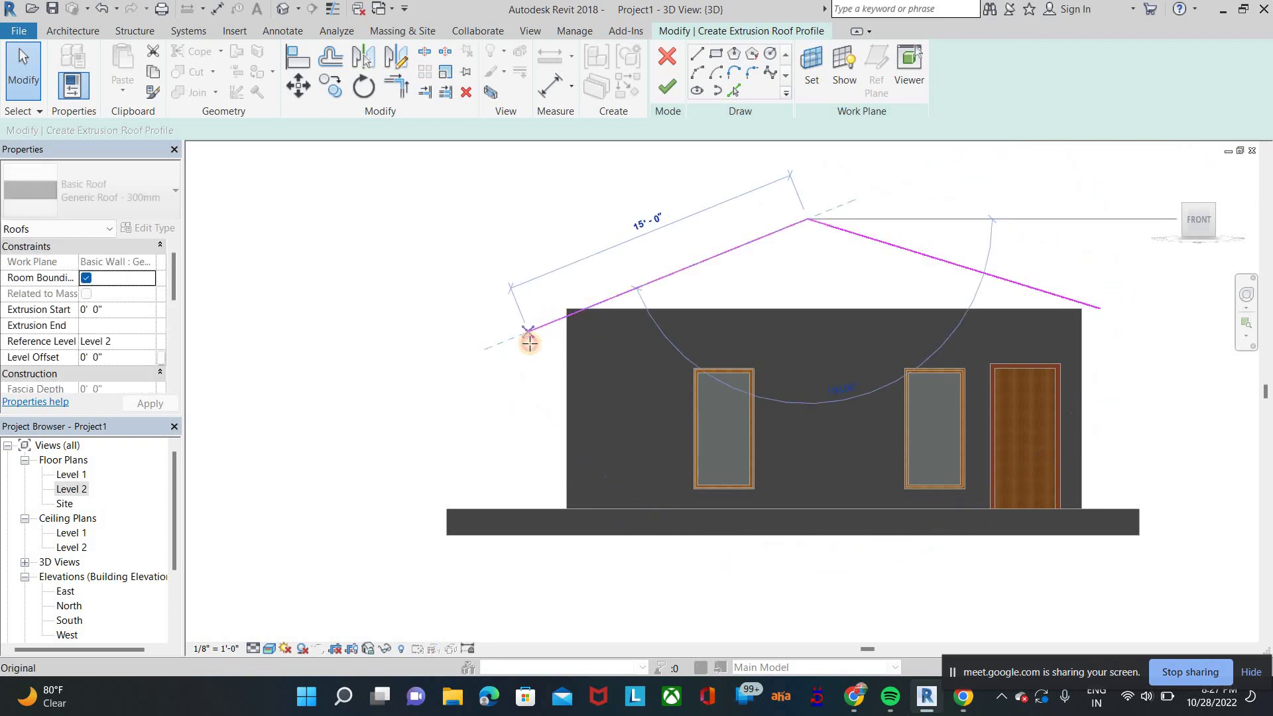
left_click(1097, 311)
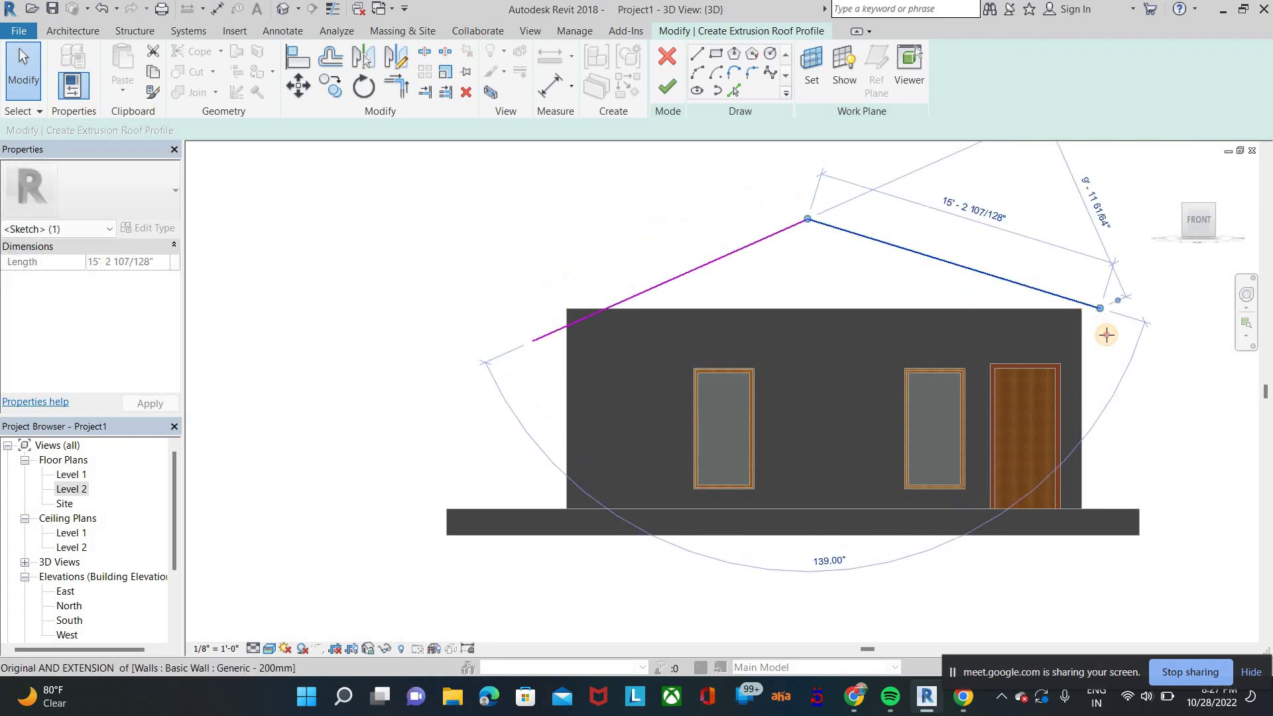
left_click_drag(1107, 335, 1108, 337)
left_click(1093, 259)
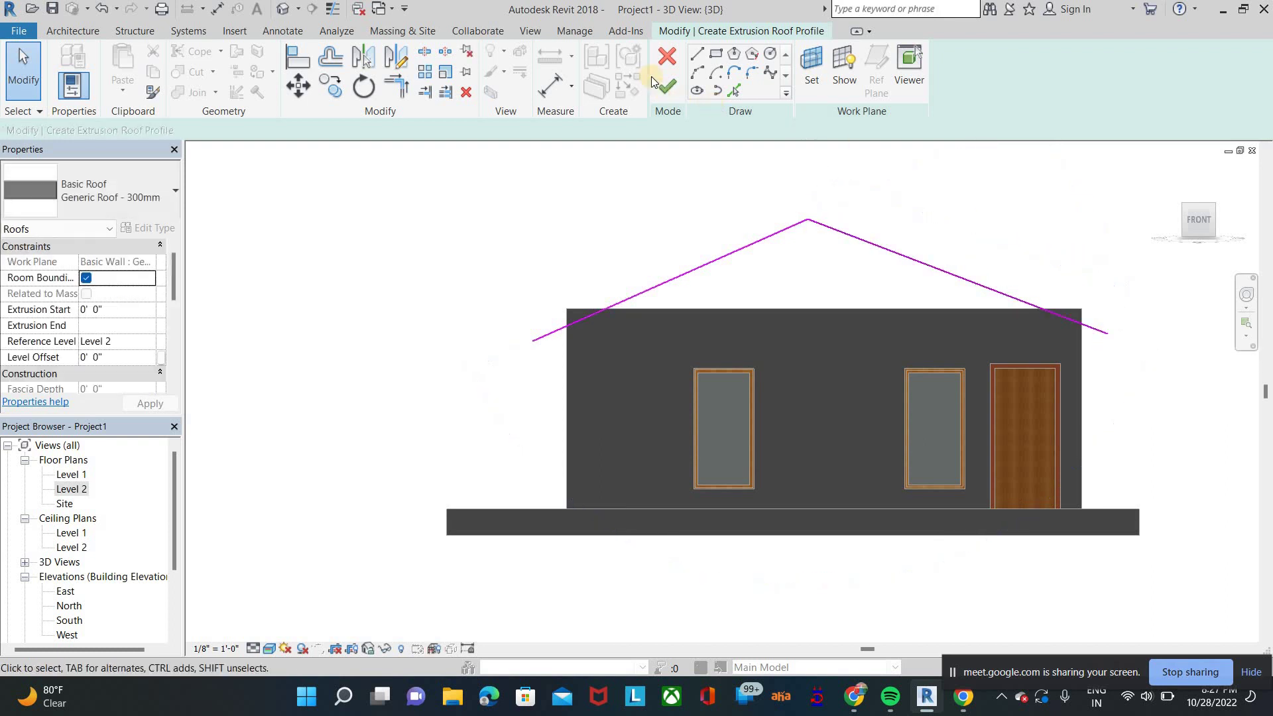
left_click(596, 217)
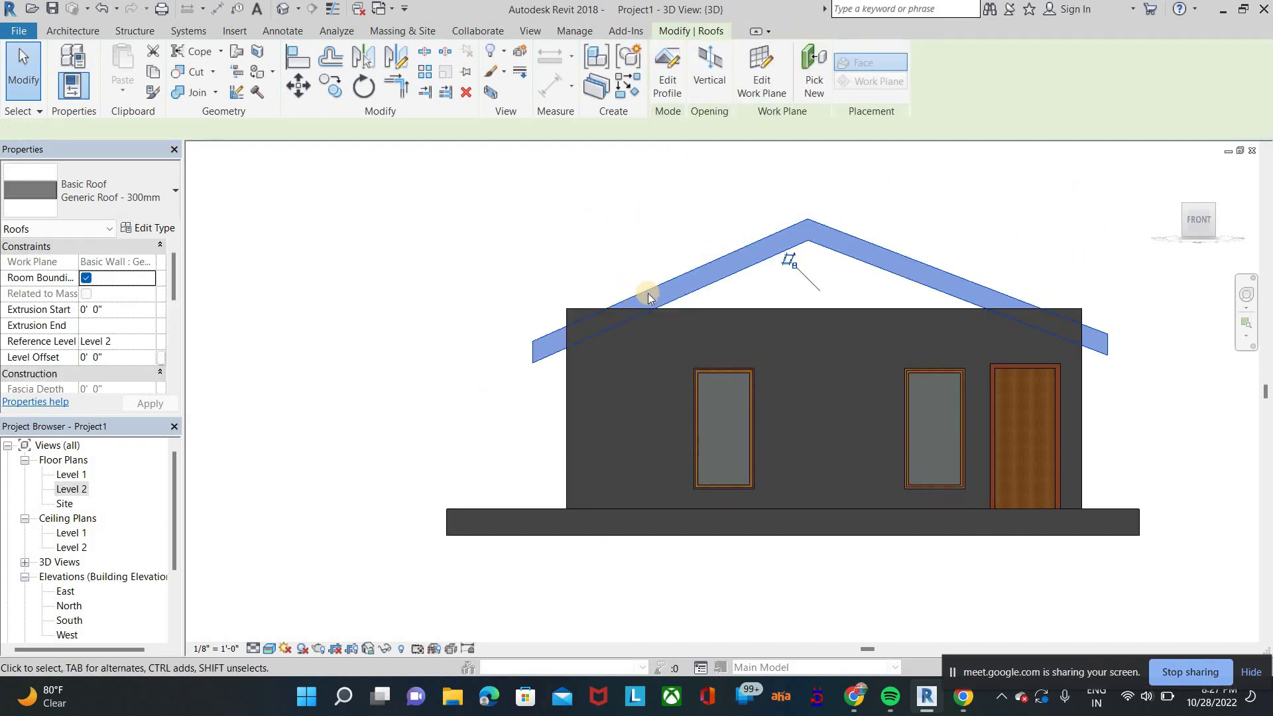
Step: Nudge the gable roof upward, then orbit to a front-right corner view
left_click(795, 273)
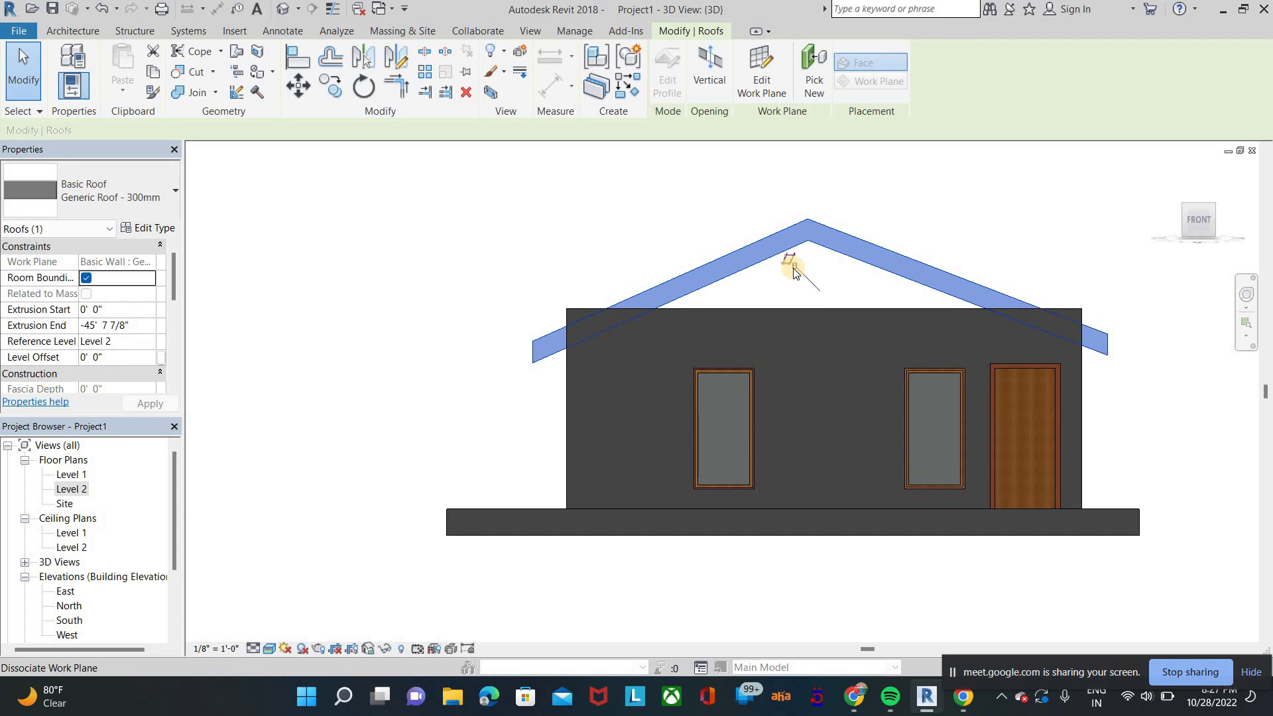
key("Up")
key("Up")
key("Up")
key("Up")
key("Up")
key("Up")
key("Up")
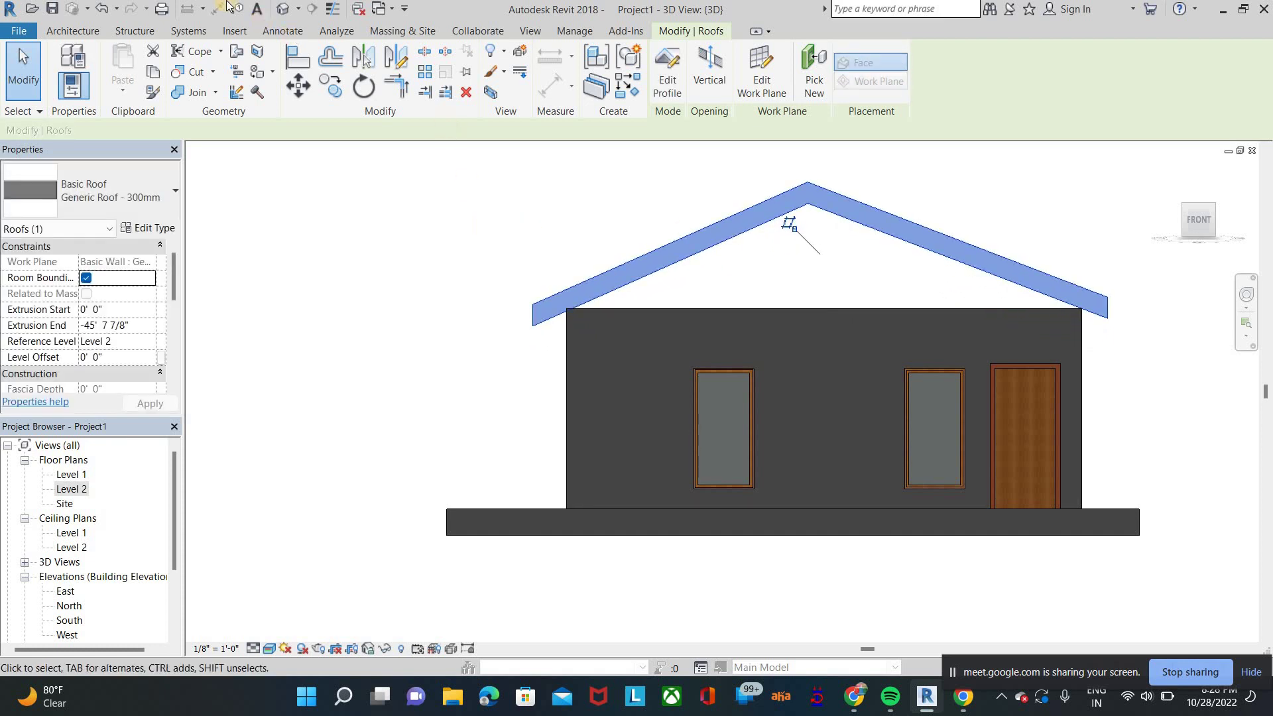
key("Escape")
middle_click_drag(677, 239, 650, 335, "shift")
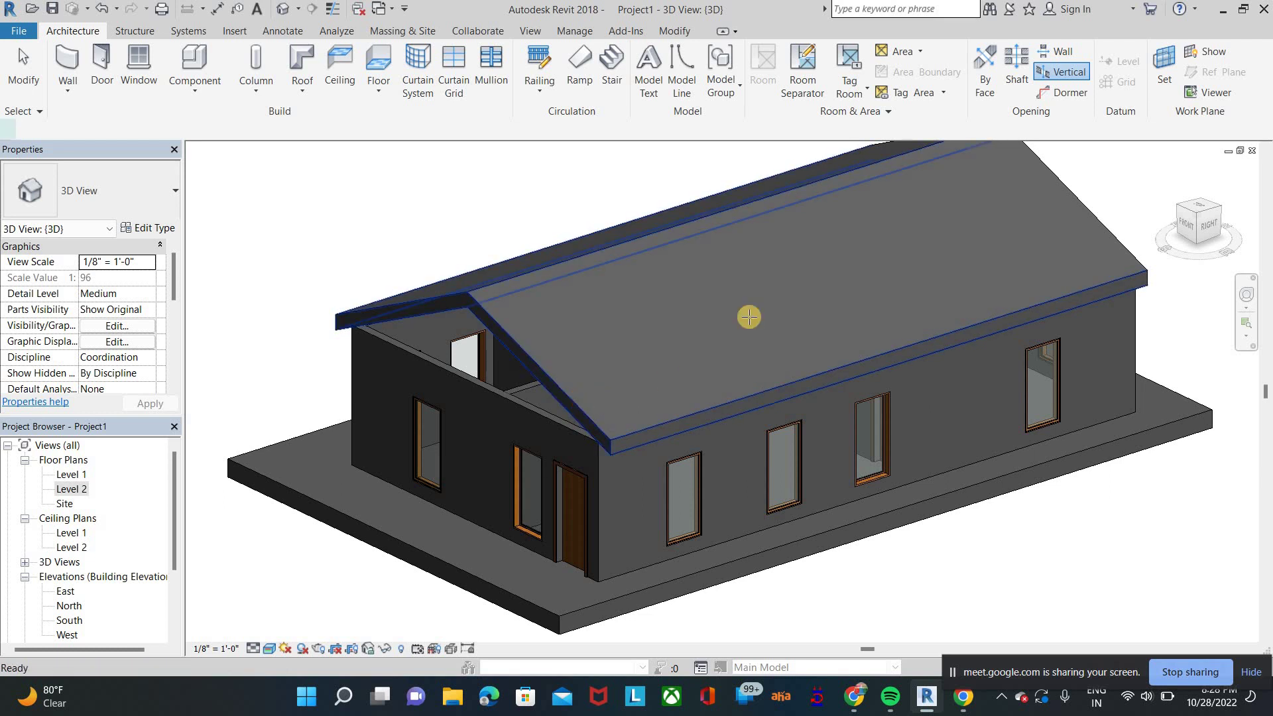
Step: Cut a rectangular vertical opening through one roof slope and orbit to the long side
left_click(745, 316)
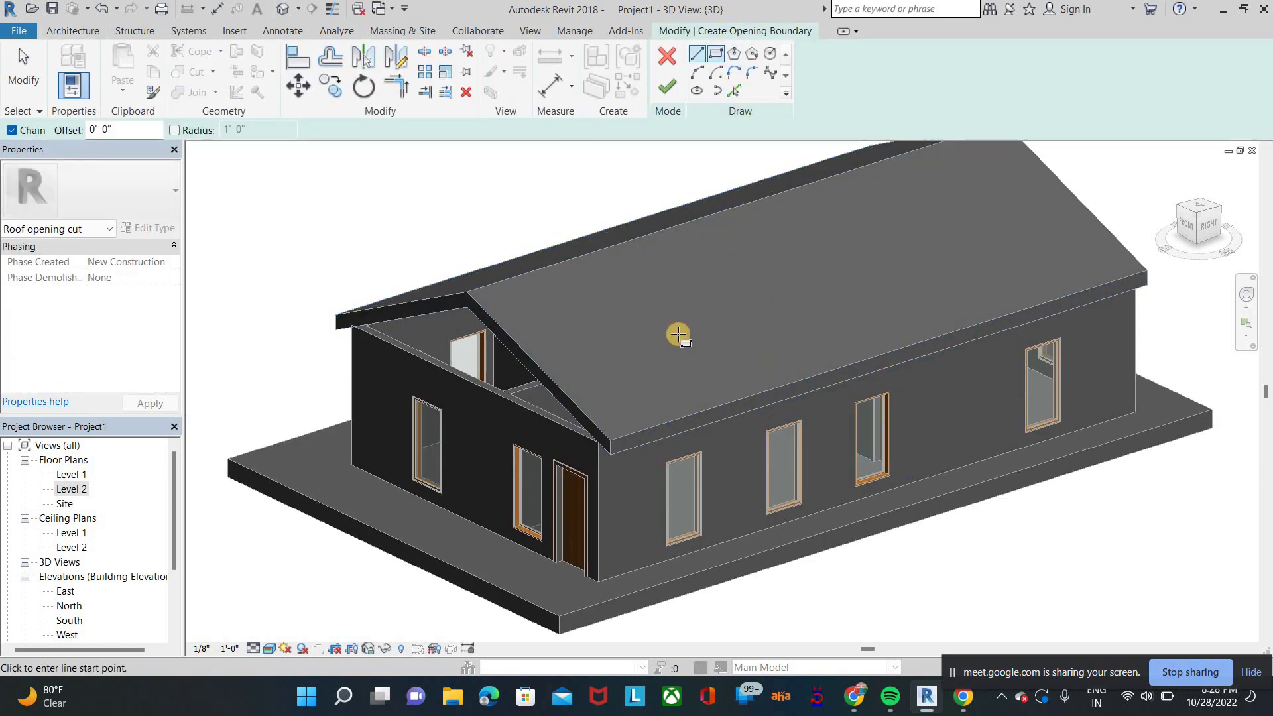
left_click_drag(678, 331, 782, 339)
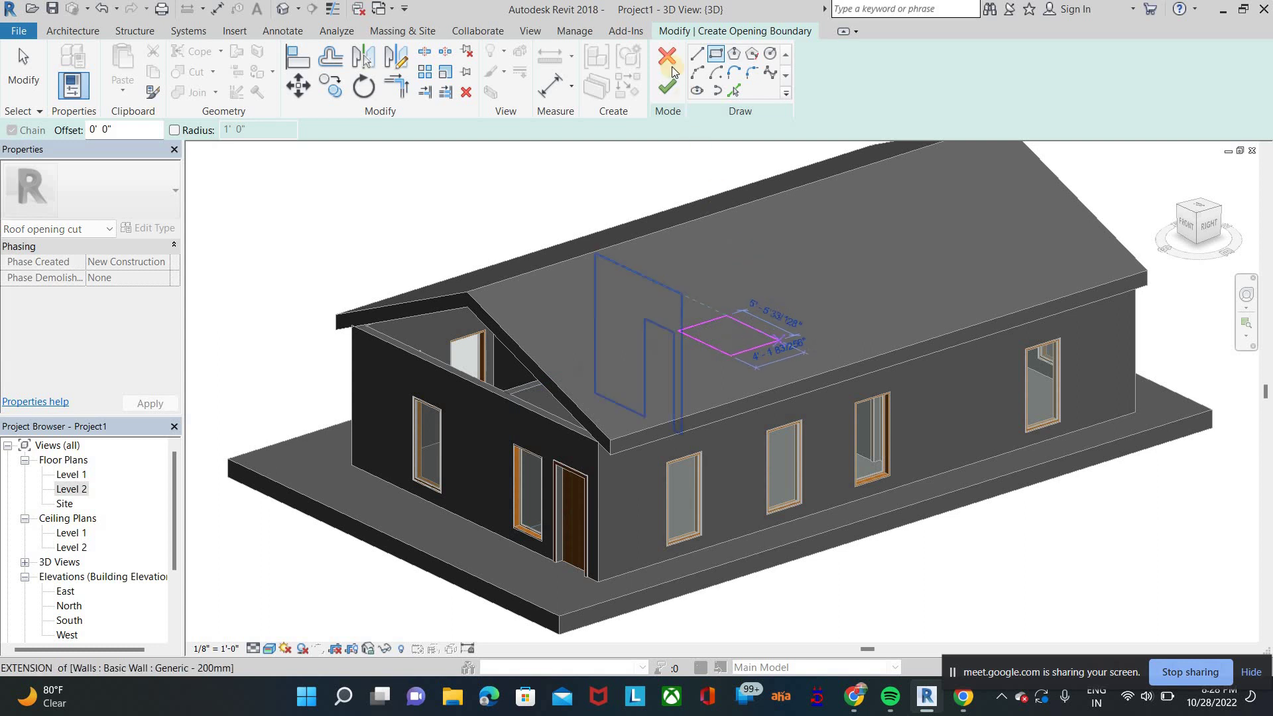
left_click(668, 86)
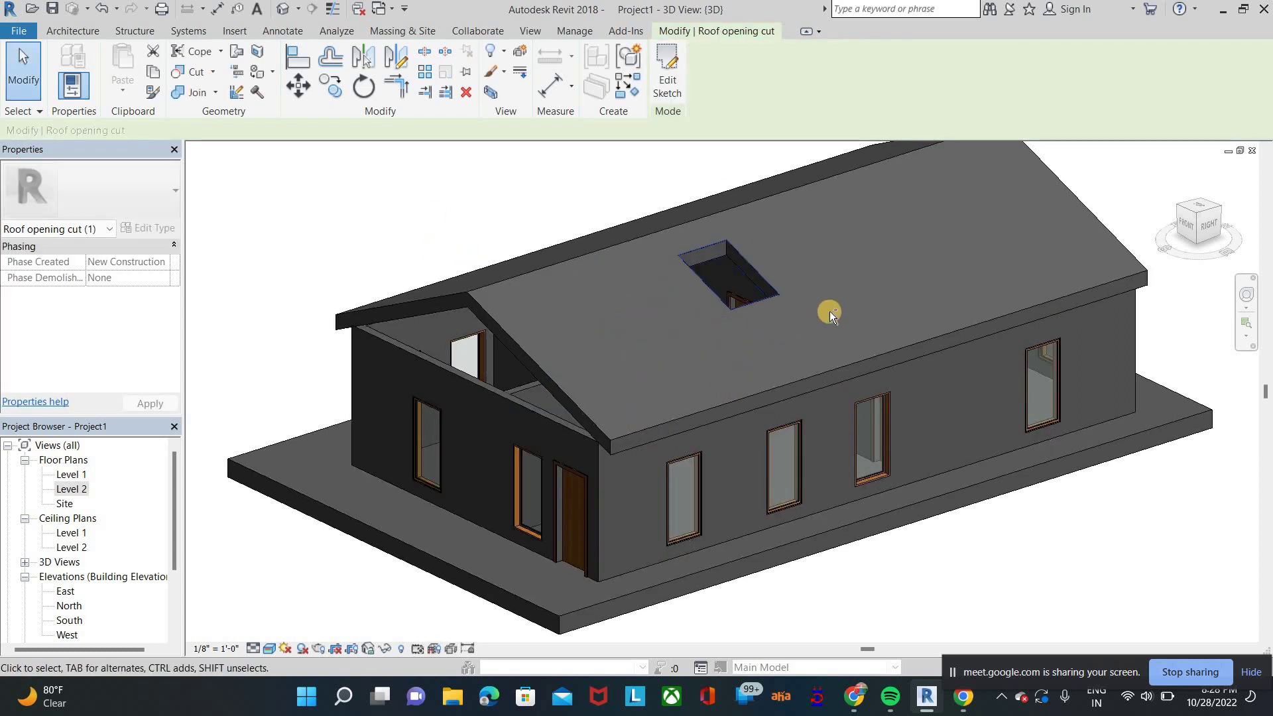
middle_click_drag(685, 440, 45, 39, "shift")
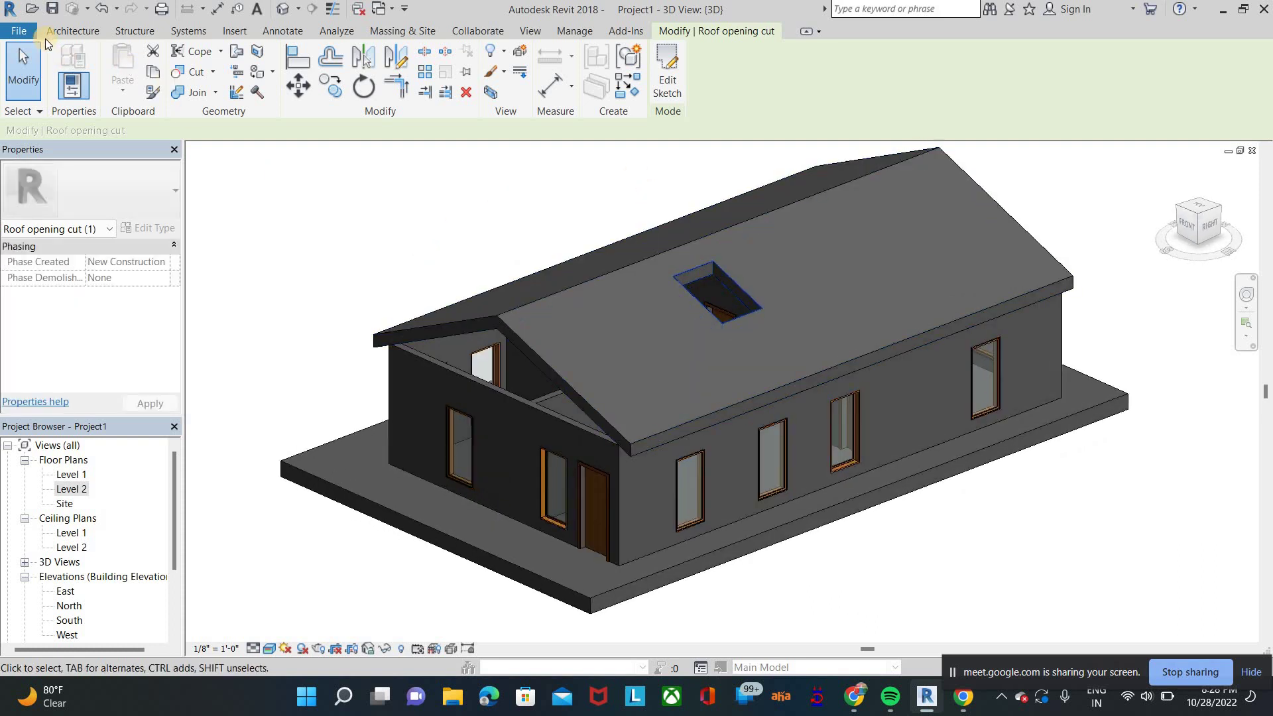
Step: Return to the Architecture tools and start a Shaft opening
left_click(49, 35)
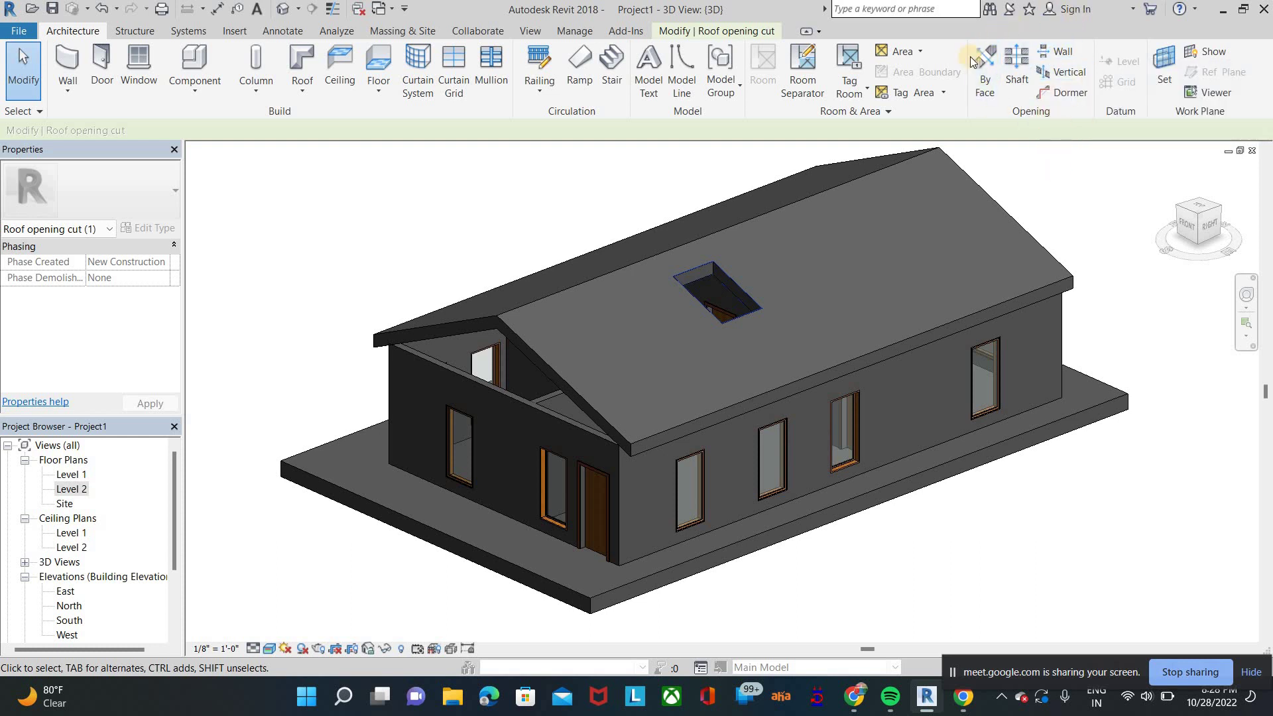
left_click(1004, 53)
left_click_drag(174, 475, 170, 530)
Step: In the East elevation, add Level 3 at 20'-0" and Level 4 at 30'-0"
double_click(65, 490)
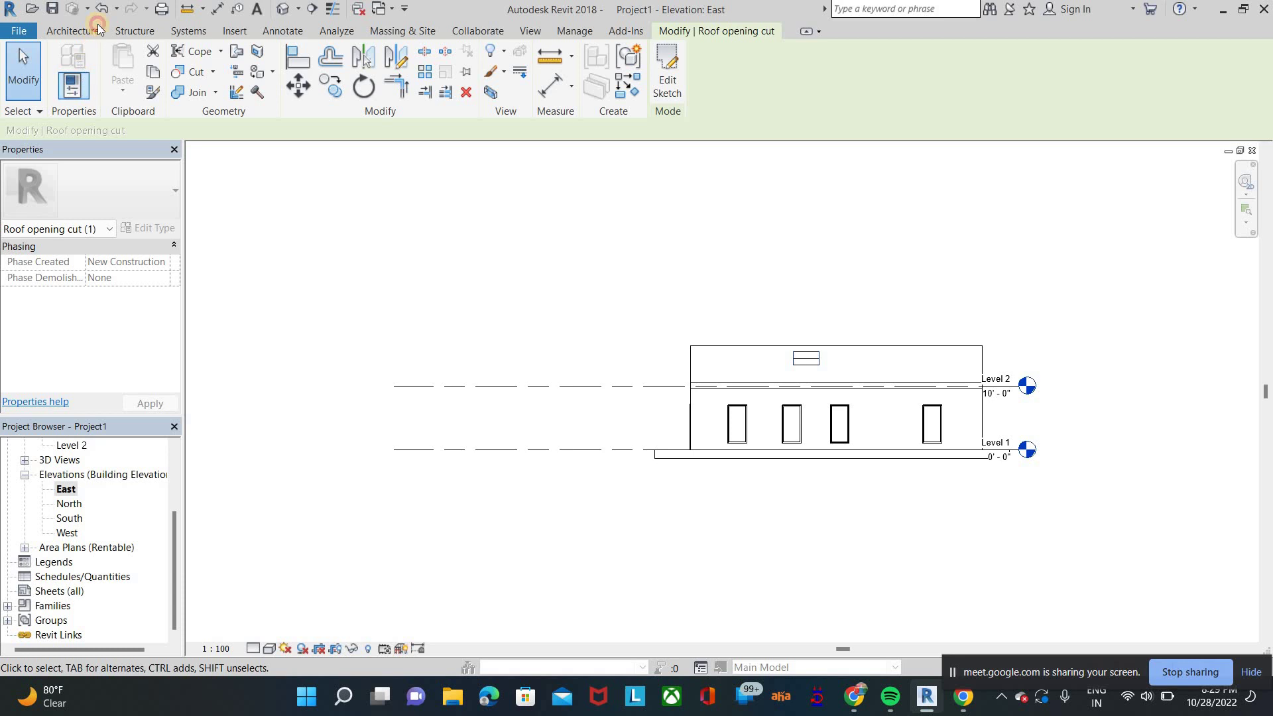
left_click(79, 32)
key("l")
key("l")
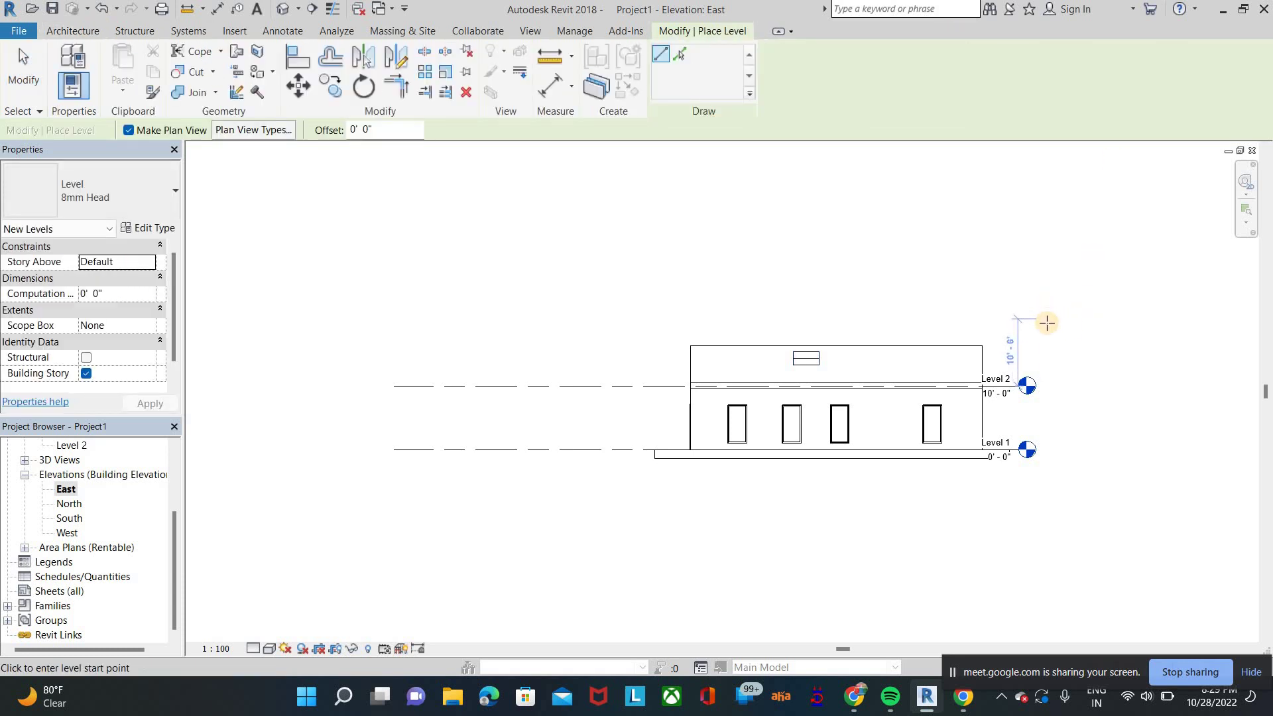
left_click(1047, 323)
left_click(382, 321)
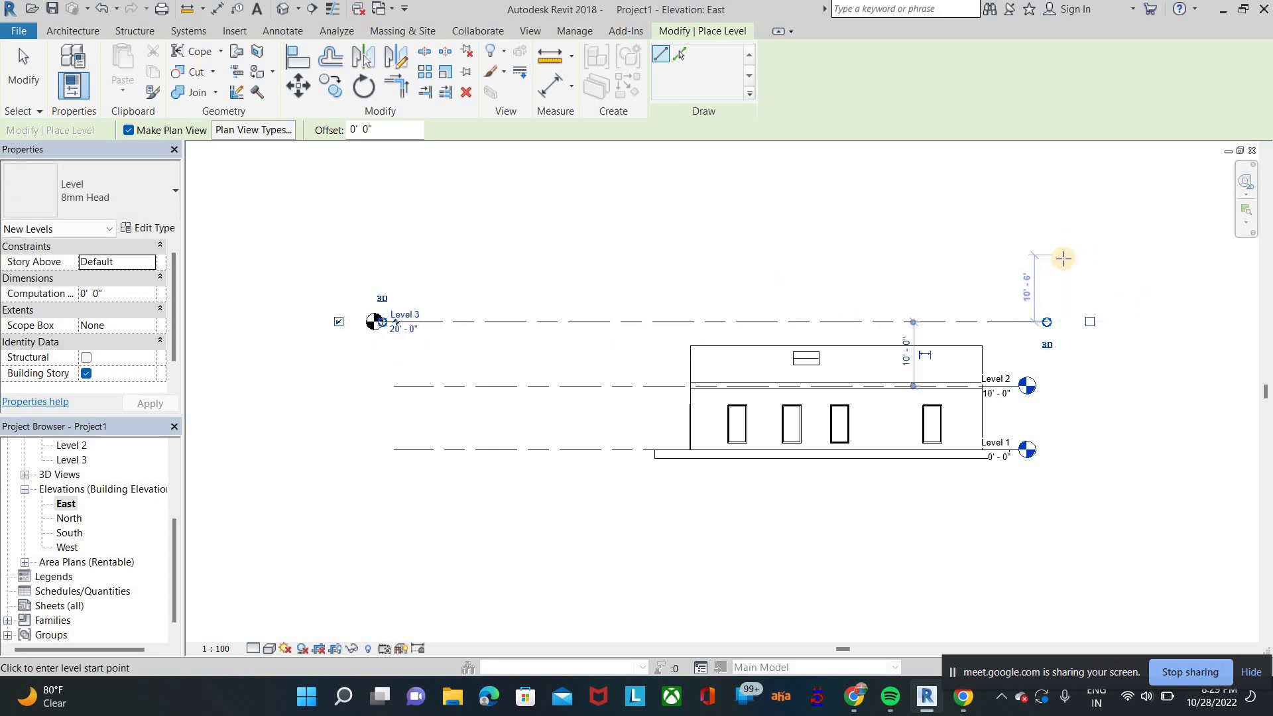
left_click(1064, 259)
left_click(332, 282)
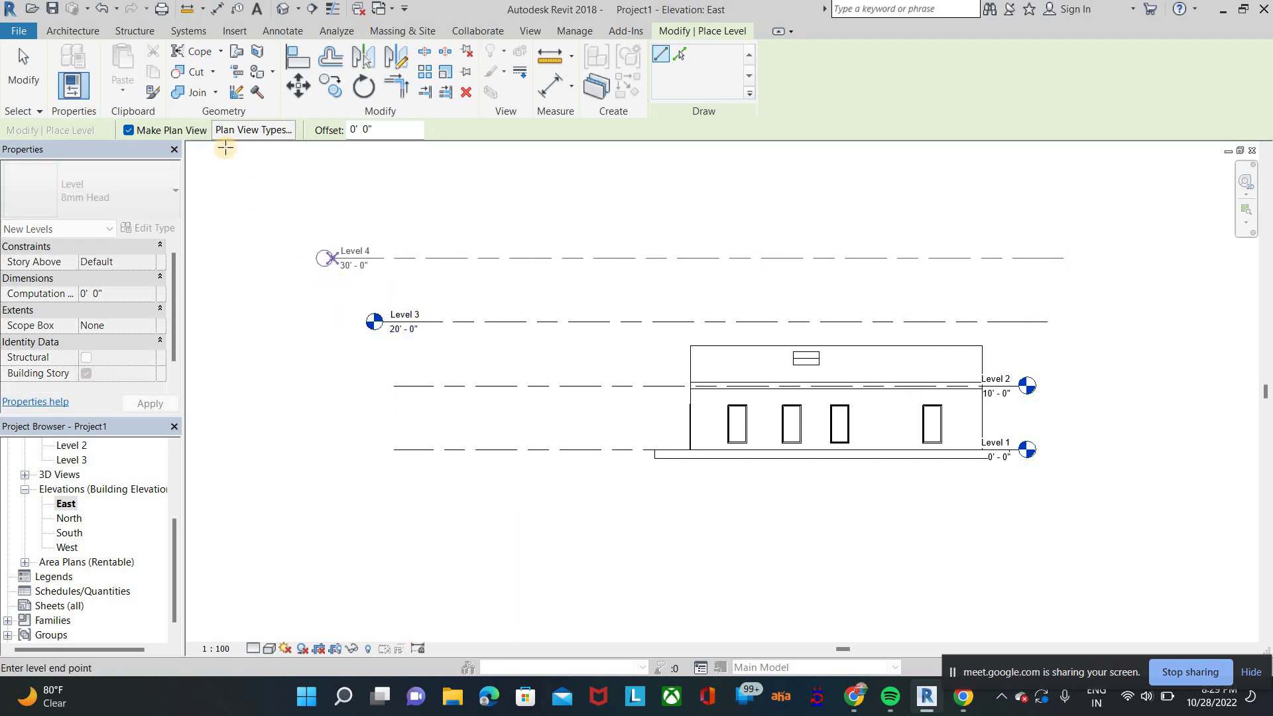
Step: Go back to the 3D view, then open the Level 1 floor plan
left_click(283, 9)
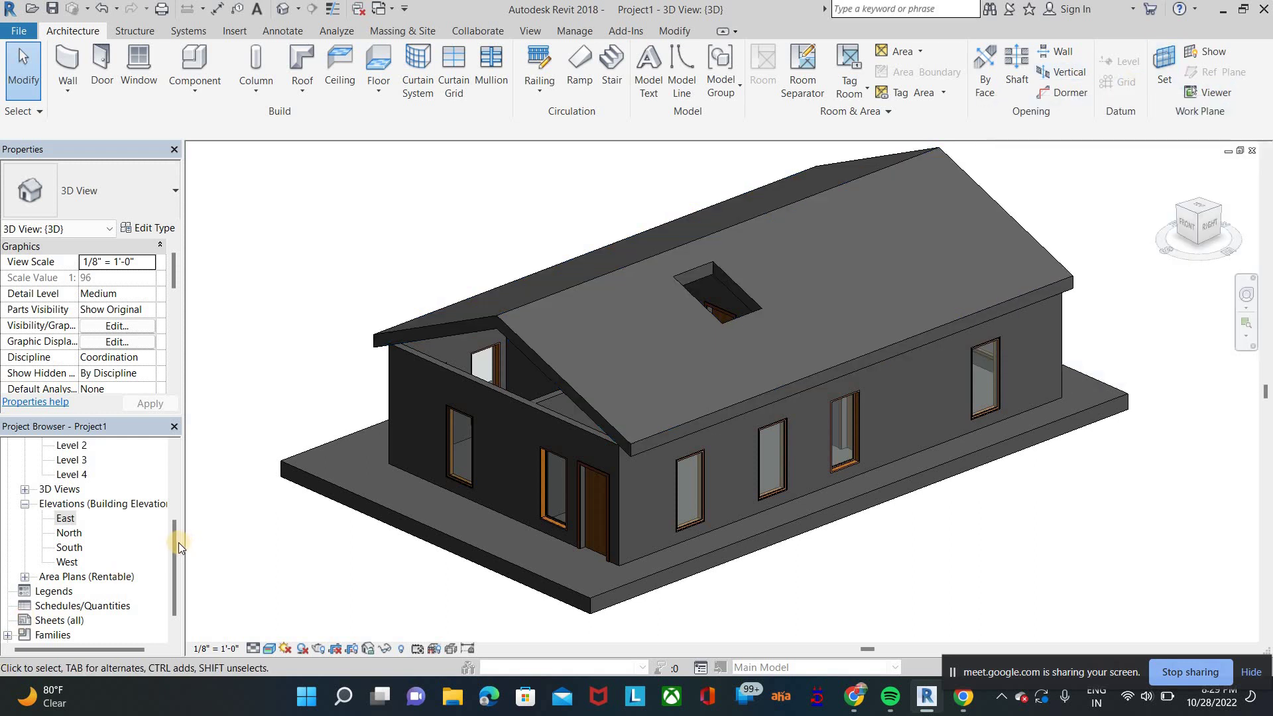
scroll(86, 502, "up", 4)
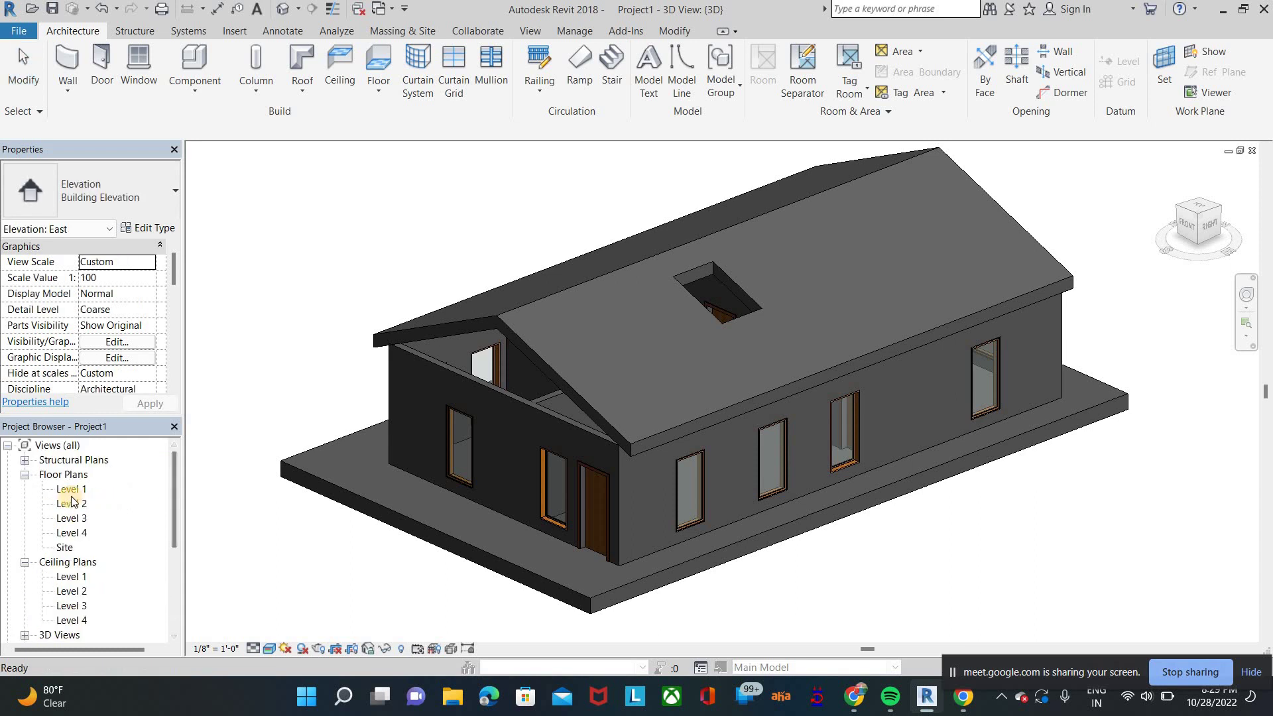
double_click(72, 491)
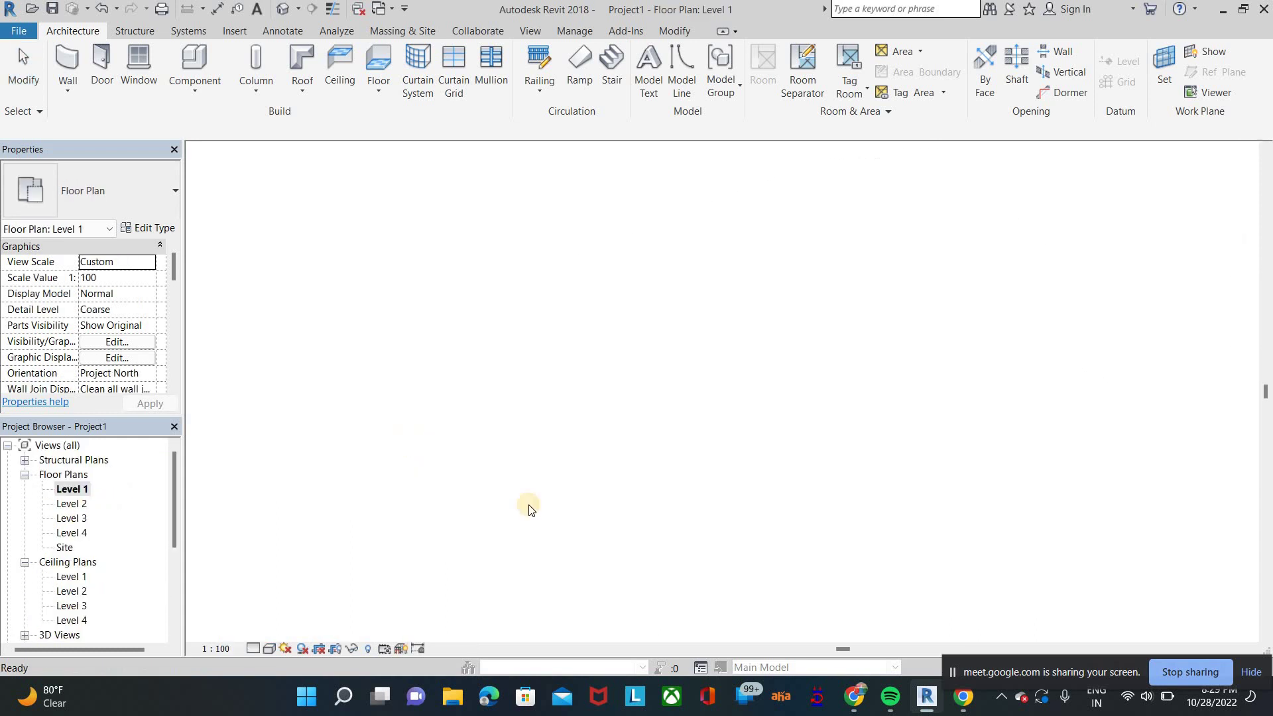
Step: Move from the floor plan to the 3D view of the house and start Curtain Grid
scroll(770, 363, "down", 2)
middle_click_drag(597, 332, 573, 201)
scroll(590, 318, "up", 1)
left_click(282, 8)
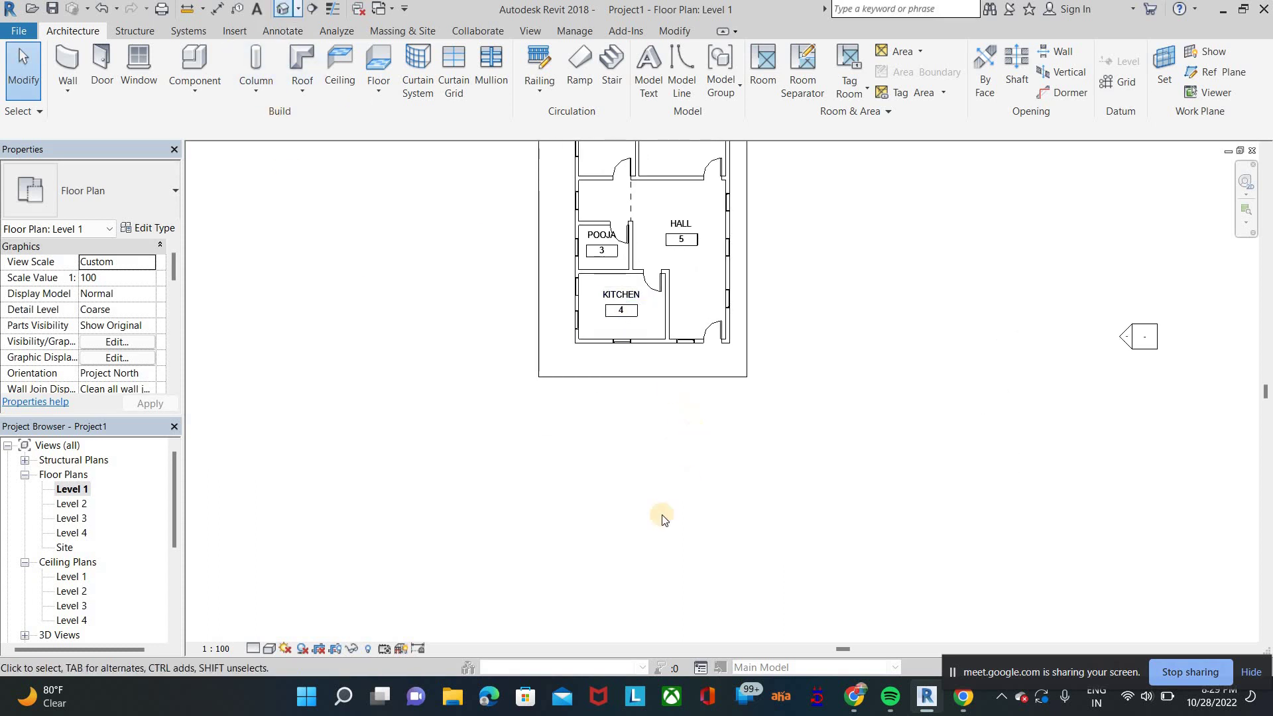
scroll(84, 594, "down", 1)
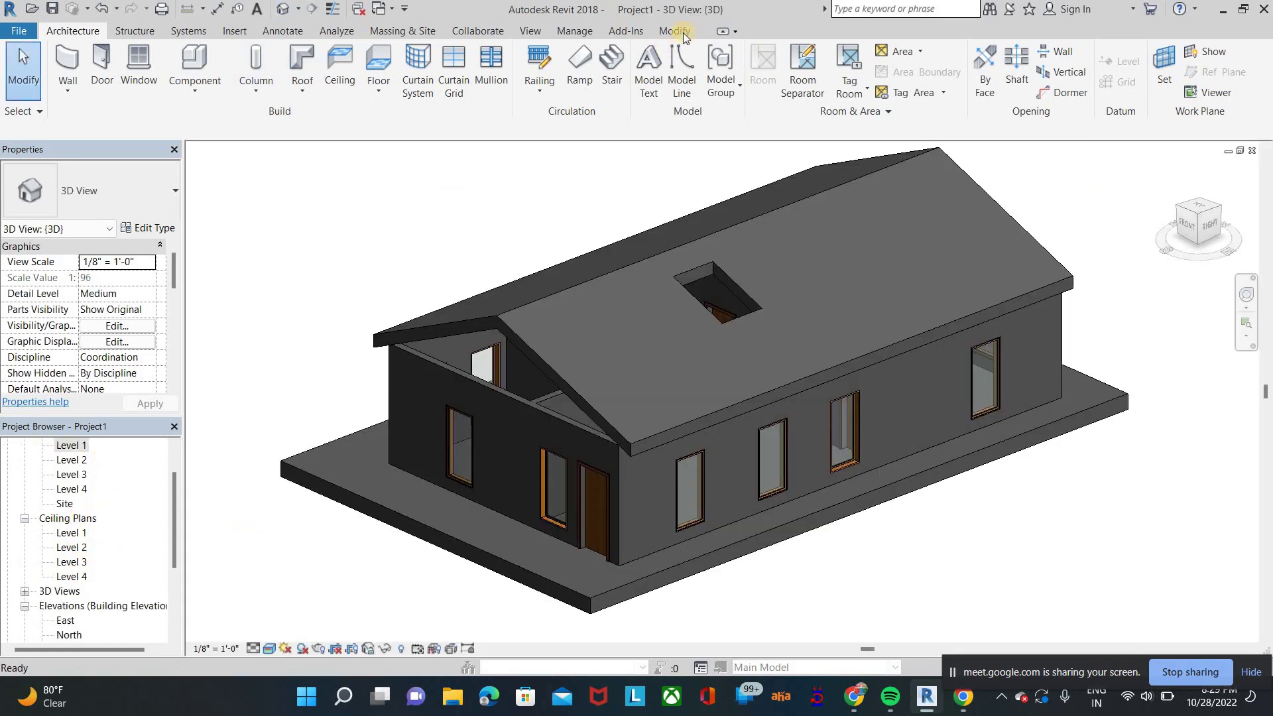
left_click(459, 94)
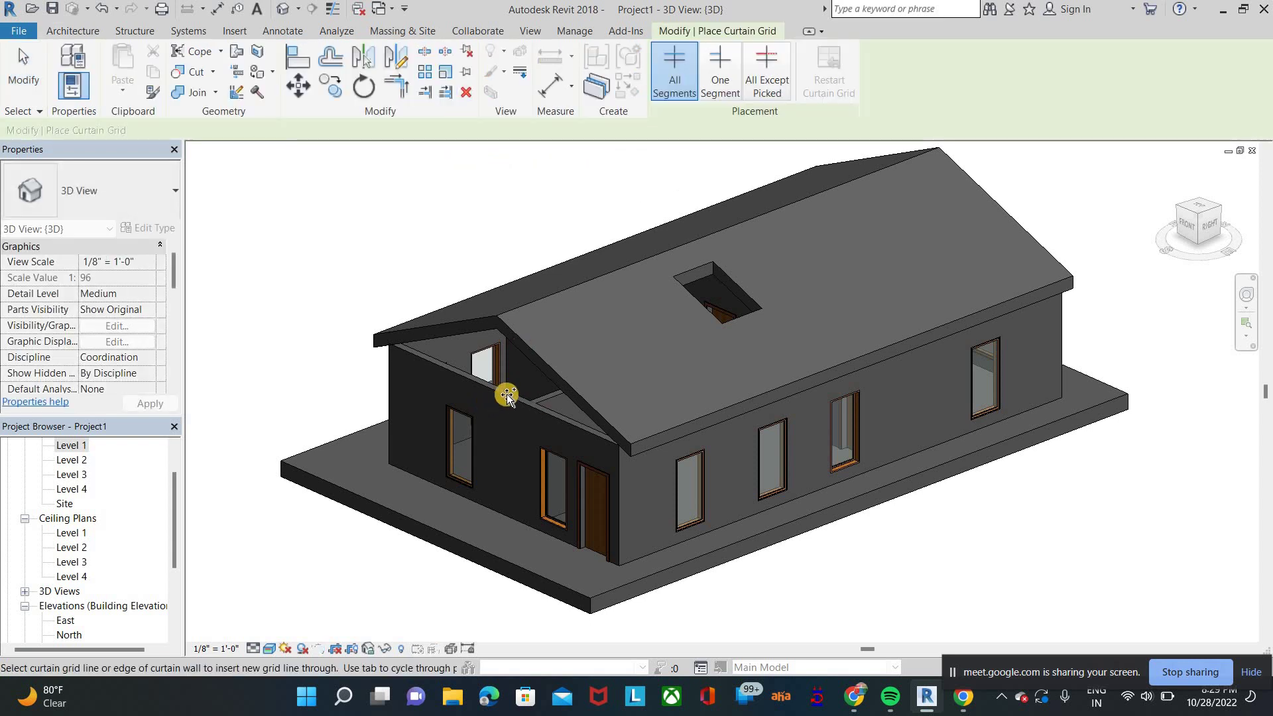
Step: Orbit to the front wall and pick it as the work plane
scroll(533, 404, "up", 3)
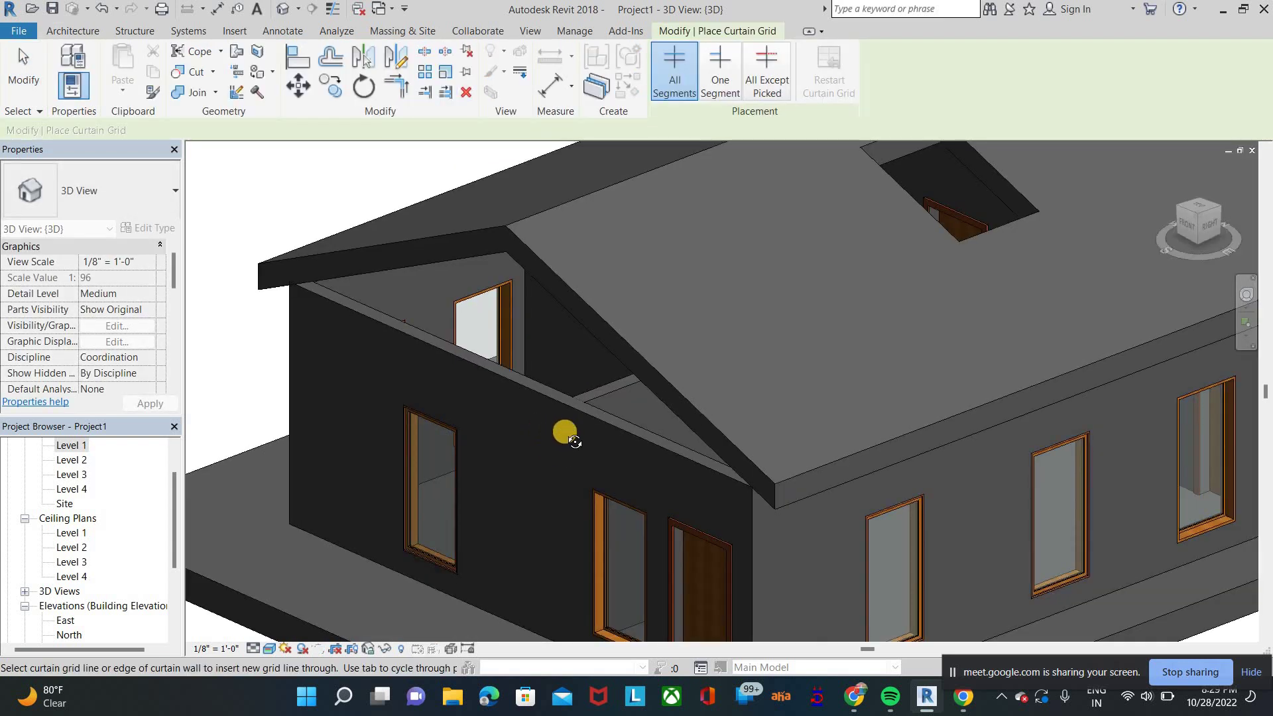
middle_click_drag(741, 366, 888, 373, "shift")
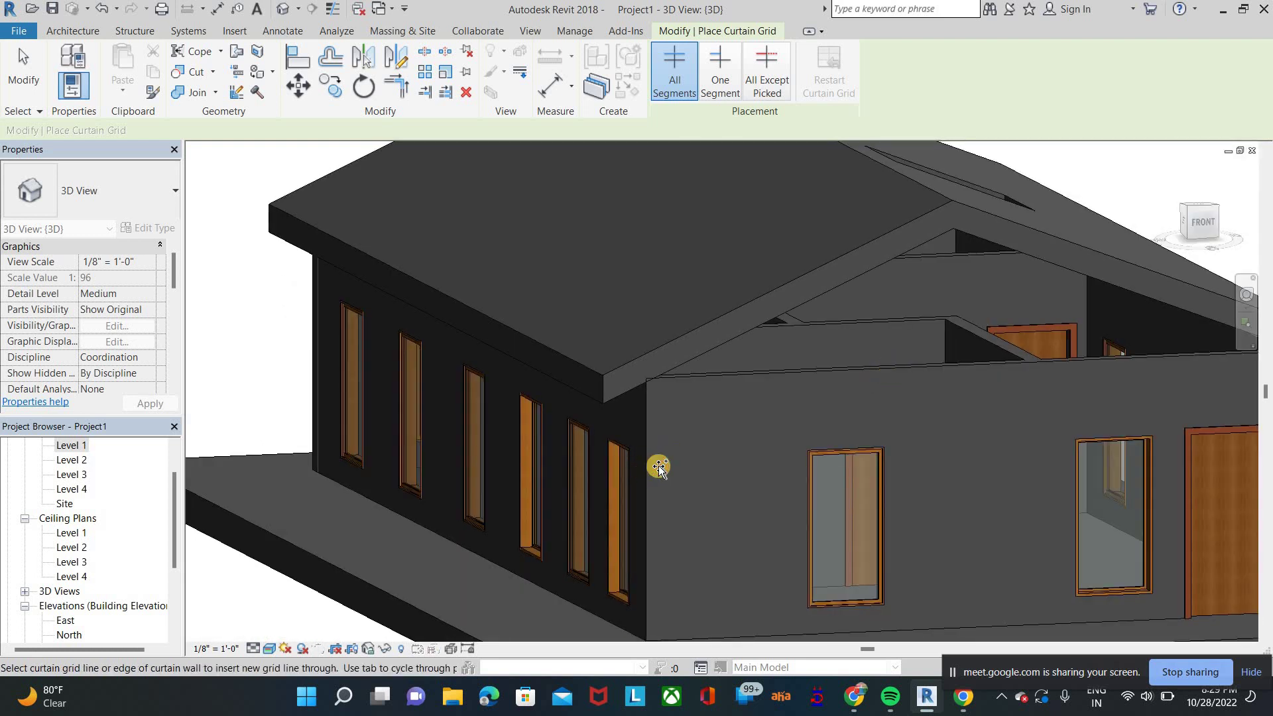
middle_click_drag(659, 464, 473, 56, "shift")
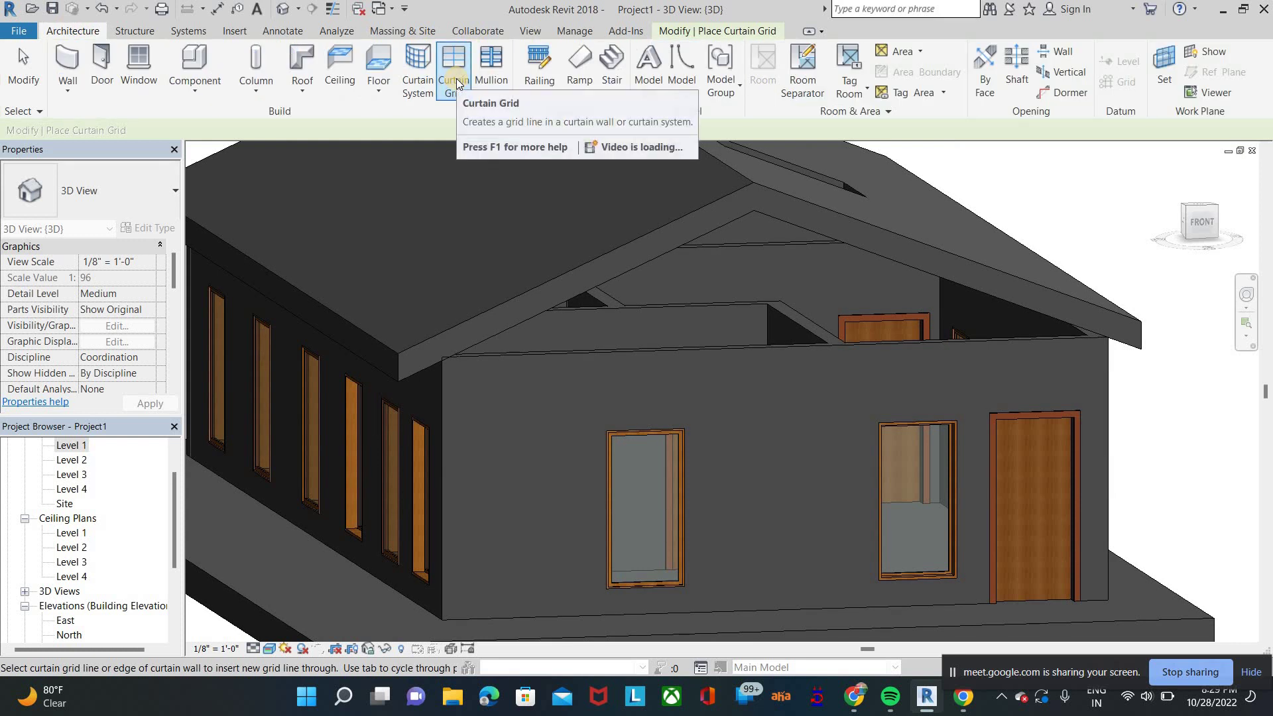
left_click(1168, 60)
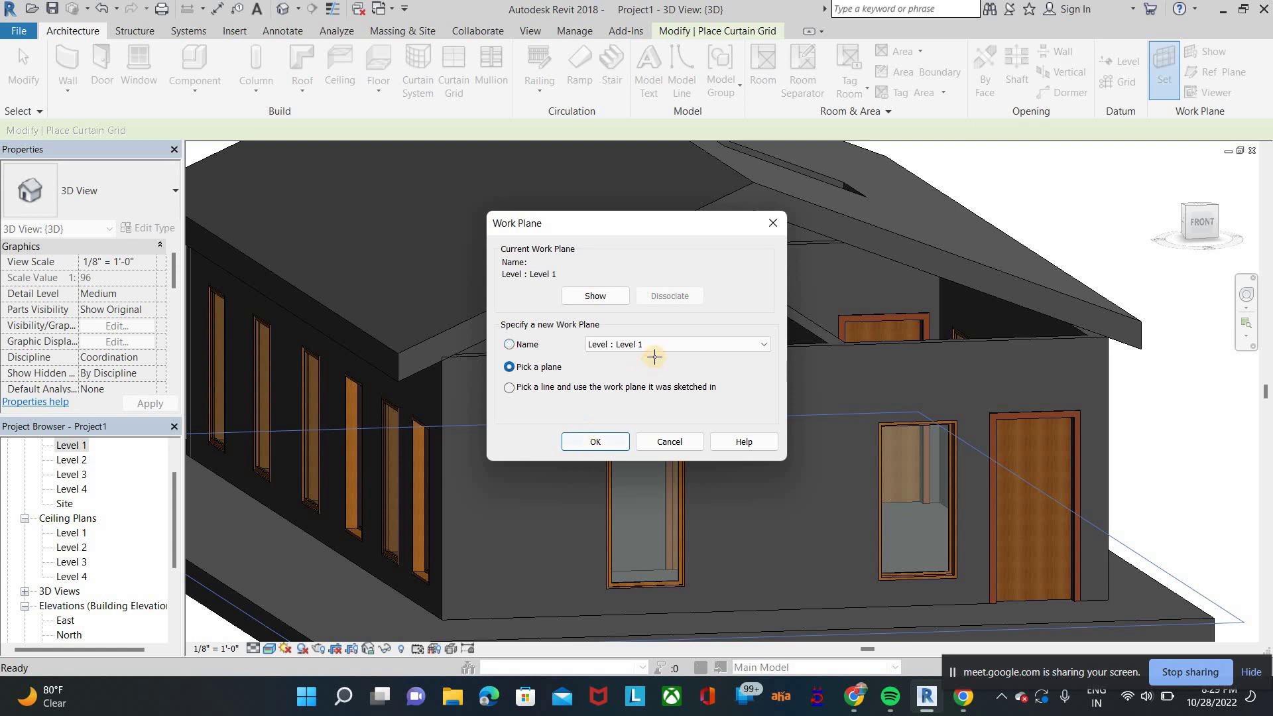
key("Return")
left_click(656, 353)
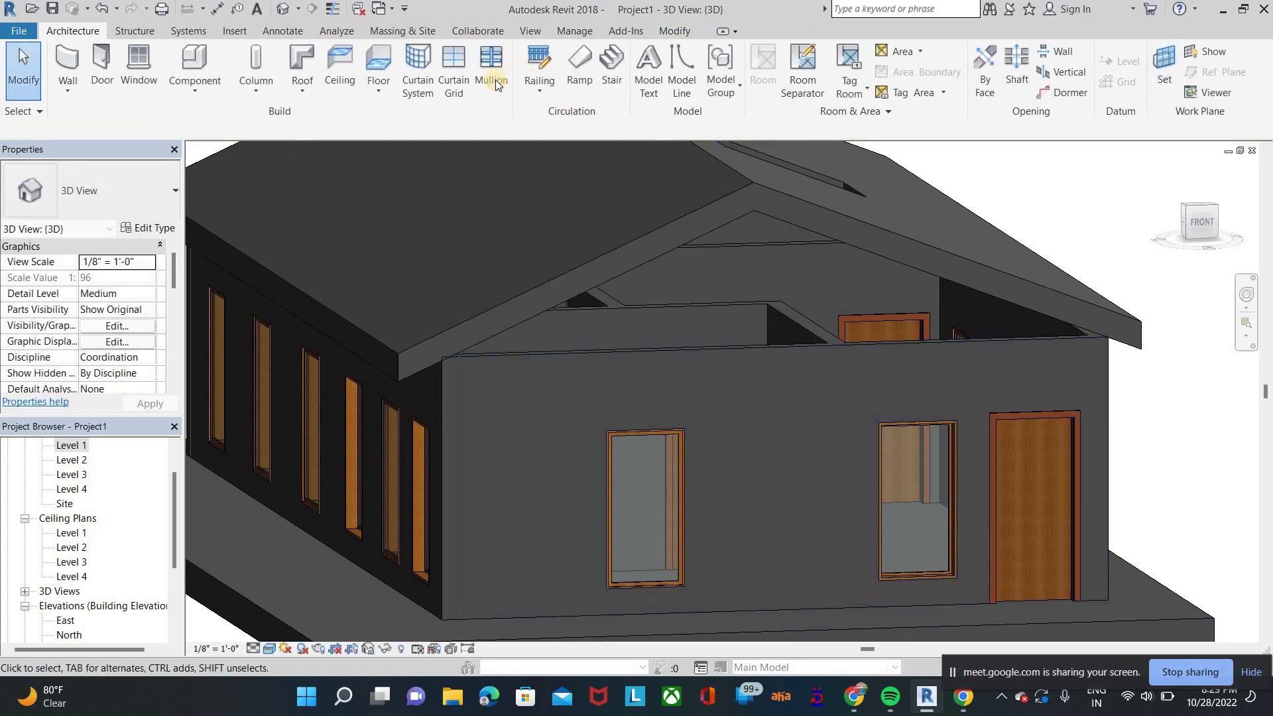
Step: Restart curtain grid placement, check the house in the East elevation, then return to Default 3D View
left_click(446, 78)
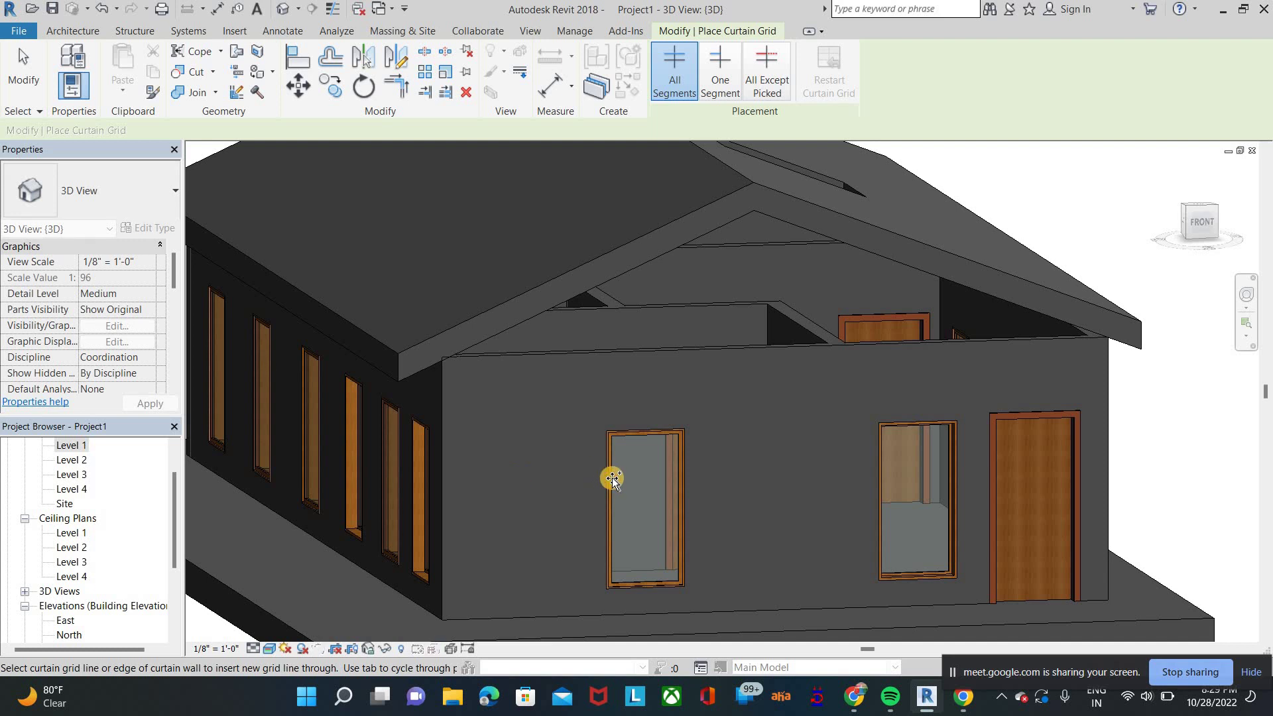
scroll(621, 462, "up", 2)
middle_click_drag(537, 162, 551, 141)
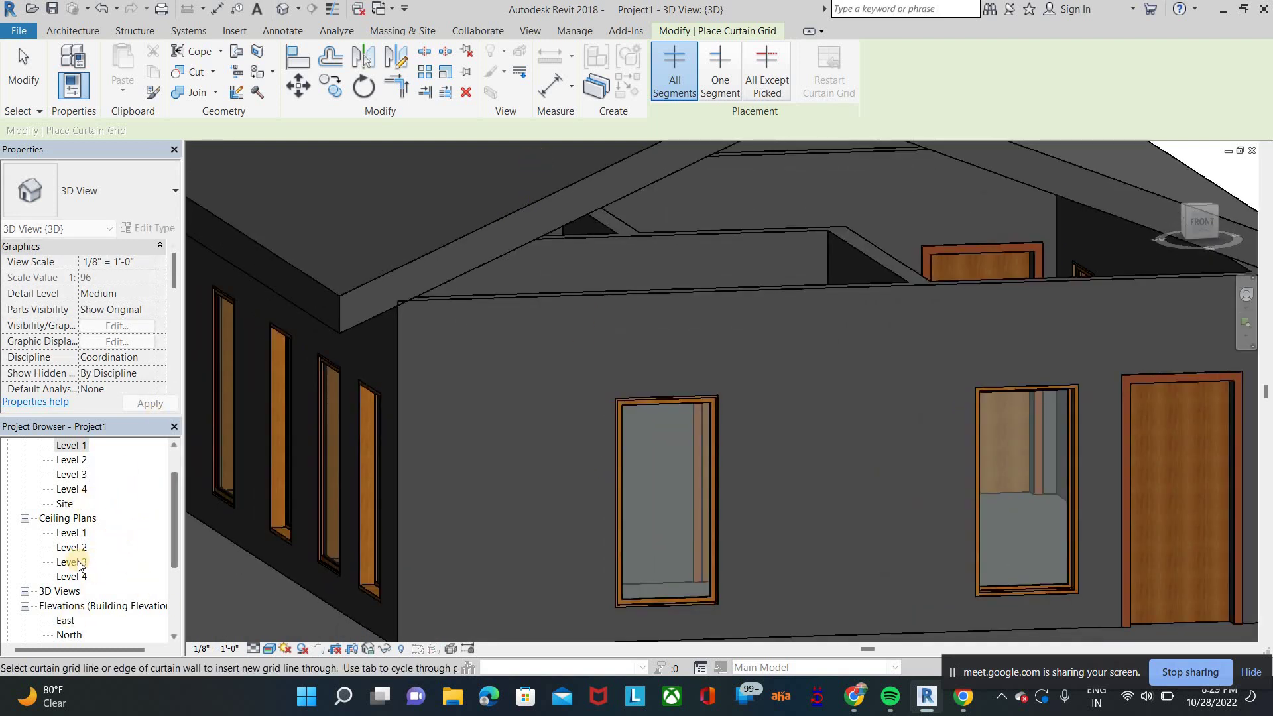
scroll(73, 560, "down", 2)
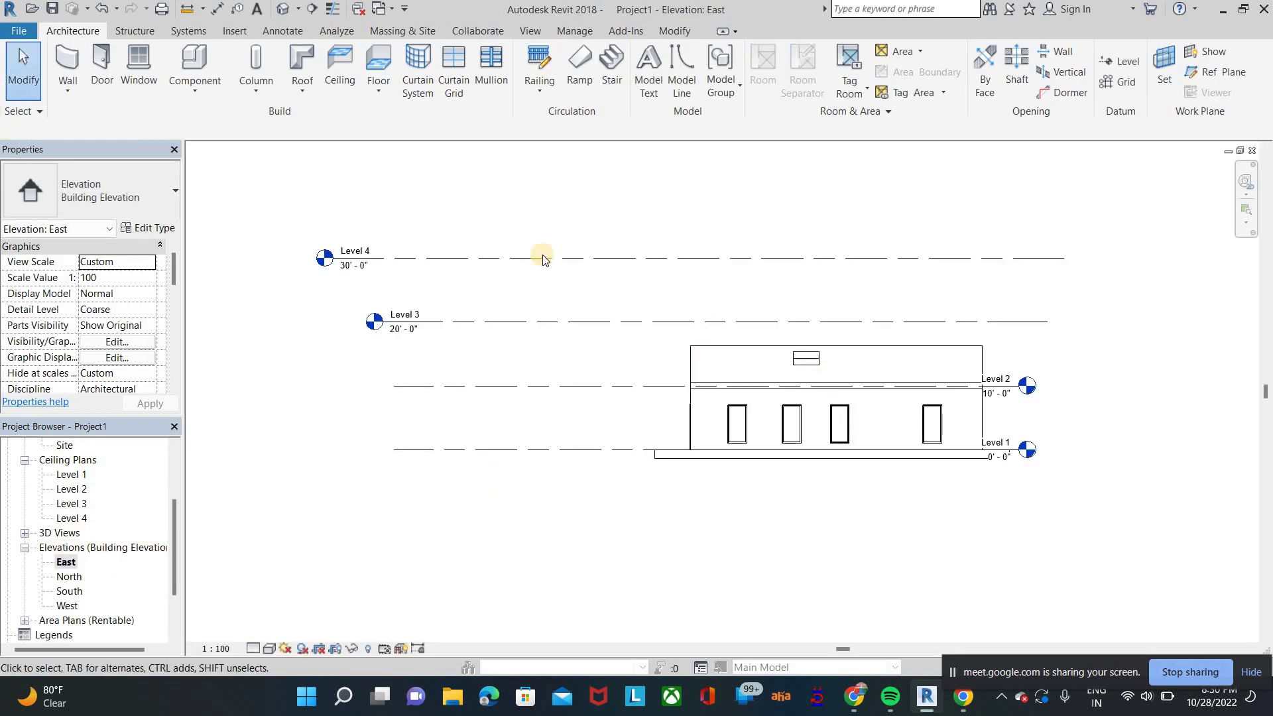
scroll(820, 374, "up", 2)
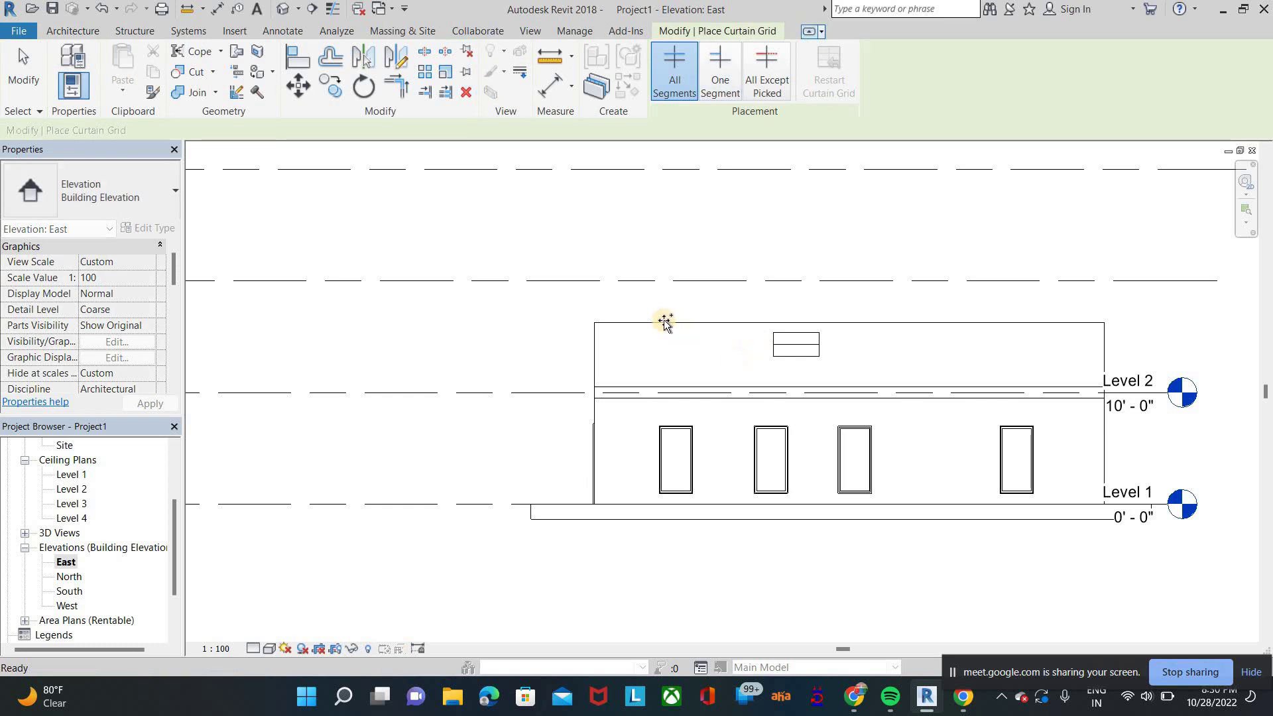
scroll(683, 376, "up", 2)
middle_click_drag(690, 375, 526, 295)
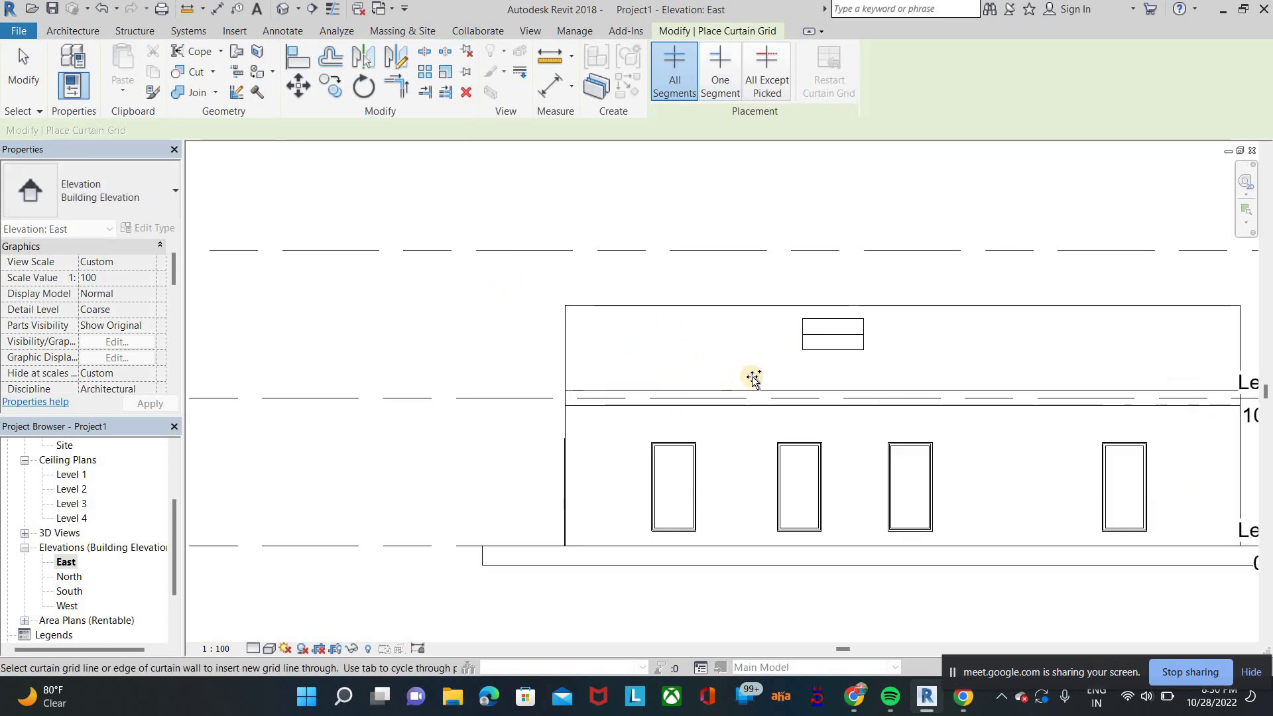
scroll(752, 371, "up", 1)
scroll(851, 425, "up", 1)
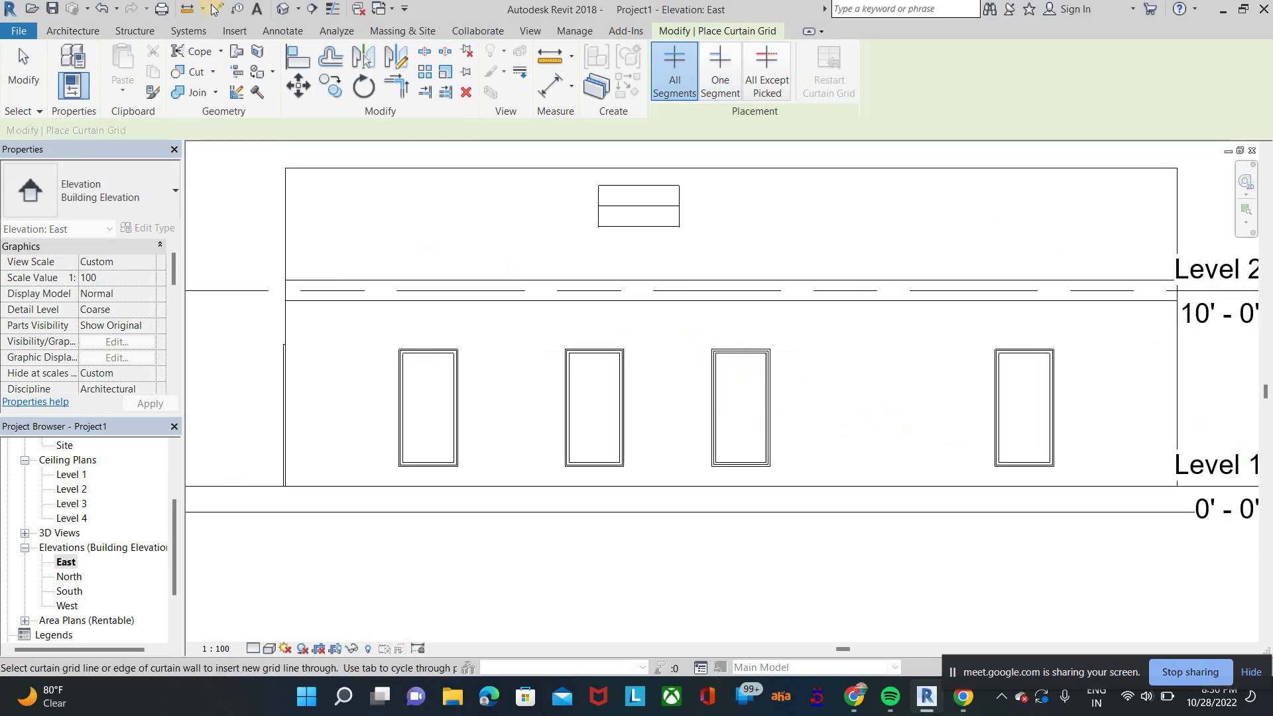
scroll(862, 424, "down", 2)
left_click(290, 18)
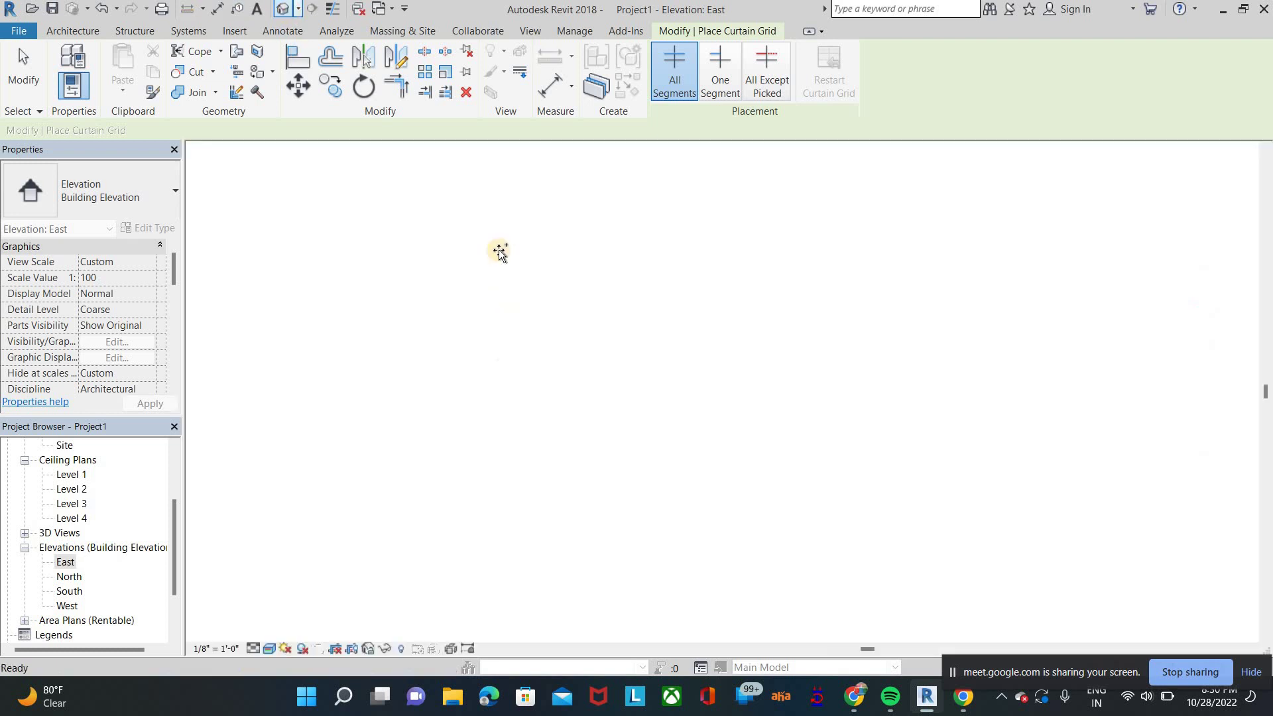
left_click(68, 31)
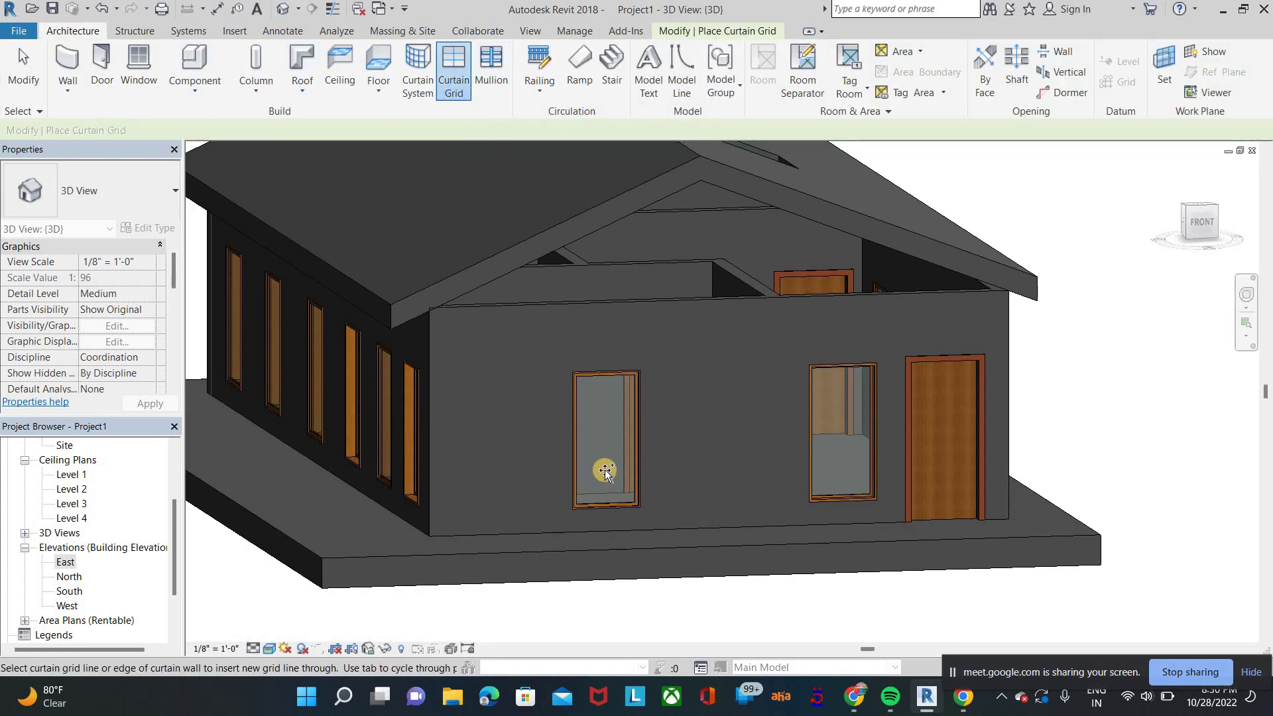
Step: Orbit to face the front wall and cancel the curtain grid placement
scroll(605, 470, "up", 2)
middle_click_drag(673, 411, 1206, 403, "shift")
right_click(1207, 404)
left_click(1206, 405)
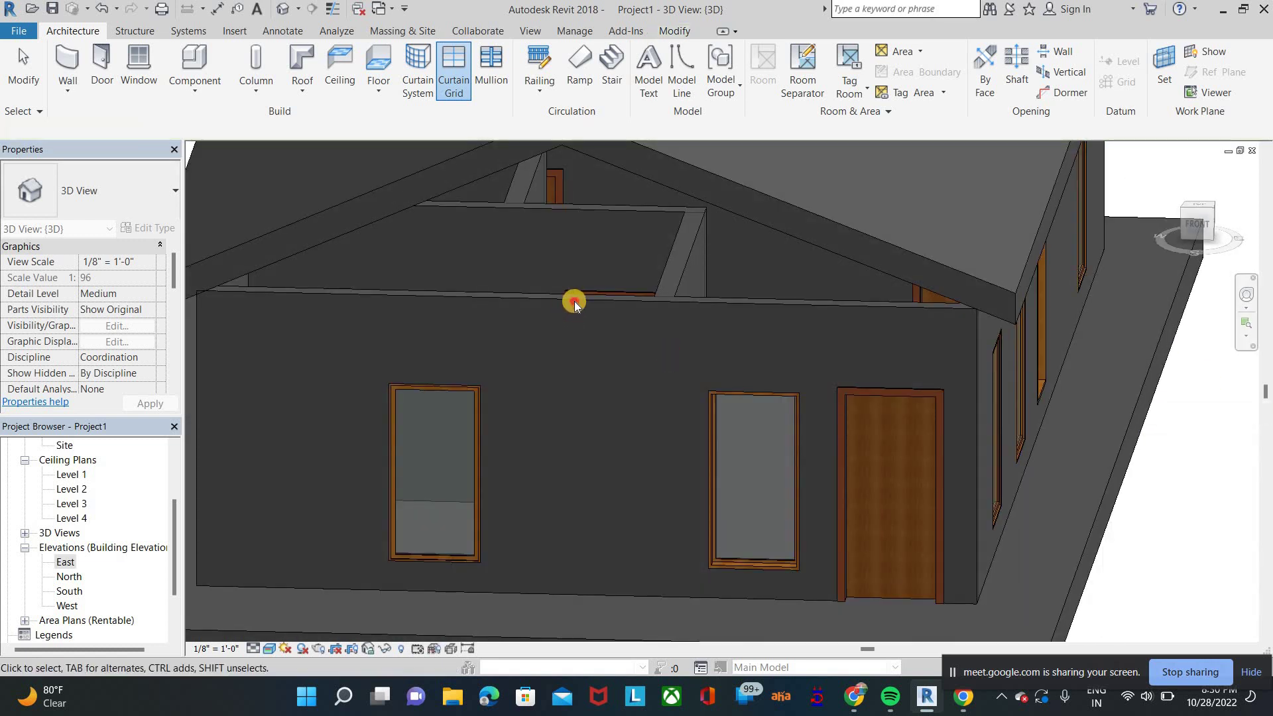
Step: Sketch a rectangular opening in the front wall's profile, then open the Level 1 plan
left_click(574, 301)
left_click(683, 90)
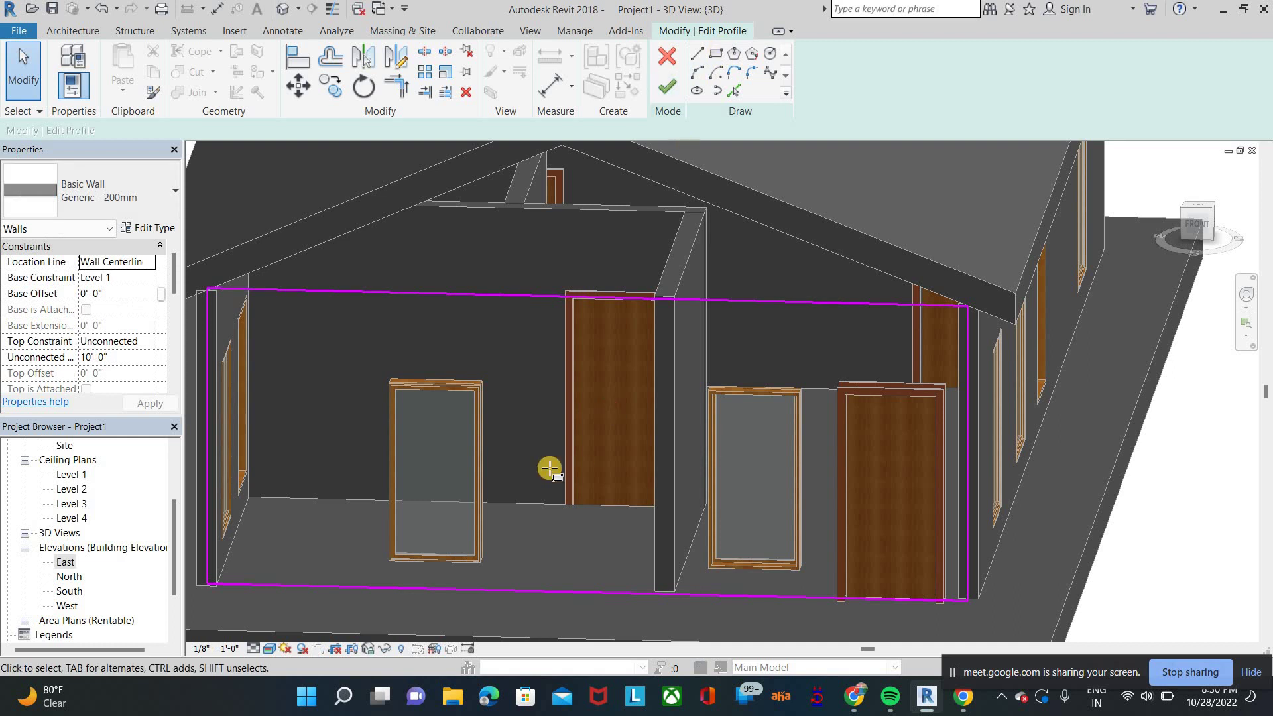
left_click(523, 382)
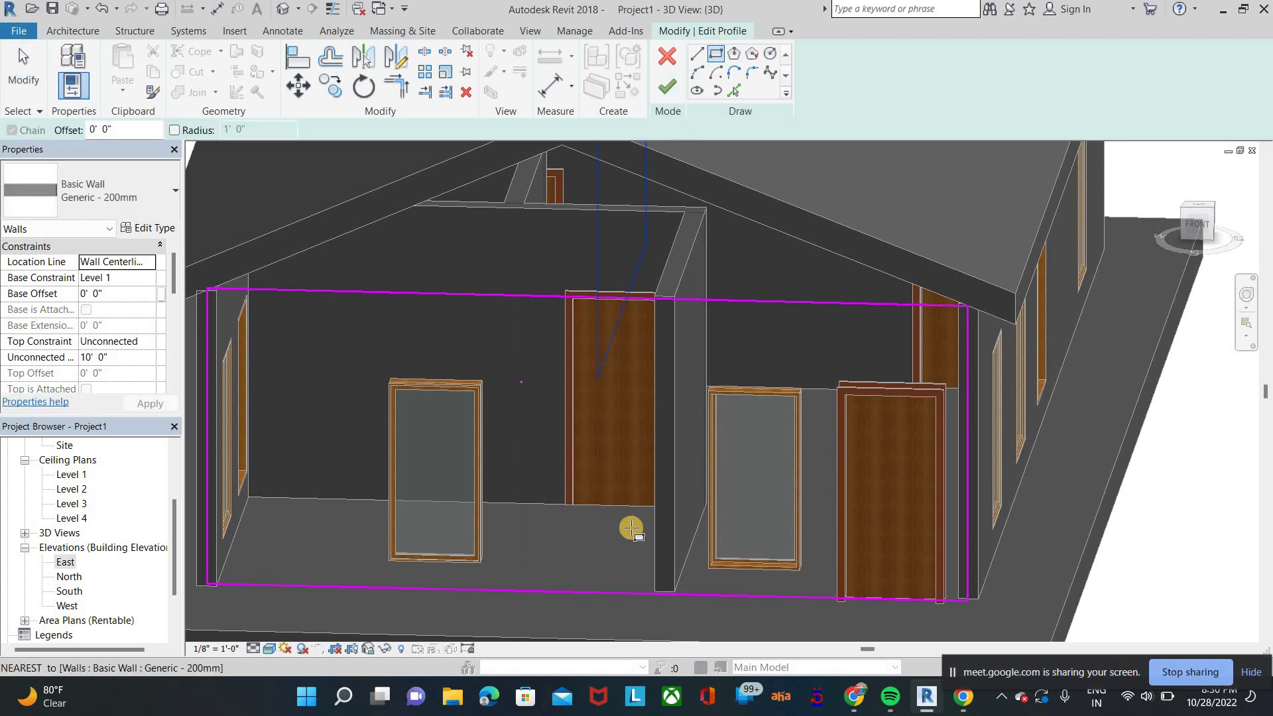
left_click(662, 89)
left_click(1147, 575)
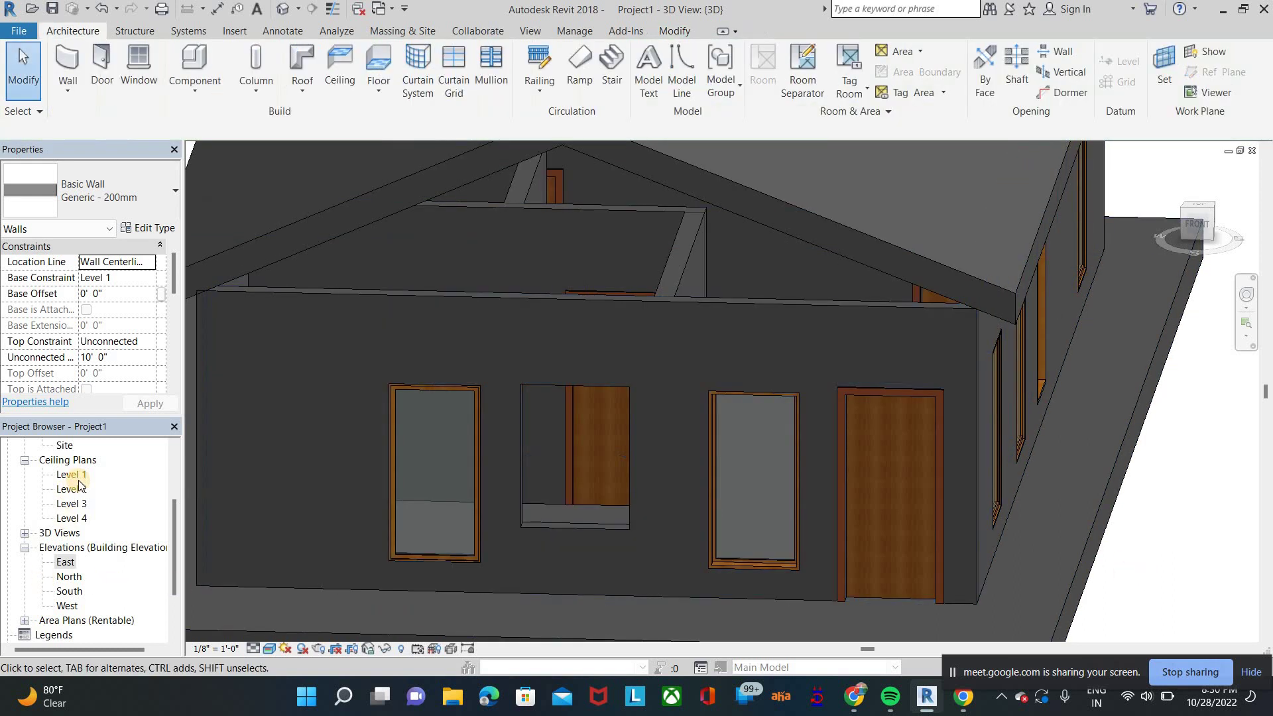
scroll(79, 483, "up", 2)
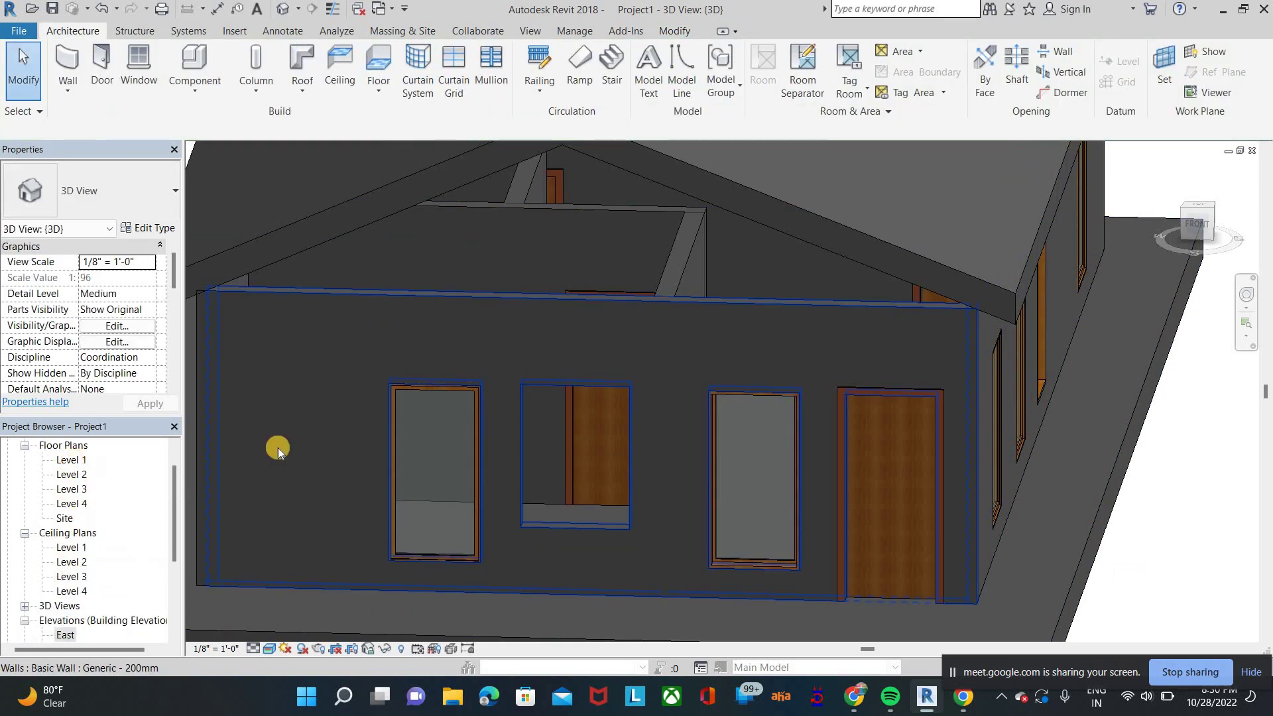
double_click(71, 460)
Step: Draw a Curtain Wall type wall (WA) across the front wall opening on Level 1
scroll(624, 385, "up", 1)
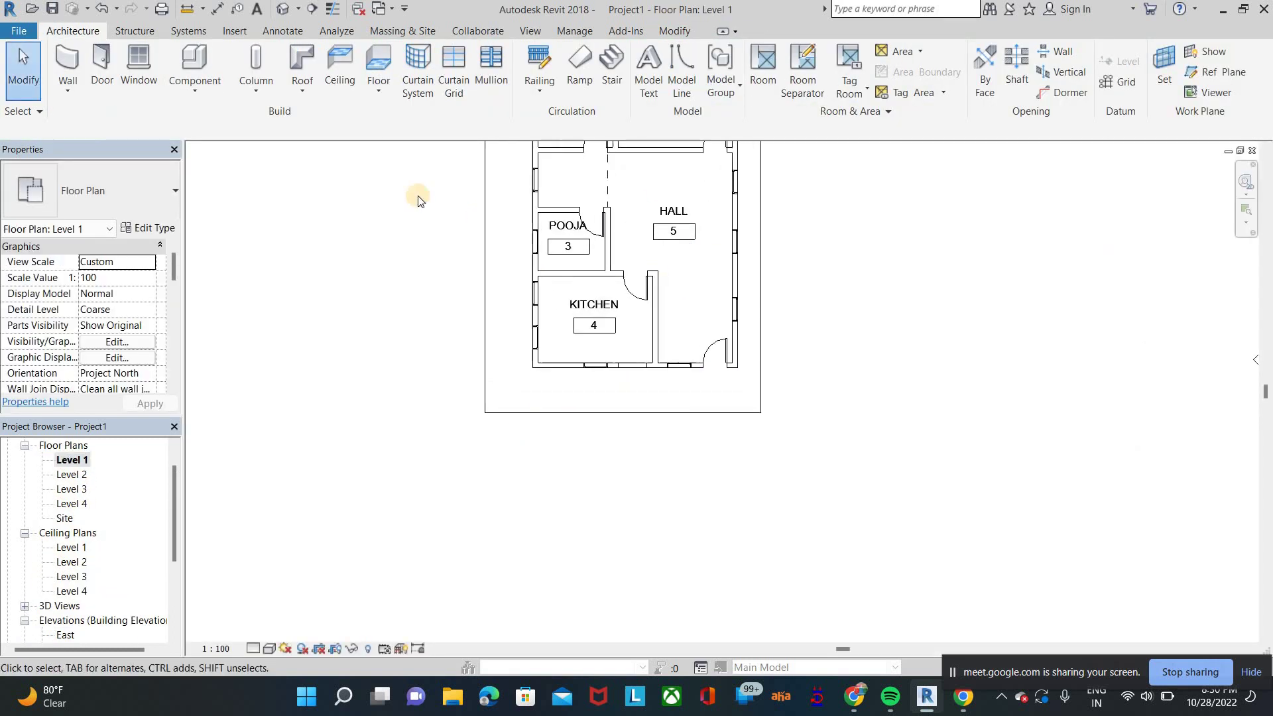
scroll(653, 323, "up", 4)
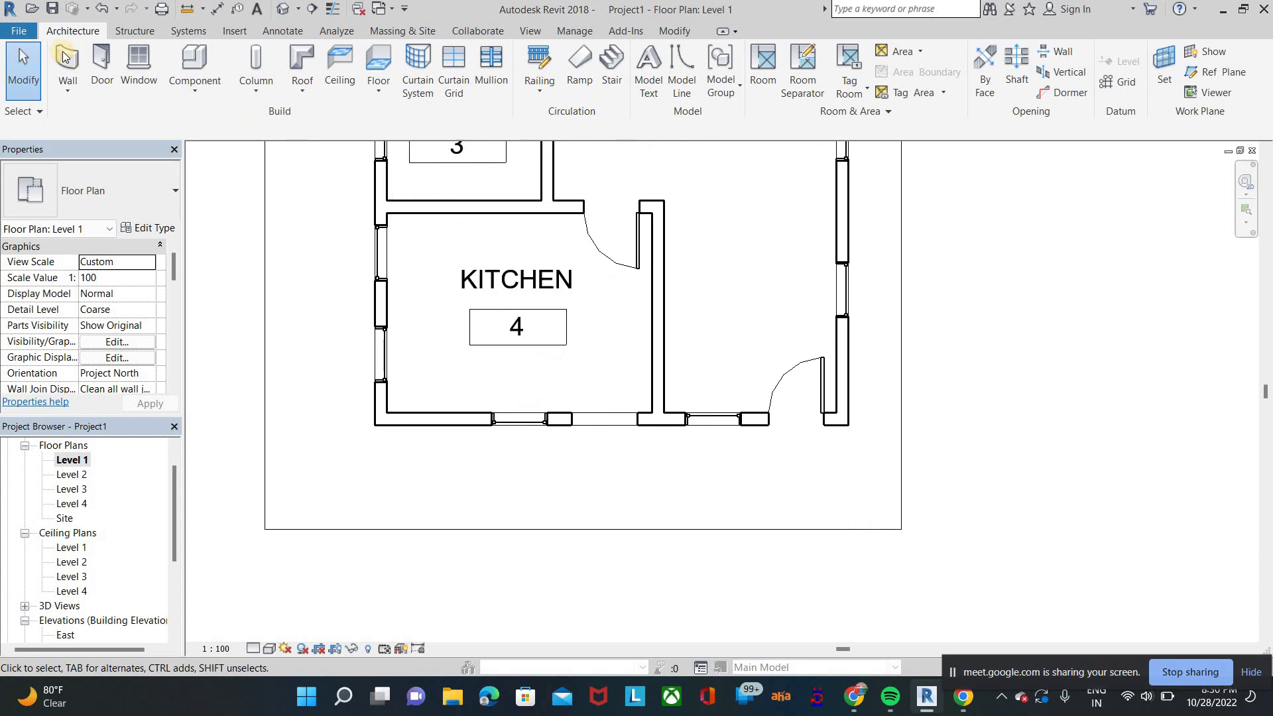
key("w")
key("a")
left_click(99, 193)
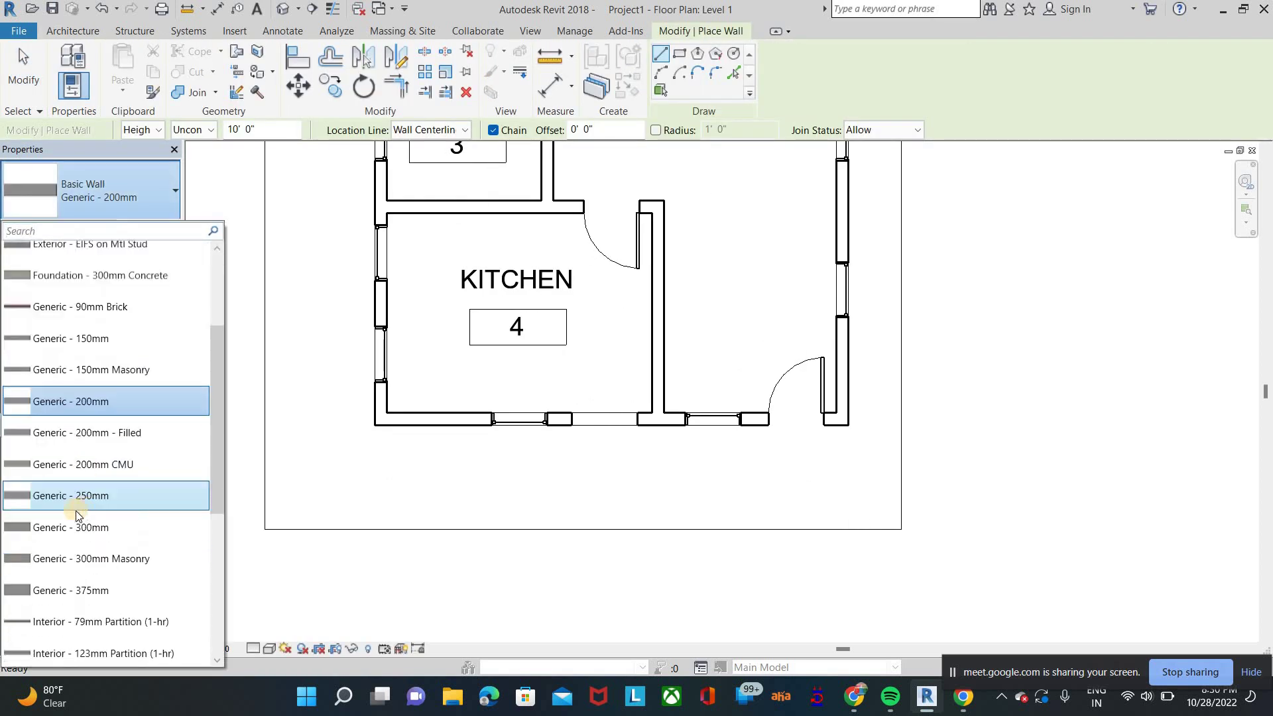
scroll(76, 516, "down", 5)
left_click(93, 554)
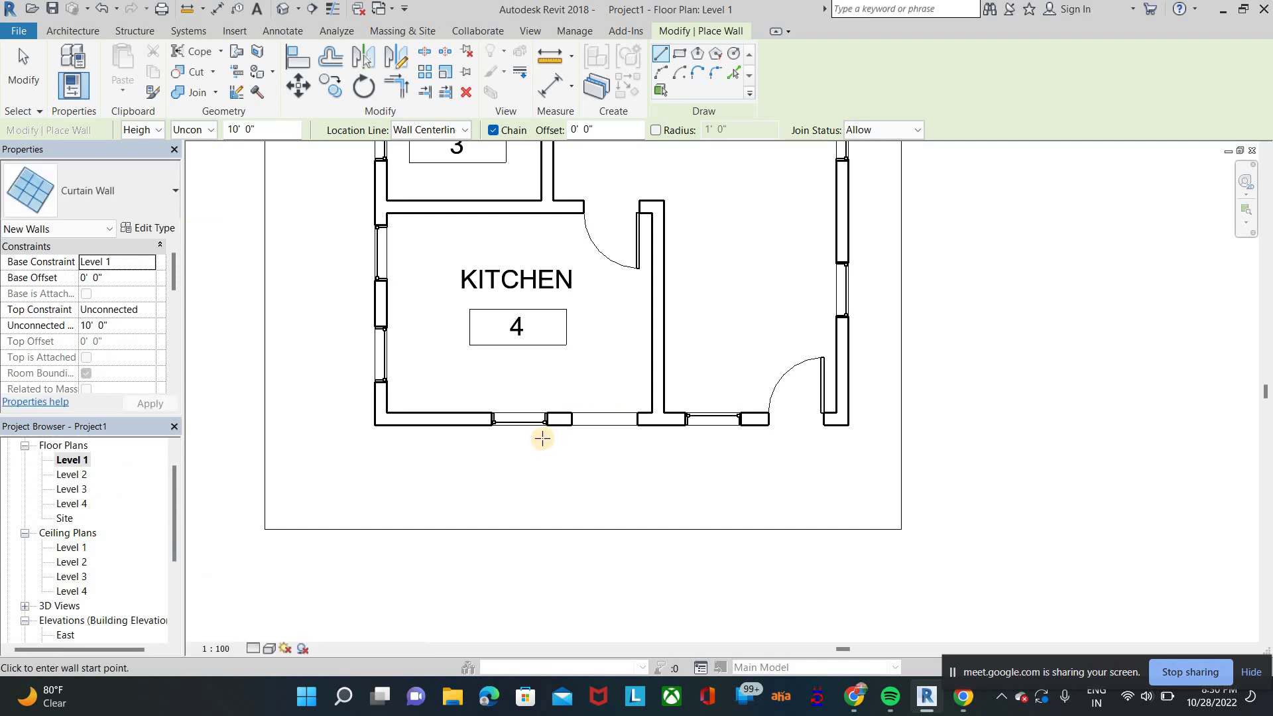
scroll(542, 438, "up", 3)
left_click(670, 432)
left_click(539, 432)
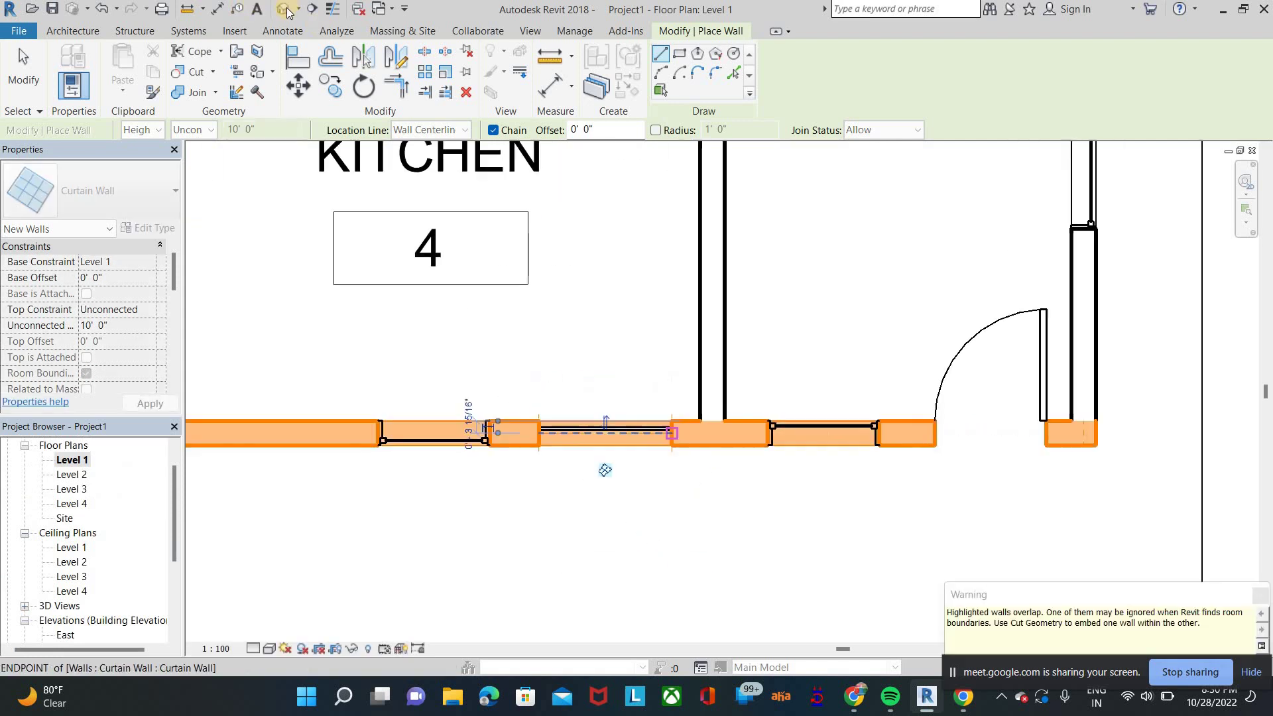
Step: Switch to the default 3D view, exit the wall tool, and start Curtain Grid
left_click(285, 9)
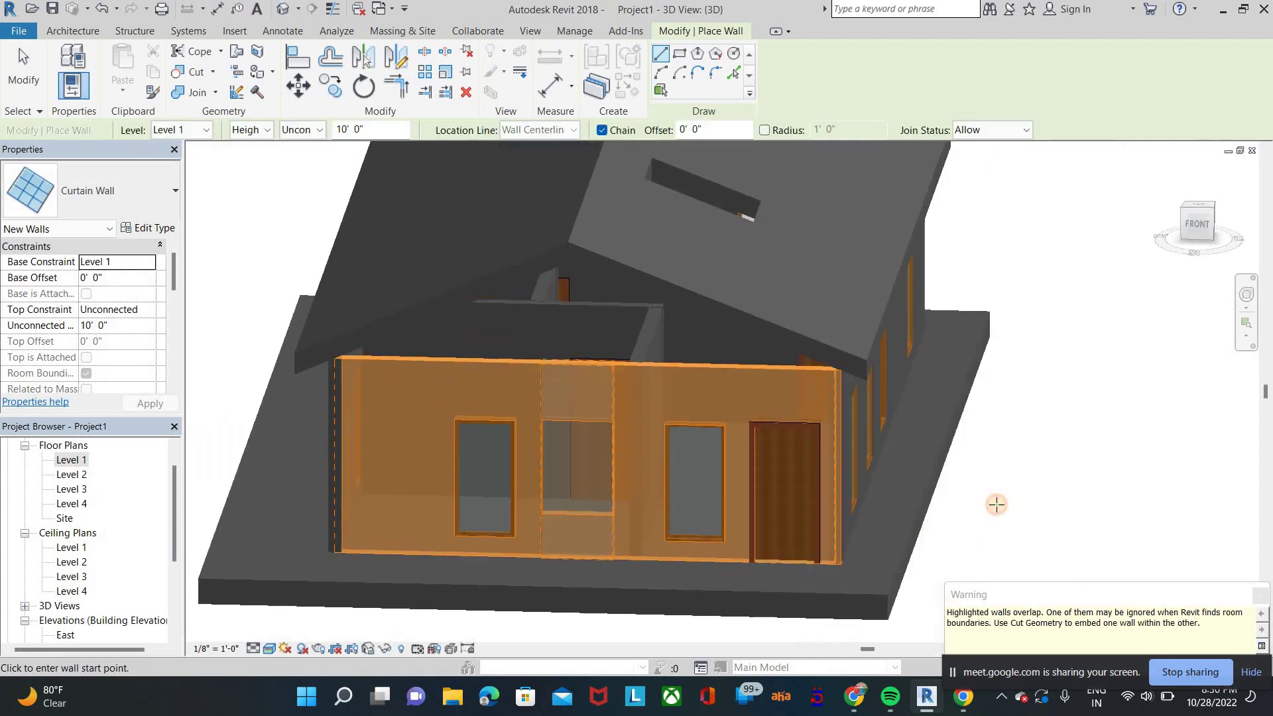
left_click(996, 504)
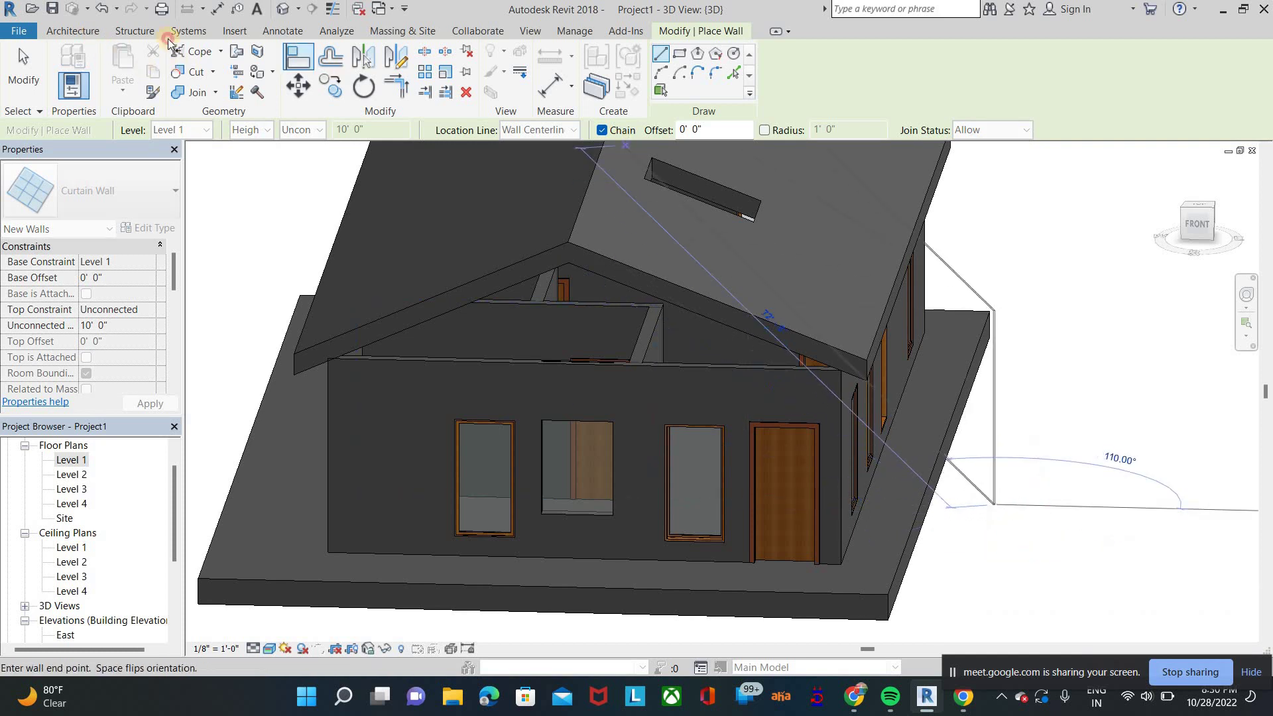
left_click(73, 31)
left_click(453, 71)
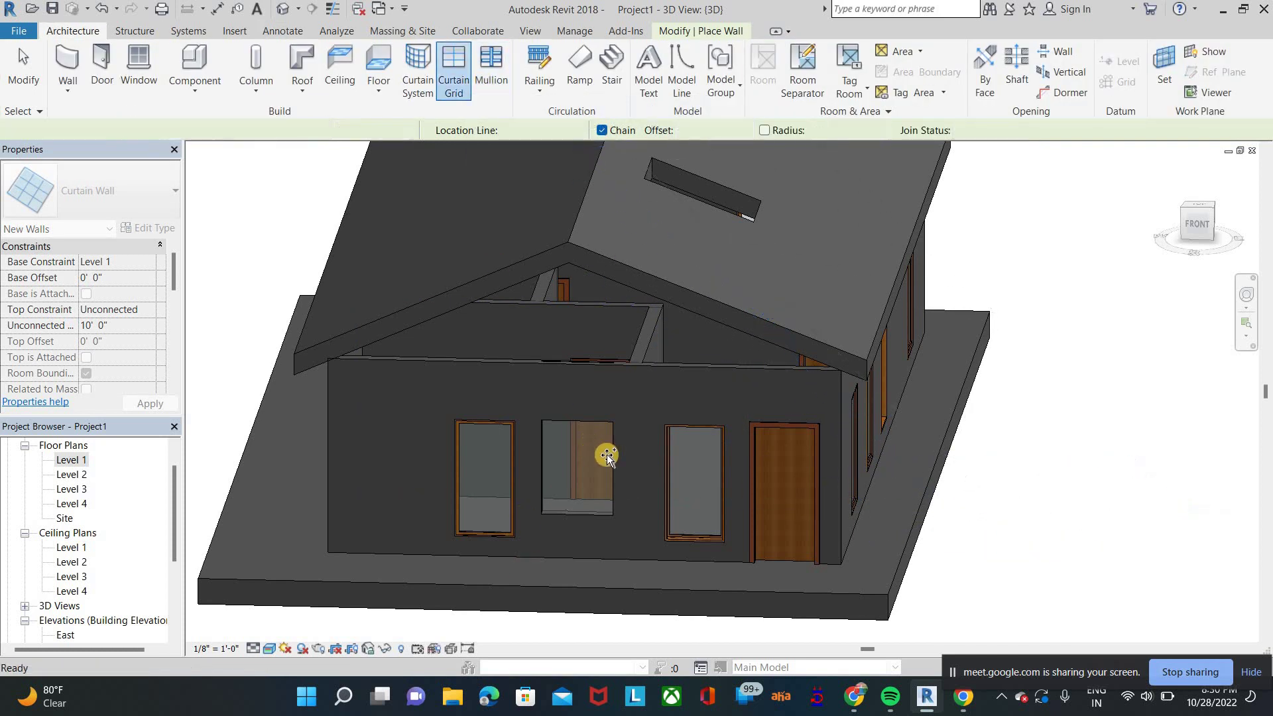
Step: Add four horizontal grid lines and one central vertical line, then start a mullion there
scroll(606, 454, "up", 4)
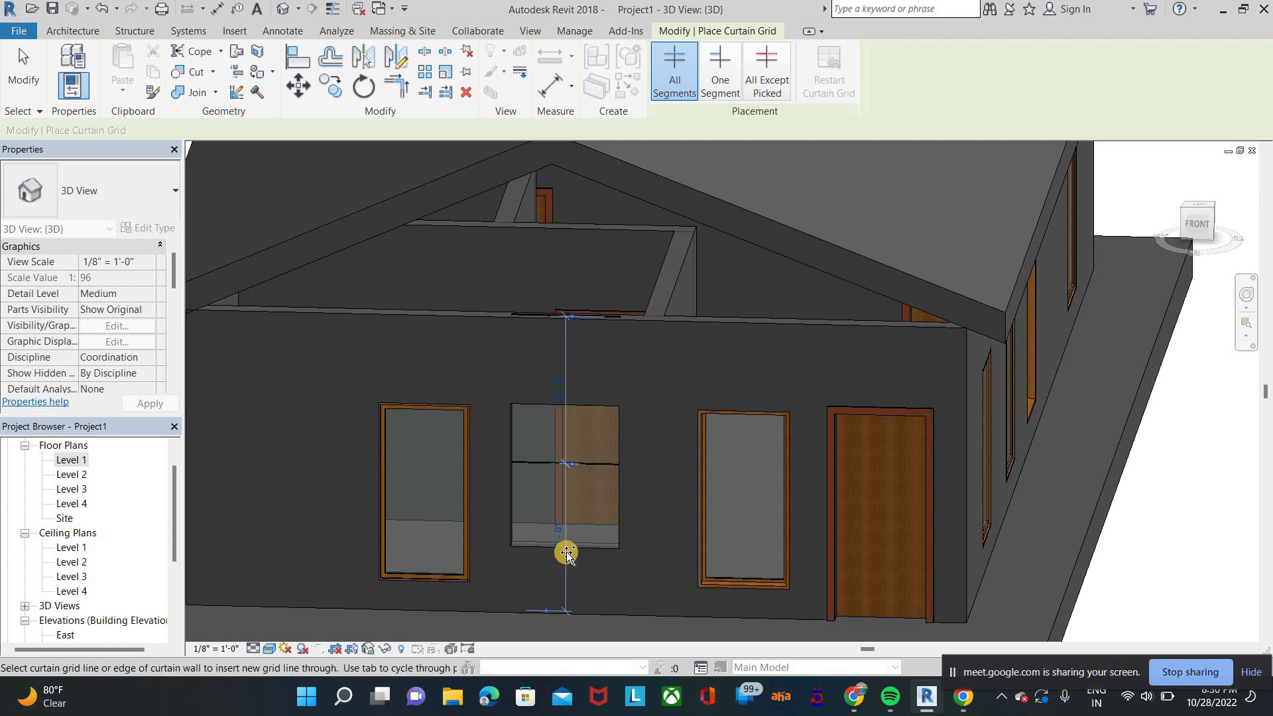
scroll(564, 541, "up", 3)
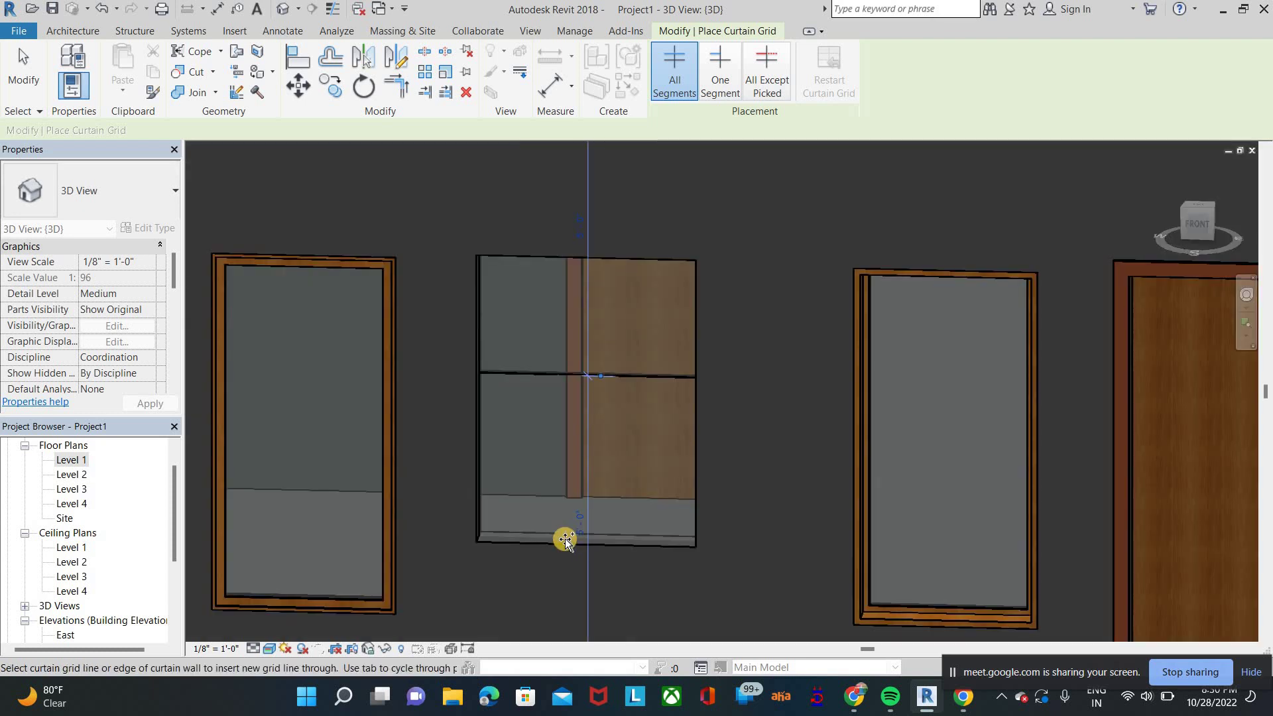
left_click(478, 468)
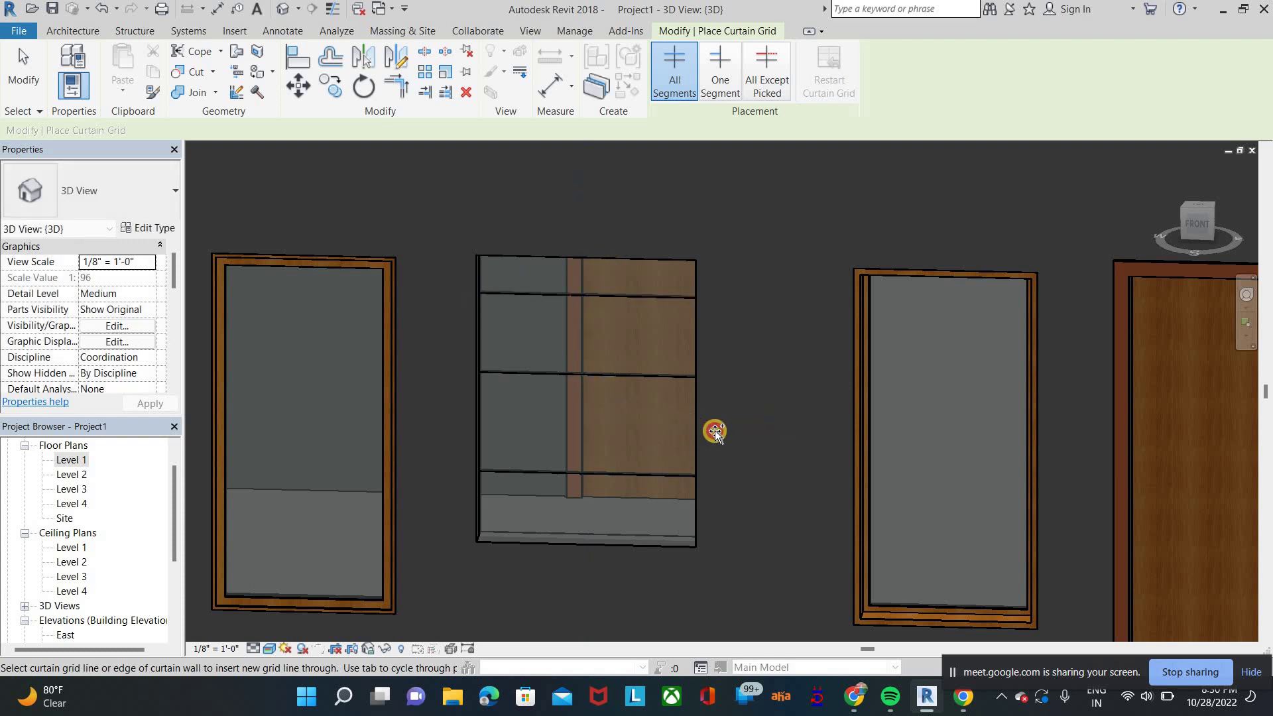
left_click(689, 425)
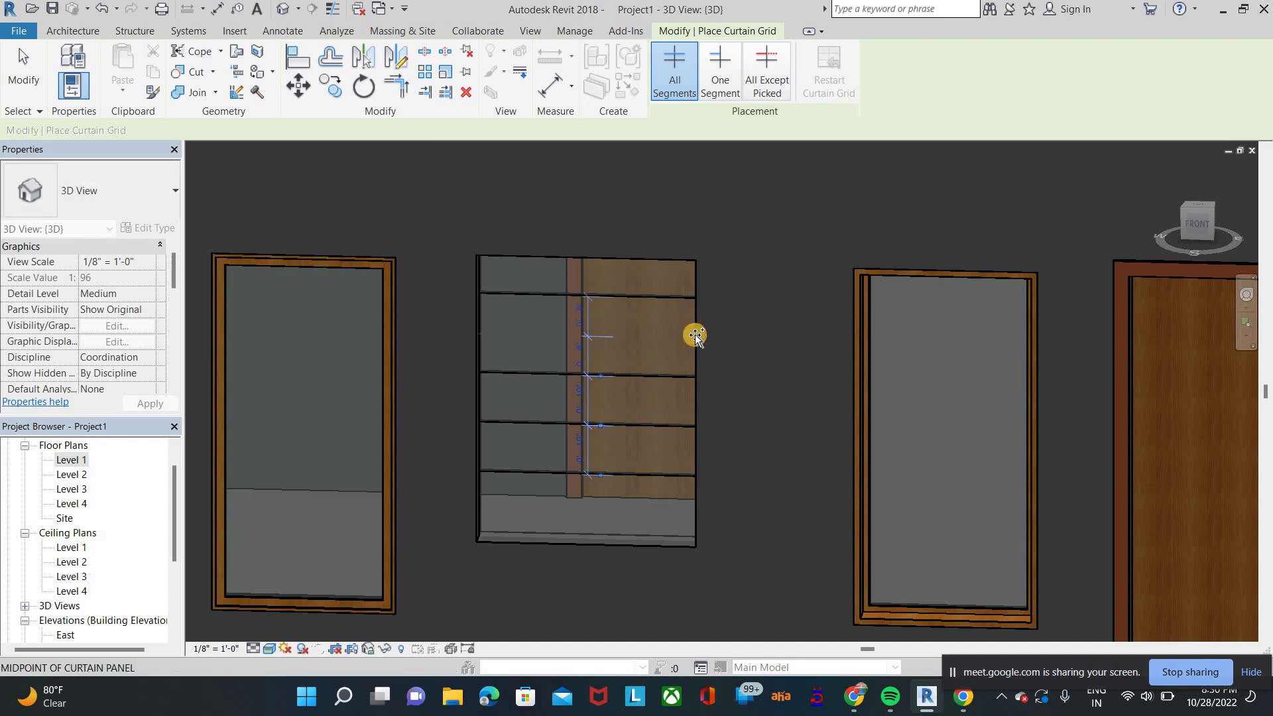
left_click(695, 335)
left_click(697, 509)
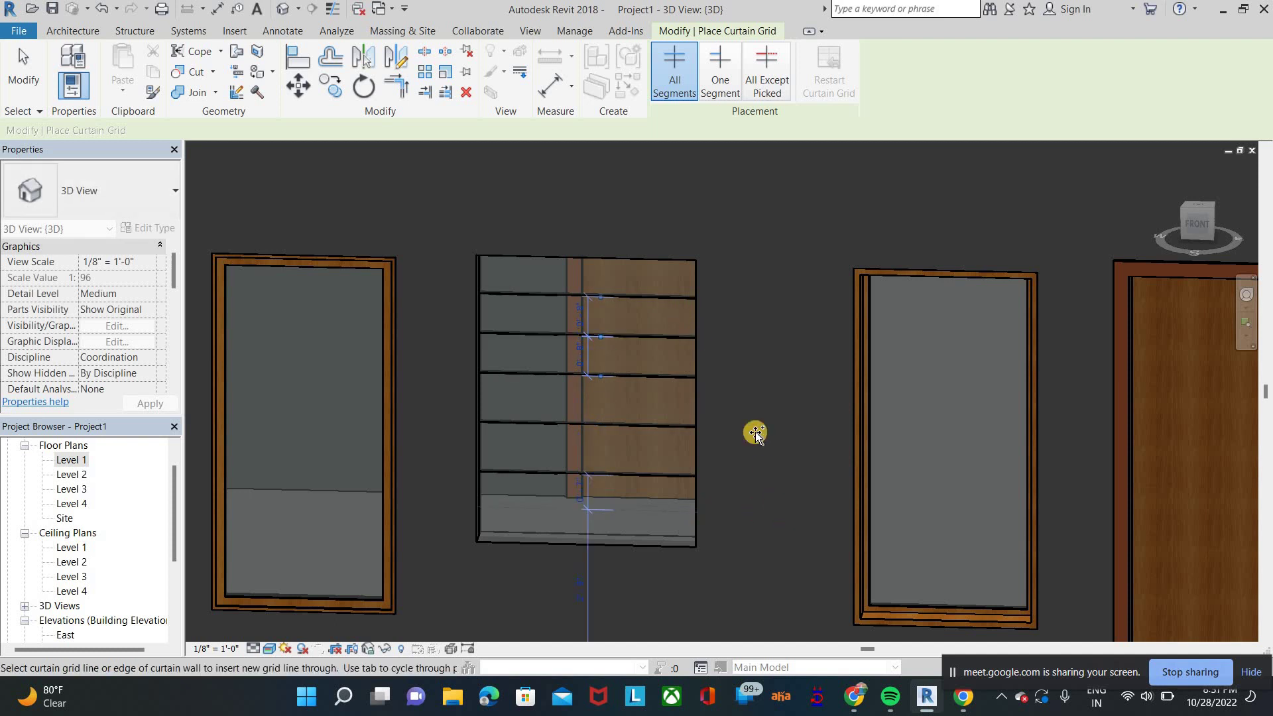
left_click(584, 424)
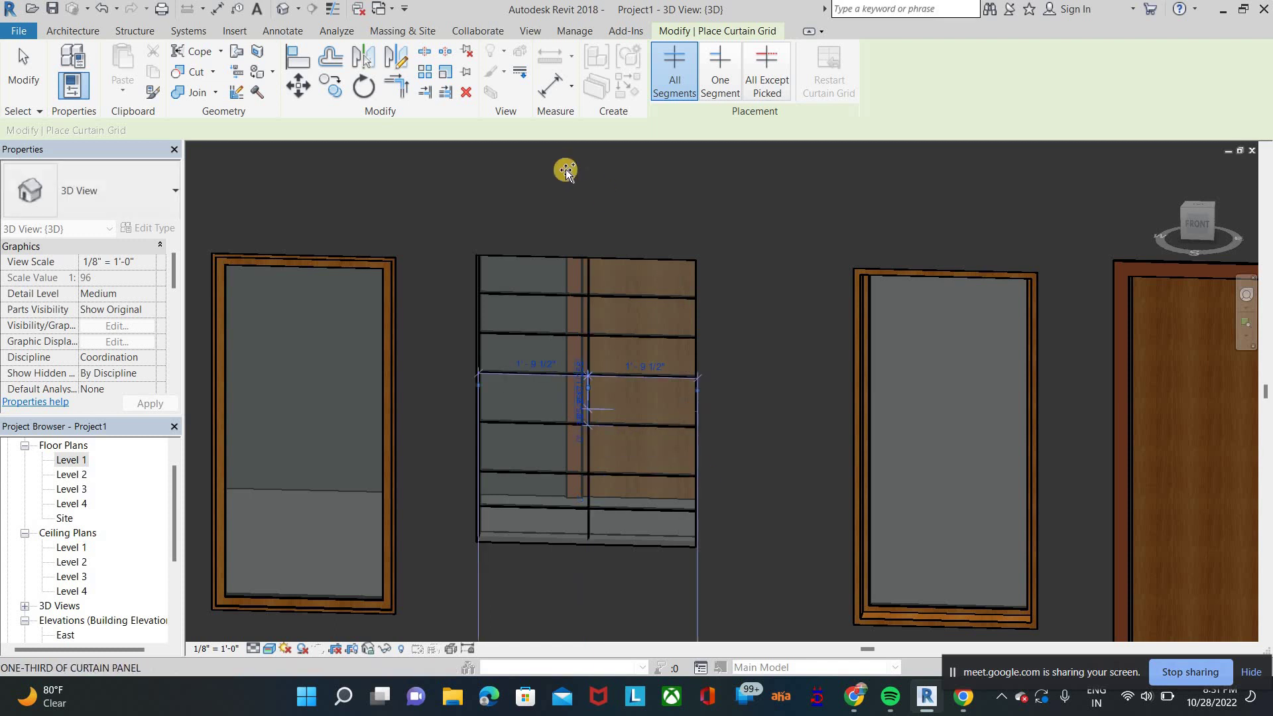
left_click(73, 30)
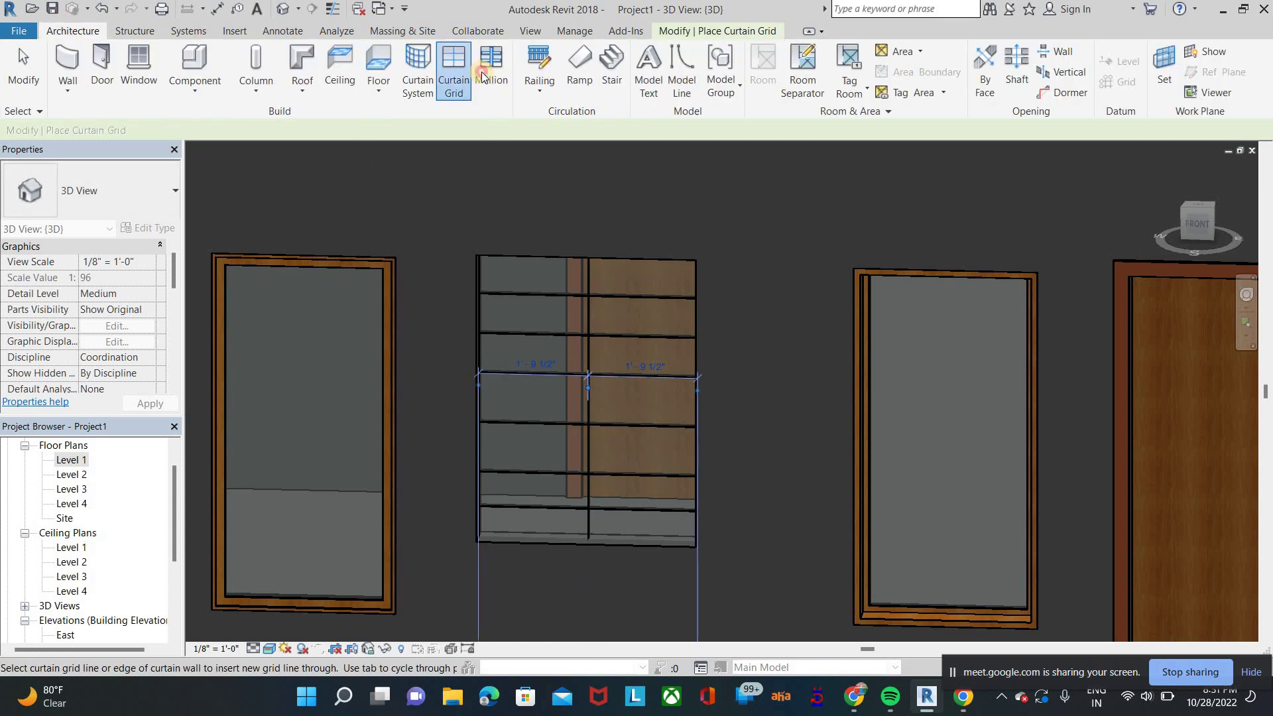
left_click(584, 291)
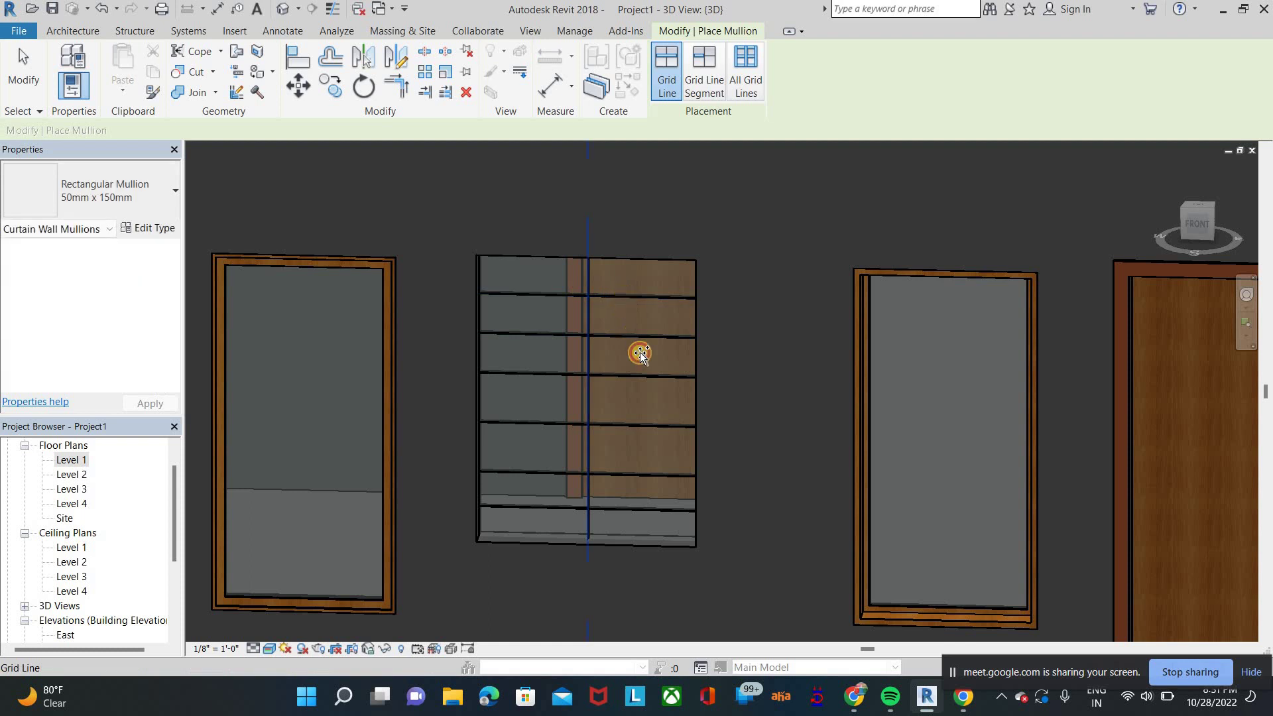
Step: Add mullions on the six horizontal grid lines and the window's left and top edges
left_click(642, 297)
left_click(641, 337)
left_click(641, 376)
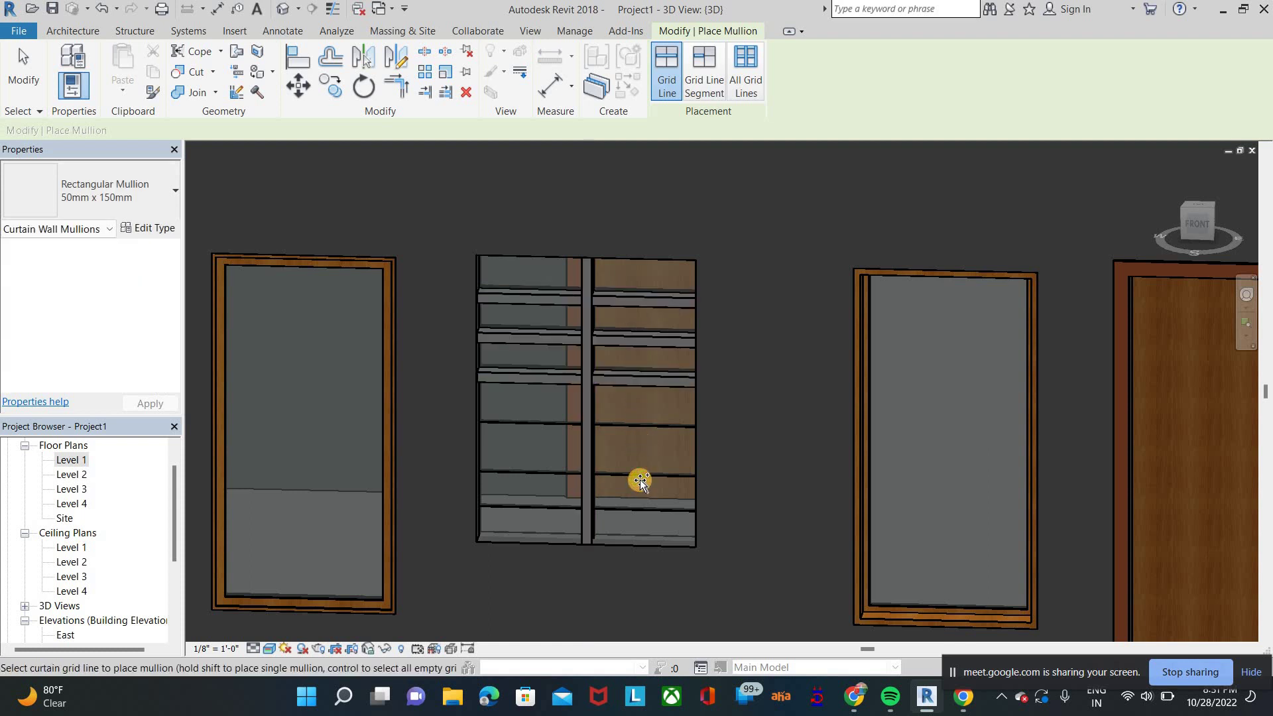
left_click(639, 425)
left_click(638, 478)
left_click(635, 508)
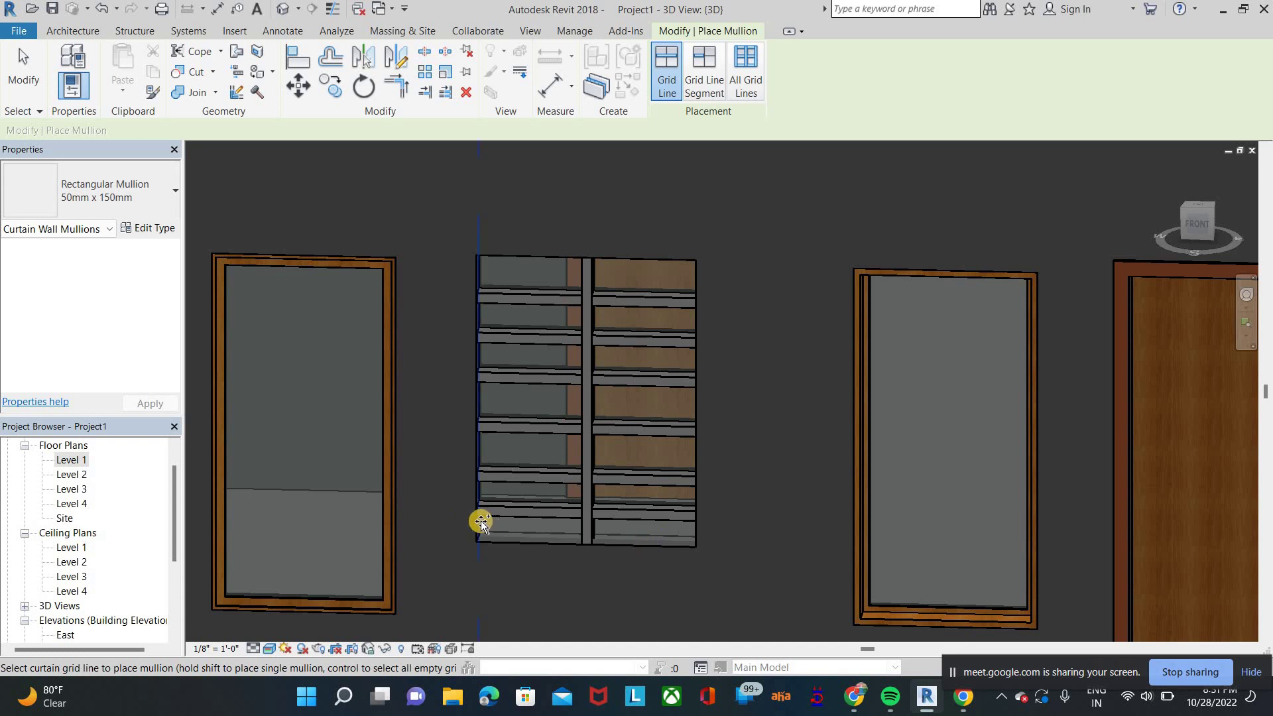
left_click(535, 259)
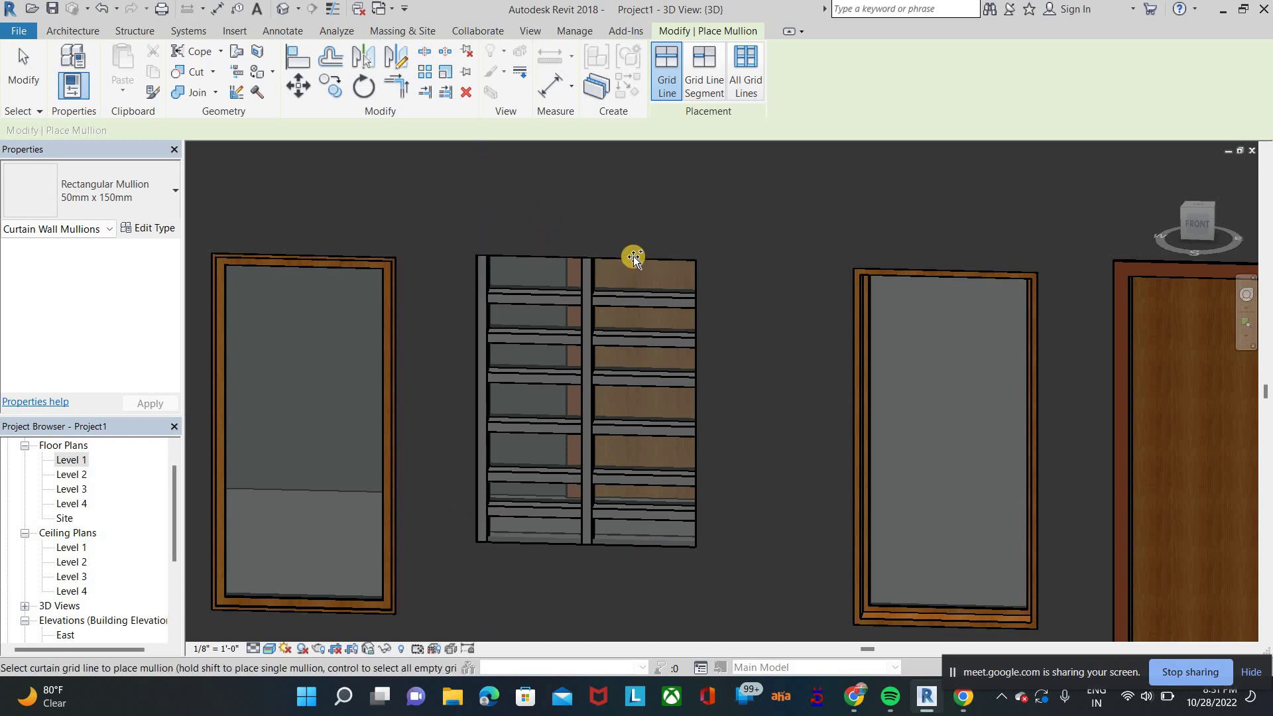
left_click(632, 260)
Step: Add mullions on all five segments of the window's right edge
middle_click_drag(653, 276, 1000, 291, "shift")
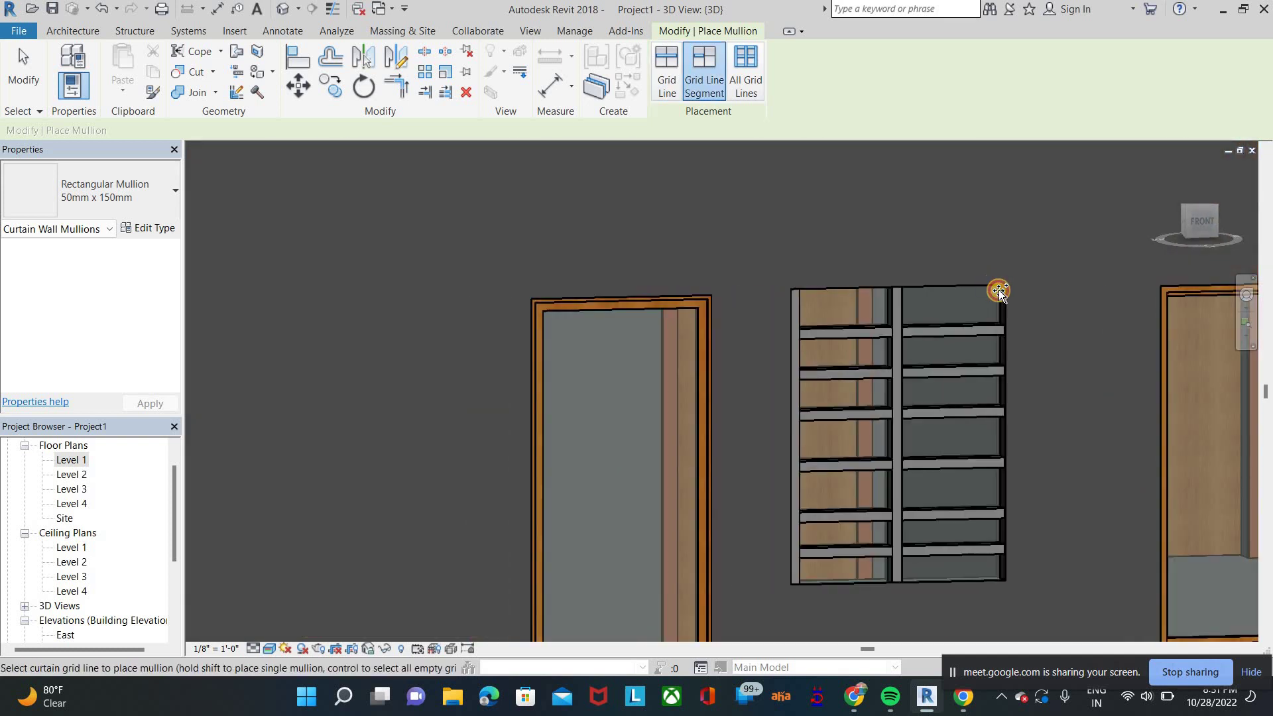
left_click(1004, 305)
left_click(1002, 364)
left_click(1003, 397)
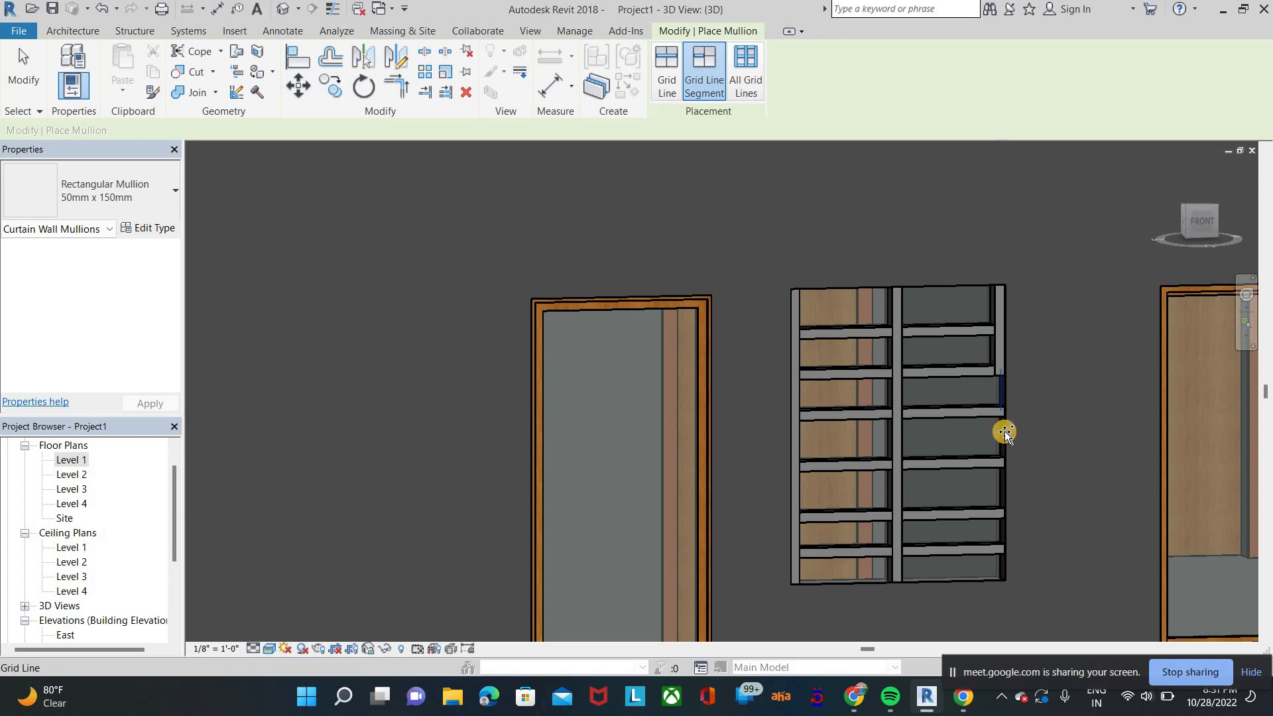
left_click(1003, 488)
left_click(997, 534)
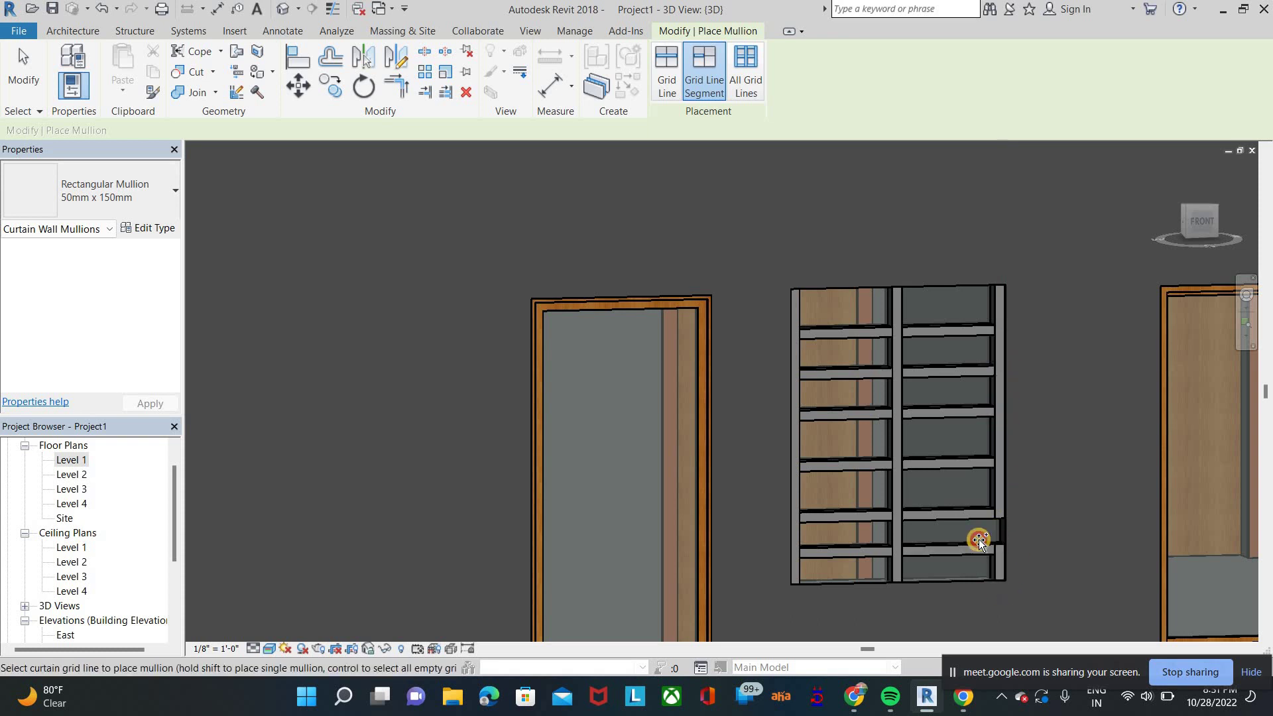
Step: Orbit to inspect the framed house, finish the mullions, and switch to the Google Meet call
middle_click_drag(833, 369, 861, 307, "shift")
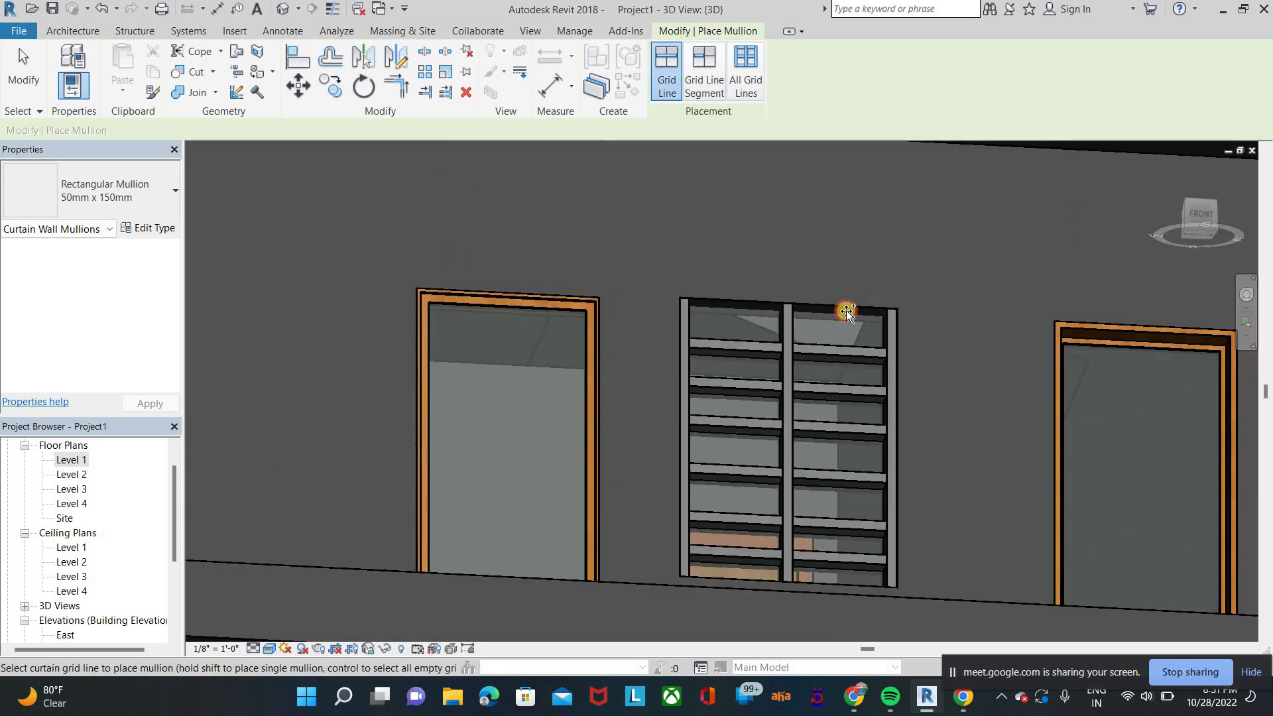
scroll(795, 400, "down", 8)
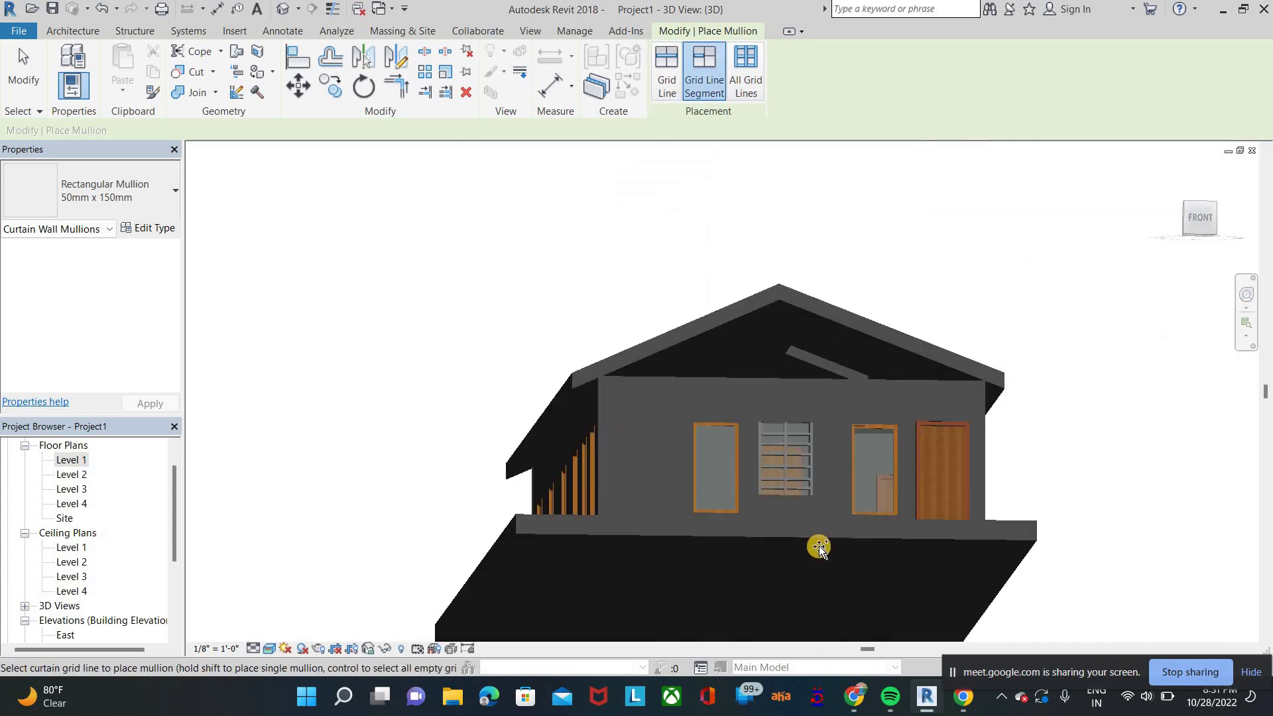
middle_click_drag(826, 319, 809, 549, "shift")
middle_click_drag(808, 549, 779, 423)
scroll(778, 423, "up", 3)
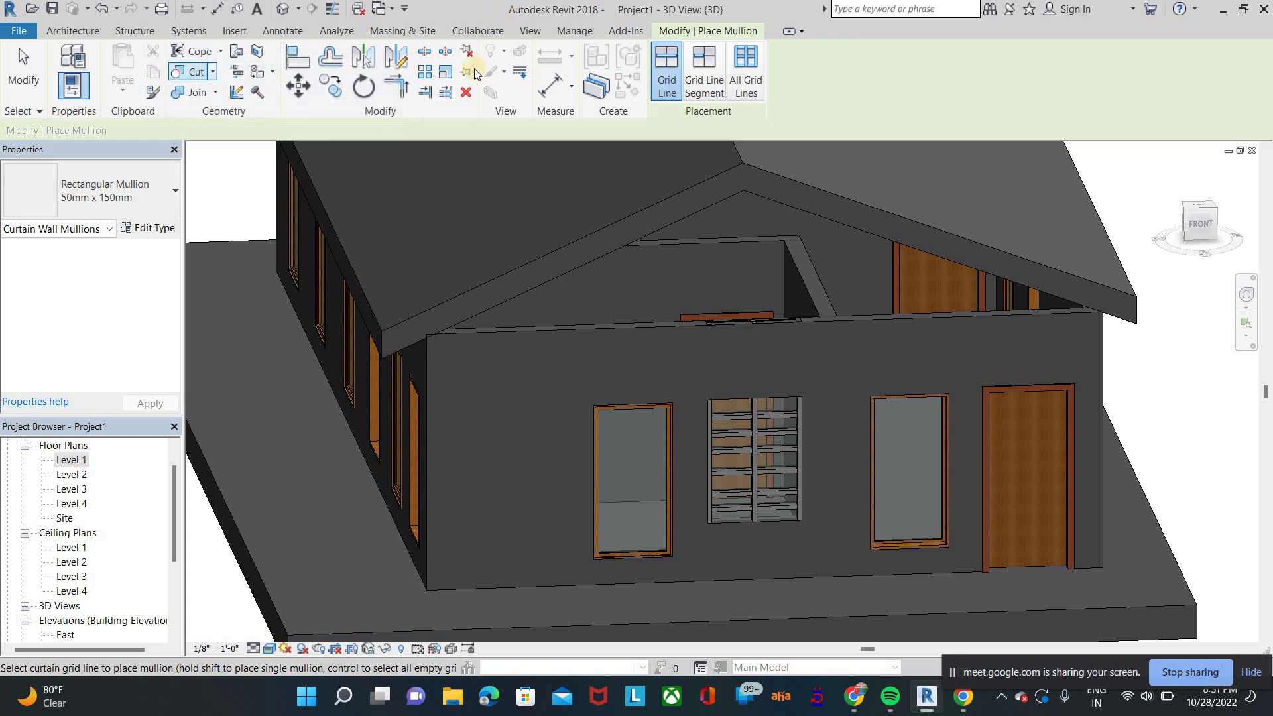
left_click(73, 31)
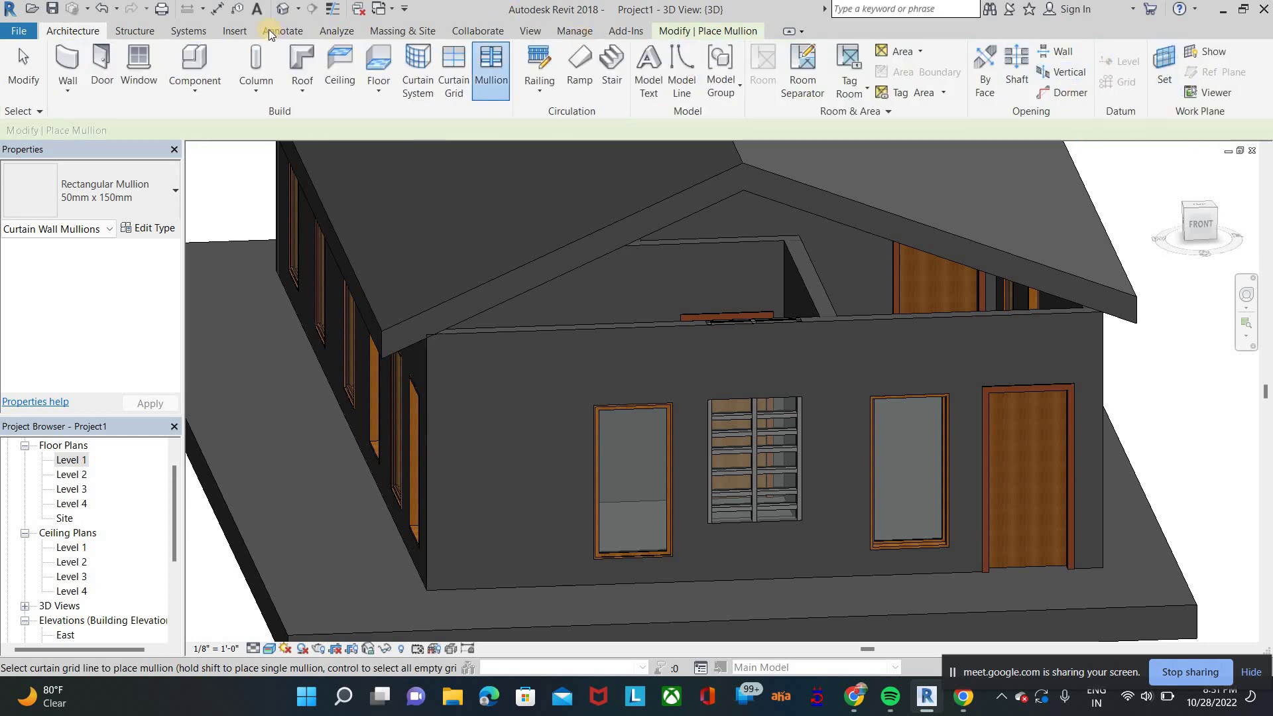
left_click(234, 32)
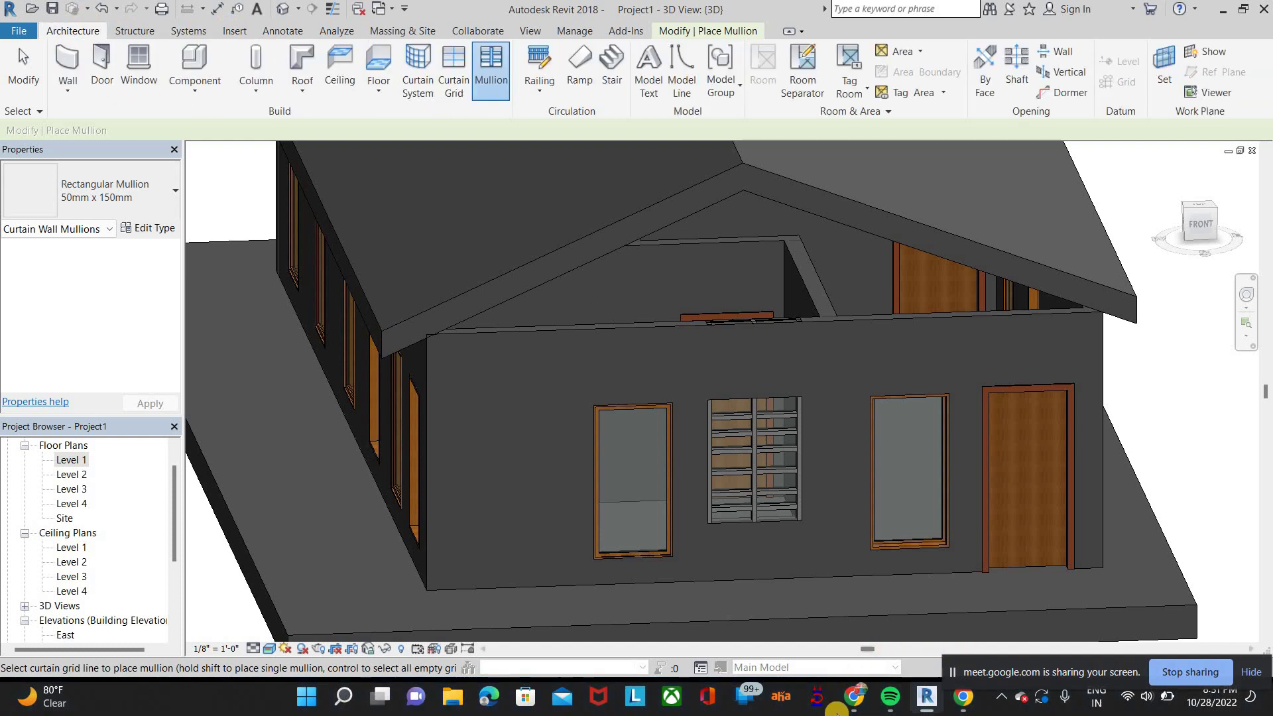
left_click(855, 697)
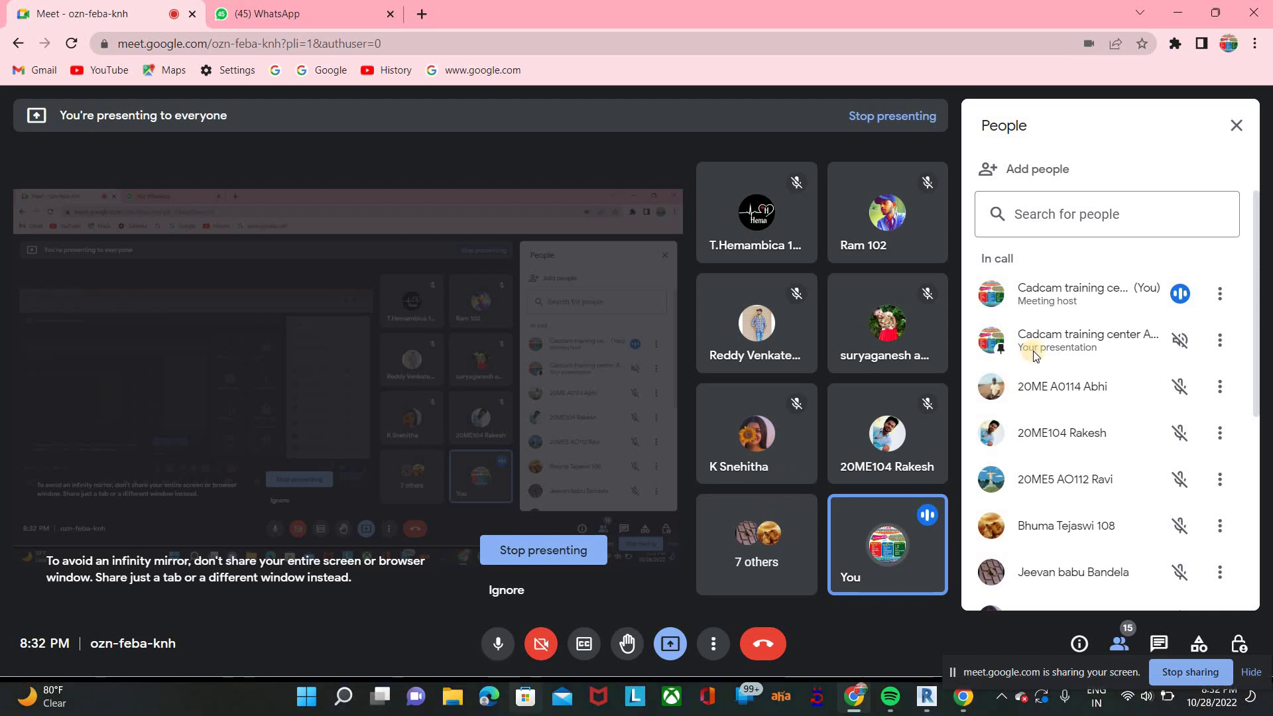
Step: Scroll the Meet participant list, then return to Revit and orbit to a three-quarter view
scroll(1039, 355, "down", 3)
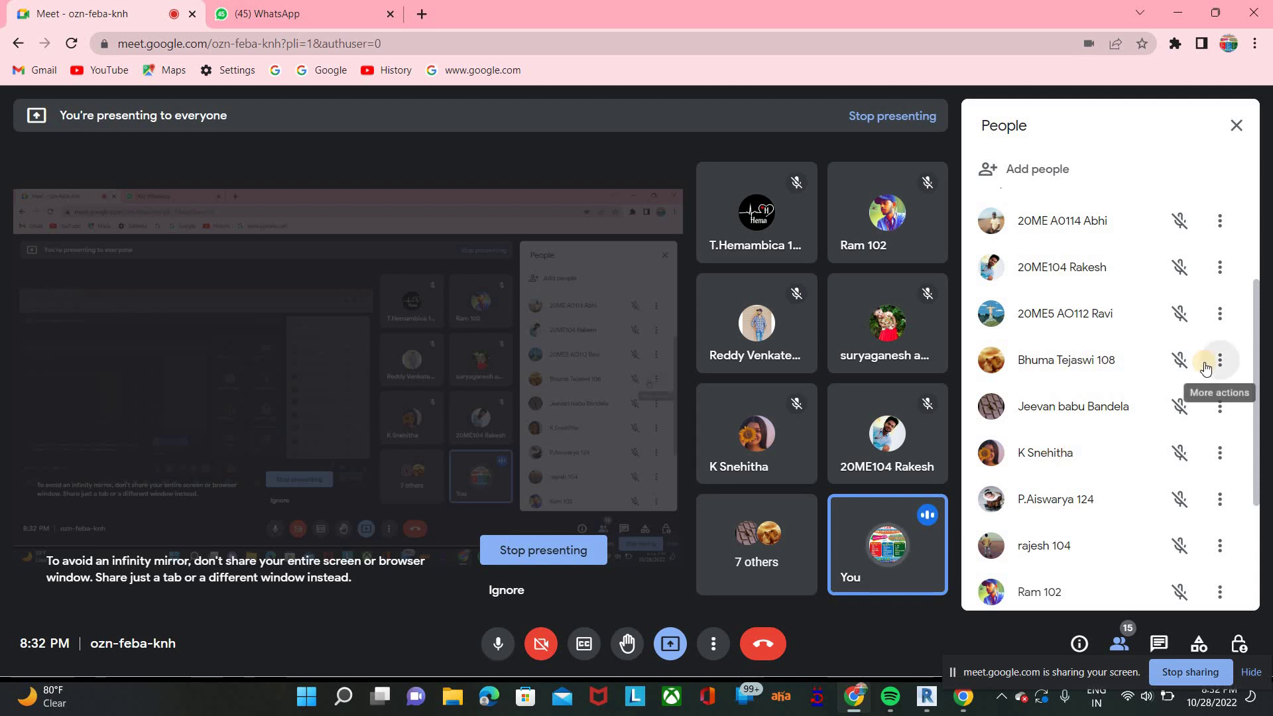
scroll(1206, 368, "down", 3)
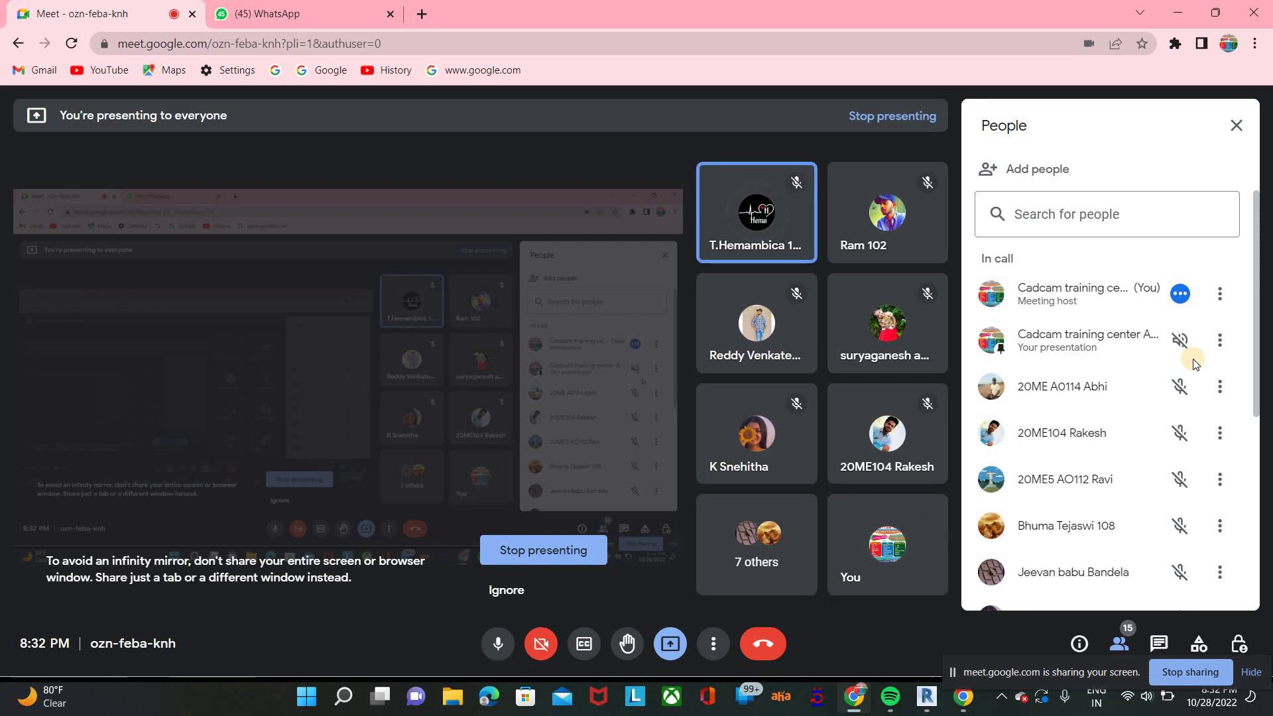
left_click(929, 698)
middle_click_drag(606, 472, 665, 374, "shift")
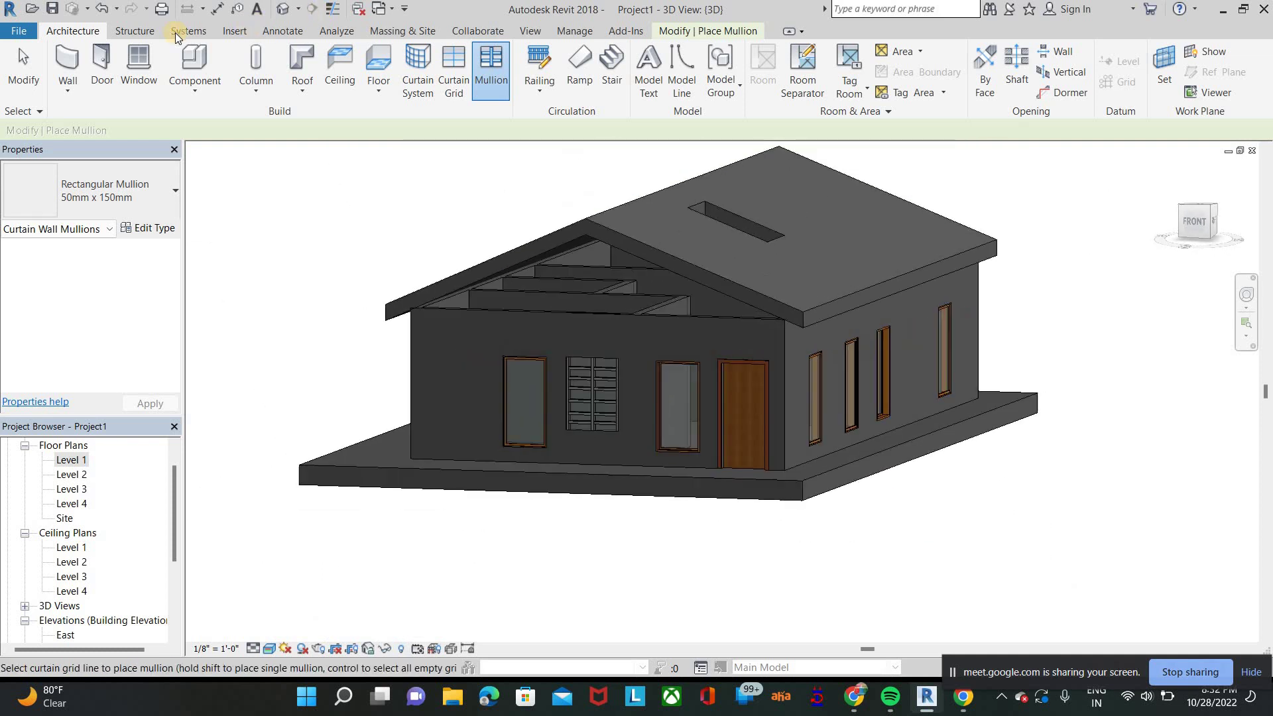
Step: Reopen the Level 1 floor plan, frame its top walls, and choose the Linear dimension tool
left_click(283, 31)
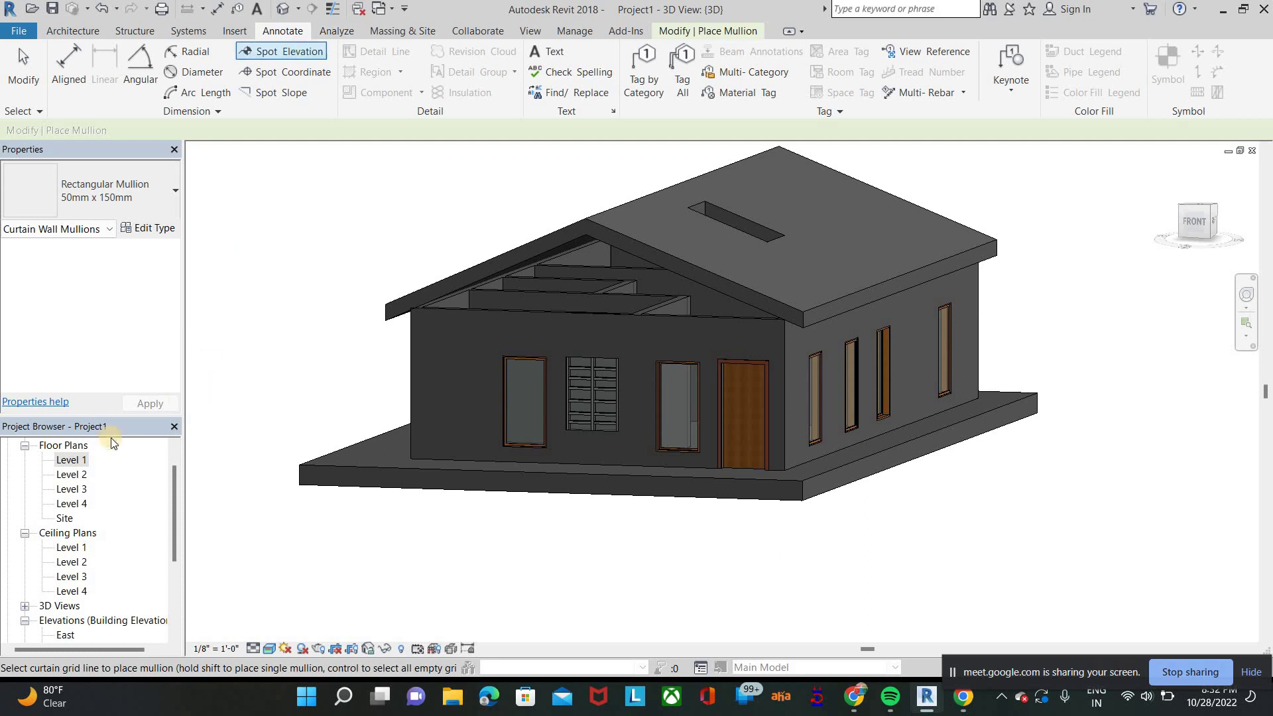
double_click(71, 459)
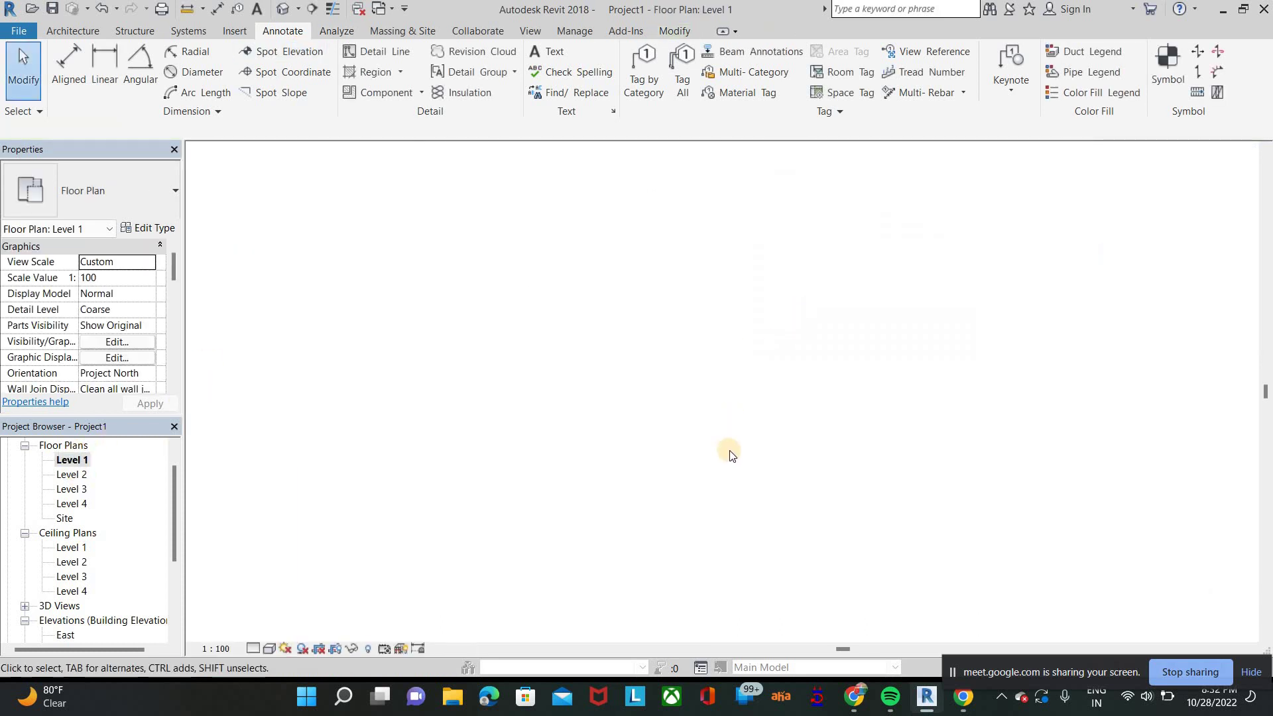
scroll(772, 388, "down", 5)
scroll(878, 398, "up", 3)
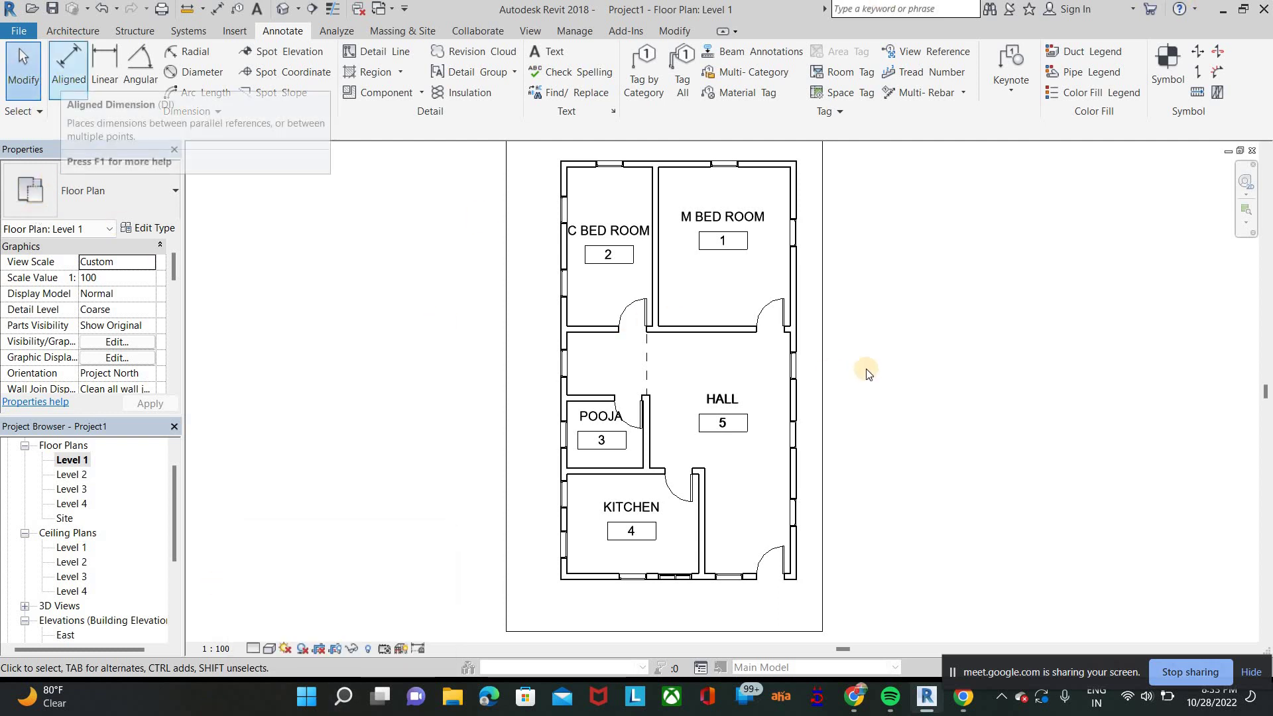
middle_click_drag(744, 383, 530, 399)
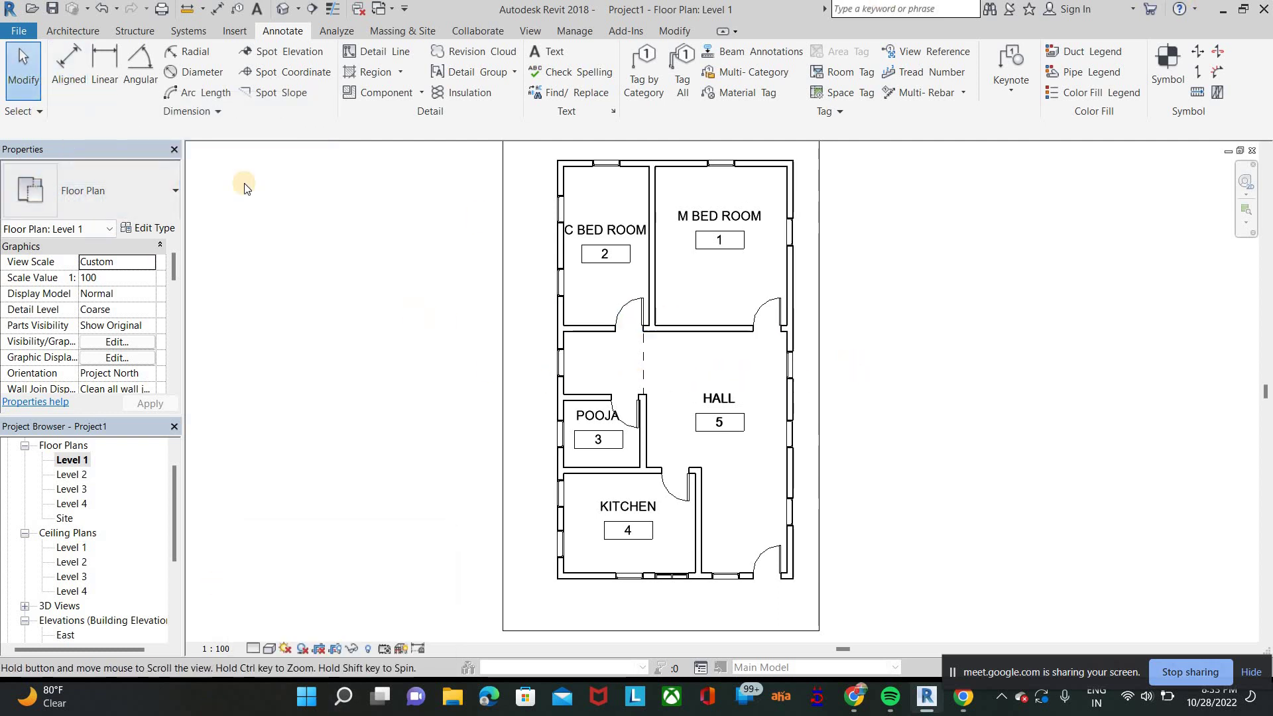
left_click(70, 95)
left_click(106, 63)
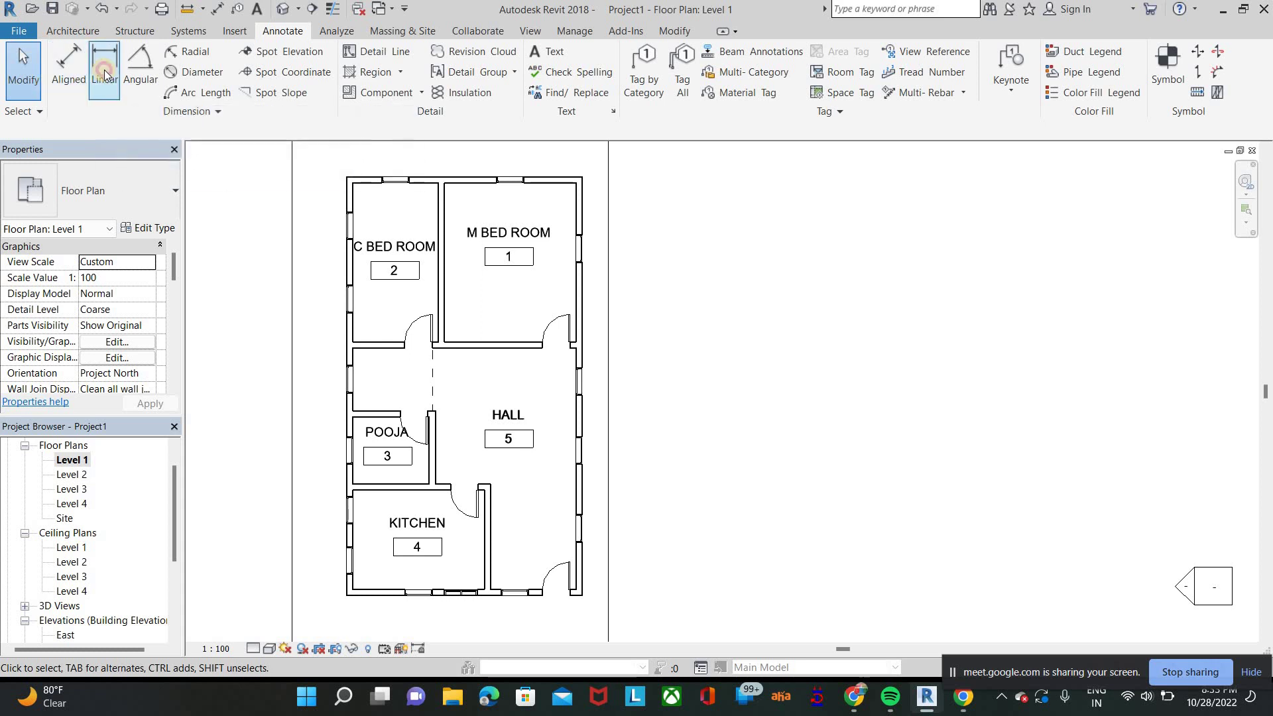
middle_click_drag(392, 256, 531, 461)
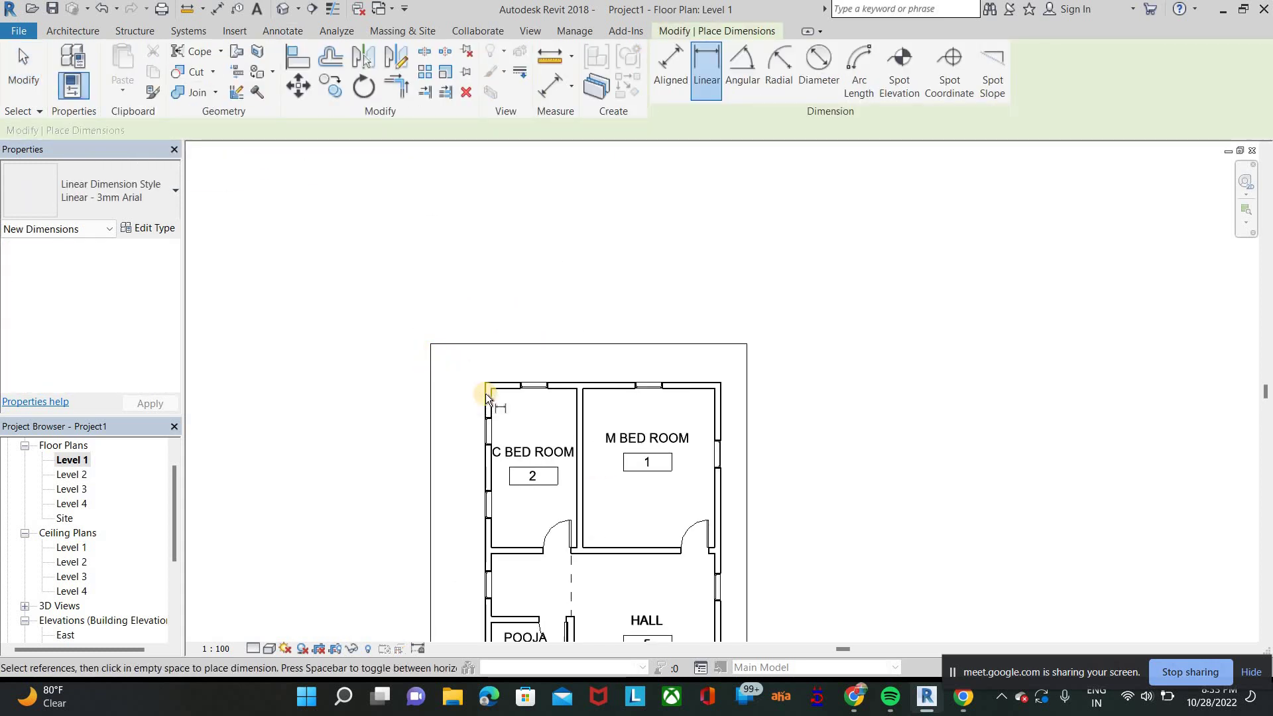
Step: Dimension the top wall corner to corner as 25' - 8"
scroll(485, 367, "up", 4)
left_click(485, 366)
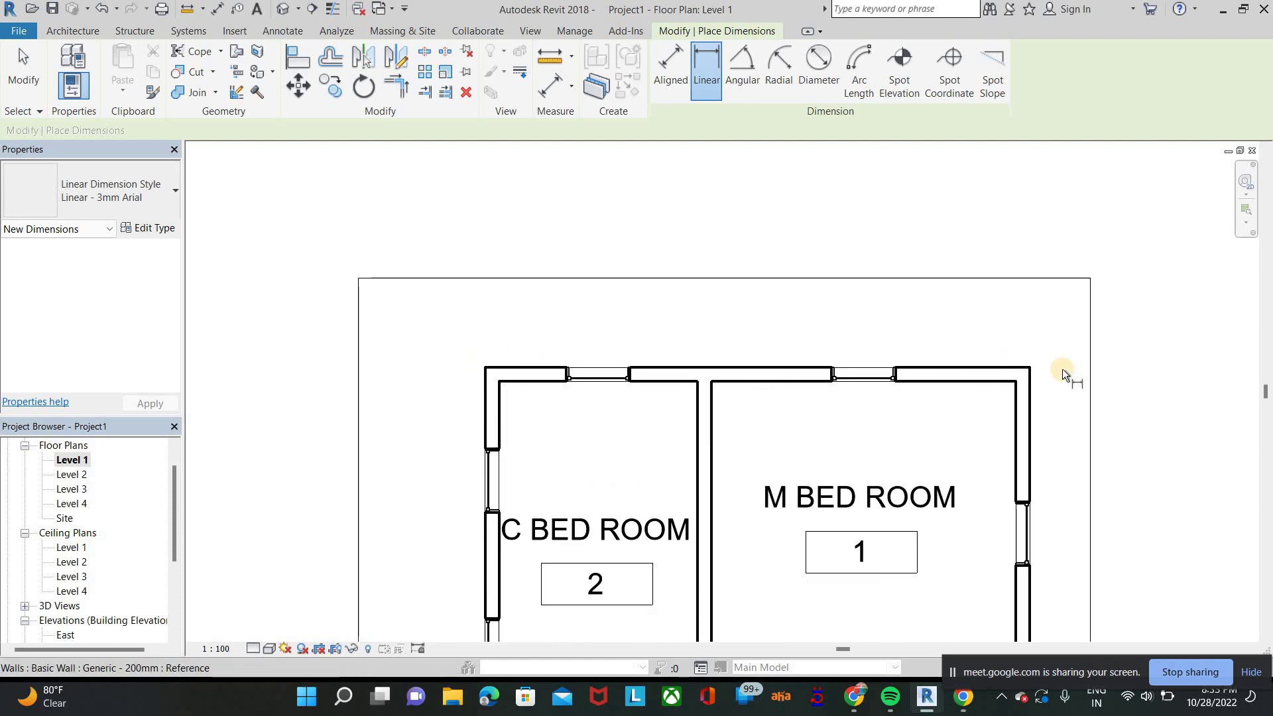
left_click(1028, 368)
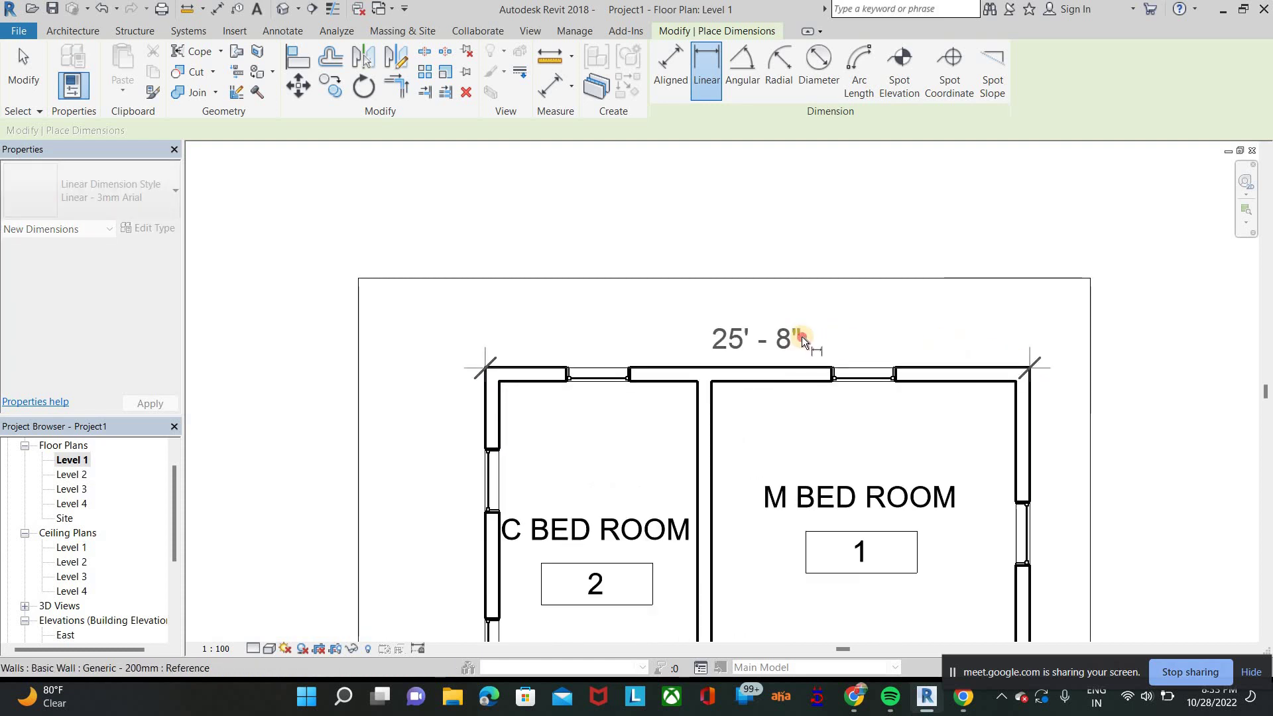
left_click(802, 336)
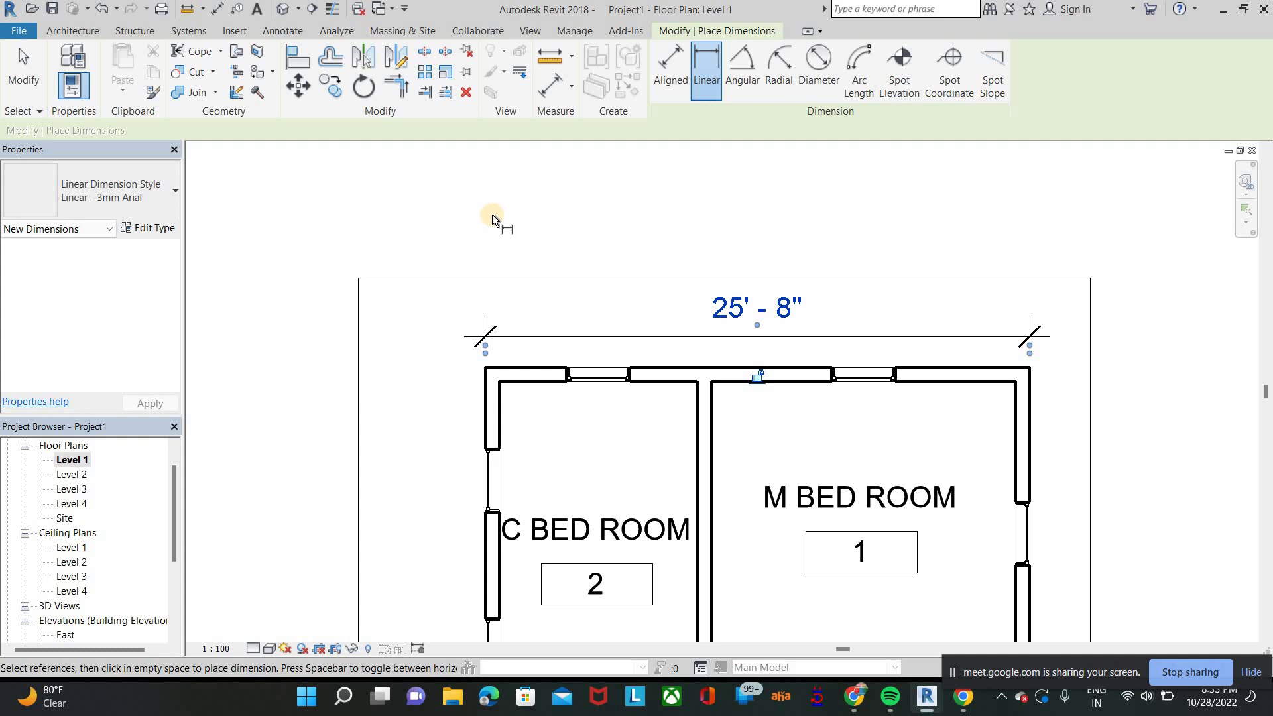
Step: Draw an angled curtain wall segment to the right of the plan
left_click(73, 30)
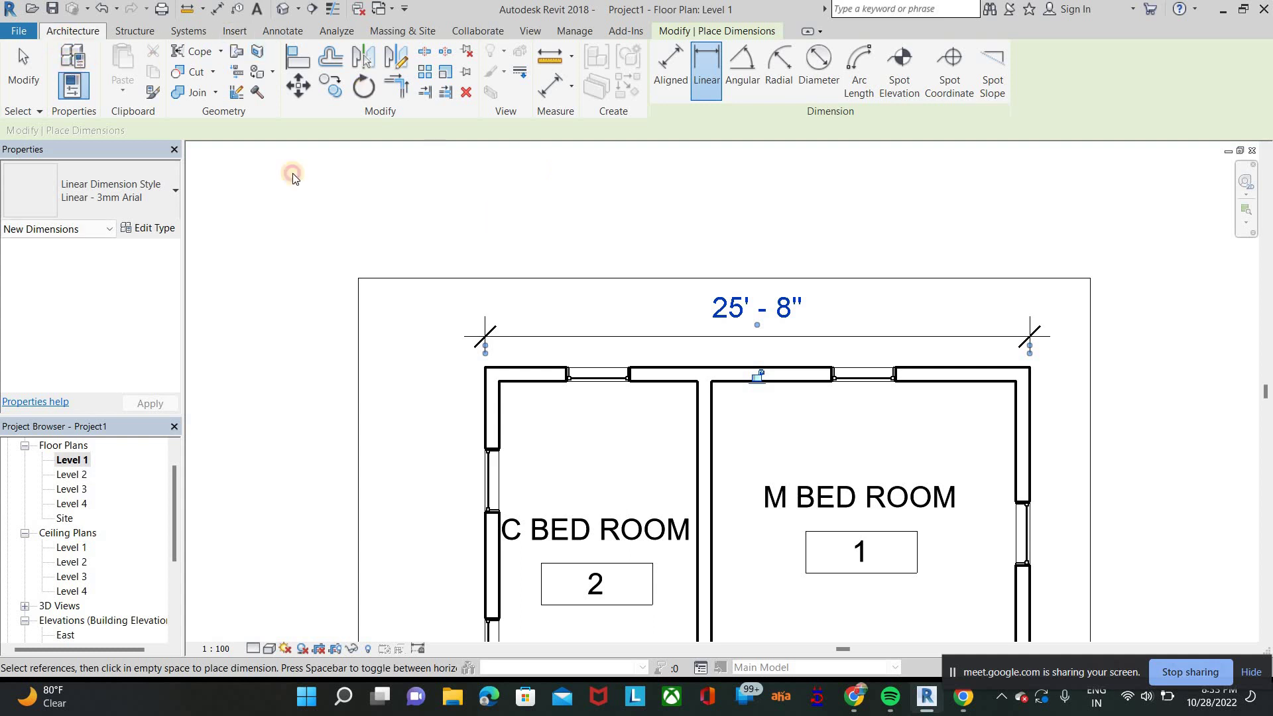
middle_click_drag(868, 323, 279, 445)
left_click(721, 494)
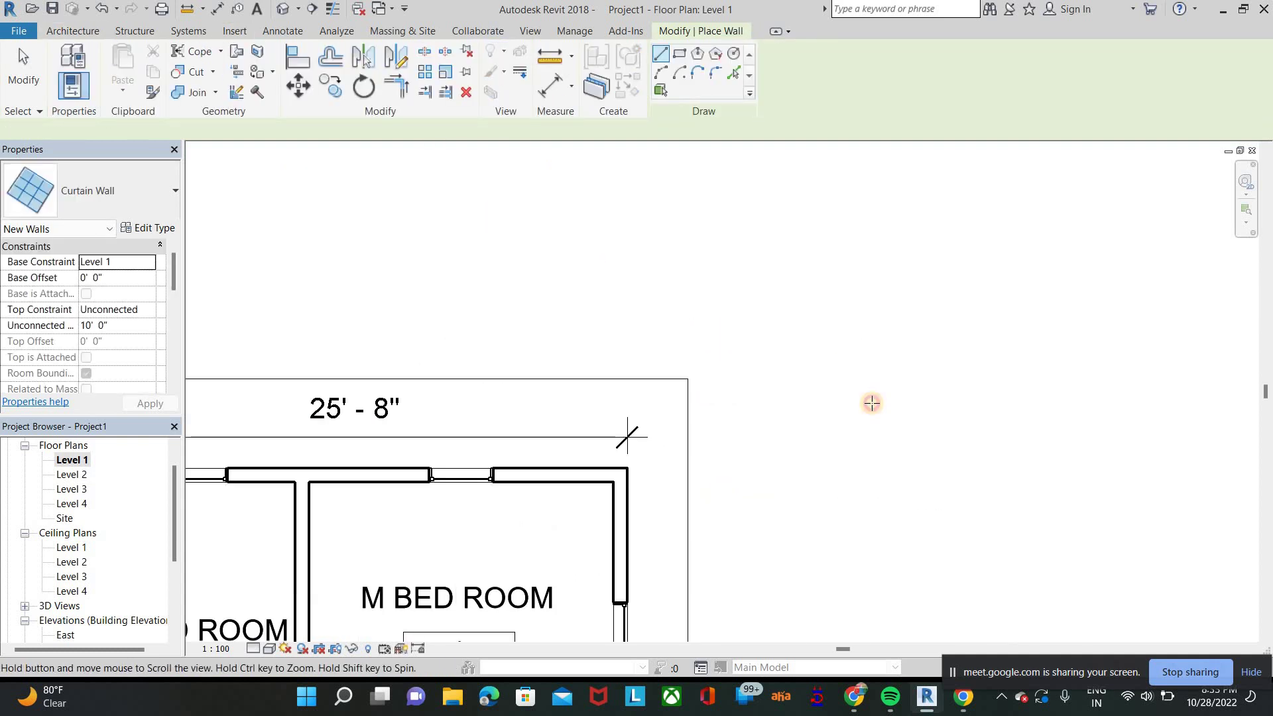
left_click(906, 355)
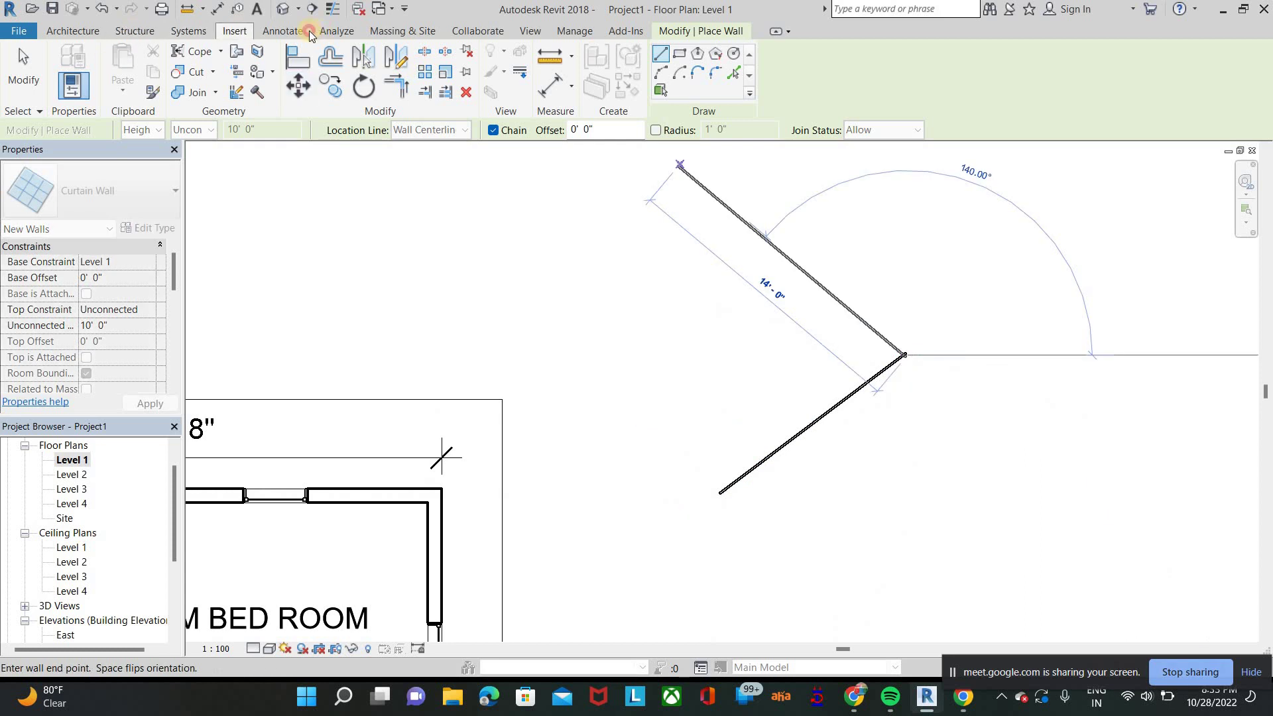
Step: Add an 11' - 0" aligned dimension along the angled wall
left_click(282, 32)
left_click(65, 85)
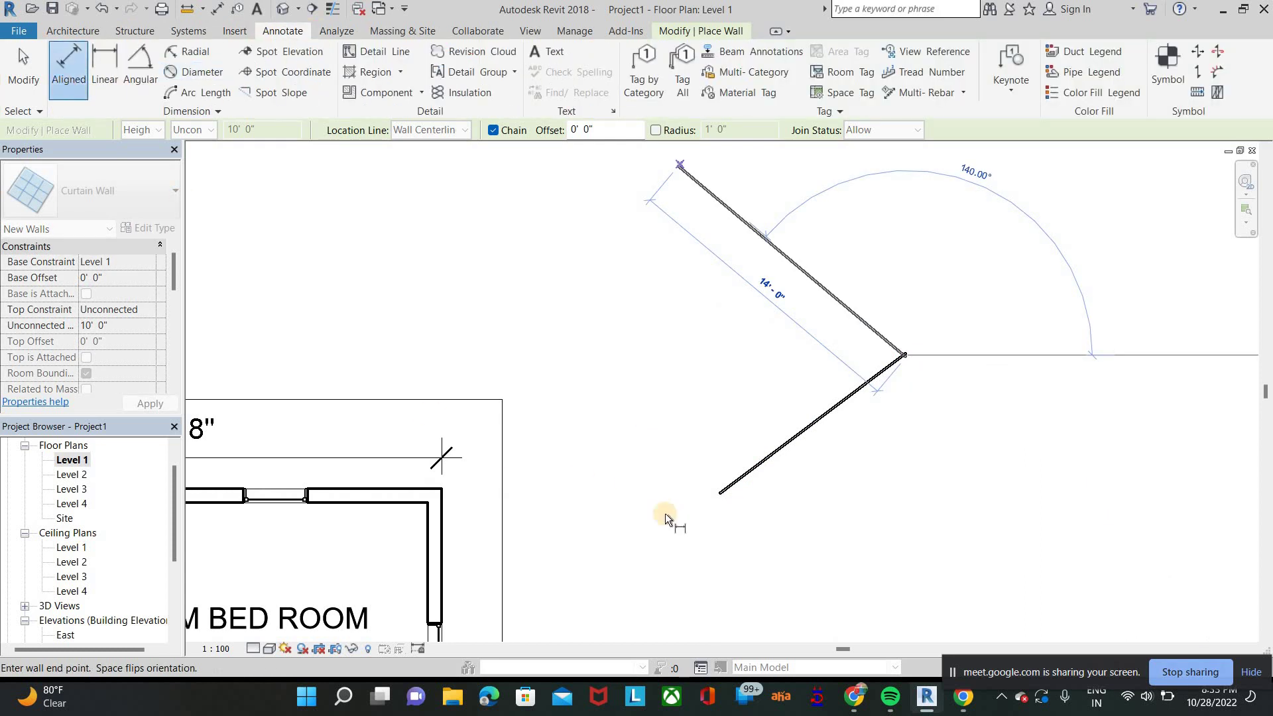
scroll(765, 483, "up", 5)
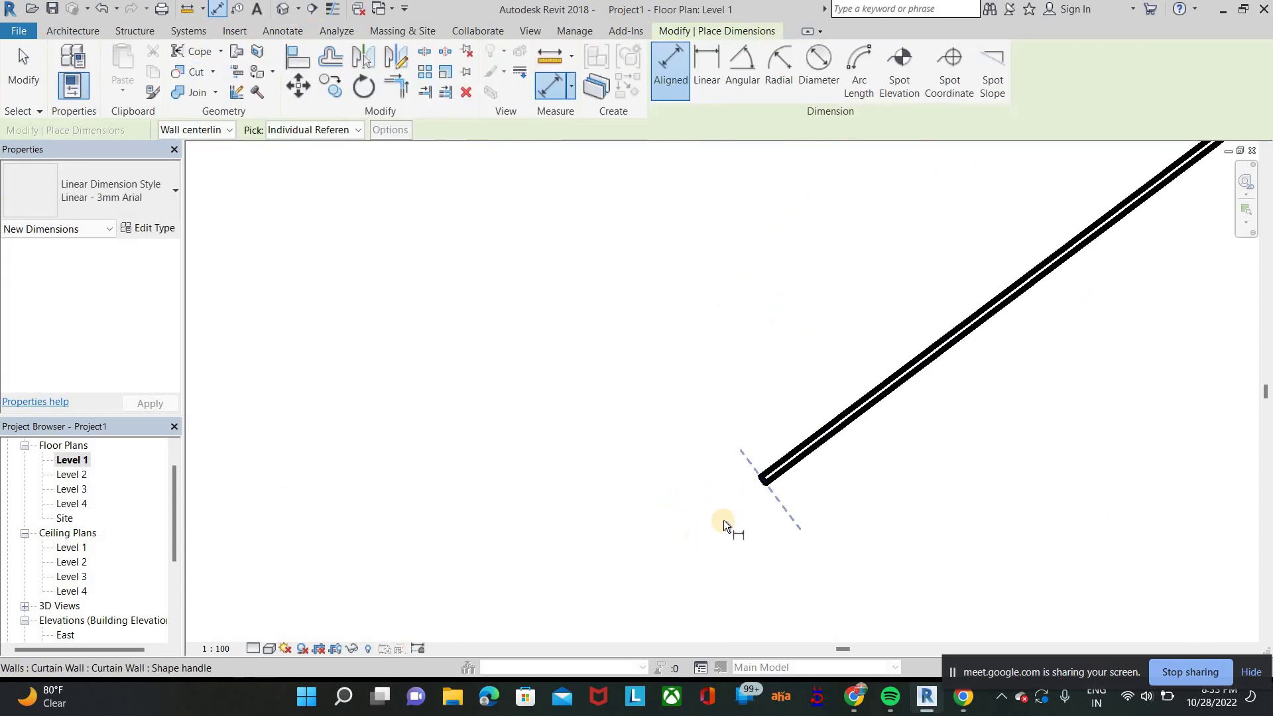
scroll(1194, 149, "down", 3)
left_click(1168, 180)
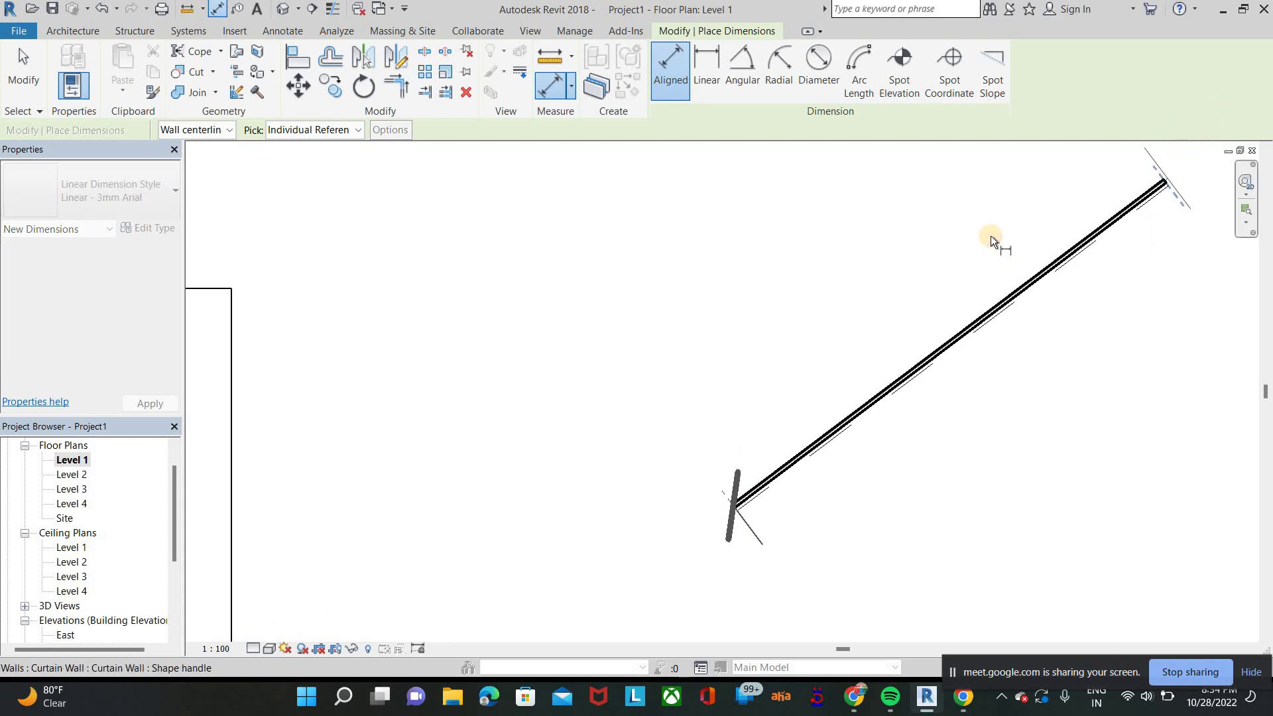
left_click(701, 259)
right_click(570, 255)
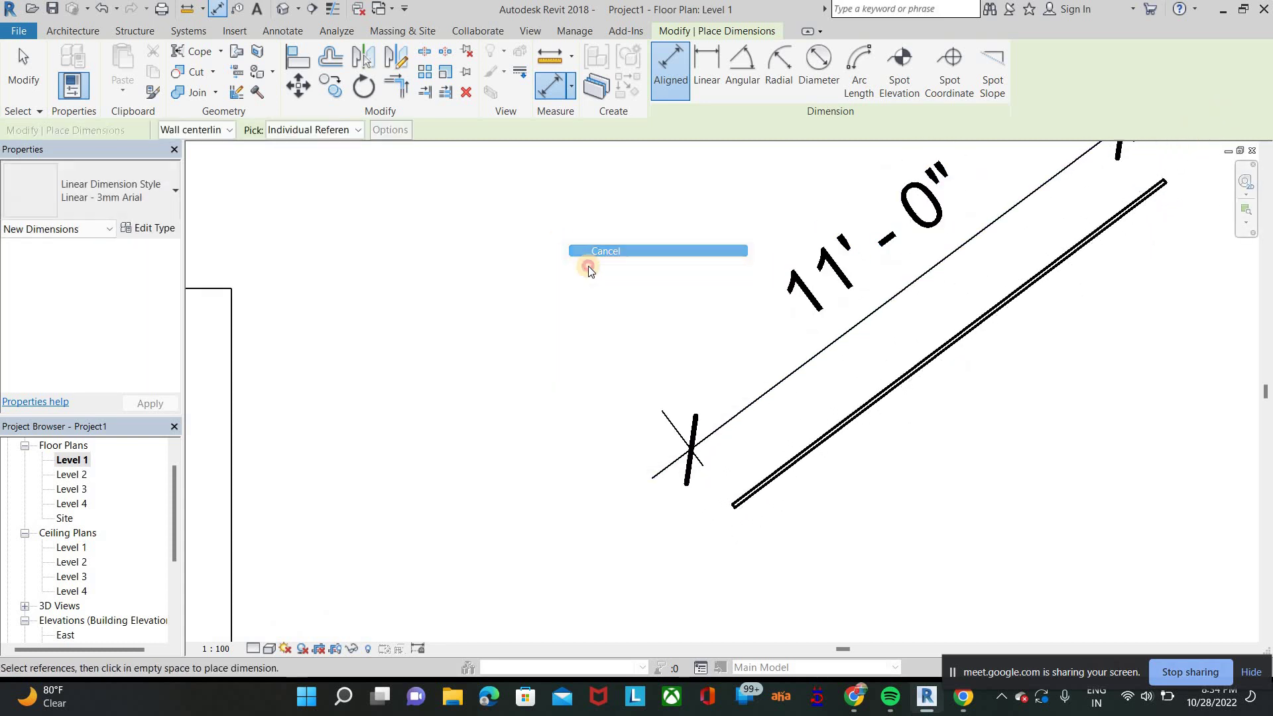
left_click(614, 264)
scroll(651, 397, "down", 5)
middle_click_drag(681, 421, 821, 364)
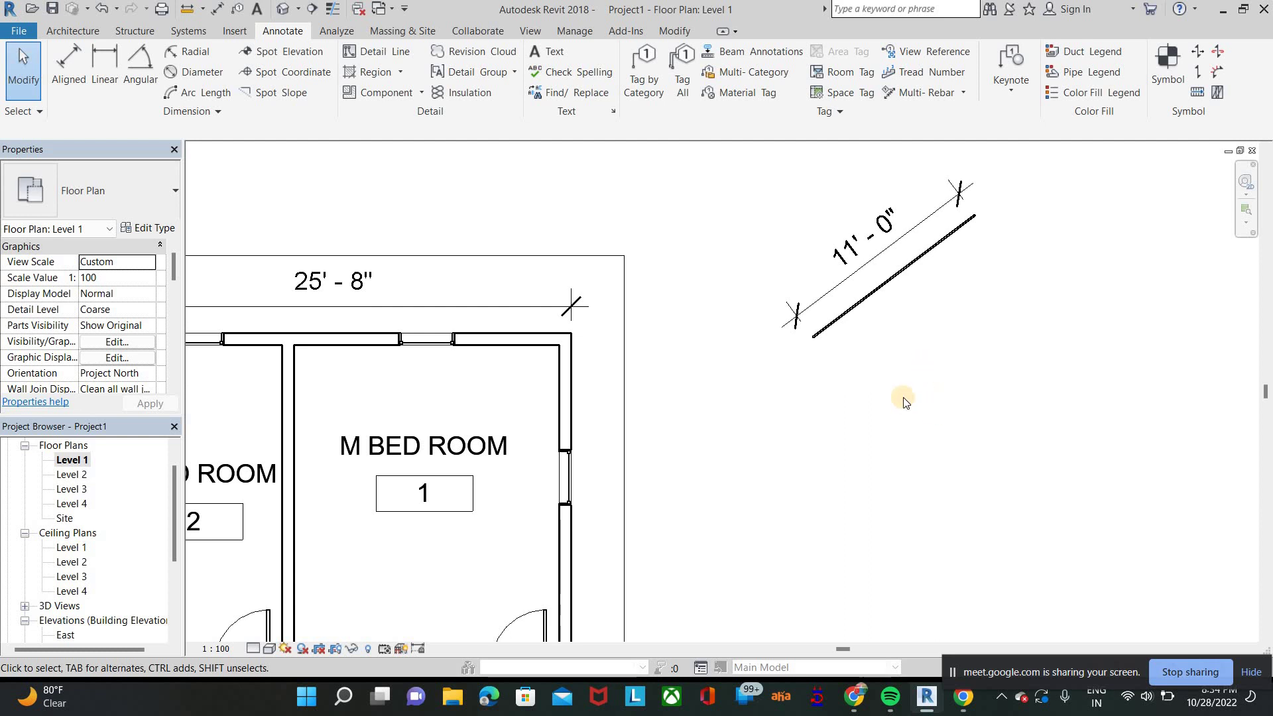
Step: Add an 8' - 9 1/2" horizontal linear dimension below the angled wall
scroll(939, 252, "up", 1)
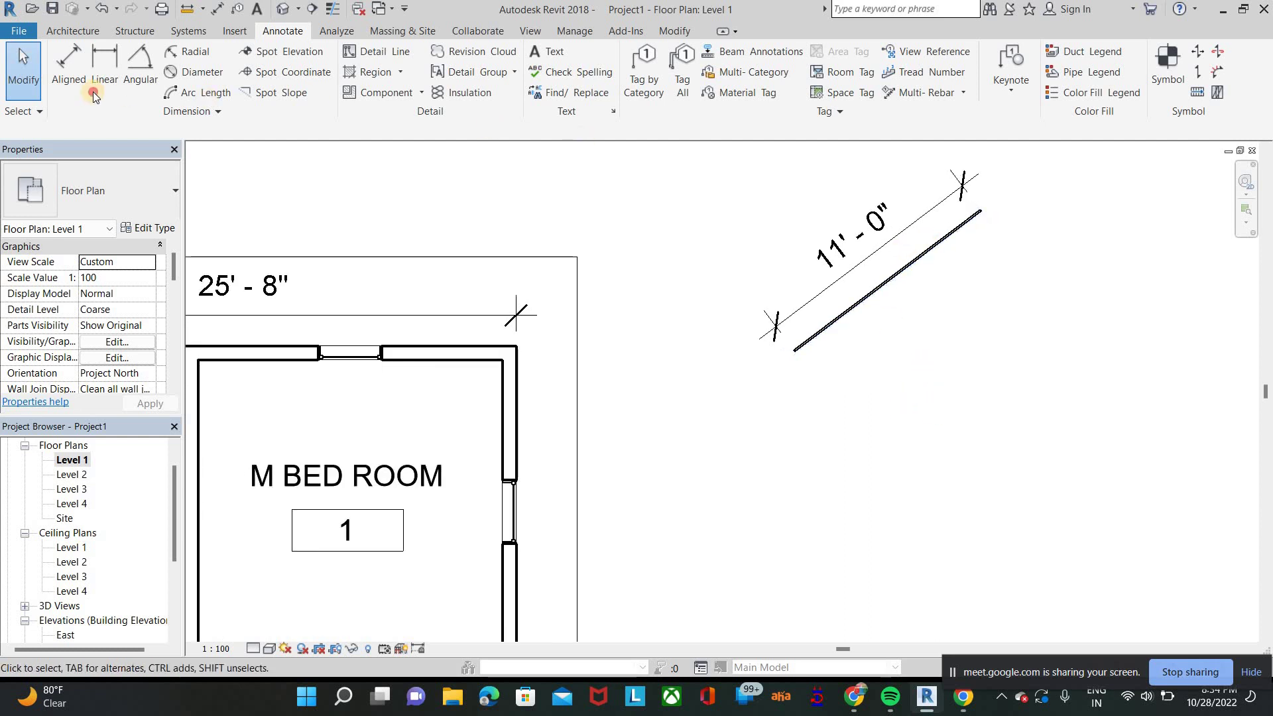
left_click(93, 92)
scroll(785, 354, "up", 4)
left_click(778, 353)
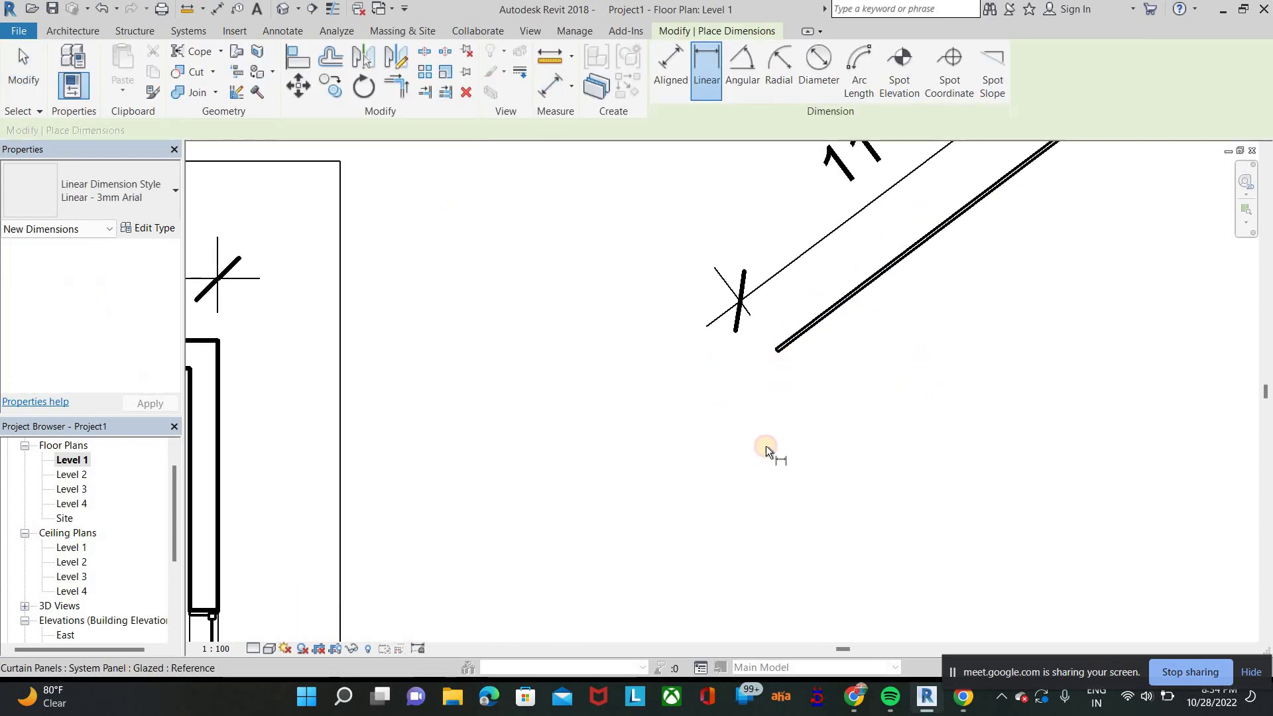
scroll(766, 445, "down", 3)
left_click(1020, 193)
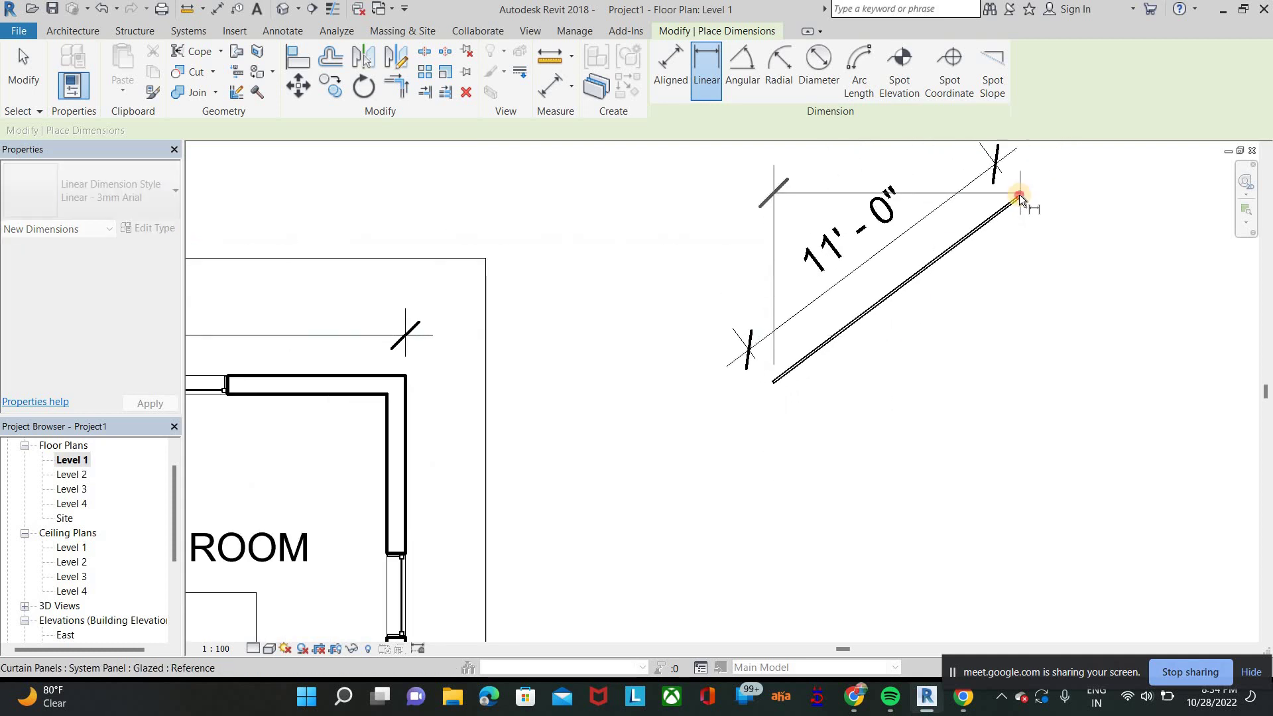
left_click(1007, 472)
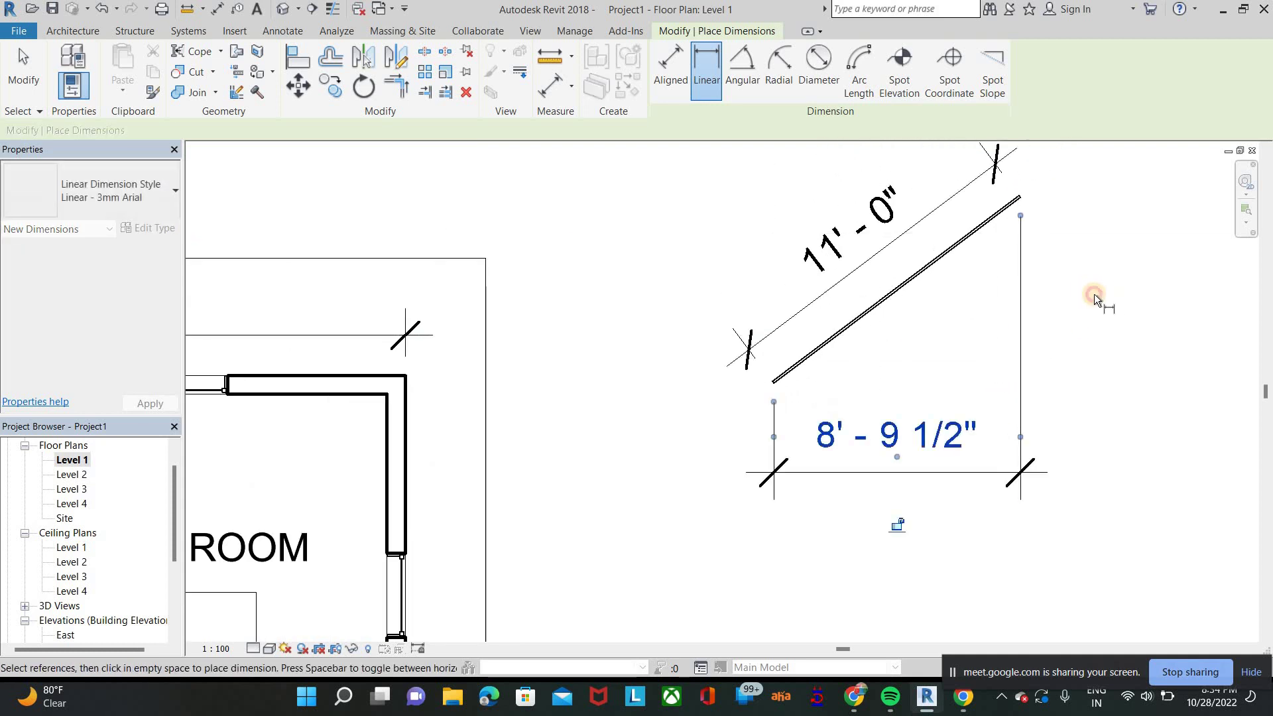
right_click(1094, 293)
left_click(1096, 293)
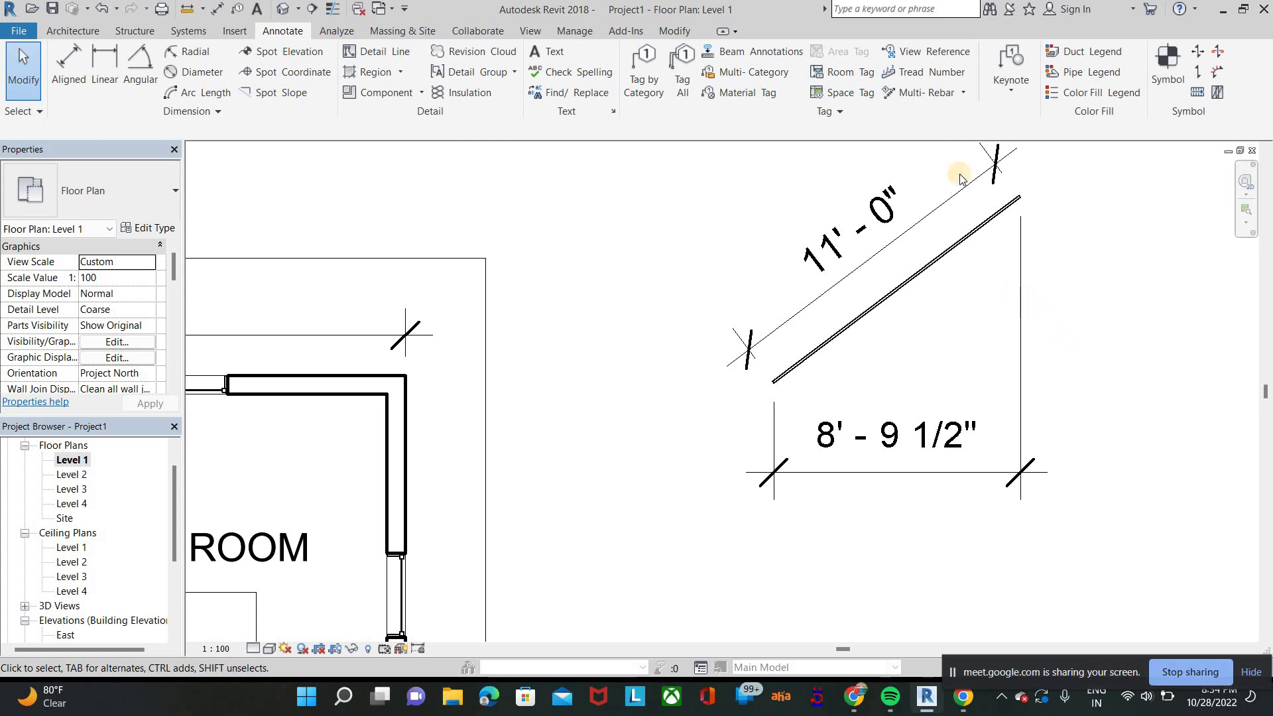
Step: Admit the waiting participant to the Meet call and scroll through the People list
left_click(926, 705)
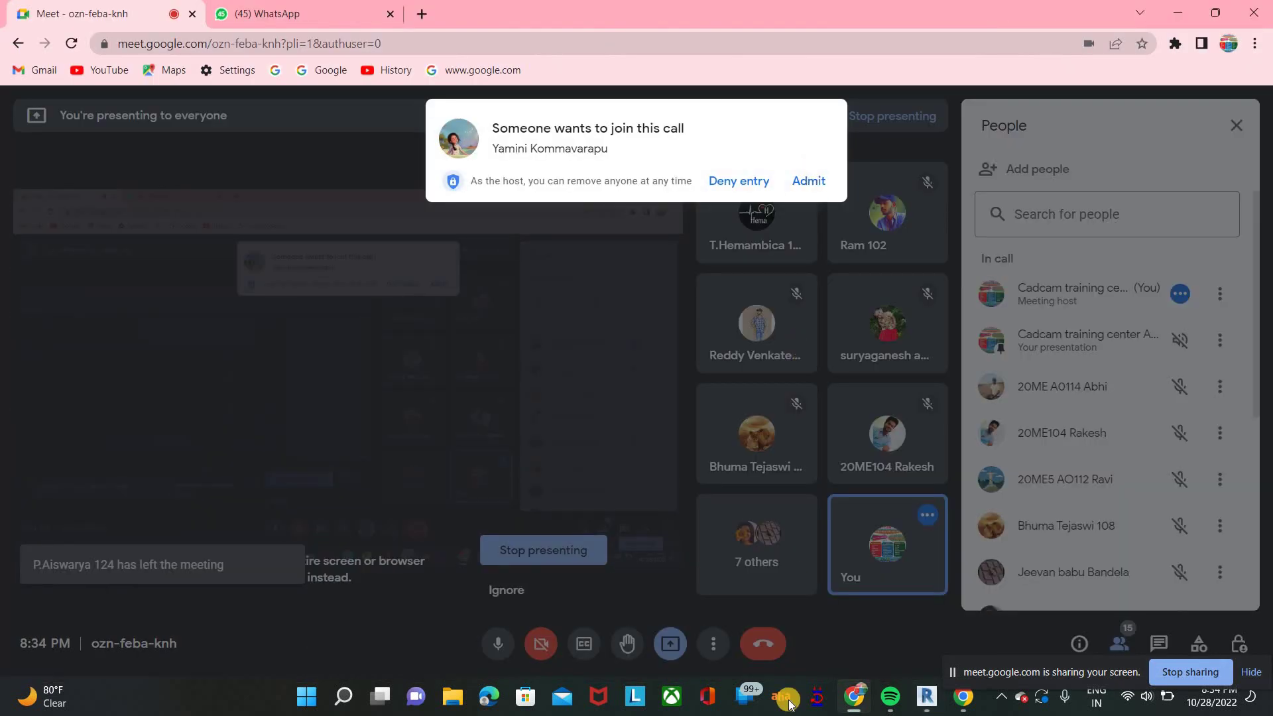
left_click(808, 181)
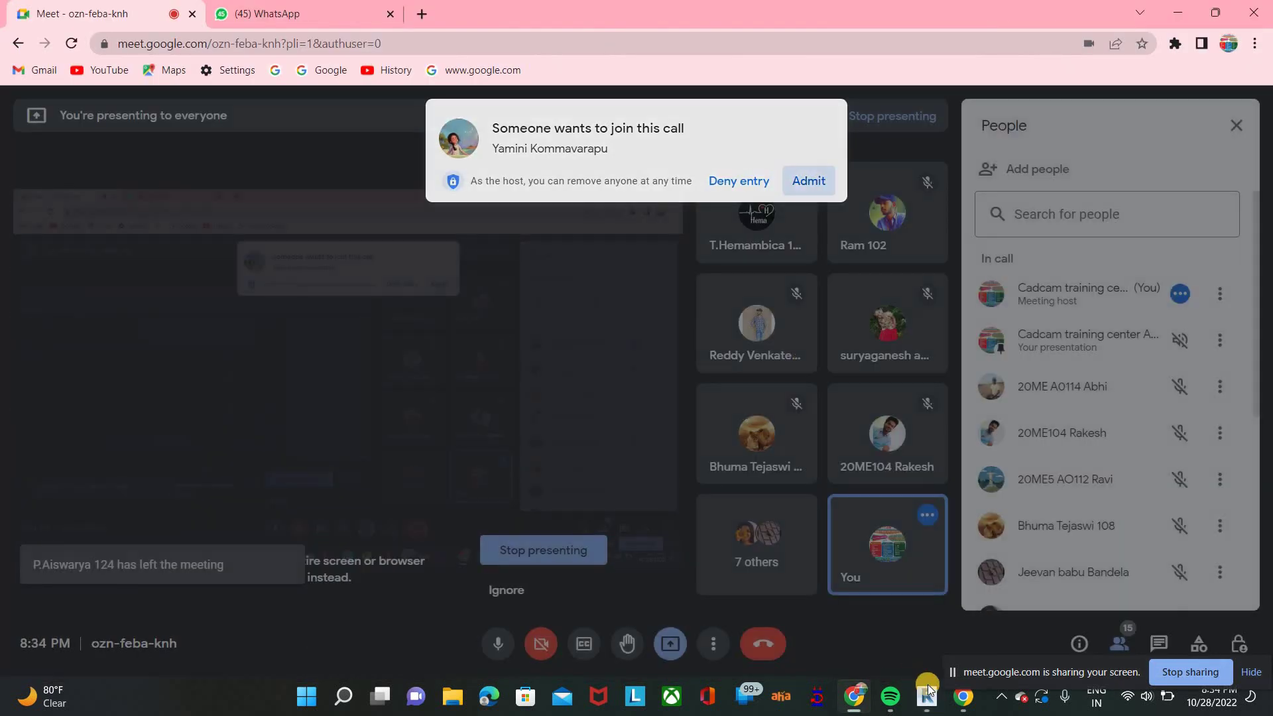
left_click(926, 696)
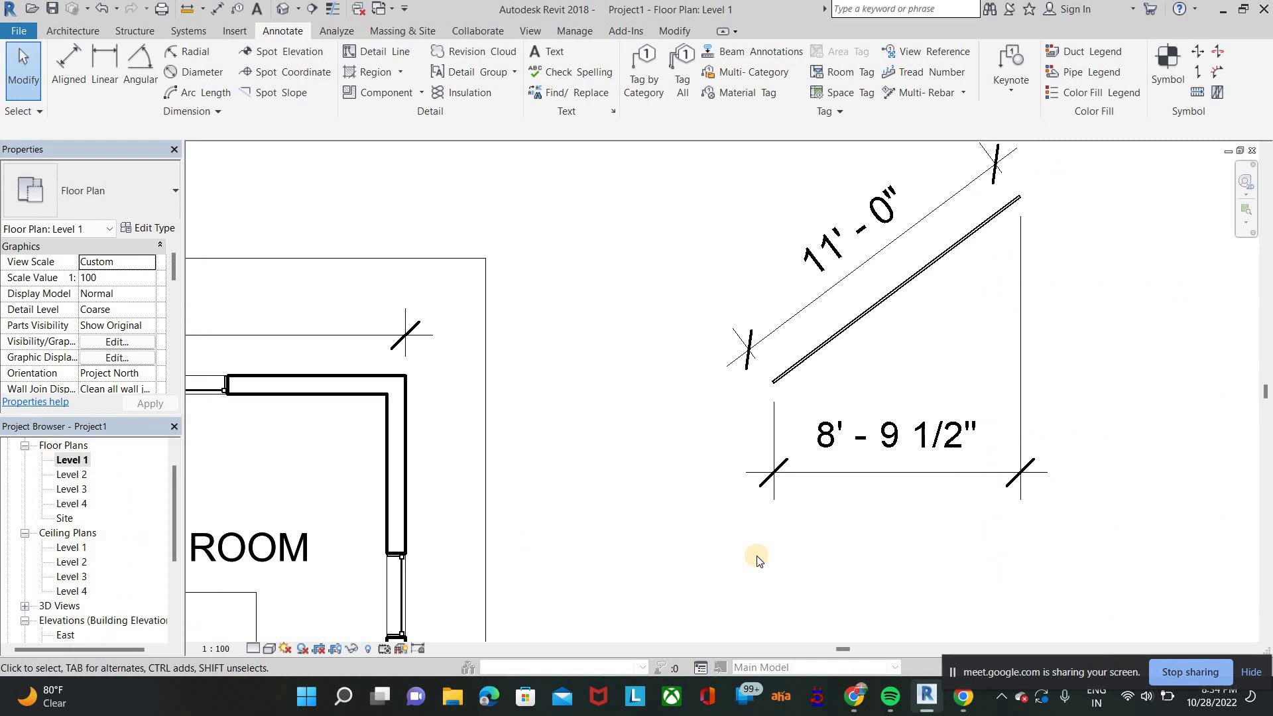
left_click(926, 696)
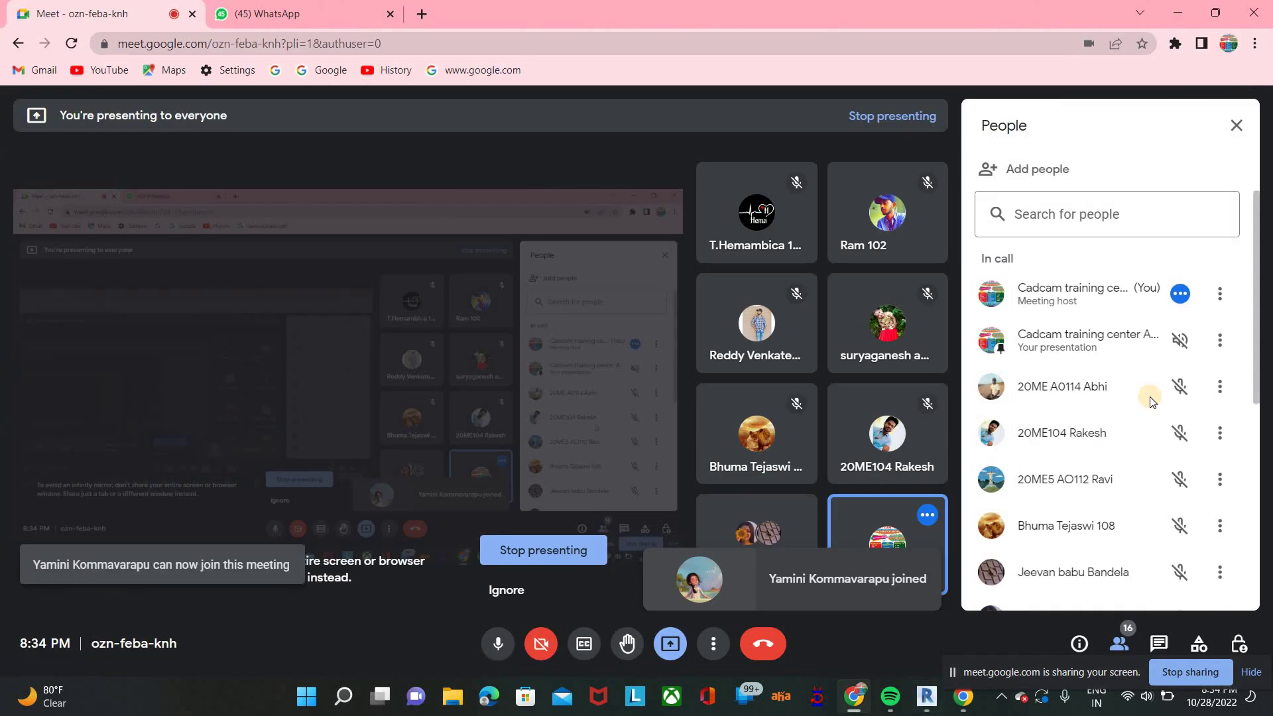
scroll(1151, 400, "down", 4)
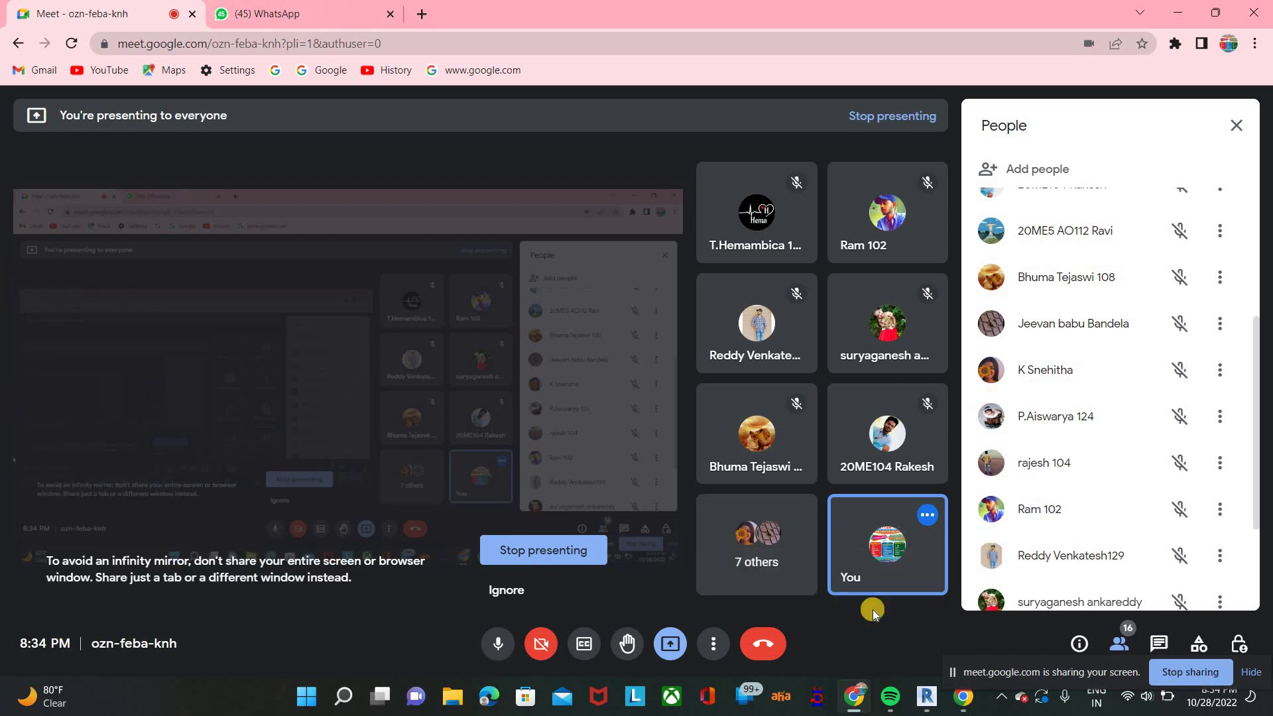
mouse_move(926, 696)
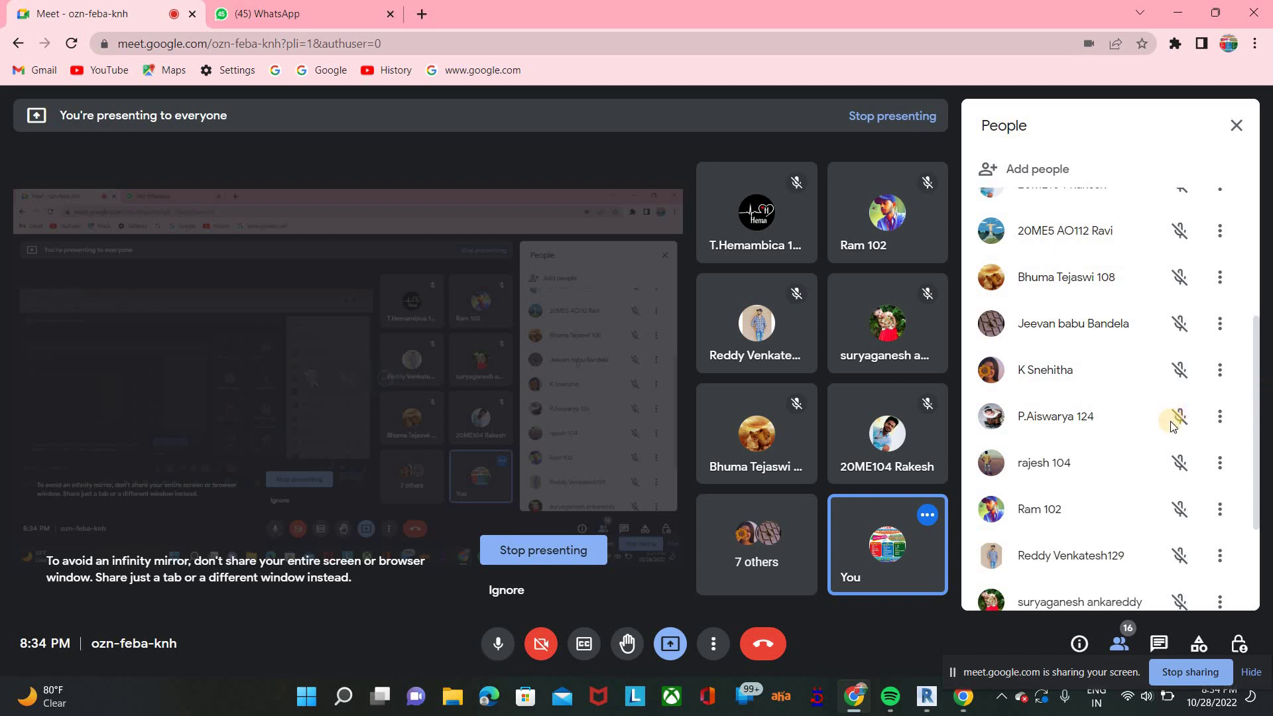
scroll(1171, 425, "down", 3)
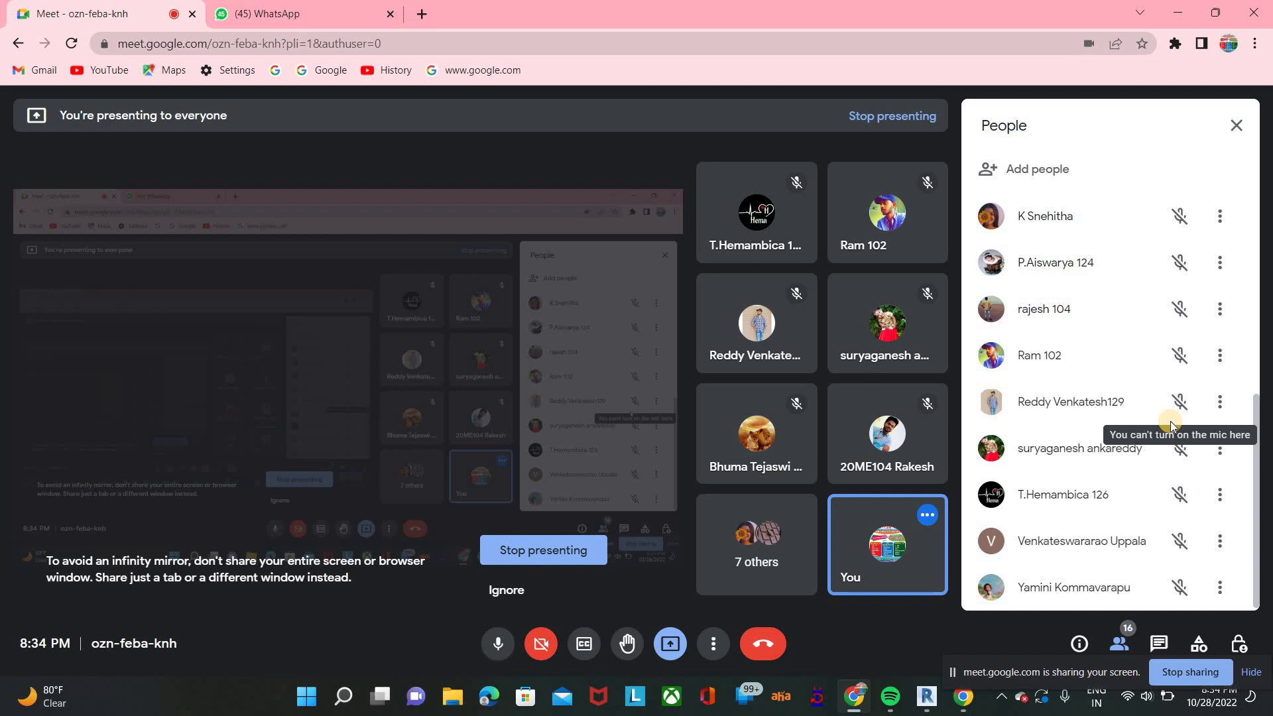
scroll(1171, 426, "up", 3)
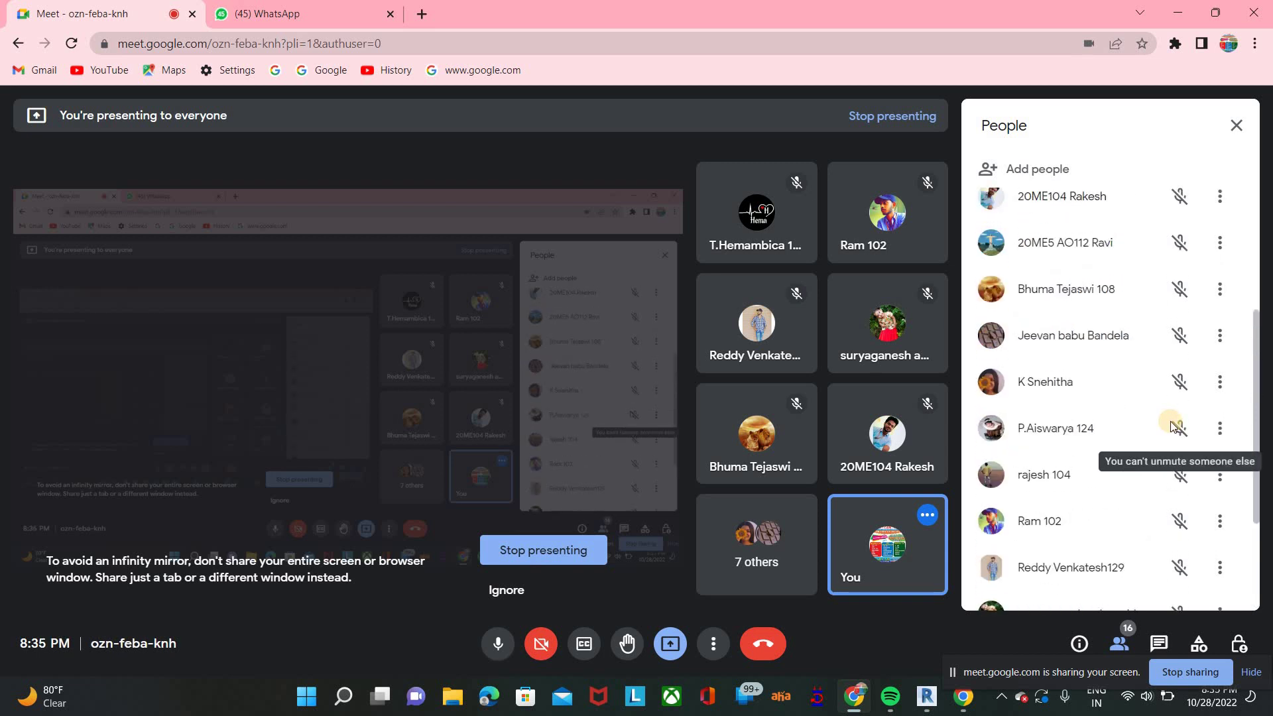
scroll(1171, 426, "up", 1)
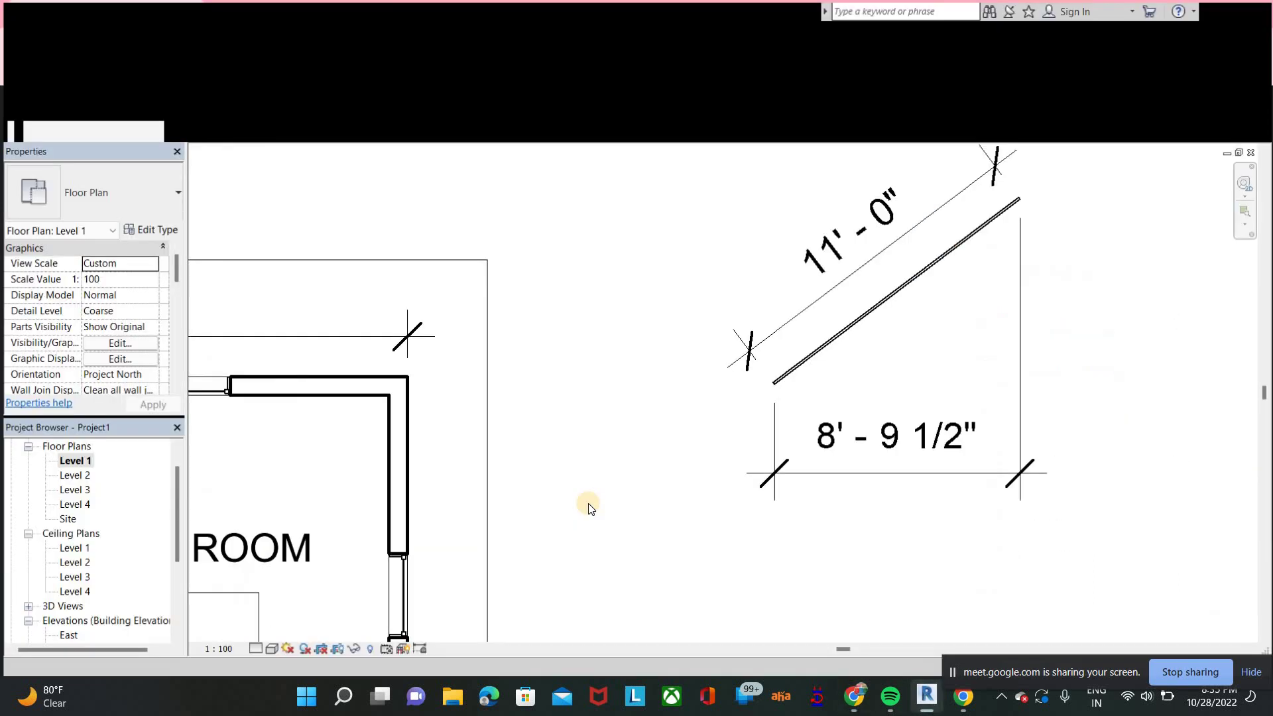
left_click(925, 698)
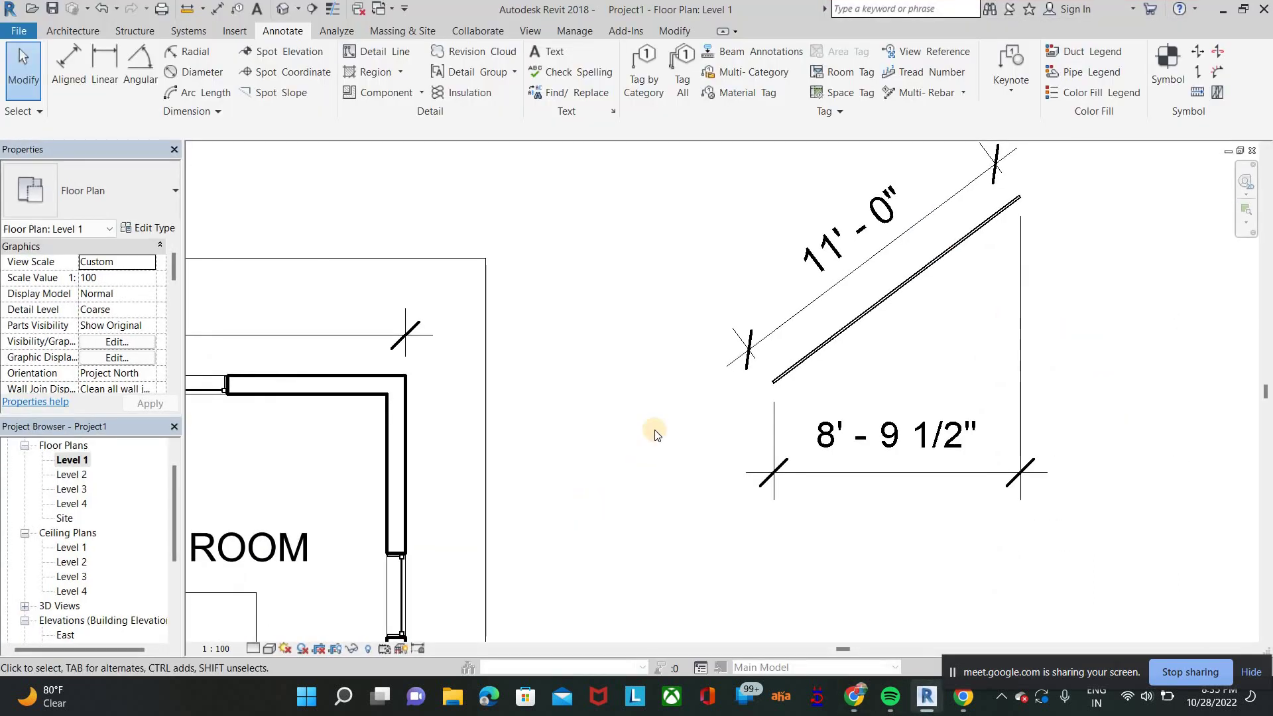
scroll(889, 363, "down", 3)
scroll(804, 455, "up", 4)
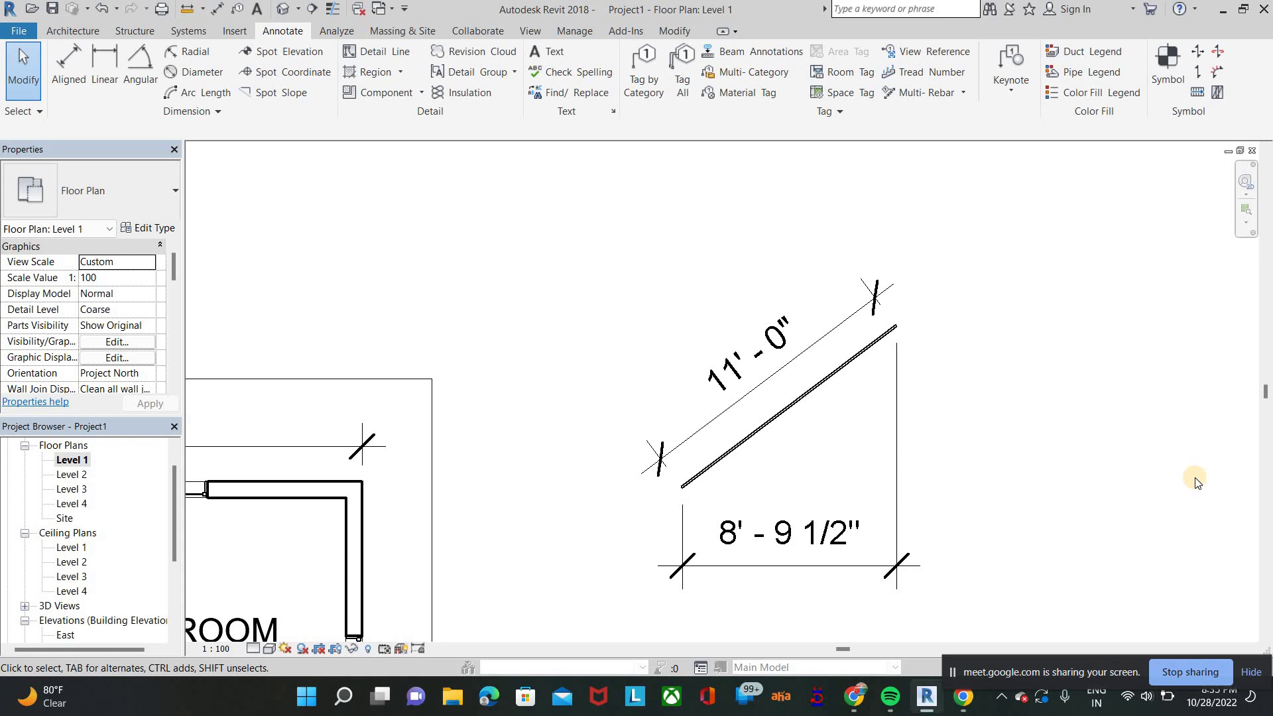
left_click(834, 376)
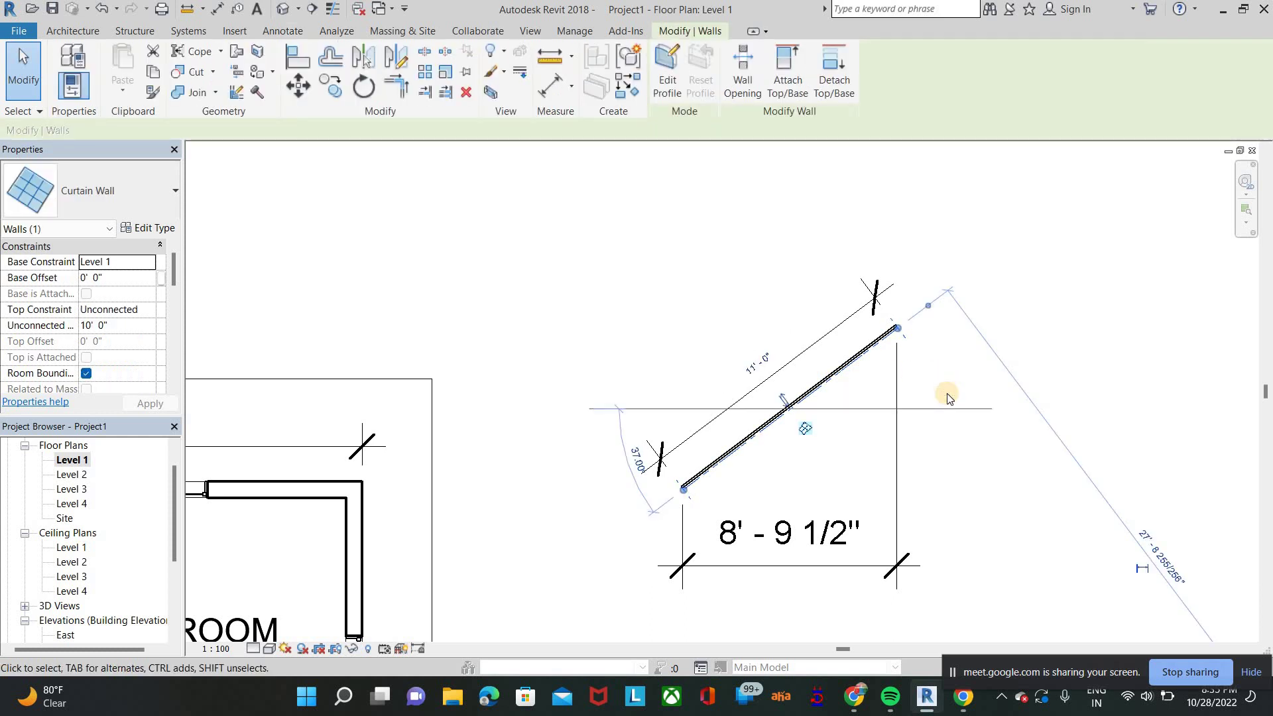
left_click(973, 434)
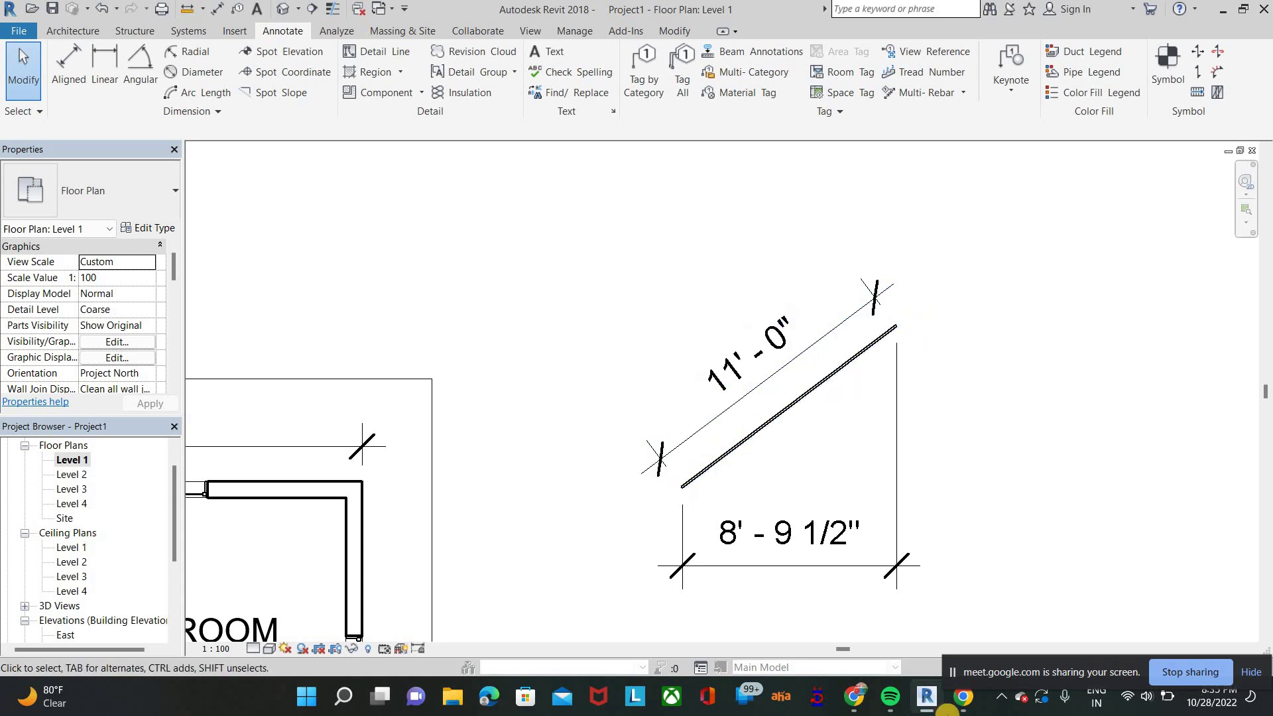
left_click(928, 709)
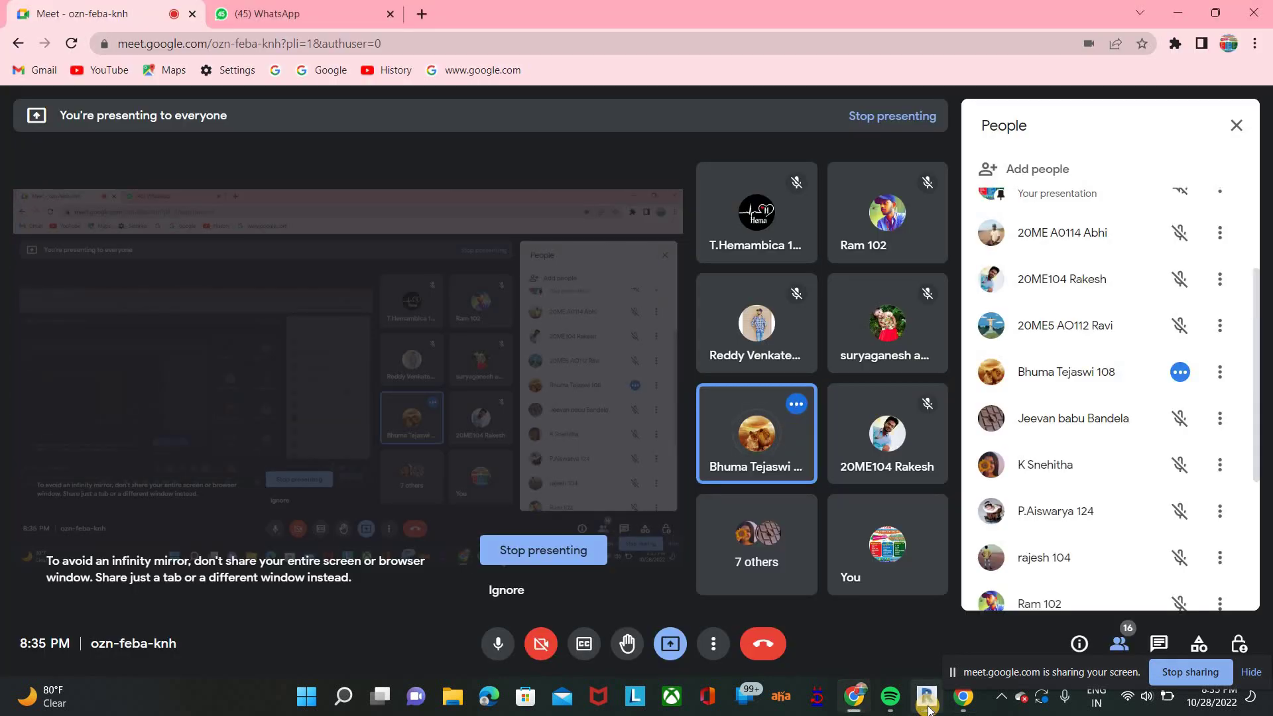
left_click(929, 695)
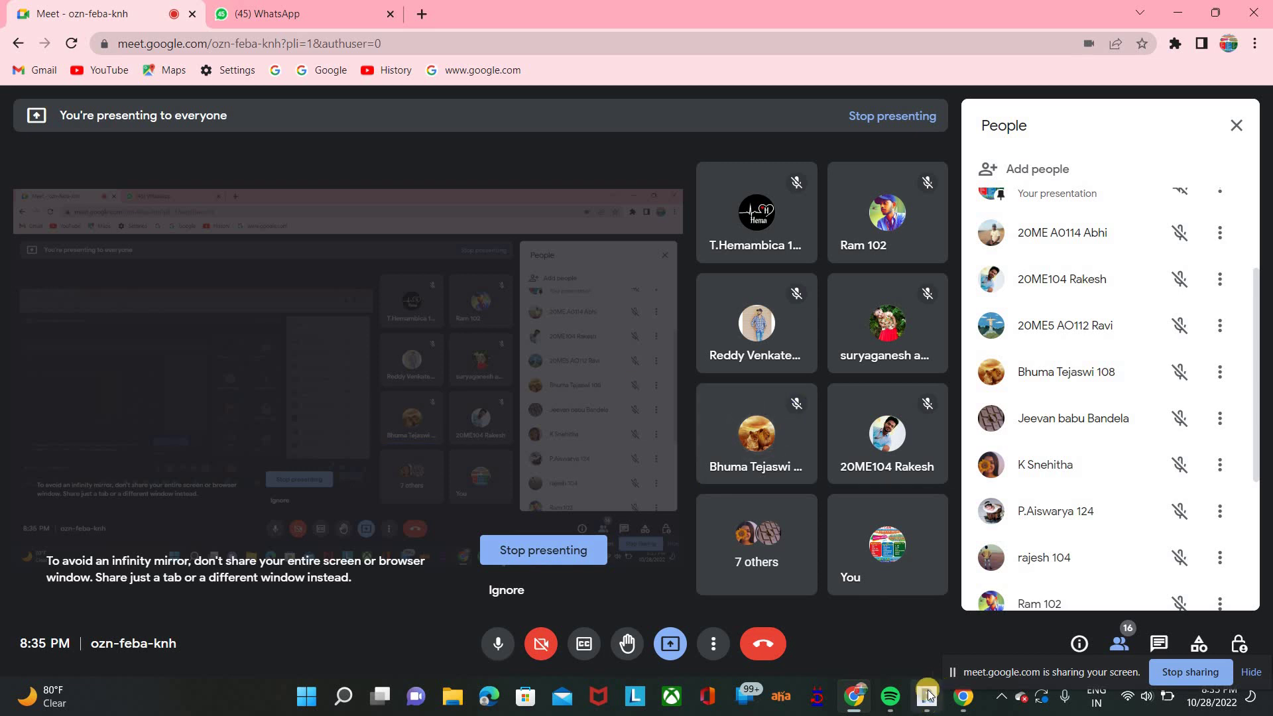
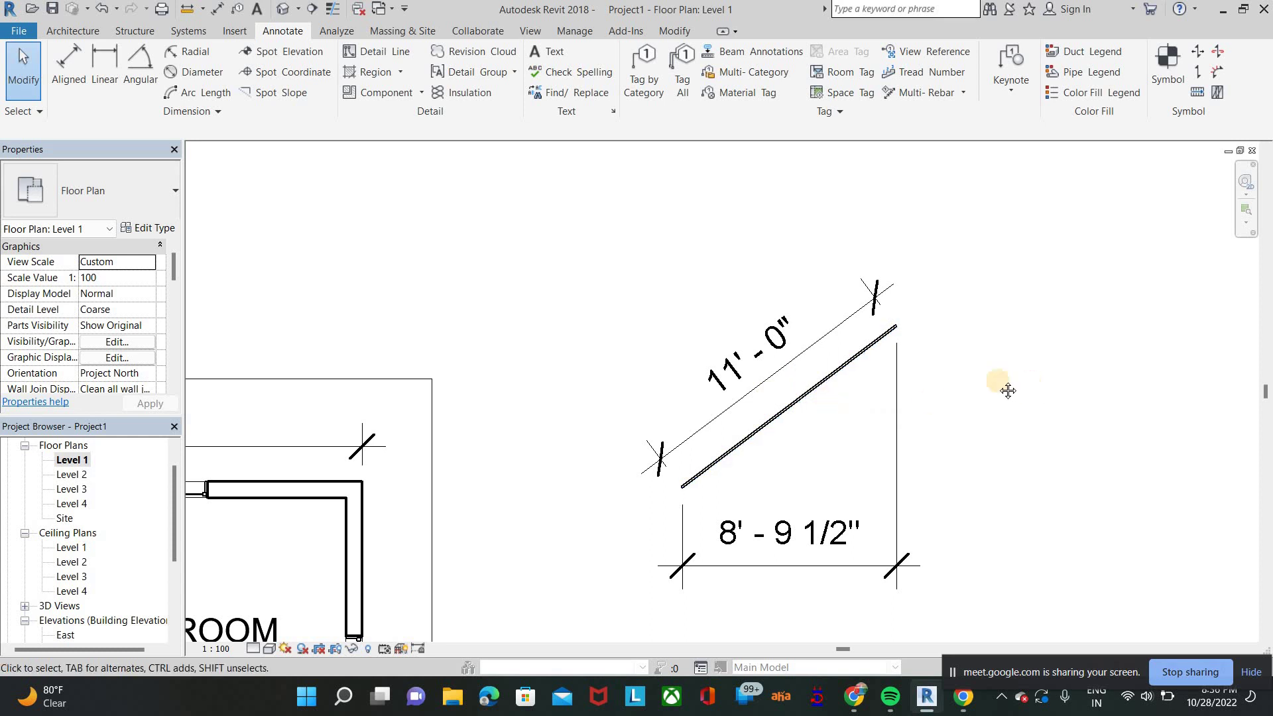
Step: Draw a curtain wall with a vertical run joined to a downward-sloping run beside the dimensions
middle_click_drag(759, 334, 485, 332)
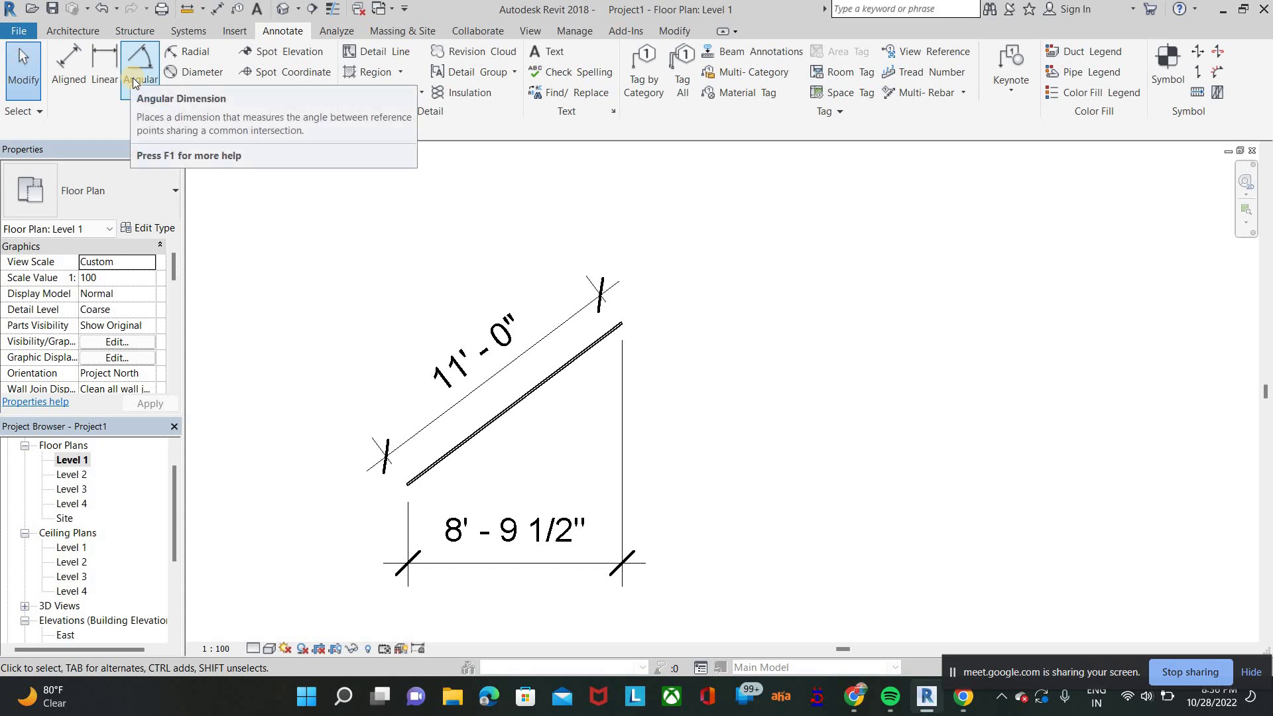
left_click(81, 33)
left_click(78, 66)
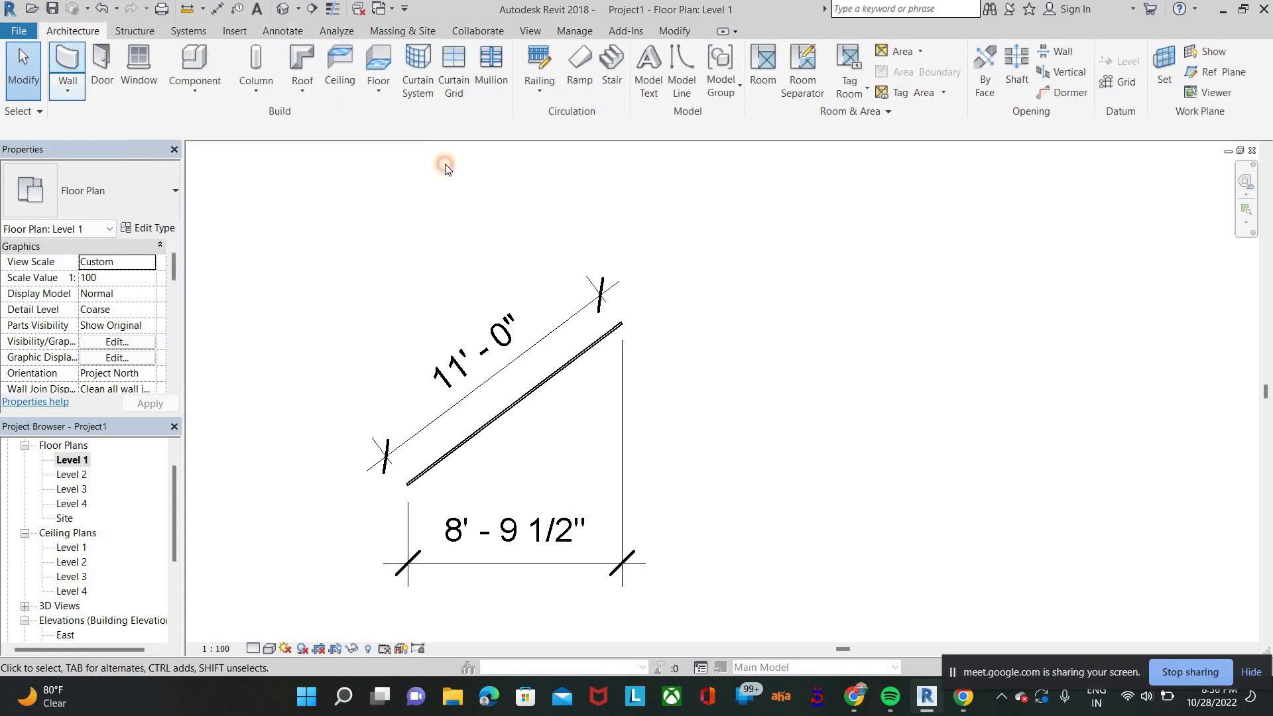
left_click(816, 266)
left_click(818, 349)
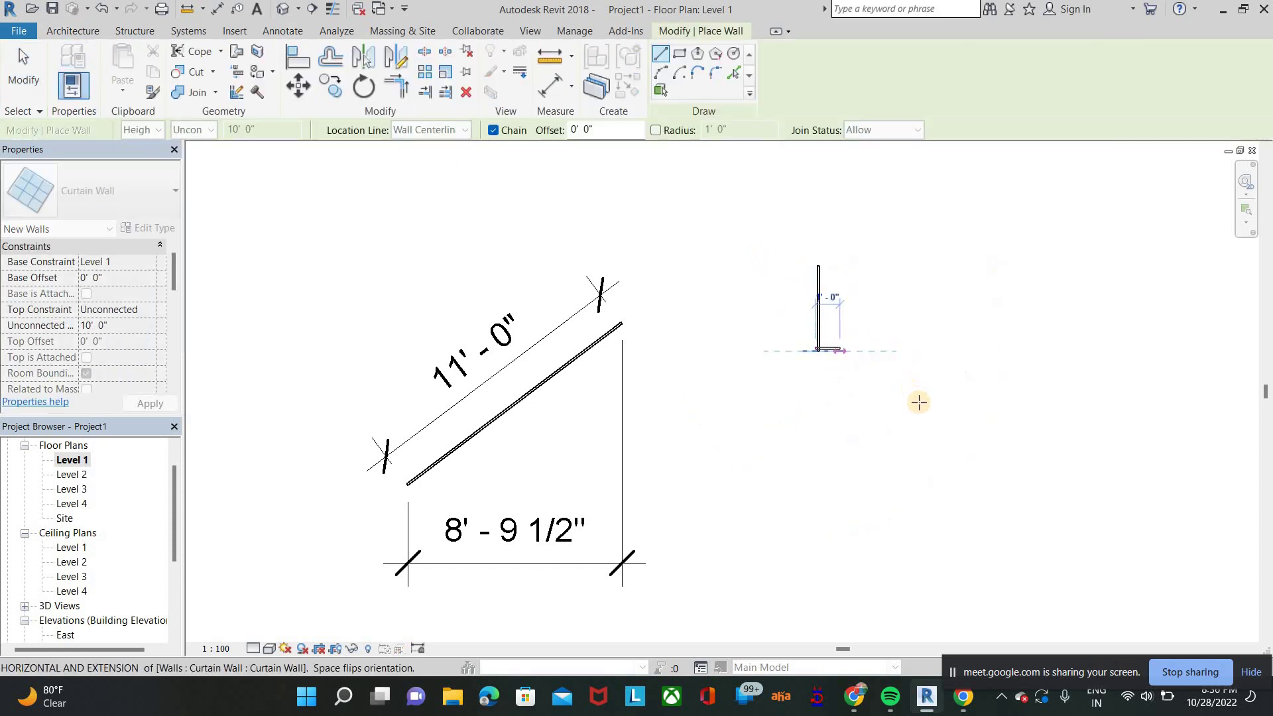
left_click(920, 402)
right_click(911, 266)
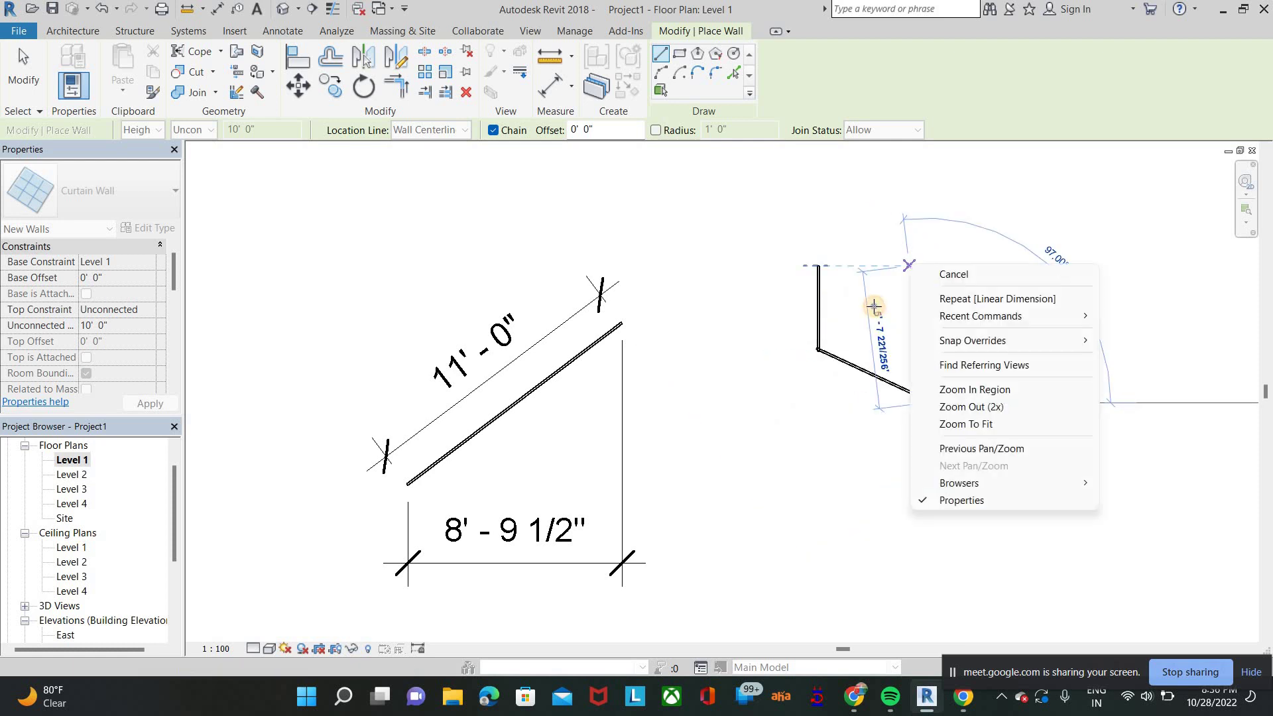
left_click(926, 274)
right_click(874, 307)
left_click(889, 314)
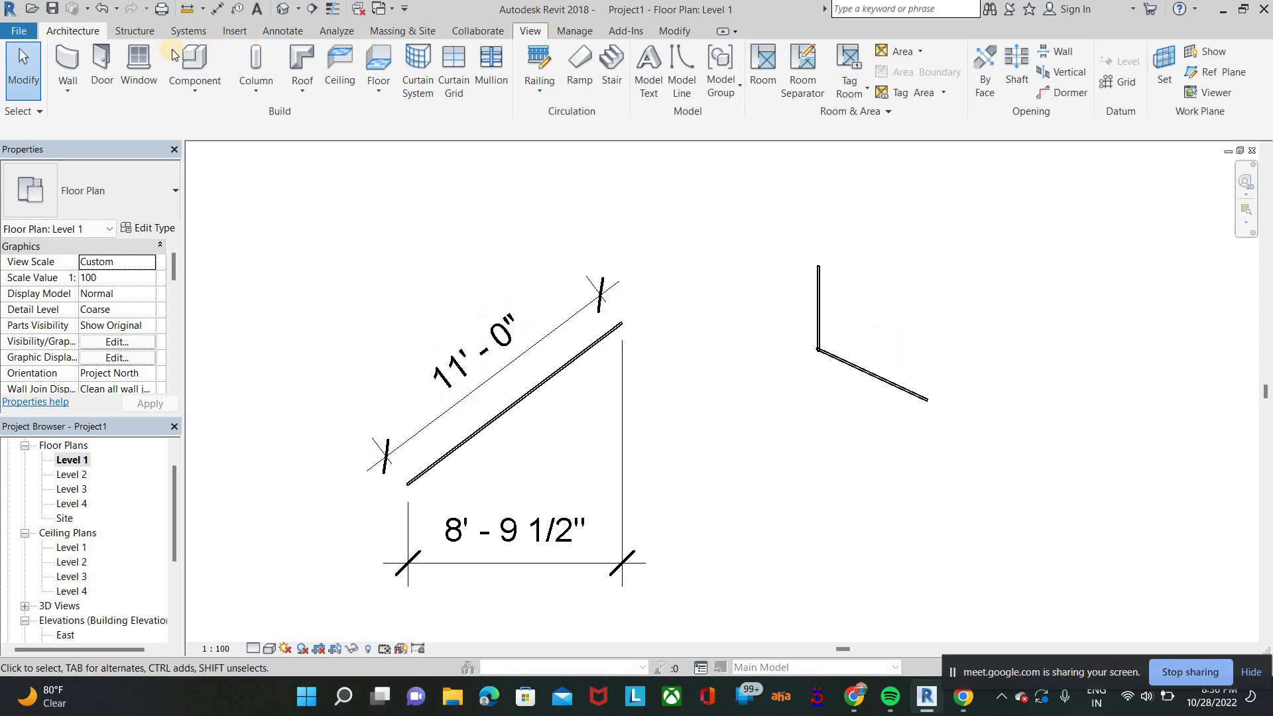
Step: Add a 115.00° angular dimension between the vertical and sloped curtain wall segments
left_click(282, 31)
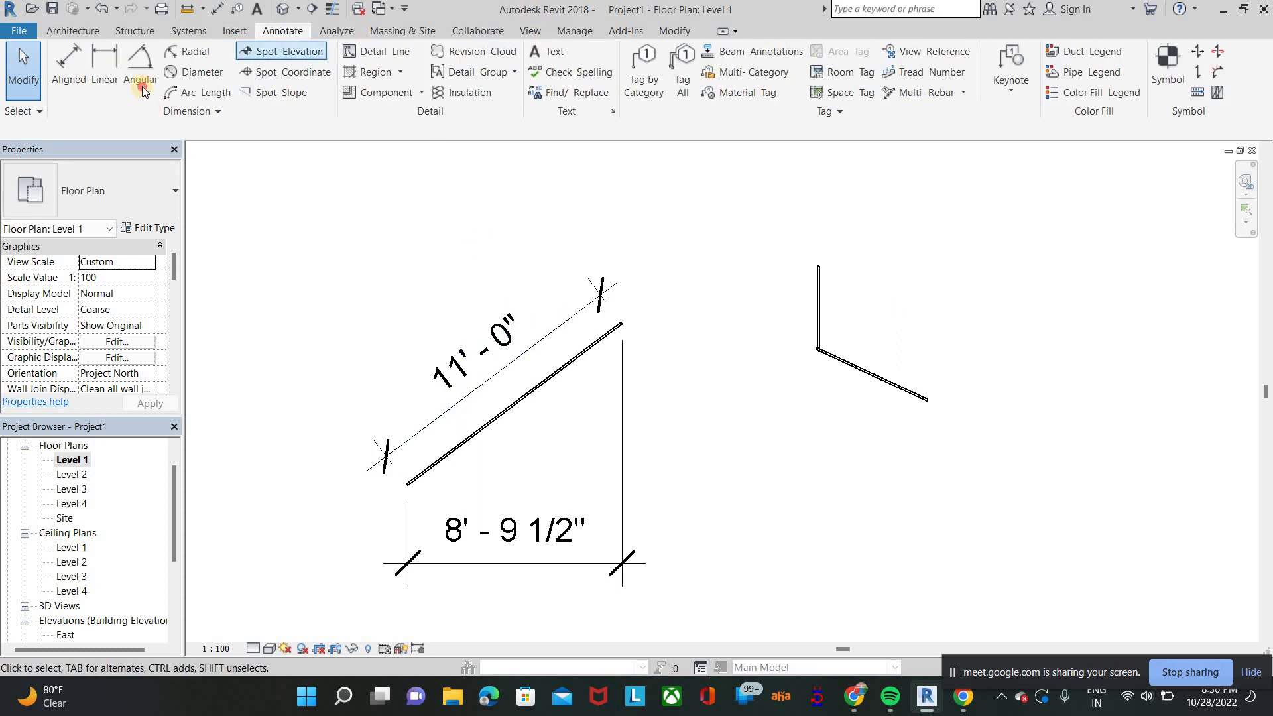
left_click(140, 70)
left_click(815, 324)
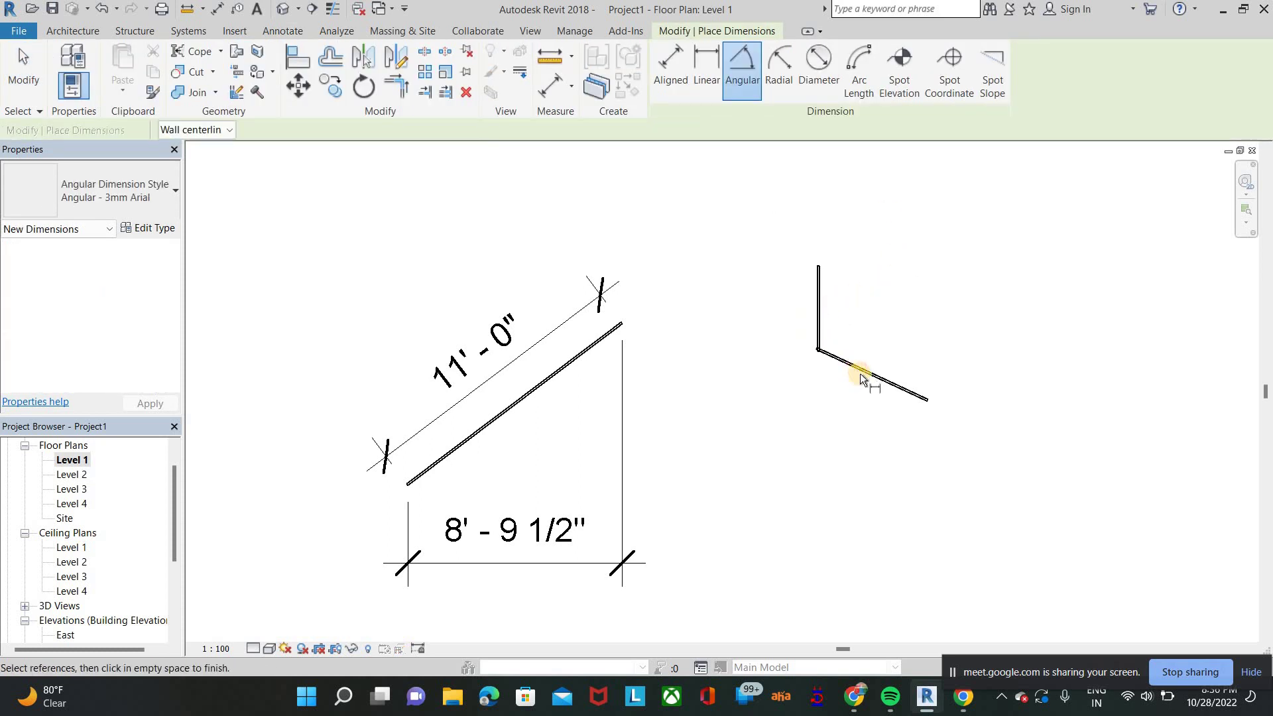
left_click(869, 379)
left_click(869, 305)
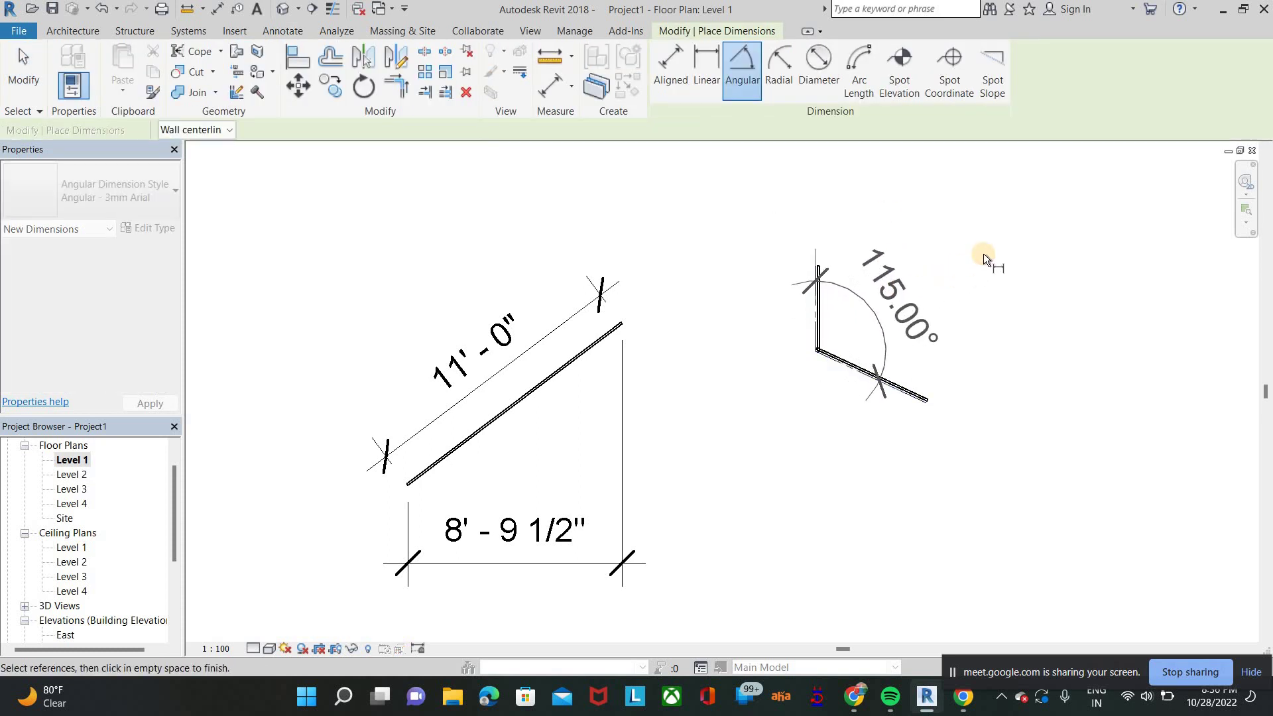
scroll(818, 347, "up", 5)
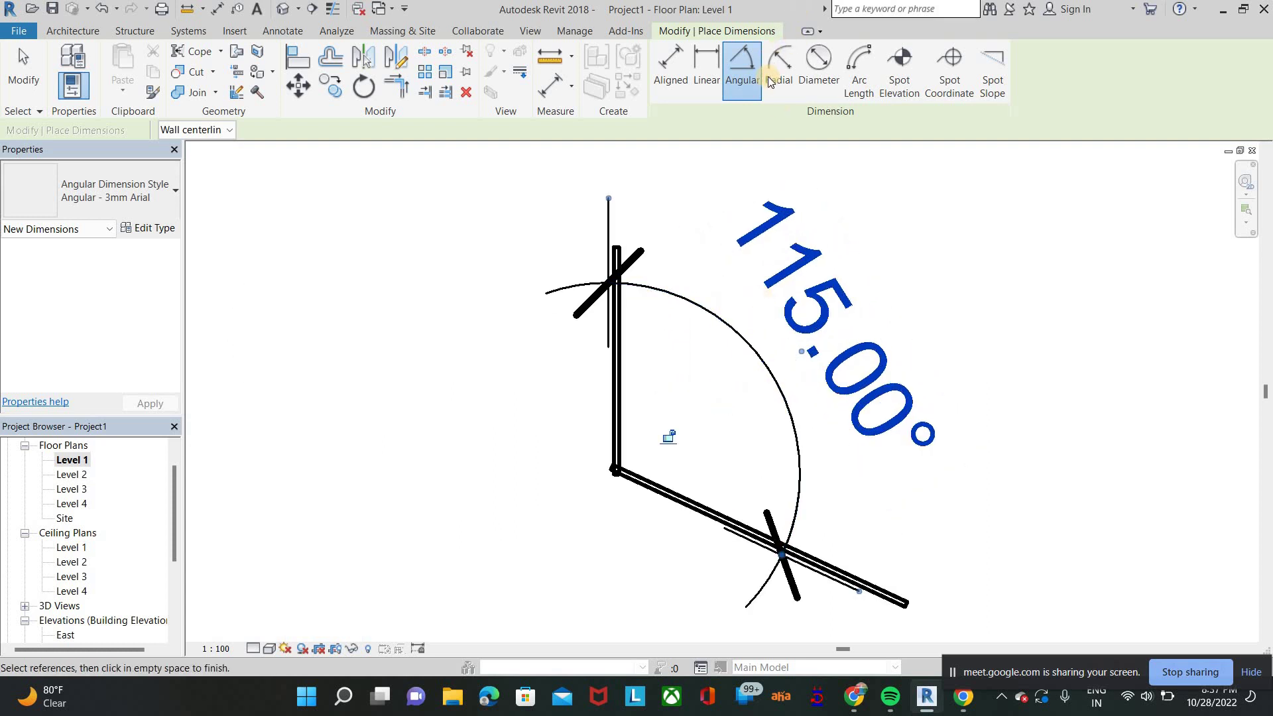
right_click(359, 347)
left_click(375, 267)
right_click(392, 276)
left_click(394, 277)
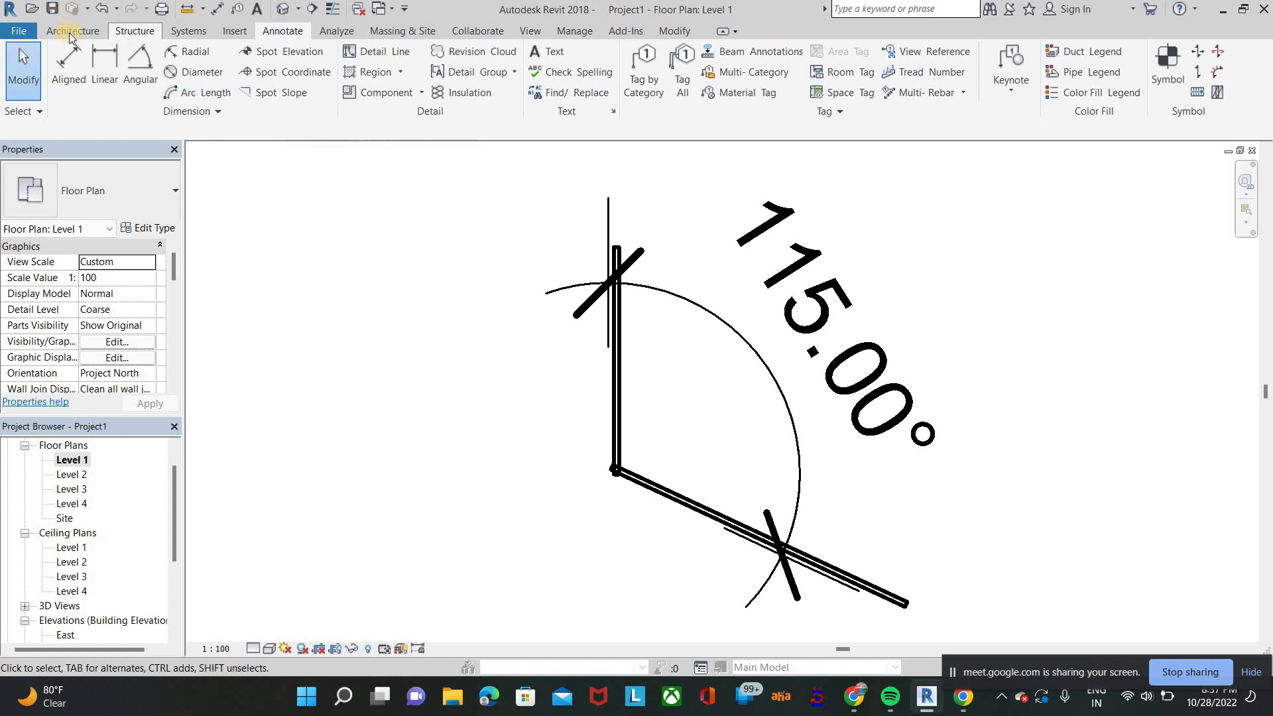
Step: Start a circular wall beside the angled walls, then cancel the preview
left_click(70, 32)
left_click(78, 54)
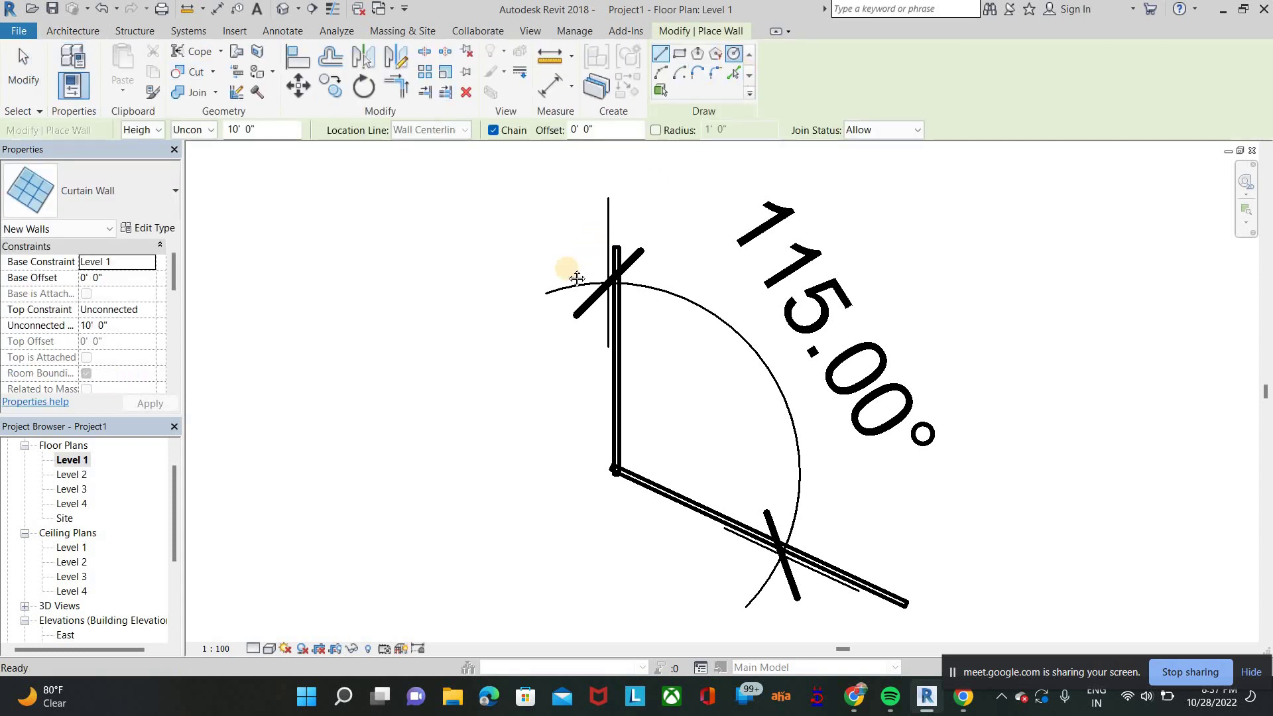
middle_click_drag(1247, 258, 670, 372)
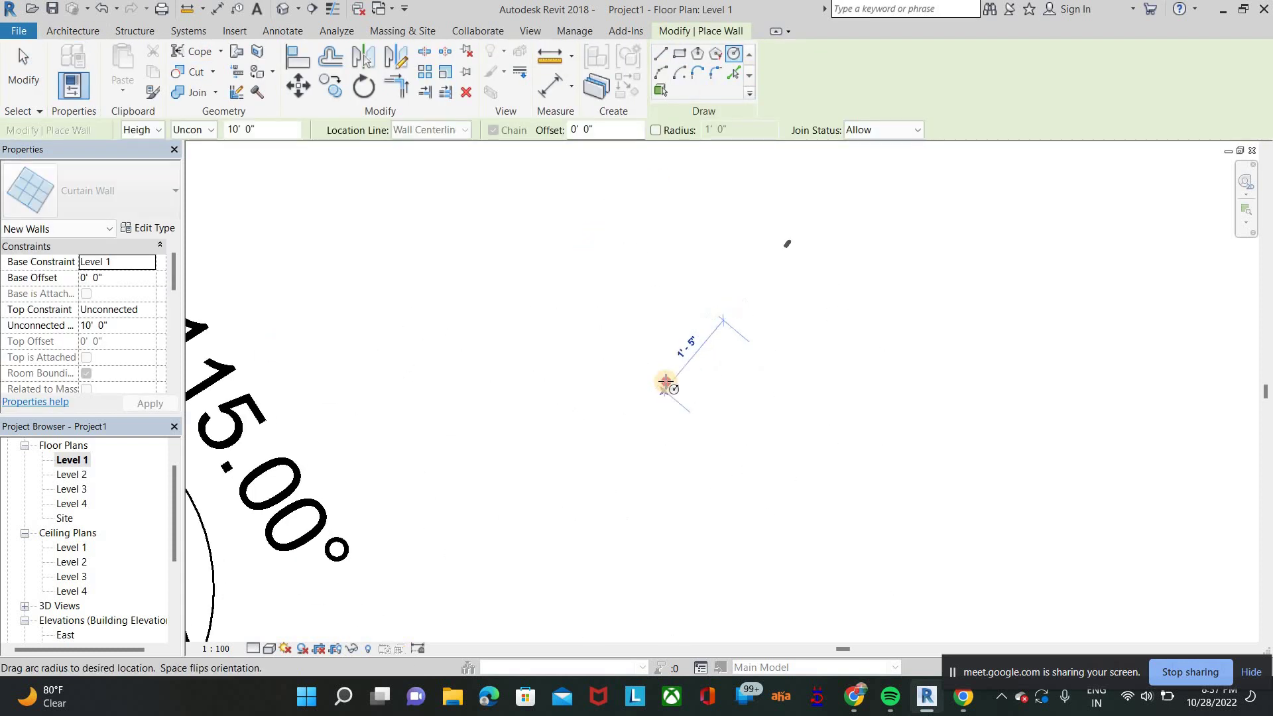
left_click(663, 386)
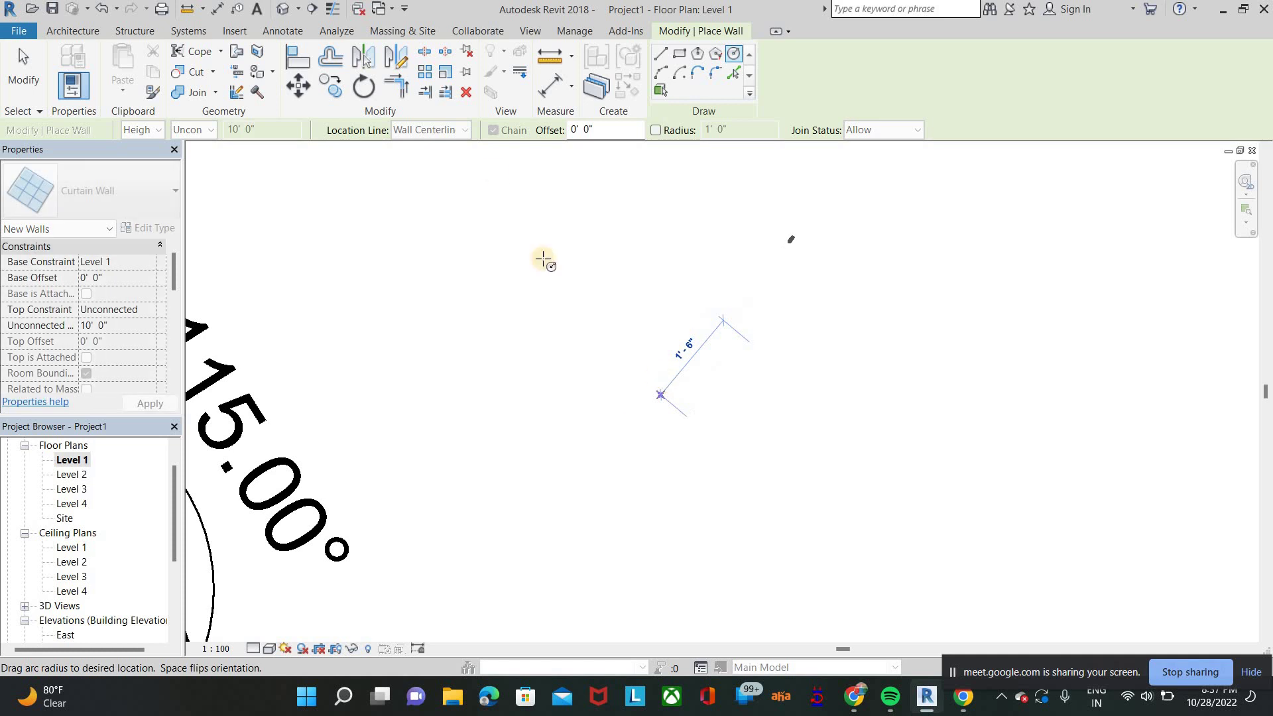
scroll(763, 343, "down", 2)
left_click(719, 470)
key("Escape")
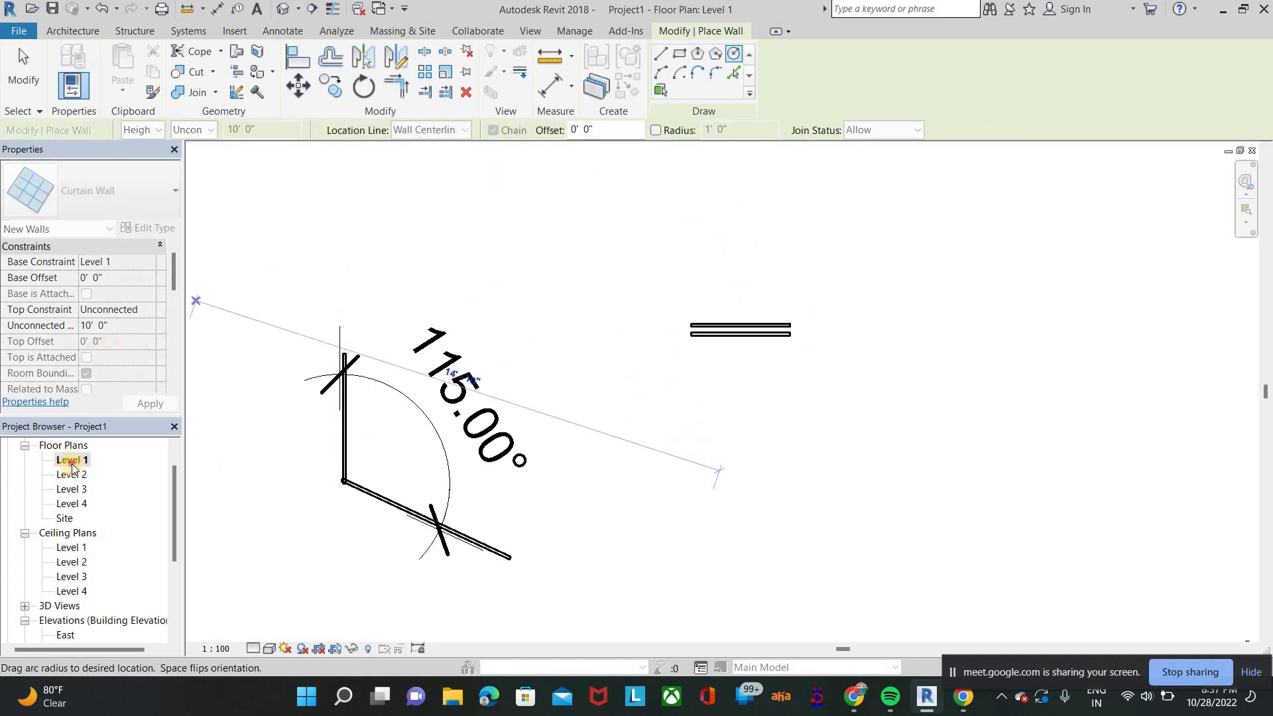
key("Escape")
scroll(718, 238, "down", 3)
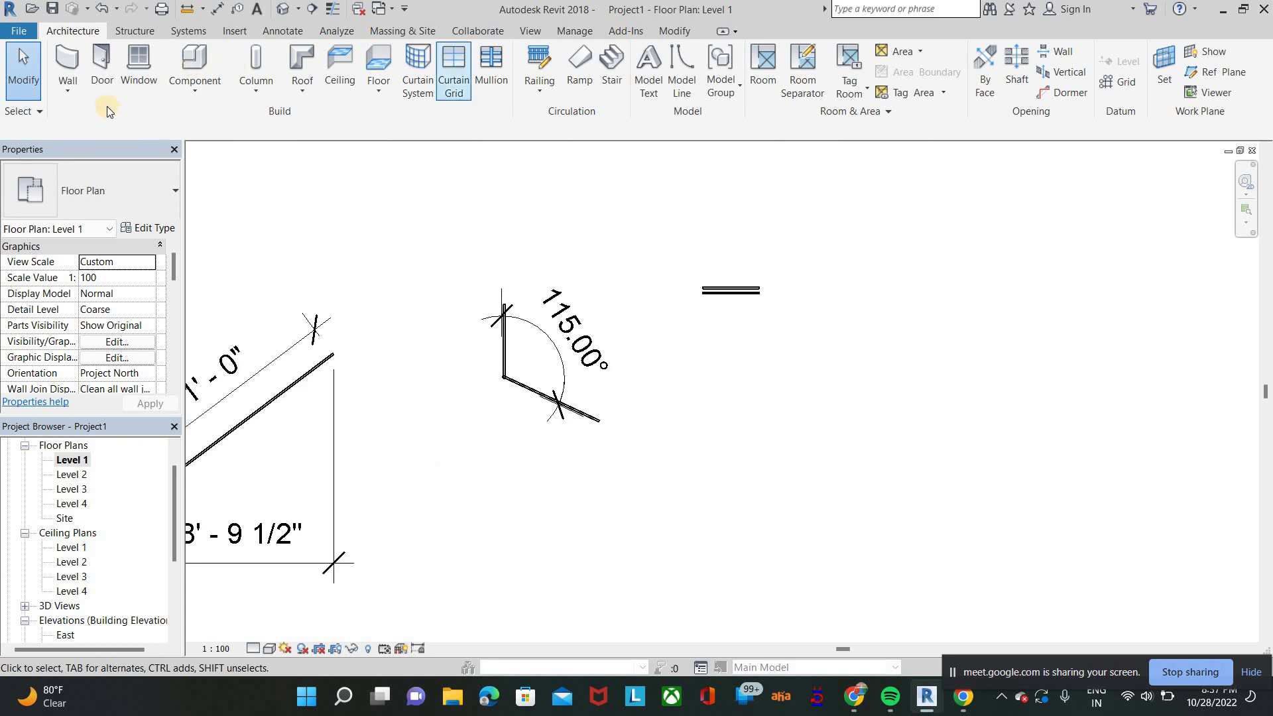
Step: Draw a circular Generic - 200mm CMU architectural wall right of the angled walls
left_click(68, 93)
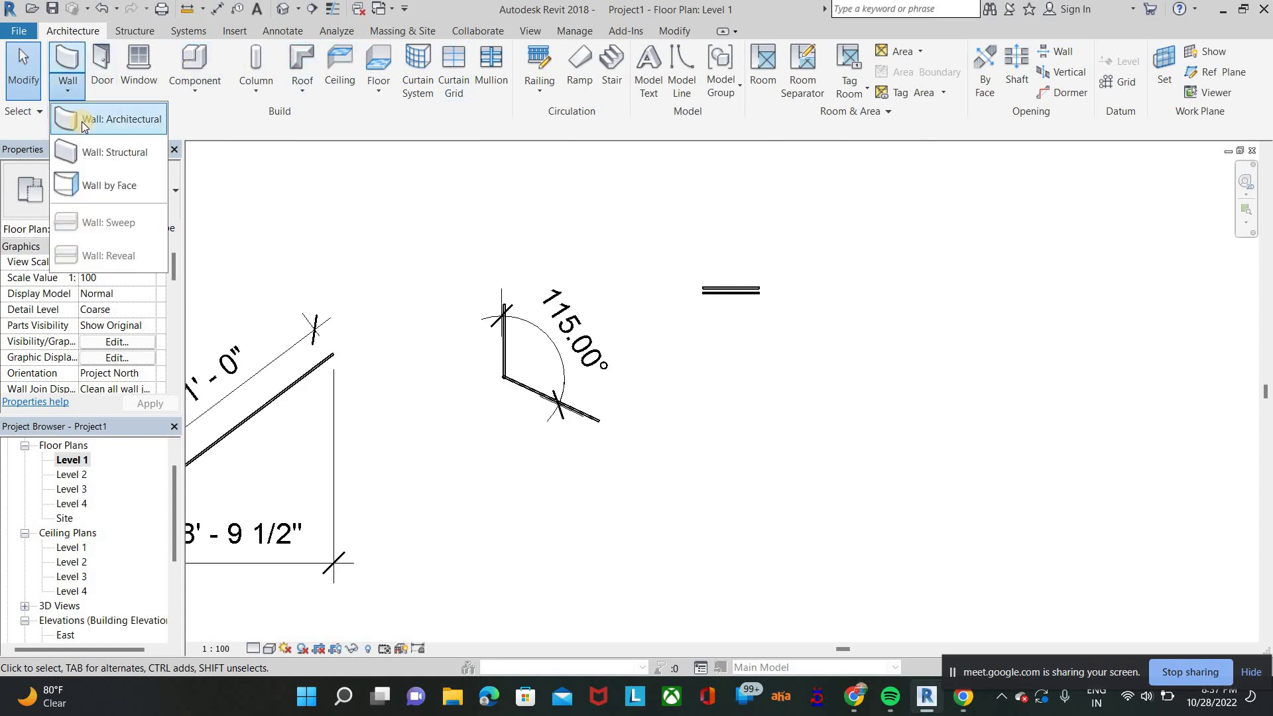
left_click(81, 121)
left_click(733, 59)
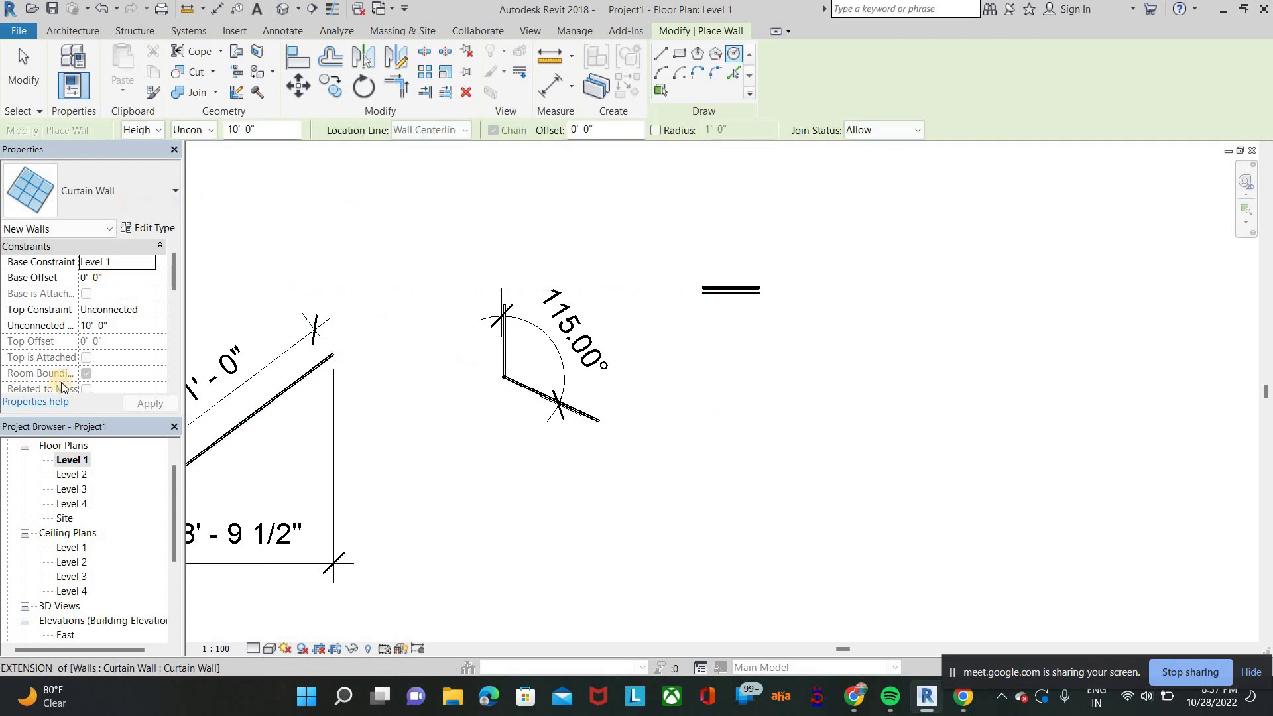
left_click(136, 199)
left_click(759, 424)
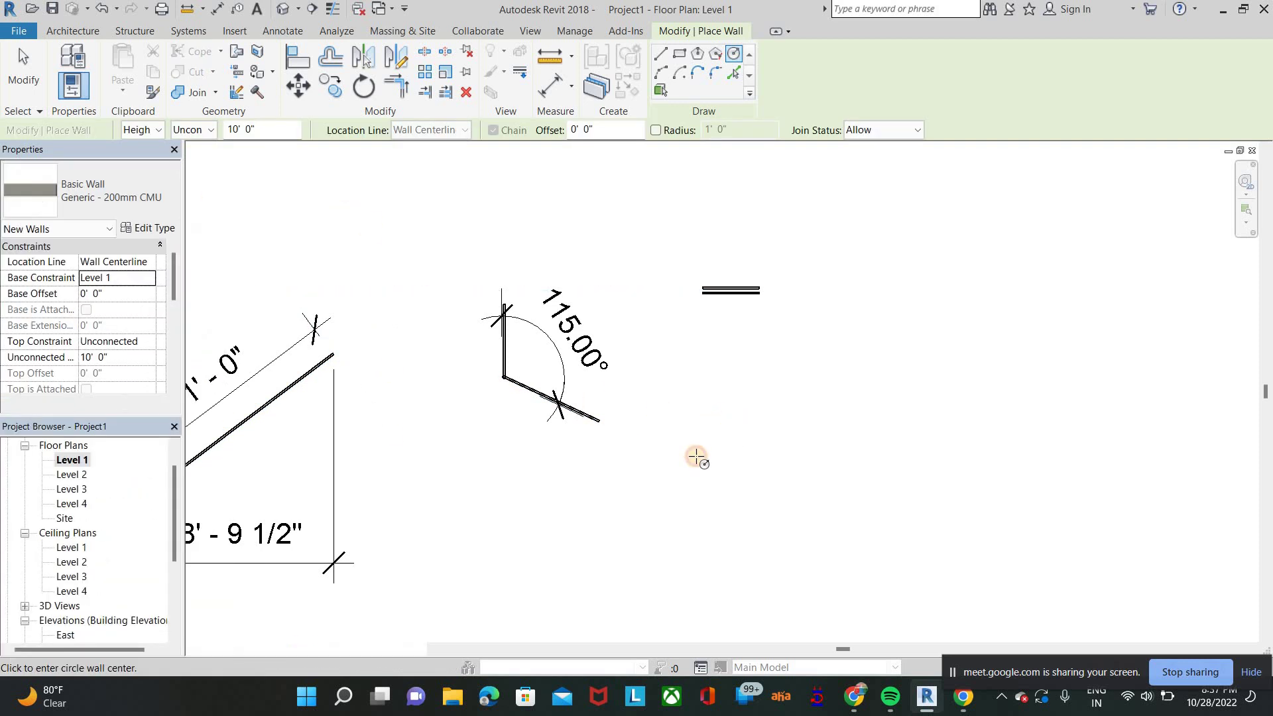
left_click(699, 455)
left_click(886, 273)
right_click(886, 273)
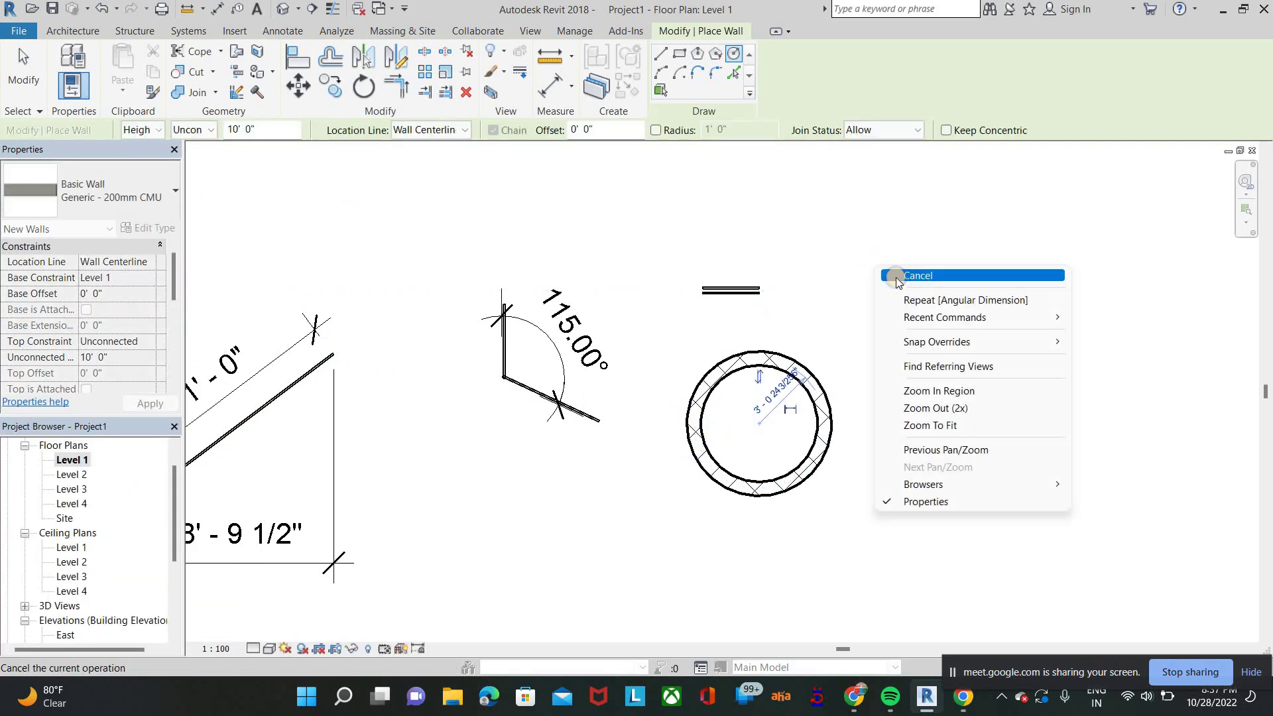
left_click(903, 278)
right_click(894, 280)
left_click(911, 286)
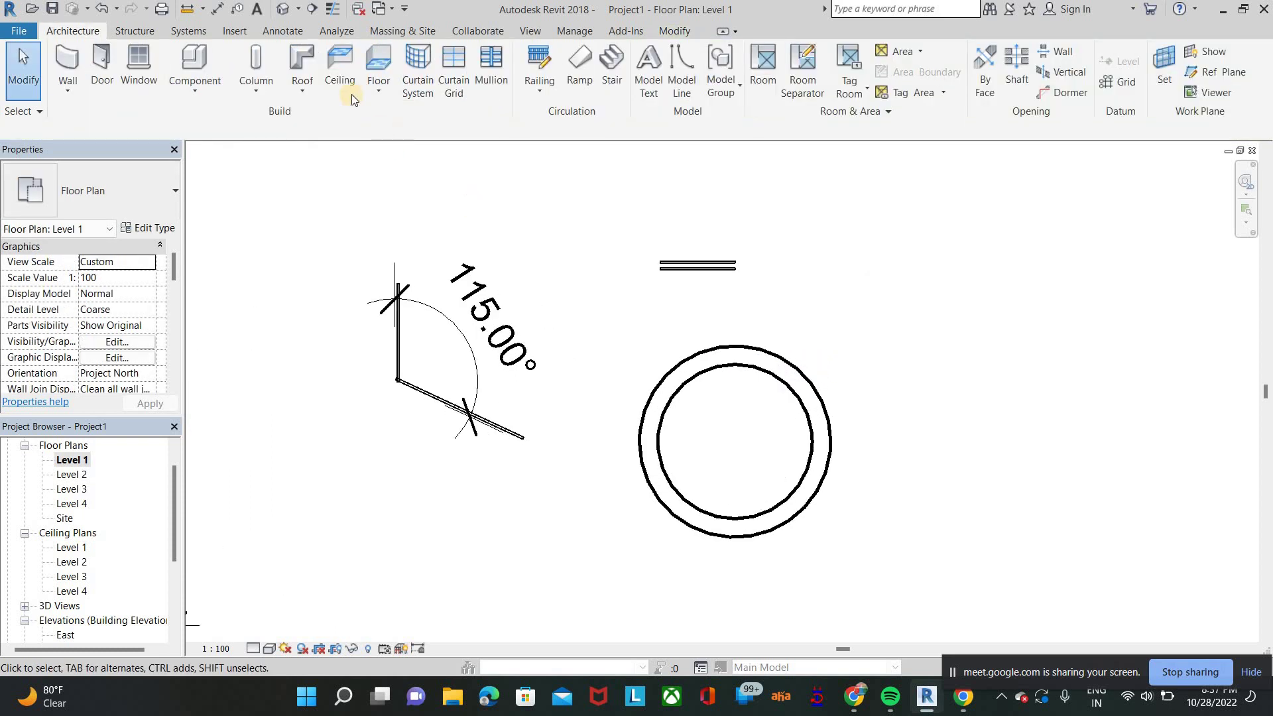
Step: Add an R 3'-1" radial dimension to the circular wall
left_click(268, 30)
left_click(268, 30)
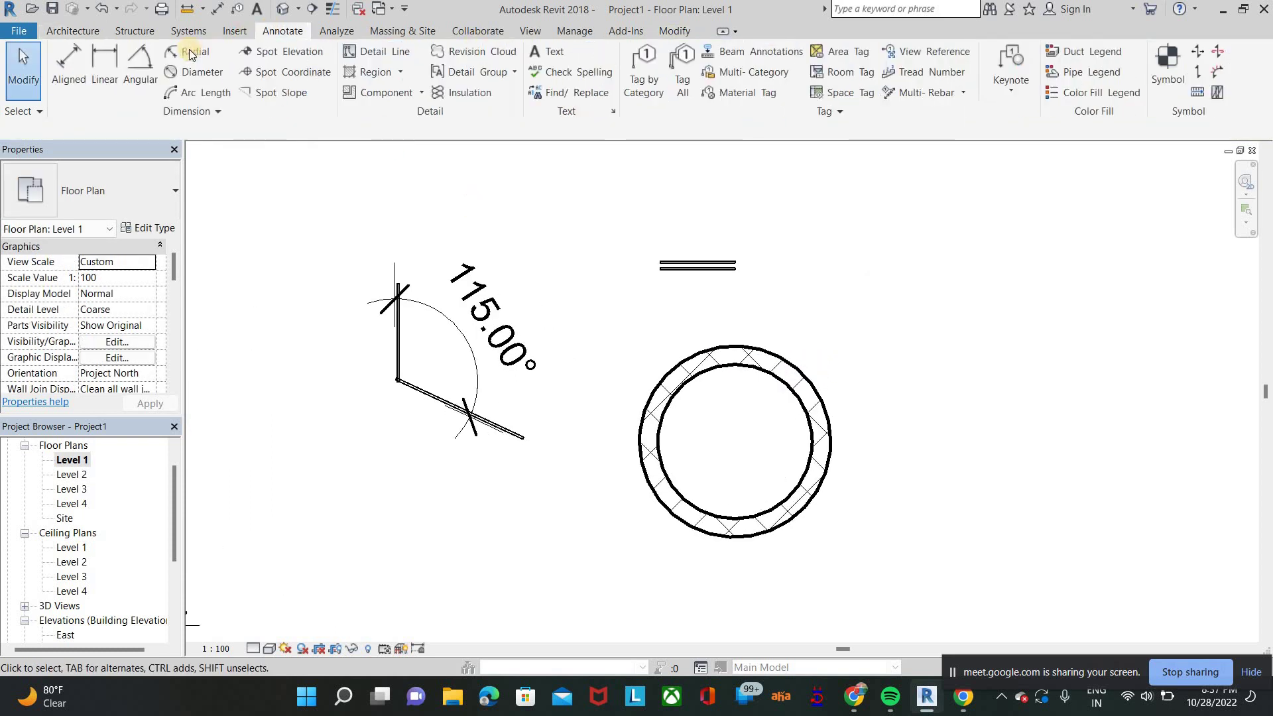
left_click(188, 51)
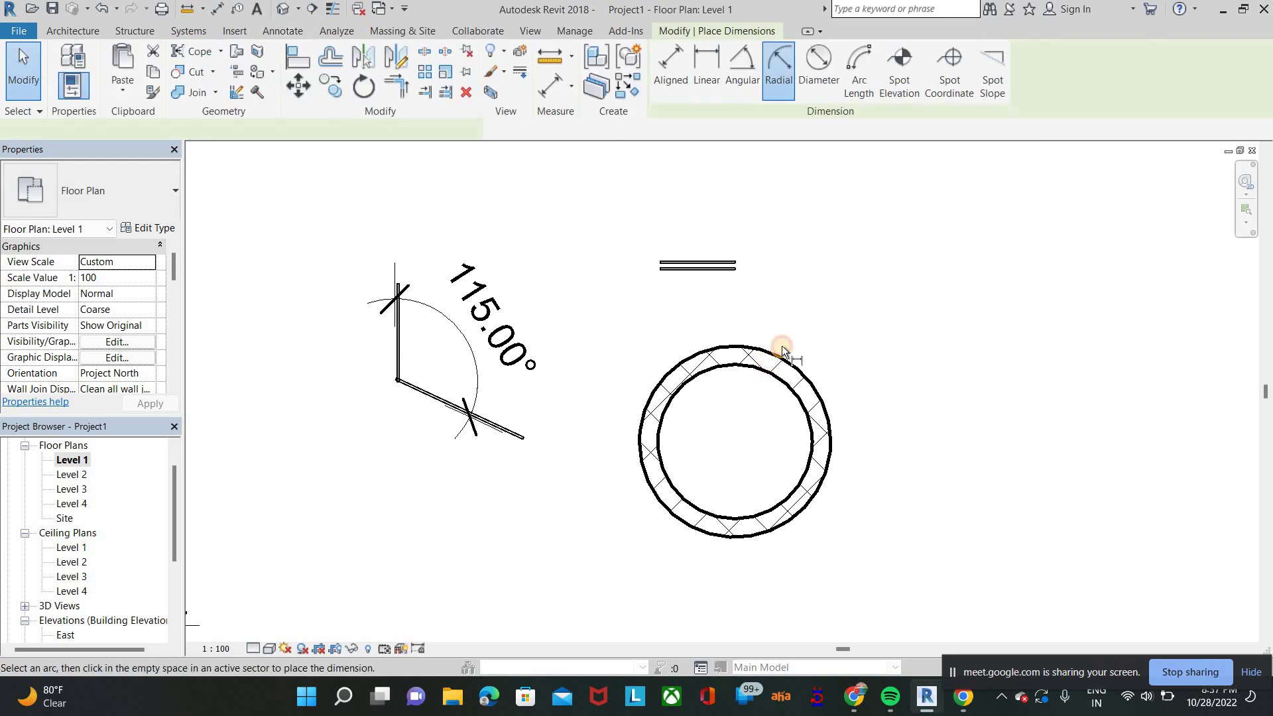
left_click(783, 348)
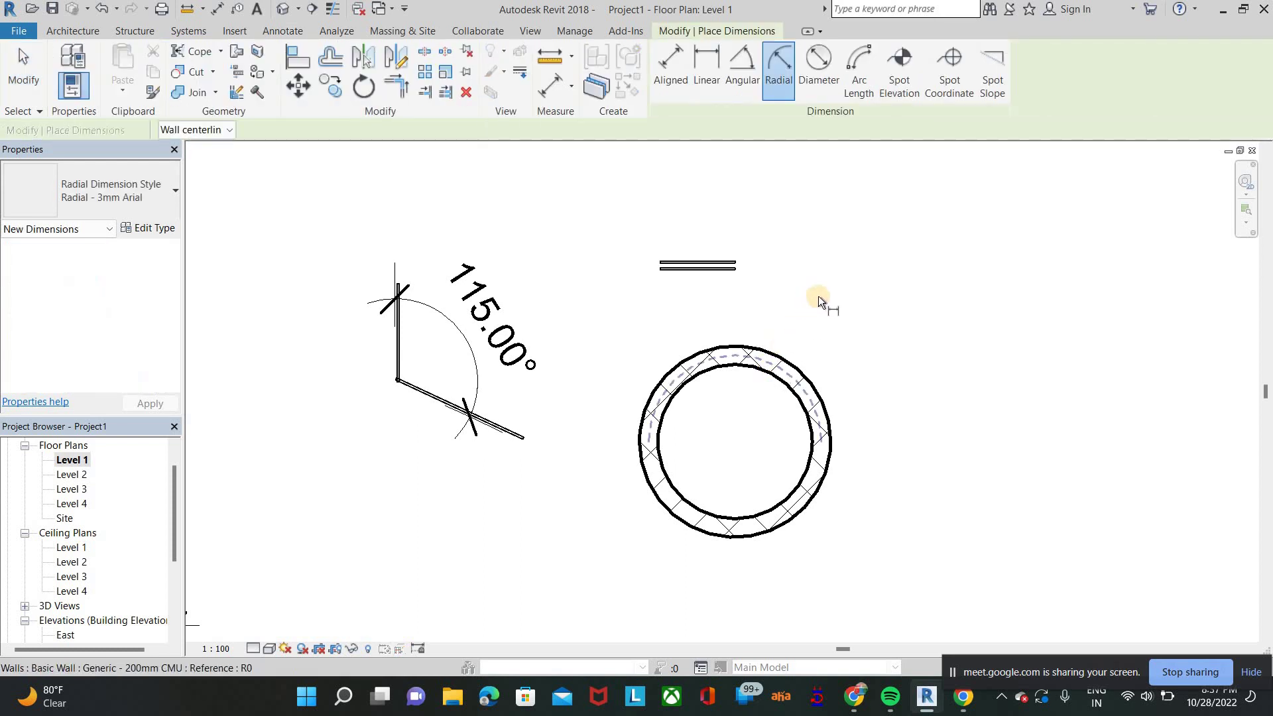
right_click(886, 313)
left_click(928, 323)
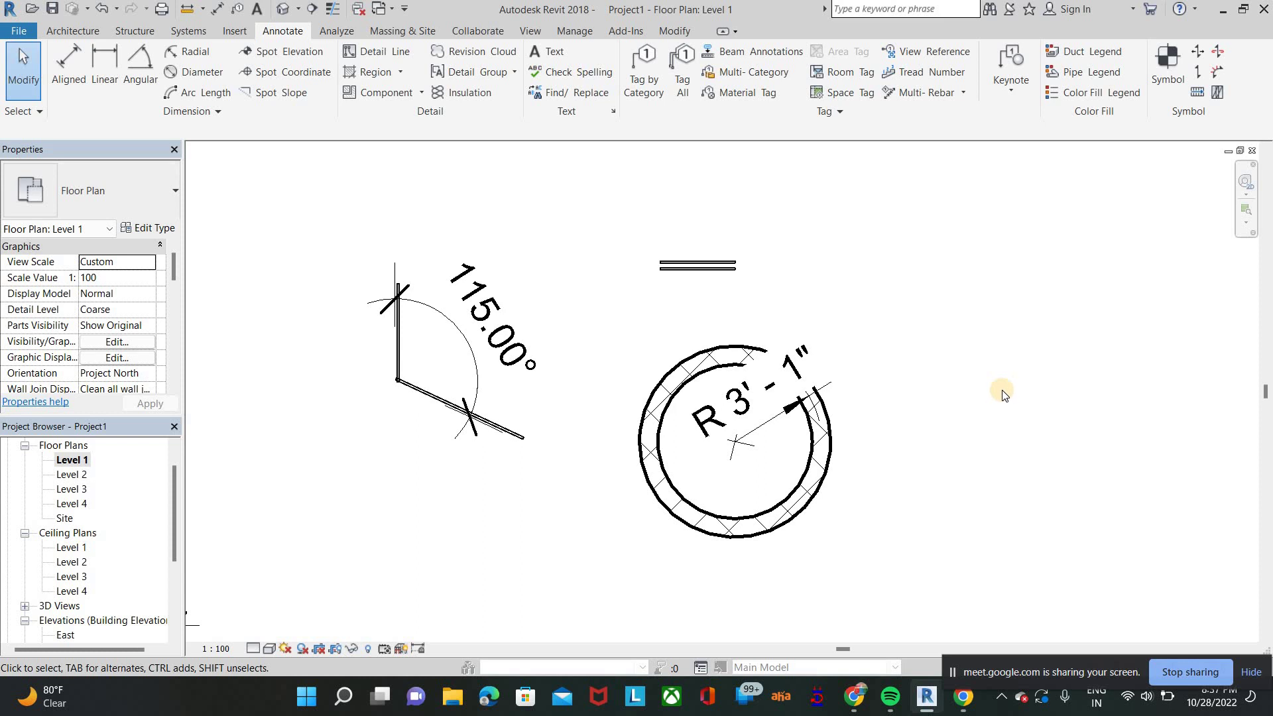
Step: Add a Ø 6'-2" diameter dimension to the circular wall
left_click(196, 73)
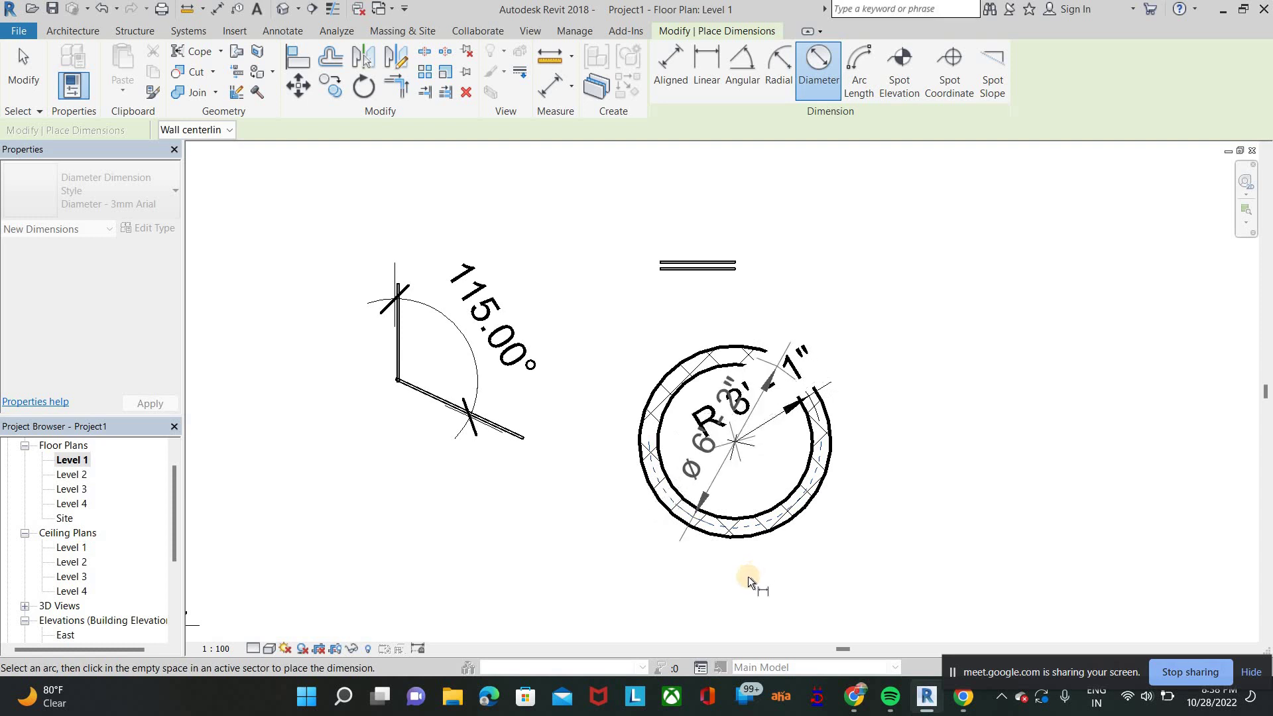
left_click(699, 578)
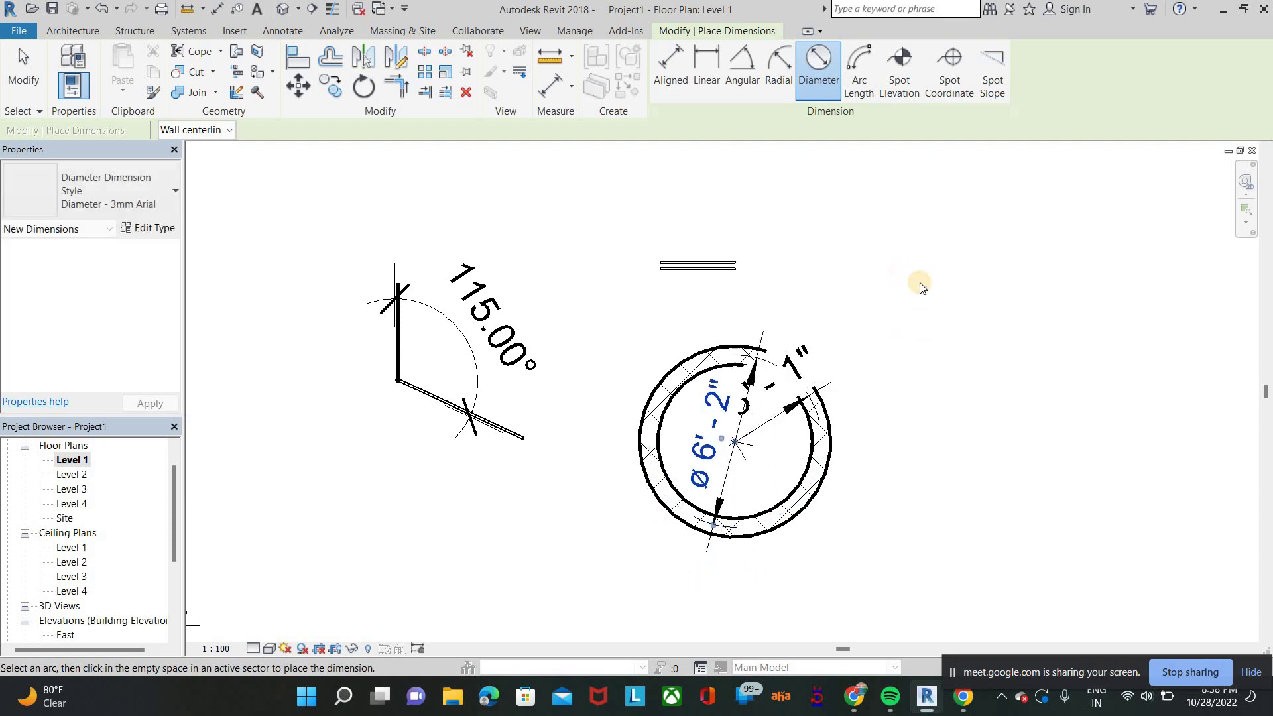
right_click(908, 274)
left_click(926, 280)
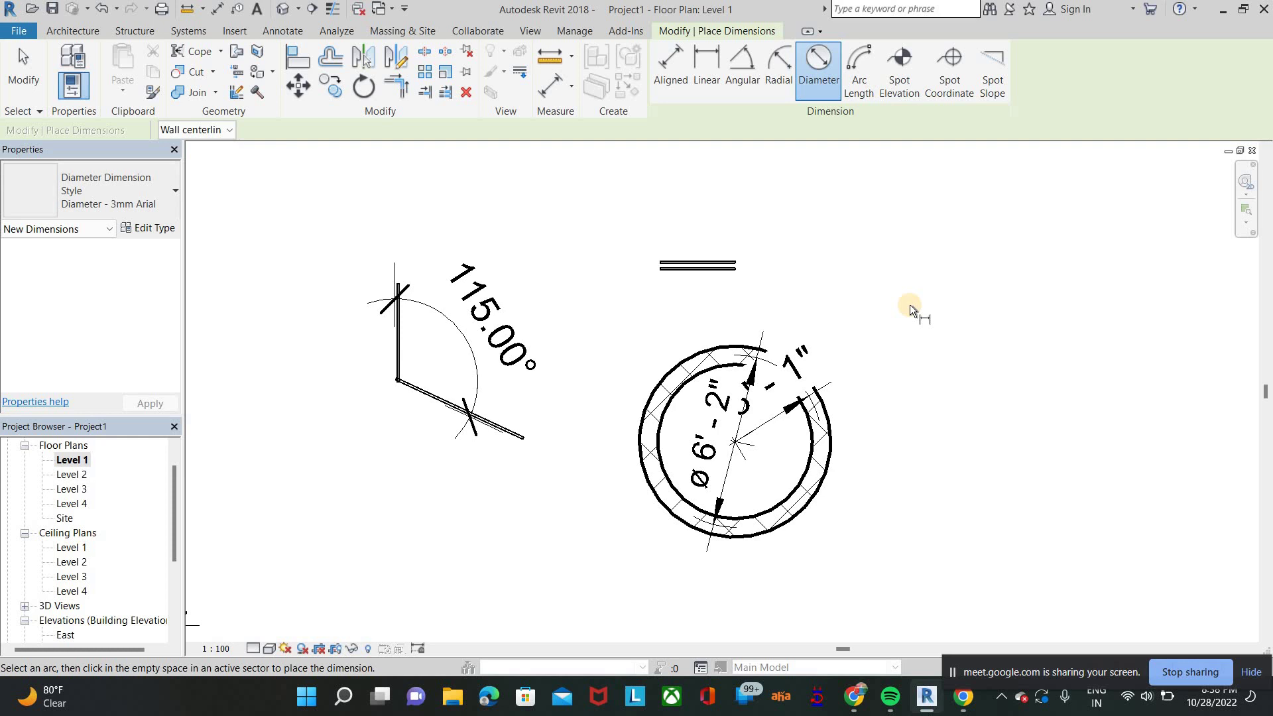
Step: Draw a Start-End-Radius arc wall of type Generic - 90mm Brick right of the circle
left_click(98, 32)
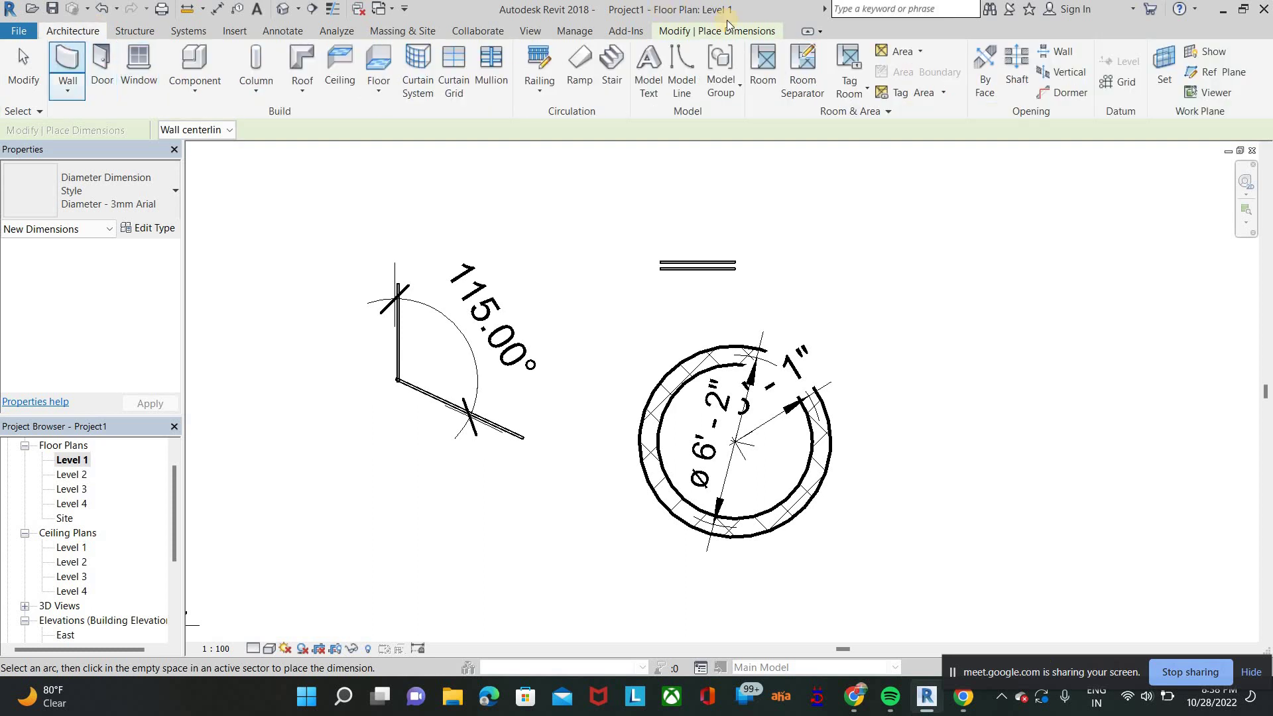
key("w")
key("a")
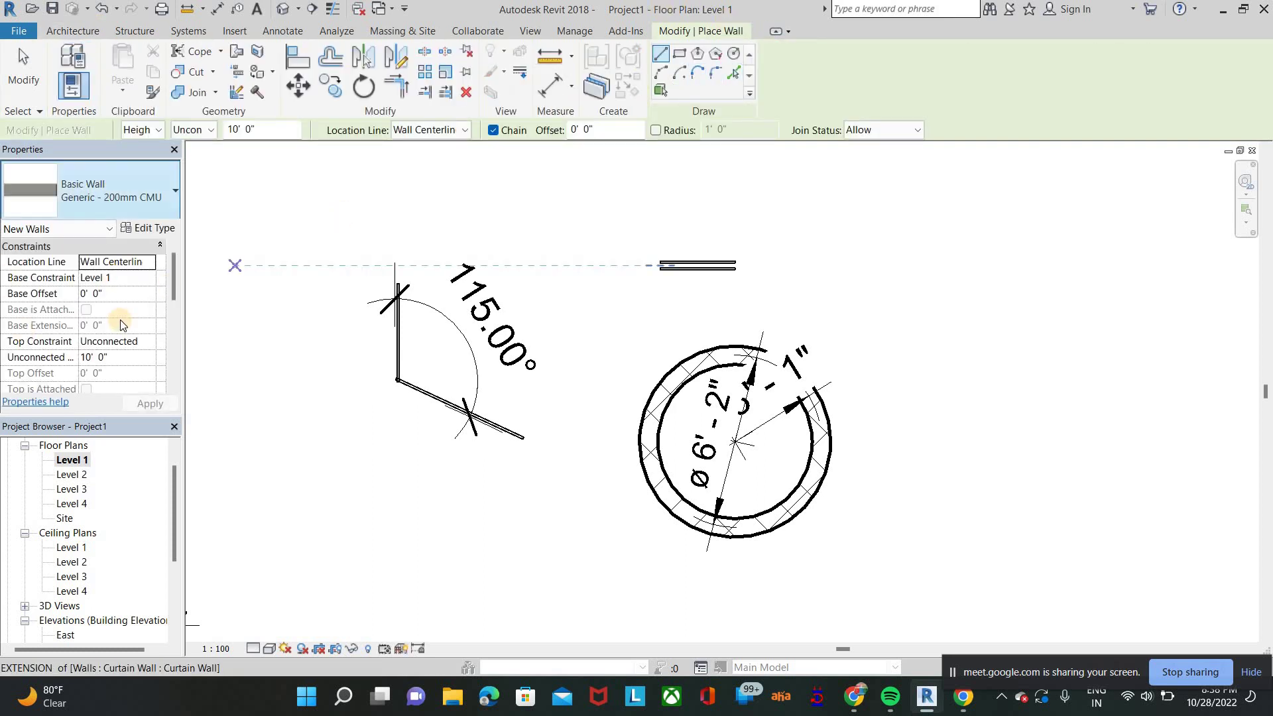
left_click(116, 192)
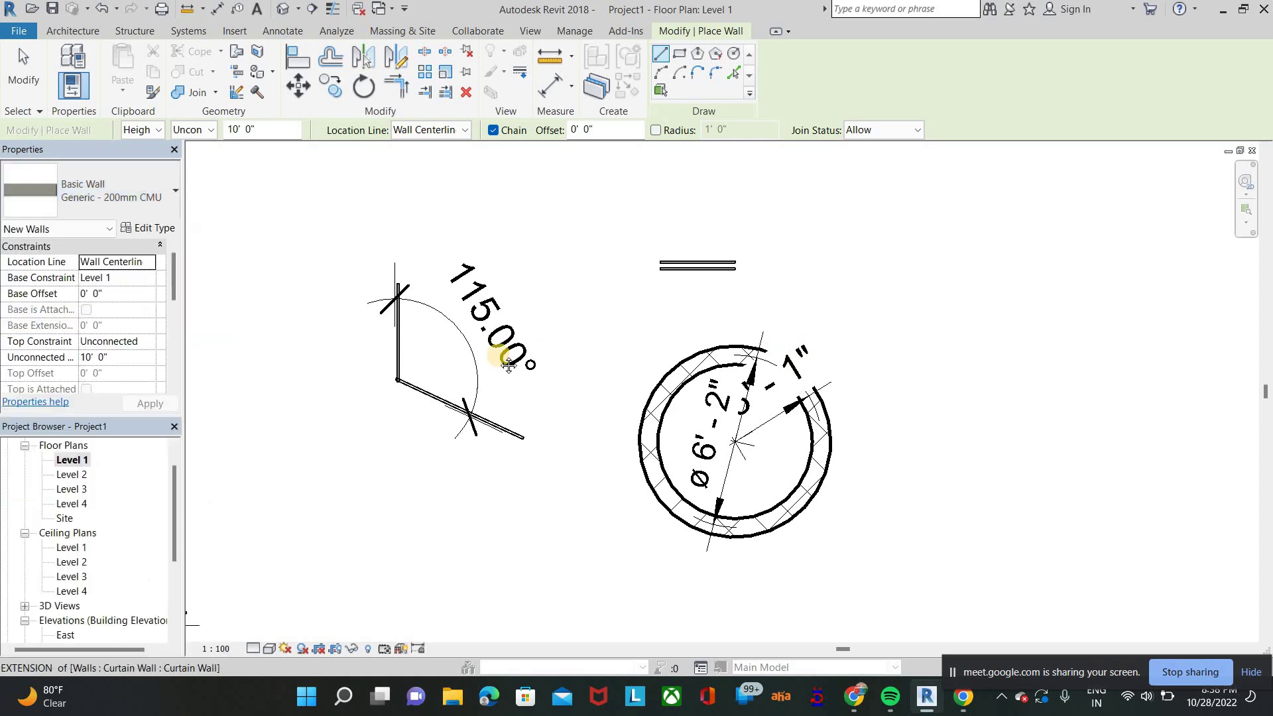
middle_click_drag(690, 370, 354, 385)
left_click(662, 71)
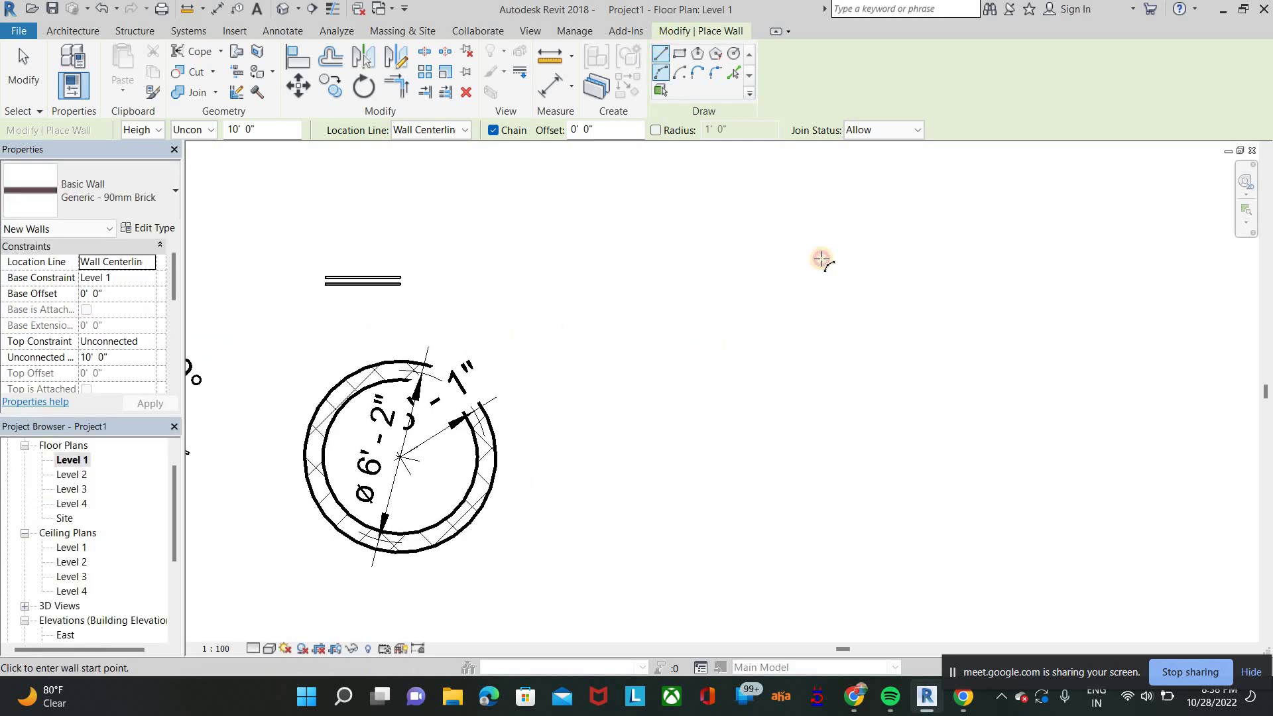
left_click(872, 257)
left_click(745, 253)
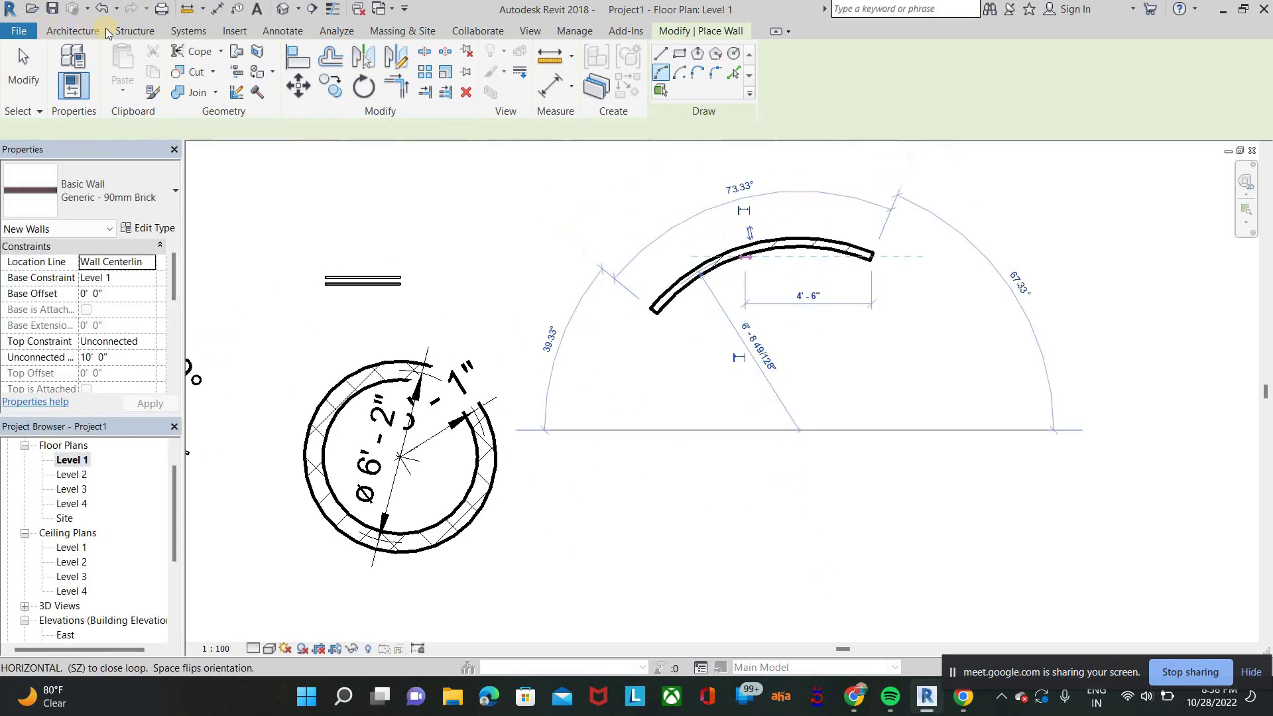
left_click(285, 31)
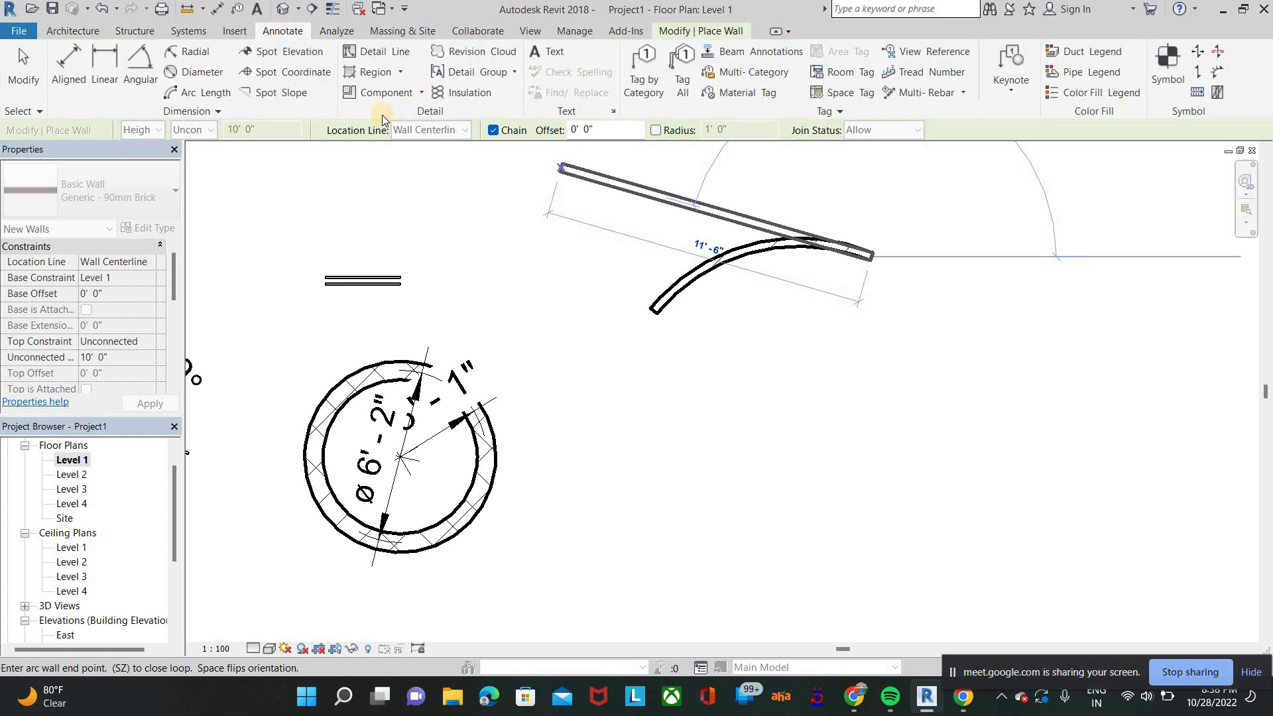
Step: Add an 8' - 4 1/2" arc-length dimension to the curved brick wall
left_click(197, 92)
scroll(638, 307, "up", 2)
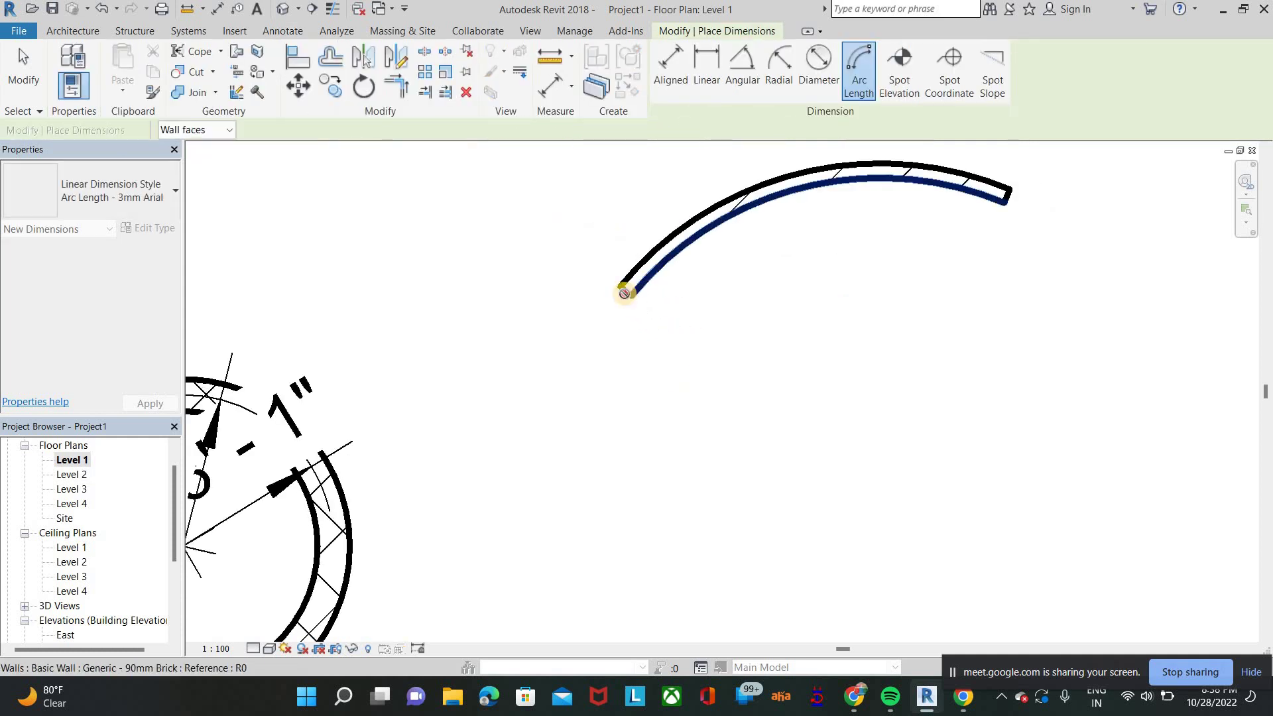
scroll(626, 291, "up", 2)
left_click(627, 291)
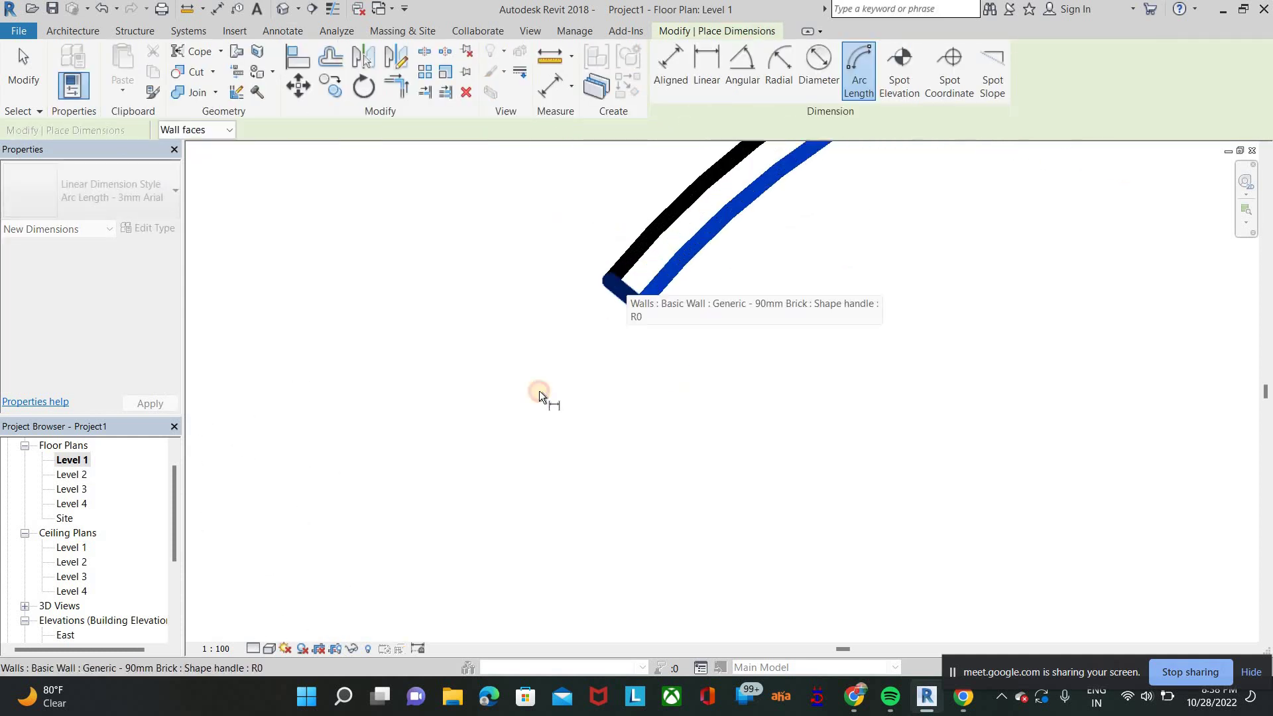
scroll(532, 408, "down", 2)
left_click(990, 275)
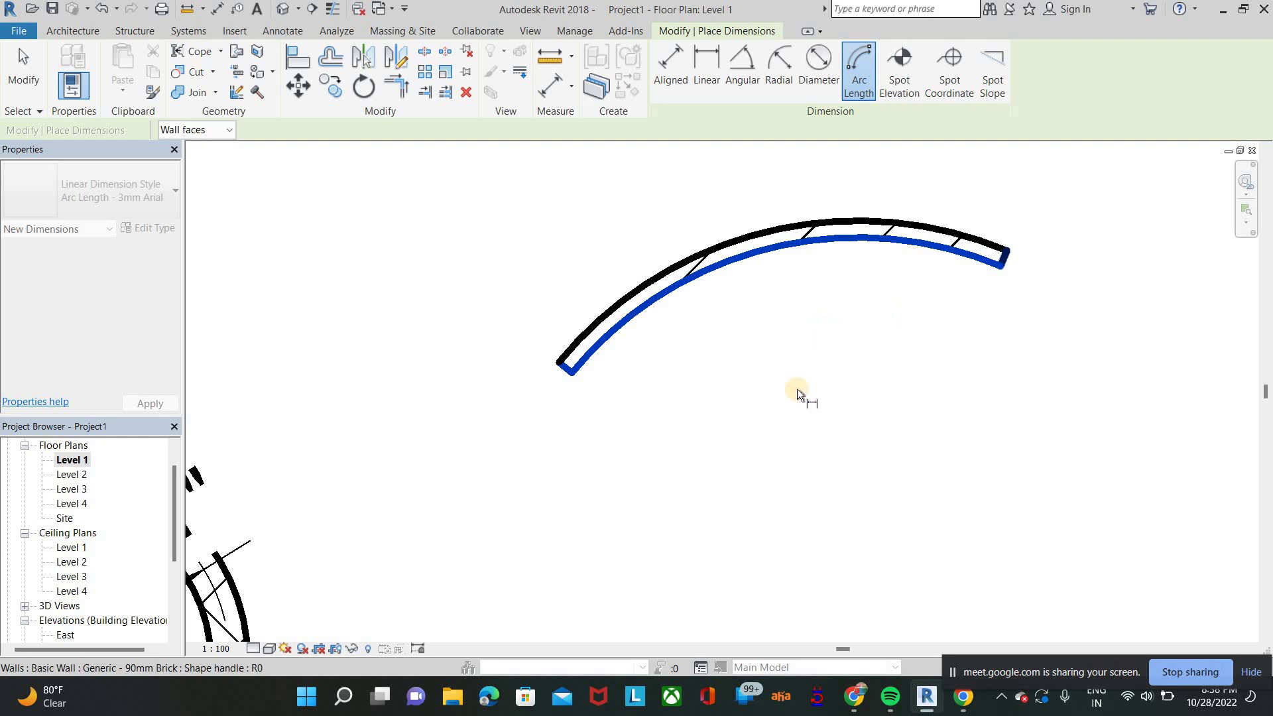
left_click(798, 396)
right_click(754, 171)
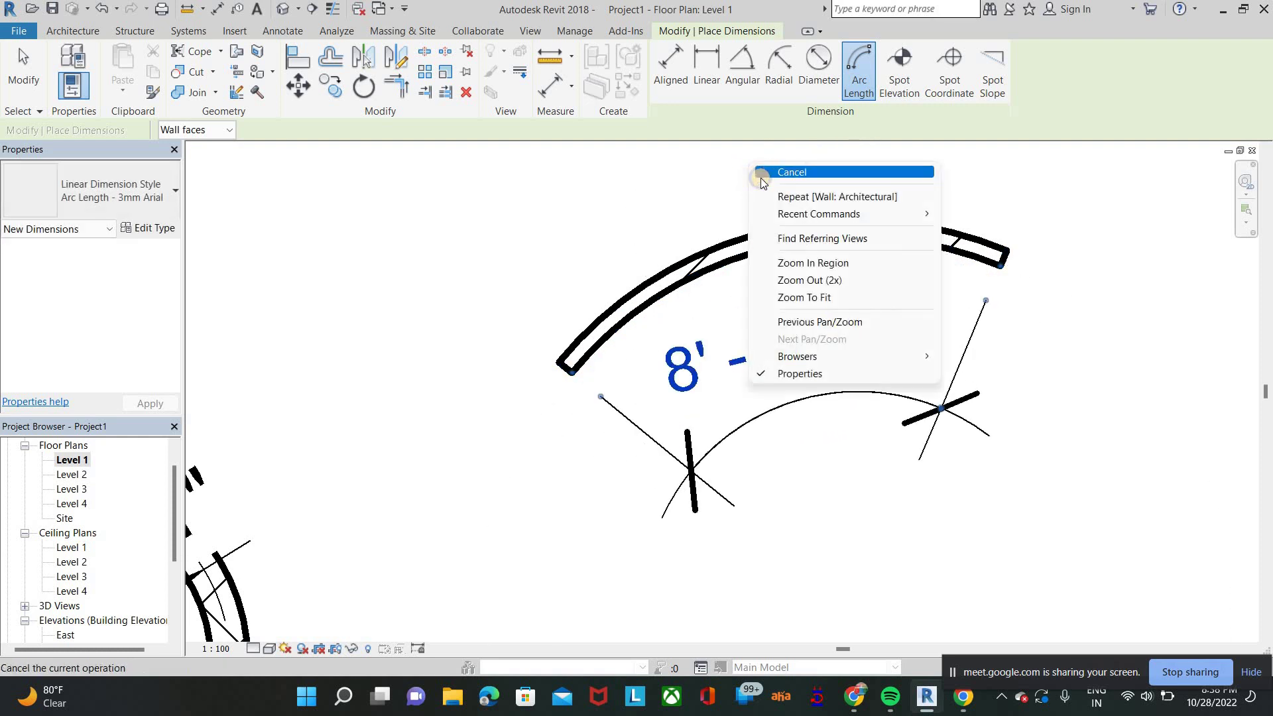
left_click(882, 174)
right_click(881, 179)
left_click(881, 179)
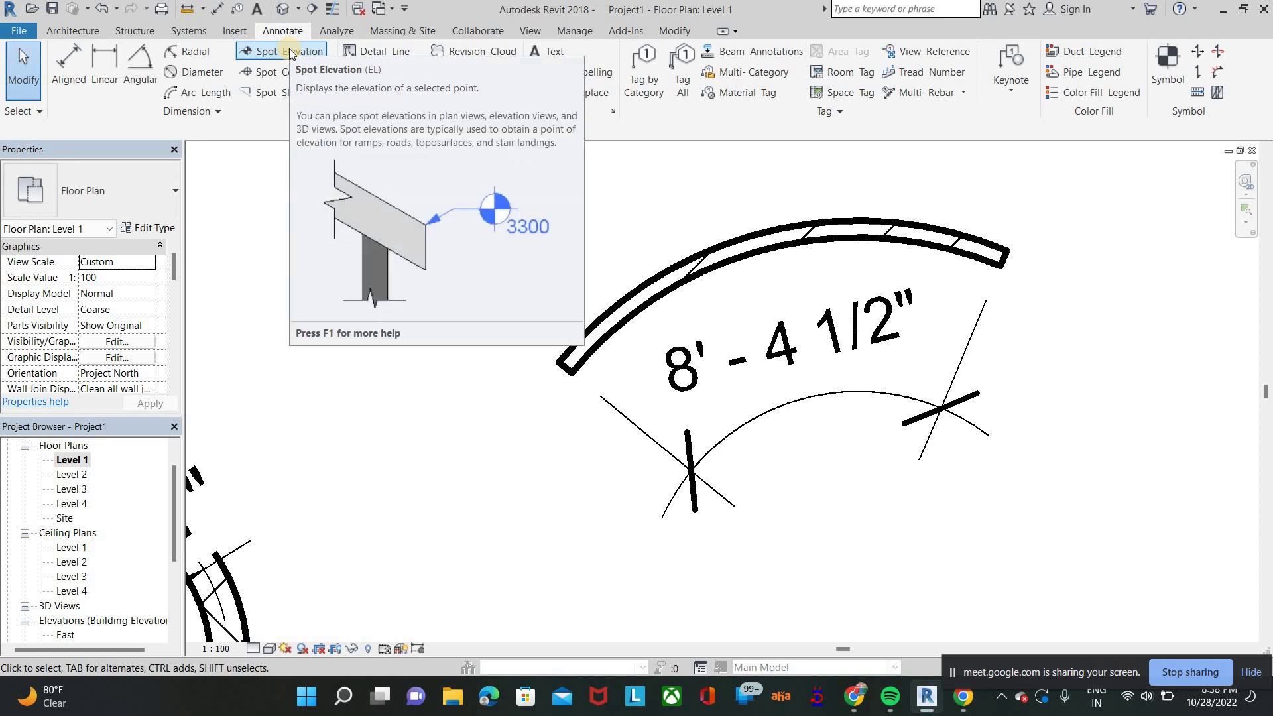
Step: Window-select and delete all the practice walls and dimensions
scroll(766, 386, "down", 6)
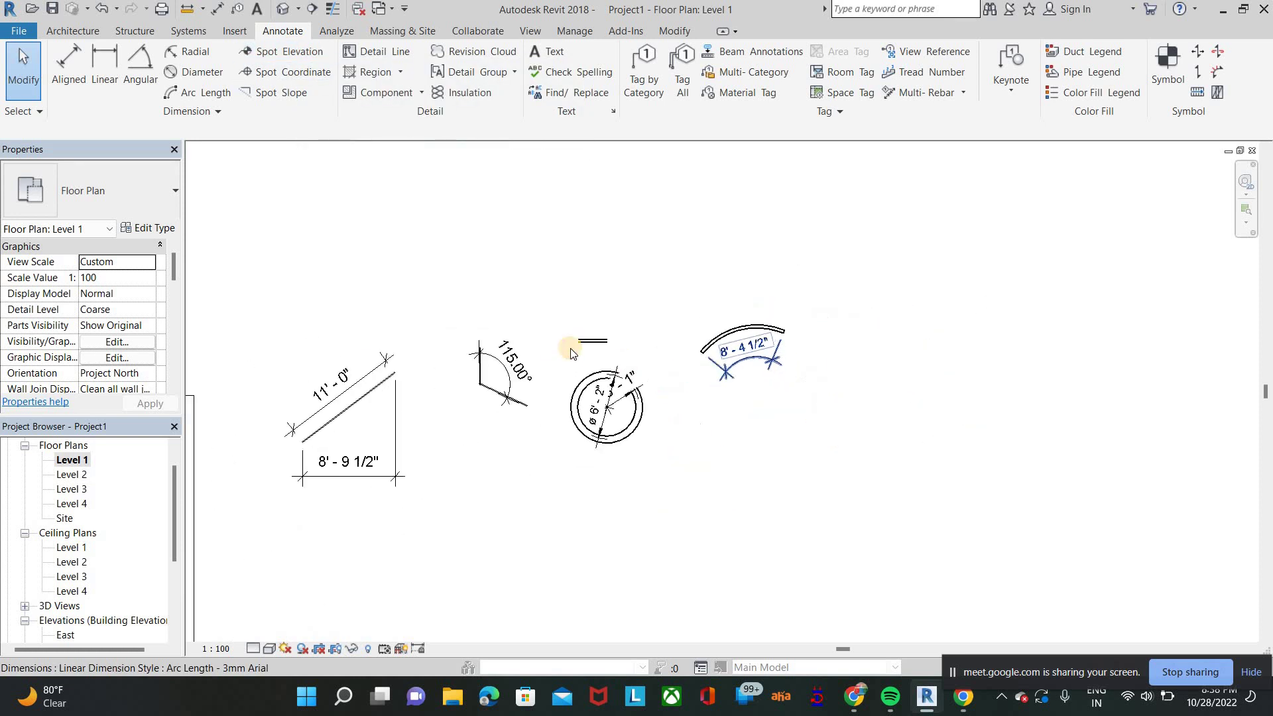
scroll(764, 383, "down", 4)
left_click_drag(818, 427, 527, 296)
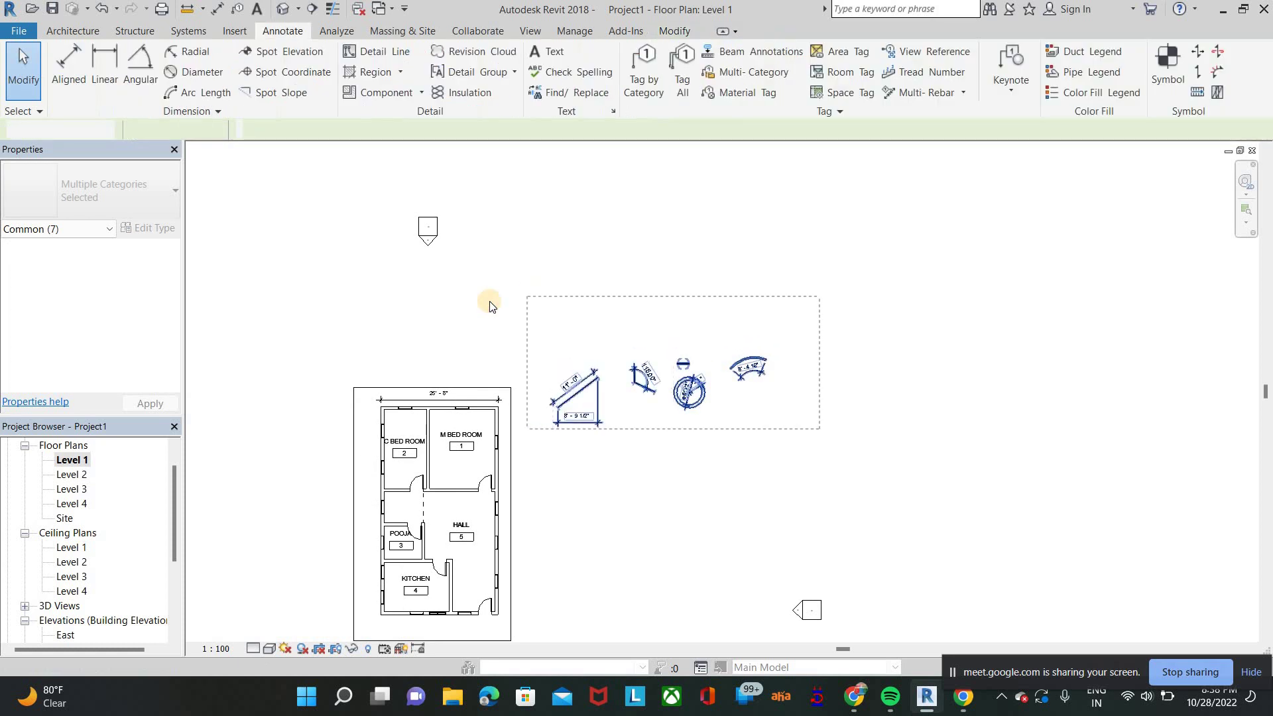
key("Delete")
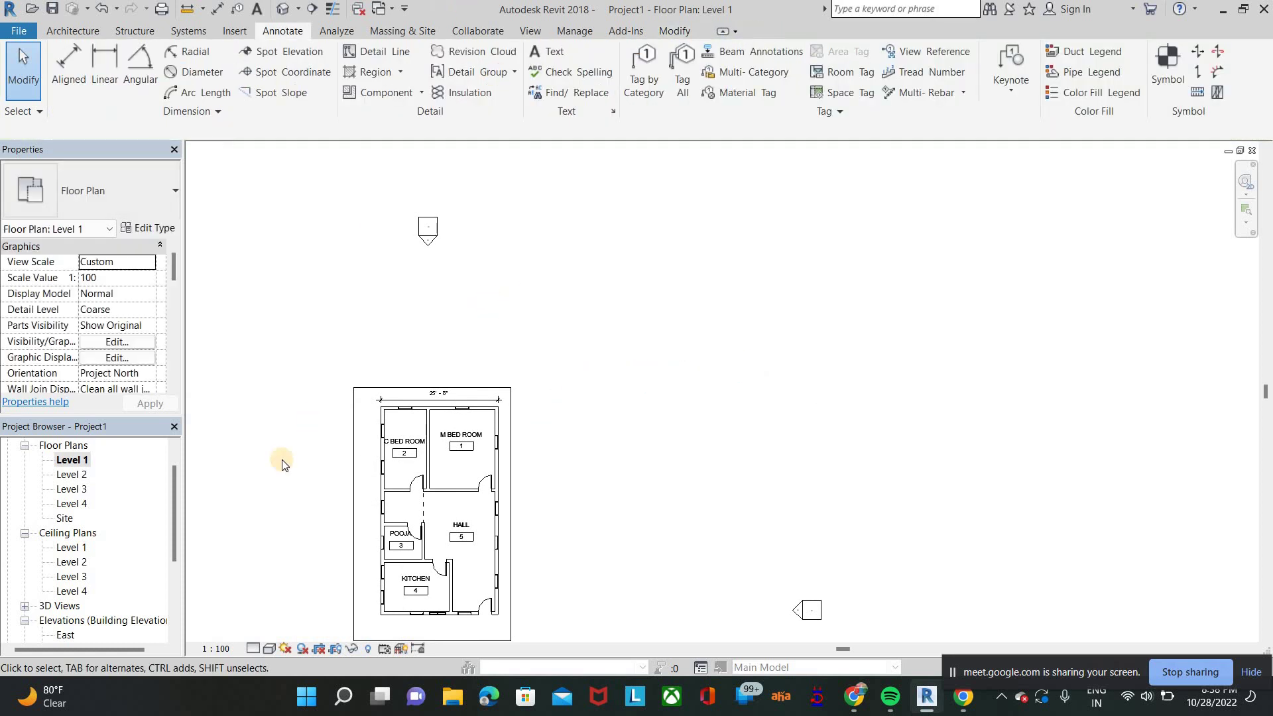
Step: Open the East elevation and bring the roof edge into view
double_click(66, 636)
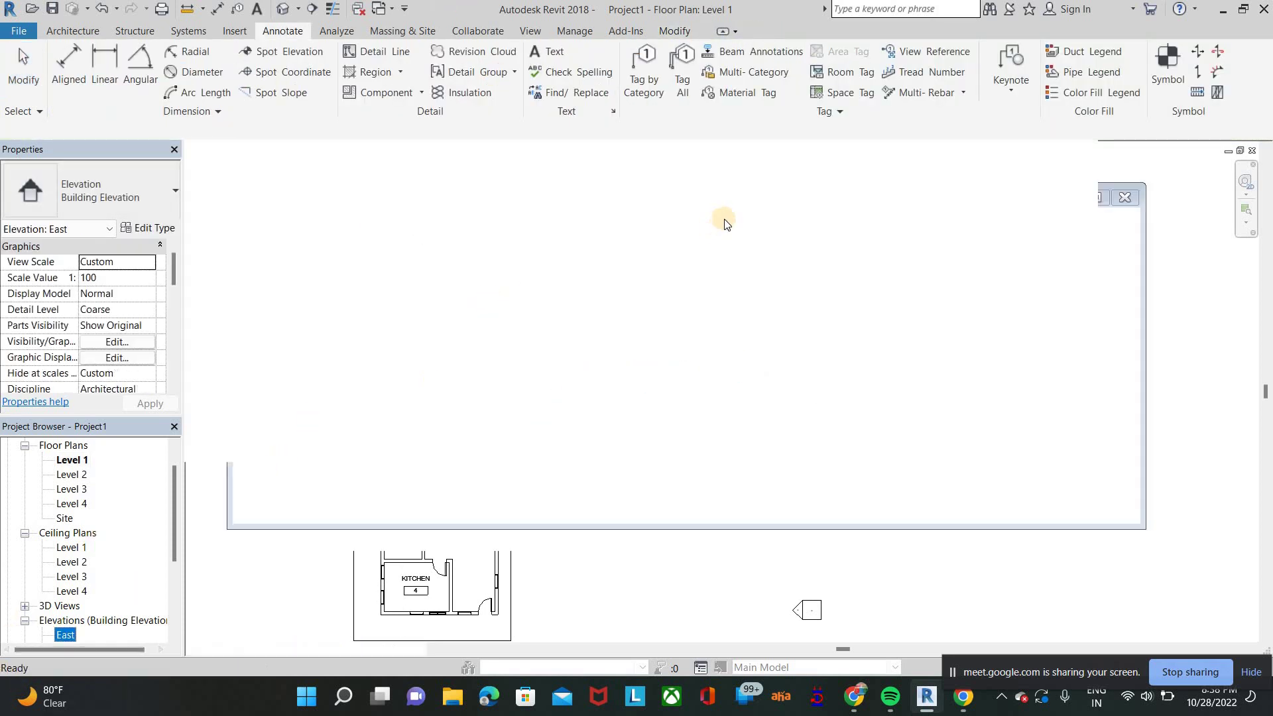
scroll(406, 436, "down", 1)
middle_click_drag(932, 316, 873, 372)
scroll(757, 410, "up", 4)
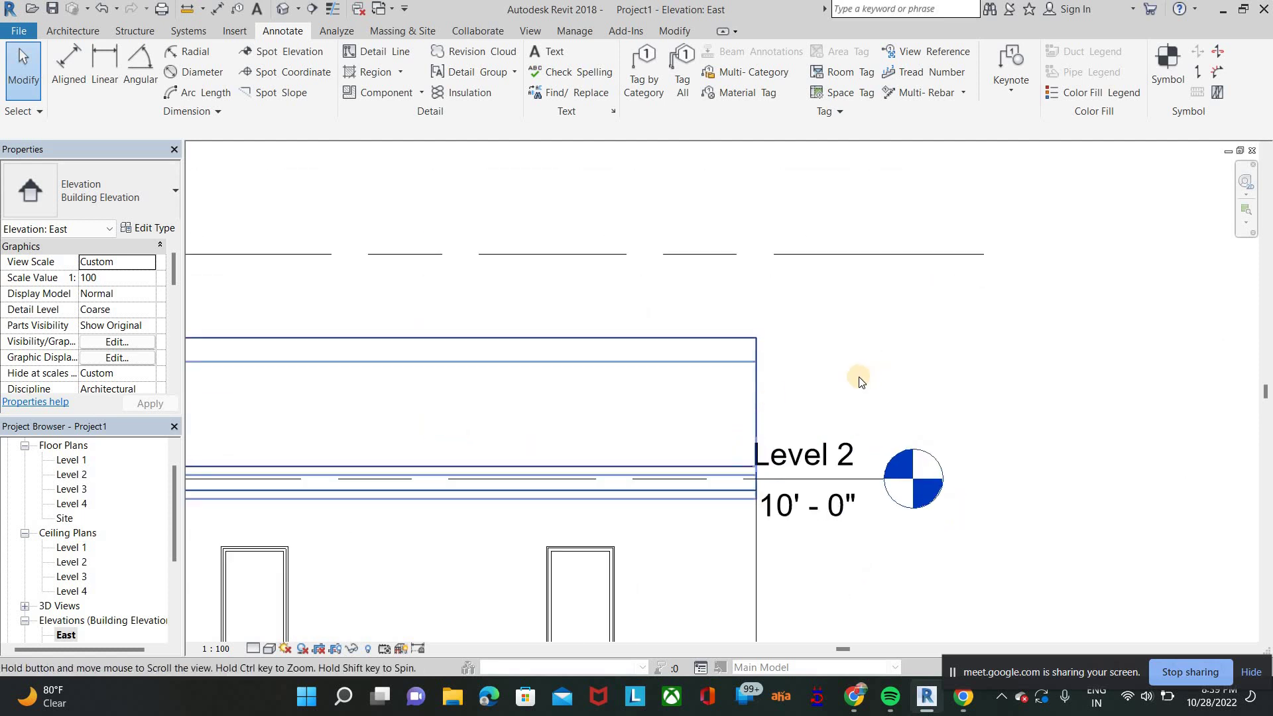
scroll(862, 372, "down", 3)
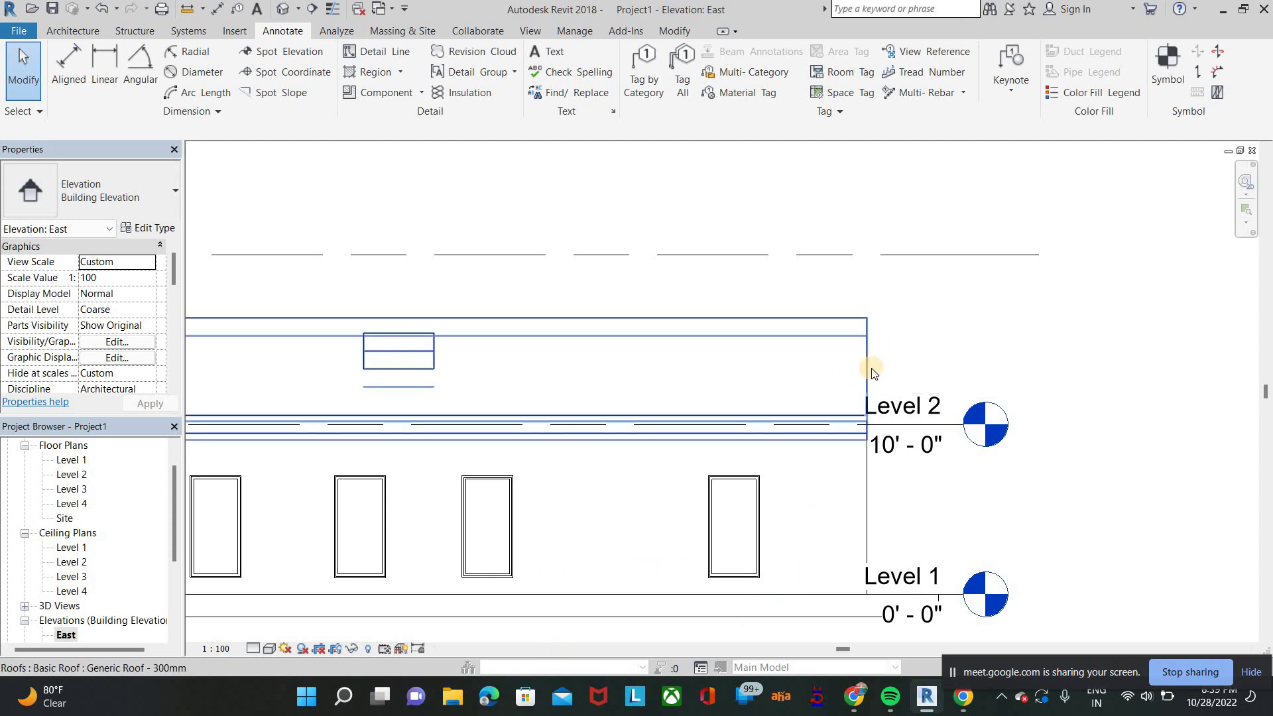
Step: Place a 6' - 3" spot elevation on the wall with a bent leader
left_click(283, 54)
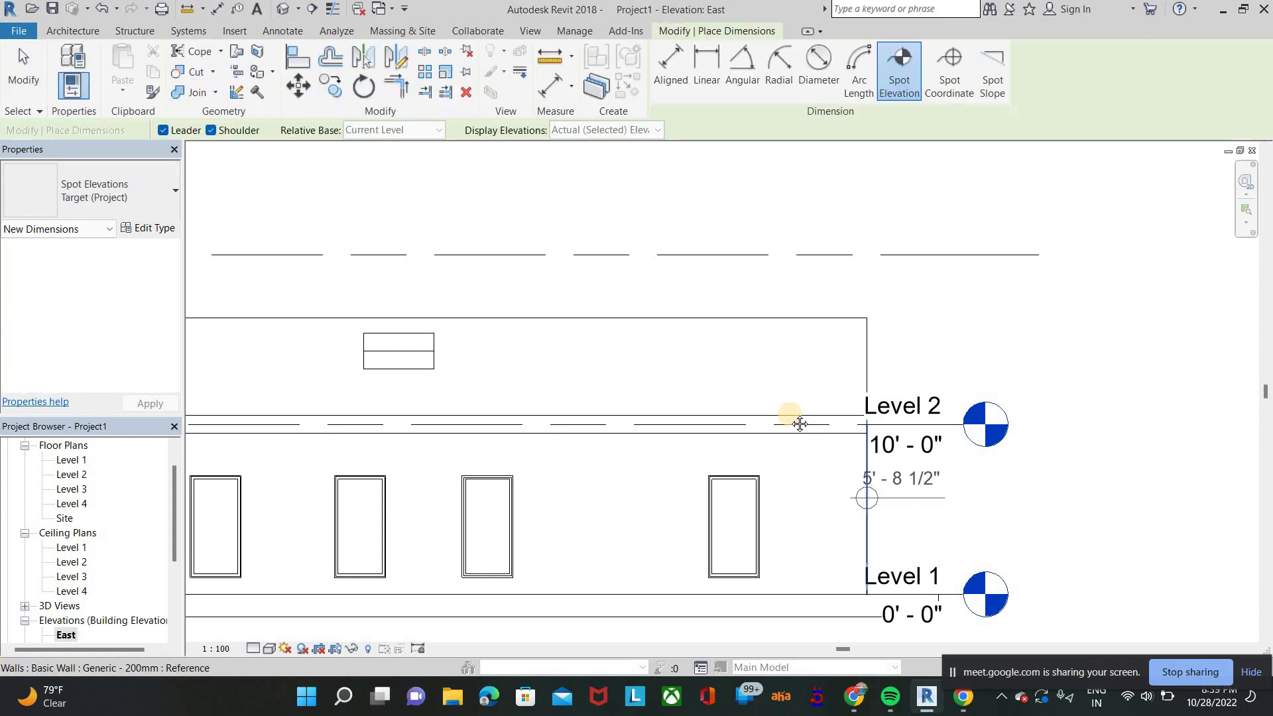
middle_click_drag(800, 424, 718, 340)
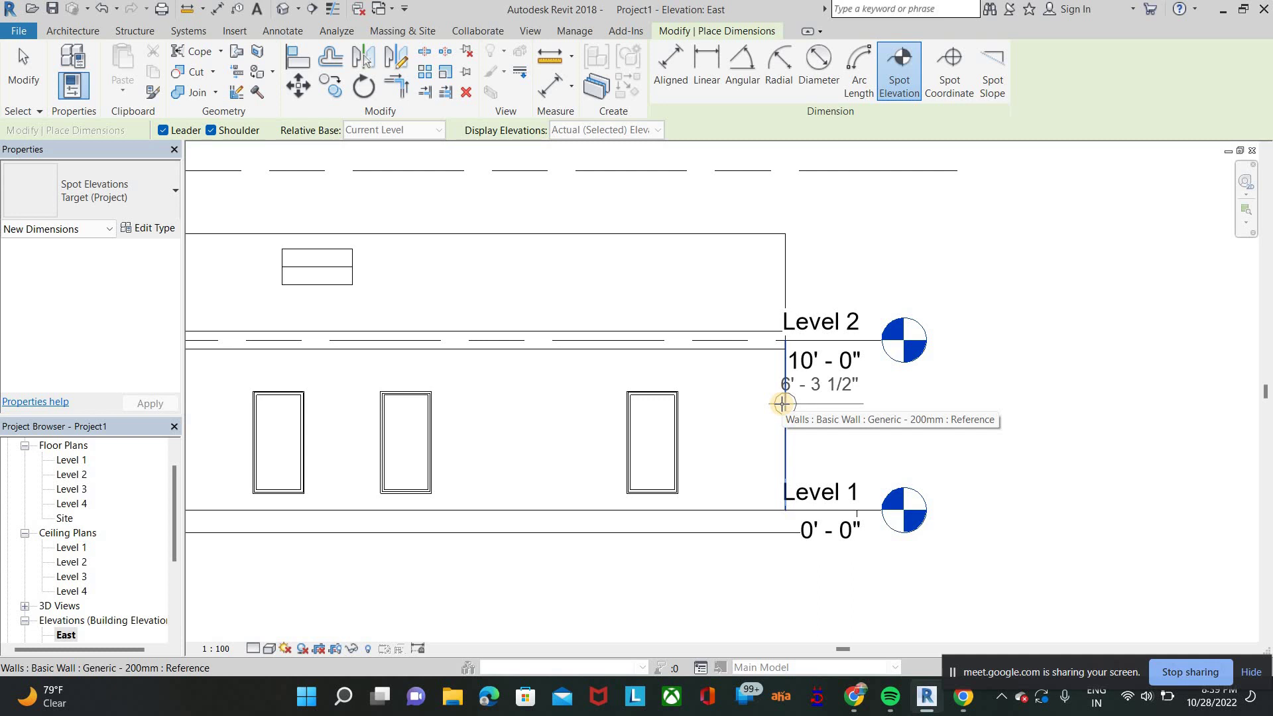
left_click(890, 372)
left_click(957, 362)
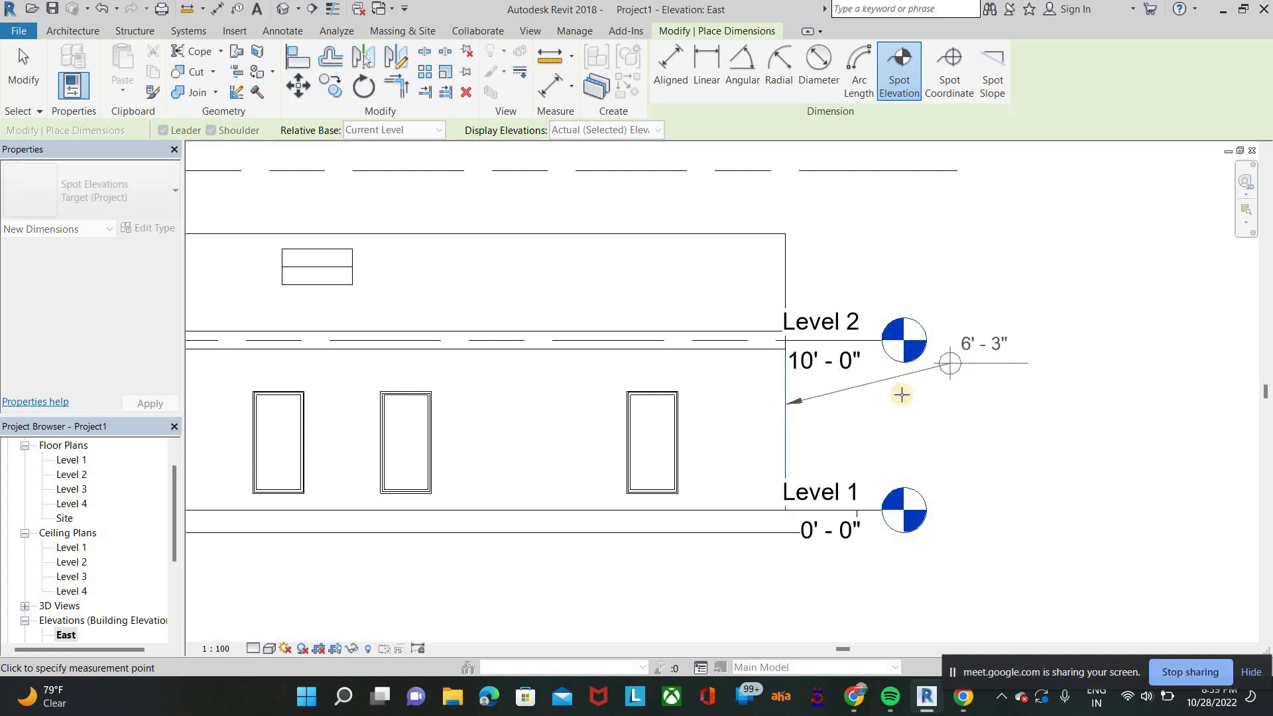
left_click(1067, 395)
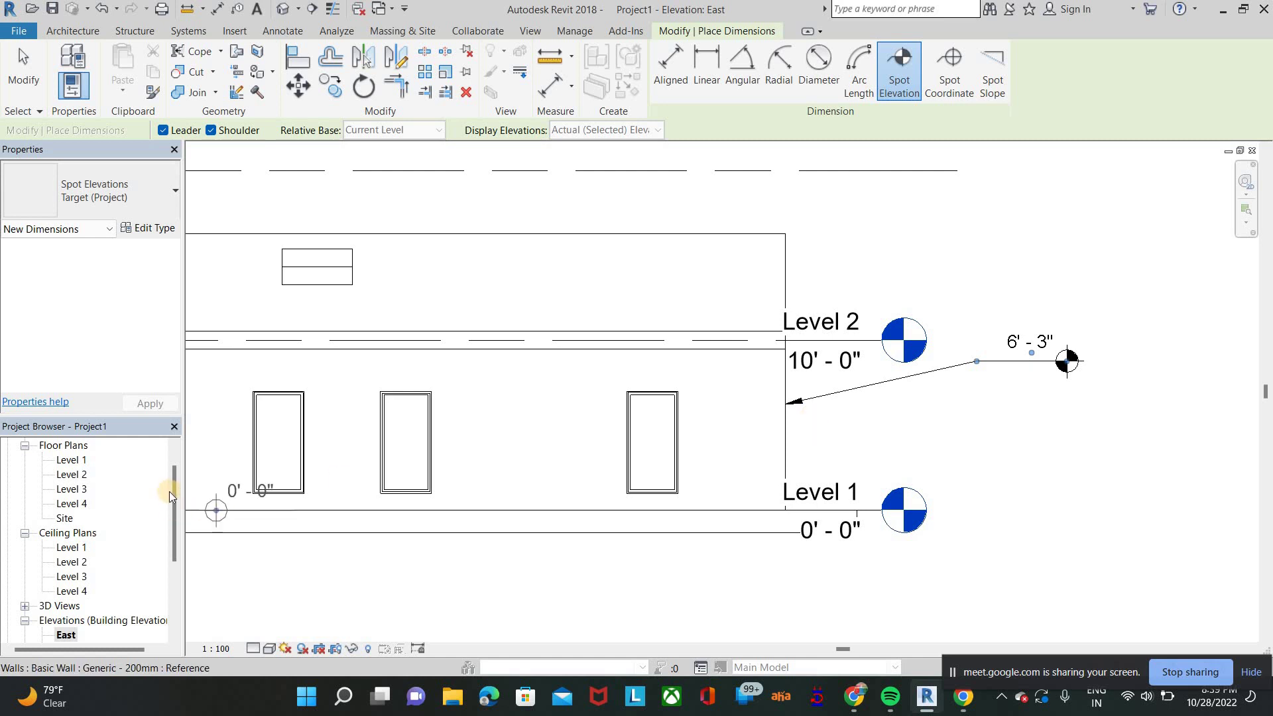
left_click_drag(174, 487, 169, 548)
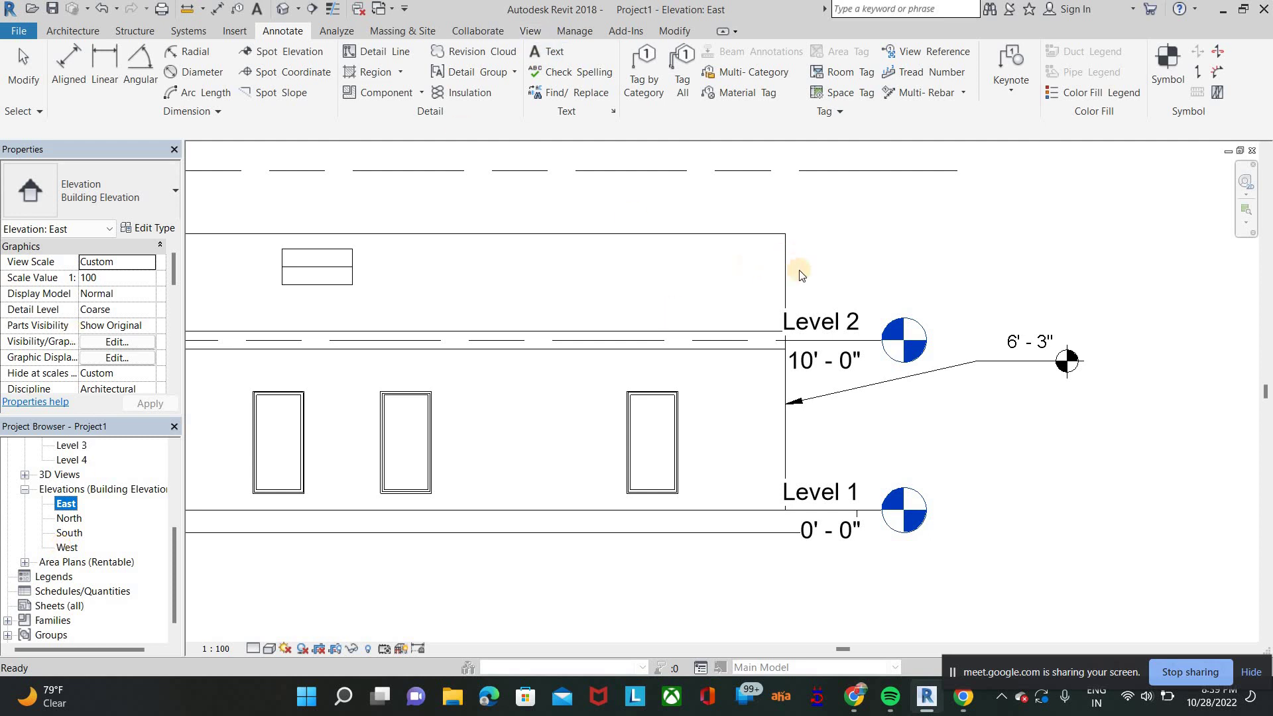
Step: Place a 14' - 8 1/2" spot elevation at the roof edge
left_click(281, 51)
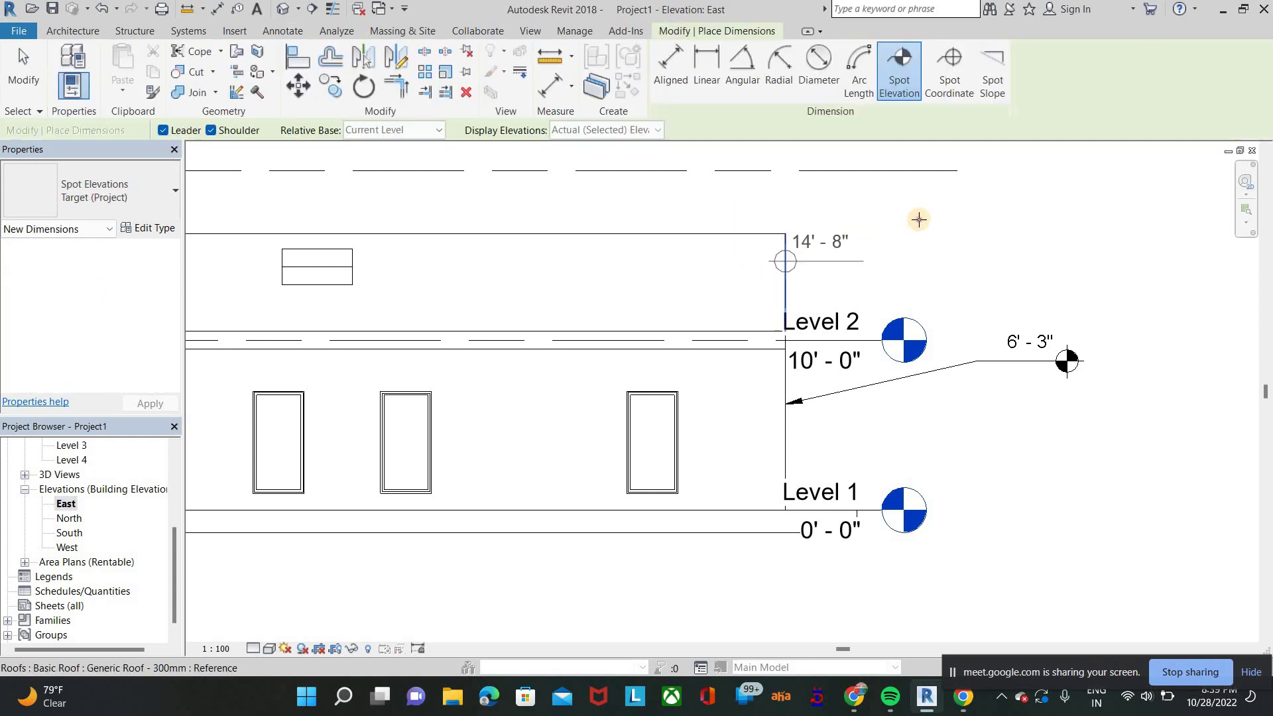
left_click(1072, 224)
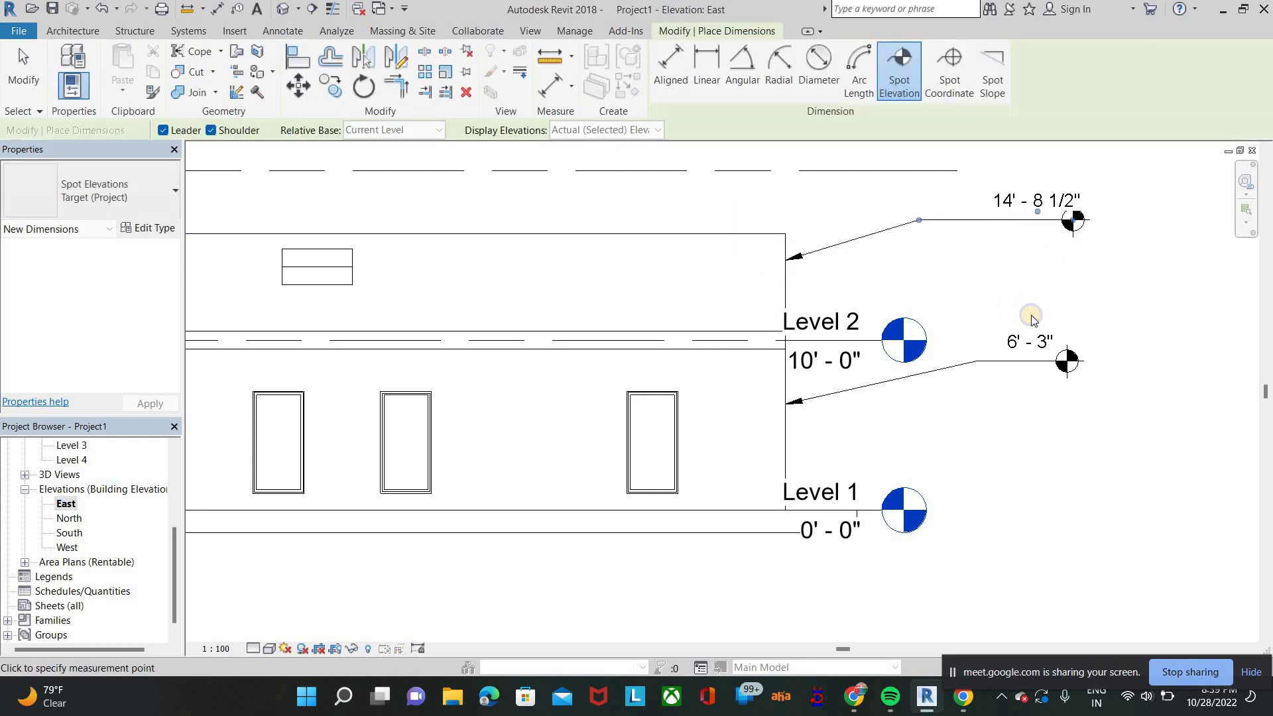
right_click(1028, 317)
left_click(1027, 315)
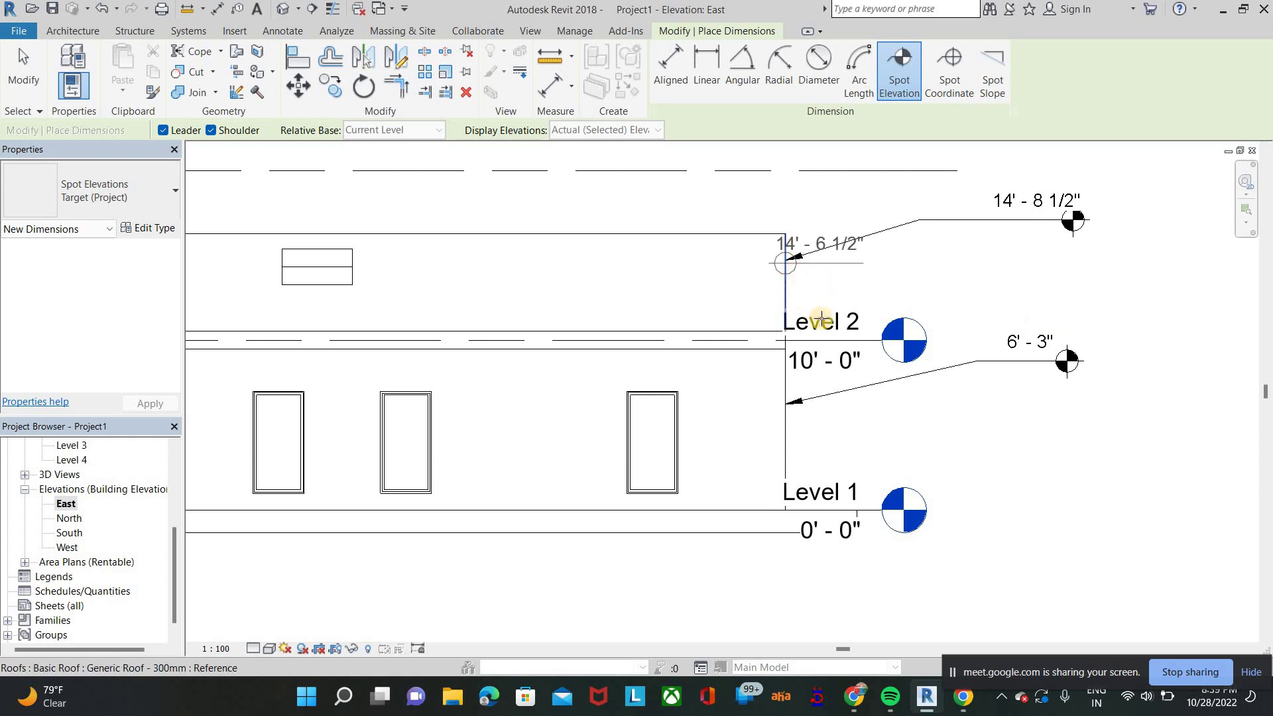
left_click(73, 30)
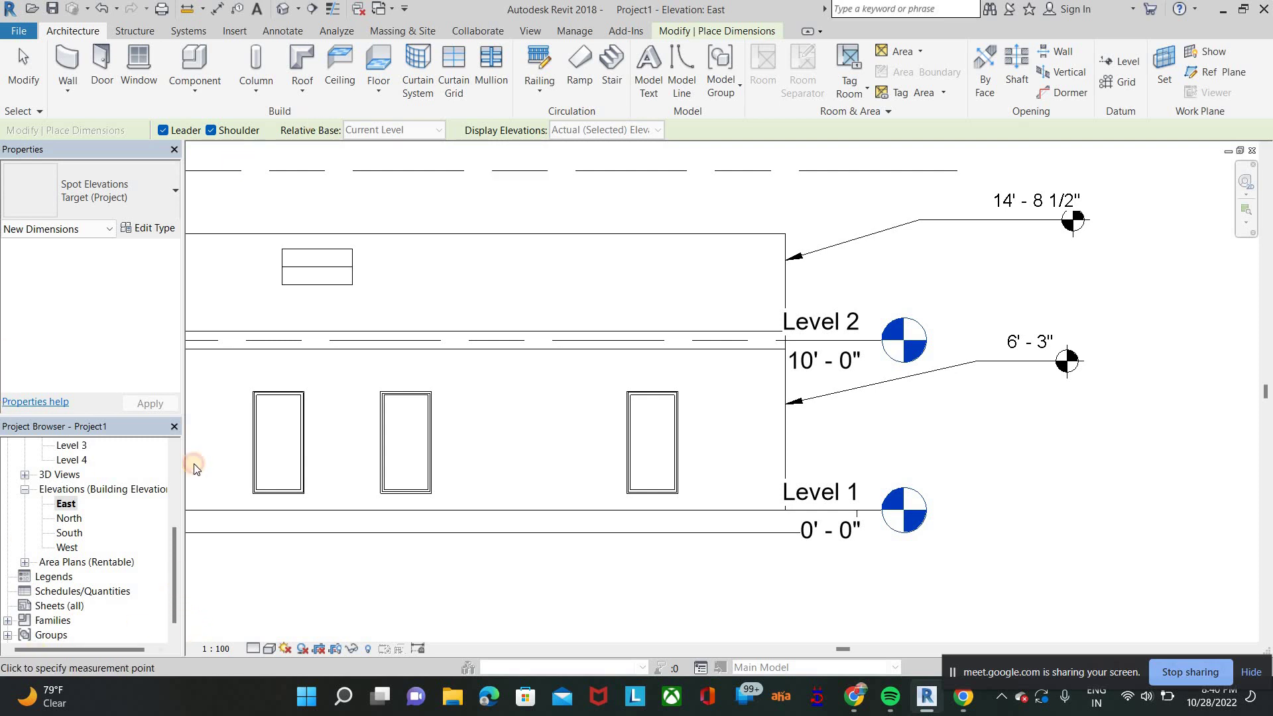
Step: Open the Level 1 floor plan and frame the house in the view
scroll(76, 492, "up", 4)
double_click(71, 489)
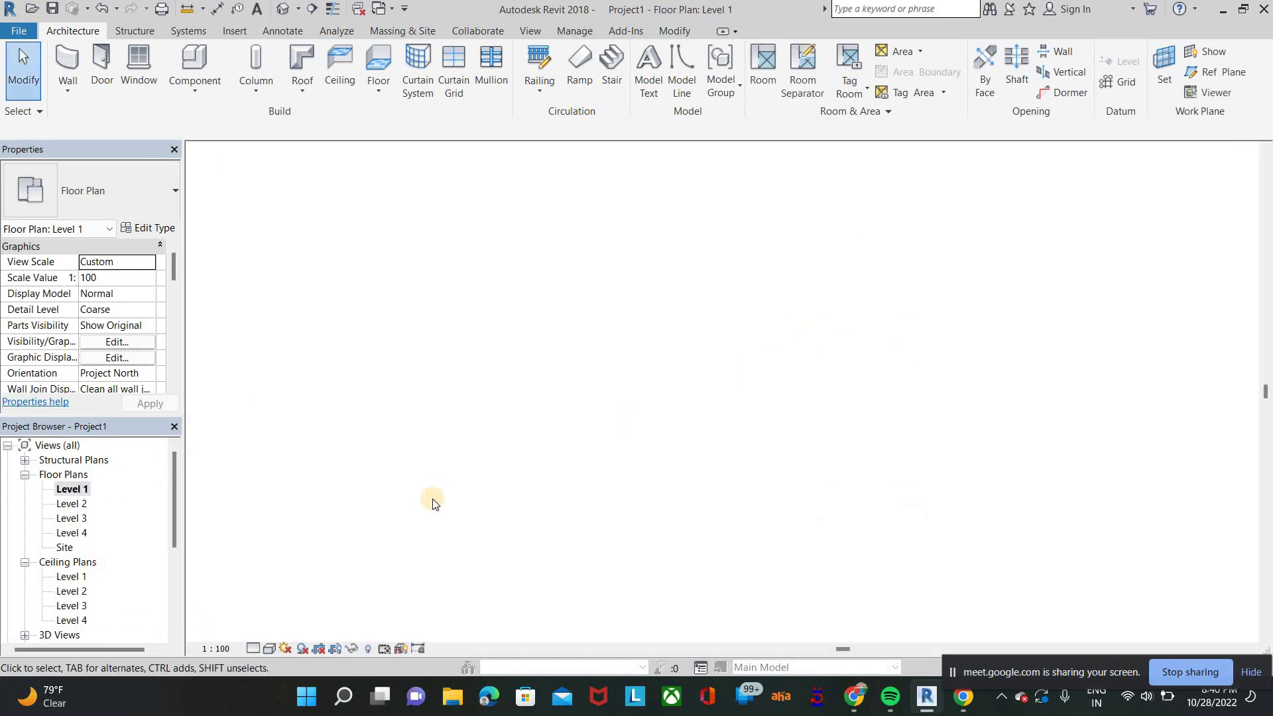
scroll(486, 448, "down", 2)
middle_click_drag(486, 449, 675, 335)
scroll(667, 330, "up", 3)
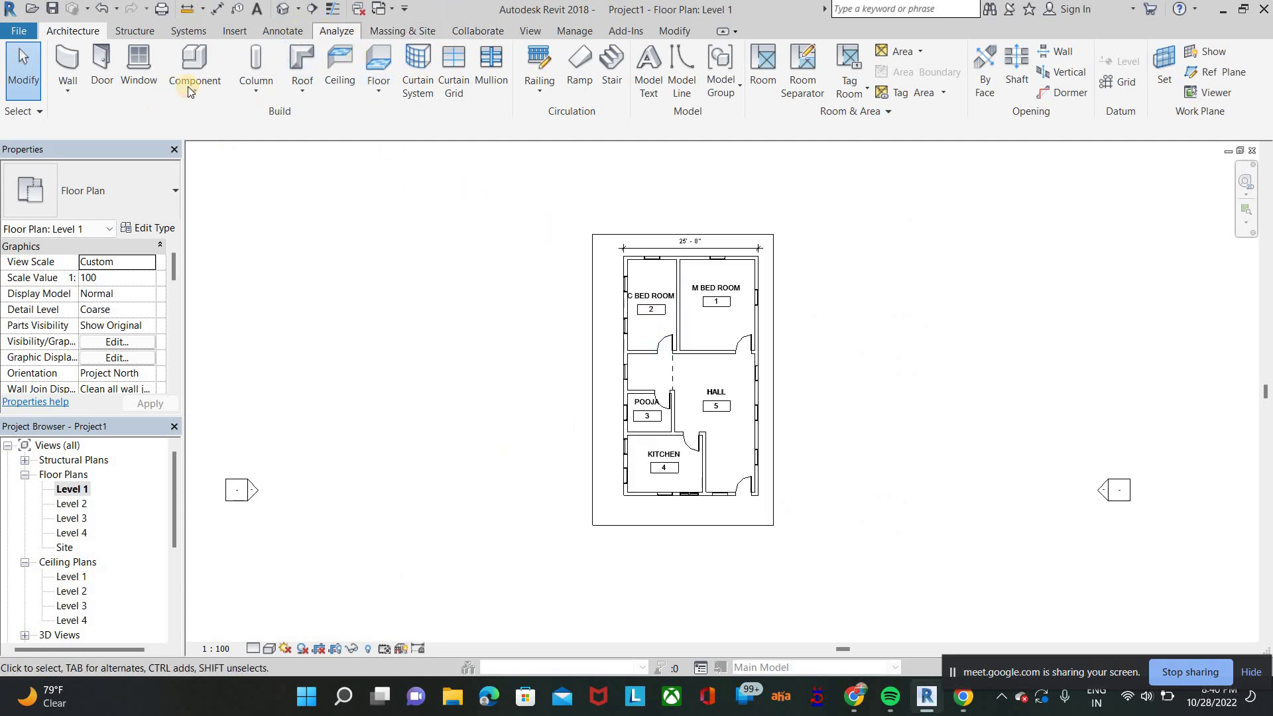
Step: Place a spot coordinate reading N 44' - 7 1/2", E 15' - 4" at the top-right wall corner
left_click(296, 33)
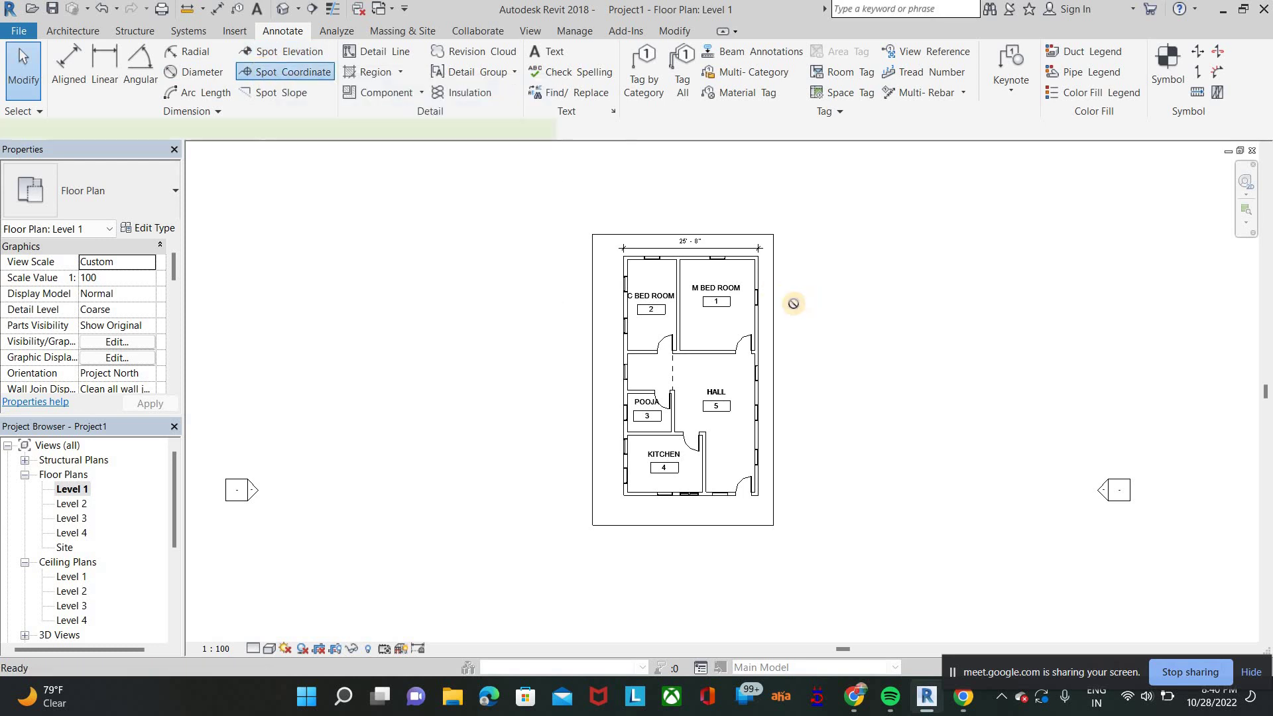
scroll(776, 292, "up", 4)
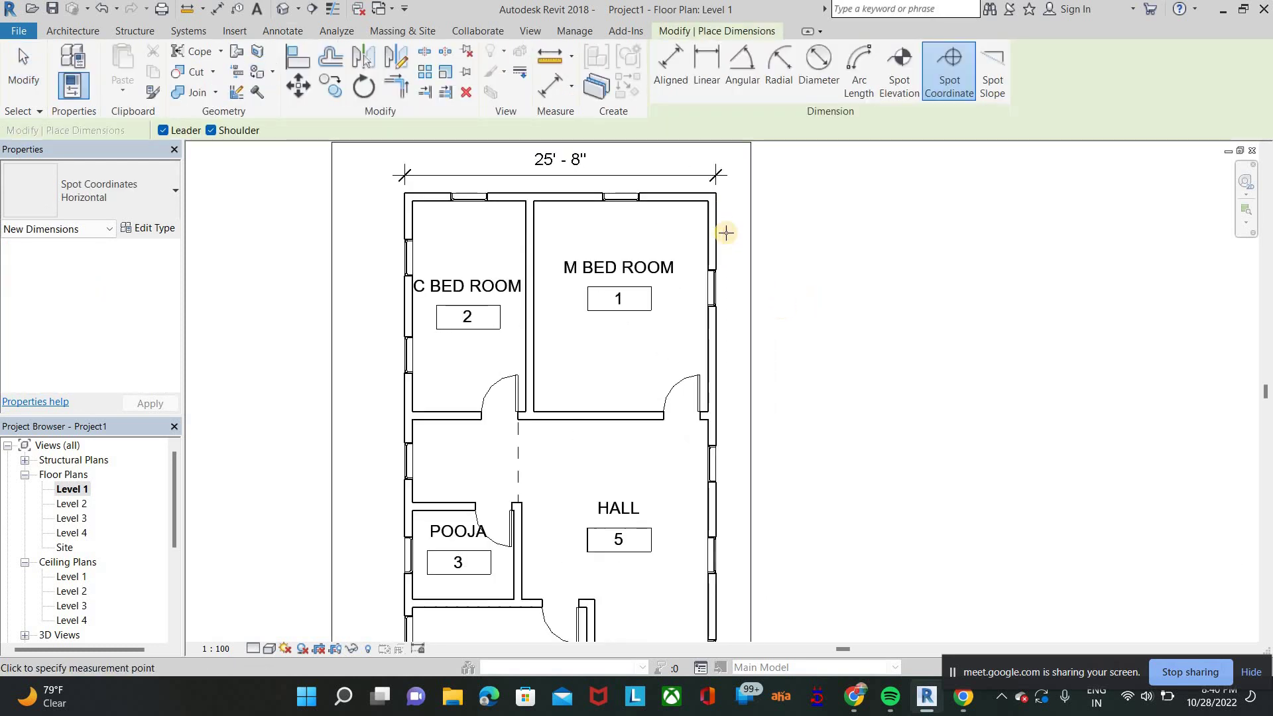
left_click(716, 192)
left_click(822, 167)
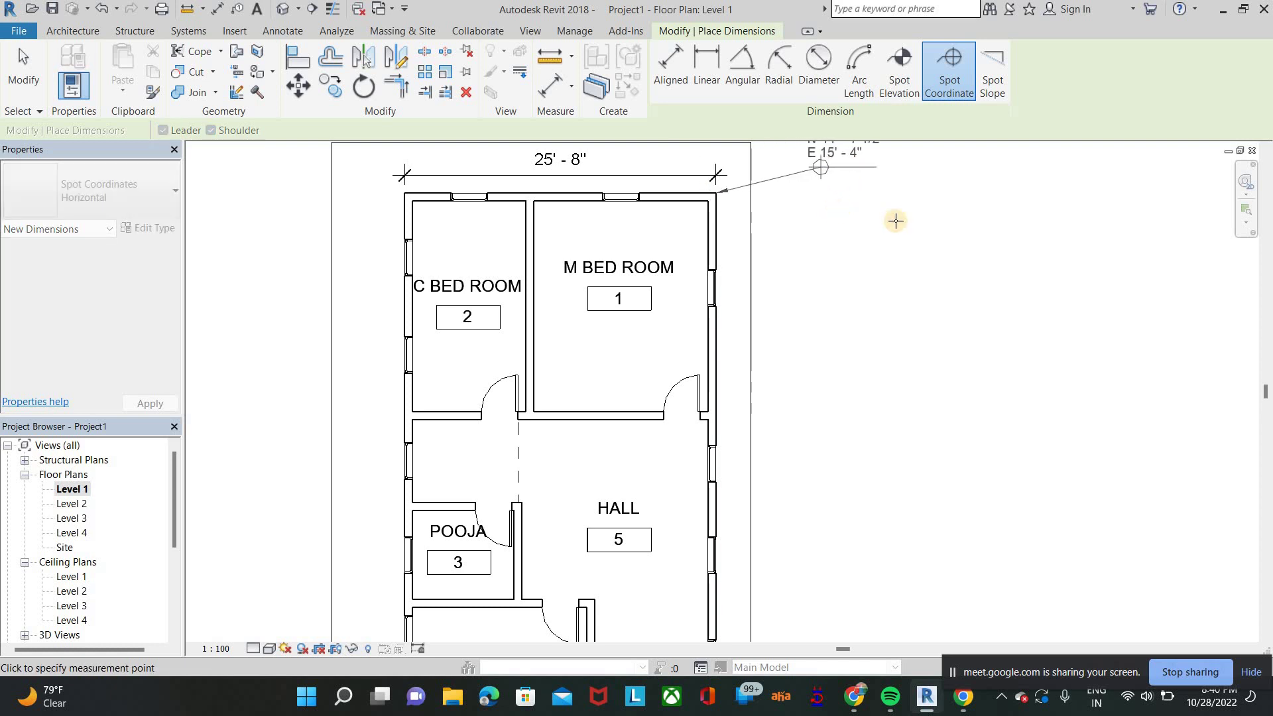
left_click(892, 229)
middle_click_drag(892, 229, 804, 449)
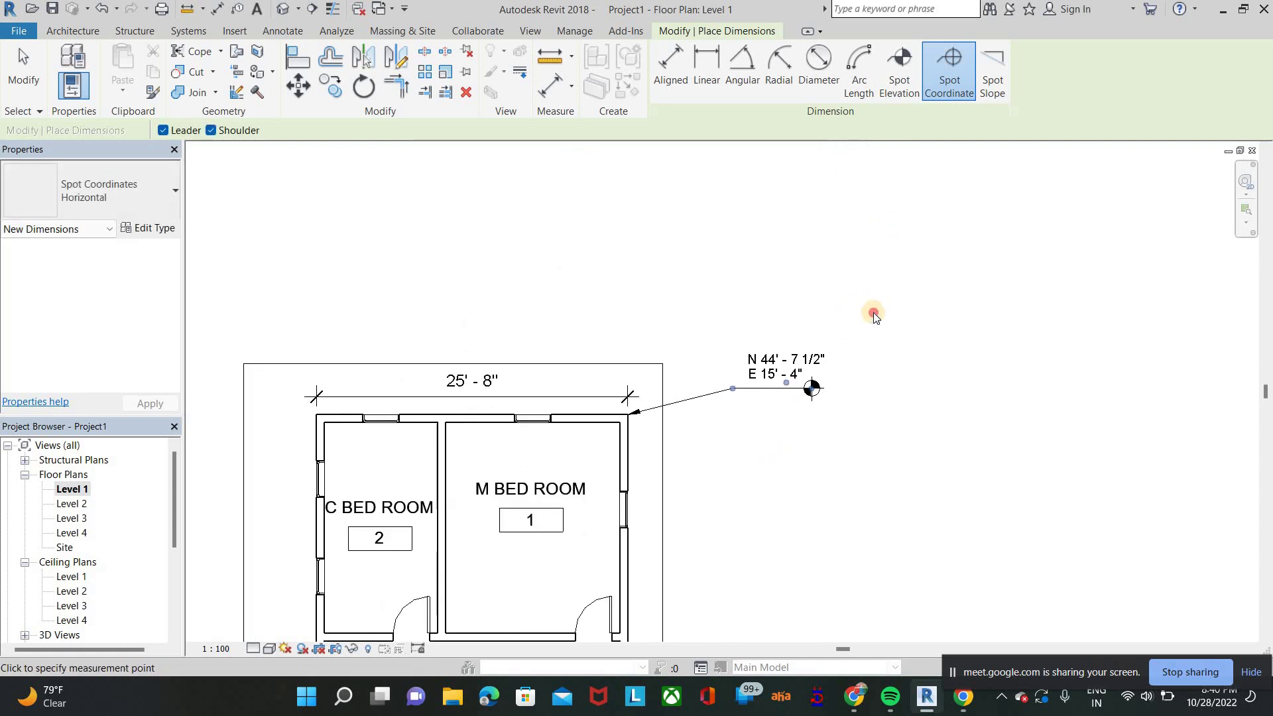
right_click(859, 302)
left_click(873, 314)
scroll(773, 382, "up", 2)
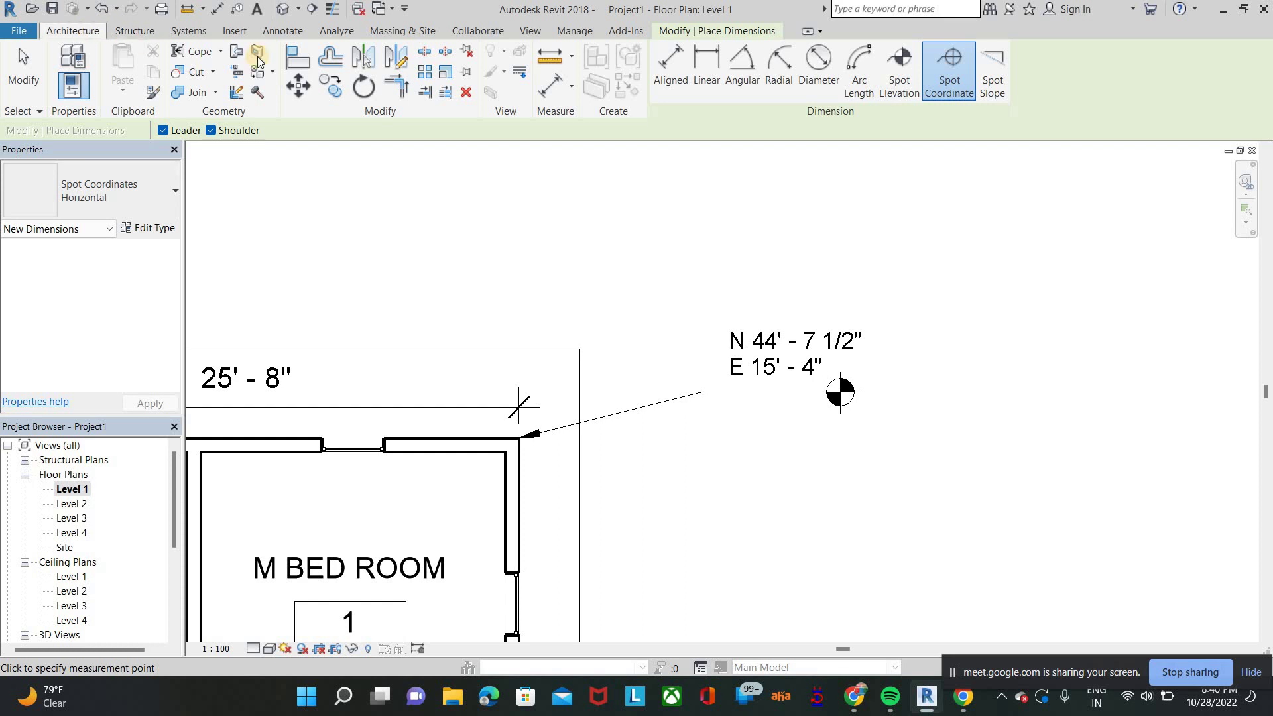
left_click(73, 30)
left_click(282, 30)
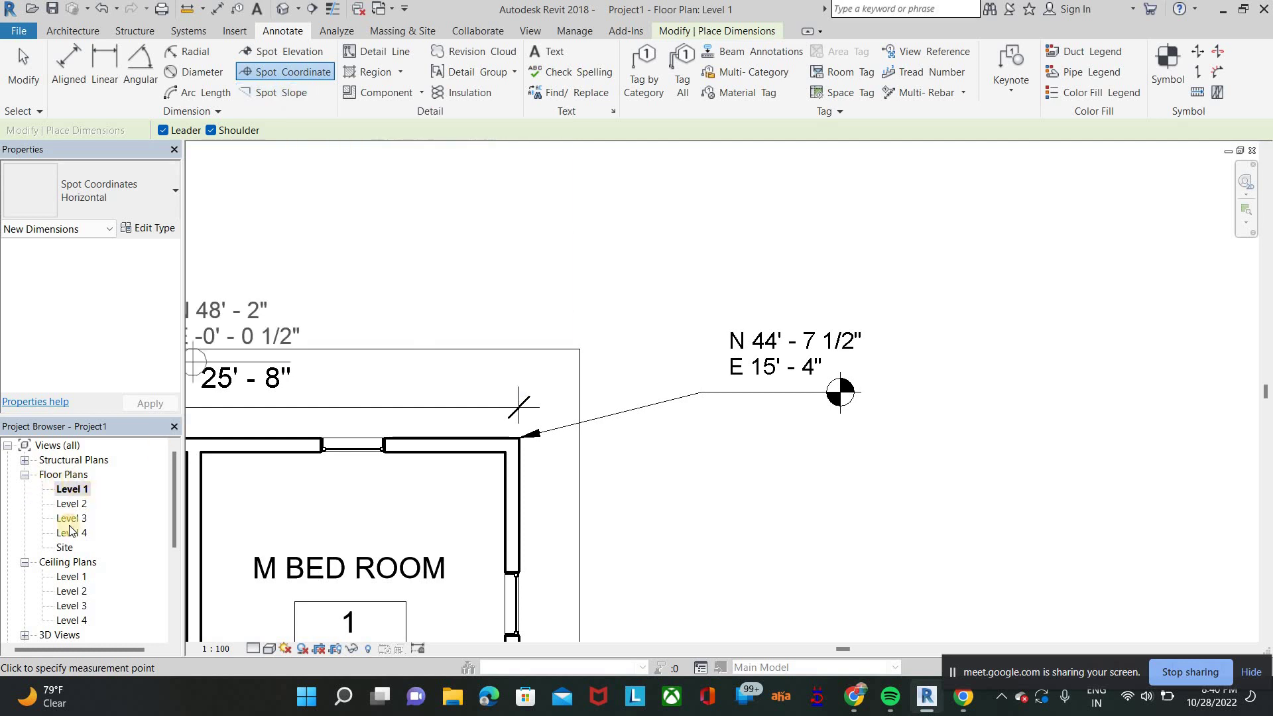
scroll(114, 508, "down", 3)
scroll(562, 313, "down", 4)
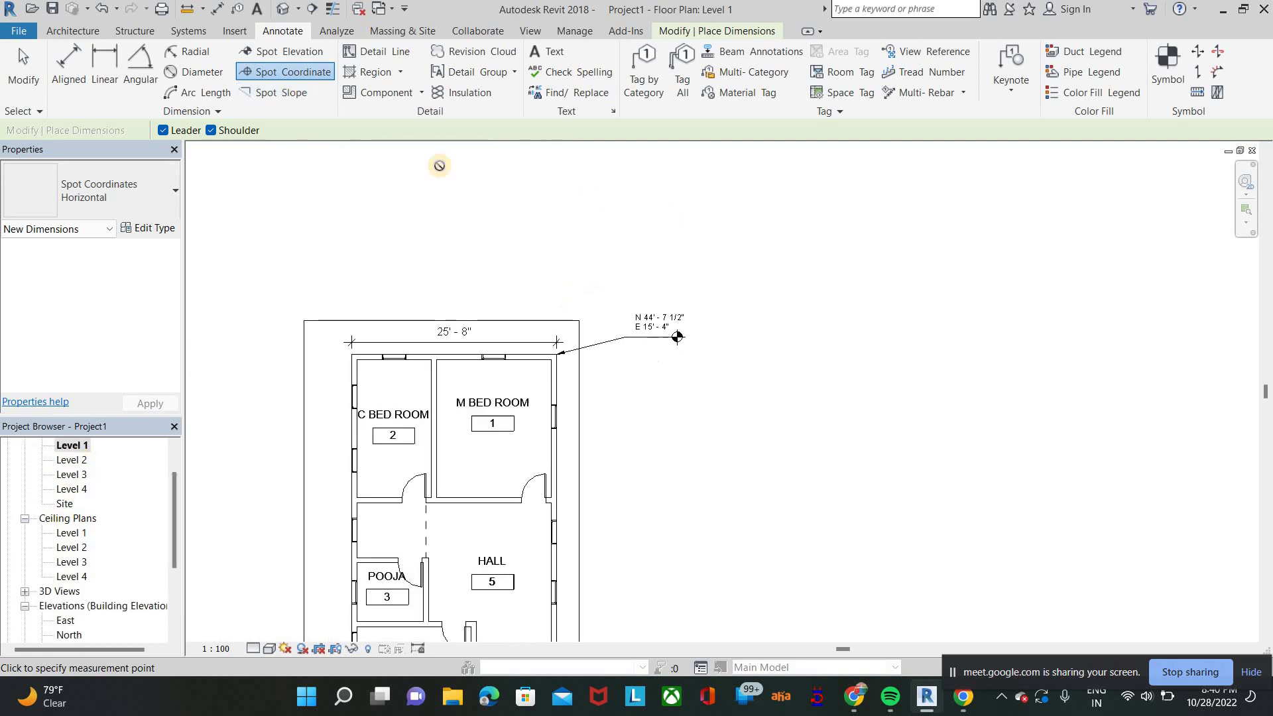
Step: Sketch an 8' ramp run beside the house and finish it
left_click(73, 31)
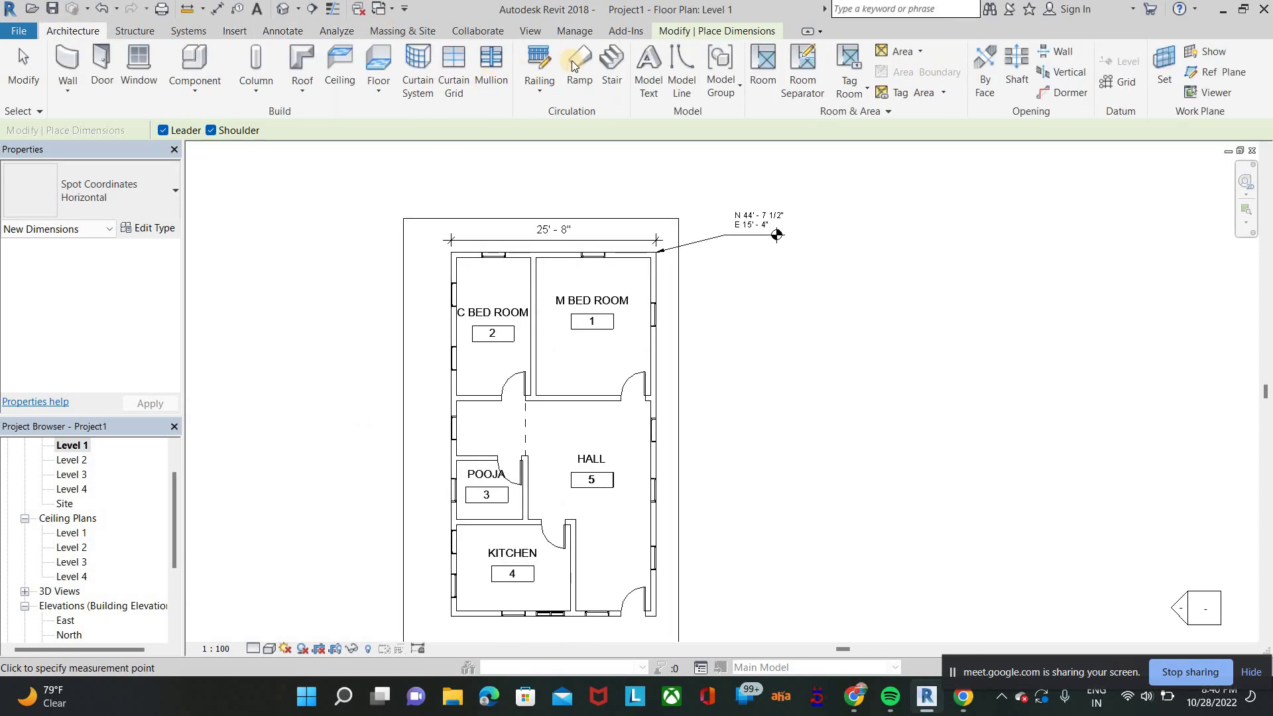
left_click(580, 66)
scroll(775, 411, "down", 1)
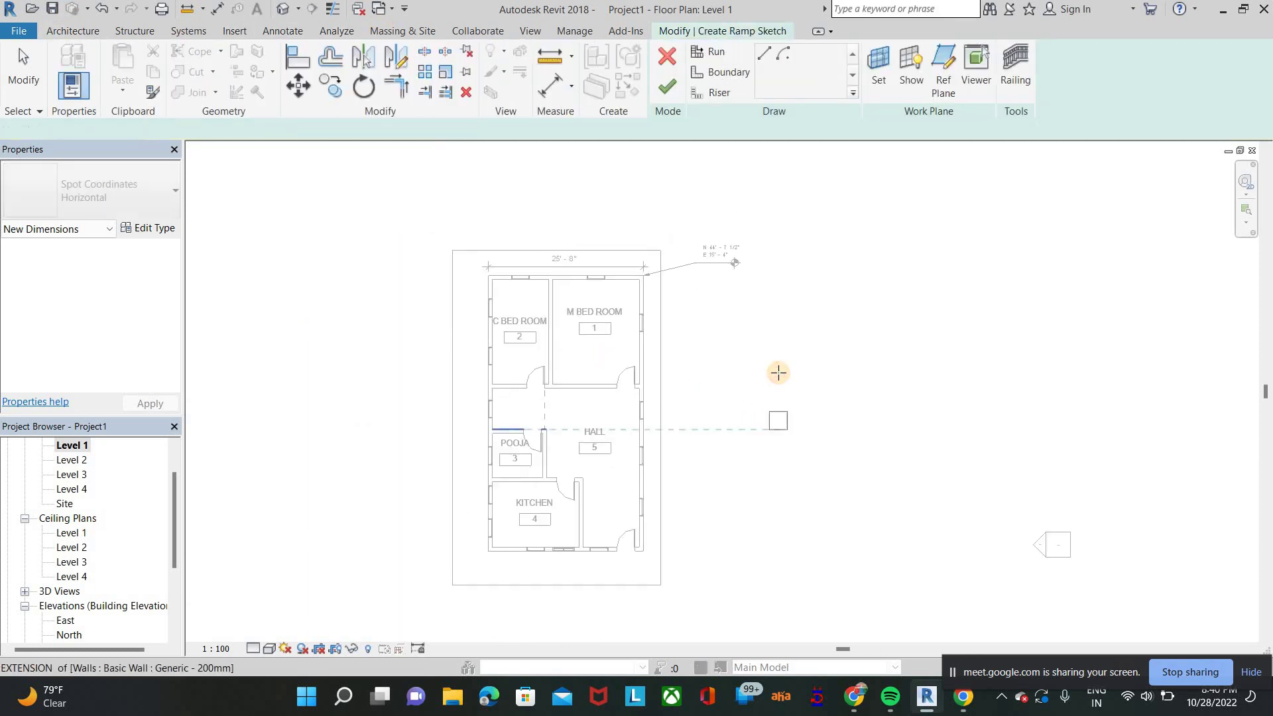
left_click(779, 421)
left_click(778, 372)
left_click(667, 87)
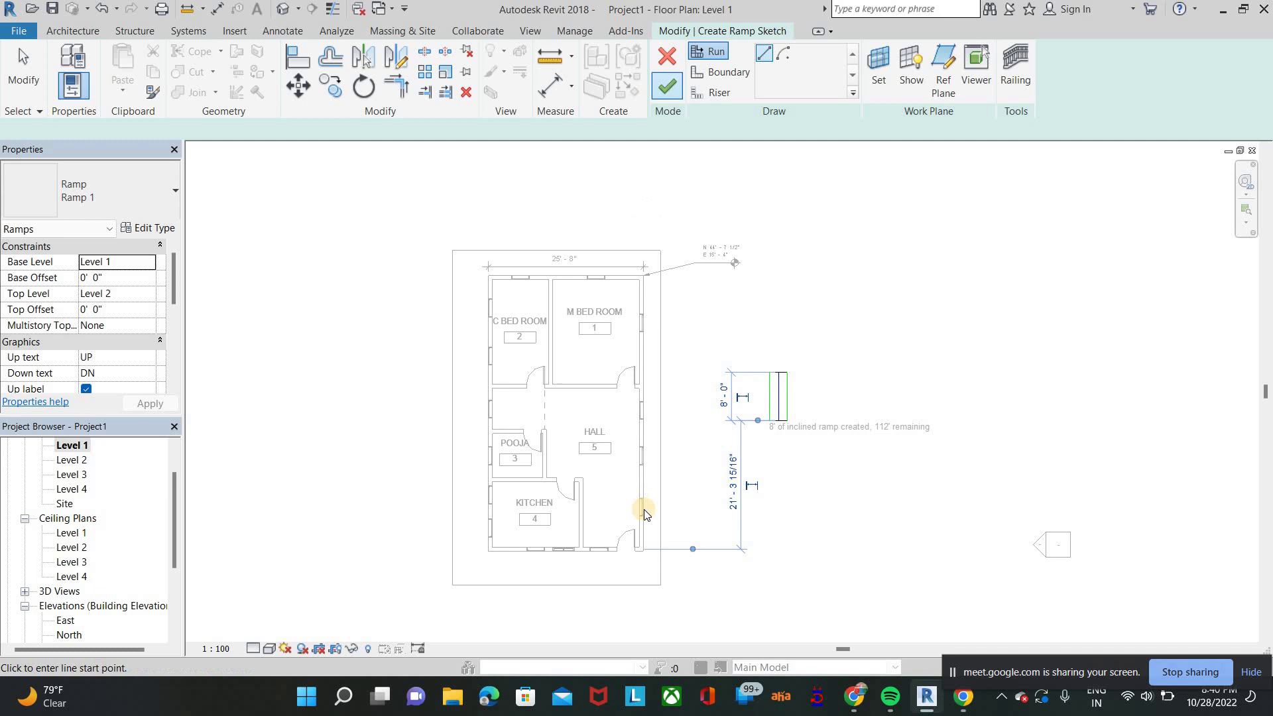
right_click(788, 337)
left_click(799, 329)
Step: Open the North elevation, then the East elevation to view the ramp
right_click(755, 307)
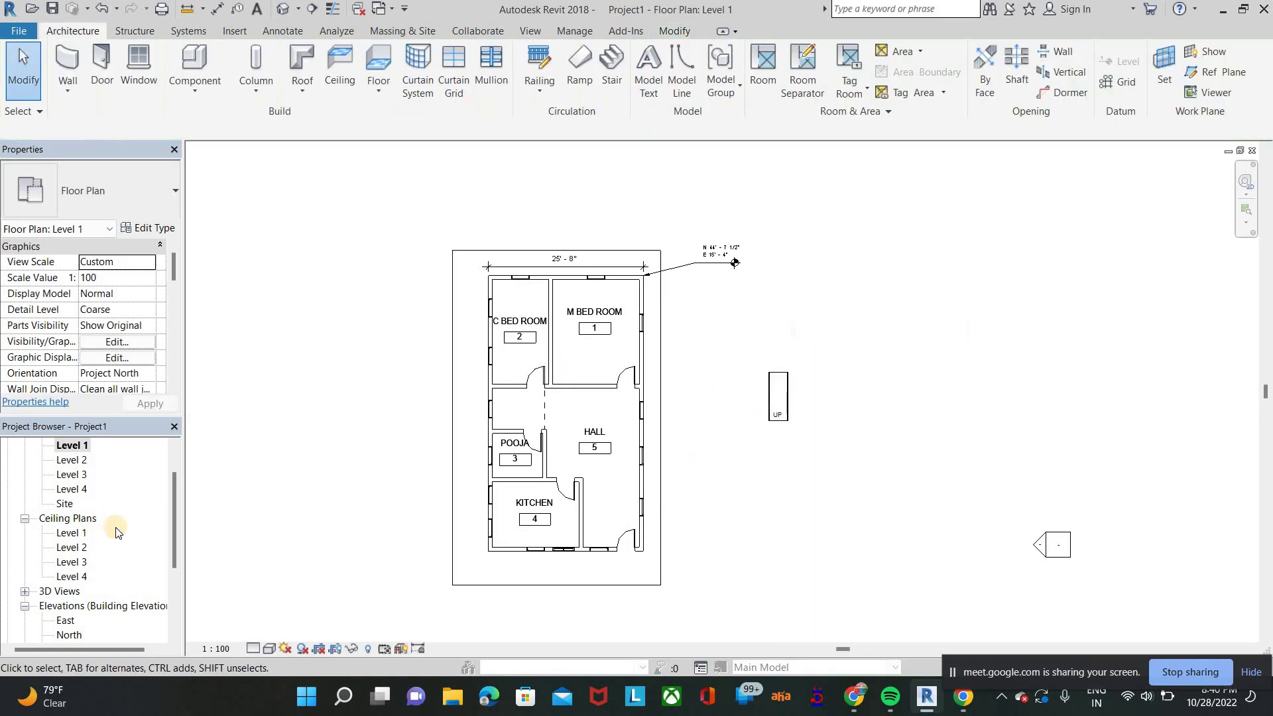
left_click(69, 636)
double_click(69, 635)
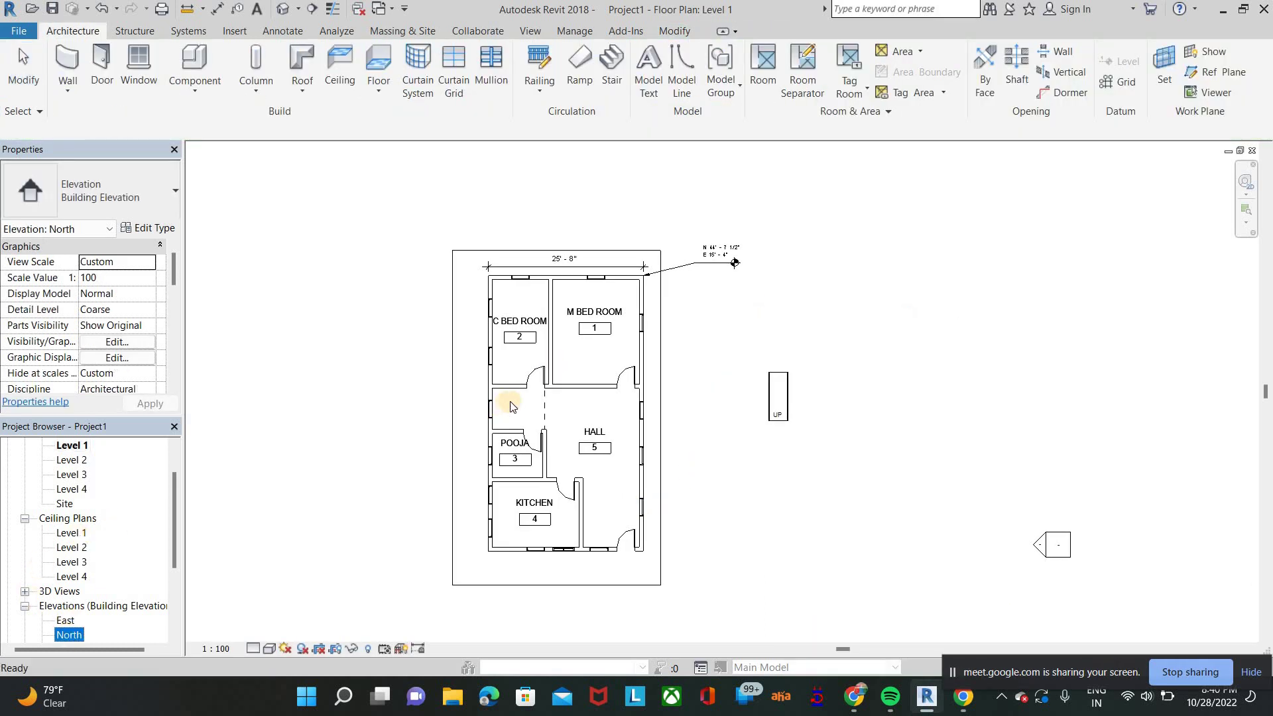
scroll(417, 540, "up", 2)
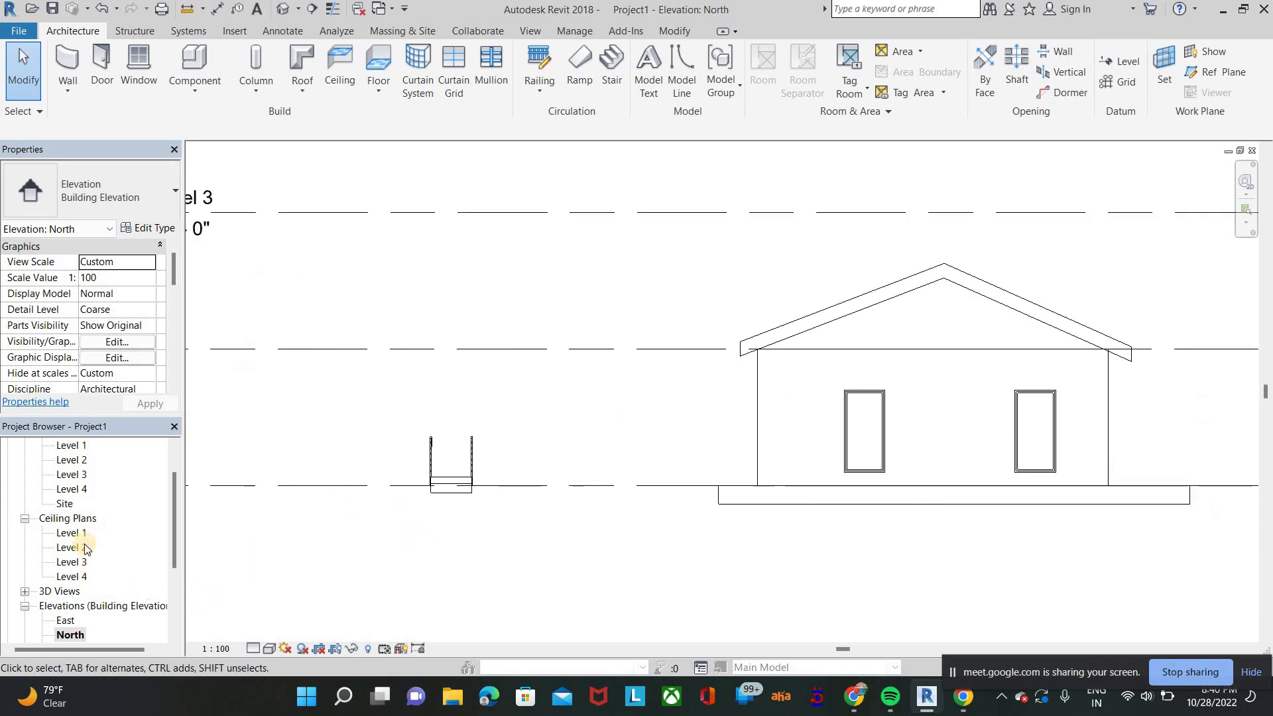
double_click(66, 621)
scroll(596, 378, "down", 4)
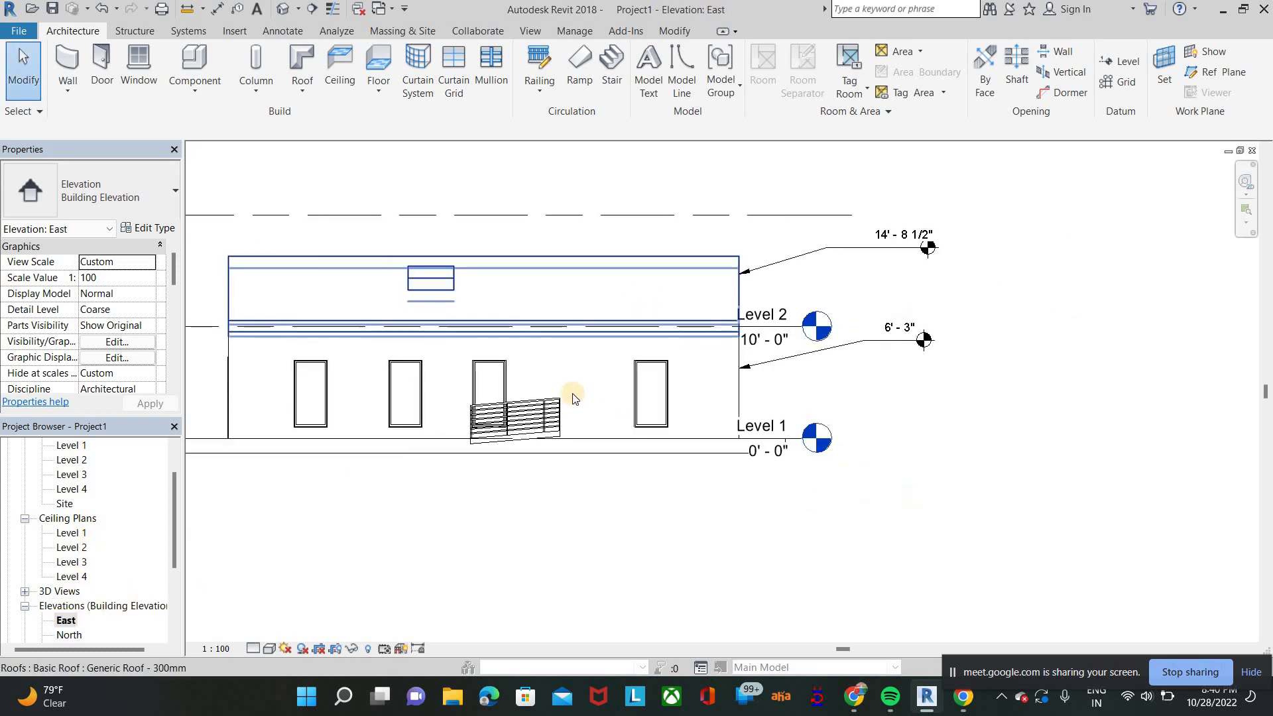
scroll(574, 389, "up", 4)
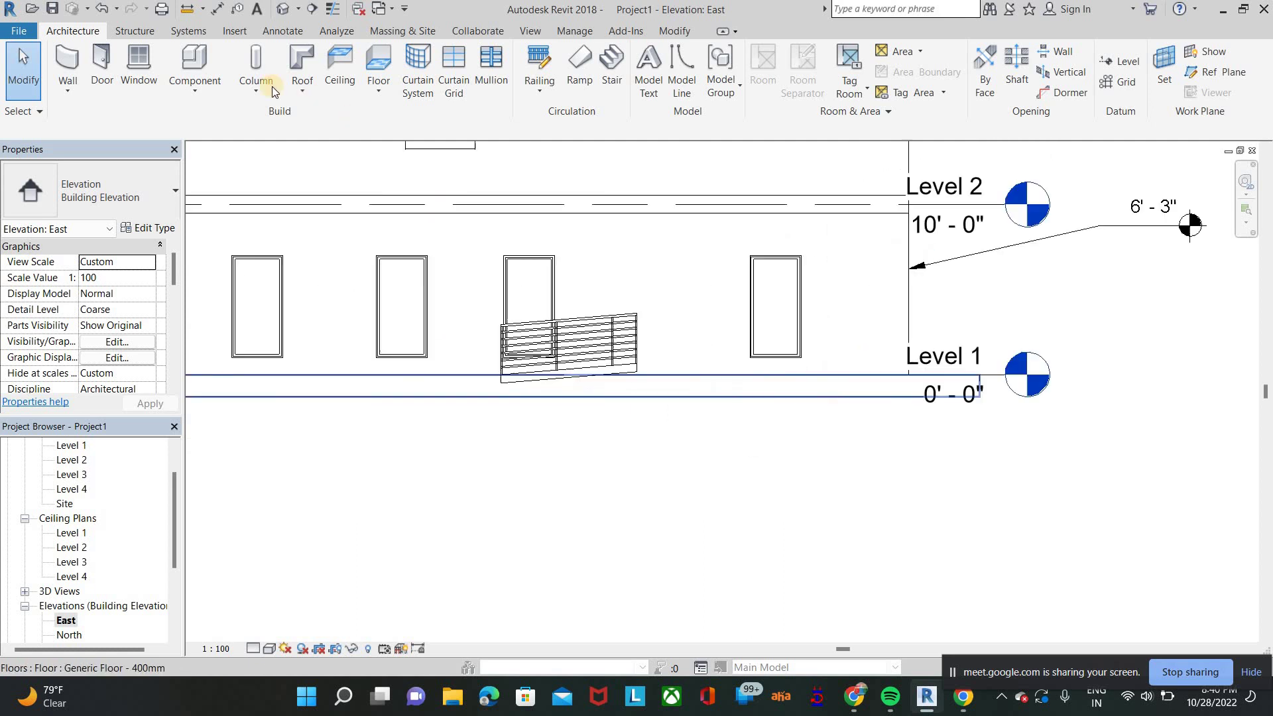
Step: Save the project
left_click(278, 32)
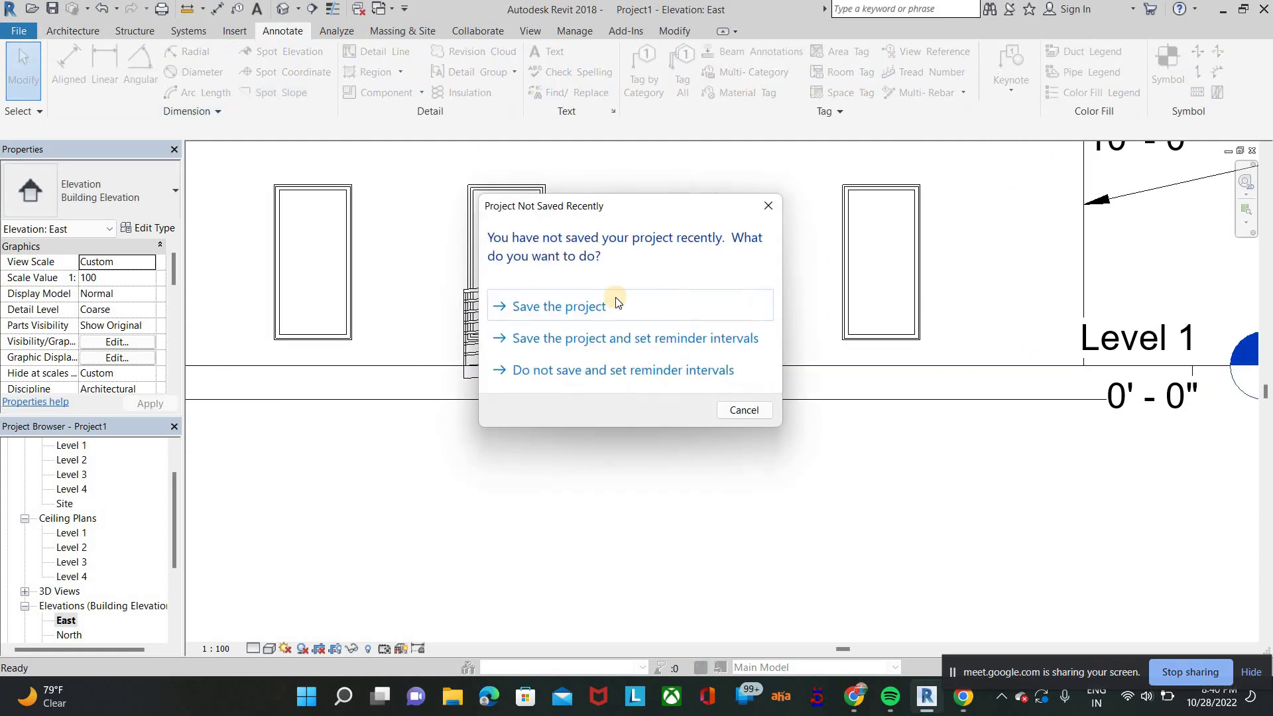
left_click(559, 307)
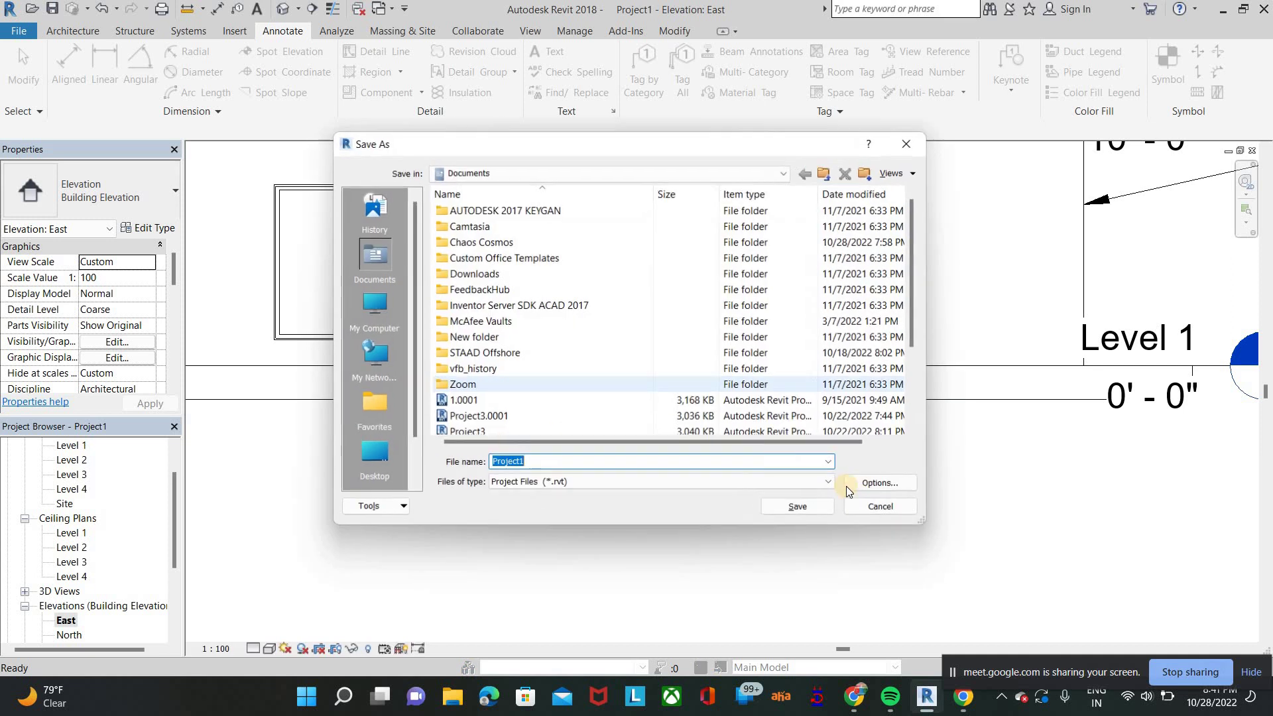
left_click(787, 505)
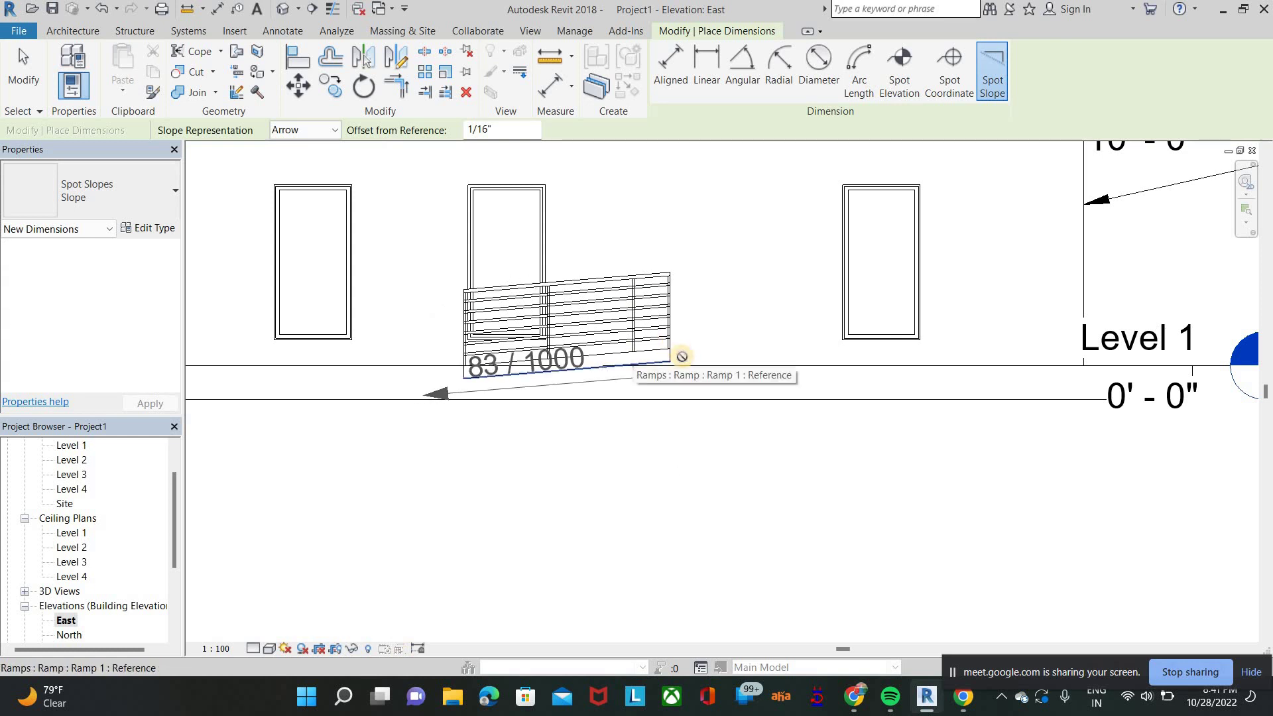
Step: Add an 83 / 1000 spot slope on the ramp edge in East elevation
scroll(633, 358, "up", 3)
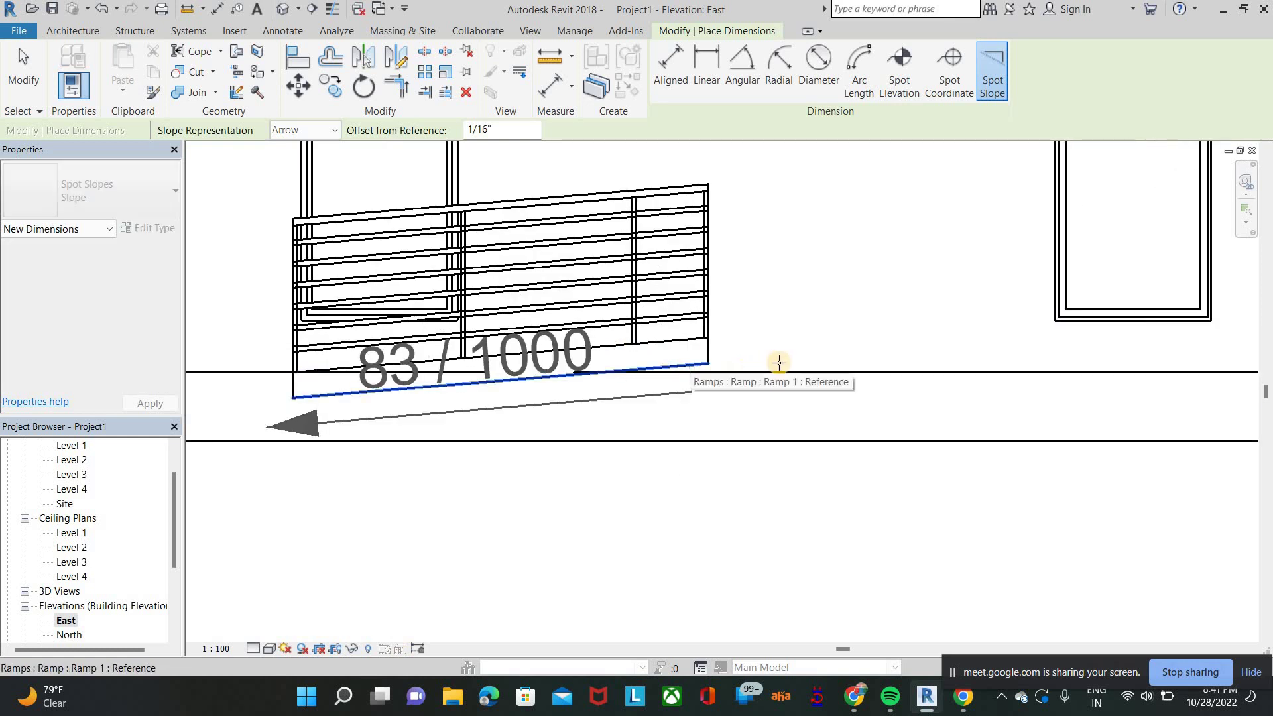
left_click(690, 362)
scroll(600, 406, "down", 2)
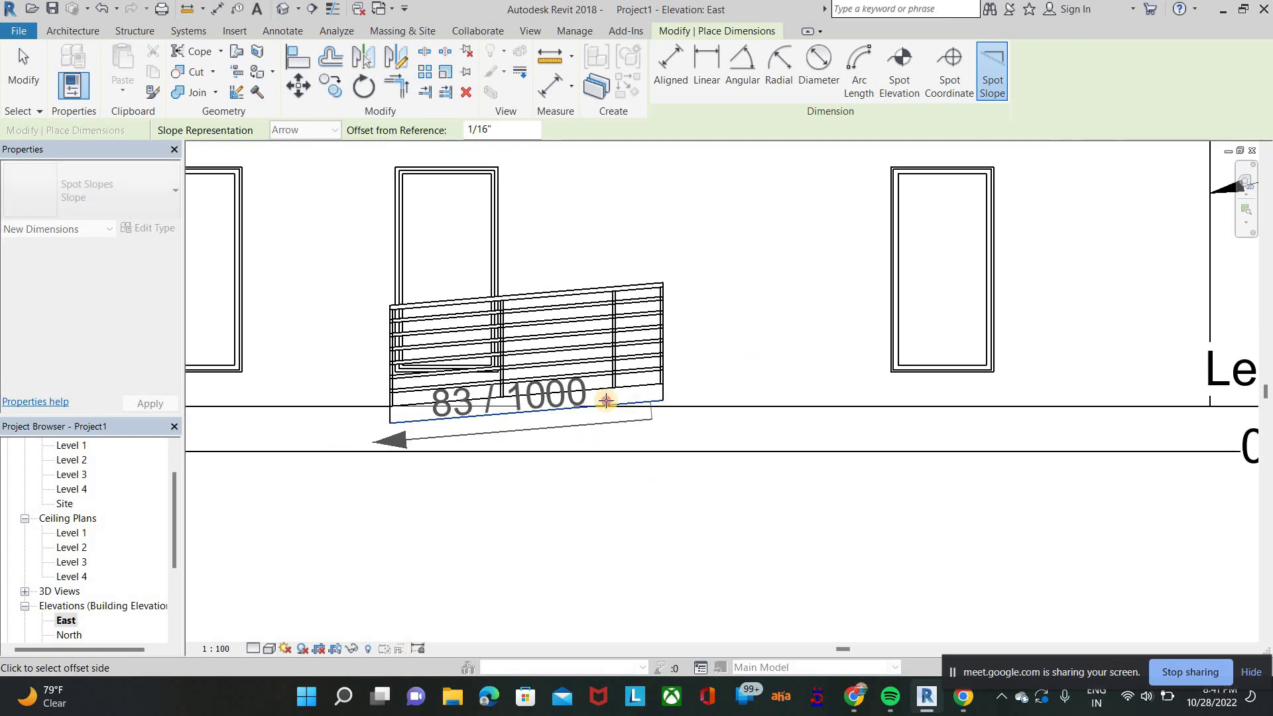
left_click(631, 387)
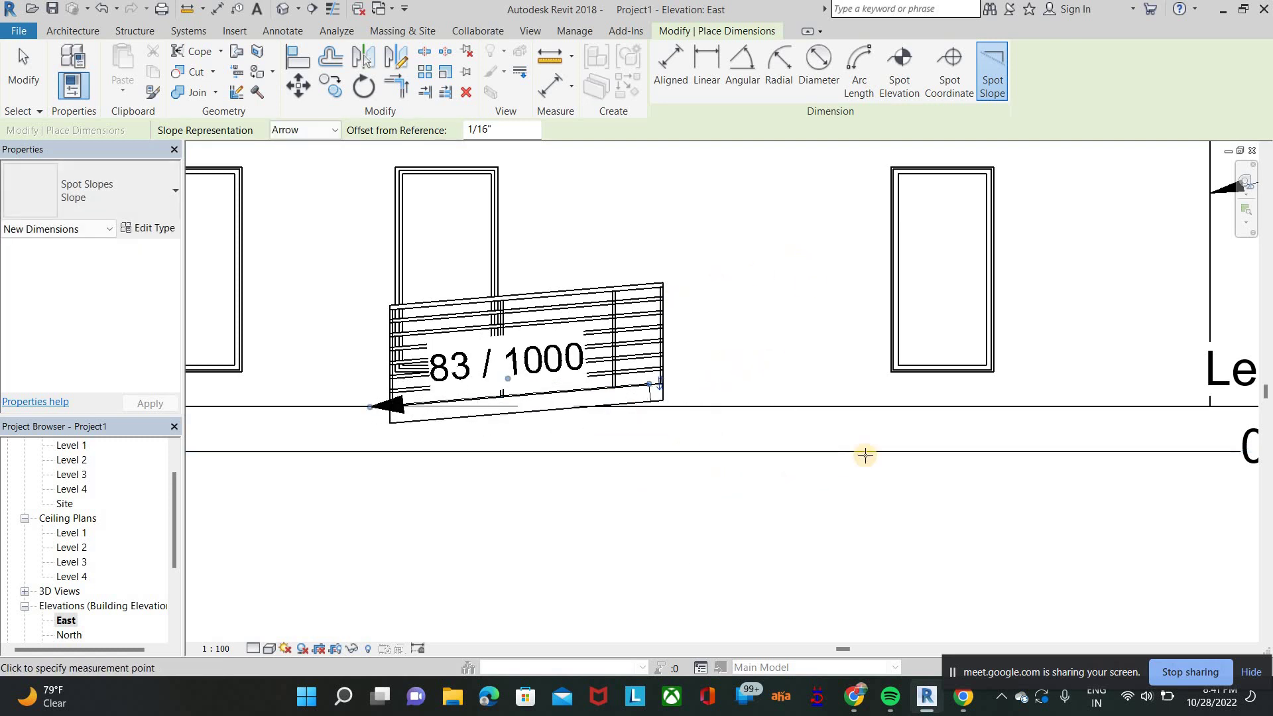
scroll(866, 455, "down", 2)
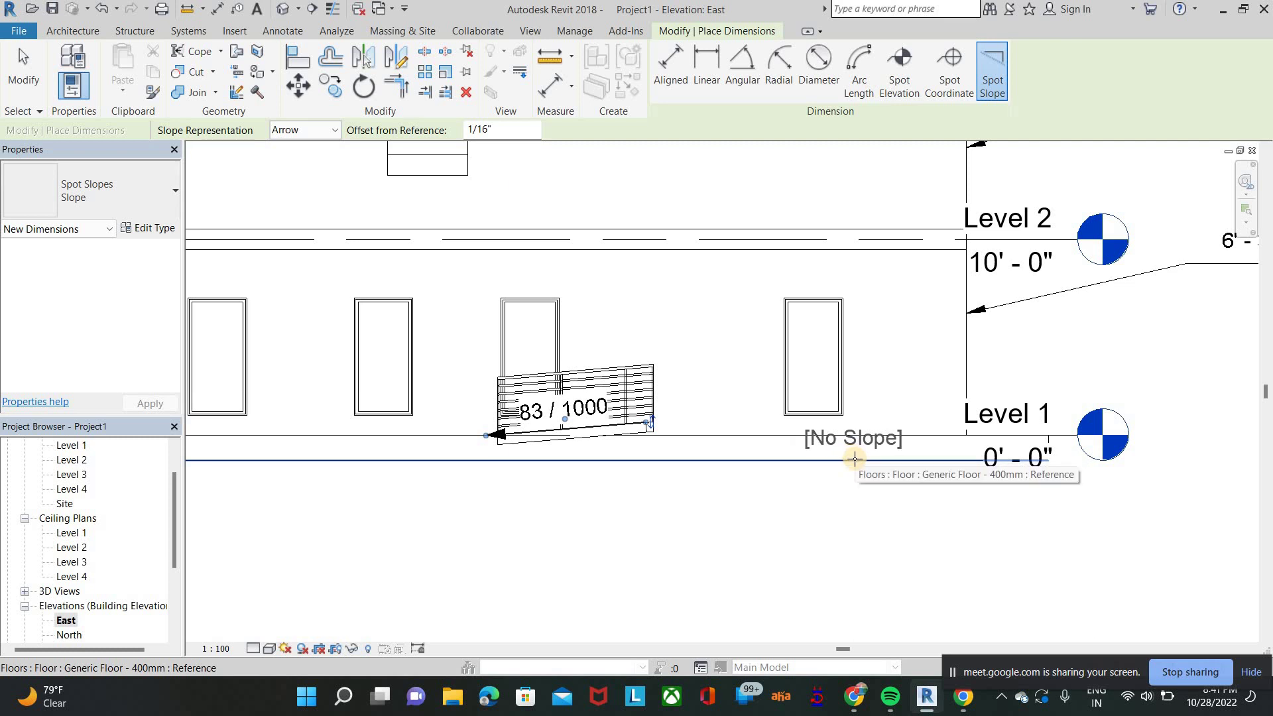
scroll(852, 459, "down", 2)
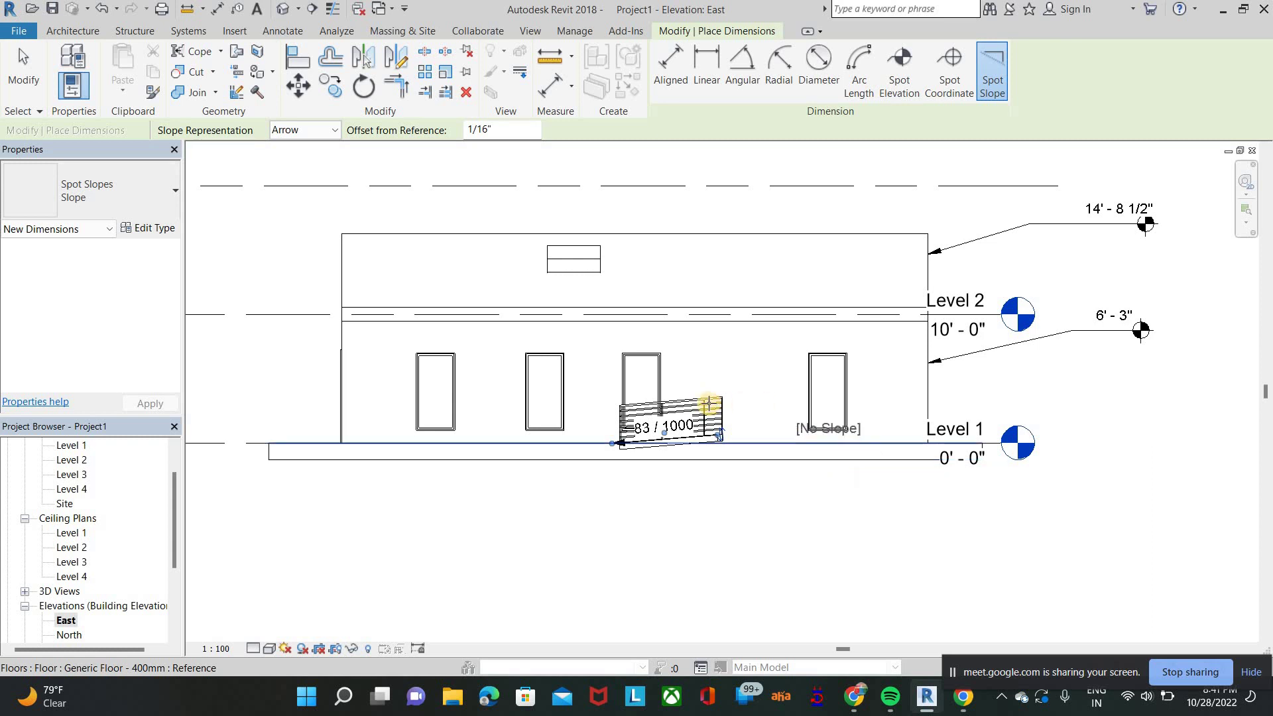
scroll(708, 399, "up", 2)
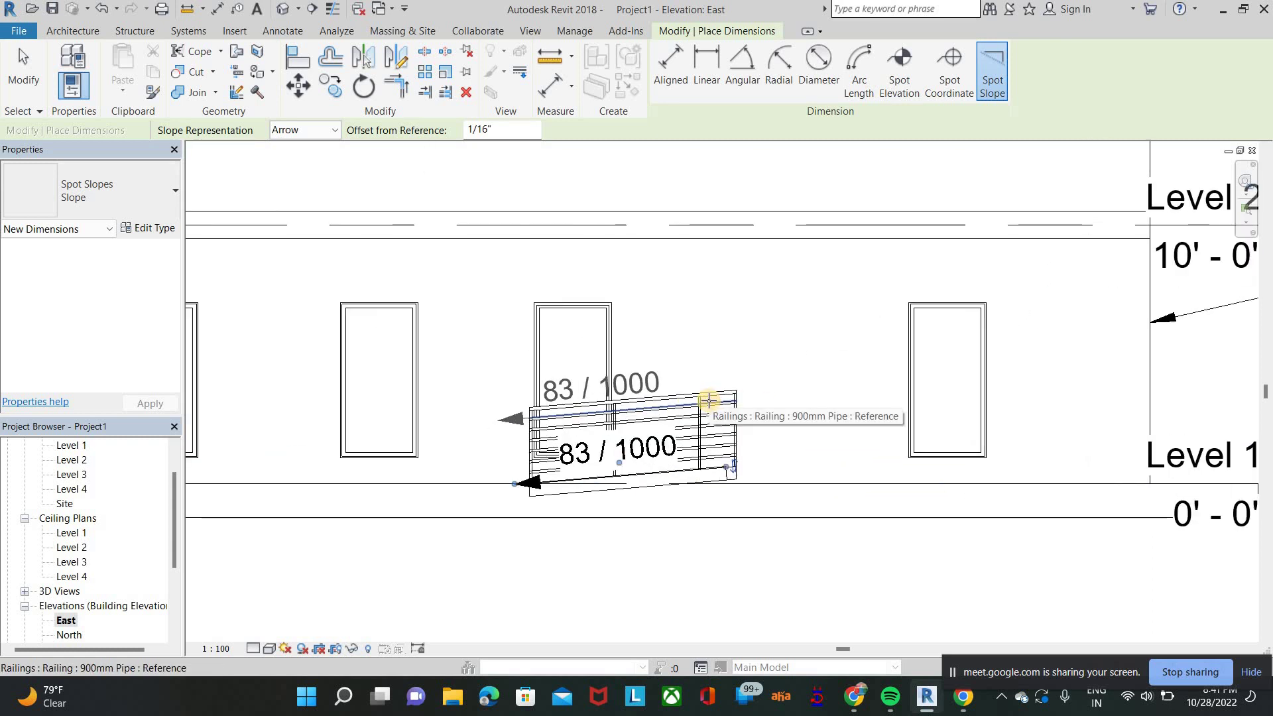
scroll(706, 395, "down", 2)
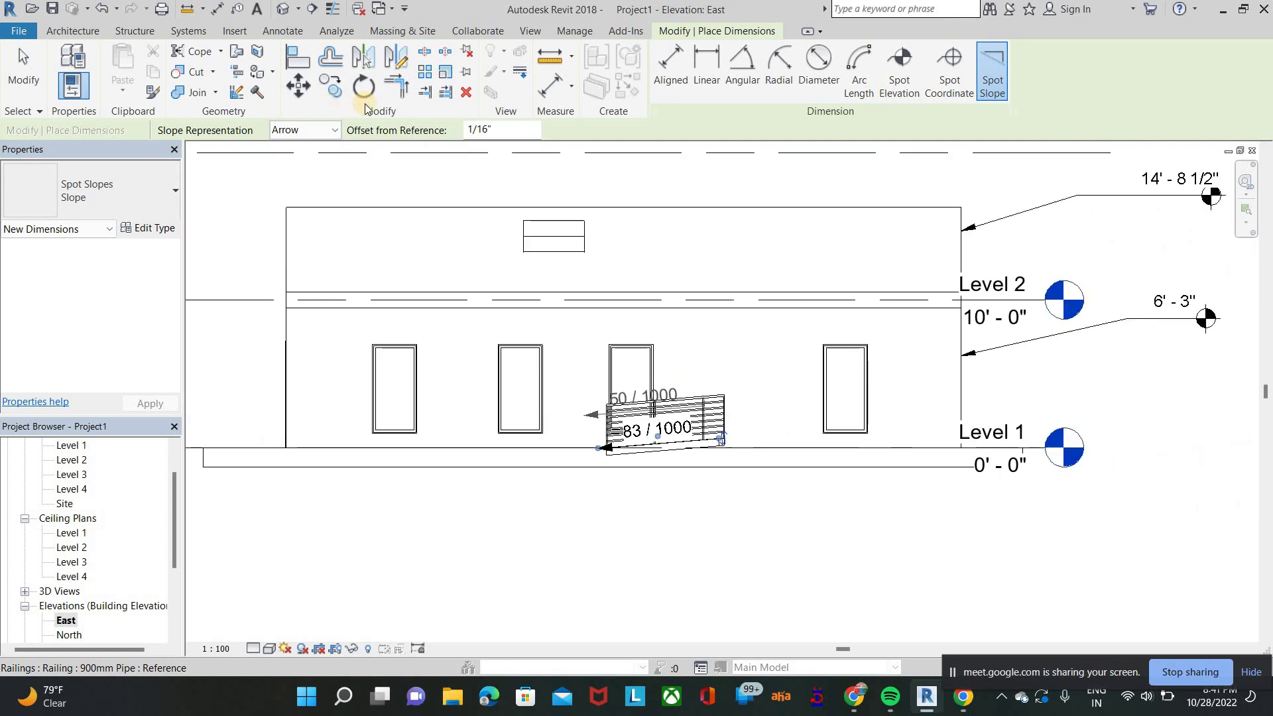
Step: Exit the spot slope tool and switch back to the Level 1 floor plan
left_click(292, 32)
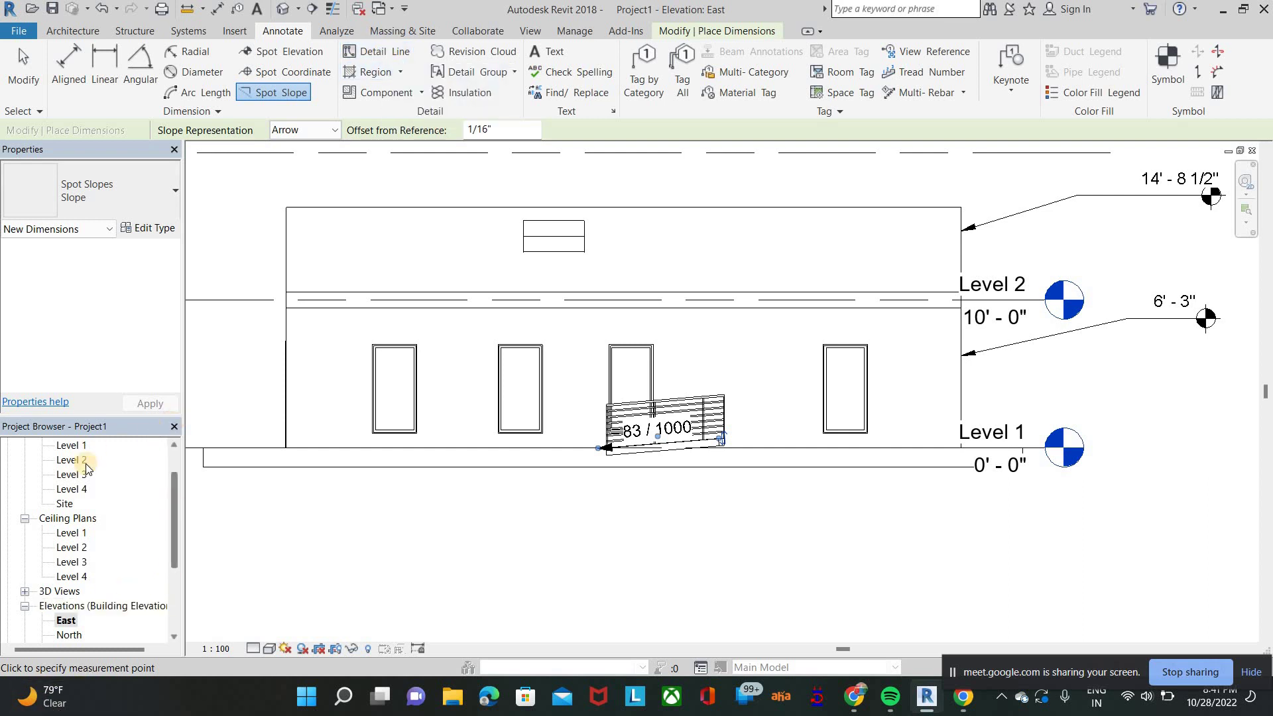
scroll(71, 464, "up", 3)
key("Escape")
key("Escape")
key("ctrl+Tab")
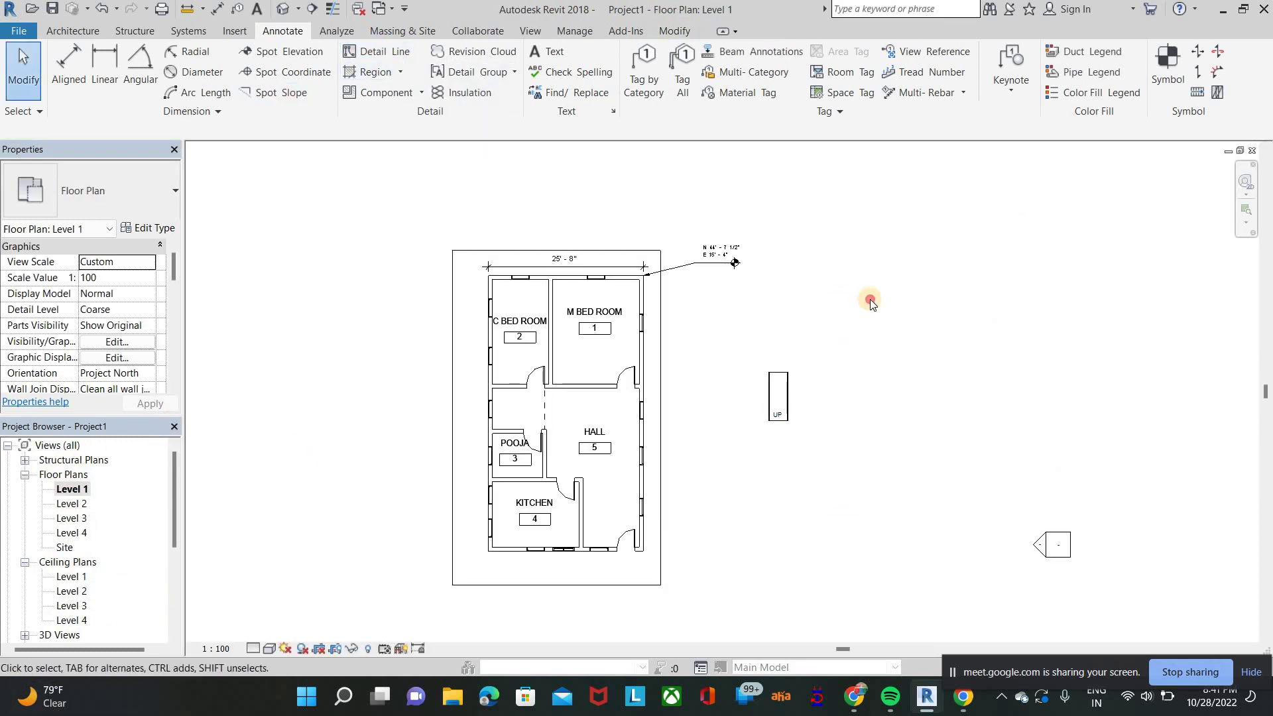
Step: Delete the ramp beside the house
right_click(870, 300)
left_click(873, 313)
left_click_drag(821, 496, 725, 324)
key("Delete")
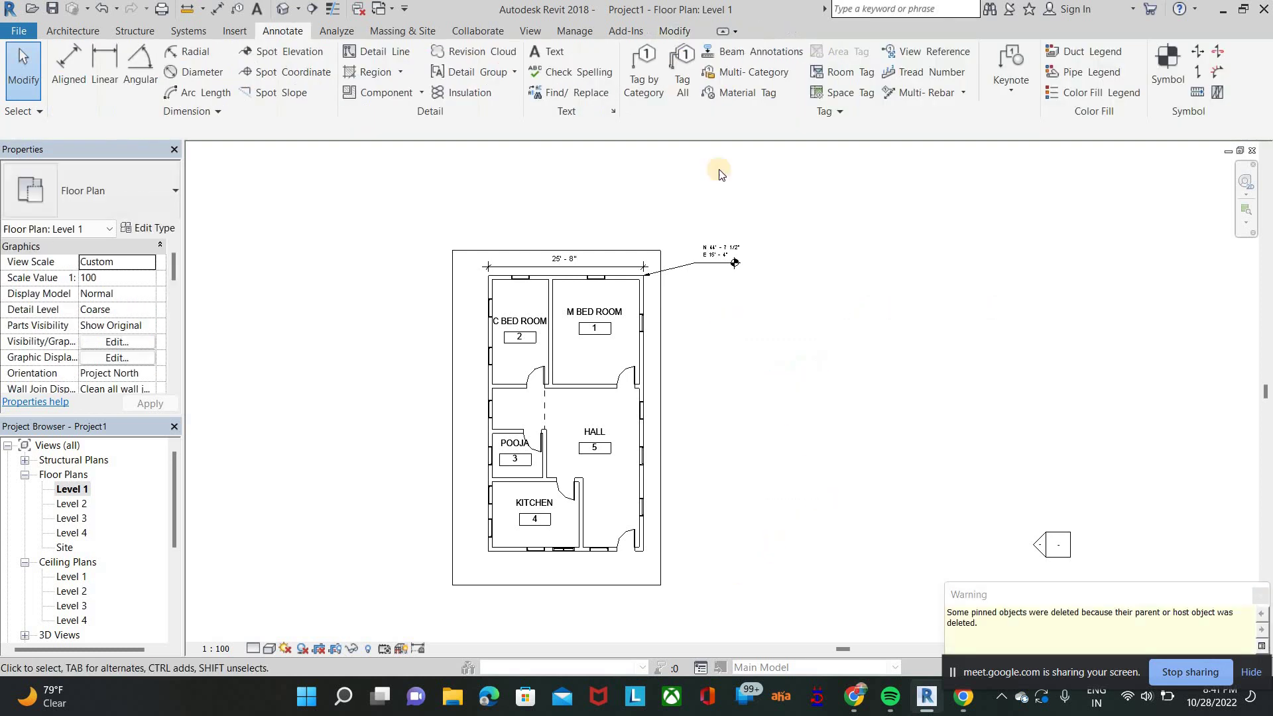
Step: Draw a 7'-0" by 1'-6" thin-line rectangle against M BED ROOM's top wall, then exit
left_click(355, 51)
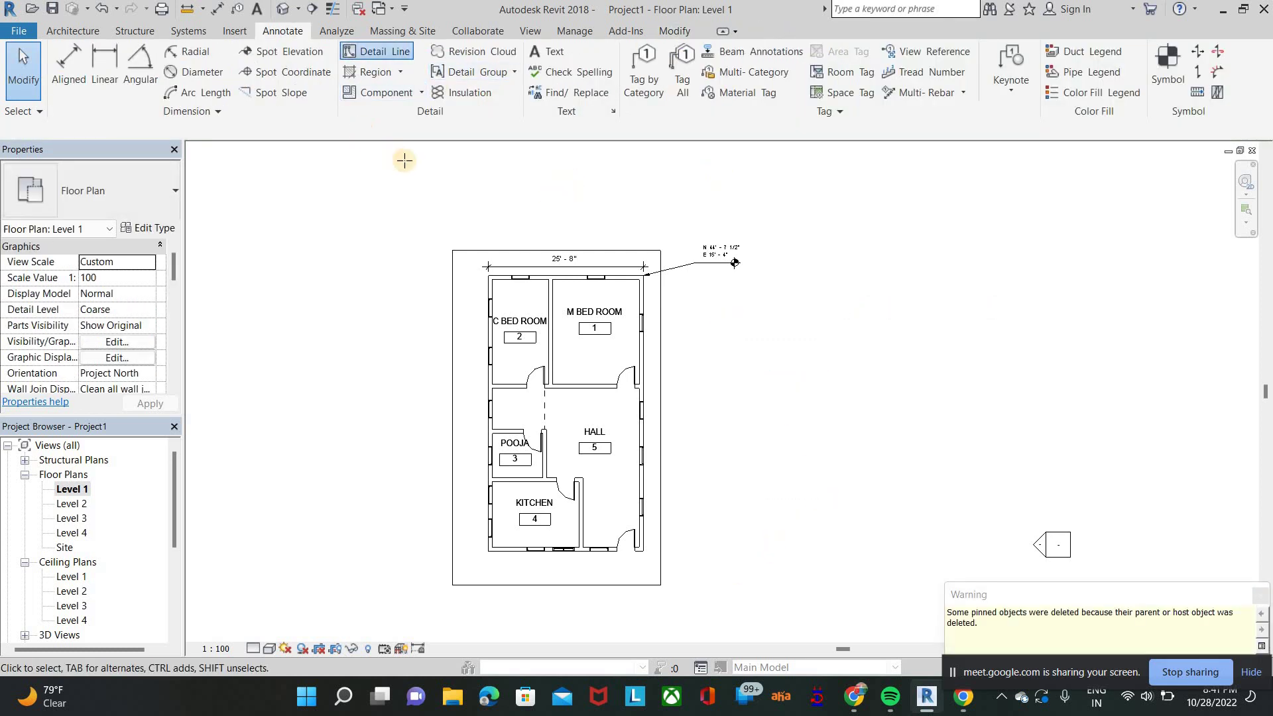
left_click(680, 55)
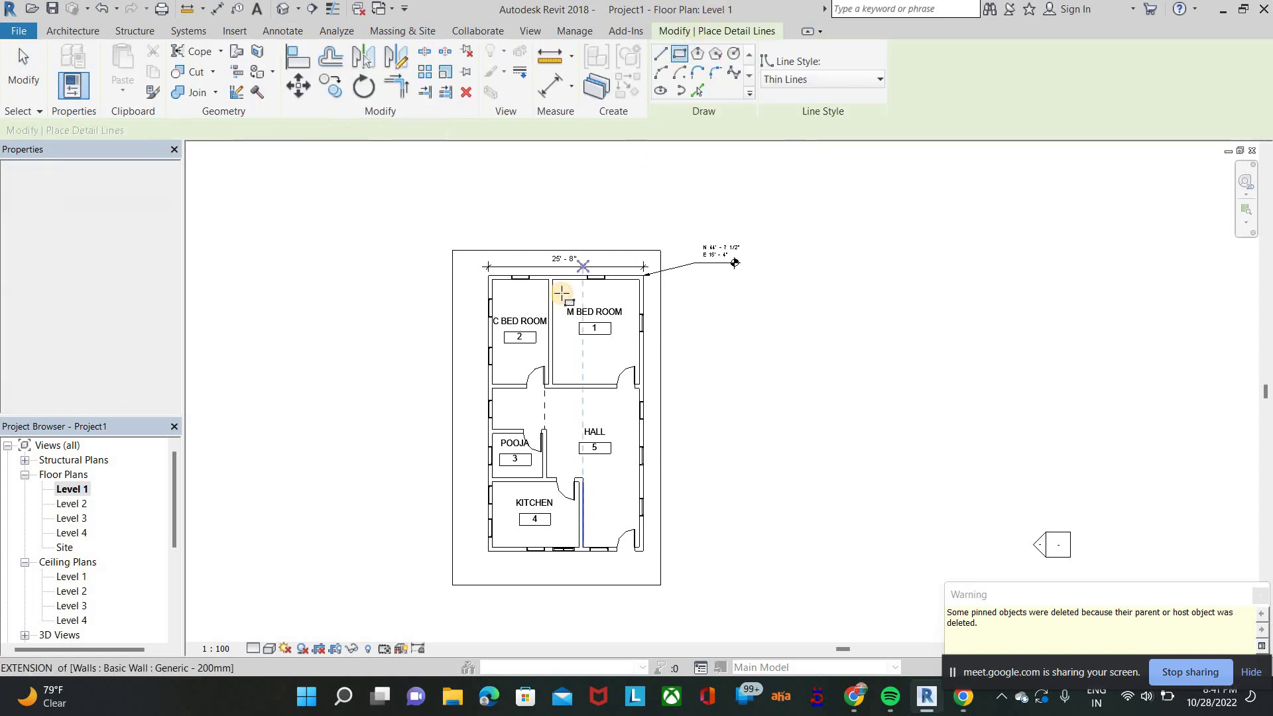
scroll(556, 304, "up", 2)
left_click(545, 269)
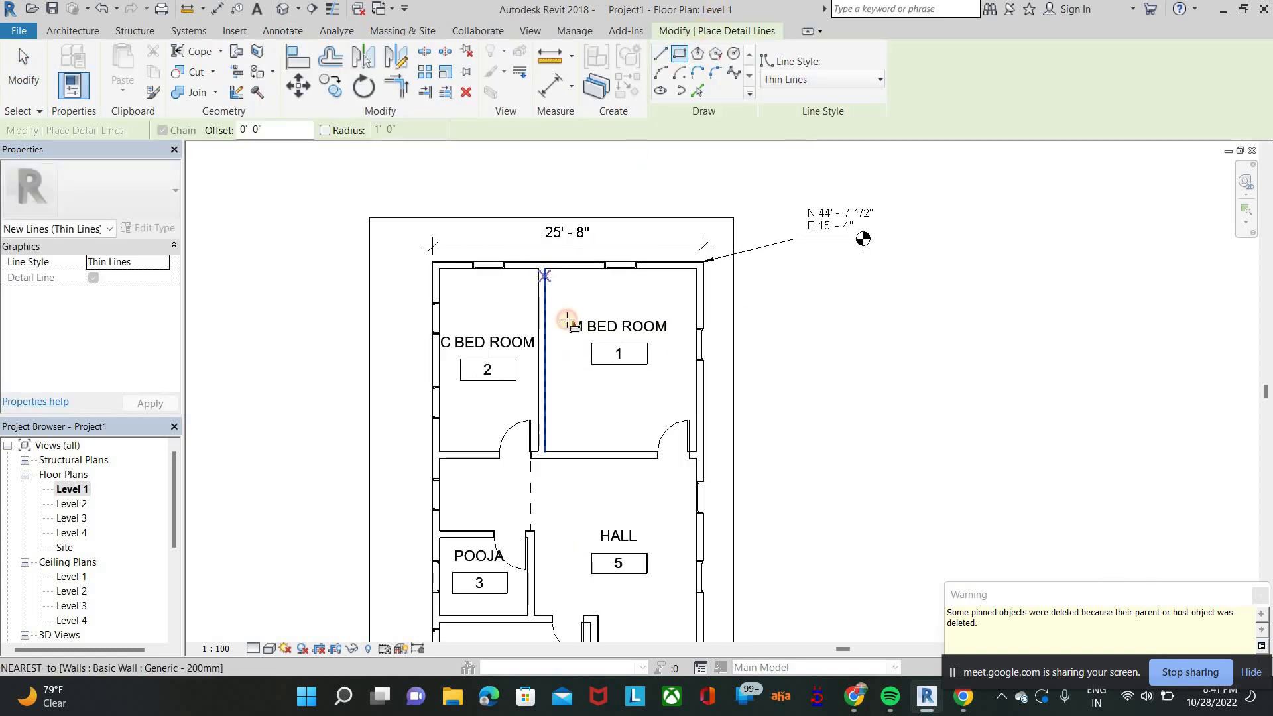
left_click(693, 450)
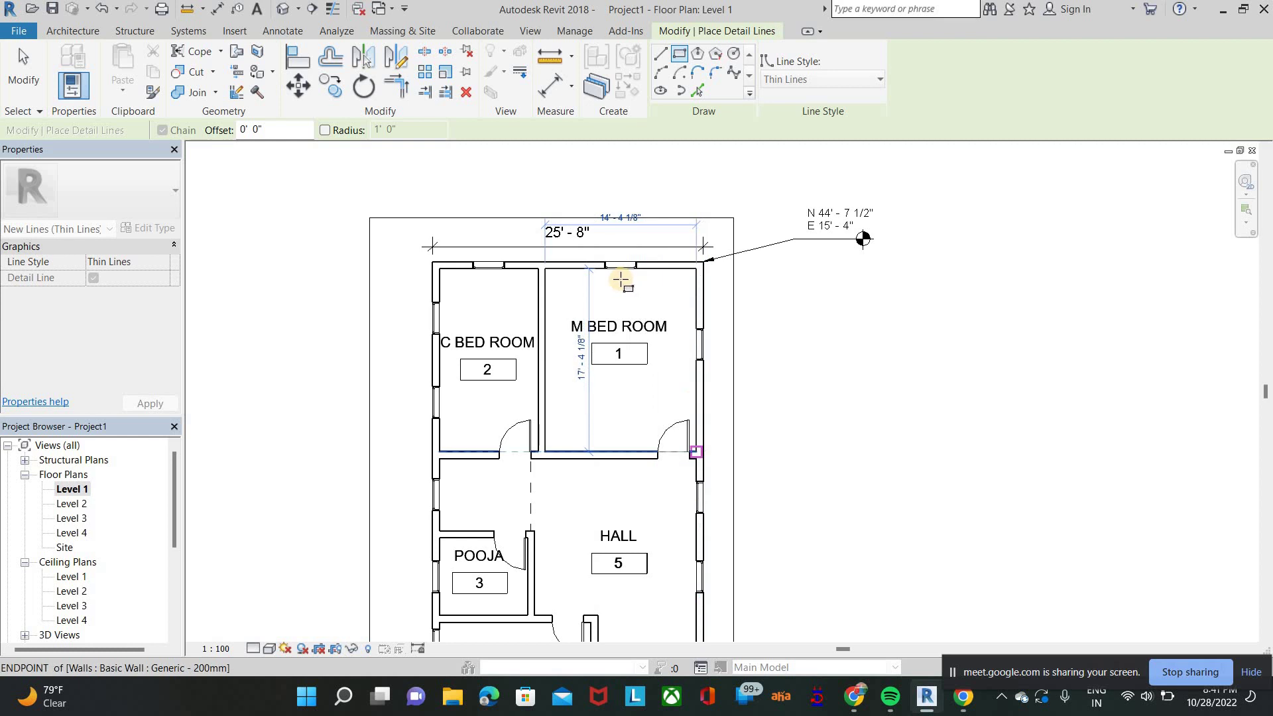
scroll(624, 280, "up", 2)
left_click(560, 290)
left_click(673, 314)
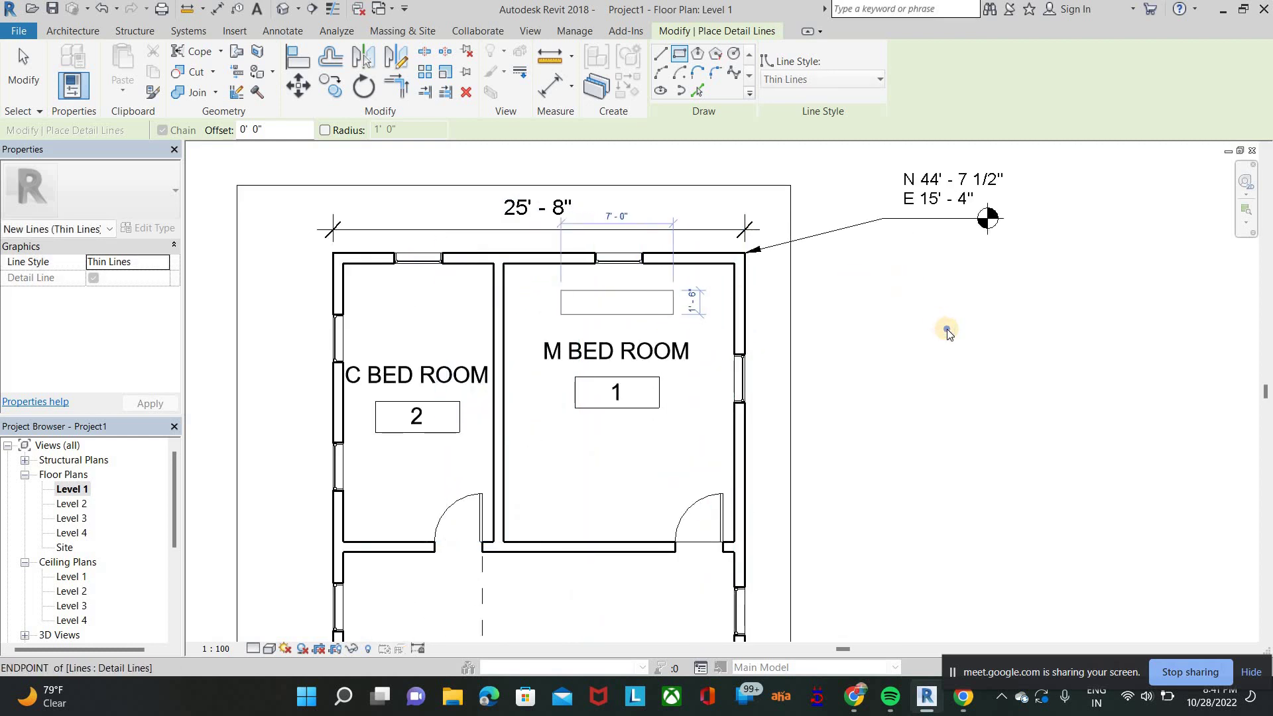
right_click(946, 331)
left_click(966, 339)
right_click(960, 339)
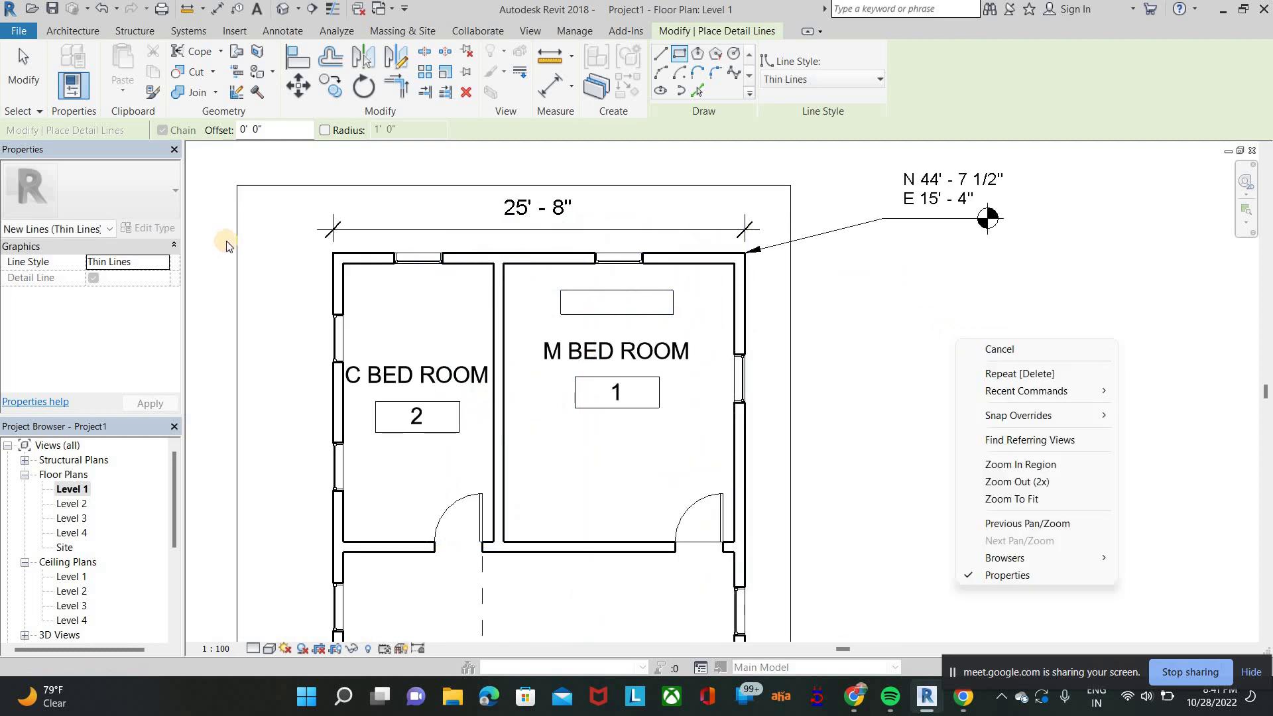
left_click(982, 348)
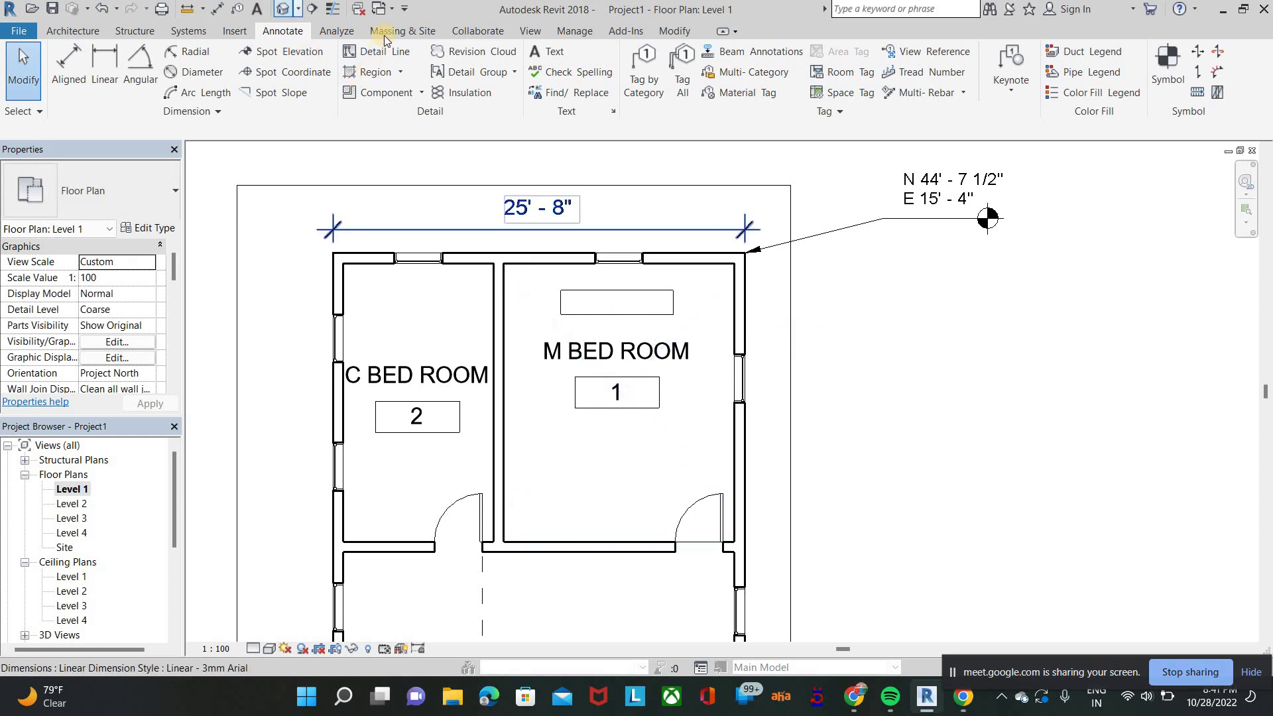
Step: Sketch a crosshatch filled region from corner to corner of C BED ROOM
left_click(401, 75)
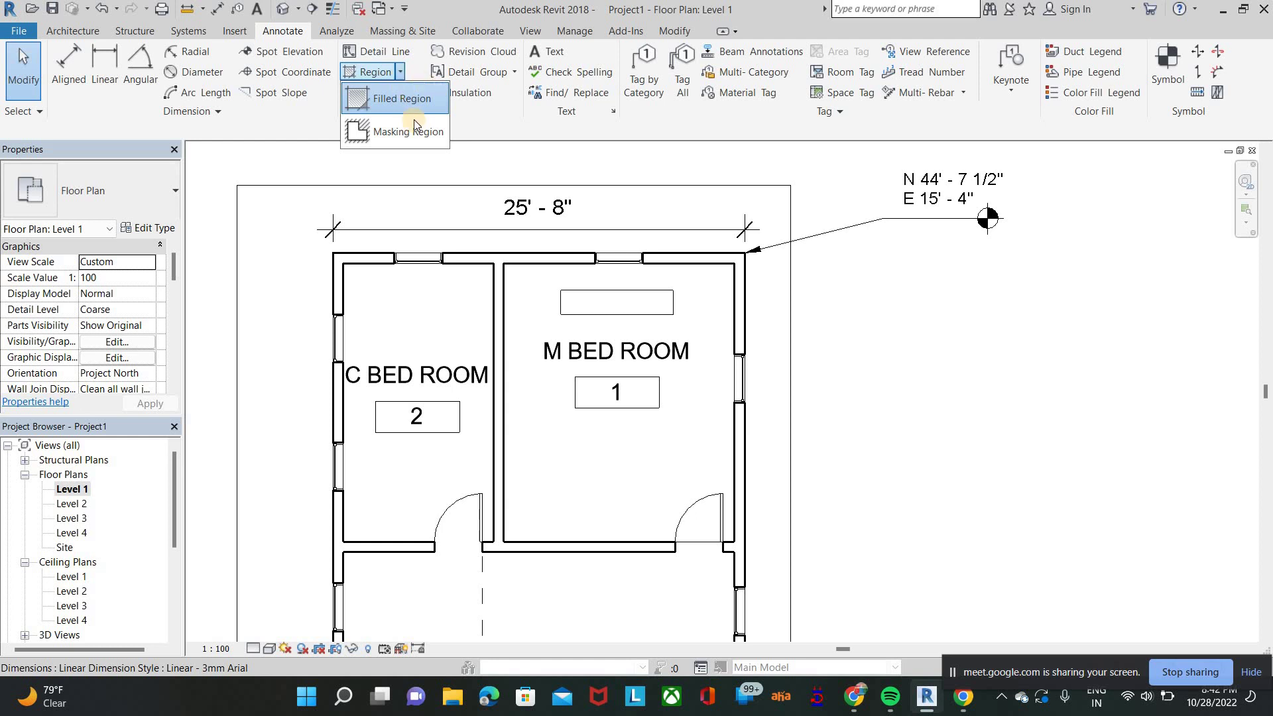
left_click(404, 98)
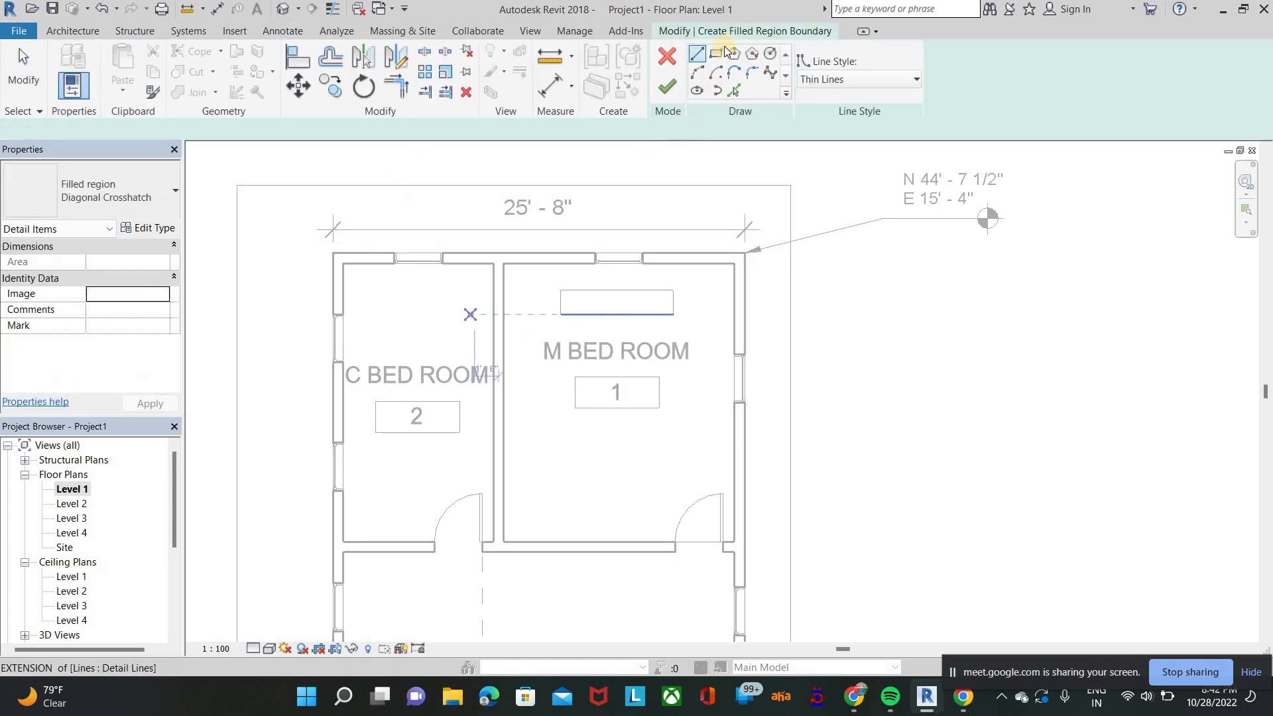
left_click(343, 264)
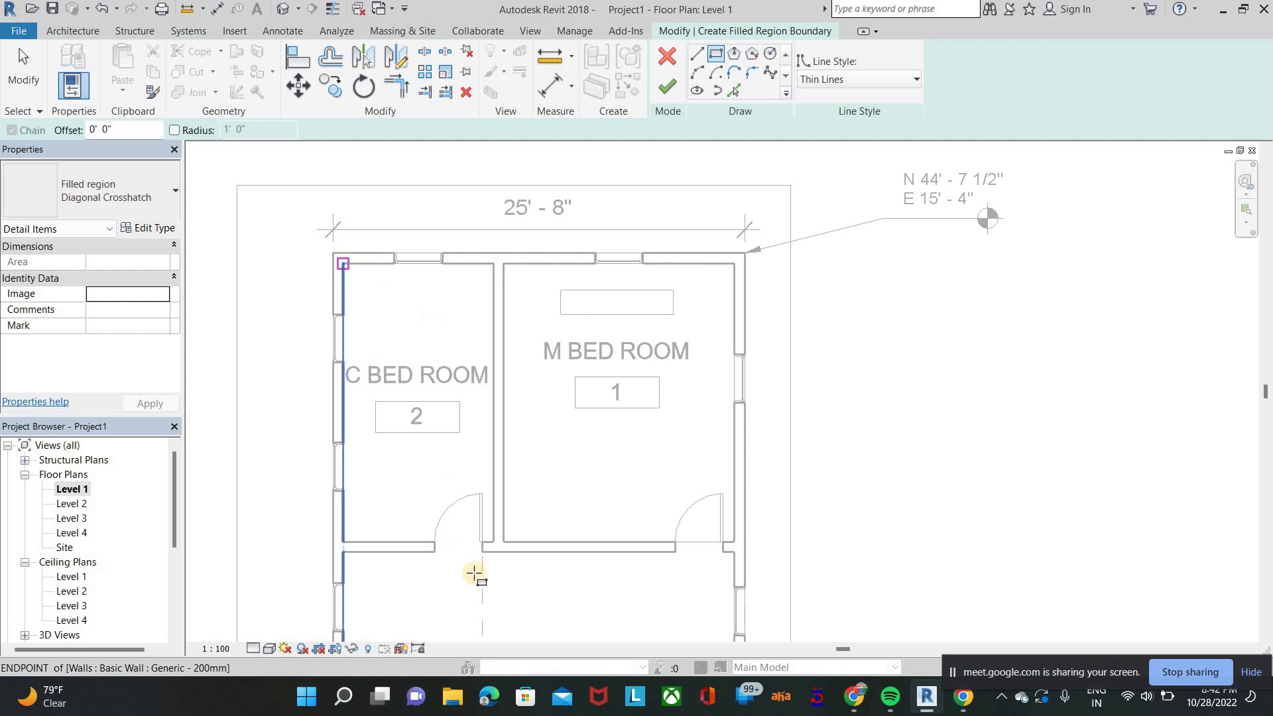
left_click(494, 542)
left_click(667, 86)
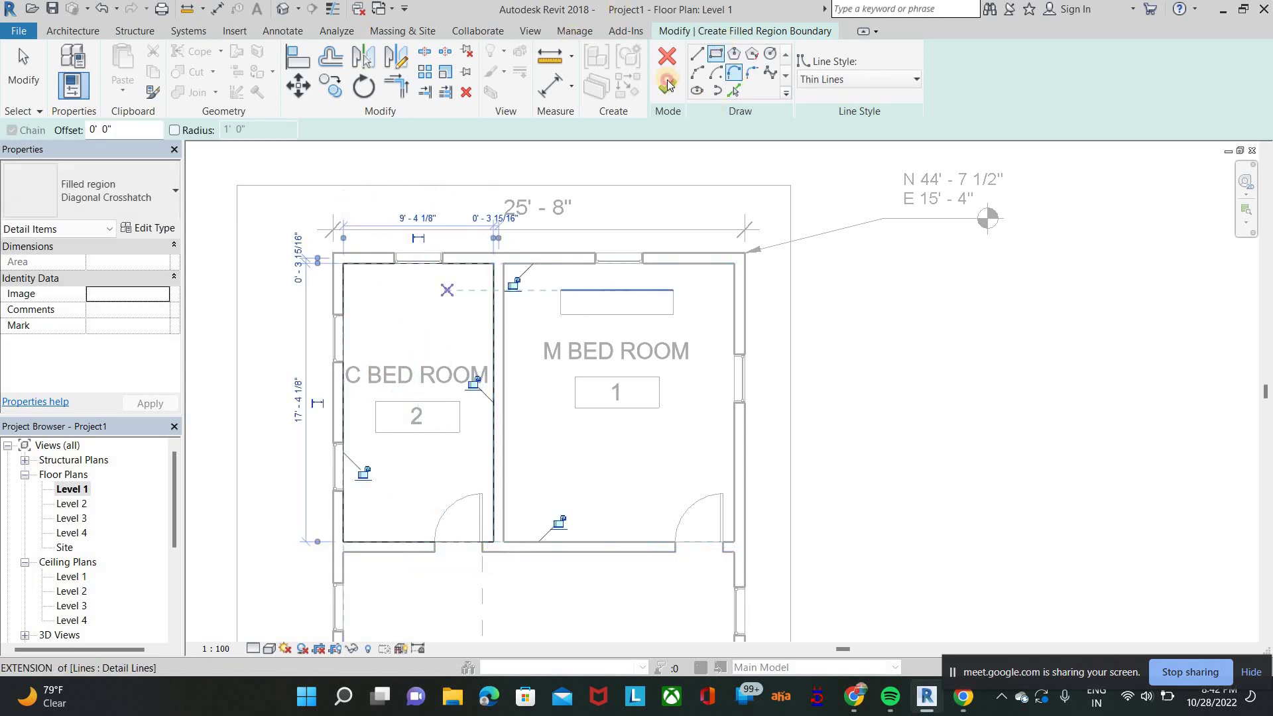
left_click(308, 445)
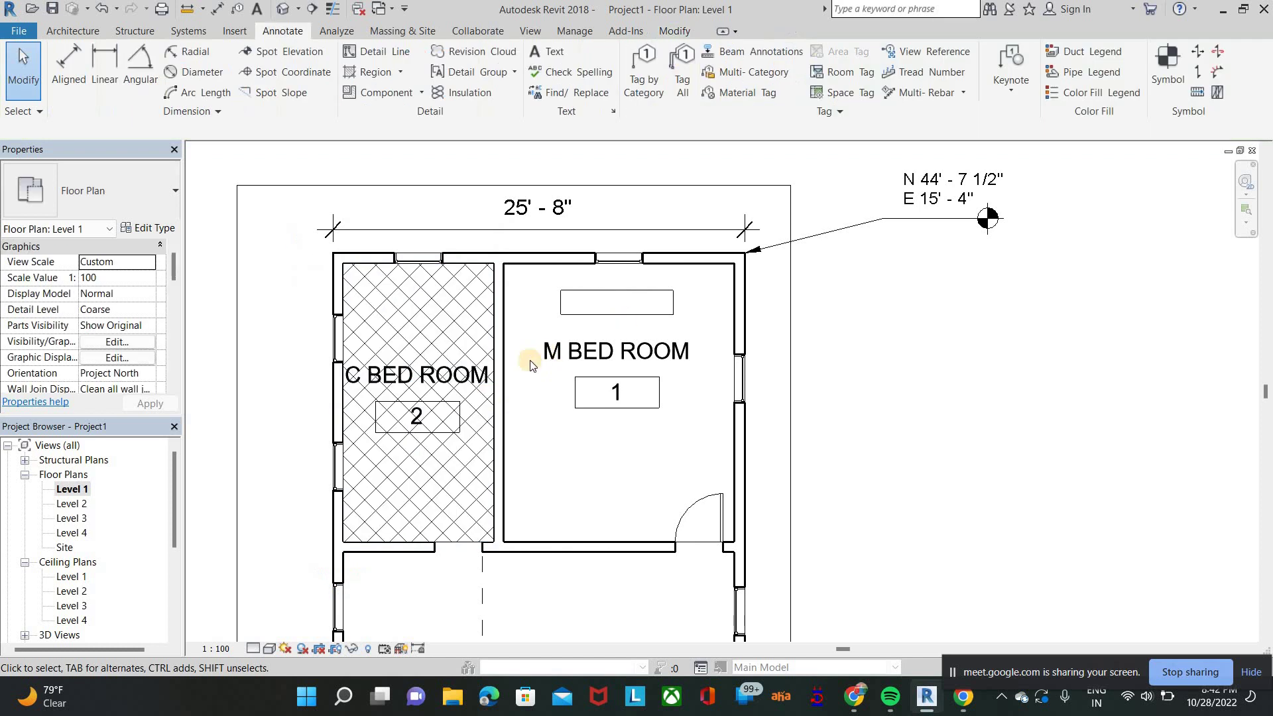
scroll(650, 211, "down", 2)
middle_click_drag(650, 211, 574, 271)
middle_click_drag(442, 449, 560, 297)
scroll(559, 297, "up", 4)
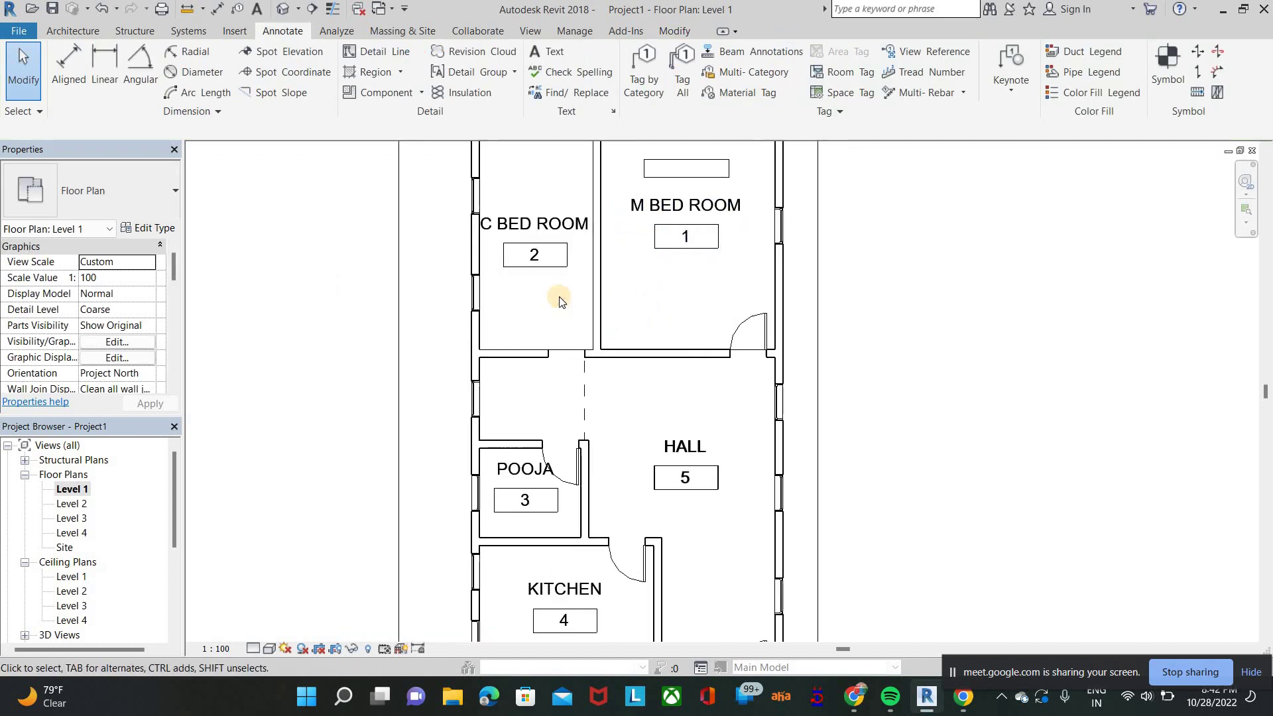
scroll(559, 297, "down", 4)
Step: Redo the C BED ROOM crosshatch fill and begin an arc revision cloud beside the house
key("ctrl+y")
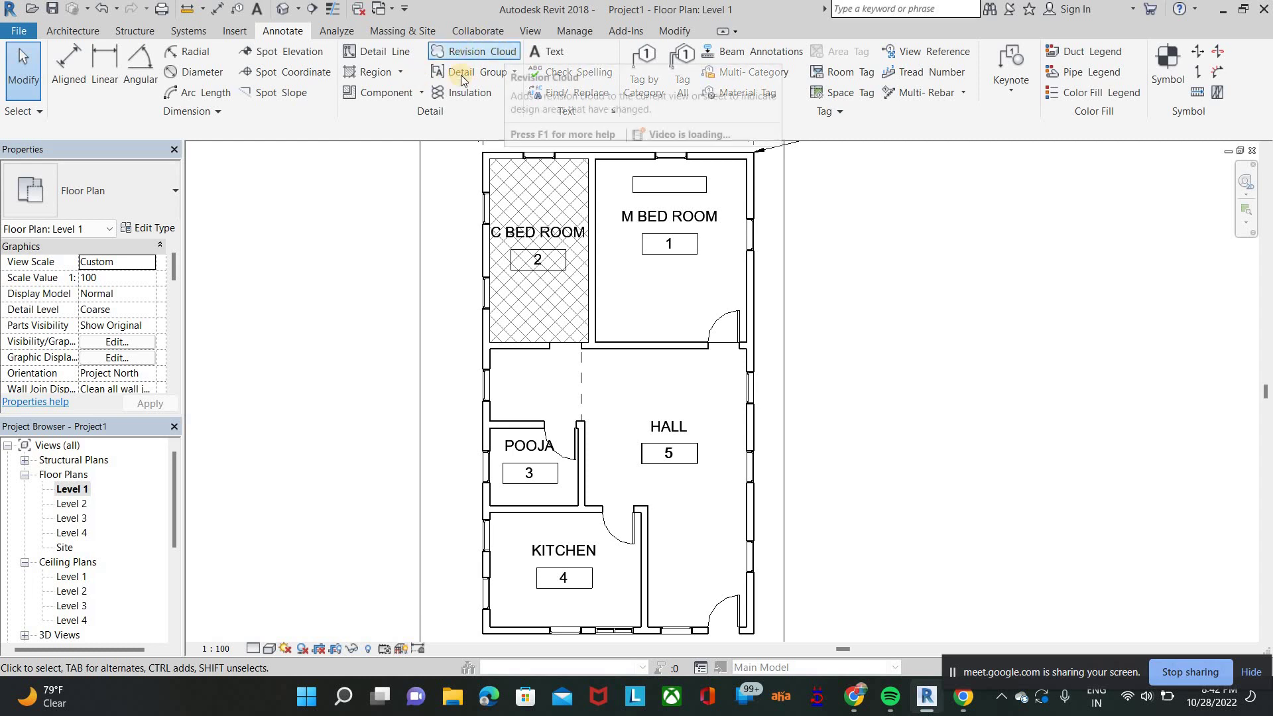
left_click(422, 94)
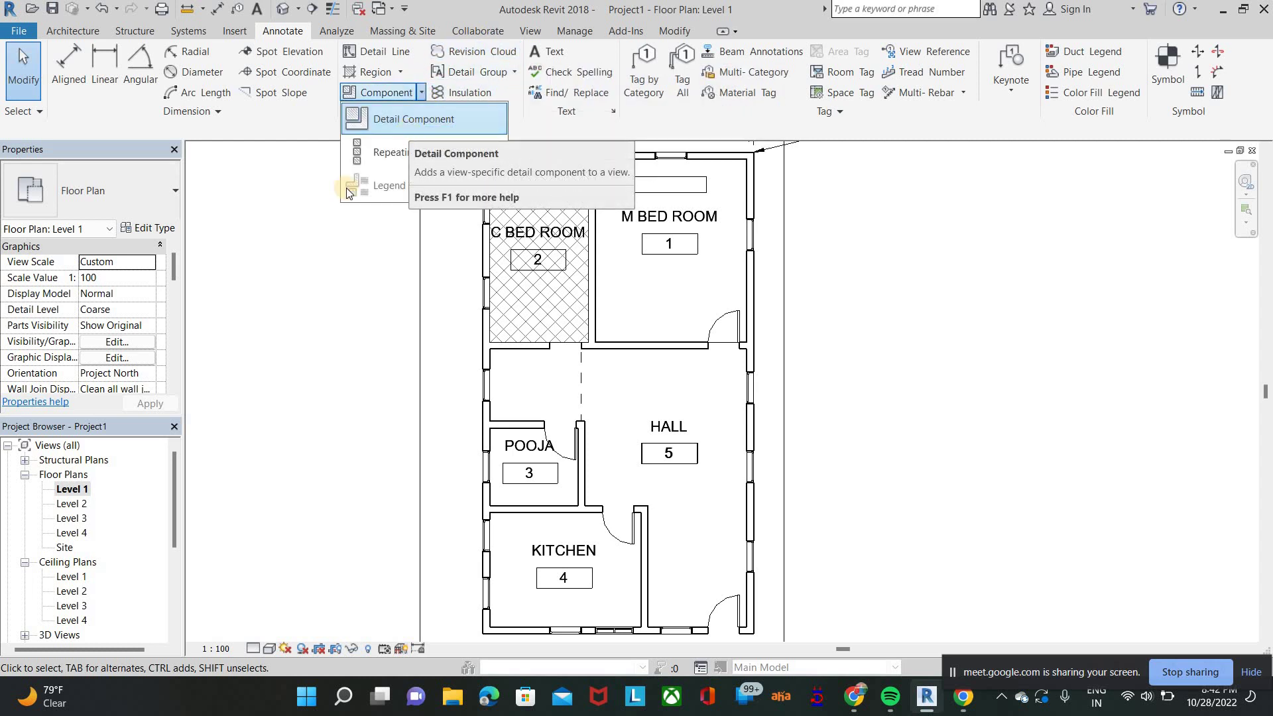
left_click(509, 55)
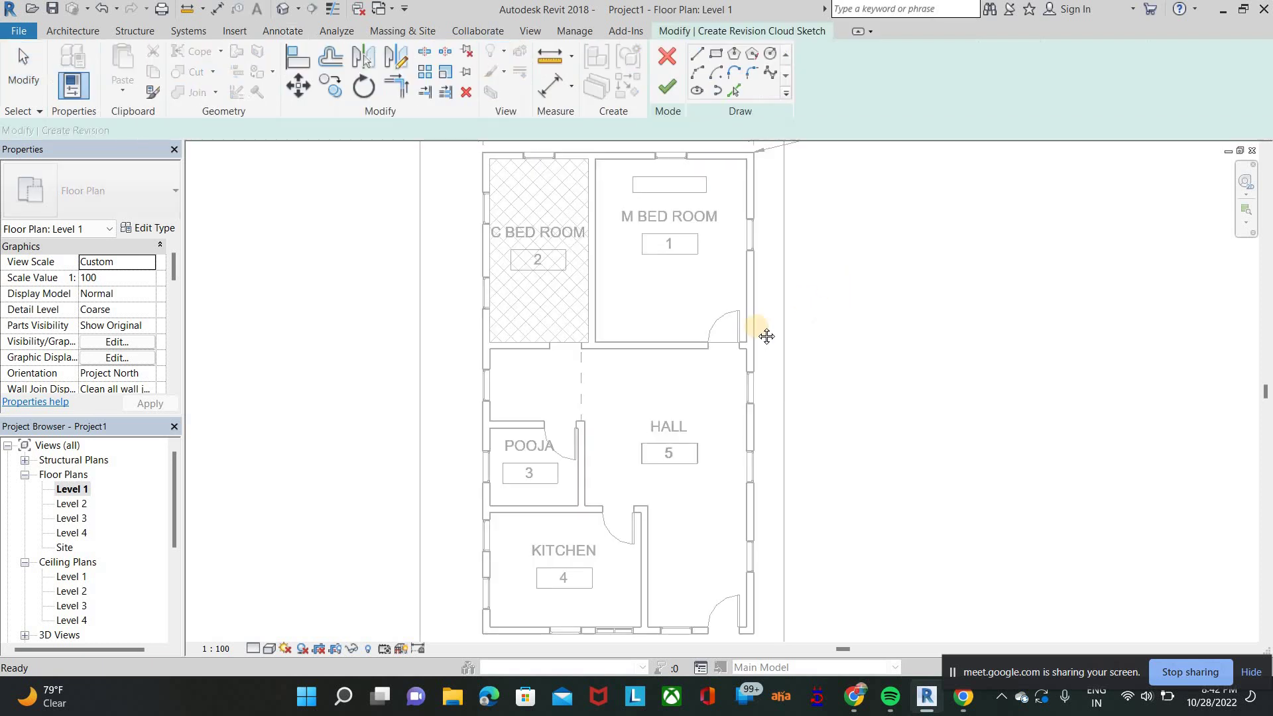
left_click(697, 72)
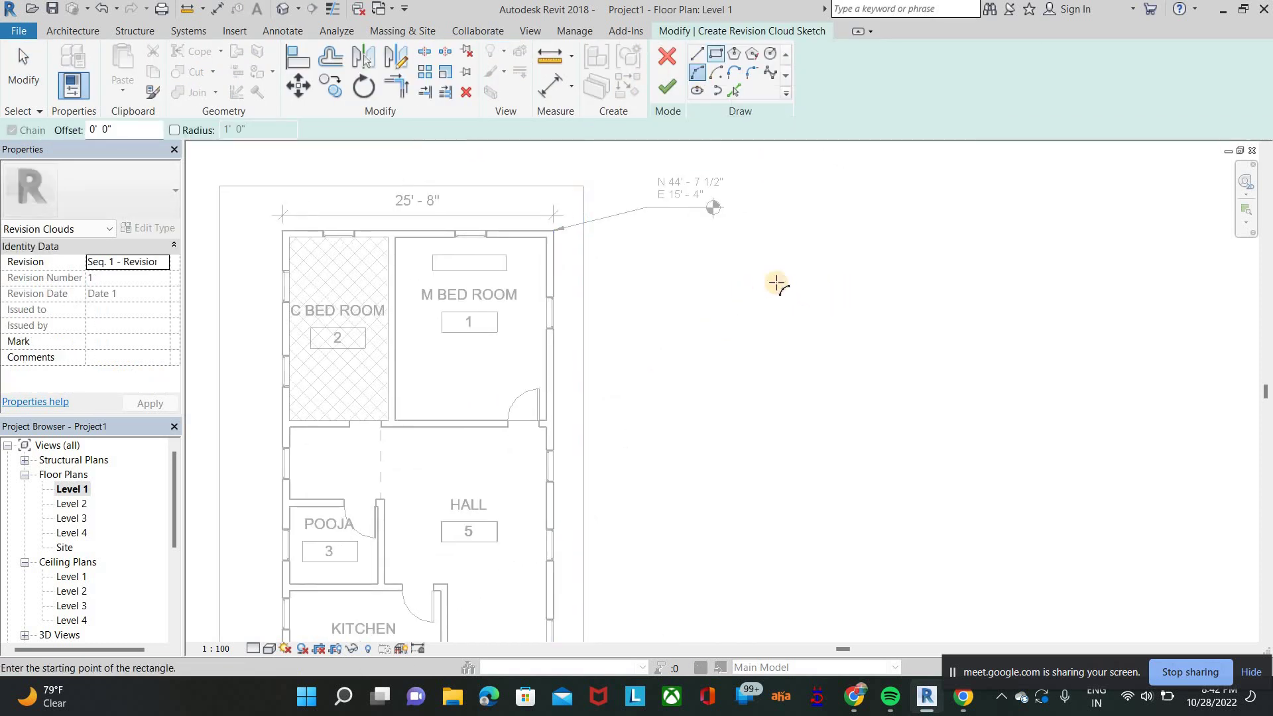
left_click(743, 288)
left_click(797, 294)
left_click(749, 341)
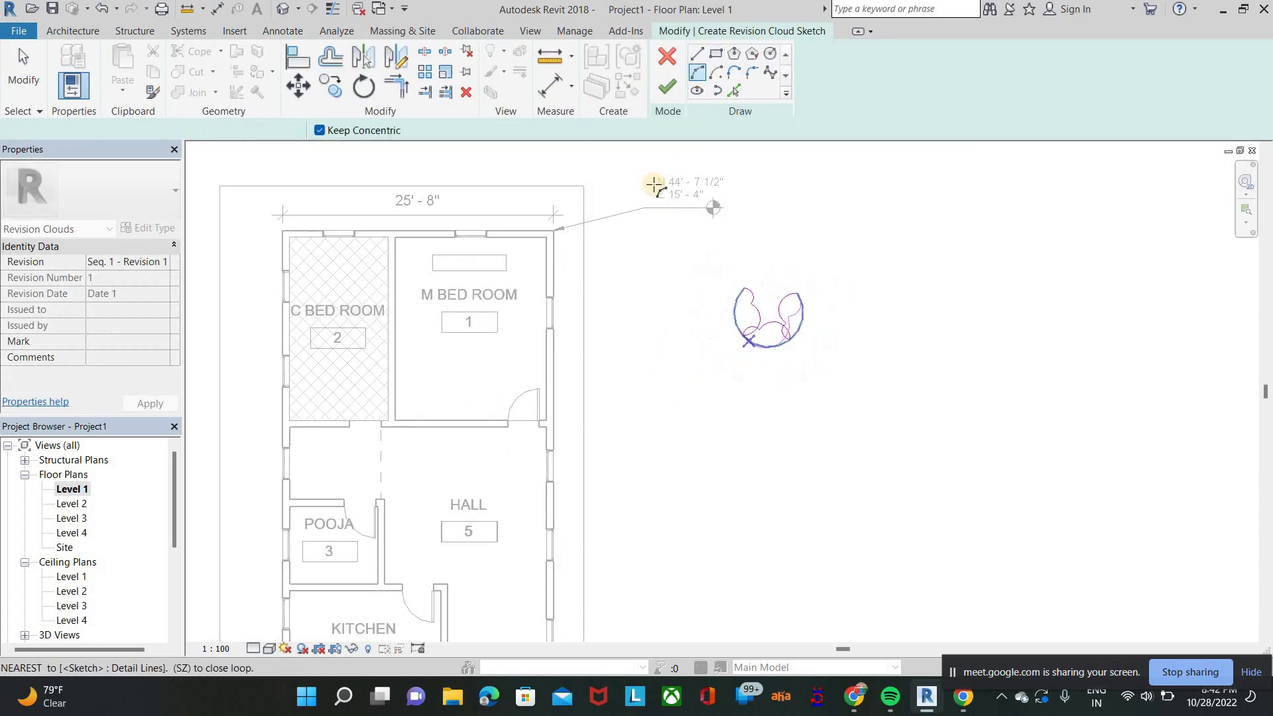
left_click(692, 157)
Step: Close and finish the revision cloud outline, then delete the cloud
left_click(697, 53)
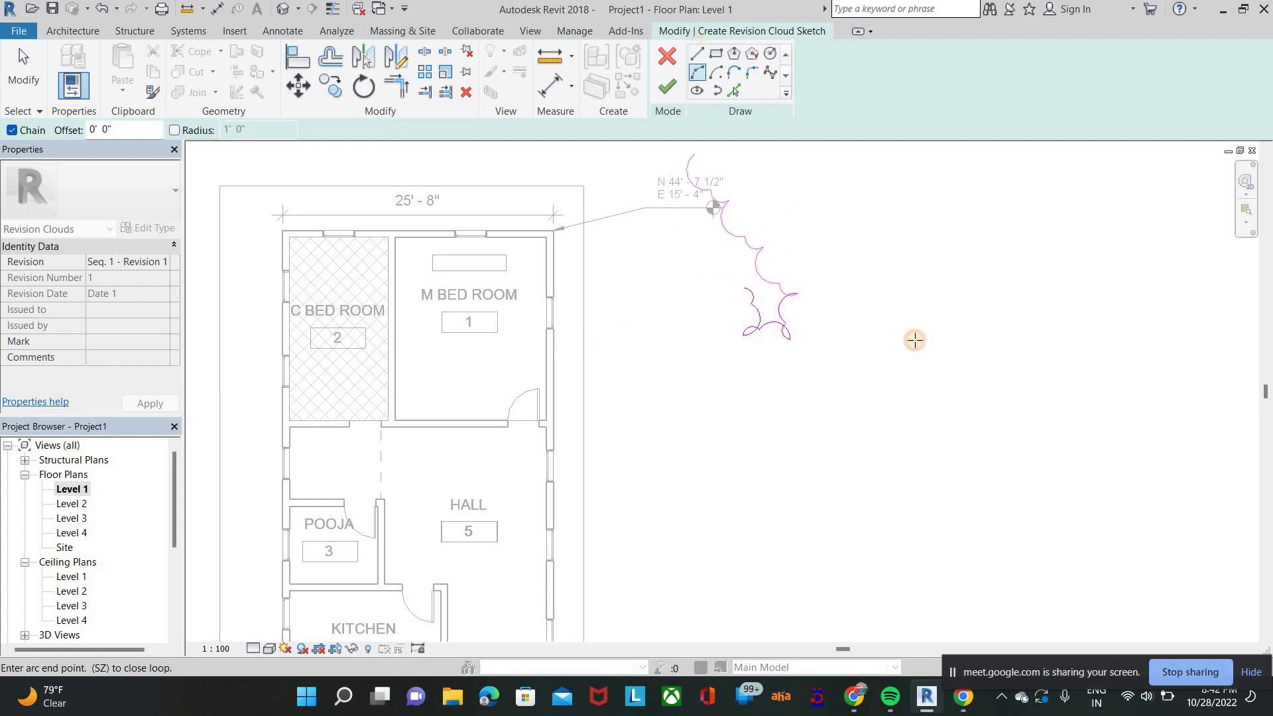
left_click(907, 376)
left_click(866, 429)
left_click(785, 442)
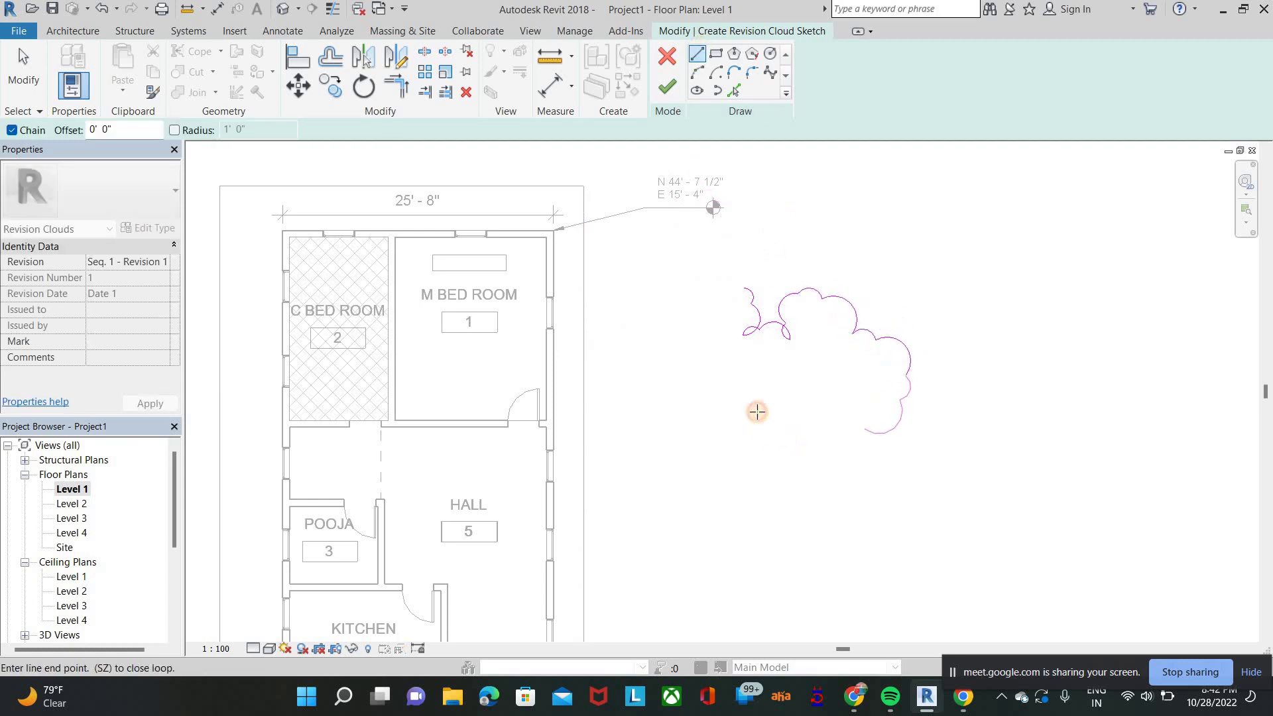
left_click(691, 334)
left_click(691, 333)
left_click(745, 285)
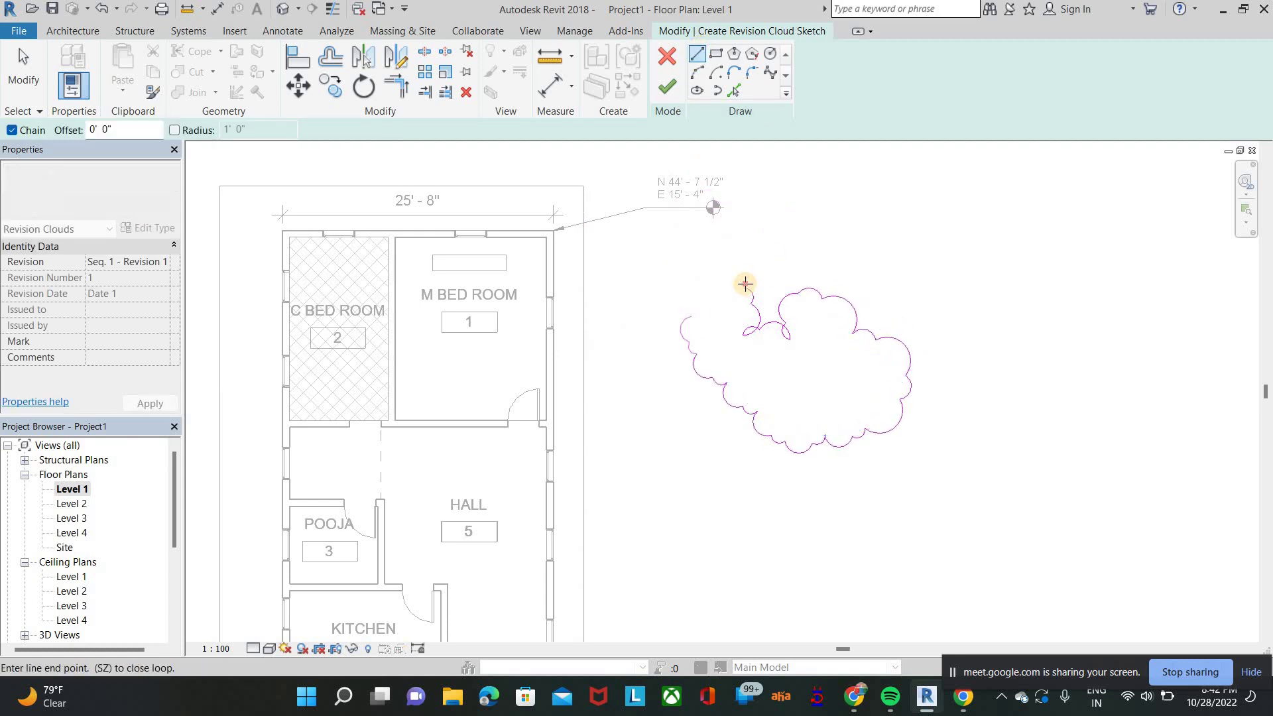
left_click(668, 87)
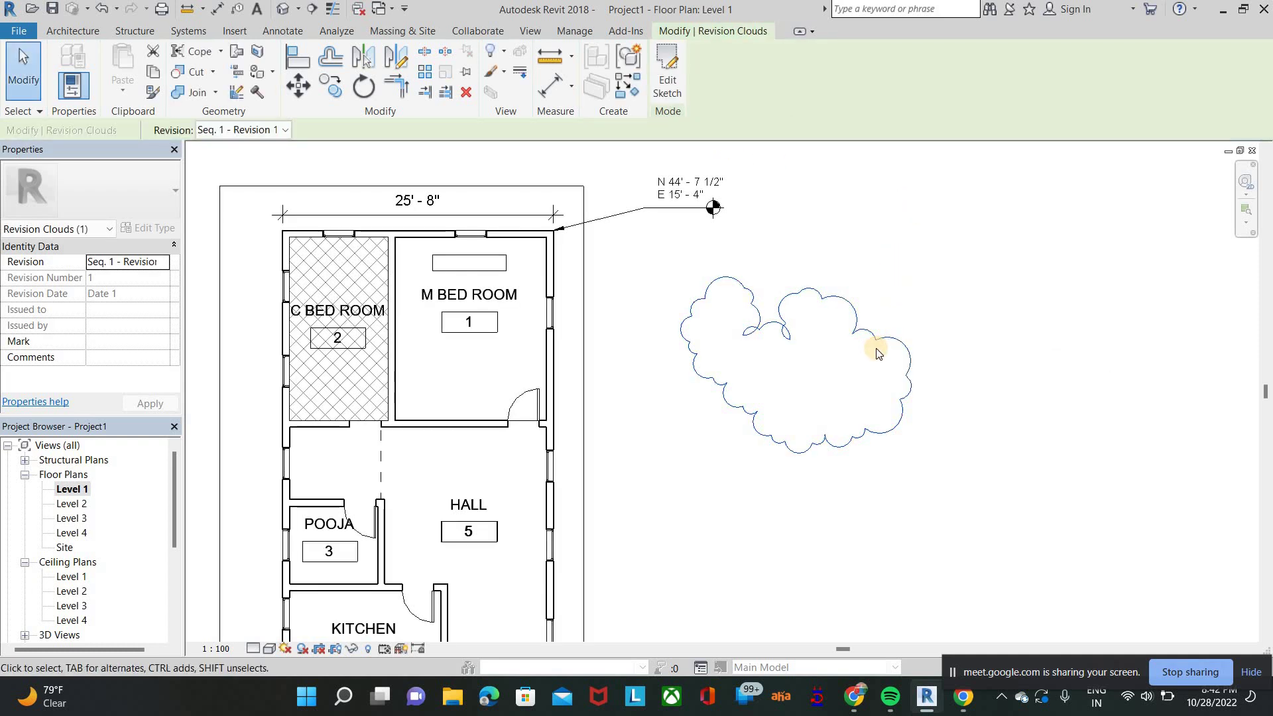
key("Delete")
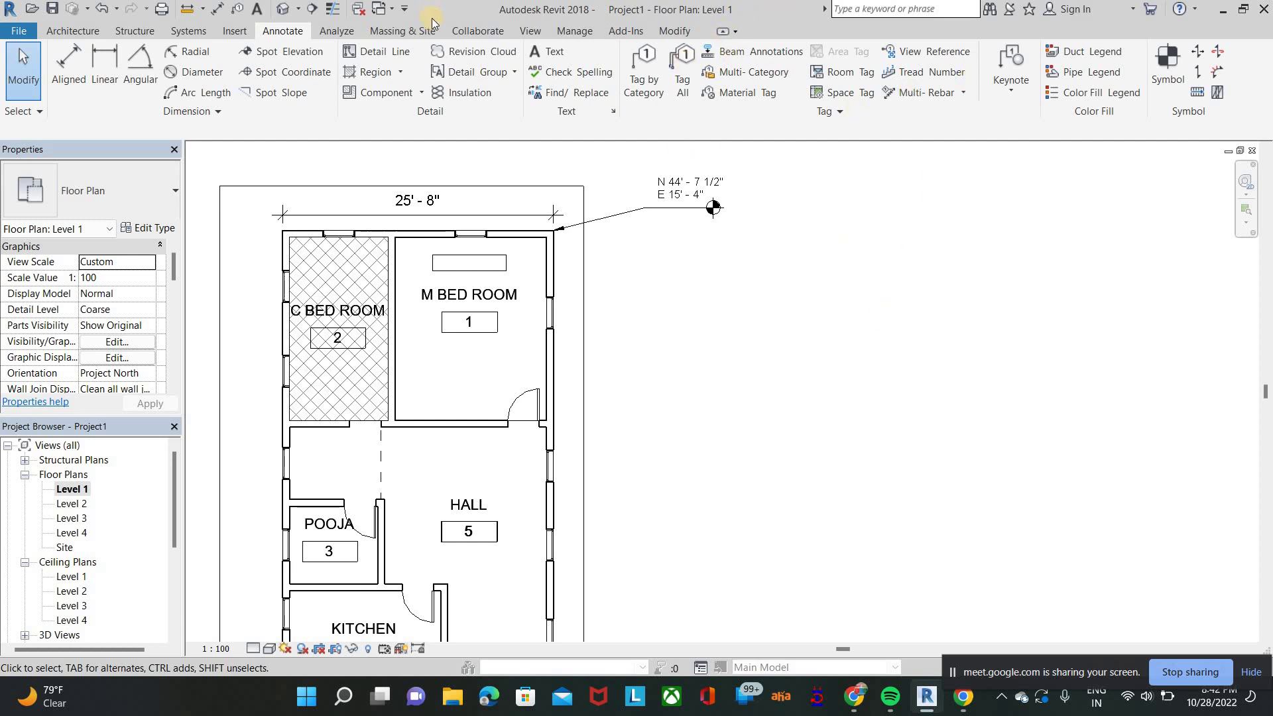
left_click(515, 73)
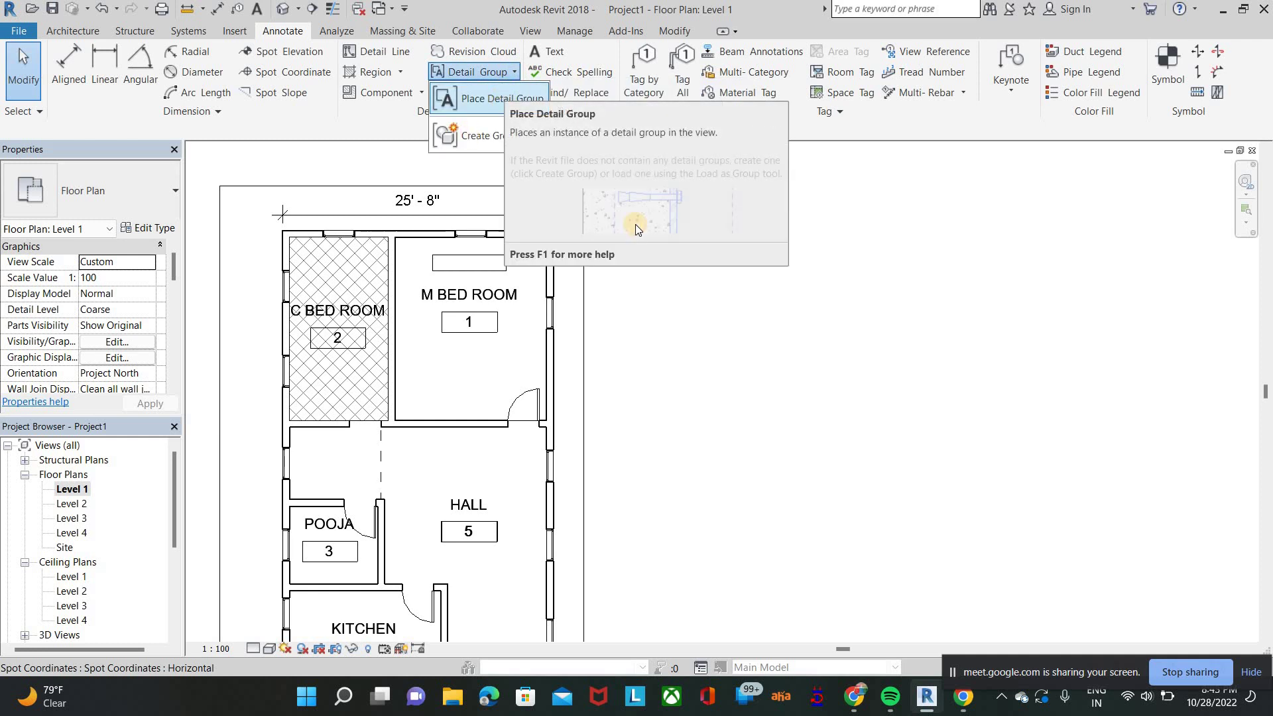
left_click(473, 135)
left_click(591, 384)
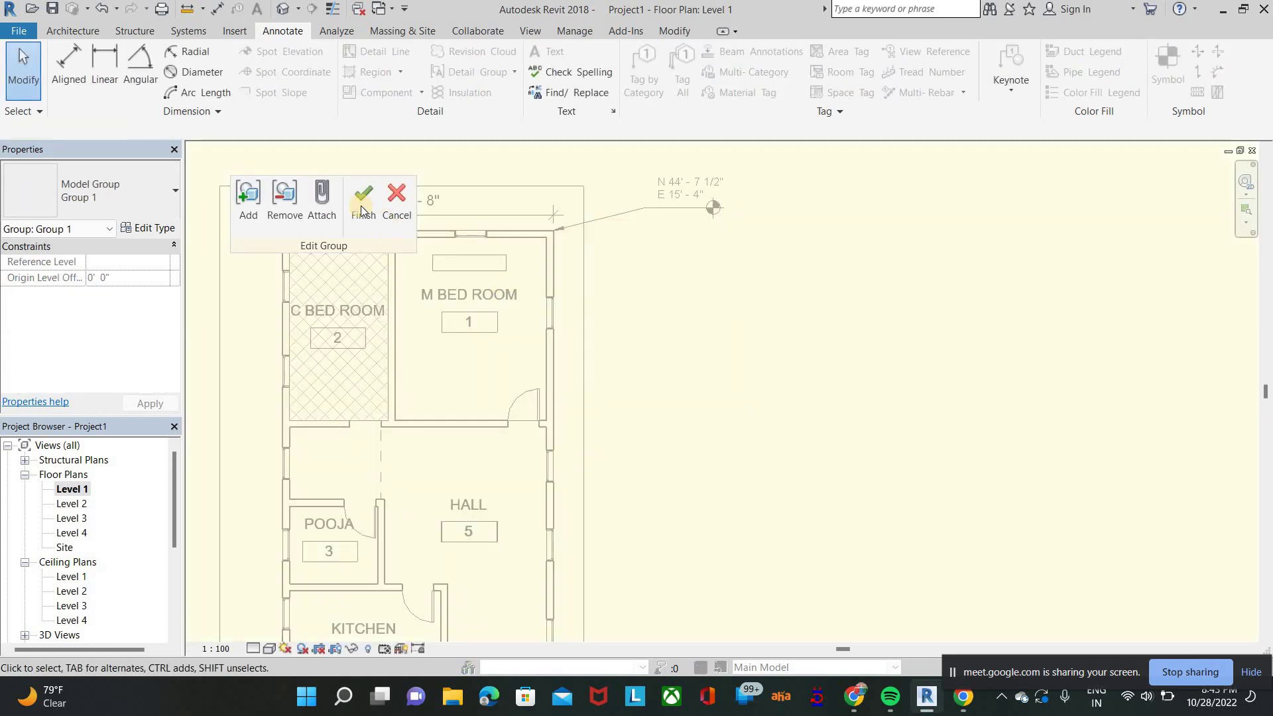
left_click(364, 199)
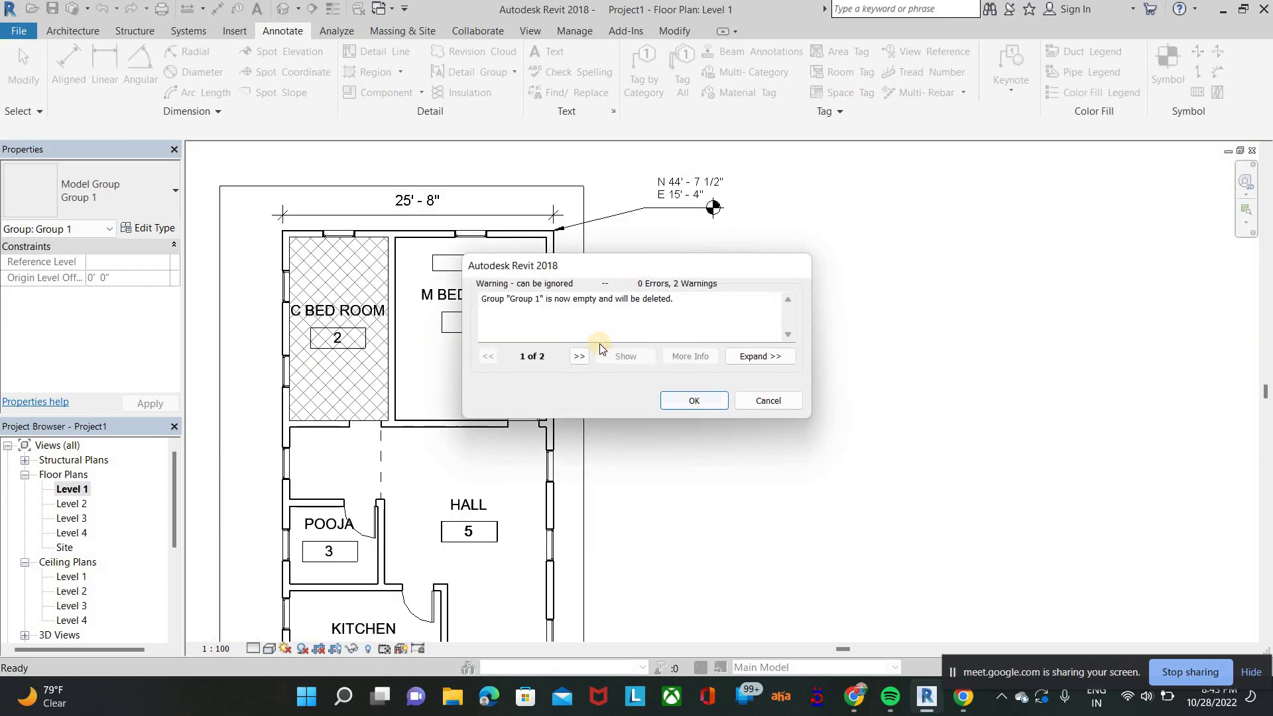
key("Return")
left_click(599, 341)
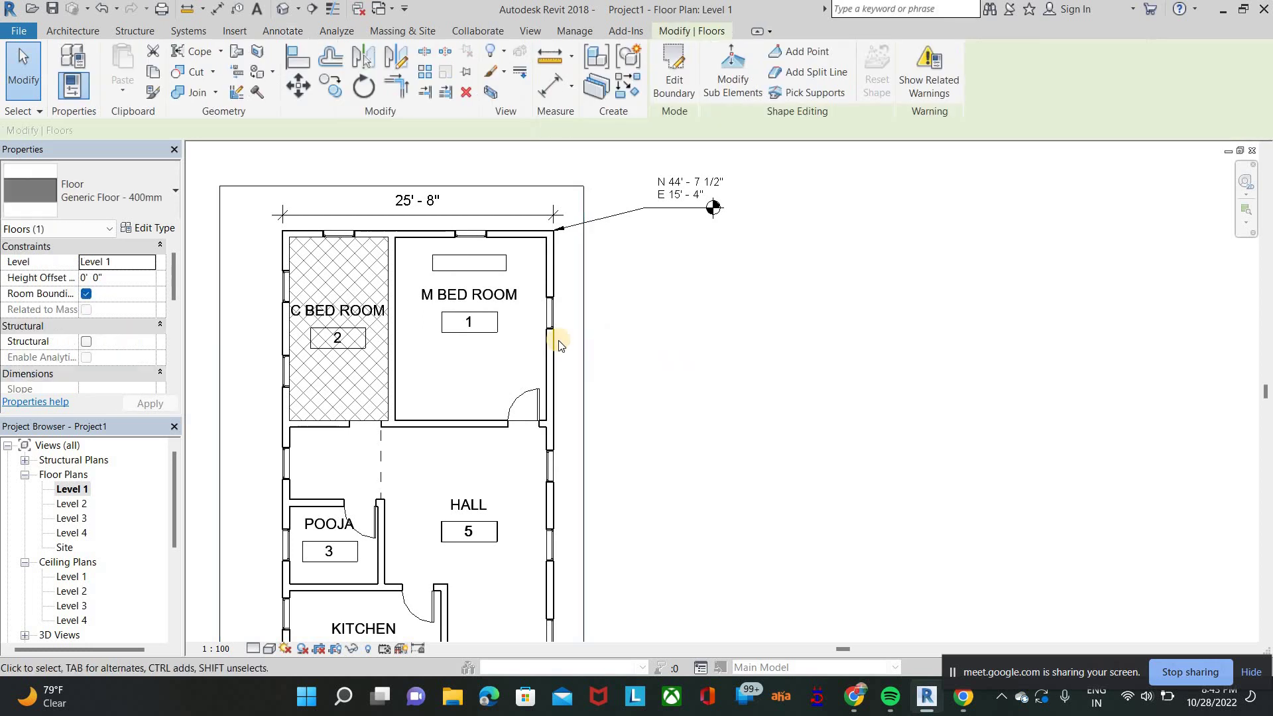
scroll(595, 340, "down", 2)
middle_click_drag(589, 364, 696, 339)
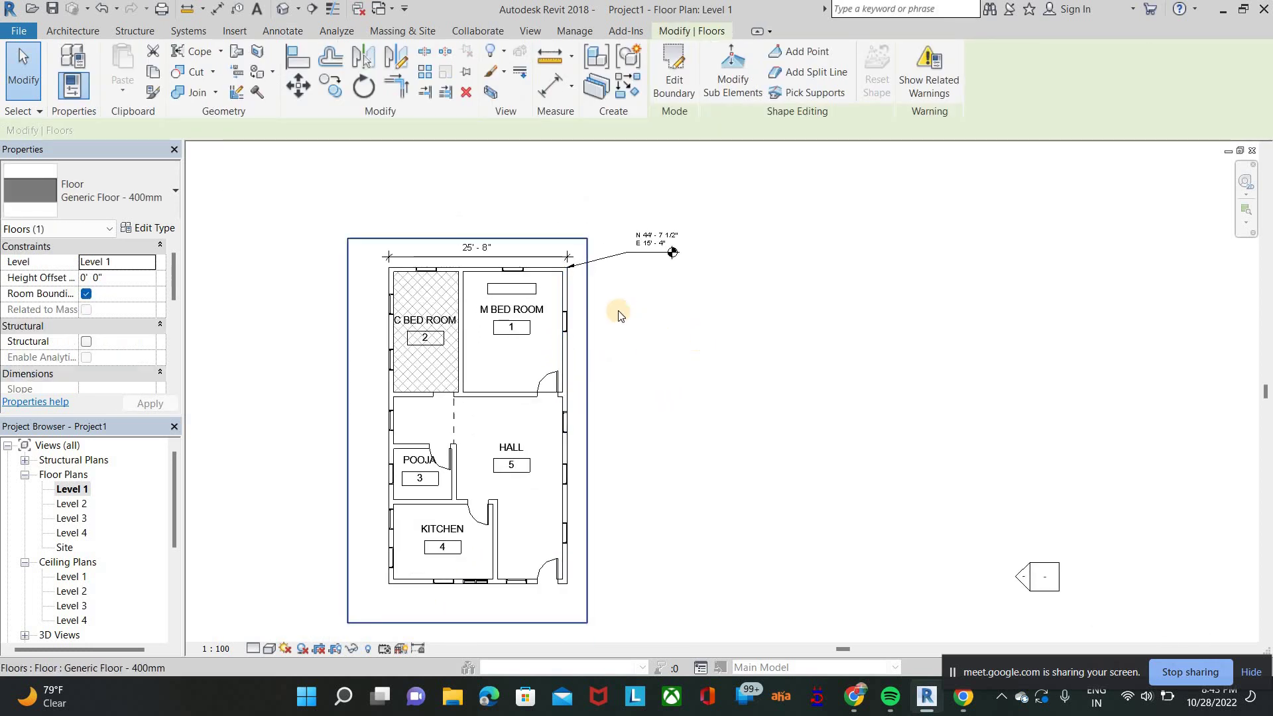
scroll(618, 305, "up", 2)
Step: Draw a batt insulation line in the wall beside M BED ROOM
left_click(305, 30)
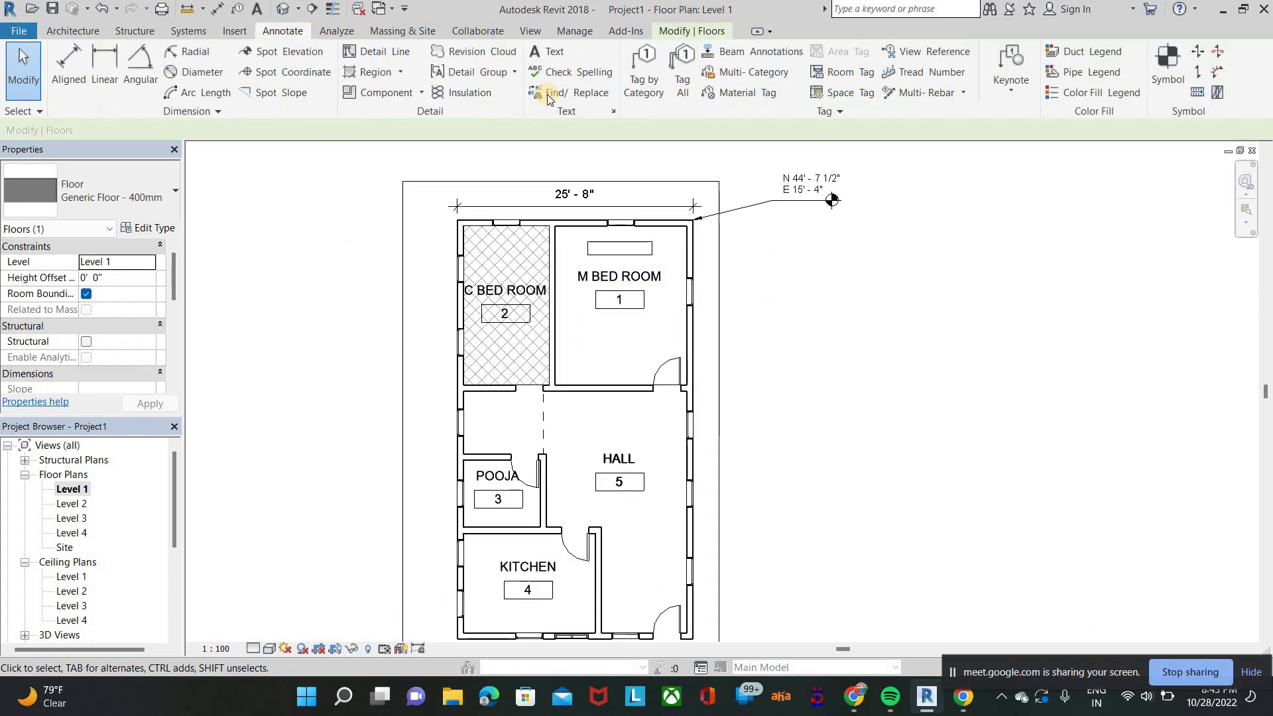
left_click(487, 95)
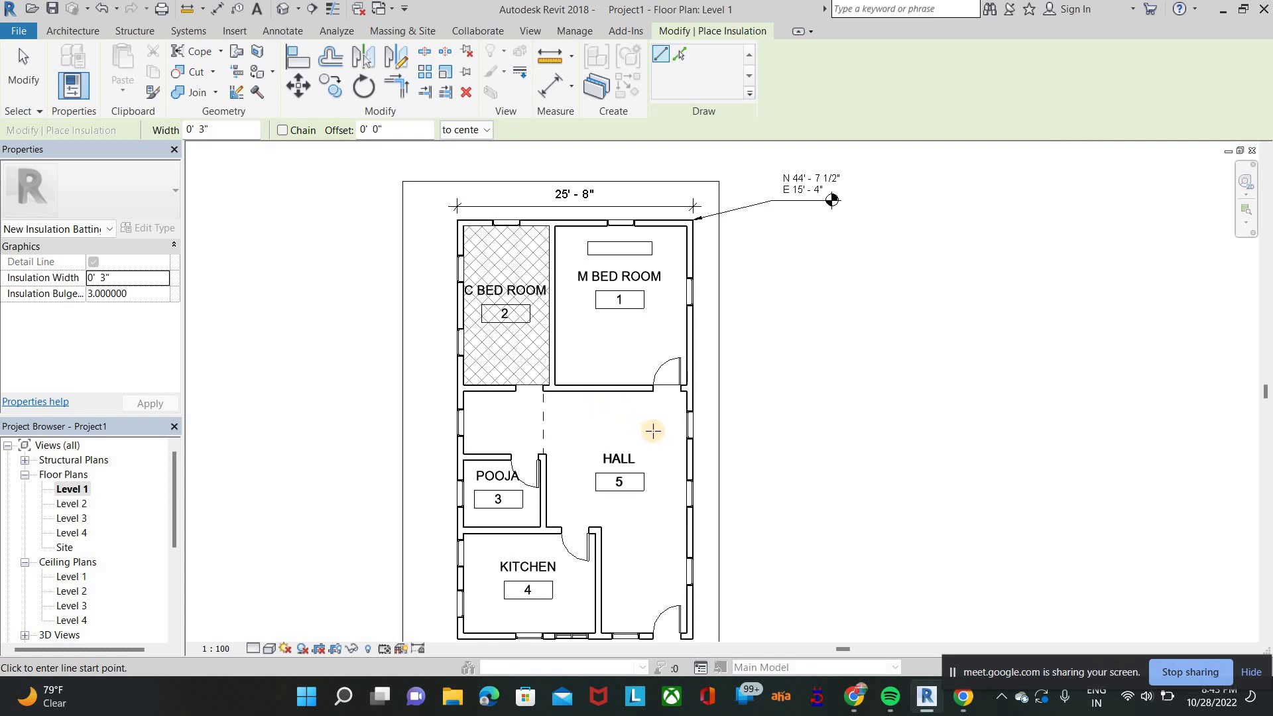
scroll(758, 263, "up", 2)
scroll(736, 233, "up", 3)
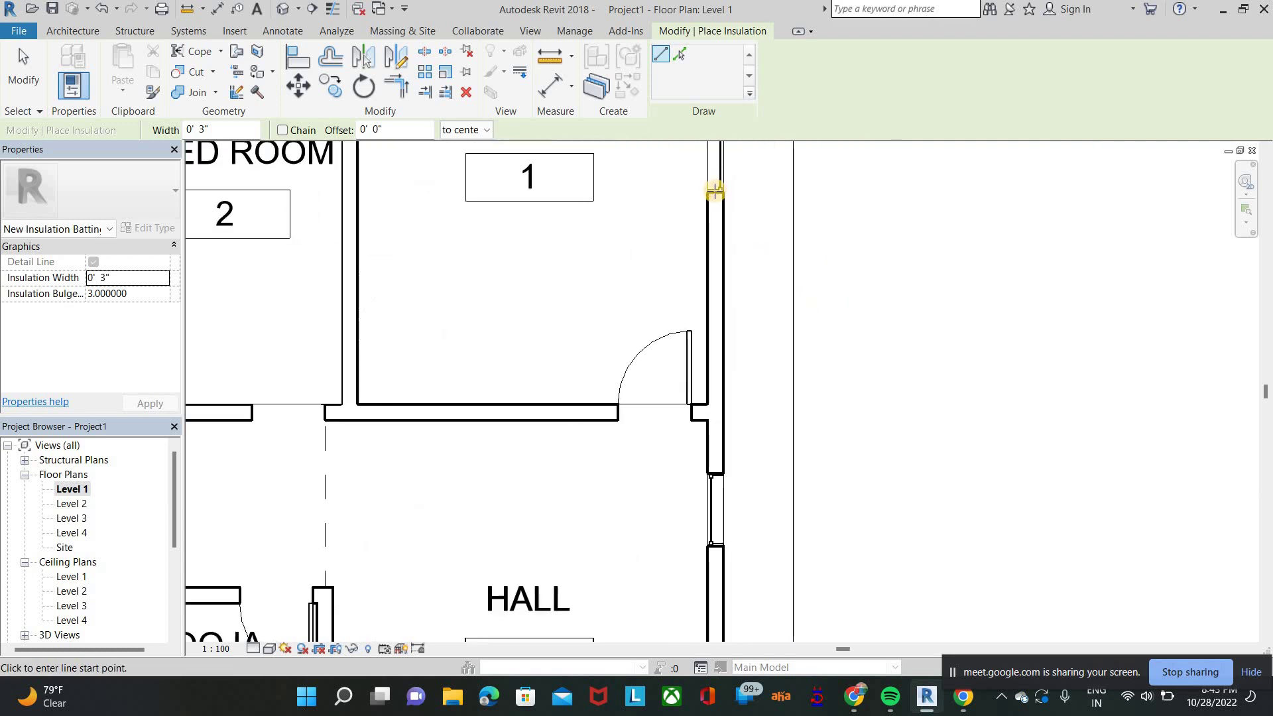
left_click(716, 189)
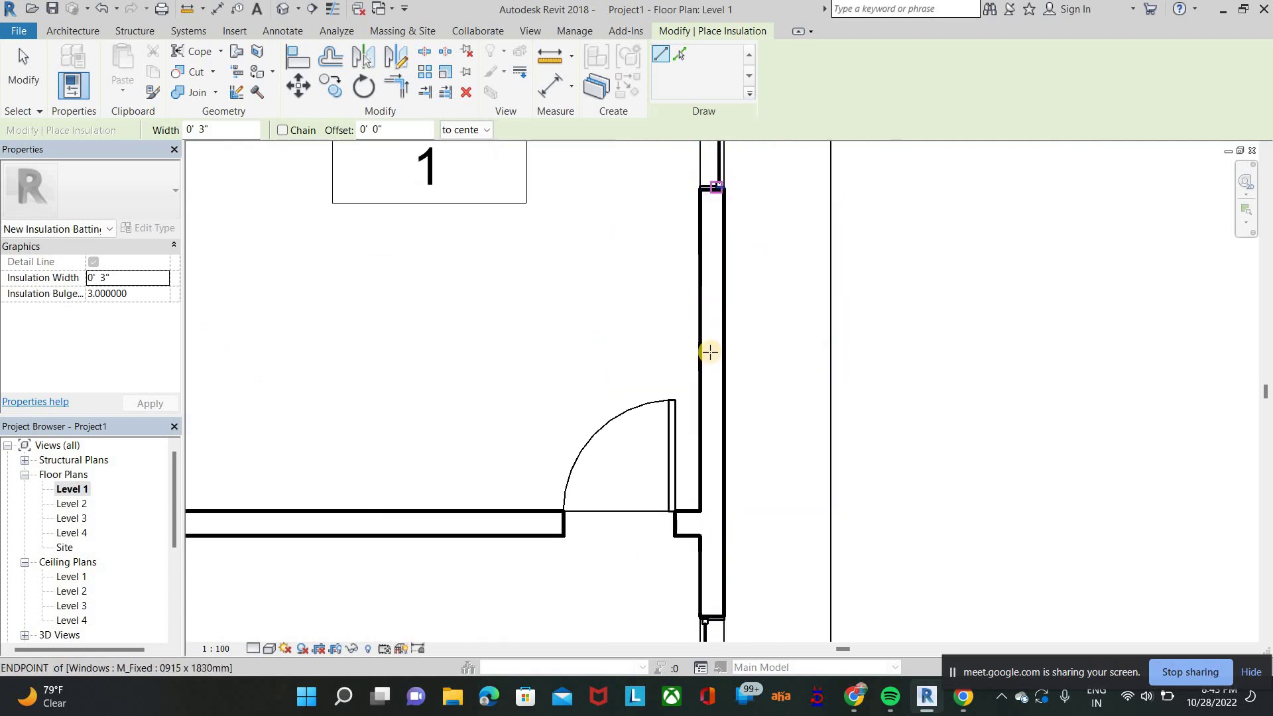
left_click(715, 325)
scroll(715, 324, "up", 7)
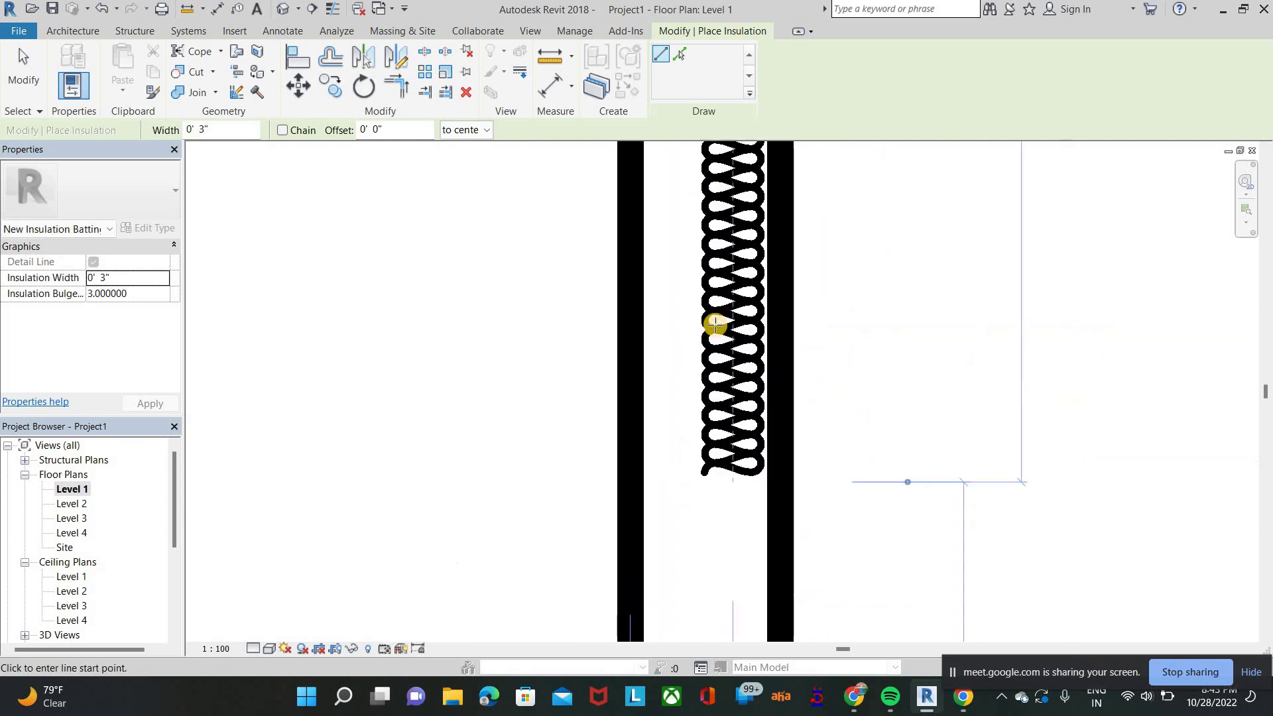
scroll(715, 324, "up", 2)
scroll(716, 325, "down", 14)
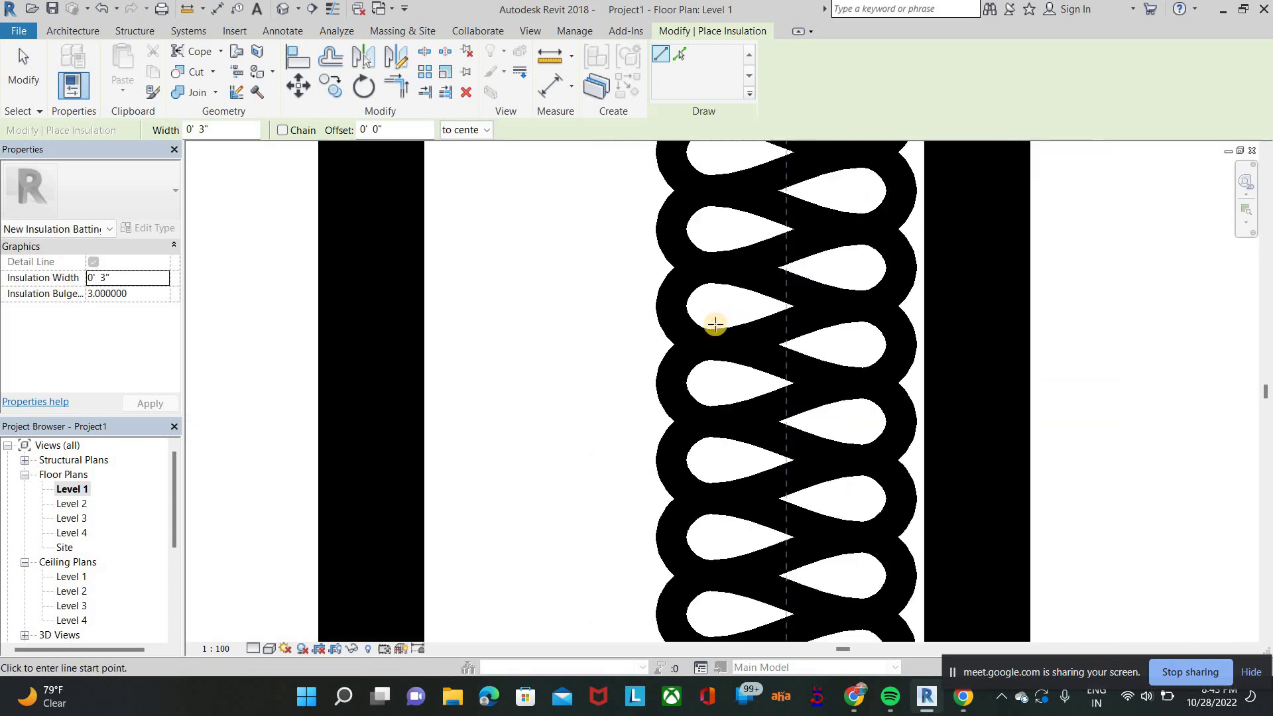
scroll(600, 301, "down", 3)
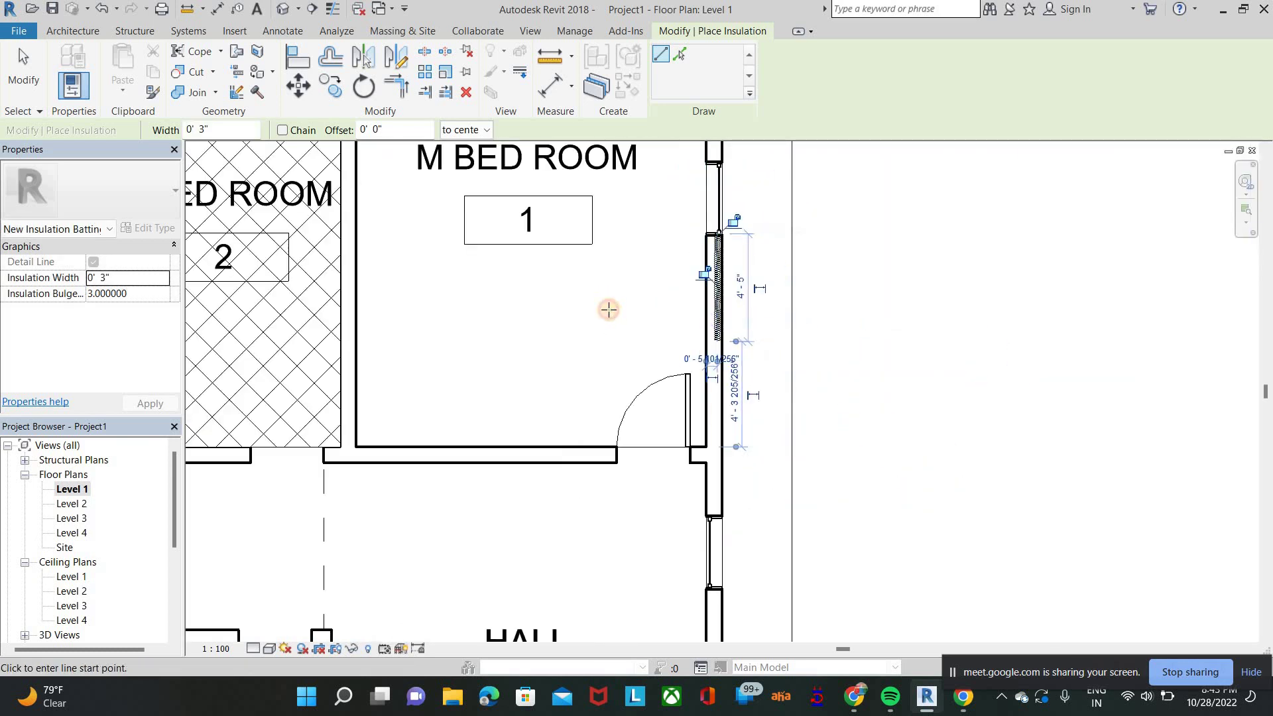
Step: Exit the insulation tool and delete the batting from the wall
right_click(600, 302)
left_click(603, 305)
right_click(602, 304)
left_click(616, 305)
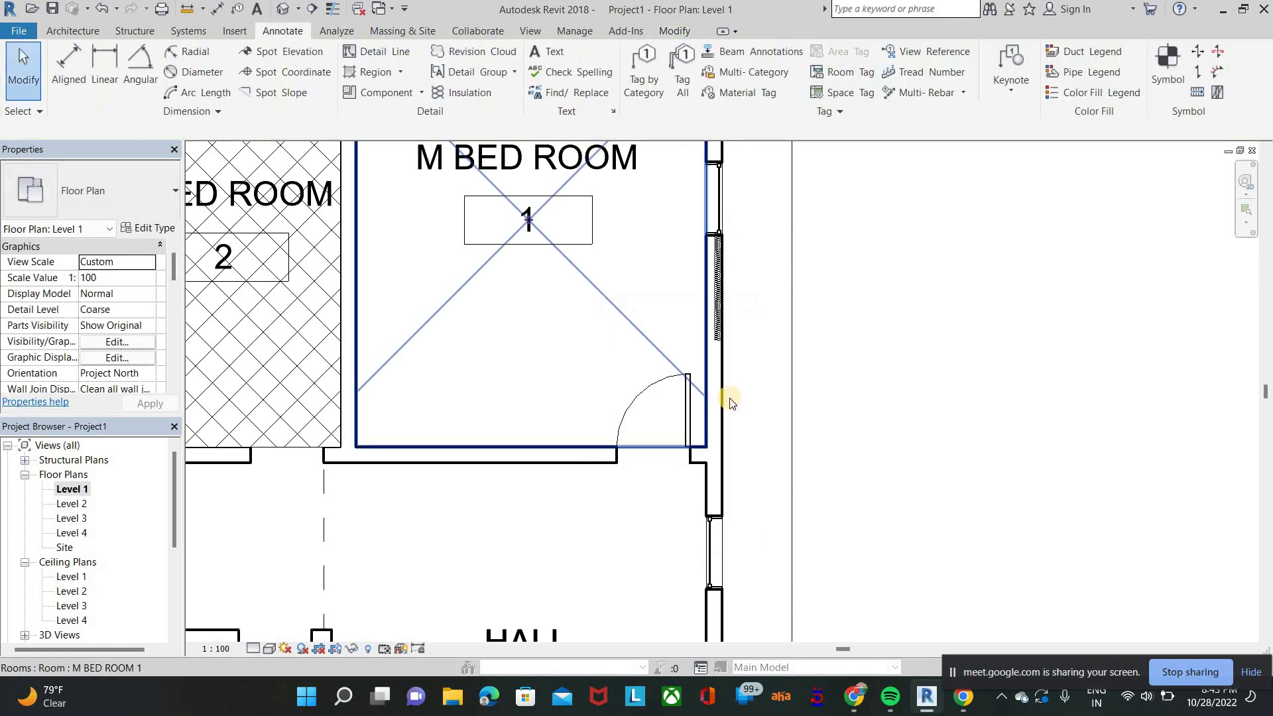
middle_click_drag(718, 349, 820, 412)
scroll(810, 398, "up", 3)
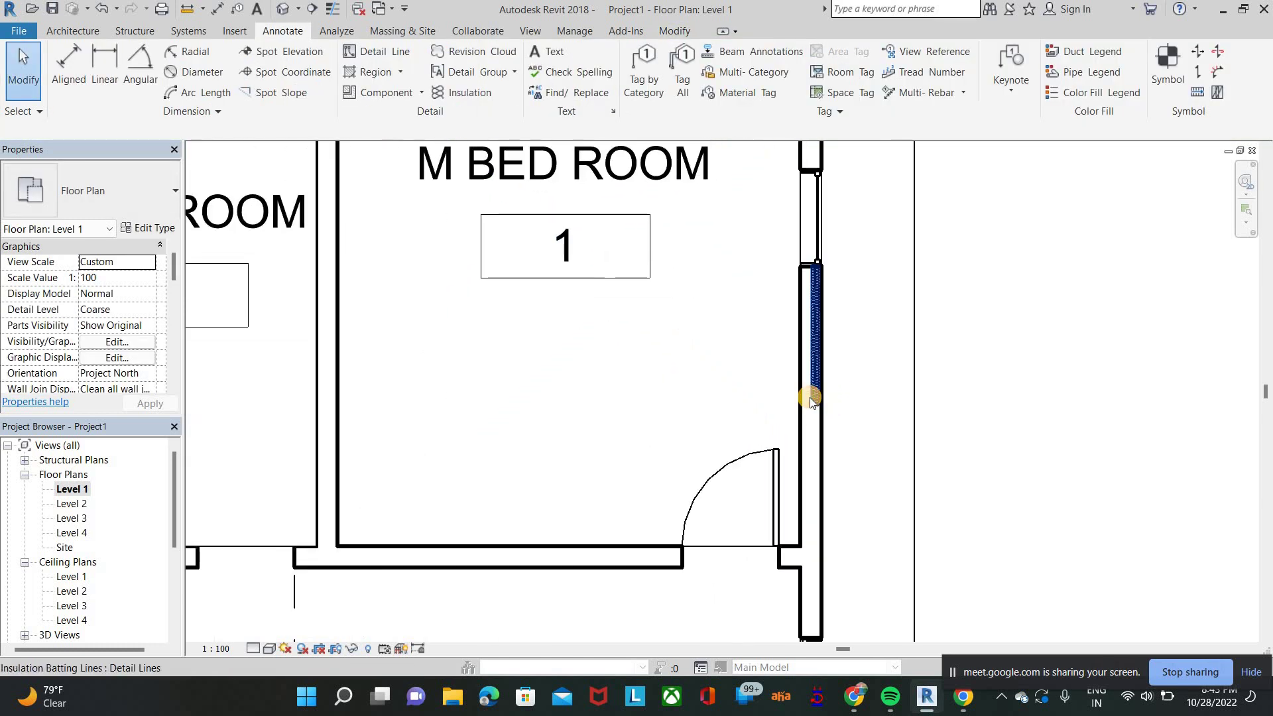
left_click(819, 401)
key("Delete")
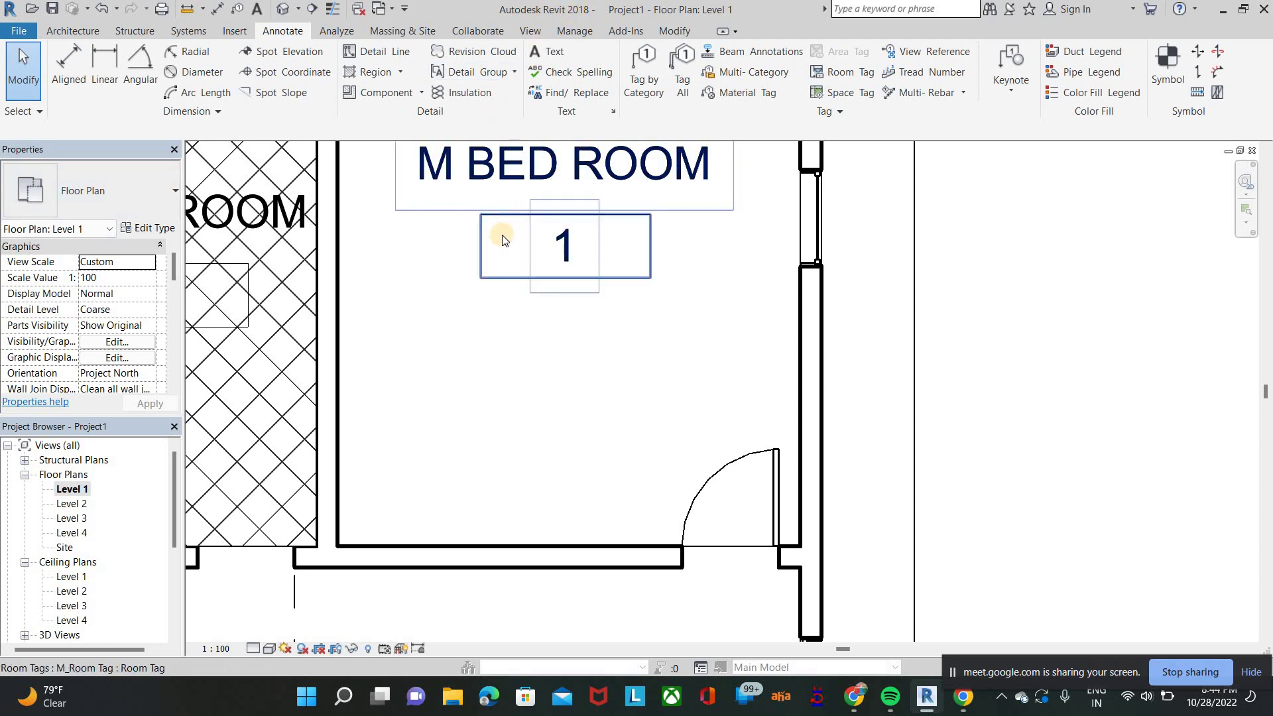
scroll(602, 364, "down", 2)
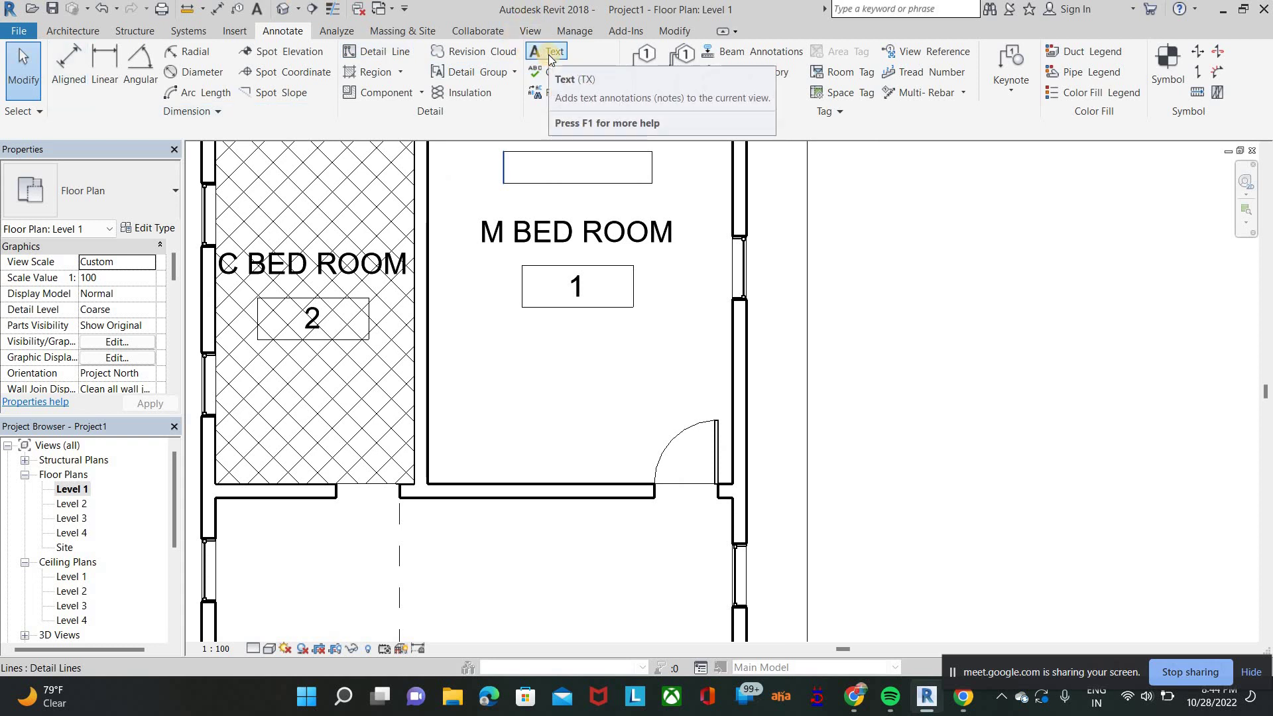
Step: Place a 'POOJA ROOM' text note in the room above POOJA using TX
key("t")
key("x")
scroll(767, 265, "down", 2)
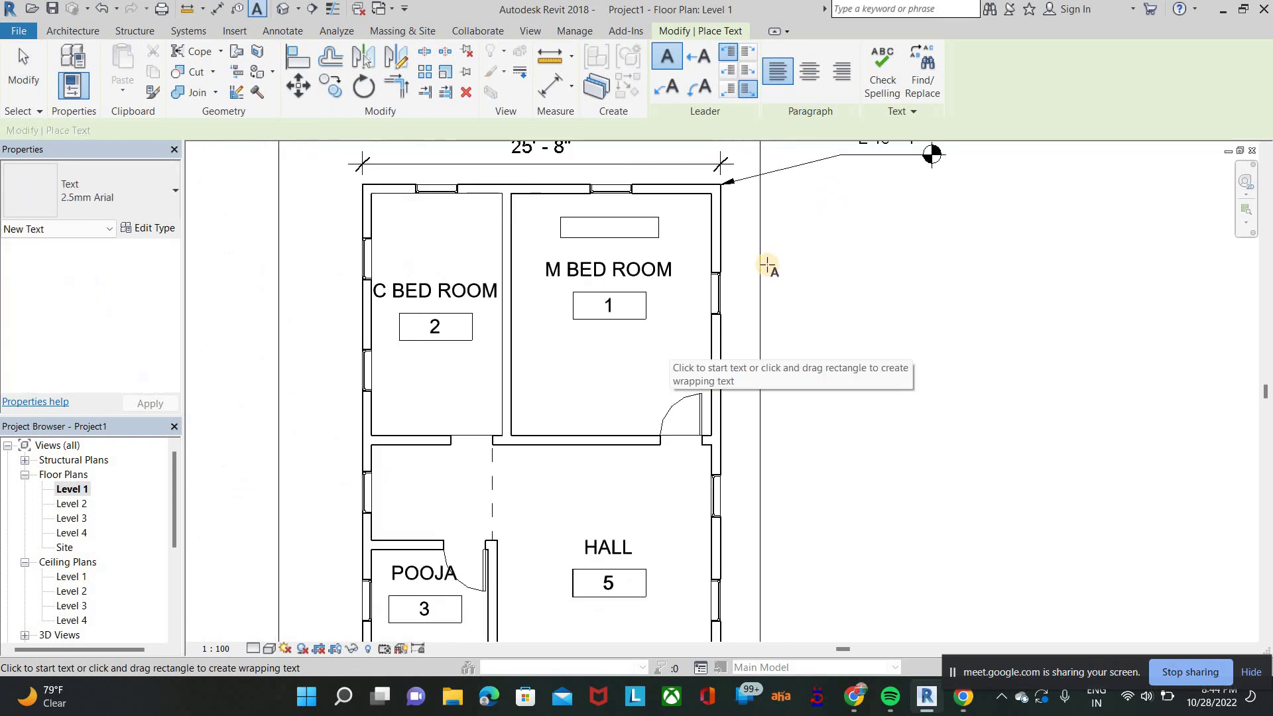
middle_click_drag(430, 496, 594, 337)
left_click(569, 329)
left_click(597, 349)
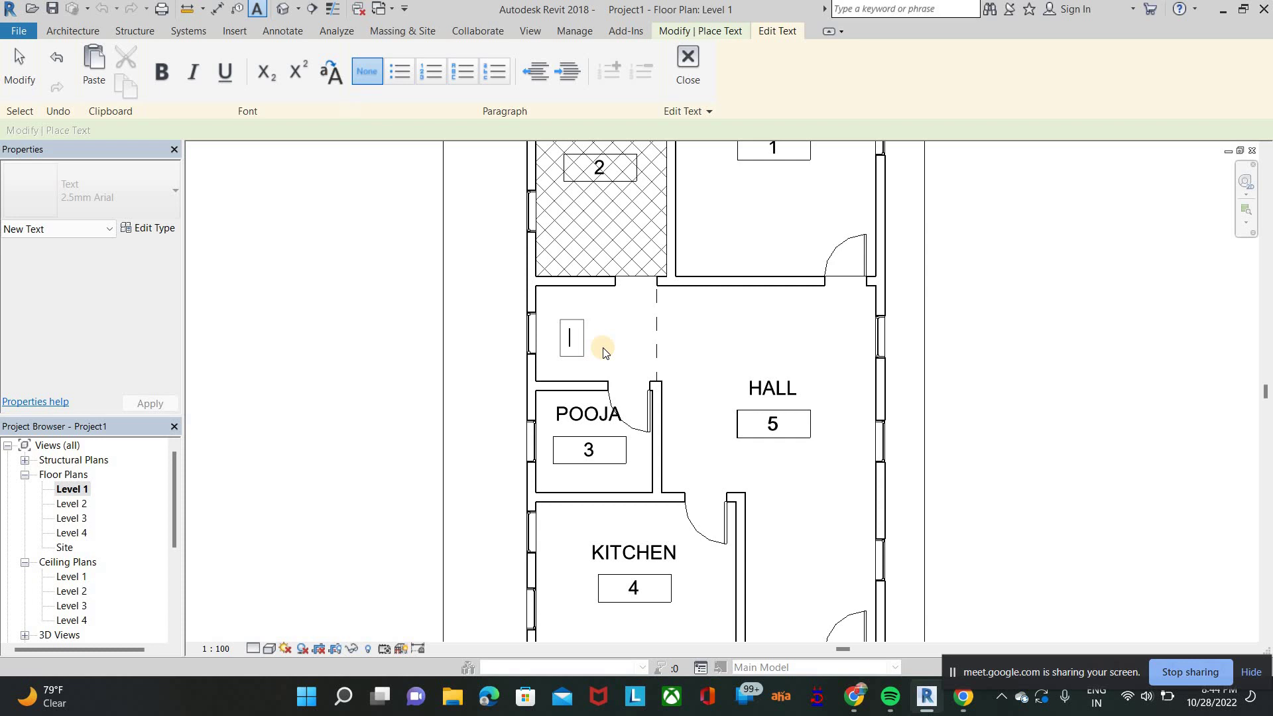
type("POOJ ROOM")
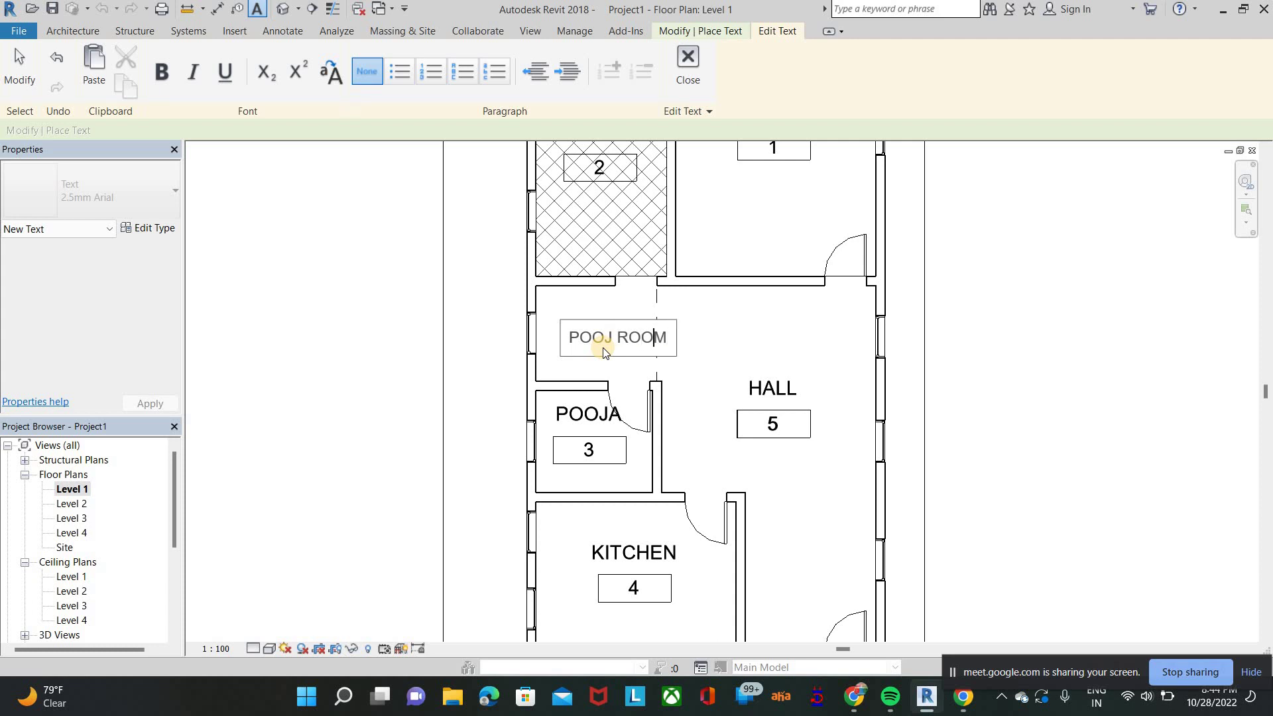
type("A")
key("BackSpace")
key("BackSpace")
type("A")
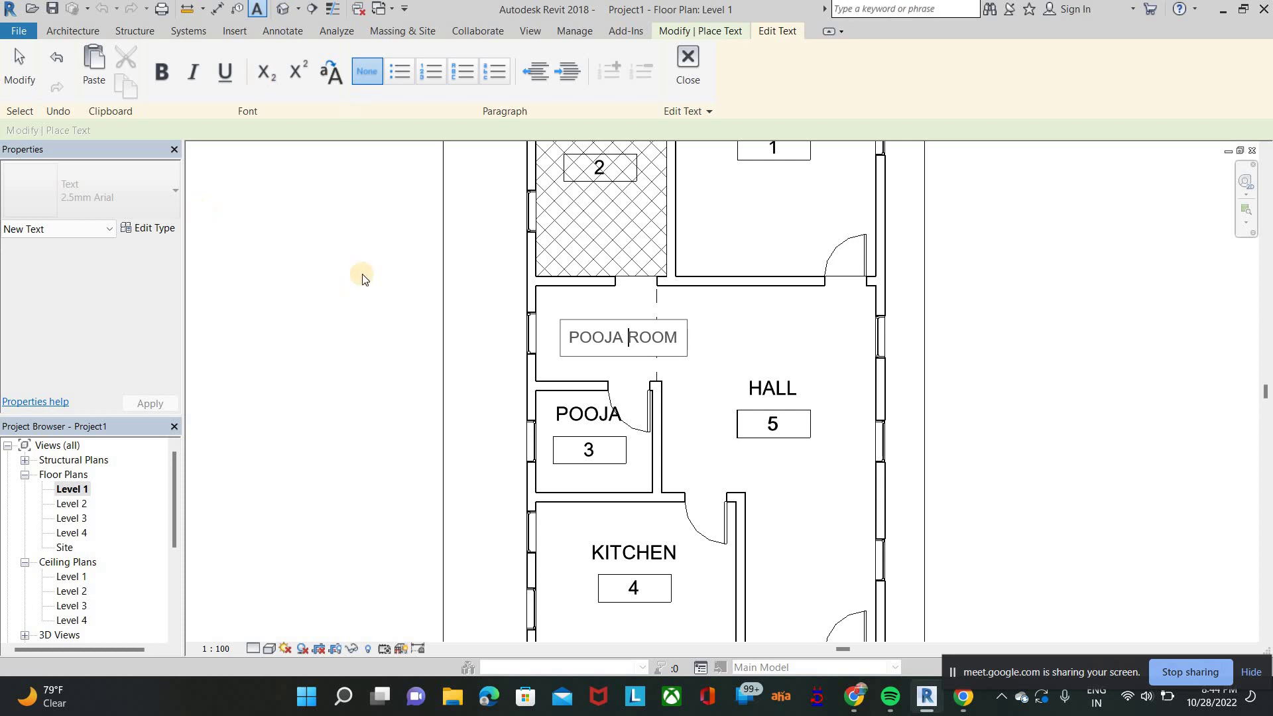
left_click(525, 320)
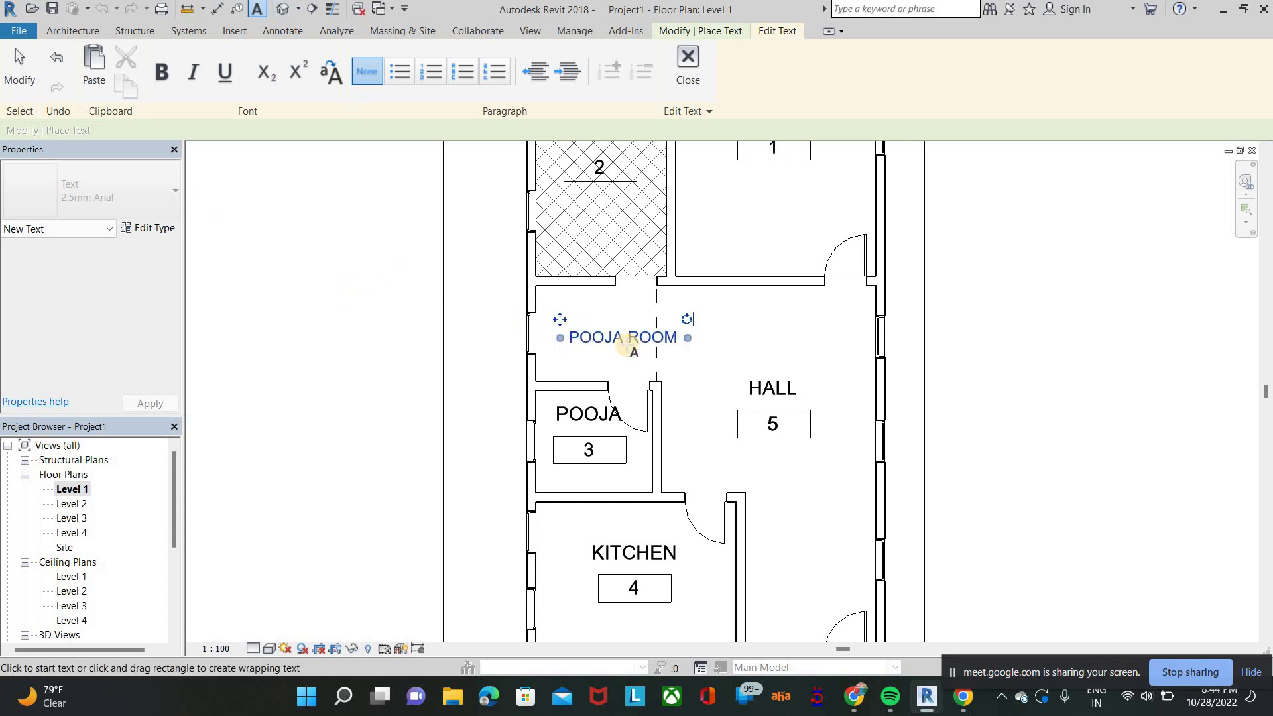
Step: Cancel out of the text tool completely
right_click(330, 332)
left_click(352, 332)
right_click(334, 336)
left_click(358, 346)
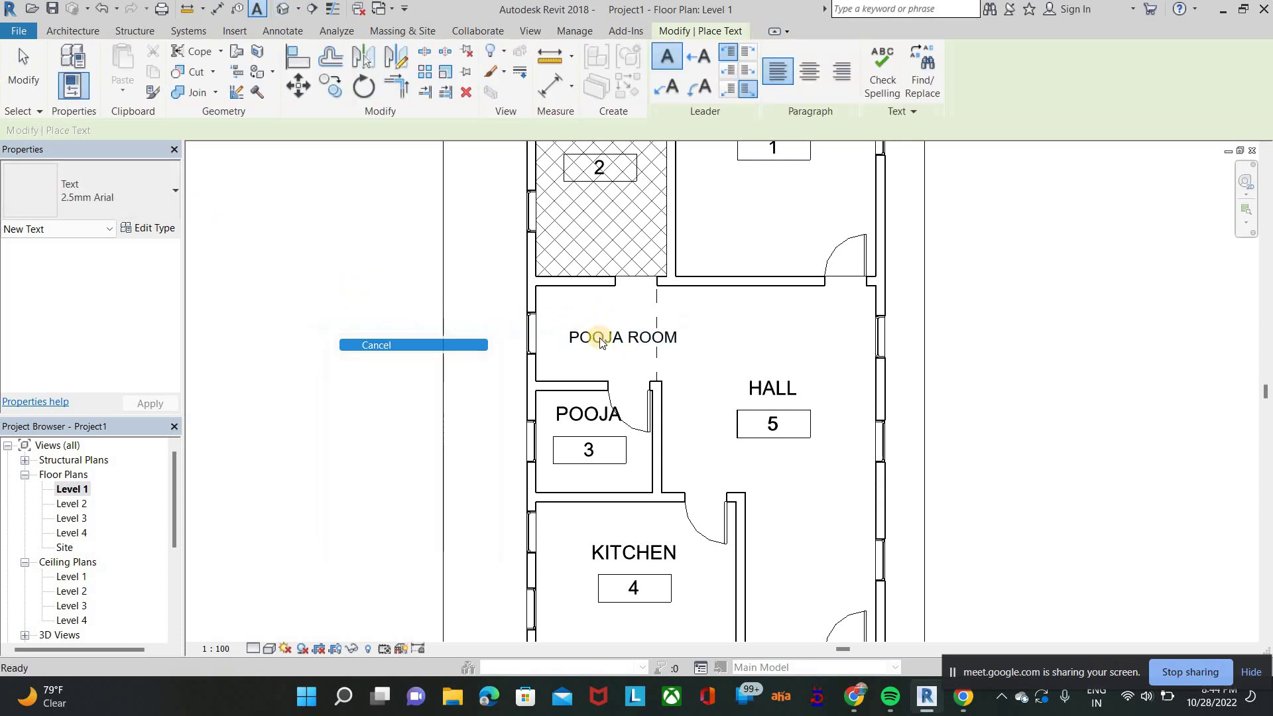
Step: Make the POOJA ROOM note bold, italic and underlined, undoing a trial subscript
double_click(600, 340)
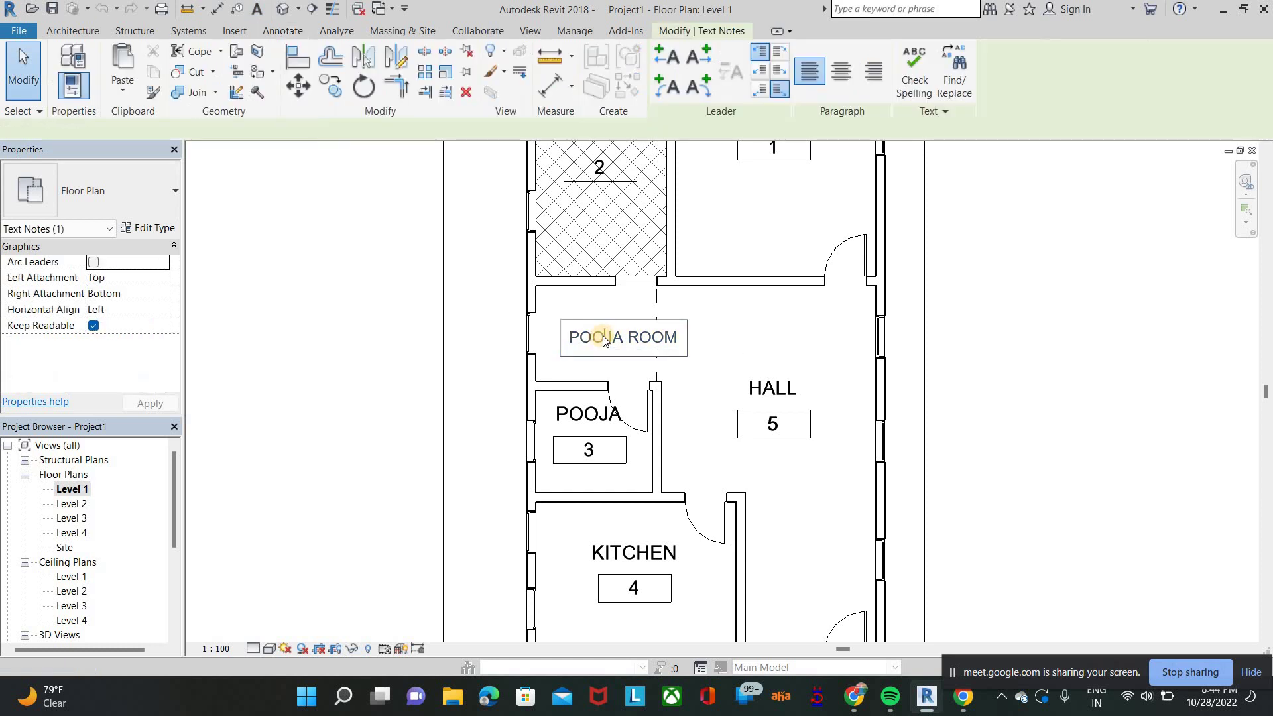
key("ctrl+a")
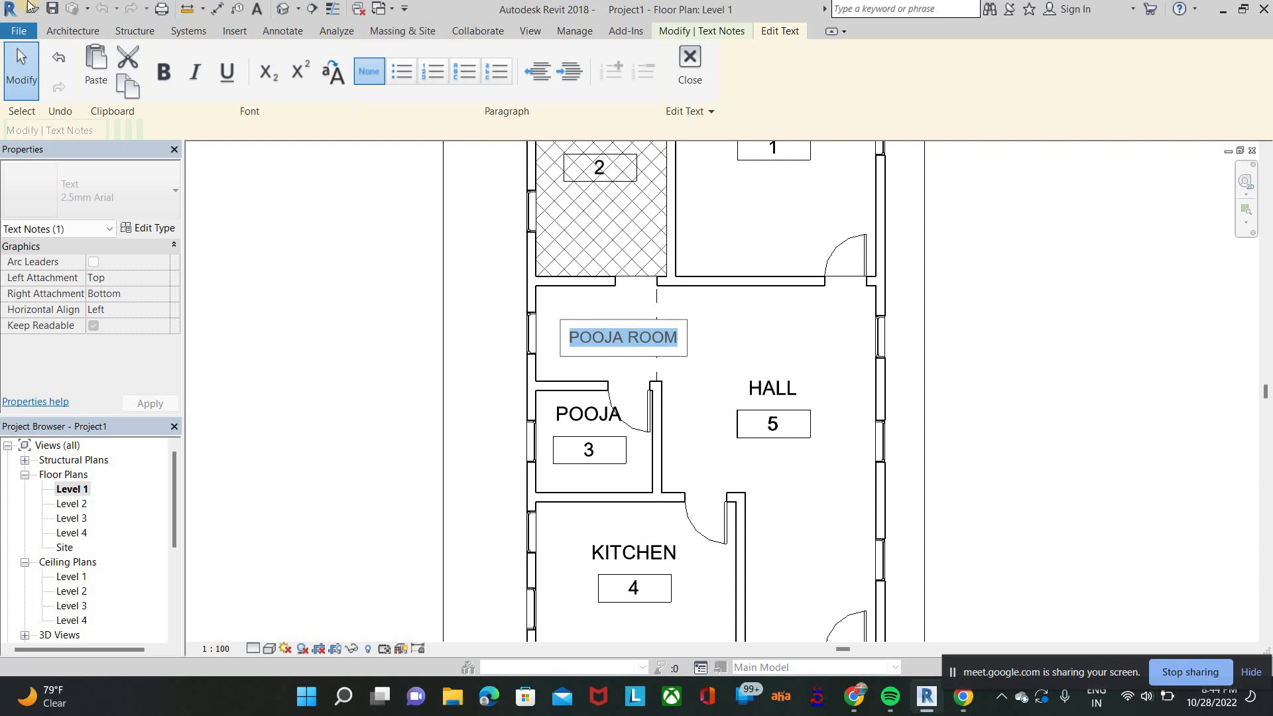
left_click(169, 73)
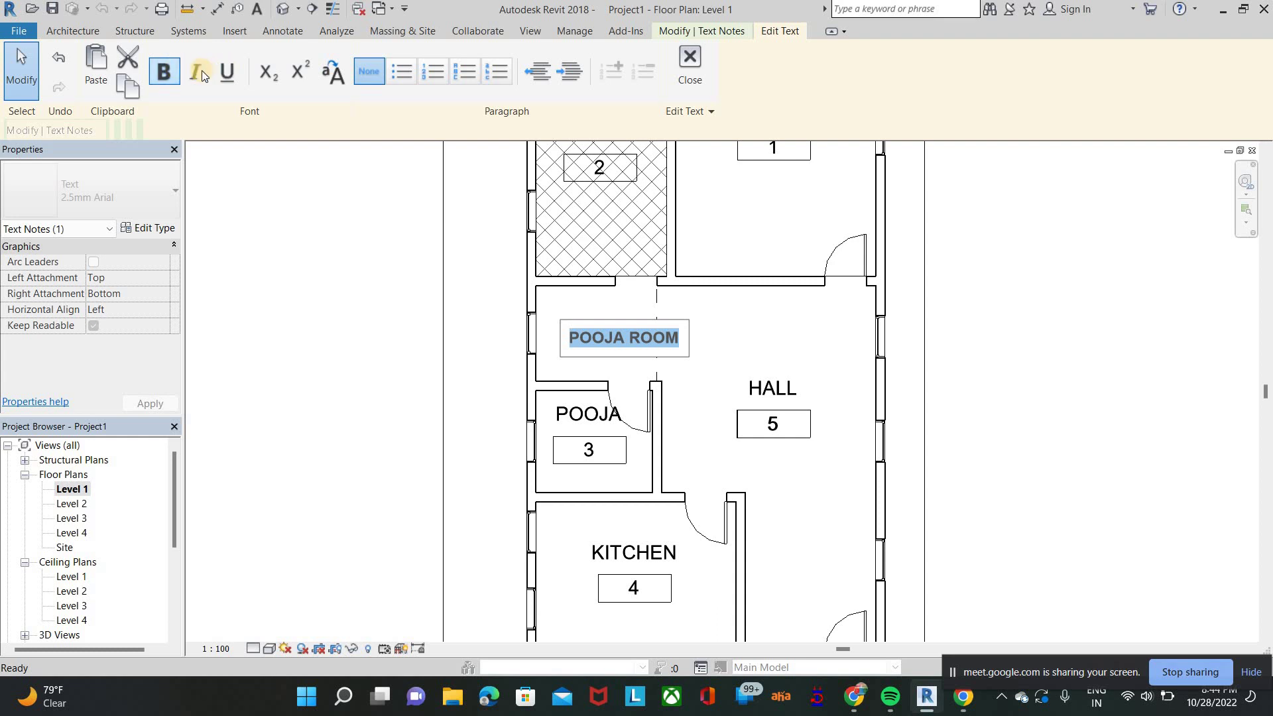
left_click(196, 75)
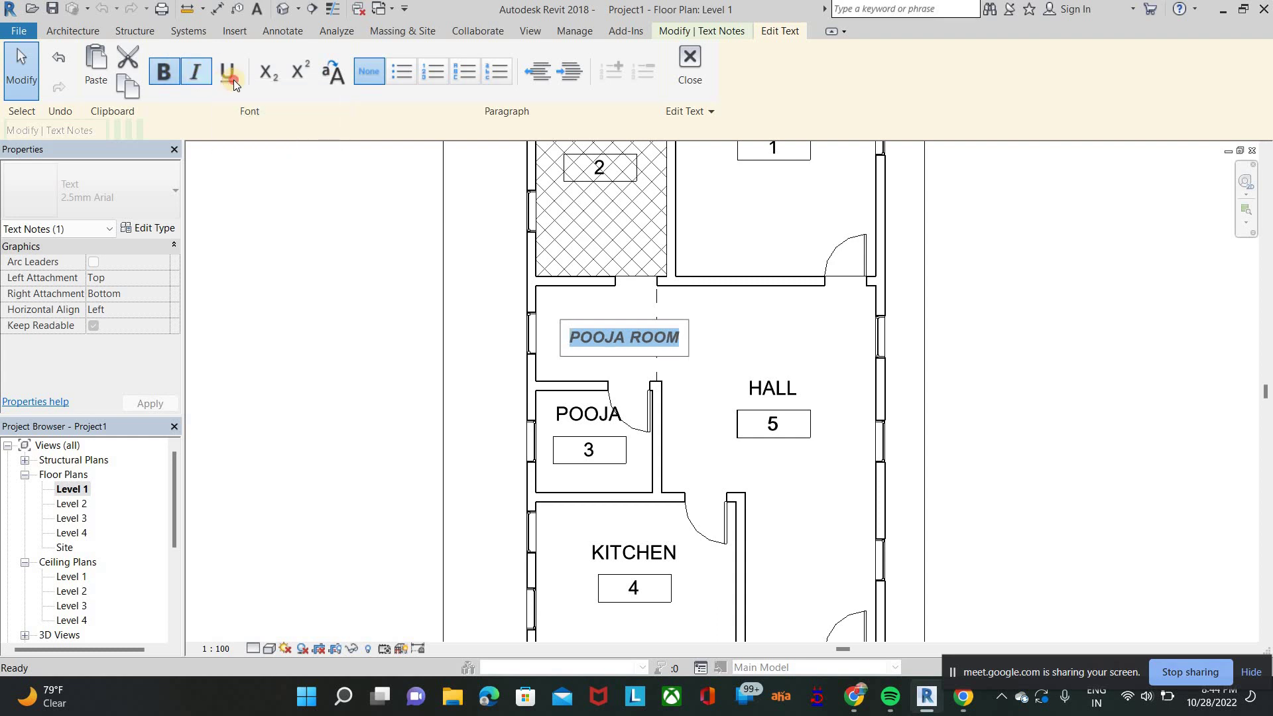
left_click(232, 81)
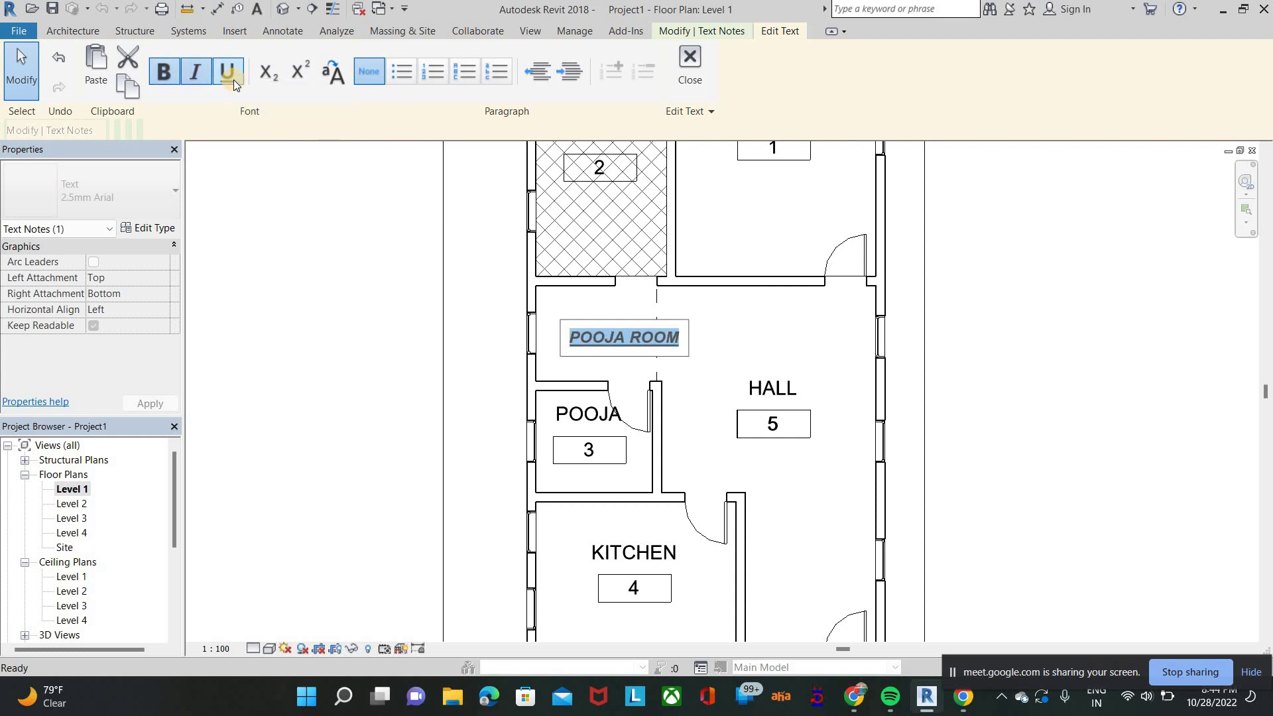
left_click(269, 78)
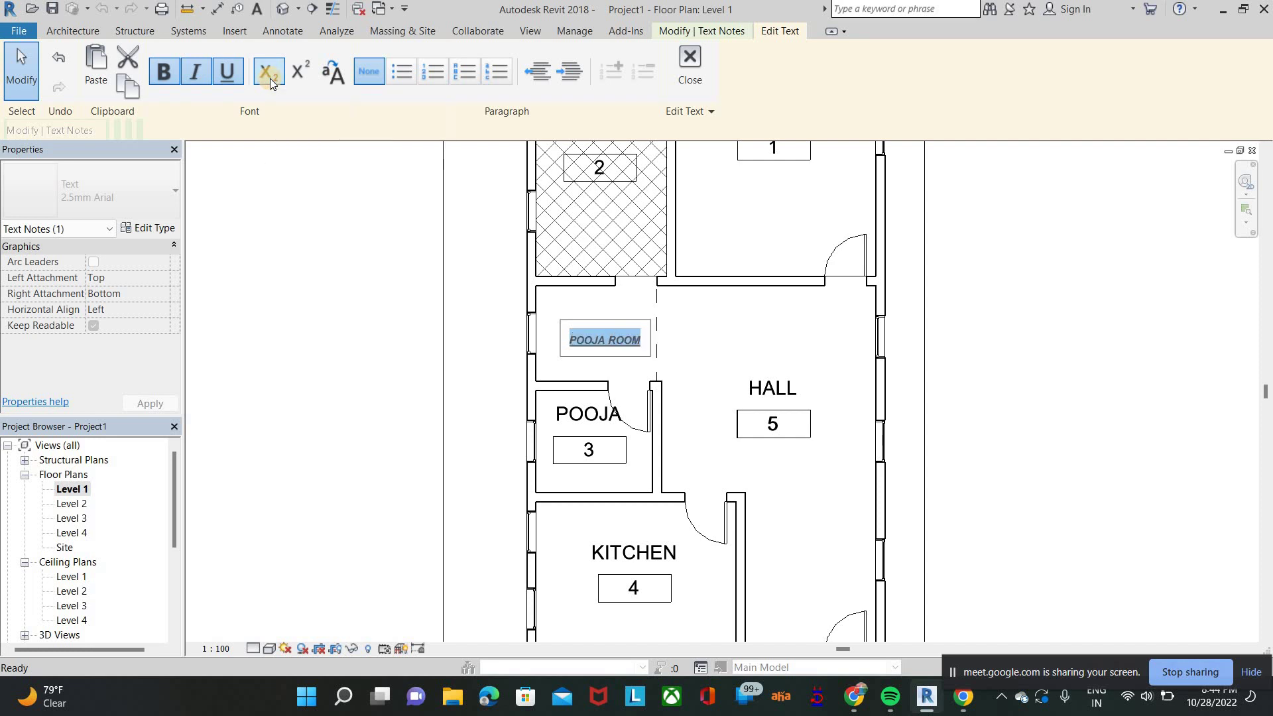
key("ctrl+z")
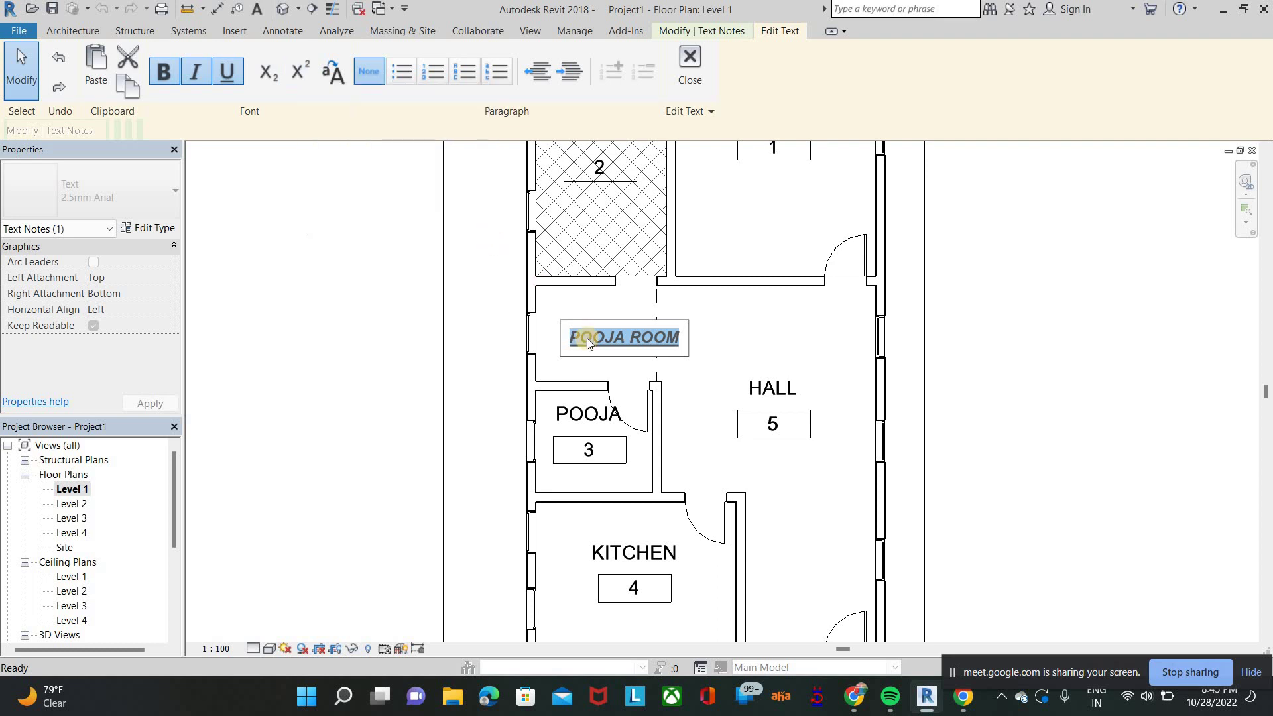
Step: Change the note's text to X2 with the 2 as superscript
type("x")
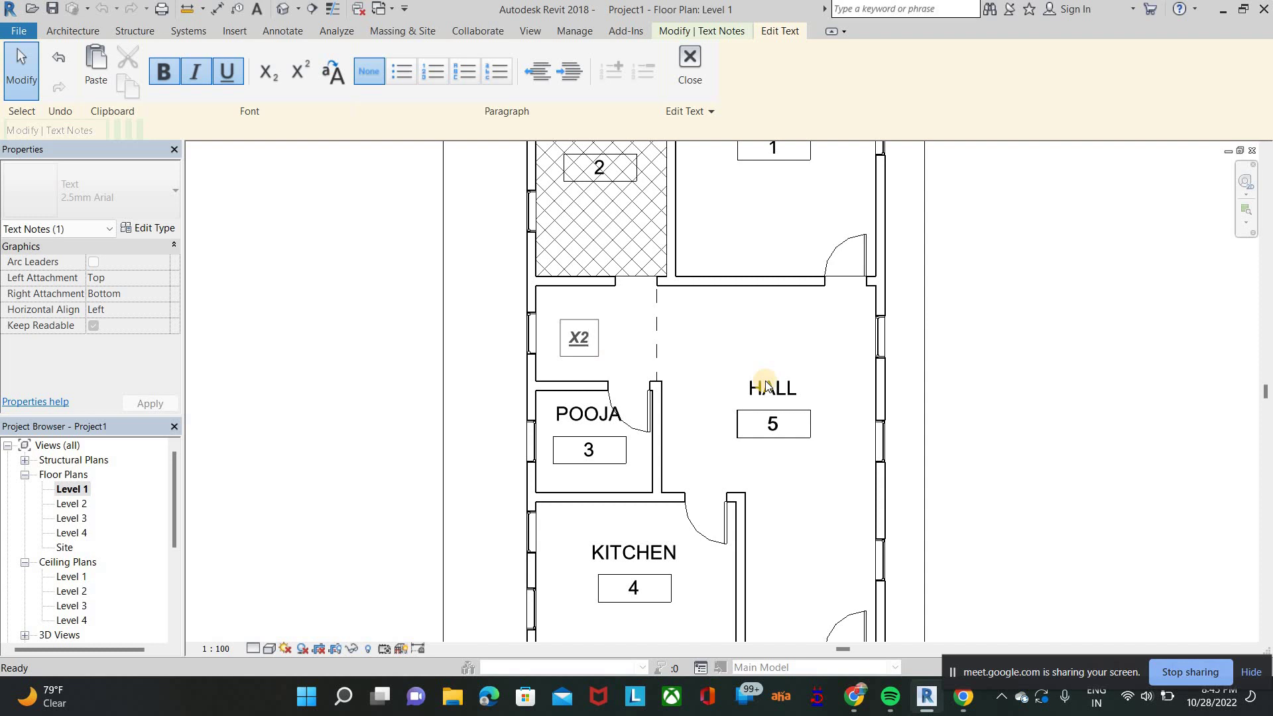
key("shift+Left")
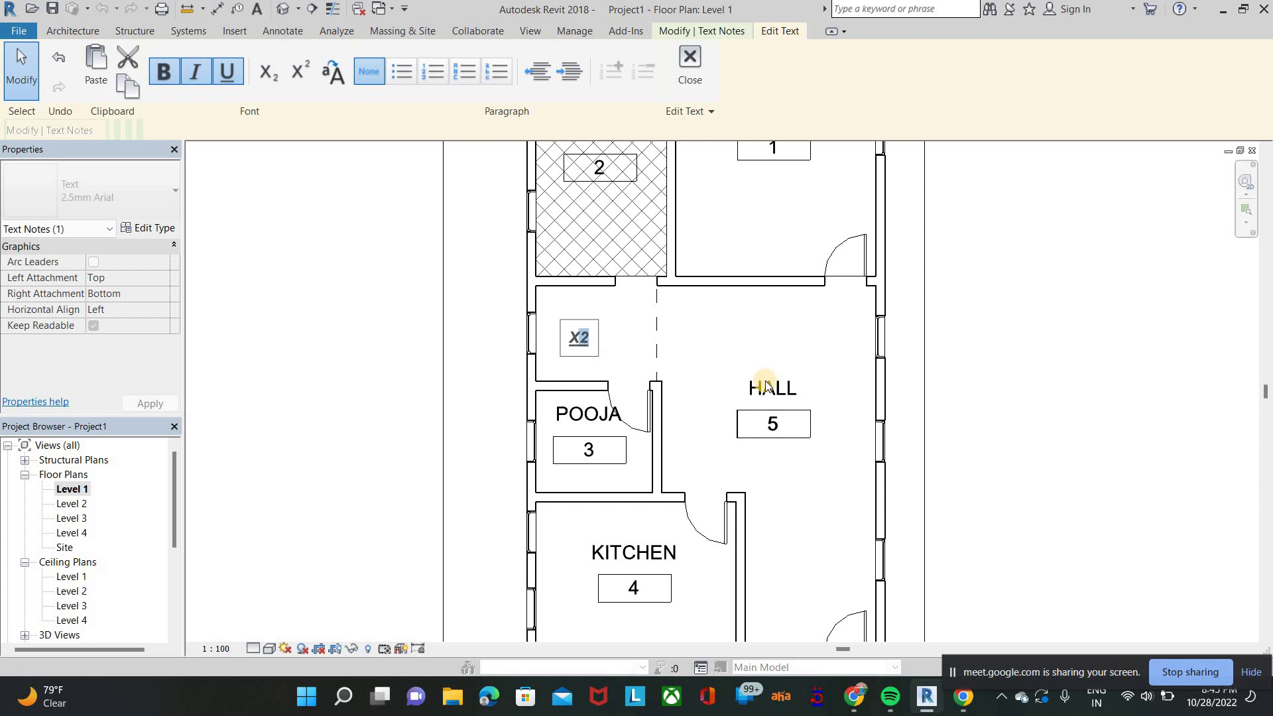
left_click(302, 73)
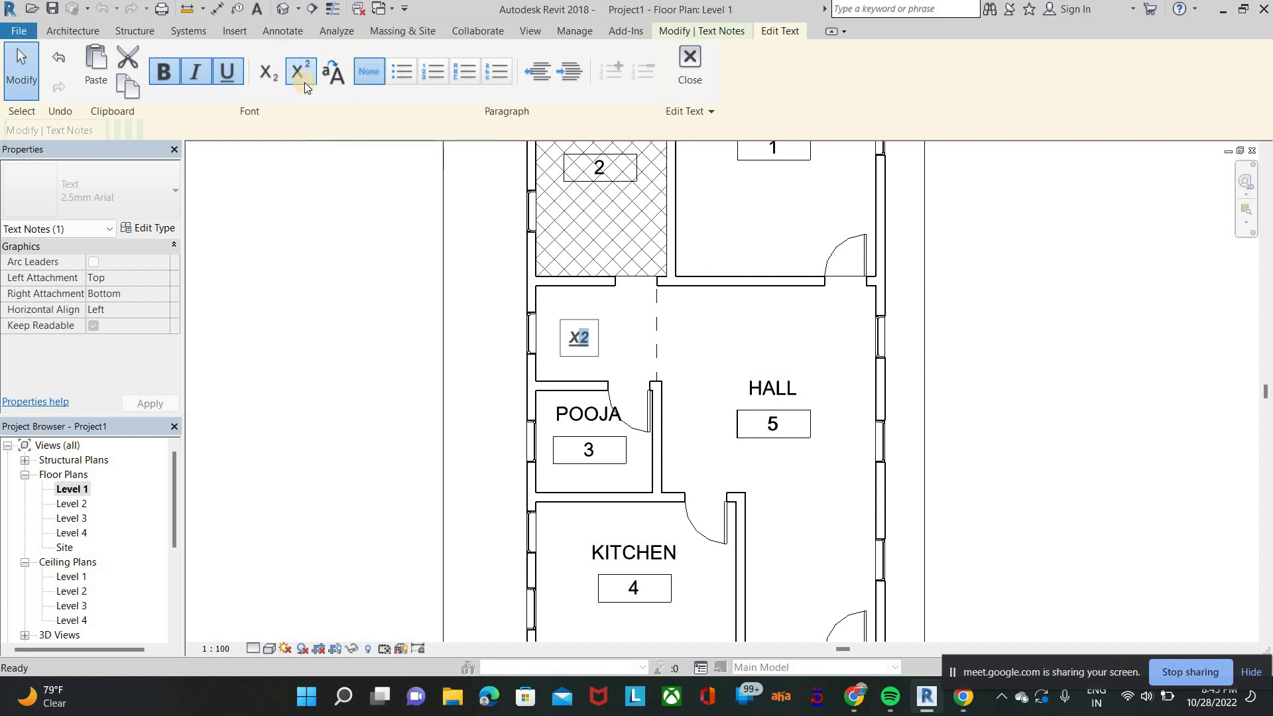
left_click(302, 375)
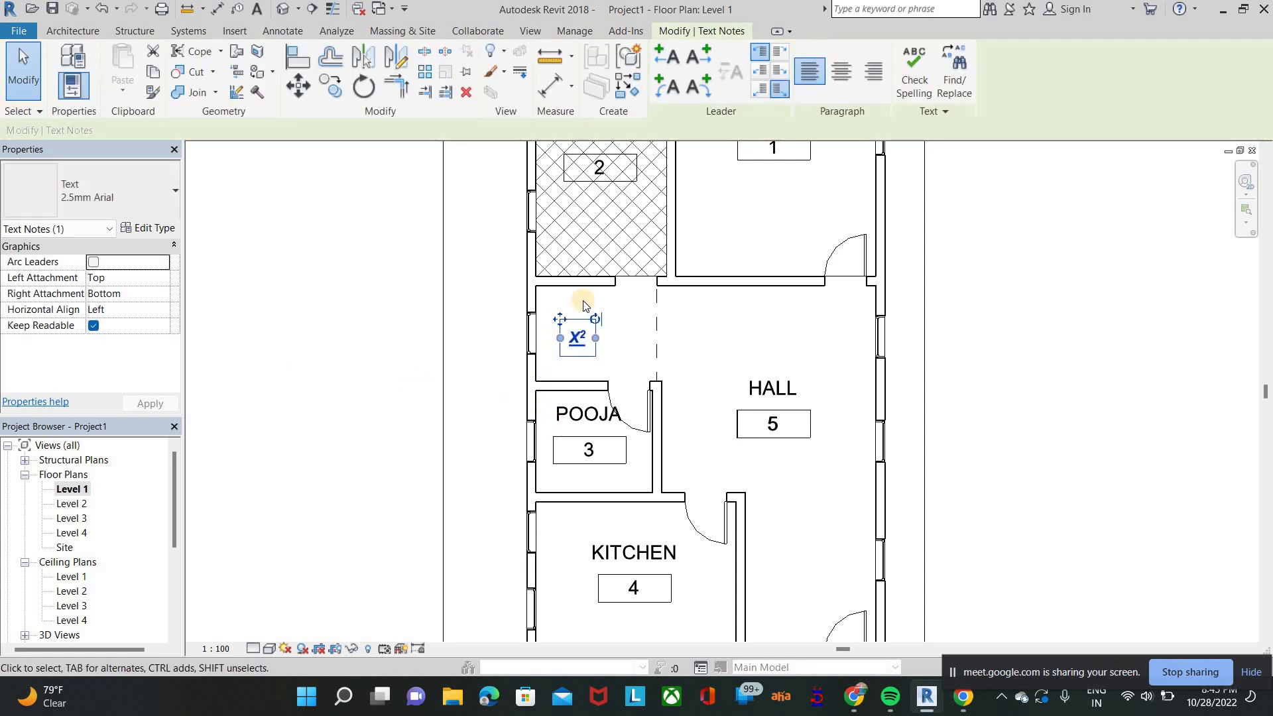
Step: Reformat the note's 2 as subscript, making it read X₂
left_click(576, 340)
left_click(576, 340)
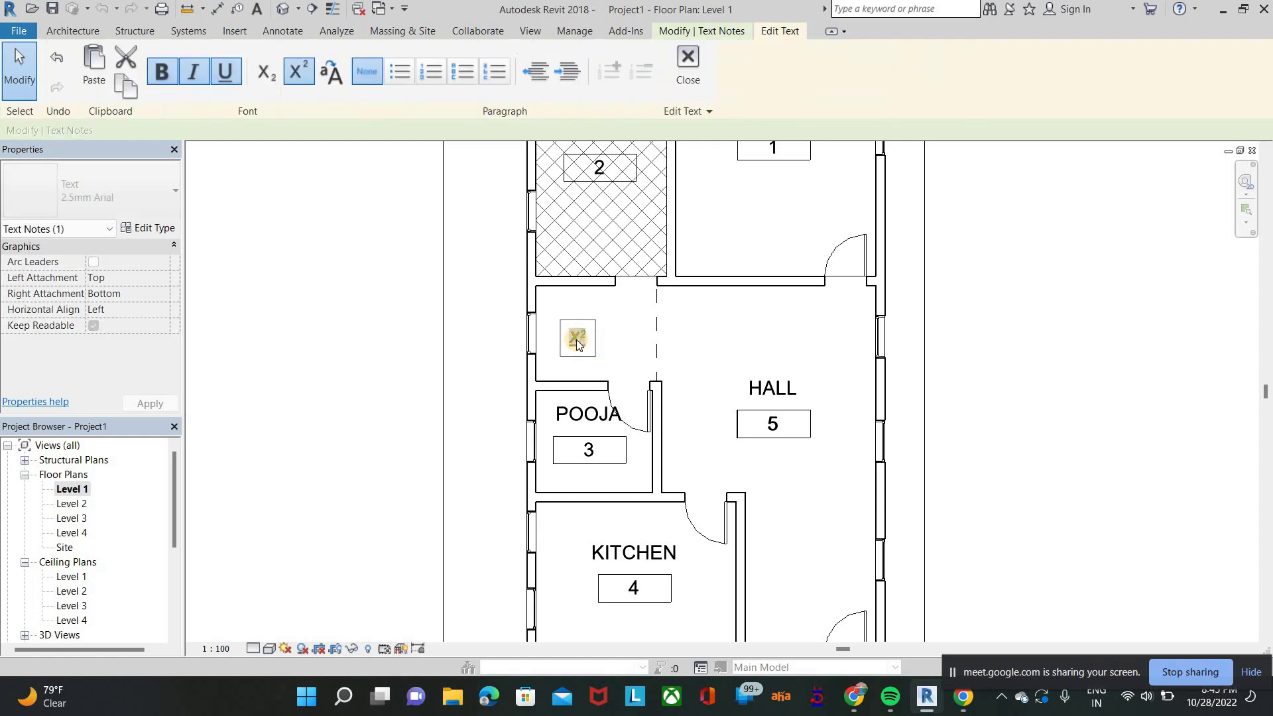
left_click(576, 343)
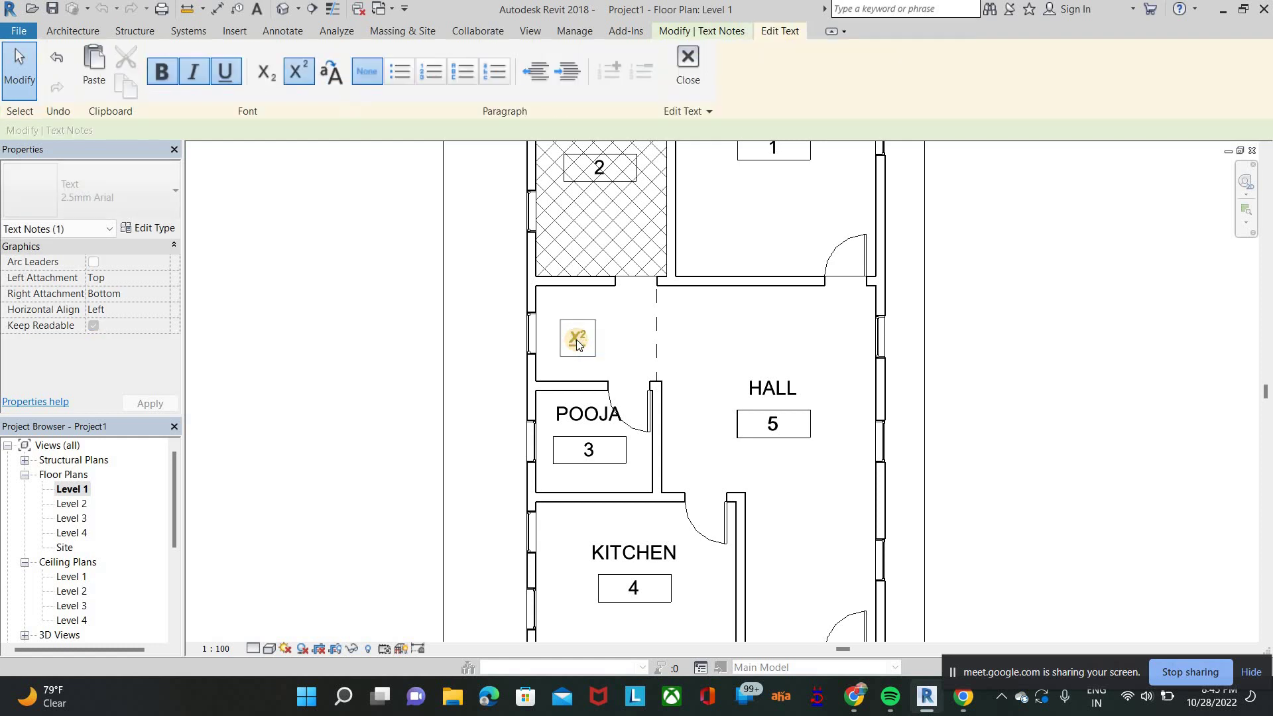
key("shift+Left")
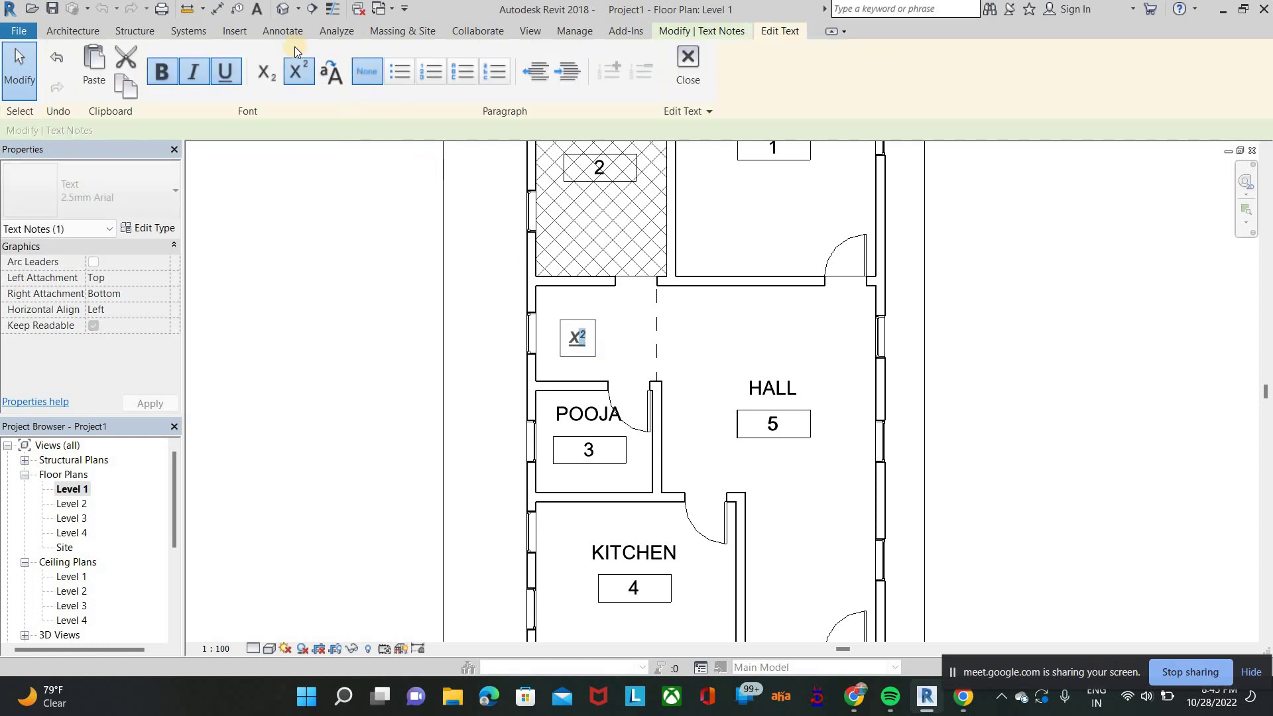
left_click(263, 76)
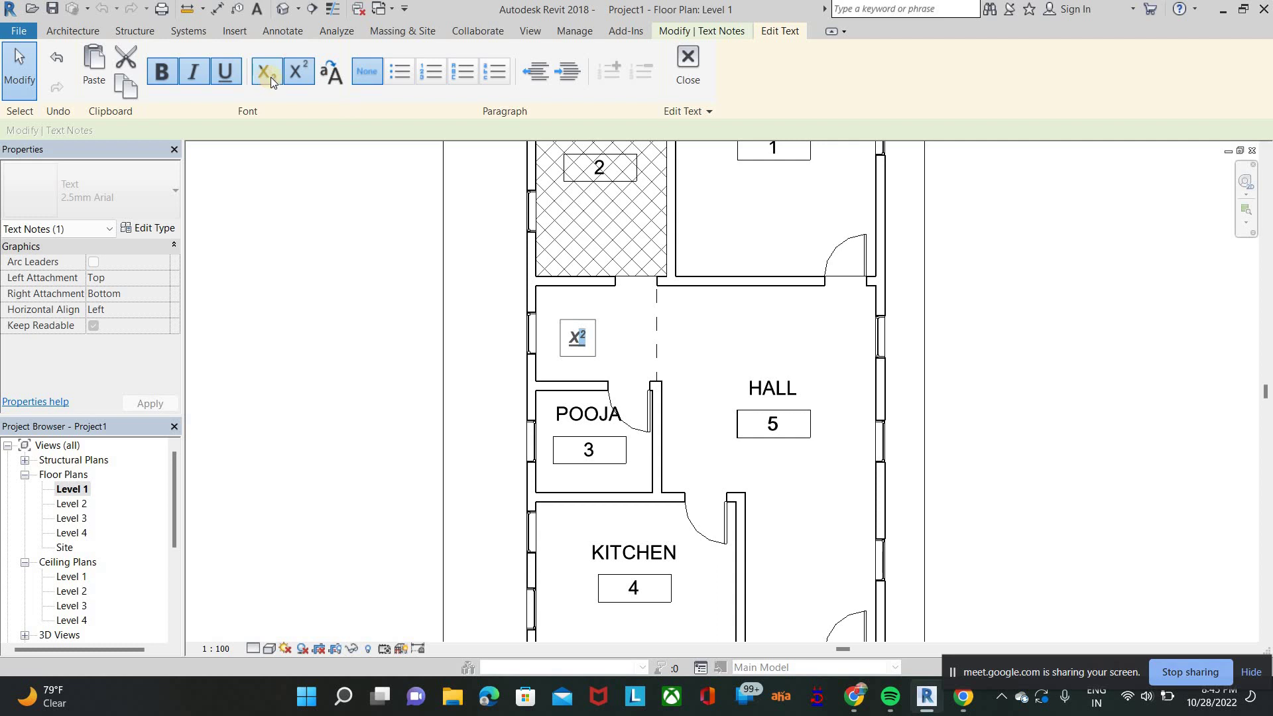
left_click(360, 285)
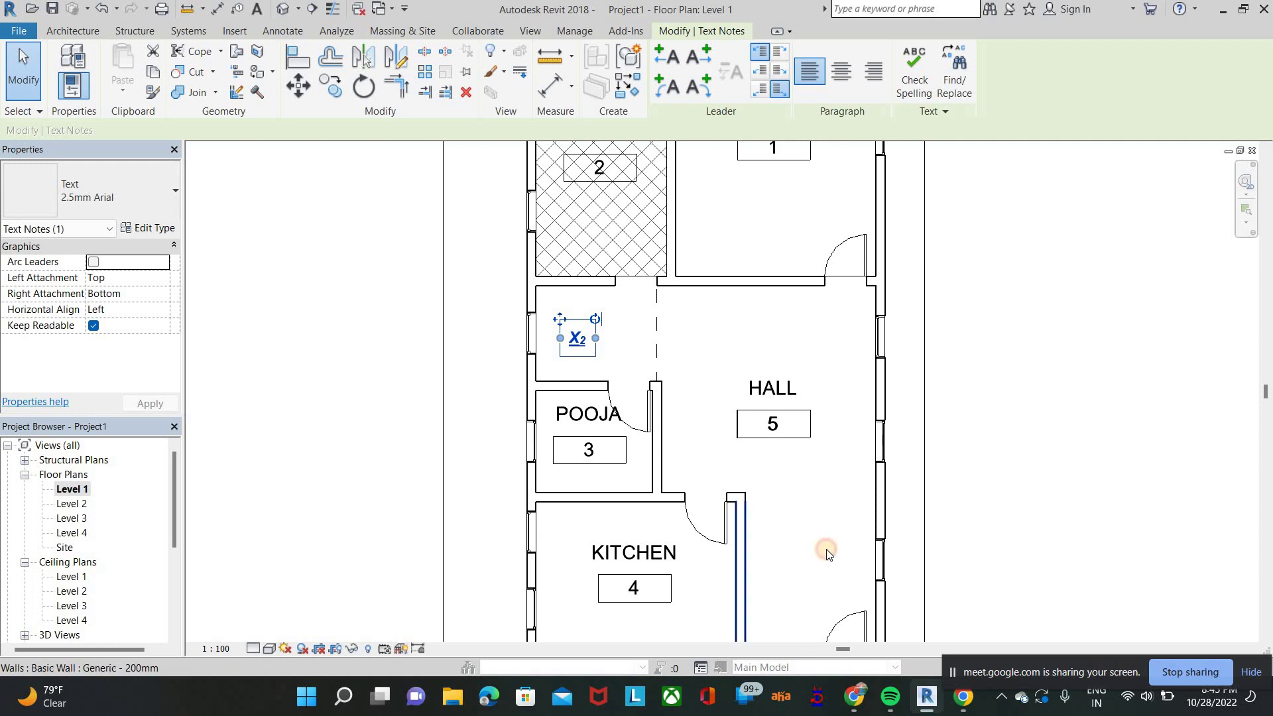
Step: Return to Revit from the meeting and reopen the X2 note for editing
key("alt+Tab")
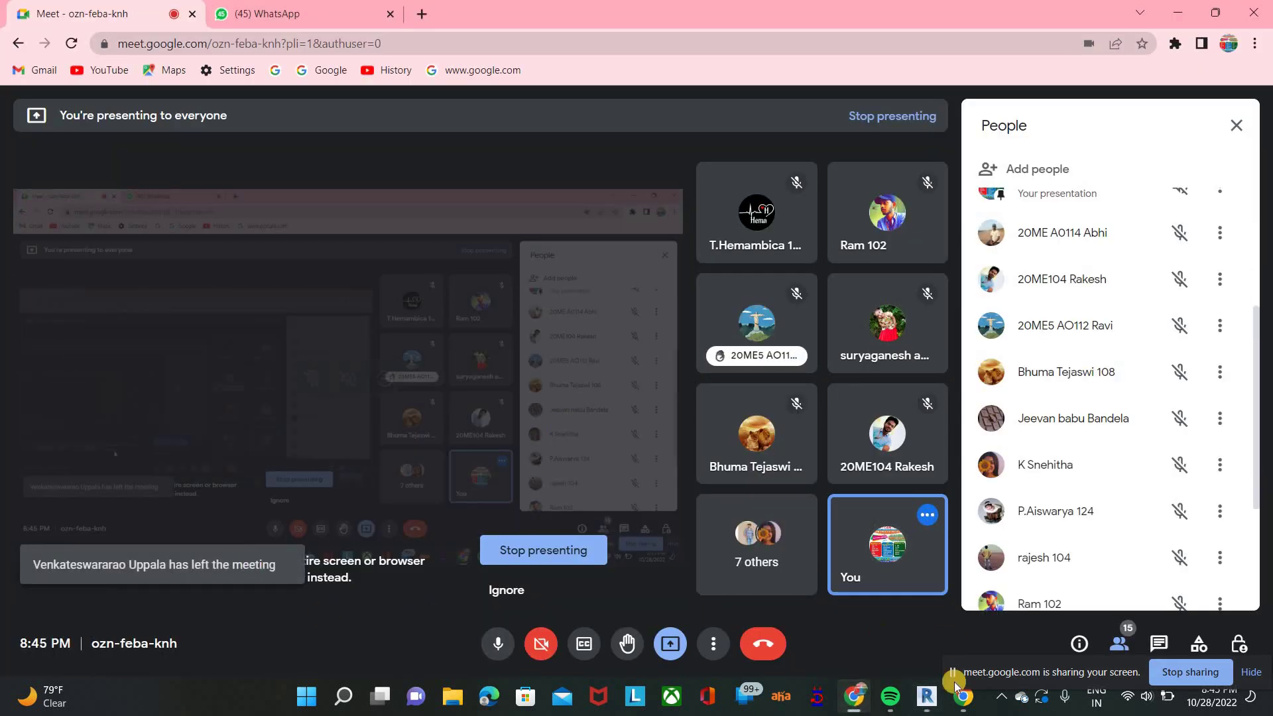
left_click(927, 698)
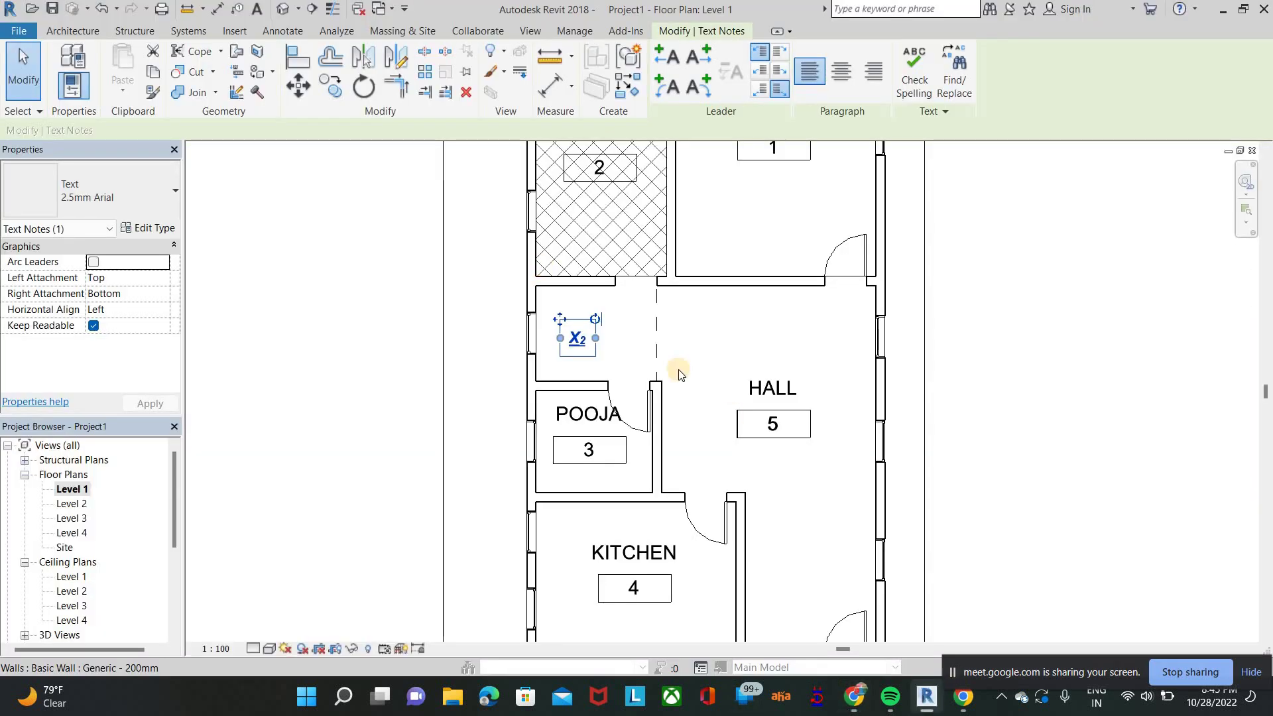
double_click(581, 342)
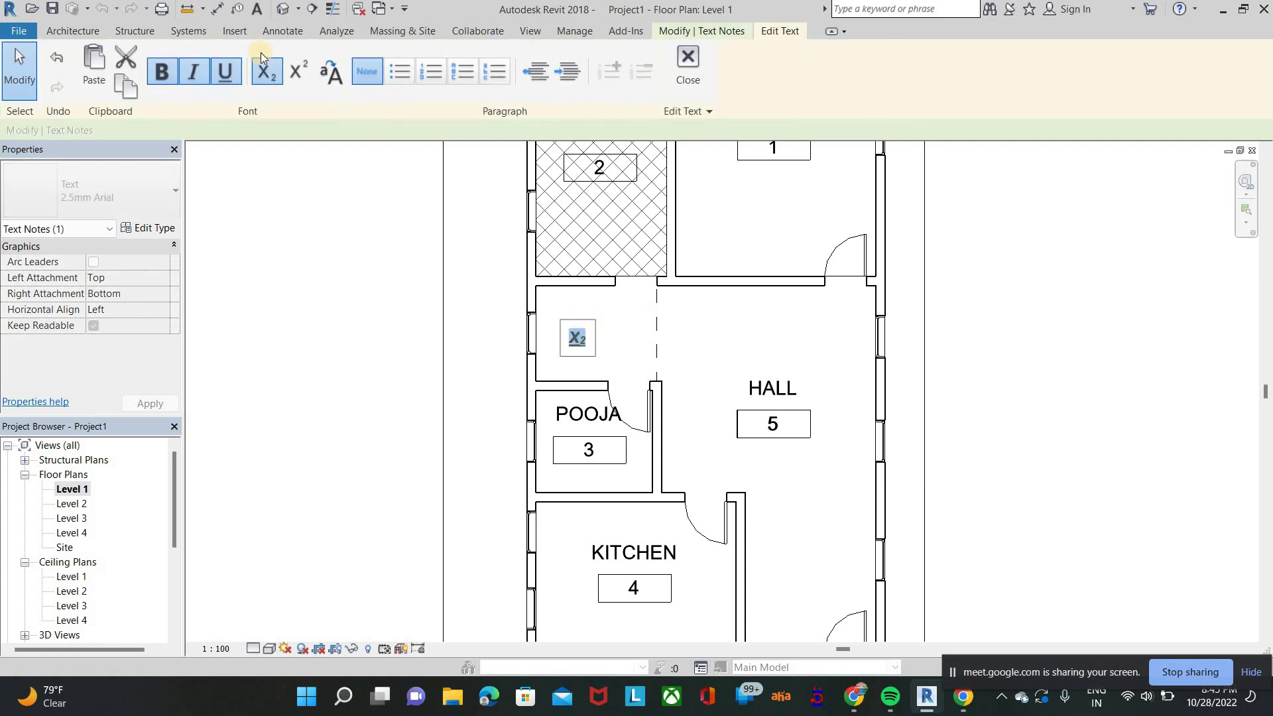
Step: Turn subscript X₂ back to plain X2, trying bullet, number and letter lists before setting None
left_click(262, 74)
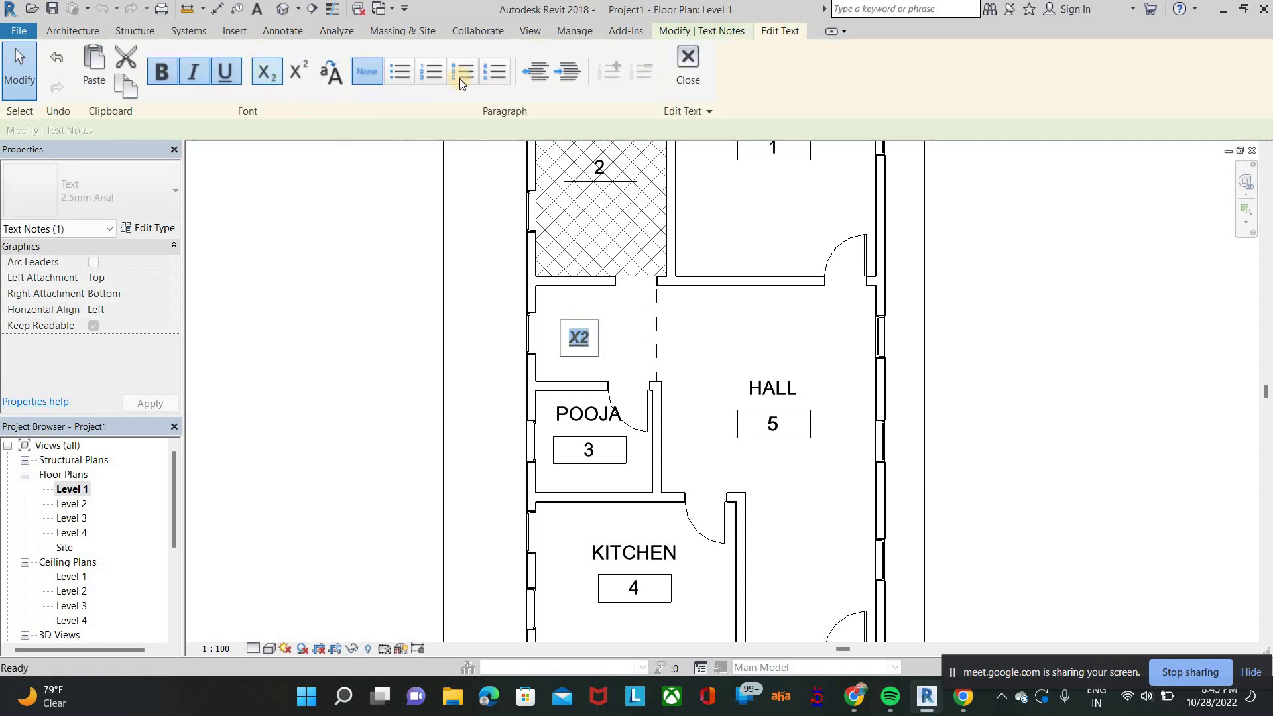
left_click(402, 72)
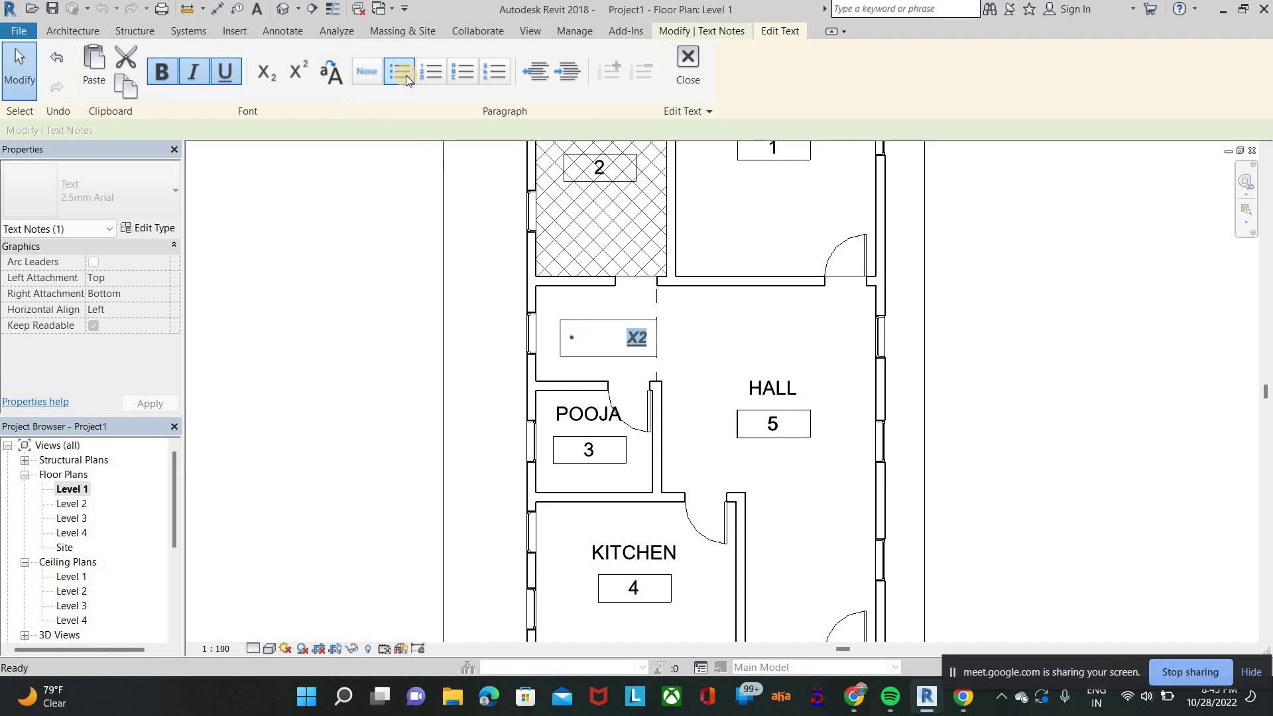
left_click(624, 337)
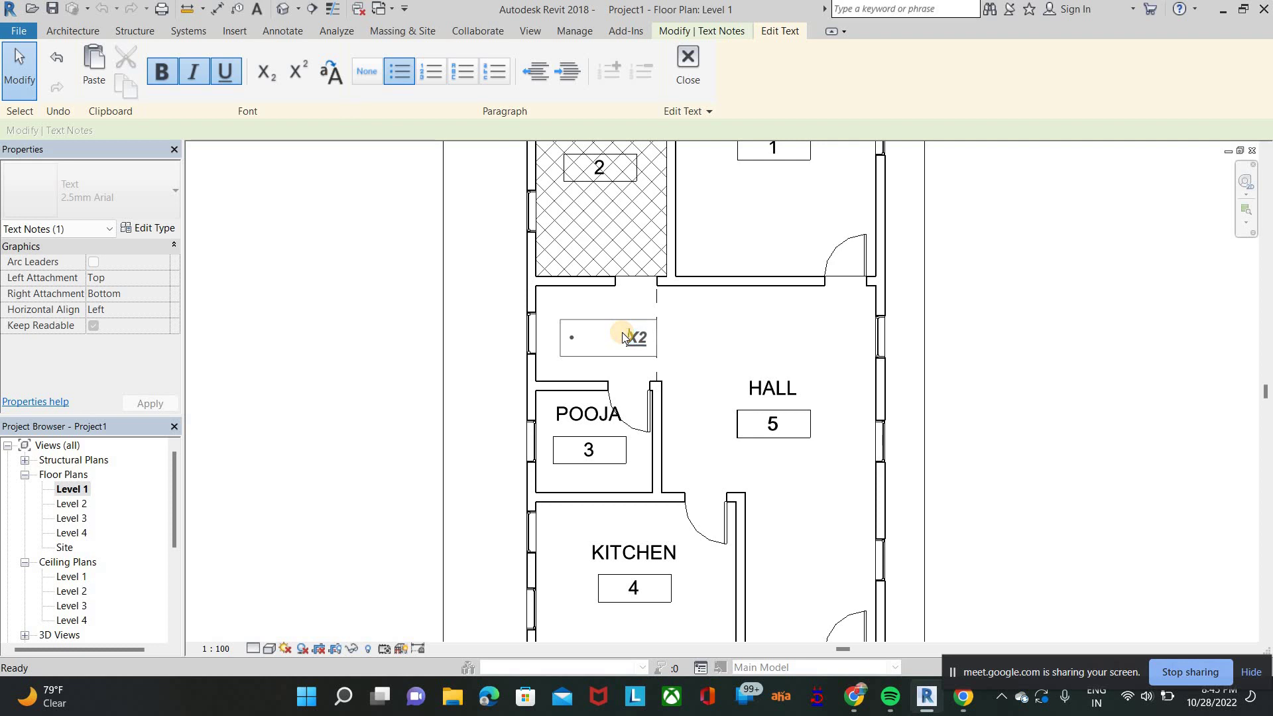
key("BackSpace")
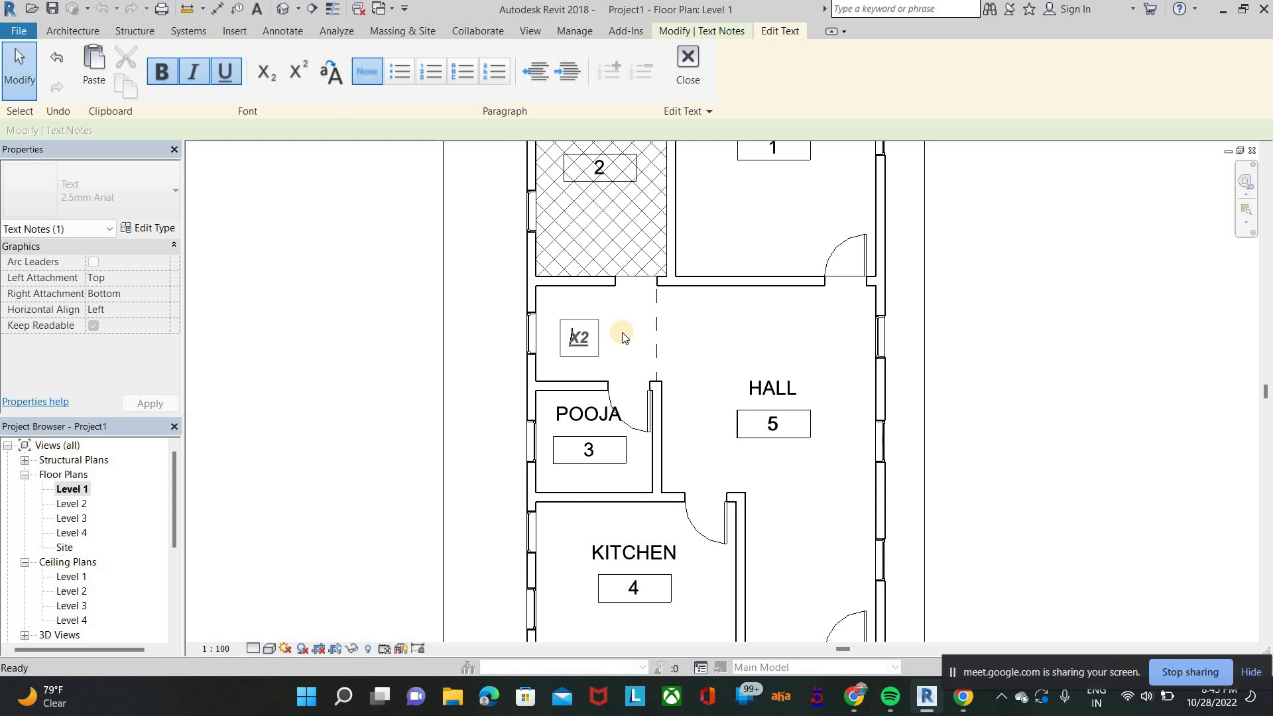
left_click(423, 73)
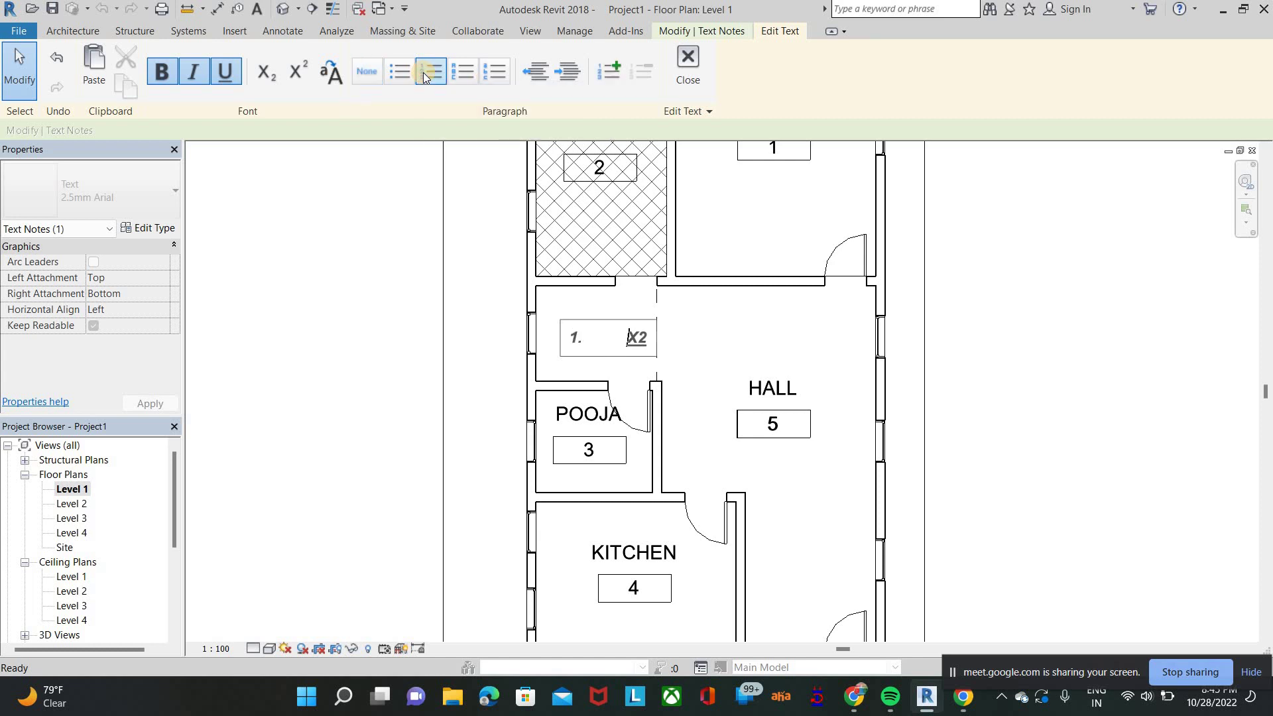
left_click(423, 73)
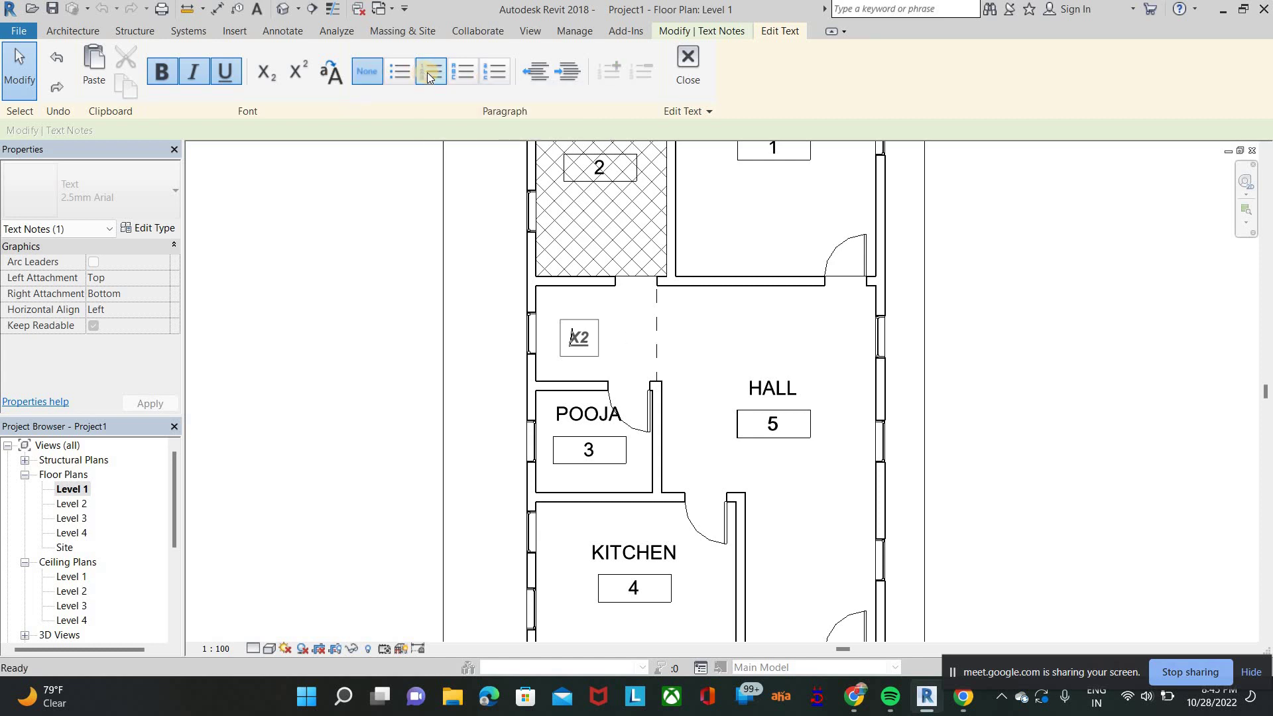
left_click(465, 76)
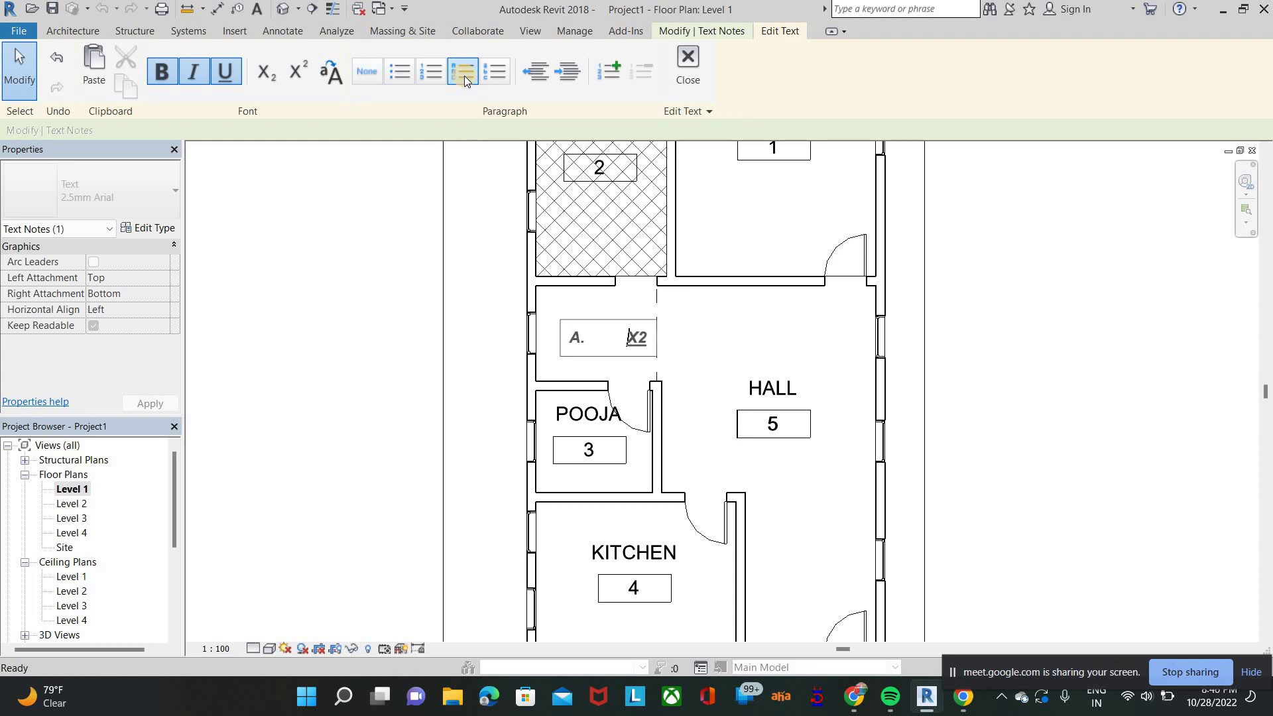
key("ctrl+z")
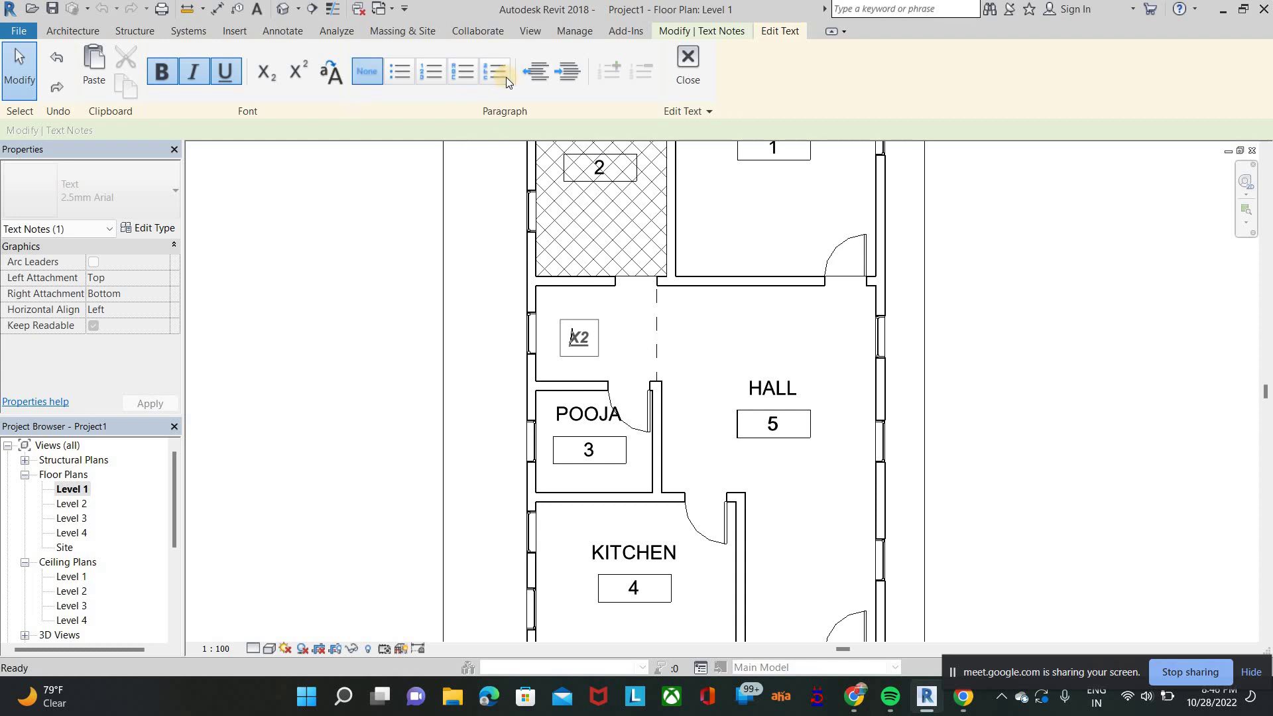
left_click(364, 73)
Step: Delete the X2 text note from the hall
key("Escape")
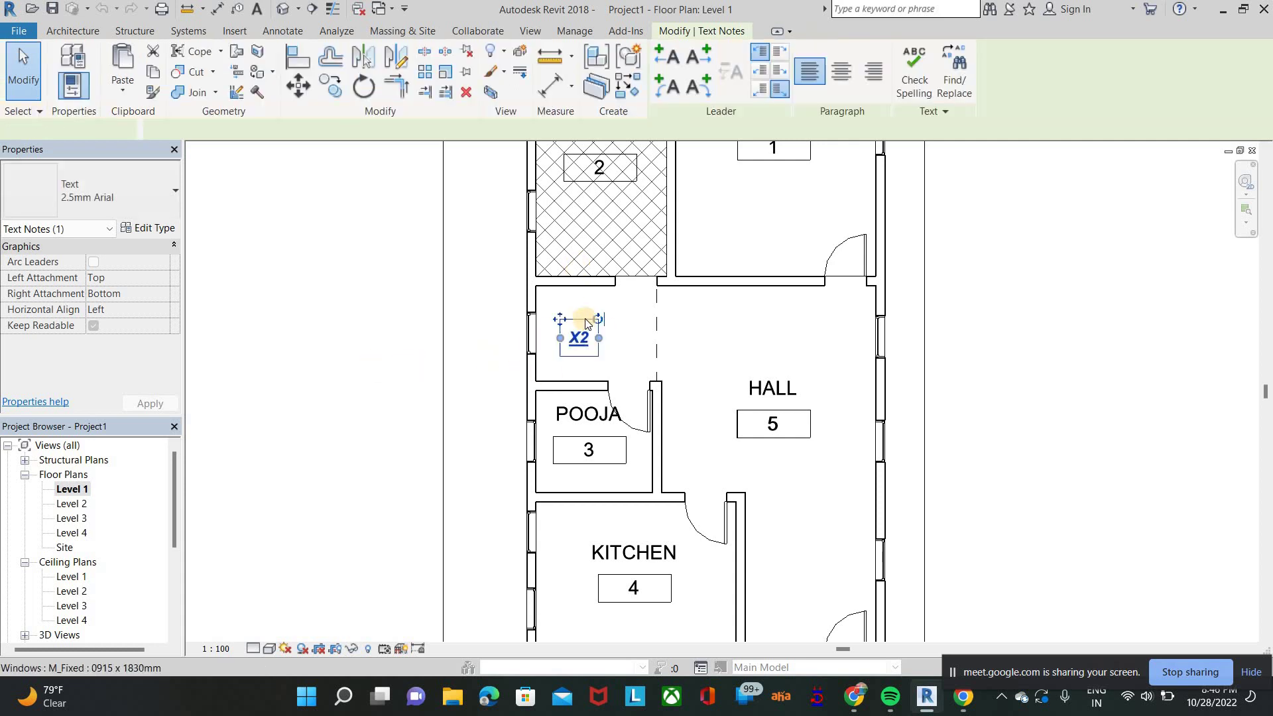
key("Delete")
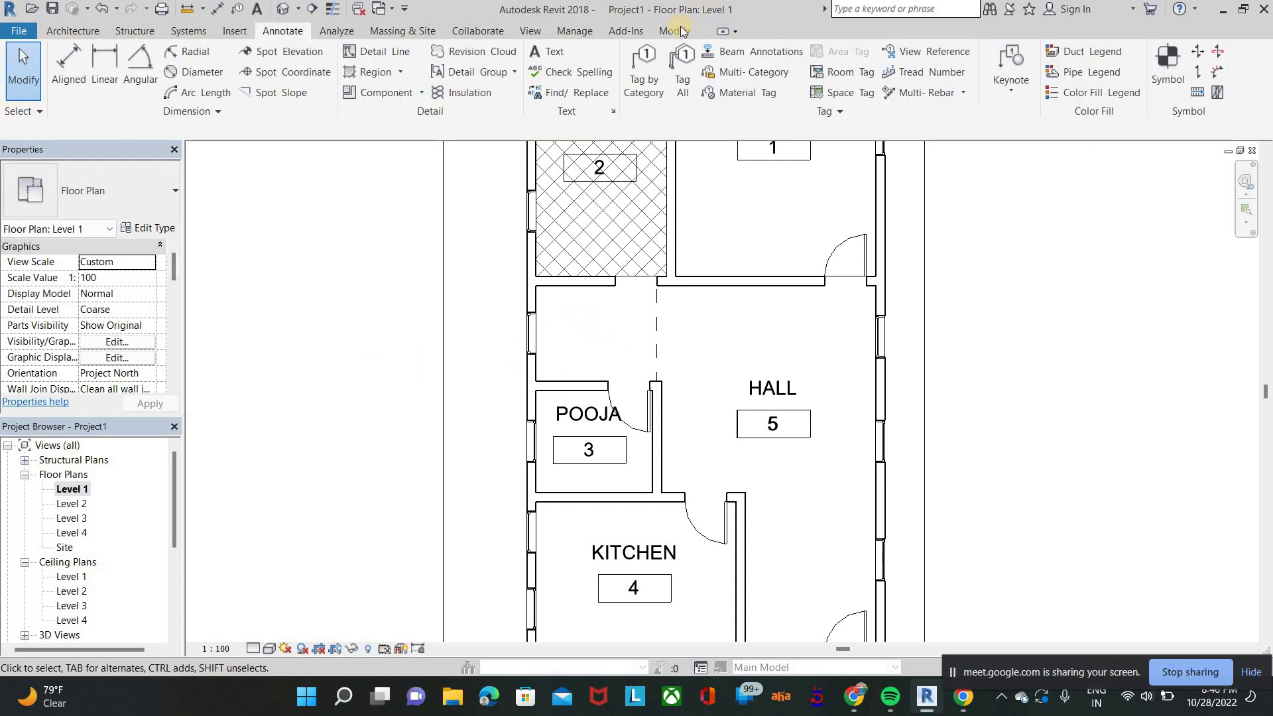
scroll(525, 241, "down", 1)
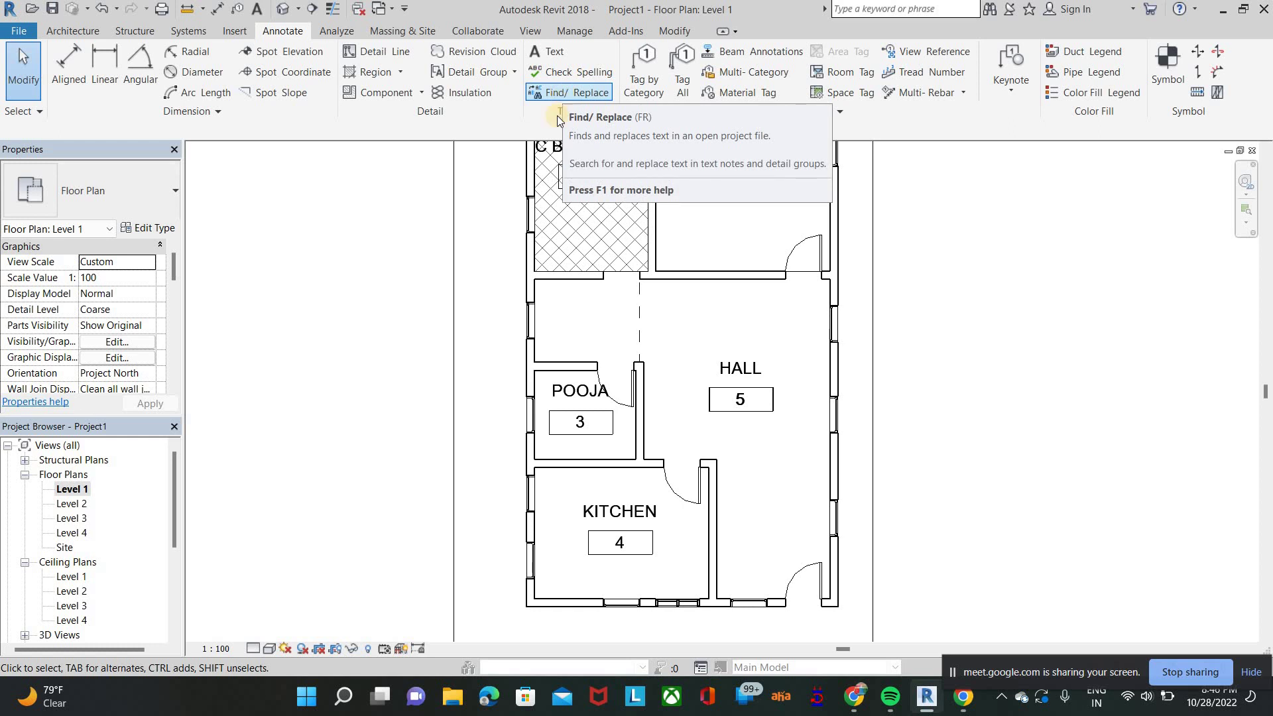
Step: Search the entire project for 'O' to replace with '123' in Find/Replace, then close it
left_click(562, 93)
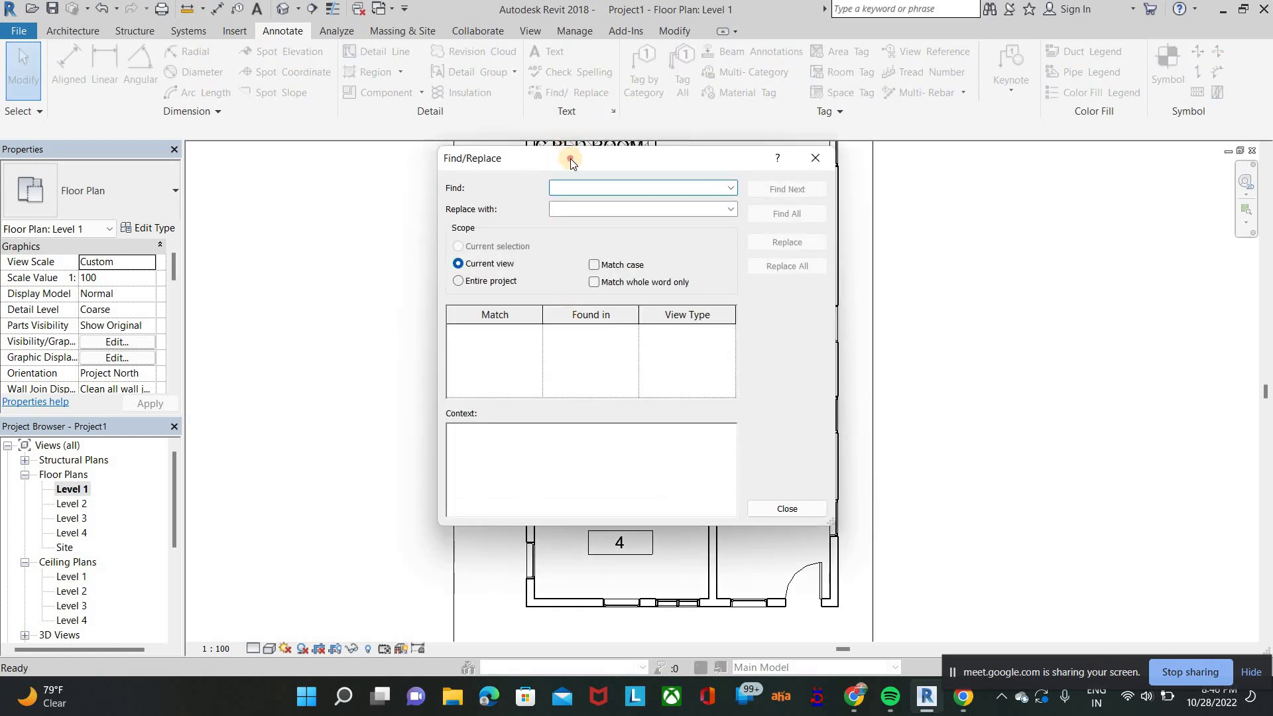
left_click_drag(570, 158, 585, 444)
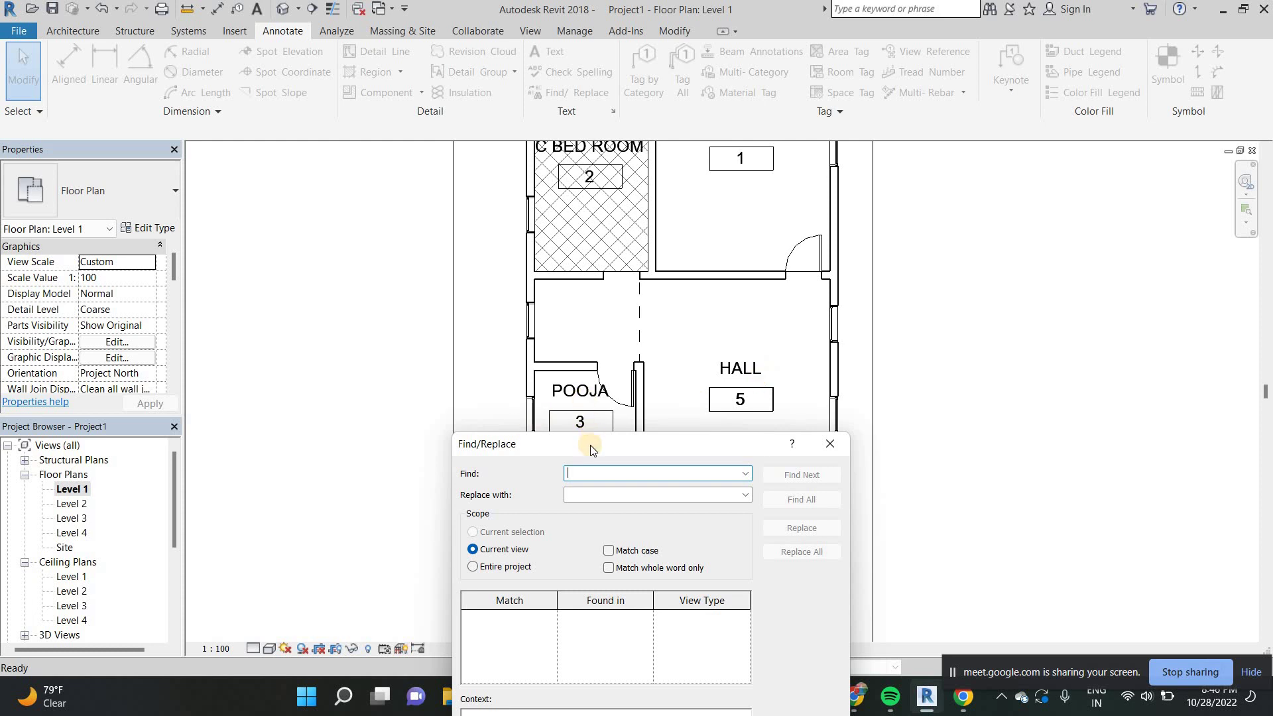
left_click_drag(590, 445, 610, 127)
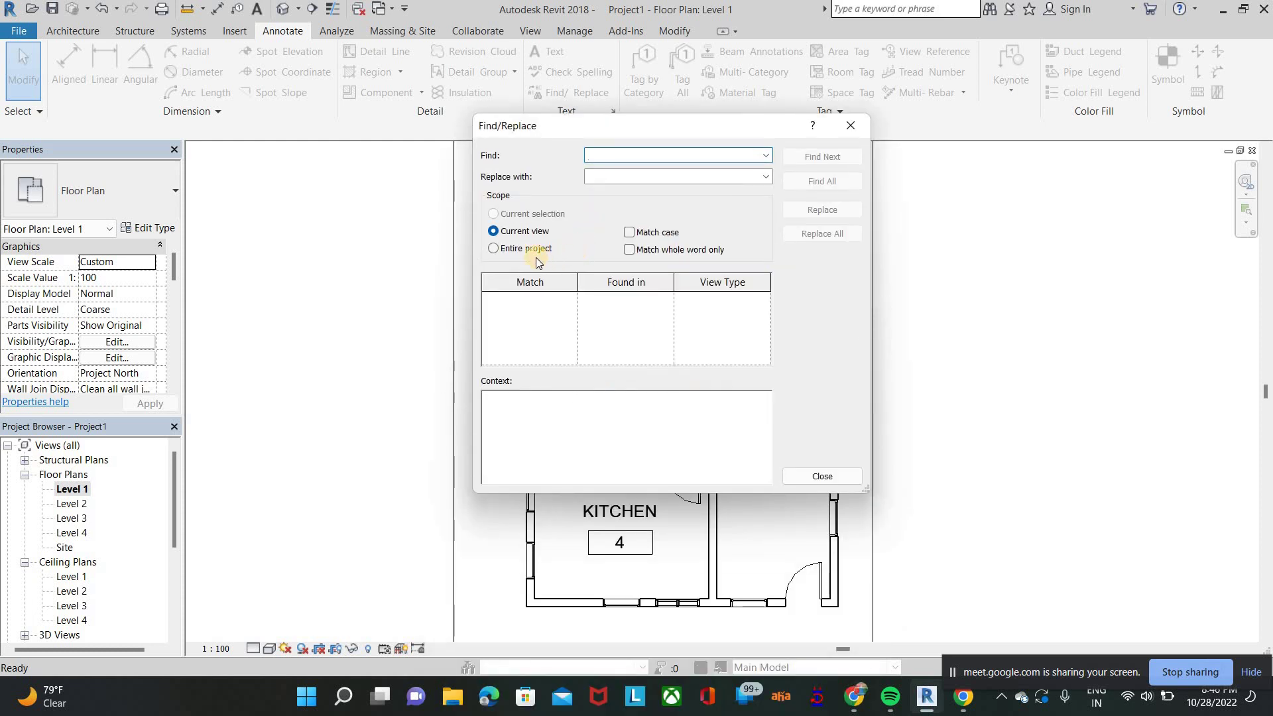
left_click(546, 252)
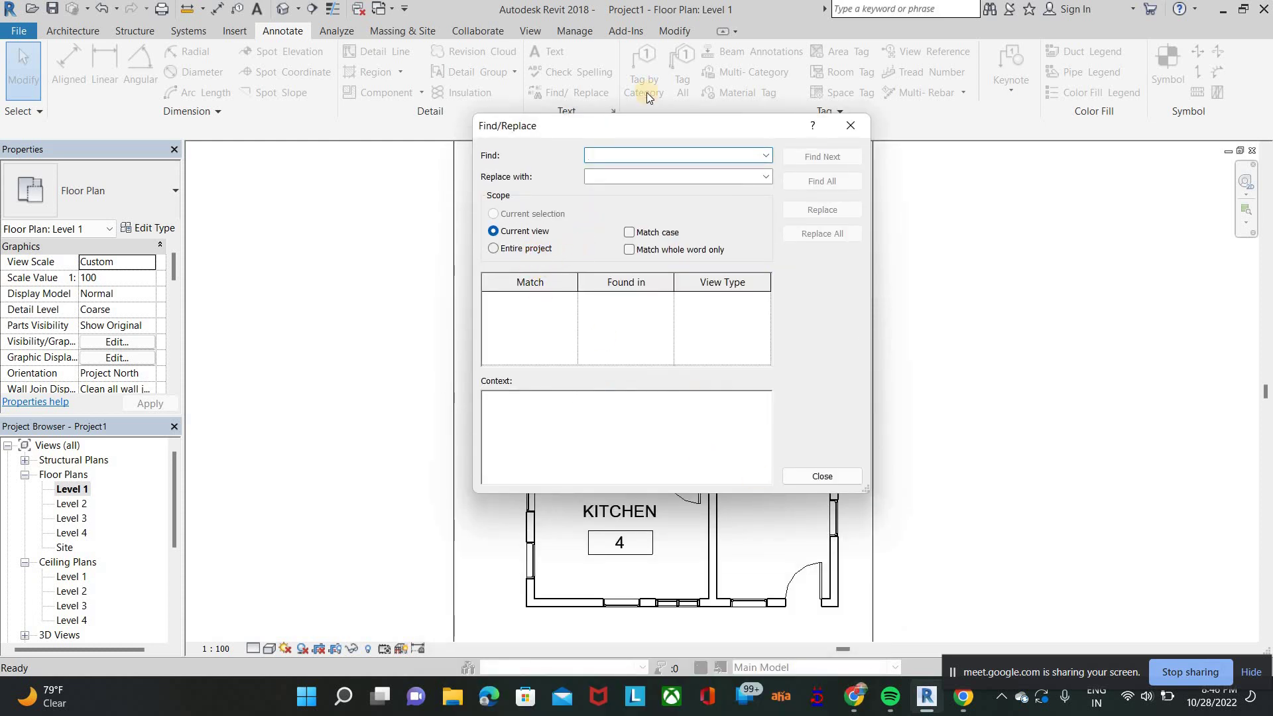
left_click(671, 153)
type("O")
left_click(671, 178)
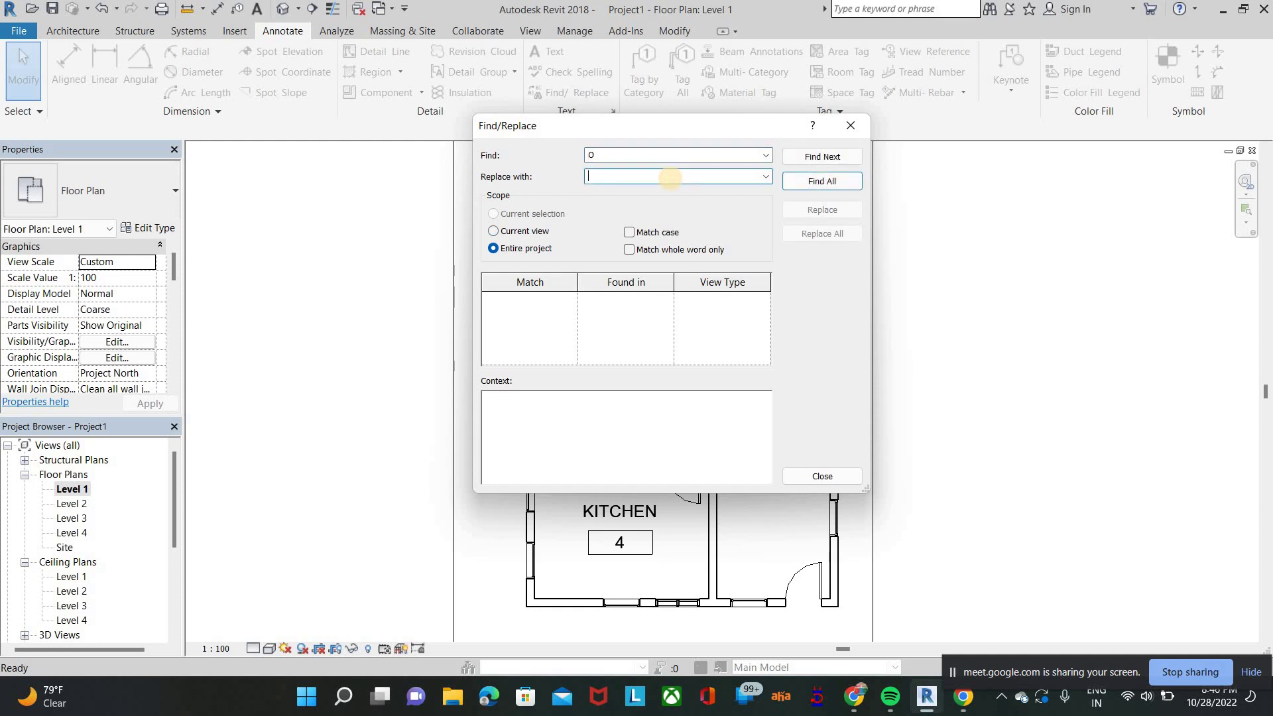
type("123")
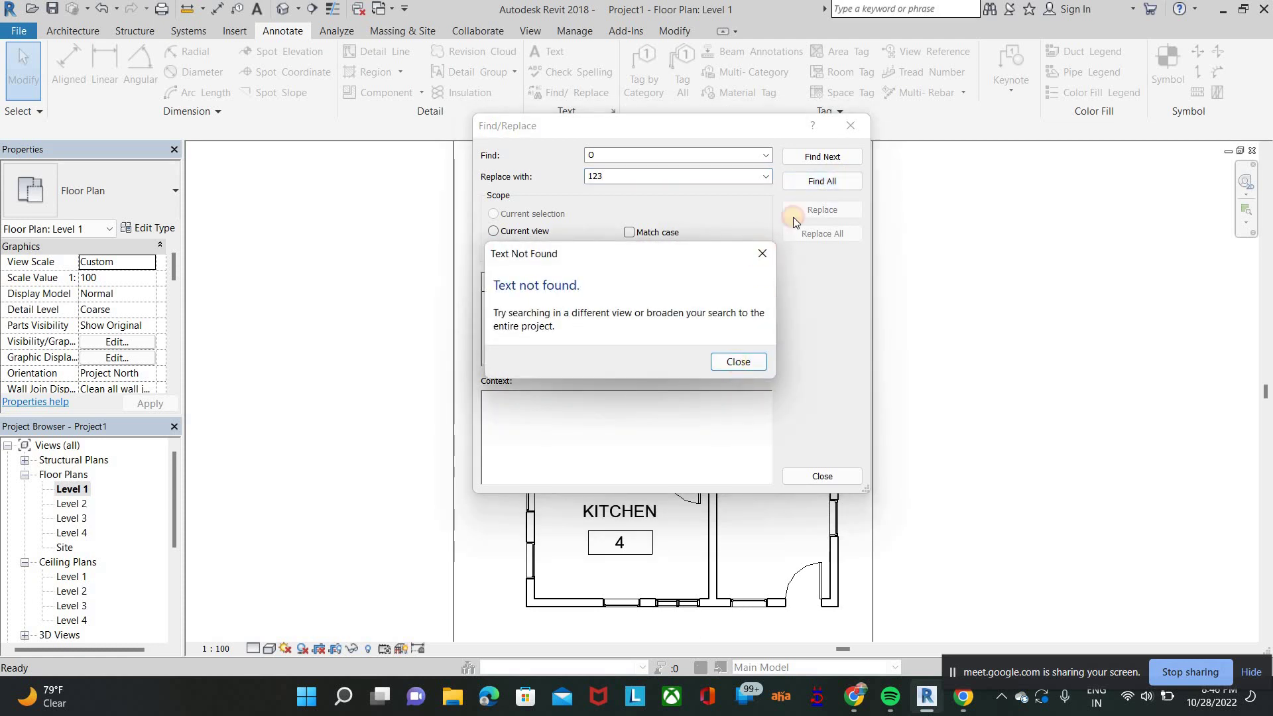
key("Return")
left_click(822, 156)
key("Return")
key("Escape")
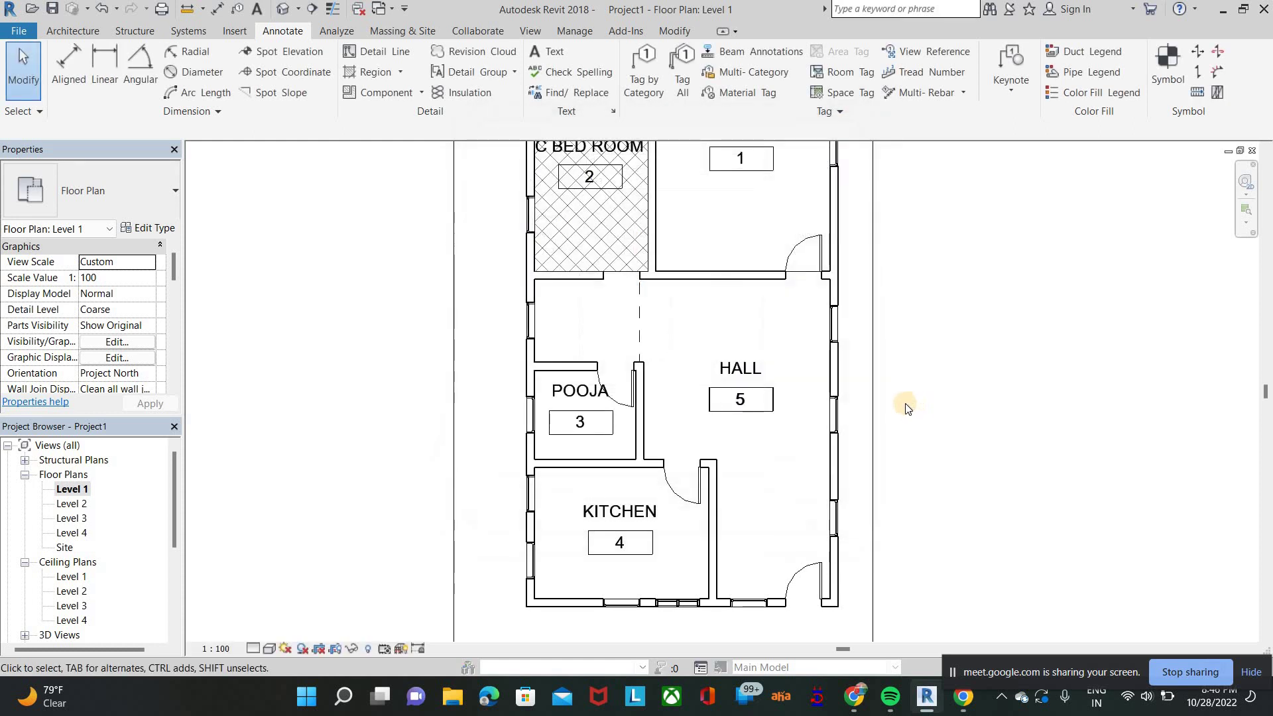
scroll(669, 475, "down", 2)
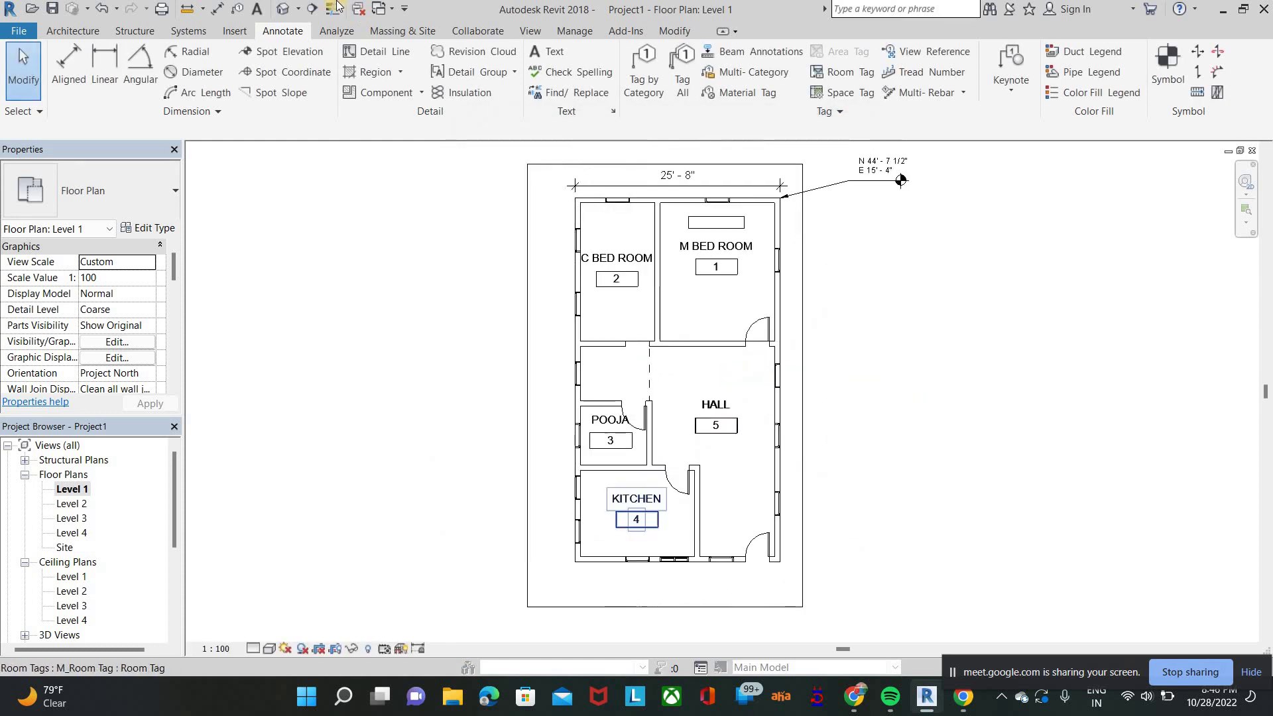
Step: Place a 'RAMACHANDRA COLLEGE' text note above the HALL label
left_click(542, 52)
scroll(686, 368, "up", 3)
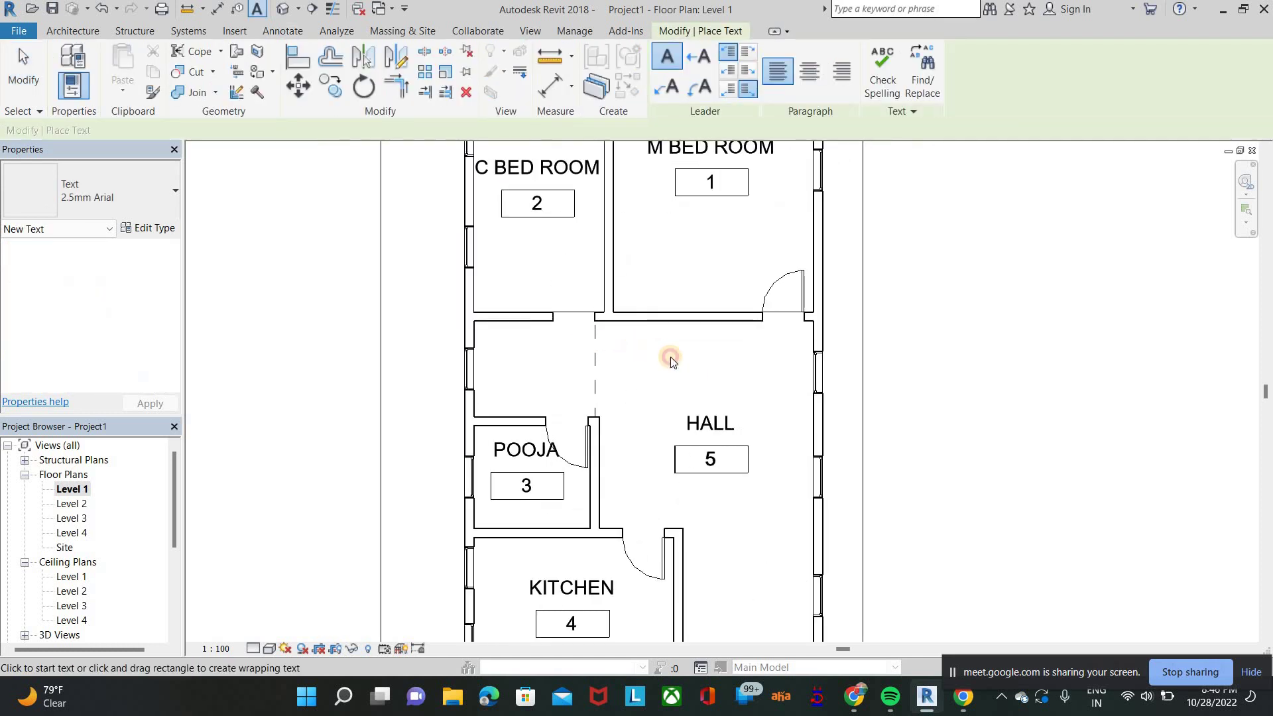
left_click(632, 381)
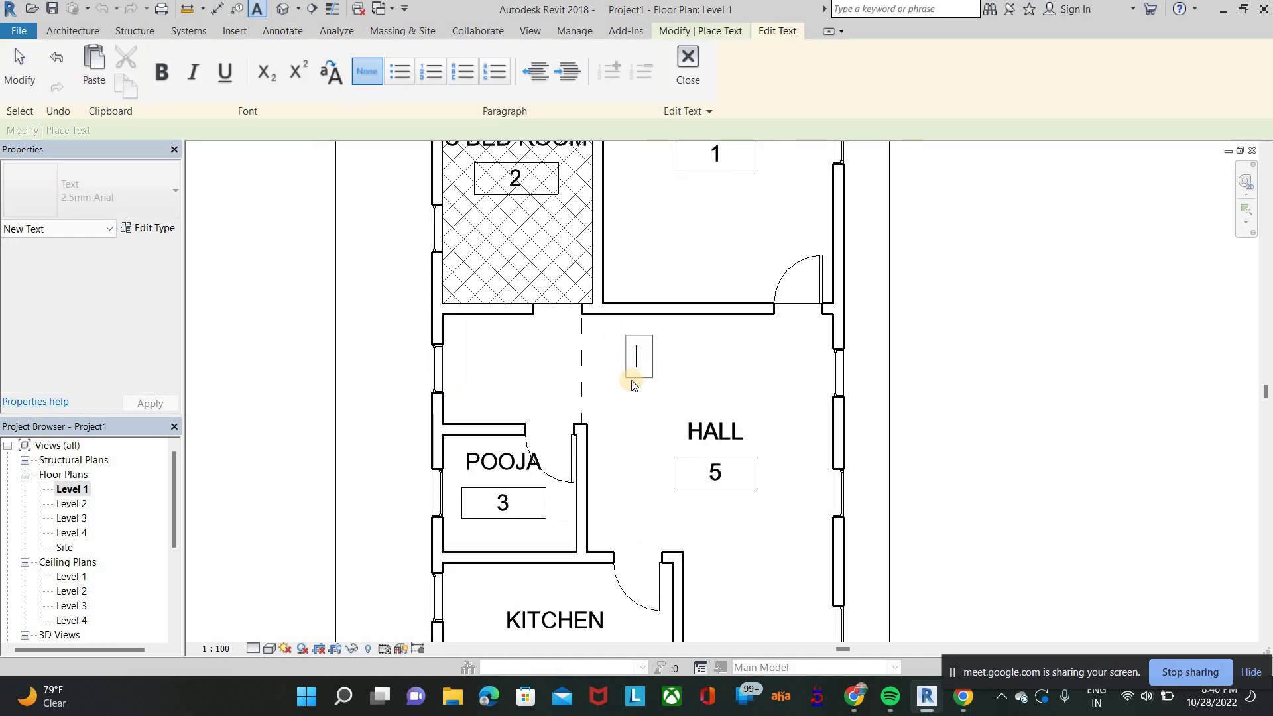
type("RAMA")
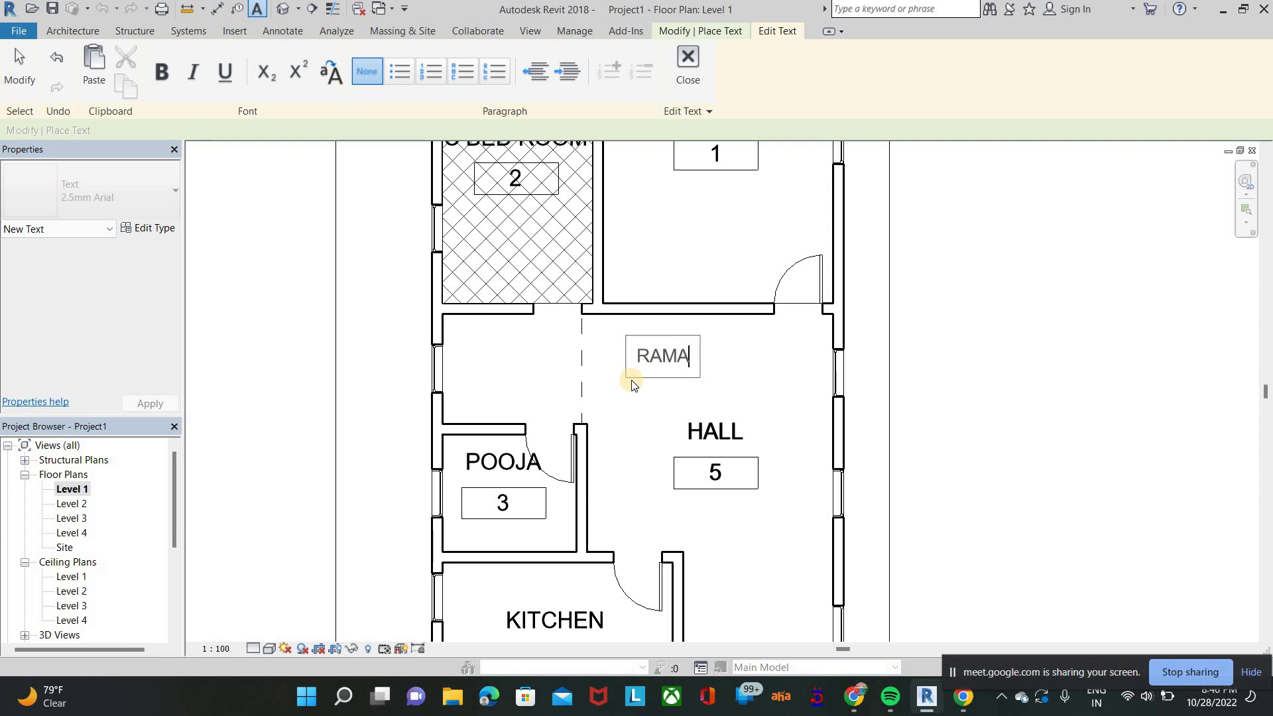
type("CHANDRA ")
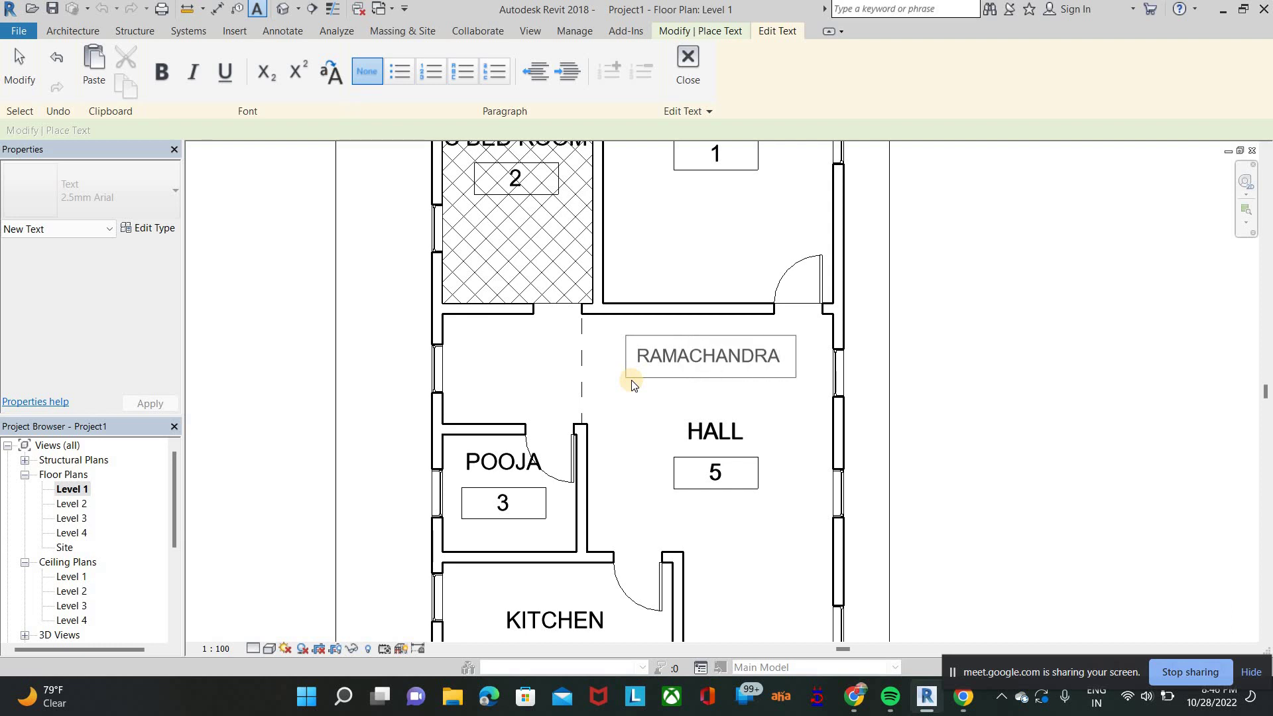
type("COLLEGE")
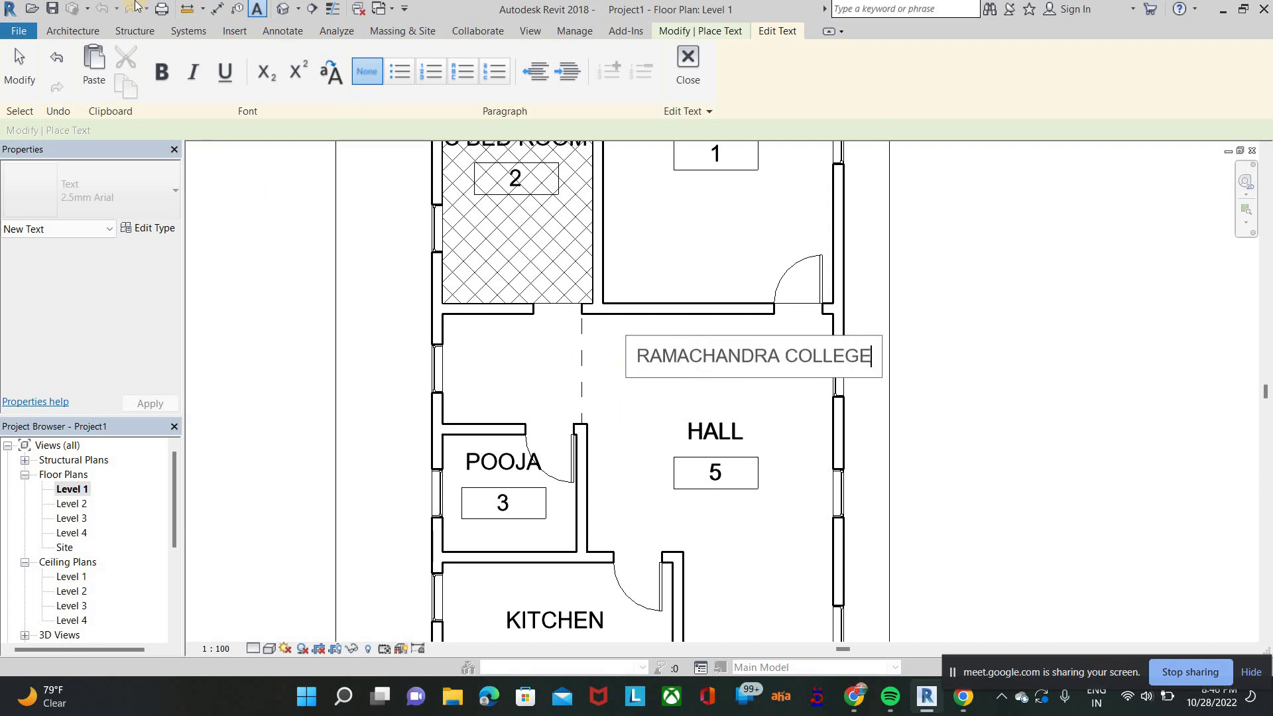
left_click(915, 265)
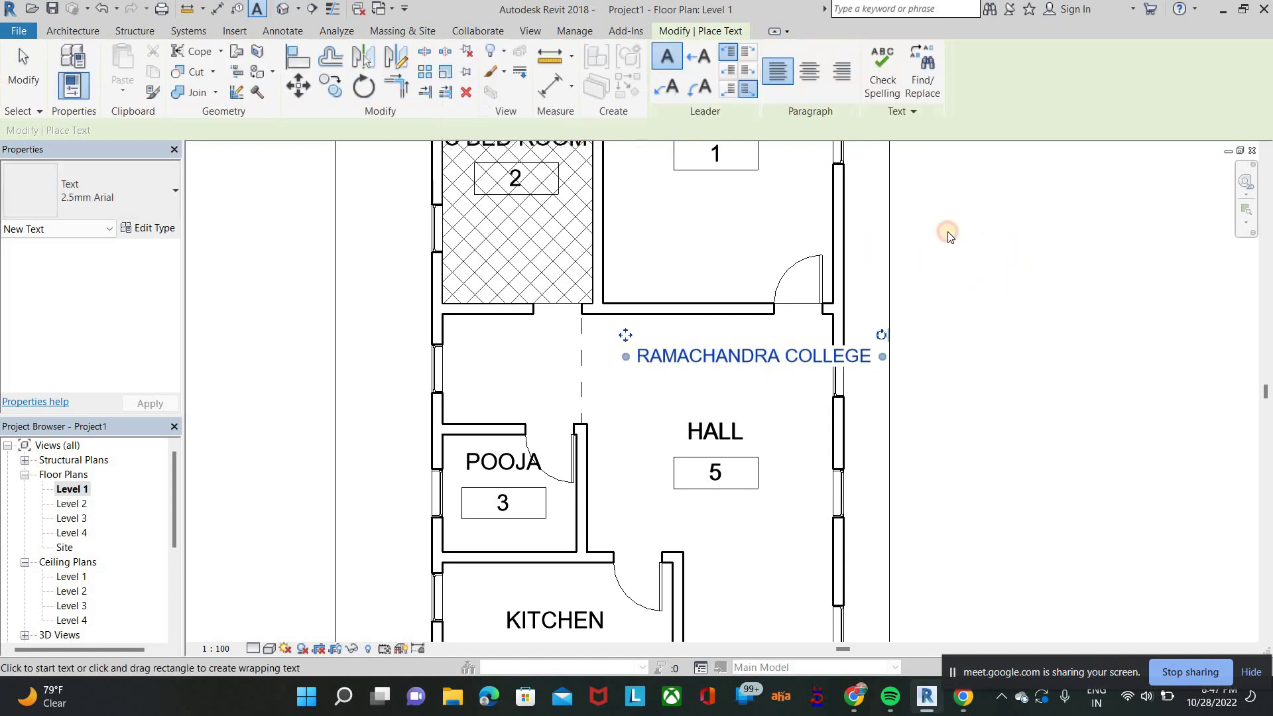
left_click(1014, 267)
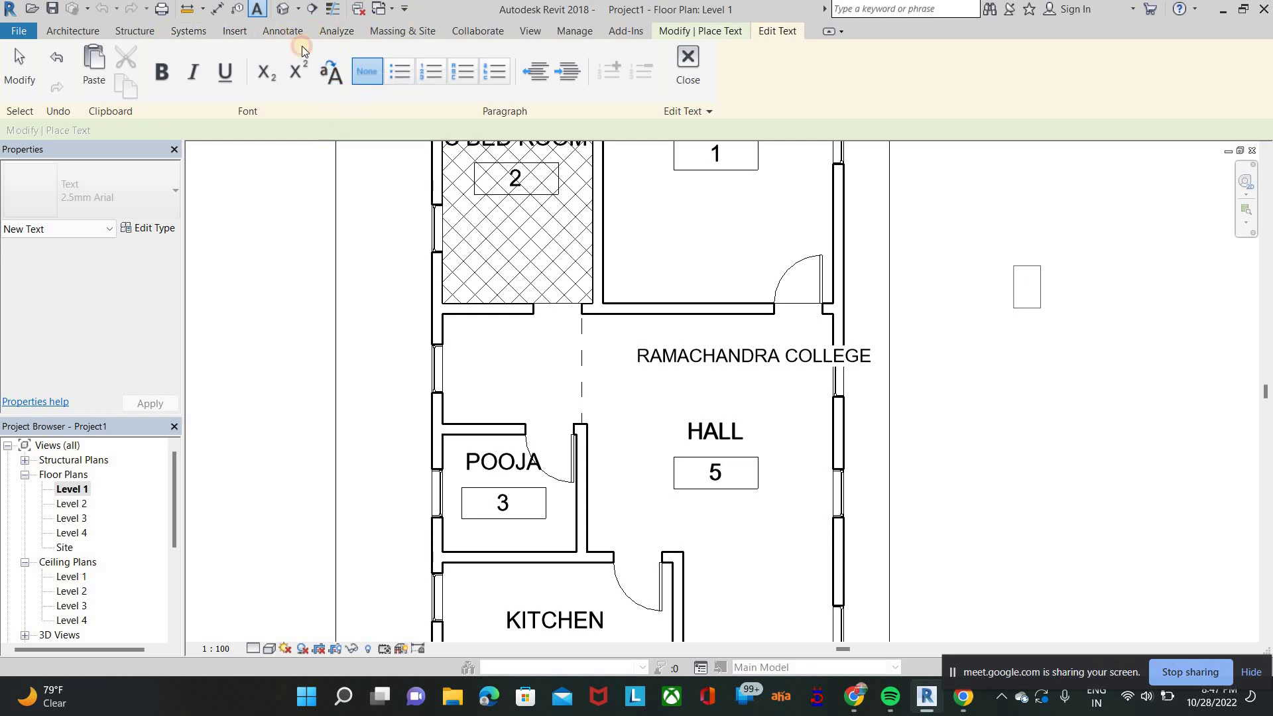
Step: Use Find/Replace to replace every C in the project text with 123
left_click(577, 92)
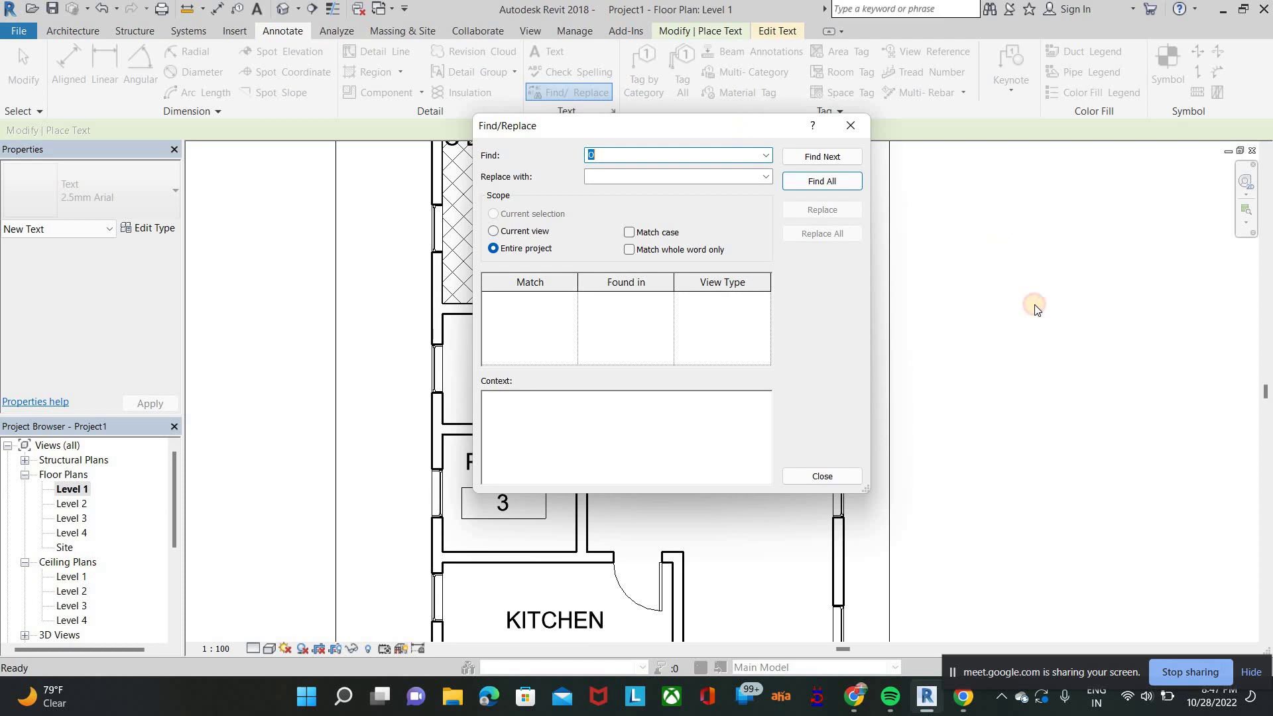
left_click_drag(637, 125, 856, 411)
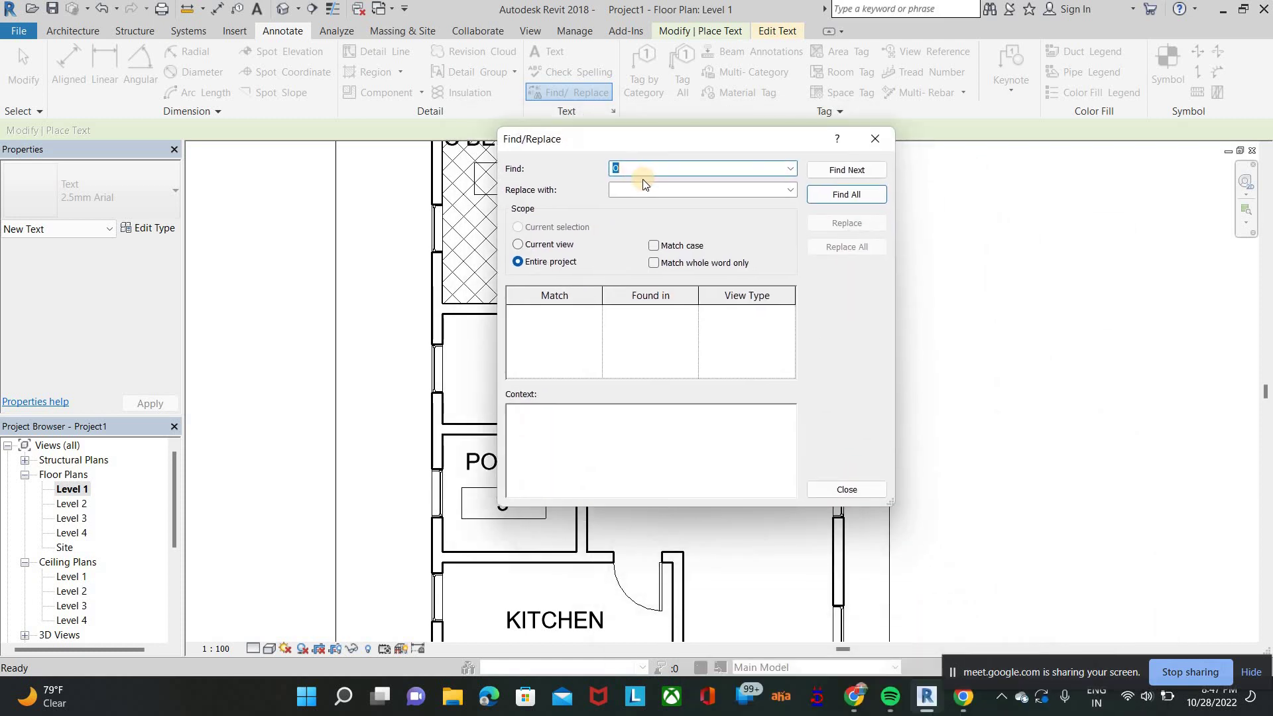
left_click(612, 191)
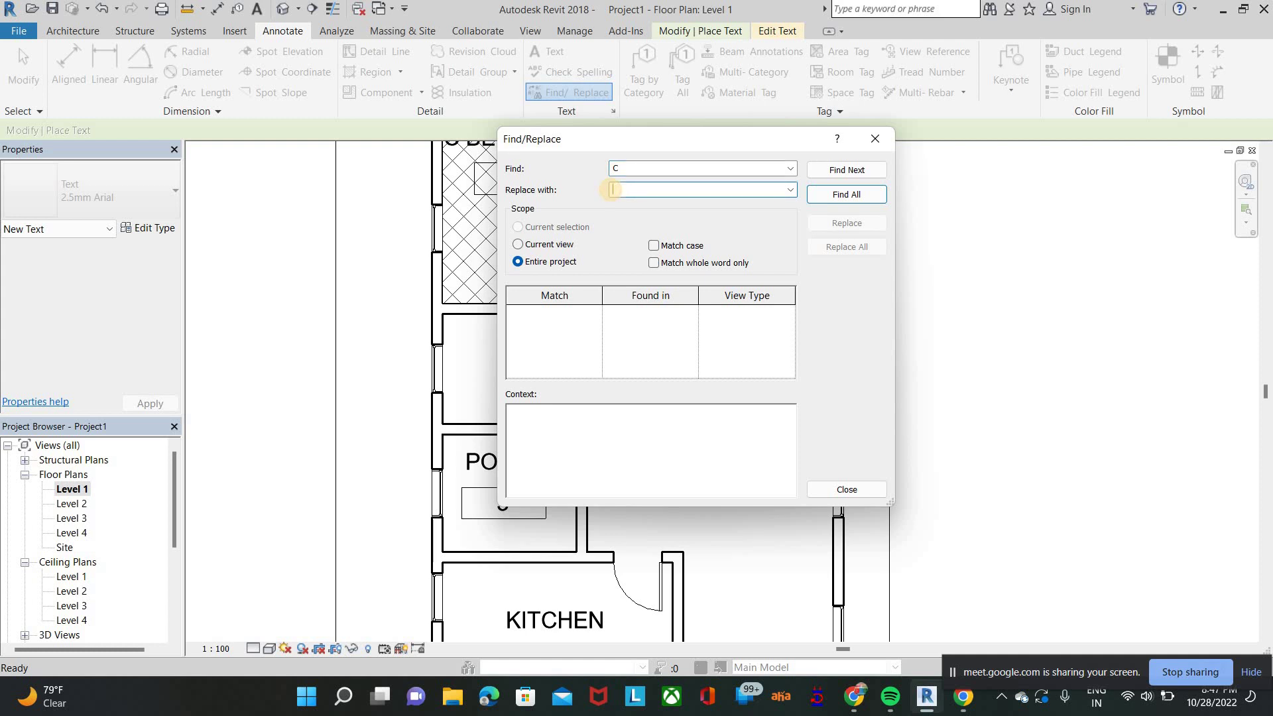
type("123")
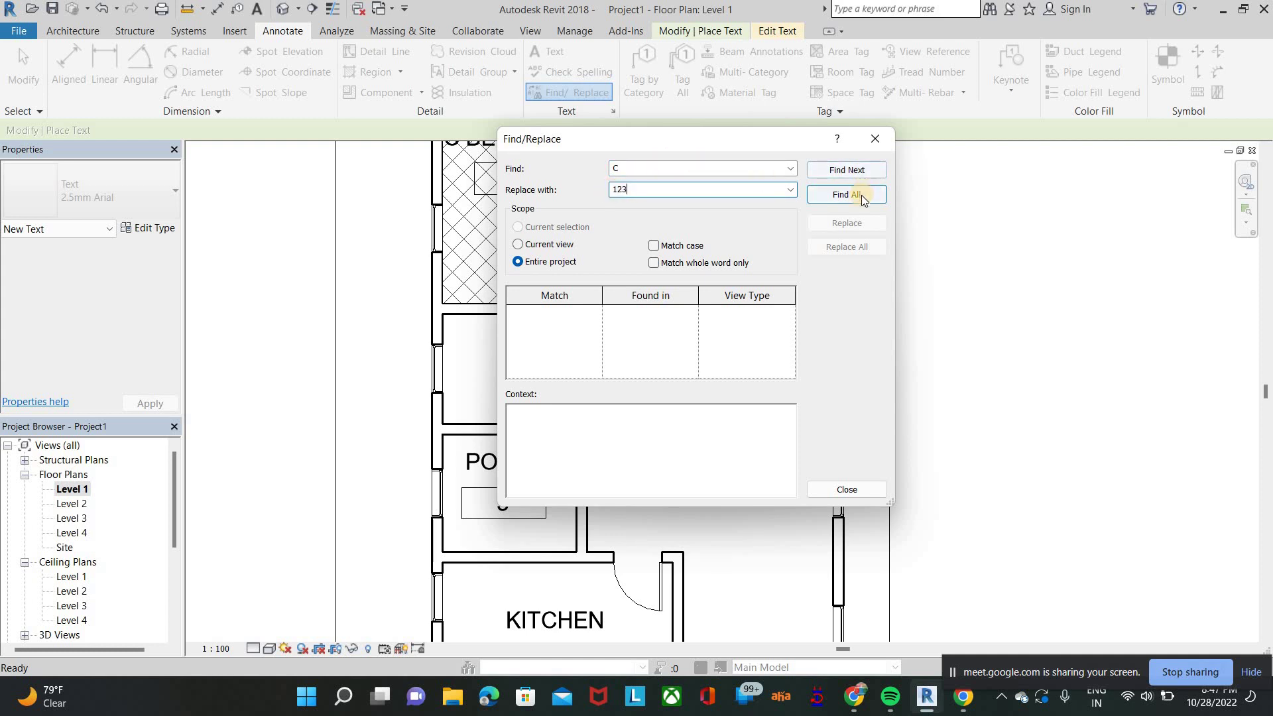
left_click(862, 196)
left_click(862, 197)
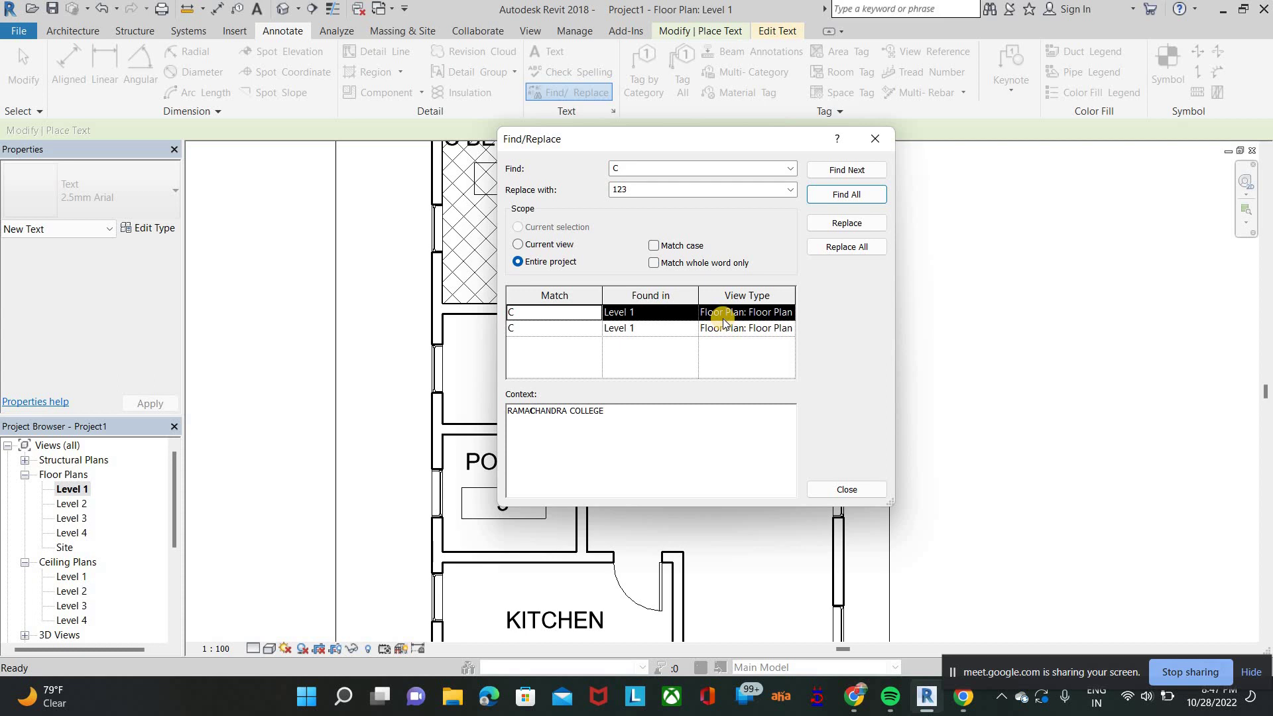
left_click(858, 248)
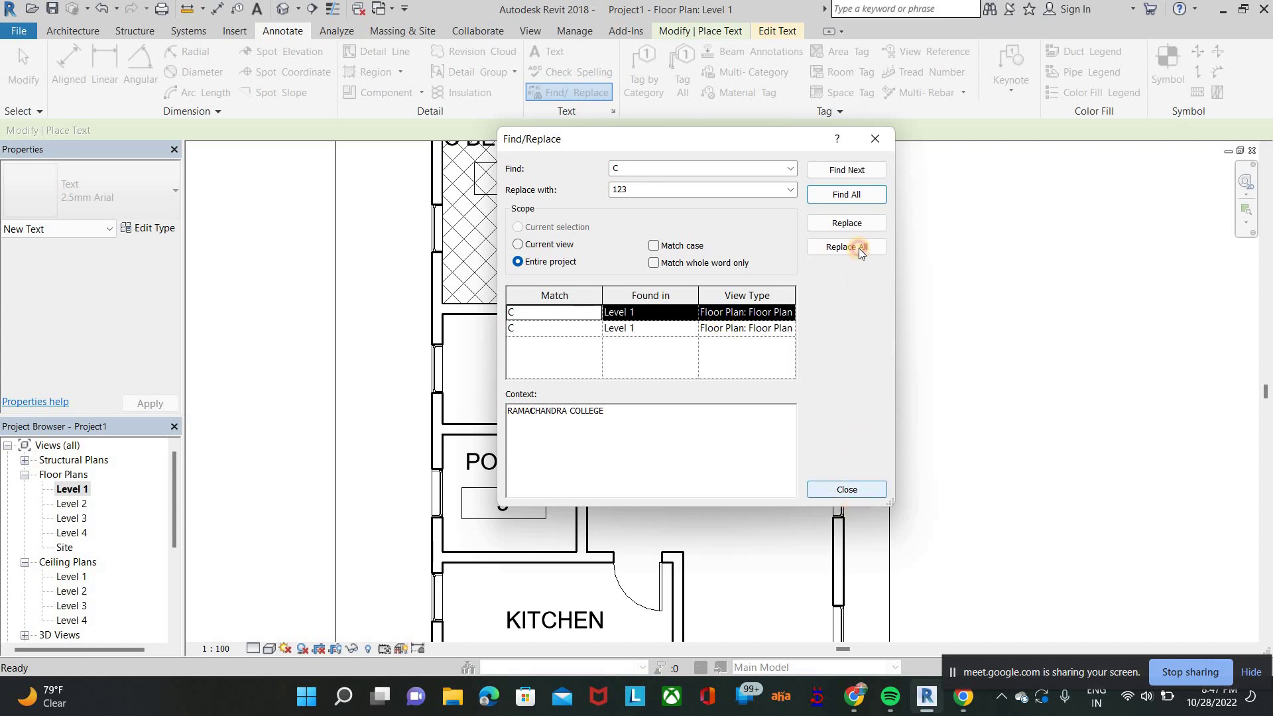
left_click(752, 349)
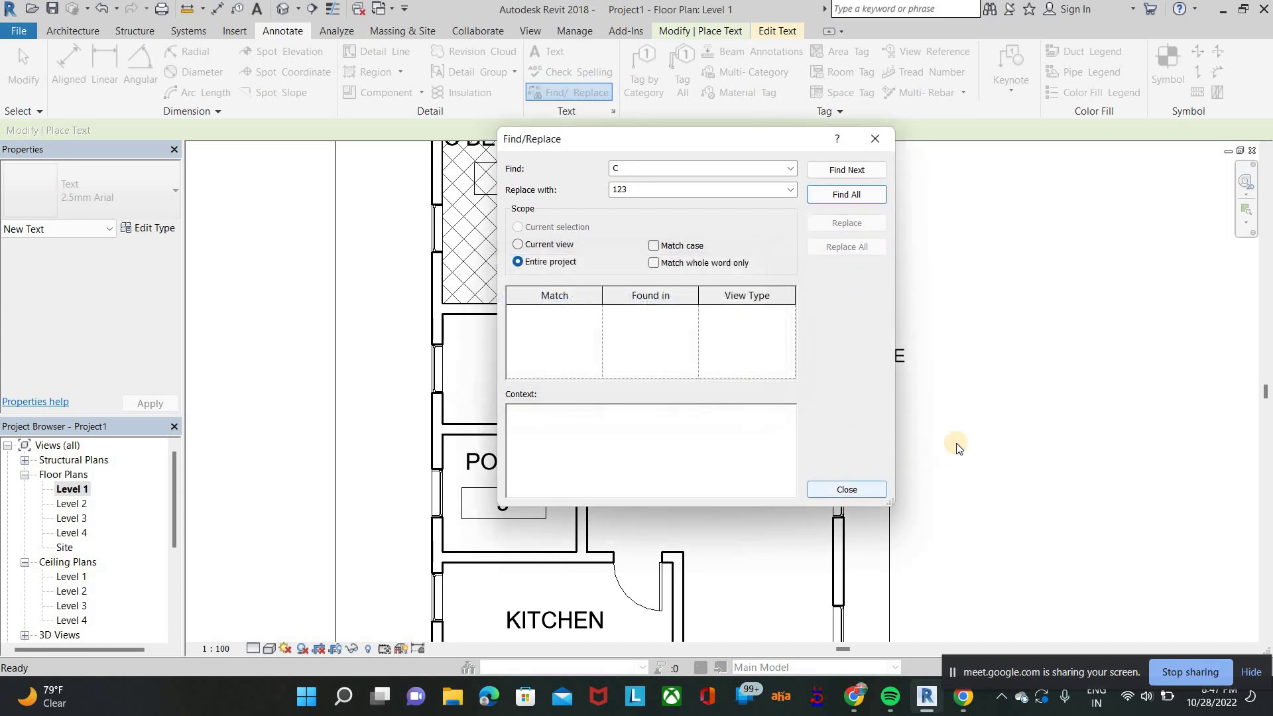
Step: Undo the replacement so the note reads RAMACHANDRA COLLEGE again
key("Escape")
key("Escape")
scroll(710, 335, "up", 2)
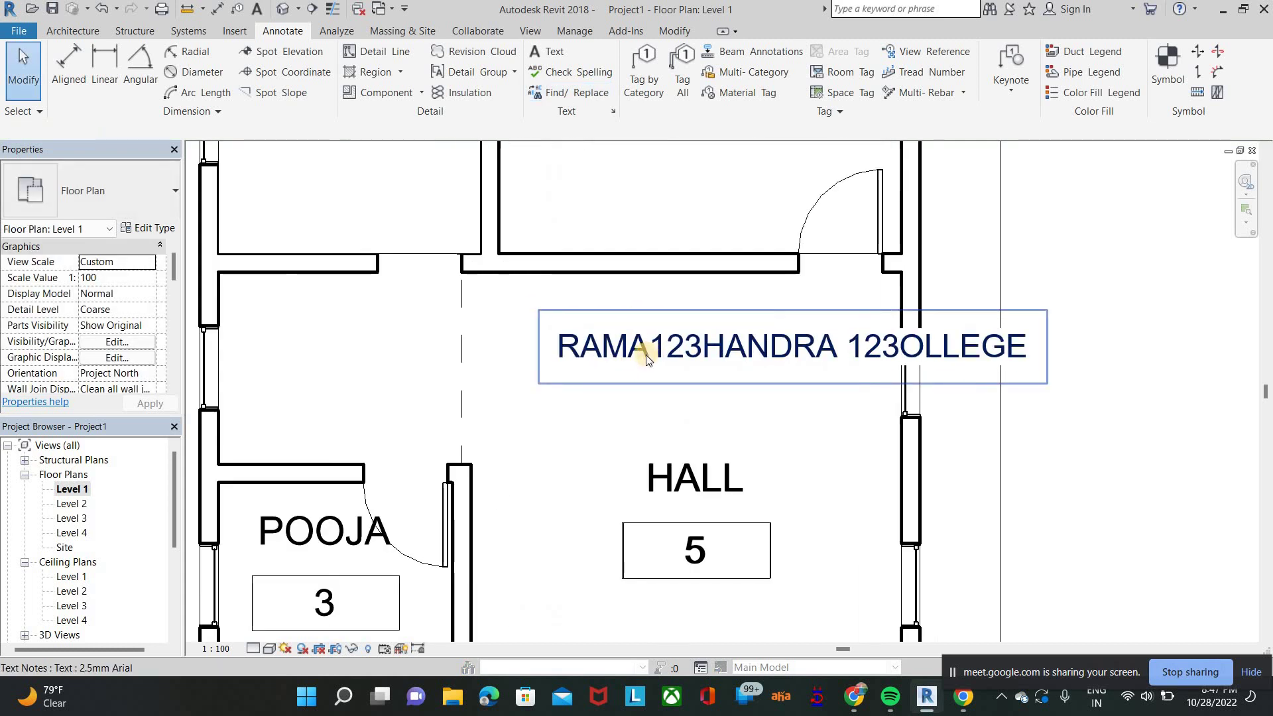
scroll(646, 359, "up", 2)
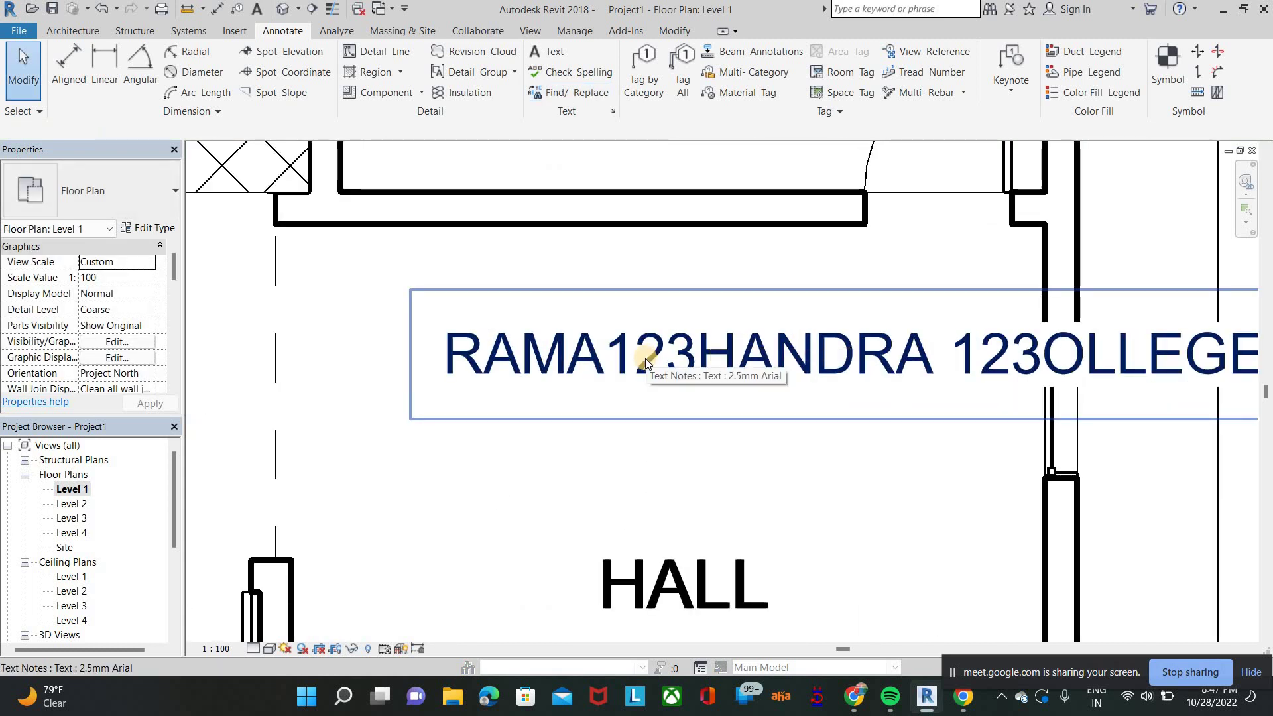
scroll(646, 358, "down", 2)
scroll(646, 356, "down", 3)
key("ctrl+z")
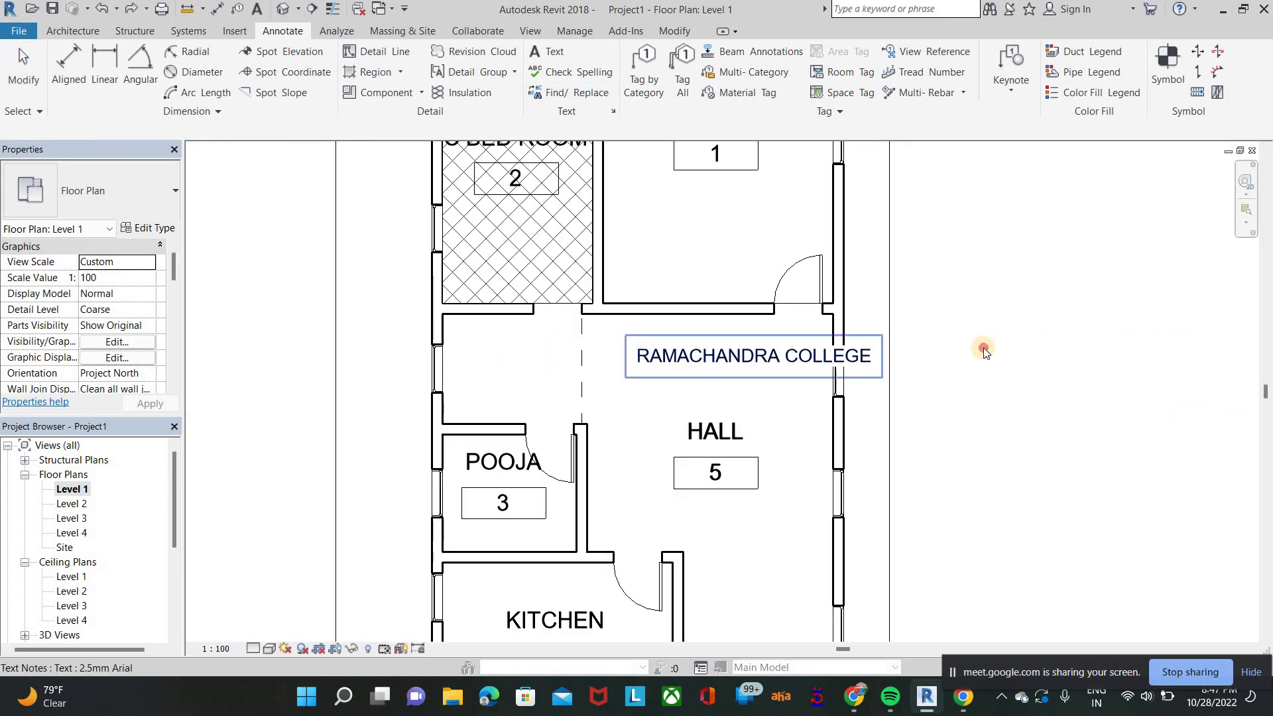
left_click(983, 349)
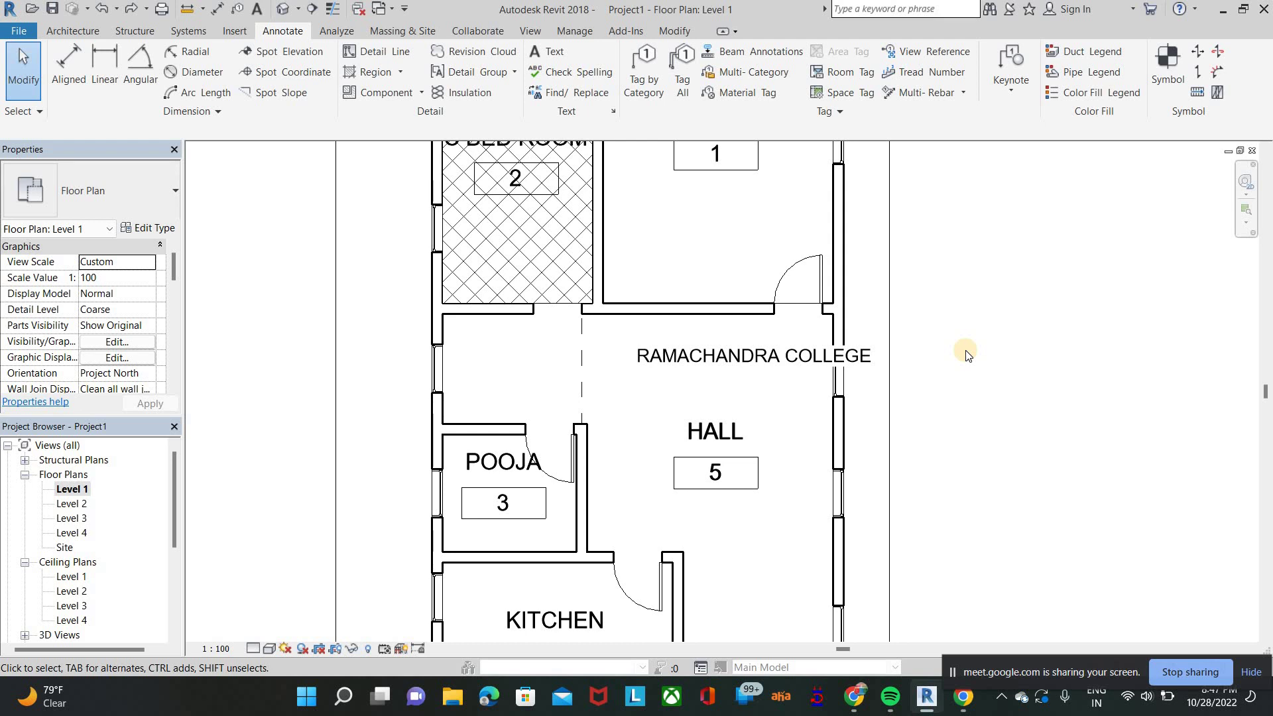
double_click(767, 358)
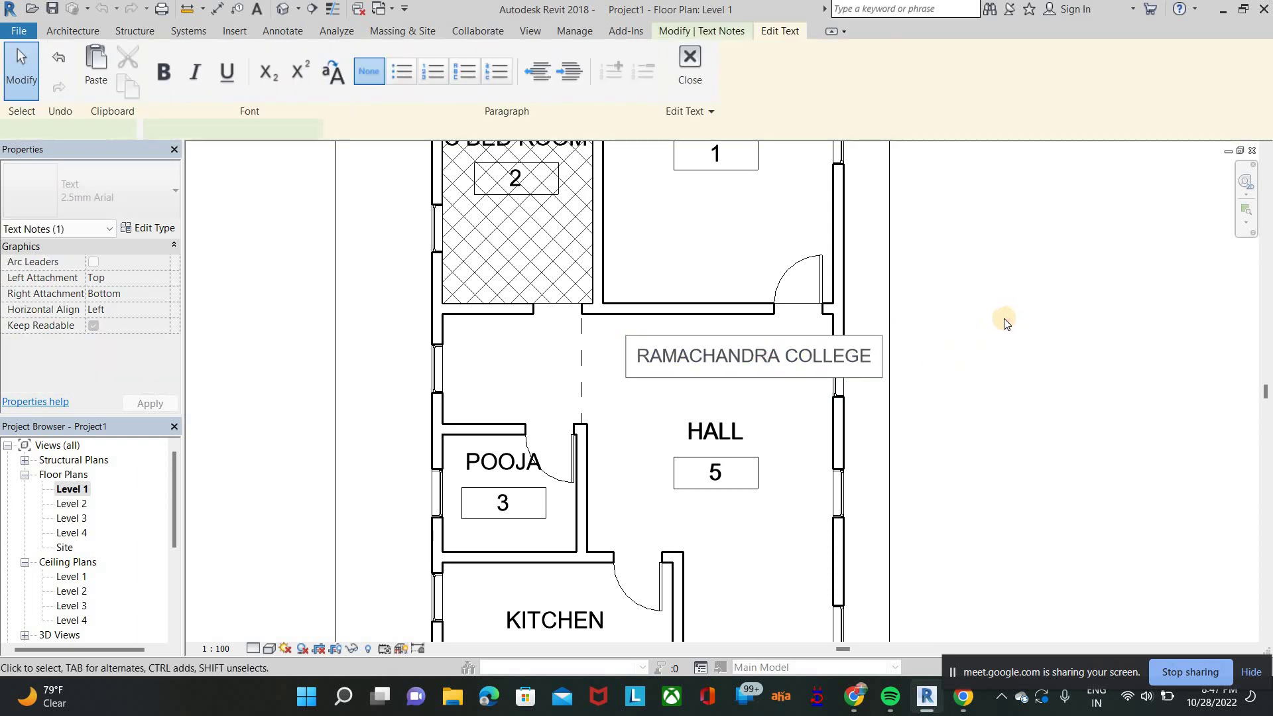
left_click(1004, 323)
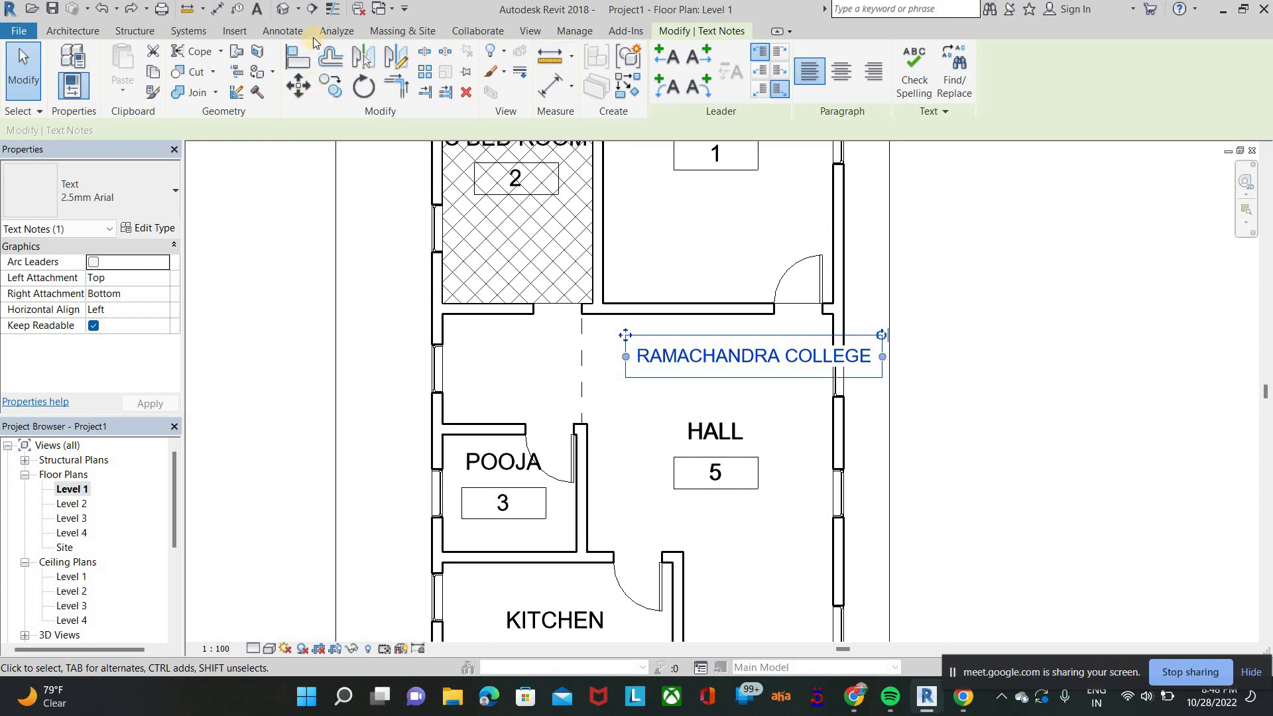
left_click(284, 31)
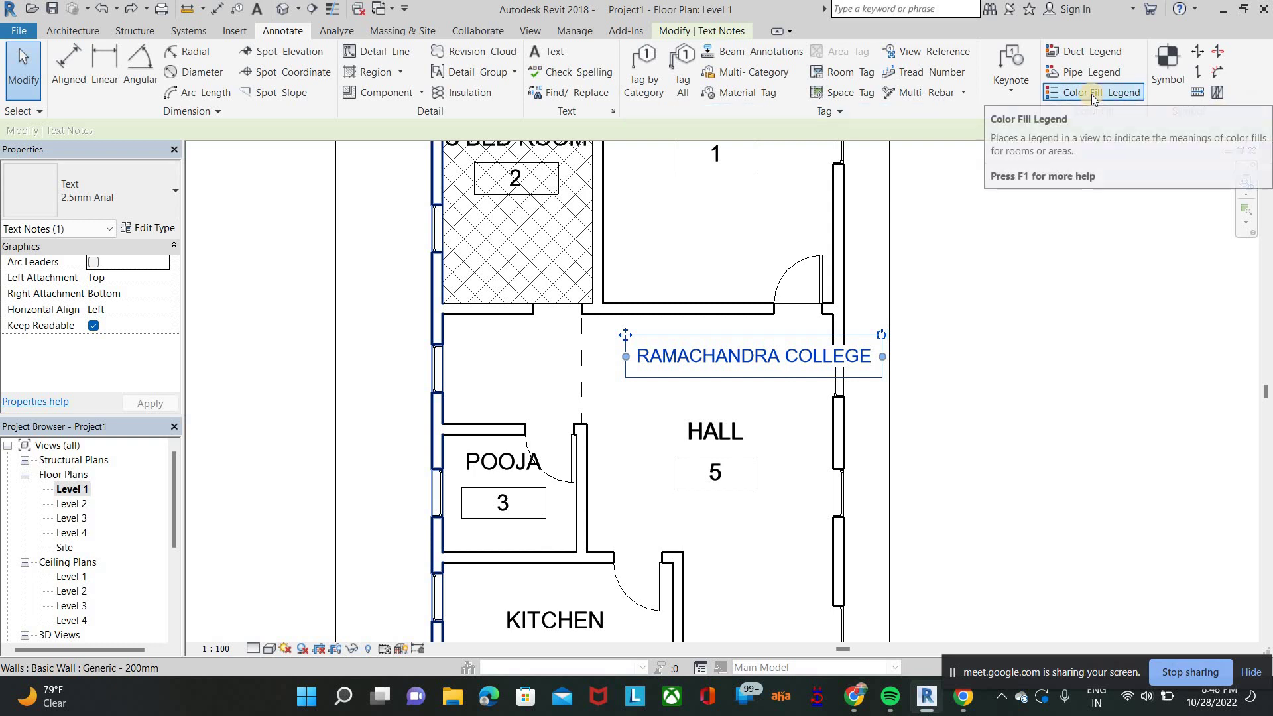
Step: Place a colour fill legend beside the plan and set its scheme to colour by Number
middle_click_drag(946, 244, 470, 287)
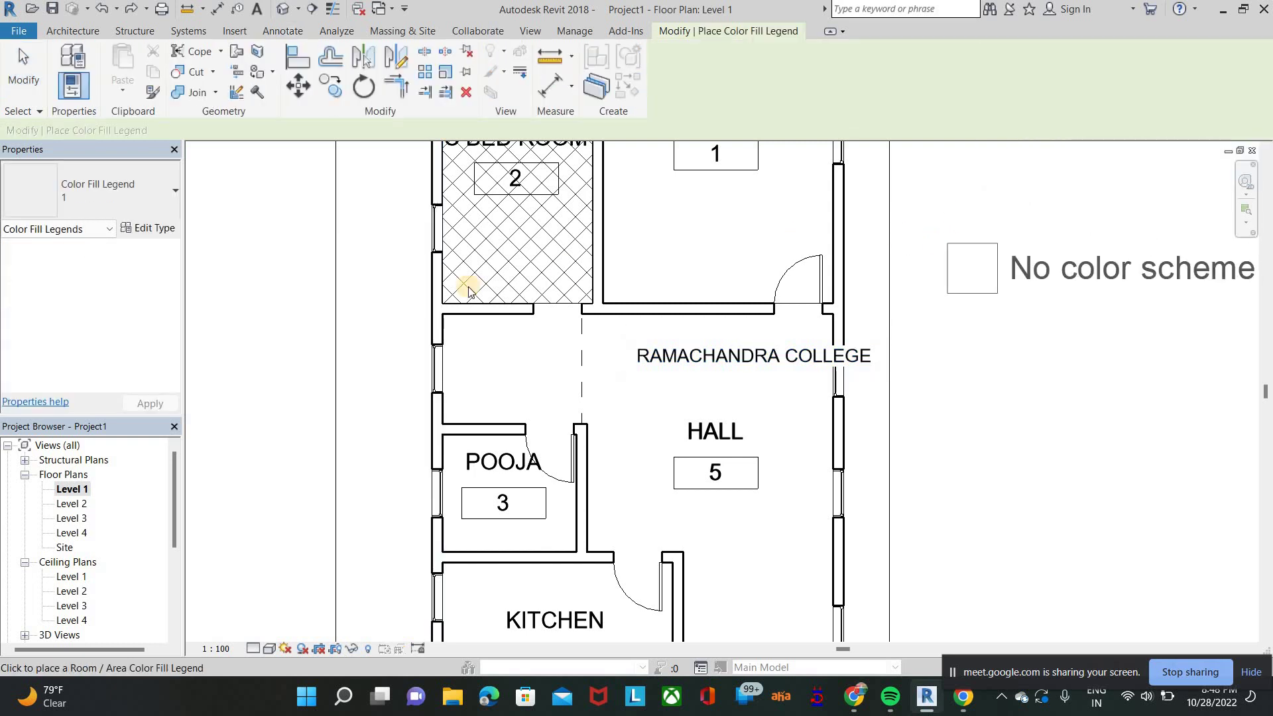
left_click(638, 340)
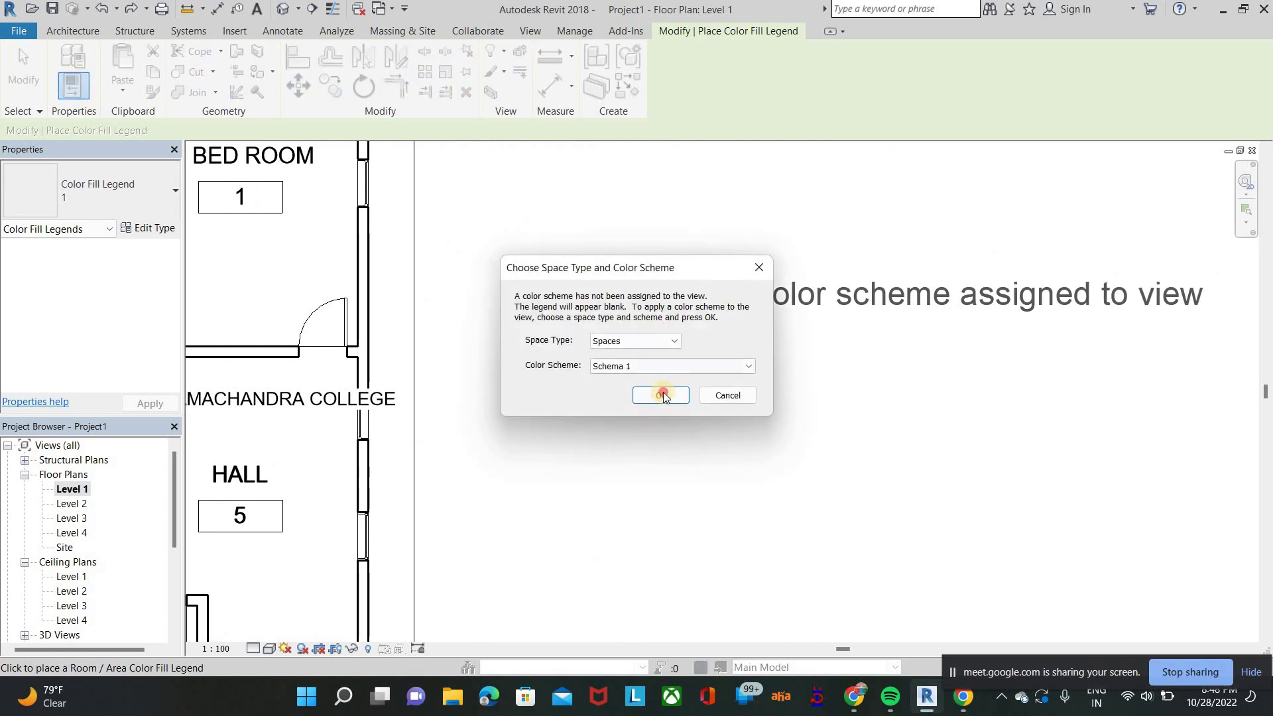
left_click(661, 394)
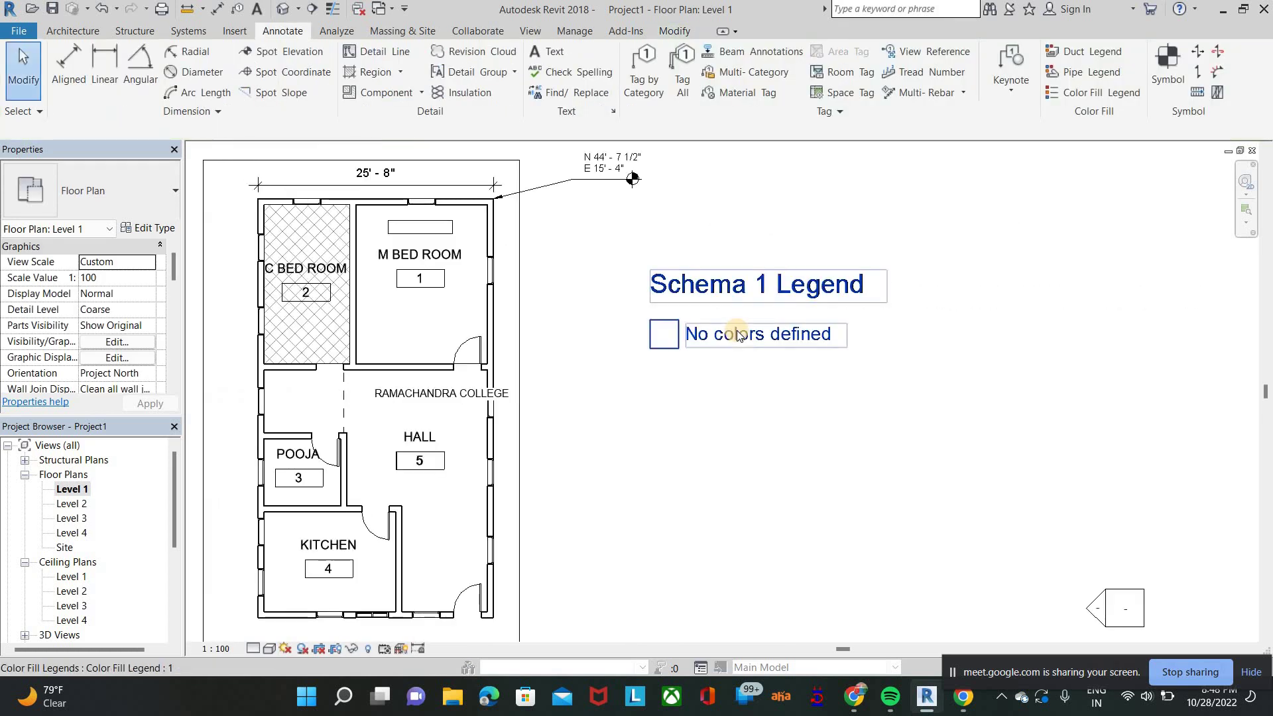
left_click(737, 334)
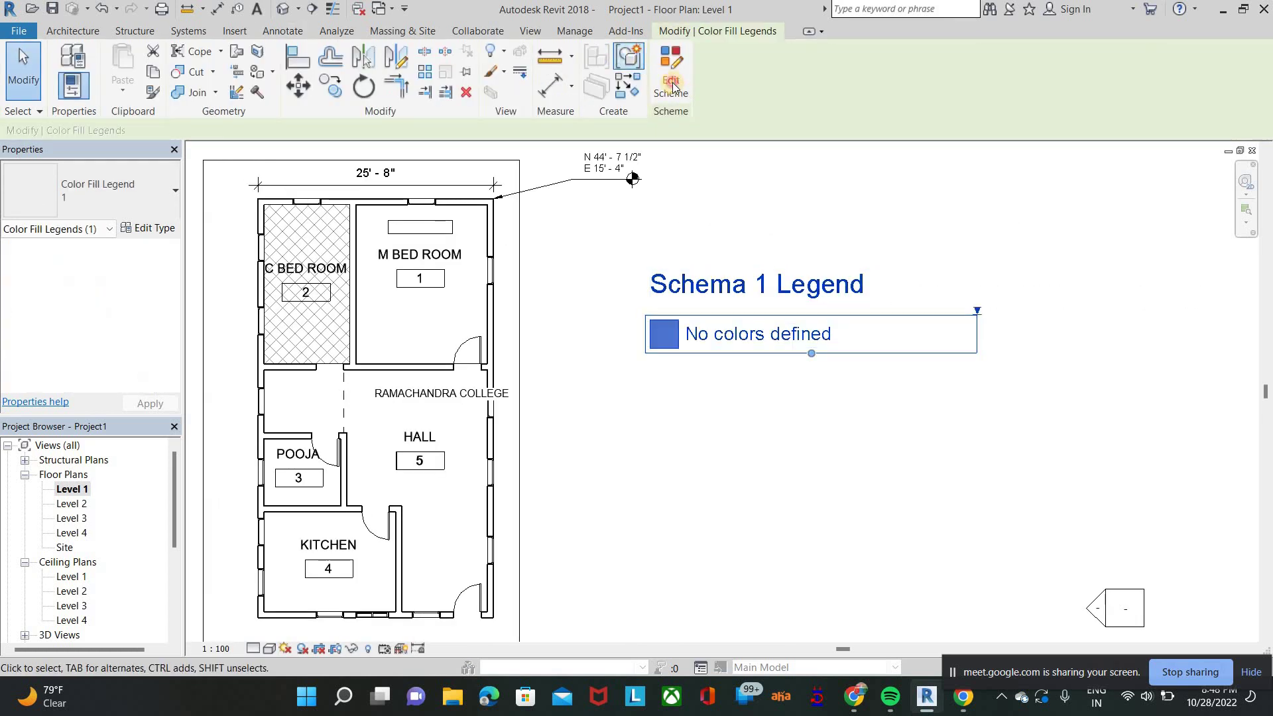
left_click(671, 85)
left_click(666, 186)
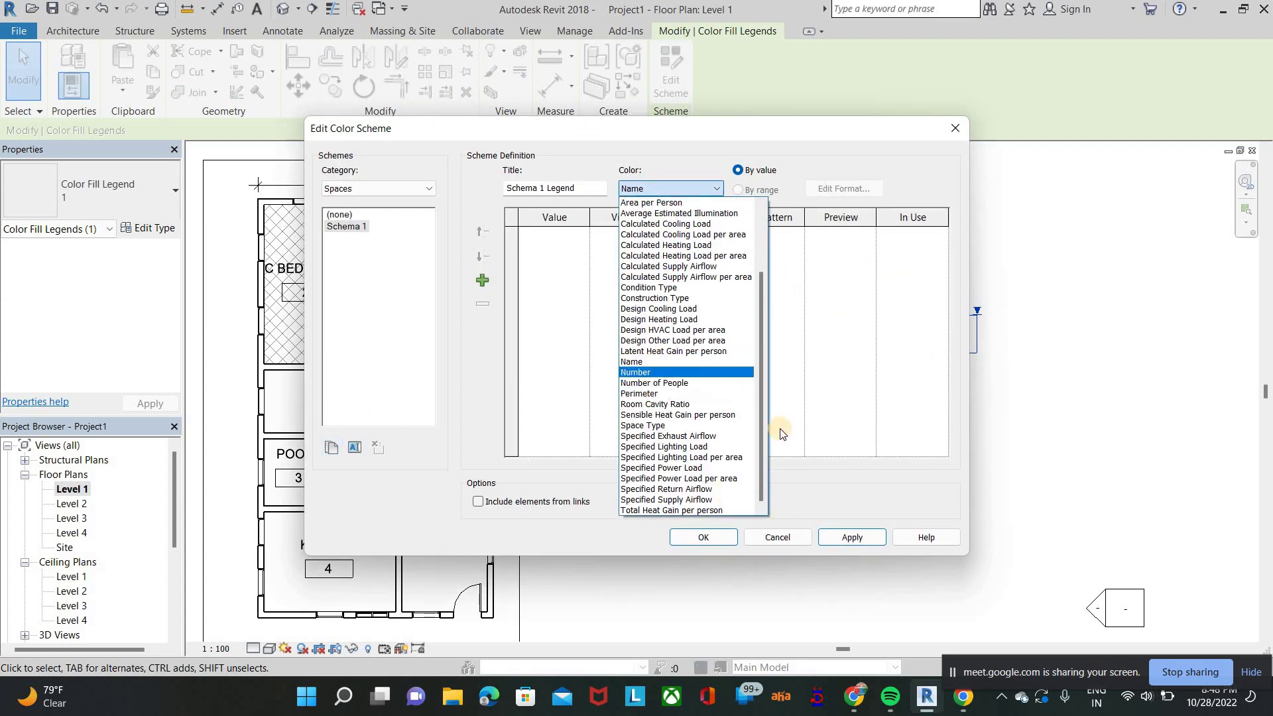
left_click(683, 372)
key("Return")
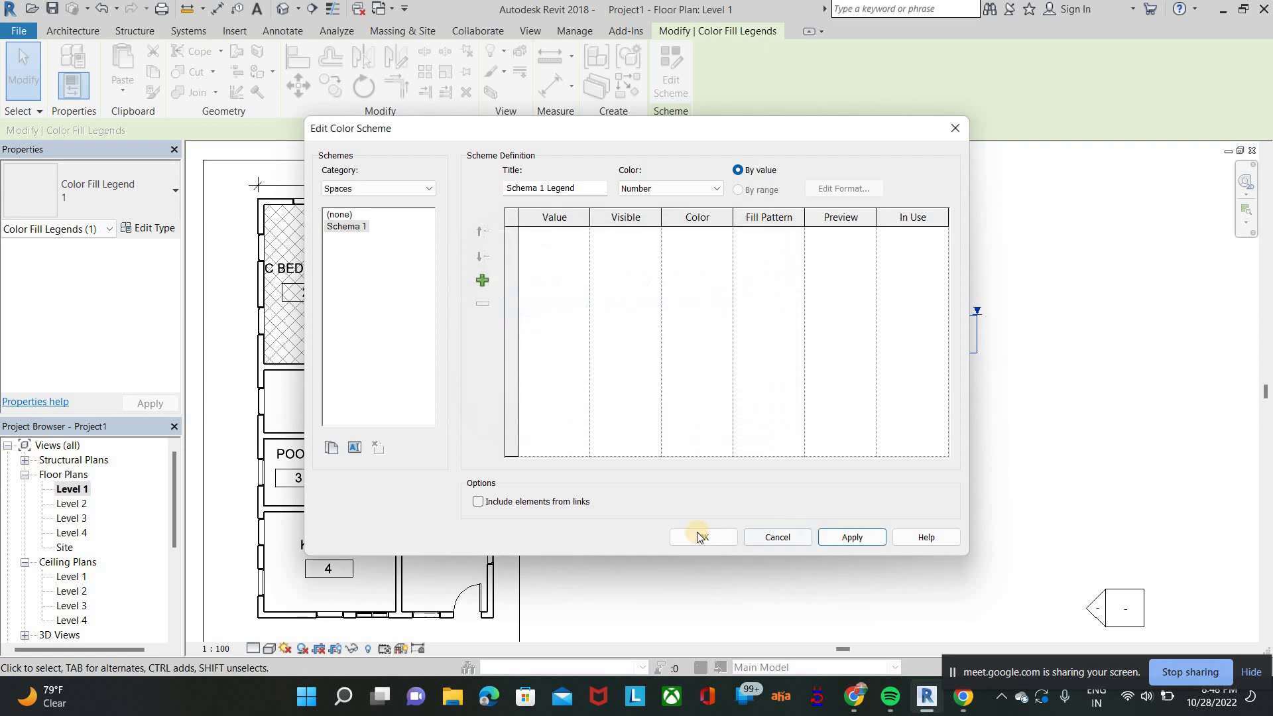
left_click(702, 537)
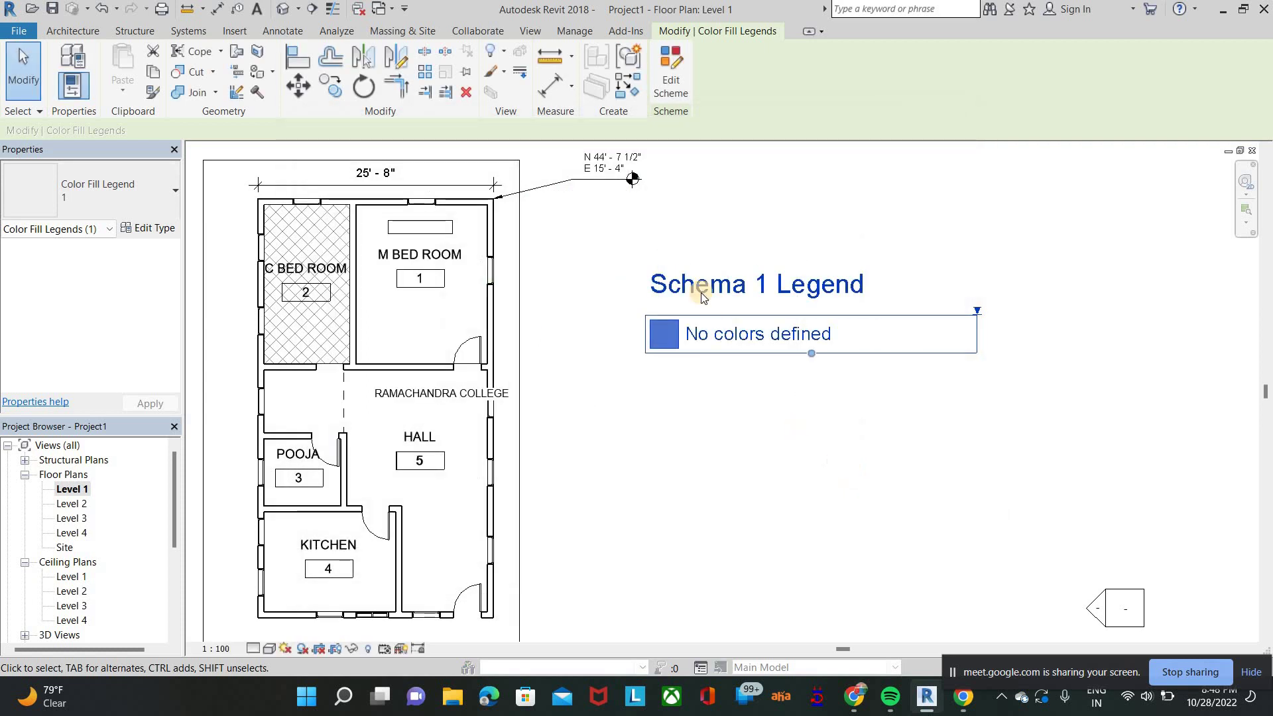
left_click(850, 467)
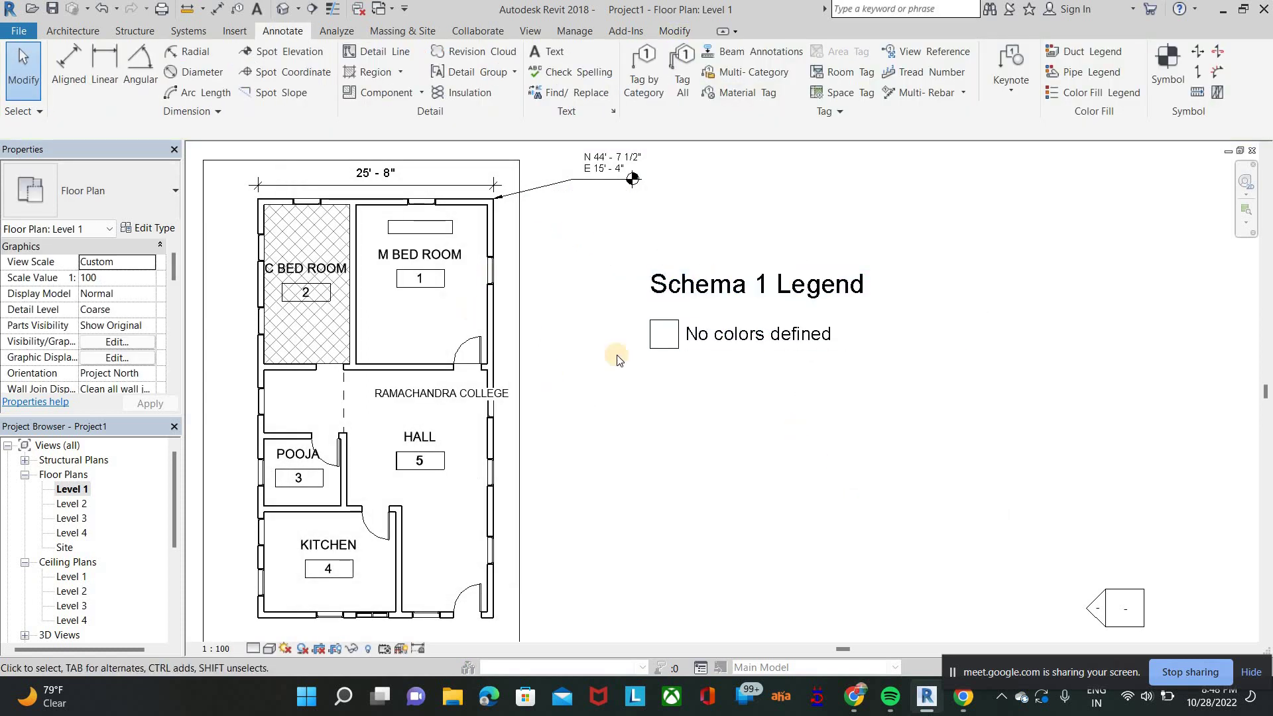
Step: Switch the legend's scheme to Rooms by Name and place the Room Legend beside the plan
left_click(663, 333)
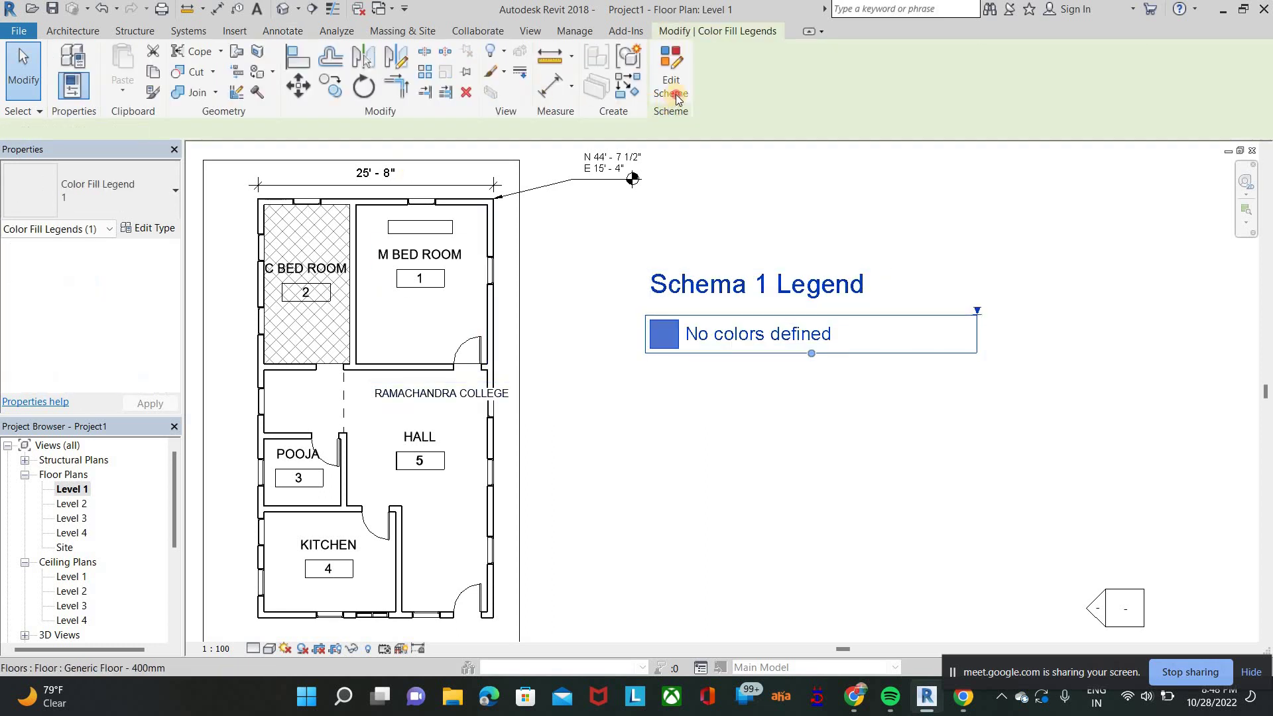
left_click(671, 73)
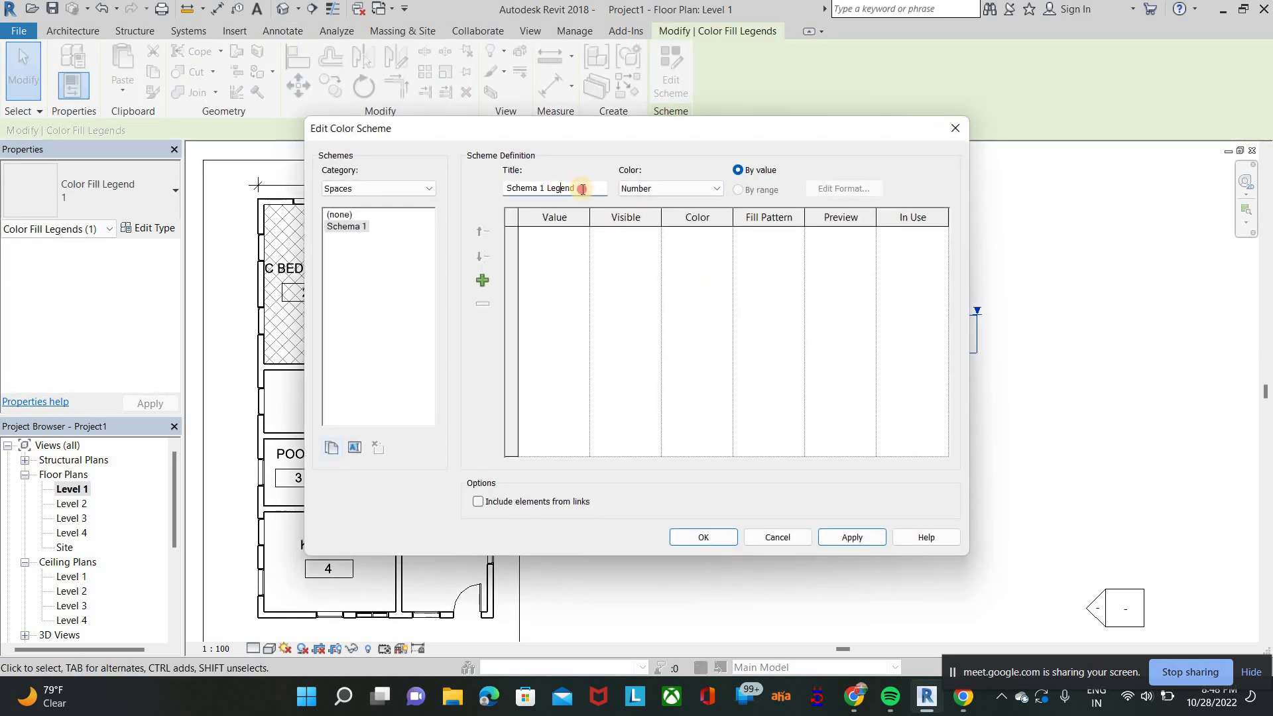
left_click(697, 189)
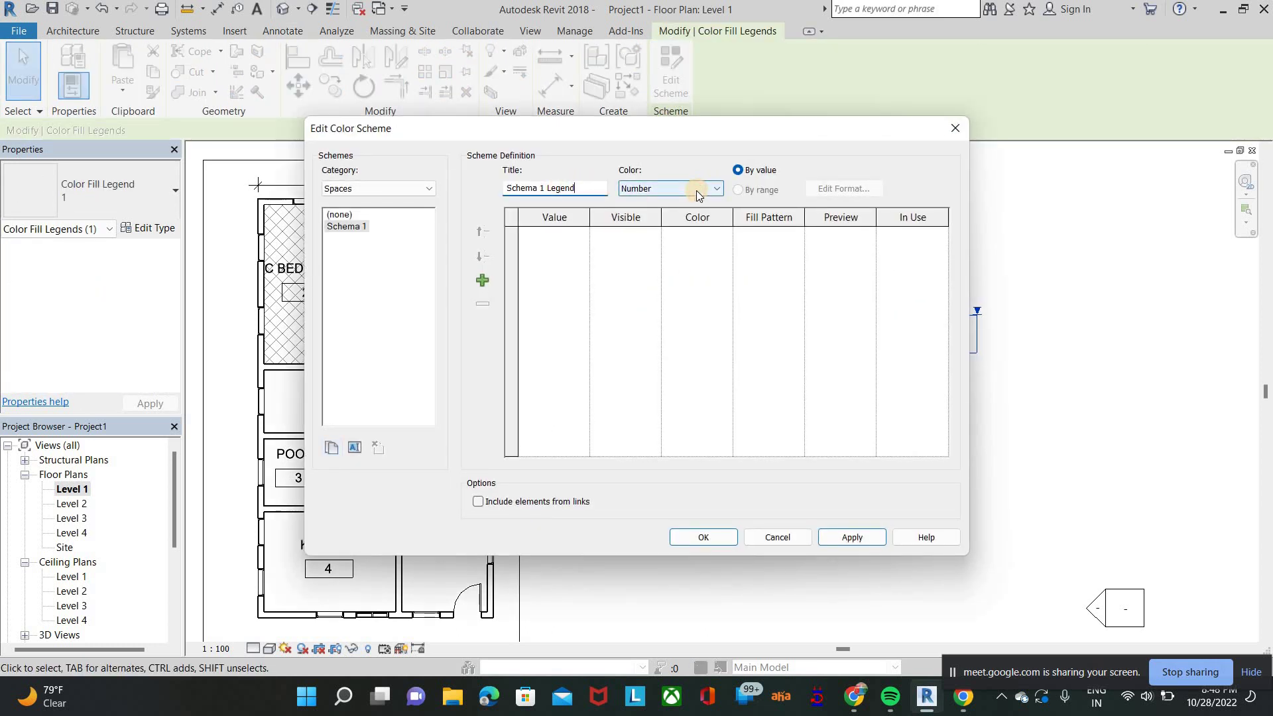
left_click(375, 188)
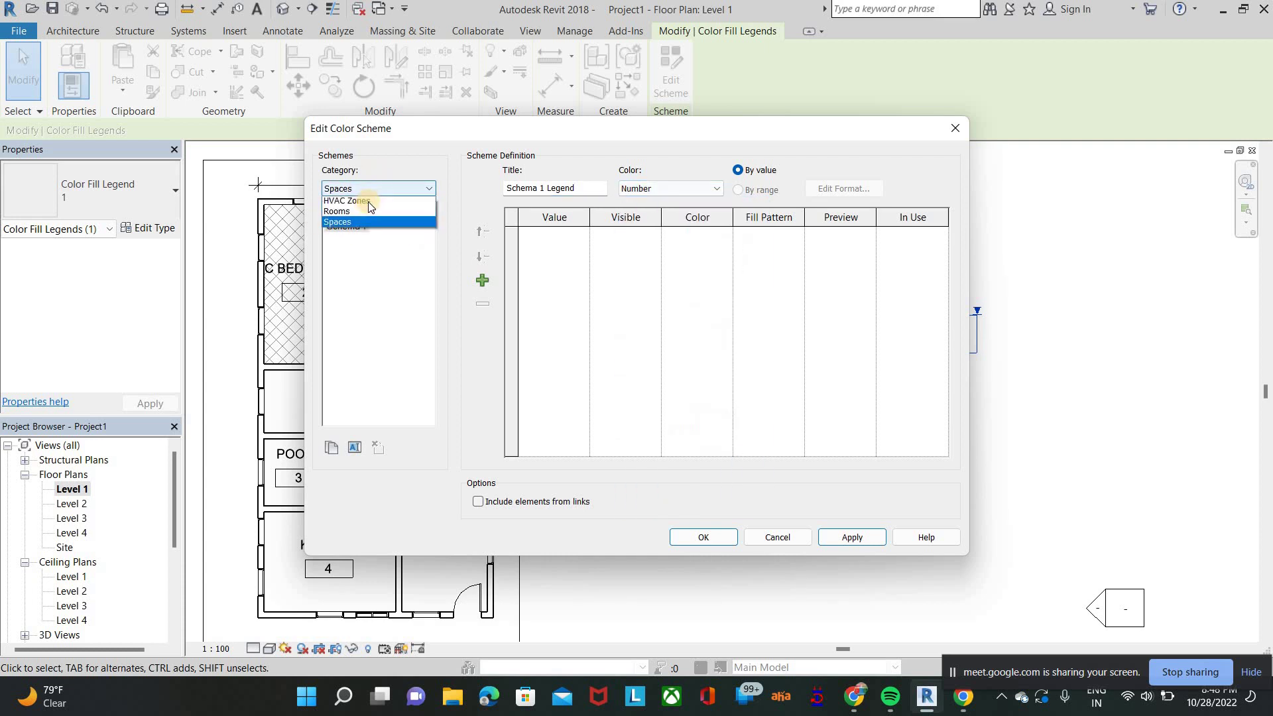
left_click(382, 212)
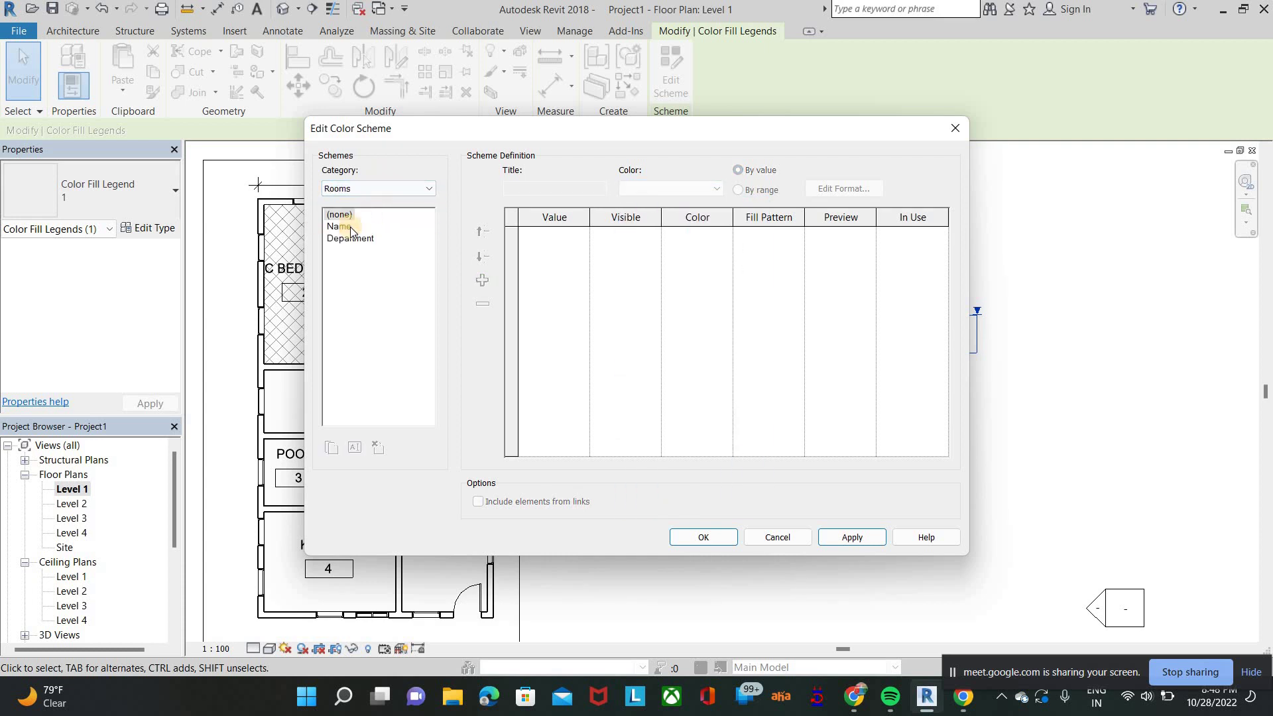
left_click(339, 226)
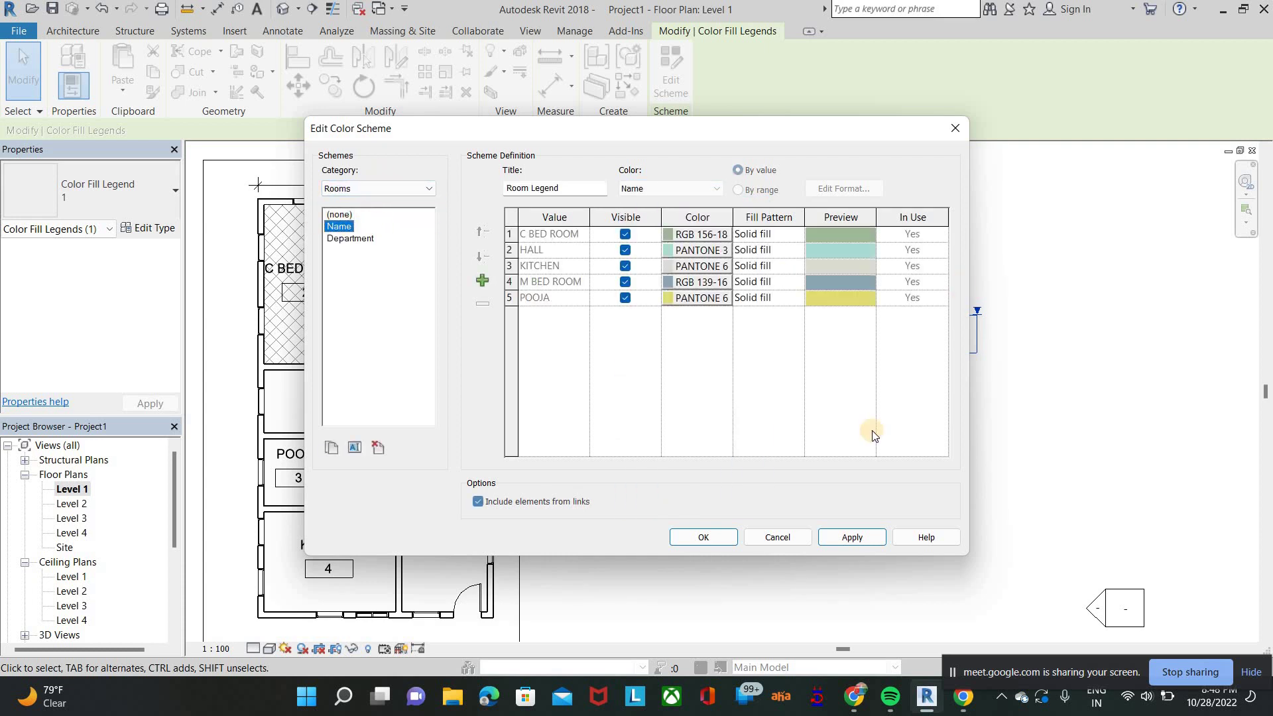
left_click(687, 543)
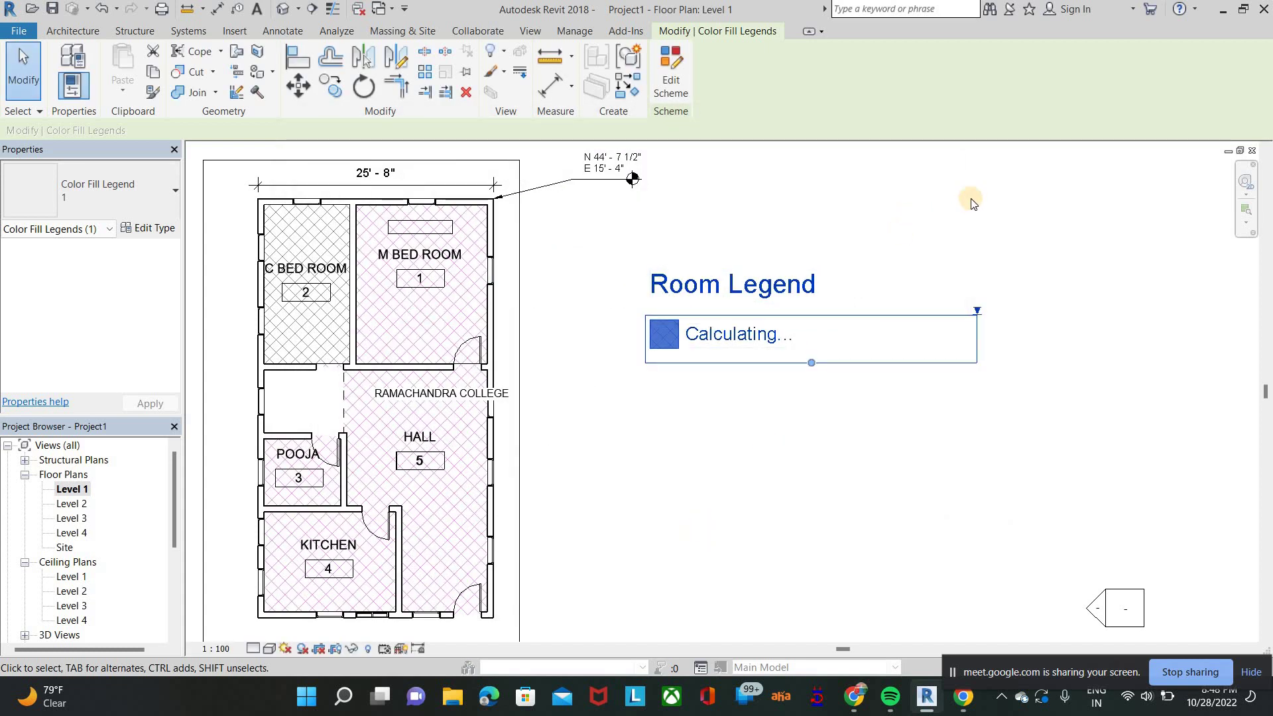
left_click(570, 400)
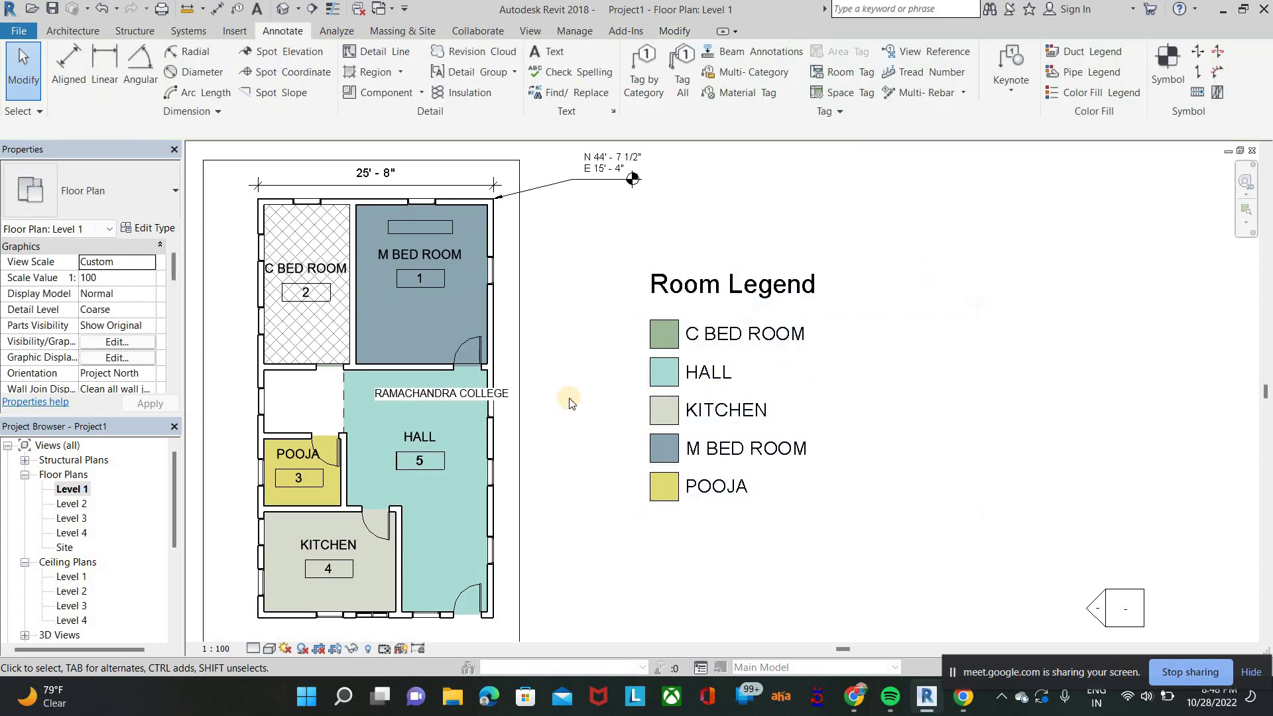
scroll(938, 270, "down", 1)
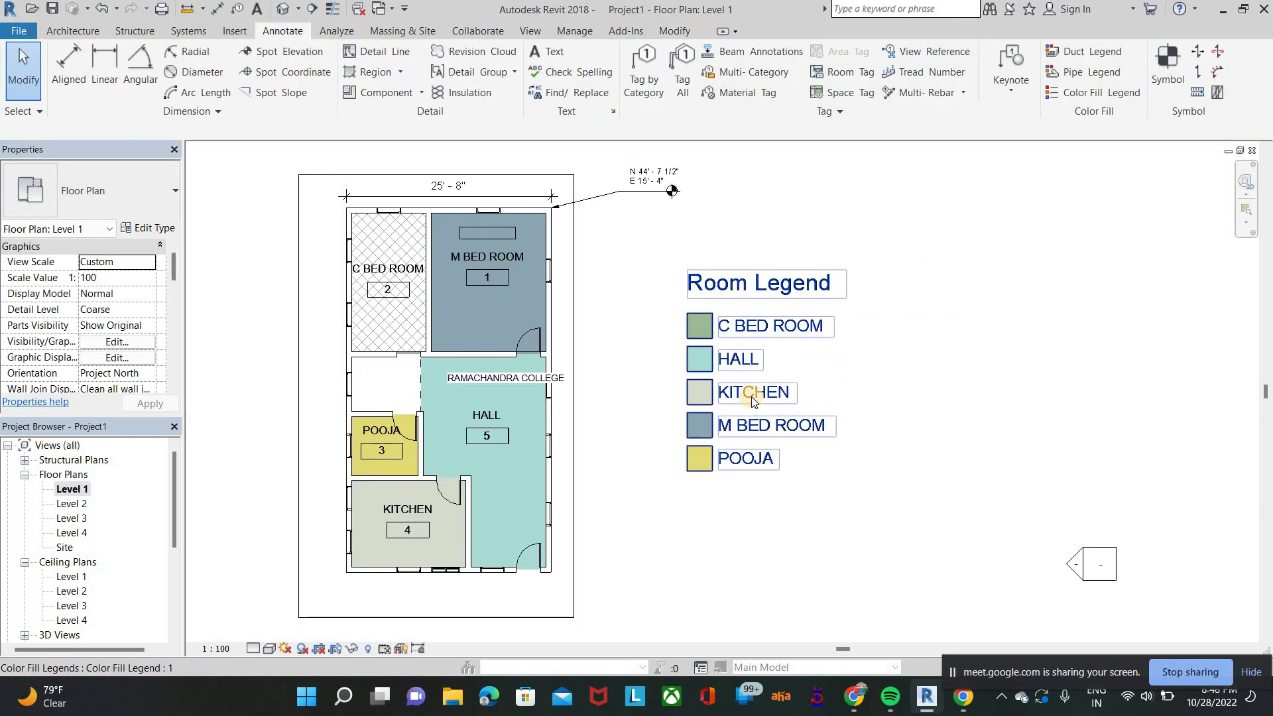
scroll(751, 397, "up", 1)
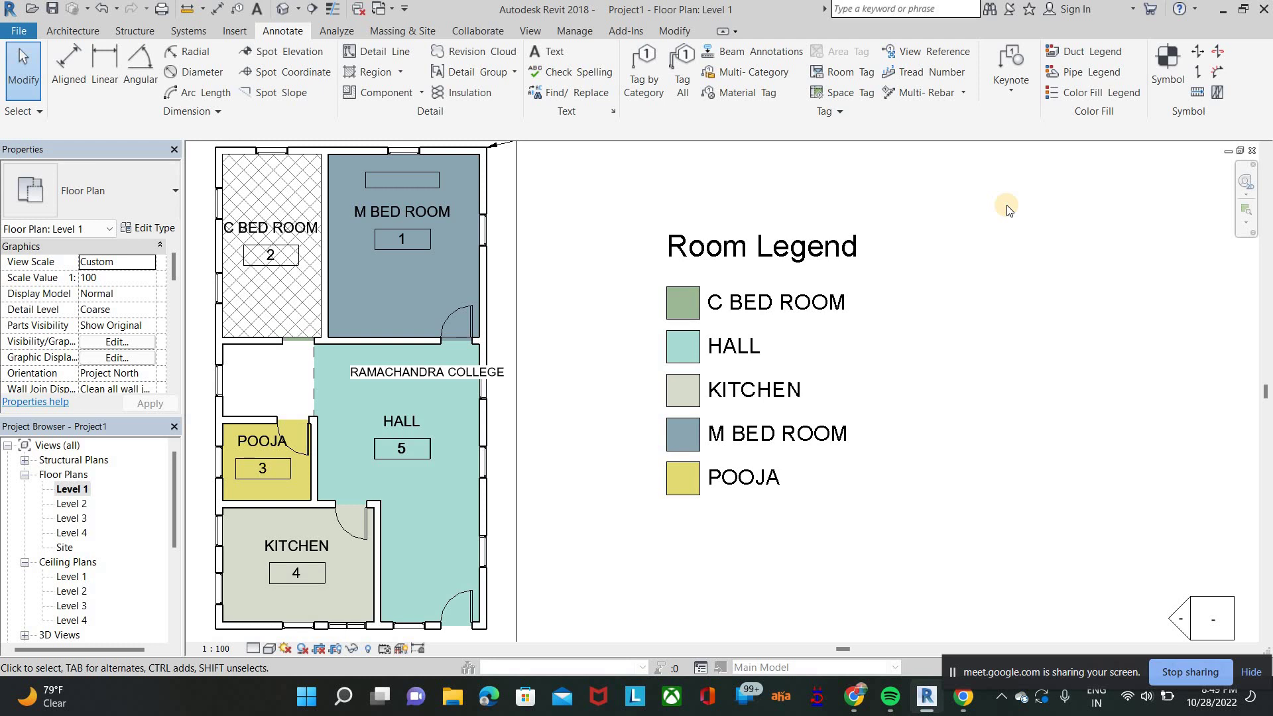
scroll(1007, 180, "up", 1)
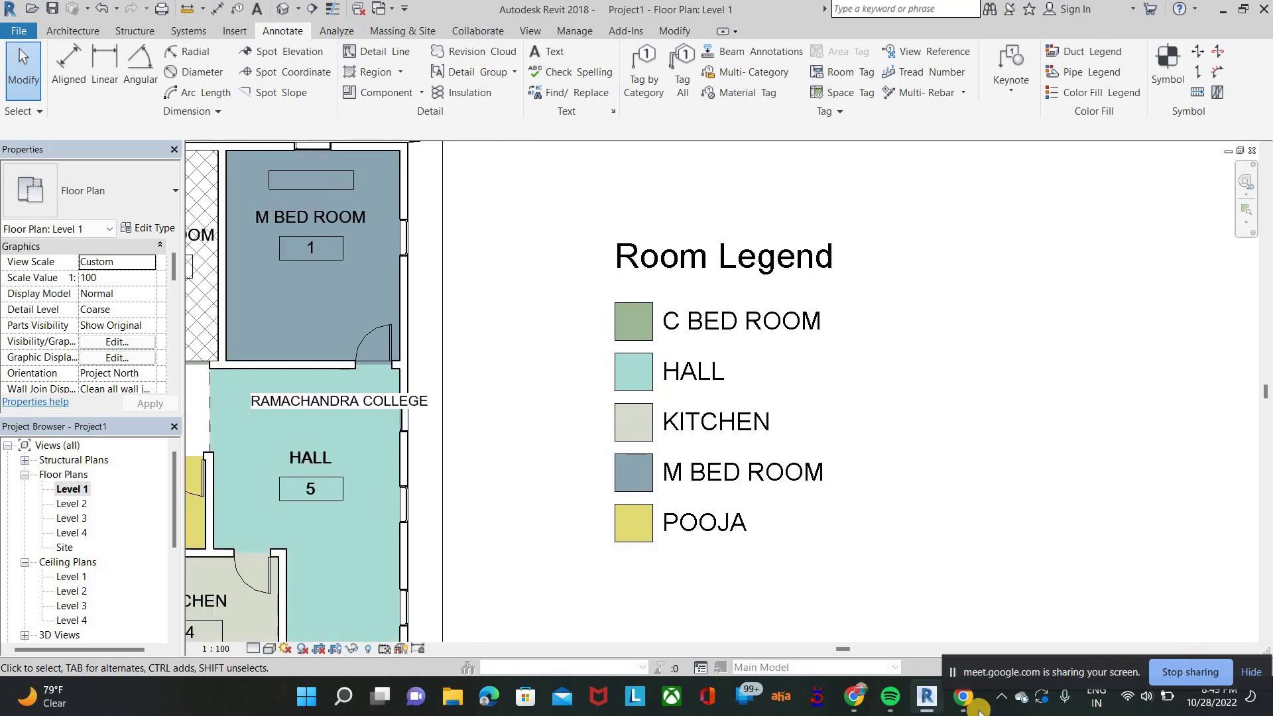
Step: Switch to the Google Meet call in Chrome and scroll through the participant list
left_click(854, 694)
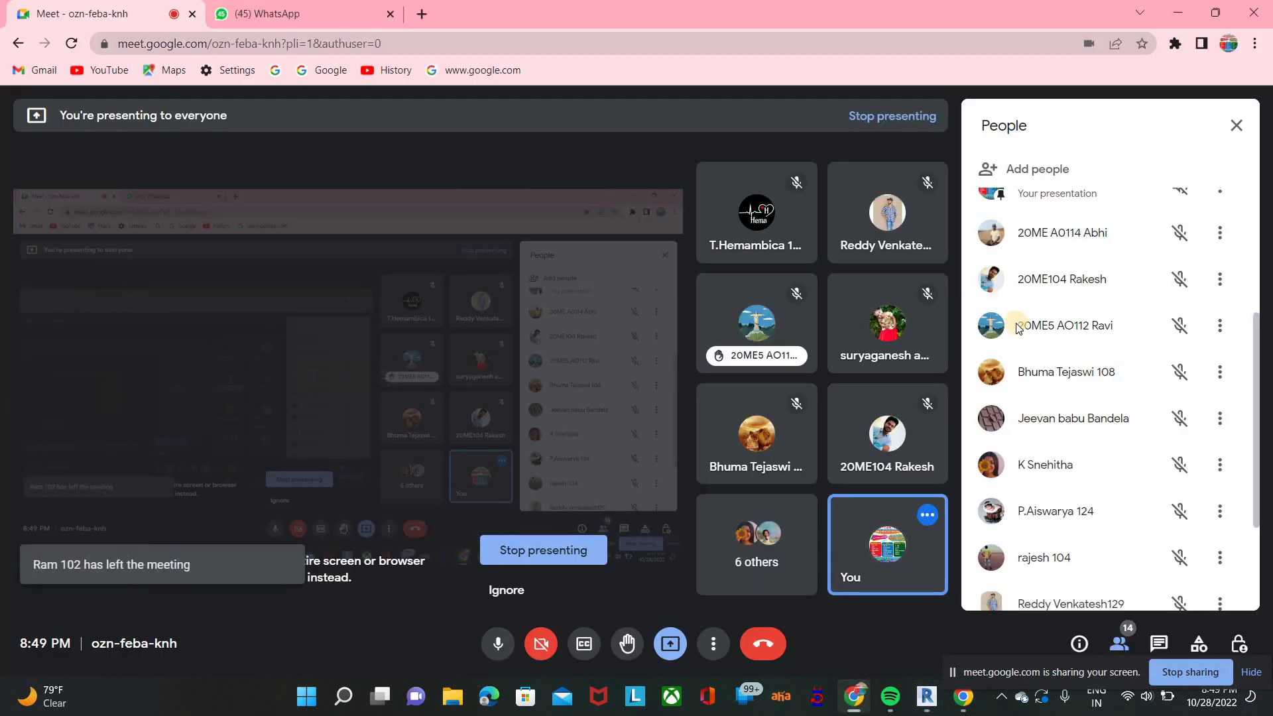
scroll(981, 391, "down", 3)
mouse_move(935, 389)
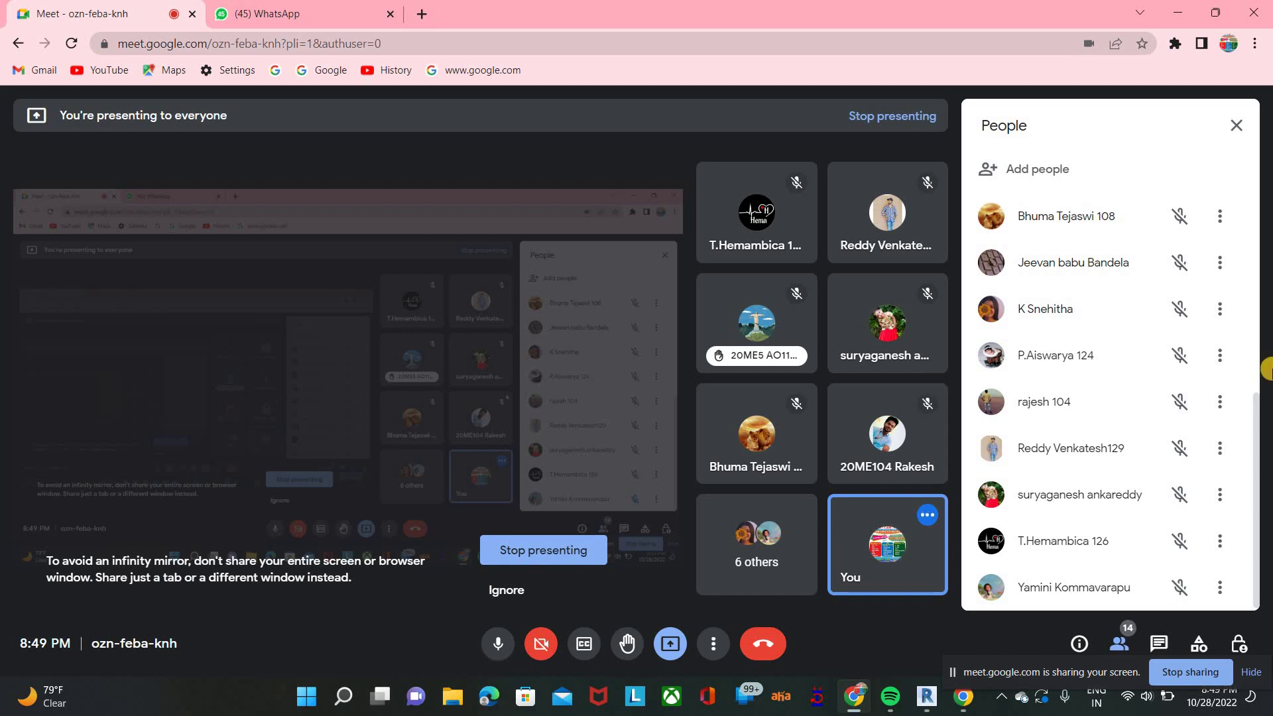
scroll(1145, 320, "up", 3)
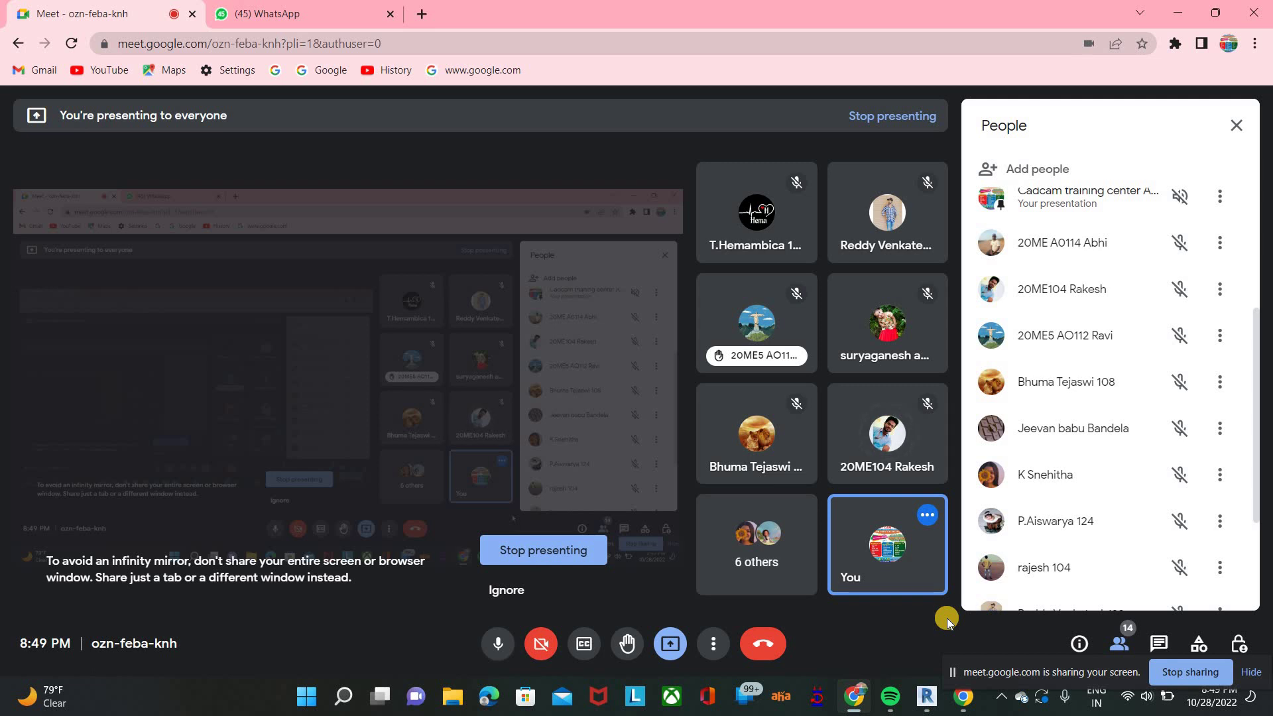
Step: Return to Revit and reposition the Level 1 floor plan in the view
left_click(933, 696)
left_click(1017, 377)
scroll(1016, 419, "down", 2)
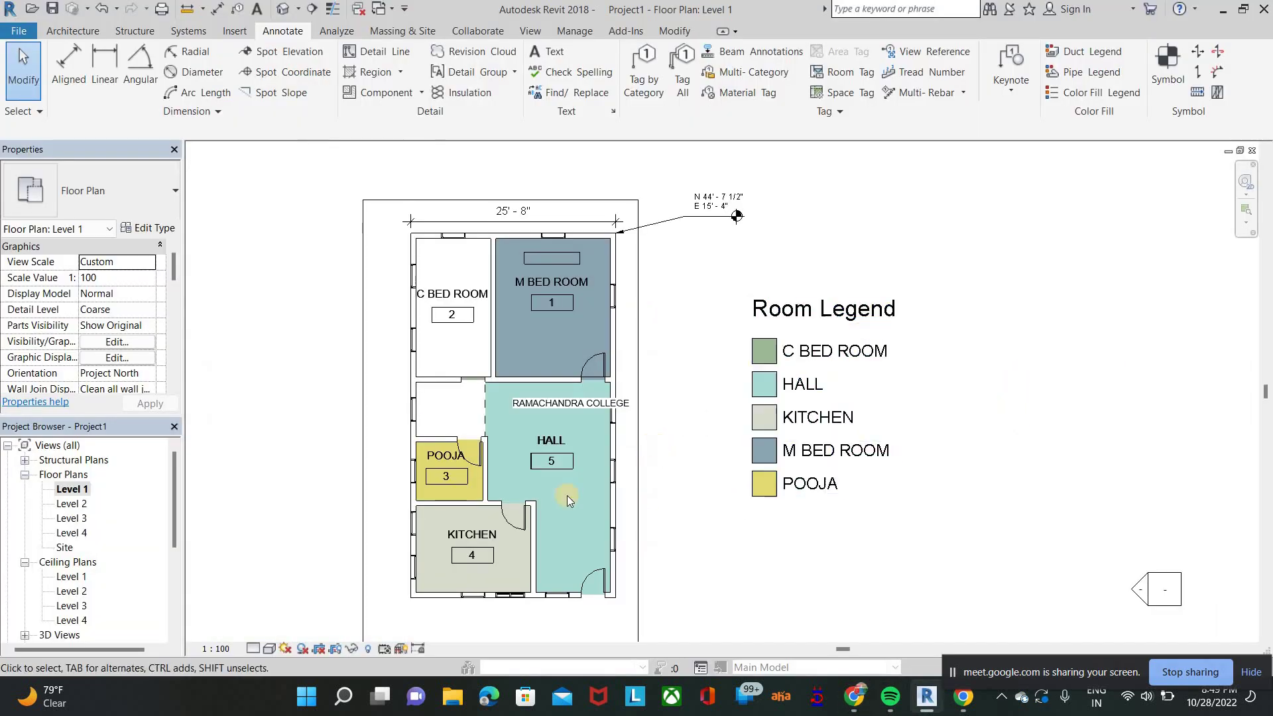
middle_click_drag(451, 386, 568, 338)
scroll(713, 223, "up", 1)
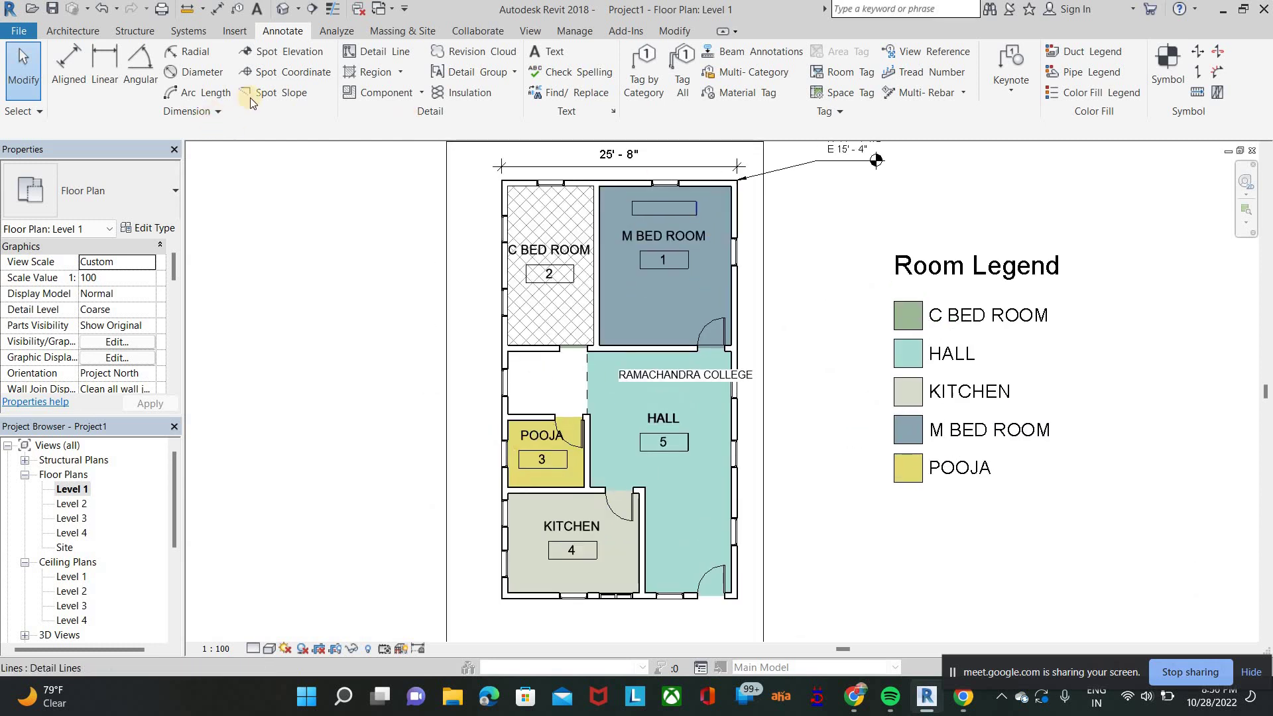
Step: Open the house's default 3D view, delete the roof, and orbit to look into the rooms
left_click(236, 34)
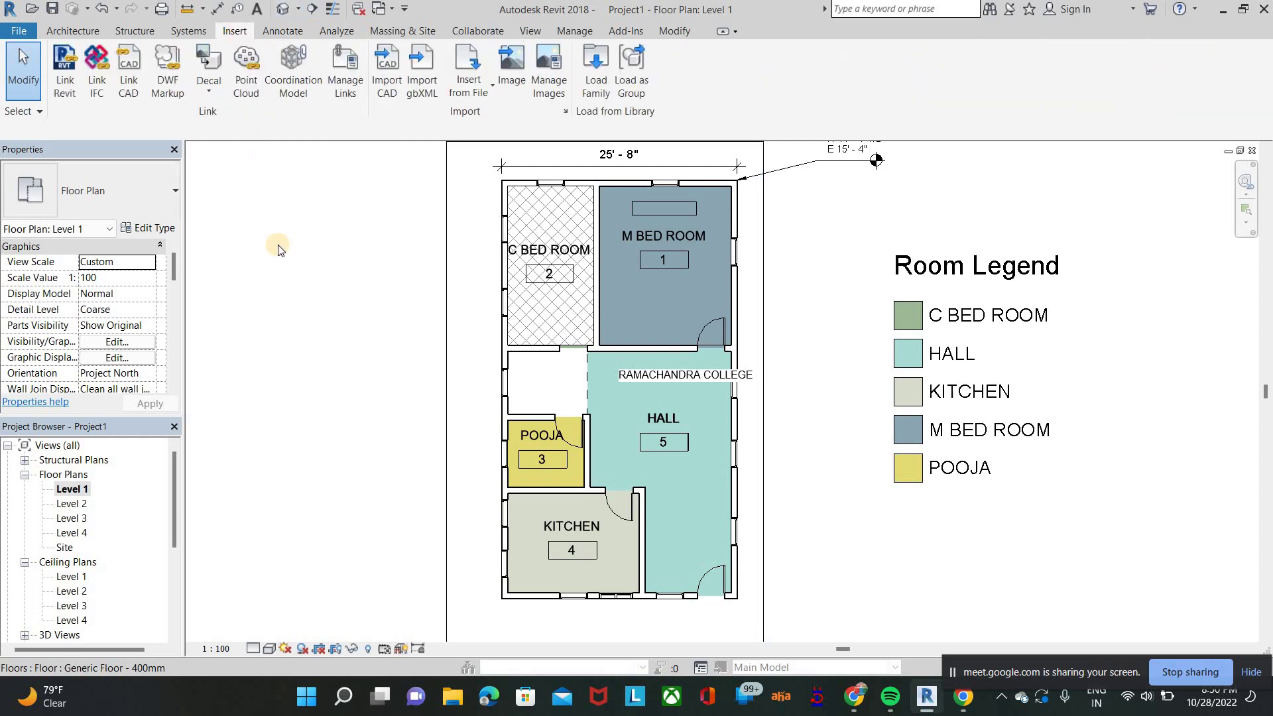
left_click(281, 10)
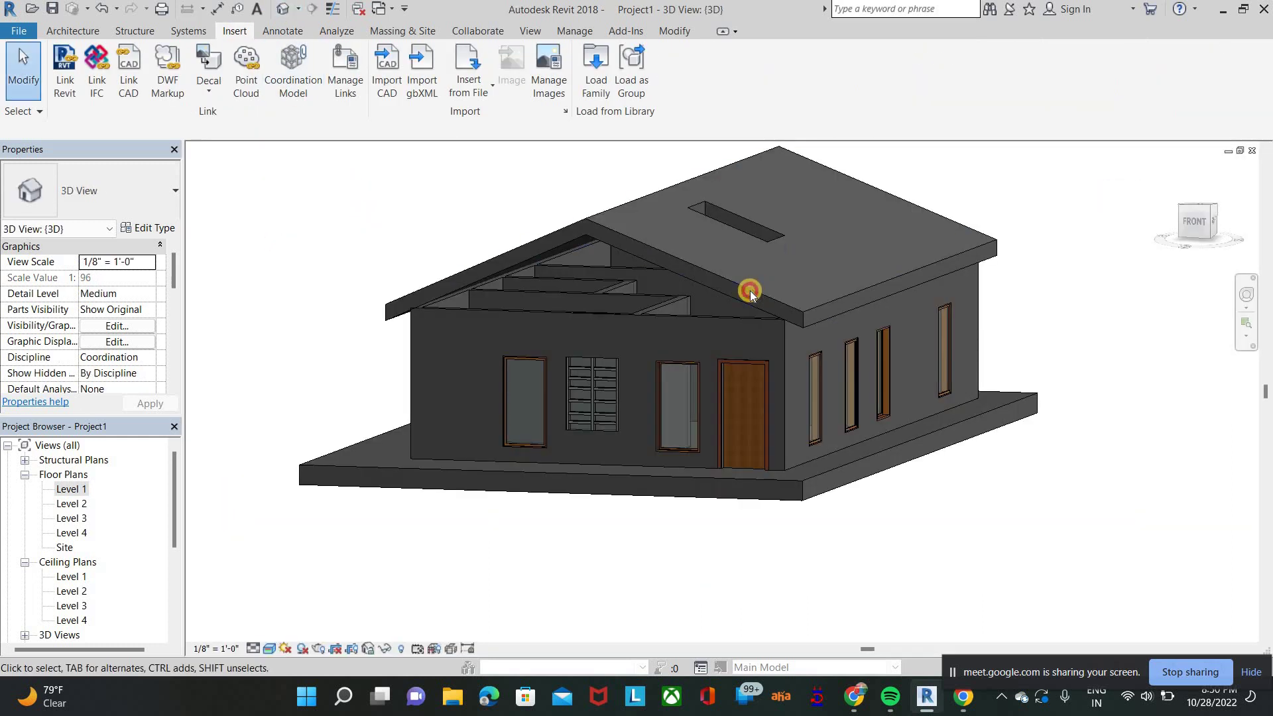
left_click(750, 292)
scroll(750, 292, "up", 1)
key("Delete")
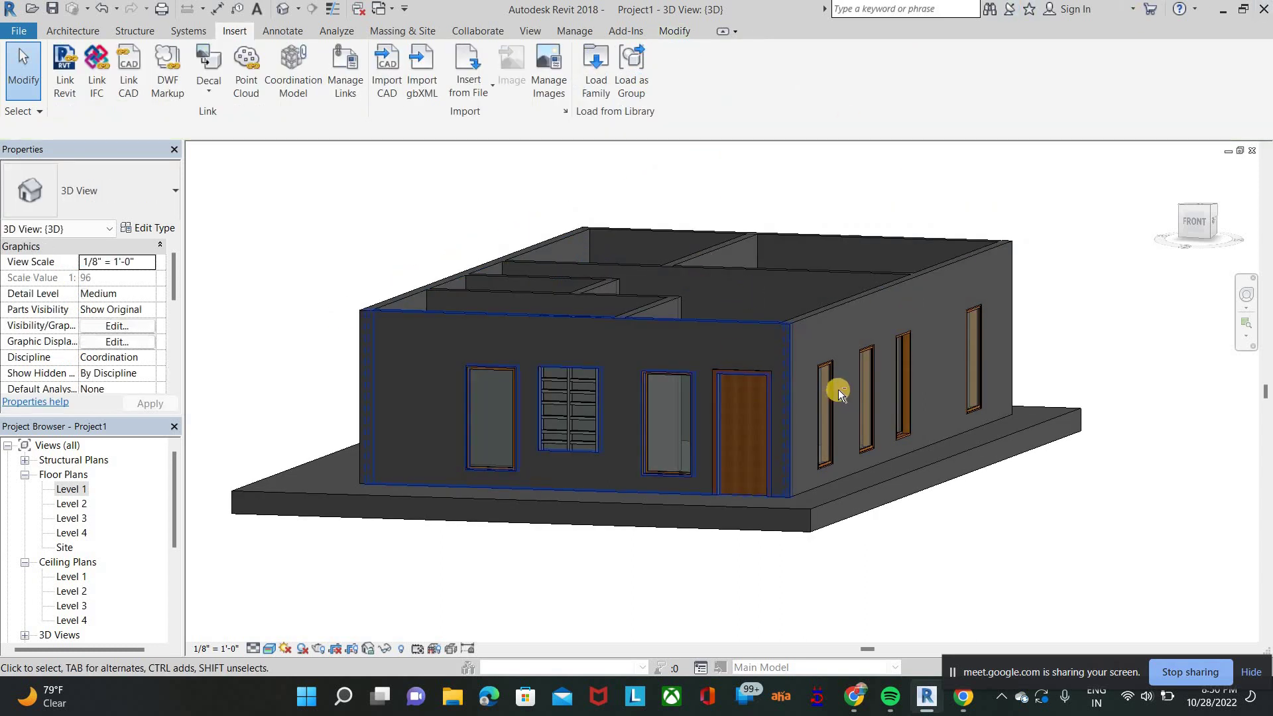
middle_click_drag(767, 494, 757, 414, "shift")
scroll(762, 319, "up", 5)
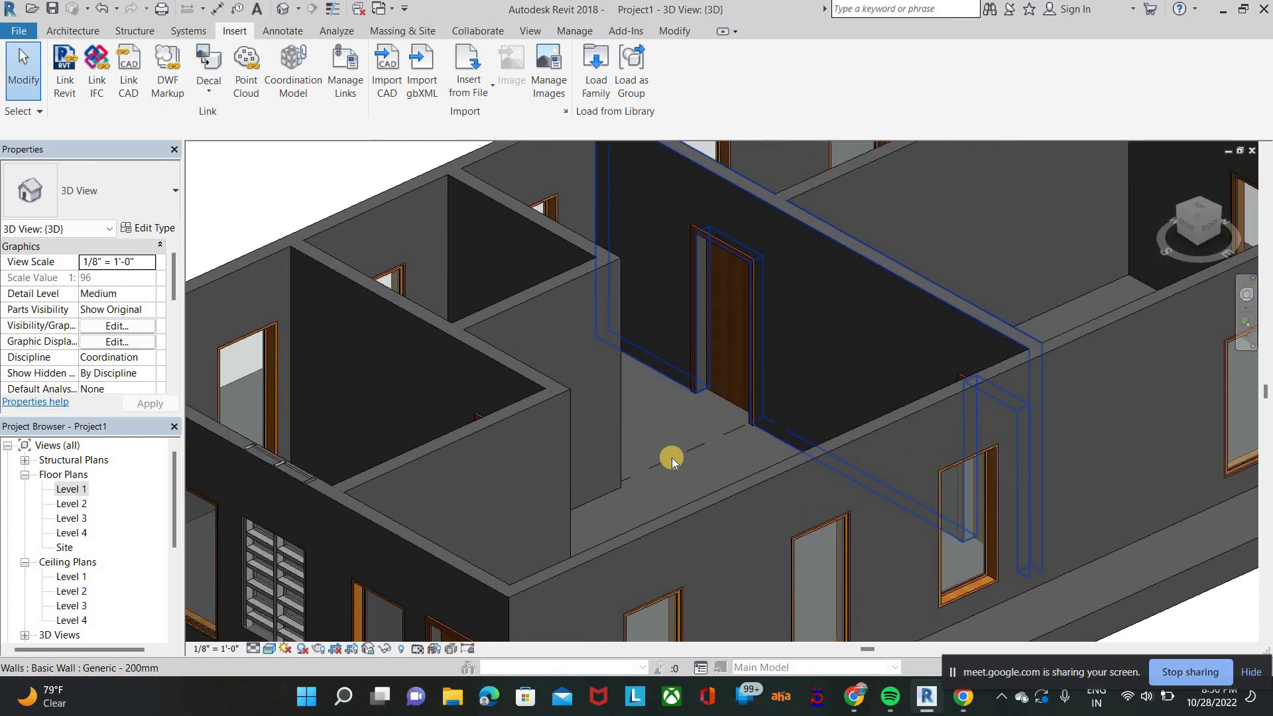
left_click(194, 90)
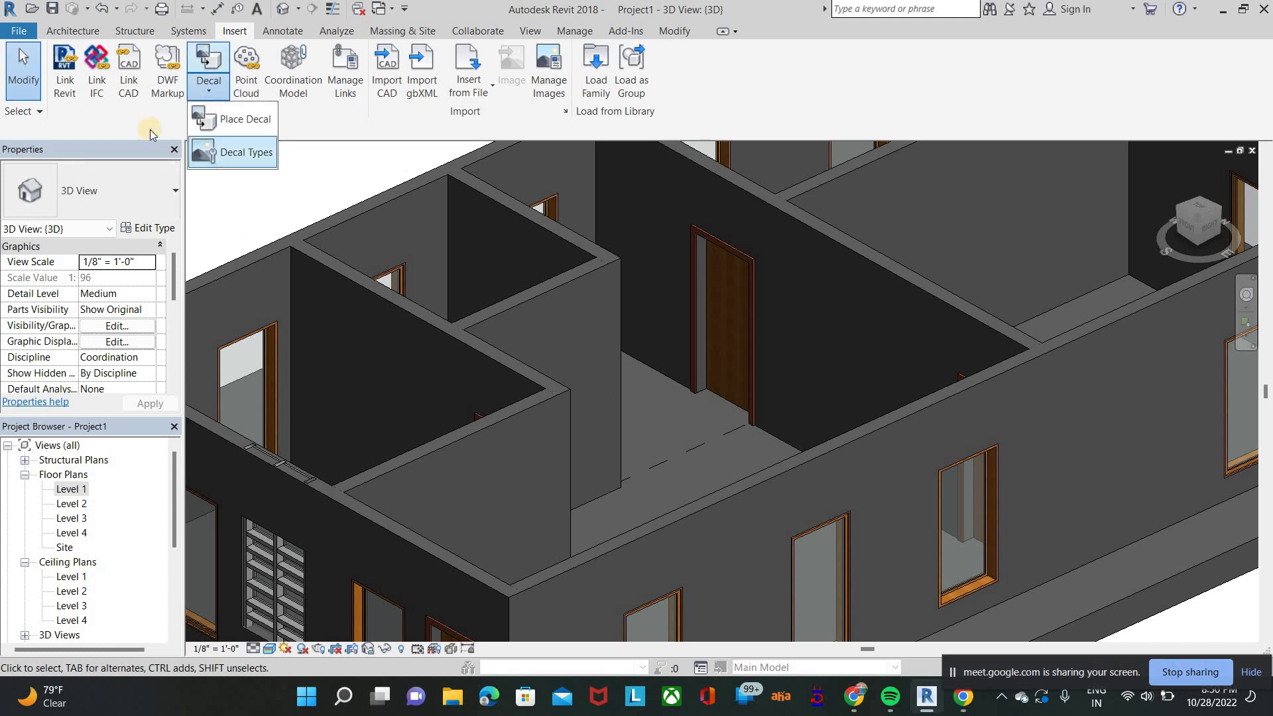
left_click(598, 332)
scroll(575, 356, "down", 6)
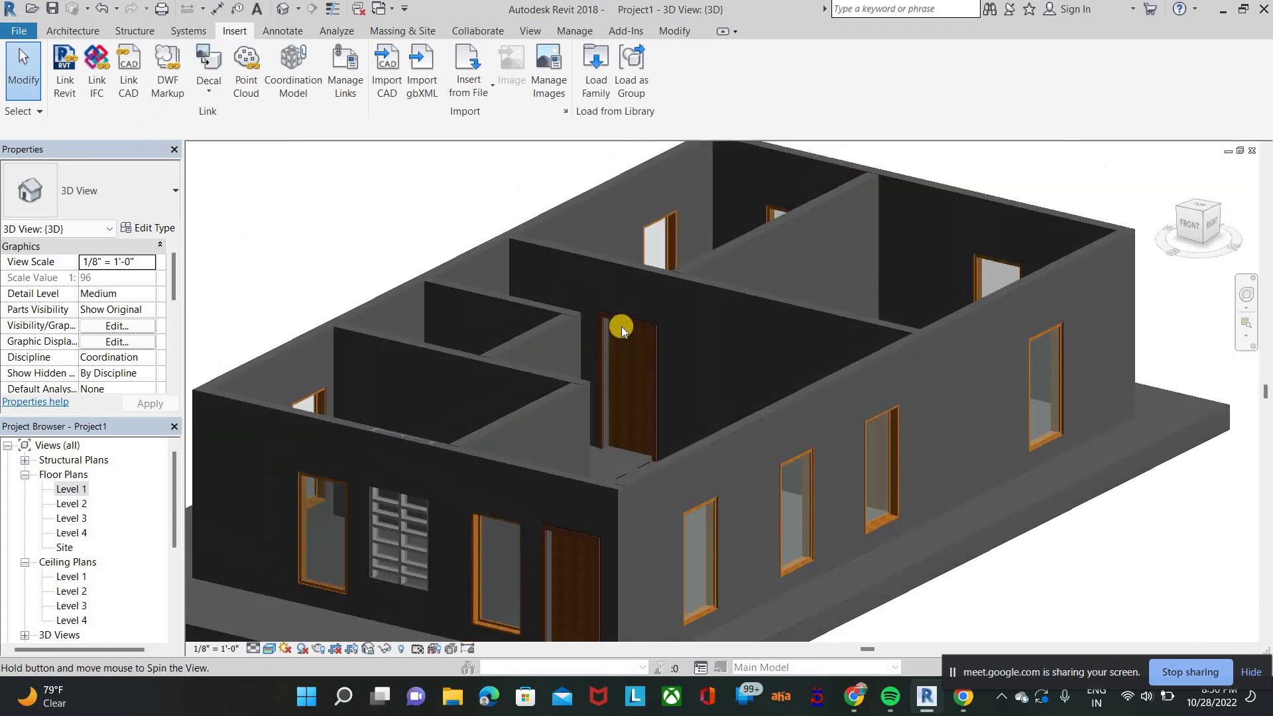
Step: Link the Project3.rvt model into the 3D view
left_click(60, 80)
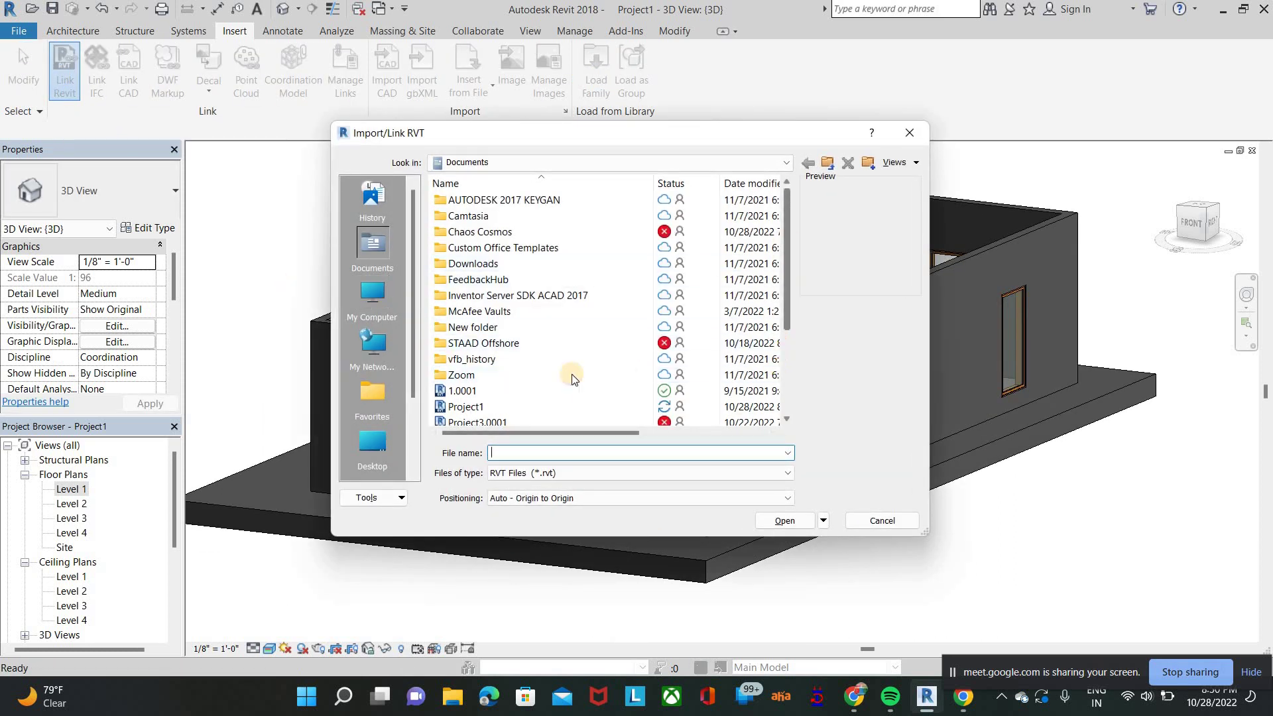
scroll(563, 365, "down", 3)
left_click(520, 344)
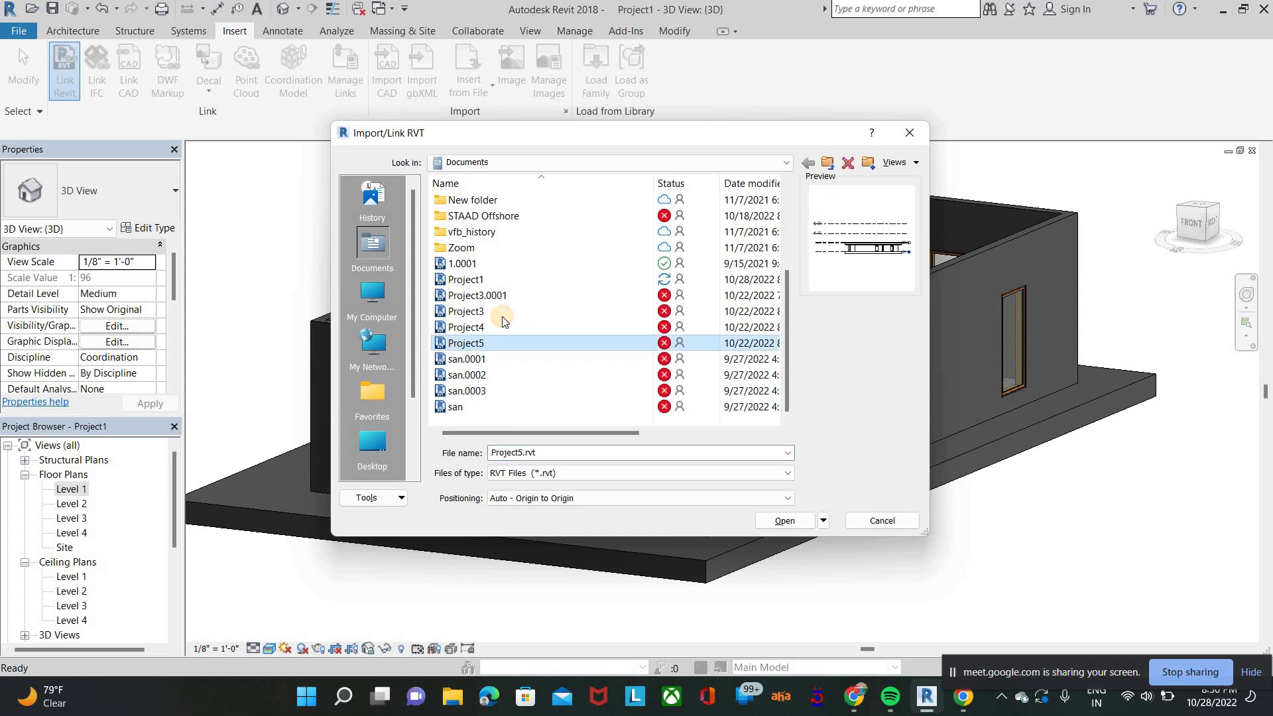
left_click(502, 316)
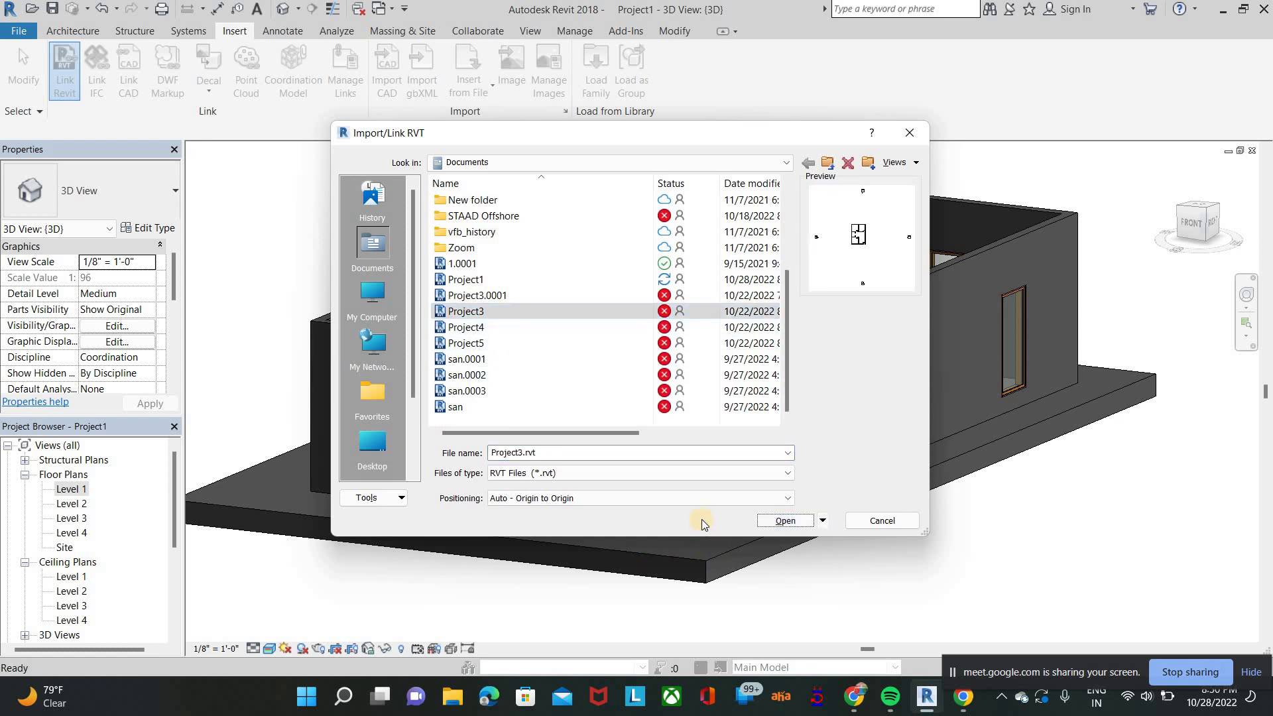
key("Return")
scroll(723, 483, "down", 2)
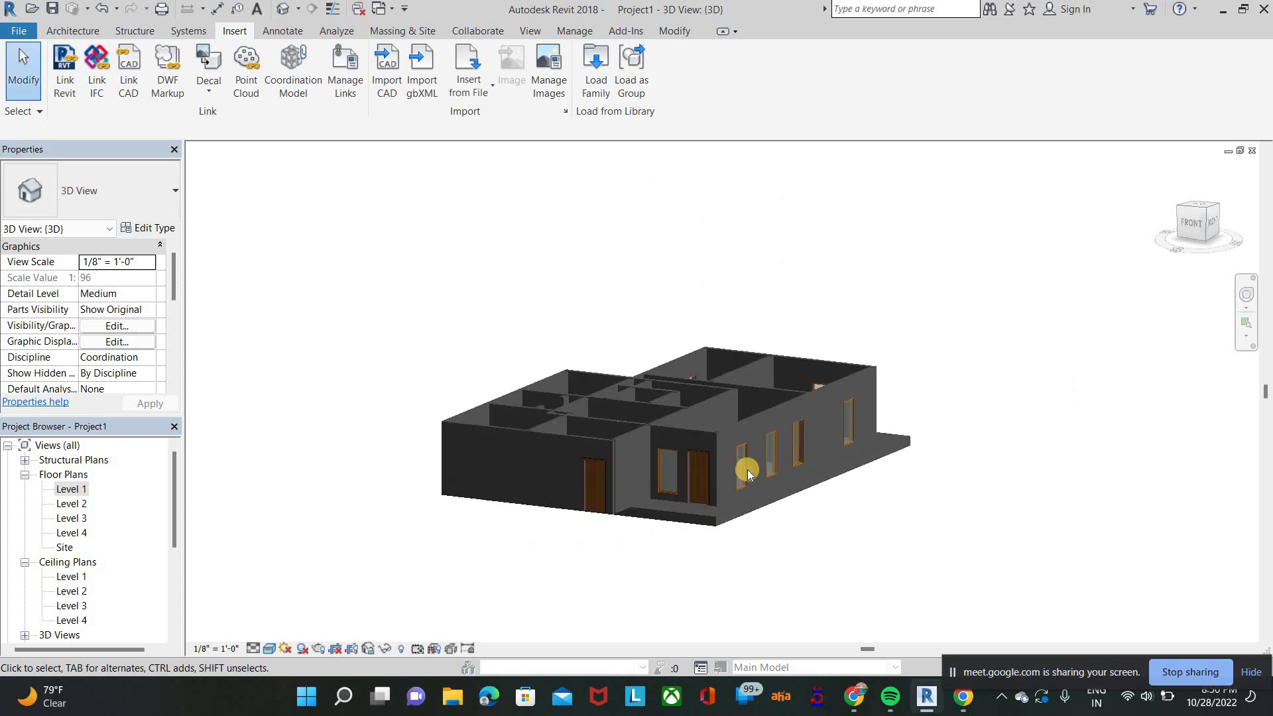
Step: Select the linked Project3 model, delete it, and accept the deletion warning
middle_click_drag(760, 496, 784, 418, "shift")
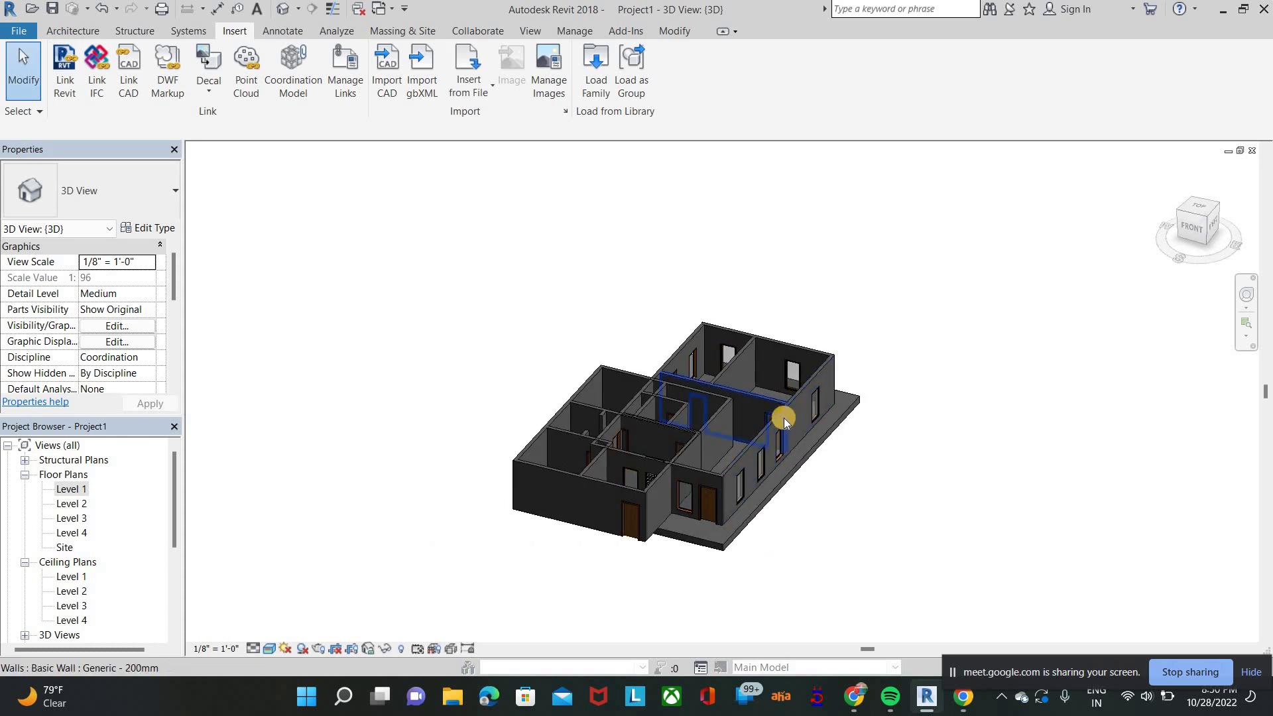
scroll(806, 384, "up", 4)
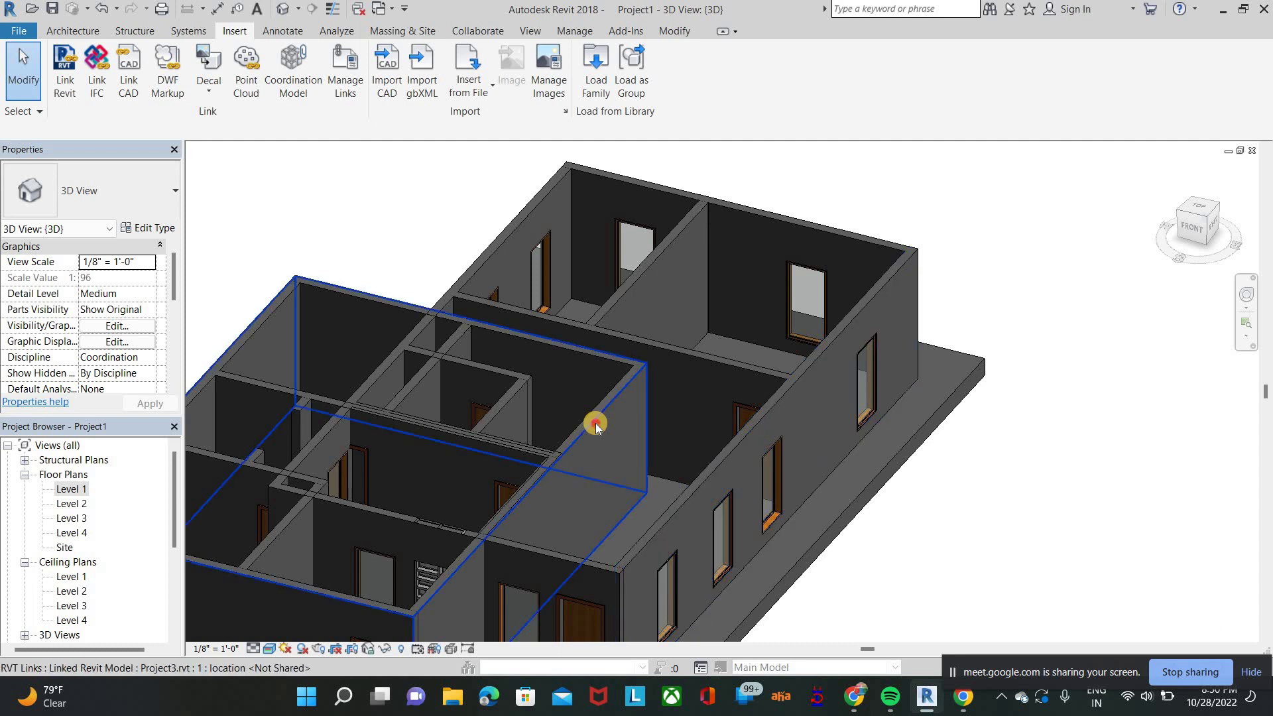
left_click(802, 332)
scroll(795, 358, "down", 3)
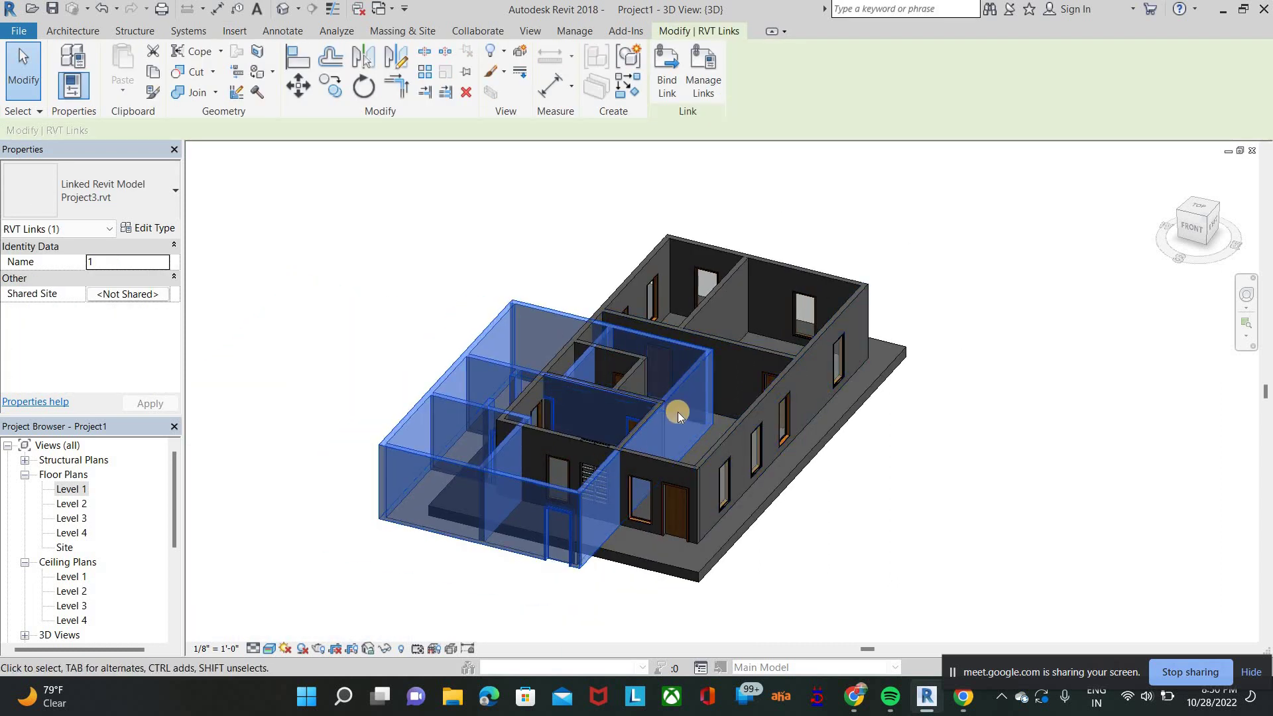
key("Delete")
left_click(1127, 512)
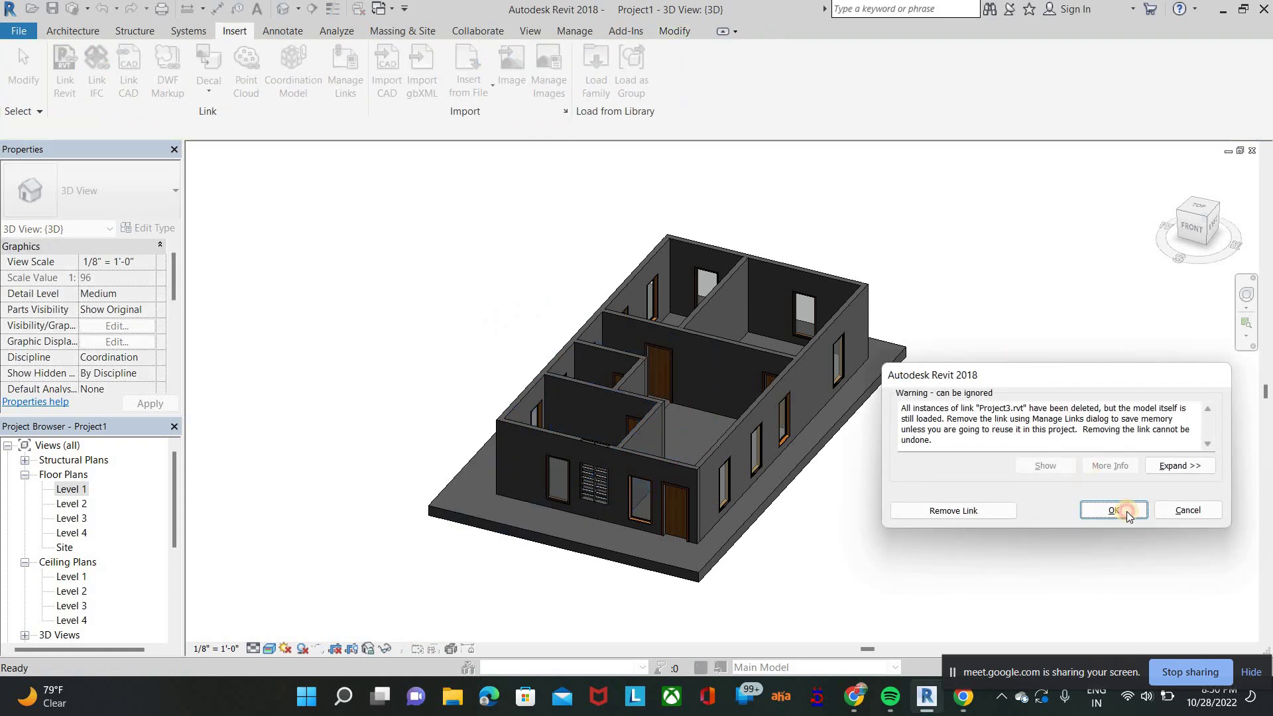
scroll(962, 428, "up", 3)
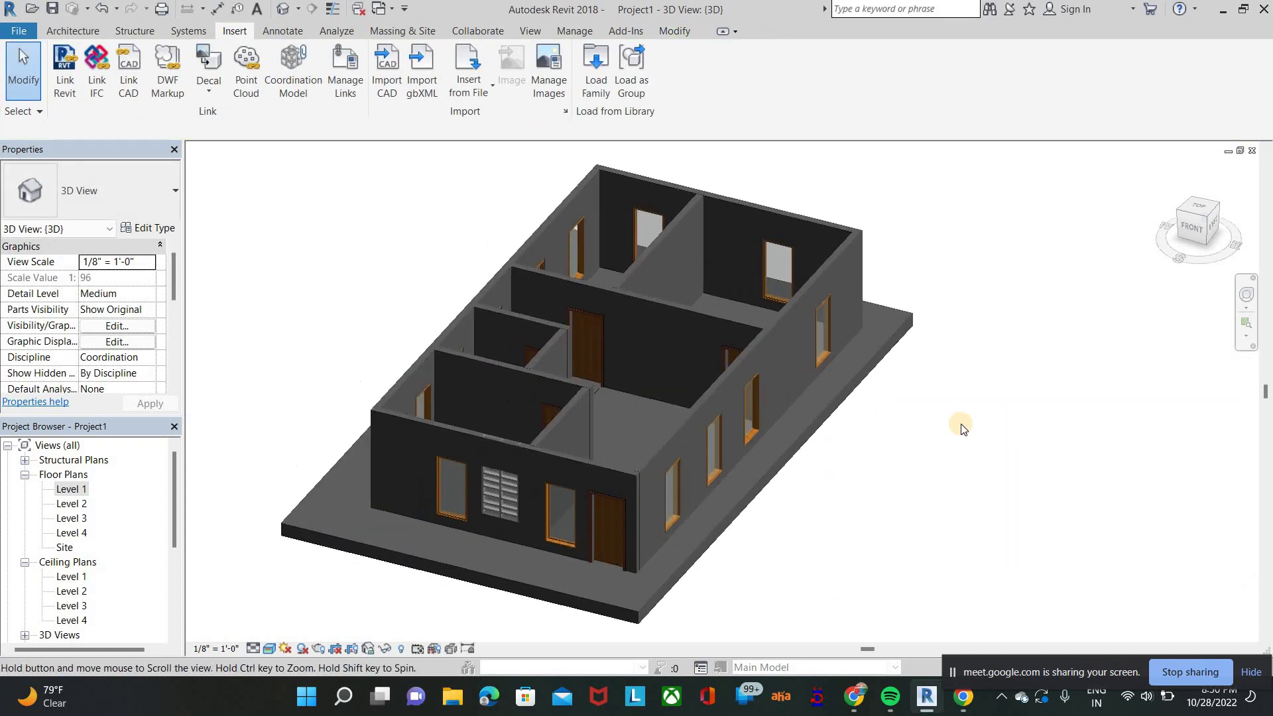
middle_click_drag(903, 431, 960, 424)
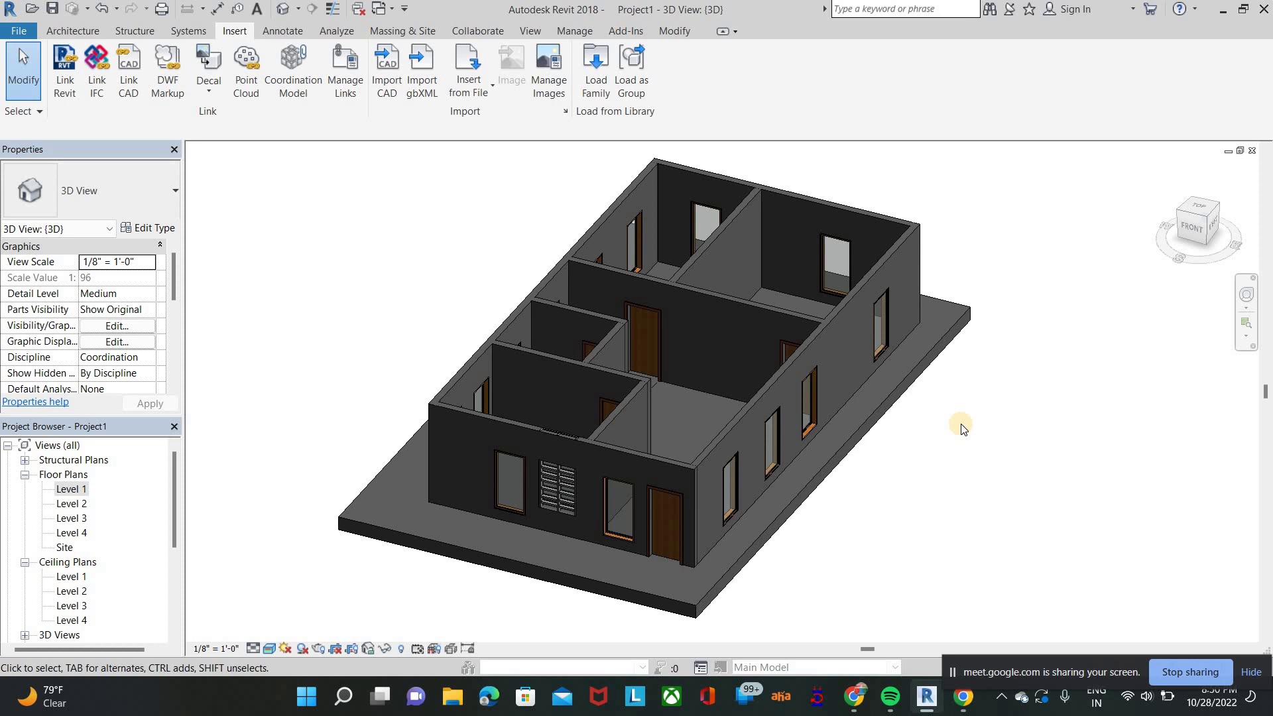
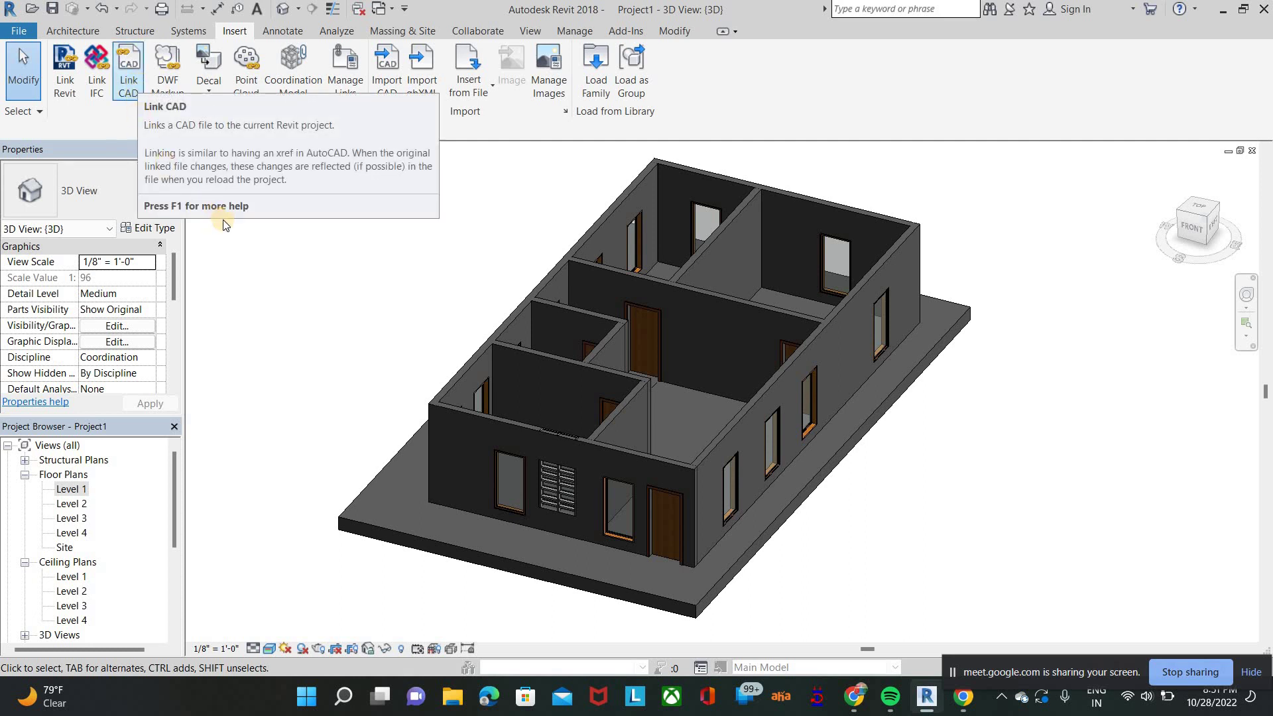
Step: Link the ESTIMATION DRAWING 3.dwg file with Link CAD, keeping placement at Level 1
left_click(142, 87)
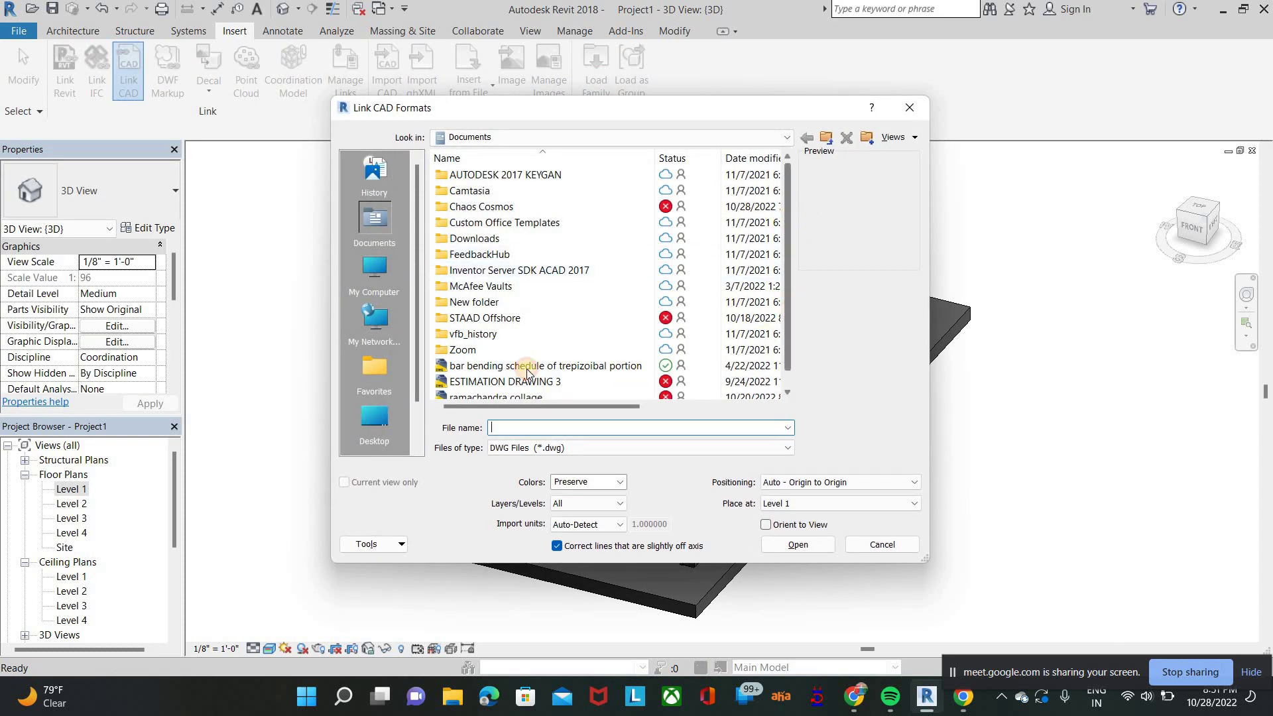
scroll(527, 373, "down", 1)
left_click(525, 367)
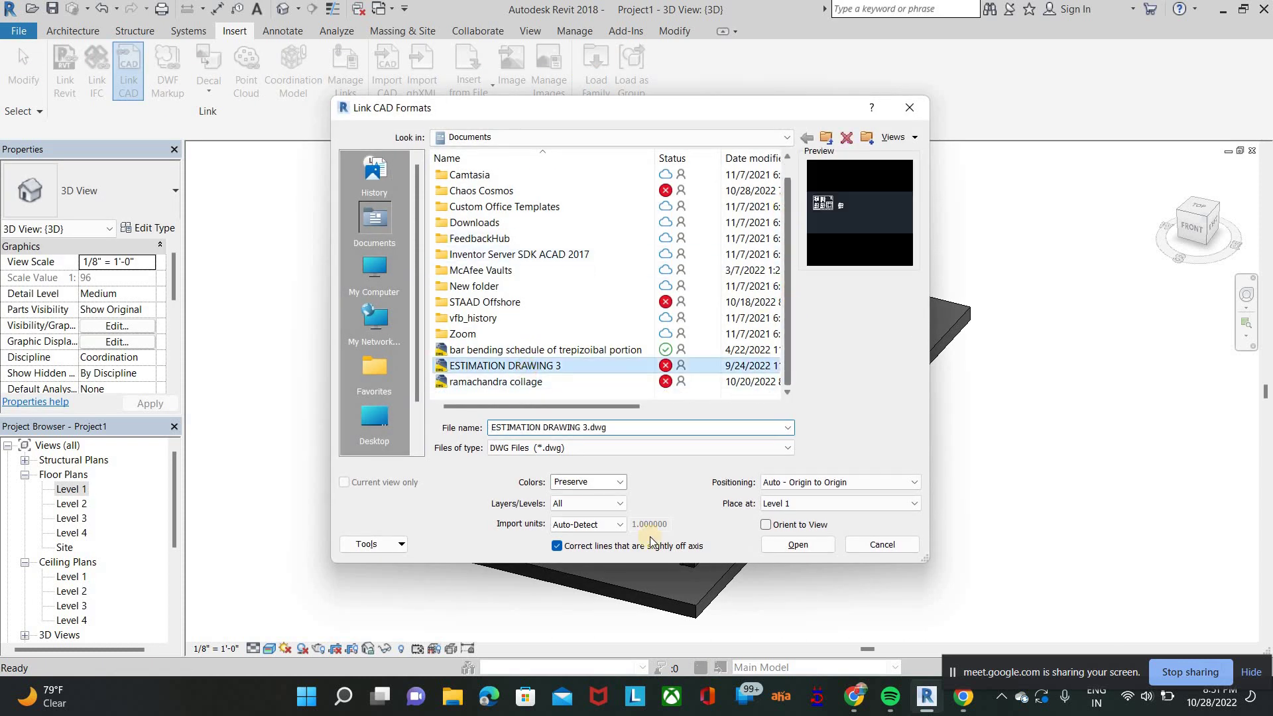
left_click(808, 549)
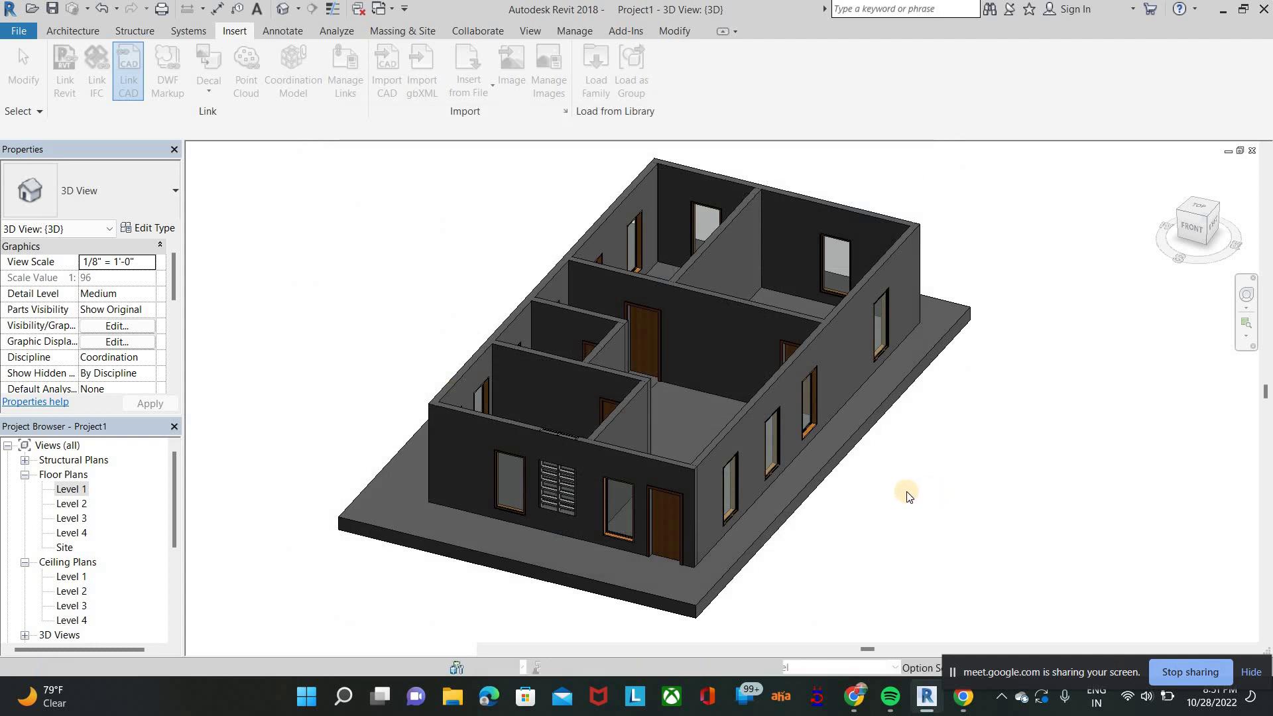
Step: Switch the 3D view to the Wireframe visual style and orbit the house
scroll(918, 497, "down", 1)
scroll(929, 504, "down", 4)
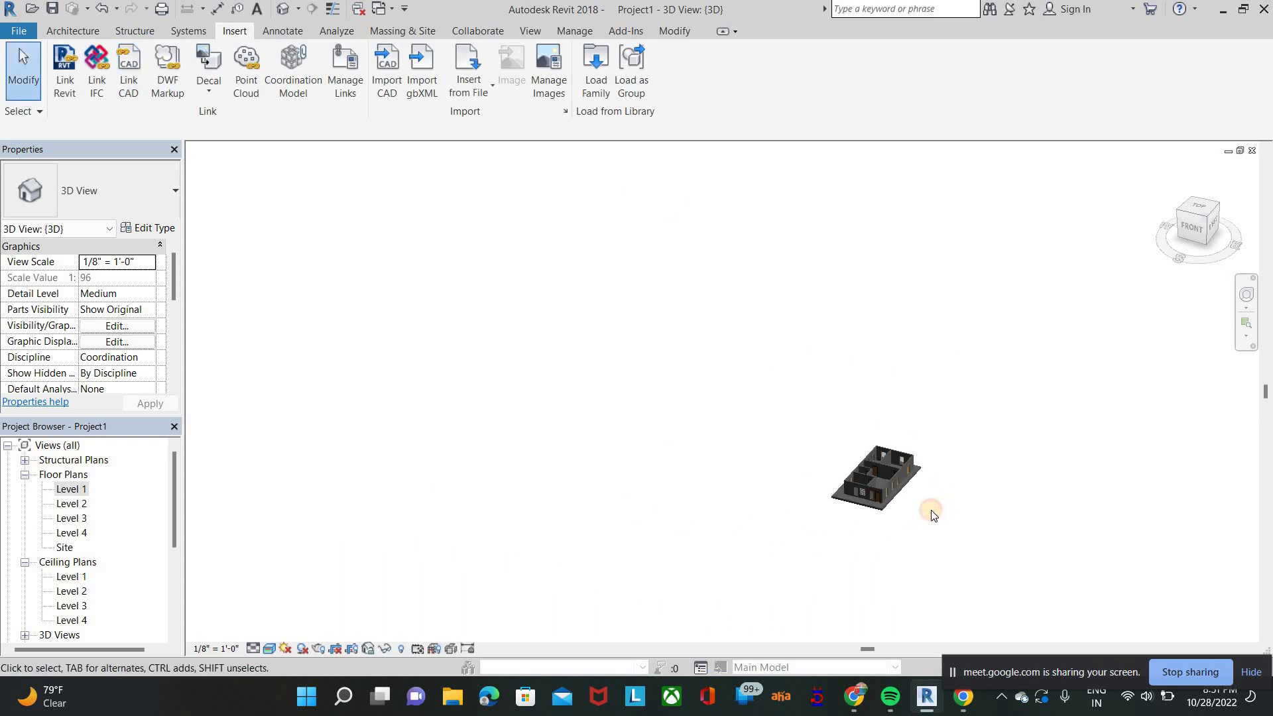
scroll(884, 511, "up", 2)
middle_click_drag(774, 531, 867, 201, "shift")
middle_click_drag(839, 536, 287, 628, "shift")
left_click(272, 649)
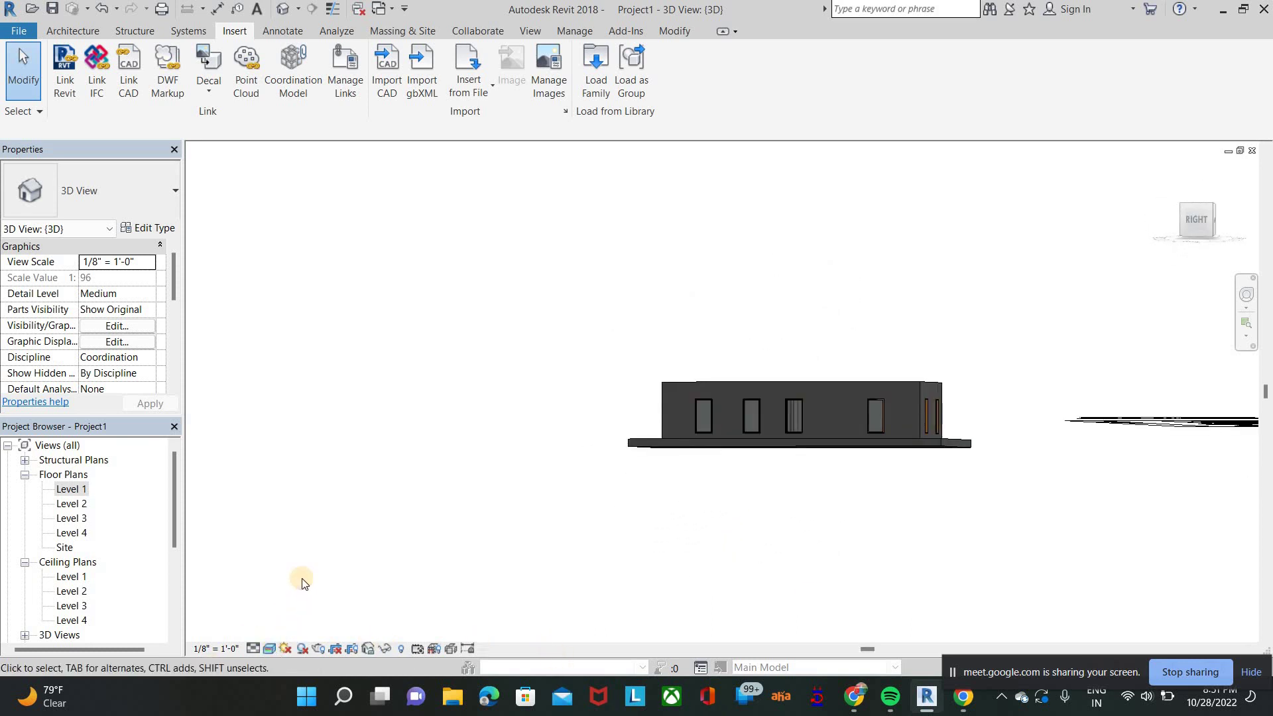
left_click(316, 549)
middle_click_drag(643, 435, 724, 443, "shift")
middle_click_drag(743, 623, 727, 434, "shift")
scroll(727, 434, "down", 5)
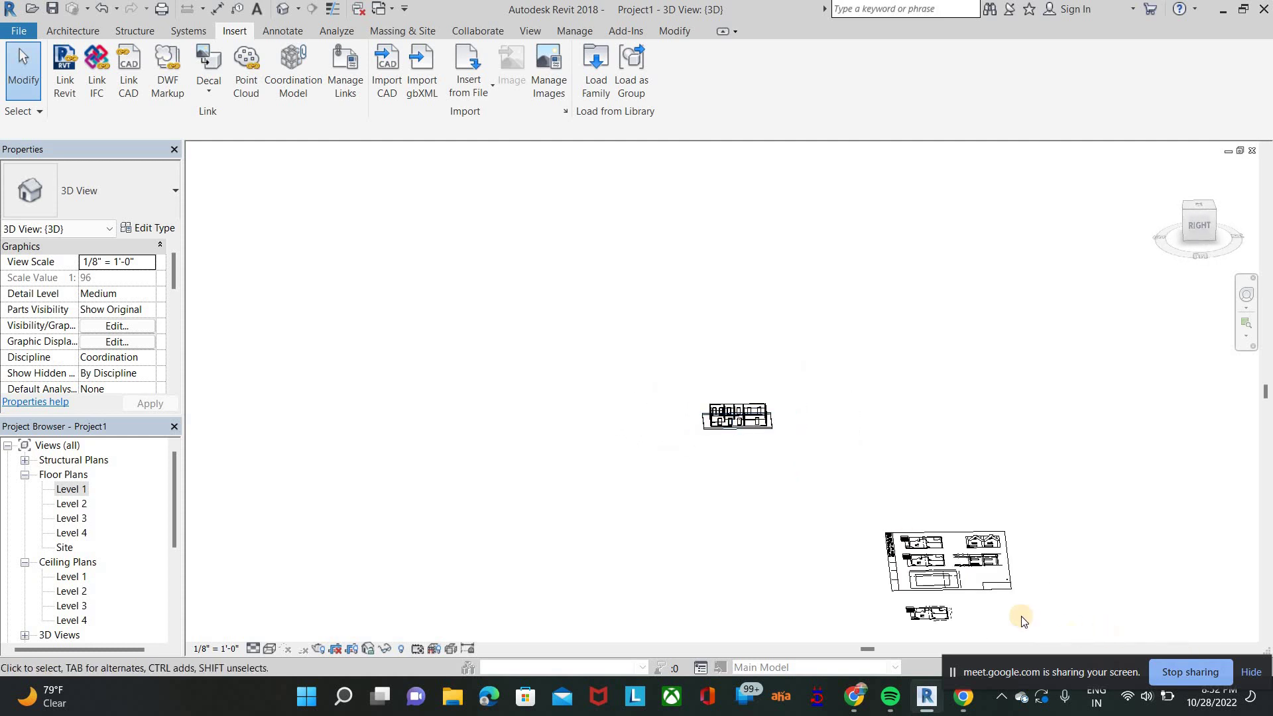
scroll(647, 461, "up", 10)
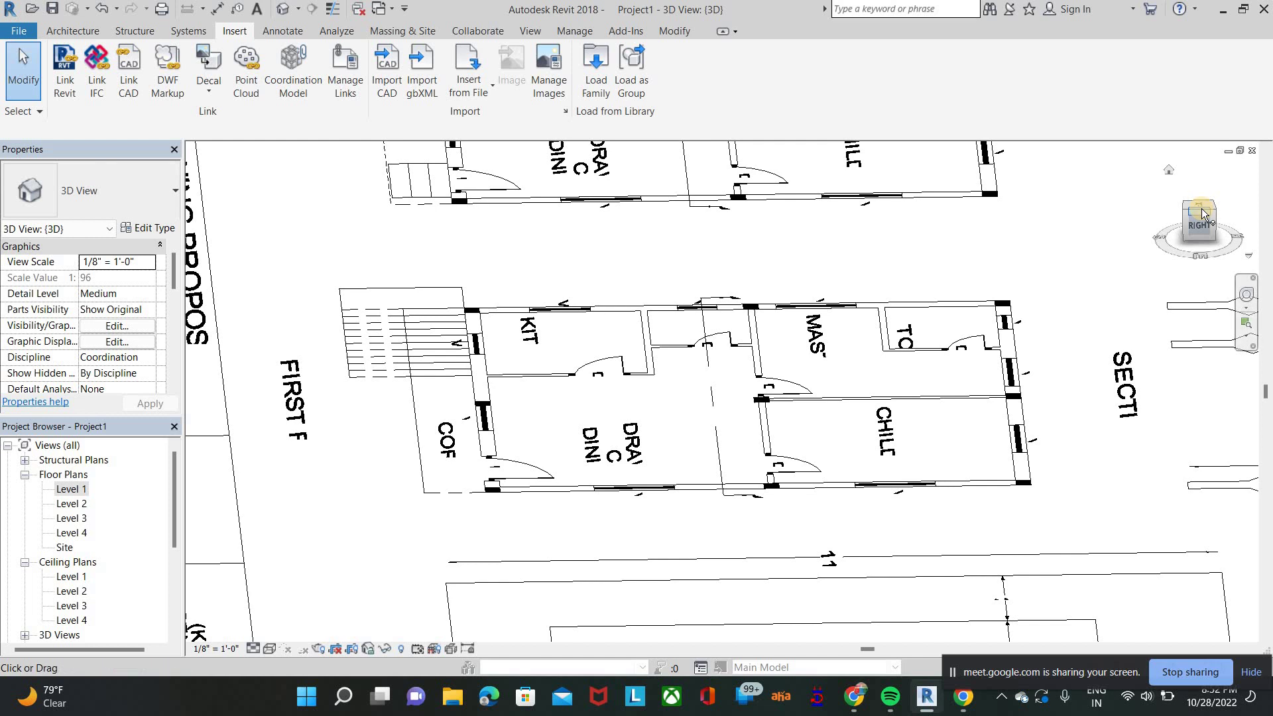
Step: View the model from the Top and pan across the linked CAD sheet
left_click(1201, 209)
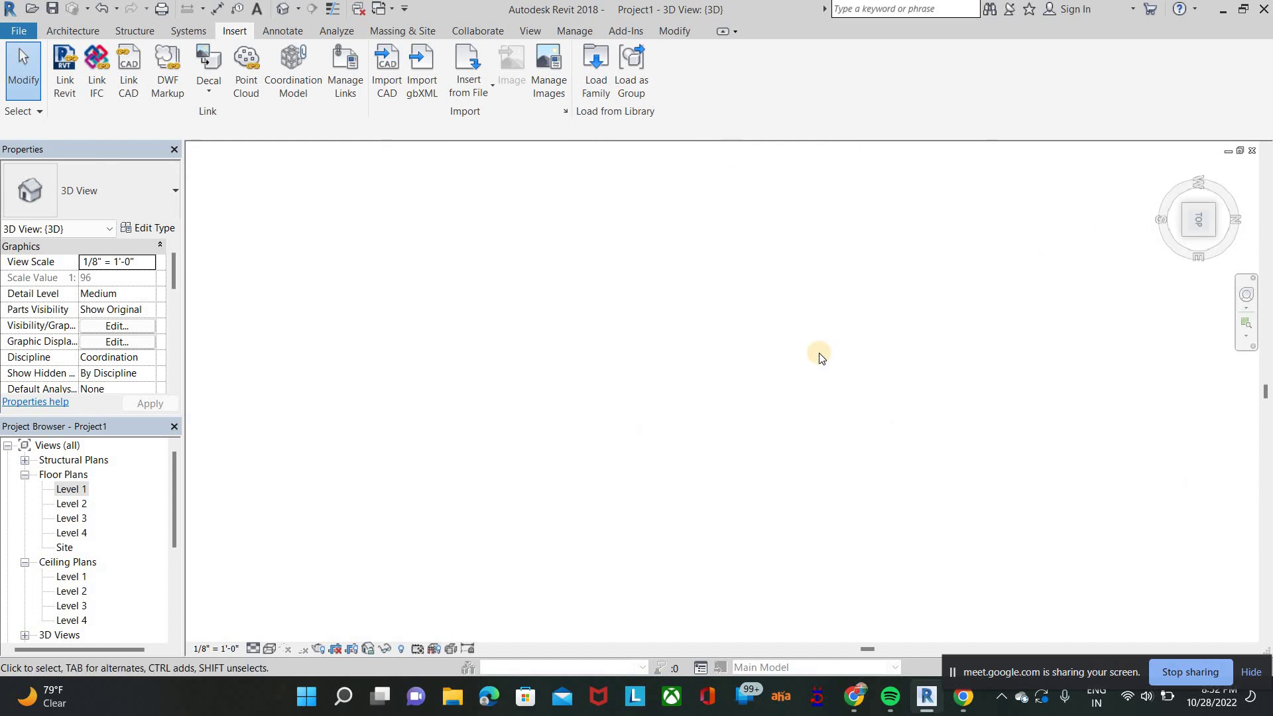
scroll(806, 511, "up", 6)
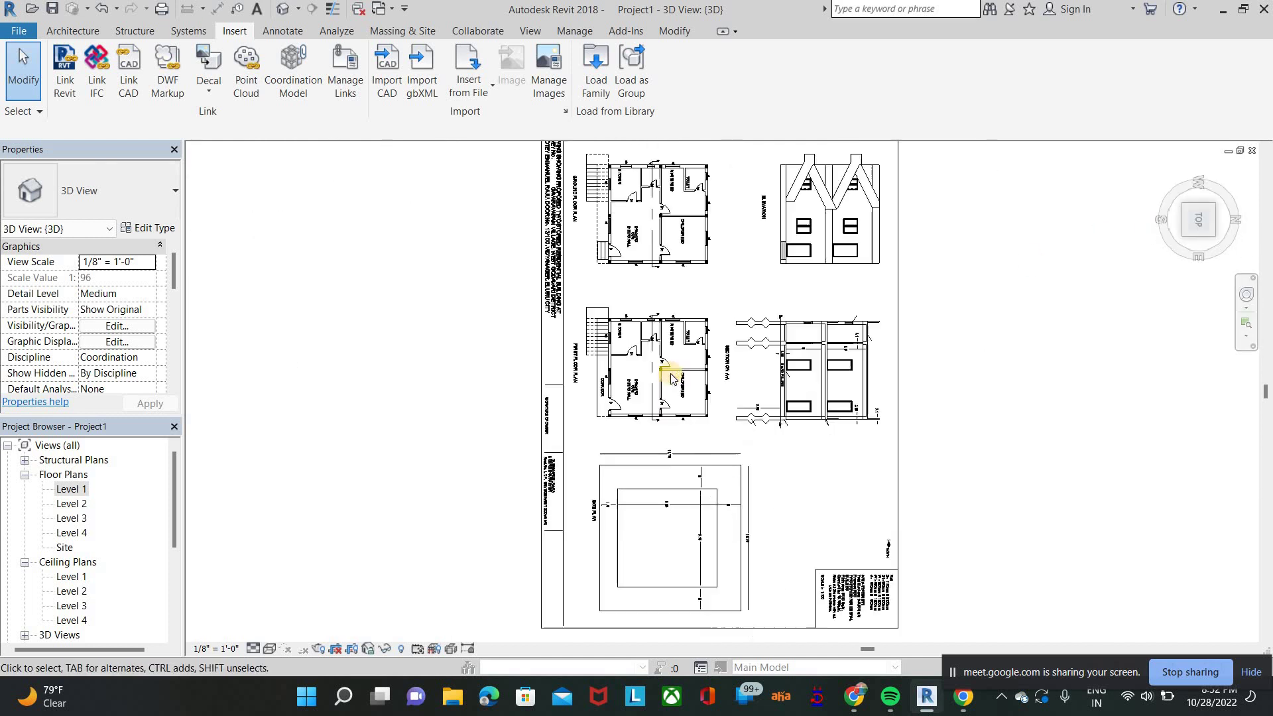
scroll(671, 380, "up", 5)
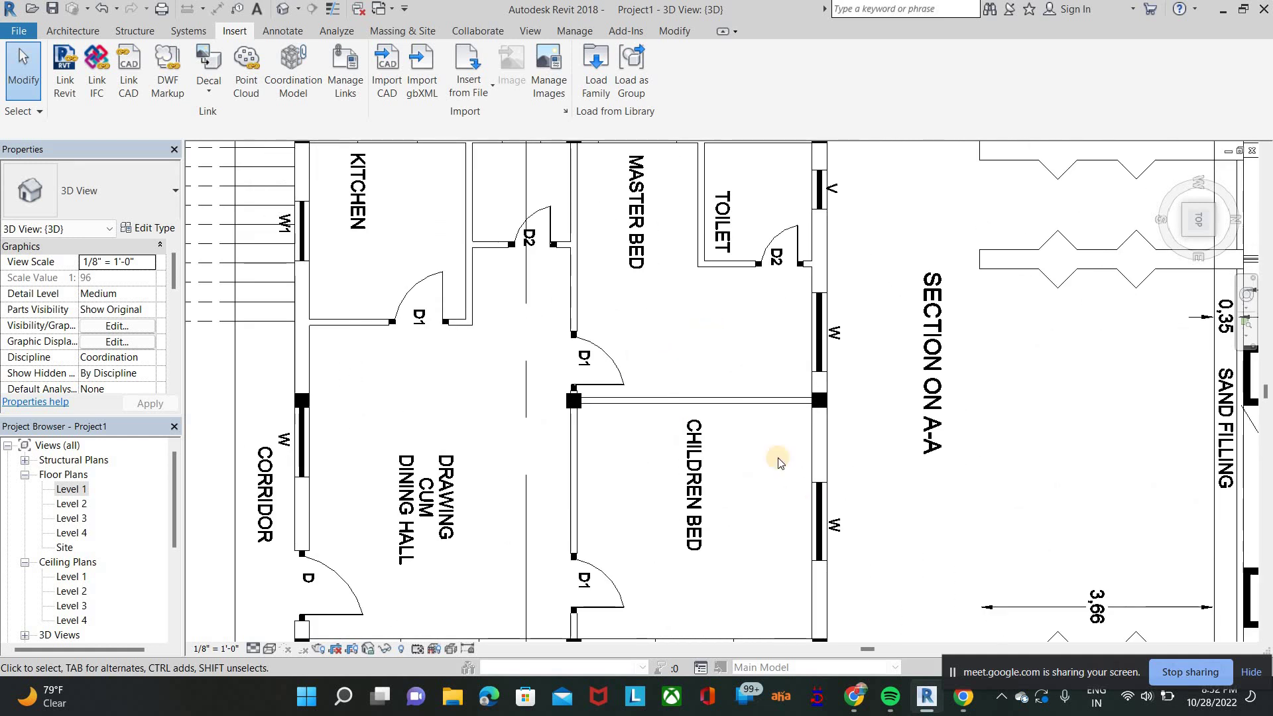
scroll(763, 431, "down", 1)
middle_click_drag(742, 368, 832, 526)
scroll(776, 451, "down", 2)
middle_click_drag(617, 356, 597, 556)
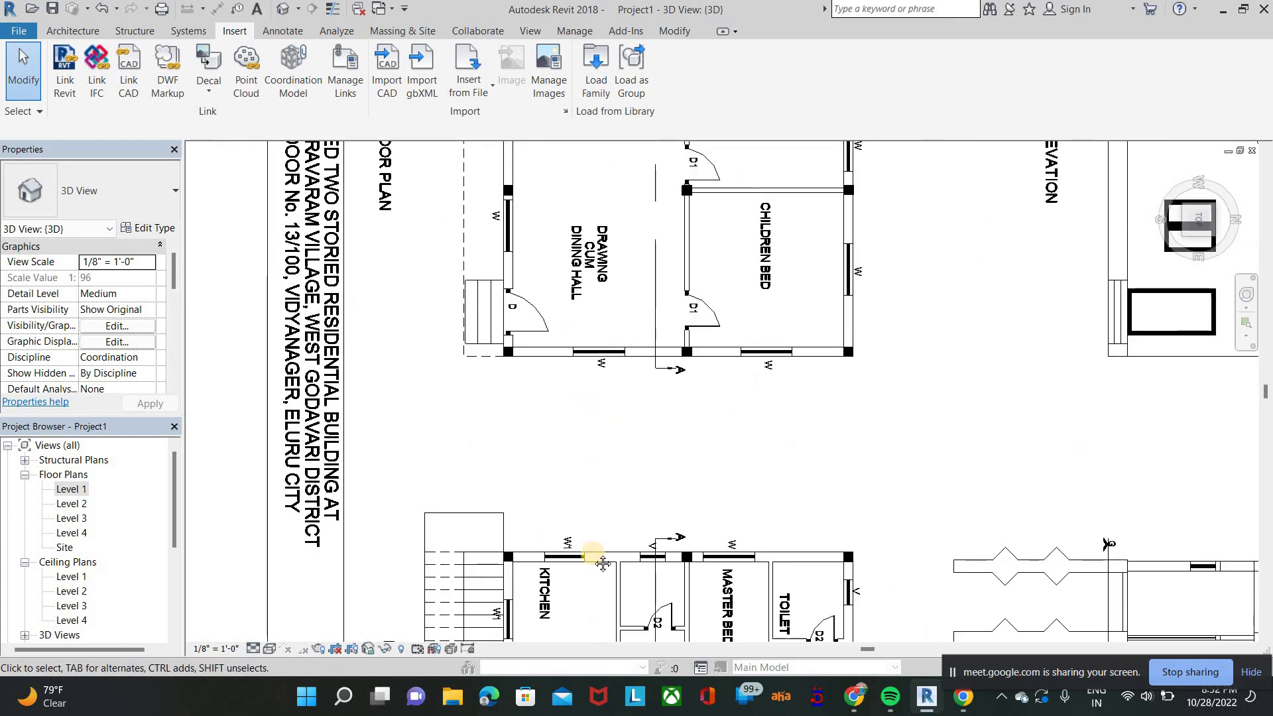
middle_click_drag(468, 224, 474, 472)
scroll(478, 459, "down", 3)
middle_click_drag(699, 529, 619, 279)
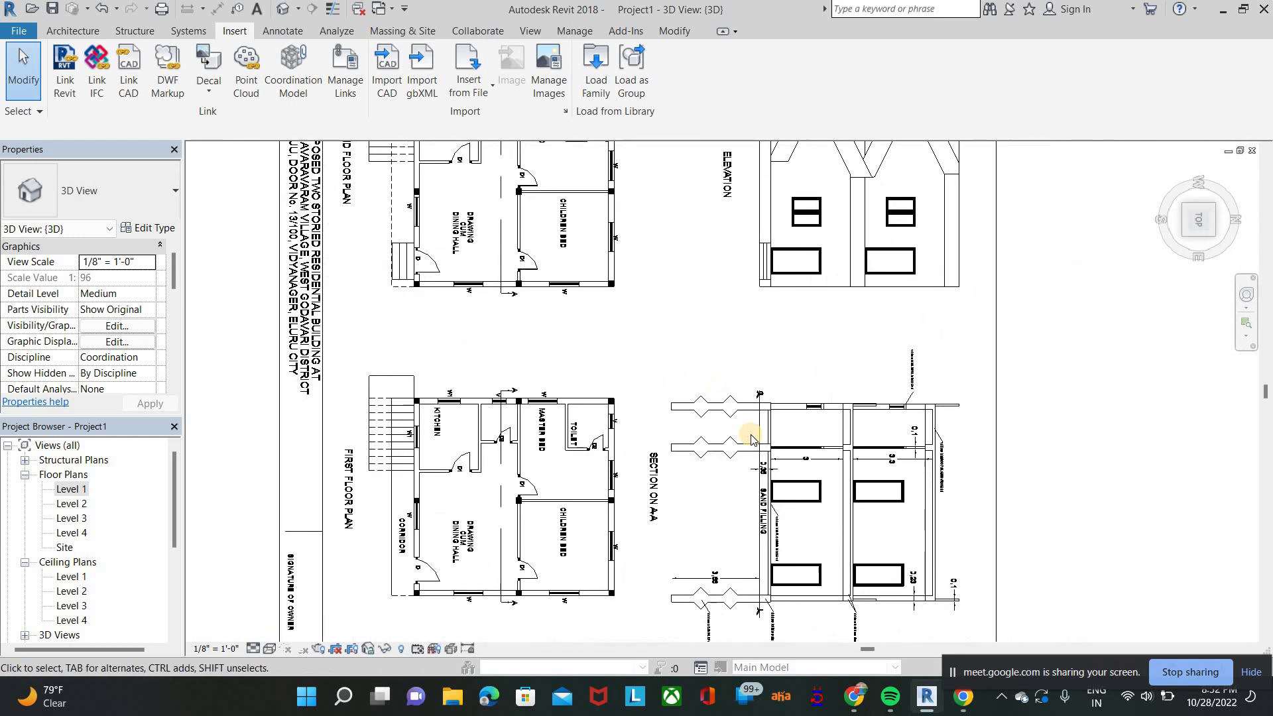
scroll(619, 269, "down", 2)
scroll(752, 425, "up", 4)
Step: Pan over the sheet's section, elevation and first-floor plan to the ground-floor plan
mouse_move(775, 341)
middle_mouse_down()
mouse_move(788, 622)
mouse_move(772, 683)
middle_mouse_up()
middle_click_drag(793, 35, 795, 298)
middle_click_drag(961, 353, 968, 7)
middle_click_drag(713, 344, 1031, 164)
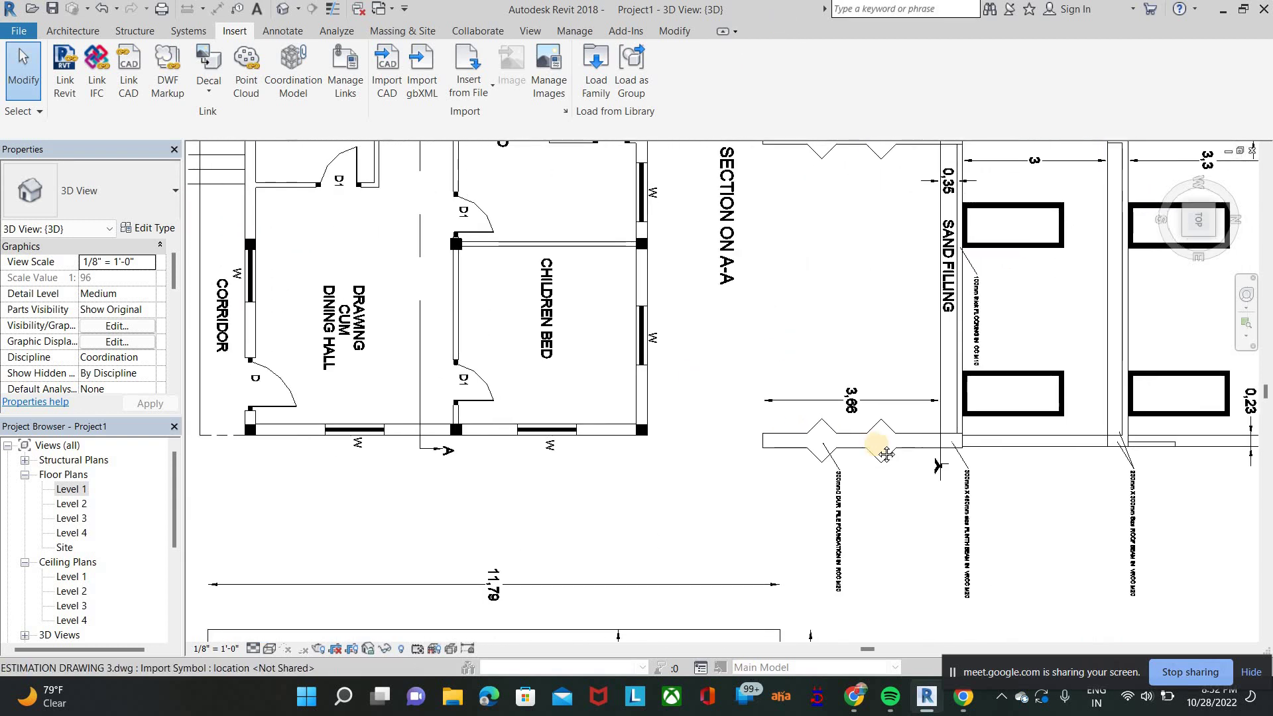
middle_click_drag(620, 309, 842, 420)
middle_click_drag(913, 239, 1091, 644)
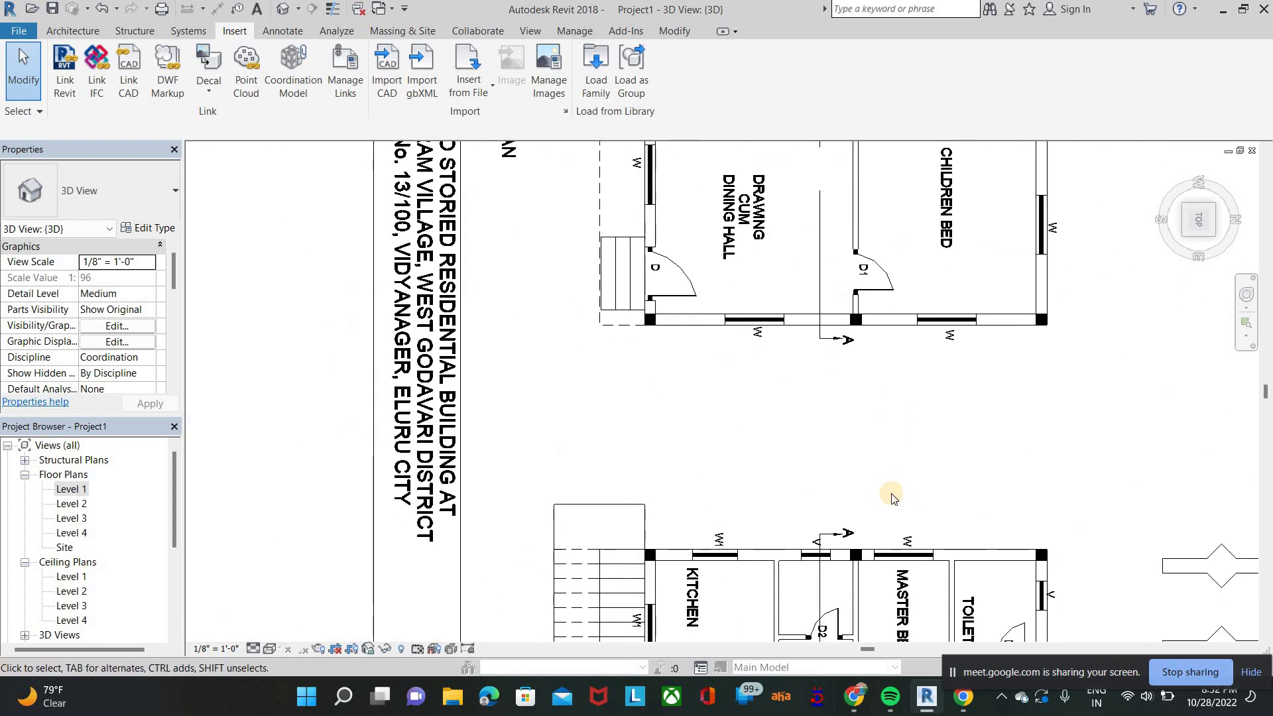
middle_click_drag(902, 334, 881, 593)
scroll(644, 346, "down", 2)
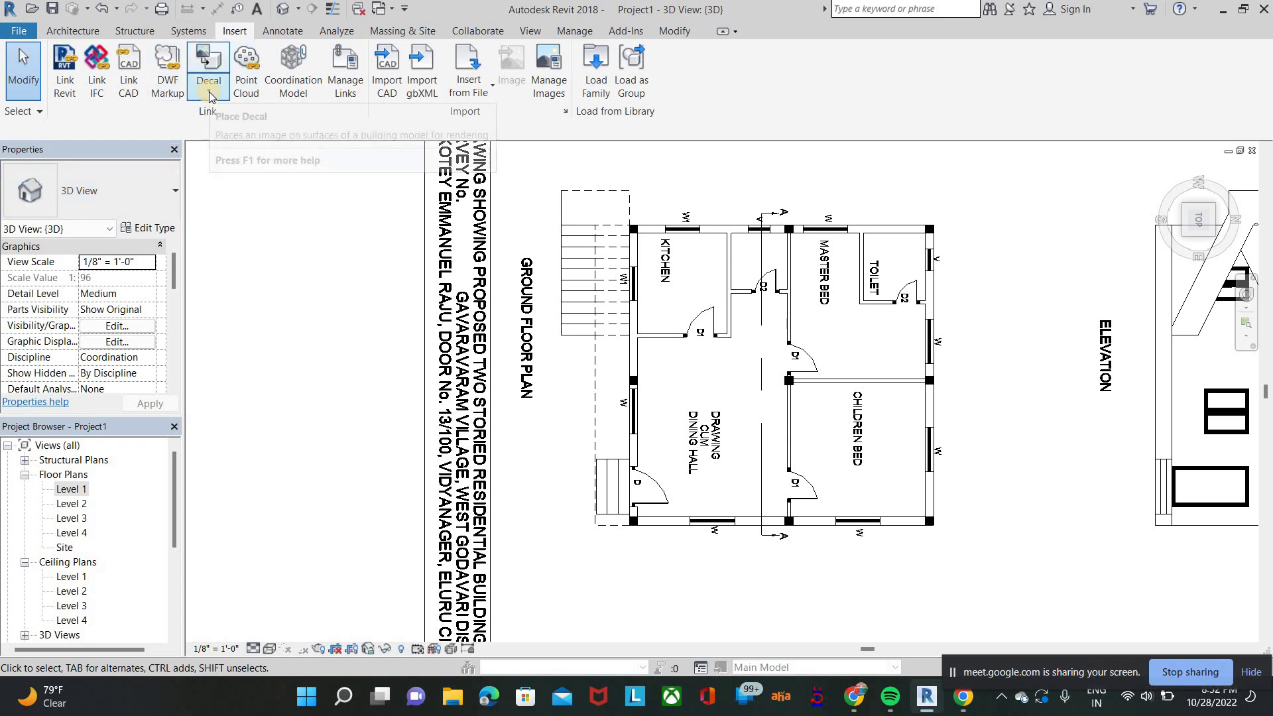
Step: Briefly open the Level 1 floor plan, then return to the 3D view
double_click(82, 491)
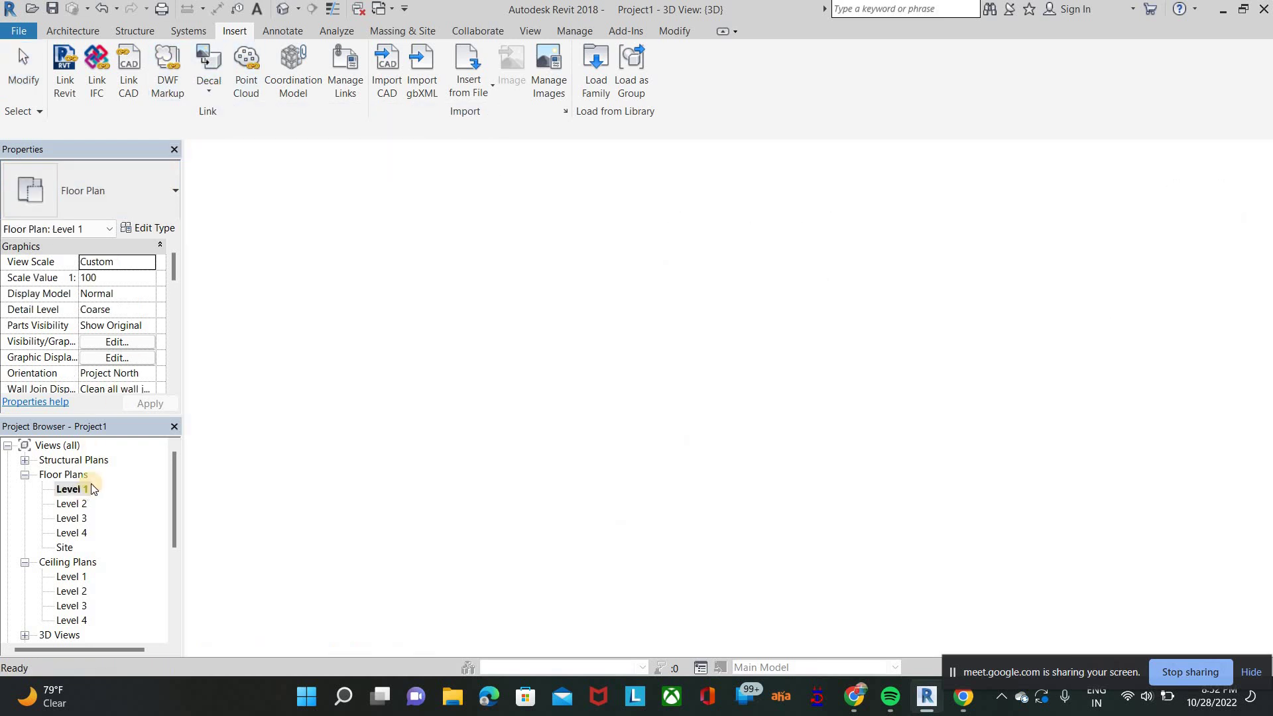
left_click(283, 8)
scroll(531, 403, "down", 8)
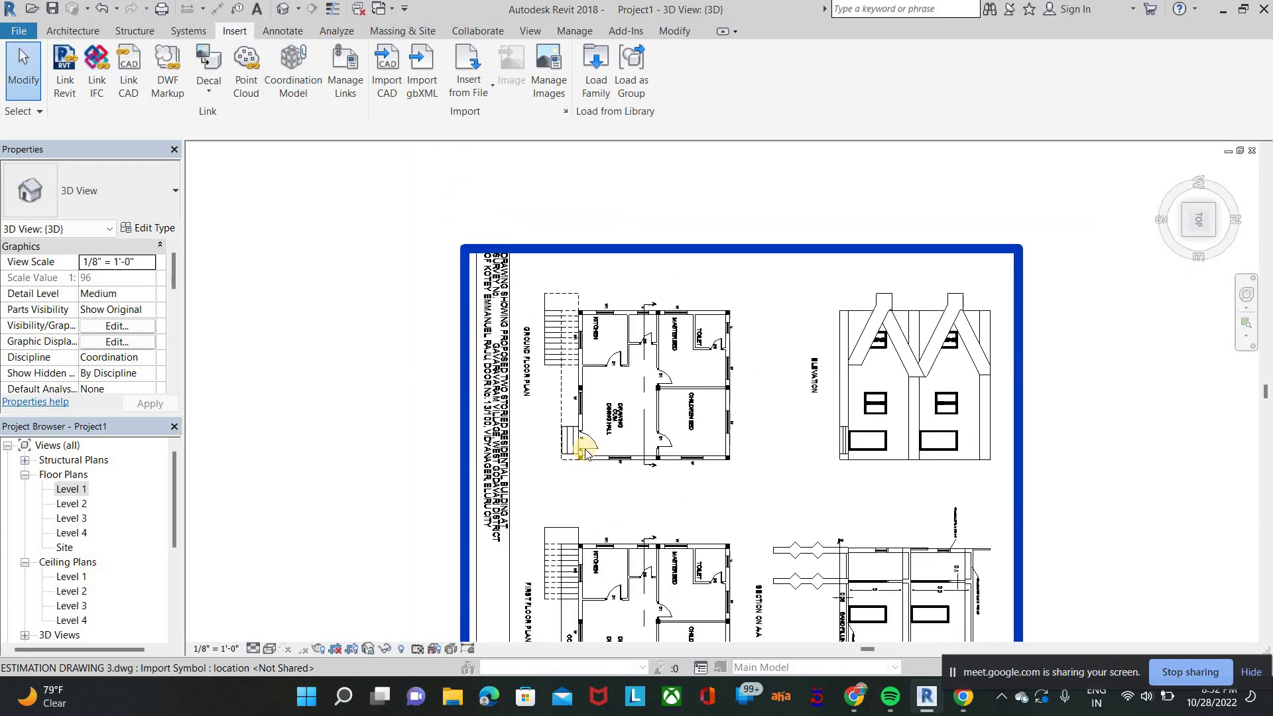
Step: Select the imported DWG and try deleting it, closing the layer choice without deleting any
left_click_drag(487, 331, 487, 332)
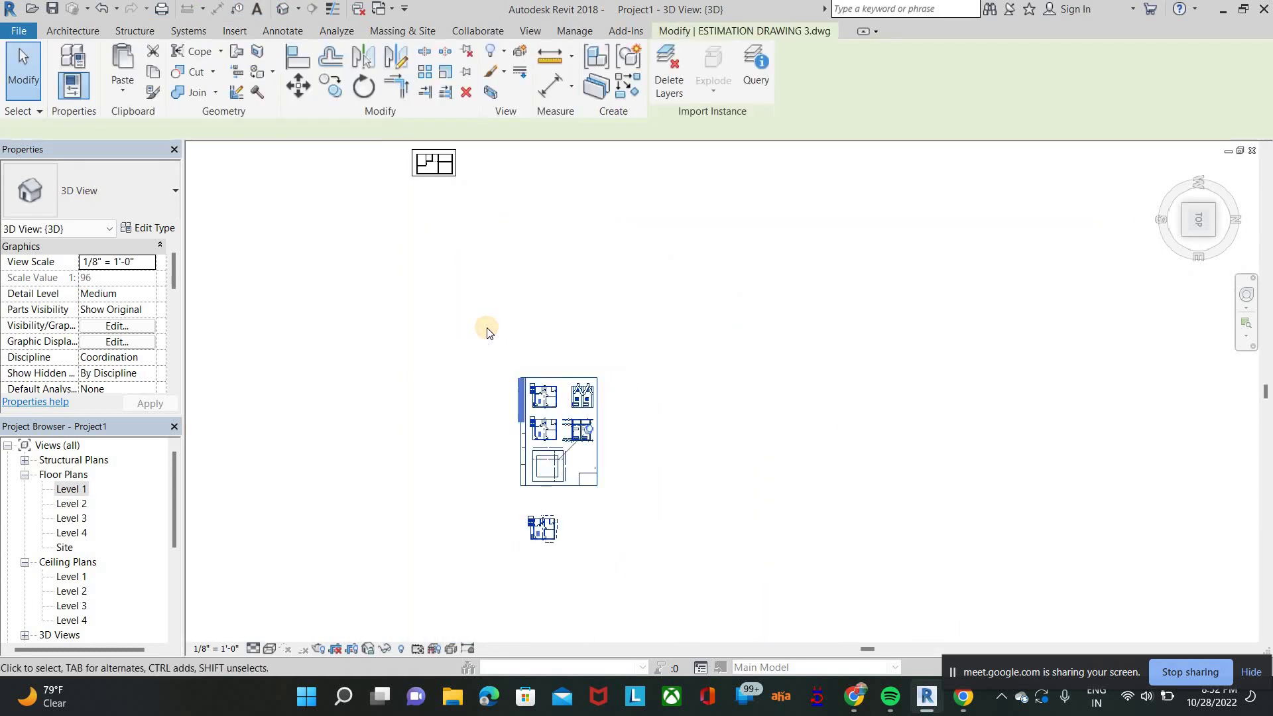
key("Delete")
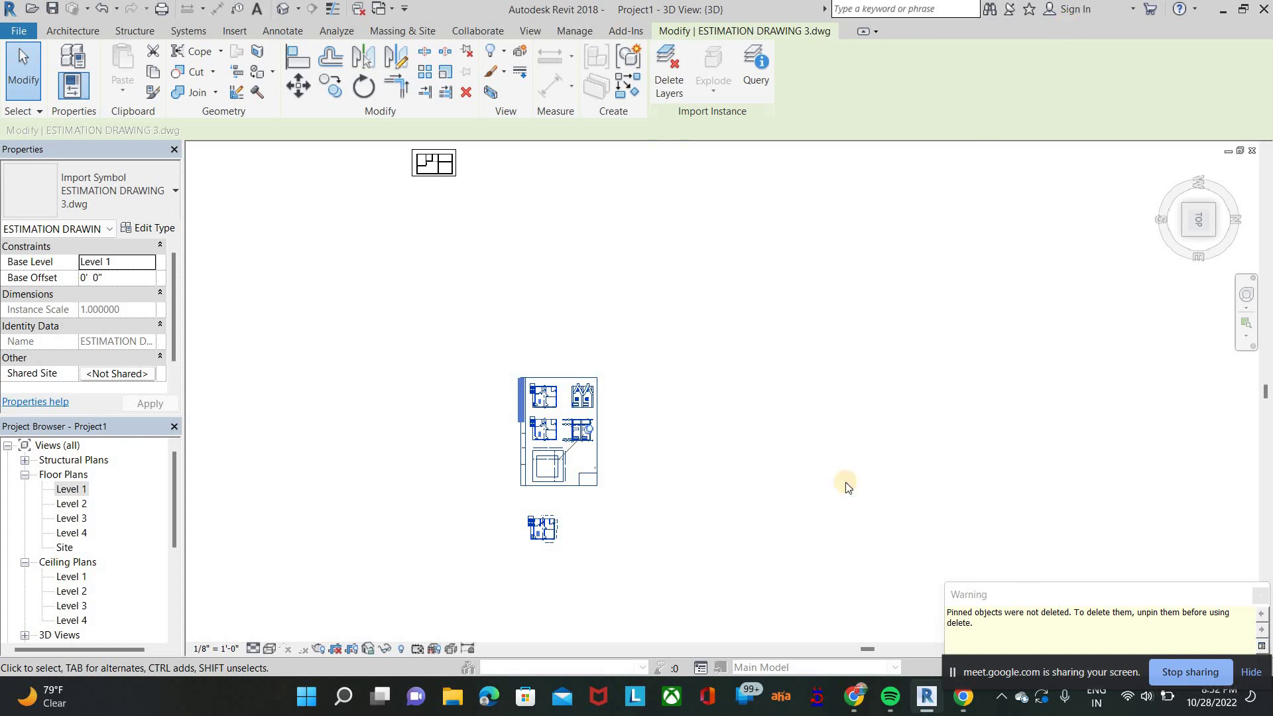
left_click_drag(1223, 594, 1179, 403)
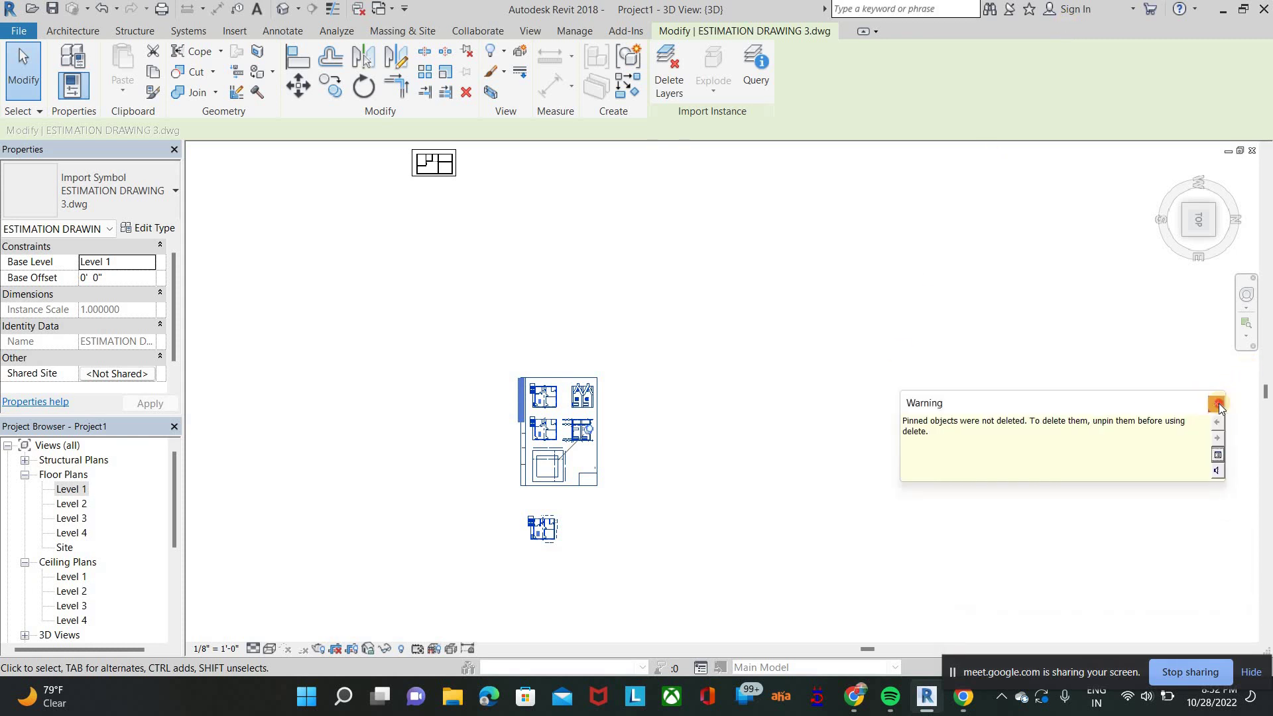
left_click(586, 499)
left_click_drag(518, 372, 642, 467)
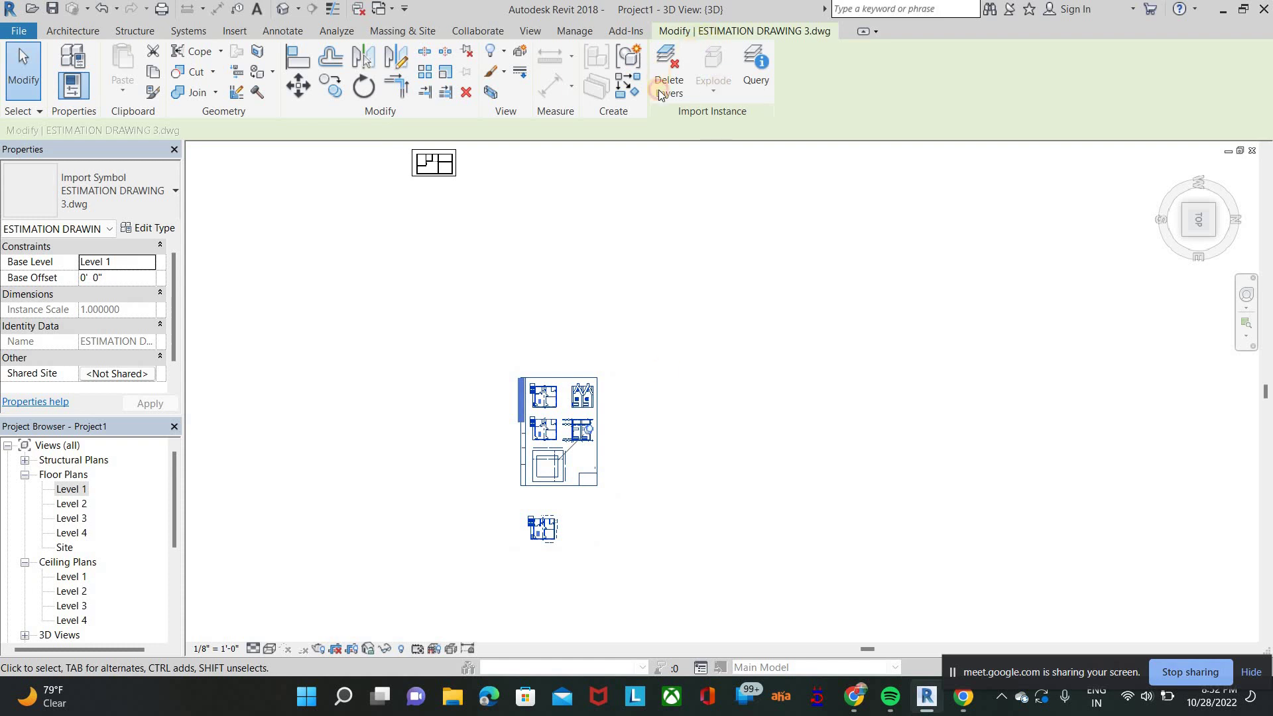
left_click(662, 93)
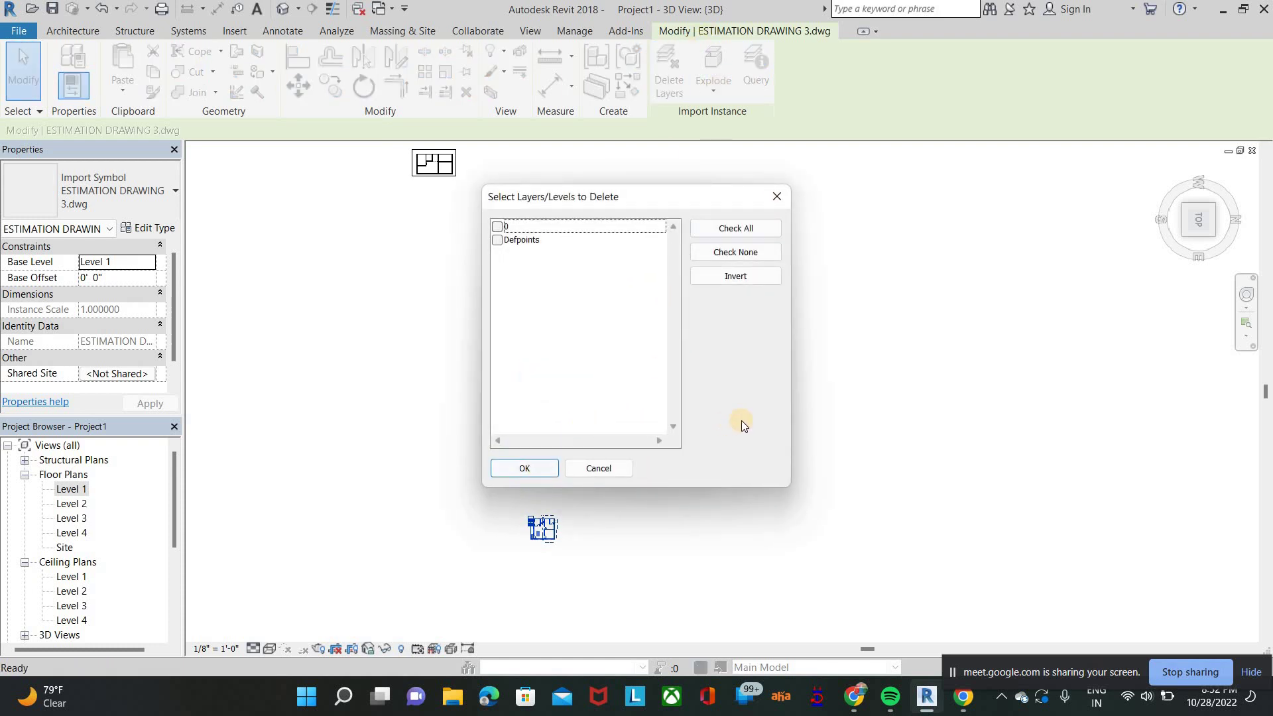
left_click(598, 468)
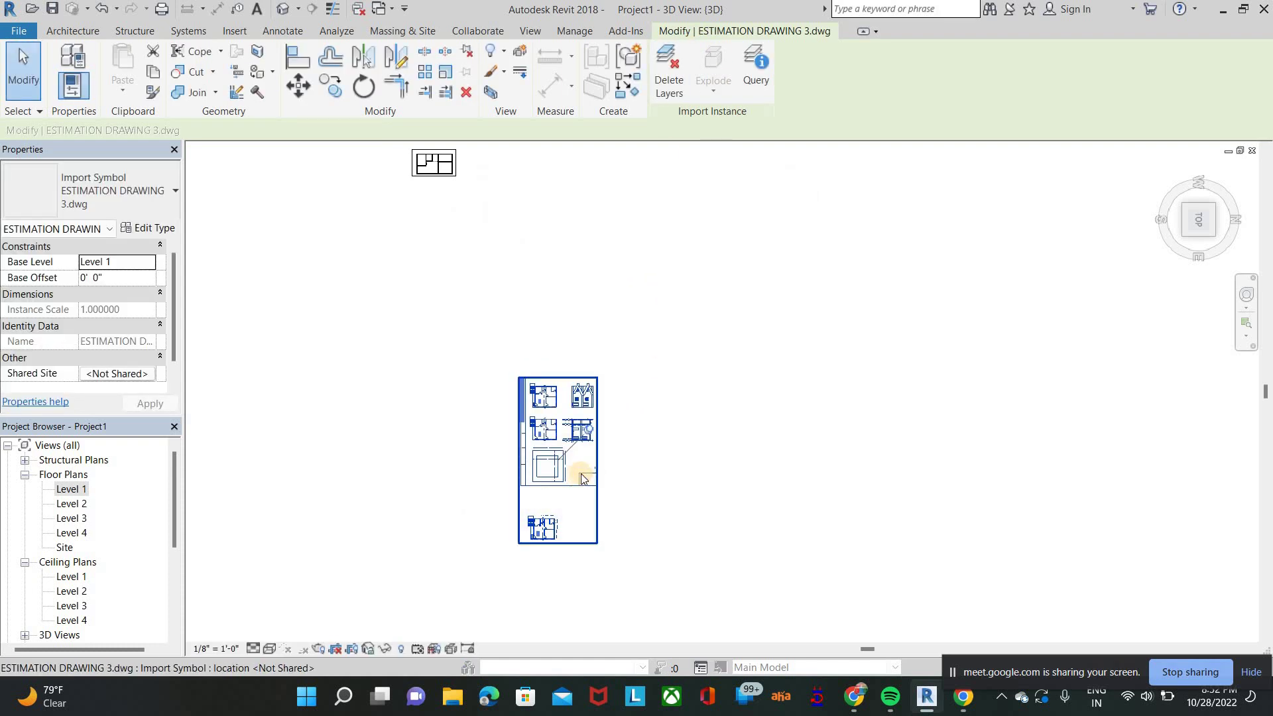
Step: Retry deleting the pinned DWG by right-click Delete and the Delete key, dismissing each warning
right_click(580, 478)
left_click(639, 306)
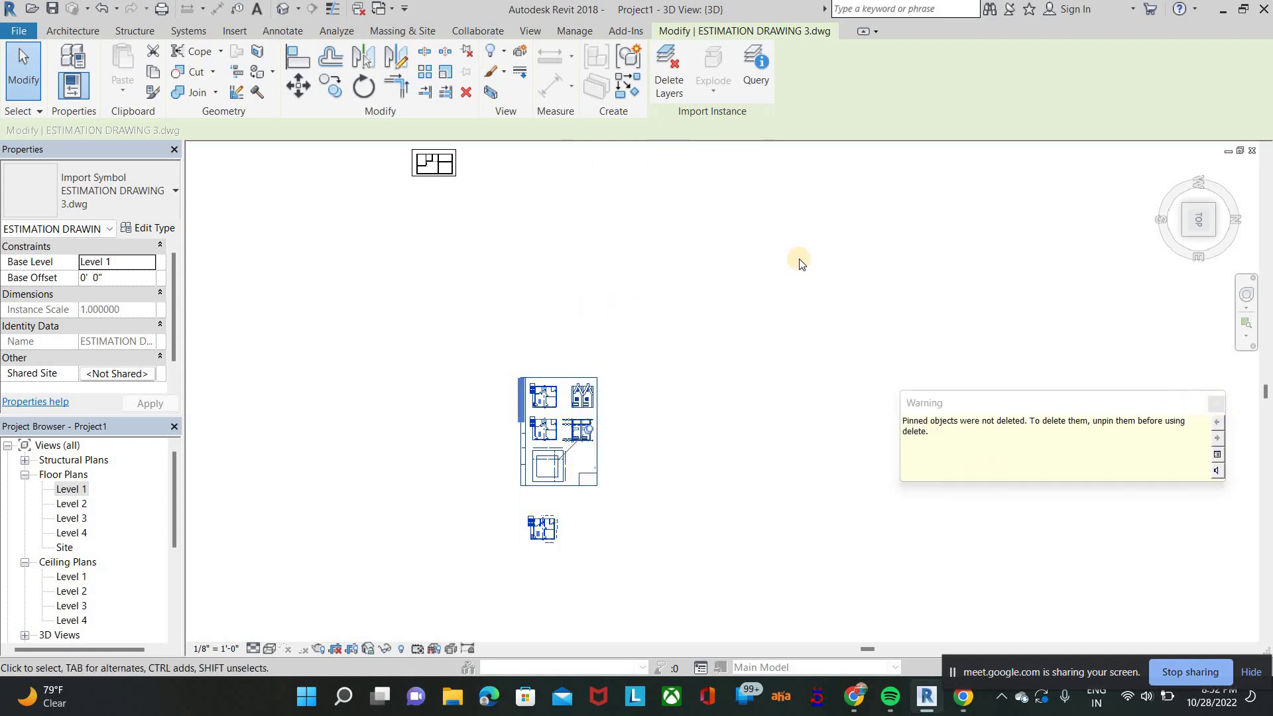
left_click(1217, 404)
left_click(308, 342)
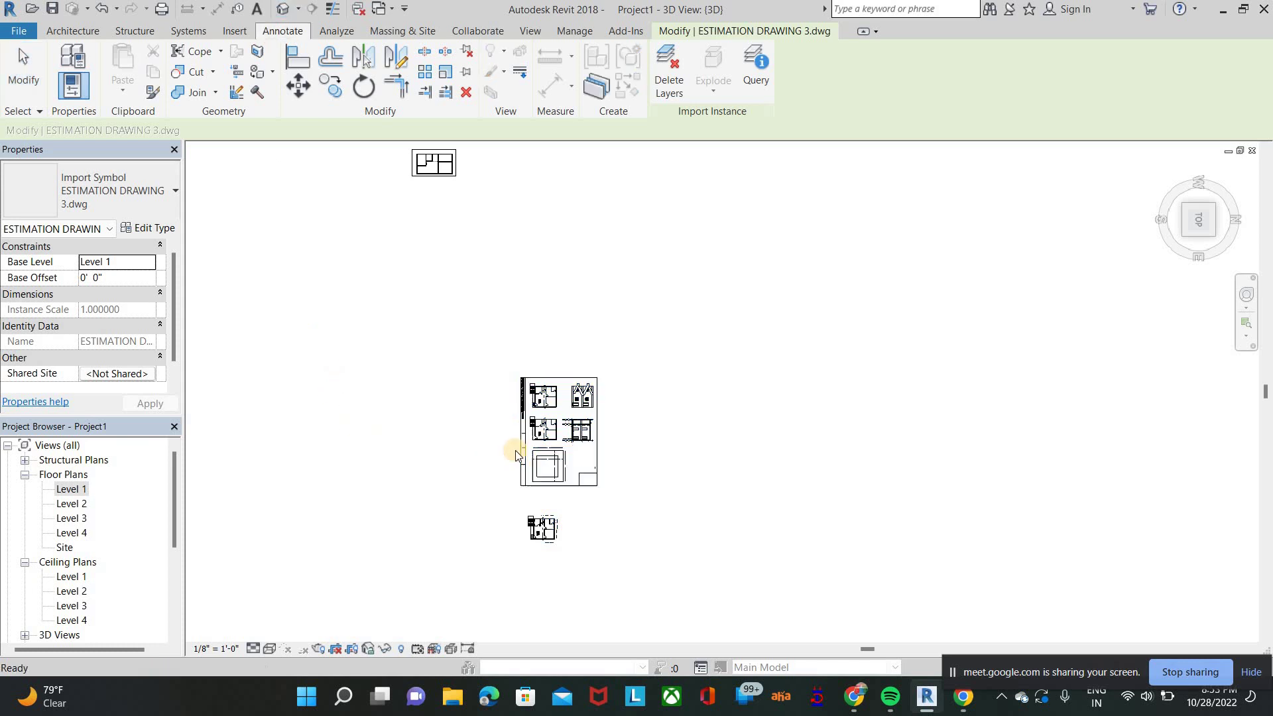
left_click(486, 428)
key("Delete")
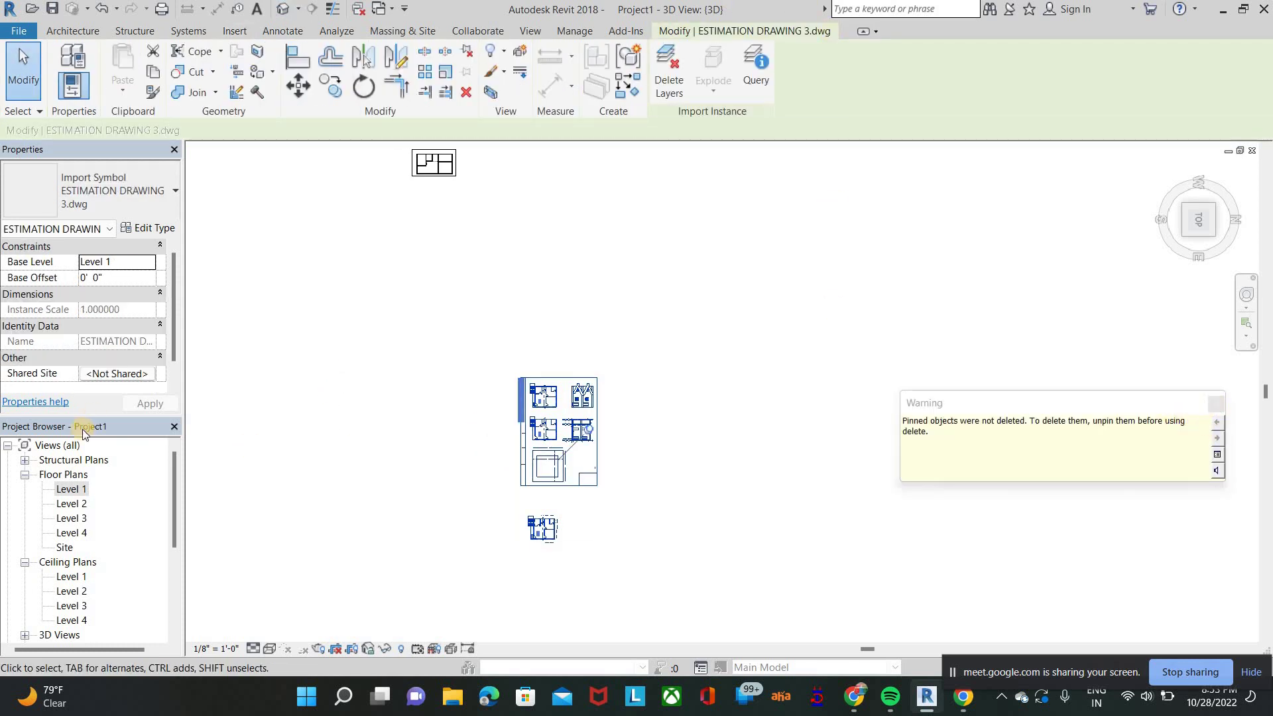
left_click(275, 15)
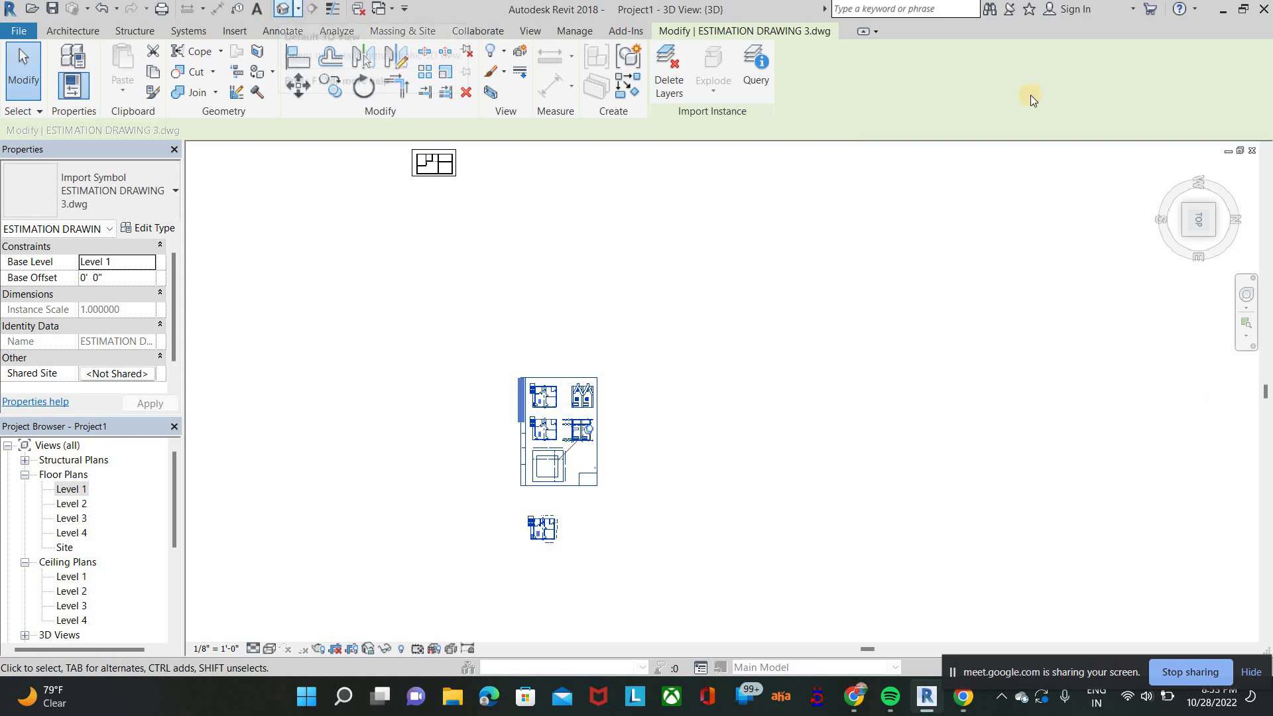
left_click(1165, 170)
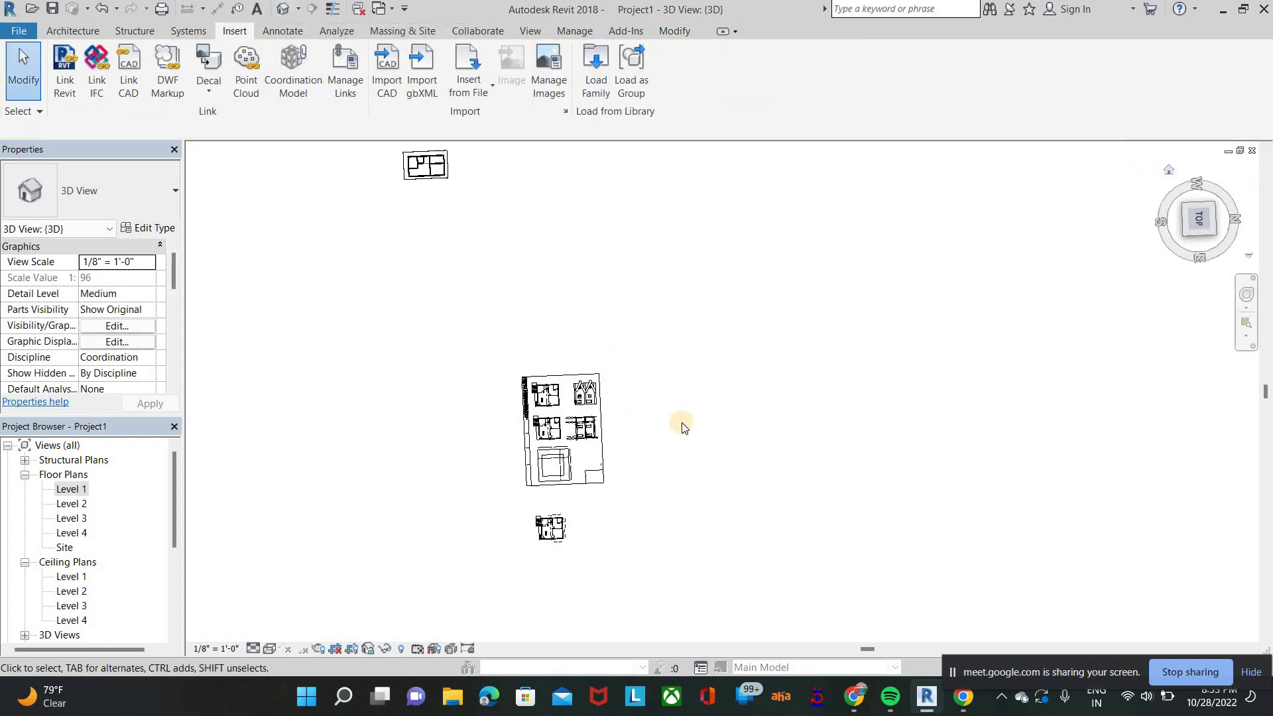
left_click(800, 416)
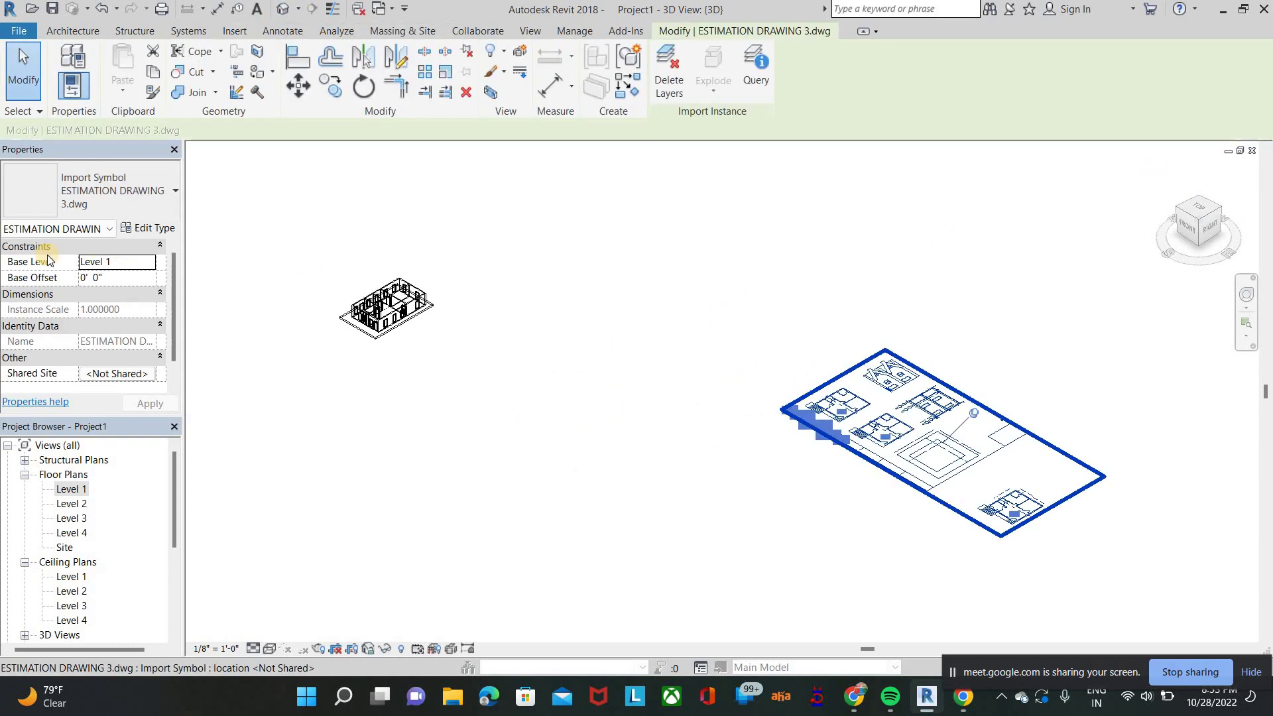
key("Delete")
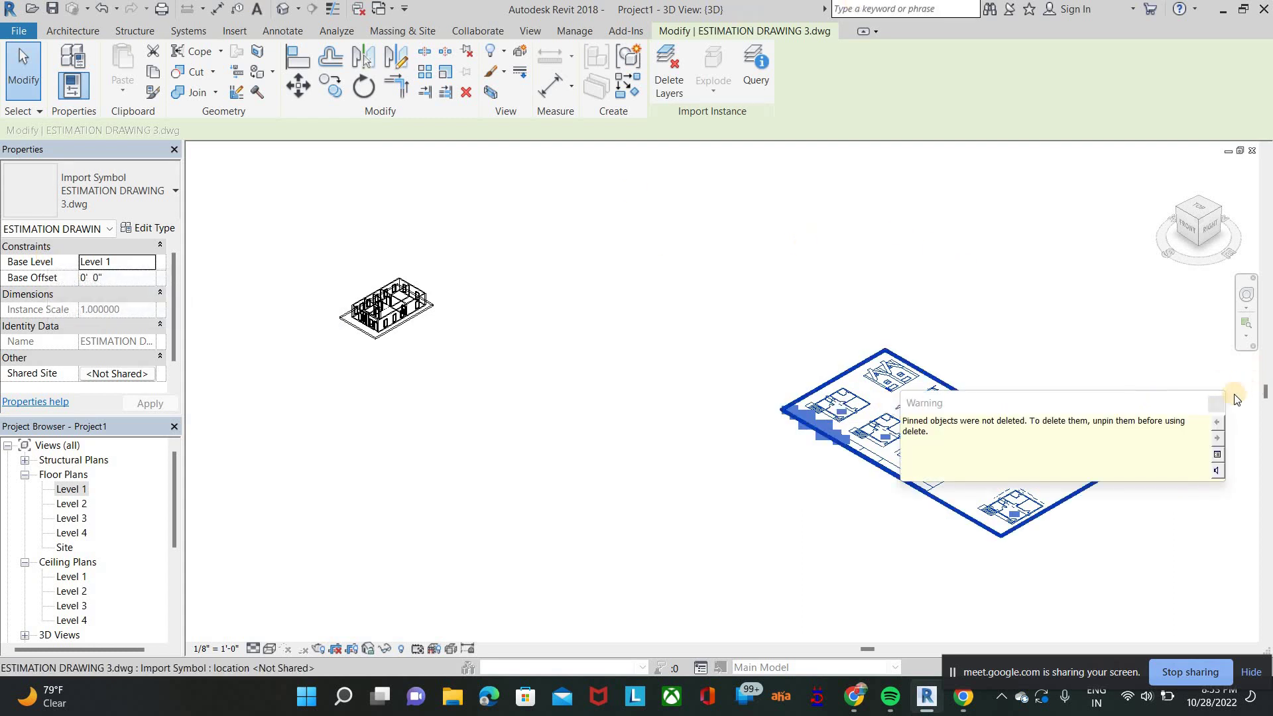
left_click(1219, 406)
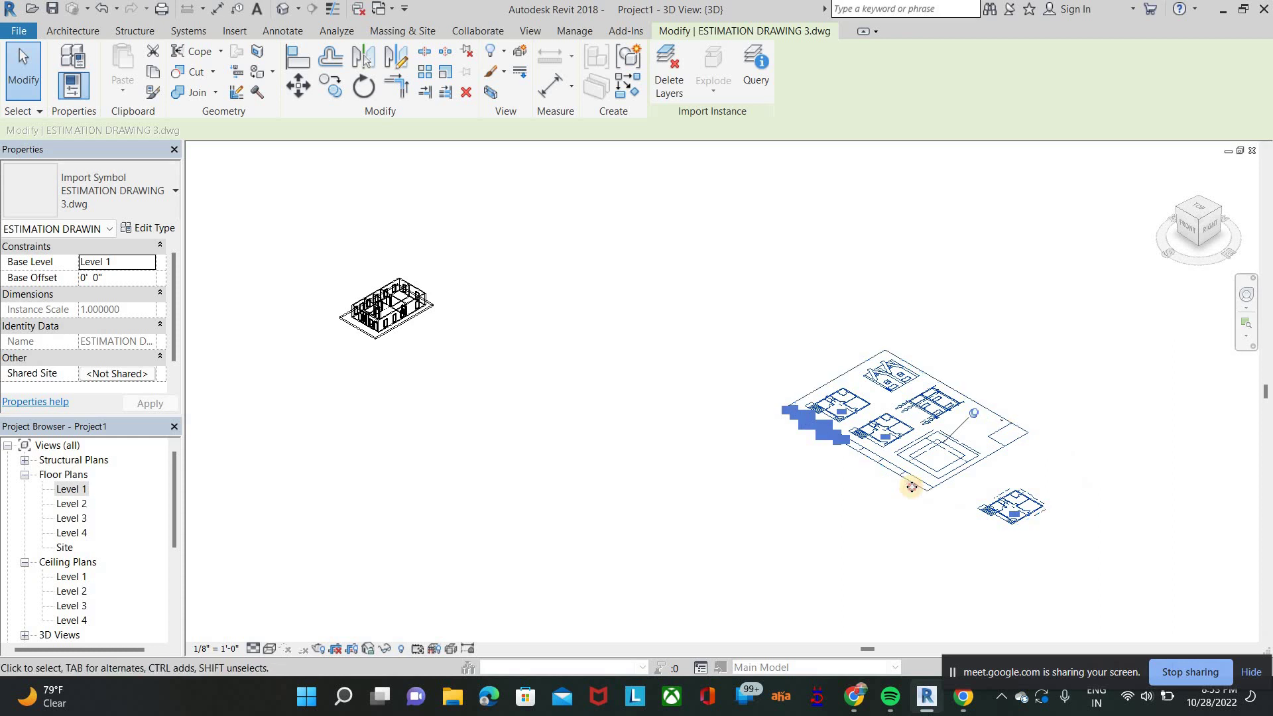
Step: Delete the DWG again, expand the warning to the ESTIMATION DRAWING 3.dwg entry, and cancel the export
right_click(913, 487)
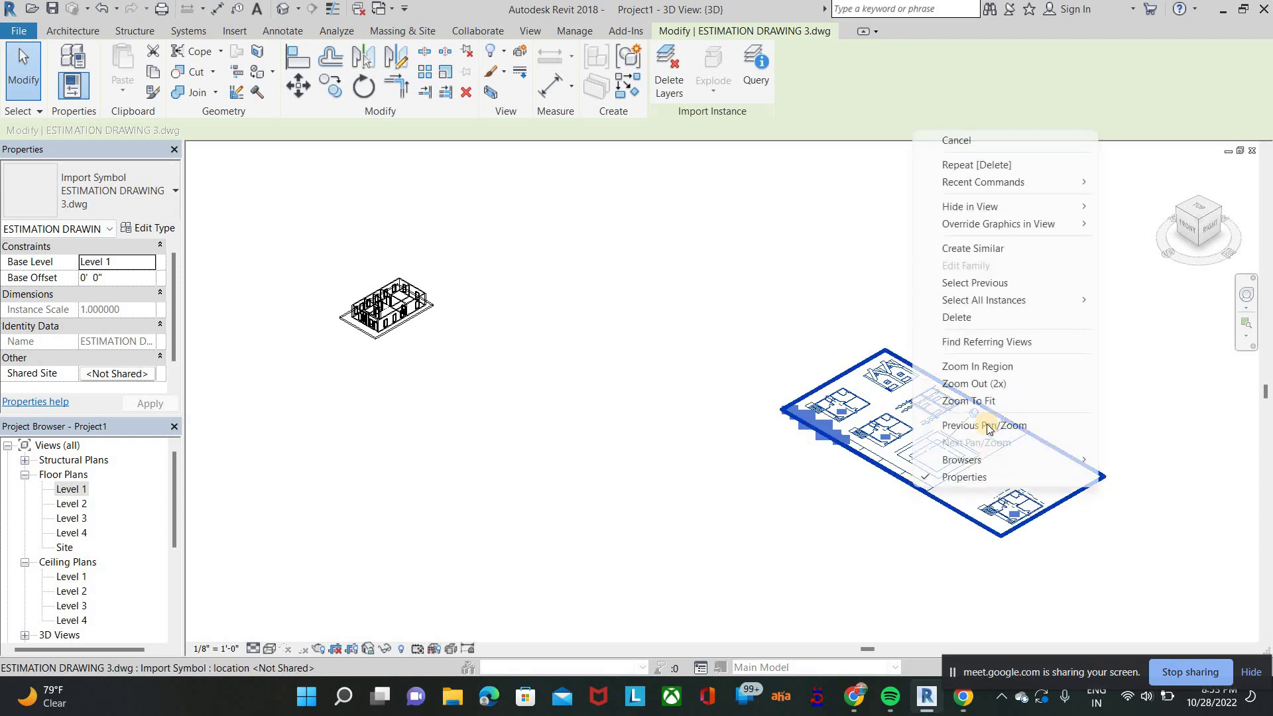
left_click(993, 319)
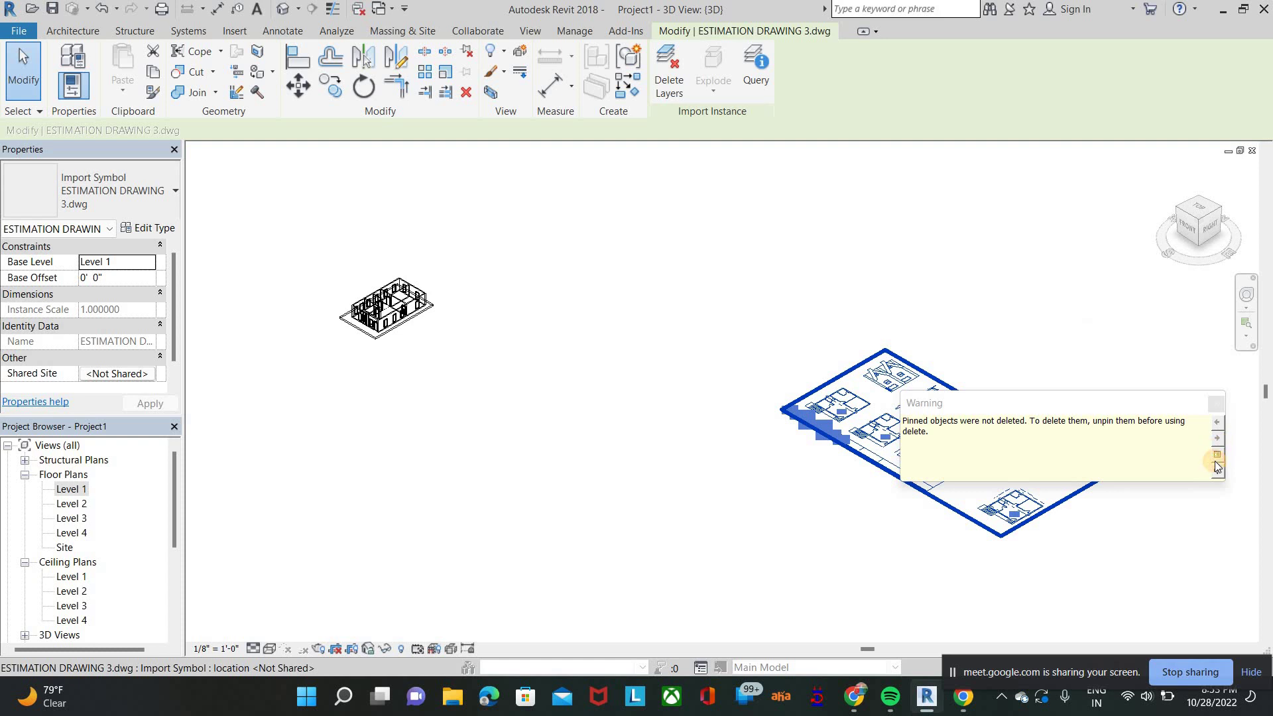
left_click(1217, 458)
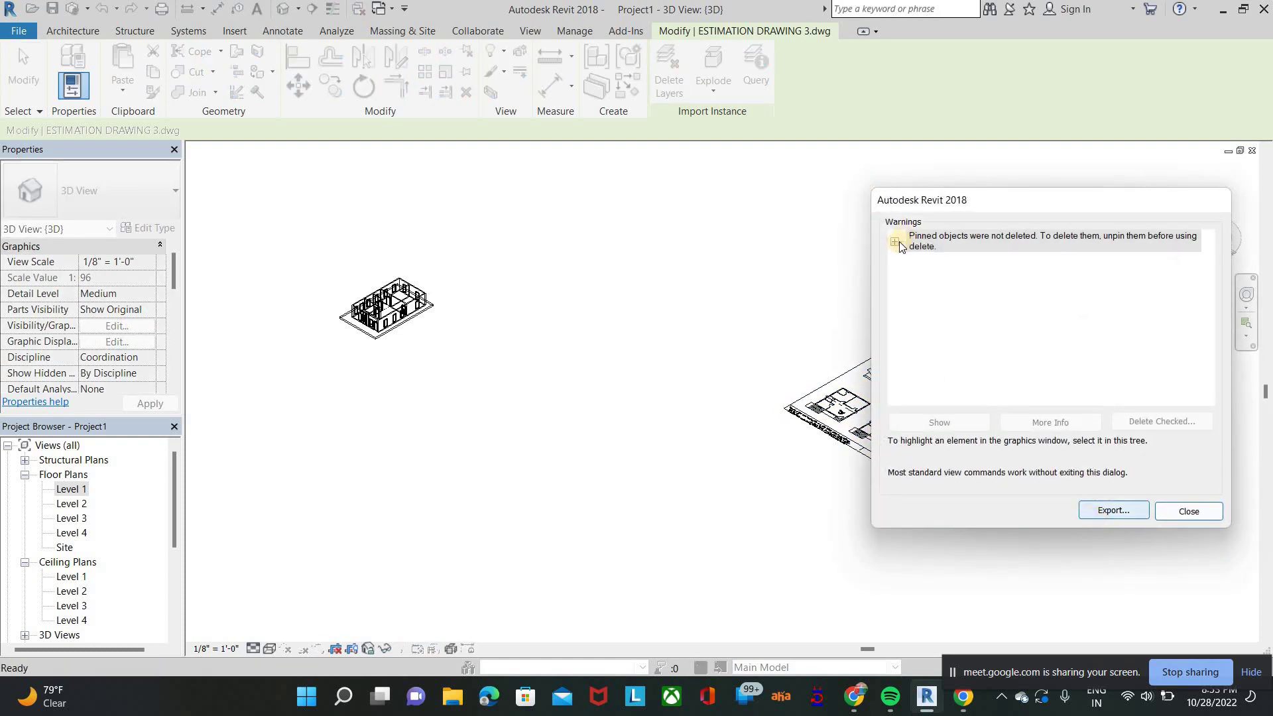
left_click(894, 242)
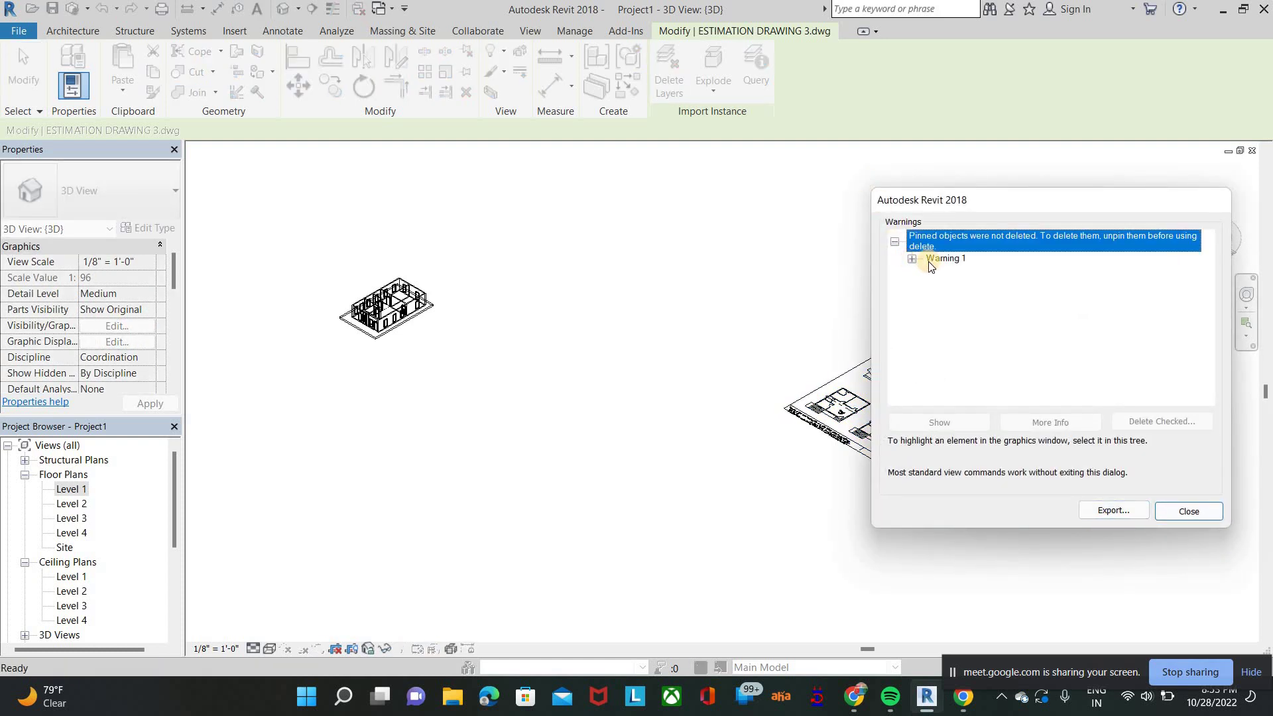
left_click(912, 259)
left_click(946, 270)
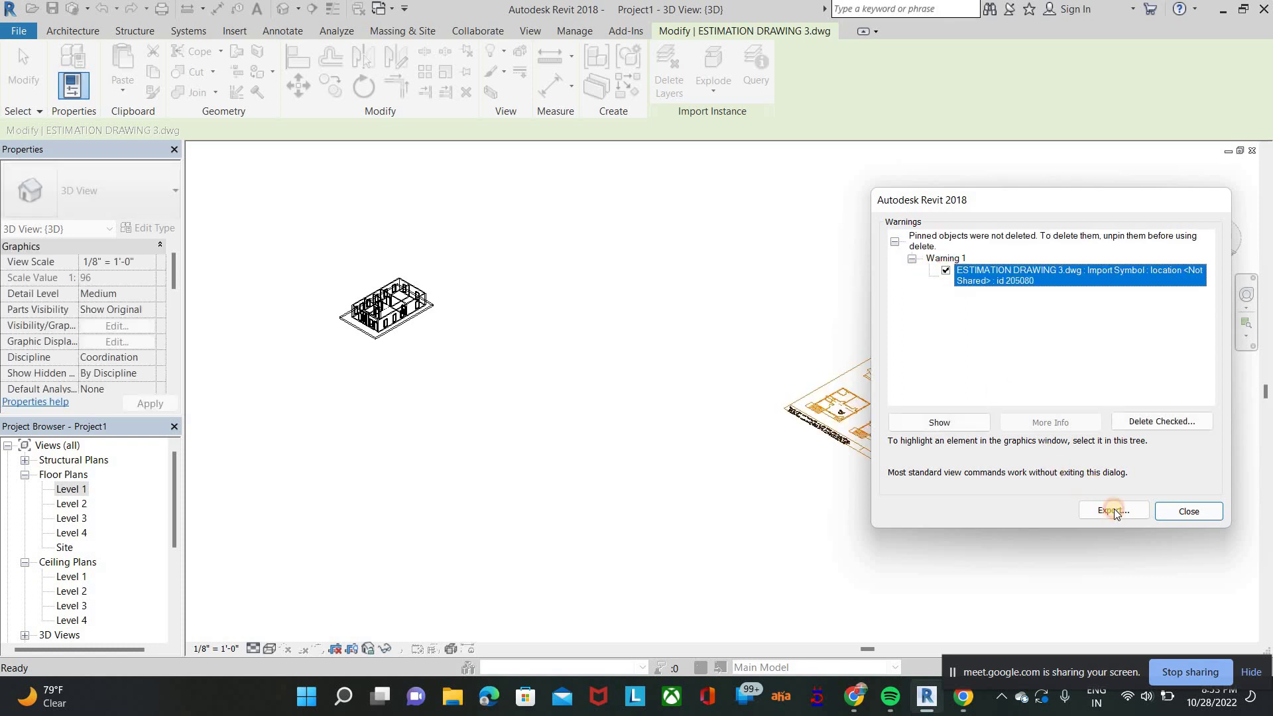
key("Return")
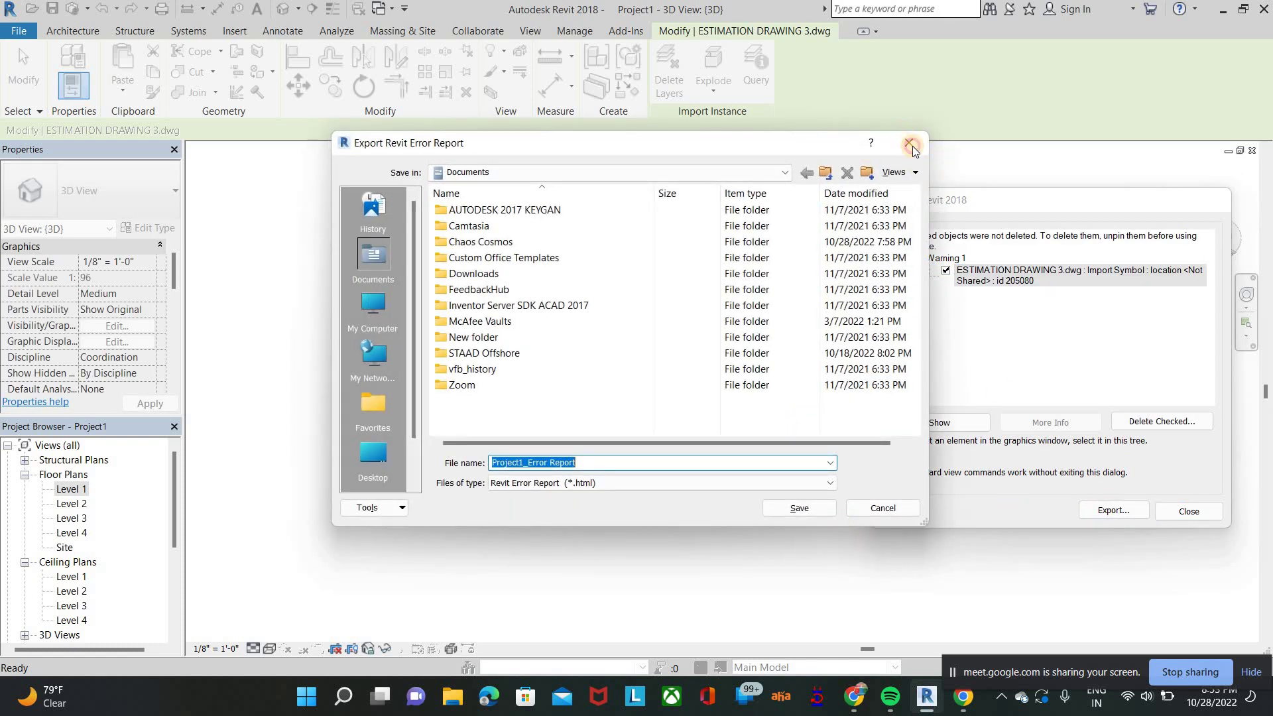
key("Escape")
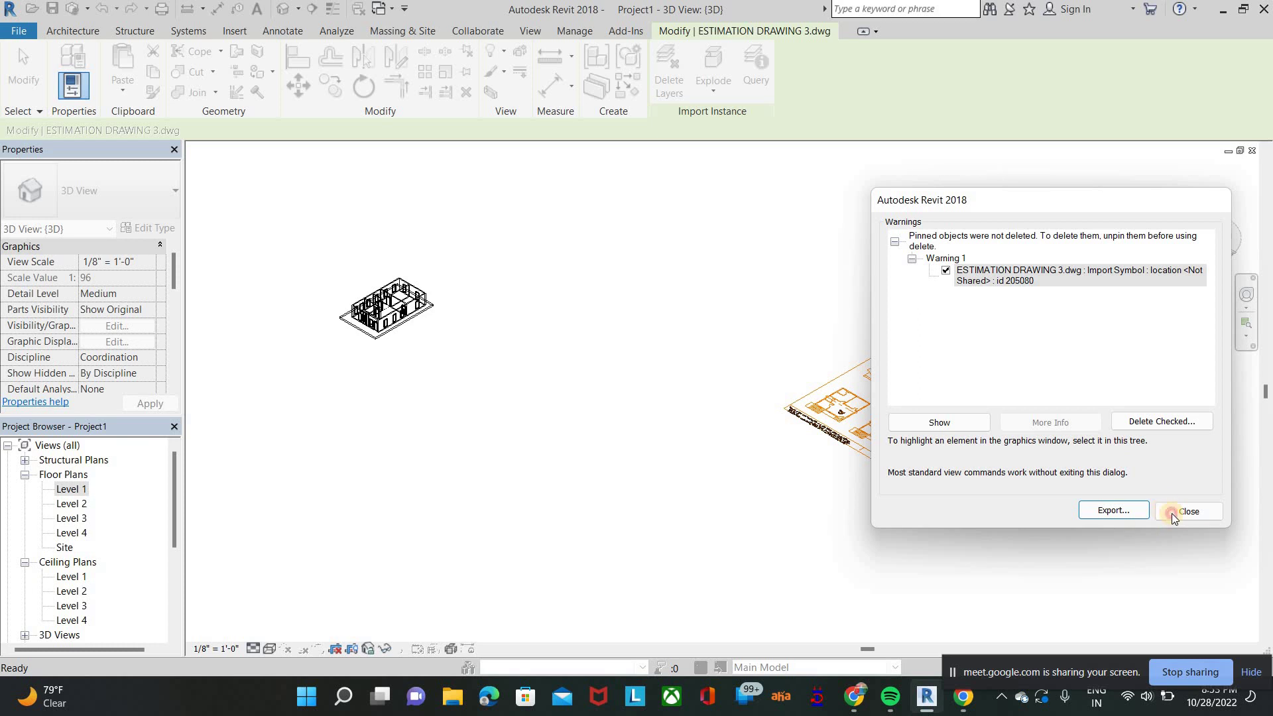
Step: Pan and zoom the view over to the wireframe house
middle_click_drag(467, 434, 796, 548)
scroll(742, 446, "up", 3)
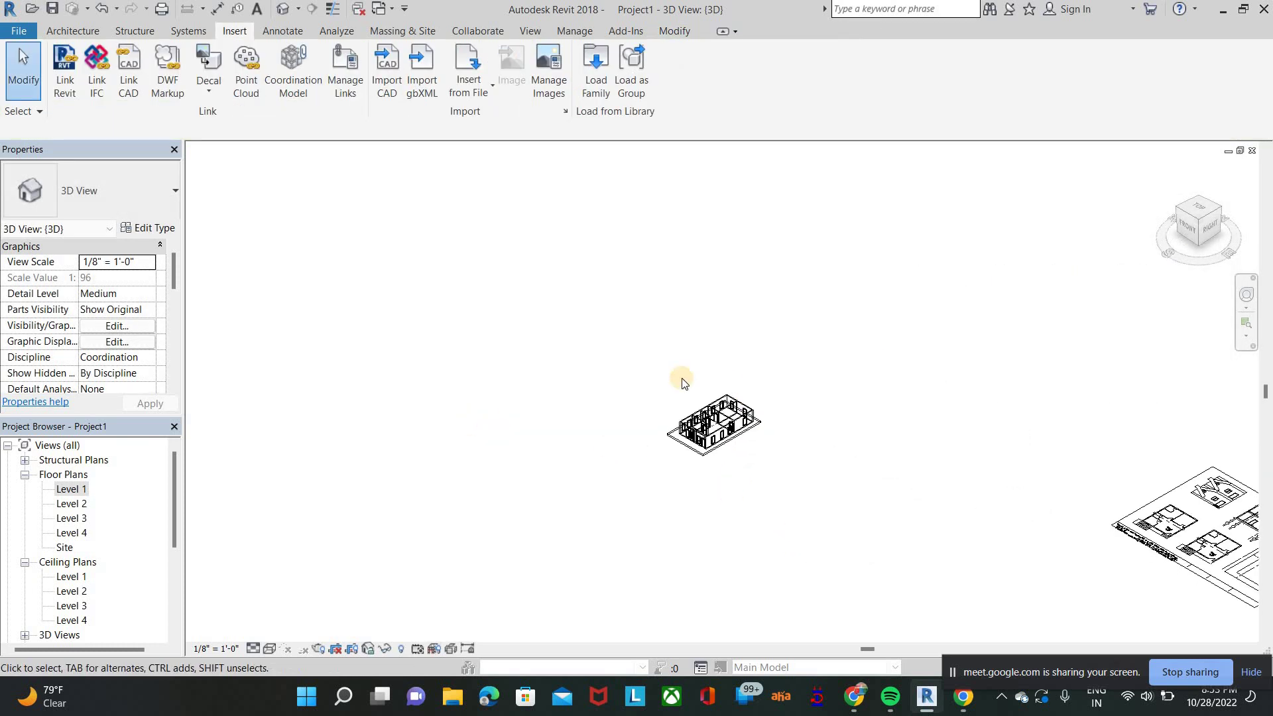
scroll(710, 399, "up", 3)
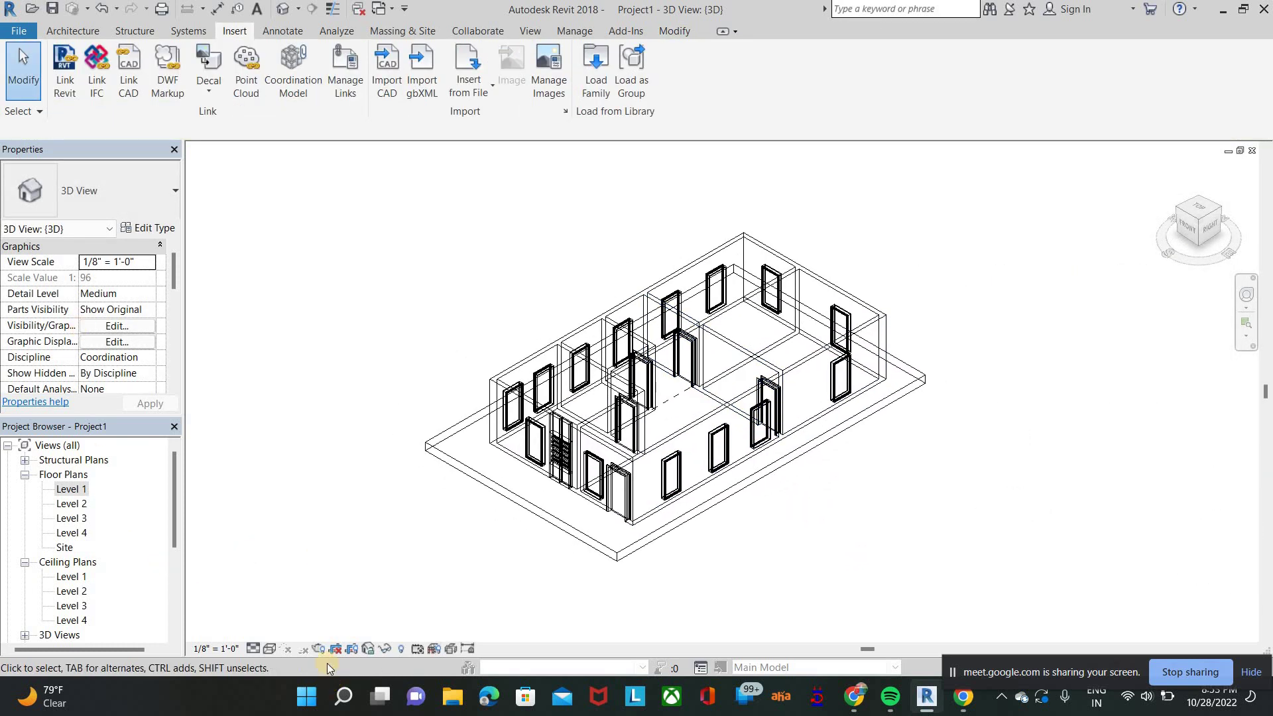
Step: Switch to the Realistic visual style and create a decal type named New Decal
left_click(269, 649)
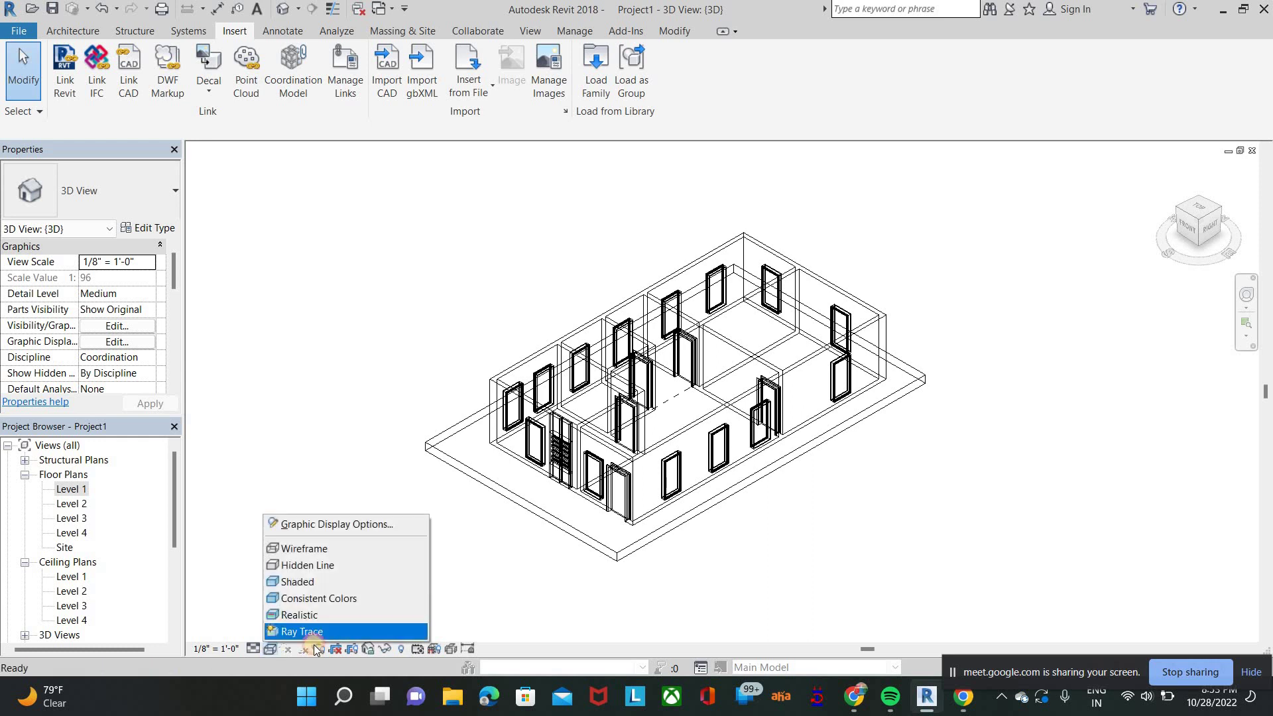
left_click(291, 614)
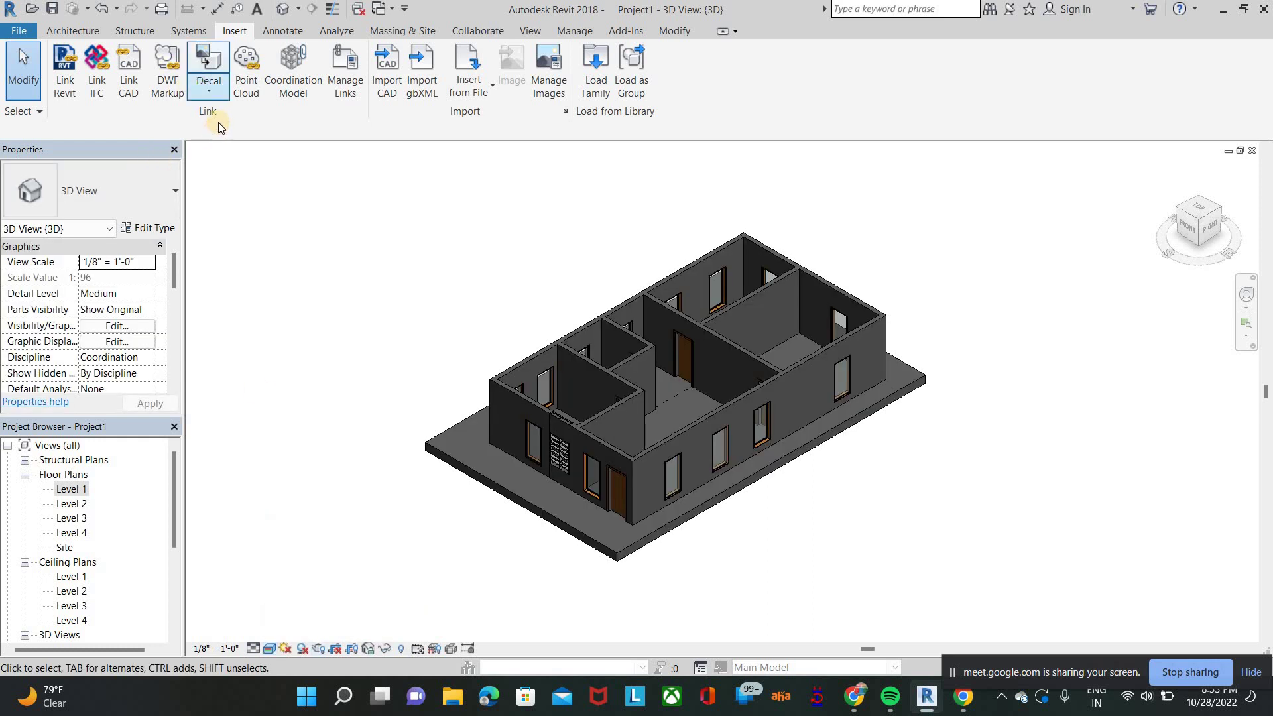
left_click(211, 90)
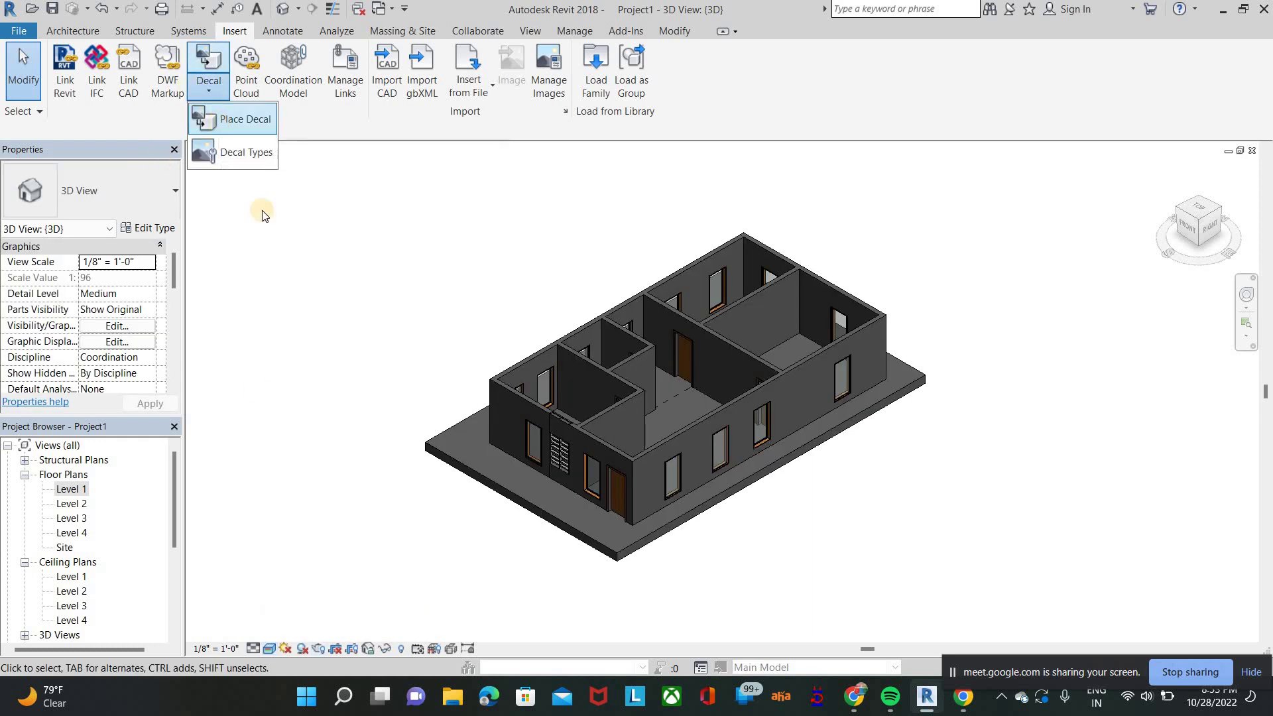
left_click(242, 152)
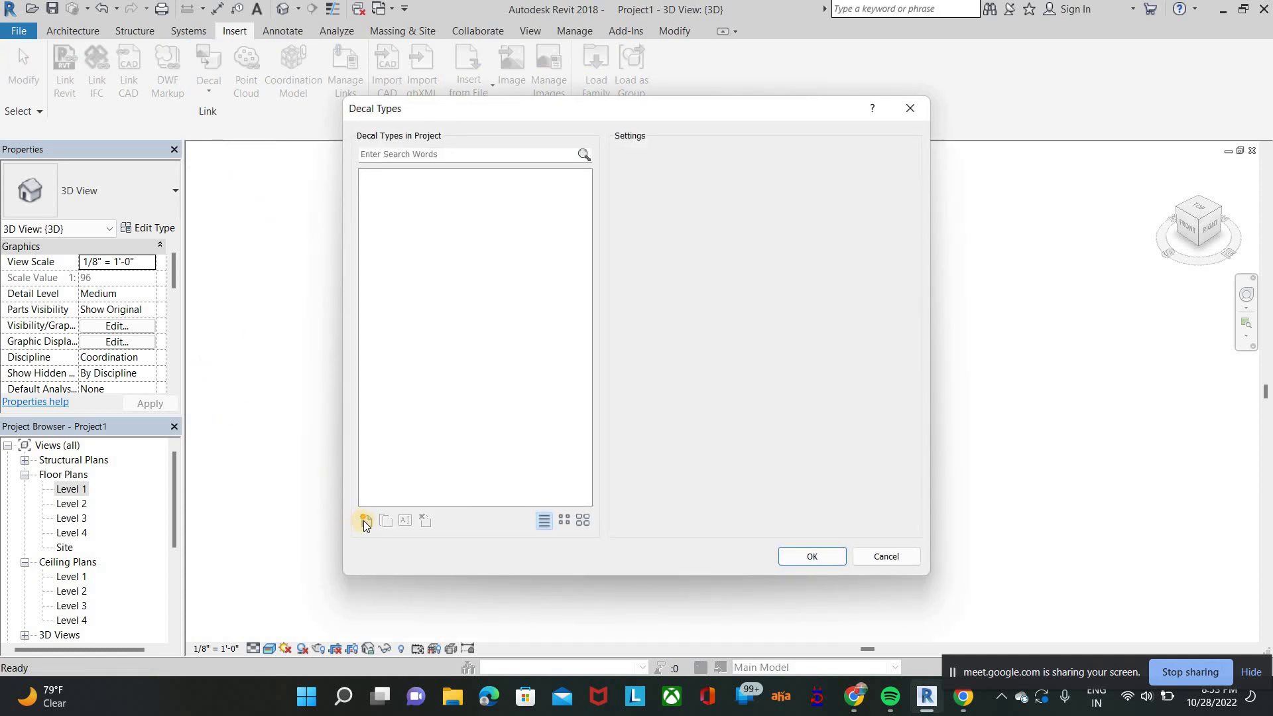
left_click(365, 521)
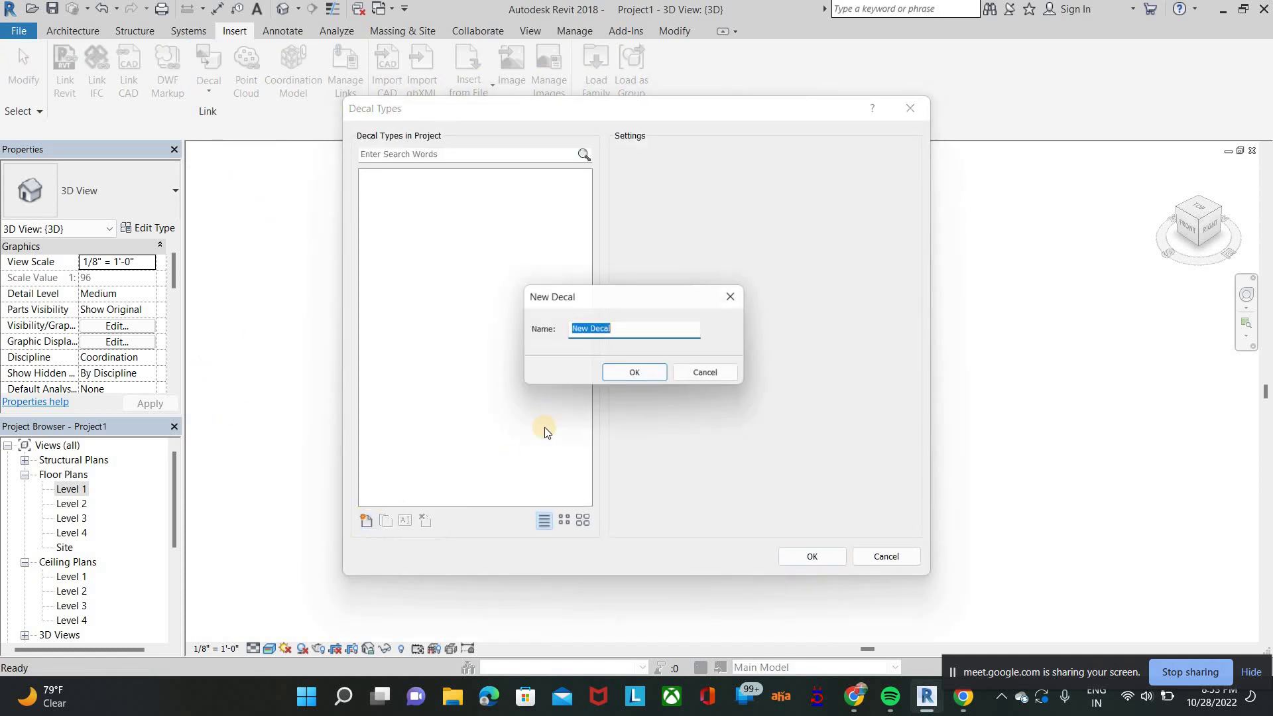
left_click(637, 375)
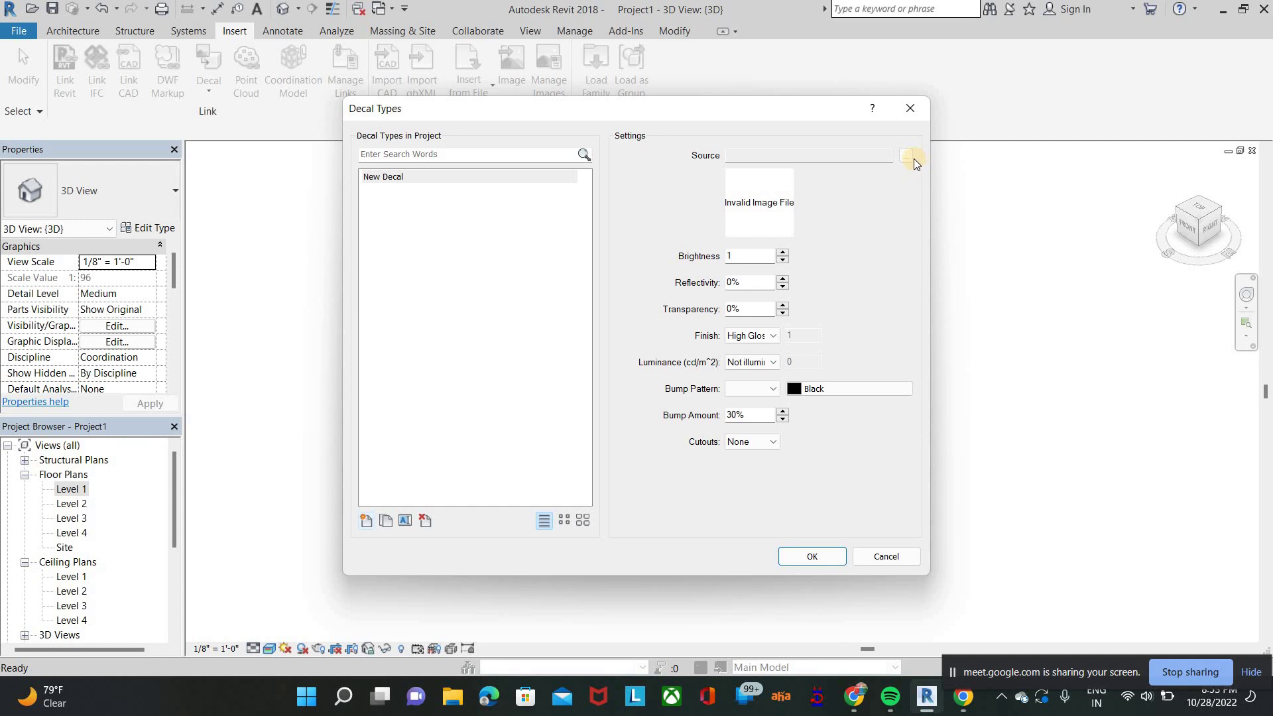
Step: Set New Decal's source to the Desktop image PicsArt_06-02-01.09.26-768x1134.imp.jpg and confirm
left_click(911, 158)
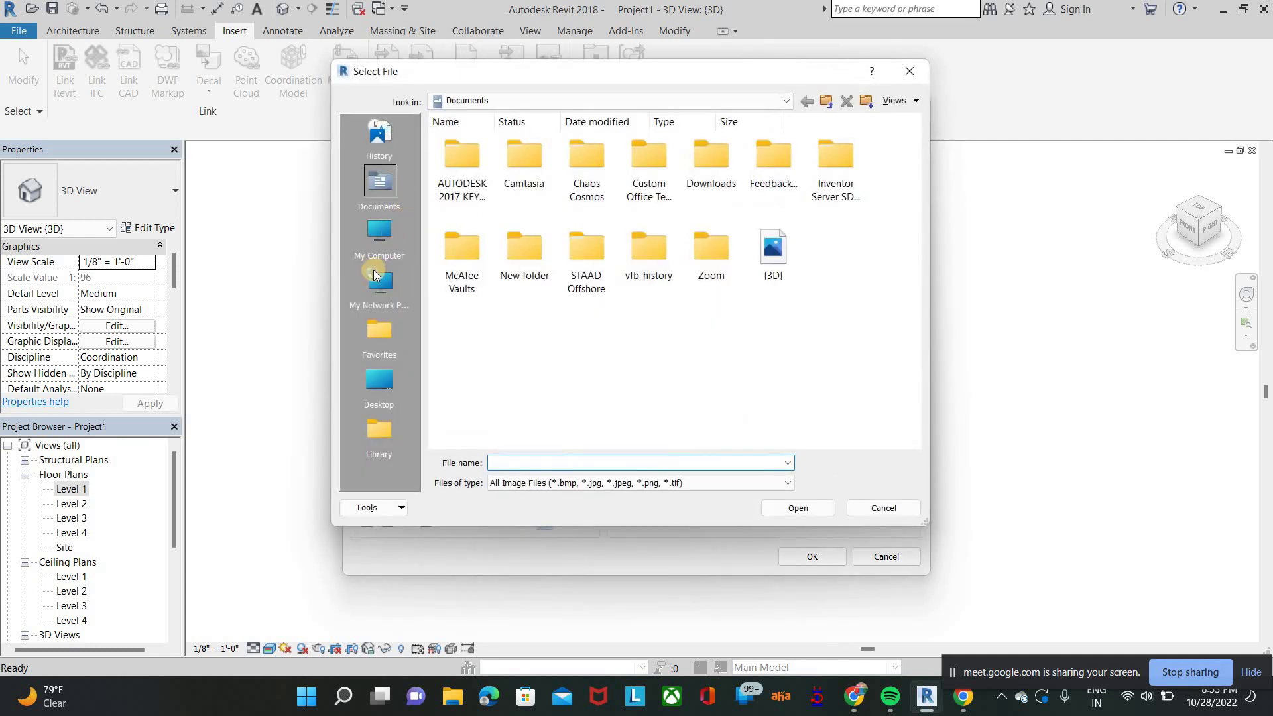
left_click(390, 394)
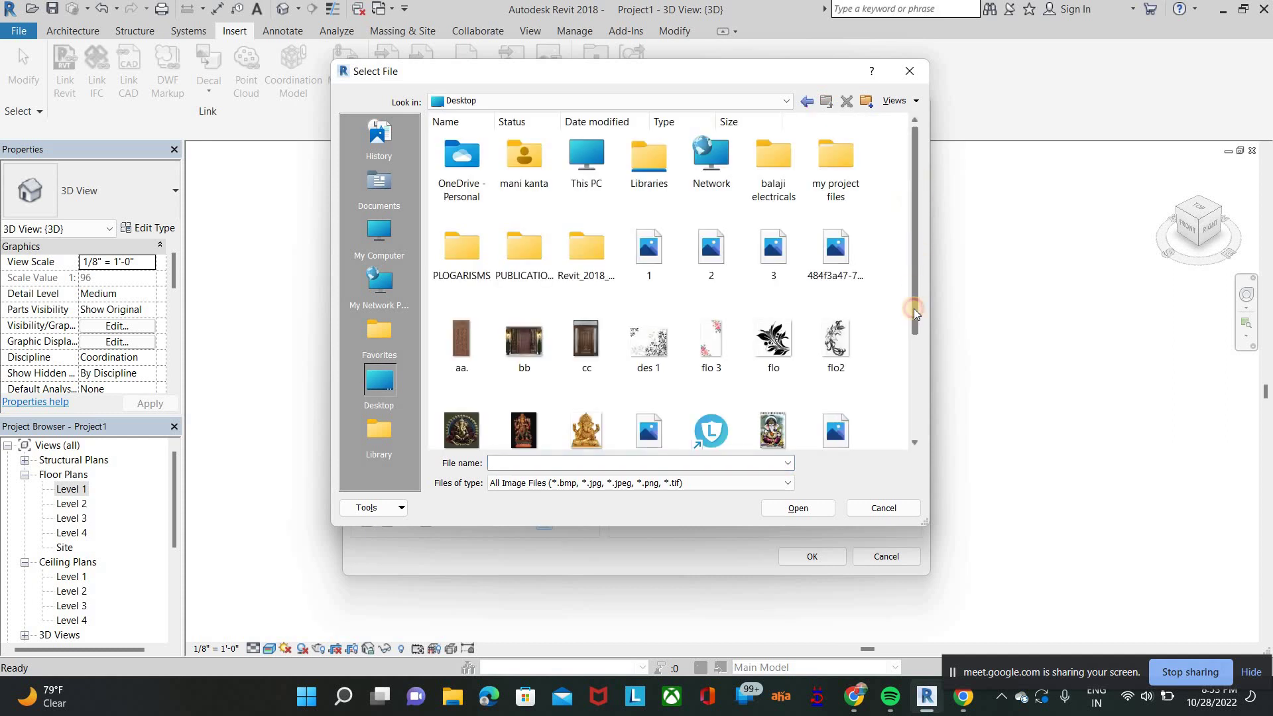
left_click(912, 338)
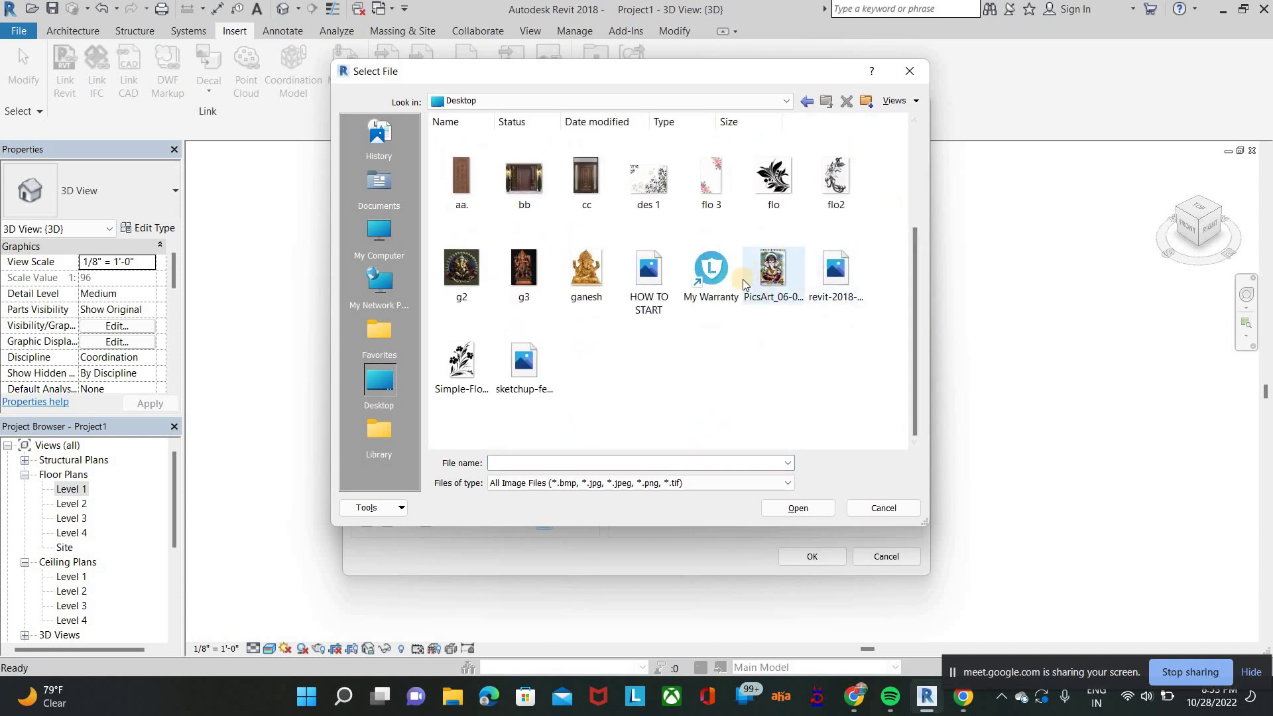
left_click(746, 284)
left_click(786, 513)
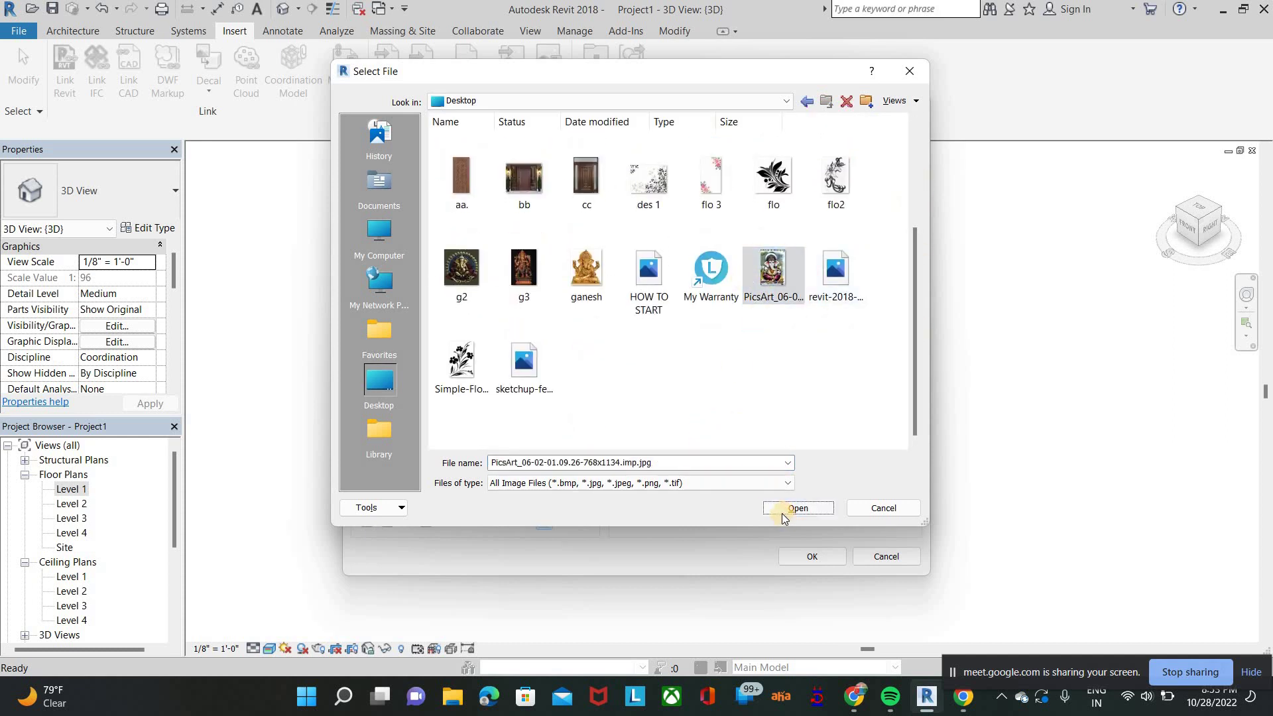
left_click(791, 555)
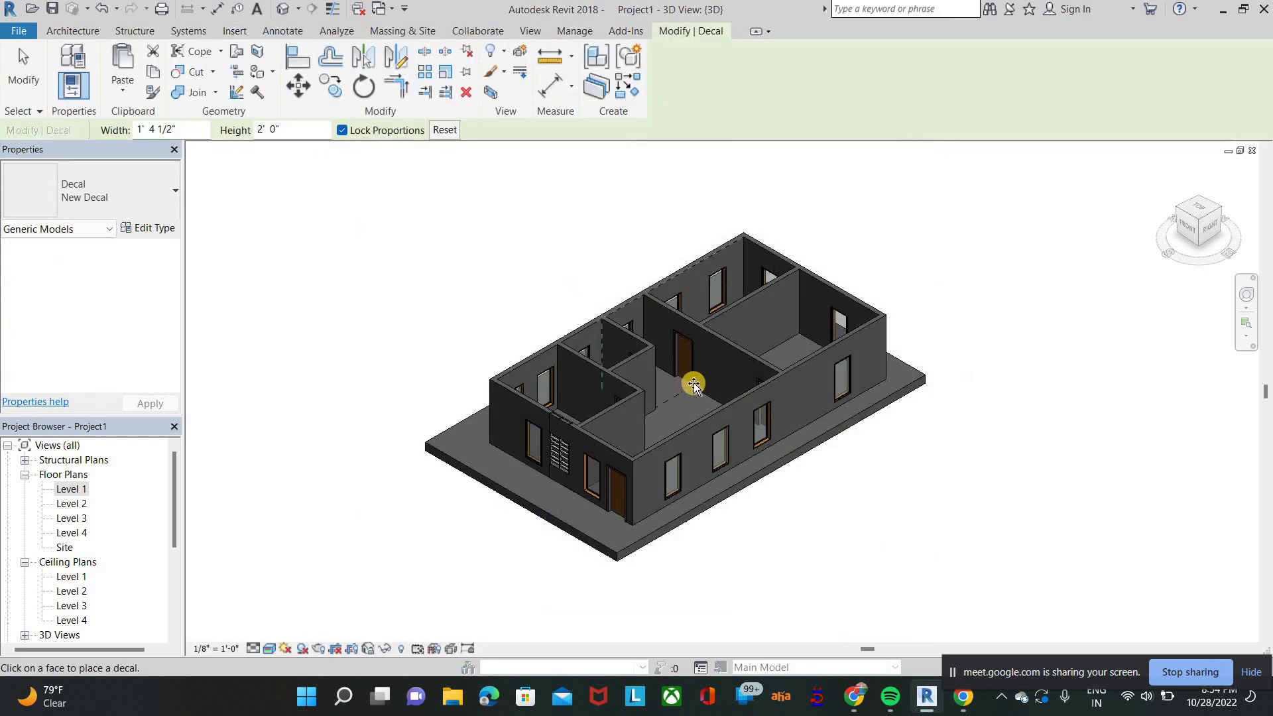
Step: Centre the house in view, end decal placement, and select the placed Ganesh decal
scroll(694, 383, "up", 4)
middle_click_drag(631, 376, 789, 298, "shift")
scroll(685, 420, "down", 2)
middle_click_drag(623, 583, 821, 349)
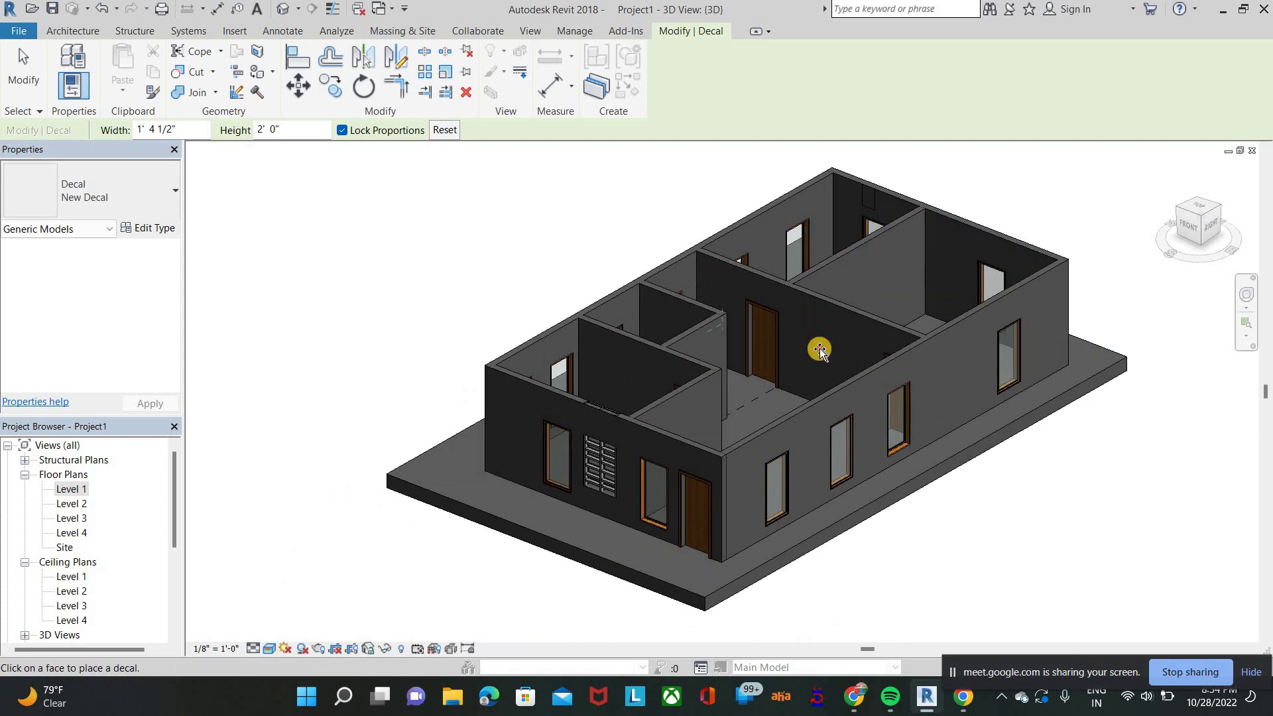
scroll(802, 293, "up", 5)
right_click(800, 294)
left_click(829, 305)
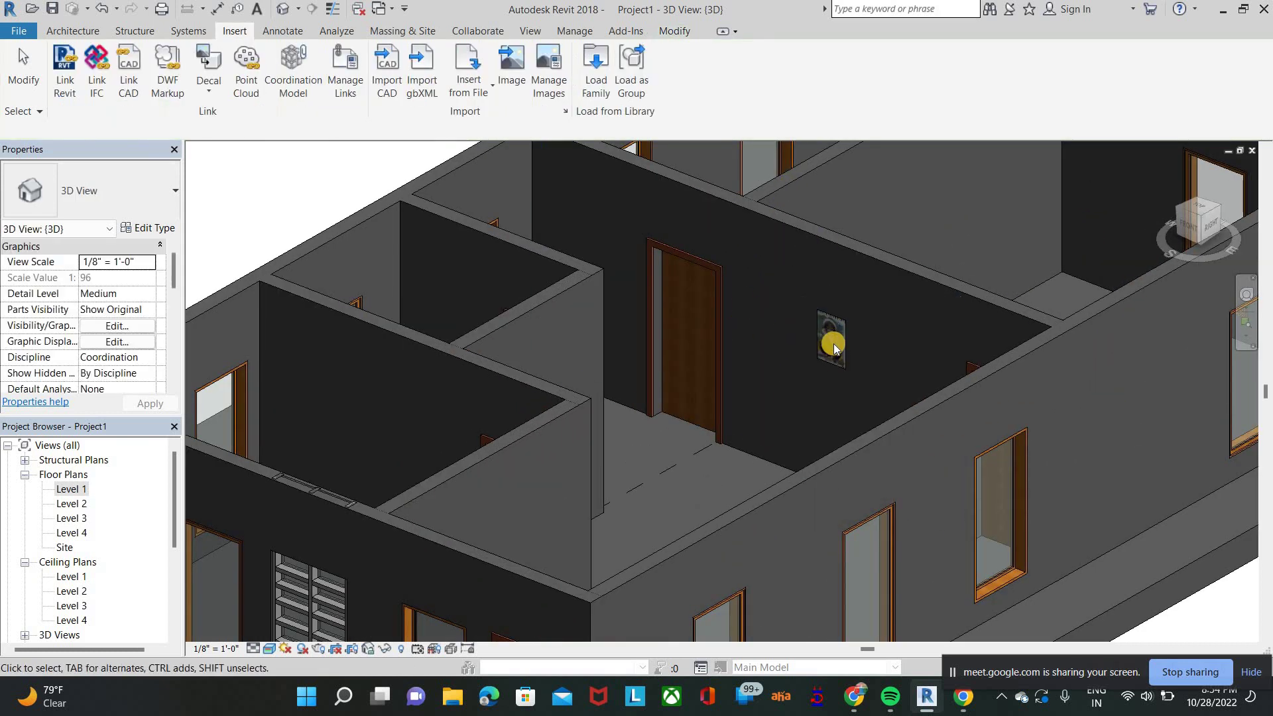
left_click(836, 358)
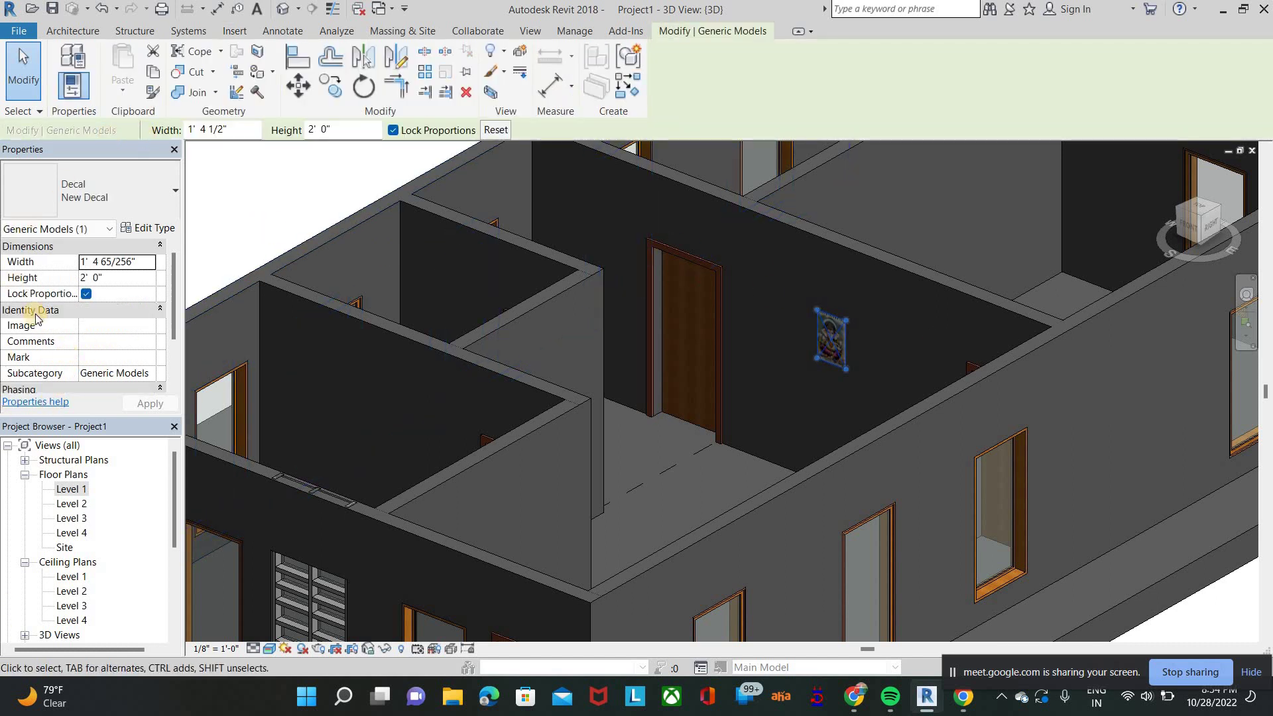
Step: Unlock the decal's proportions and resize it to roughly 7' 6" wide by 9' tall
left_click(86, 294)
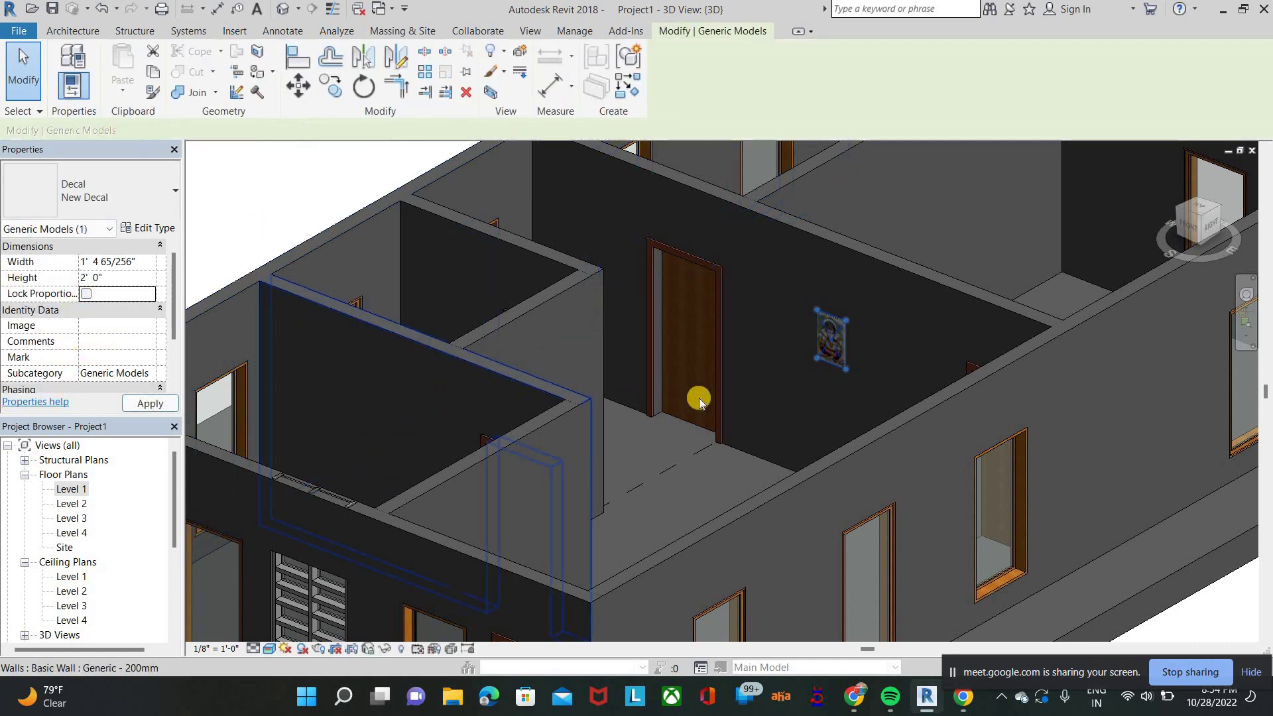
left_click_drag(859, 371, 922, 522)
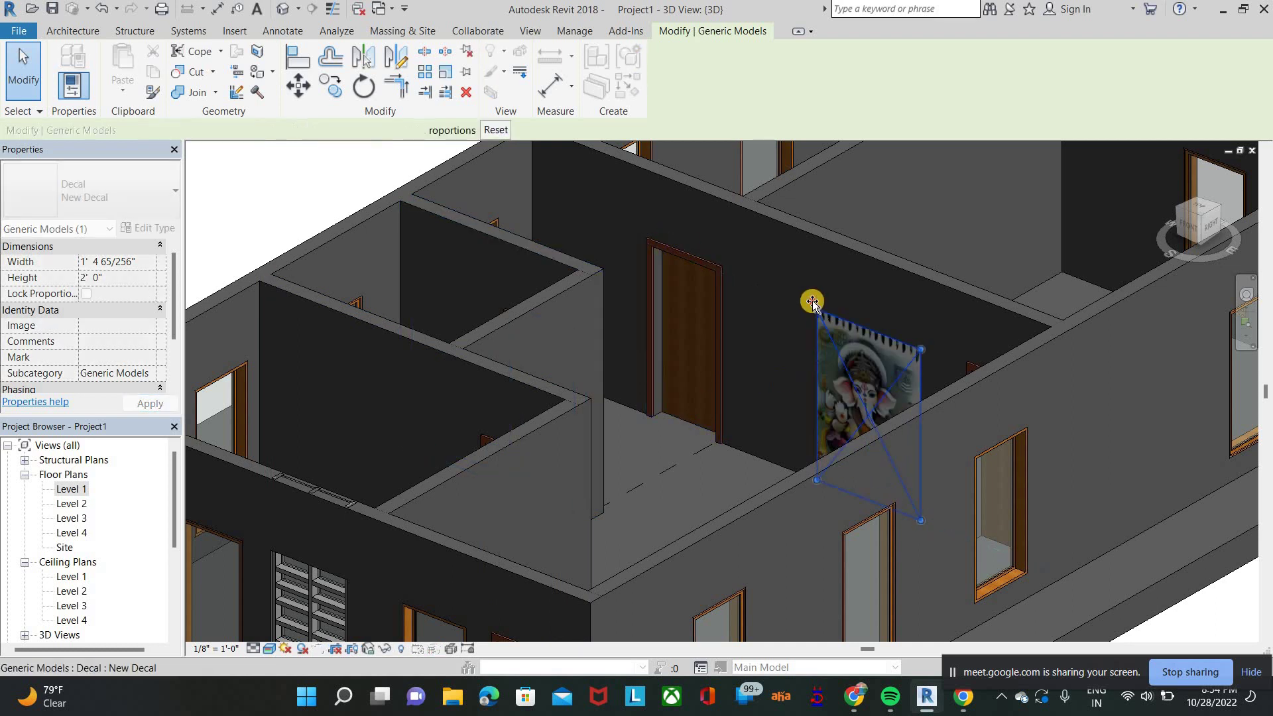
left_click_drag(813, 300, 766, 232)
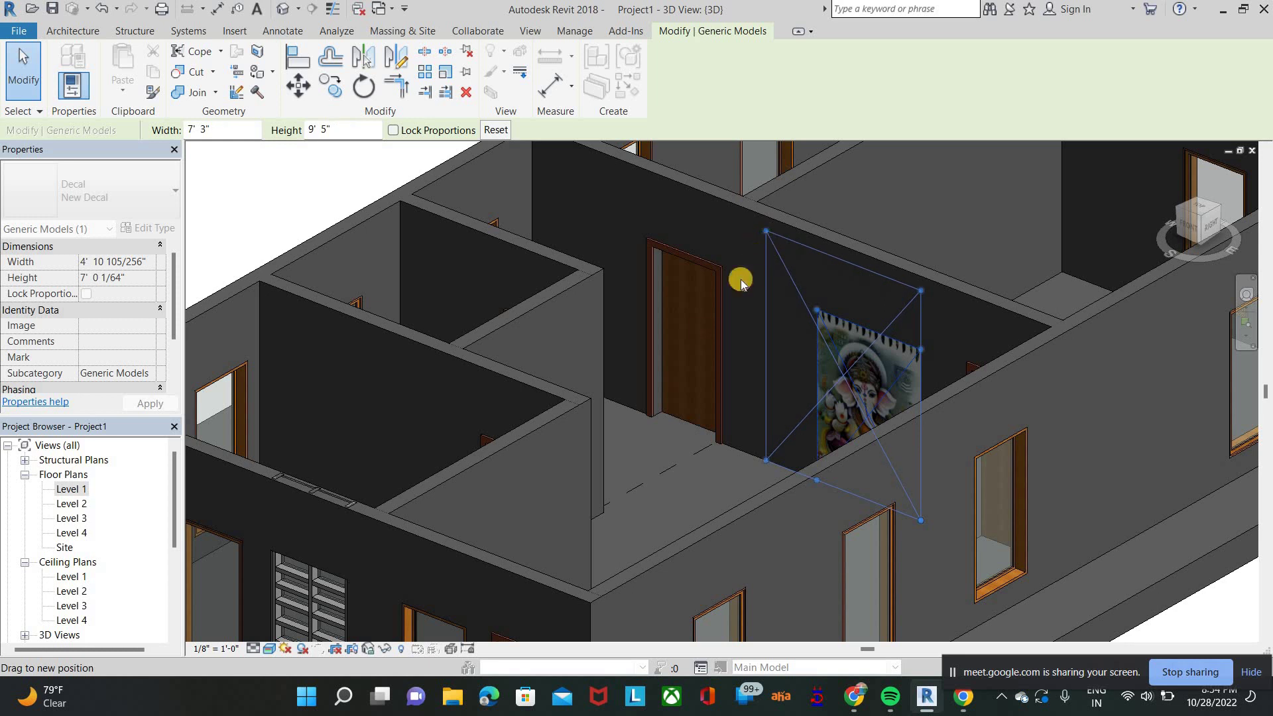
left_click_drag(741, 280, 702, 337)
middle_click_drag(739, 411, 743, 423, "shift")
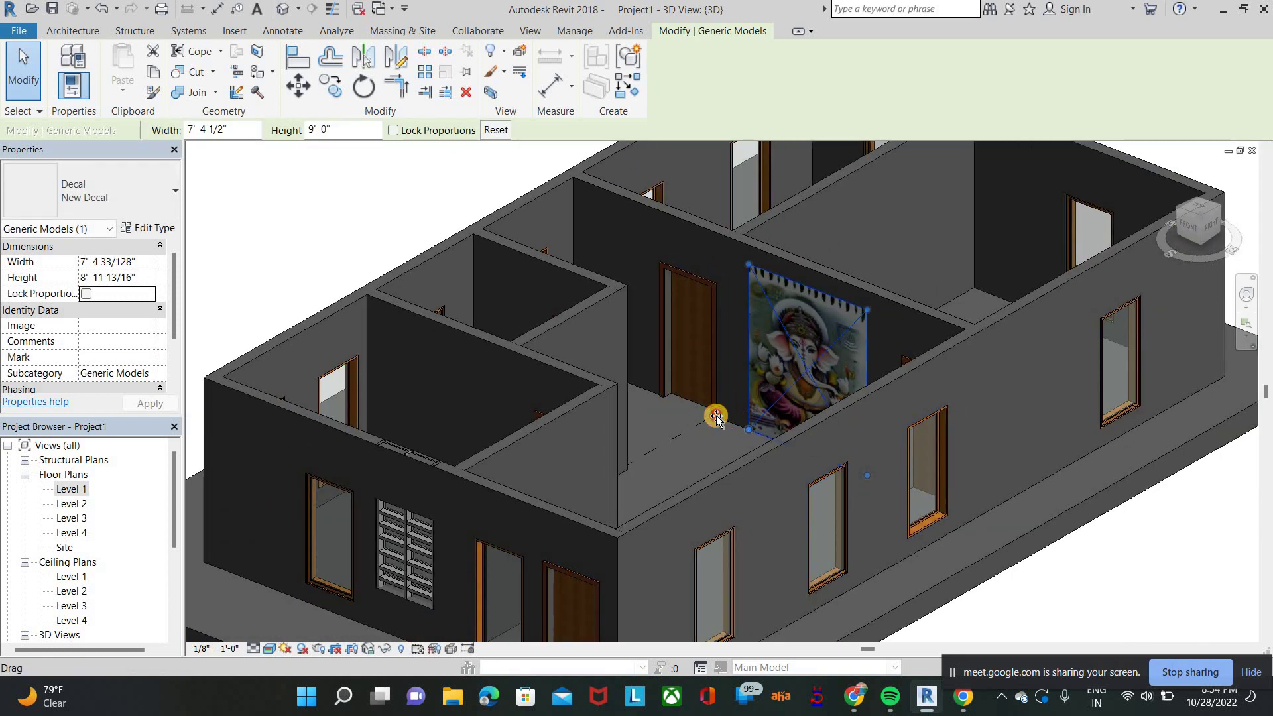
left_click_drag(716, 416, 719, 419)
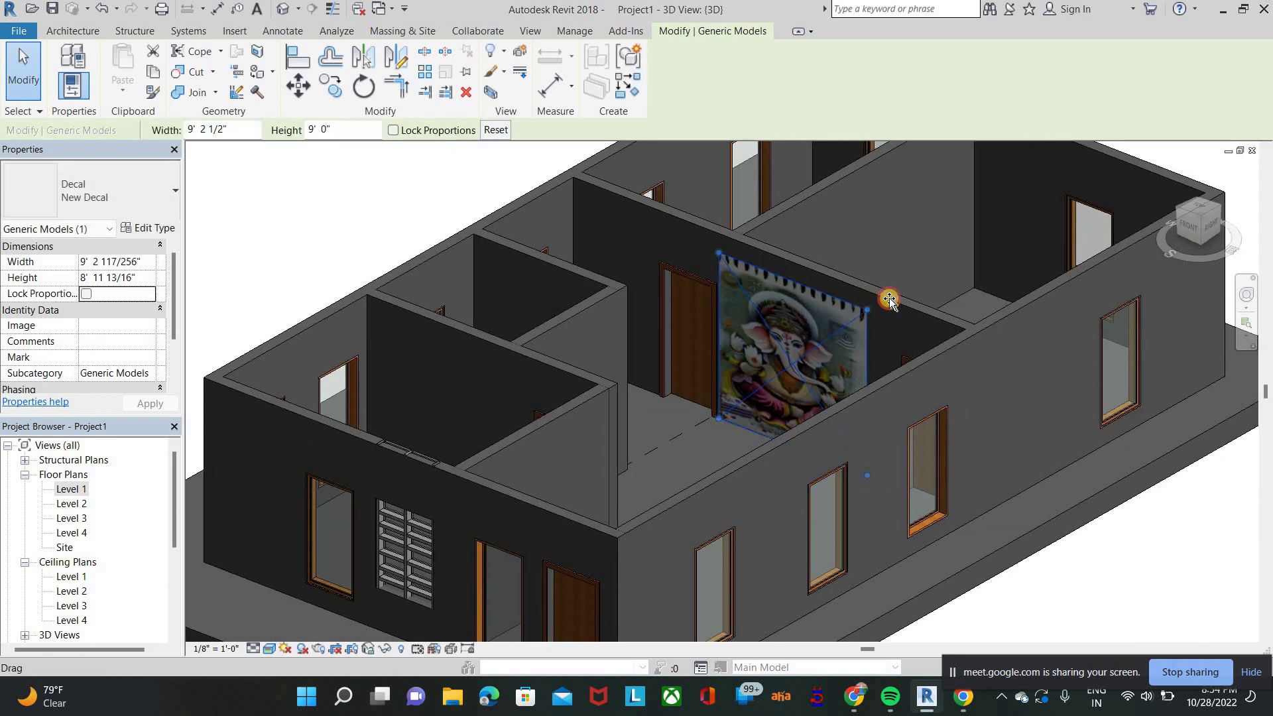
left_click_drag(889, 297, 848, 331)
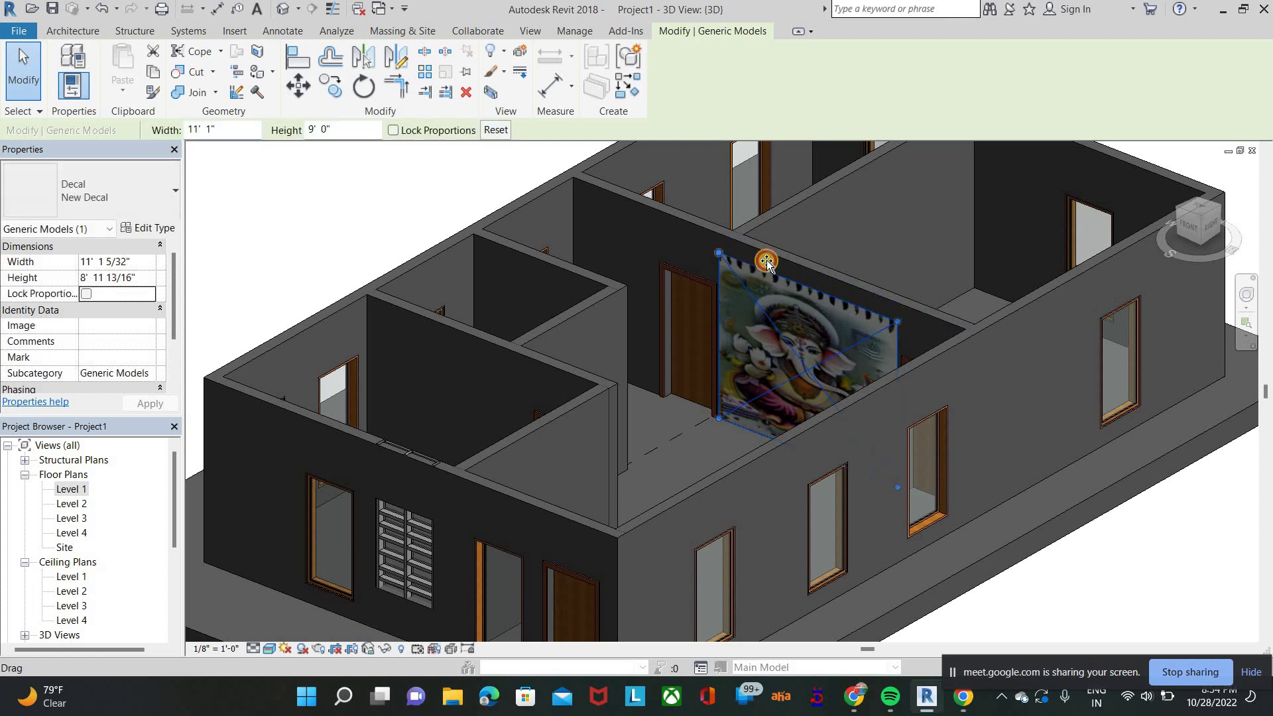
left_click_drag(781, 276, 776, 279)
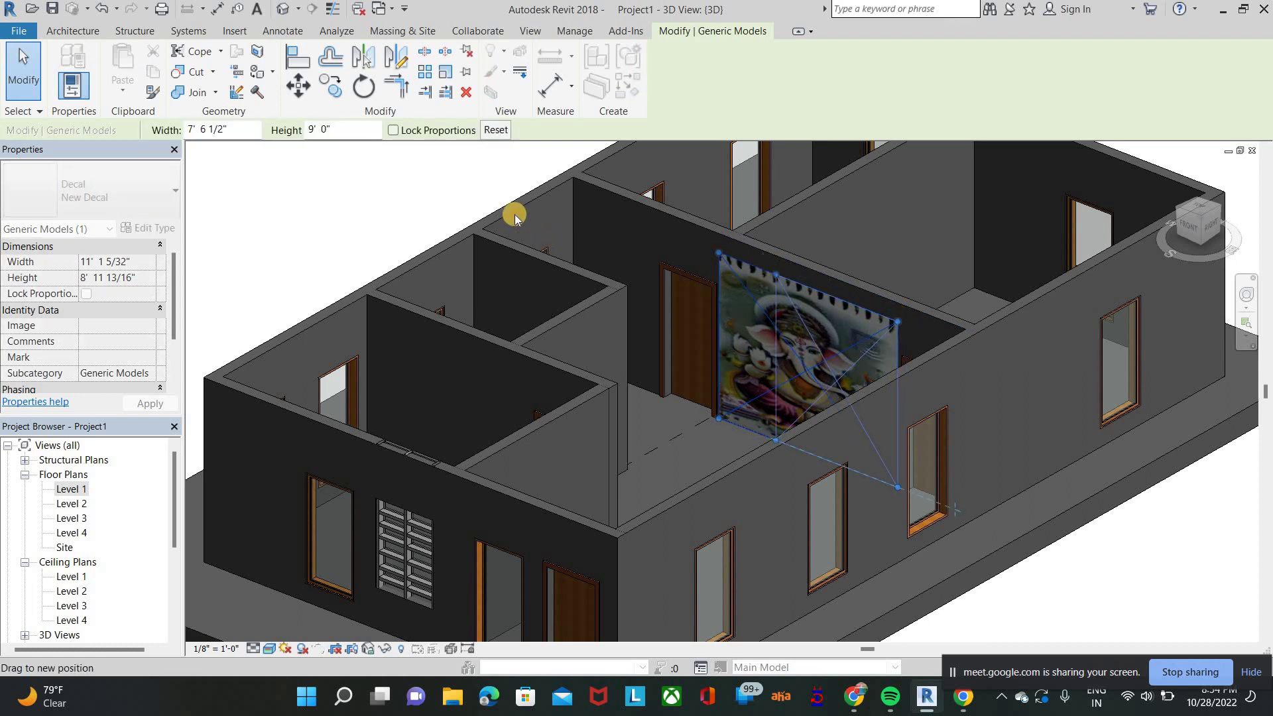
left_click(1178, 315)
key("Escape")
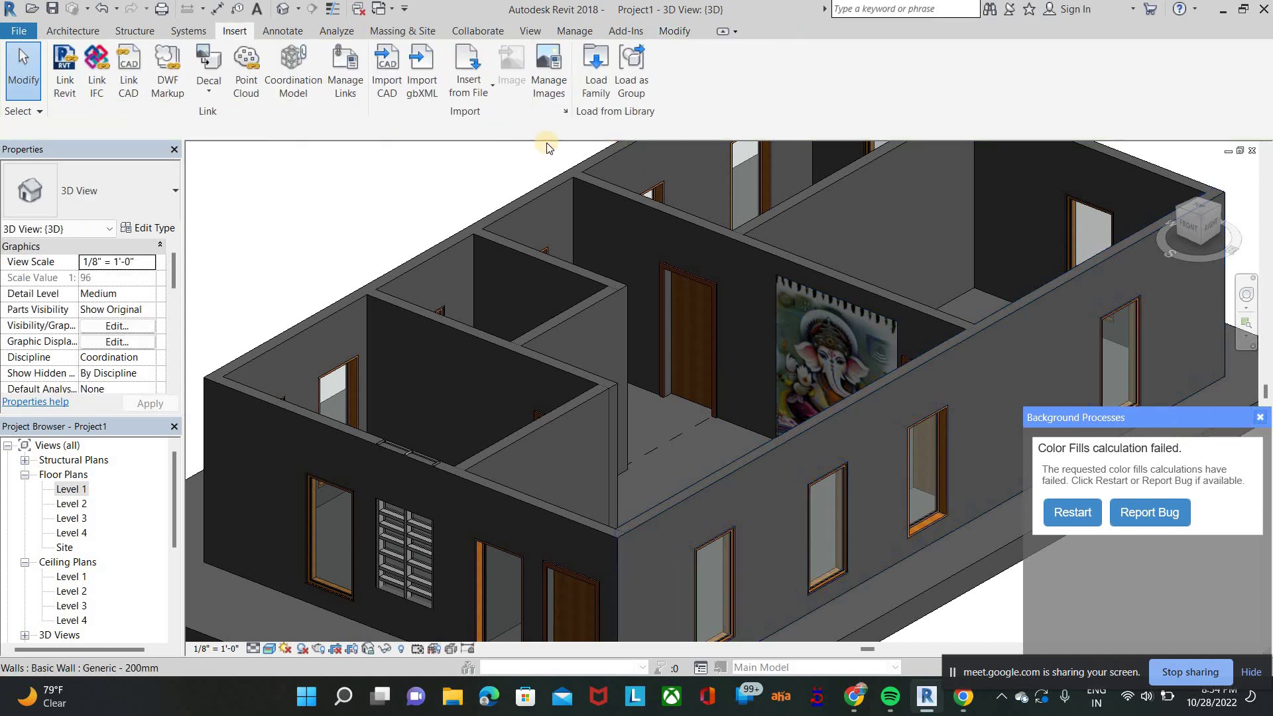
Step: Duplicate the decal type as New Decal 2, then close the frozen Revit window
left_click(208, 91)
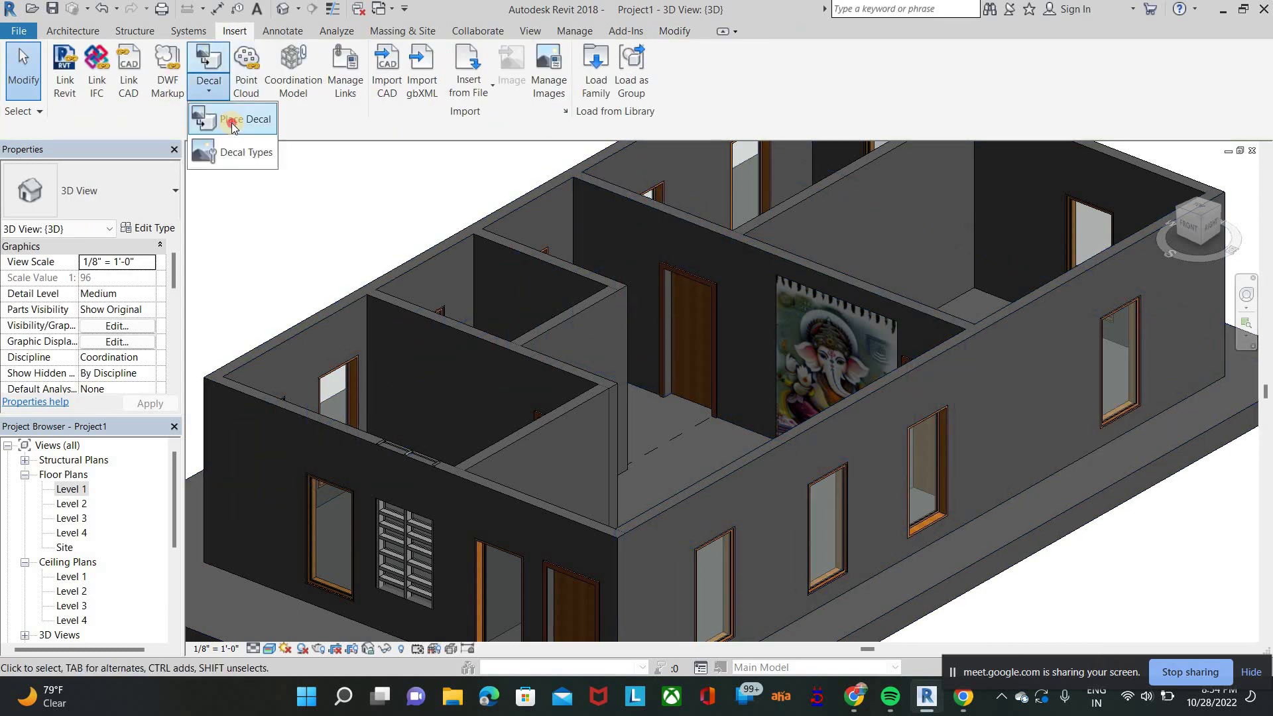
left_click(232, 122)
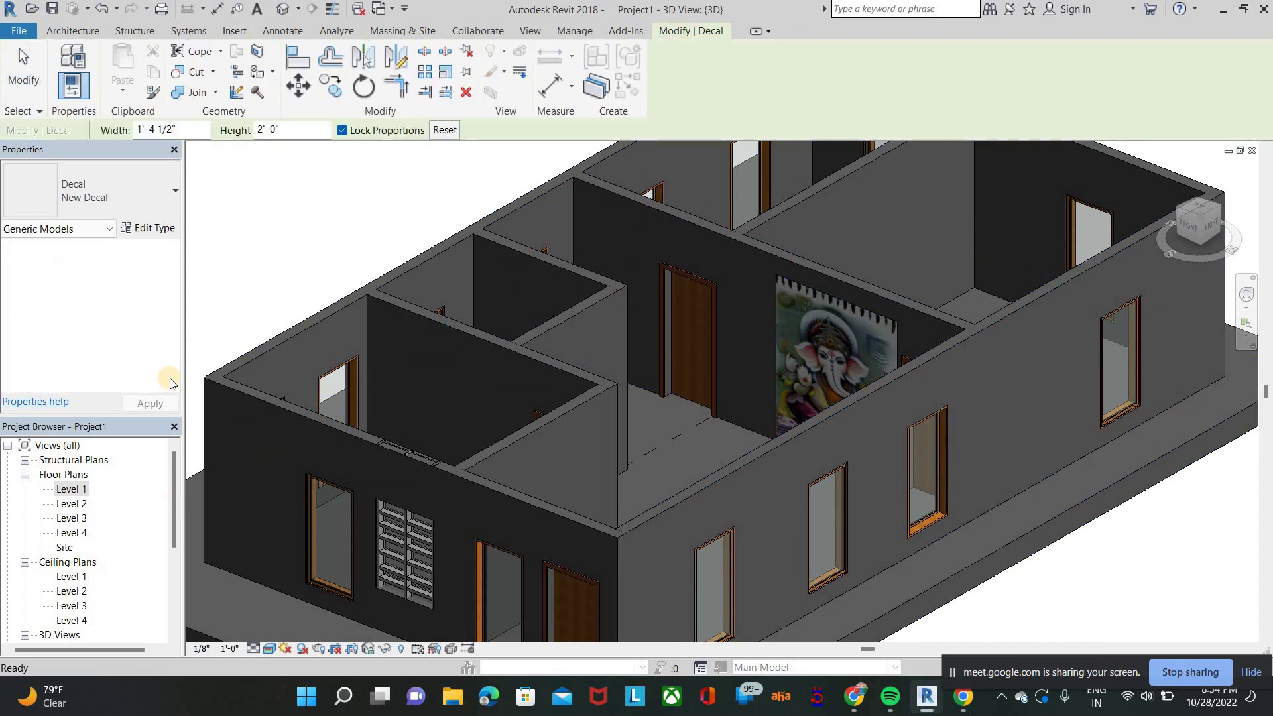
left_click(149, 228)
left_click(499, 187)
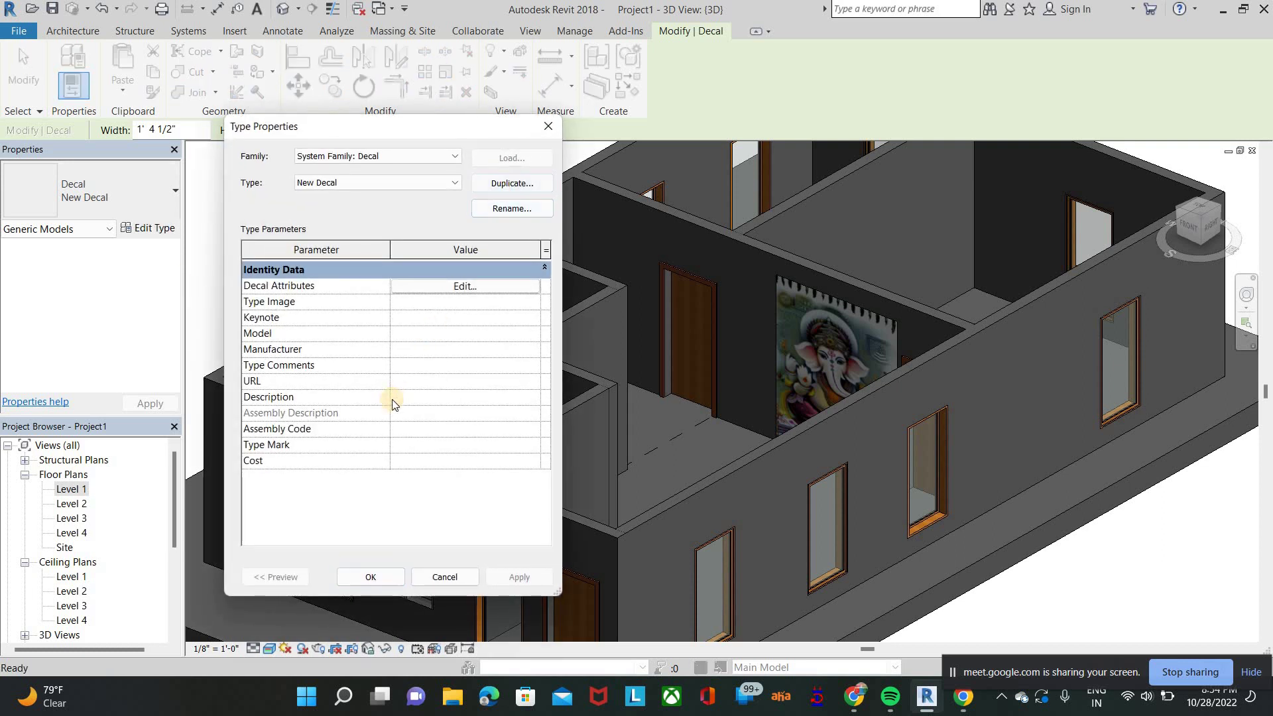
left_click(393, 397)
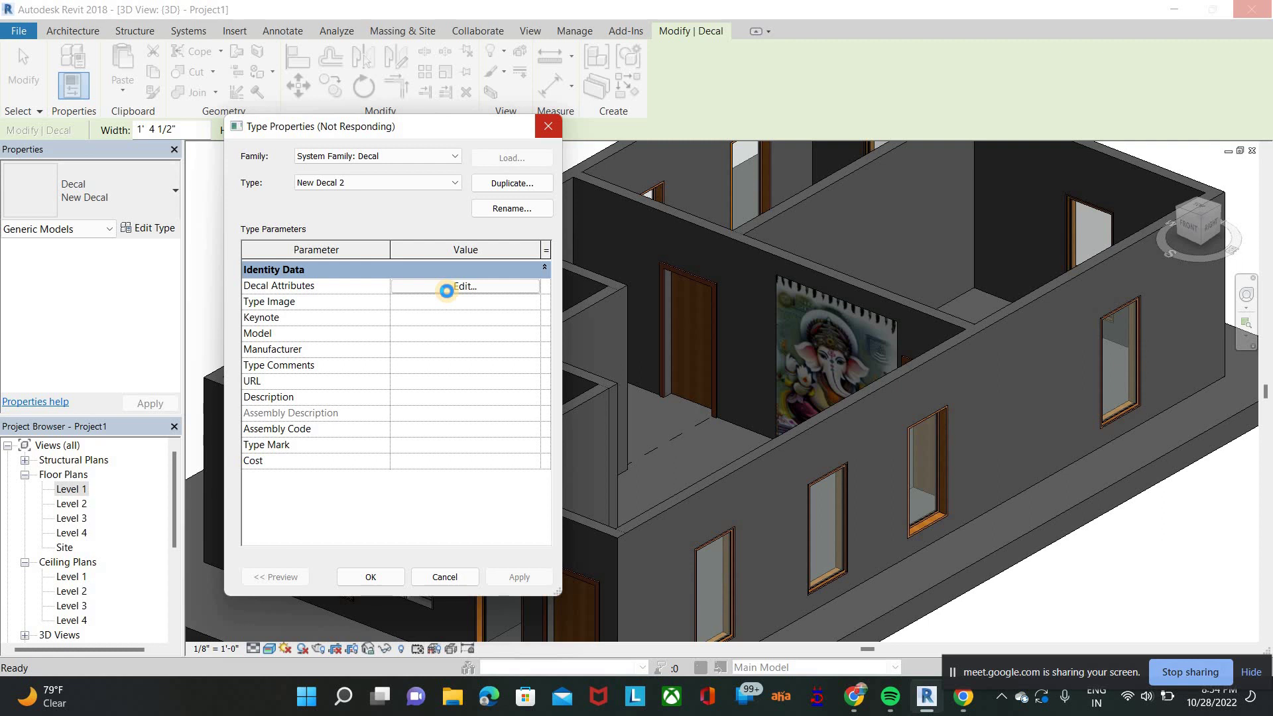
left_click(547, 129)
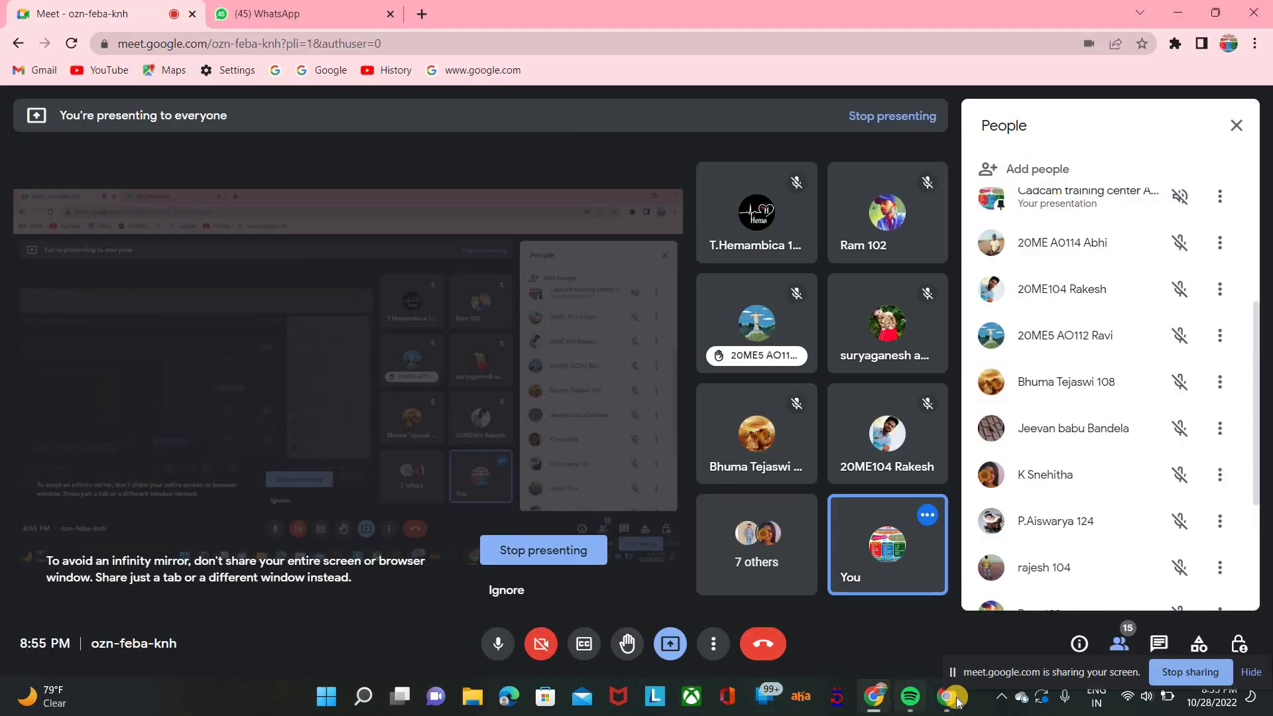
Step: Relaunch Revit 2018 by searching 'RE' in Windows Search
left_click(368, 697)
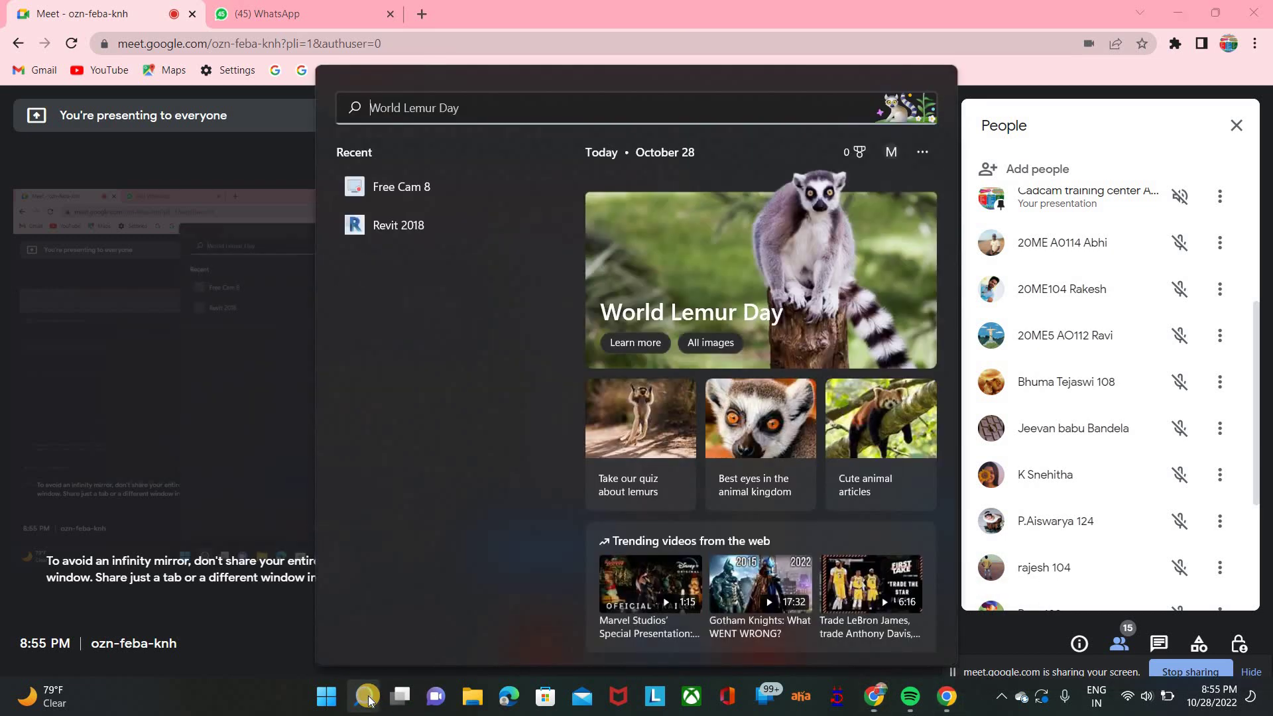
type("REvit 2018")
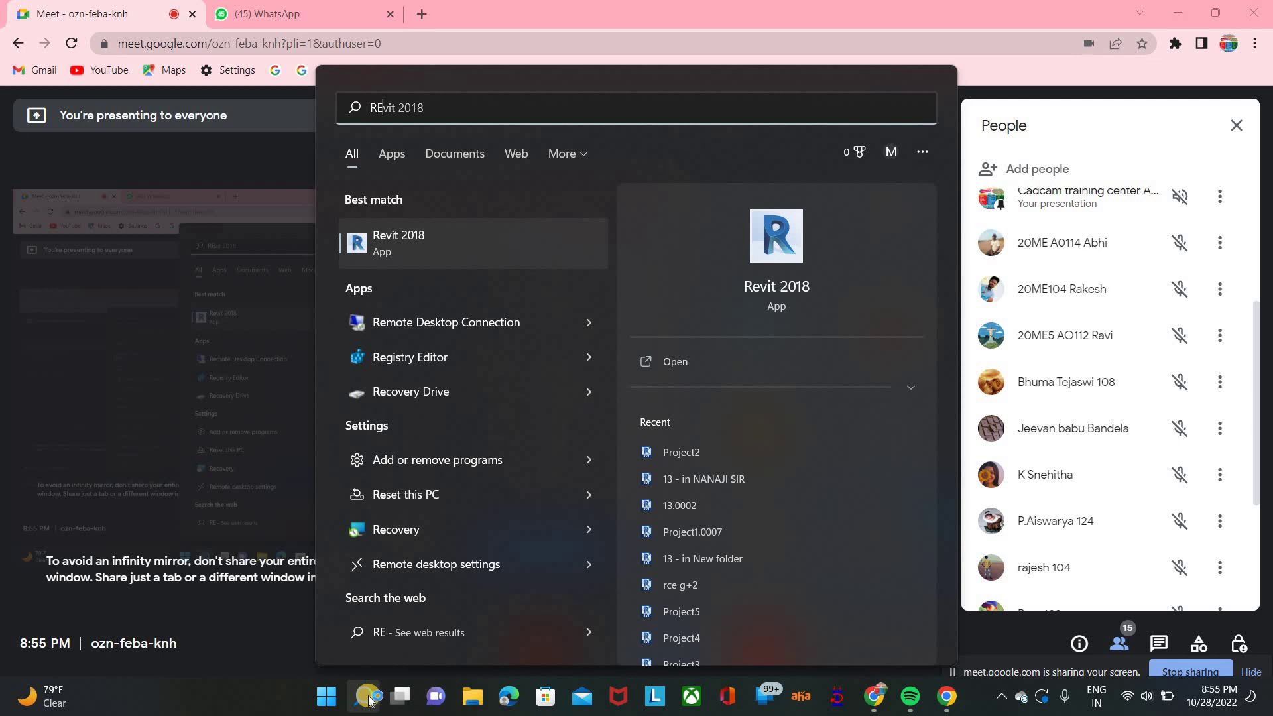
key("Return")
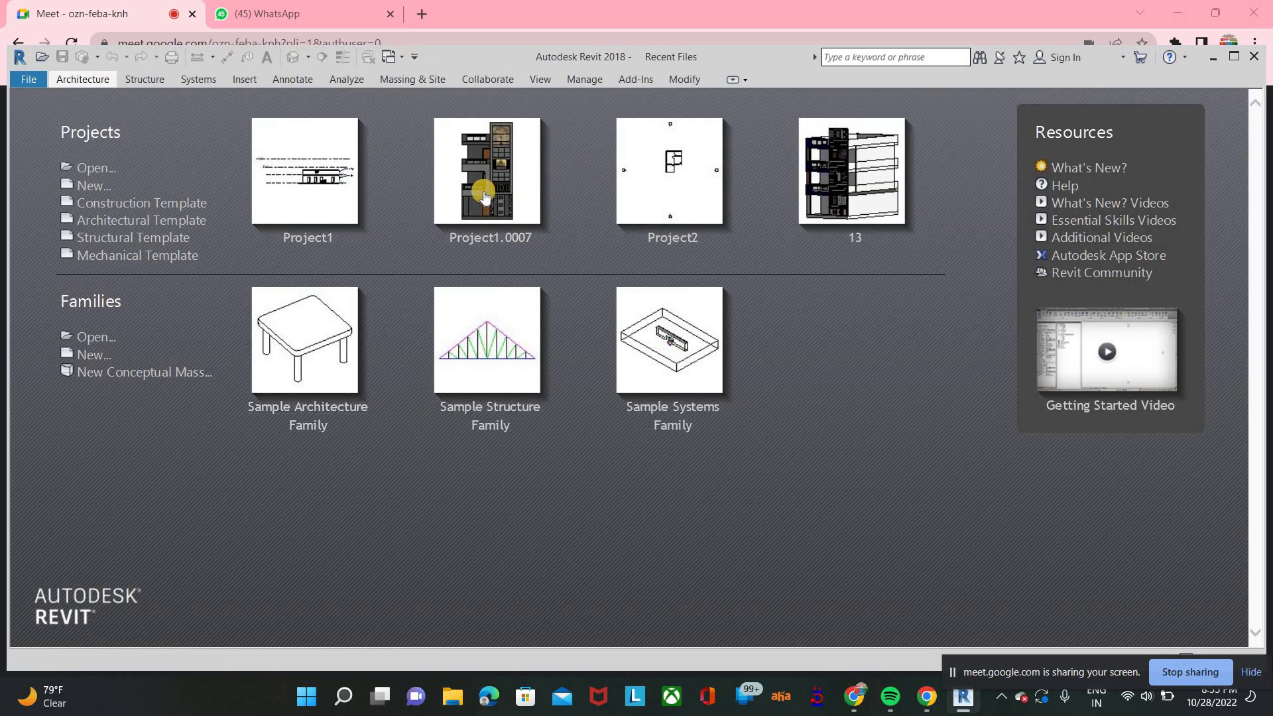
Step: Open Project1.0007, orbit and zoom in on the balcony parapet, and maximise the window
left_click(484, 196)
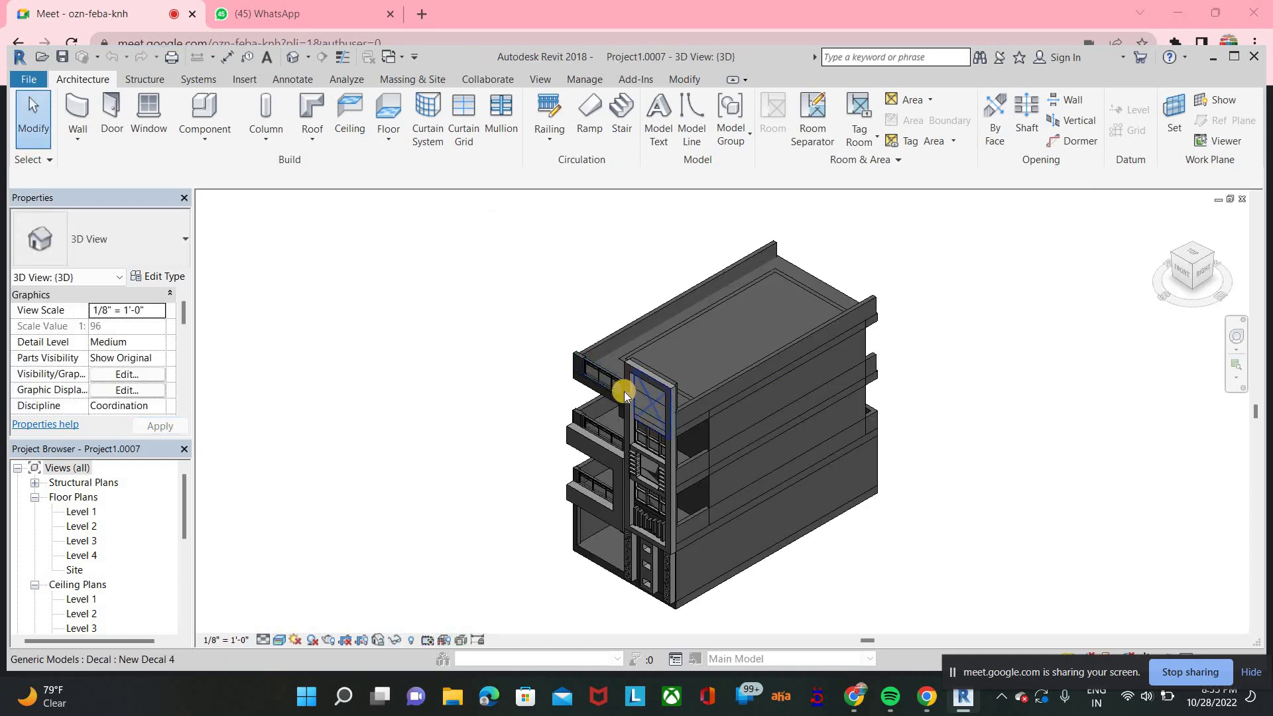
scroll(623, 391, "up", 3)
scroll(711, 369, "up", 5)
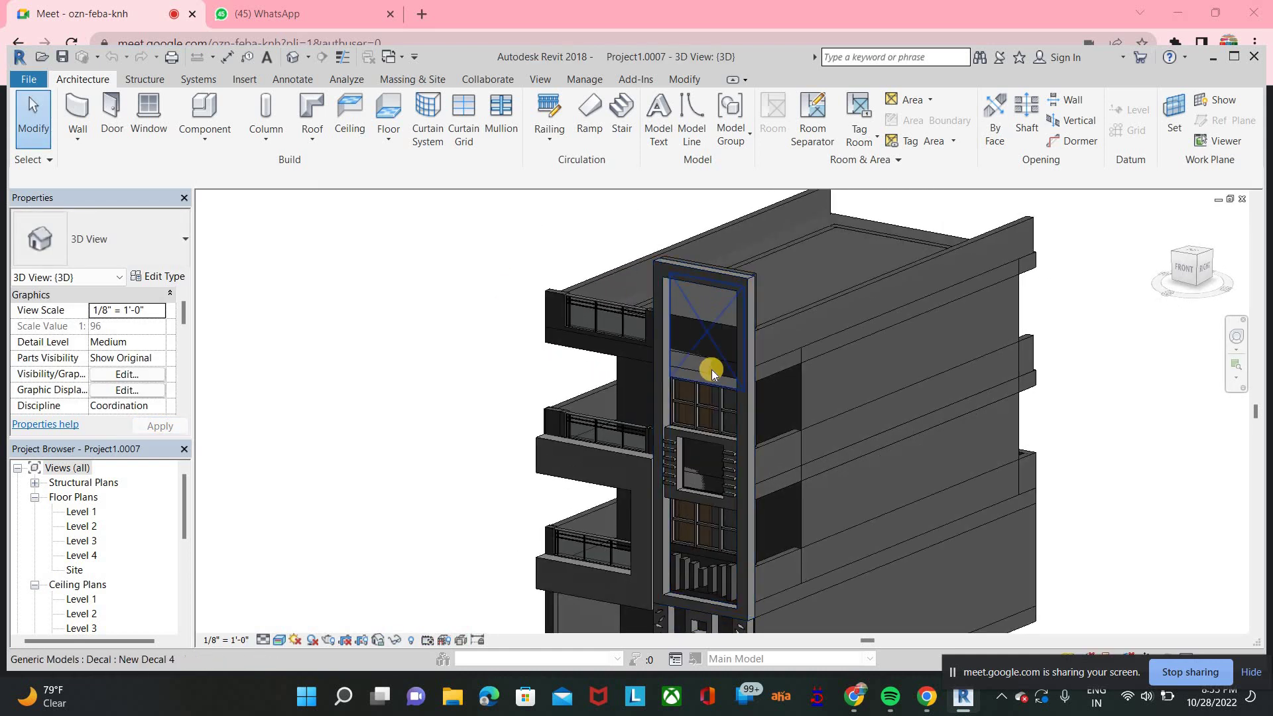
middle_click_drag(801, 358, 708, 300, "shift")
scroll(658, 429, "down", 1)
middle_click_drag(658, 430, 715, 244)
scroll(714, 243, "up", 1)
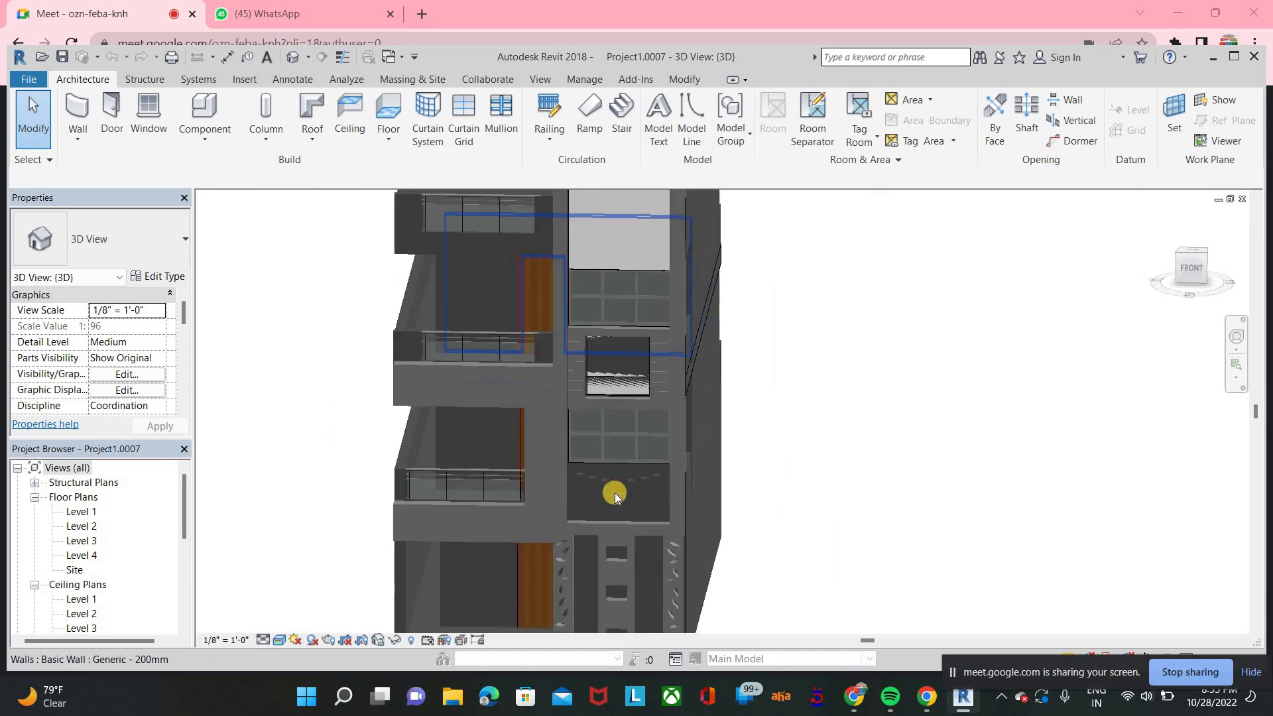
scroll(682, 305, "up", 2)
middle_click_drag(624, 497, 678, 384)
scroll(683, 375, "down", 2)
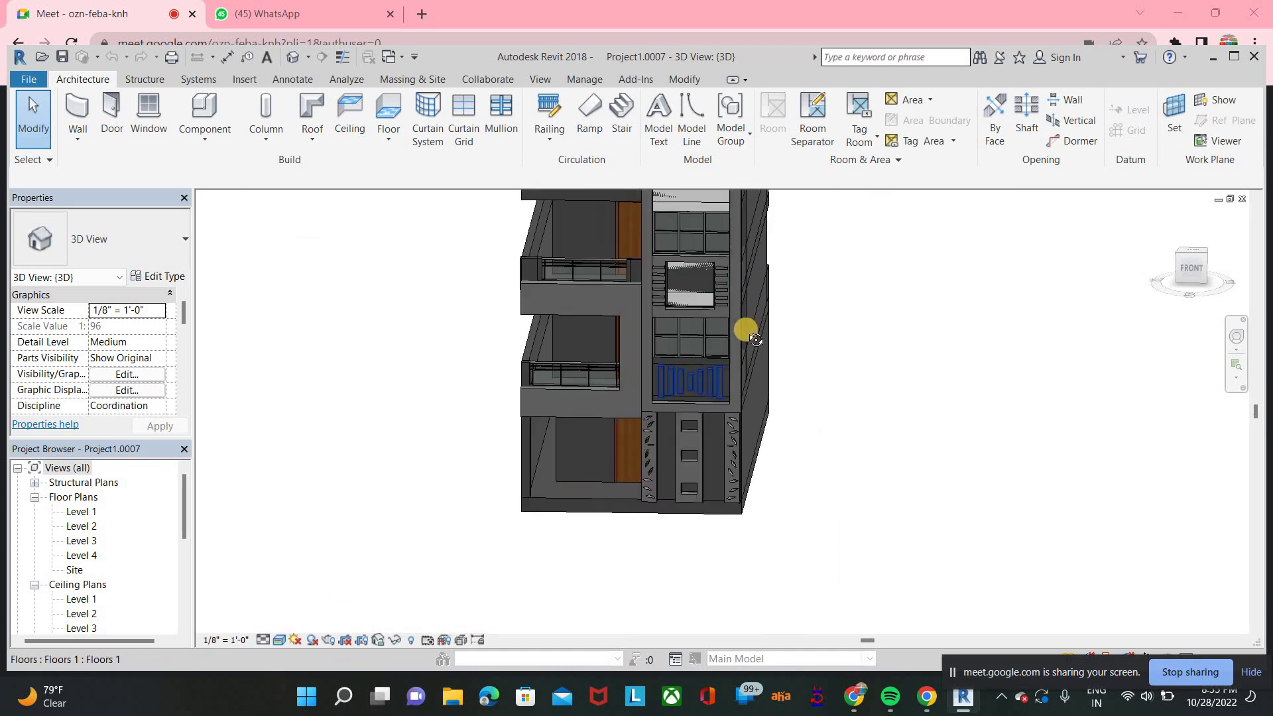
middle_click_drag(748, 330, 663, 453, "shift")
scroll(708, 371, "up", 4)
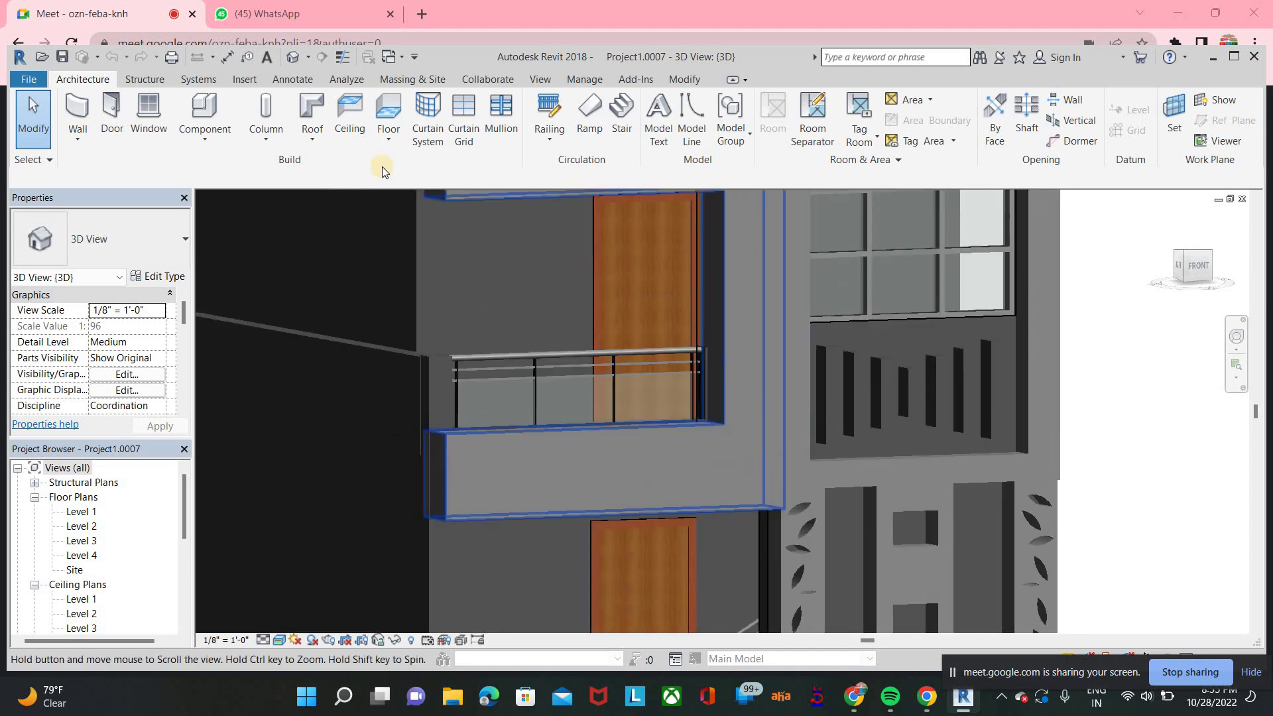
left_click(1233, 58)
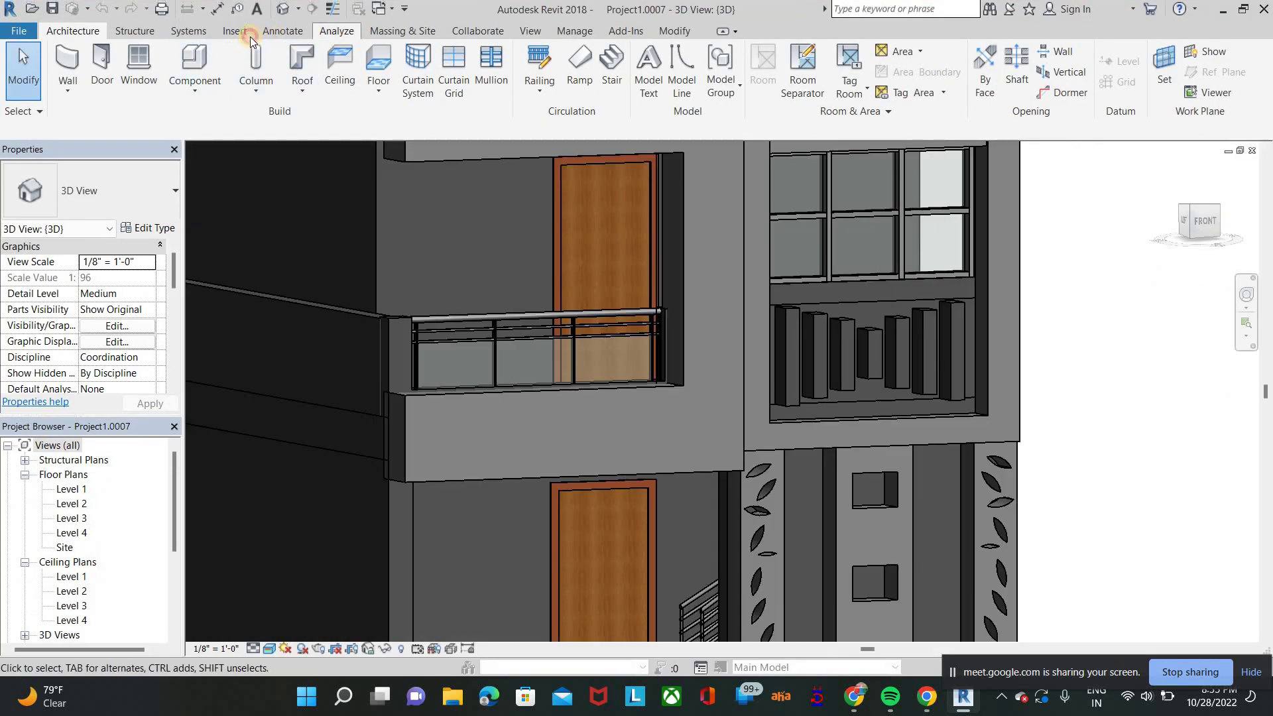
Step: Start Place Decal and duplicate the decal type as New Decal 6
left_click(250, 37)
left_click(208, 85)
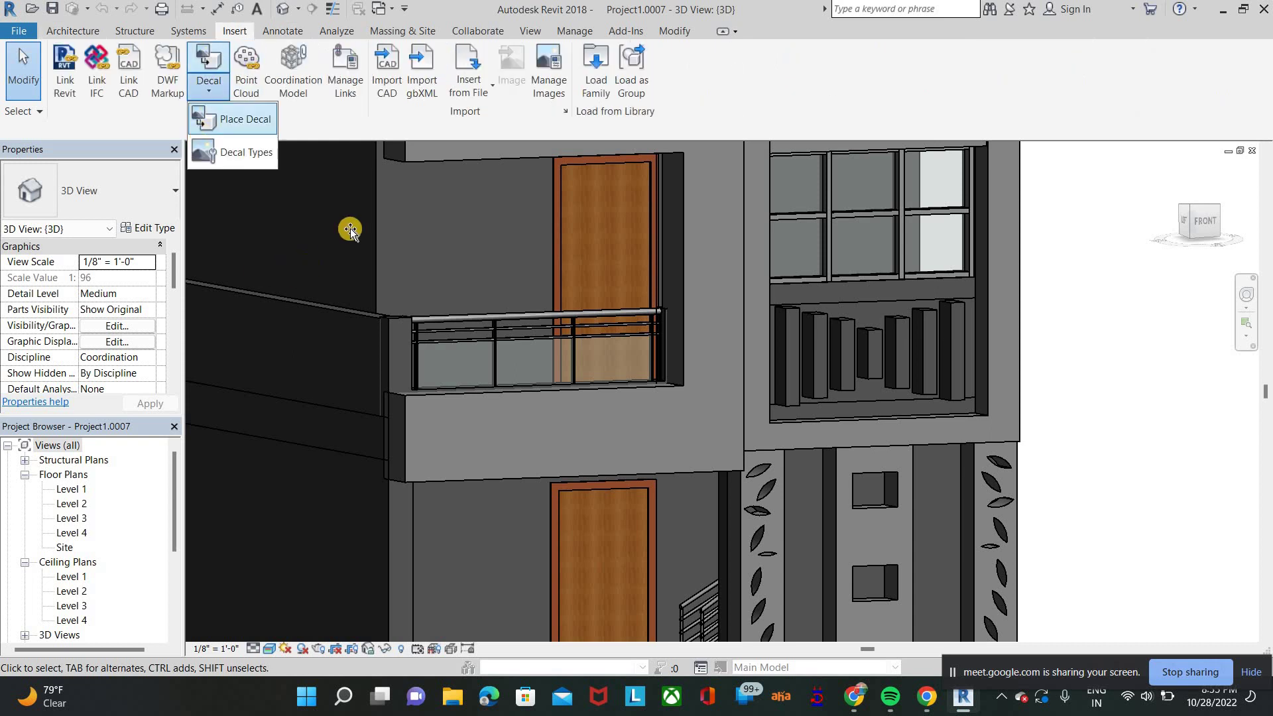
left_click(240, 119)
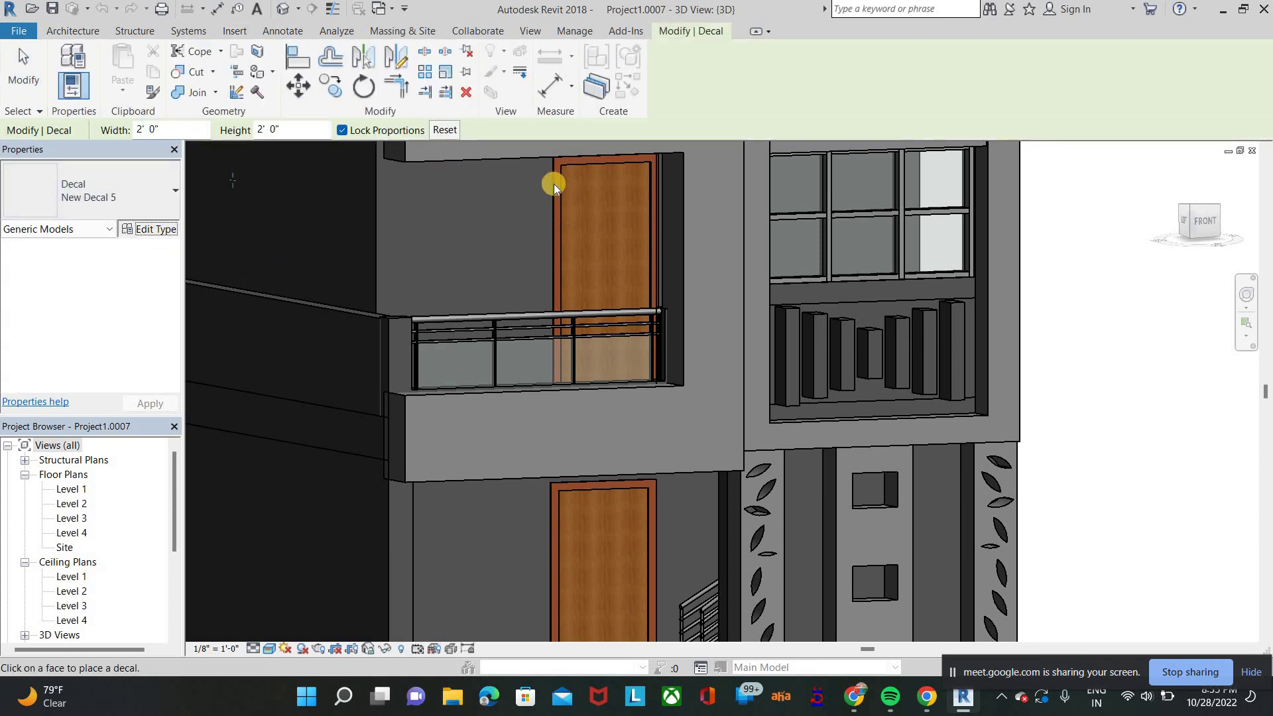
left_click(151, 228)
left_click(512, 183)
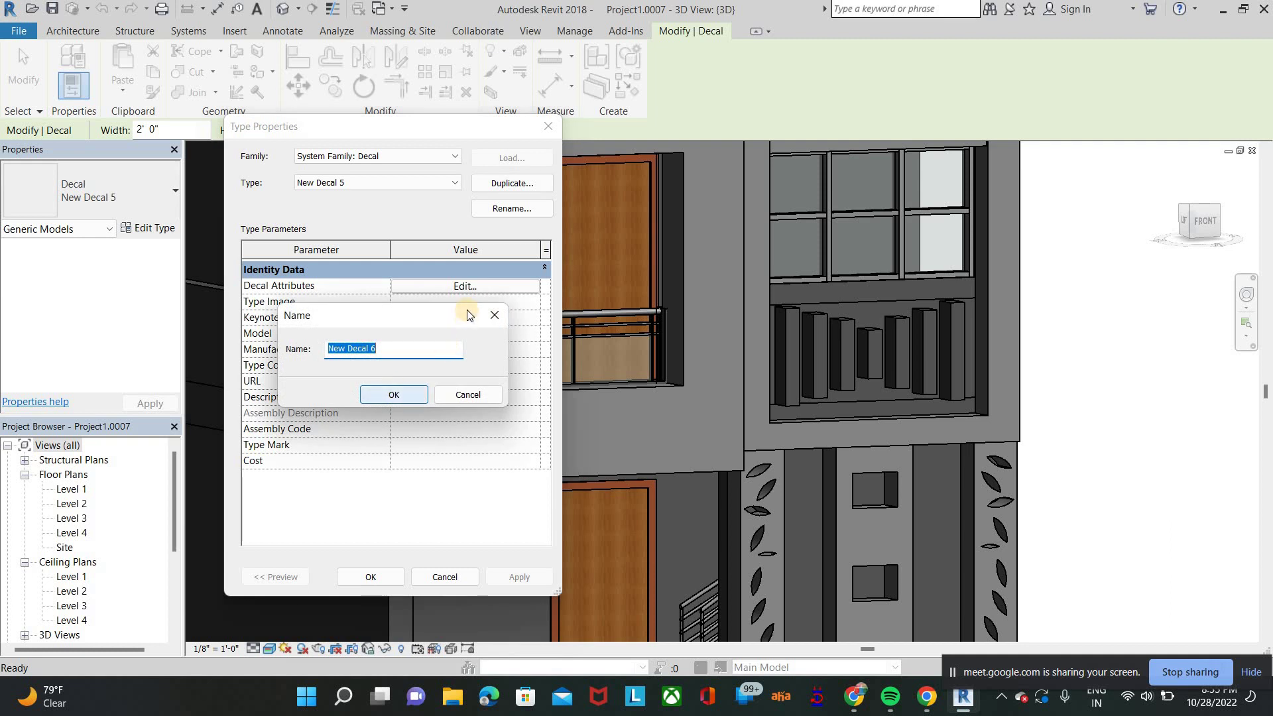
key("Return")
left_click(471, 287)
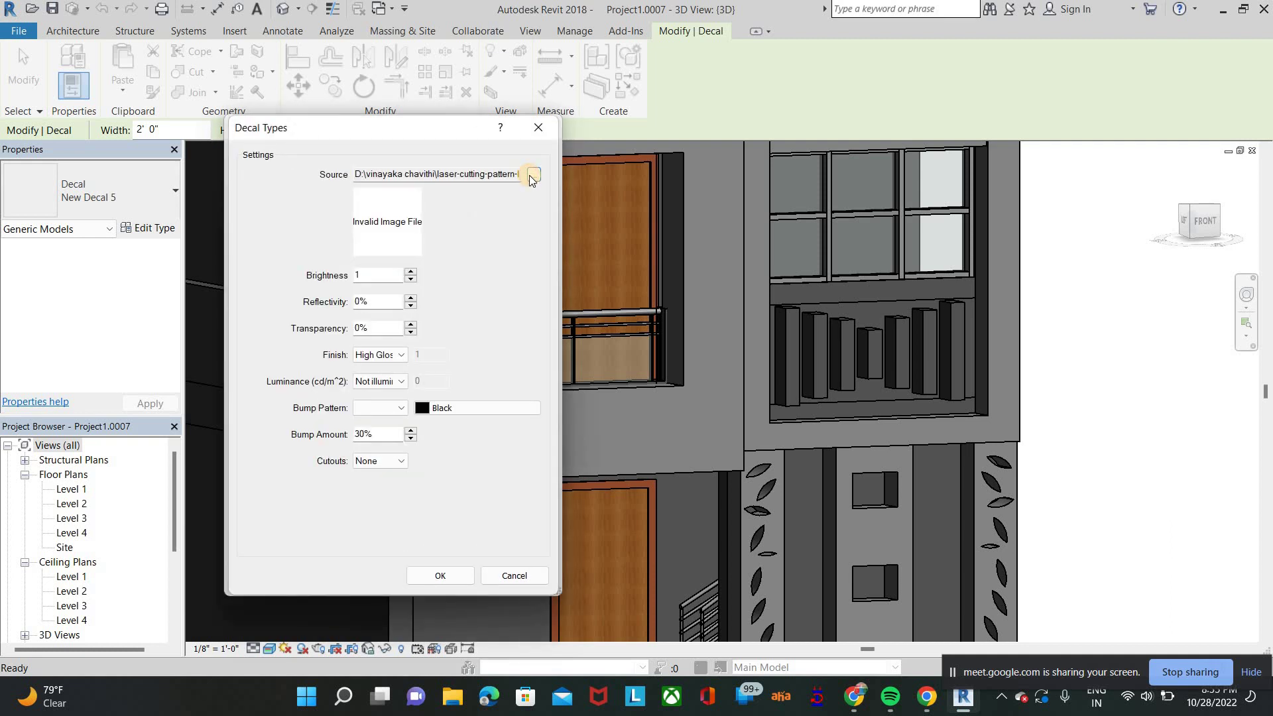
Step: Set New Decal 6's image to Screenshot 2022-10-18 204213.png from E:\BHAVANI ELECTRICALS and confirm
left_click(531, 175)
scroll(694, 342, "down", 3)
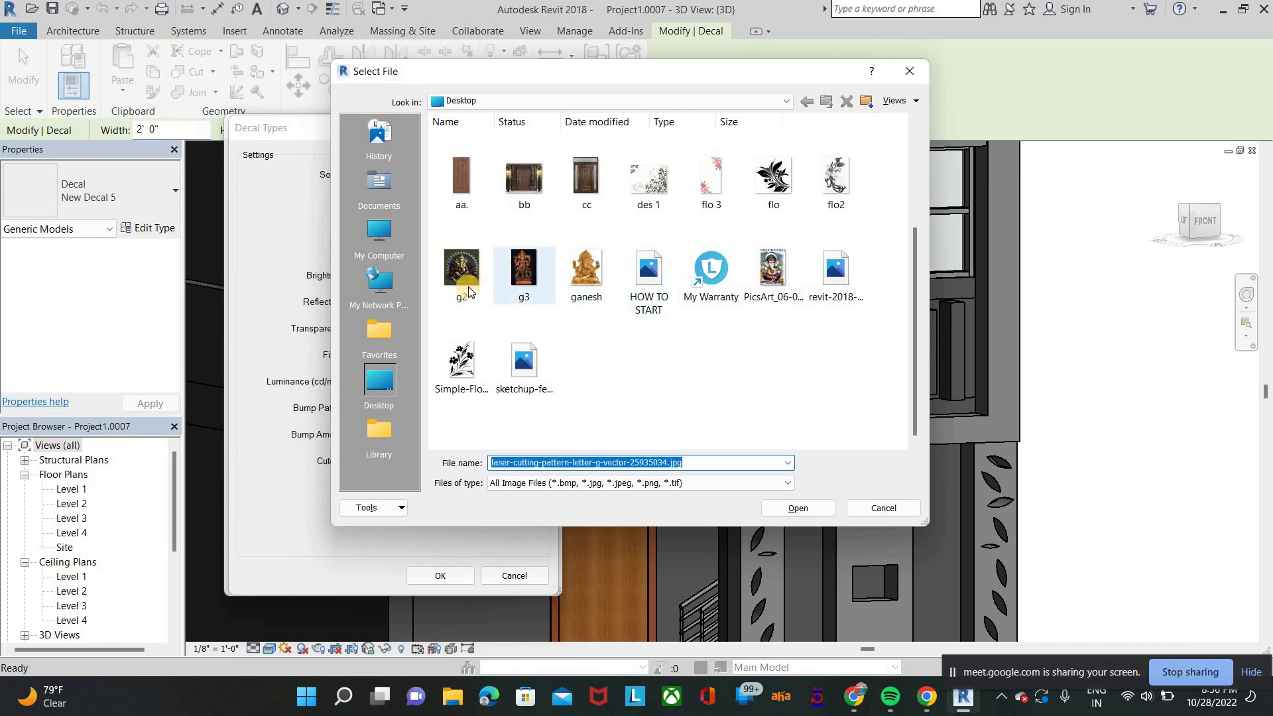
left_click(399, 227)
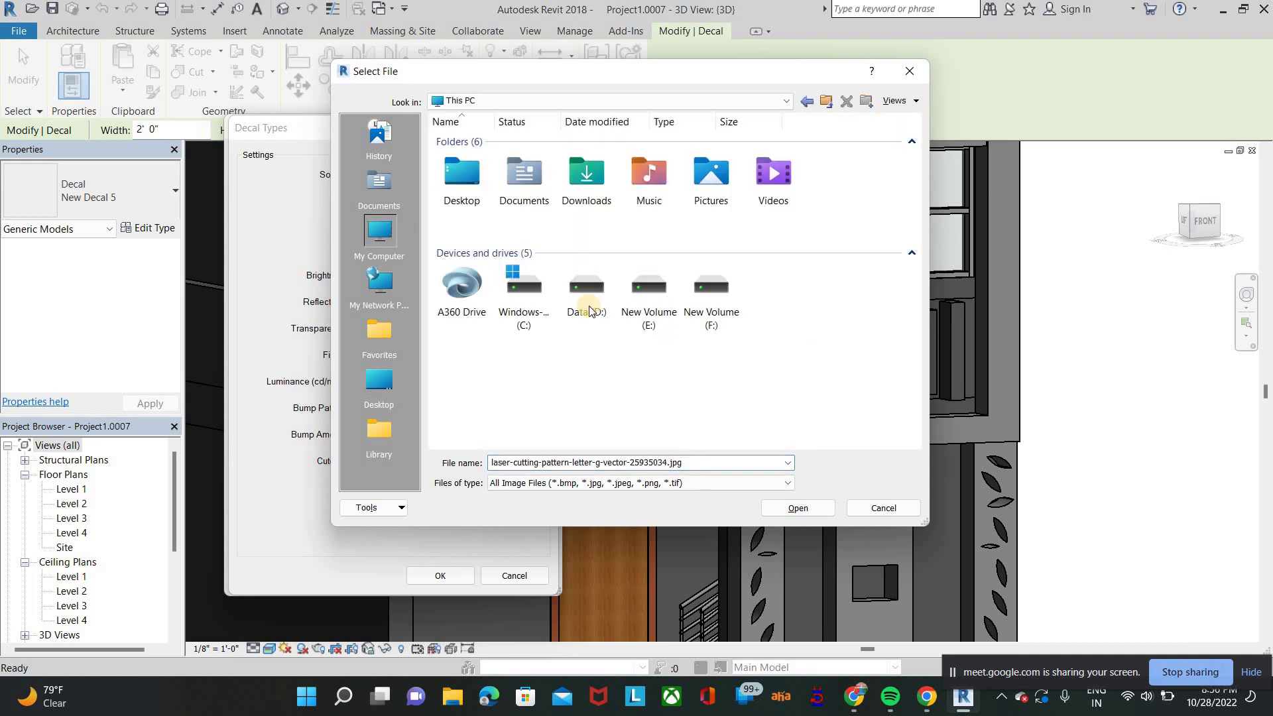
double_click(649, 291)
double_click(531, 162)
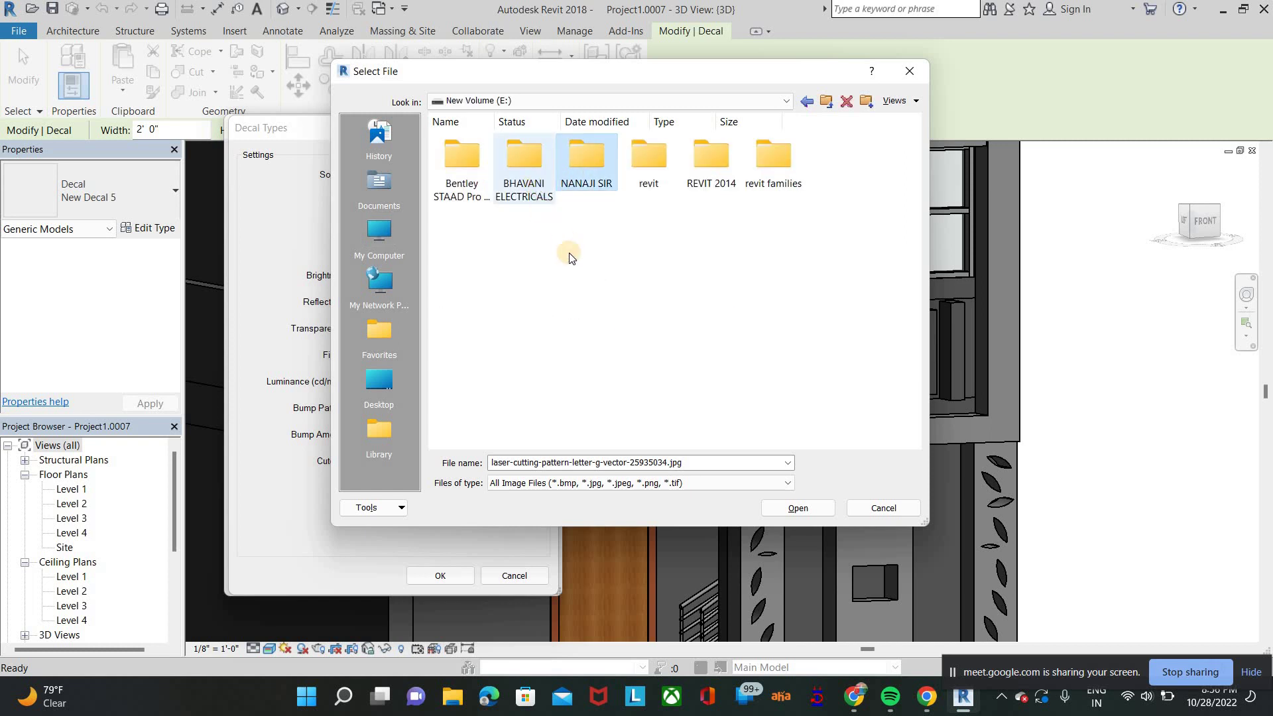
scroll(723, 325, "down", 2)
scroll(723, 324, "down", 1)
left_click(721, 317)
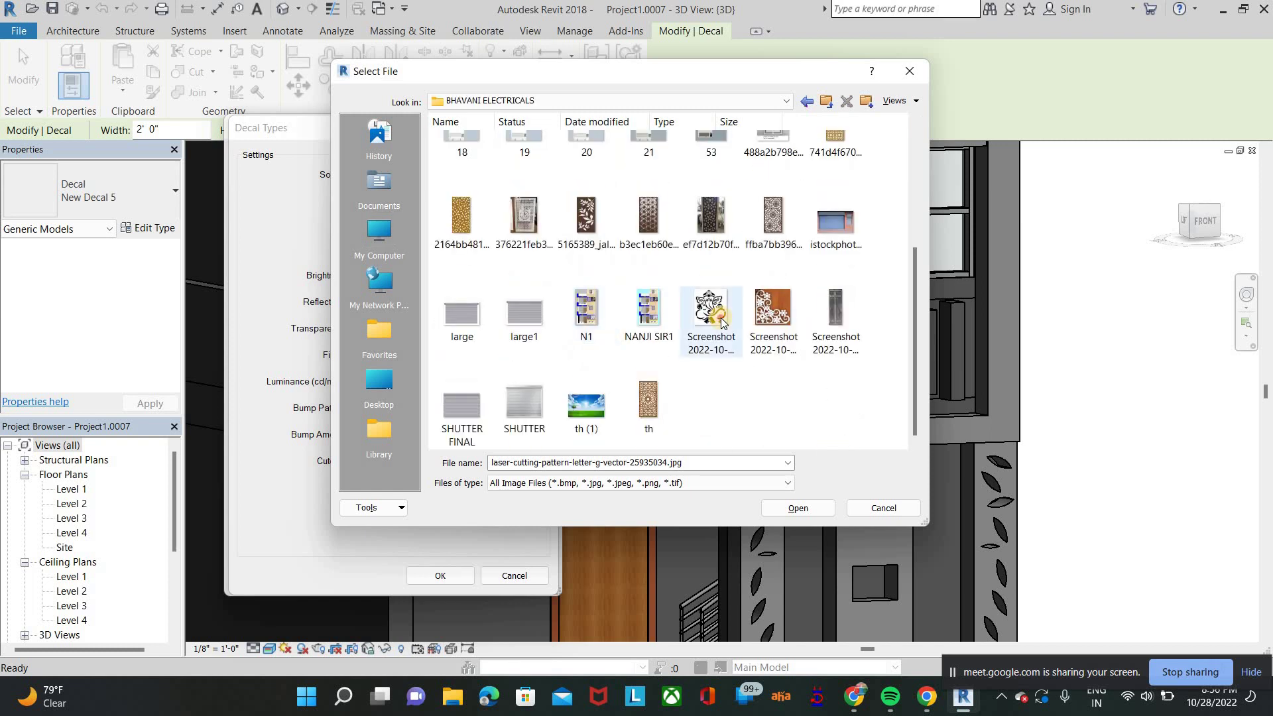
left_click(798, 510)
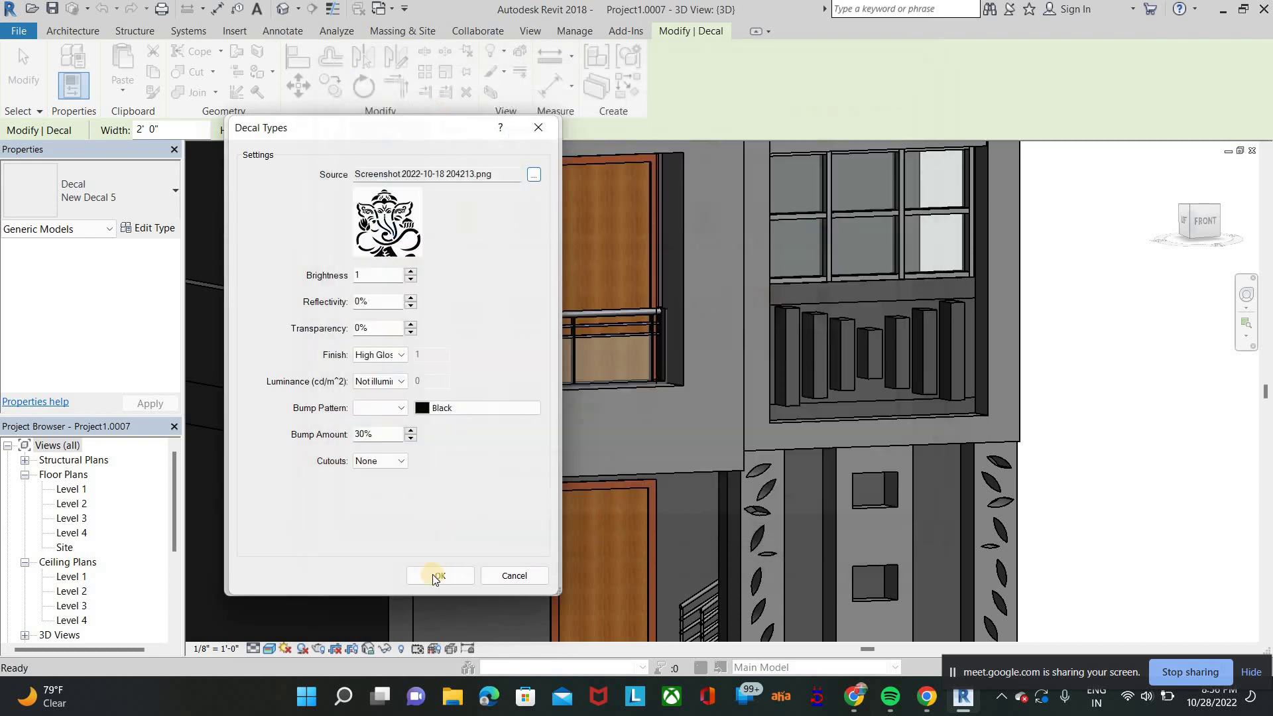
left_click(440, 576)
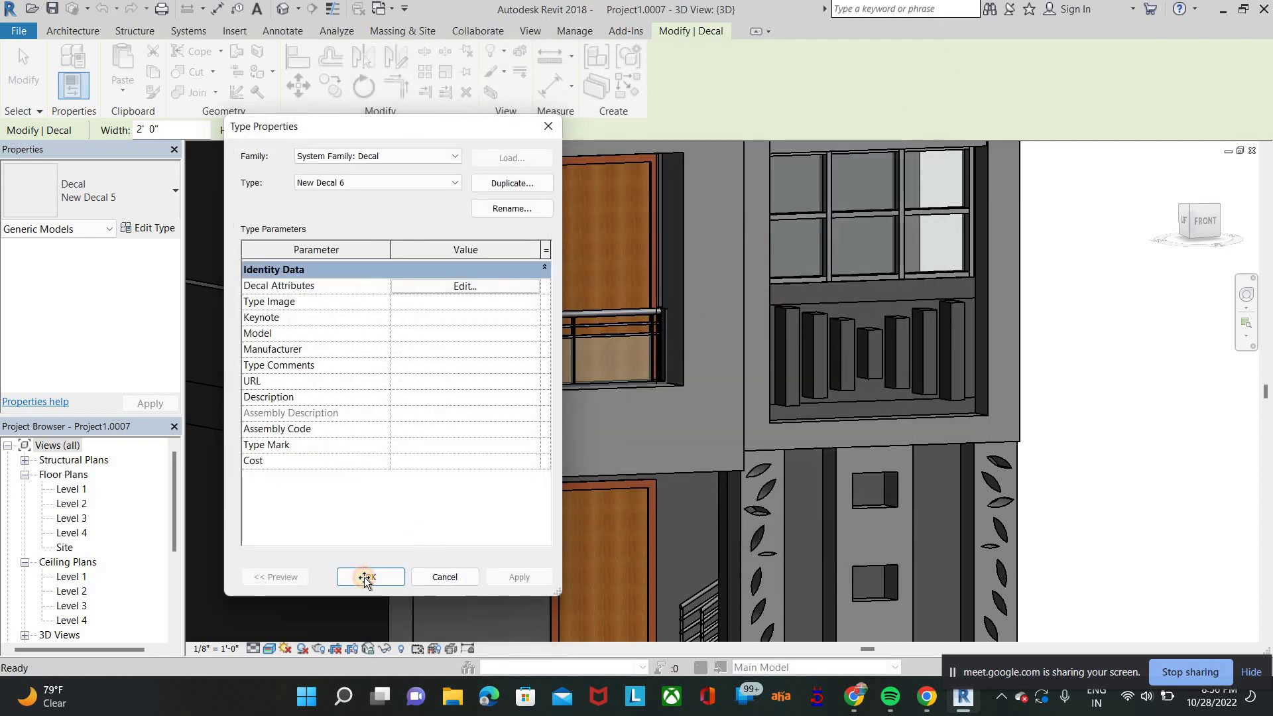
left_click(363, 578)
Step: Place the Ganesh decal on the balcony parapet and end decal placement
left_click(558, 439)
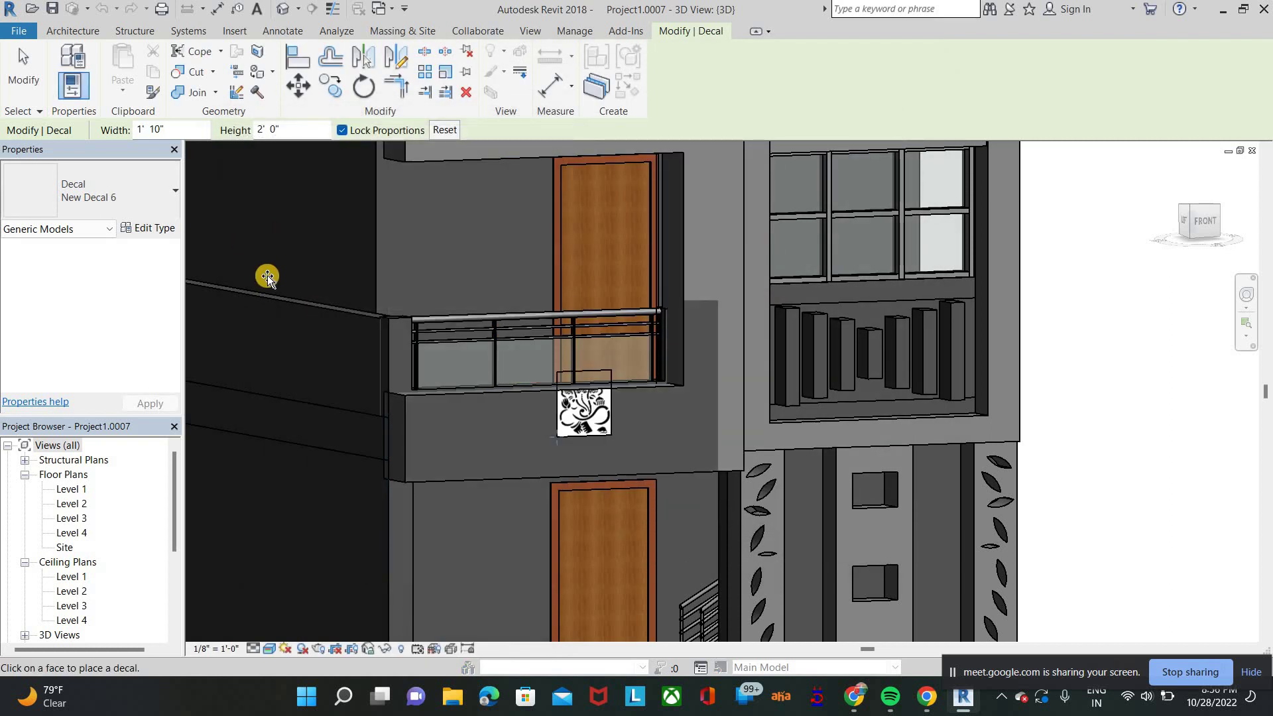
right_click(289, 283)
left_click(291, 281)
right_click(290, 279)
left_click(306, 287)
left_click(609, 425)
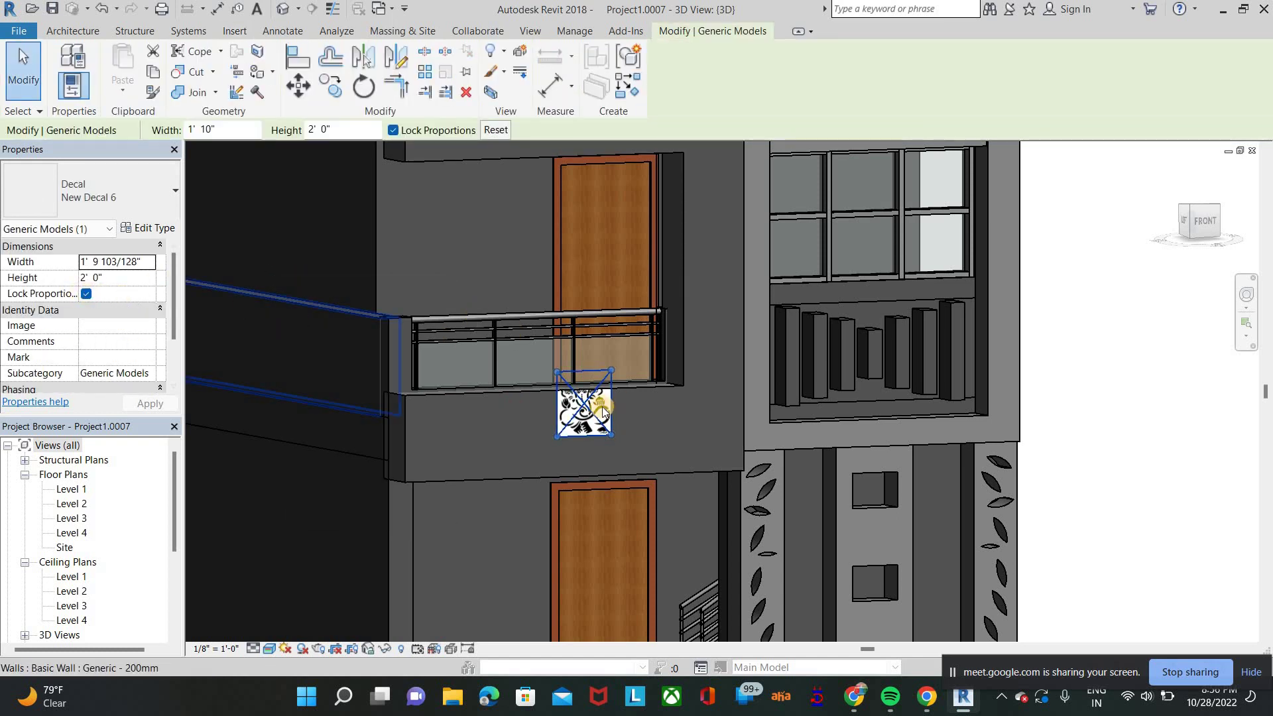
Step: Resize the Ganesh decal to about 2'1" by 2'4" and position it on the parapet below the railing
scroll(601, 438, "up", 2)
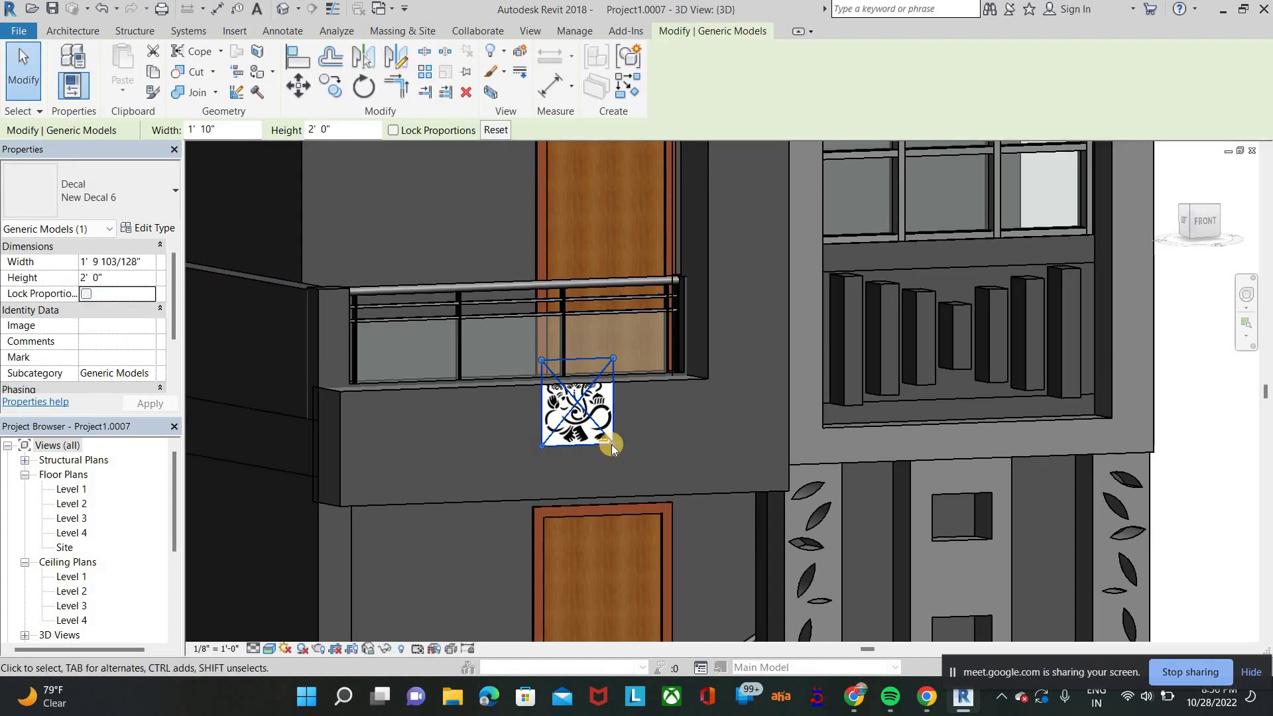
left_click_drag(611, 444, 649, 495)
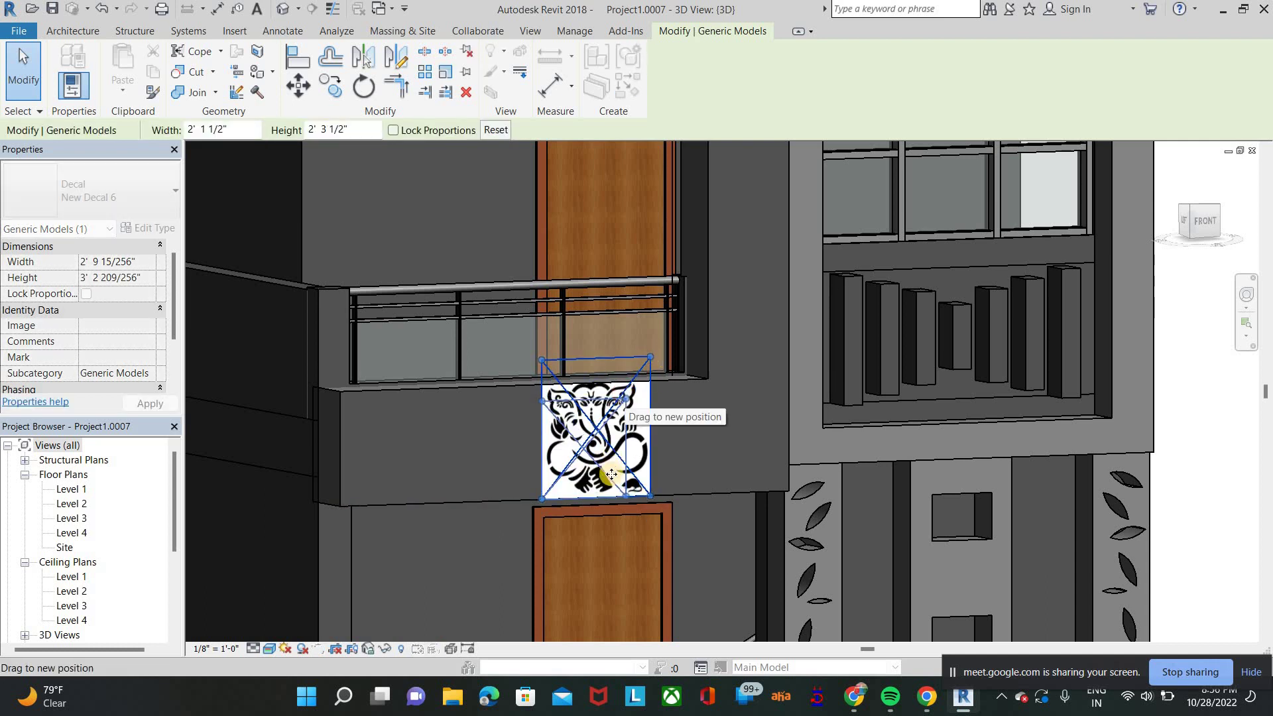
left_click_drag(650, 357, 625, 397)
left_click_drag(587, 447, 535, 447)
scroll(571, 429, "up", 3)
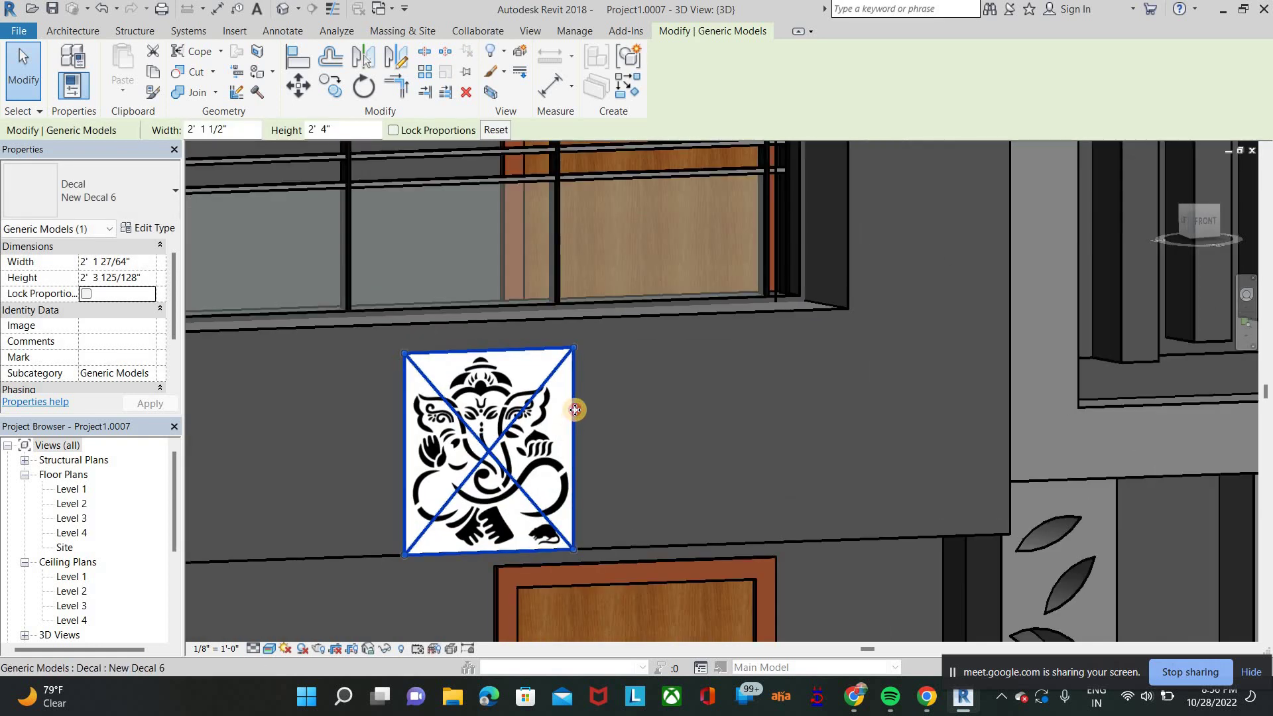
left_click_drag(580, 406, 686, 417)
scroll(686, 416, "down", 3)
Step: Deselect the decal and orbit the 3D view to show the house's front and right side
middle_click_drag(1136, 427, 928, 416, "shift")
key("Escape")
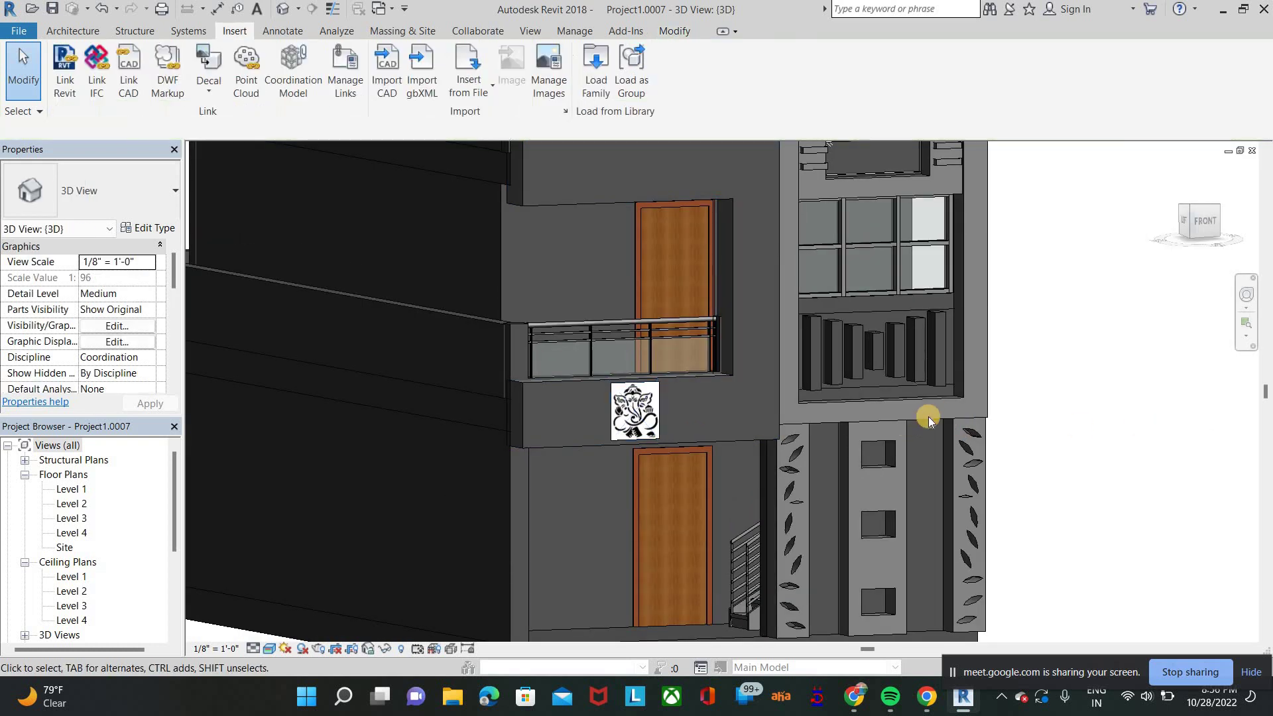
middle_click_drag(318, 432, 461, 420, "shift")
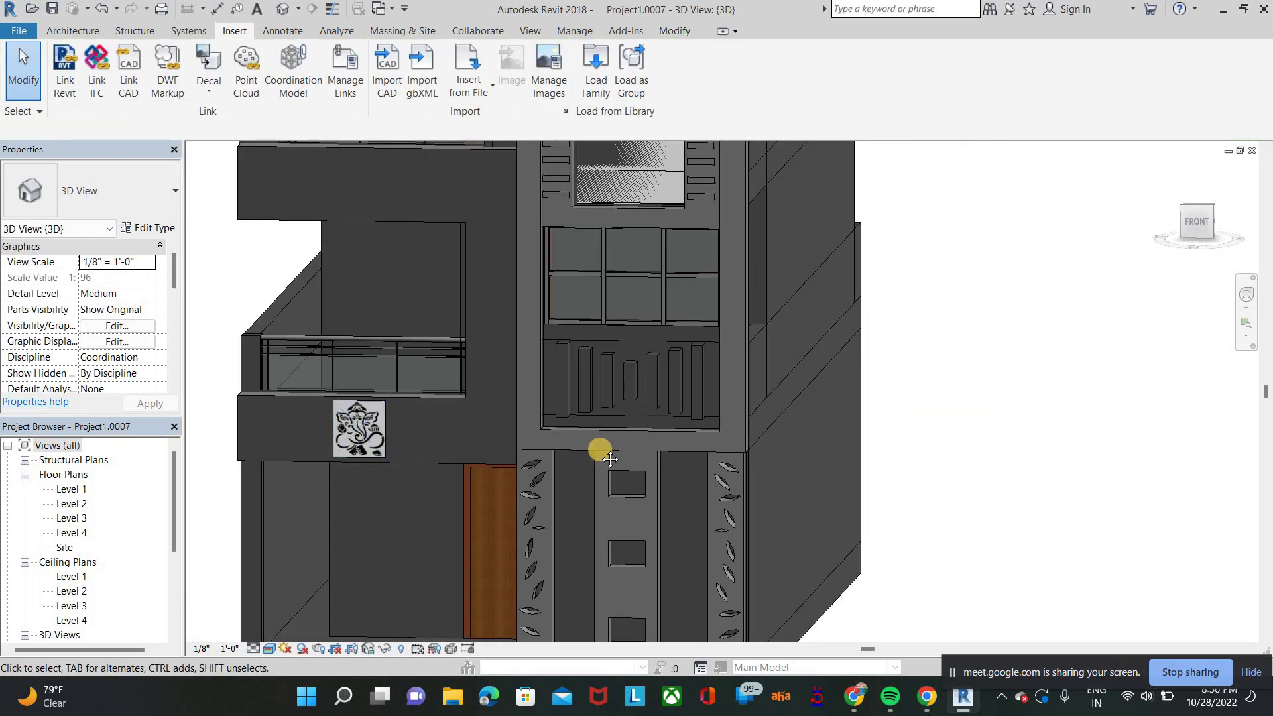
middle_click_drag(476, 510, 610, 539)
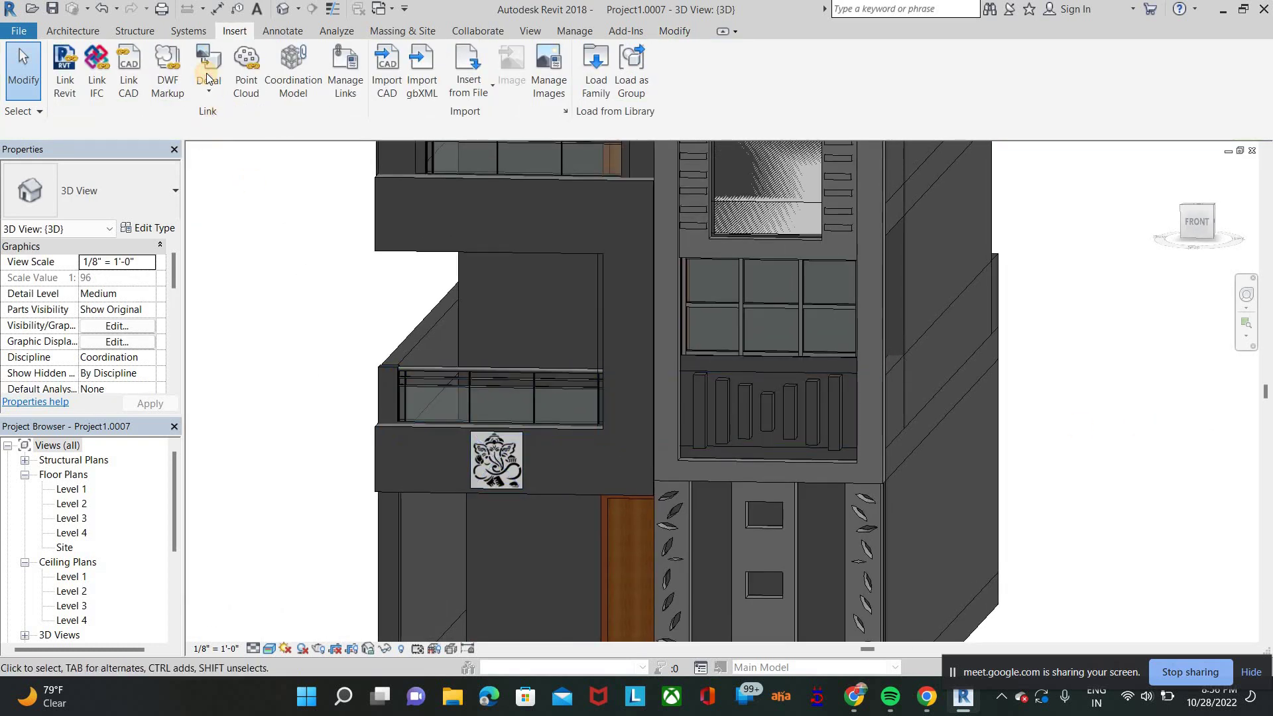
Step: Cancel the accidental decal placement
left_click(496, 460)
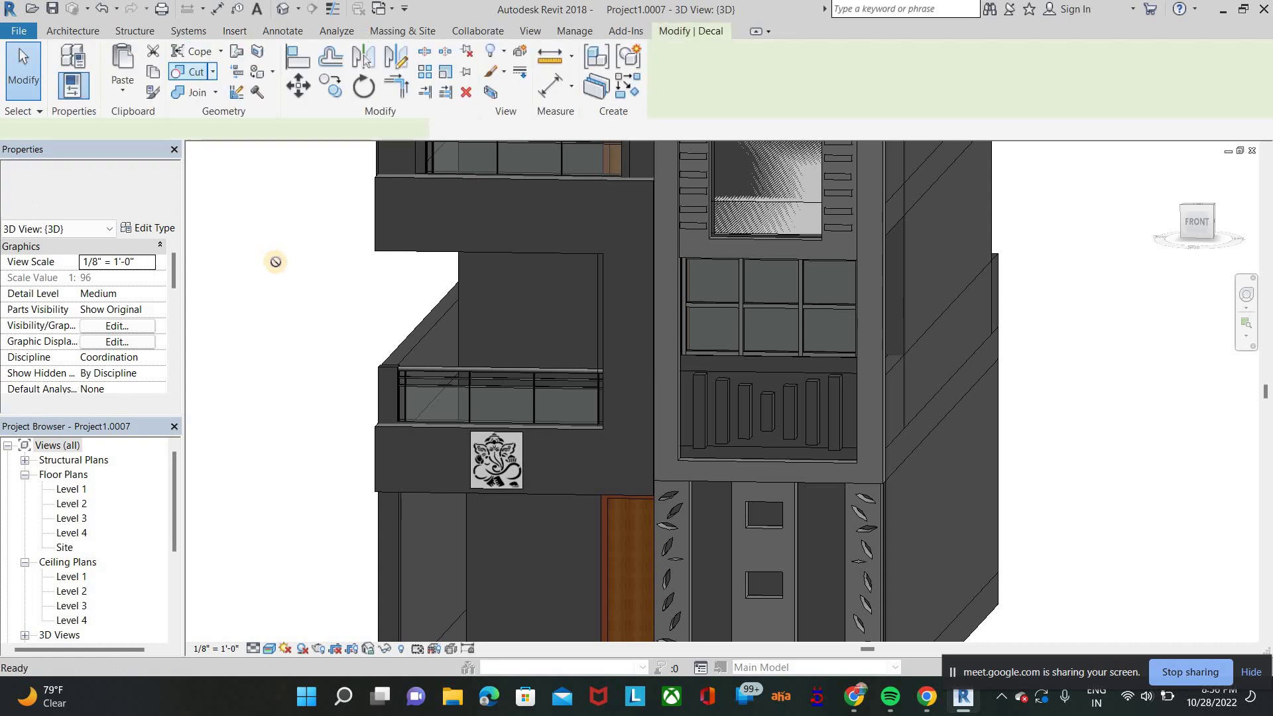
right_click(379, 314)
left_click(380, 317)
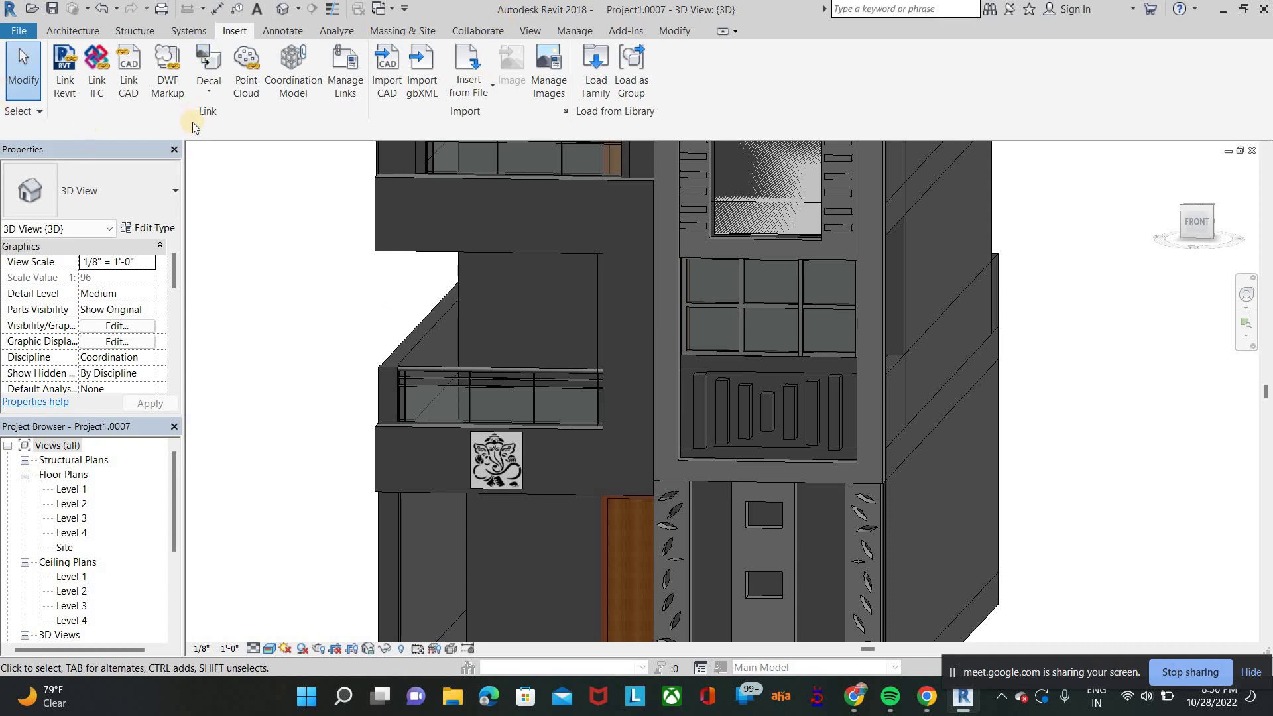
Step: Duplicate the decal type as New Decal 7
left_click(207, 91)
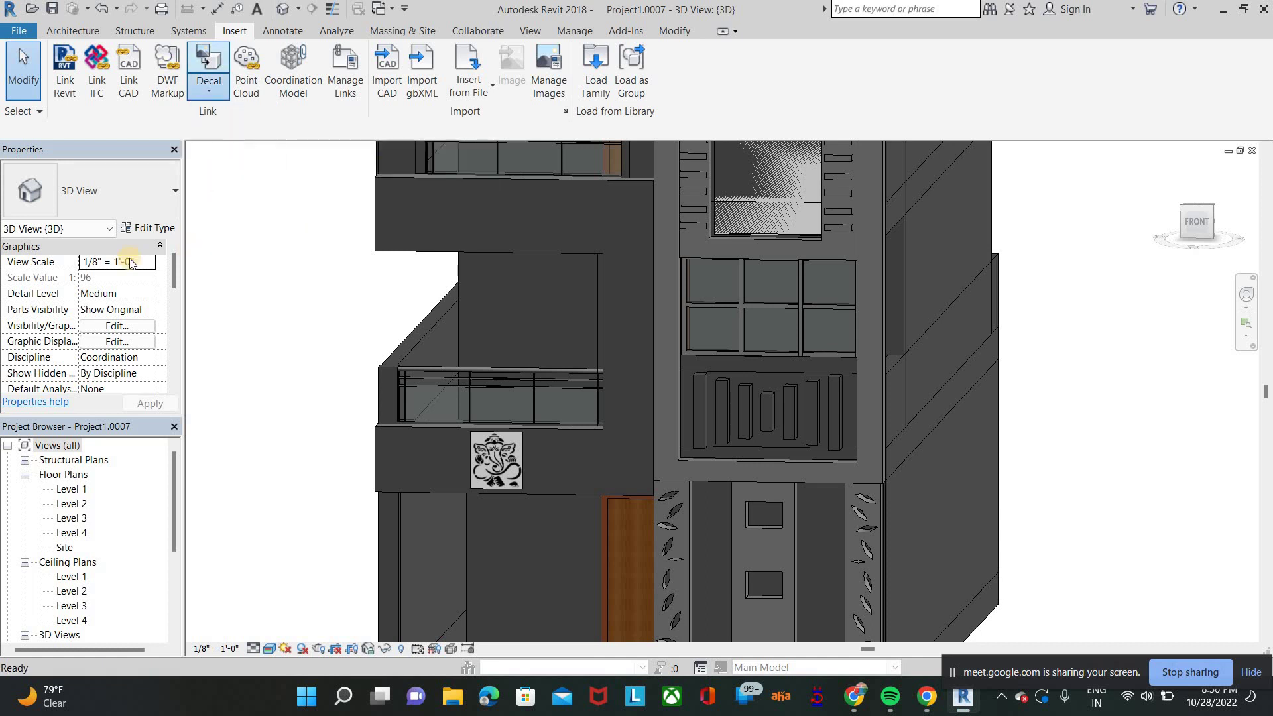
left_click(154, 230)
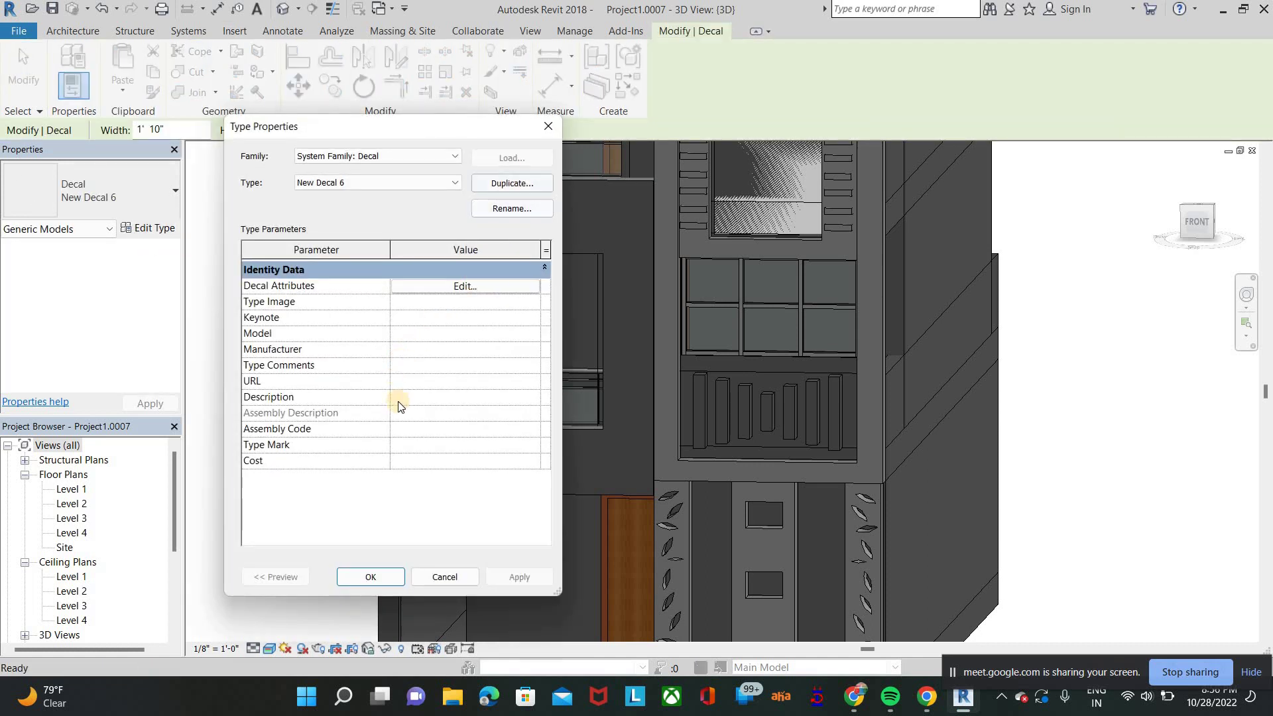
left_click(512, 183)
key("Return")
Step: Set New Decal 7's image to the brown leaf-pattern picture 2164bb481b8feaa15ce585a62b40eb98.jpg
left_click(534, 181)
left_click(533, 174)
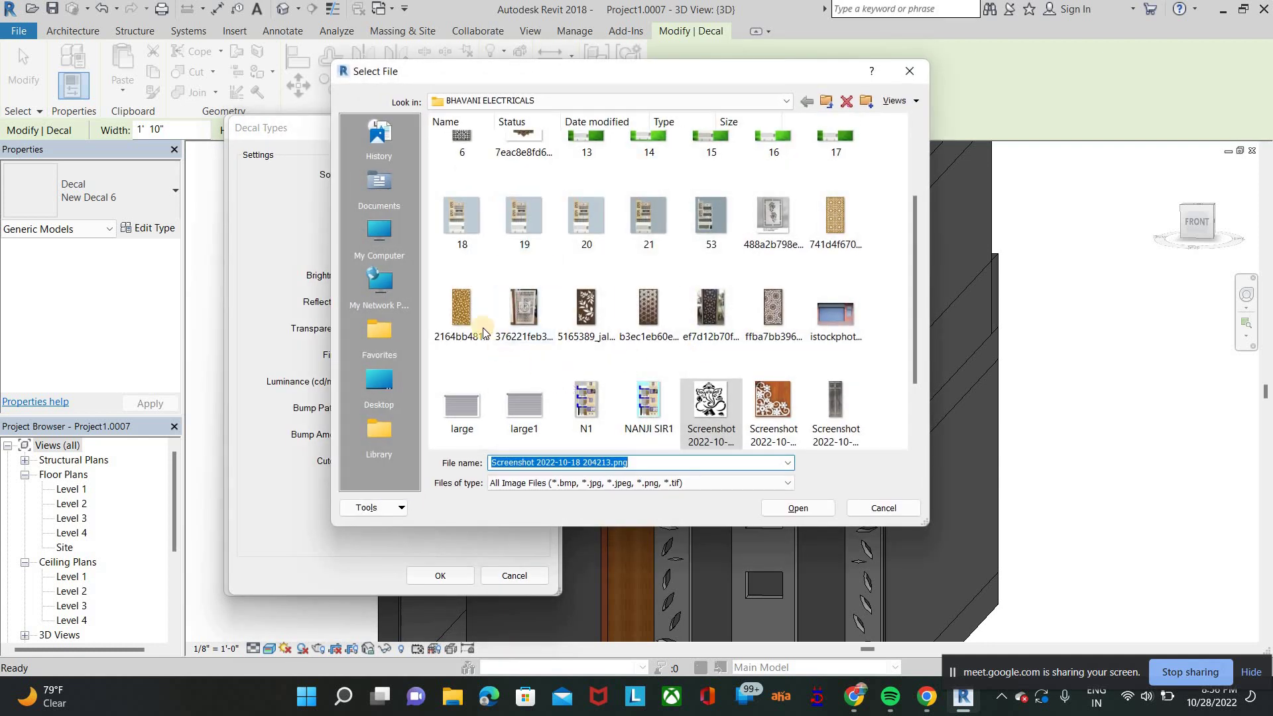
left_click(803, 509)
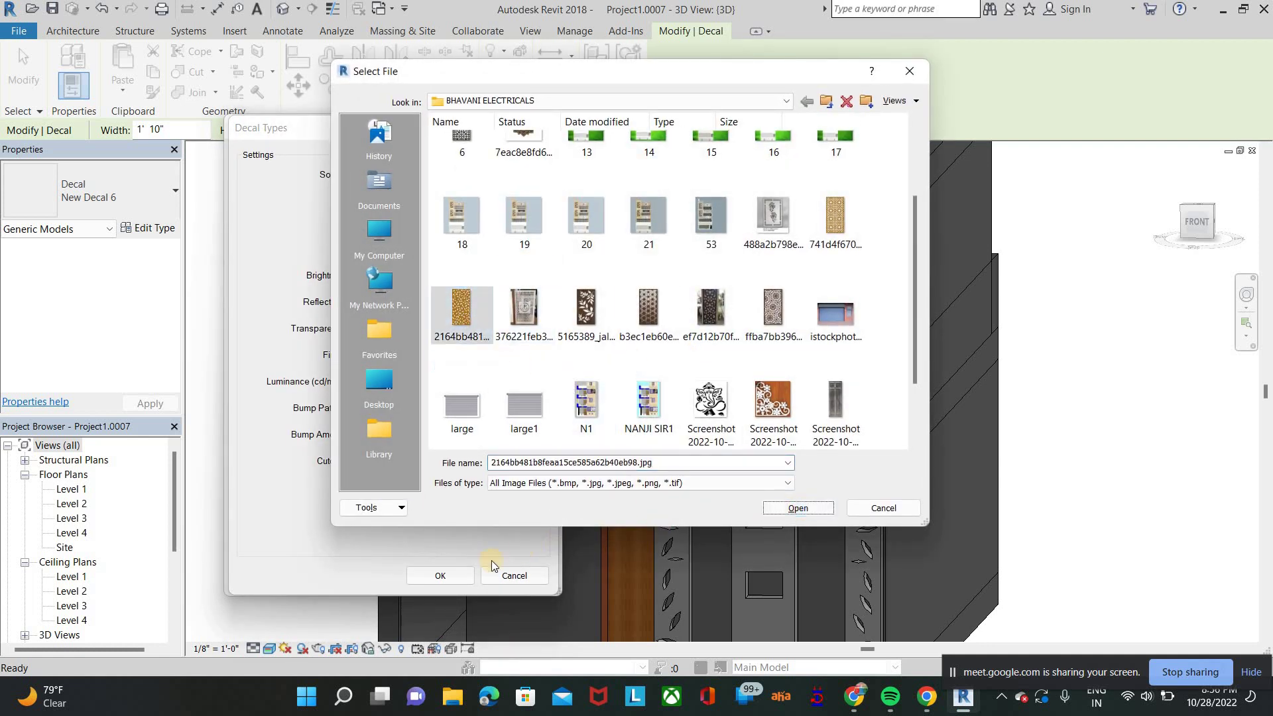
left_click(440, 575)
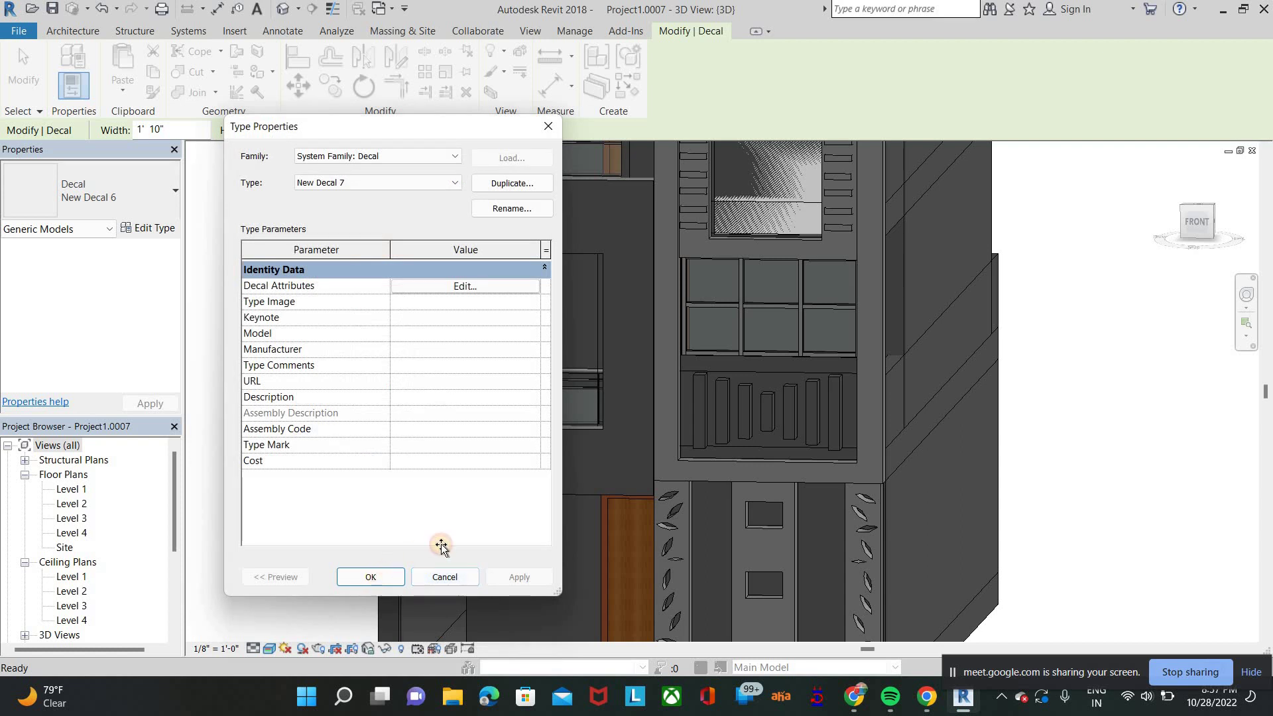
key("Return")
Step: Place the New Decal 7 leaf decal on the wall beside the upper balcony and stop placing
middle_click_drag(587, 431, 564, 542)
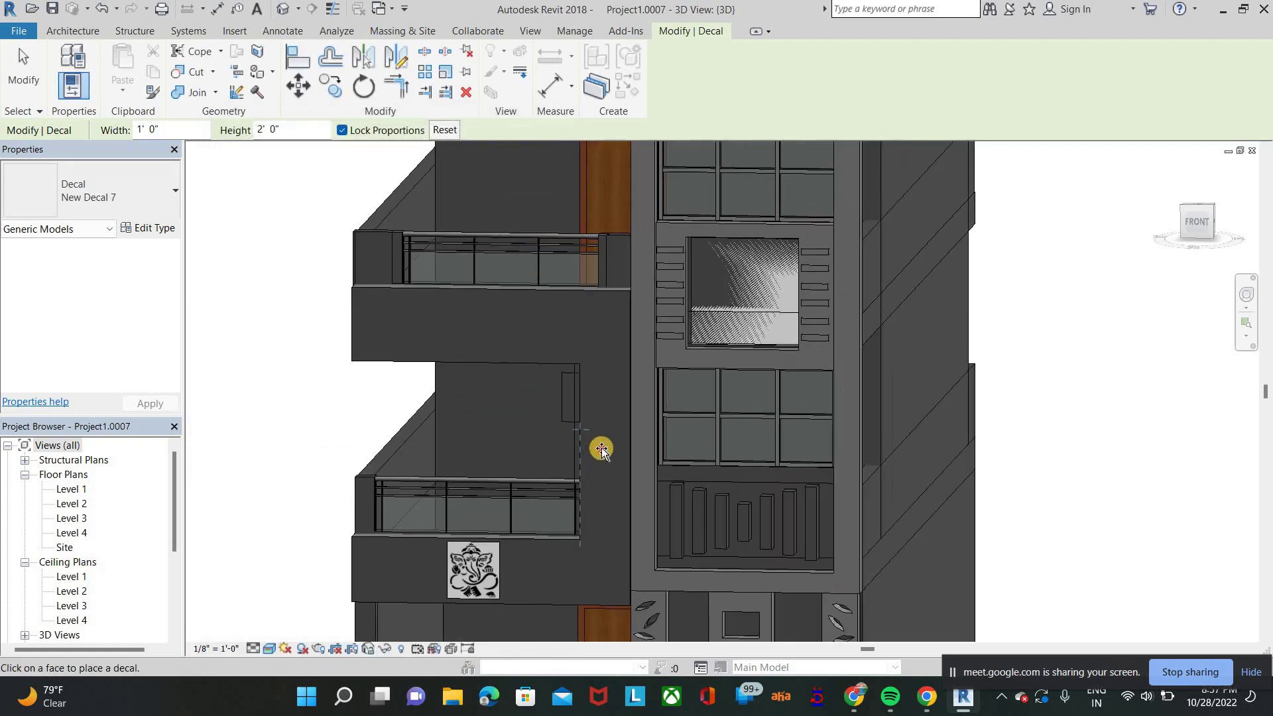
right_click(593, 382)
left_click(613, 399)
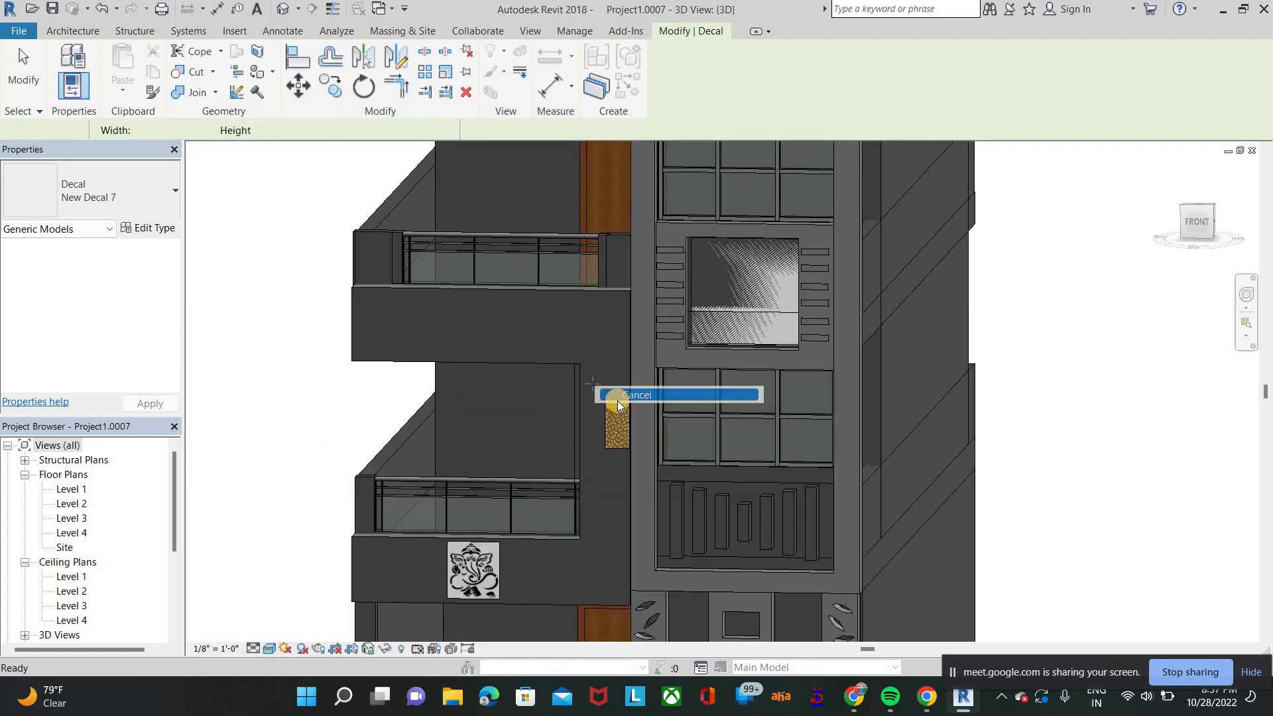
right_click(610, 399)
left_click(604, 450)
Step: Drag the leaf decal's grips to make it narrow and tall
left_click_drag(603, 448, 355, 380)
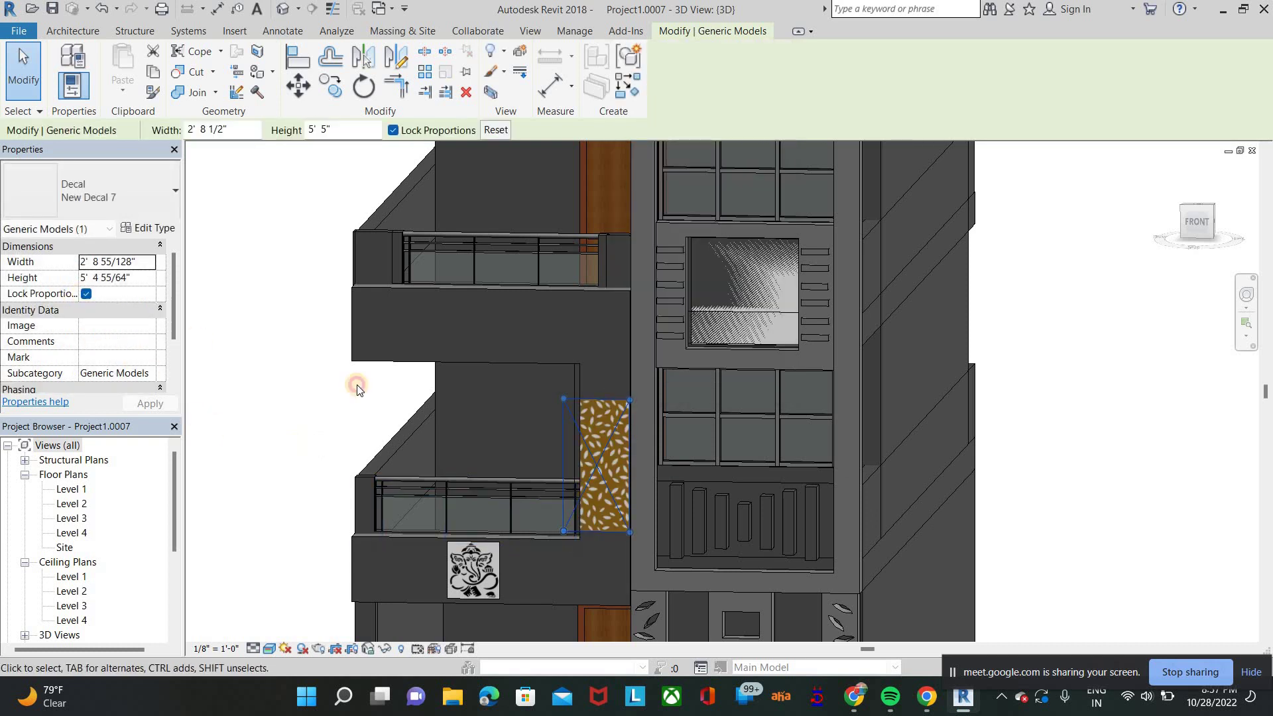
left_click_drag(572, 356, 581, 364)
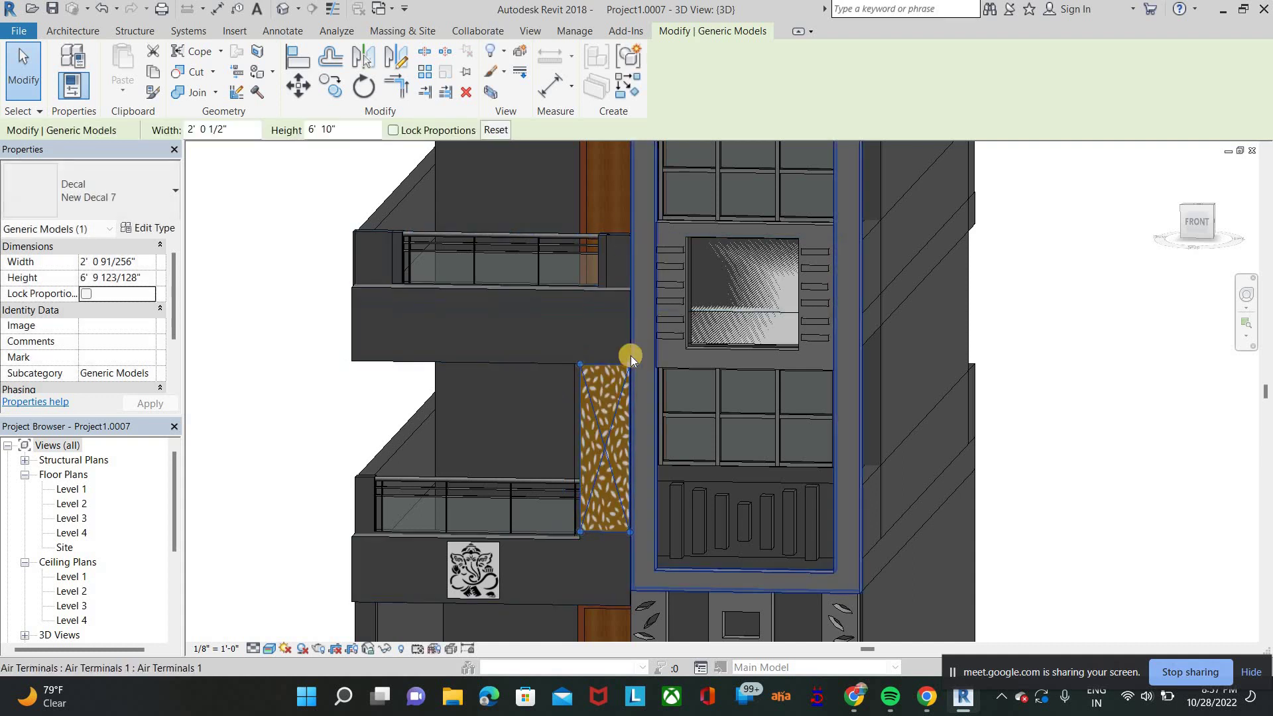
middle_click_drag(630, 533, 630, 348)
left_click_drag(630, 349, 881, 330)
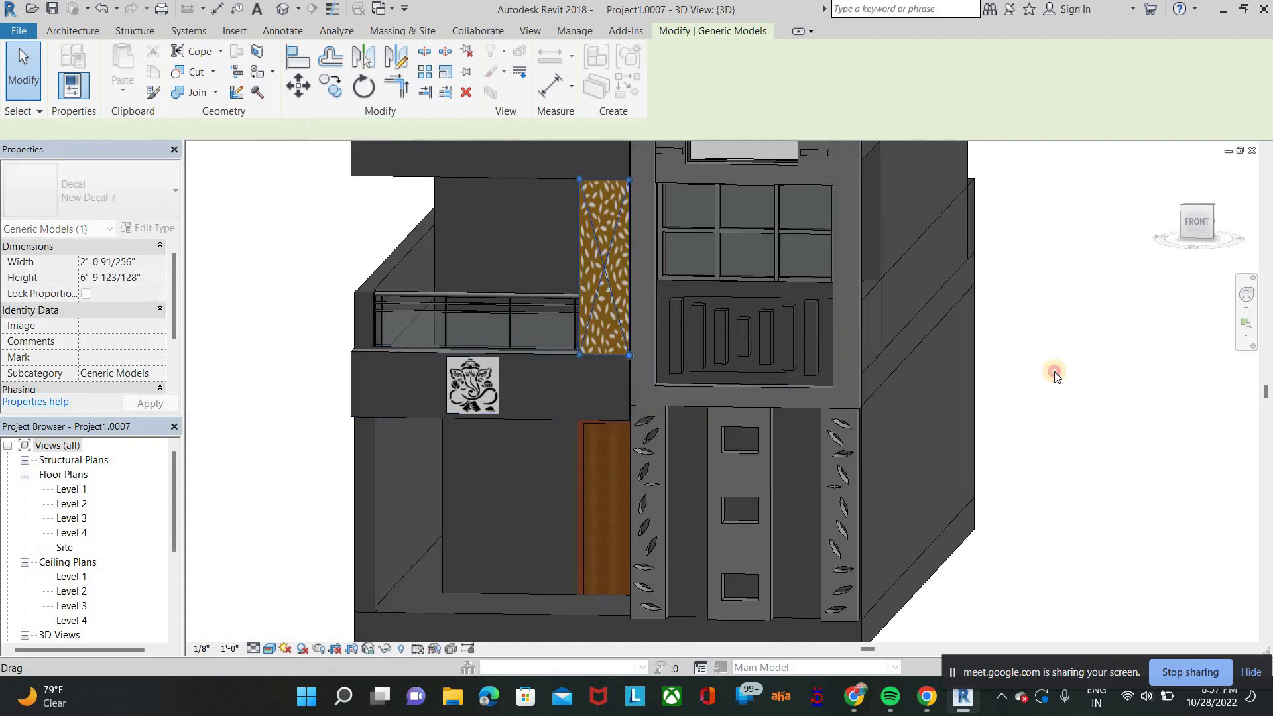
key("Escape")
Step: Extend the leaf strip down to the parapet, roughly 2' 0" by 7' 2"
scroll(570, 439, "up", 3)
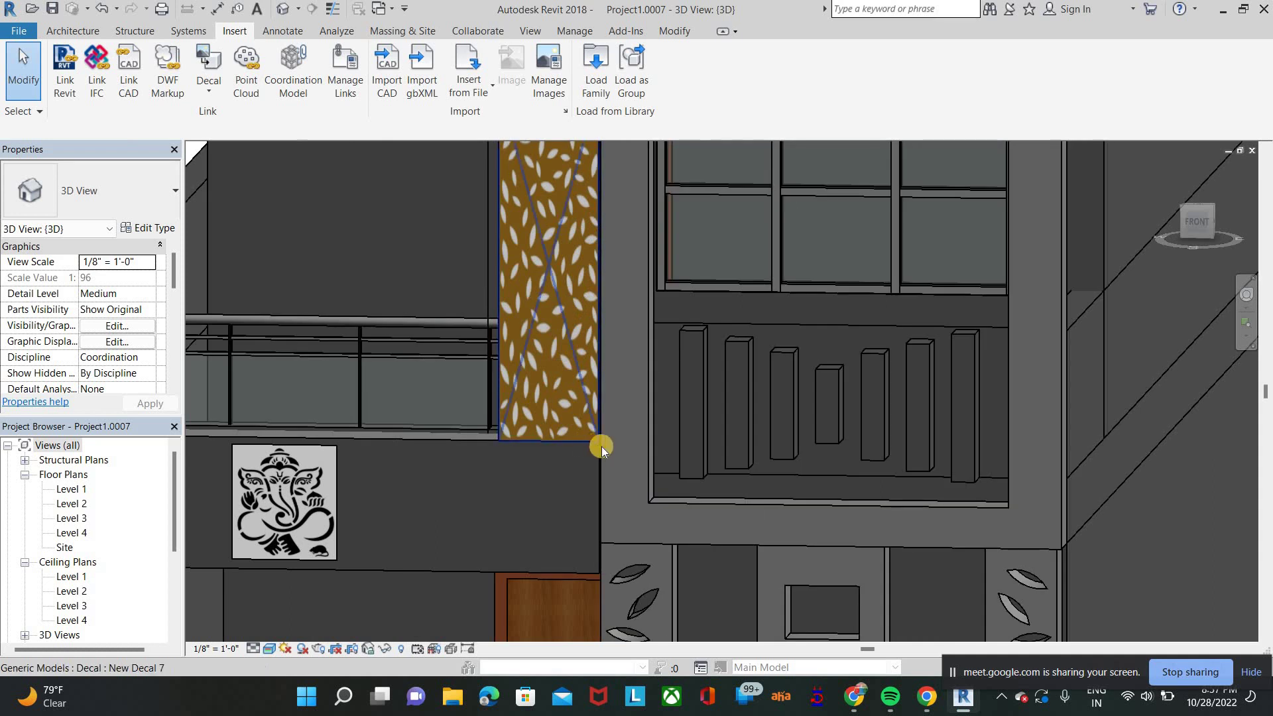
left_click(601, 445)
mouse_move(601, 444)
left_mouse_down()
mouse_move(626, 476)
mouse_move(599, 446)
left_mouse_up()
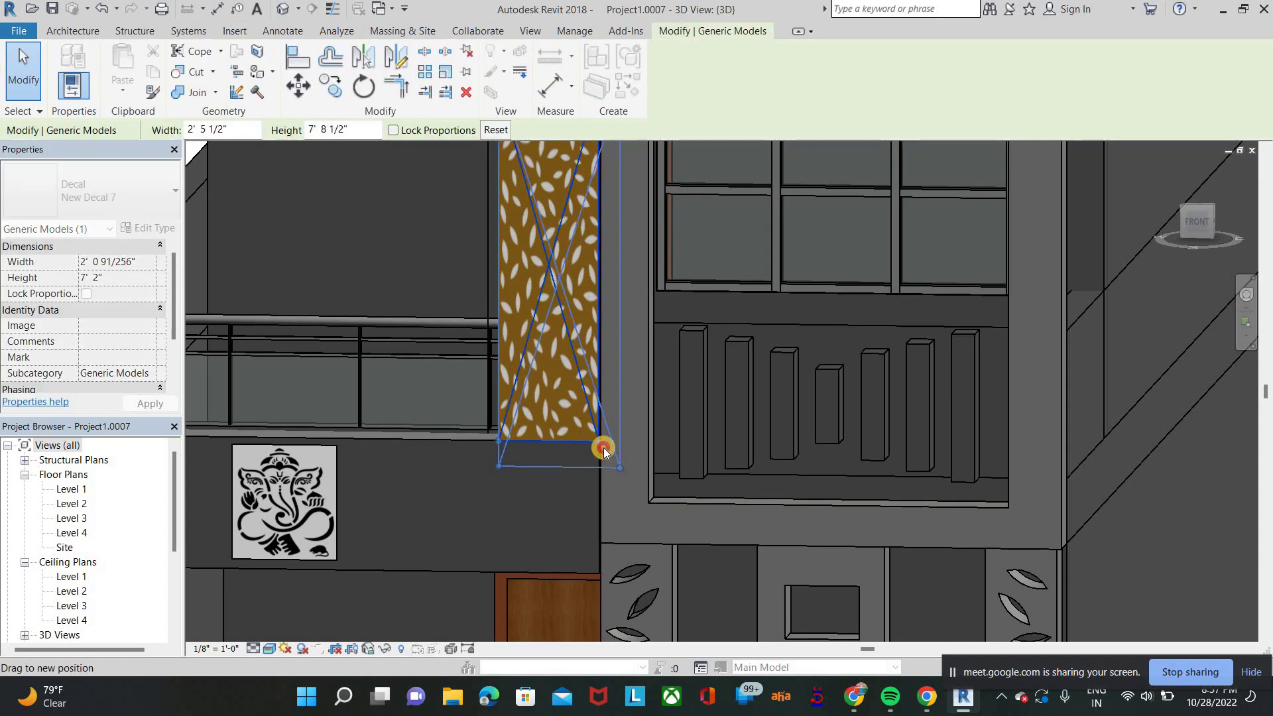
scroll(747, 449, "down", 3)
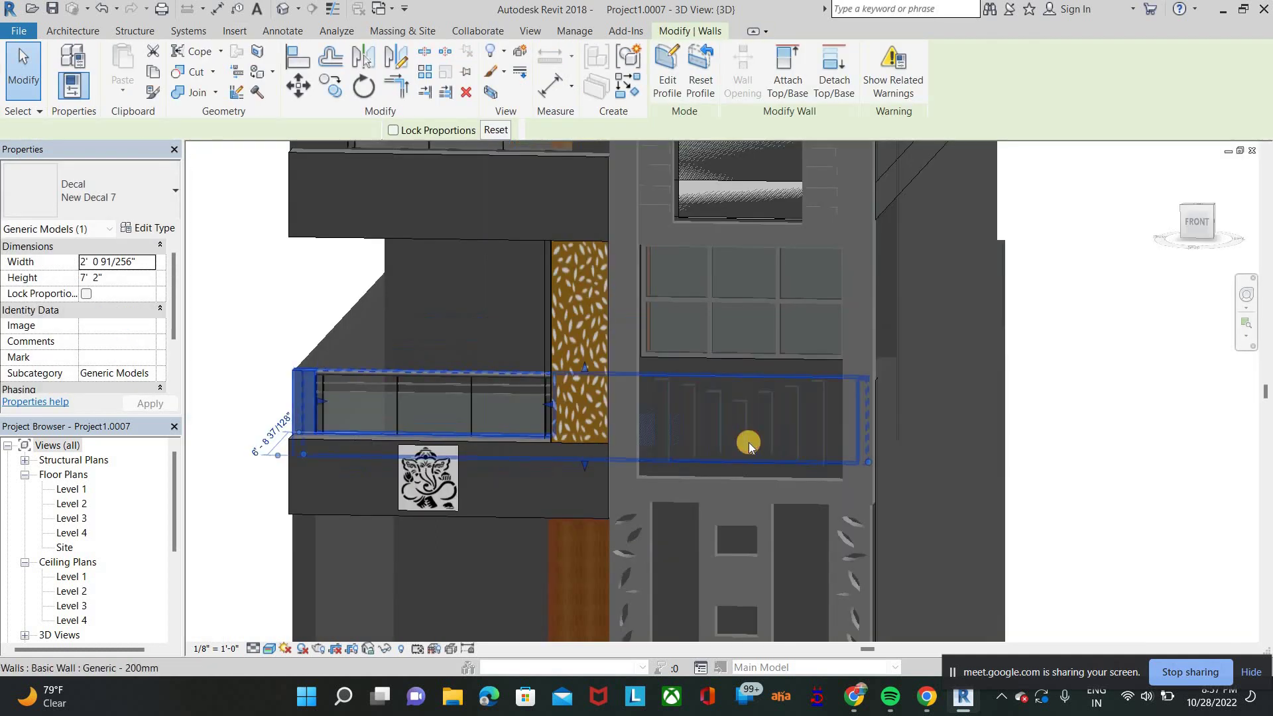
key("Escape")
middle_click_drag(739, 418, 862, 463, "shift")
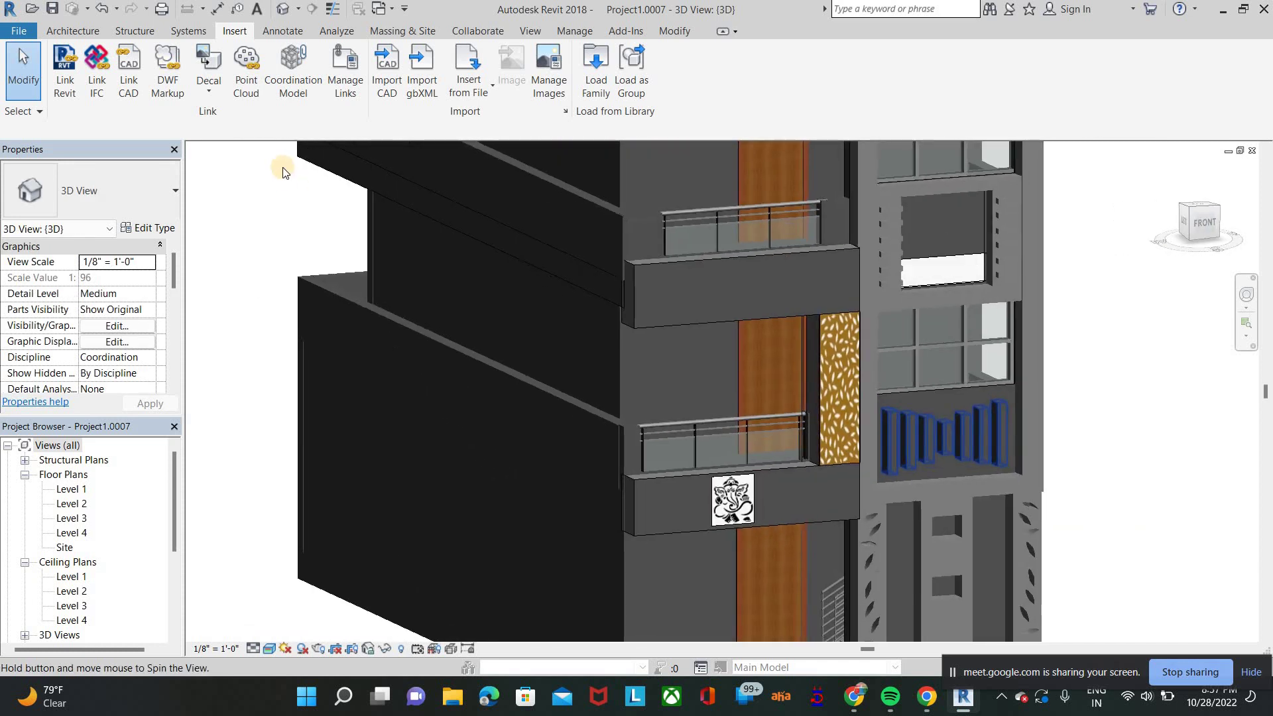
left_click(211, 91)
Step: Duplicate the decal type as New Decal 8
left_click(208, 87)
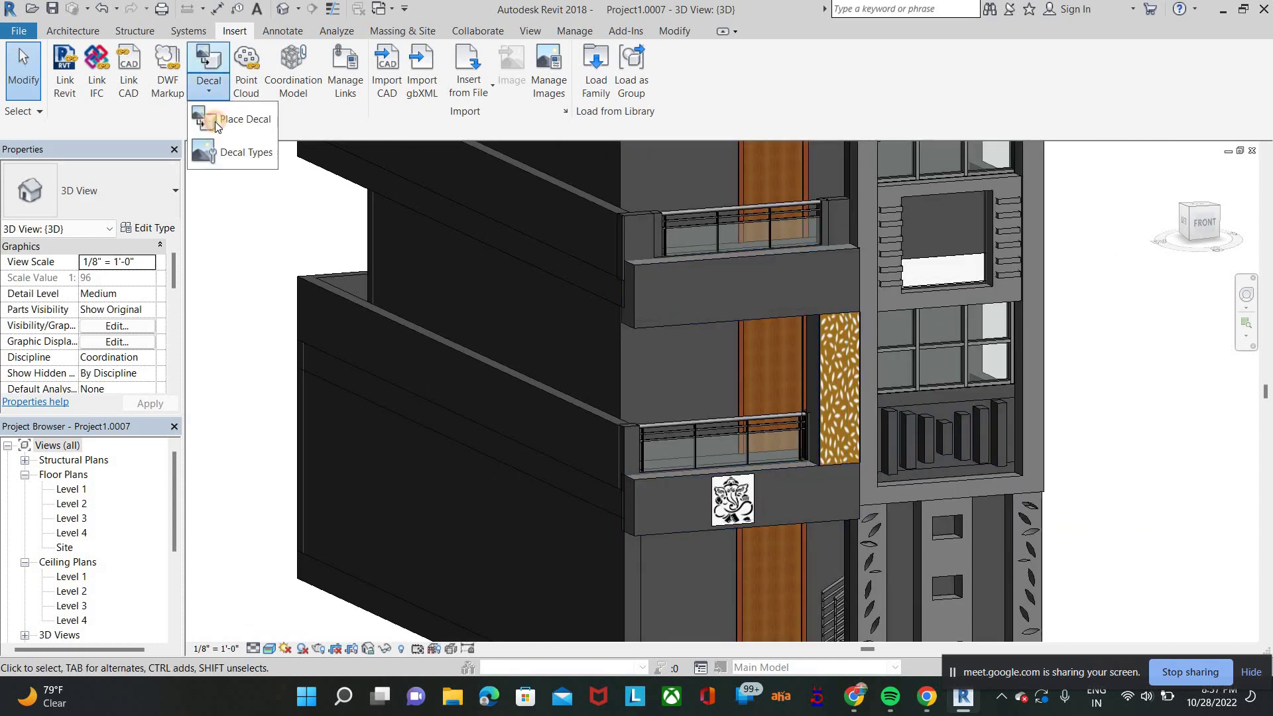
left_click(251, 128)
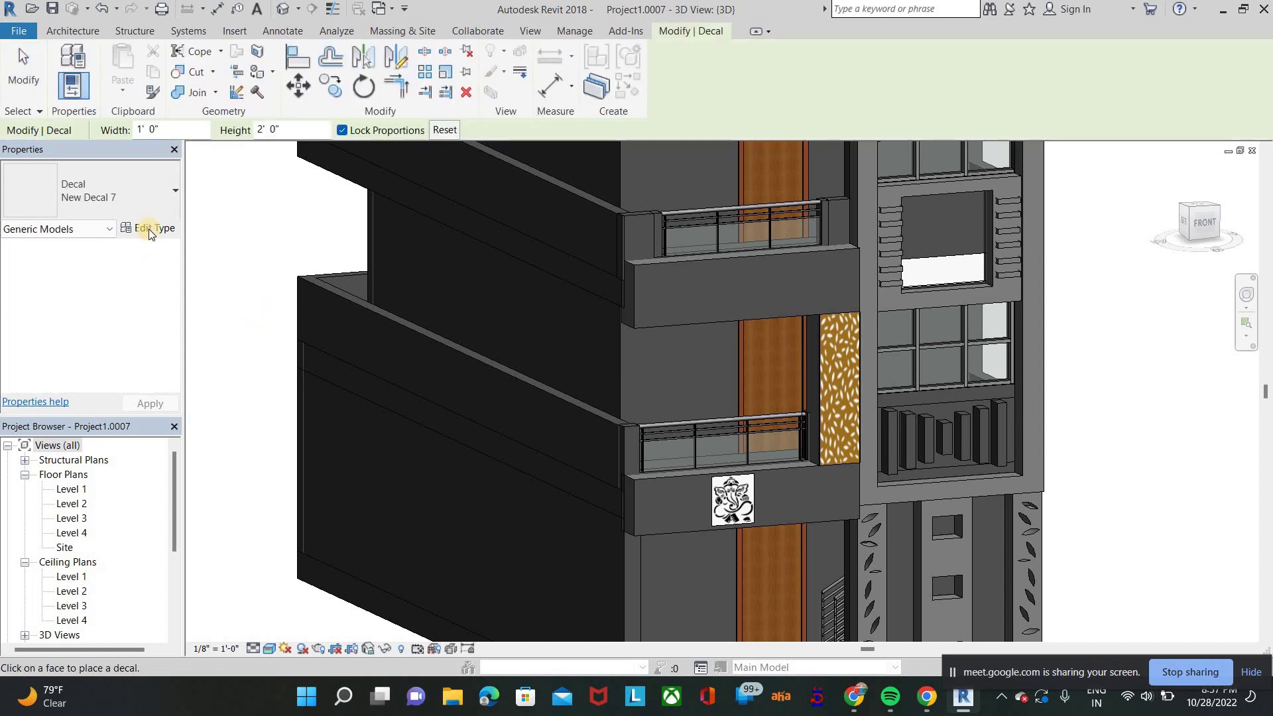
left_click(148, 229)
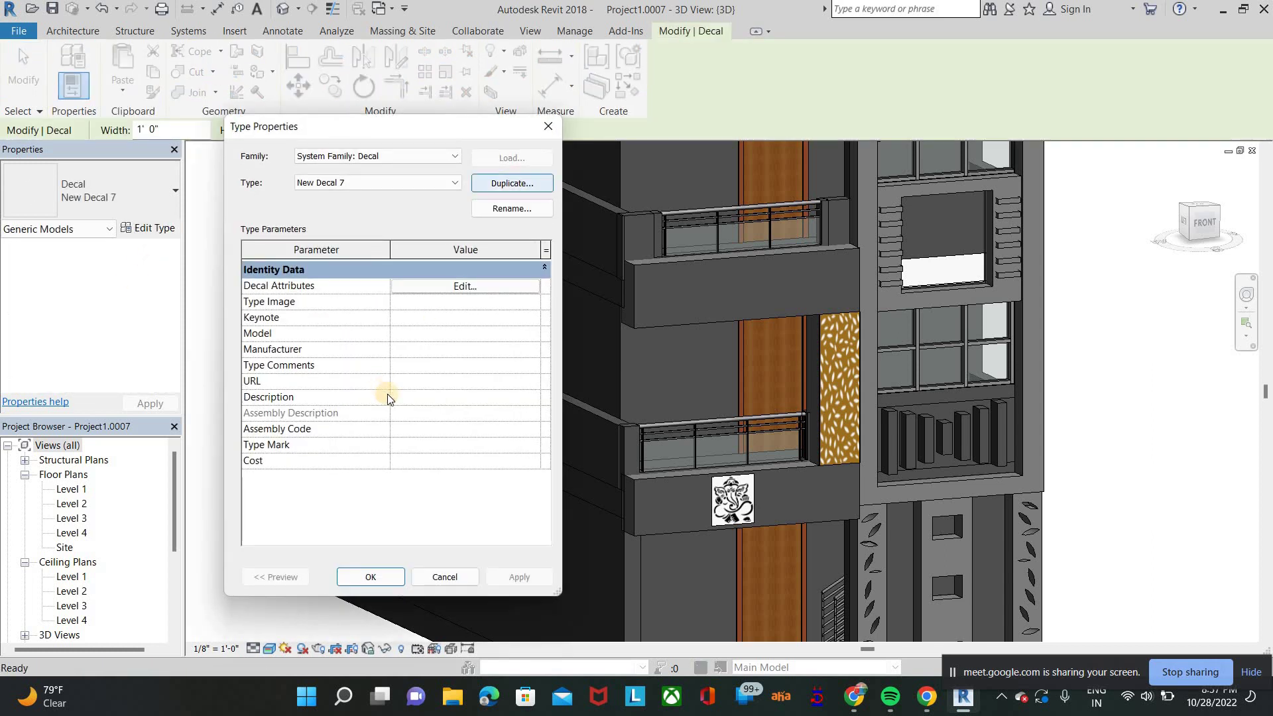
left_click(511, 183)
key("Return")
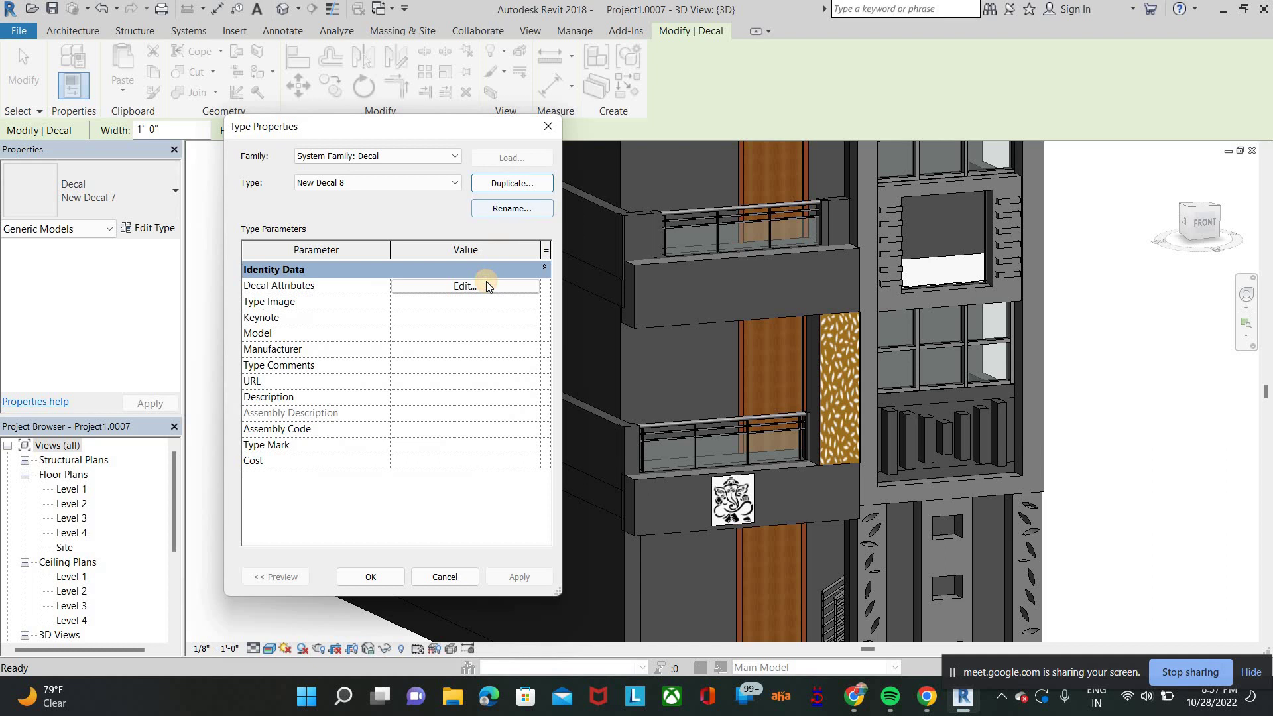
Step: Load the jali CNC cutting-pattern image as New Decal 8's source and apply the type
left_click(487, 285)
left_click(533, 175)
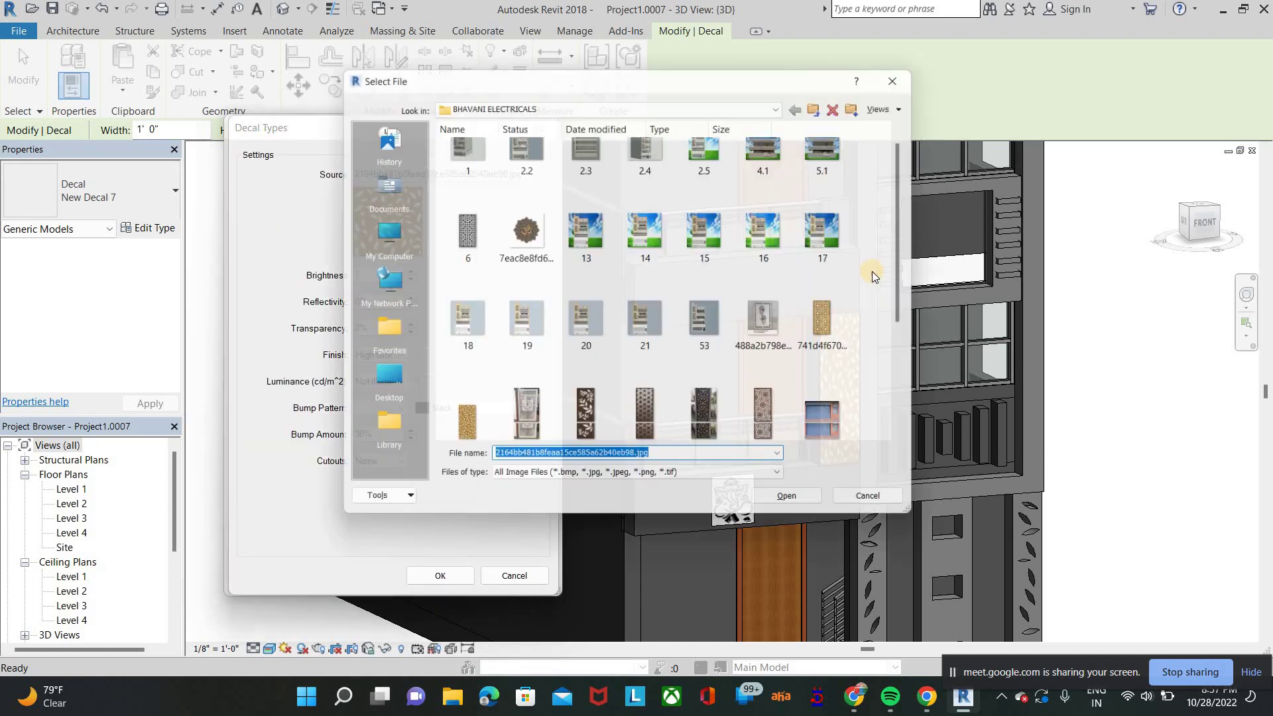
scroll(840, 321, "down", 5)
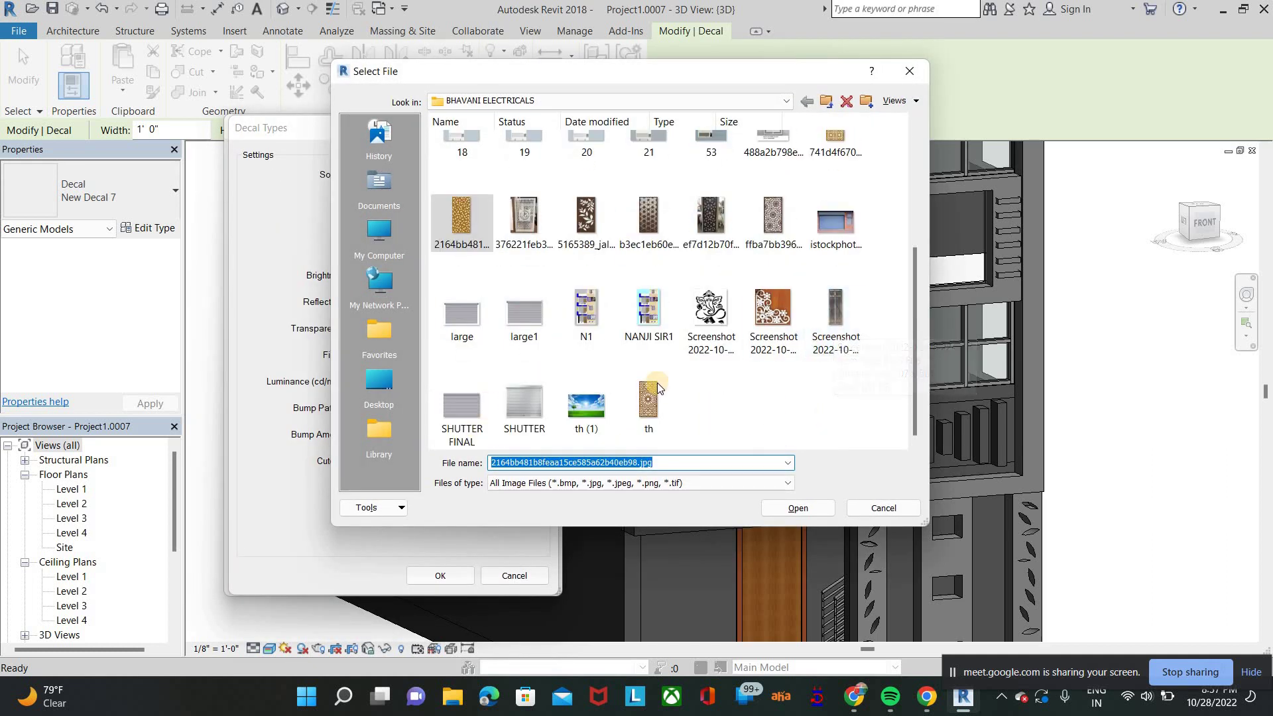
left_click(587, 216)
left_click(797, 508)
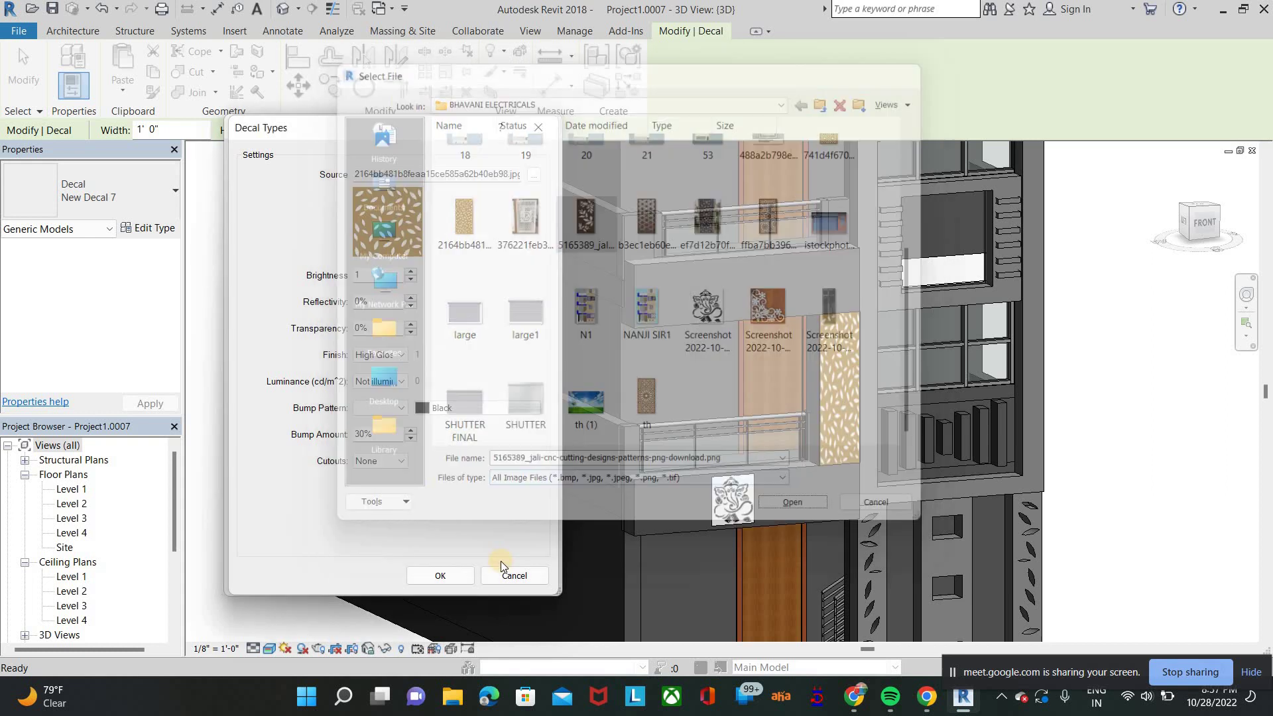
left_click(440, 575)
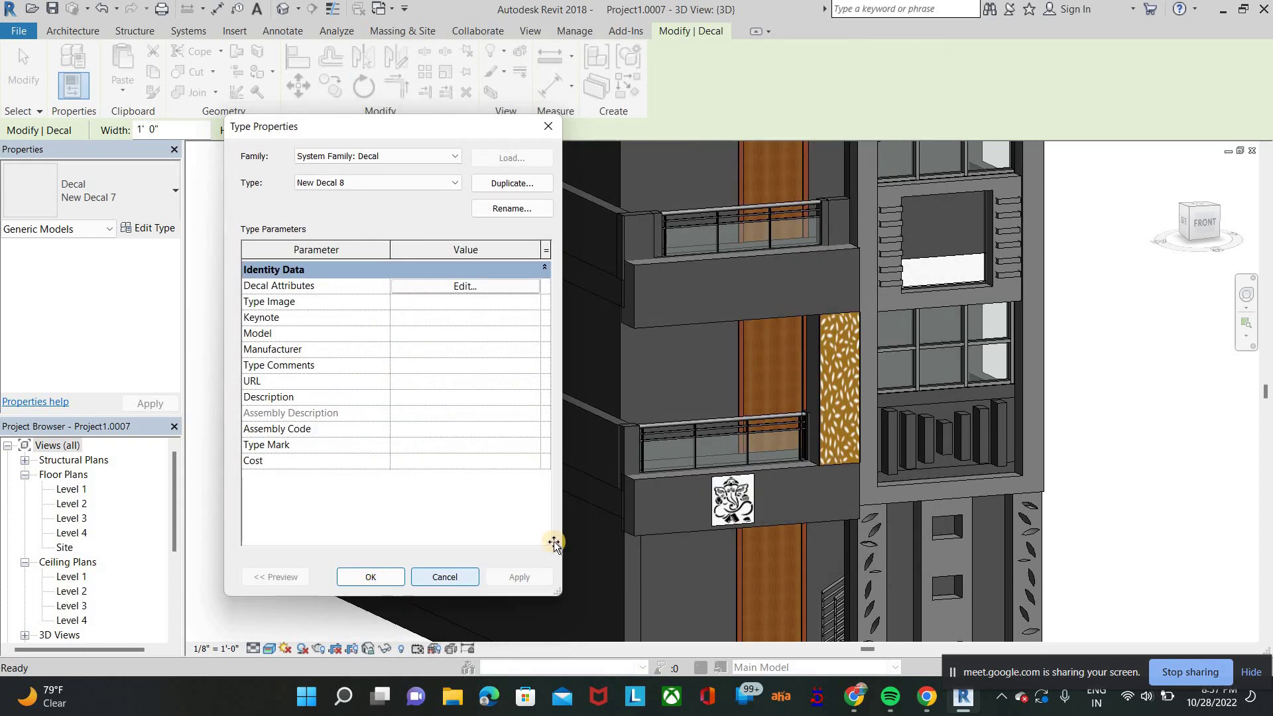
key("Return")
scroll(568, 529, "down", 4)
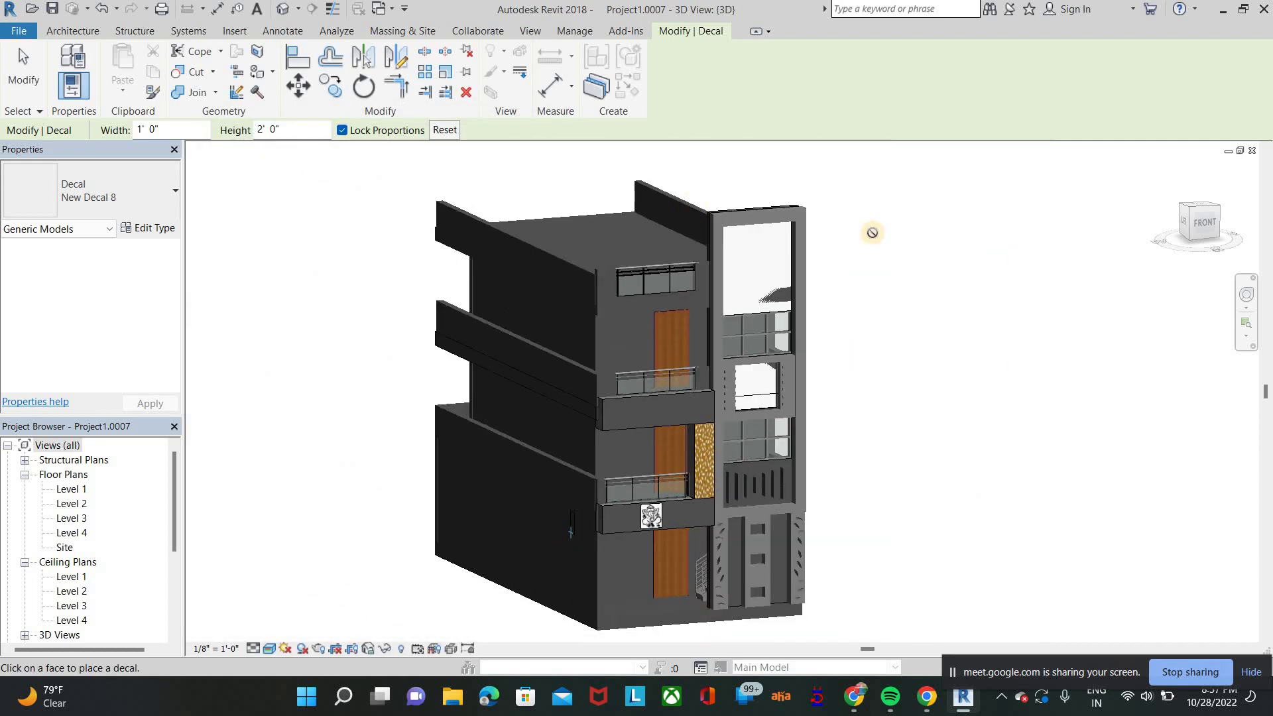
Step: Stop placing decals and pick out the newly placed decal from the existing ones
scroll(614, 338, "up", 5)
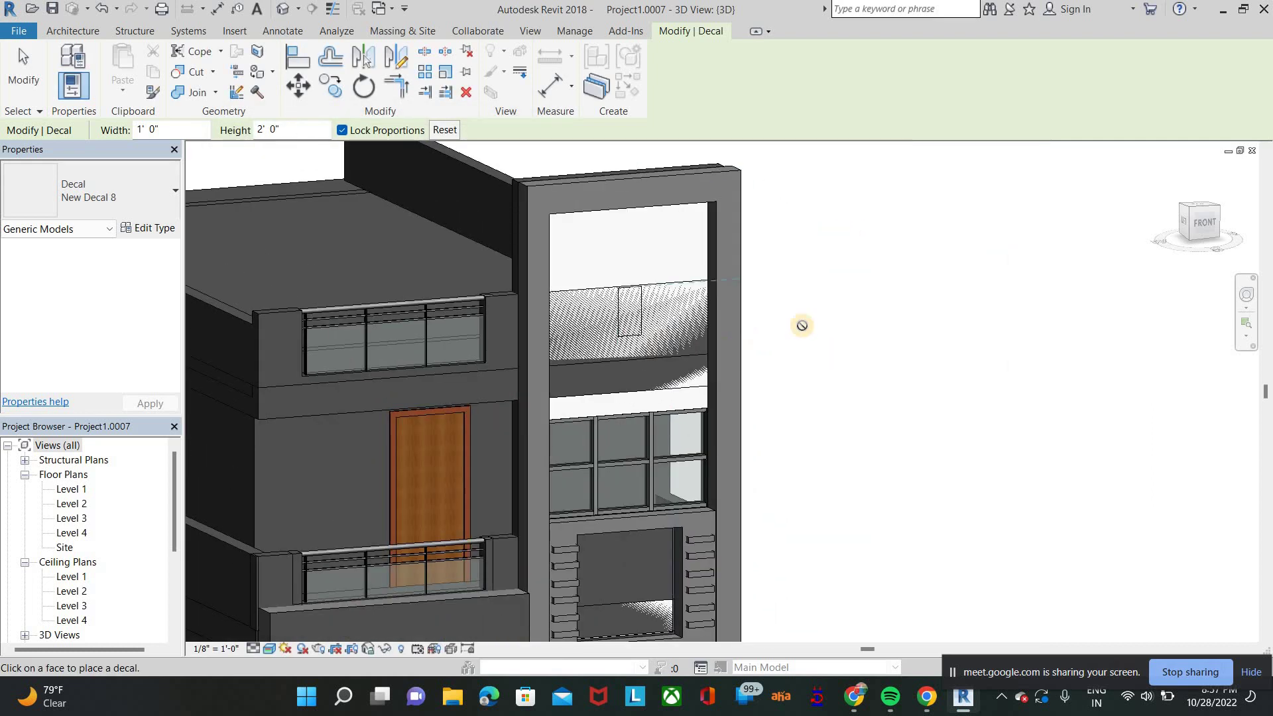
right_click(834, 283)
left_click(862, 291)
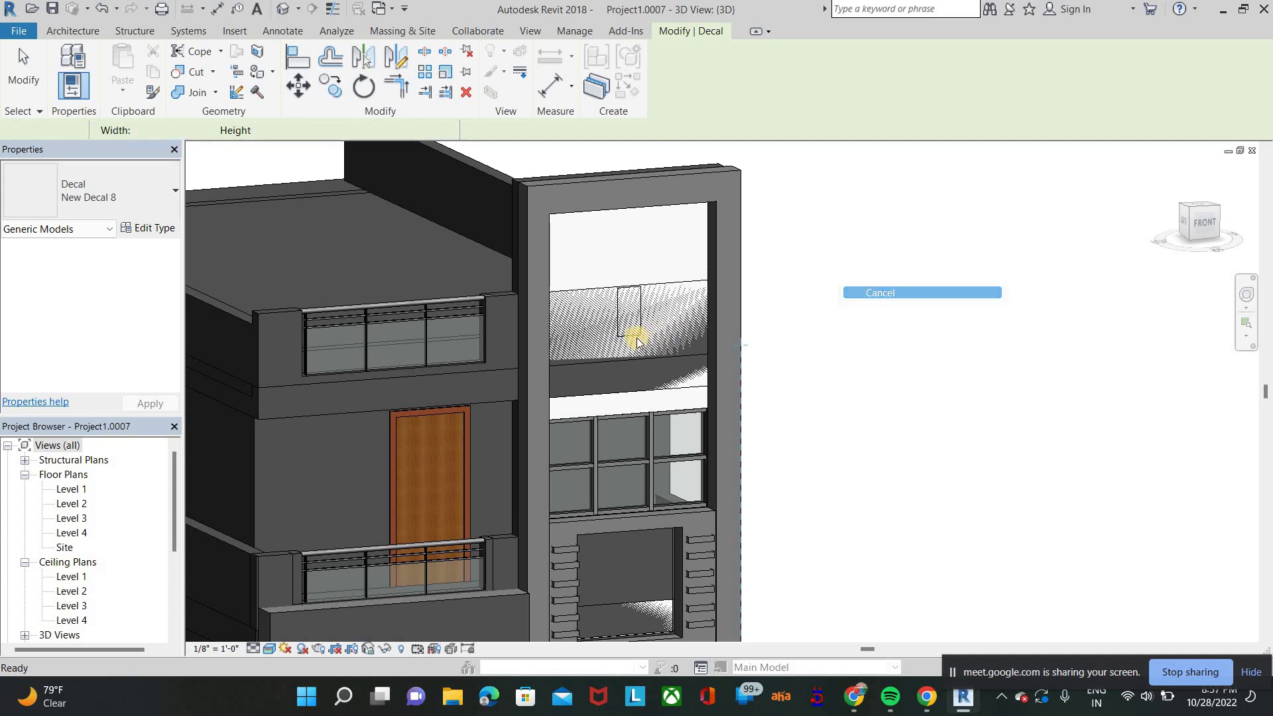
left_click(629, 311)
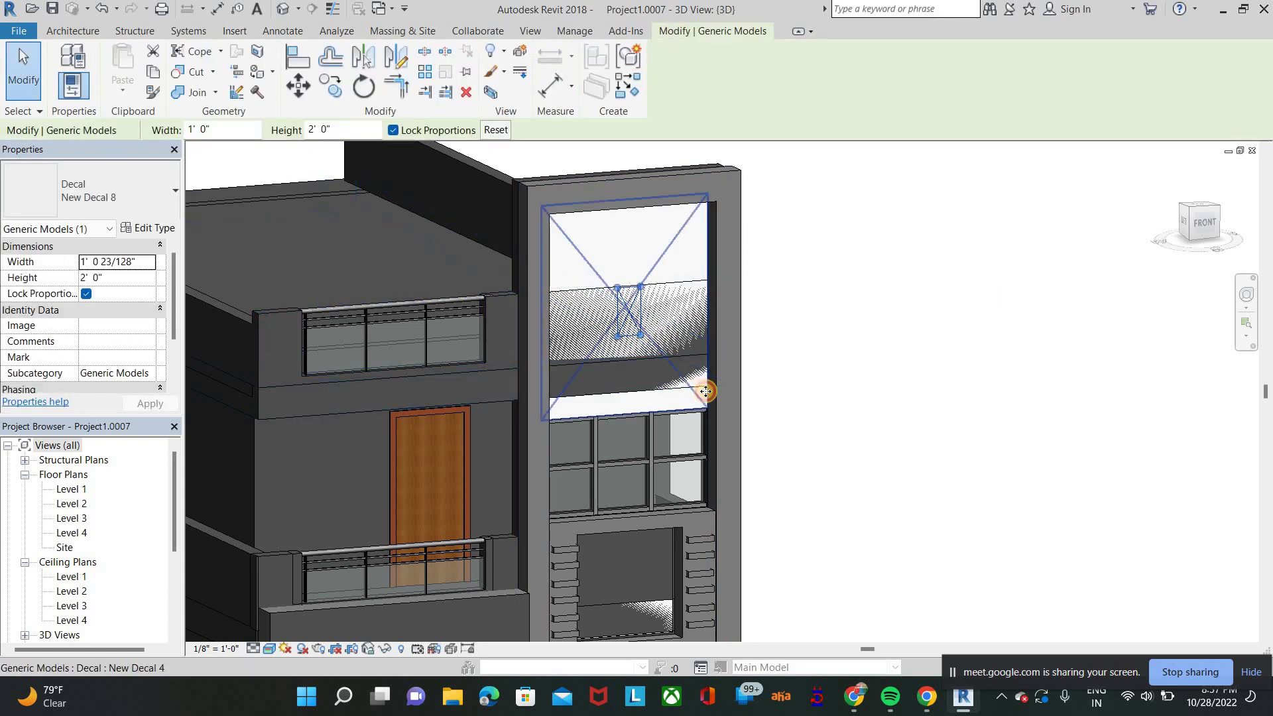
left_click(691, 383)
key("Escape")
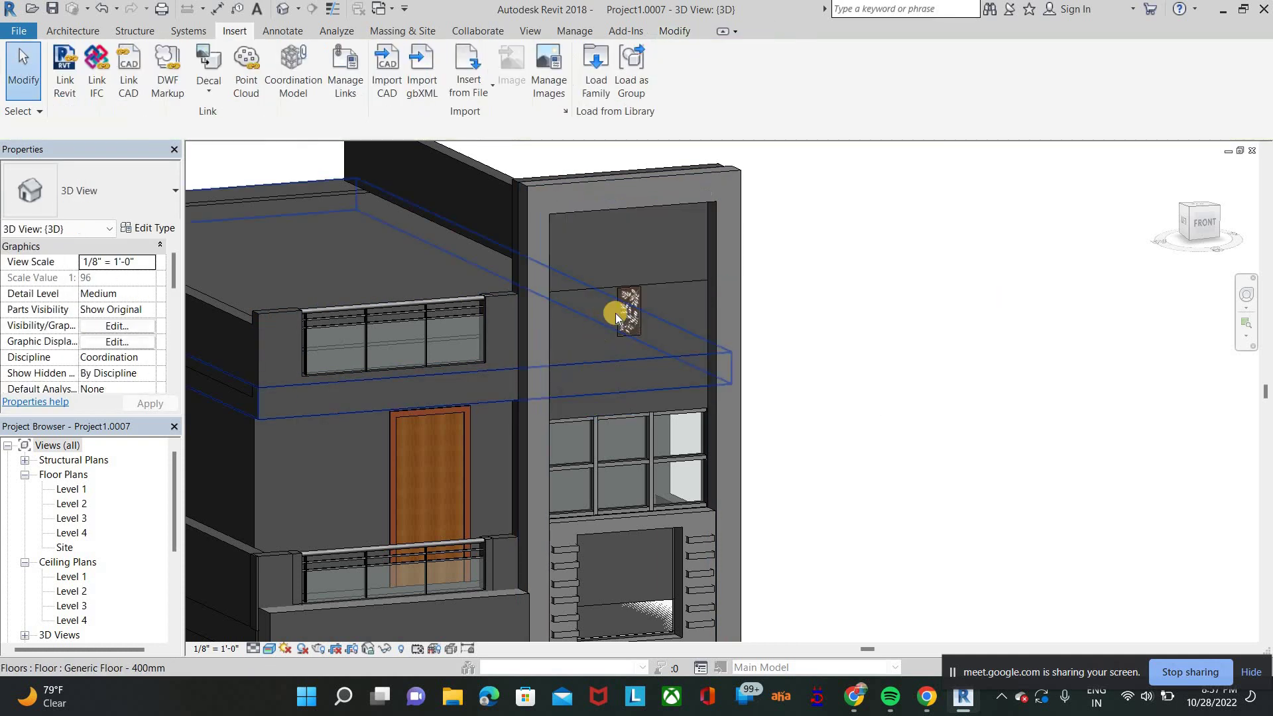
Step: Stretch New Decal 8 to about 6' 11 23/32" by 8' 4" over the upper facade panel
scroll(644, 339, "up", 2)
left_click(651, 337)
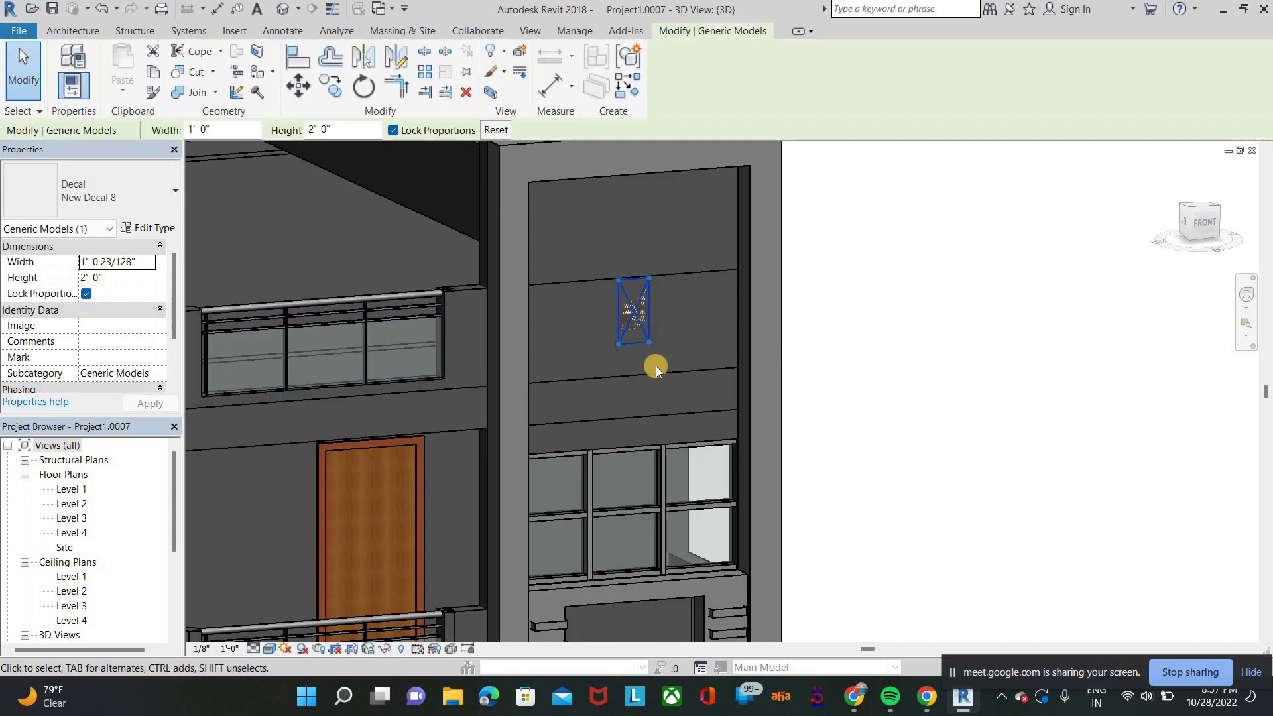
left_click_drag(650, 342, 741, 424)
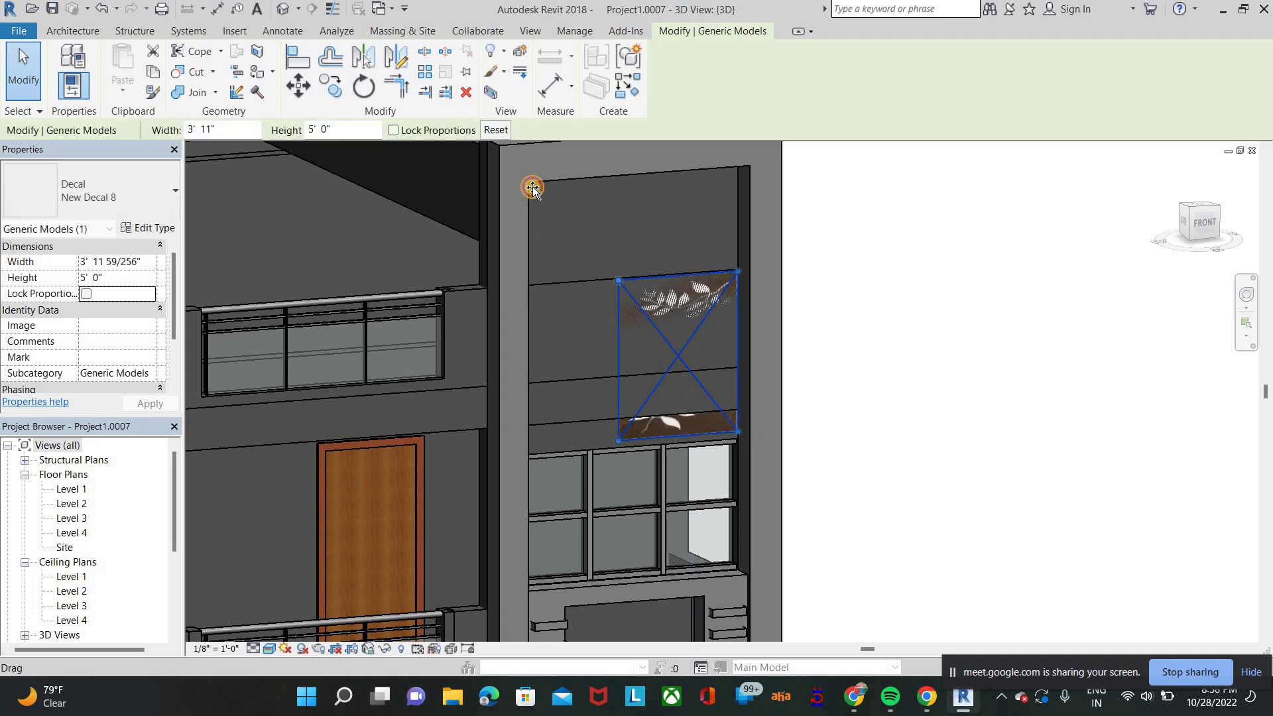
left_click_drag(532, 187, 527, 180)
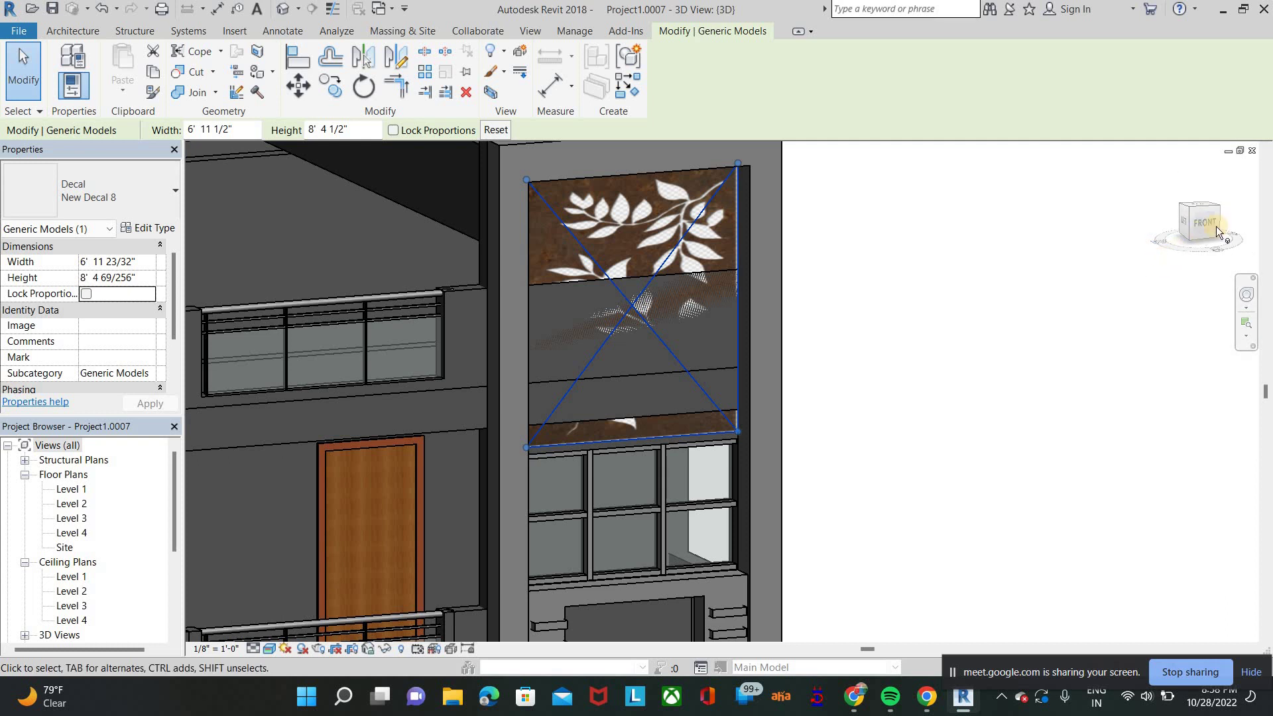
middle_click_drag(1065, 279, 1067, 289)
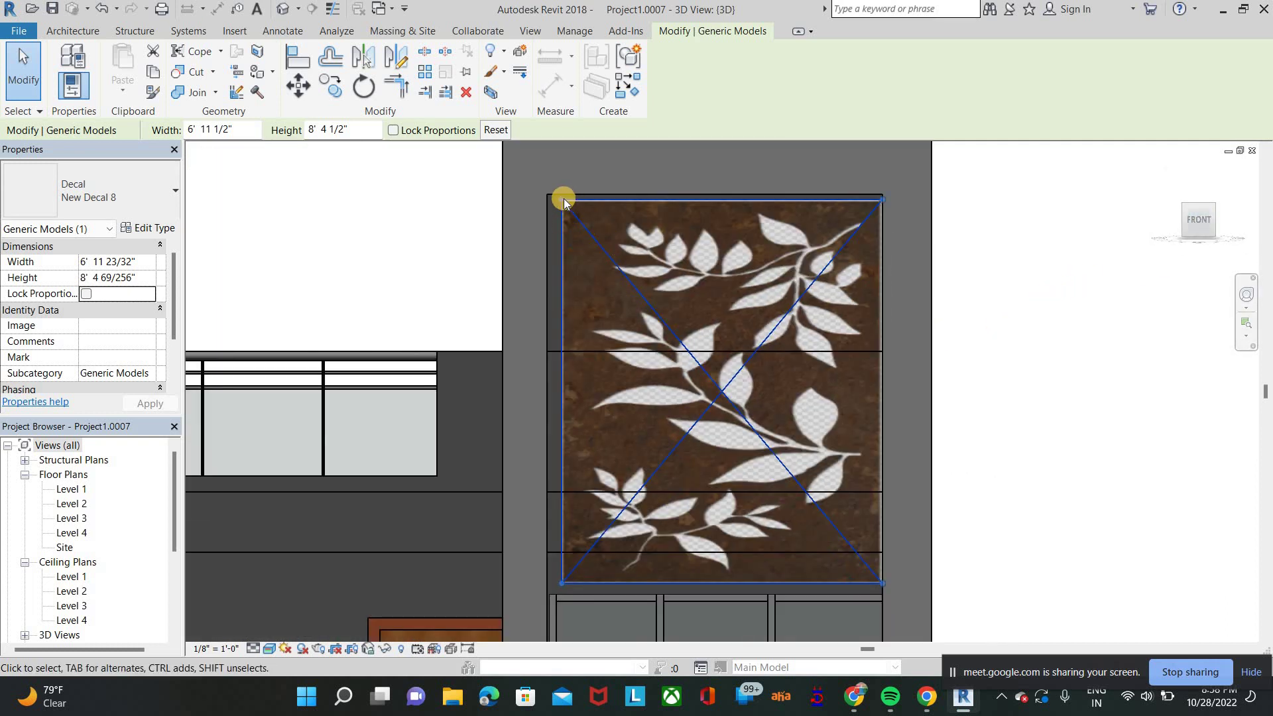
left_click_drag(564, 202, 549, 199)
key("Escape")
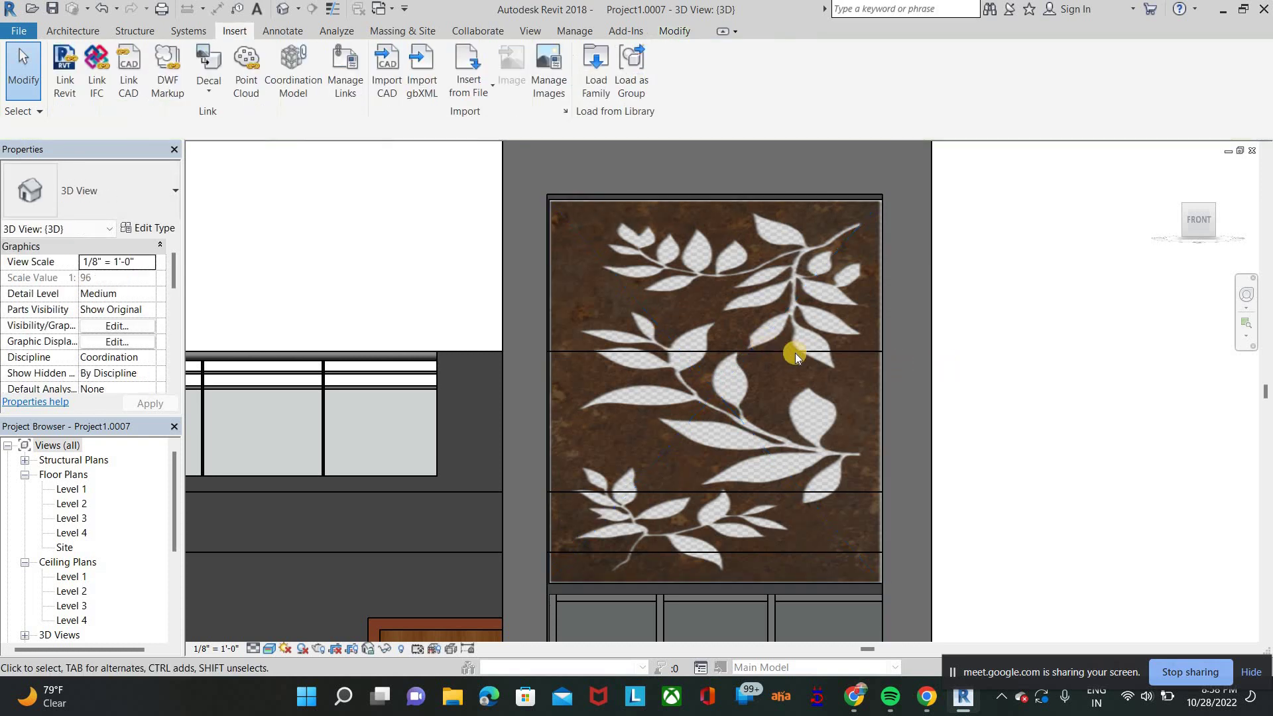
scroll(860, 372, "down", 6)
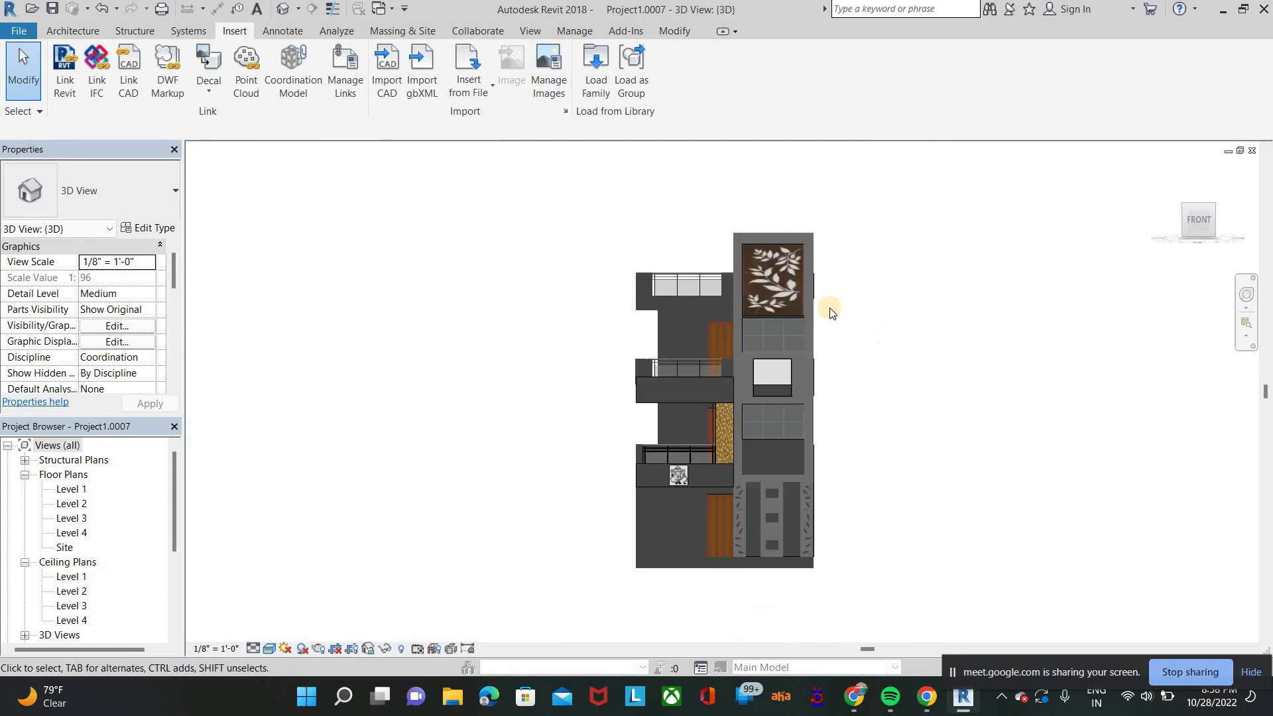
scroll(782, 273, "up", 4)
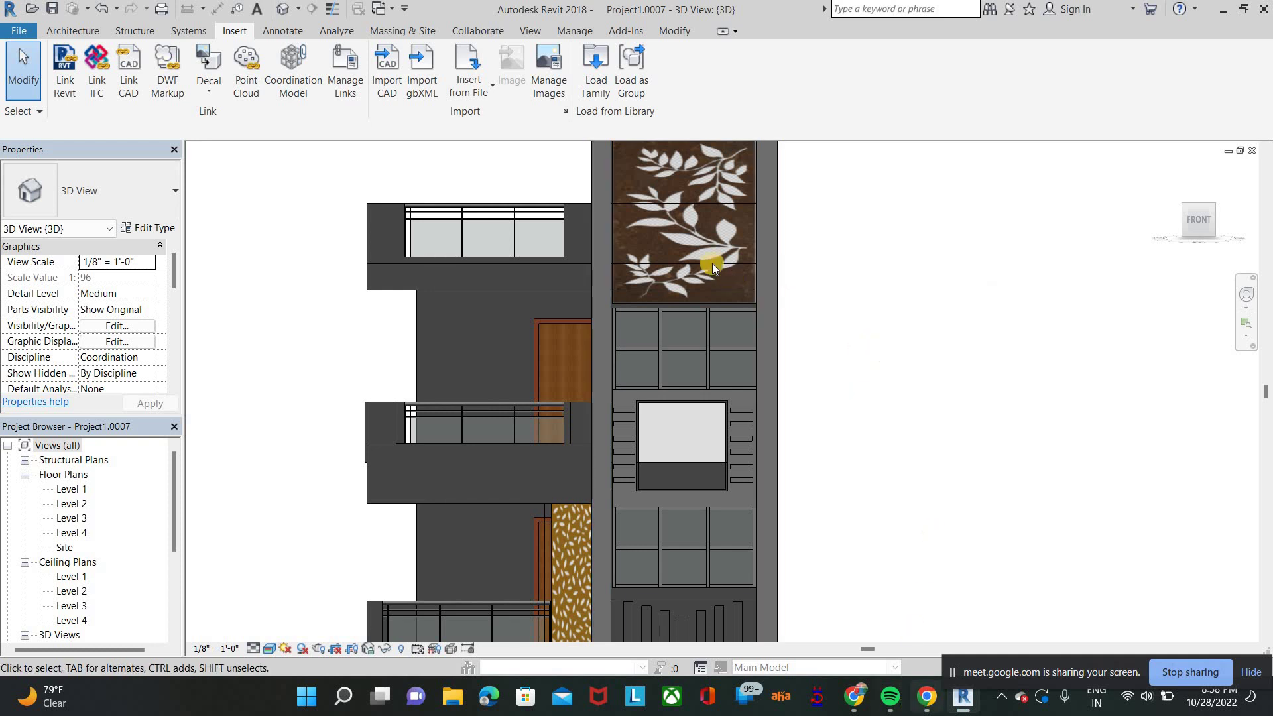
middle_click_drag(771, 300, 807, 377)
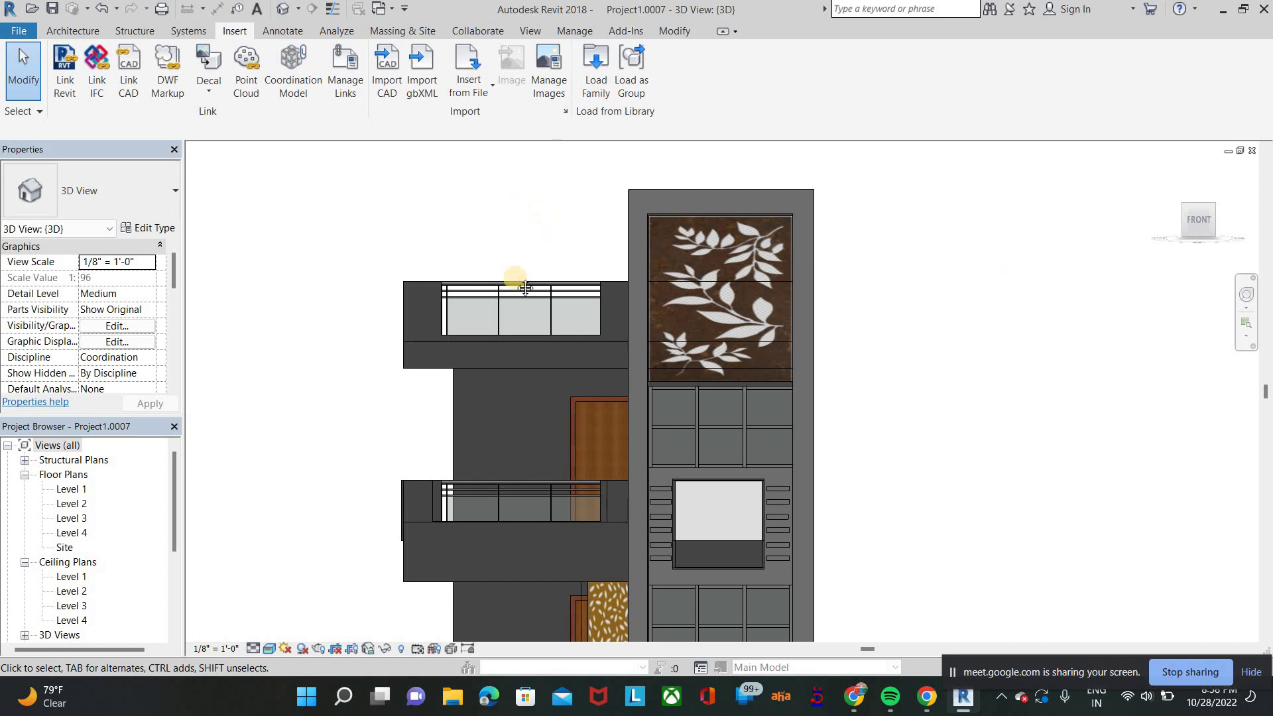
scroll(519, 281, "down", 1)
middle_click_drag(519, 281, 593, 192)
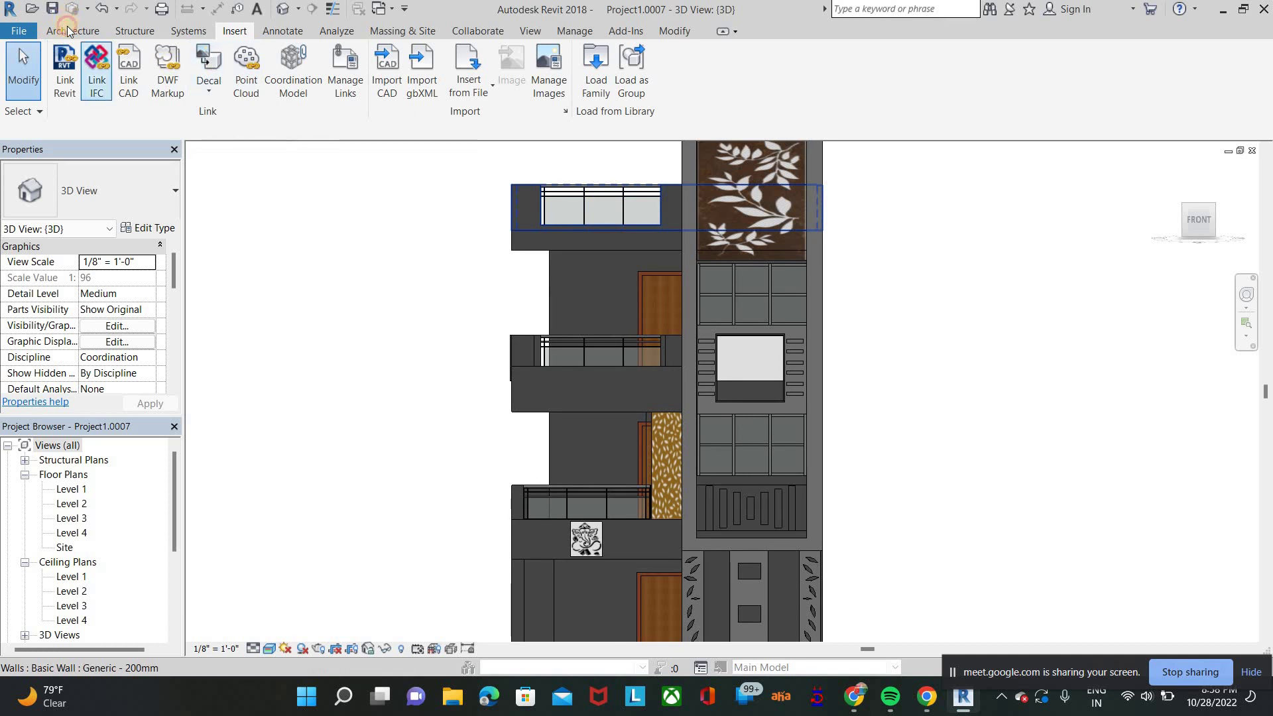
left_click(72, 31)
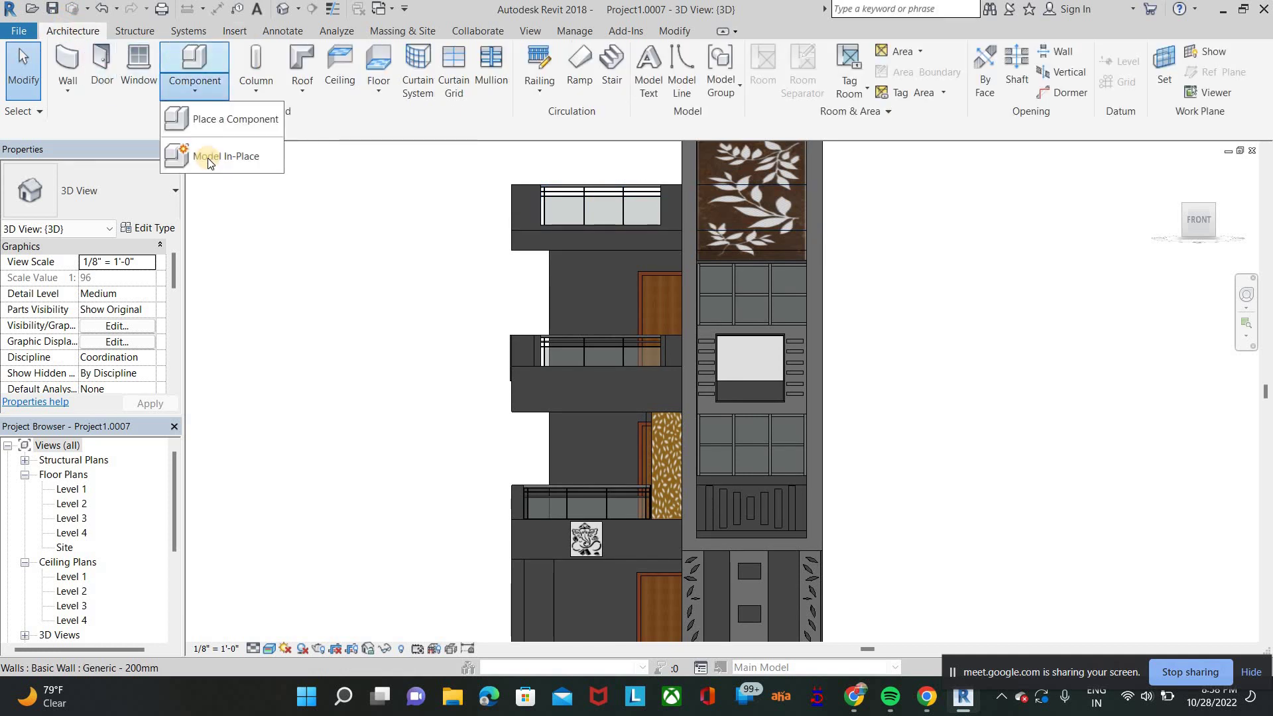
left_click(208, 158)
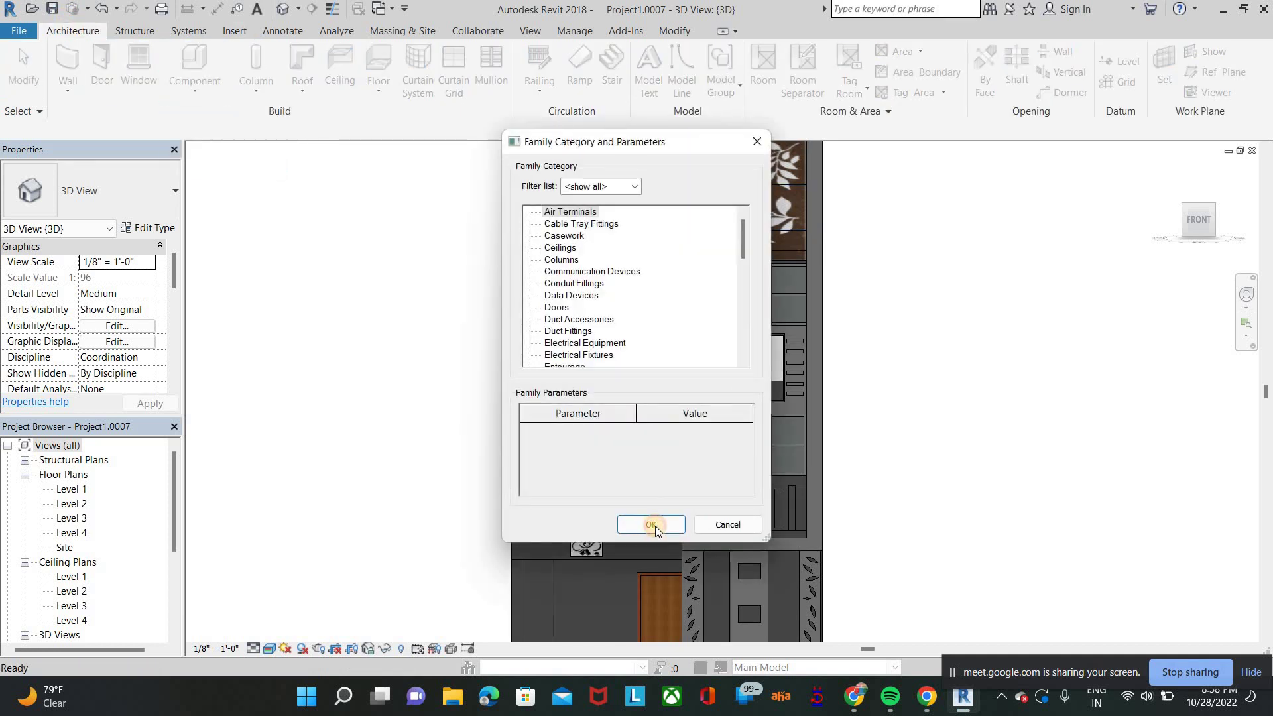
left_click(652, 525)
left_click(638, 376)
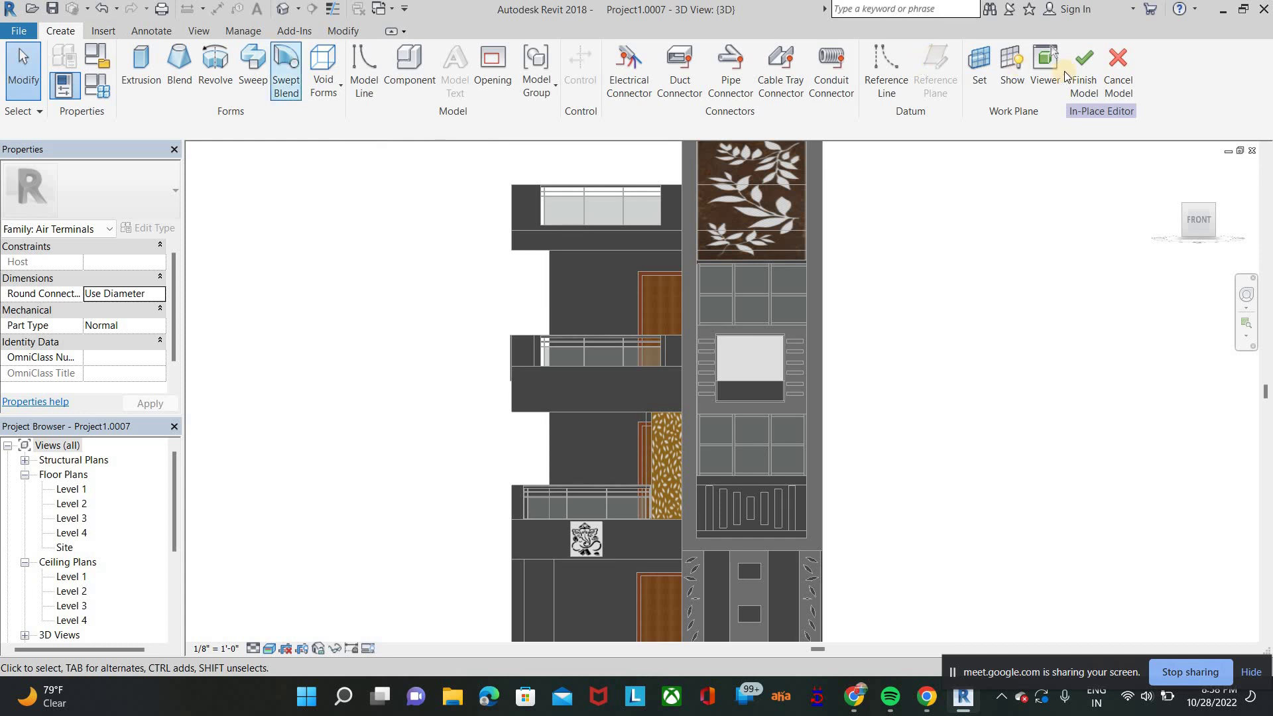
left_click(1118, 73)
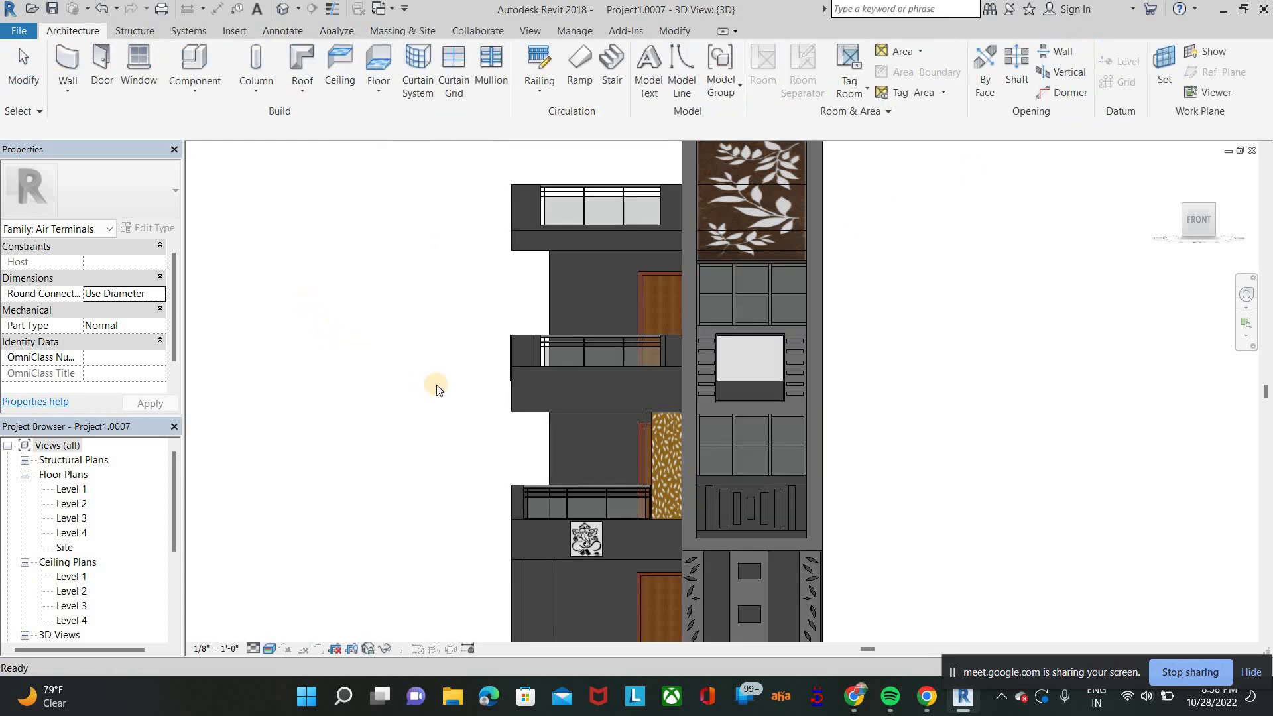
scroll(539, 358, "down", 2)
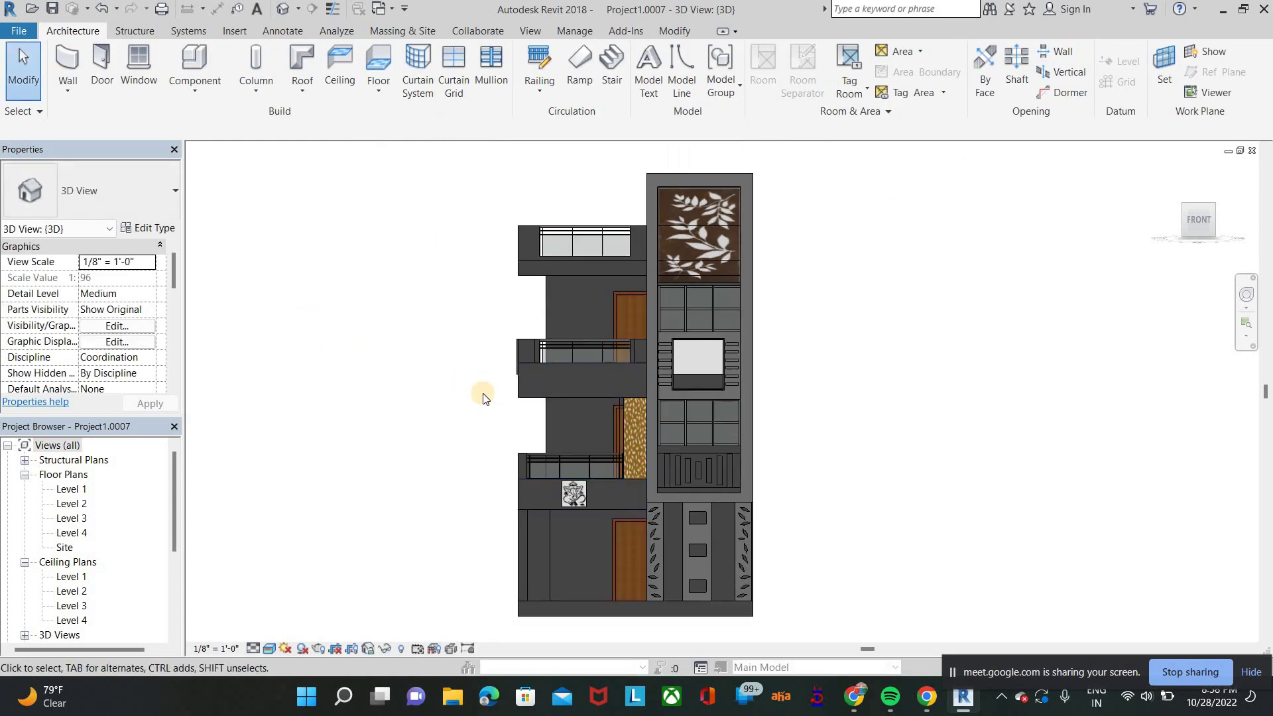
left_click(234, 33)
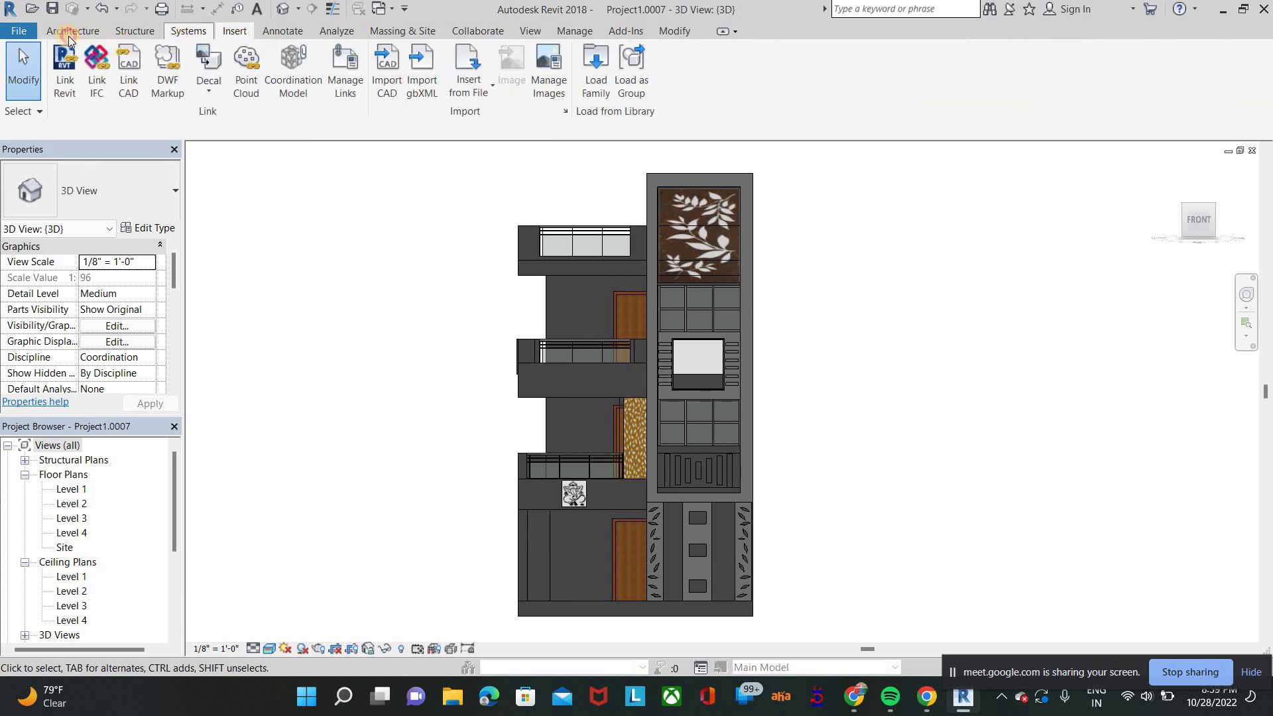
left_click(246, 34)
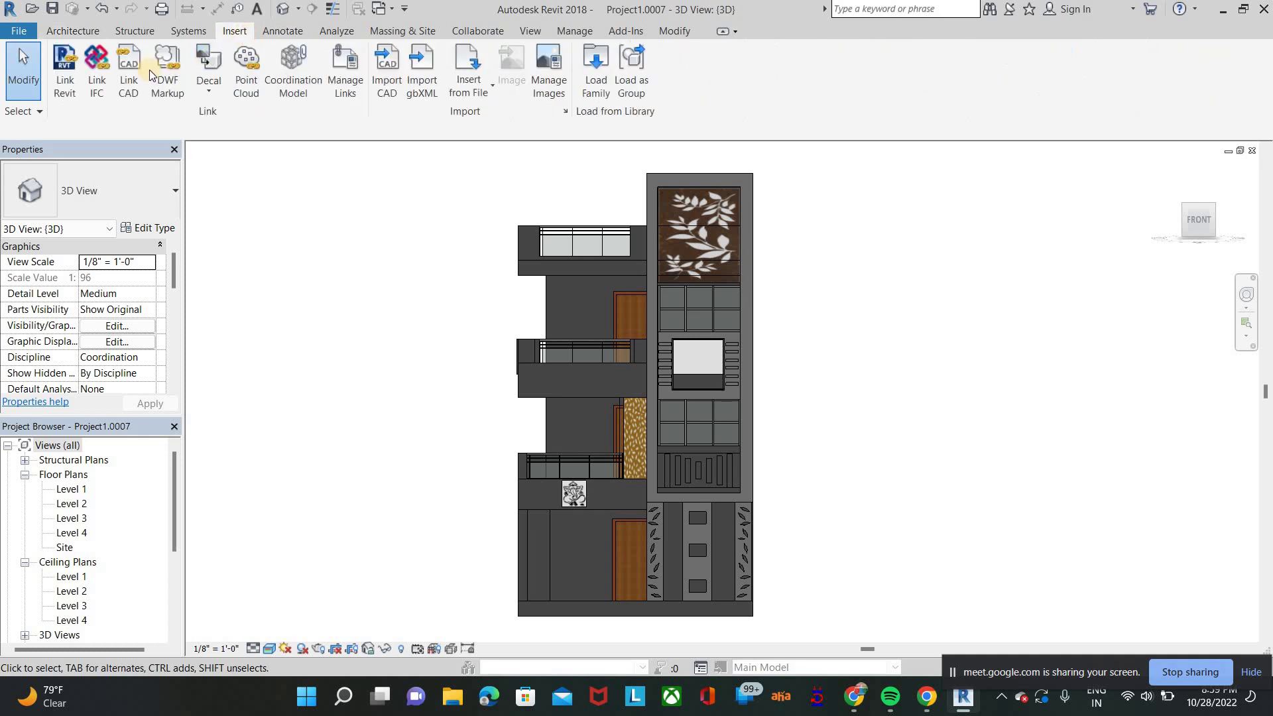
left_click(66, 32)
left_click(194, 85)
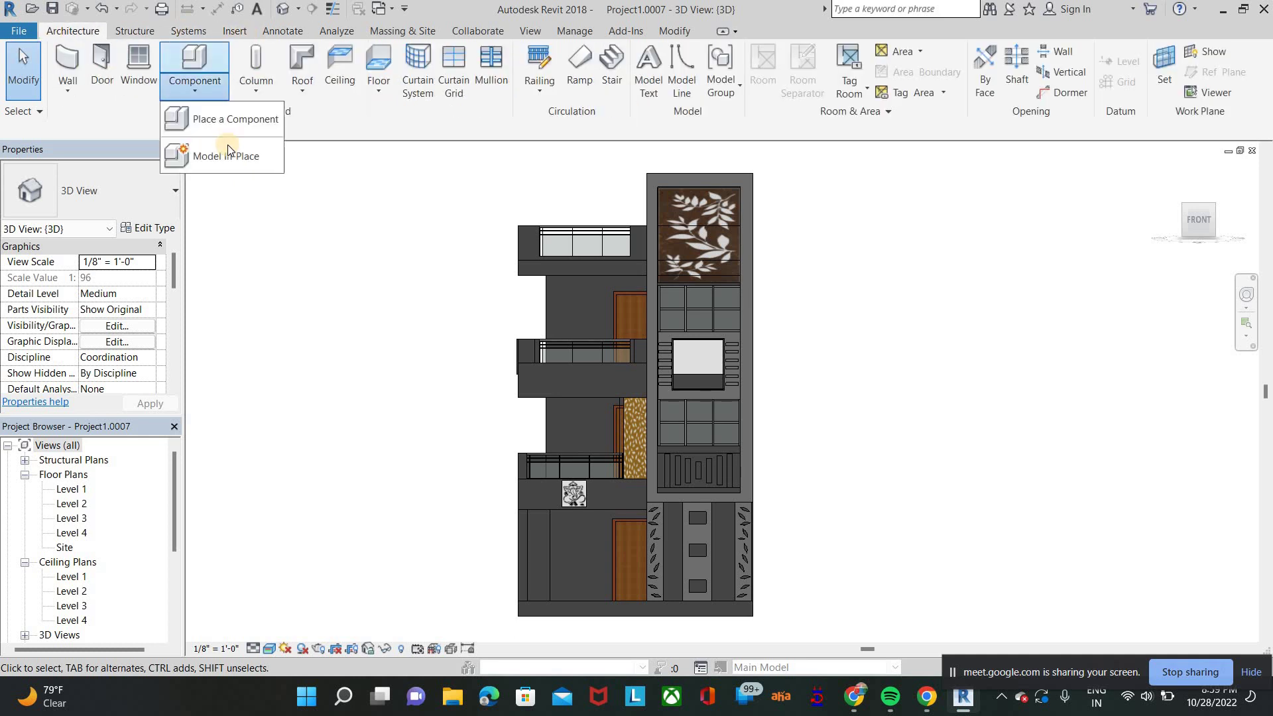
left_click(226, 154)
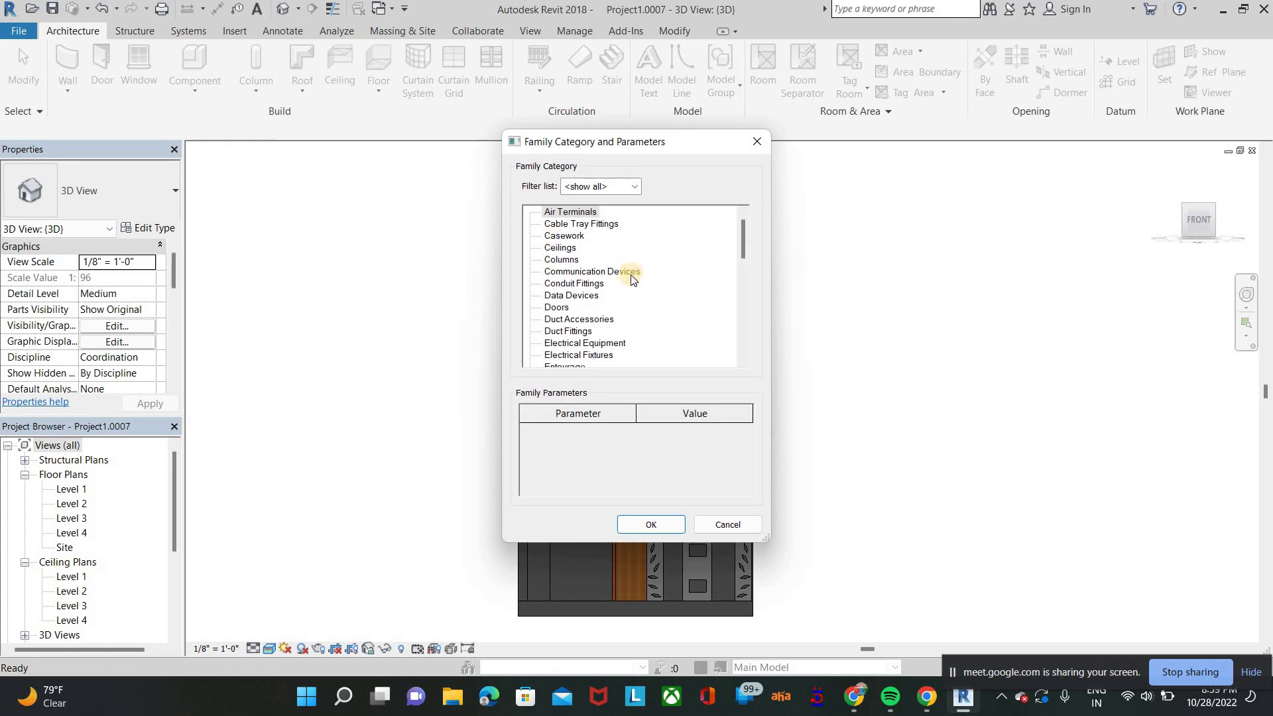
scroll(628, 291, "down", 2)
scroll(628, 291, "down", 6)
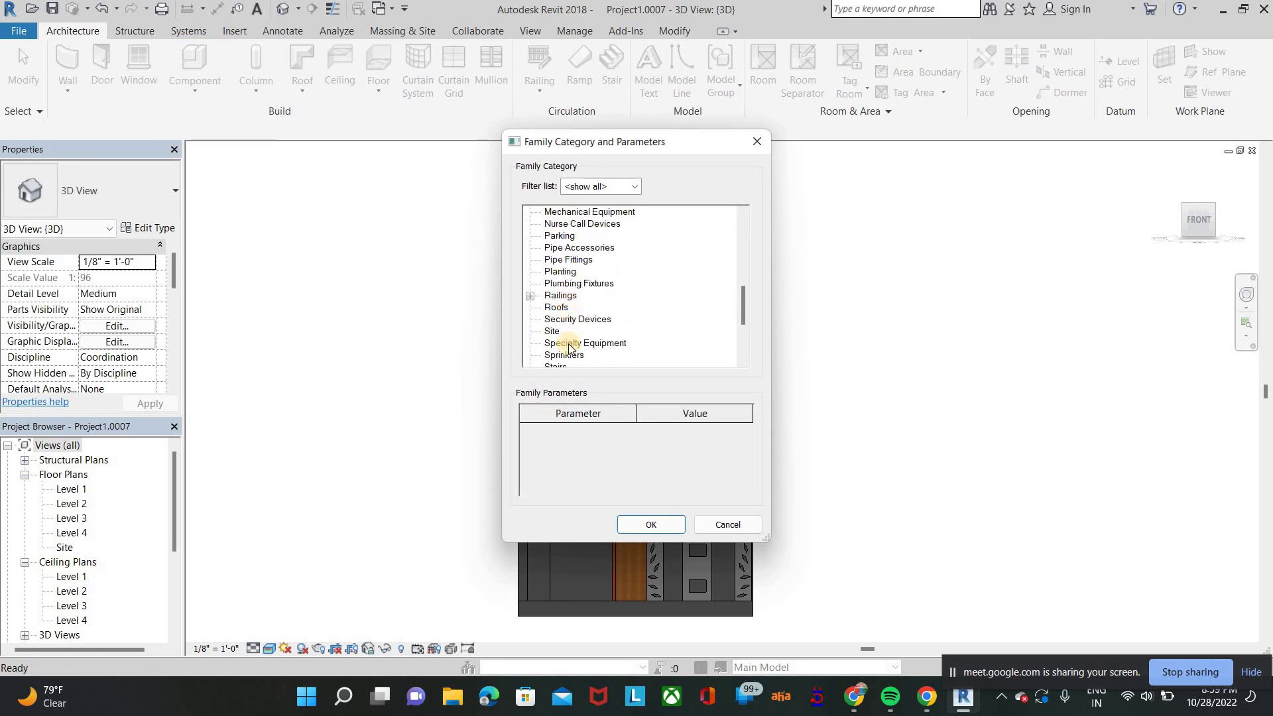
left_click(757, 145)
Step: Zoom and pan across the leaf-pattern facade, then switch to the Google Meet call in Chrome
scroll(619, 364, "up", 2)
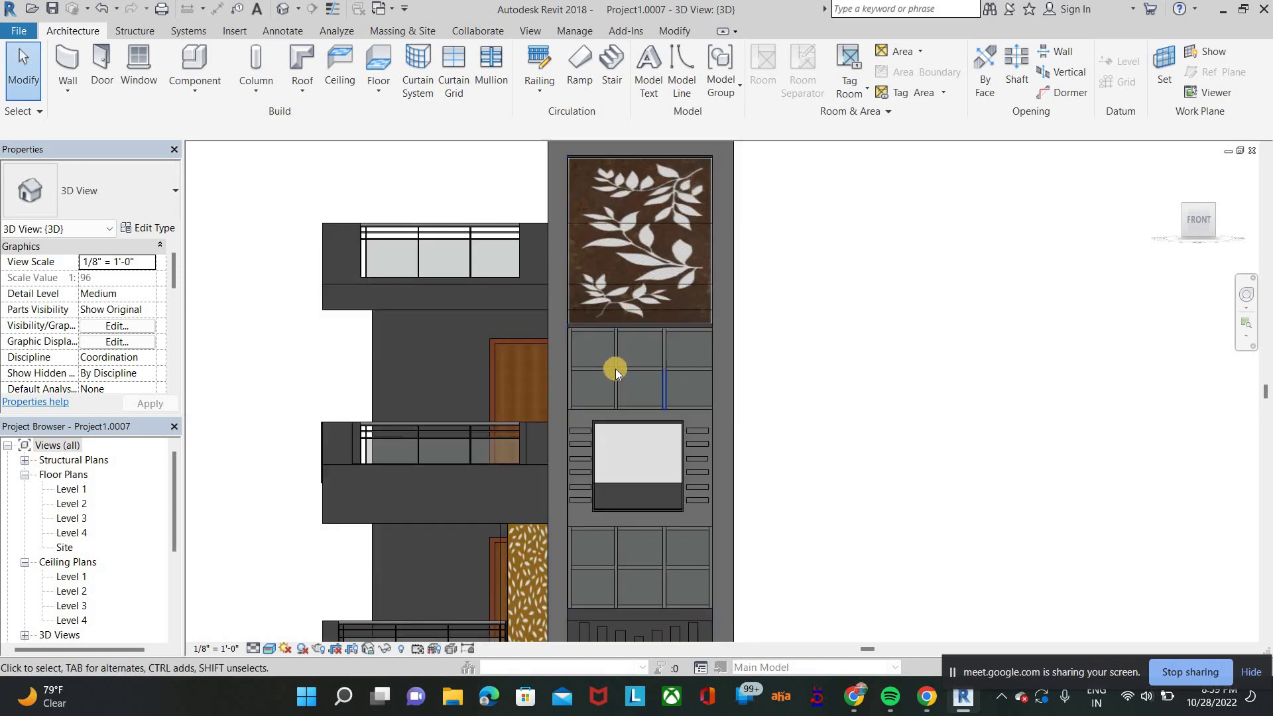
scroll(342, 474, "up", 2)
scroll(340, 478, "down", 1)
middle_click_drag(342, 476, 562, 450)
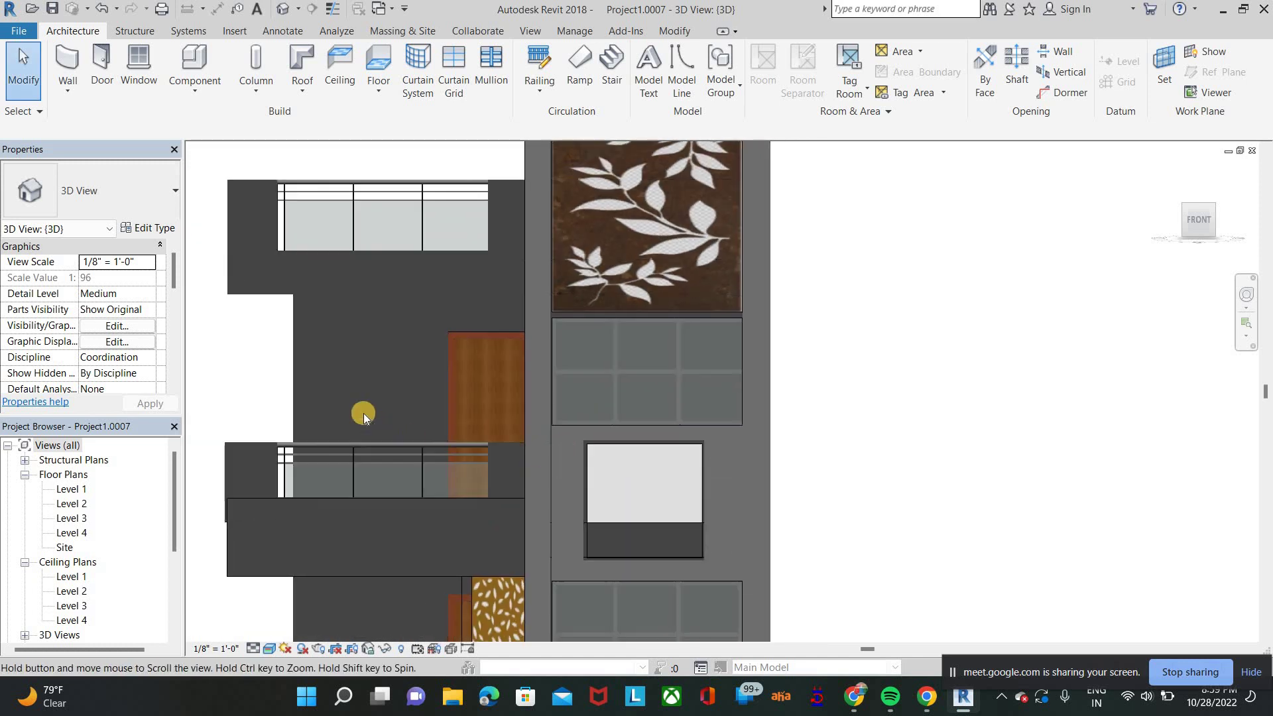
scroll(363, 413, "down", 1)
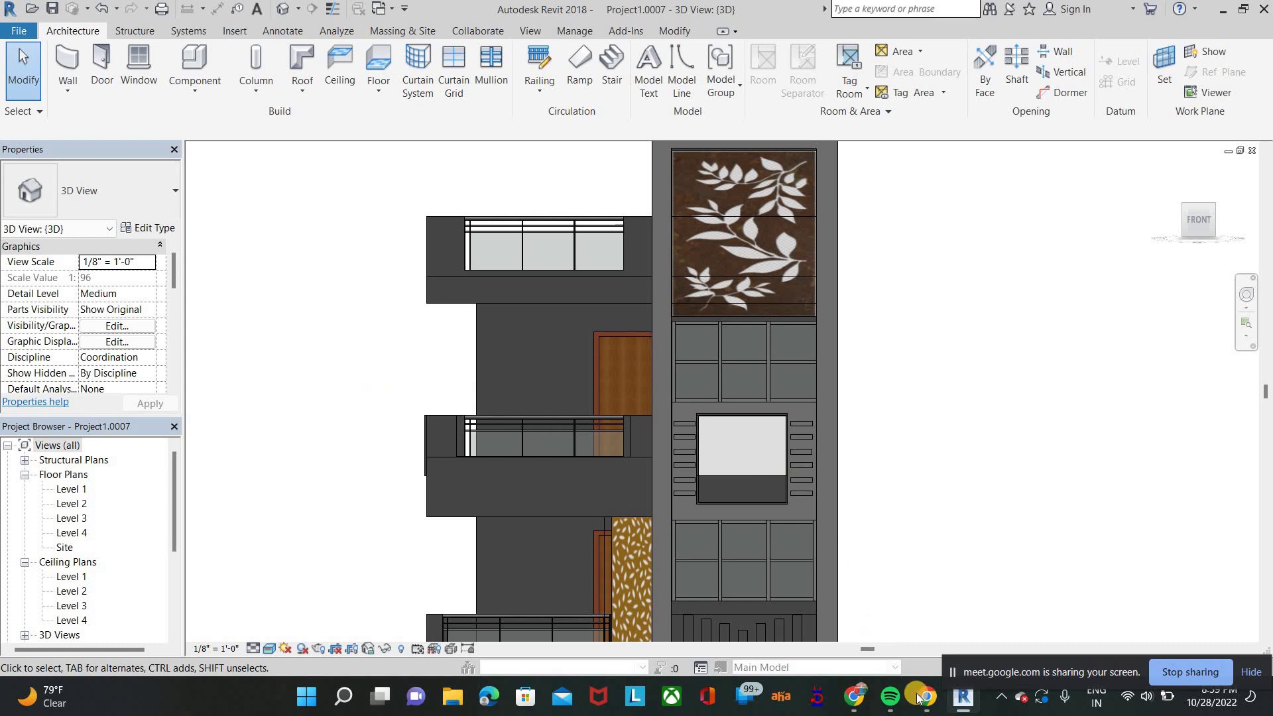
left_click(862, 697)
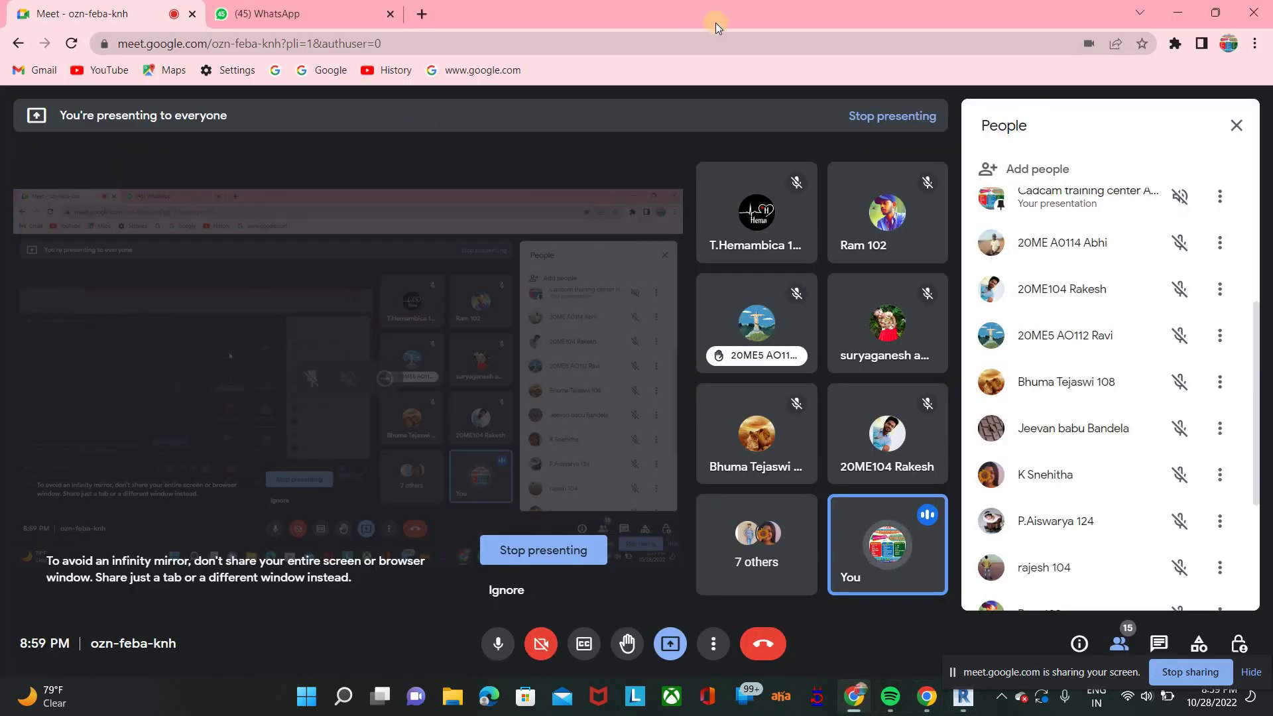
Step: Leave the Google Meet call and show the hidden system-tray icons
scroll(1120, 272, "down", 3)
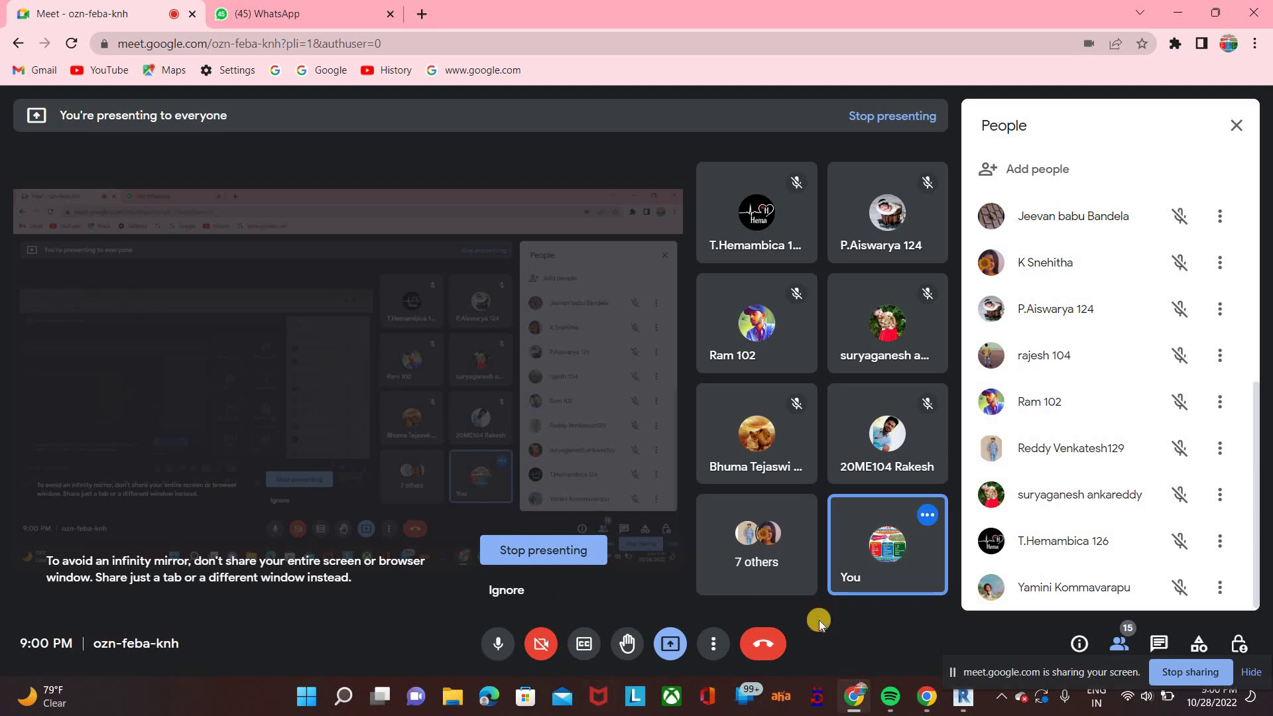
left_click(763, 643)
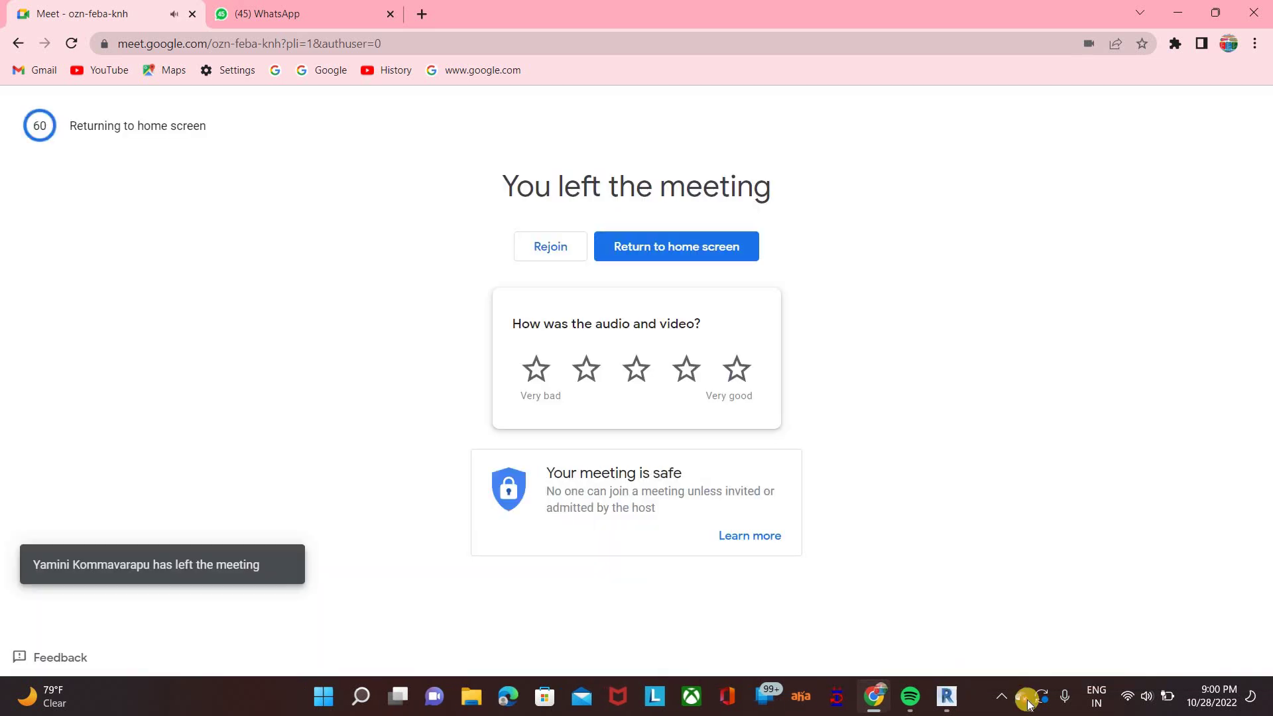
left_click(1002, 696)
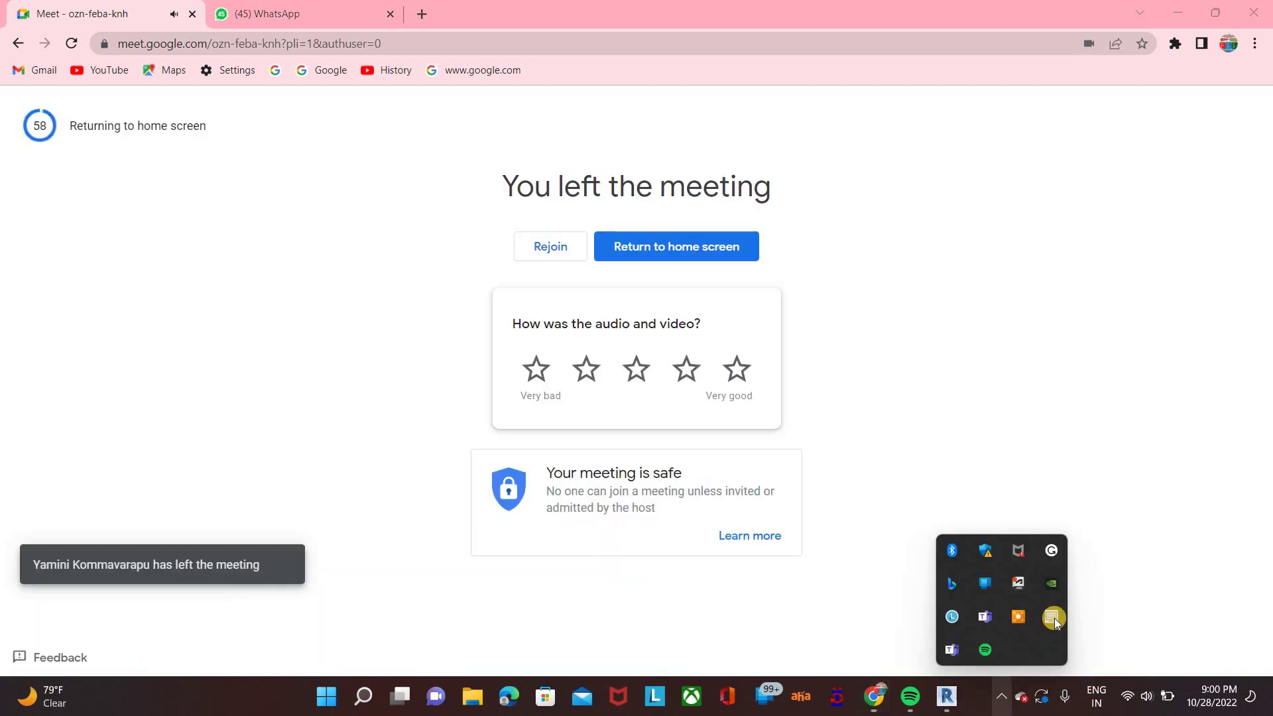